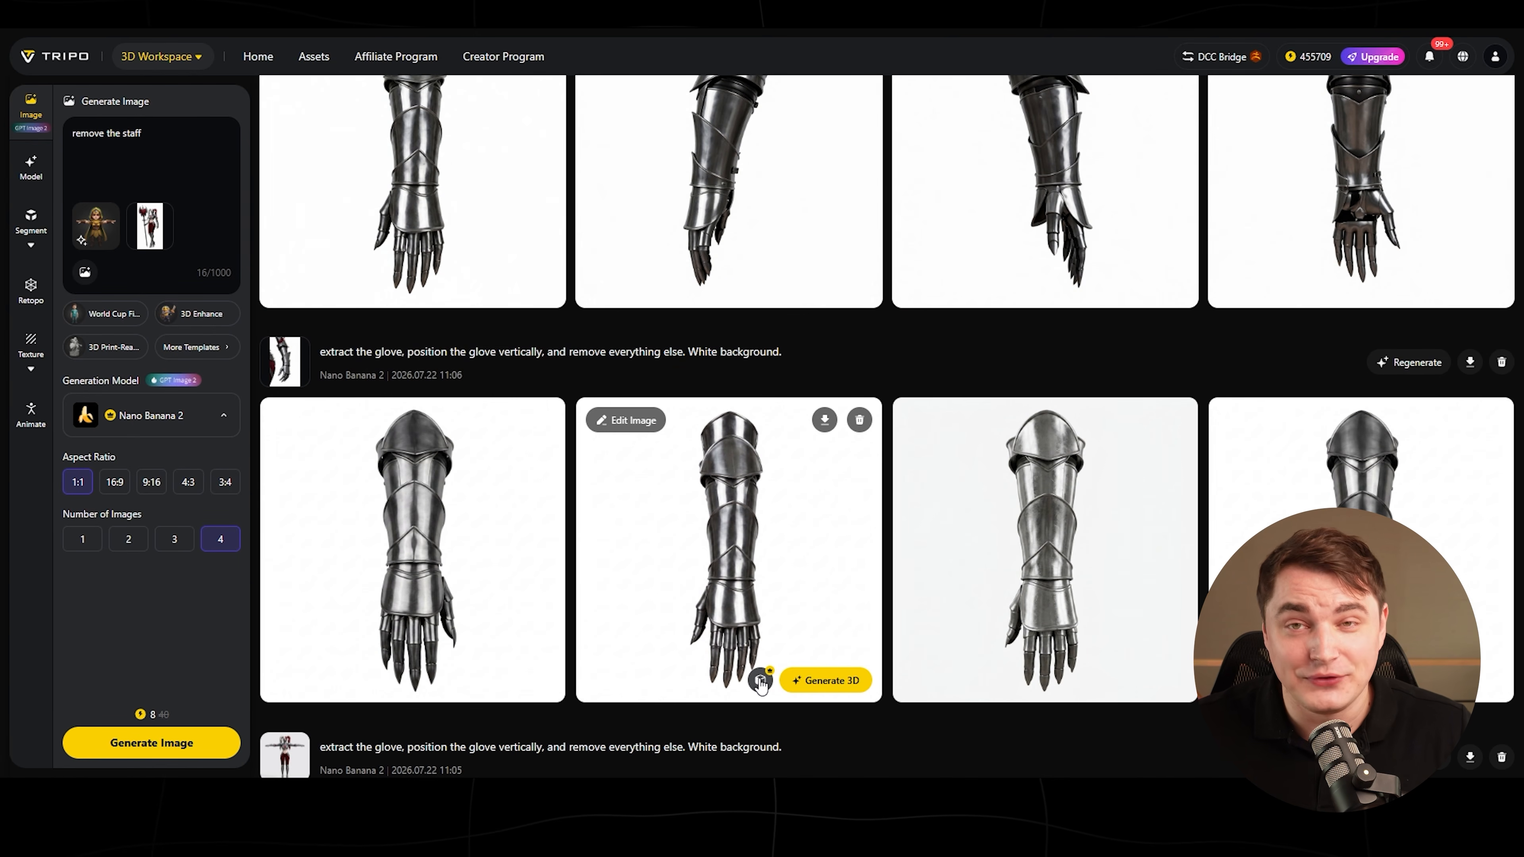
# - Review the generated glove images and their multi-views, plus the character and part references on the Queen of Hearth board
pyautogui.scroll(5, 901, 487)
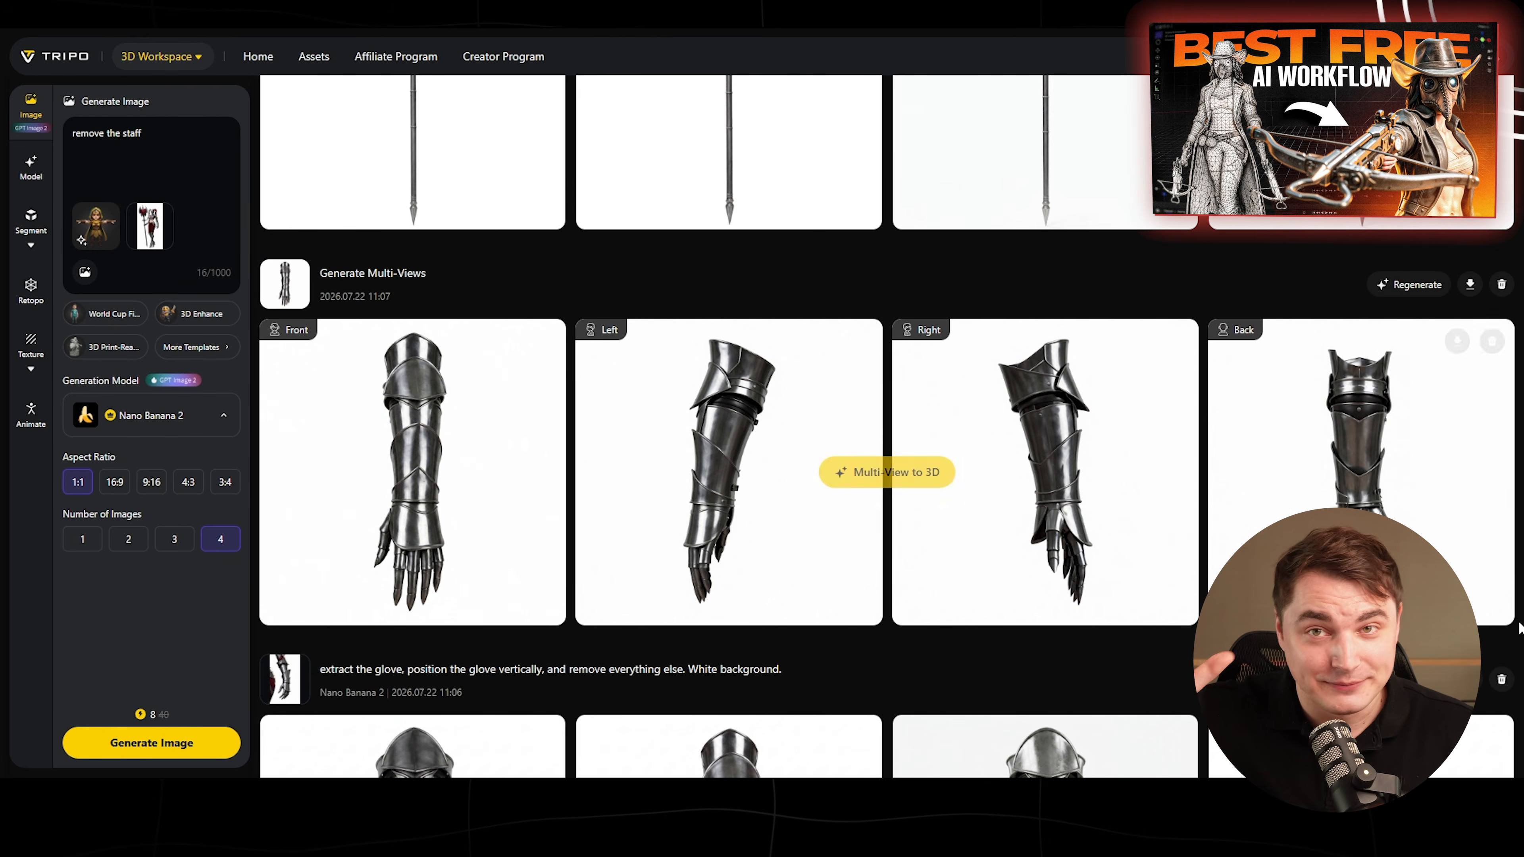
pyautogui.scroll(6, 1521, 628)
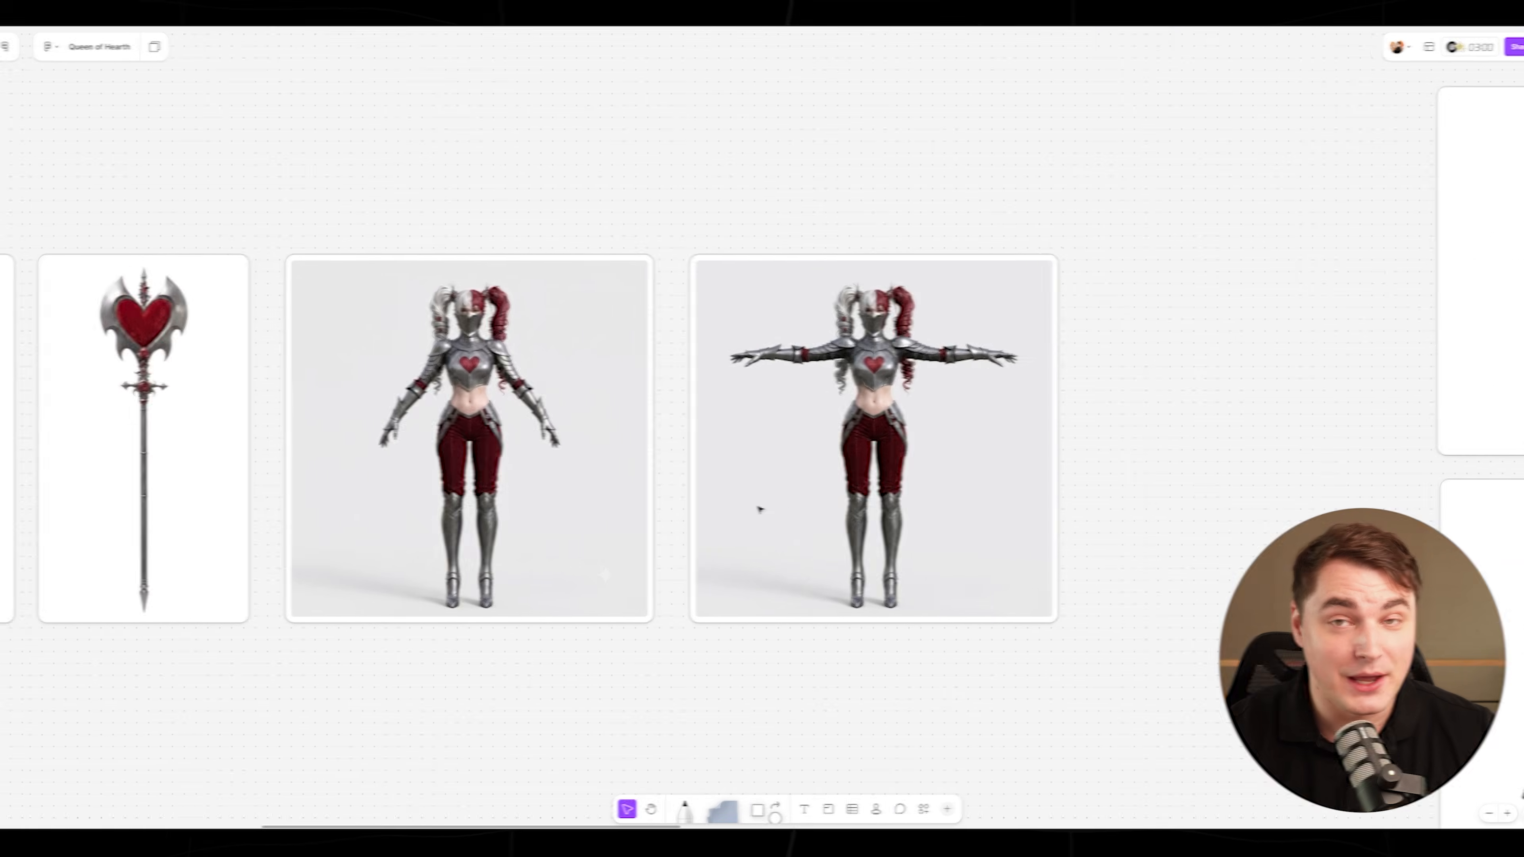
pyautogui.keyDown('ctrl'); pyautogui.scroll(3, 687, 486); pyautogui.keyUp('ctrl')
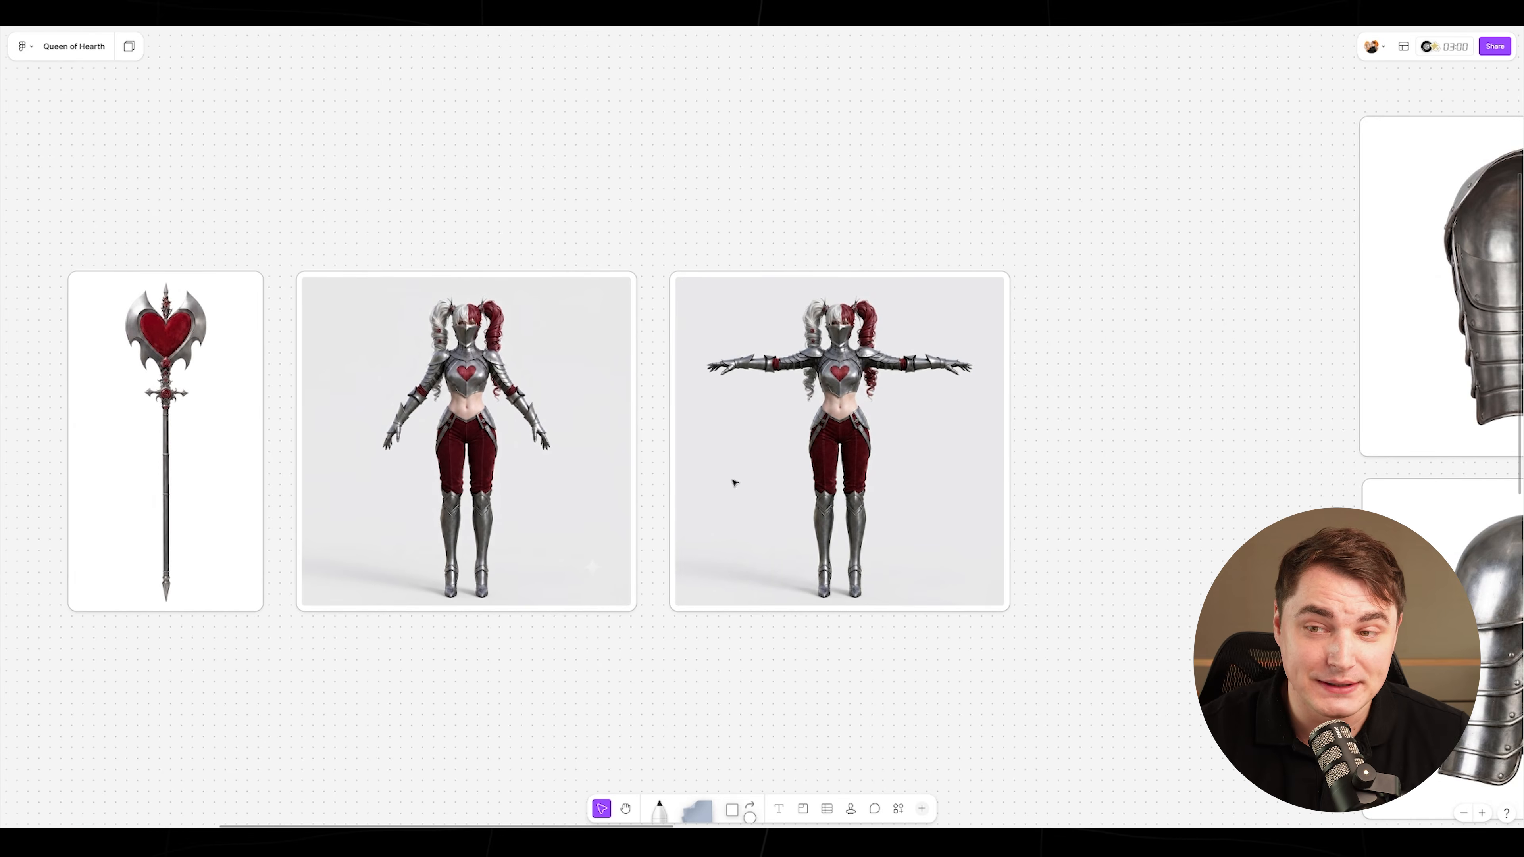
pyautogui.keyDown('ctrl'); pyautogui.scroll(-5, 687, 486); pyautogui.keyUp('ctrl')
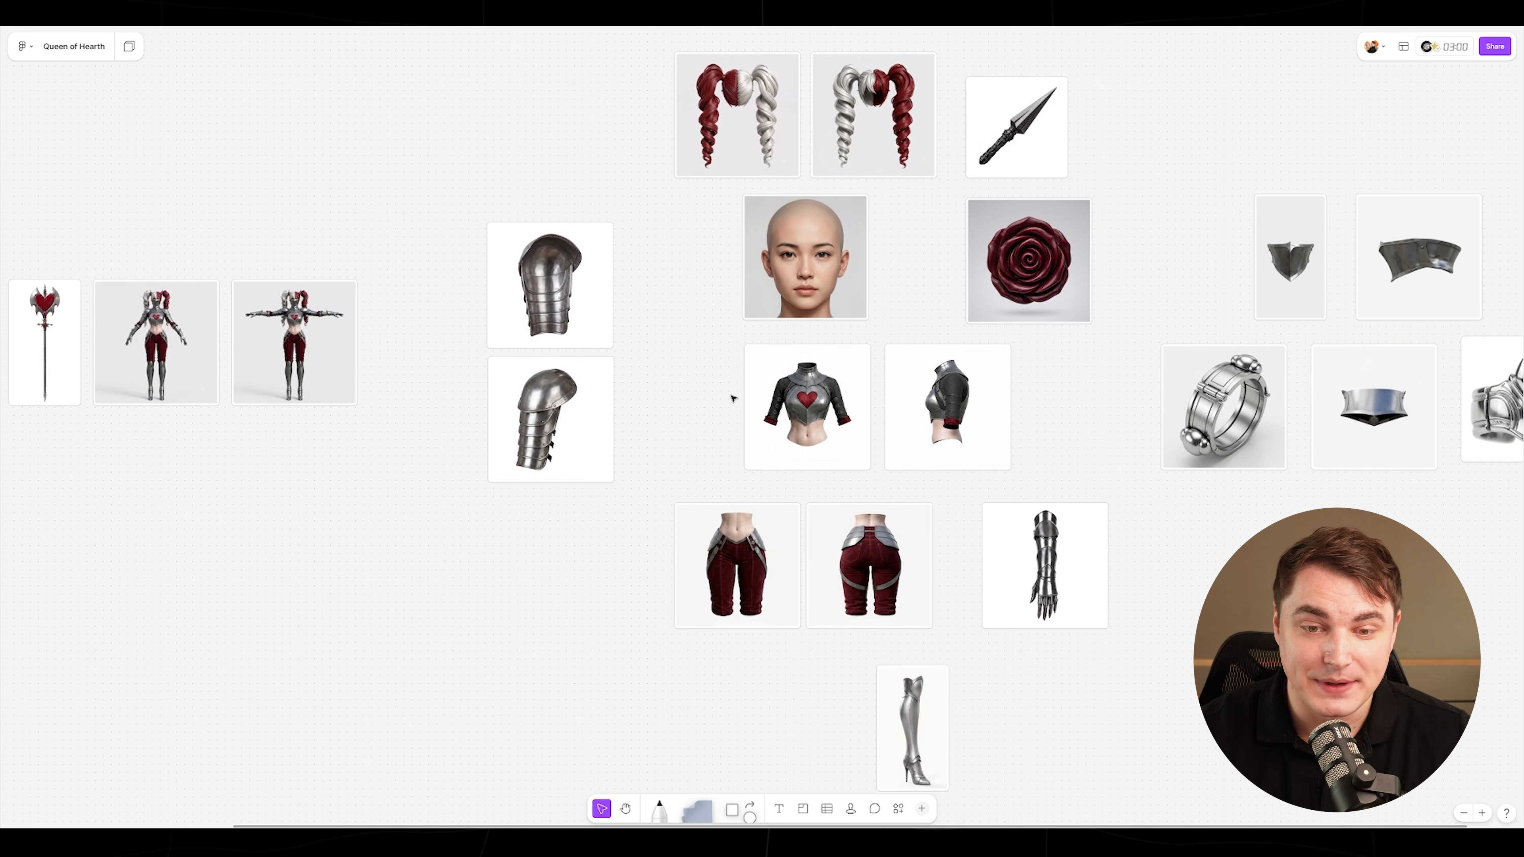
pyautogui.moveTo(727, 417); pyautogui.dragTo(506, 415)
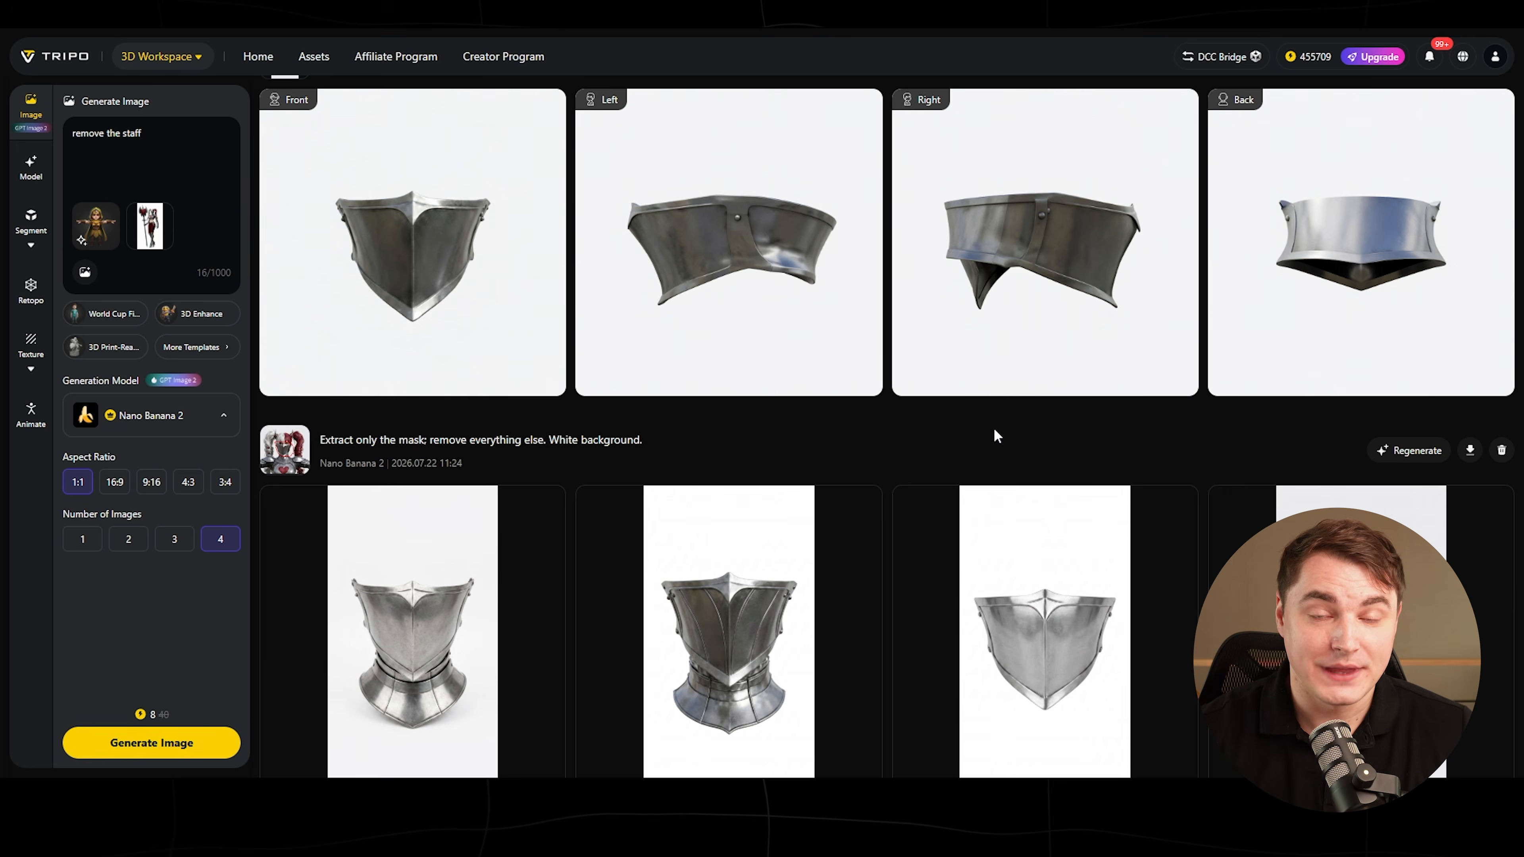
# - Switch to Tripo and examine the generated mask, upper-body and lower-body extractions with their multi-views in the image history
pyautogui.scroll(10, 996, 436)
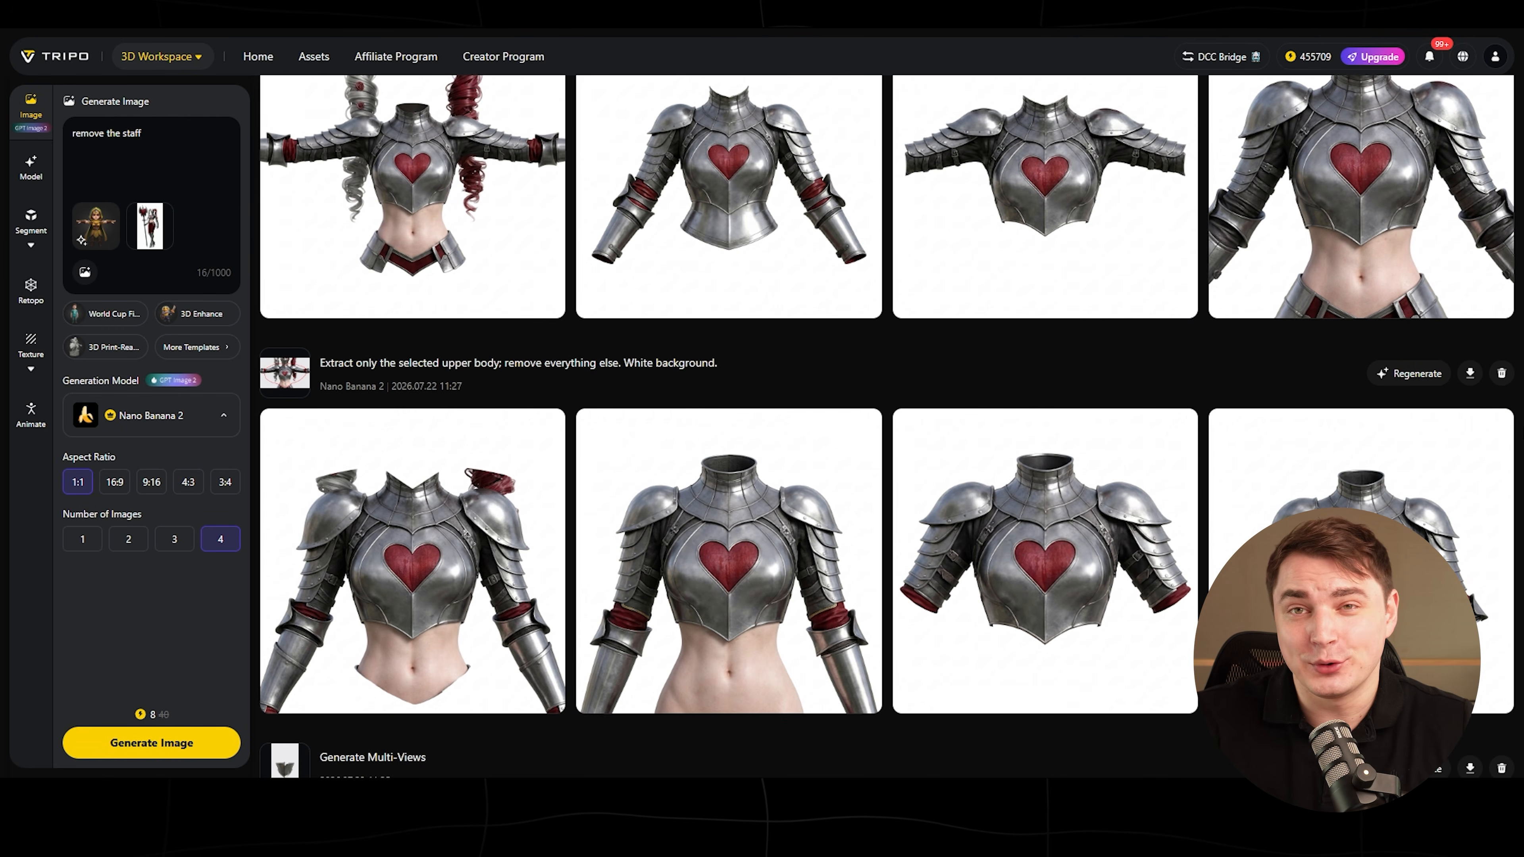
pyautogui.scroll(15, 887, 426)
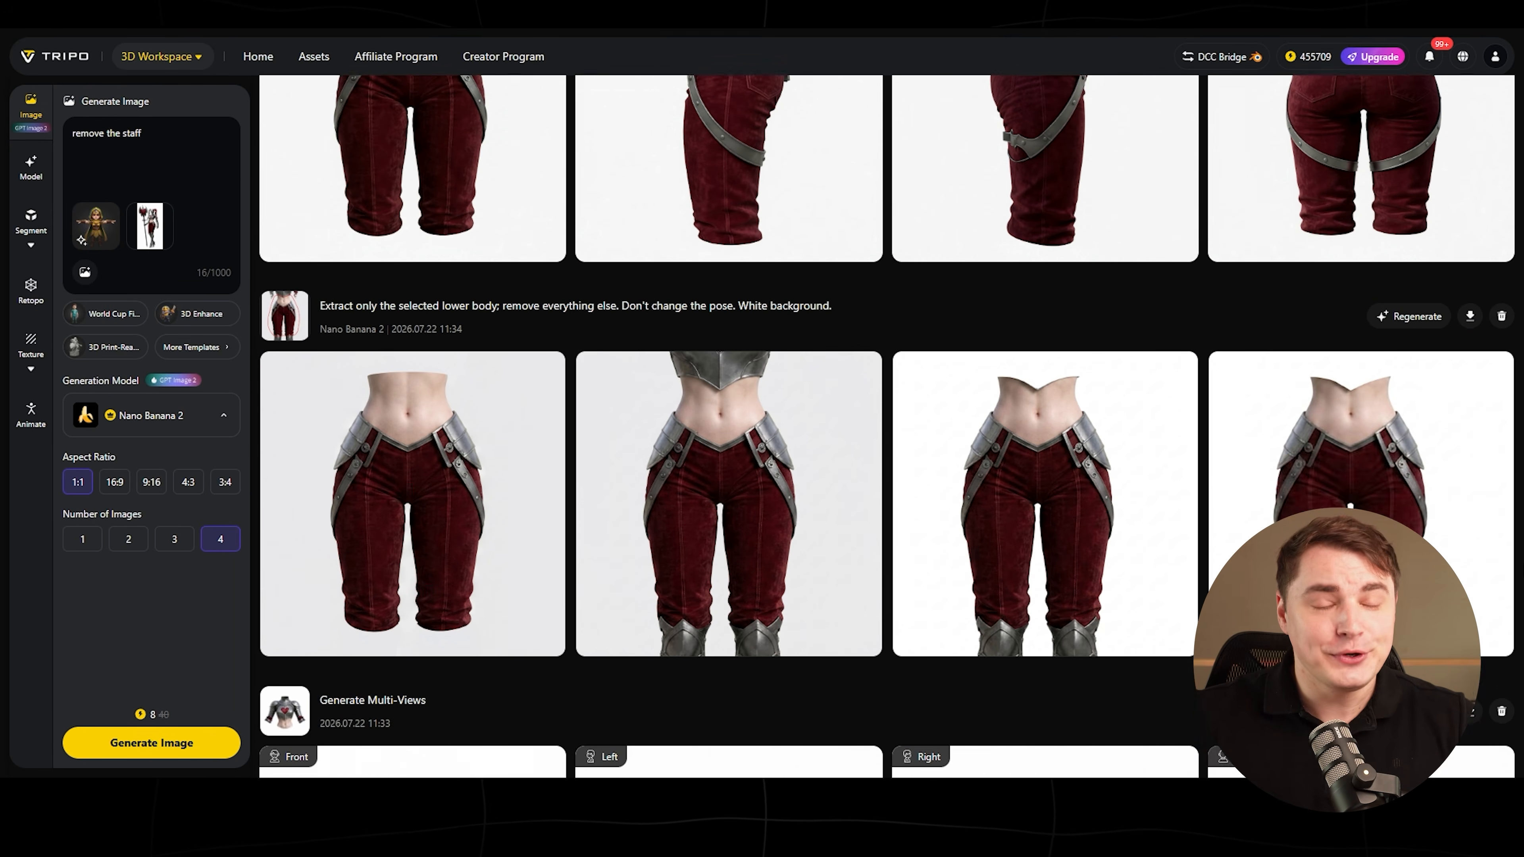
pyautogui.scroll(15, 511, 588)
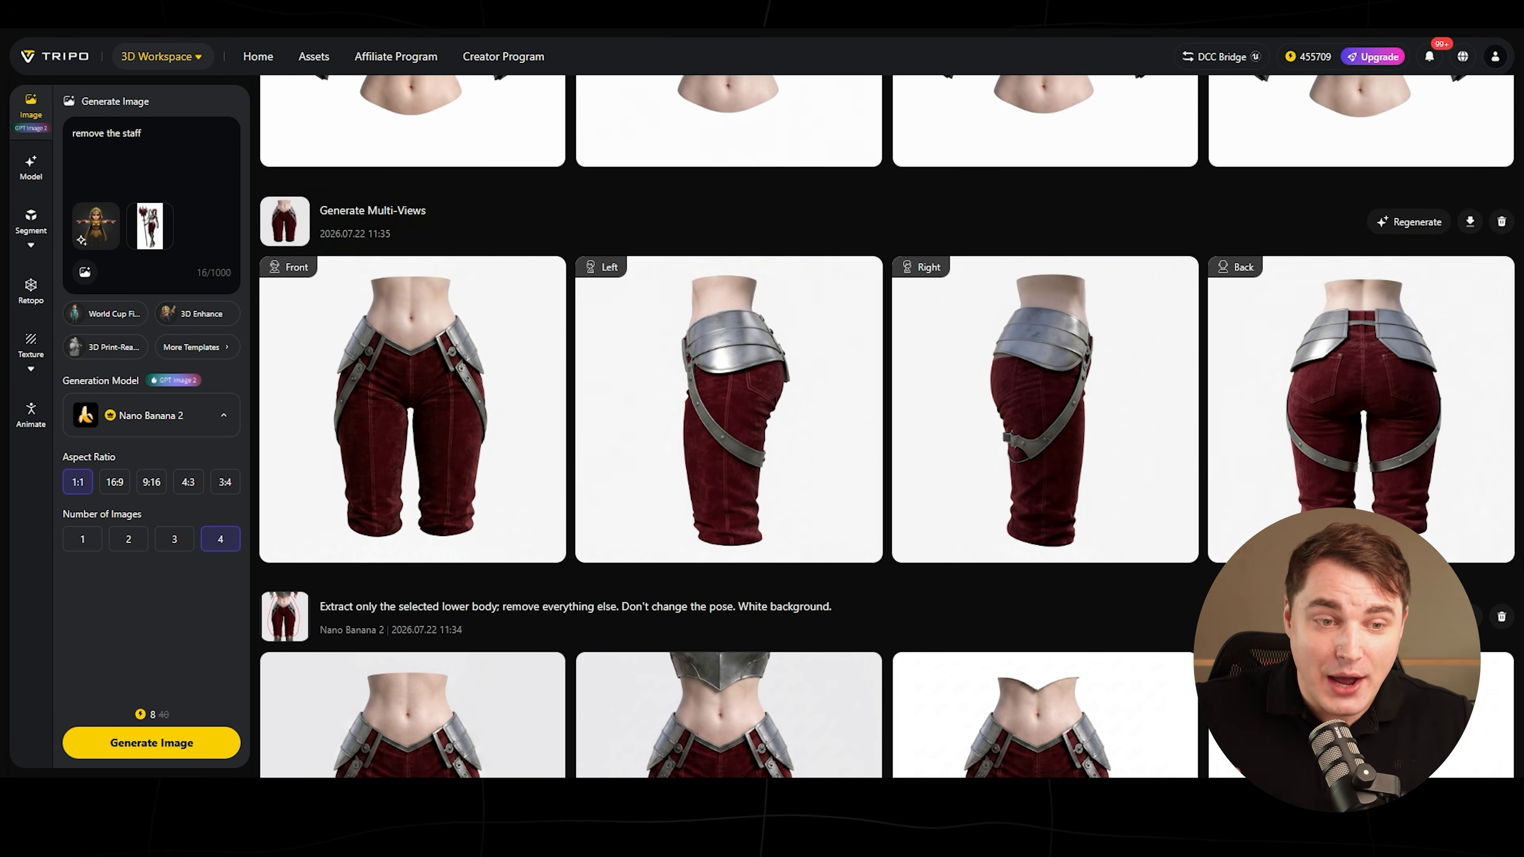
pyautogui.scroll(-5, 511, 588)
pyautogui.scroll(-12, 511, 589)
pyautogui.scroll(15, 544, 599)
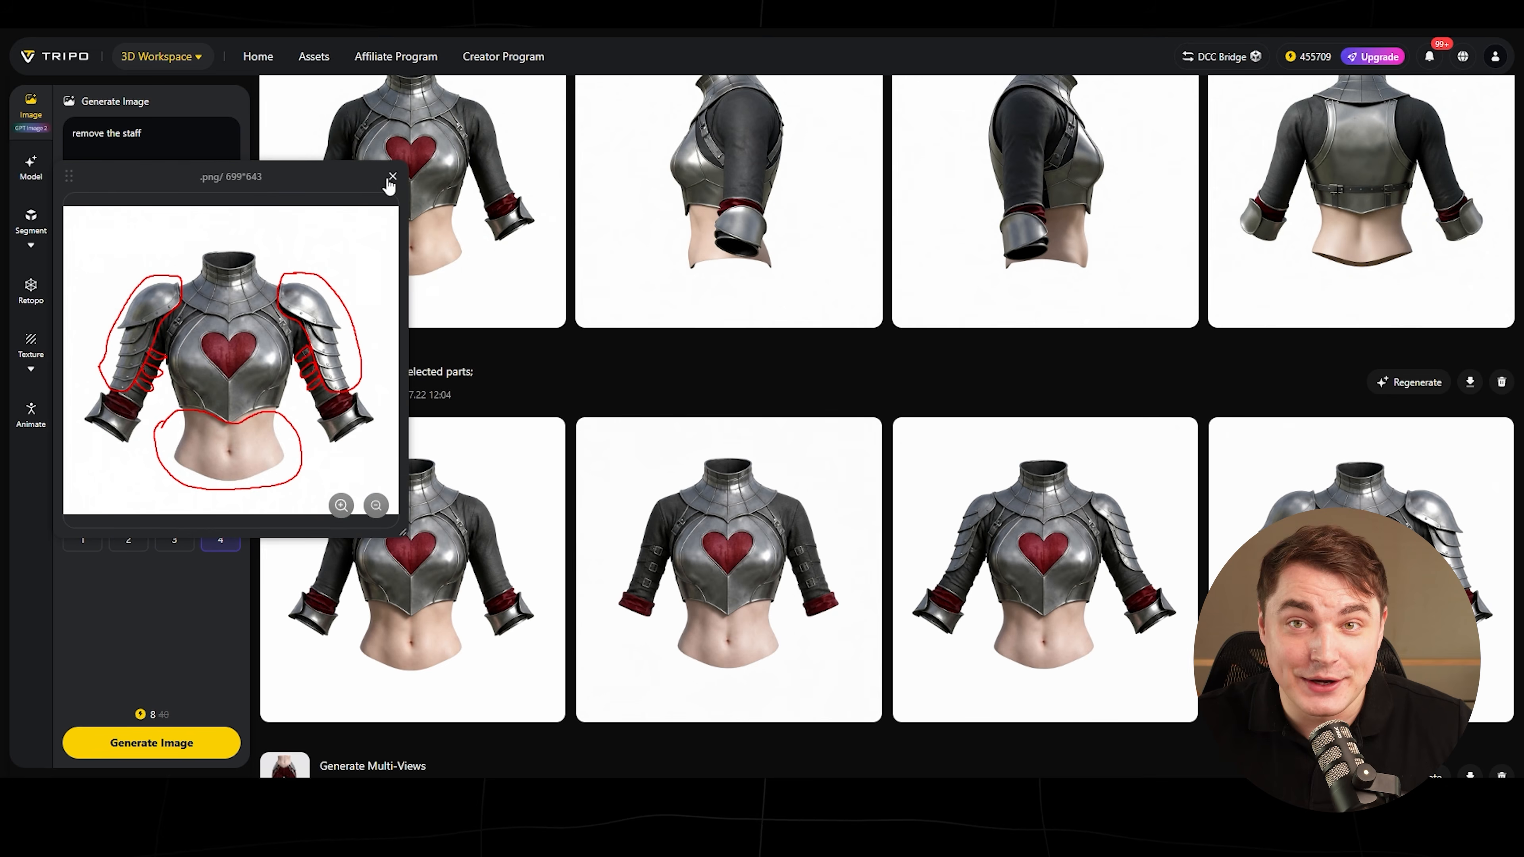
pyautogui.scroll(15, 534, 586)
pyautogui.scroll(1, 829, 560)
pyautogui.moveTo(829, 560)
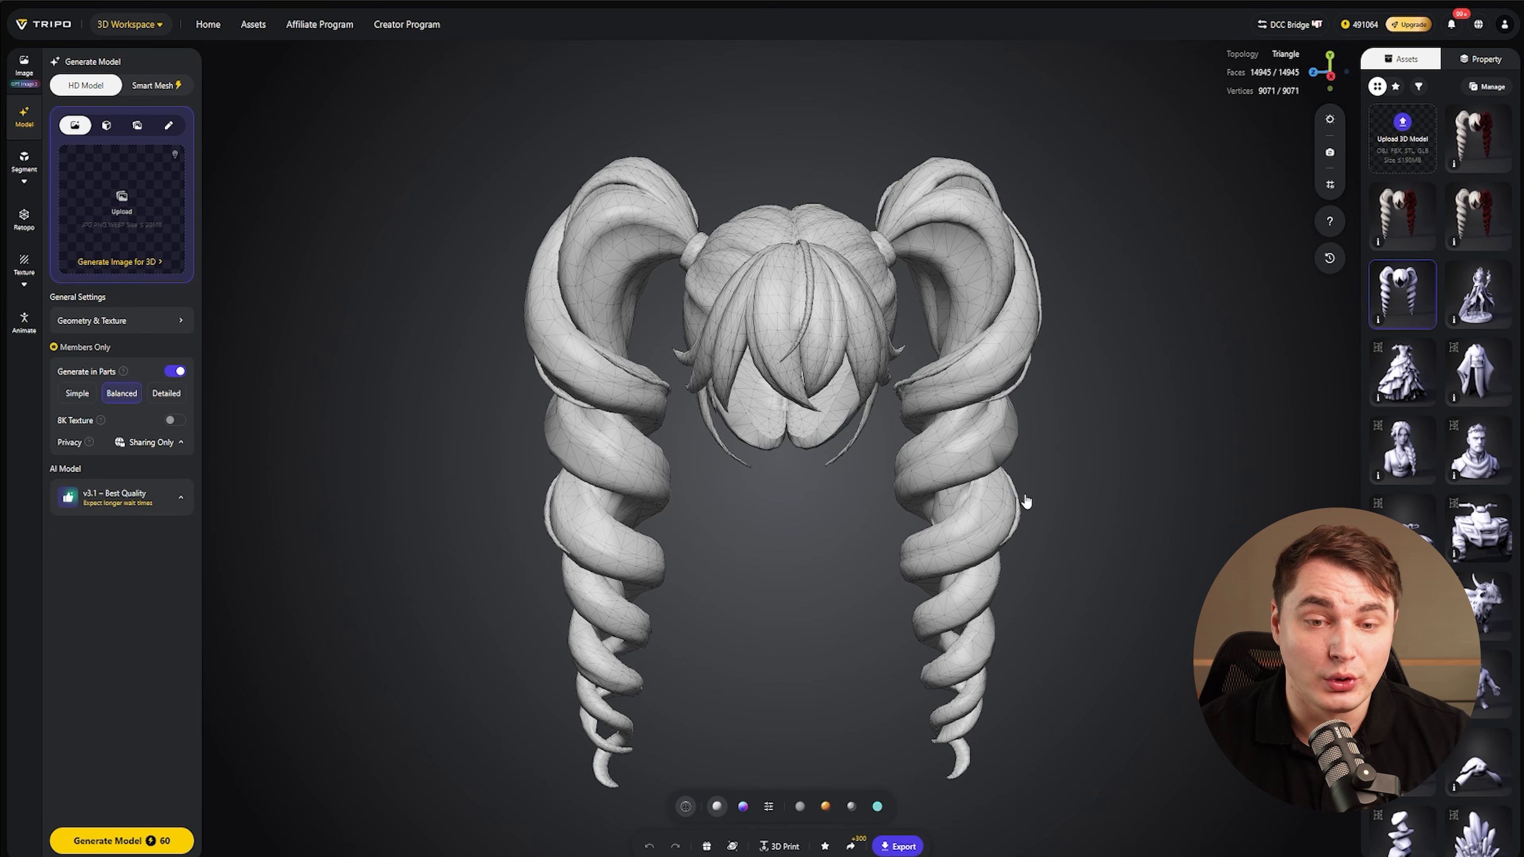
# - Inspect the wireframe of the pigtail hair model from the front, back and close up
pyautogui.moveTo(1026, 502); pyautogui.dragTo(503, 252)
pyautogui.scroll(2, 882, 531)
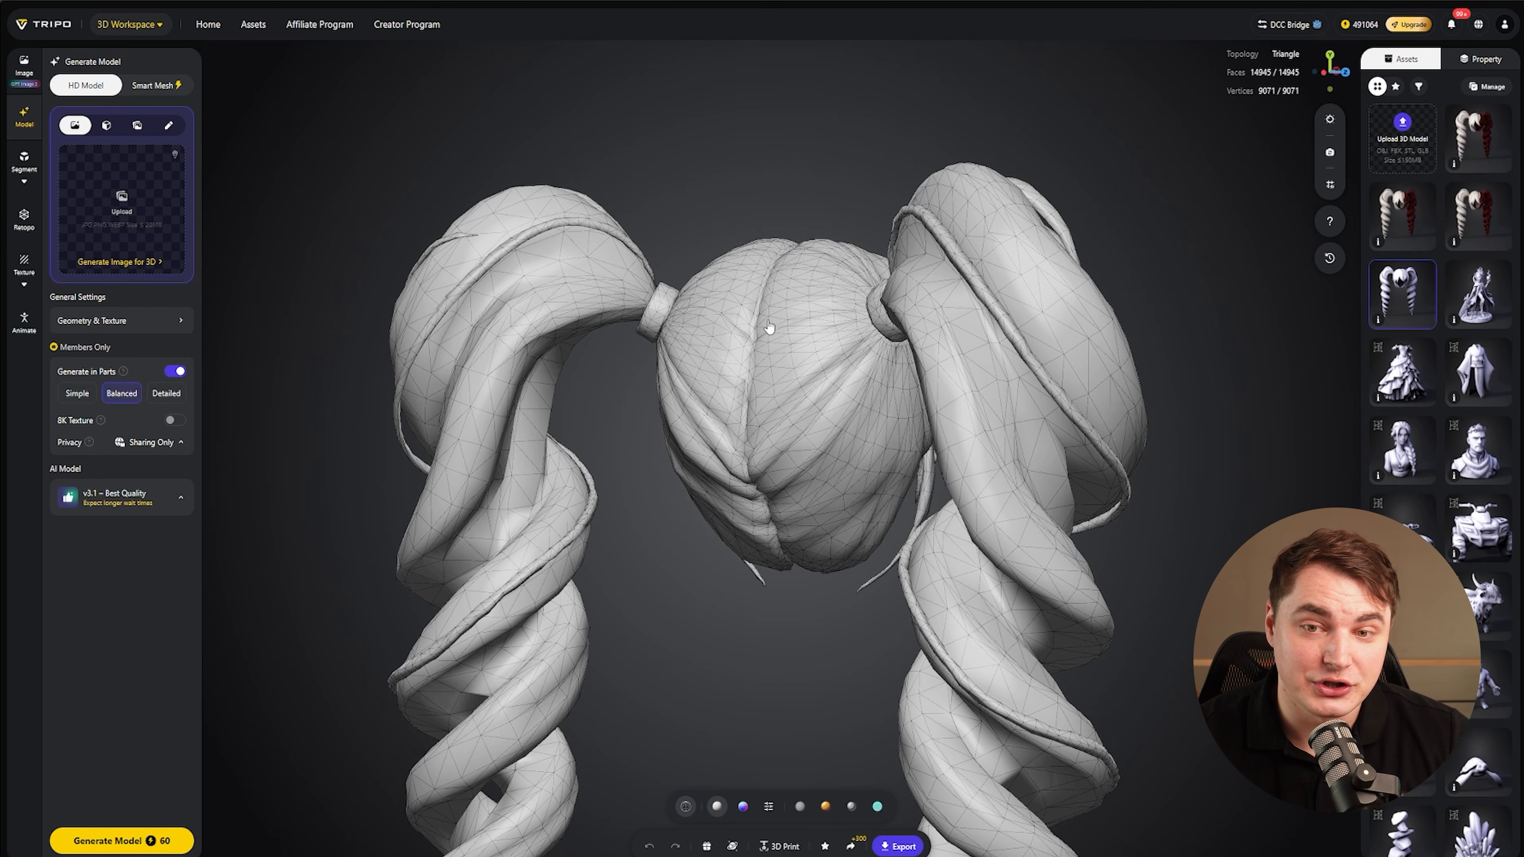
pyautogui.moveTo(770, 327); pyautogui.dragTo(964, 245)
pyautogui.moveTo(976, 411); pyautogui.dragTo(728, 451)
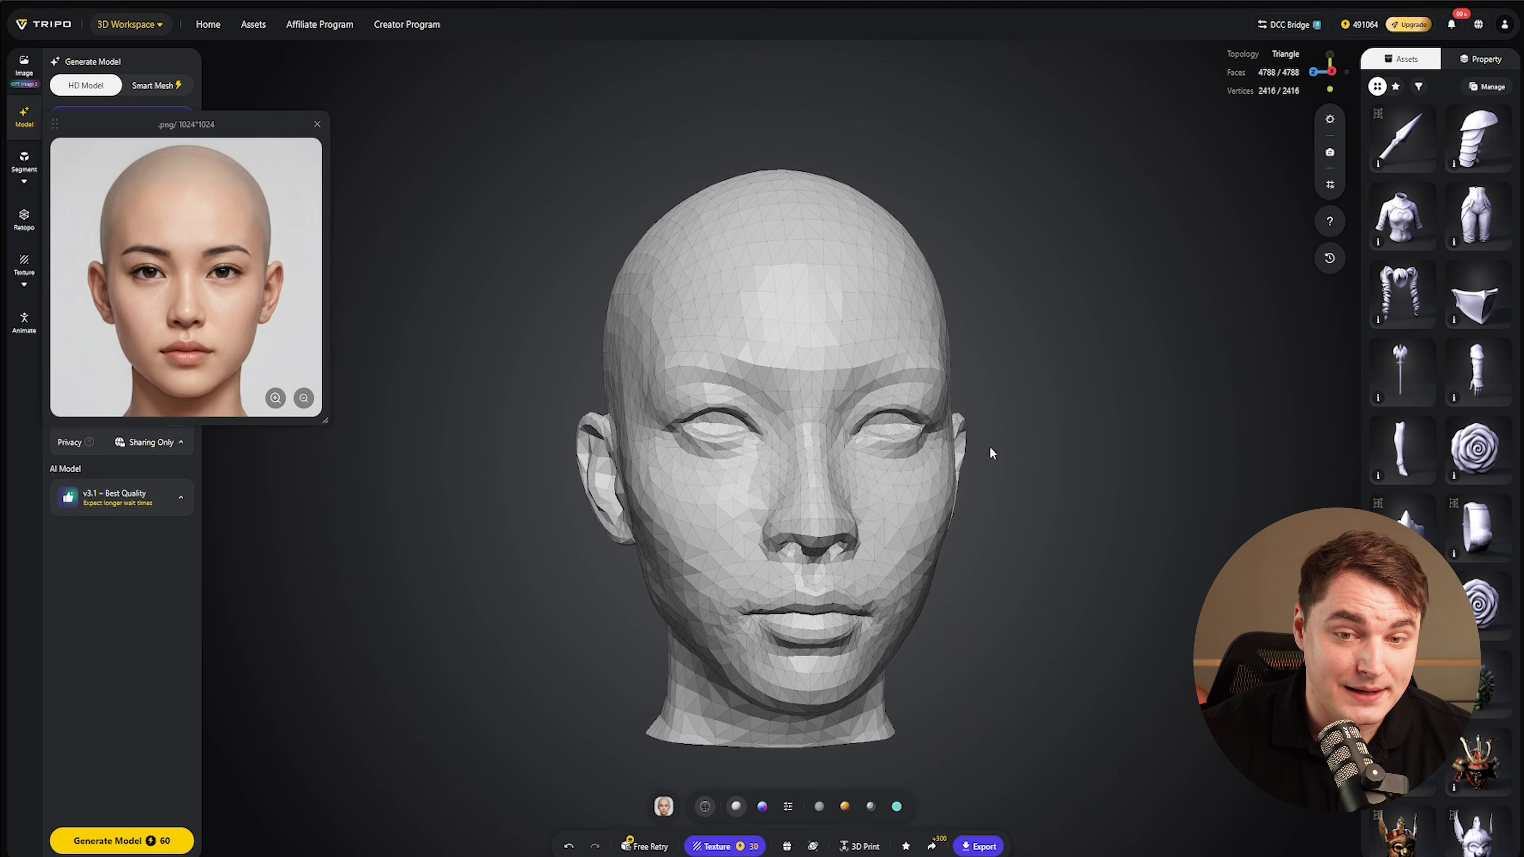
# - Inspect the bald head mesh from several angles and close up around the eyes, comparing it with its reference image
pyautogui.moveTo(990, 446); pyautogui.dragTo(1050, 206)
pyautogui.moveTo(804, 338); pyautogui.dragTo(1014, 317)
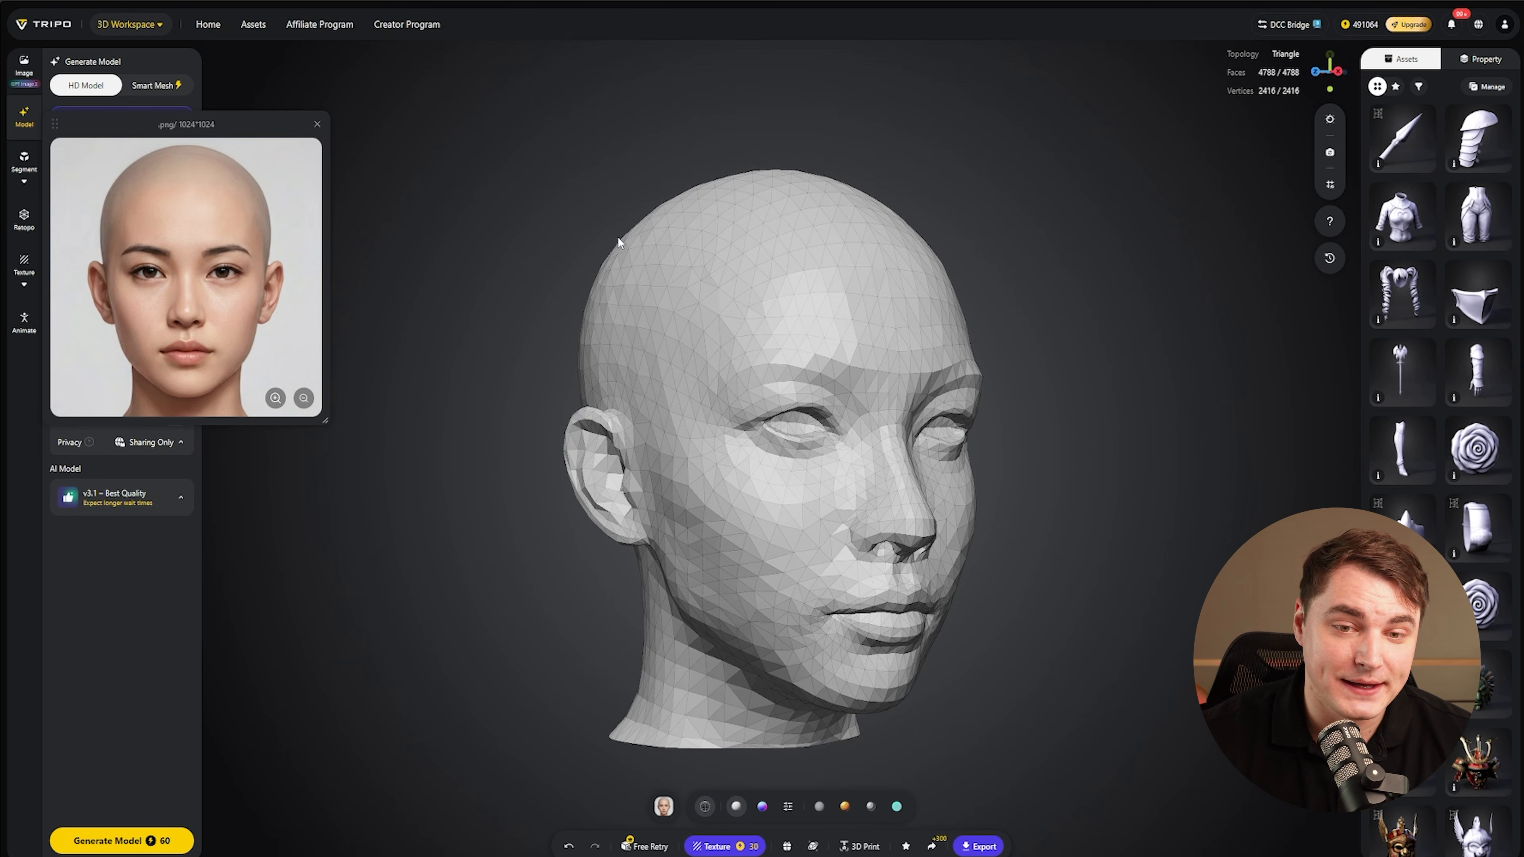
pyautogui.moveTo(619, 242); pyautogui.dragTo(1049, 262)
pyautogui.moveTo(766, 528); pyautogui.dragTo(876, 630)
pyautogui.moveTo(1231, 544); pyautogui.dragTo(1122, 554)
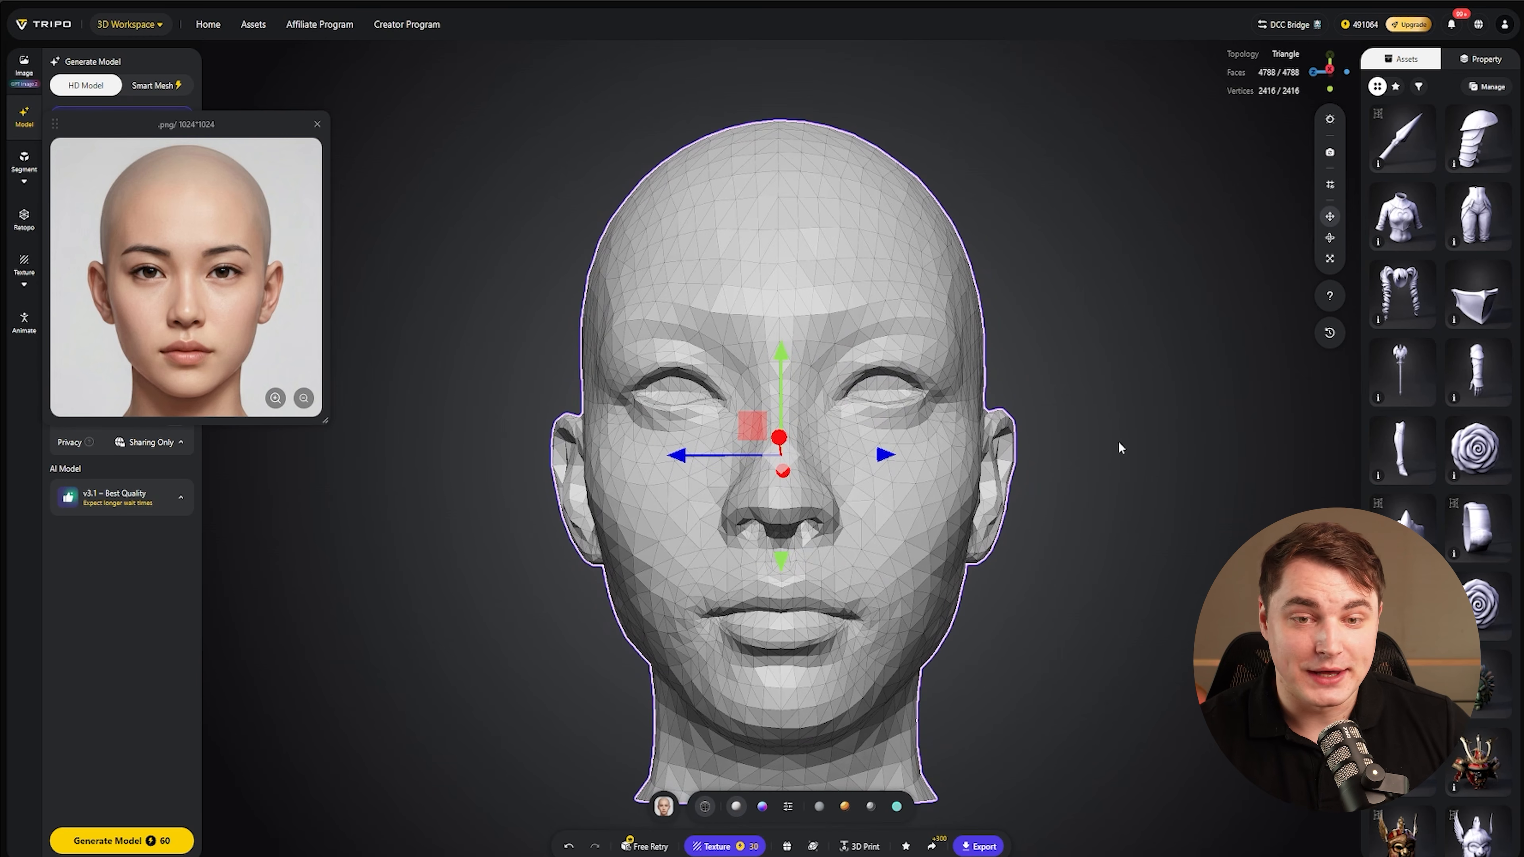
pyautogui.click(831, 762)
pyautogui.moveTo(1169, 587); pyautogui.dragTo(1129, 585)
pyautogui.click(1099, 447)
pyautogui.scroll(3, 957, 522)
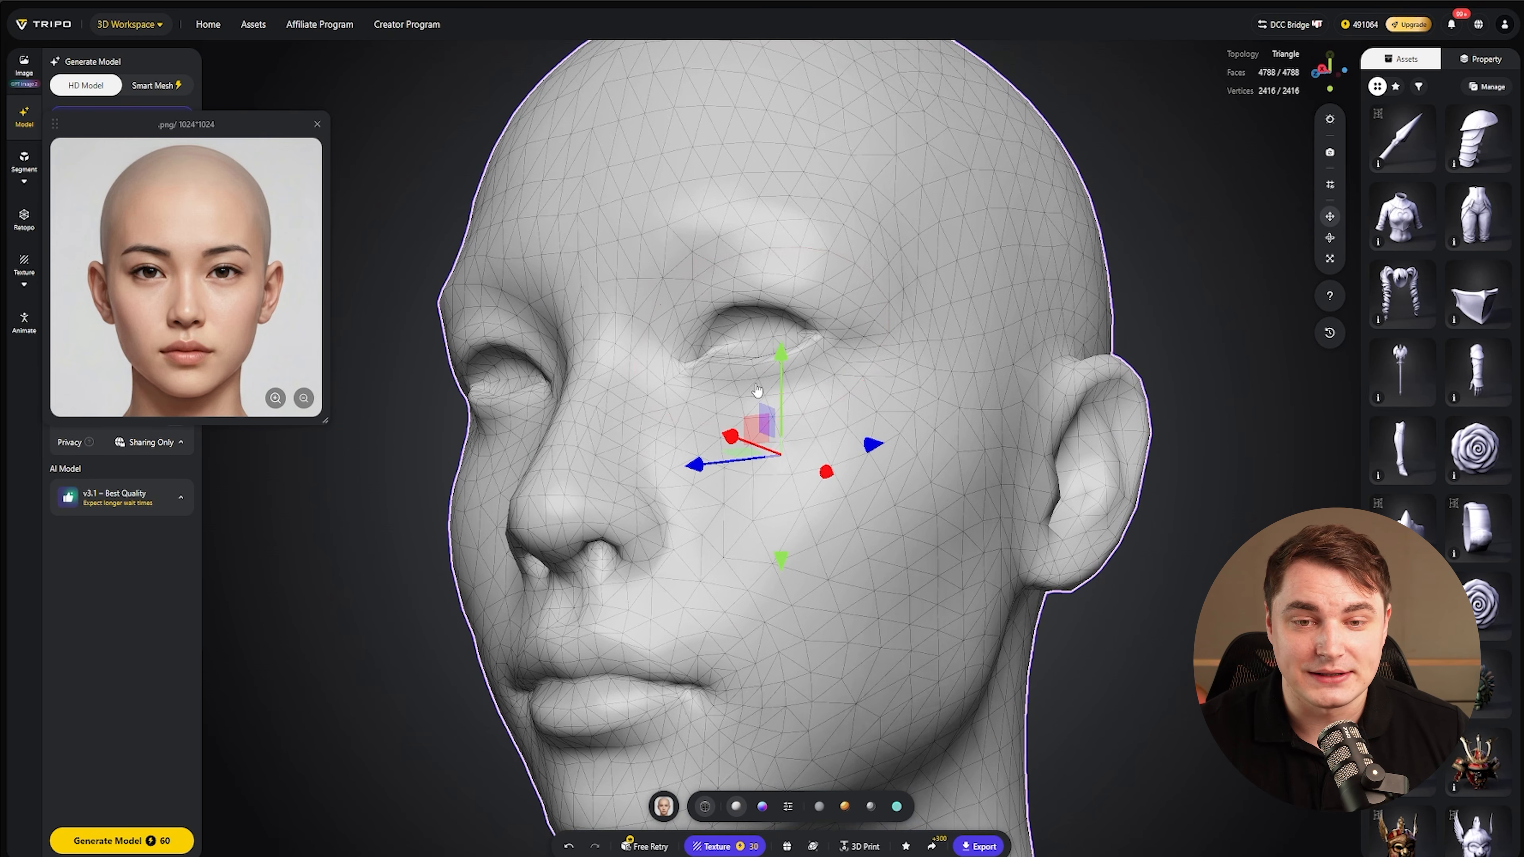
pyautogui.moveTo(756, 390); pyautogui.dragTo(785, 393)
pyautogui.scroll(-5, 774, 404)
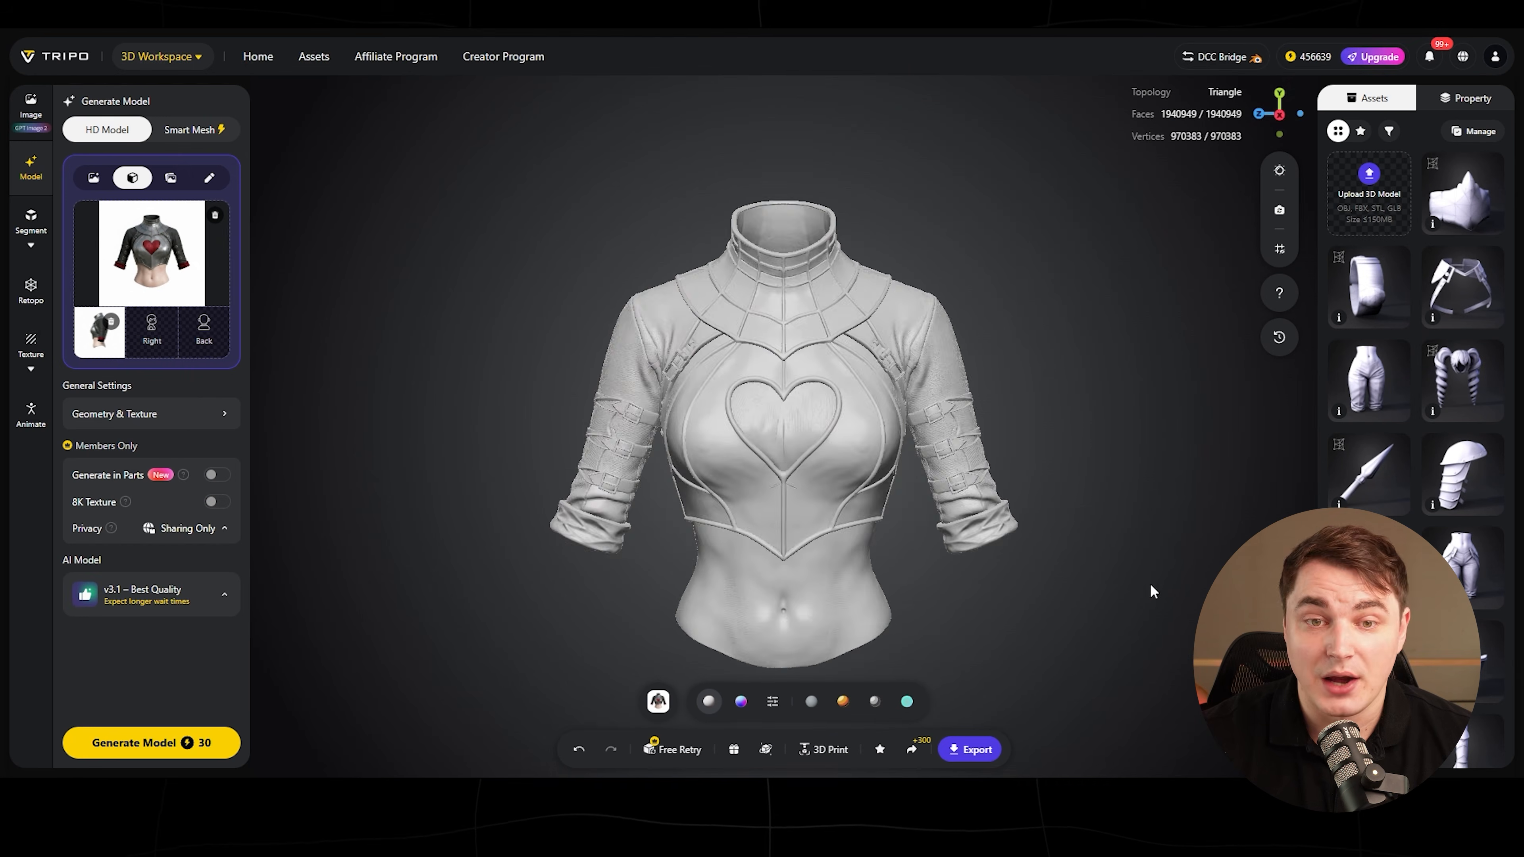
# - Inspect the high-detail armored torso model from all sides and close up
pyautogui.moveTo(1149, 583); pyautogui.dragTo(418, 587)
pyautogui.scroll(5, 889, 587)
pyautogui.moveTo(895, 604); pyautogui.dragTo(963, 613)
pyautogui.scroll(-5, 1008, 592)
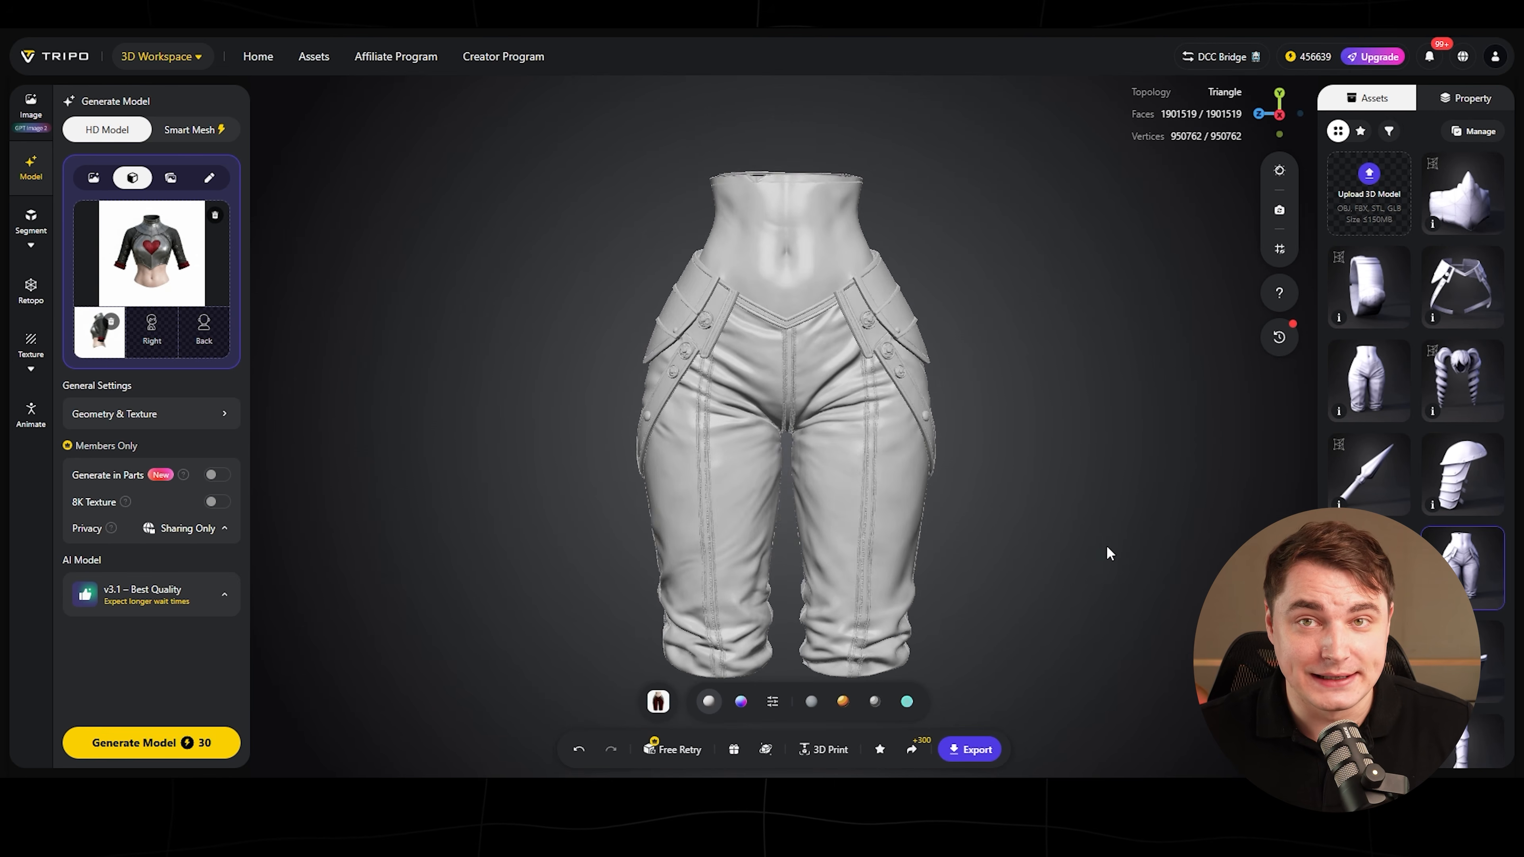
# - Inspect the armored trousers model all round, and open the face mask model to examine it the same way
pyautogui.moveTo(1108, 552); pyautogui.dragTo(391, 545)
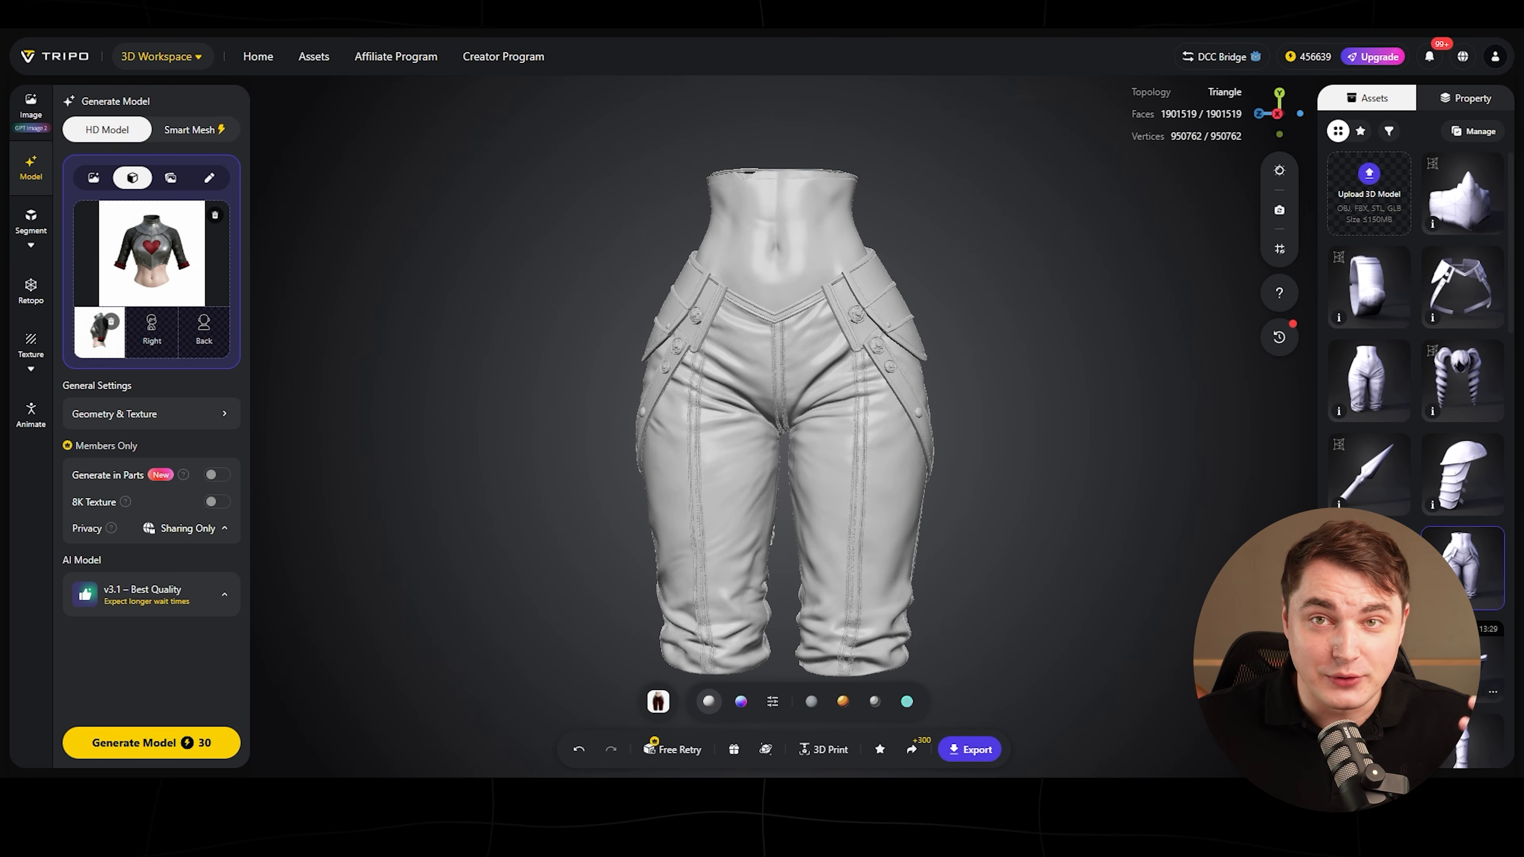
pyautogui.click(1451, 659)
pyautogui.moveTo(1102, 525); pyautogui.dragTo(368, 513)
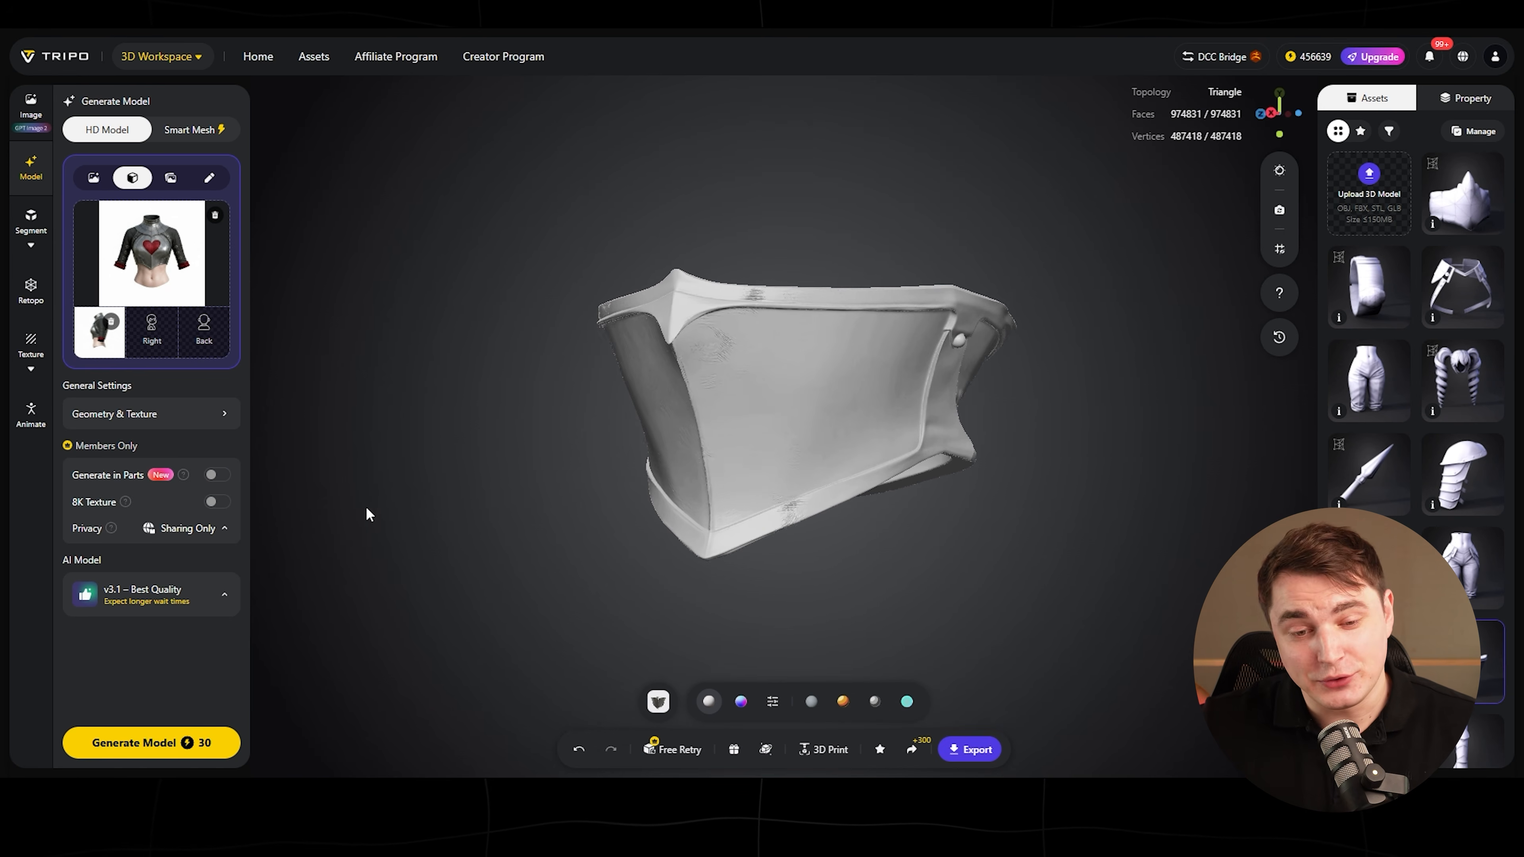
# - Open the armored gauntlet model from the generated assets and examine the limb armor parts from all sides
pyautogui.scroll(-2, 1458, 600)
pyautogui.click(1455, 597)
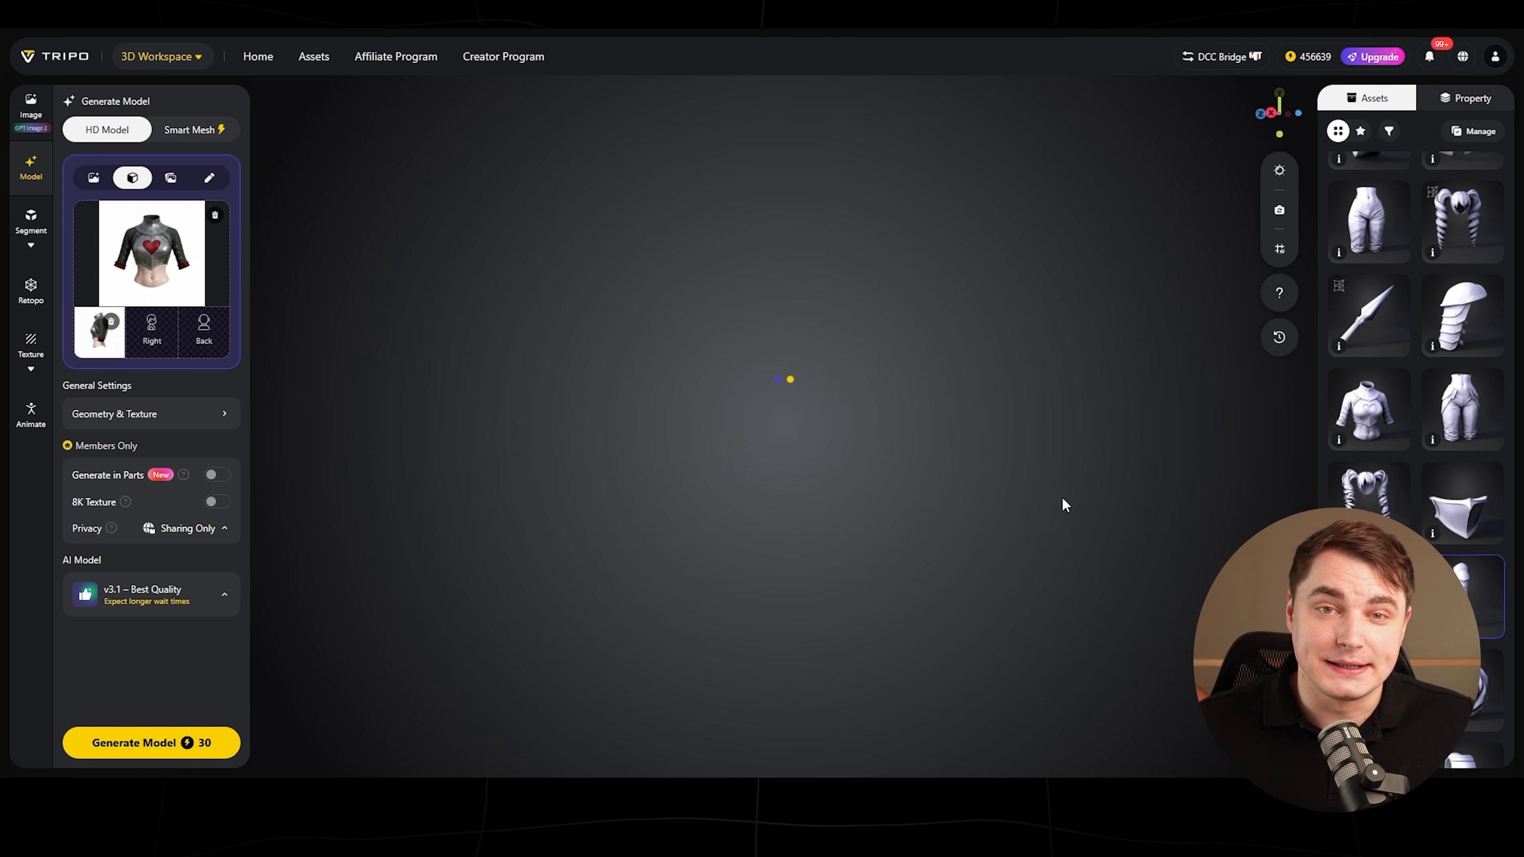
pyautogui.moveTo(1091, 513); pyautogui.dragTo(530, 496)
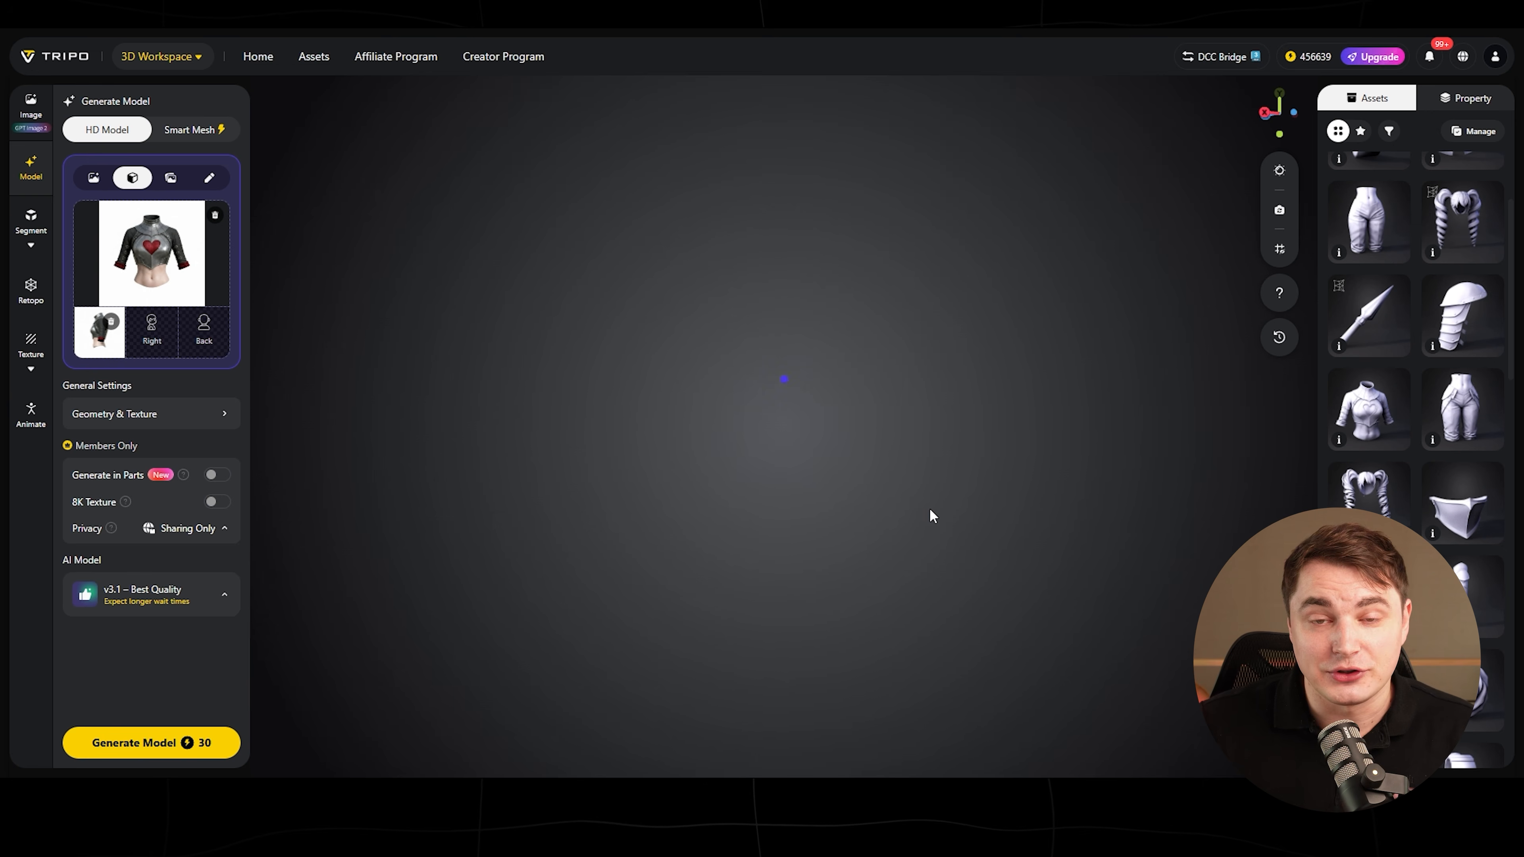
pyautogui.moveTo(956, 518); pyautogui.dragTo(318, 509)
pyautogui.scroll(3, 1458, 506)
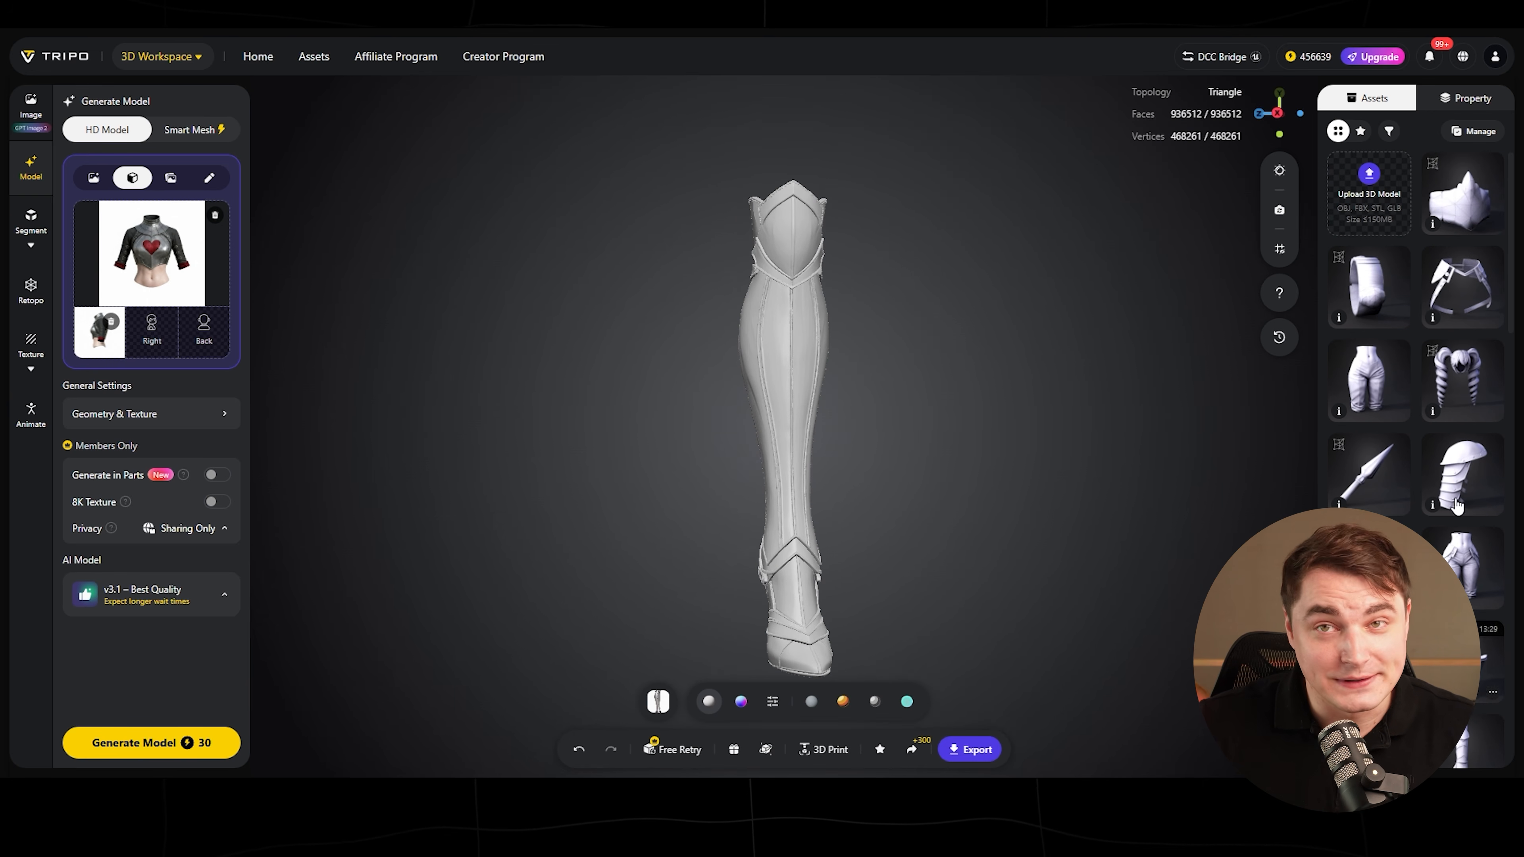
# - Reopen the armored trousers and the gauntlet models from the assets and inspect both from all sides
pyautogui.scroll(-1, 1464, 540)
pyautogui.scroll(-2, 1464, 540)
pyautogui.click(1462, 395)
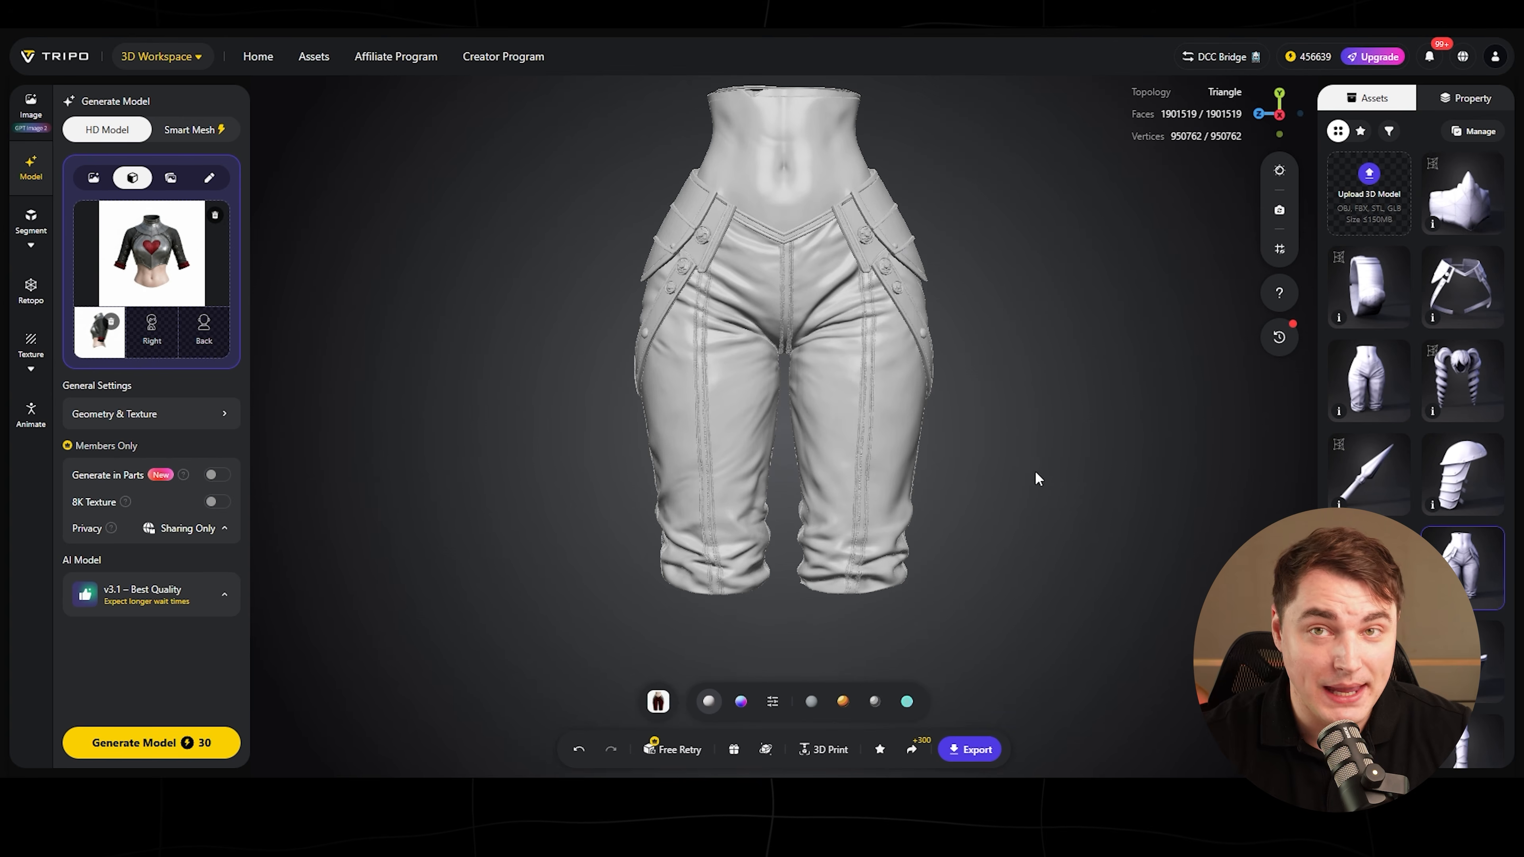
pyautogui.moveTo(1105, 471); pyautogui.dragTo(1109, 551, button='right')
pyautogui.moveTo(1109, 551); pyautogui.dragTo(391, 545)
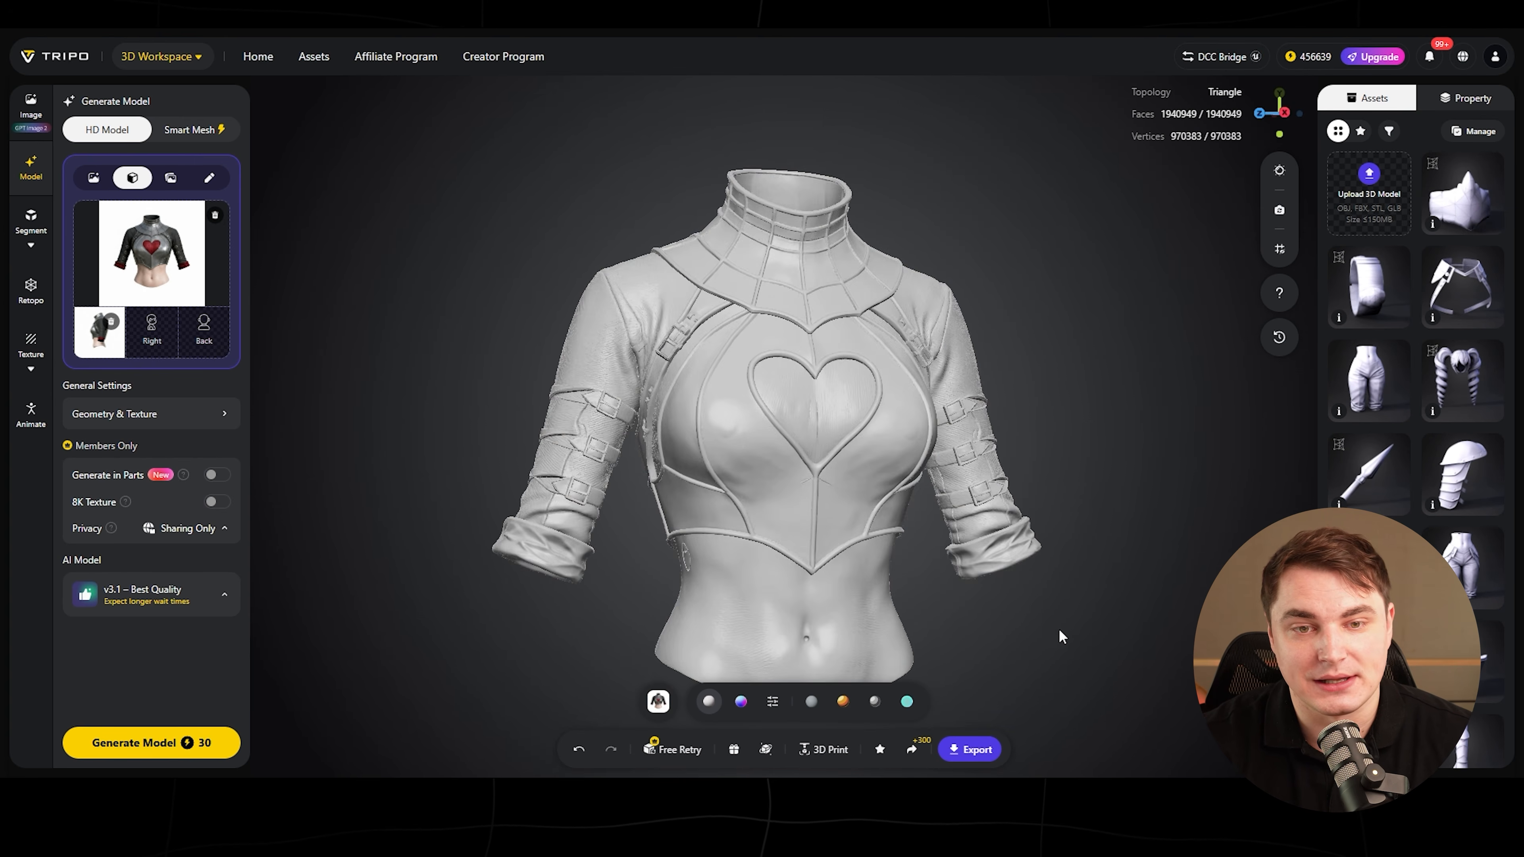
pyautogui.scroll(-3, 1056, 630)
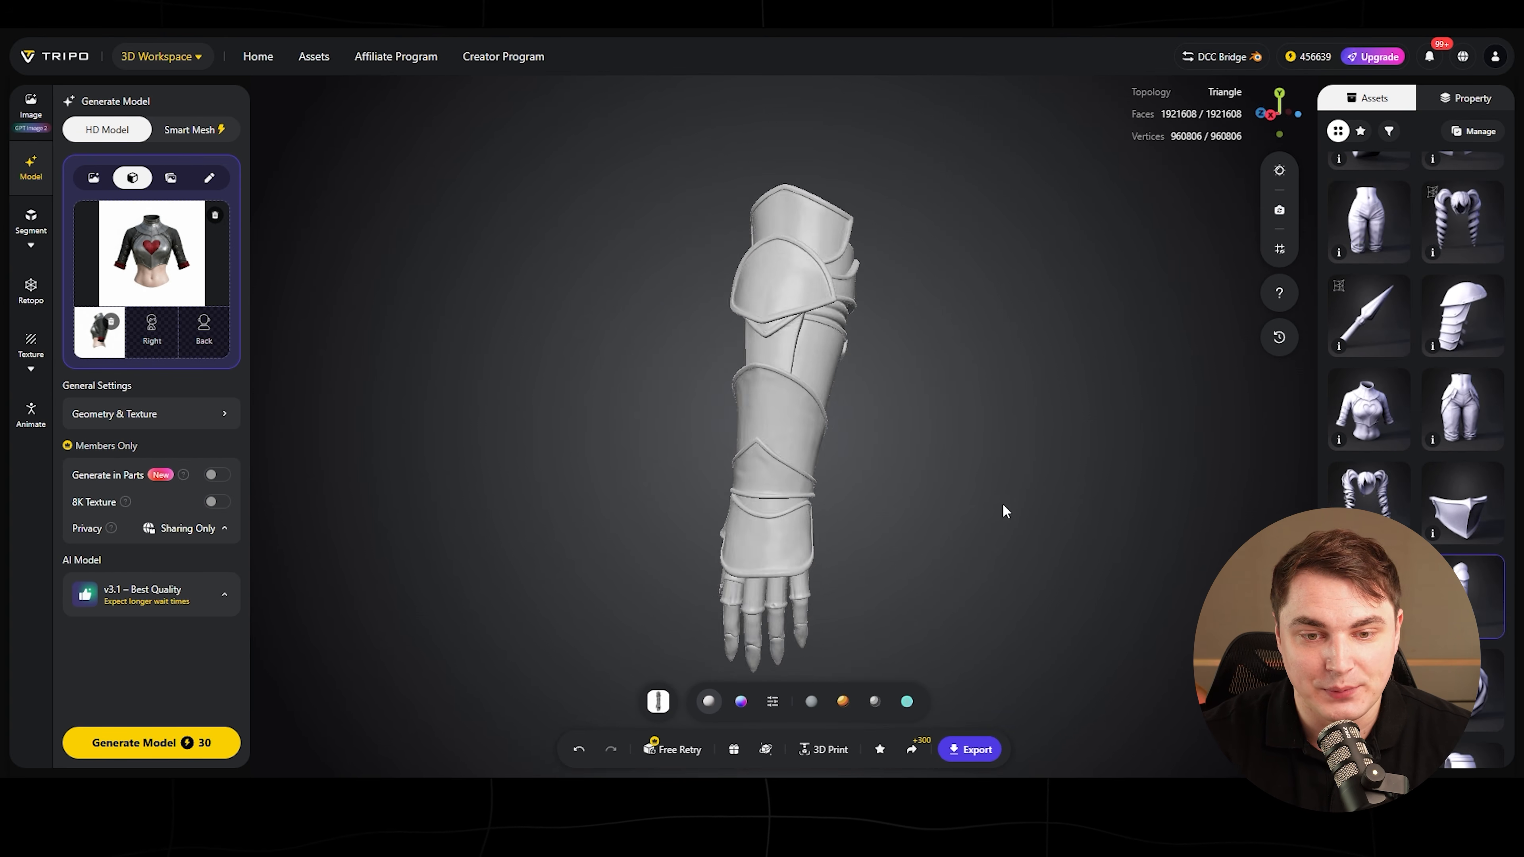
pyautogui.moveTo(1003, 510); pyautogui.dragTo(396, 501)
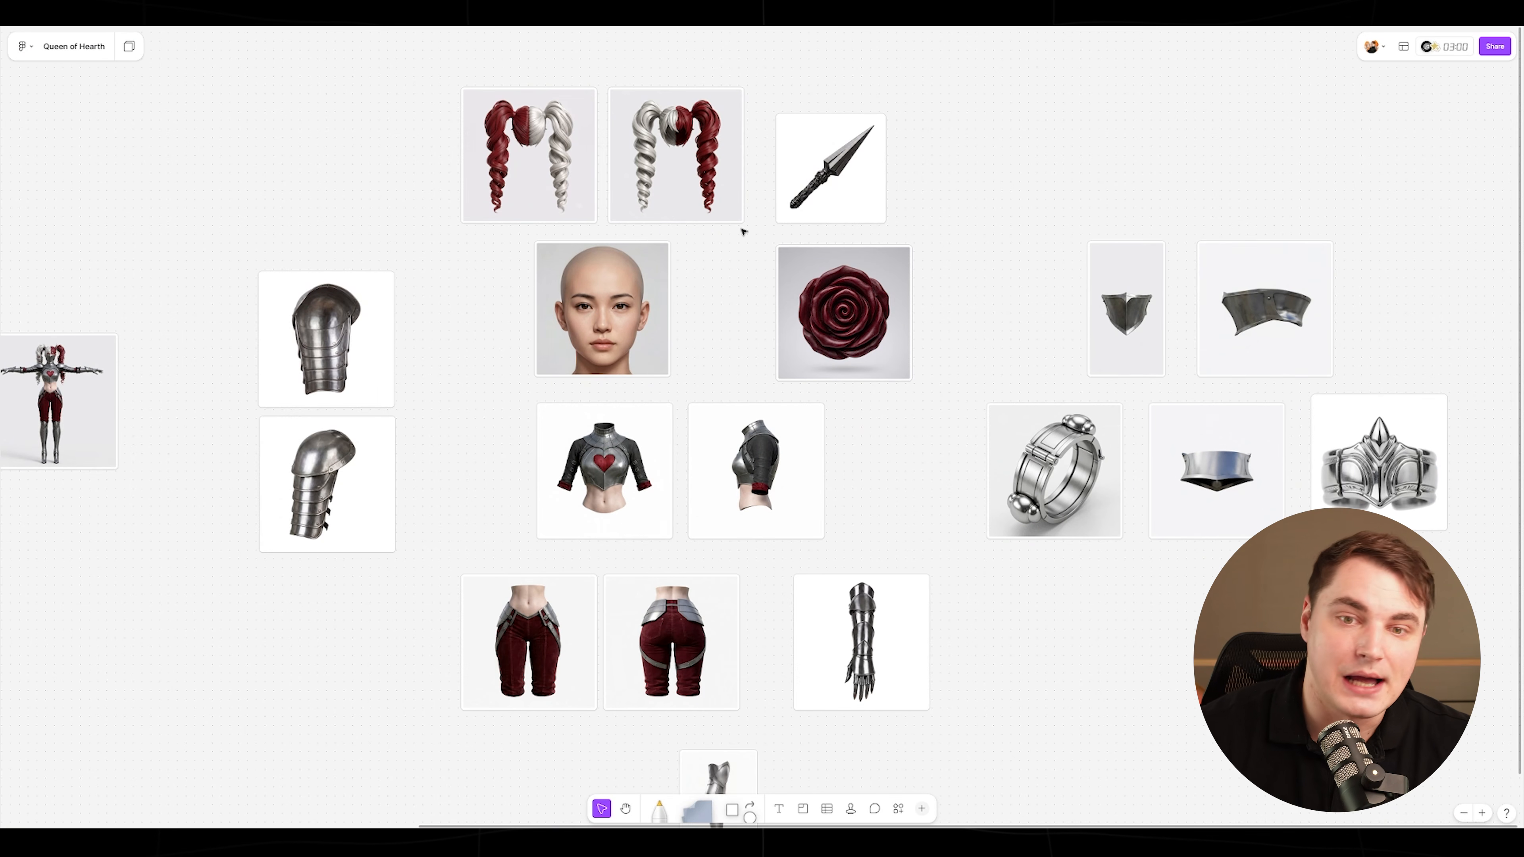
# - Switch to the Queen of Hearth board and examine the shoulder armor, torso, trousers, gauntlet and boot references
pyautogui.keyDown('ctrl'); pyautogui.scroll(3, 686, 487); pyautogui.keyUp('ctrl')
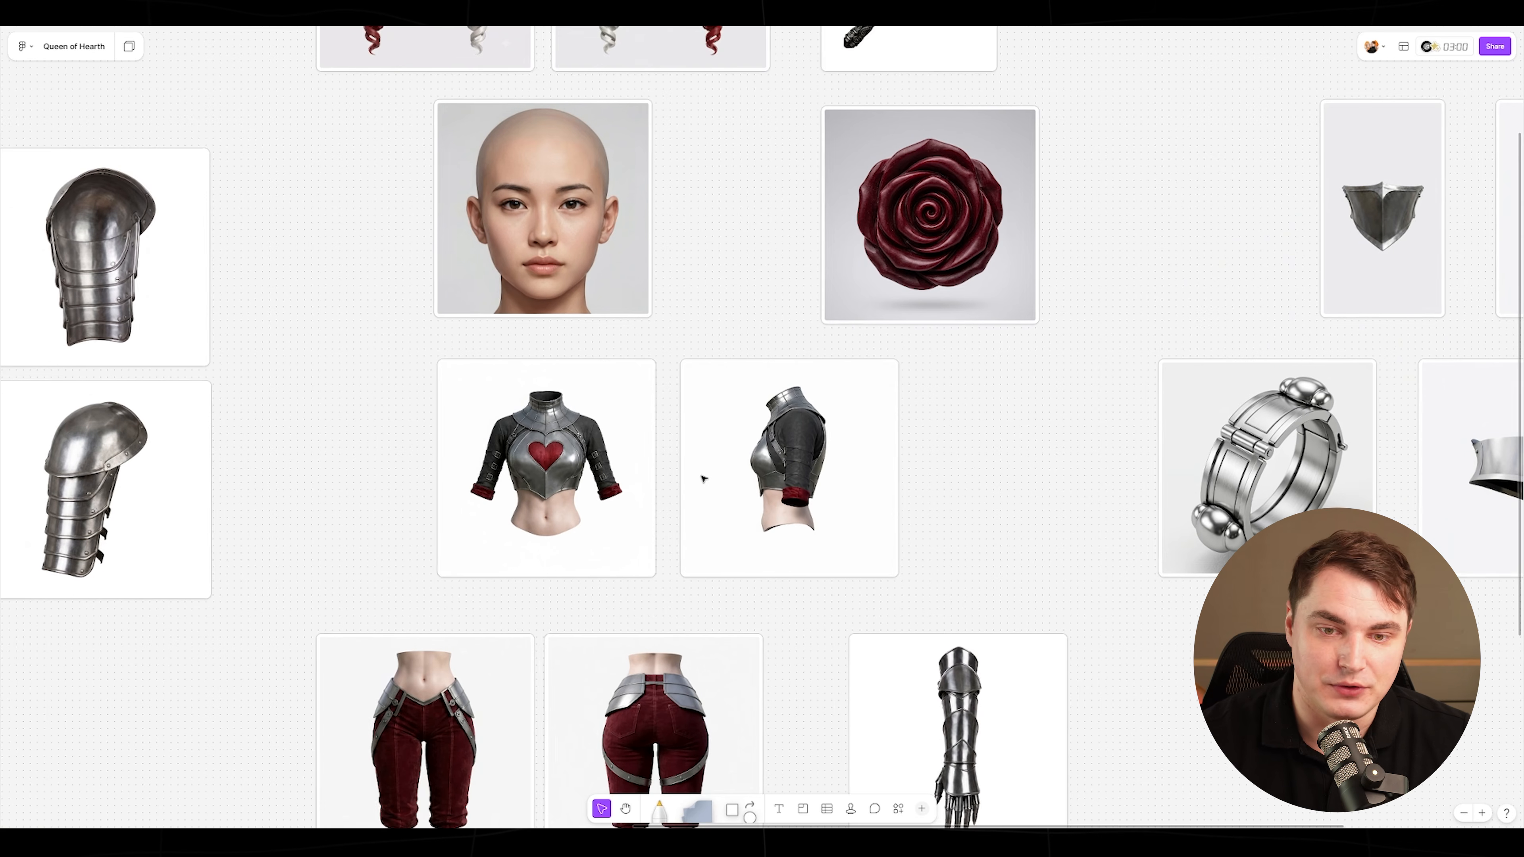
pyautogui.scroll(-1, 704, 476)
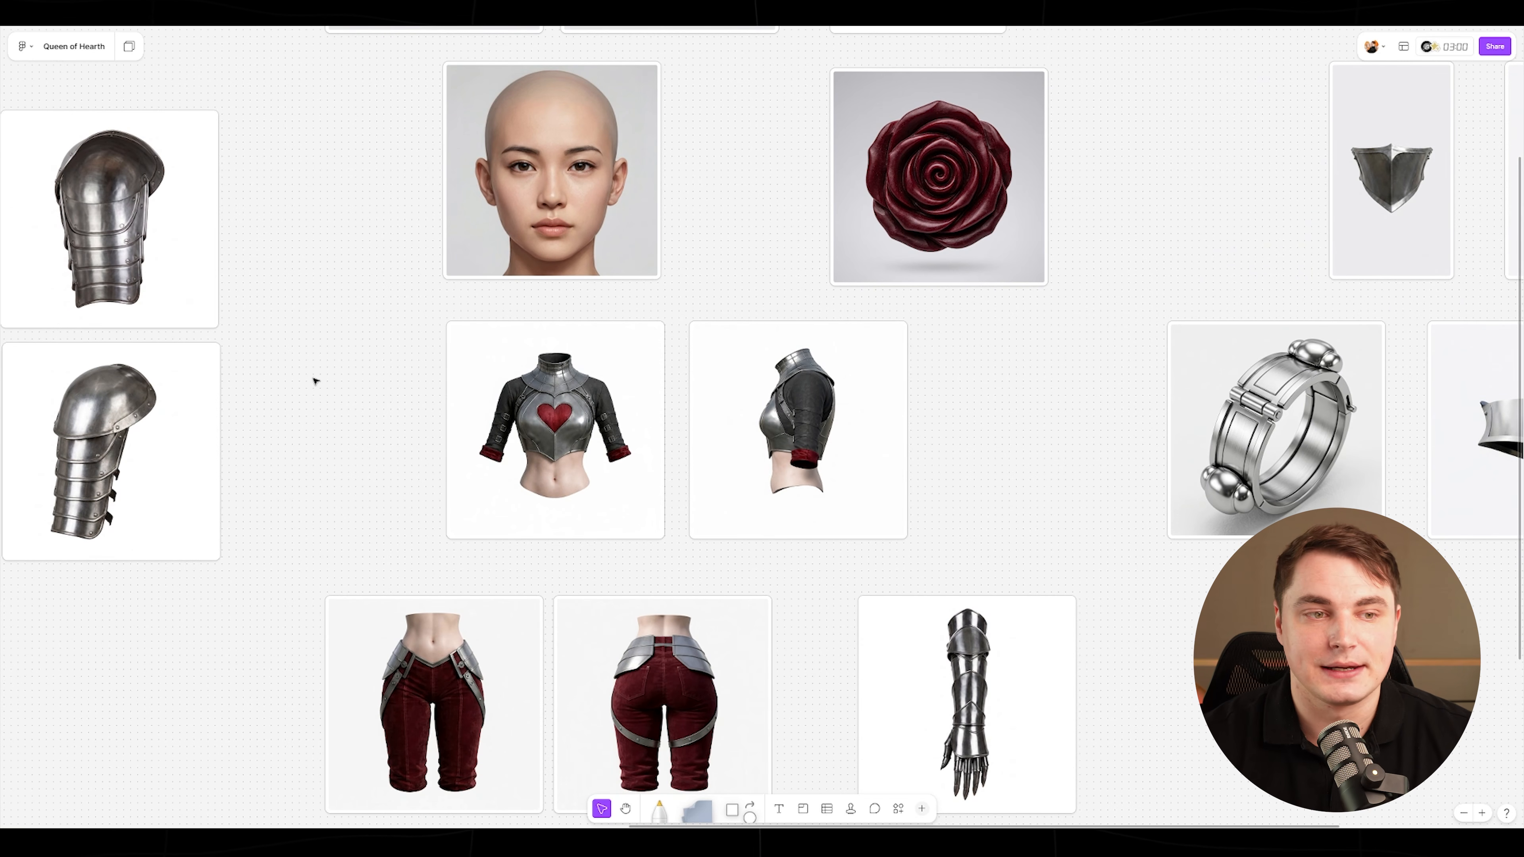
pyautogui.hscroll(-4, 309, 385)
pyautogui.keyDown('ctrl'); pyautogui.scroll(-3, 350, 290); pyautogui.keyUp('ctrl')
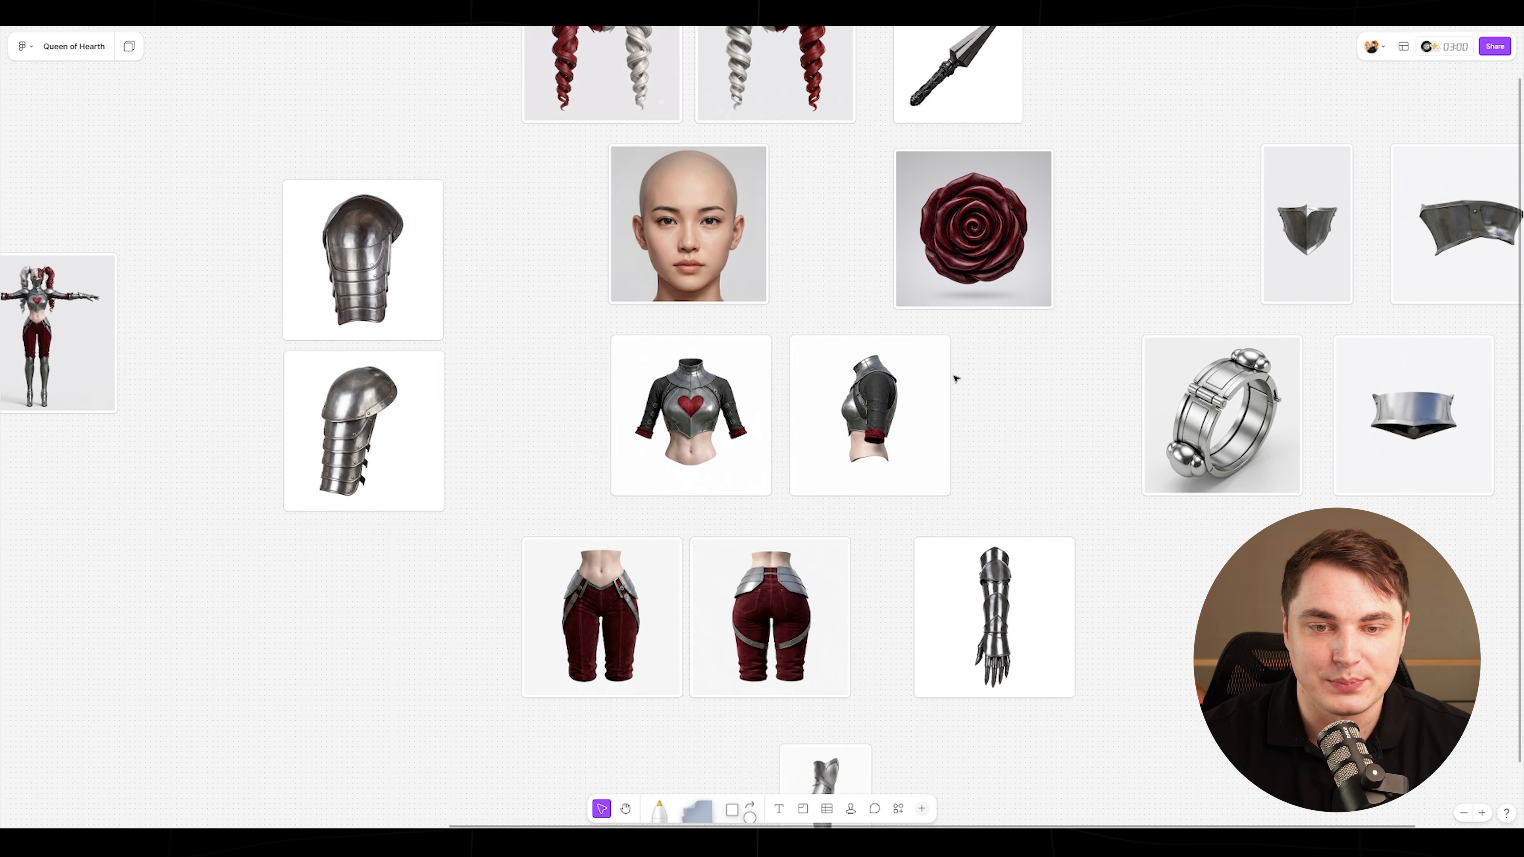
pyautogui.scroll(-3, 726, 394)
pyautogui.hscroll(4, 738, 537)
pyautogui.scroll(-2, 738, 538)
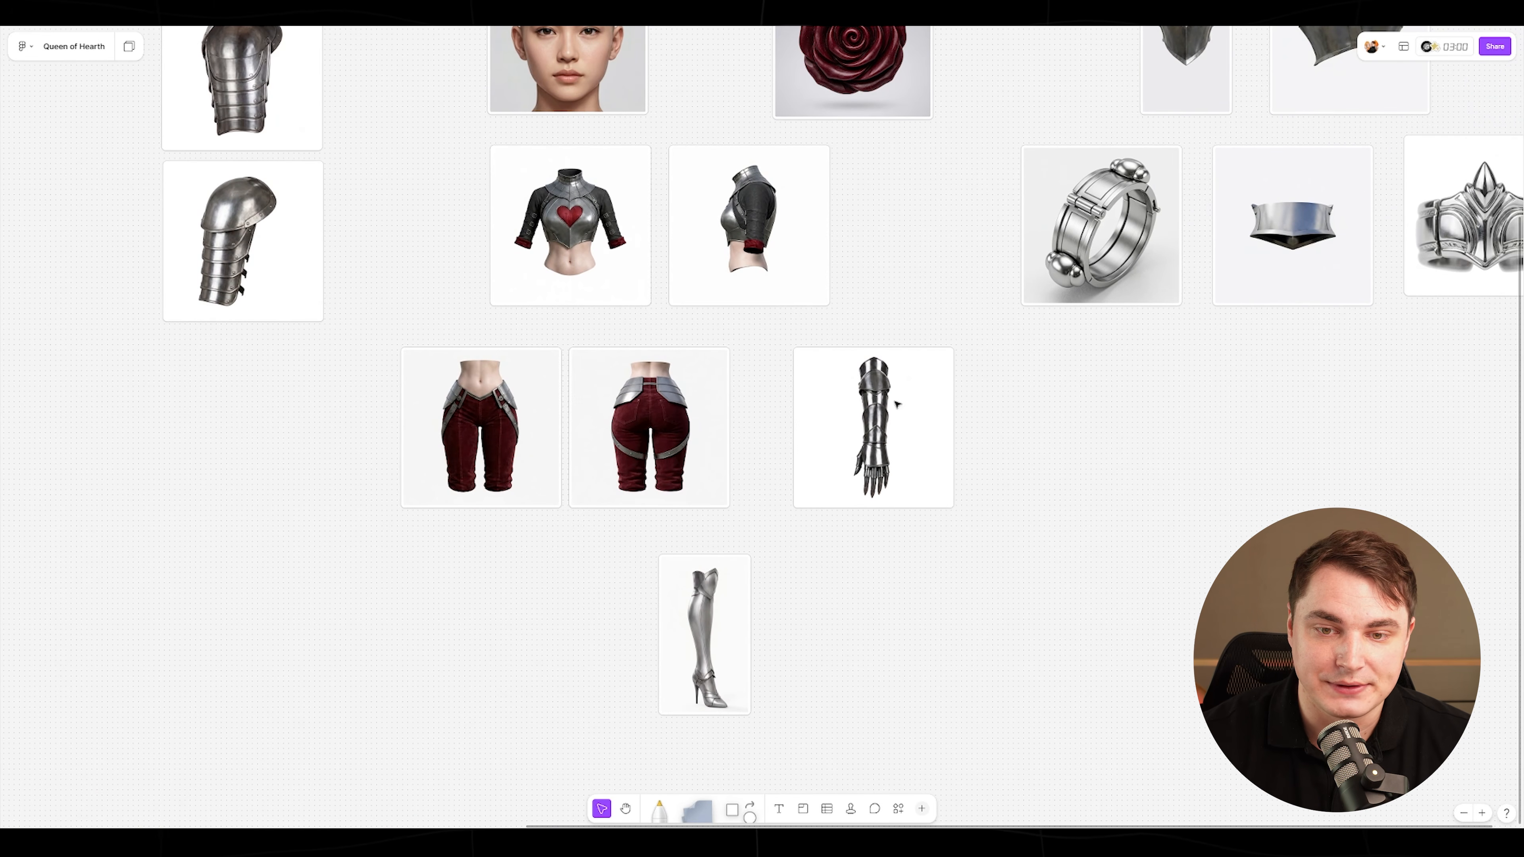
# - Examine the hair, face, dagger, rose, mask and bracelet reference images on the board
pyautogui.keyDown('ctrl'); pyautogui.scroll(-2, 852, 449); pyautogui.keyUp('ctrl')
pyautogui.scroll(3, 881, 612)
pyautogui.keyDown('ctrl'); pyautogui.scroll(5, 633, 293); pyautogui.keyUp('ctrl')
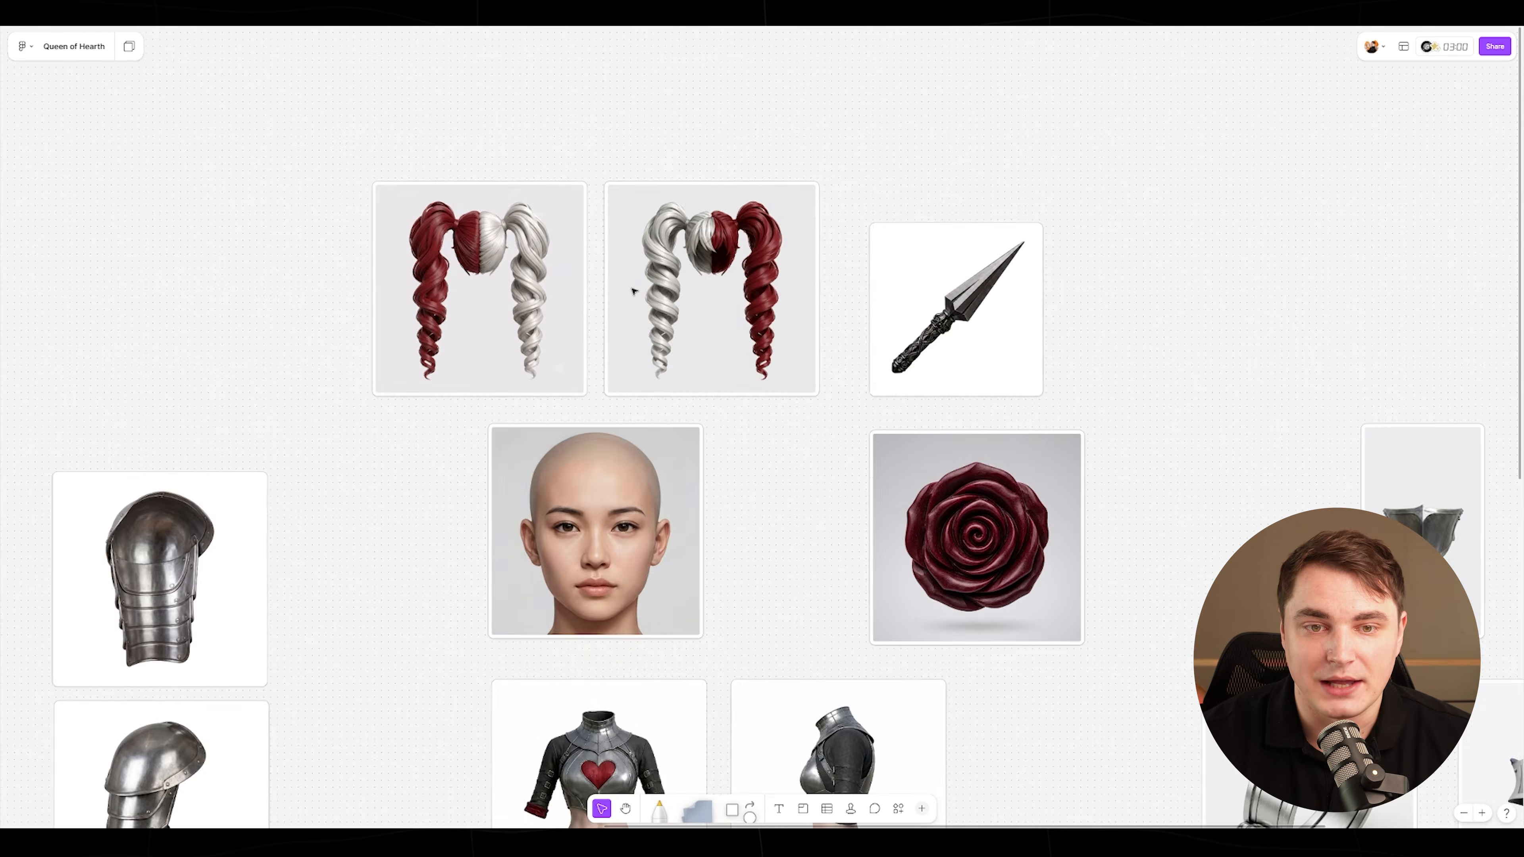
pyautogui.keyDown('ctrl'); pyautogui.scroll(-4, 708, 246); pyautogui.keyUp('ctrl')
pyautogui.moveTo(854, 422); pyautogui.dragTo(538, 320, button='middle')
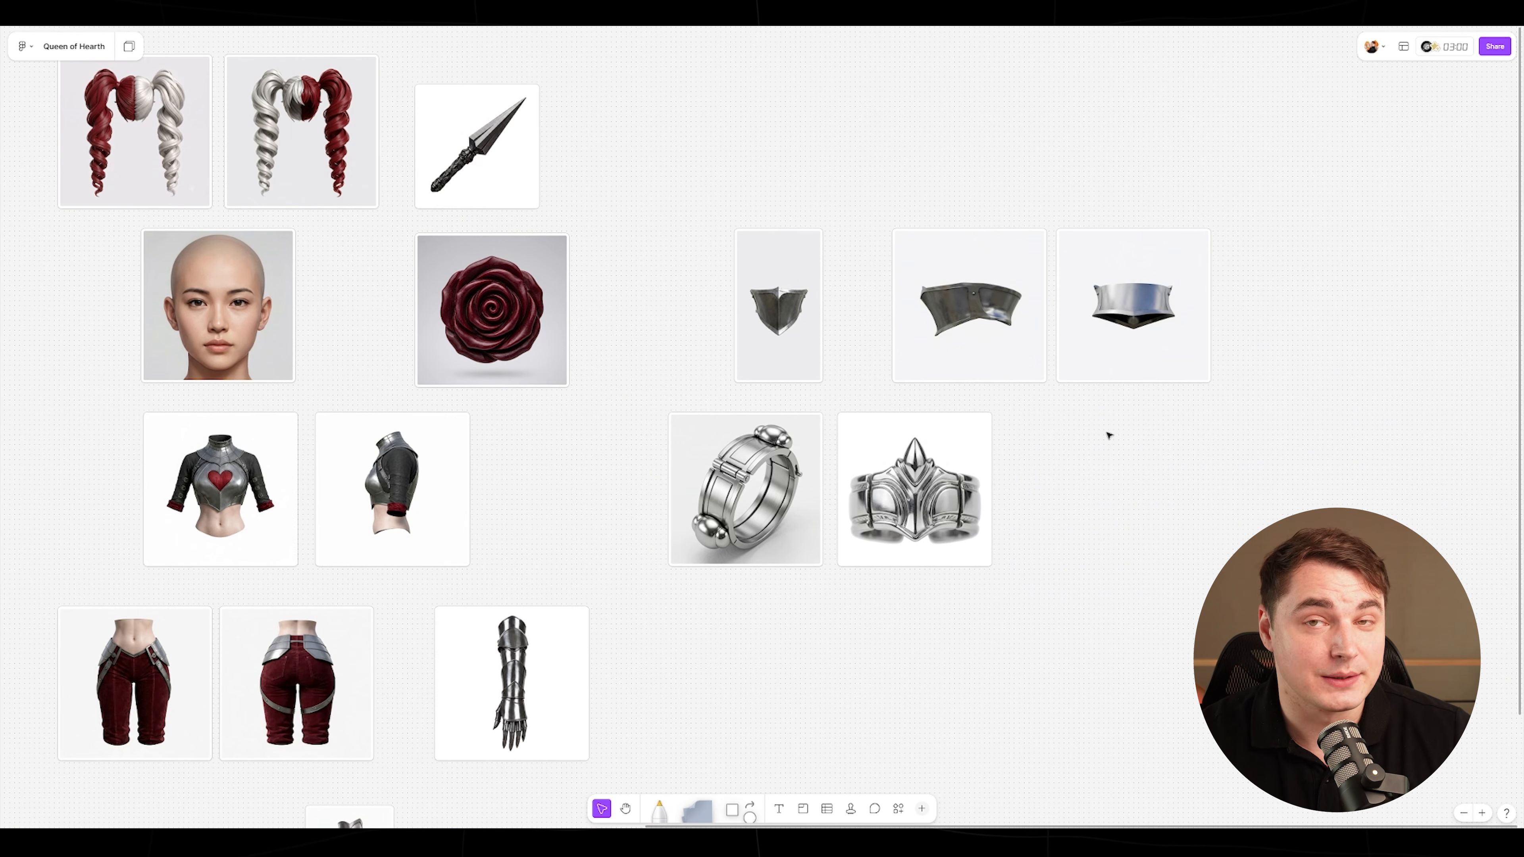
pyautogui.keyDown('ctrl'); pyautogui.scroll(-2, 644, 474); pyautogui.keyUp('ctrl')
pyautogui.hscroll(-2, 644, 474)
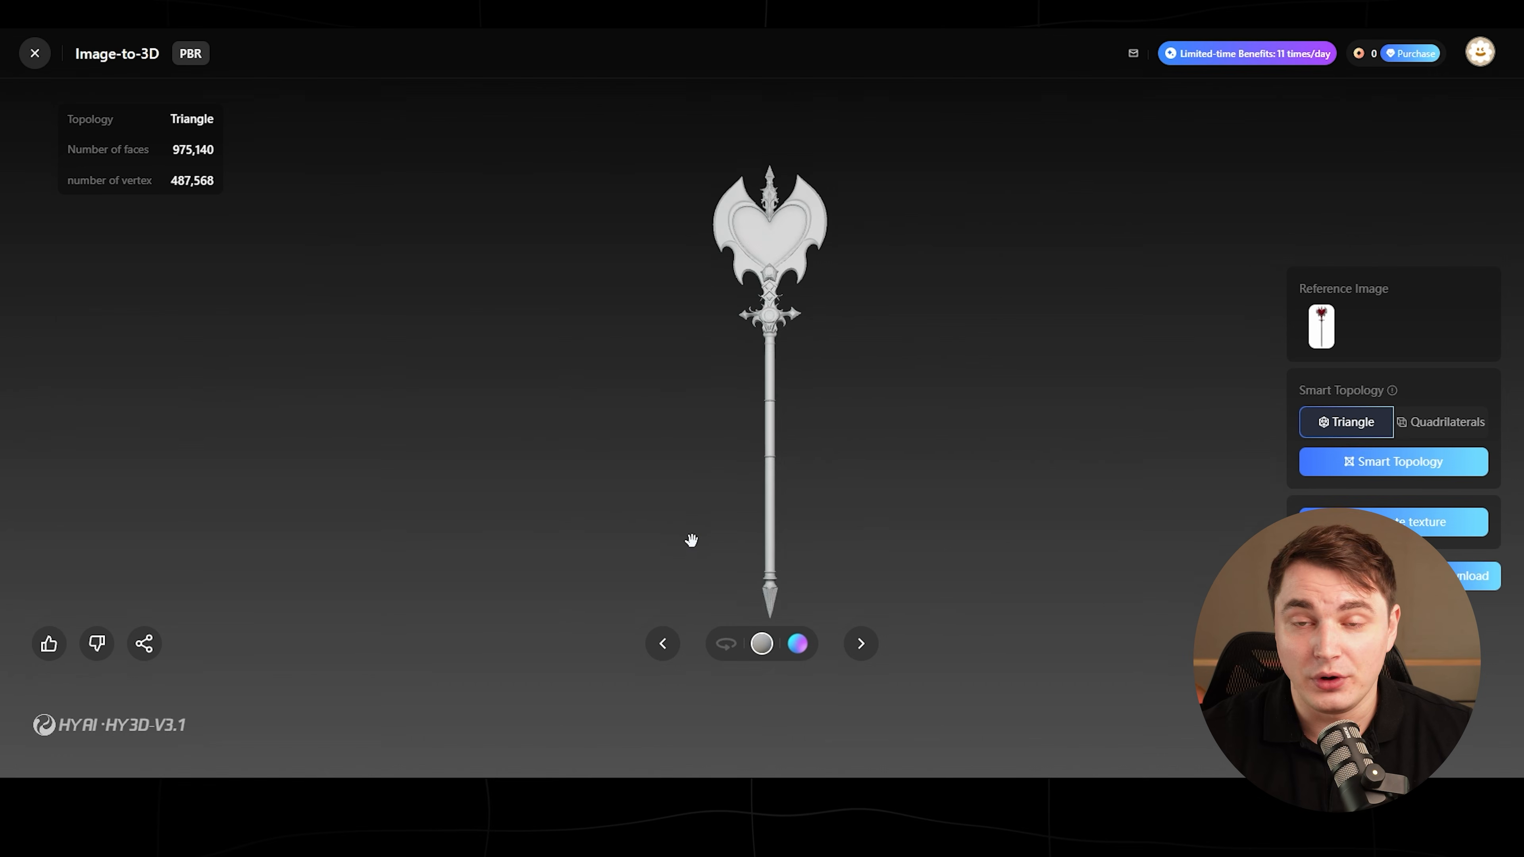
# - Switch to the Image-to-3D viewer and inspect the heart-headed staff model from several angles
pyautogui.moveTo(950, 475); pyautogui.dragTo(1056, 495)
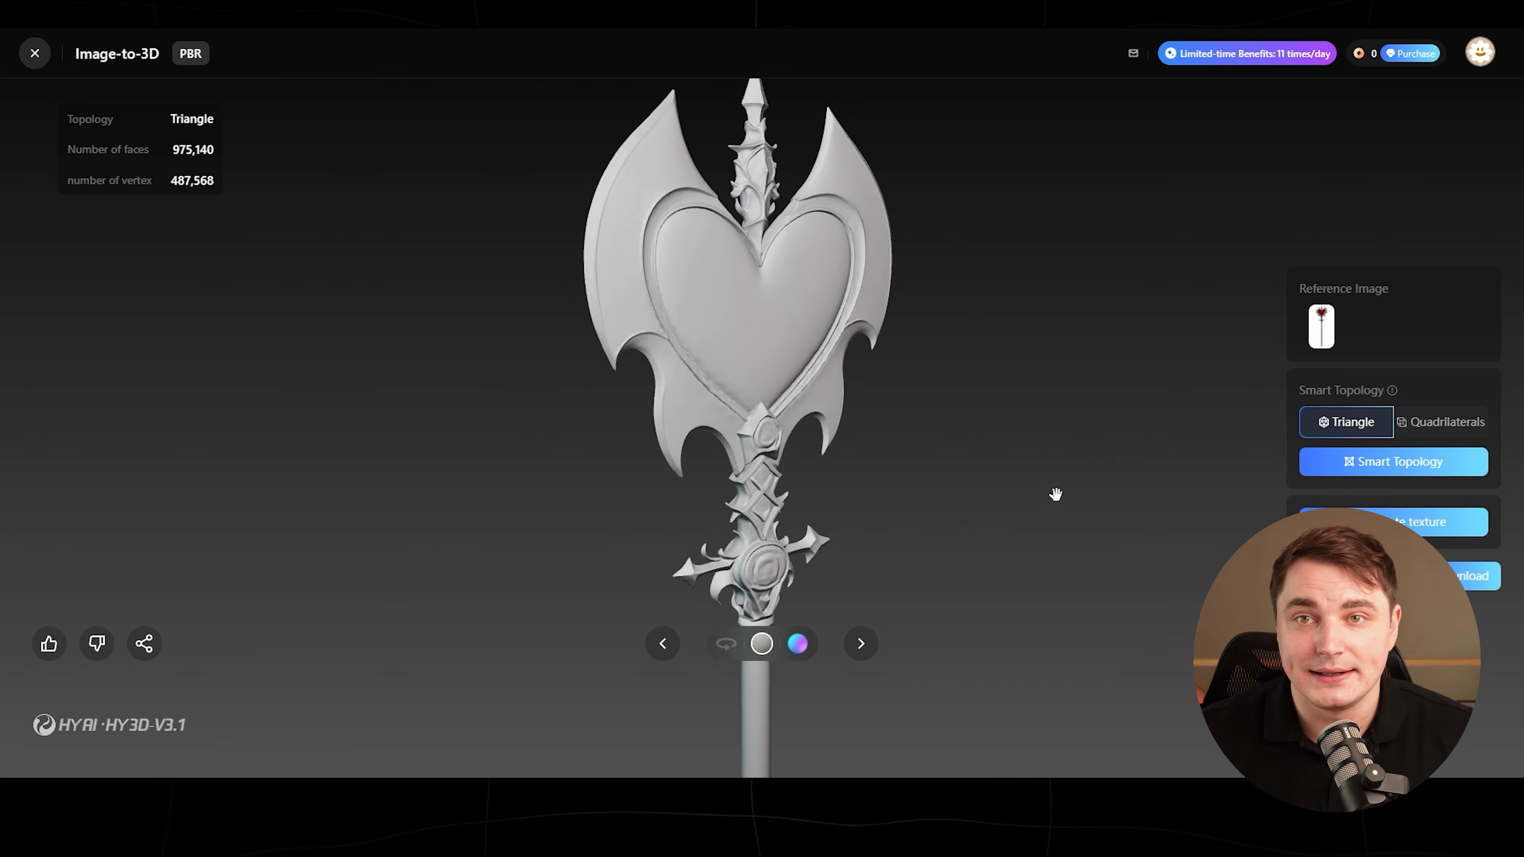
pyautogui.moveTo(877, 591); pyautogui.dragTo(661, 585)
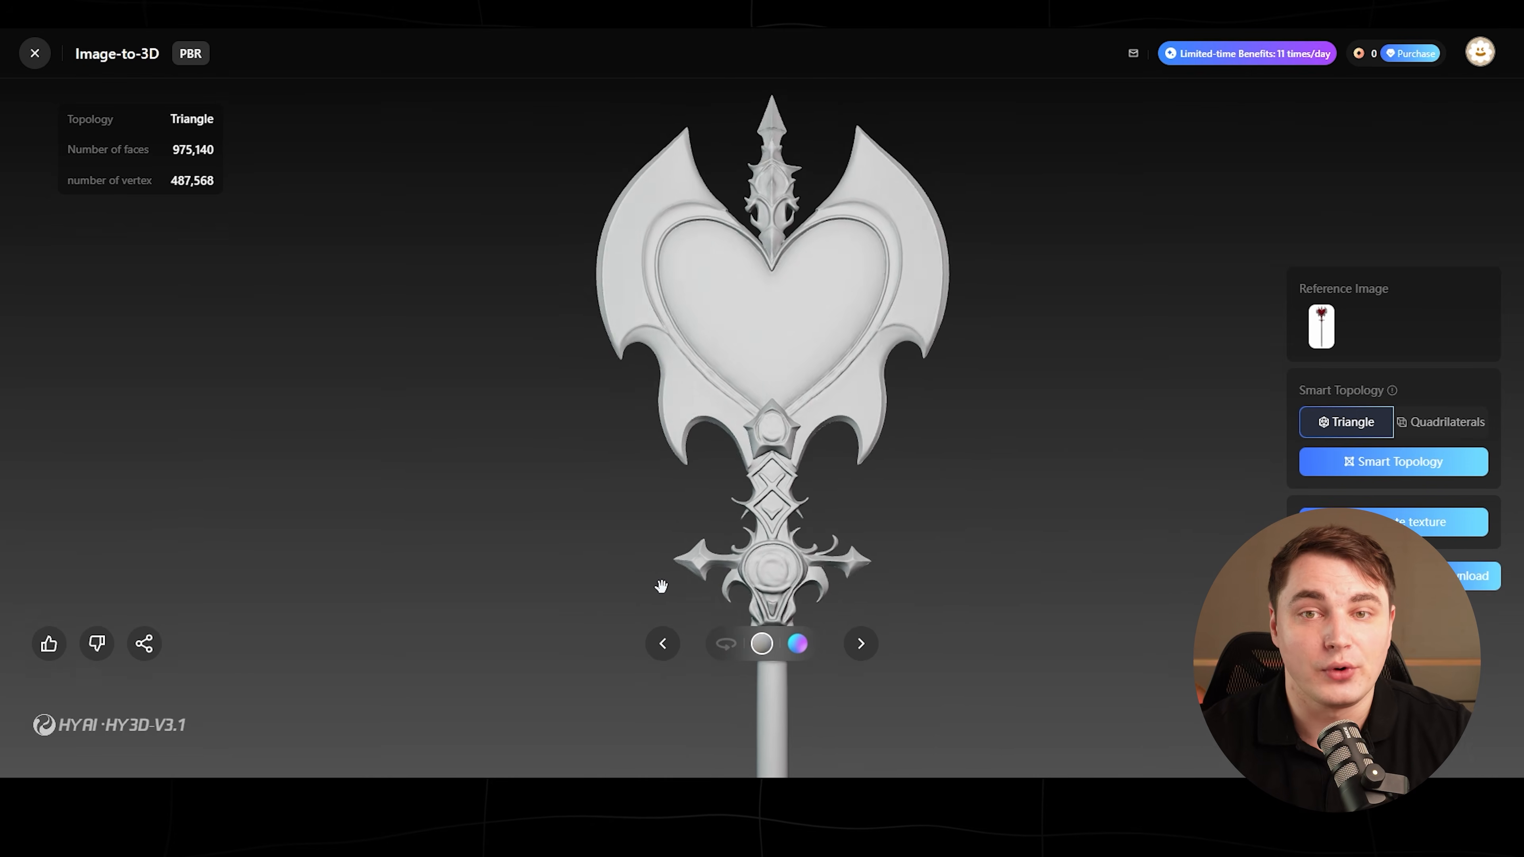
# - Inspect the high-poly staff, torso, face mask and gauntlet models from several angles
pyautogui.moveTo(1058, 509); pyautogui.dragTo(612, 509)
pyautogui.scroll(-4, 918, 638)
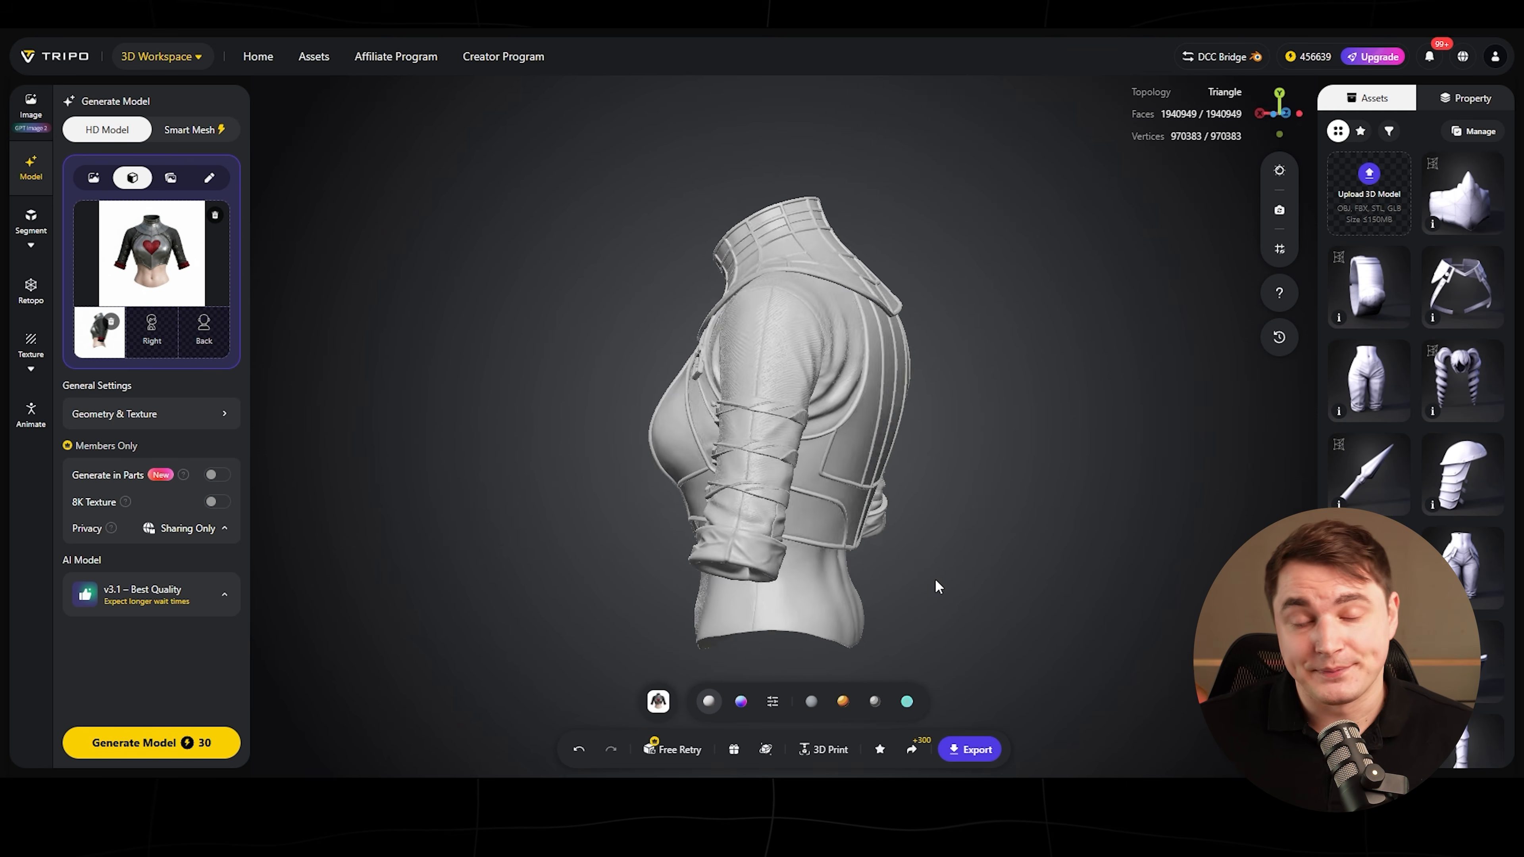
pyautogui.moveTo(934, 579); pyautogui.dragTo(723, 581)
pyautogui.scroll(5, 1017, 637)
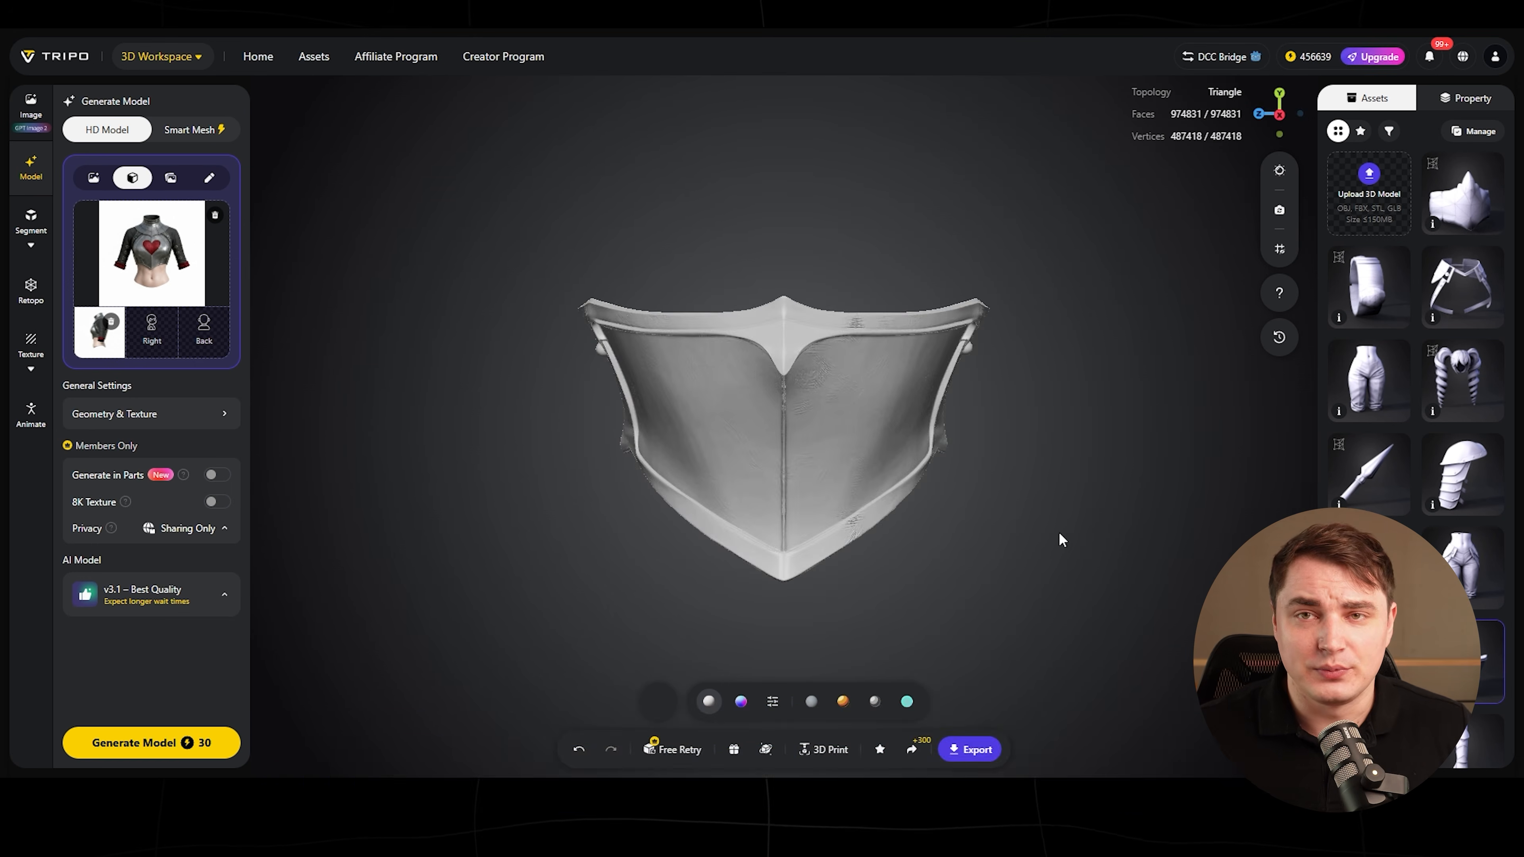
pyautogui.moveTo(1079, 526); pyautogui.dragTo(642, 569)
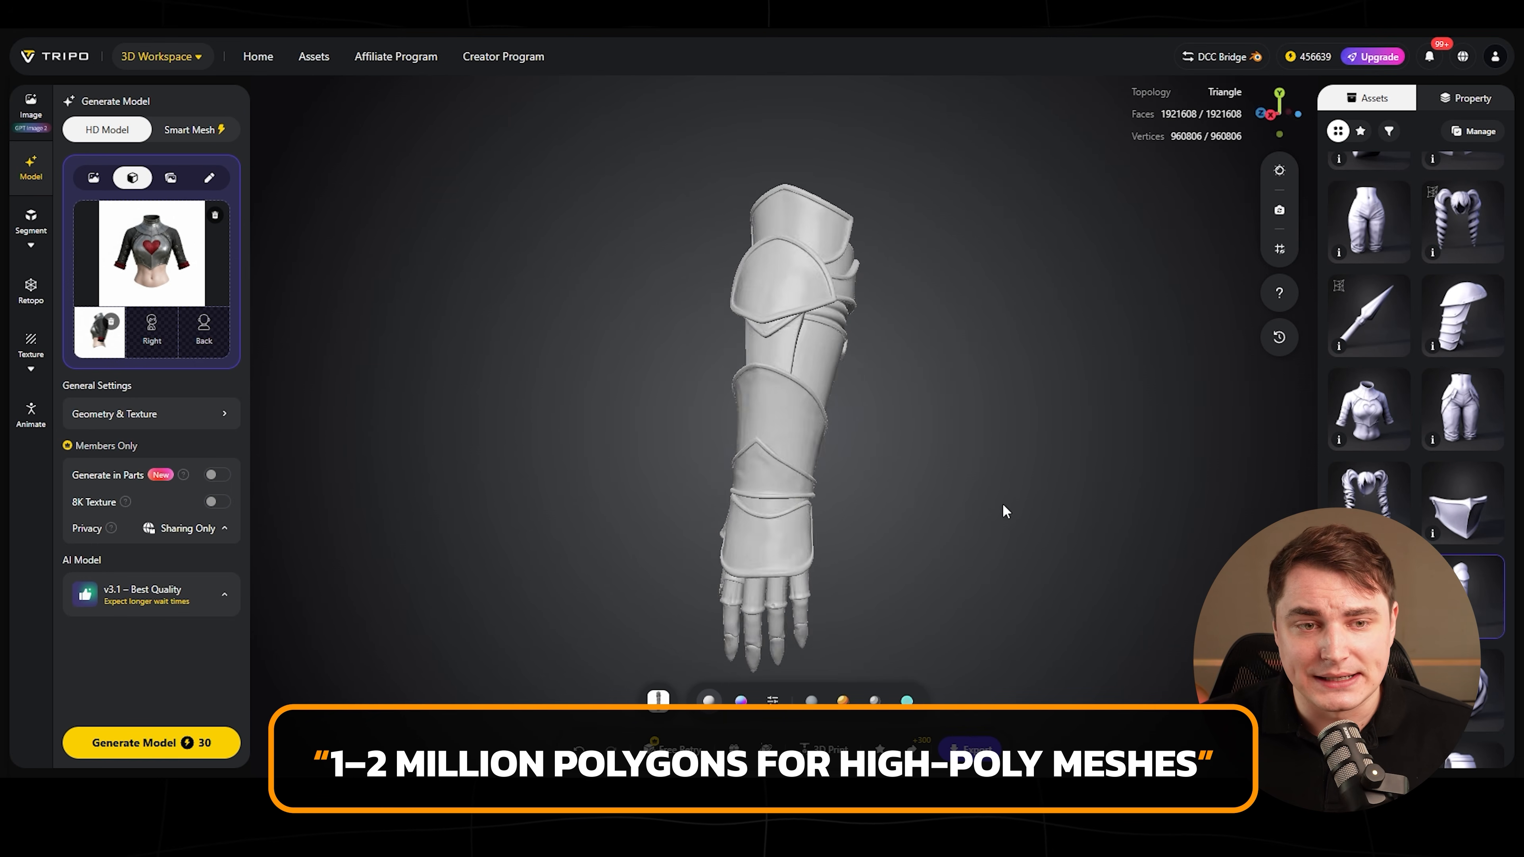
pyautogui.moveTo(1002, 504); pyautogui.dragTo(303, 500)
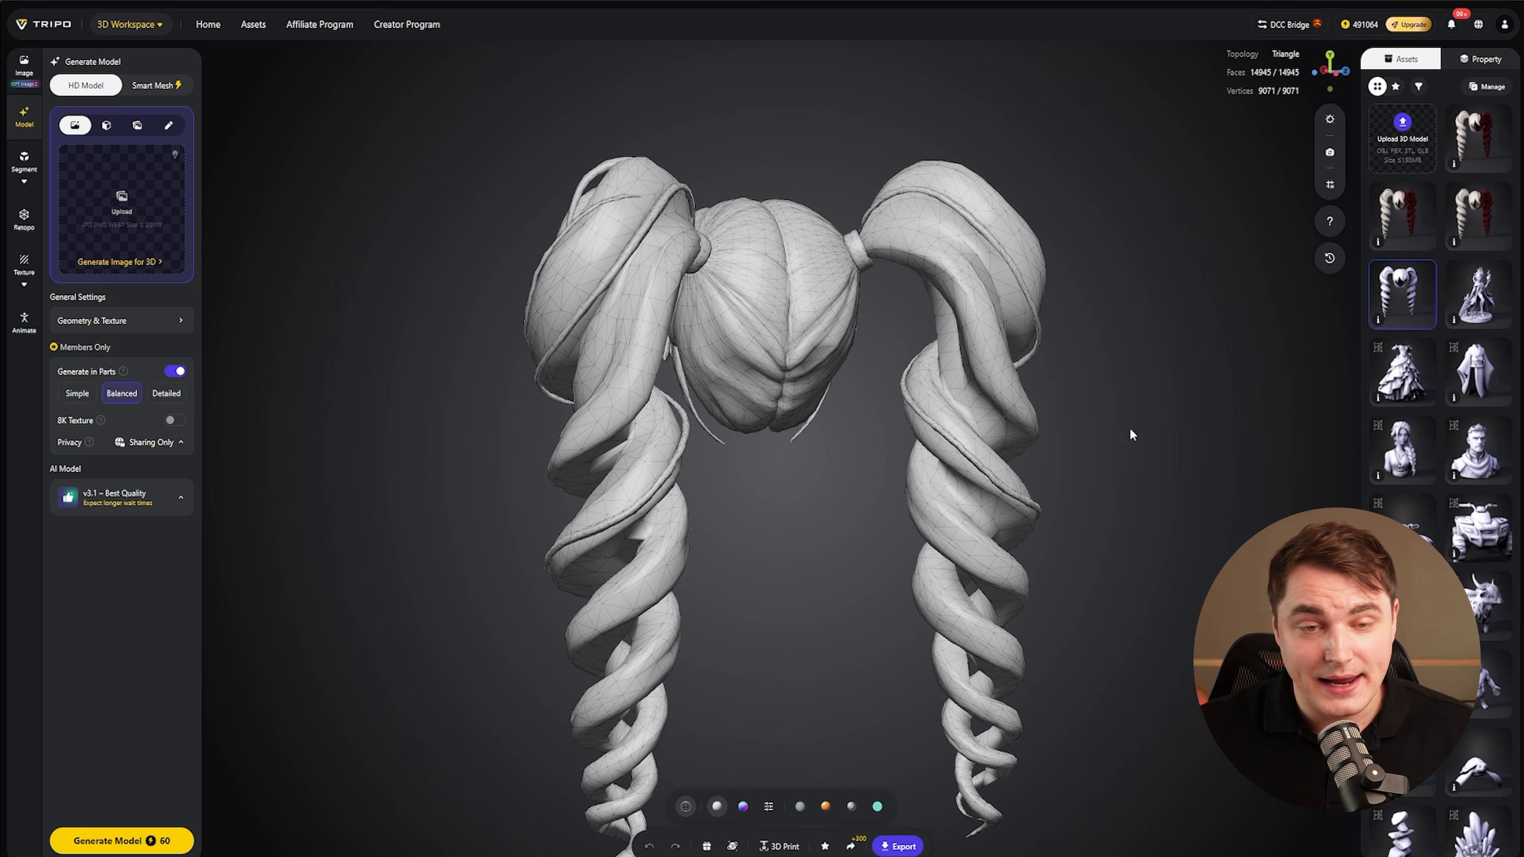
# - Inspect the low-poly pigtail hair and bald head meshes, viewing the head with smooth shading
pyautogui.moveTo(1130, 430); pyautogui.dragTo(1054, 428)
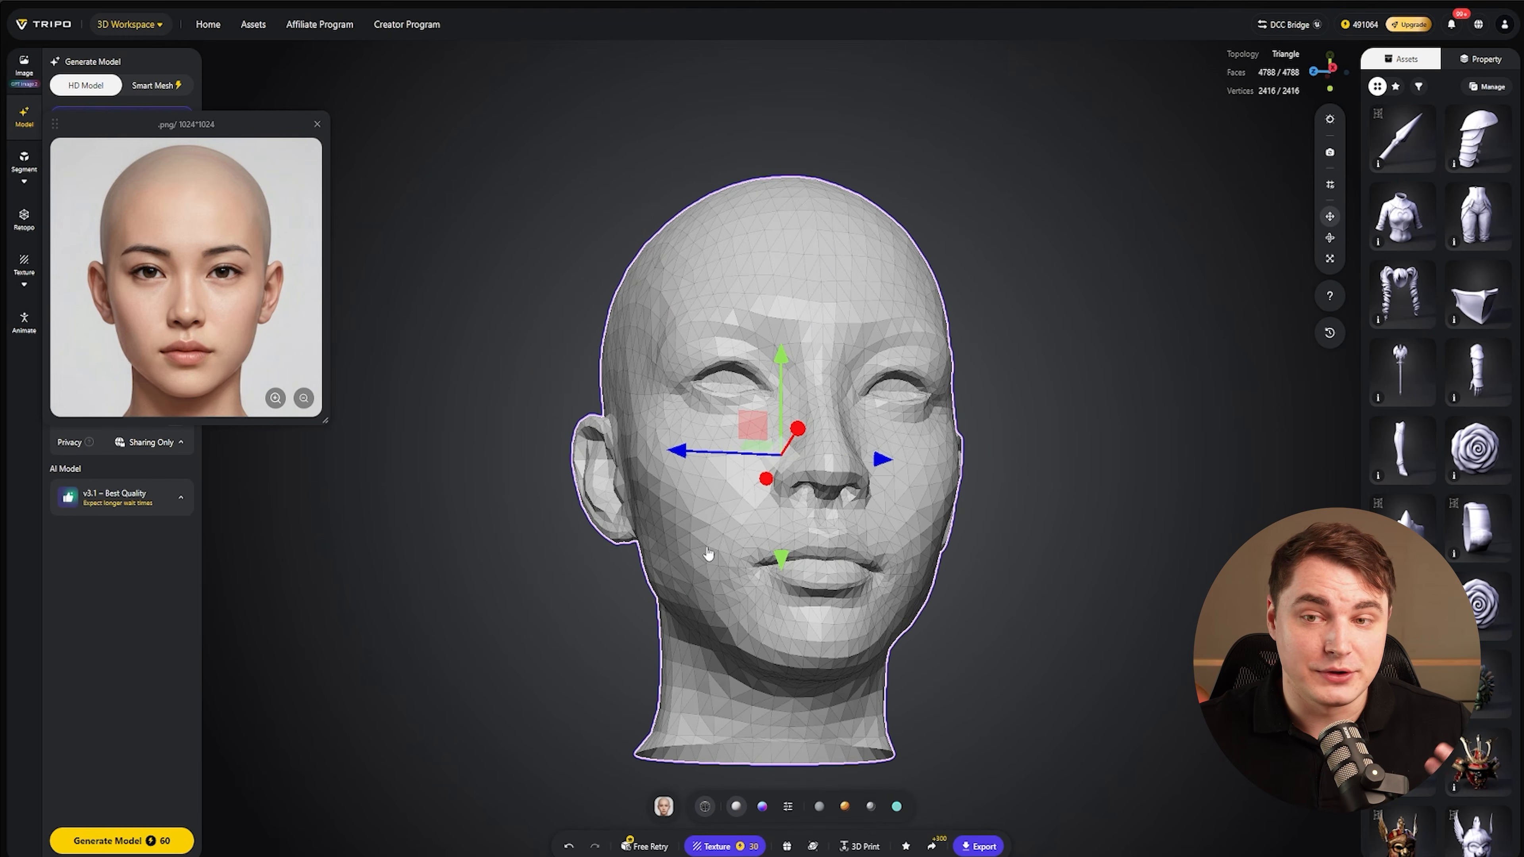
pyautogui.scroll(3, 1139, 561)
pyautogui.moveTo(1104, 556); pyautogui.dragTo(1110, 553)
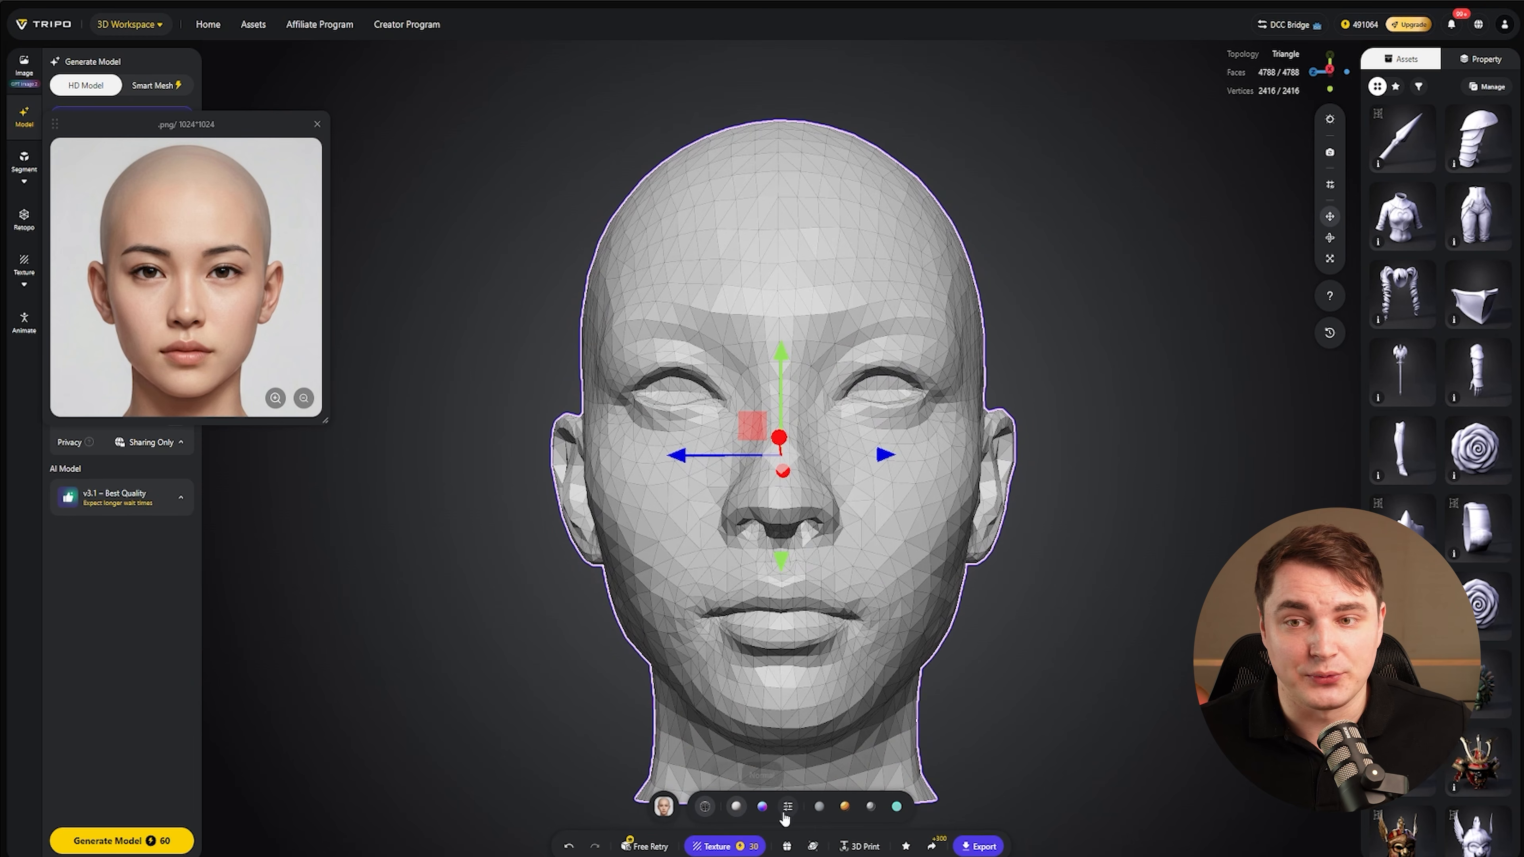
pyautogui.click(823, 764)
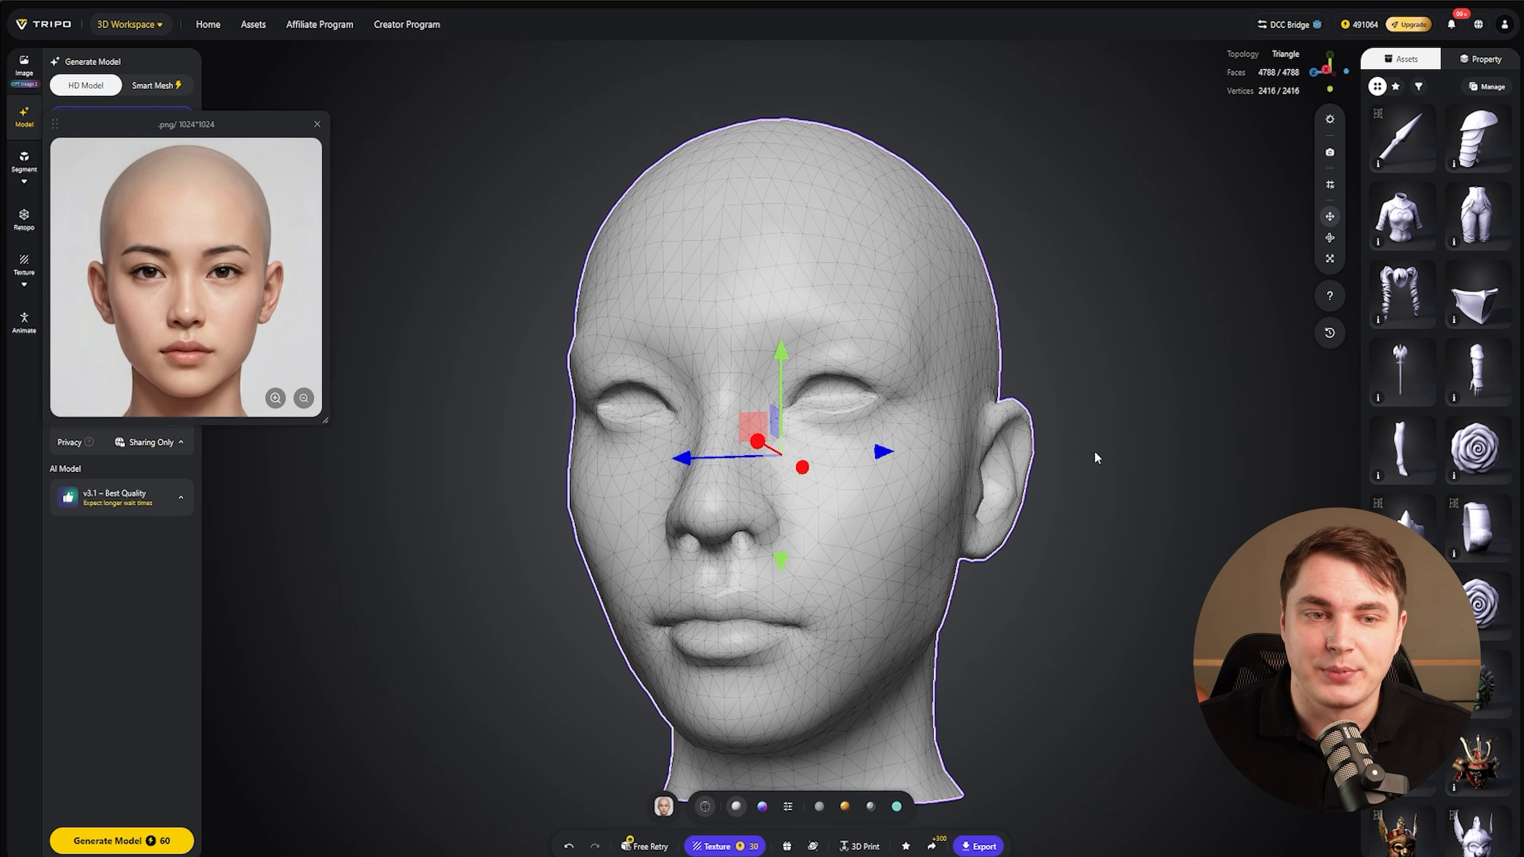
pyautogui.click(1148, 402)
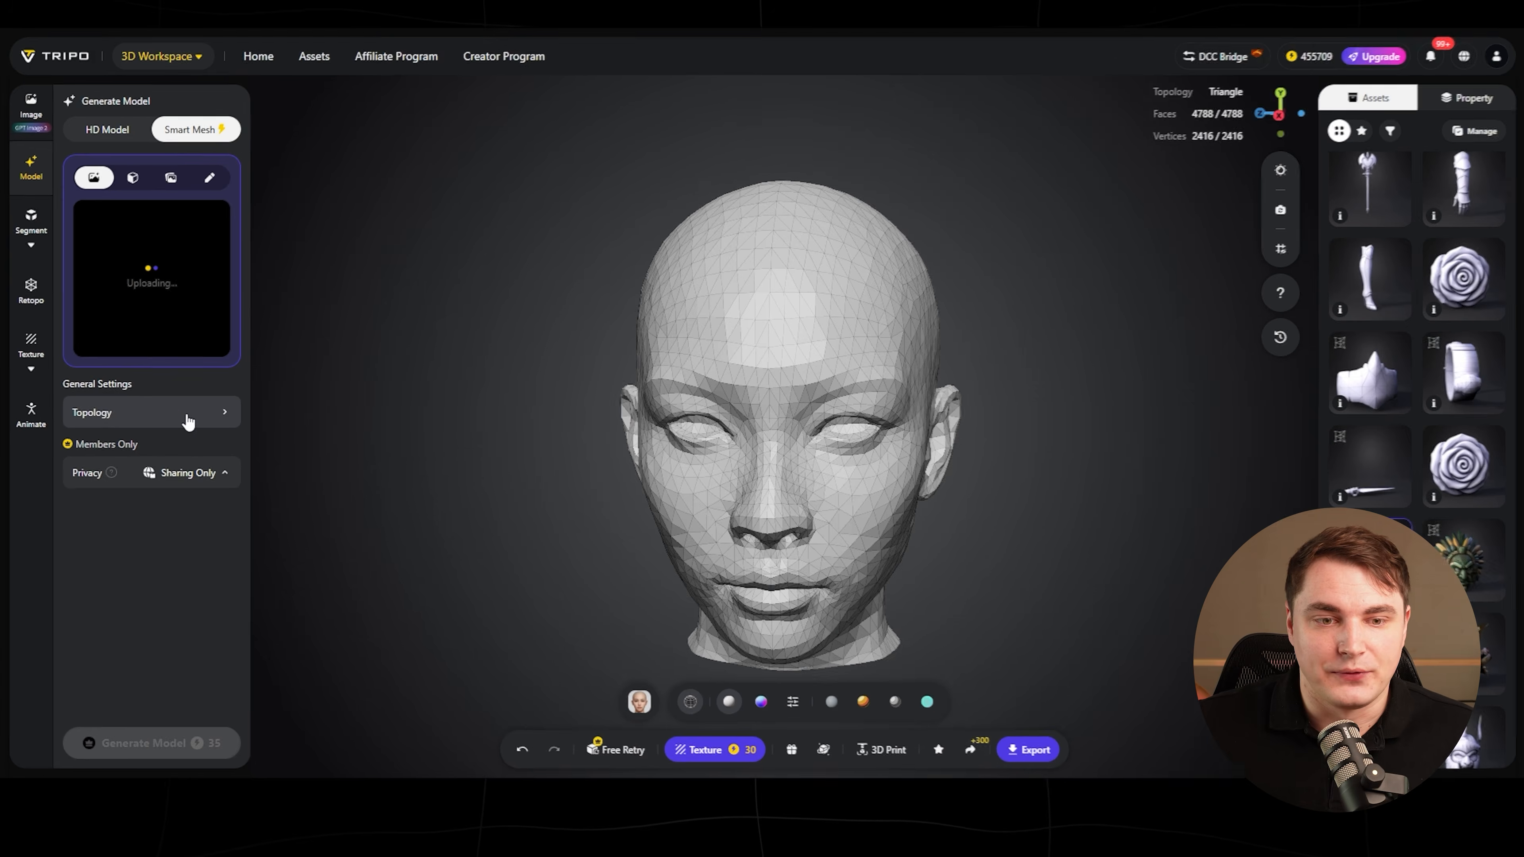
# - Review the dagger's topology and polycount settings, inspect its low-poly mesh and clear its reference image
pyautogui.click(188, 414)
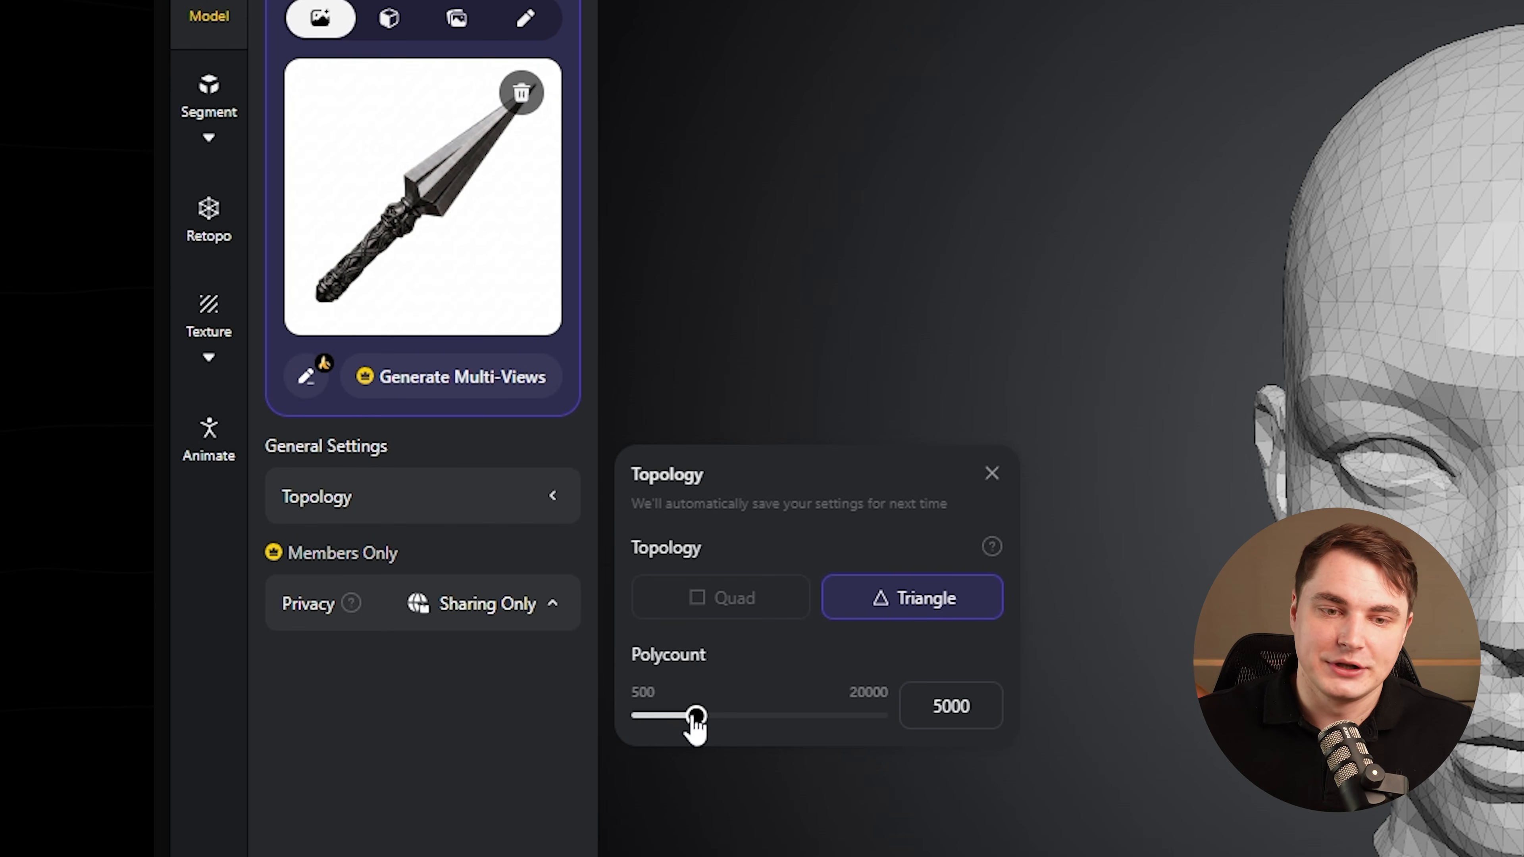
pyautogui.click(991, 474)
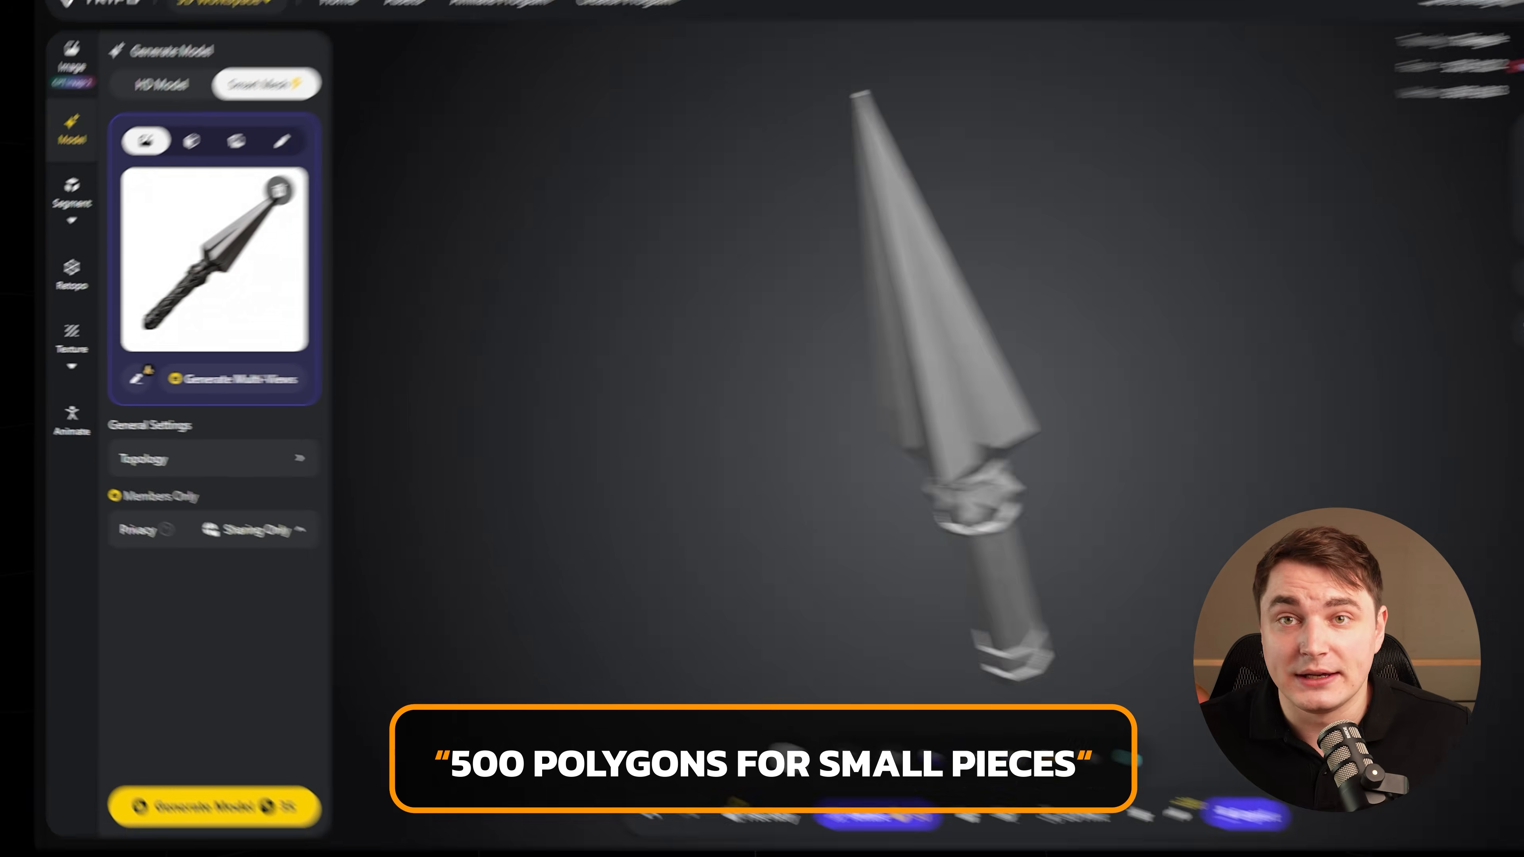
pyautogui.moveTo(1020, 480); pyautogui.dragTo(577, 411)
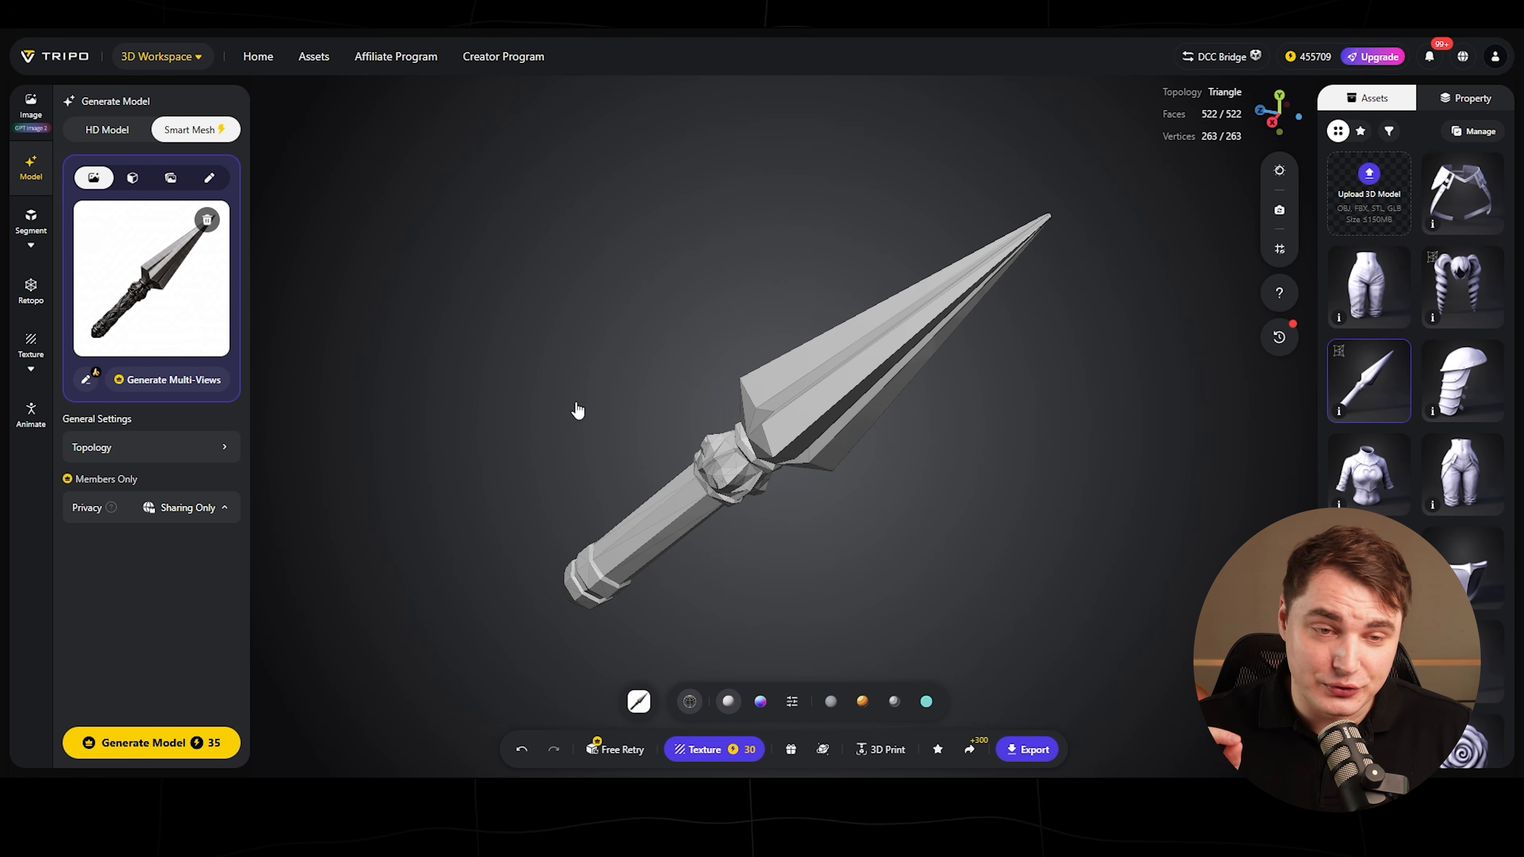
pyautogui.click(205, 220)
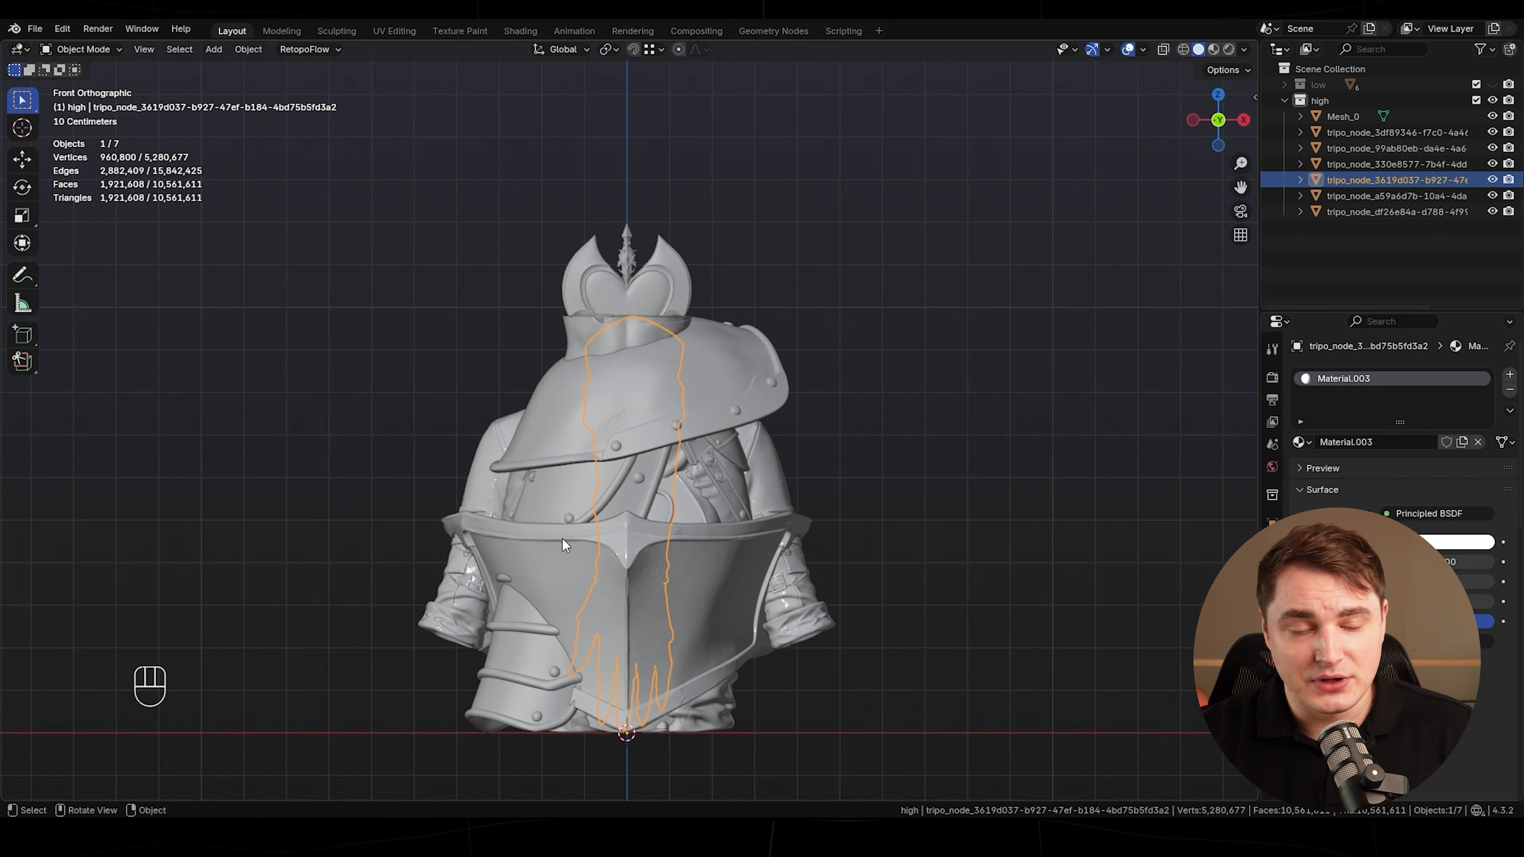
# - Switch to Blender and move the face mask away from the overlapping imported parts
pyautogui.click(471, 567)
pyautogui.press('g')
pyautogui.rightClick(168, 501)
# - Remove the material slots from the tripo_node_99ab80eb, tripo_node_330e8577 and tripo_node_3619d037 meshes
pyautogui.click(1392, 148)
pyautogui.click(1509, 390)
pyautogui.click(1392, 164)
pyautogui.click(1509, 390)
pyautogui.click(1392, 180)
pyautogui.click(1510, 390)
# - Move the staff along X, clear of the other parts, and rename its mesh staff
pyautogui.click(1342, 117)
pyautogui.scroll(-2, 799, 367)
pyautogui.press('g')
pyautogui.press('x')
pyautogui.click(442, 368)
pyautogui.doubleClick(1339, 116)
pyautogui.write('s')
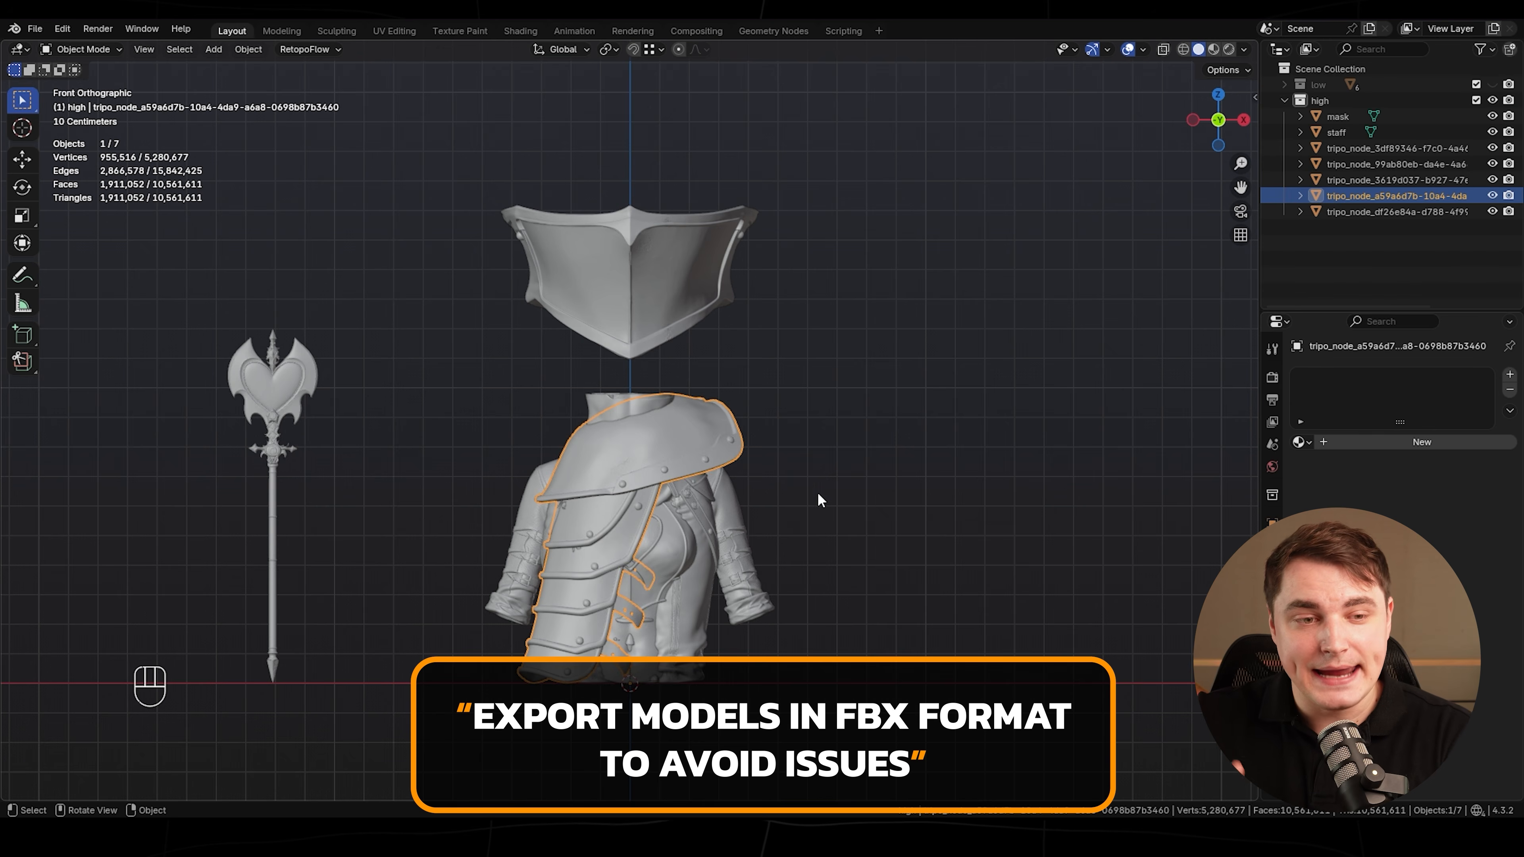
# - Rename the shoulder piece armor and spread the remaining parts out around the torso
pyautogui.doubleClick(1378, 196)
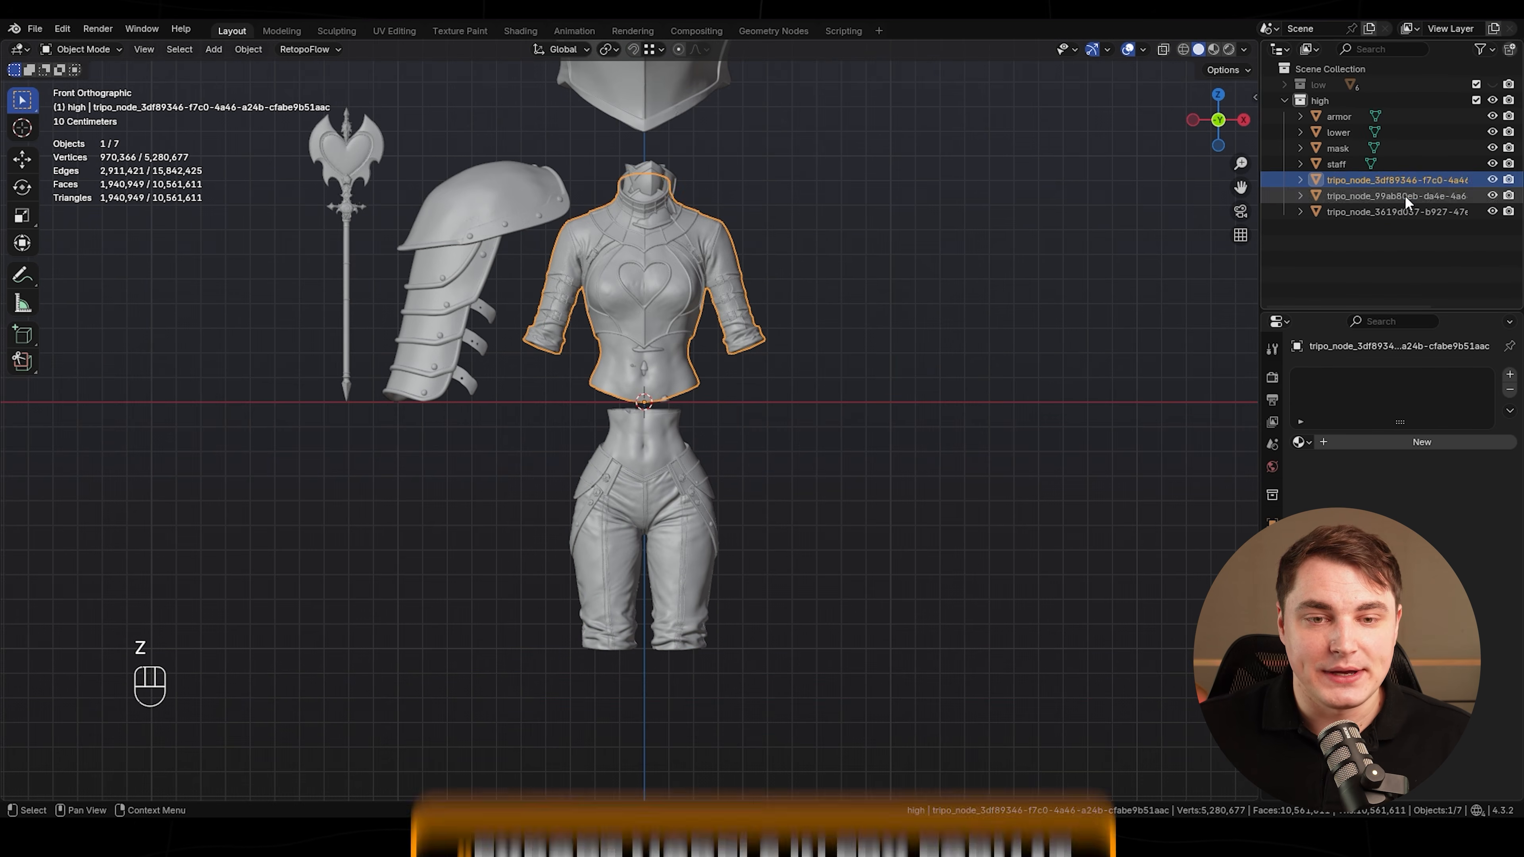
pyautogui.scroll(-2, 779, 336)
pyautogui.press('g')
pyautogui.scroll(3, 900, 336)
pyautogui.click(658, 310)
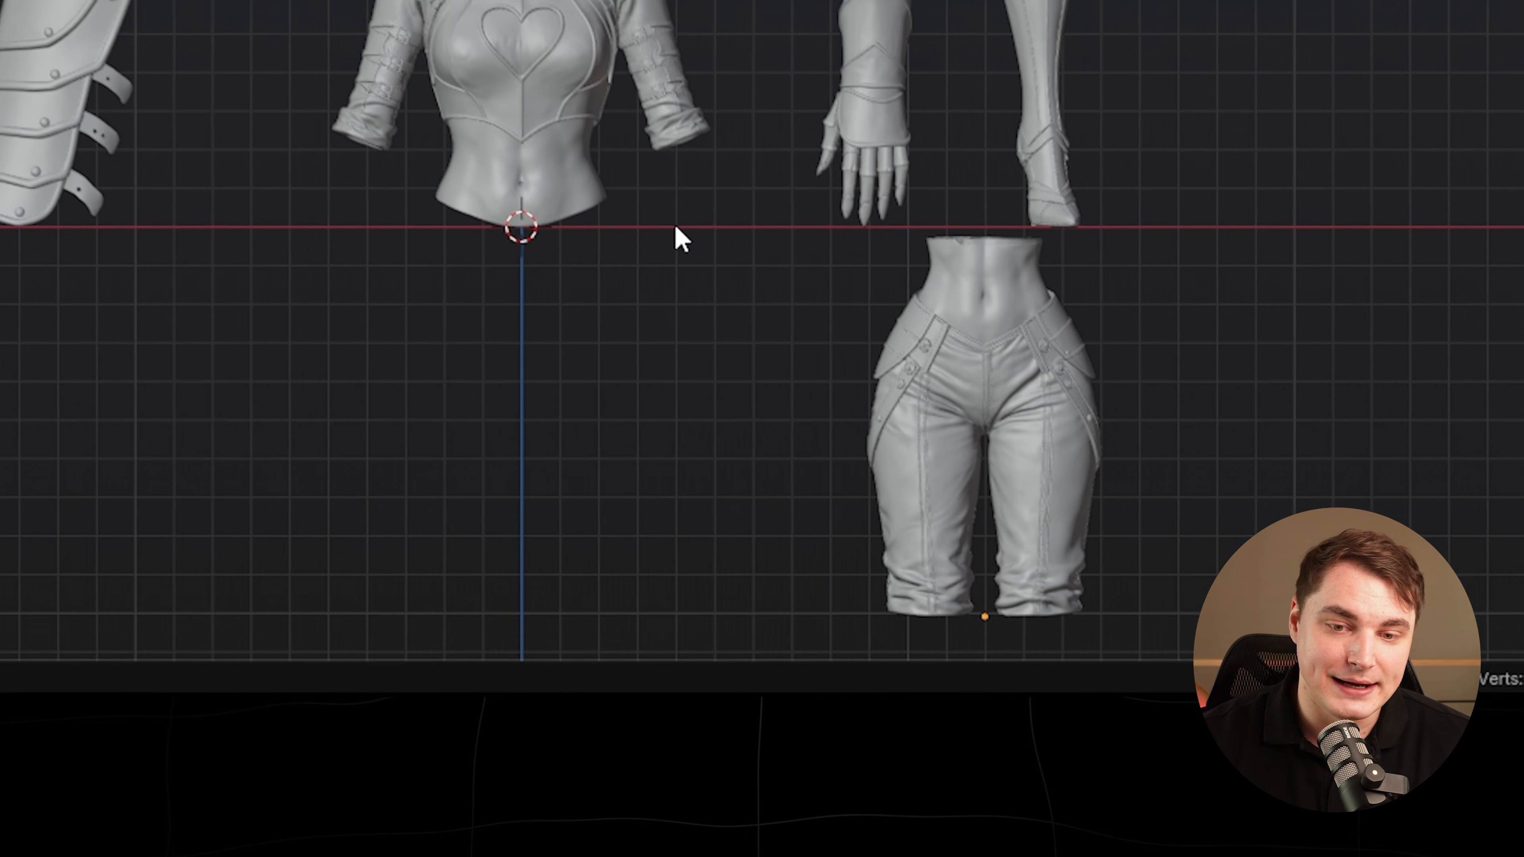
# - Add a pose.png from the ref folder as a reference image in the front view
pyautogui.hotkey('shift', 'a')
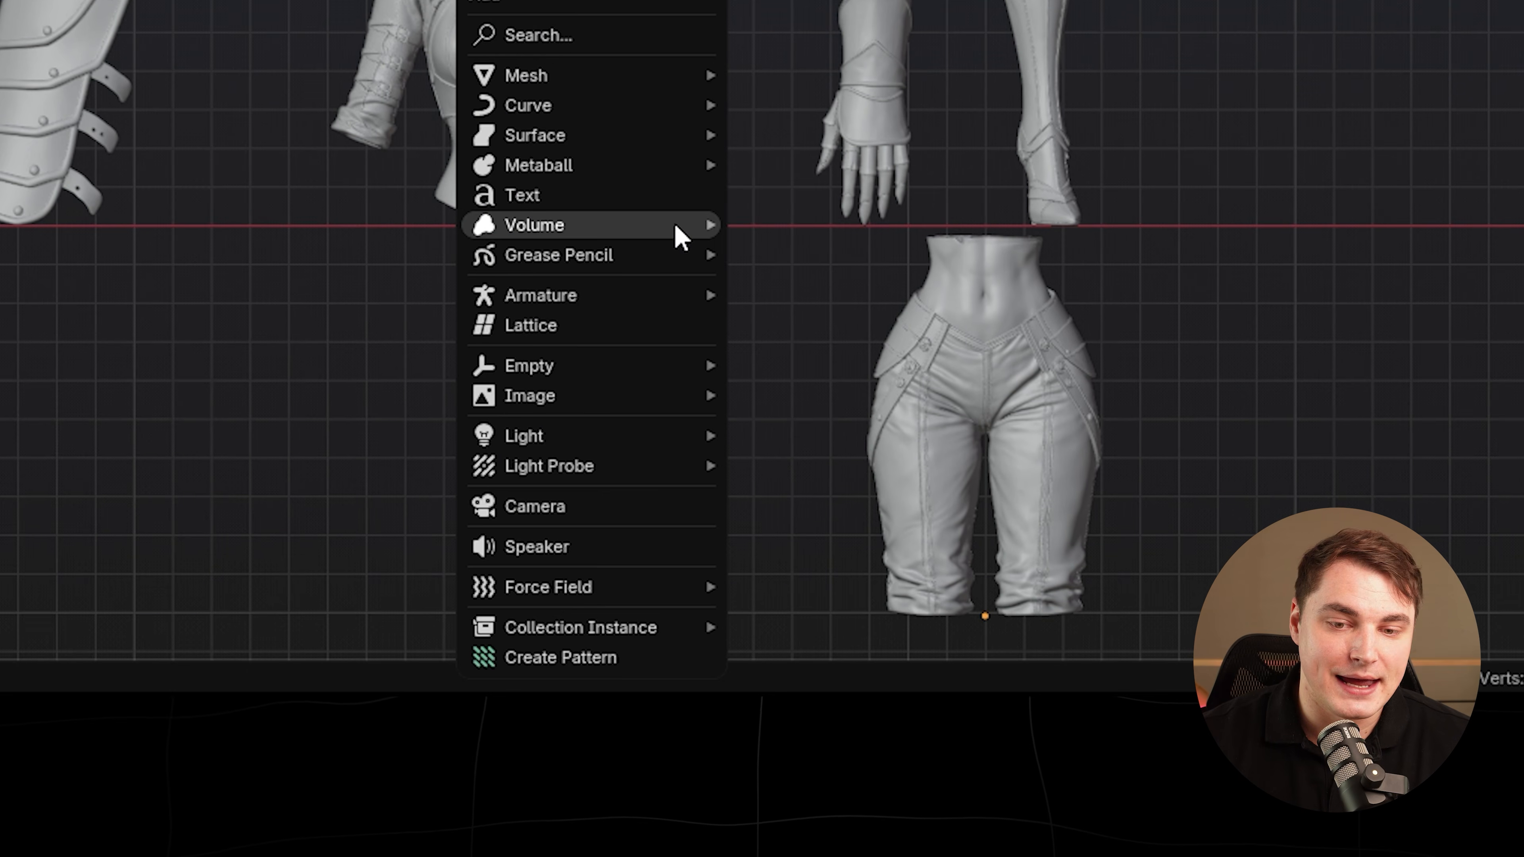
pyautogui.moveTo(579, 396)
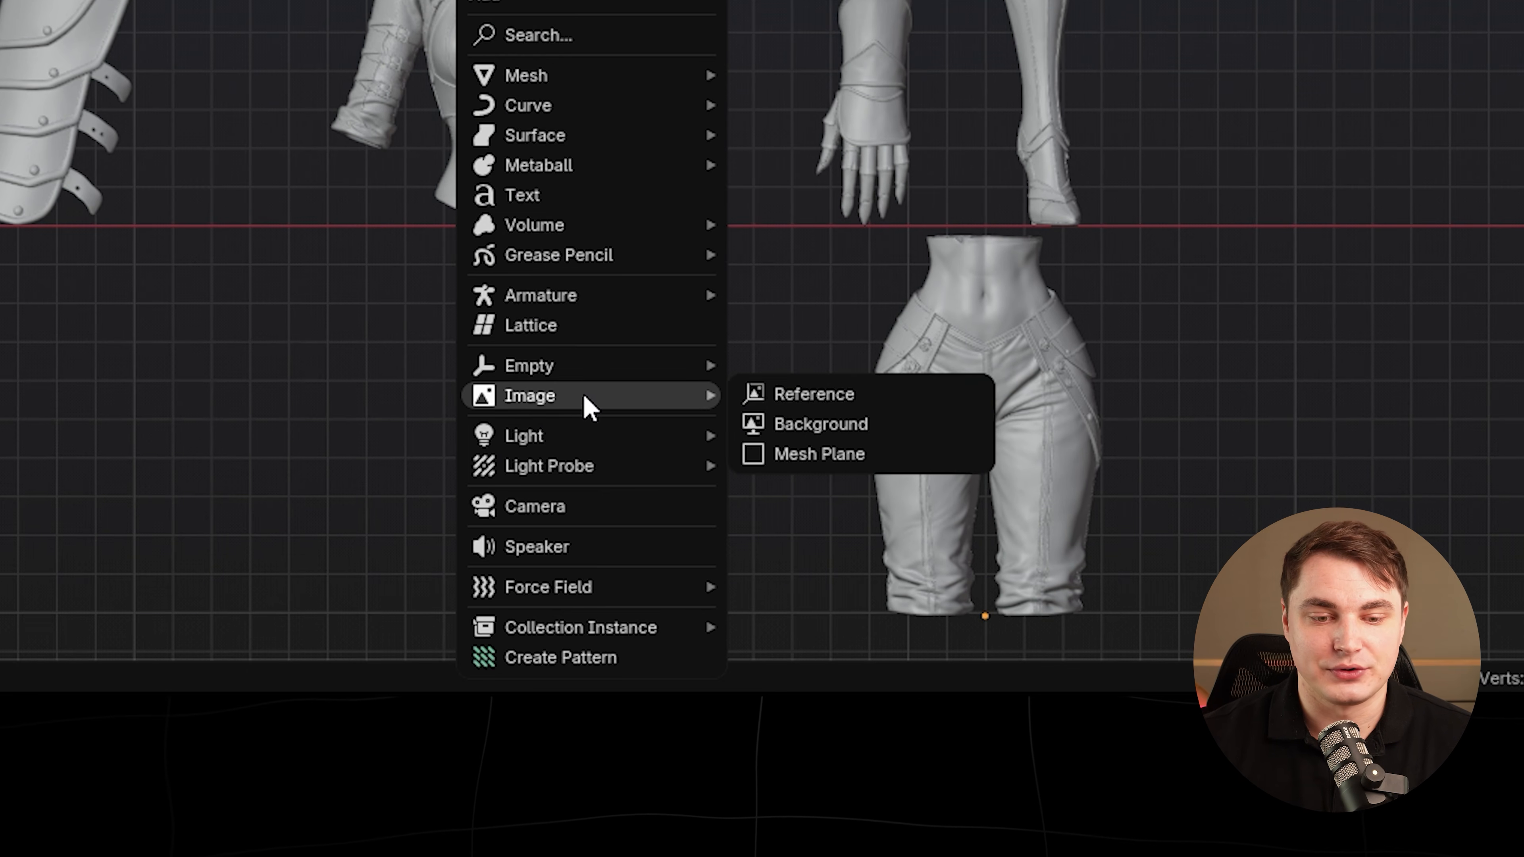
pyautogui.click(906, 401)
pyautogui.click(428, 268)
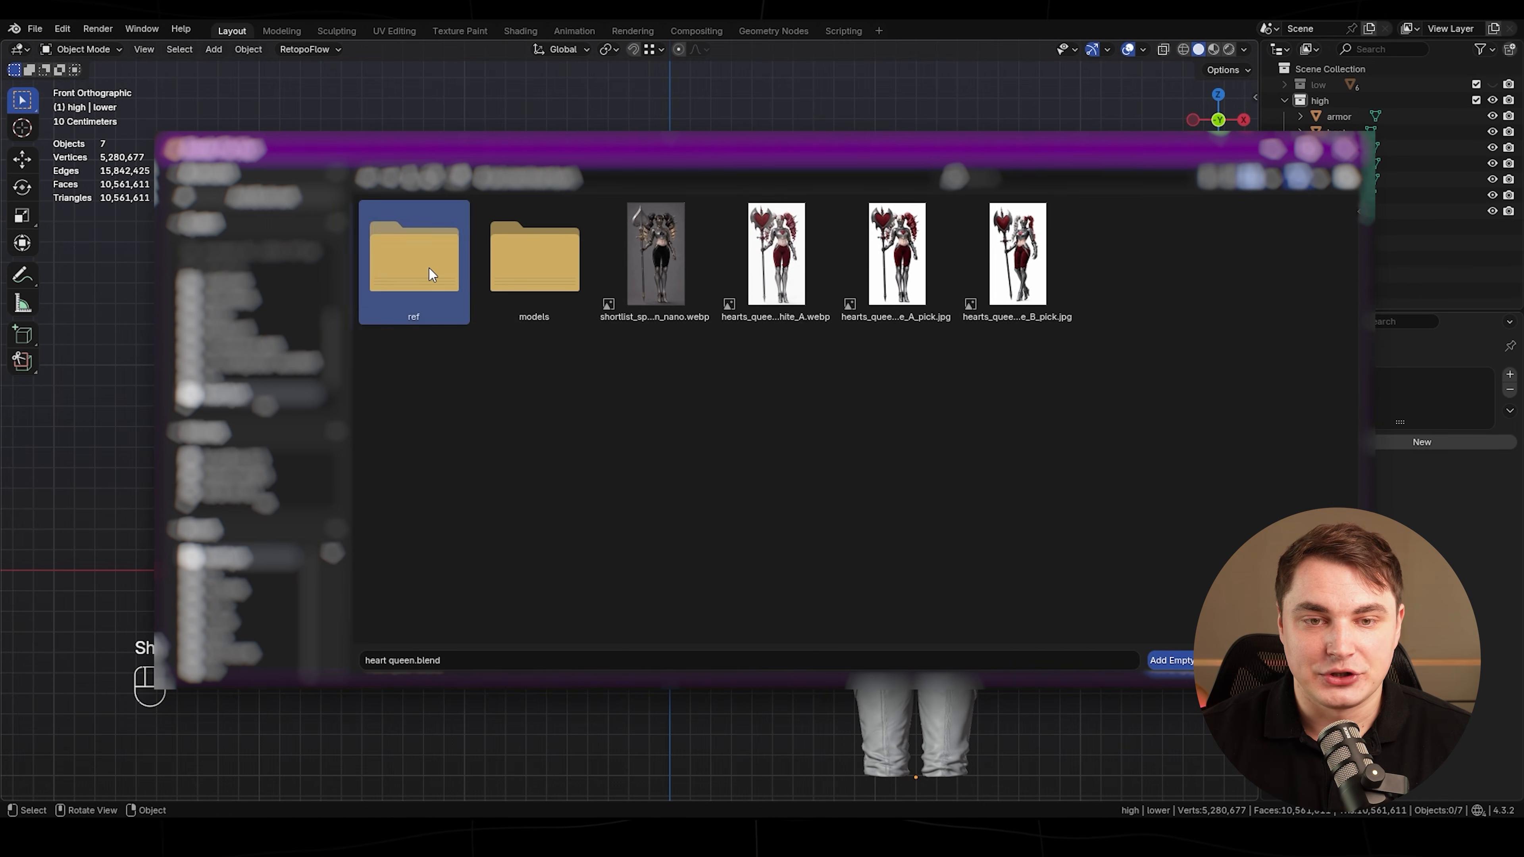
pyautogui.doubleClick(428, 268)
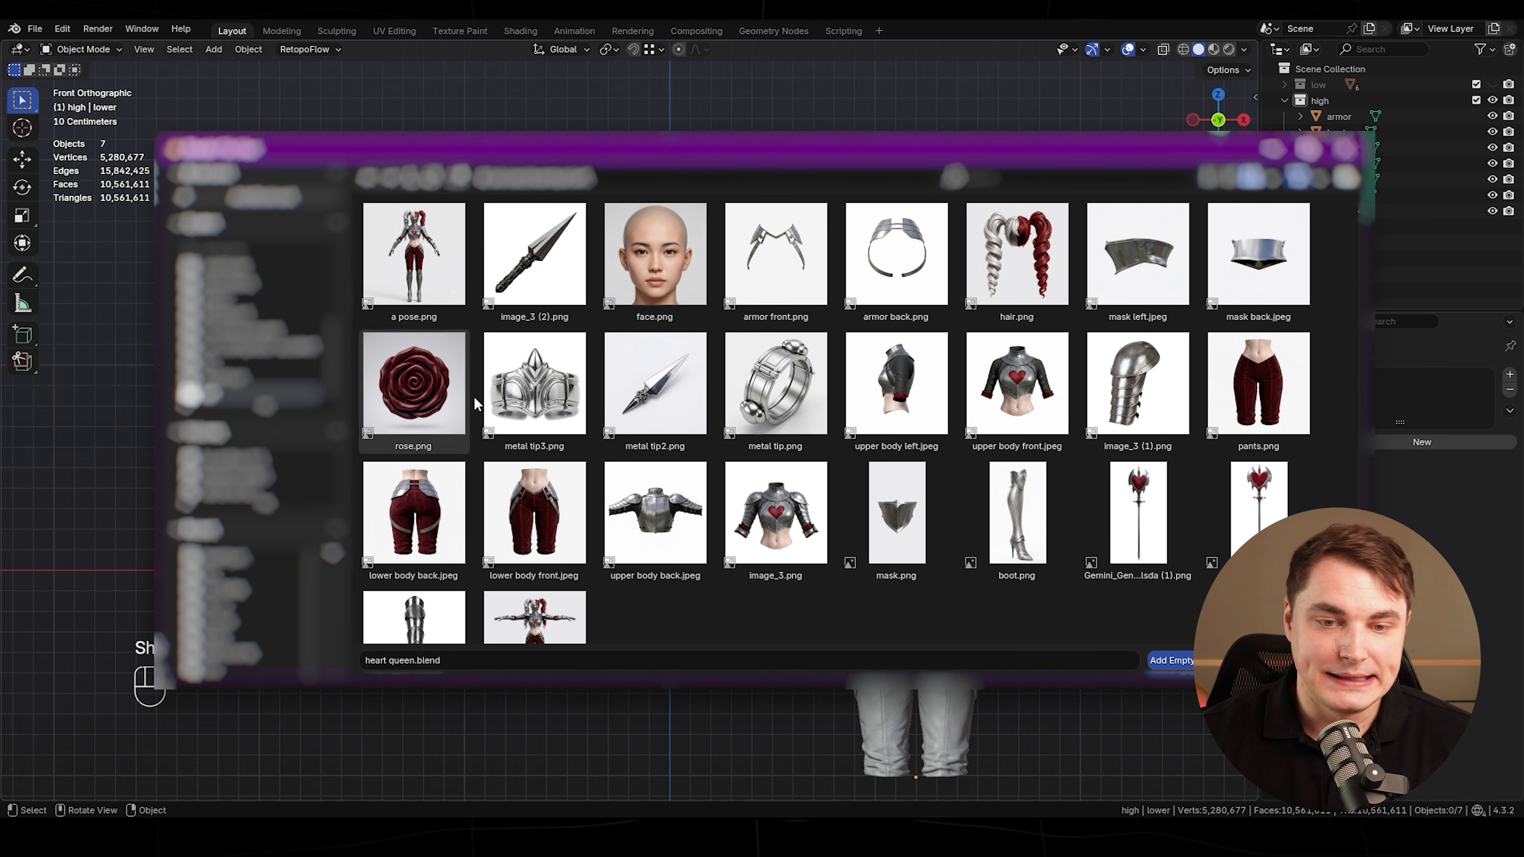
pyautogui.doubleClick(413, 257)
pyautogui.scroll(-2, 947, 570)
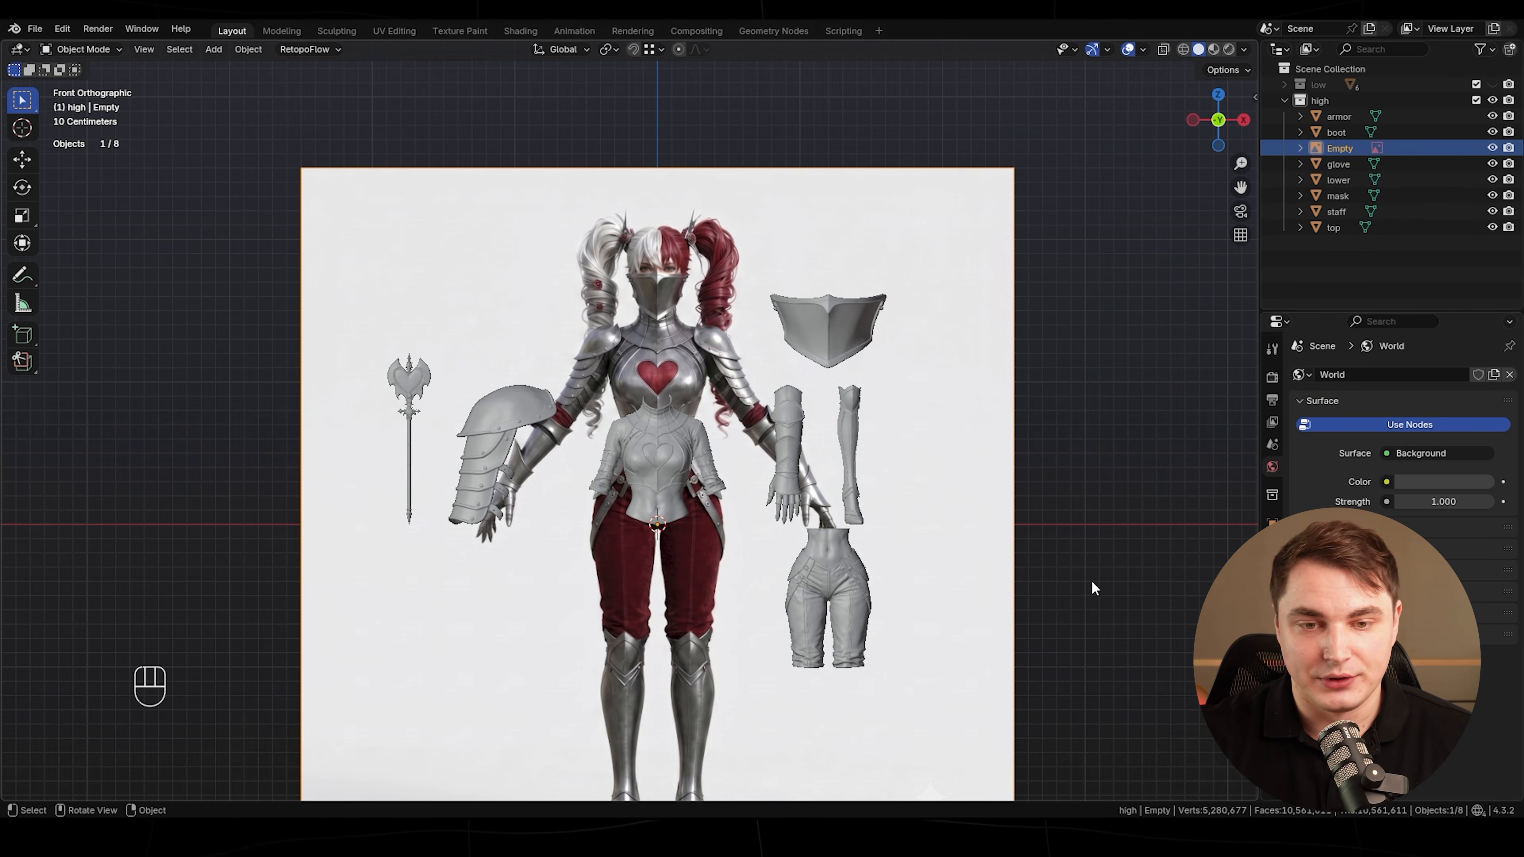
# - Scale the character reference image down and raise it so the feet stand near the ground line
pyautogui.press('s')
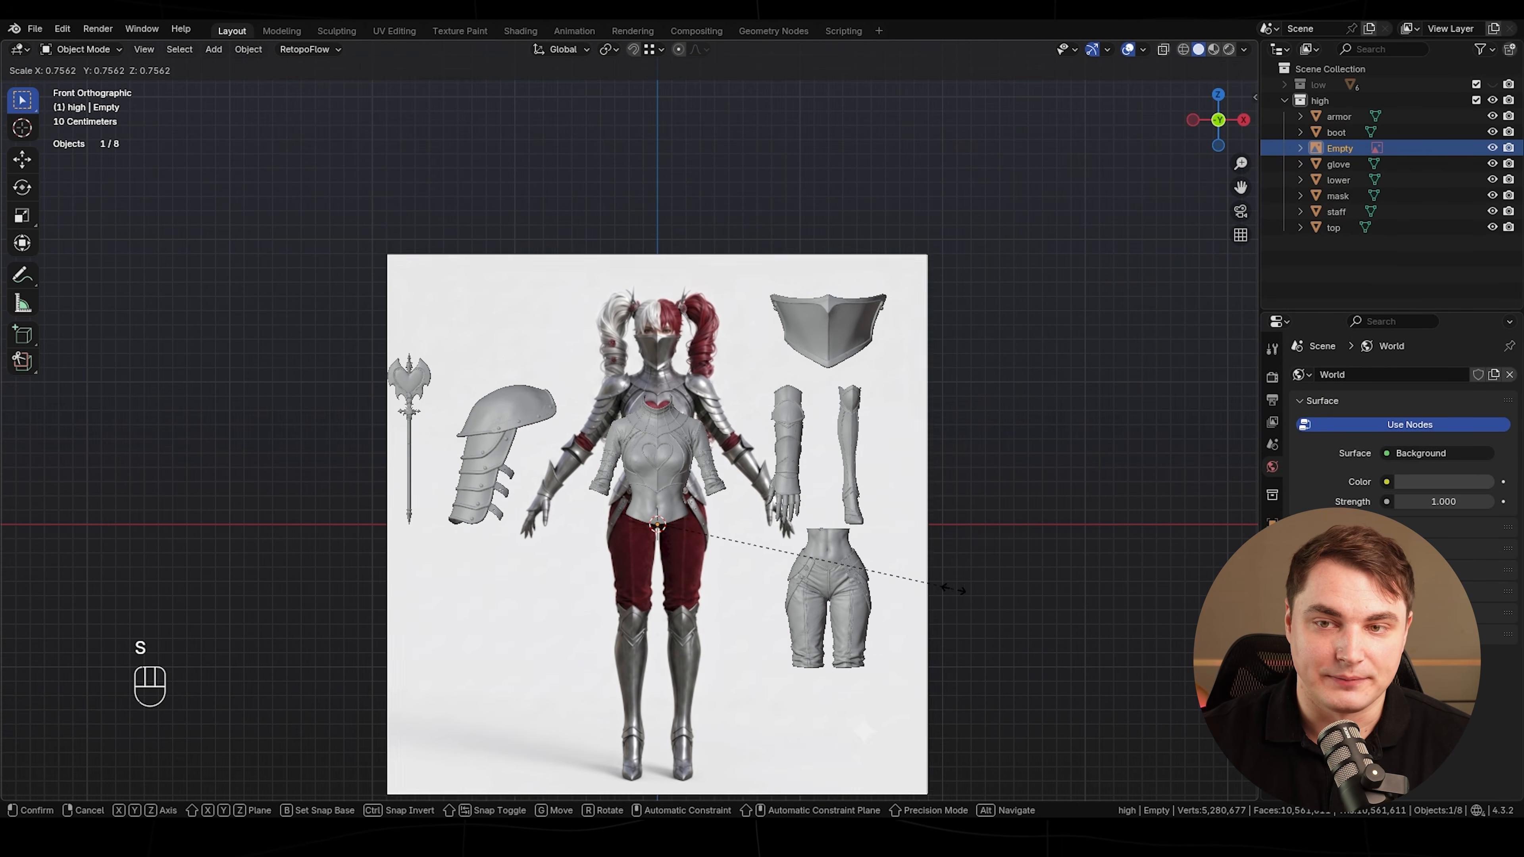
pyautogui.rightClick(960, 588)
pyautogui.scroll(1, 711, 736)
pyautogui.moveTo(680, 449); pyautogui.dragTo(666, 462)
pyautogui.click(23, 243)
pyautogui.moveTo(648, 377); pyautogui.dragTo(648, 150)
# - Push the reference image back along Y so it stands well behind the models
pyautogui.moveTo(721, 275); pyautogui.dragTo(557, 279, button='middle')
pyautogui.keyDown('shift'); pyautogui.moveTo(600, 279); pyautogui.dragTo(600, 438, button='middle'); pyautogui.keyUp('shift')
pyautogui.moveTo(751, 429); pyautogui.dragTo(996, 430)
pyautogui.moveTo(654, 446); pyautogui.dragTo(819, 455, button='middle')
pyautogui.click(625, 414)
pyautogui.moveTo(625, 414)
pyautogui.mouseDown(button='middle')
pyautogui.moveTo(633, 400)
pyautogui.moveTo(648, 428)
pyautogui.mouseUp(button='middle')
pyautogui.scroll(1, 775, 435)
pyautogui.keyDown('shift'); pyautogui.moveTo(775, 435); pyautogui.dragTo(837, 546, button='middle'); pyautogui.keyUp('shift')
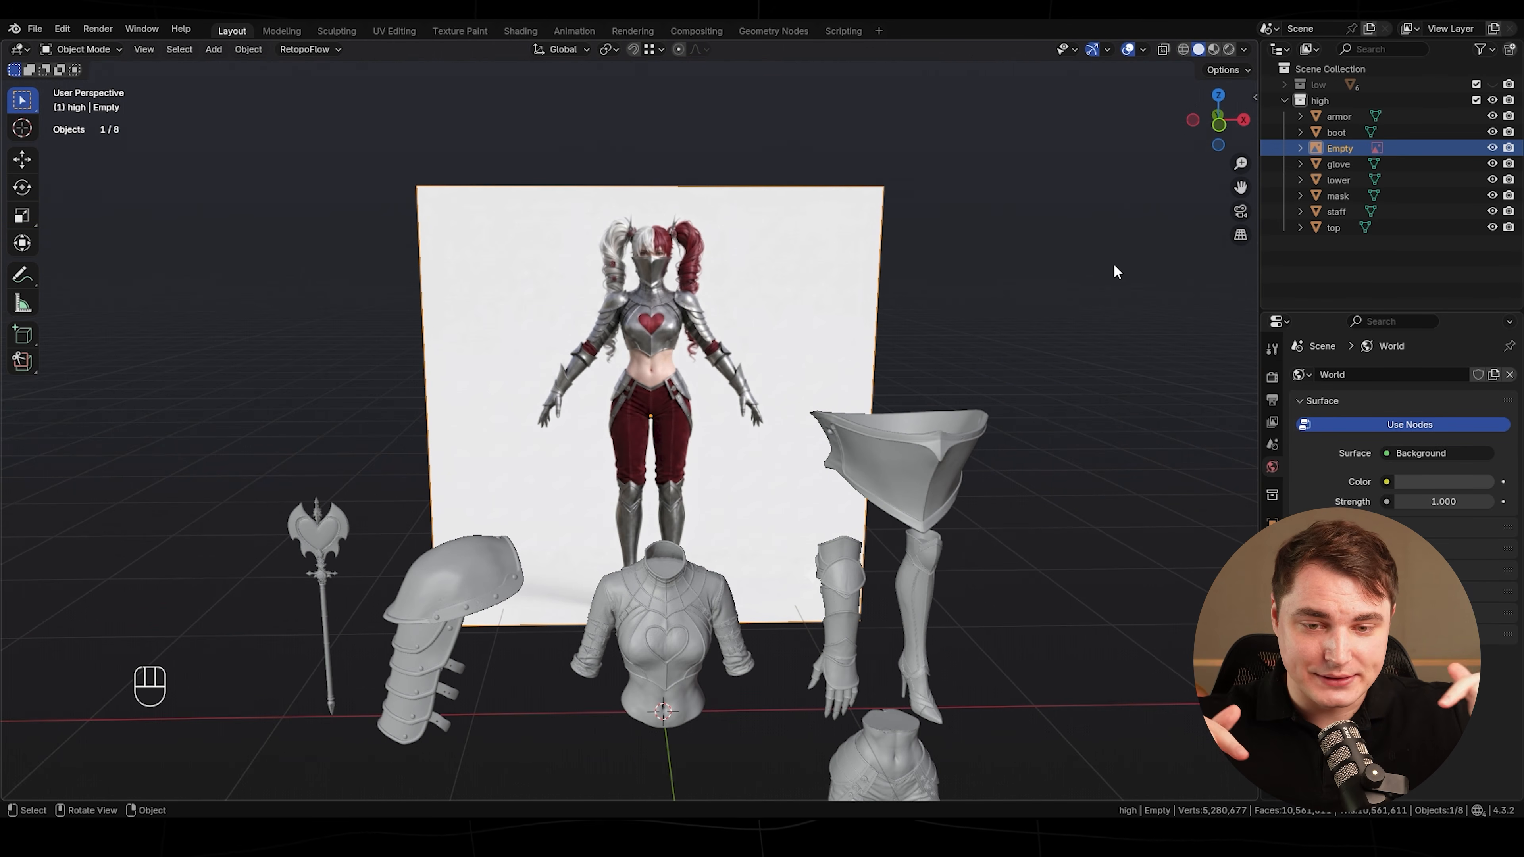
# - Try moving the reference image along the Z, X and Y axes
pyautogui.moveTo(987, 392); pyautogui.dragTo(972, 406, button='middle')
pyautogui.press('z')
pyautogui.rightClick(1128, 249)
pyautogui.press('g')
pyautogui.press('x')
pyautogui.rightClick(1089, 439)
pyautogui.moveTo(1090, 440); pyautogui.dragTo(882, 449, button='middle')
pyautogui.press('g')
pyautogui.press('y')
pyautogui.rightClick(835, 469)
pyautogui.moveTo(900, 396); pyautogui.dragTo(1074, 337, button='middle')
# - In the front view, raise the top mesh 1.446 m along Z onto the reference figure's torso
pyautogui.press('`')
pyautogui.scroll(2, 700, 585)
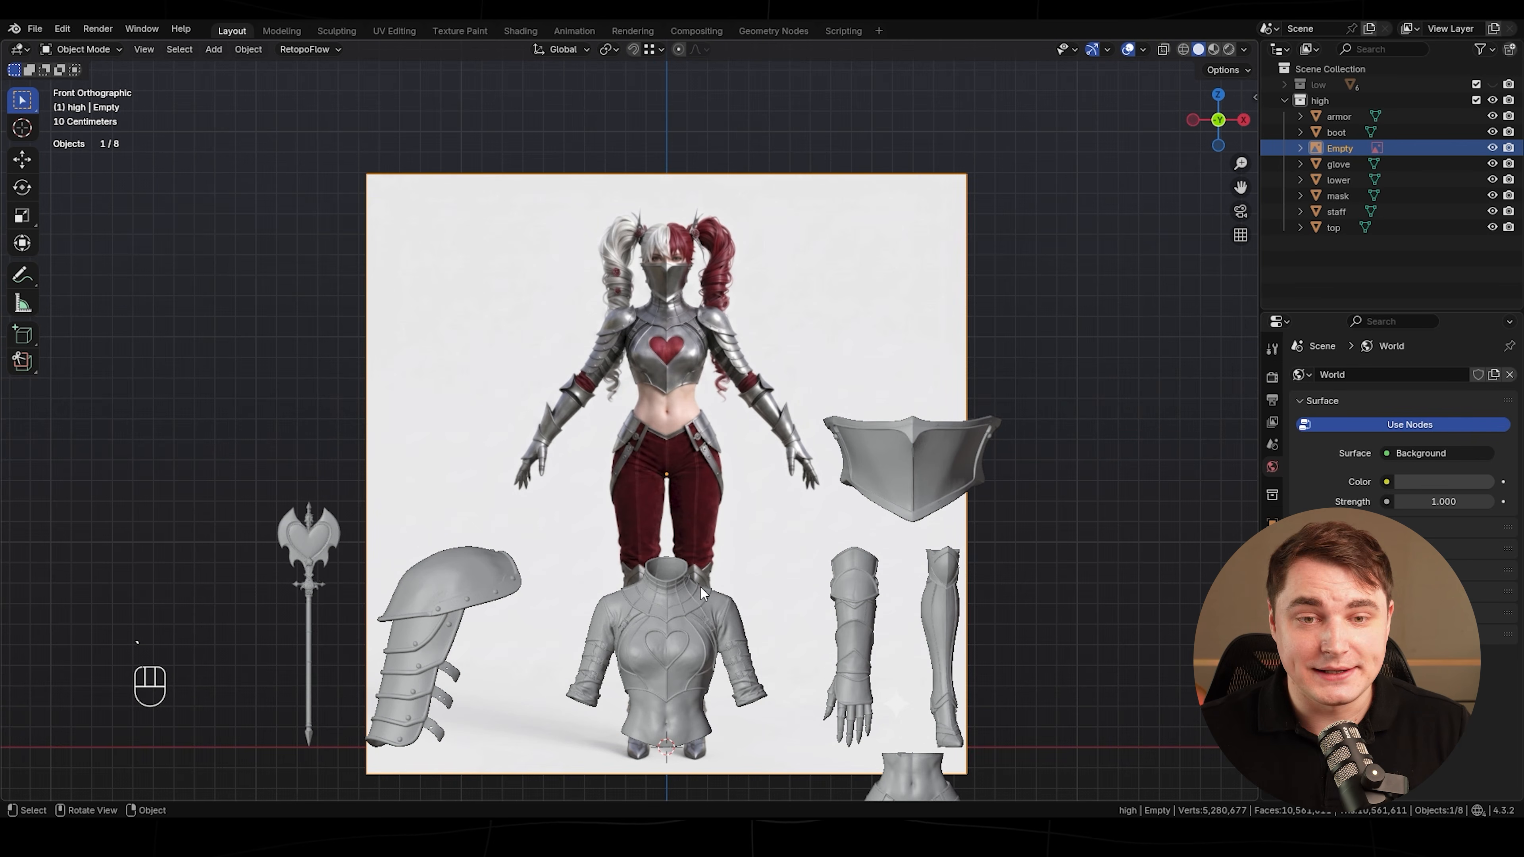
pyautogui.click(662, 680)
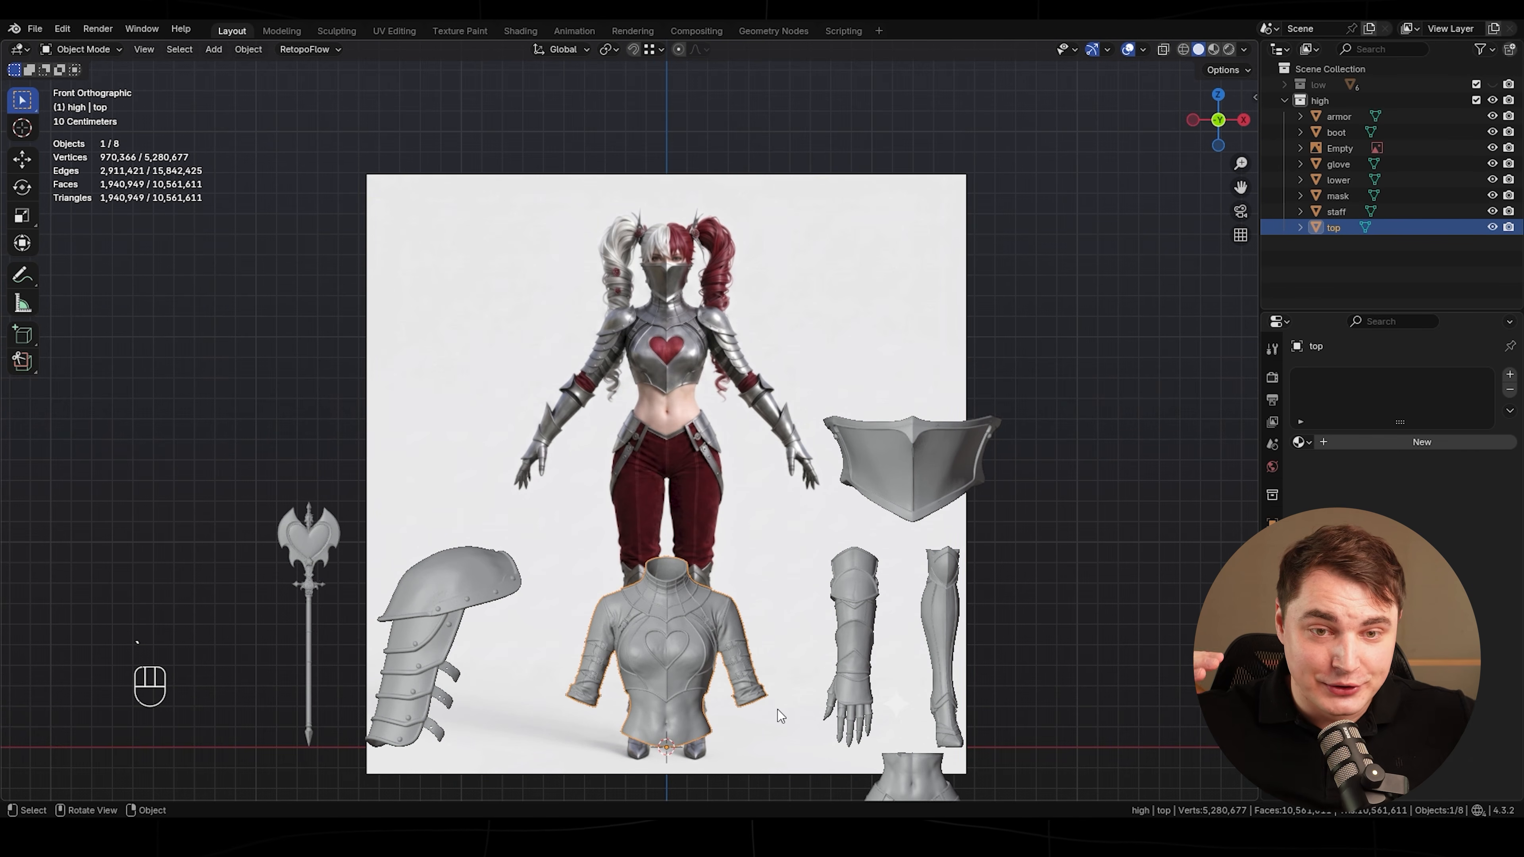
pyautogui.press('g')
pyautogui.press('z')
pyautogui.click(787, 414)
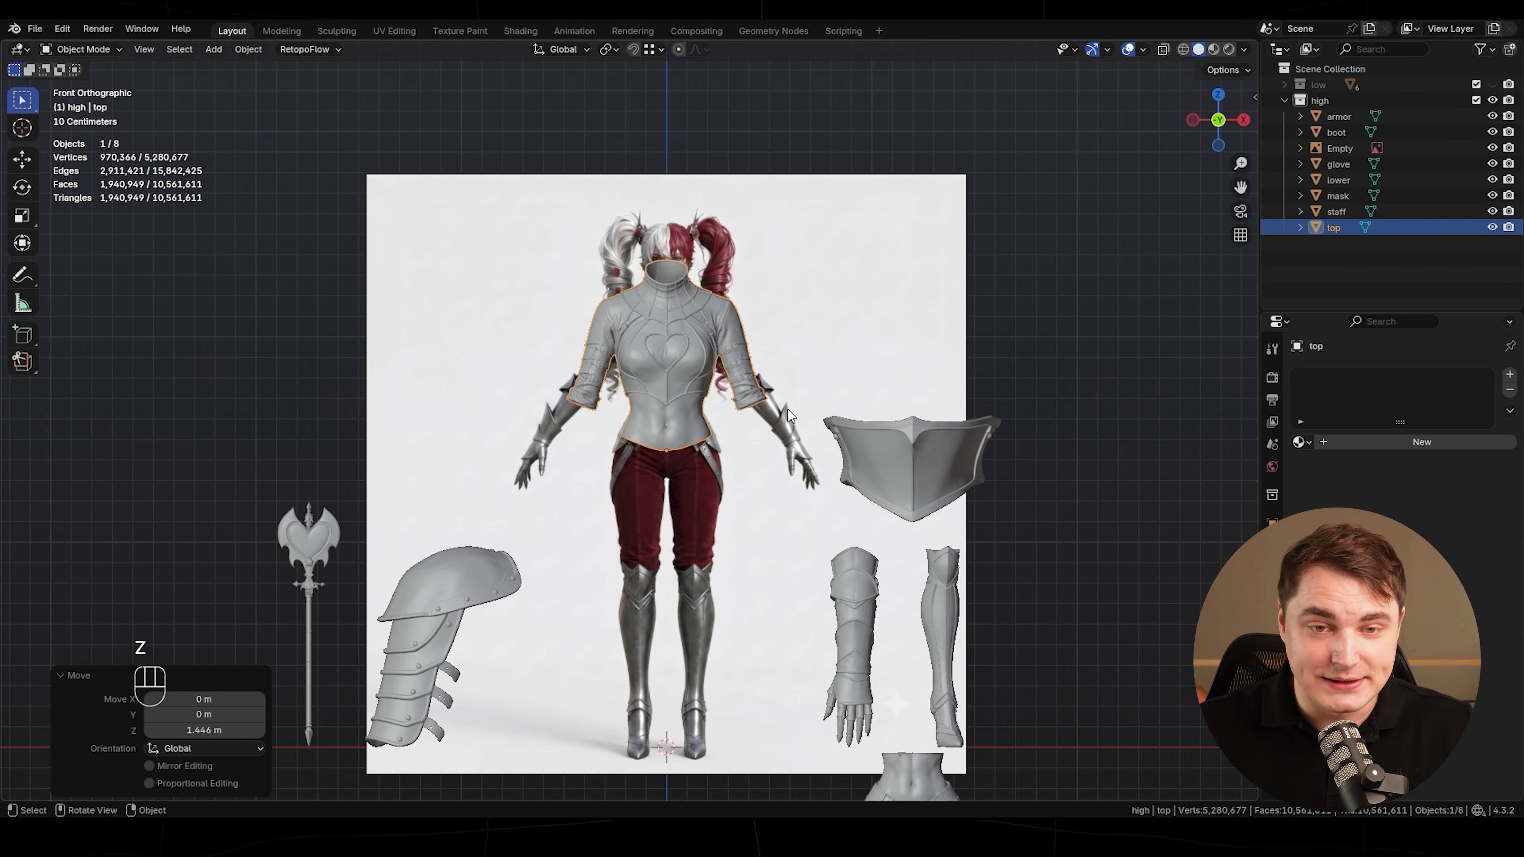
# - Scale the top mesh by 0.919 to bring it closer to the reference torso's size
pyautogui.scroll(4, 791, 408)
pyautogui.keyDown('shift'); pyautogui.moveTo(867, 306); pyautogui.dragTo(832, 558, button='middle'); pyautogui.keyUp('shift')
pyautogui.scroll(3, 832, 558)
pyautogui.scroll(-5, 961, 629)
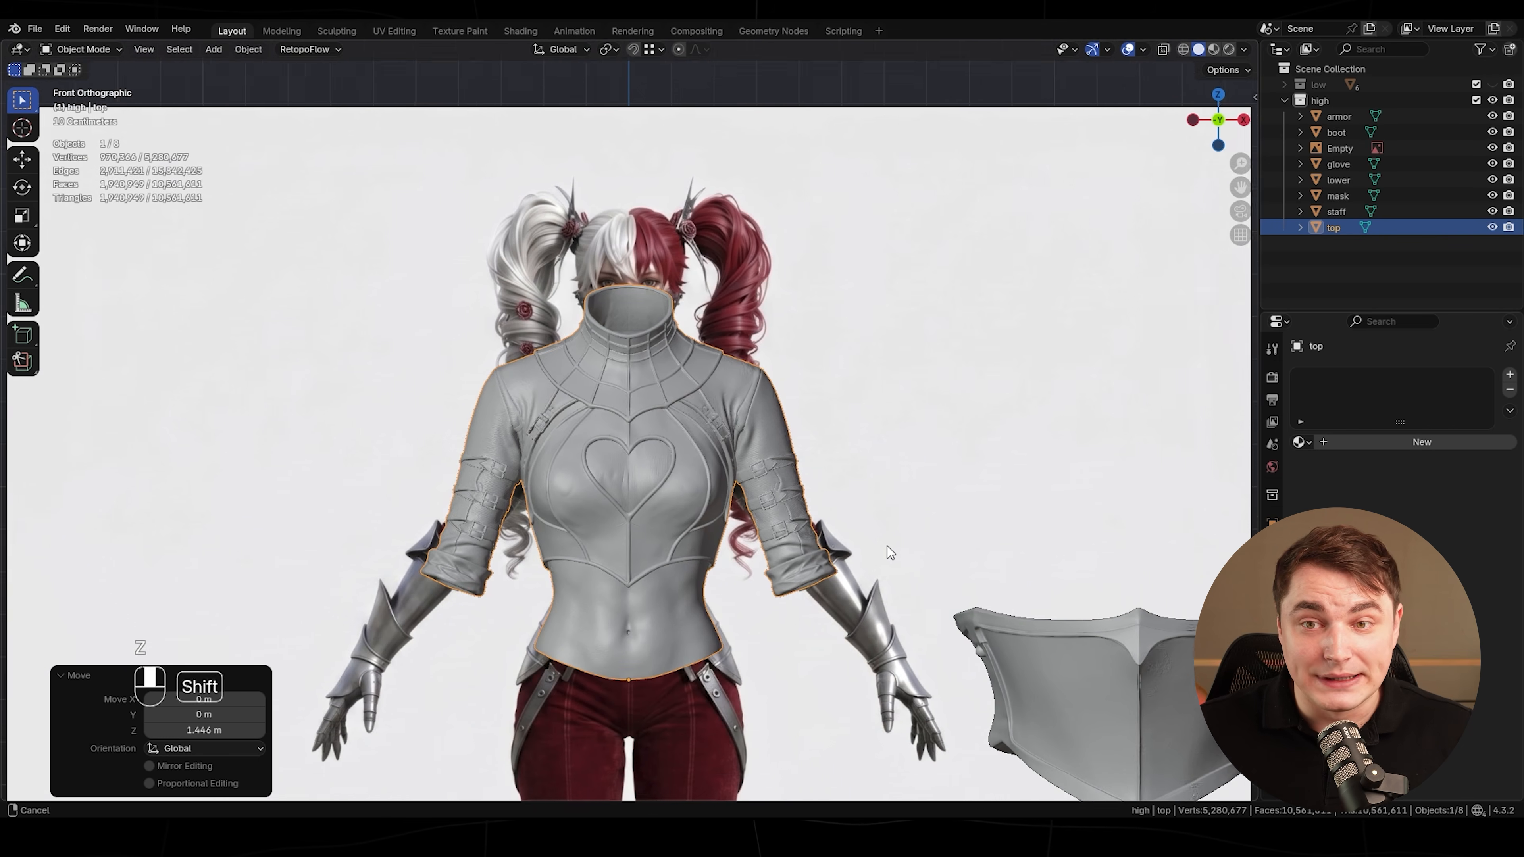
pyautogui.press('s')
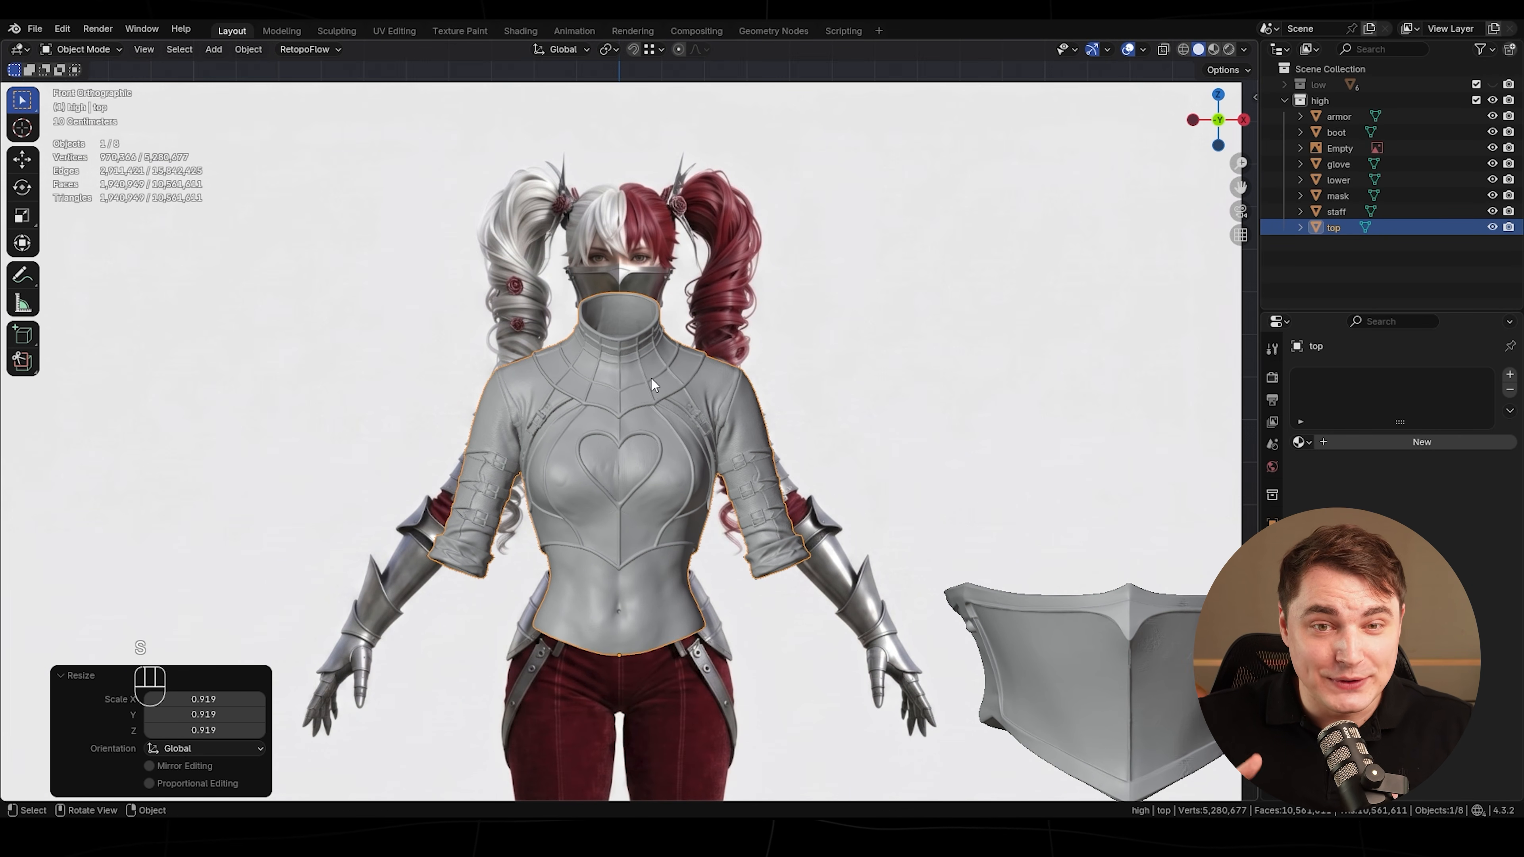
# - Enable X-ray to see the reference through the top, preview wireframe shading and return to solid shading
pyautogui.click(1162, 50)
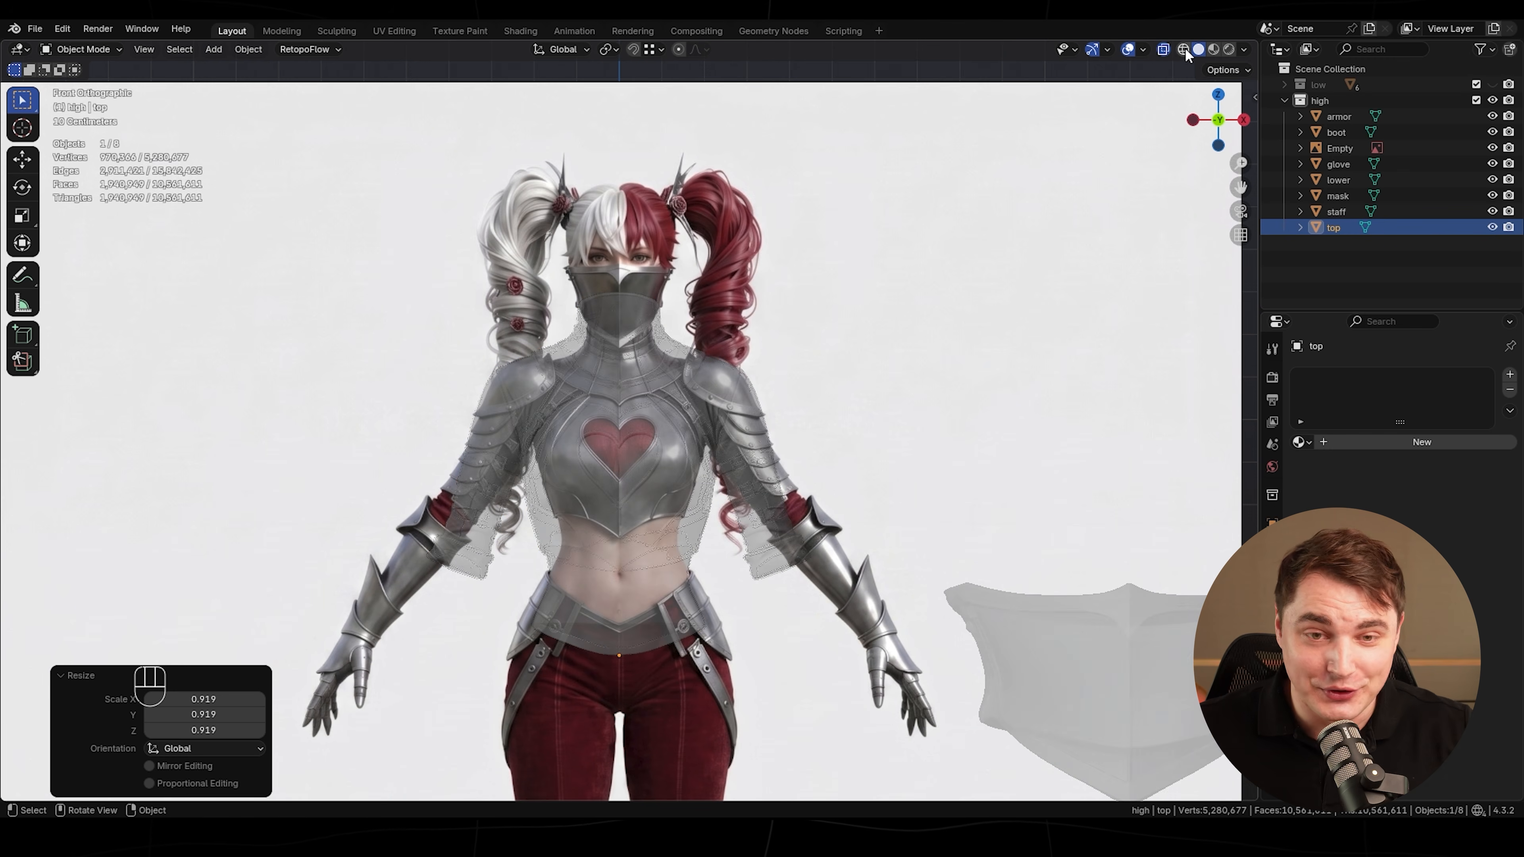
pyautogui.click(1183, 48)
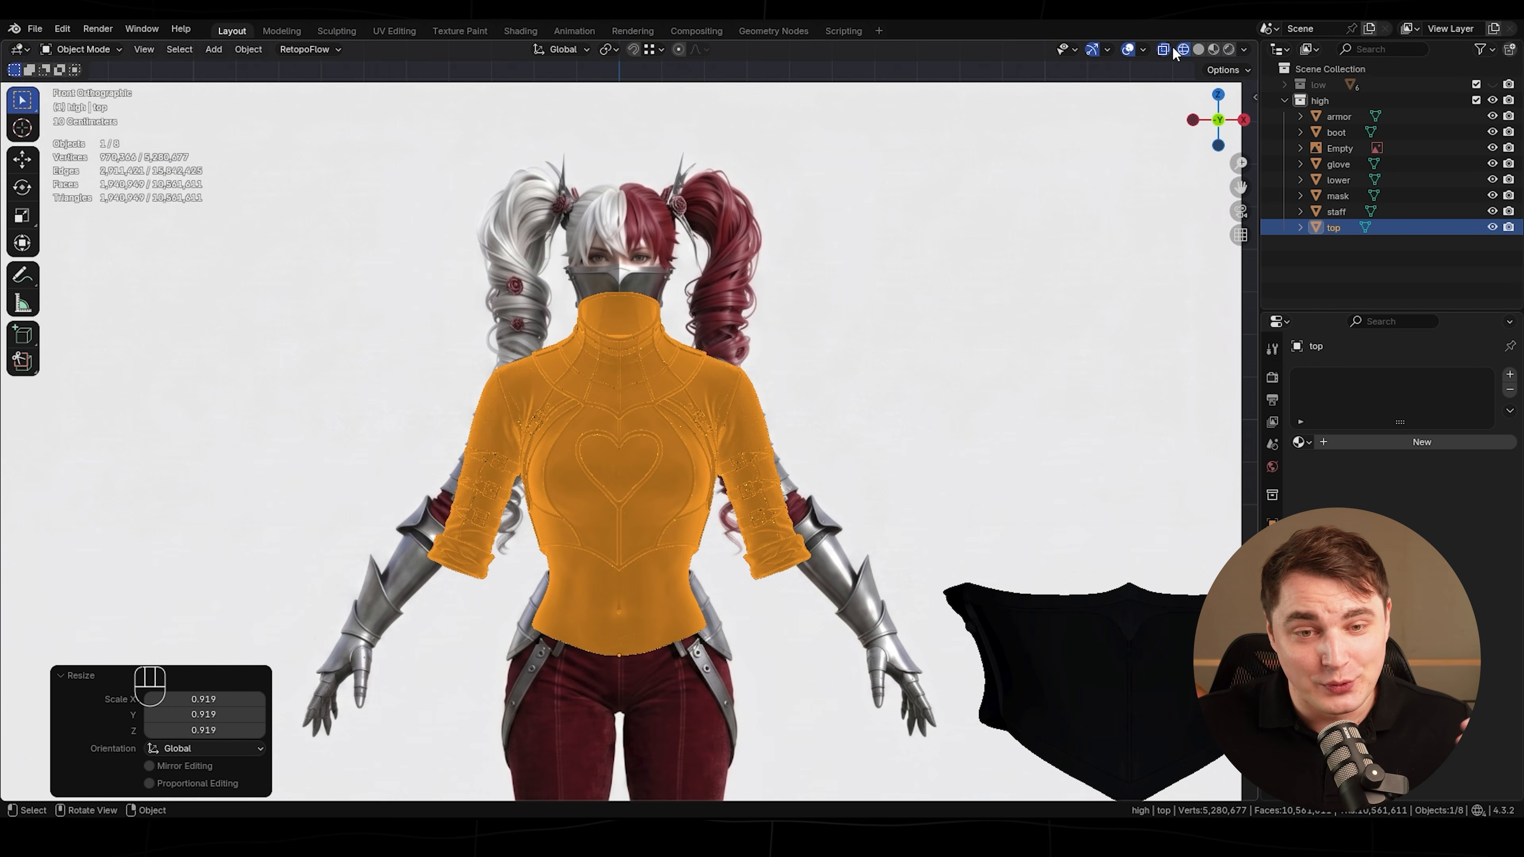
pyautogui.click(1198, 49)
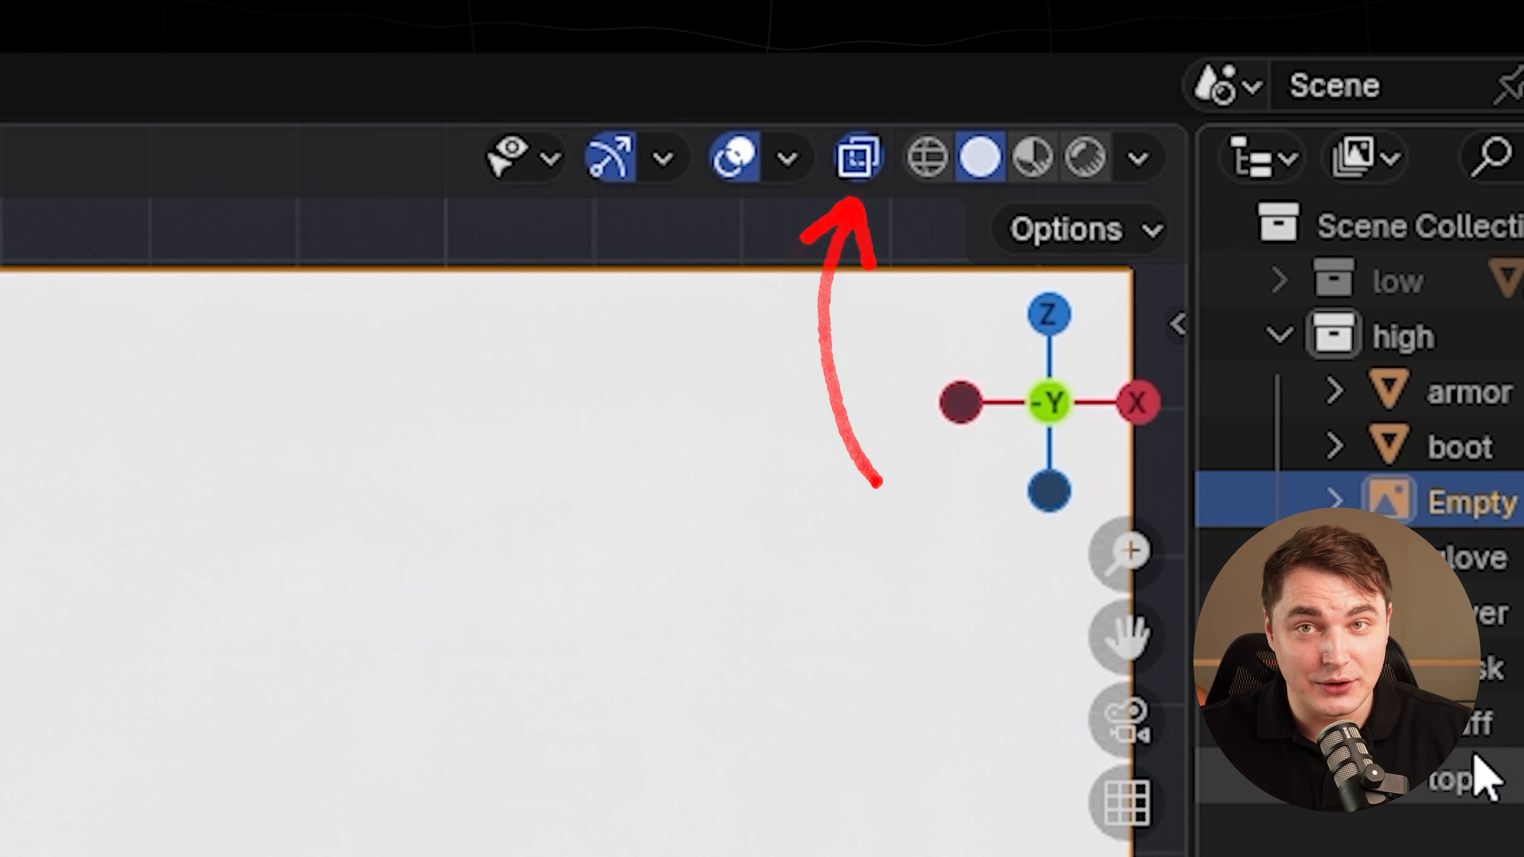
# - Fit the top mesh to the reference torso by rescaling it and shifting it along Z, including a 0.044748 m lift
pyautogui.click(1475, 761)
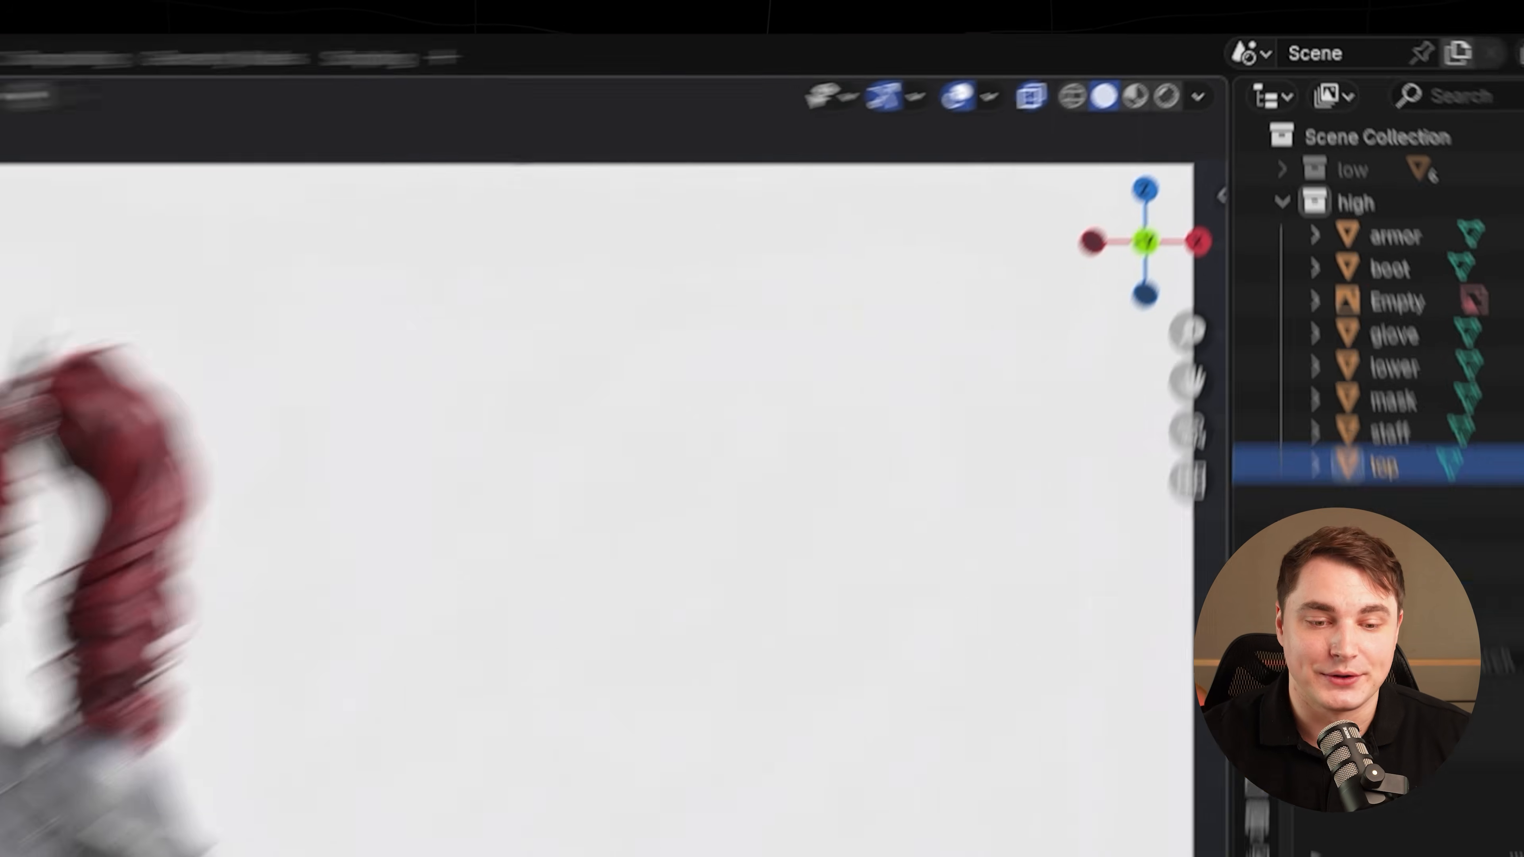
pyautogui.click(945, 487)
pyautogui.press('g')
pyautogui.press('z')
pyautogui.press('s')
pyautogui.click(944, 473)
pyautogui.press('g')
pyautogui.press('z')
pyautogui.click(948, 465)
pyautogui.scroll(3, 948, 463)
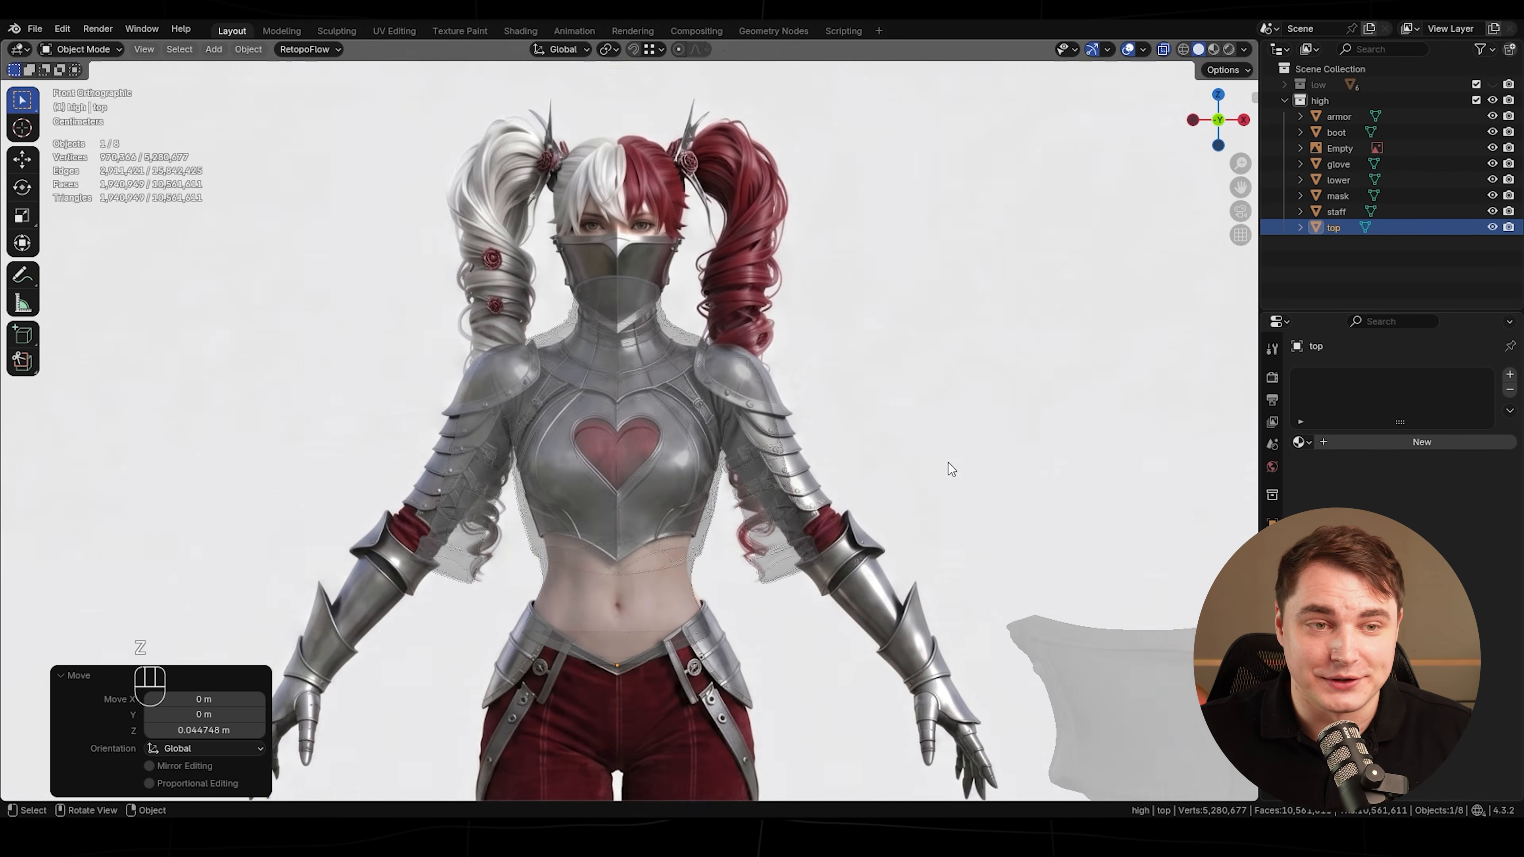
pyautogui.press('s')
pyautogui.click(1029, 479)
# - Move the lower mesh -1.1985 m along X to centre it, and raise it along Z onto the reference trousers
pyautogui.press('g')
pyautogui.press('z')
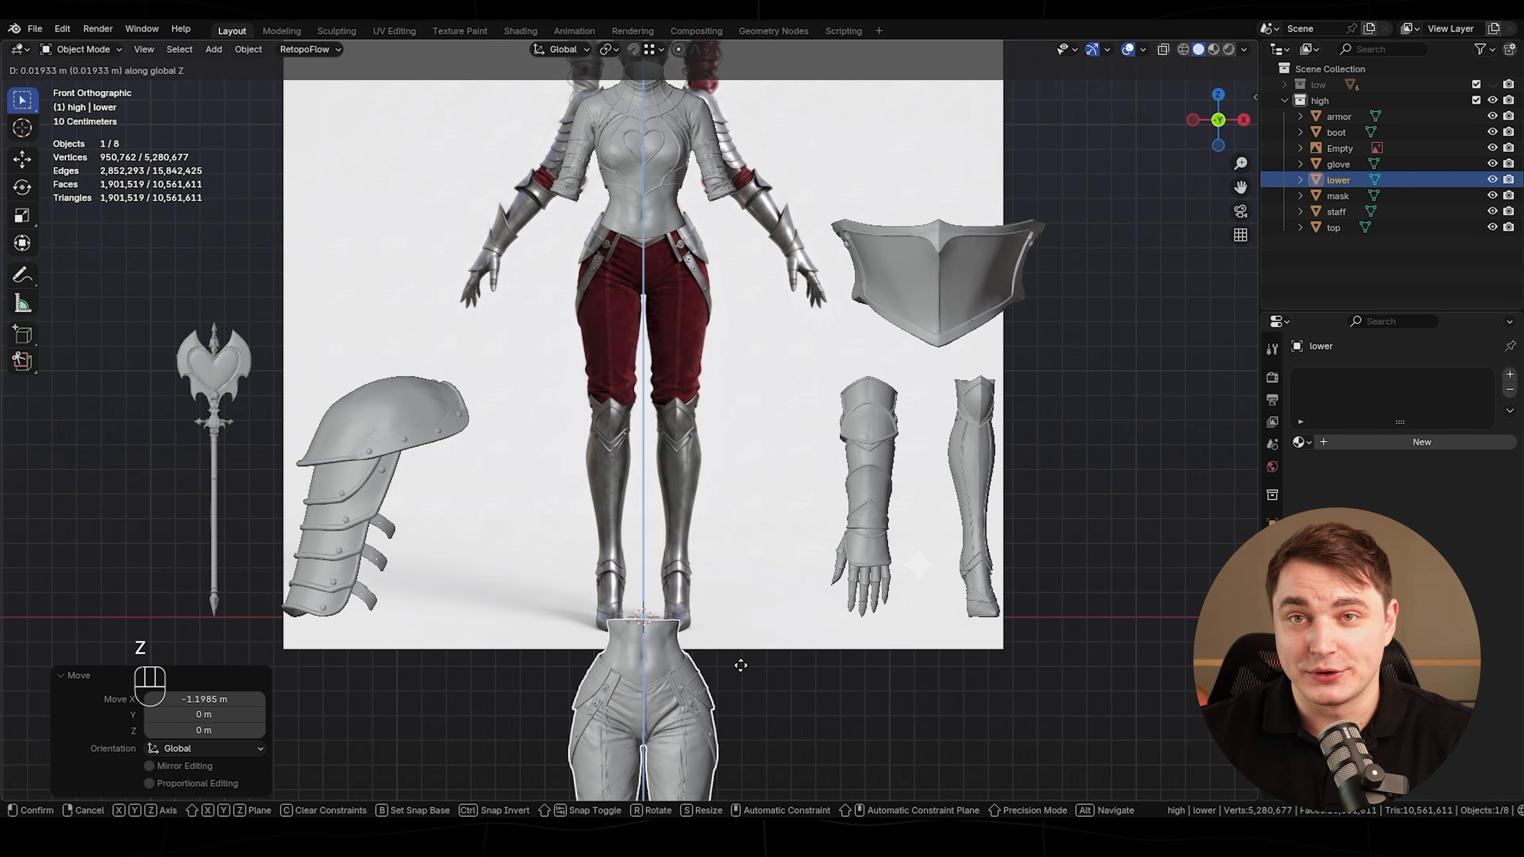
pyautogui.click(809, 220)
pyautogui.scroll(3, 806, 207)
pyautogui.keyDown('shift'); pyautogui.moveTo(791, 175); pyautogui.dragTo(793, 497, button='middle'); pyautogui.keyUp('shift')
pyautogui.press('g')
pyautogui.rightClick(778, 504)
# - Use X-ray to compare the lower mesh with the reference and scale it by 1.013
pyautogui.click(1163, 49)
pyautogui.press('s')
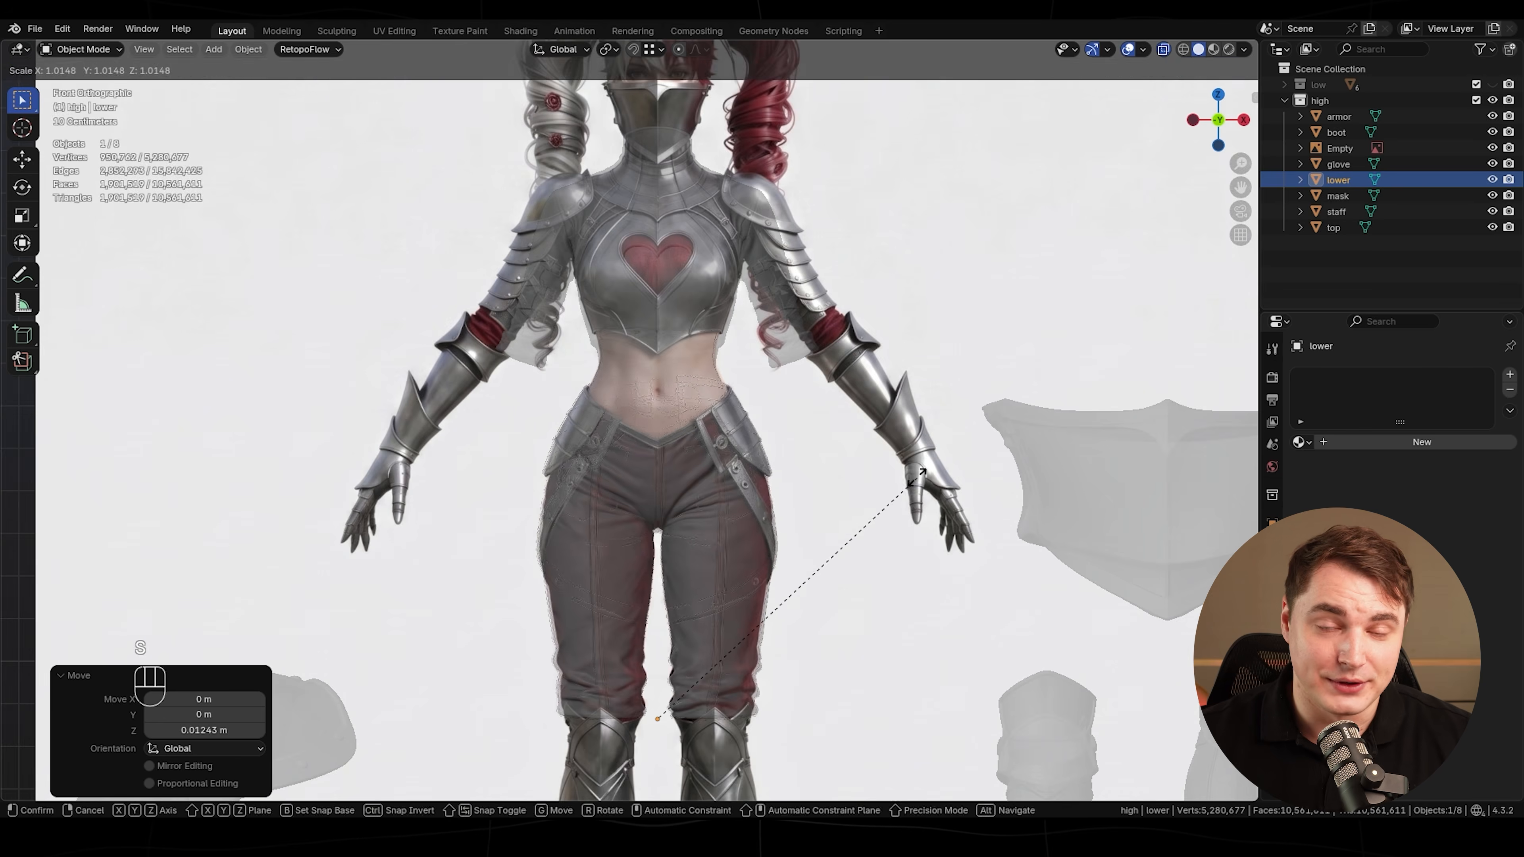
pyautogui.scroll(-5, 623, 396)
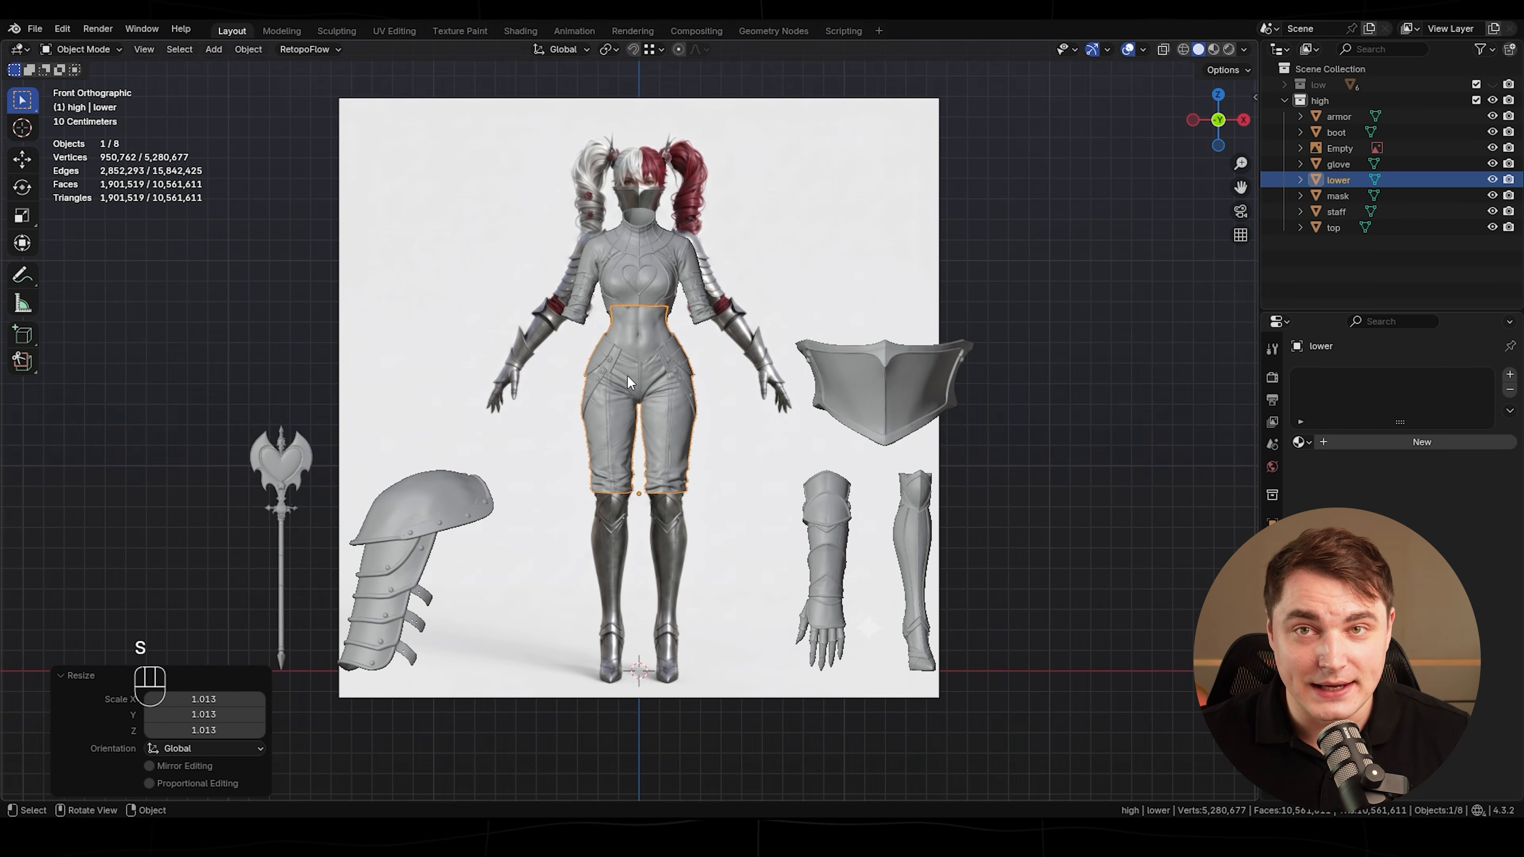
# - Scale the staff mesh up by 1.656 beside the reference character
pyautogui.keyDown('shift'); pyautogui.moveTo(628, 376); pyautogui.dragTo(543, 488, button='middle'); pyautogui.keyUp('shift')
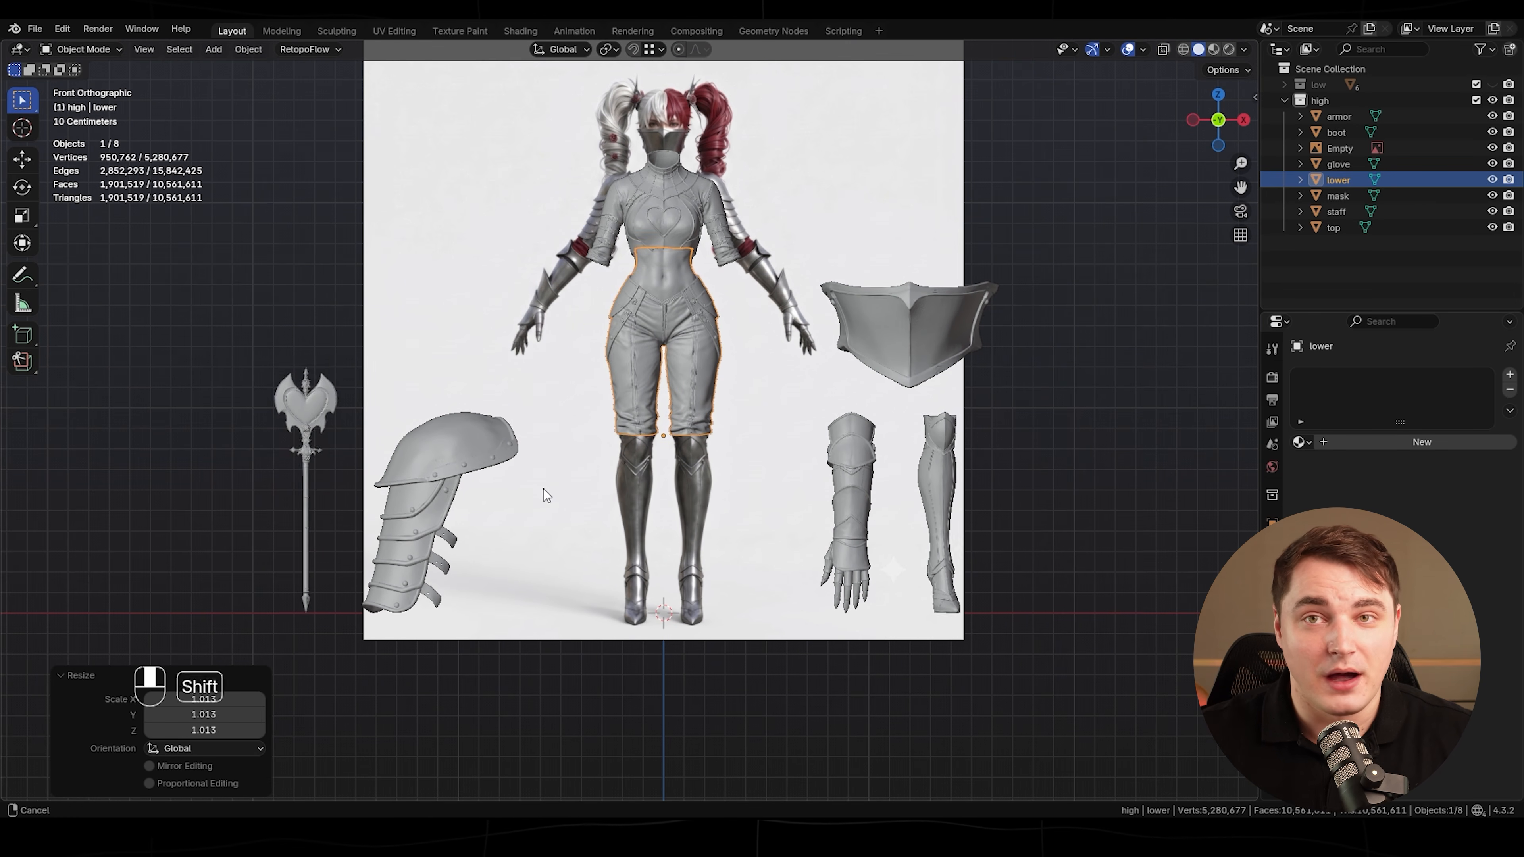
pyautogui.click(307, 447)
pyautogui.press('s')
pyautogui.click(690, 474)
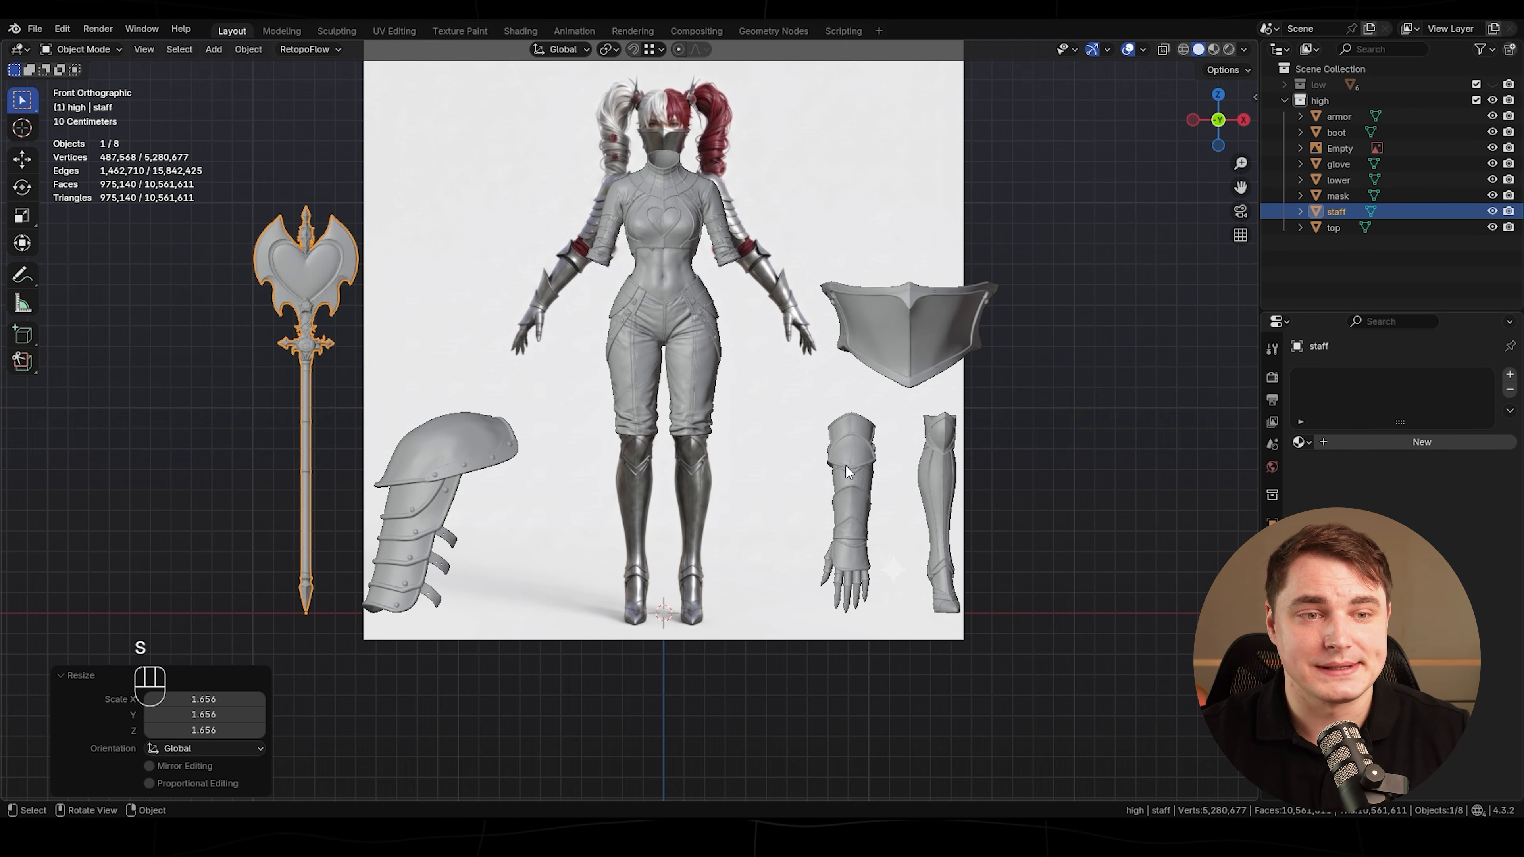
# - Resize the head mesh to match the reference face and fit the mask over it
pyautogui.click(924, 330)
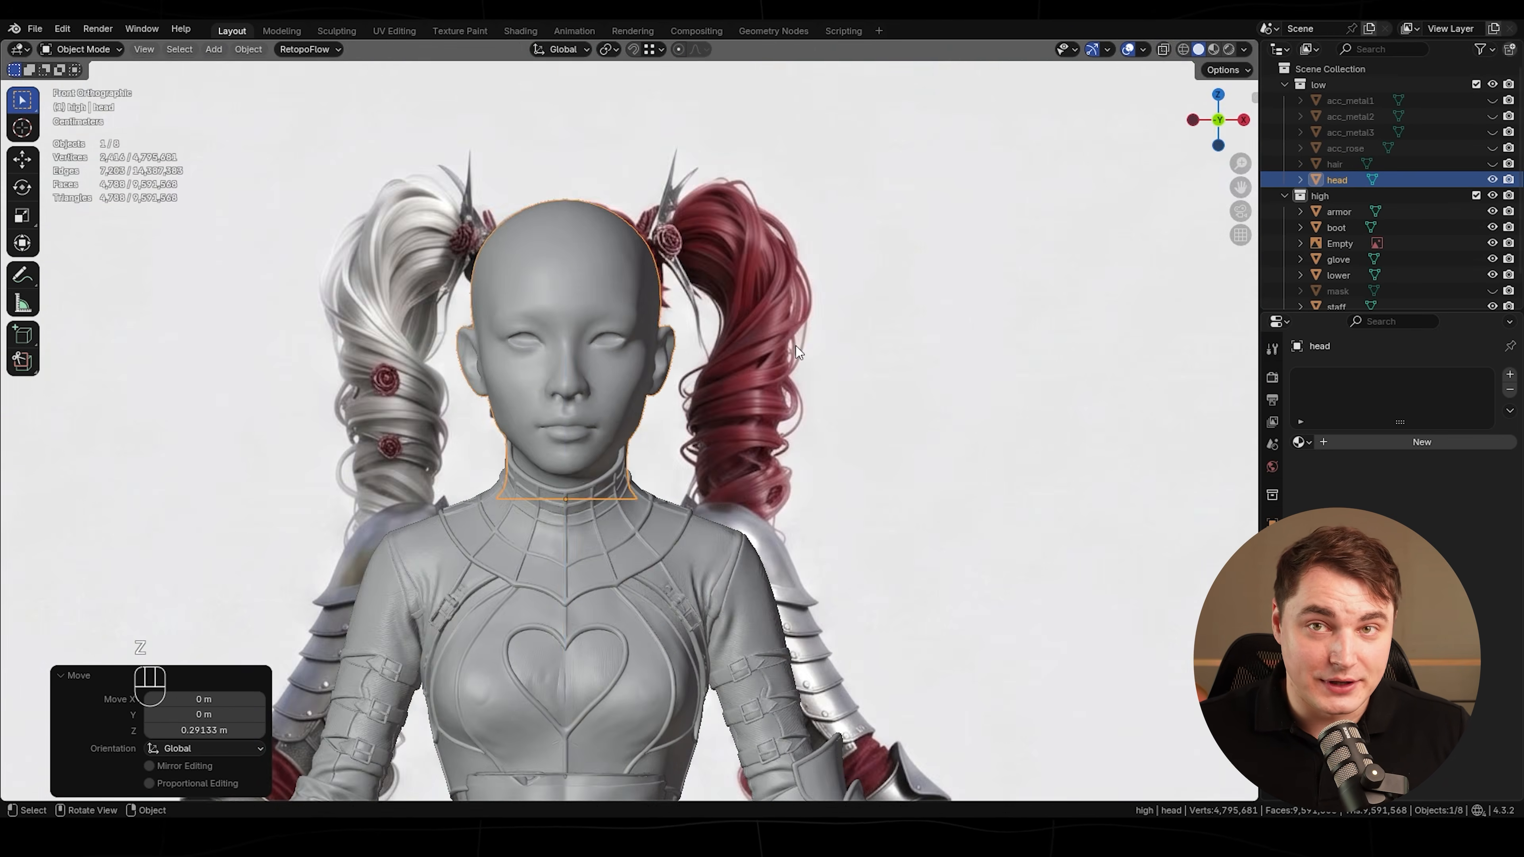
pyautogui.press('s')
pyautogui.press('s')
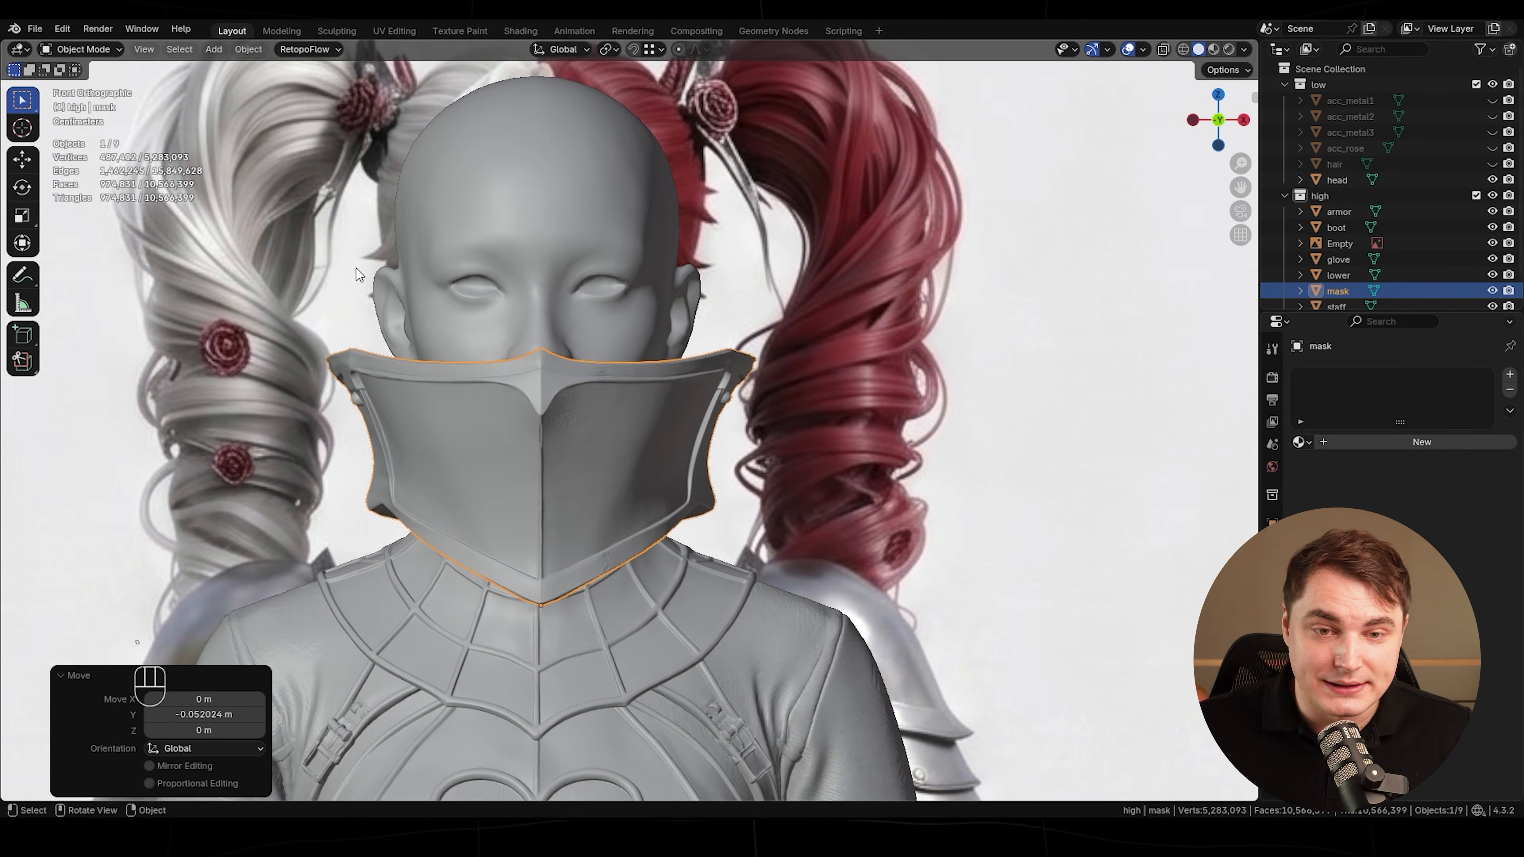
# - Scale the mask by 1.090 along X and about 0.866 along Y to wrap it around the head
pyautogui.press('s')
pyautogui.press('x')
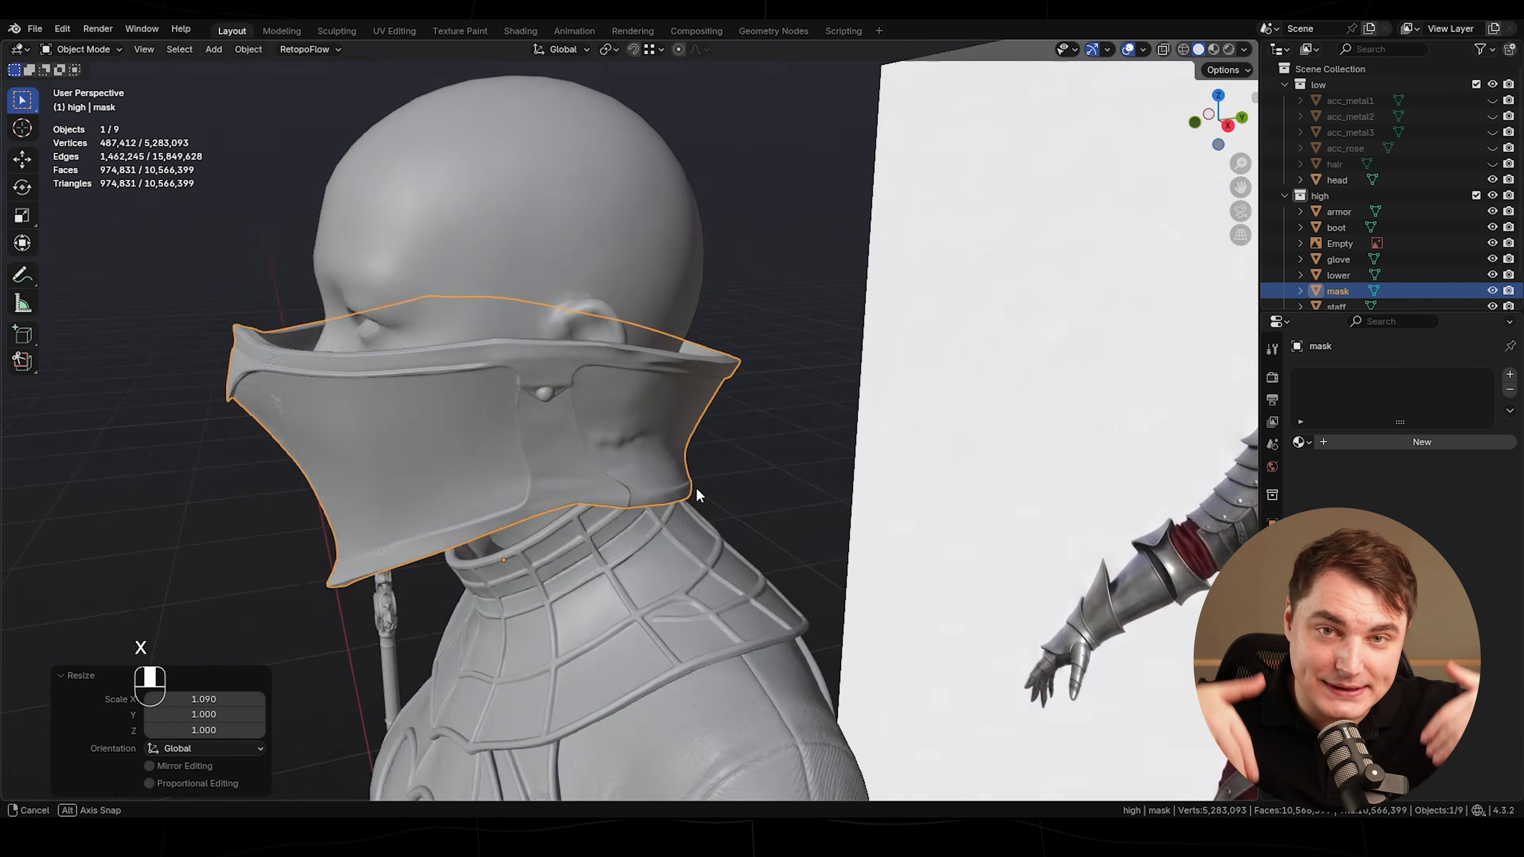
pyautogui.press('s')
pyautogui.press('y')
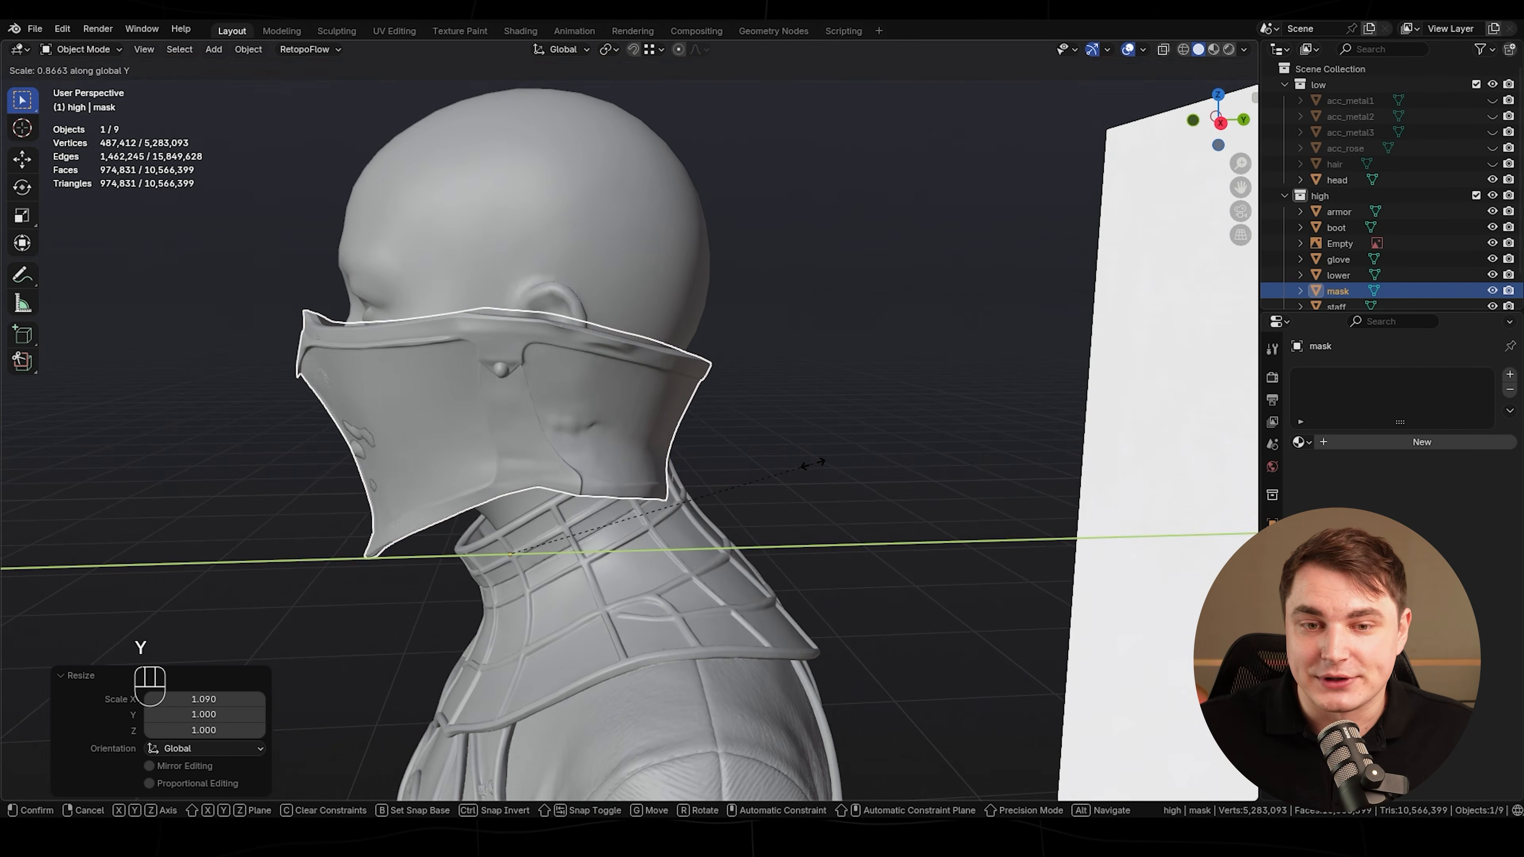
pyautogui.click(813, 463)
# - Apply rotation and scale to the lower mesh and inspect it in isolation
pyautogui.hotkey('ctrl', 'a')
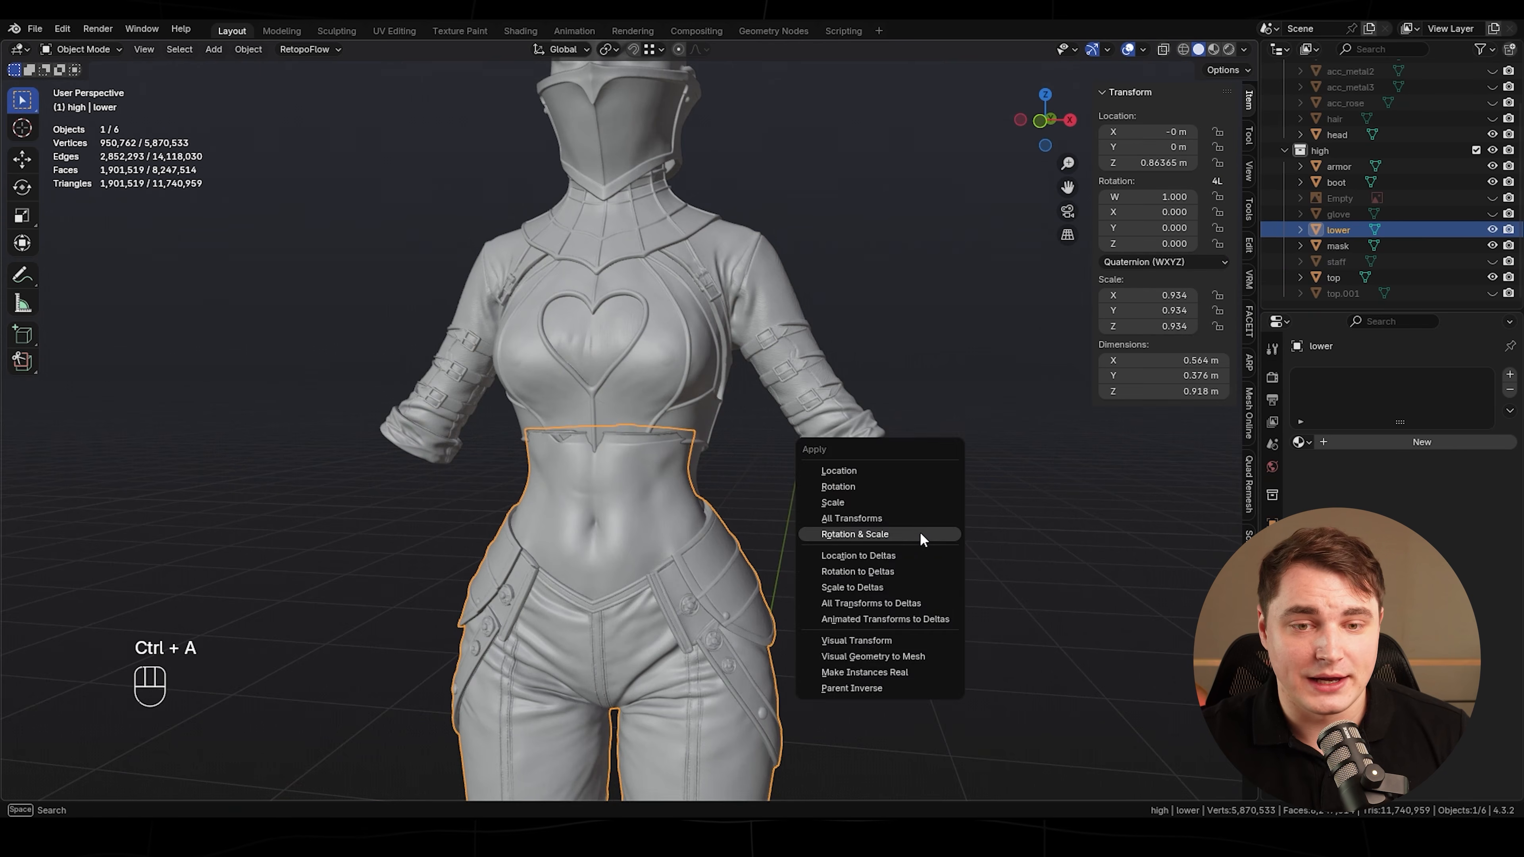
pyautogui.click(919, 531)
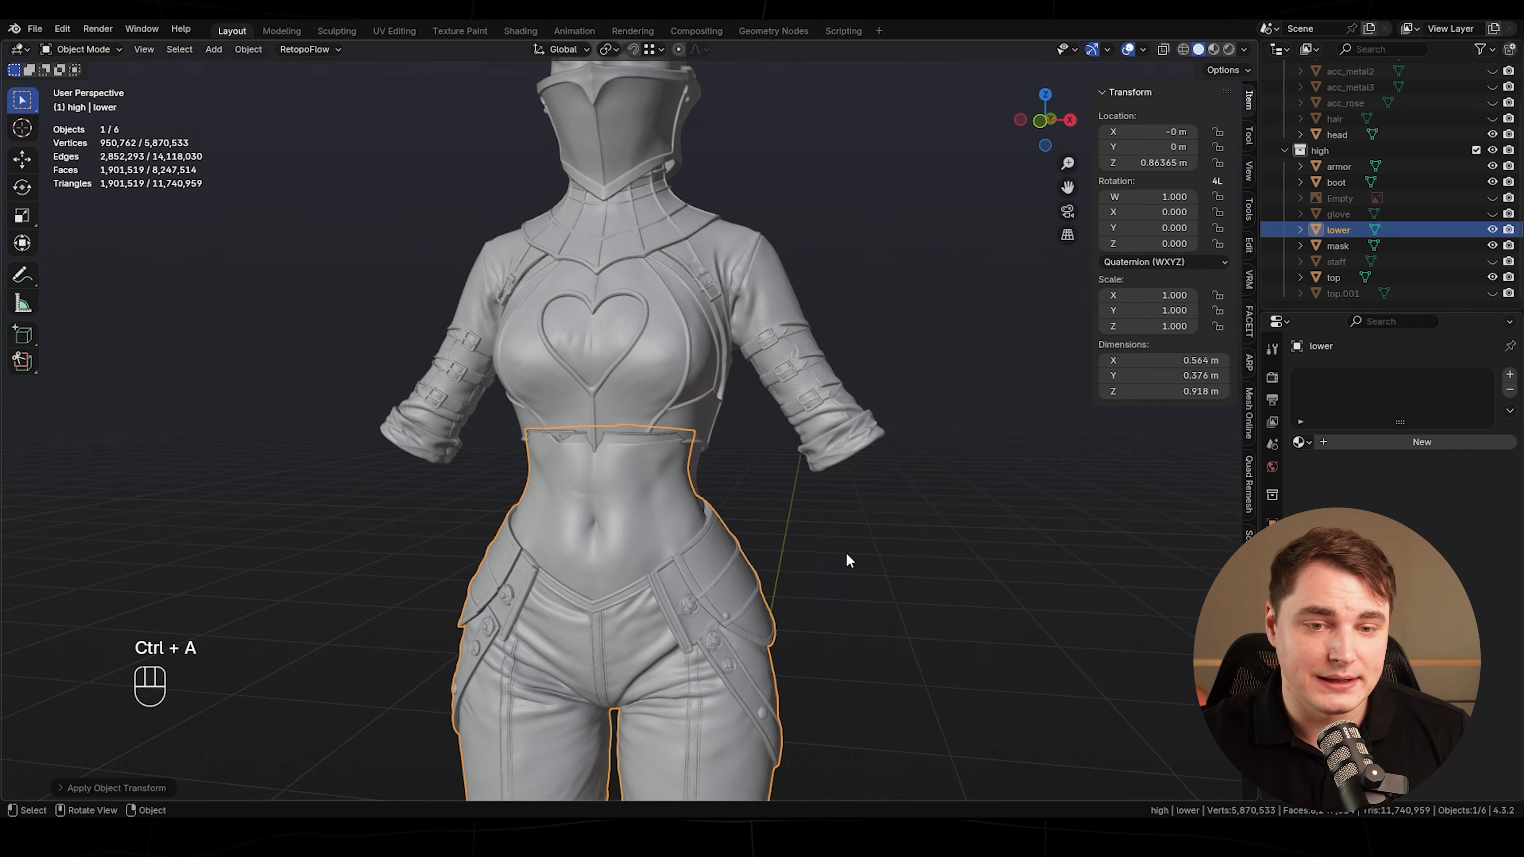
pyautogui.press('/')
pyautogui.moveTo(723, 529); pyautogui.dragTo(772, 504, button='middle')
pyautogui.press('/')
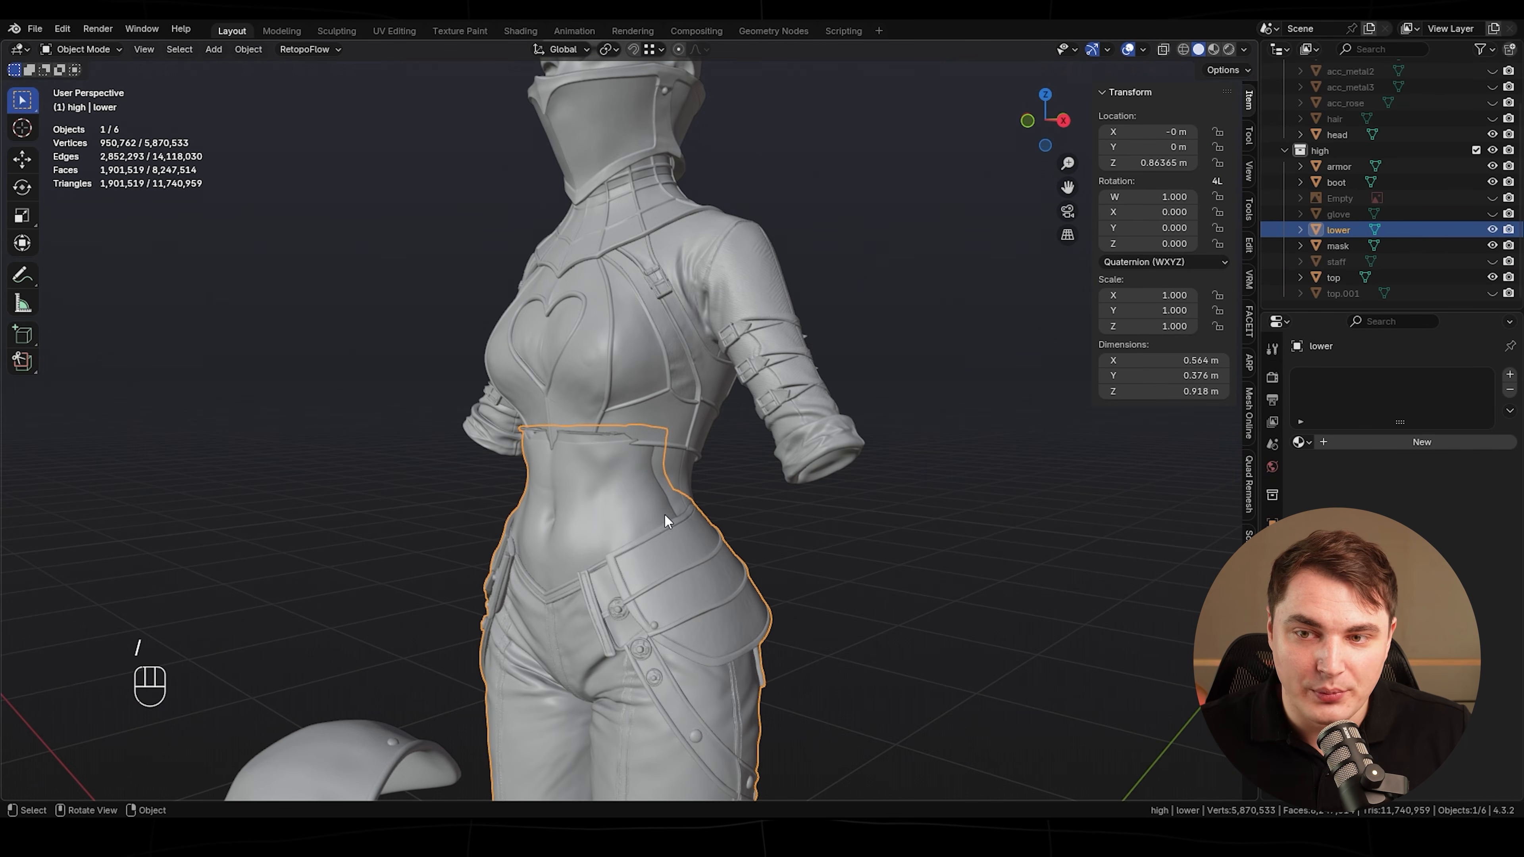
# - Temporarily hide the lower mesh to examine the top's bare waist, and restore its visibility
pyautogui.press('h')
pyautogui.moveTo(668, 517); pyautogui.dragTo(793, 480, button='middle')
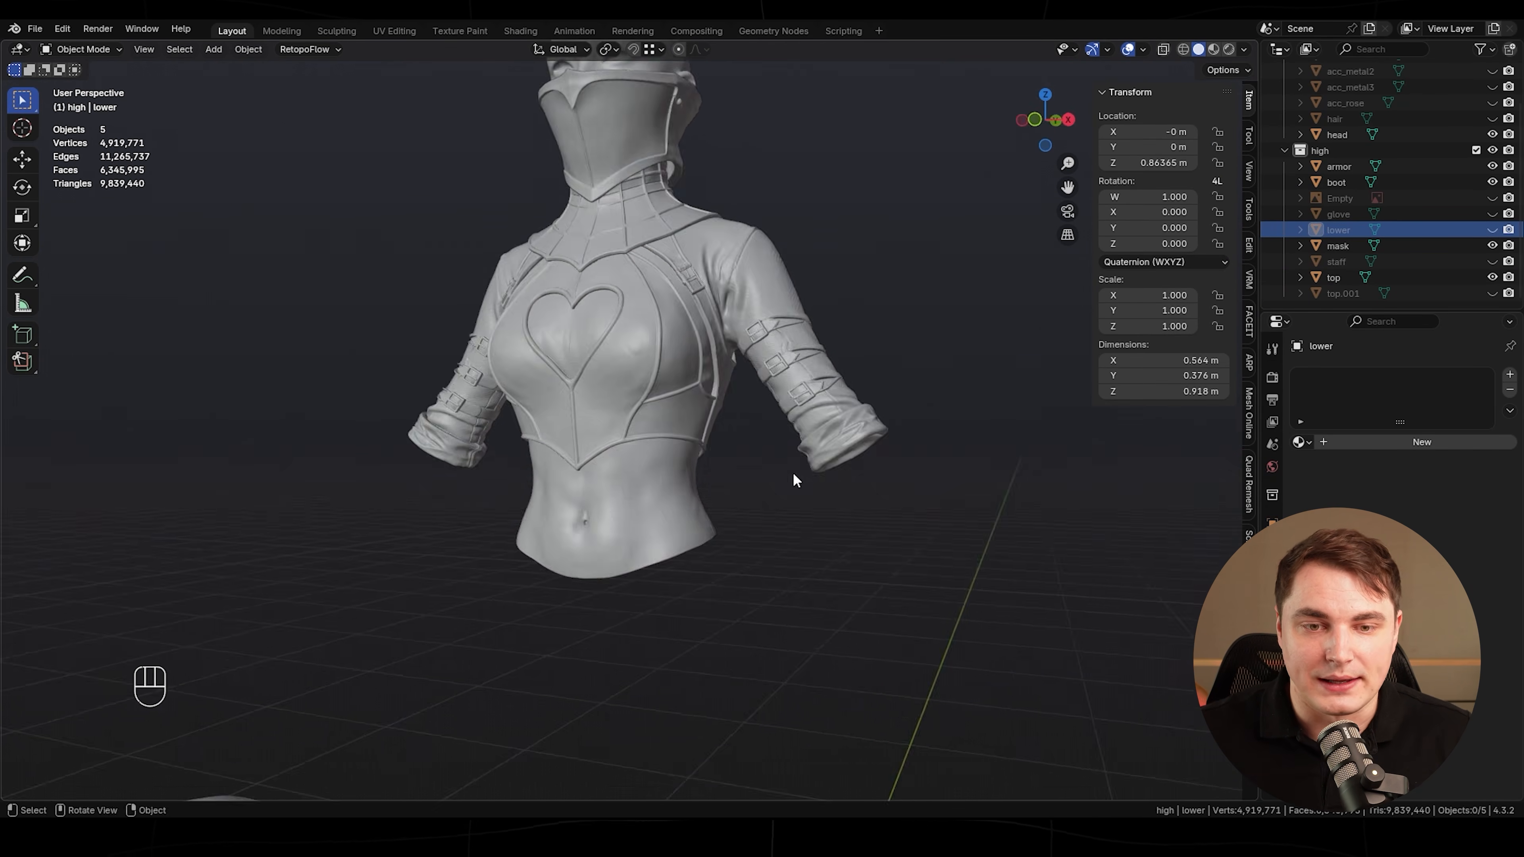
pyautogui.hotkey('alt', 'h')
# - Isolate the lower mesh in front view and enter Sculpt Mode with the Lasso Mask tool
pyautogui.press('/')
pyautogui.click(469, 278)
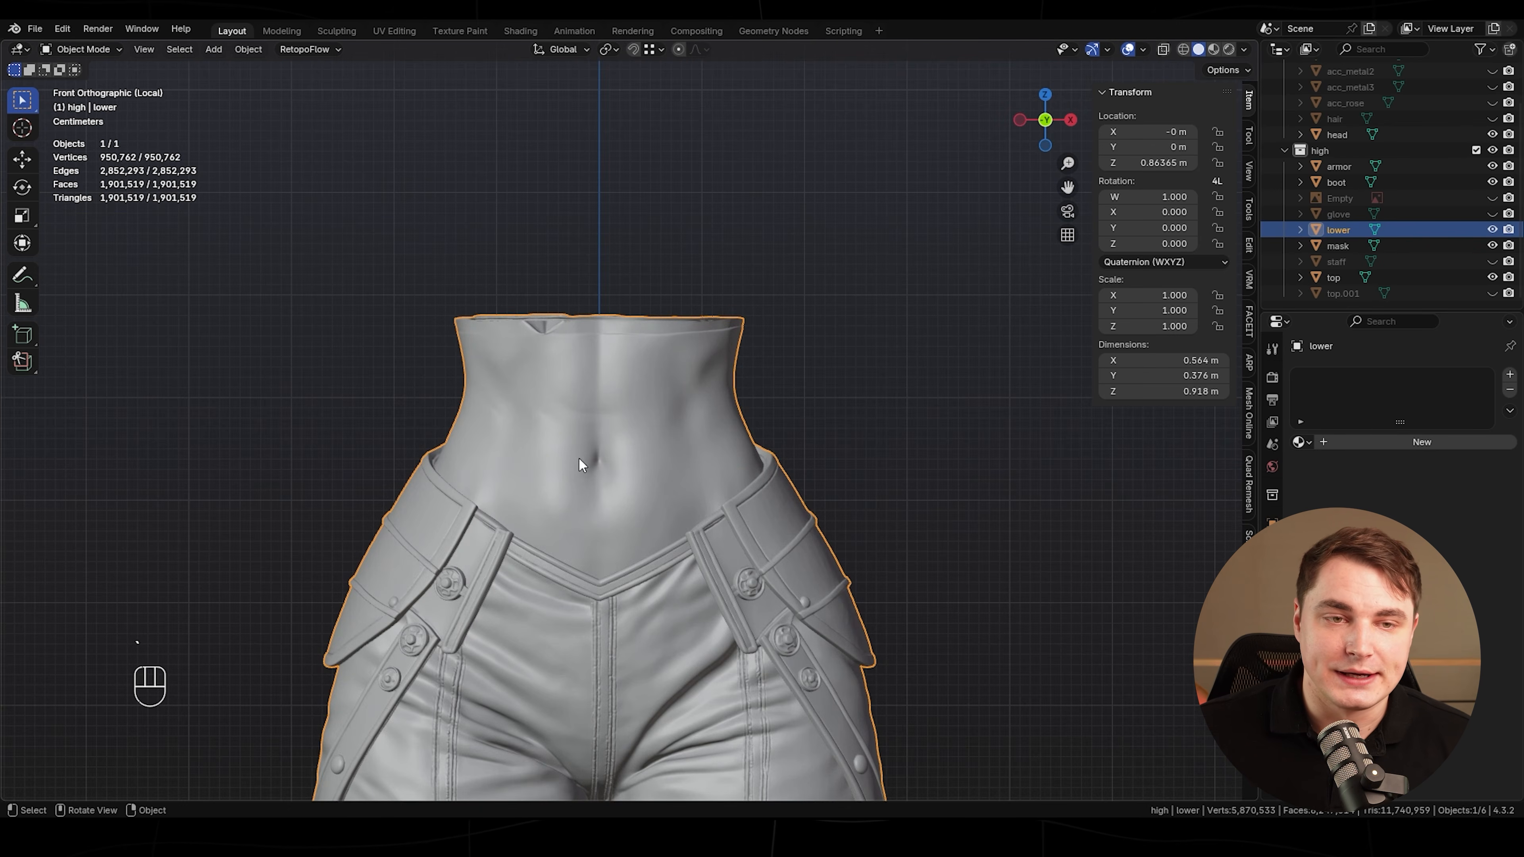
pyautogui.click(76, 49)
pyautogui.click(88, 99)
pyautogui.click(97, 253)
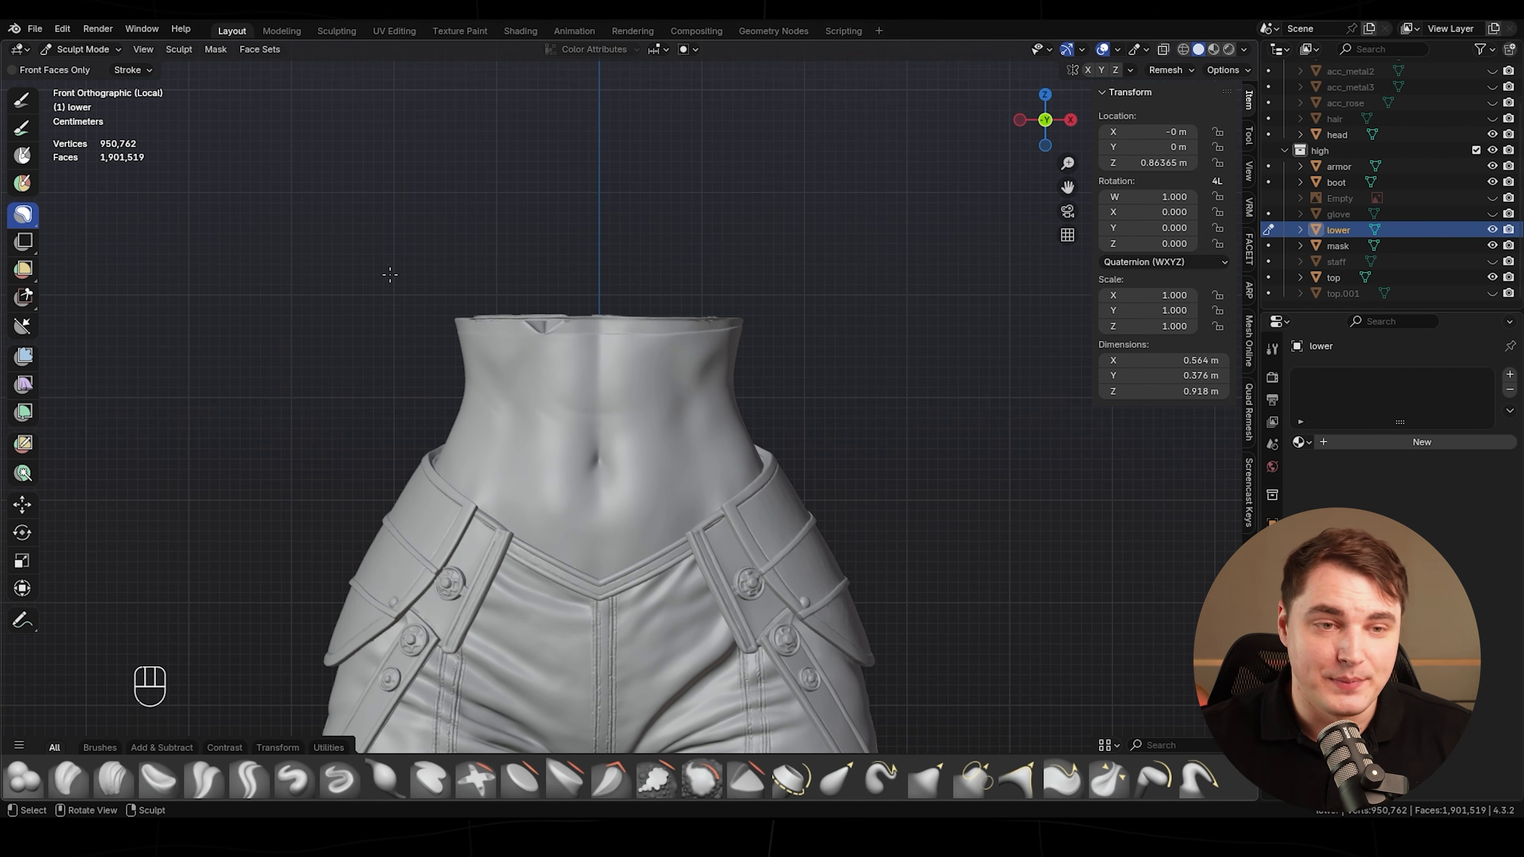
# - Lasso-mask the bare waist above the waistband from the front and right side views
pyautogui.moveTo(740, 431)
pyautogui.mouseDown()
pyautogui.moveTo(399, 324)
pyautogui.moveTo(391, 294)
pyautogui.mouseUp()
pyautogui.moveTo(774, 372)
pyautogui.mouseDown(button='middle')
pyautogui.moveTo(564, 390)
pyautogui.moveTo(543, 428)
pyautogui.mouseUp(button='middle')
pyautogui.press('`')
pyautogui.click(1006, 384)
pyautogui.moveTo(741, 392); pyautogui.dragTo(549, 470)
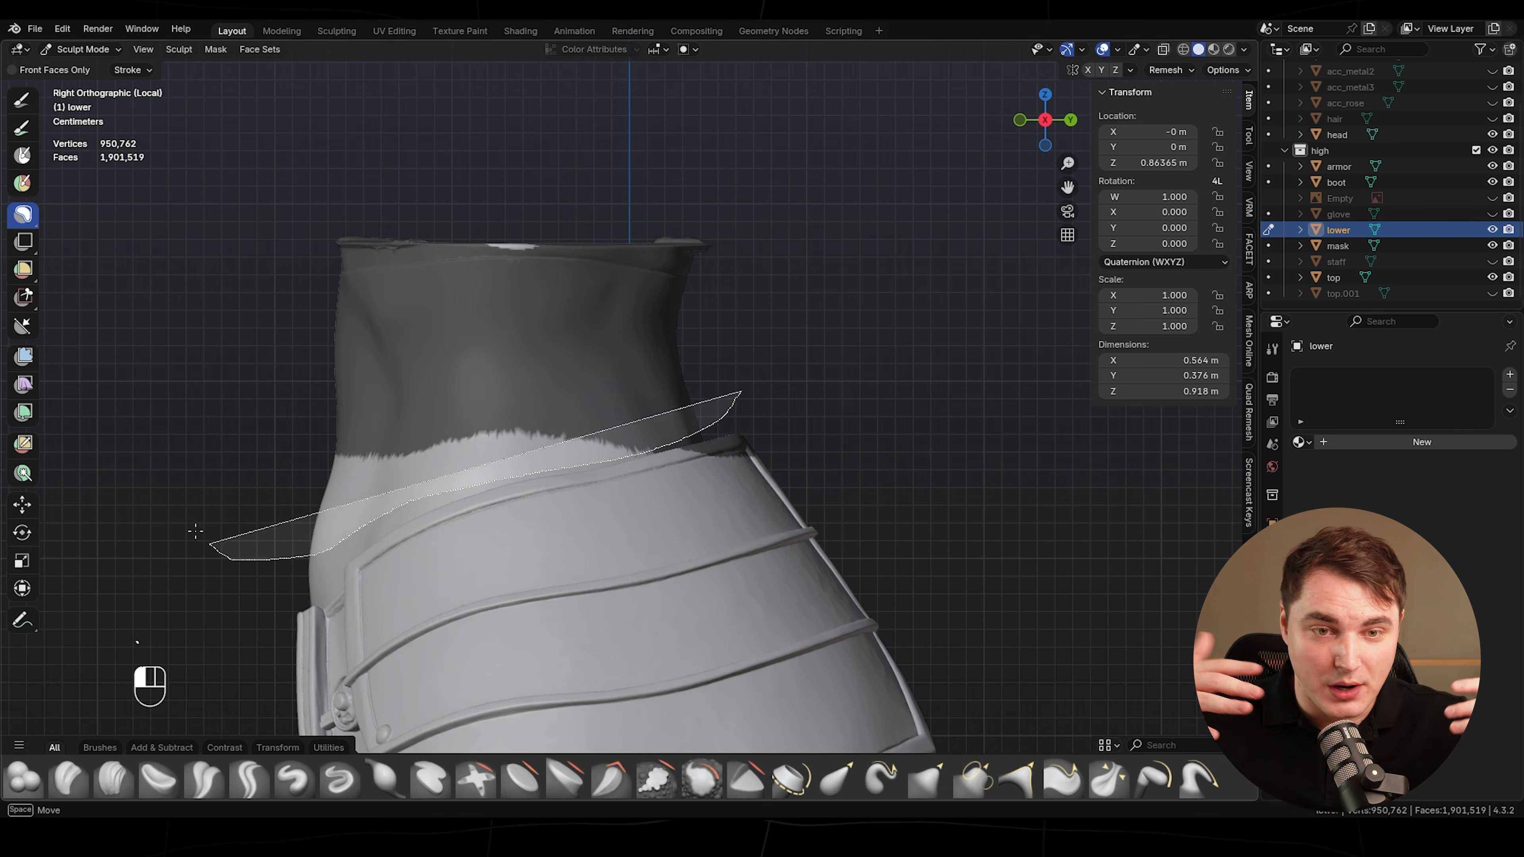
pyautogui.moveTo(195, 531); pyautogui.dragTo(200, 539)
pyautogui.moveTo(486, 464); pyautogui.dragTo(449, 482)
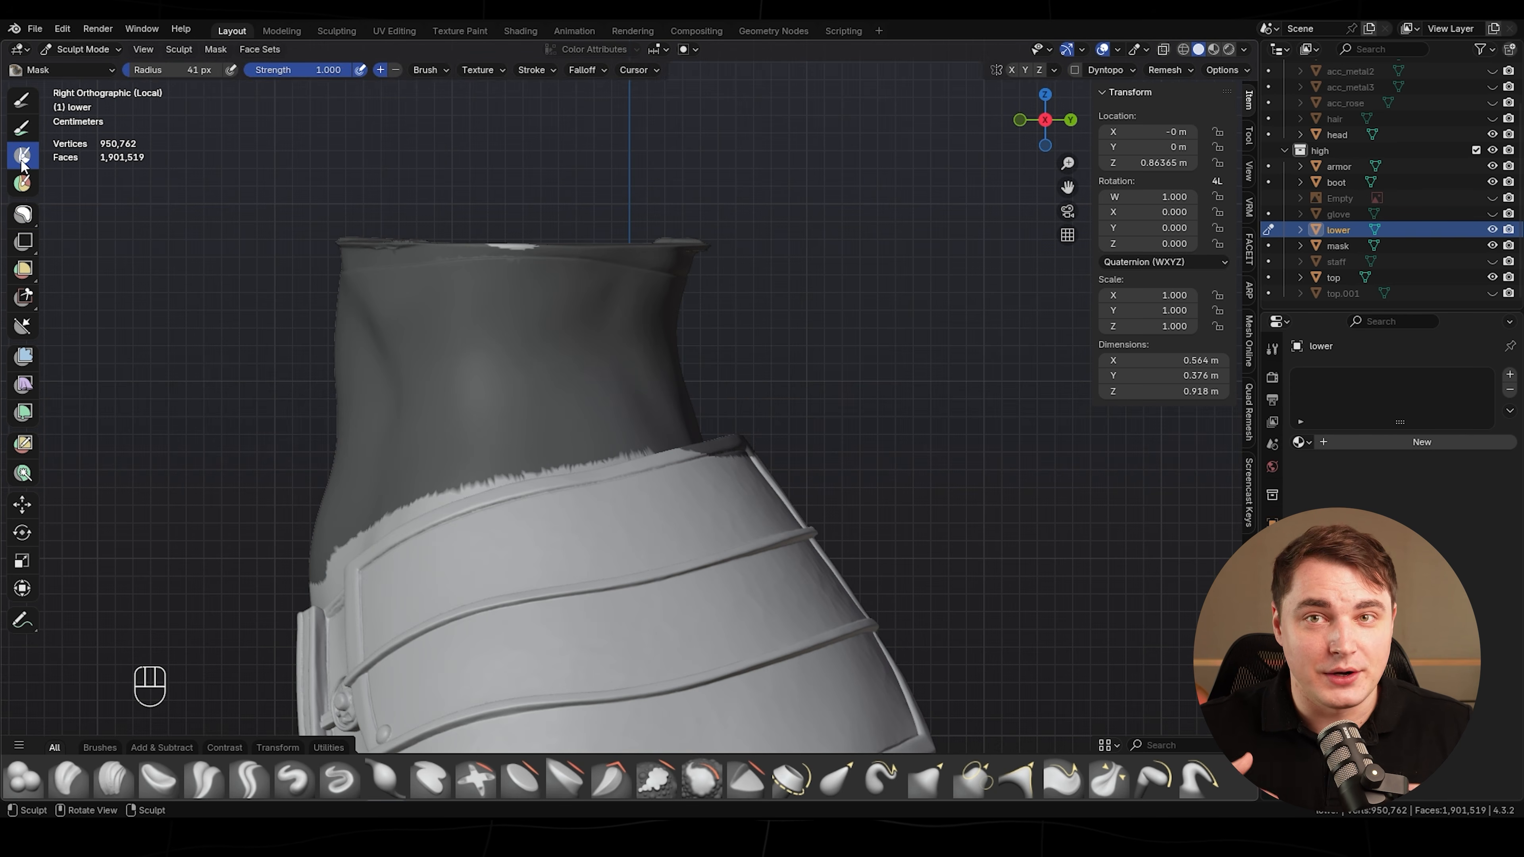
# - Erase the stray mask from the waistband and hip armor rim with the Mask brush
pyautogui.moveTo(648, 405); pyautogui.dragTo(571, 473, button='middle')
pyautogui.scroll(2, 571, 473)
pyautogui.keyDown('ctrl'); pyautogui.moveTo(457, 519); pyautogui.dragTo(608, 483); pyautogui.keyUp('ctrl')
pyautogui.moveTo(794, 425); pyautogui.dragTo(760, 401, button='middle')
pyautogui.keyDown('ctrl'); pyautogui.moveTo(744, 462); pyautogui.dragTo(660, 493); pyautogui.keyUp('ctrl')
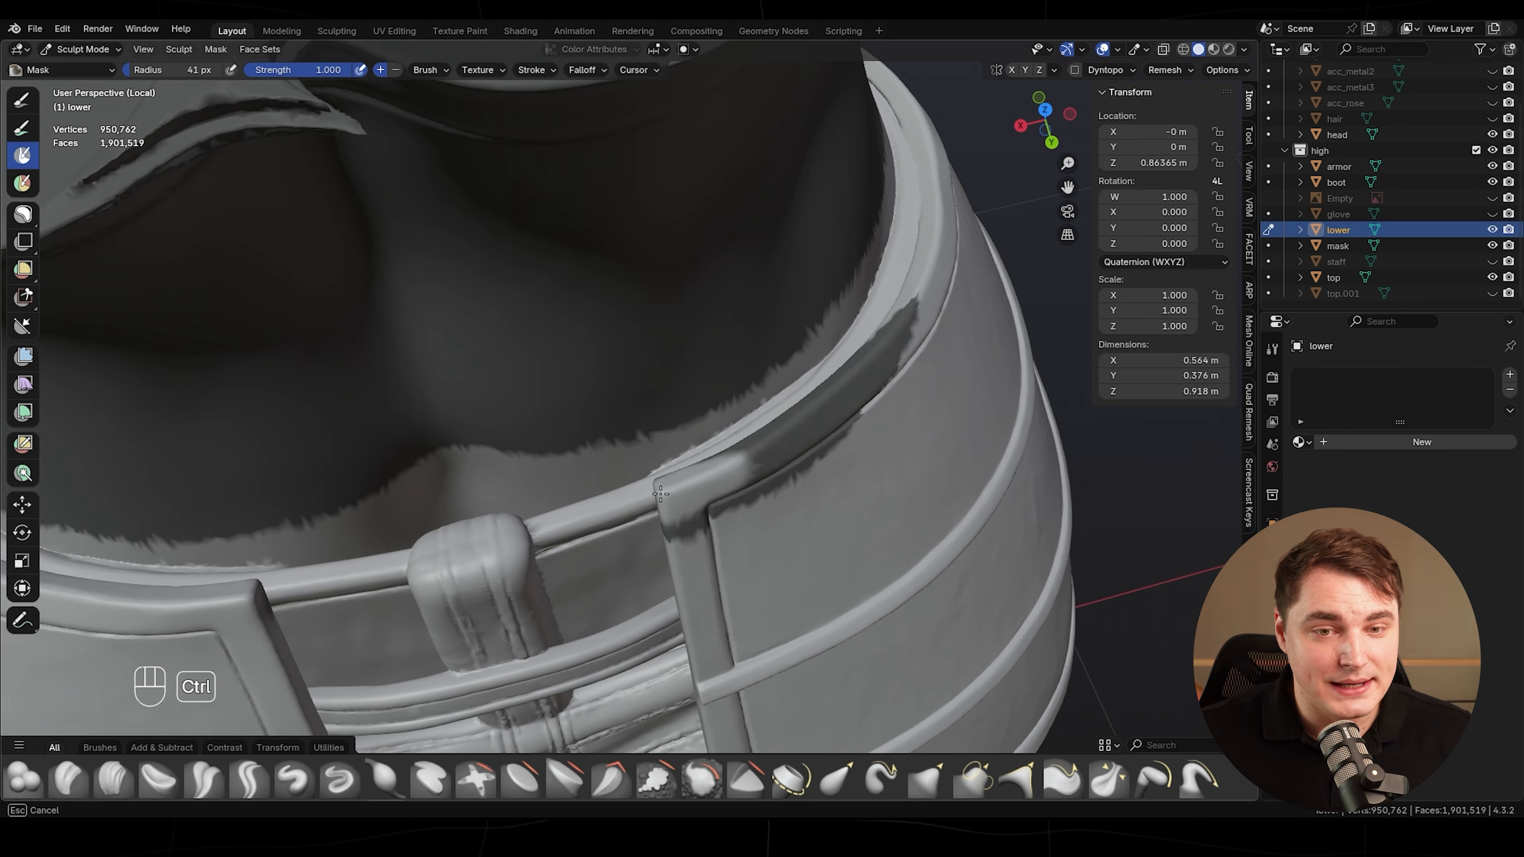
# - Set the Mask brush radius to 78 px and undo the last stroke near the back belt loop
pyautogui.moveTo(936, 308)
pyautogui.mouseDown(button='middle')
pyautogui.moveTo(697, 308)
pyautogui.moveTo(740, 362)
pyautogui.moveTo(568, 480)
pyautogui.moveTo(418, 454)
pyautogui.mouseUp(button='middle')
pyautogui.press('f')
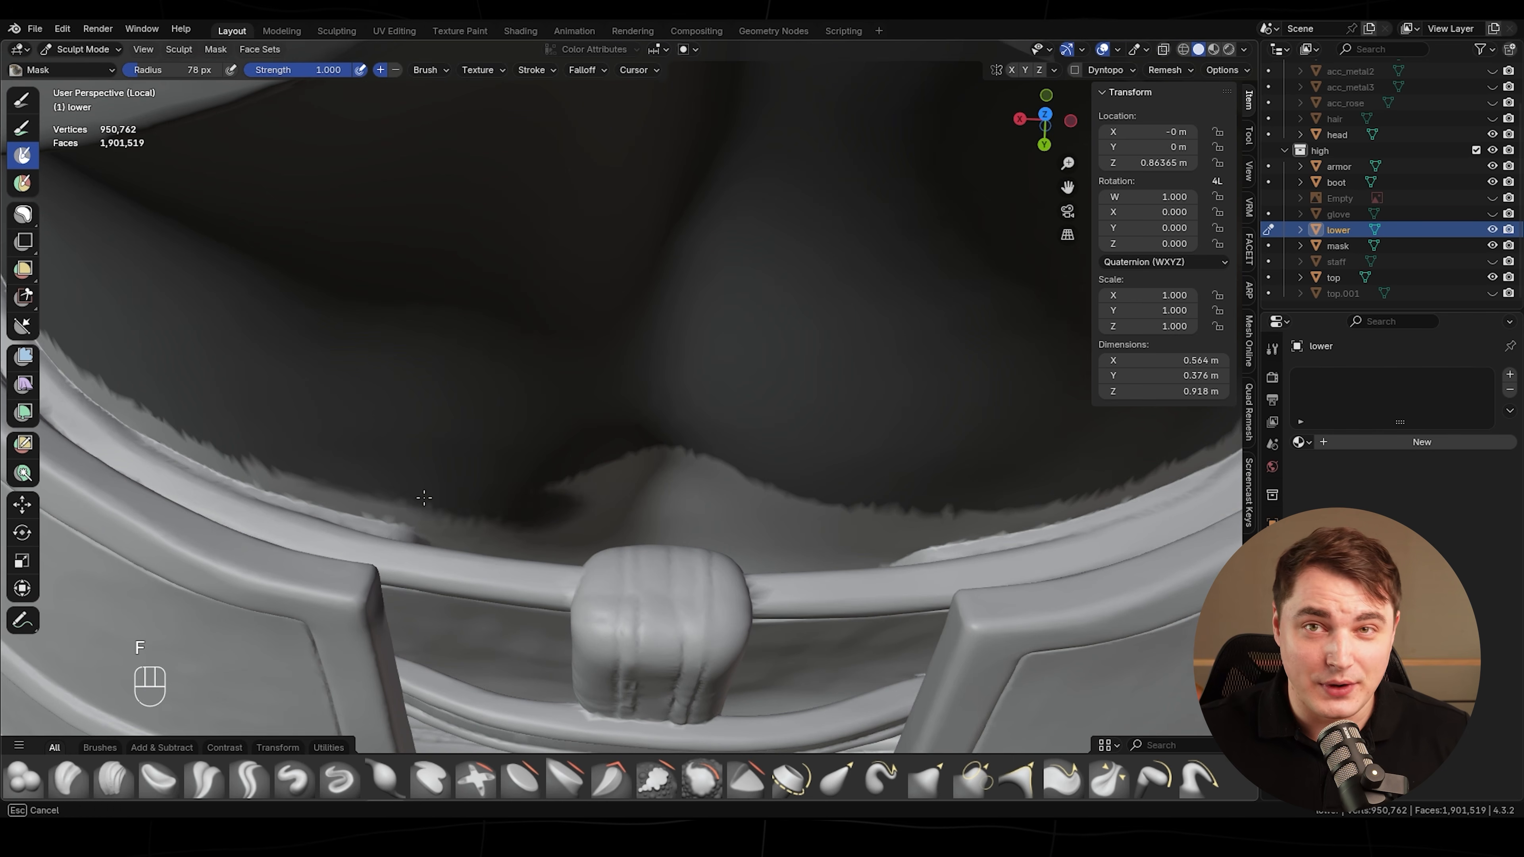
pyautogui.hotkey('ctrl', 'z')
pyautogui.scroll(2, 413, 515)
pyautogui.moveTo(482, 534); pyautogui.dragTo(392, 409, button='middle')
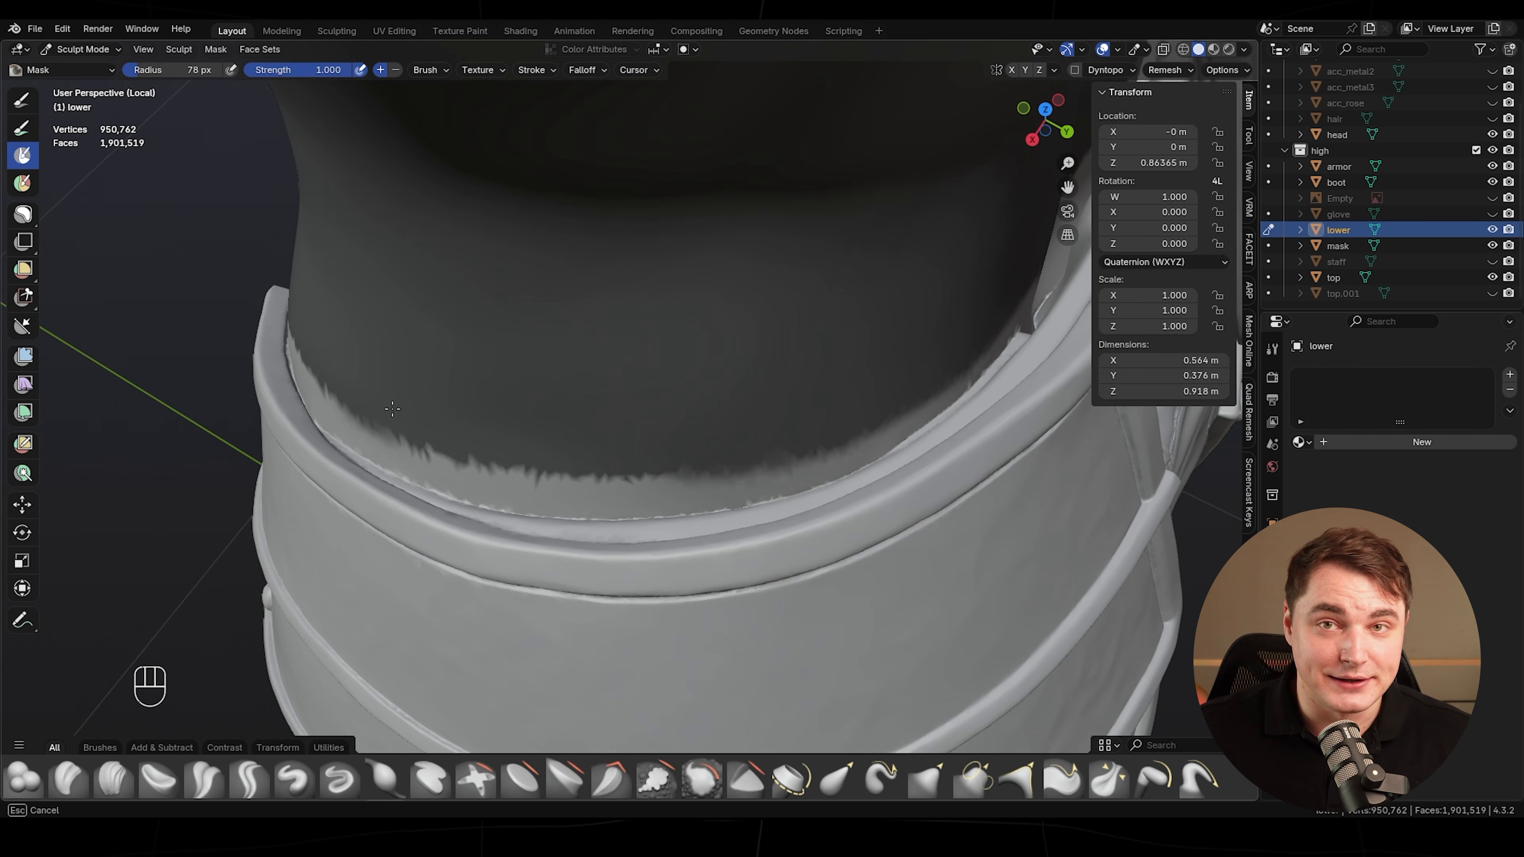
# - Paint the mask down to the hip armor's inner rim around the sides, undoing one stray stroke
pyautogui.moveTo(321, 369); pyautogui.dragTo(309, 354)
pyautogui.moveTo(312, 361); pyautogui.dragTo(432, 366, button='middle')
pyautogui.moveTo(847, 306); pyautogui.dragTo(708, 399)
pyautogui.moveTo(467, 414); pyautogui.dragTo(563, 408, button='middle')
pyautogui.moveTo(816, 279)
pyautogui.mouseDown()
pyautogui.moveTo(710, 367)
pyautogui.moveTo(567, 431)
pyautogui.mouseUp()
pyautogui.moveTo(353, 387); pyautogui.dragTo(426, 394, button='middle')
pyautogui.moveTo(900, 409); pyautogui.dragTo(791, 362, button='middle')
pyautogui.hotkey('ctrl', 'z')
# - Extend the mask along the remaining inner edge of the waistband
pyautogui.moveTo(600, 541); pyautogui.dragTo(272, 265, button='middle')
pyautogui.moveTo(271, 266); pyautogui.dragTo(564, 429)
pyautogui.moveTo(659, 567); pyautogui.dragTo(690, 585)
pyautogui.moveTo(324, 282)
pyautogui.mouseDown(button='middle')
pyautogui.moveTo(398, 262)
pyautogui.moveTo(558, 312)
pyautogui.mouseUp(button='middle')
pyautogui.moveTo(180, 204); pyautogui.dragTo(335, 371)
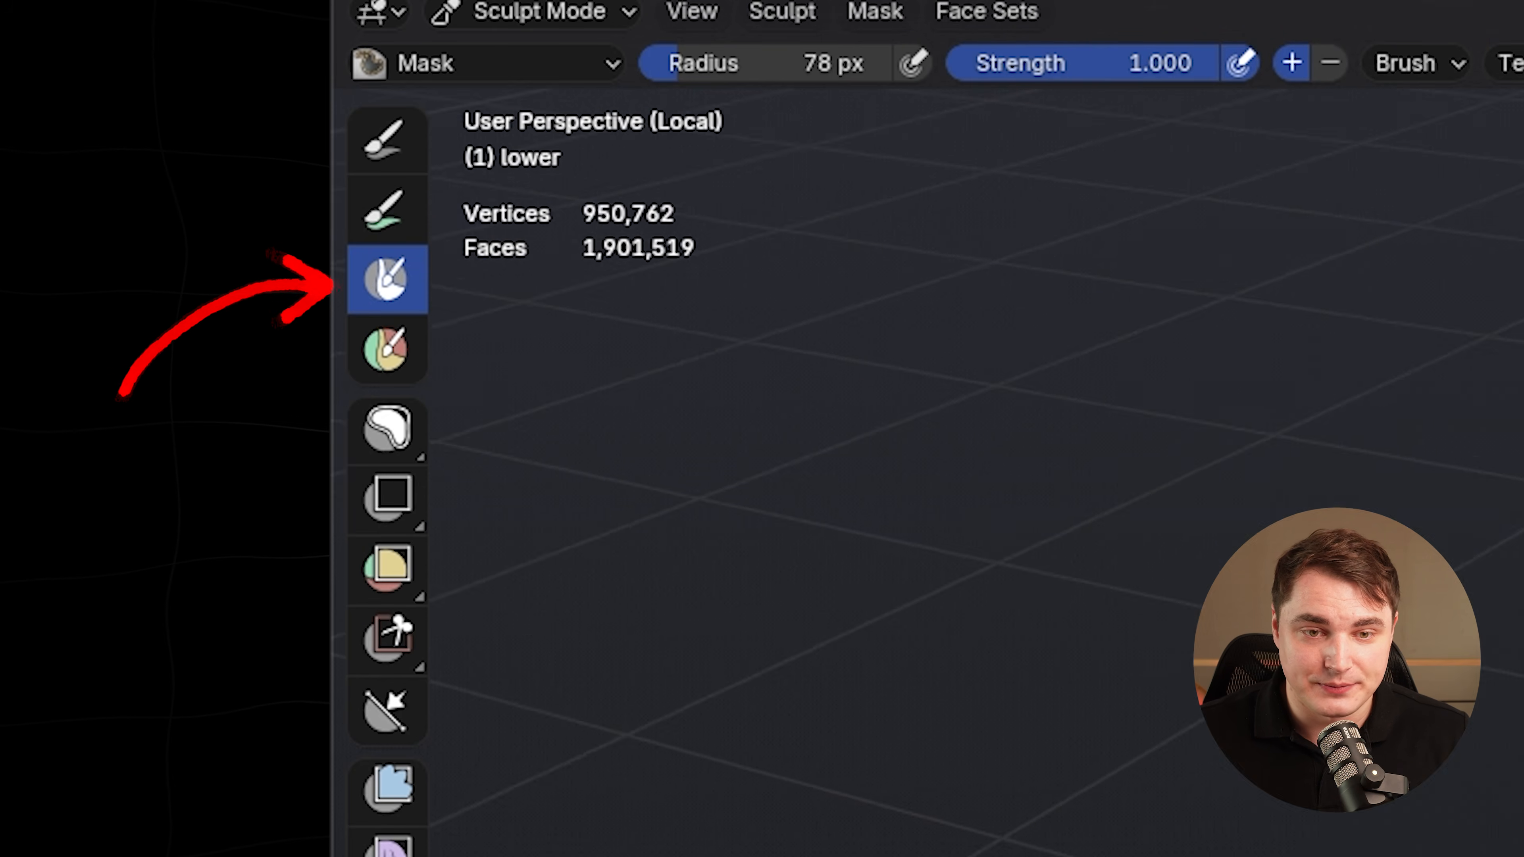
# - Set the Mask brush radius to 53 px and refine the mask along the V-shaped front waistband
pyautogui.moveTo(960, 420); pyautogui.dragTo(720, 421, button='middle')
pyautogui.press('f')
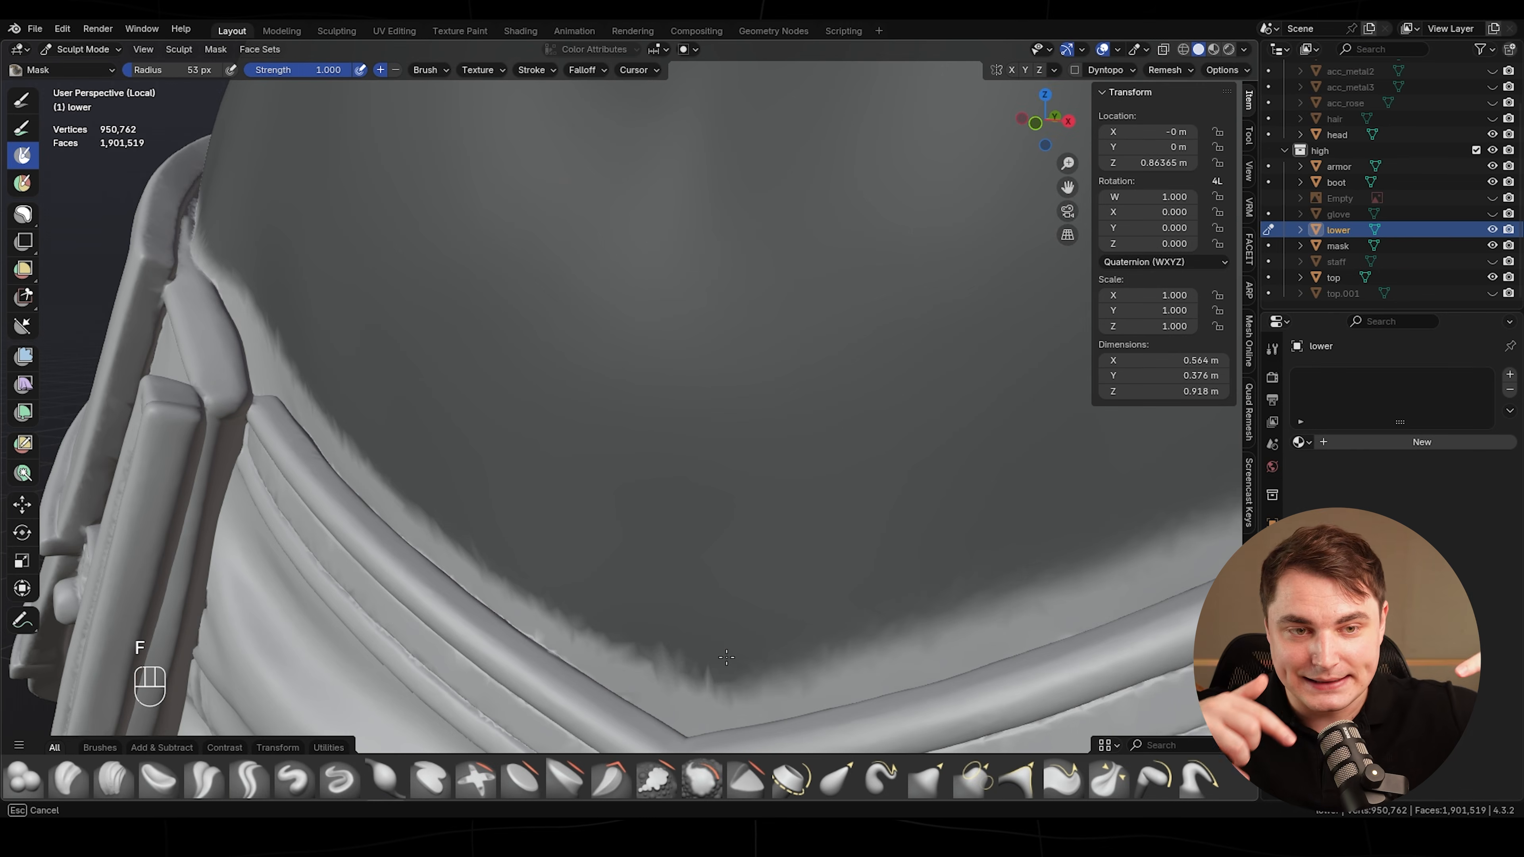
pyautogui.moveTo(725, 657); pyautogui.dragTo(1041, 603)
pyautogui.keyDown('shift'); pyautogui.moveTo(1041, 603); pyautogui.dragTo(420, 624, button='middle'); pyautogui.keyUp('shift')
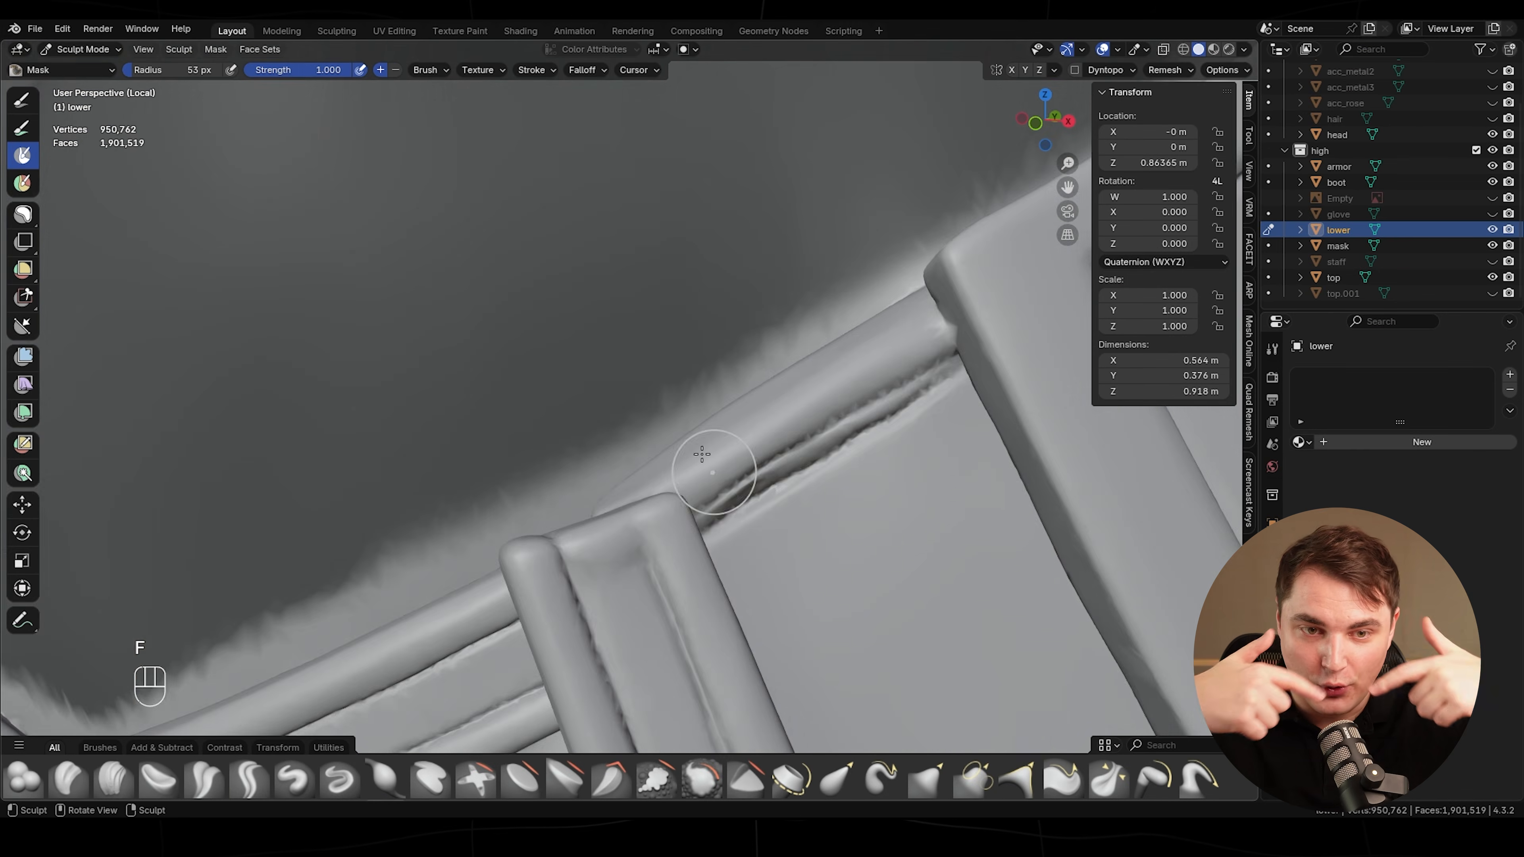
pyautogui.keyDown('shift'); pyautogui.moveTo(750, 372); pyautogui.dragTo(245, 500, button='middle'); pyautogui.keyUp('shift')
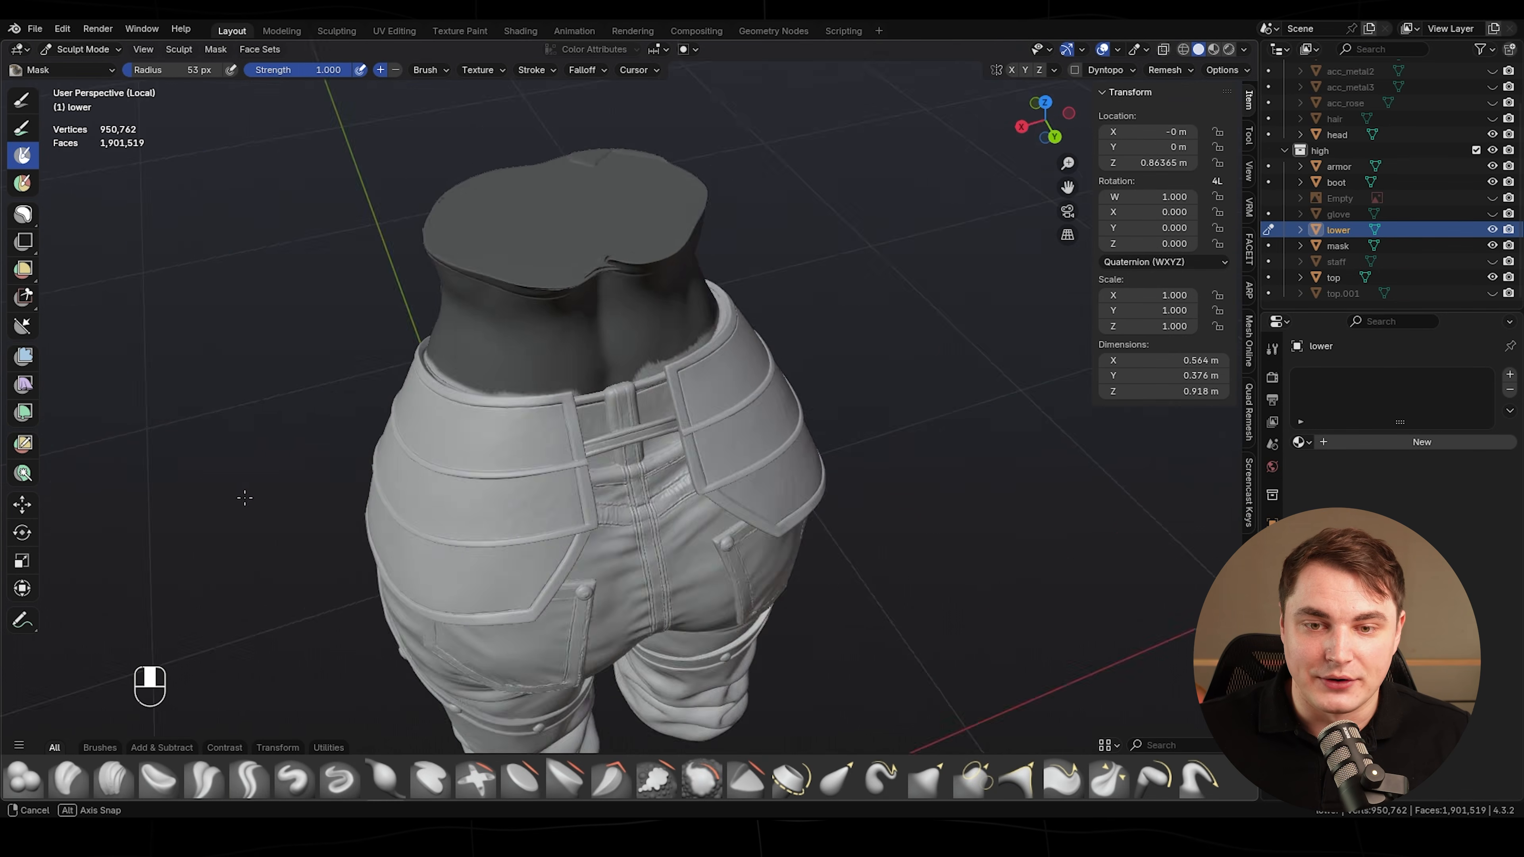
# - Check the mask around the waist and cut away the masked torso with Mask Slice and Fill Holes
pyautogui.scroll(7, 622, 367)
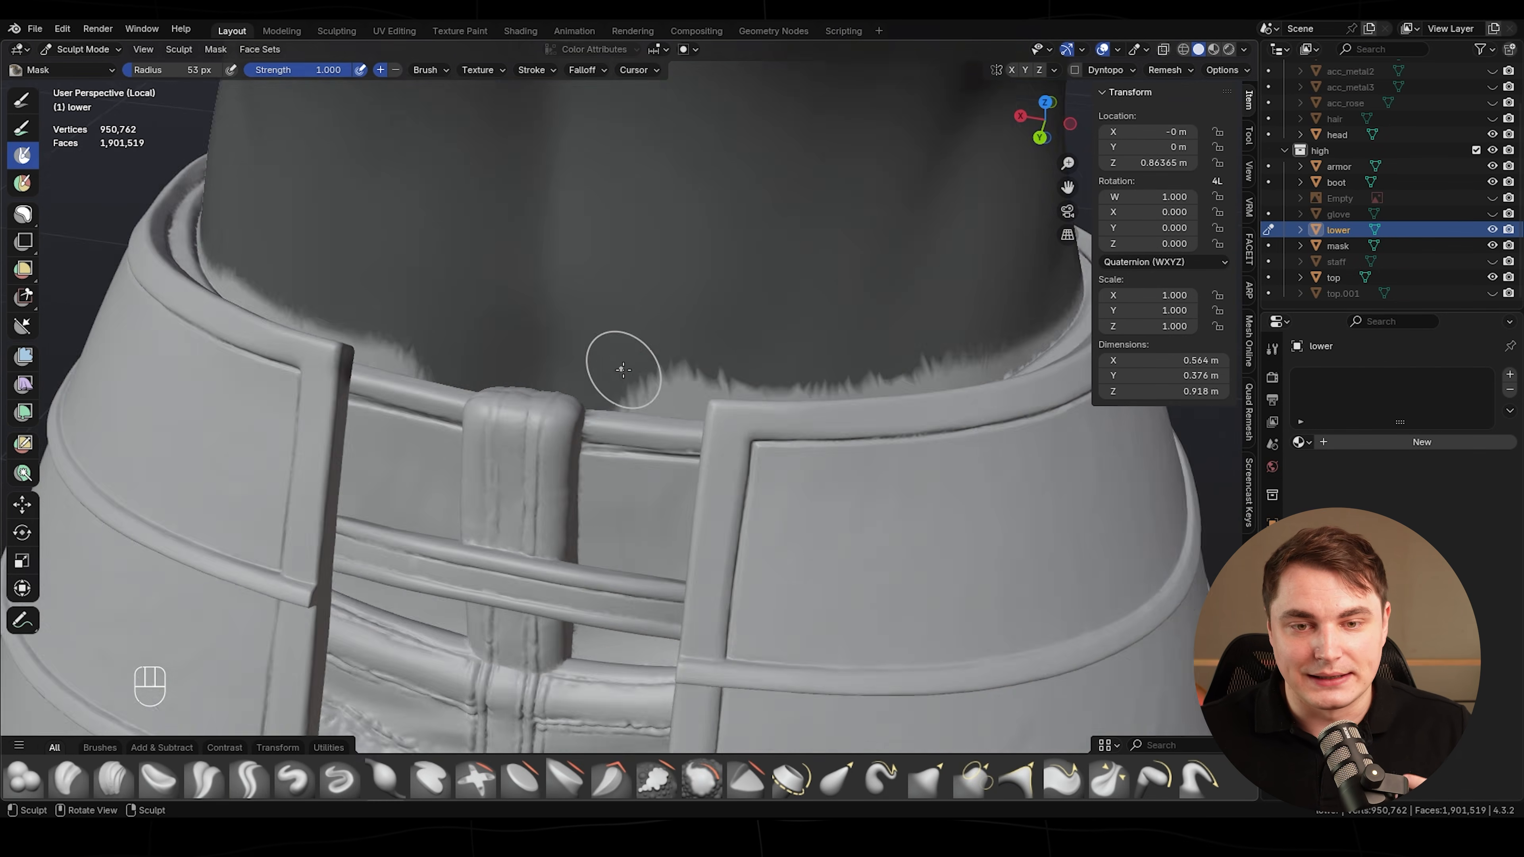
pyautogui.moveTo(622, 368); pyautogui.dragTo(640, 373, button='middle')
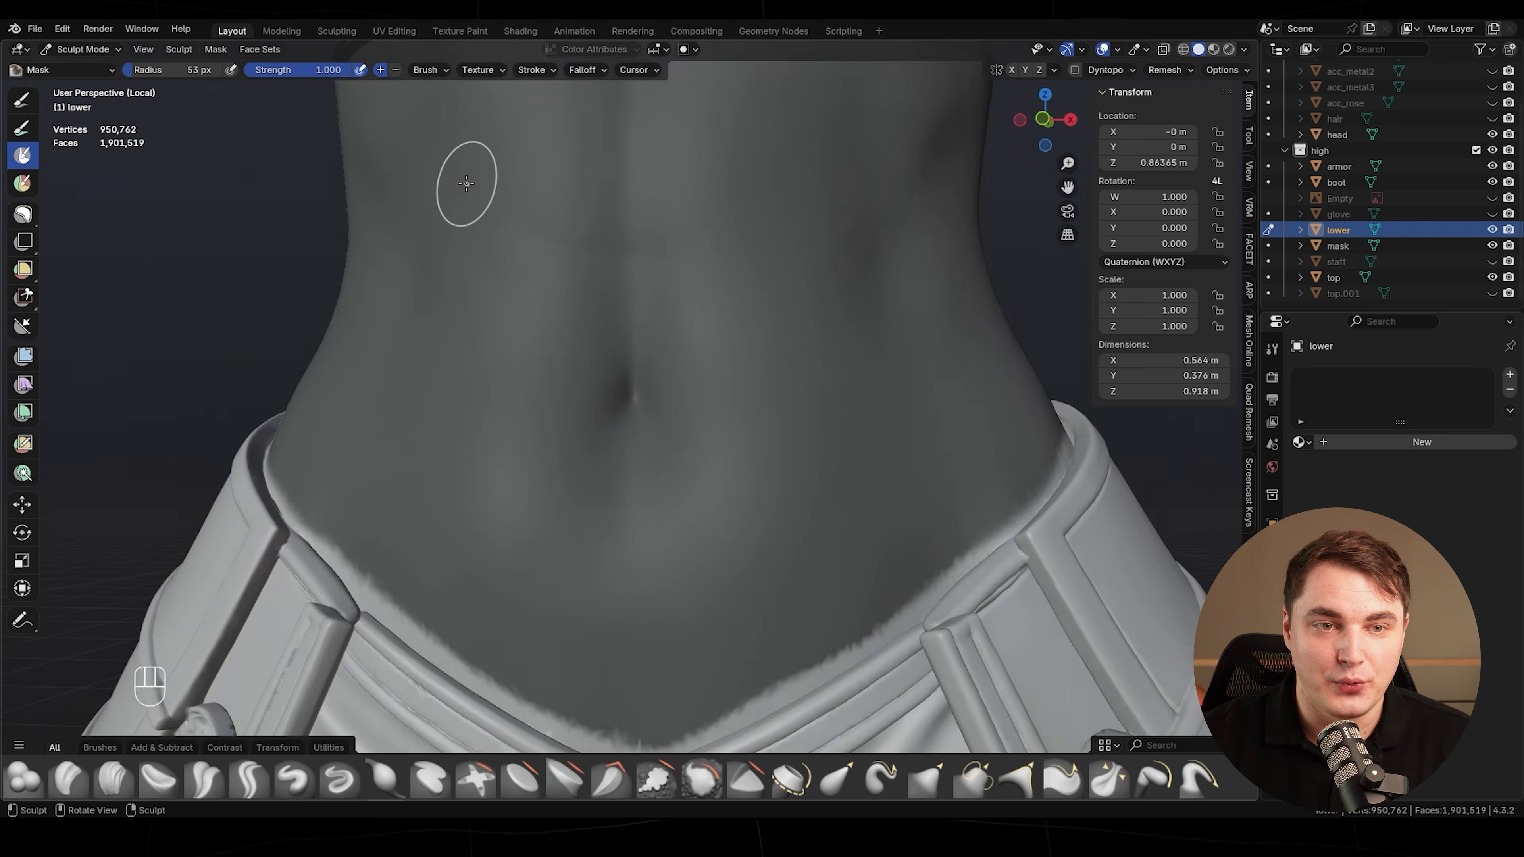
pyautogui.click(211, 47)
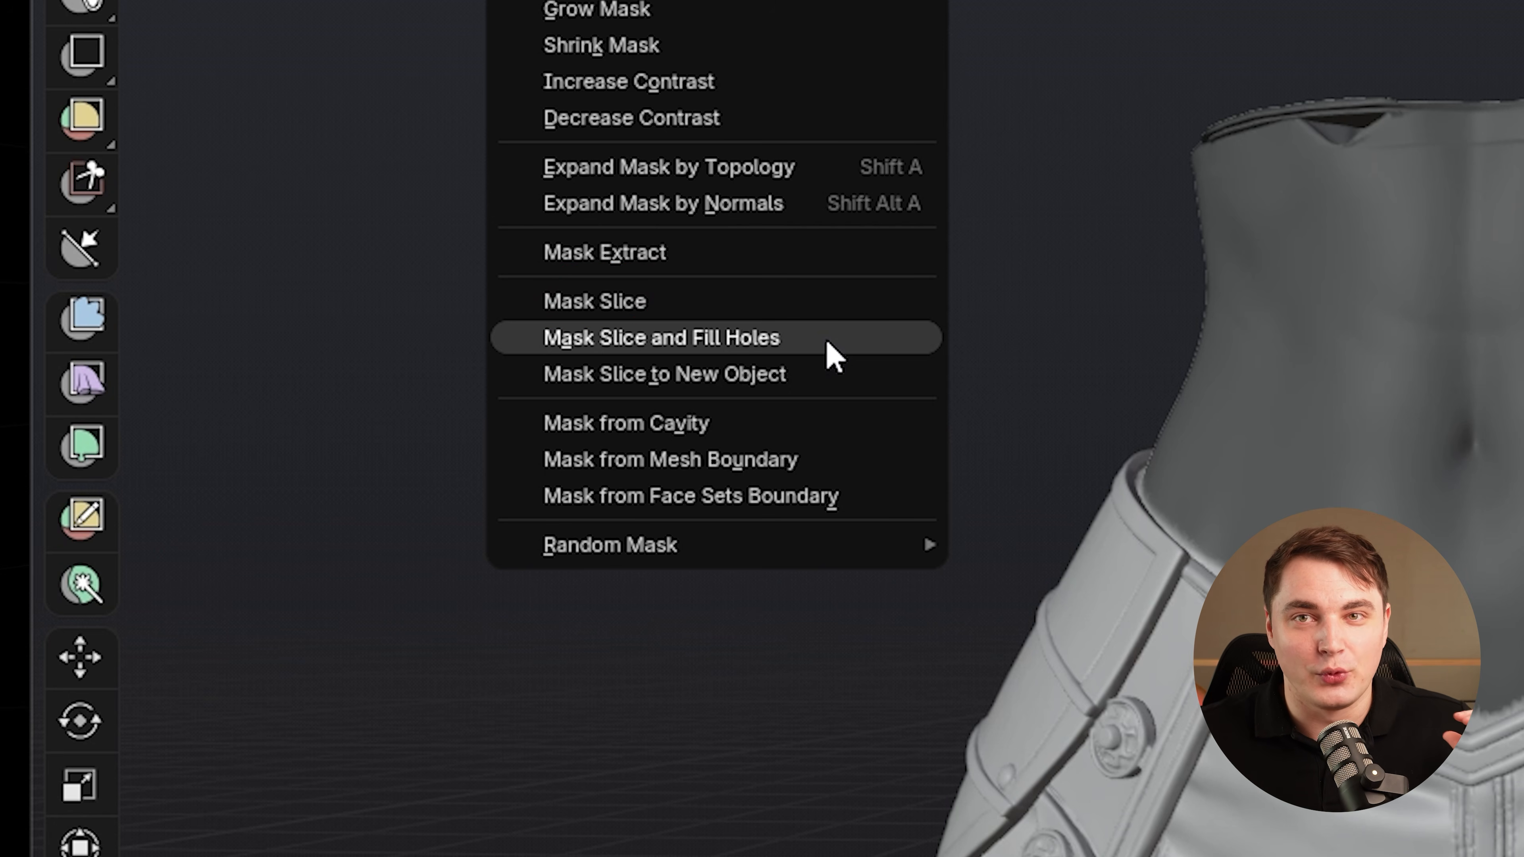
pyautogui.click(833, 357)
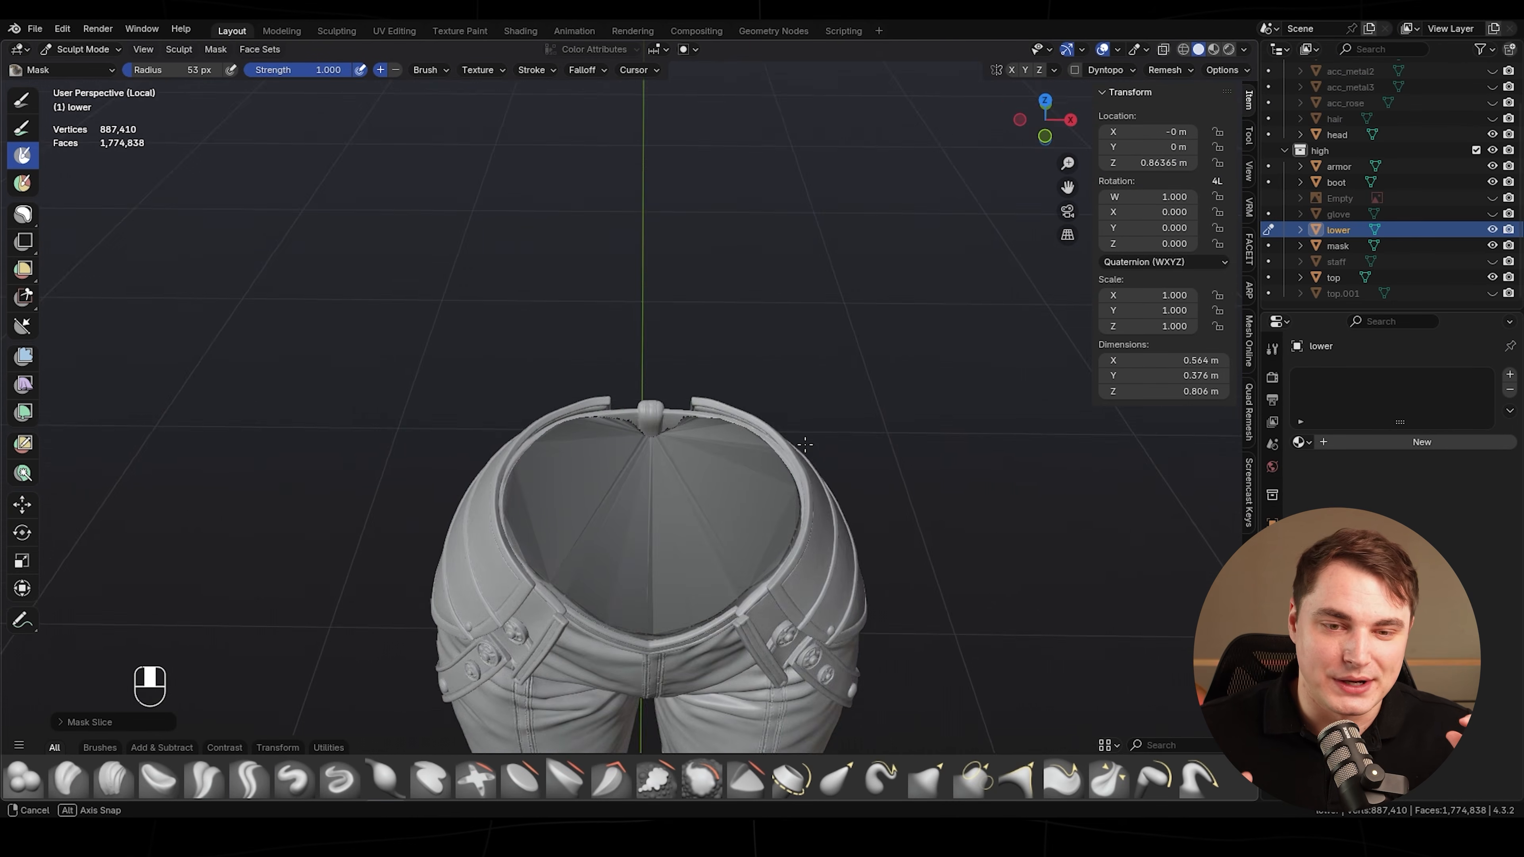
# - Inspect the filled waist opening and clear the remaining mask
pyautogui.moveTo(804, 444); pyautogui.dragTo(796, 374, button='middle')
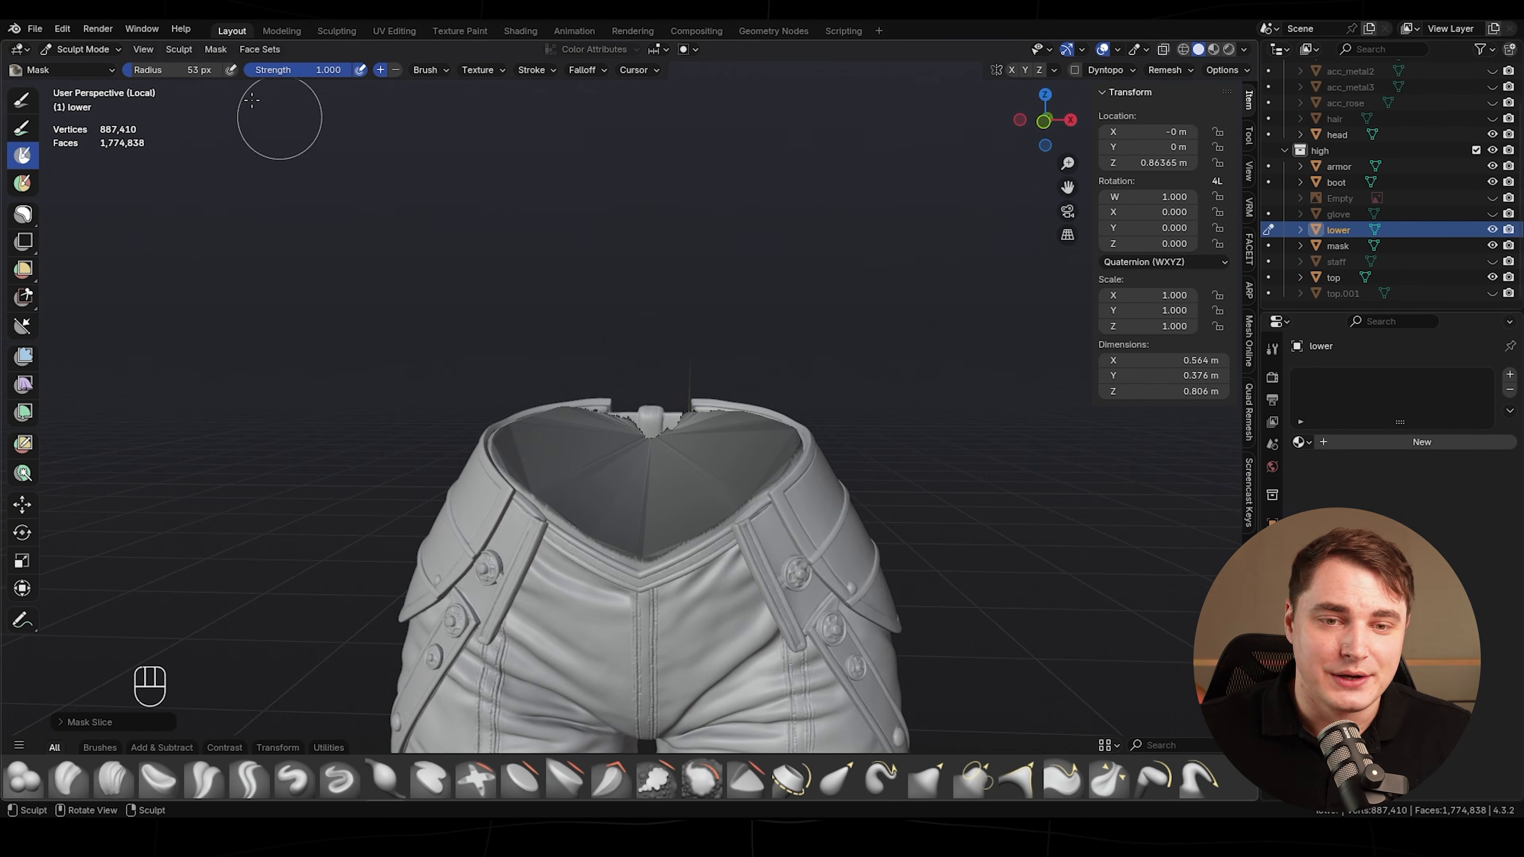
pyautogui.click(215, 49)
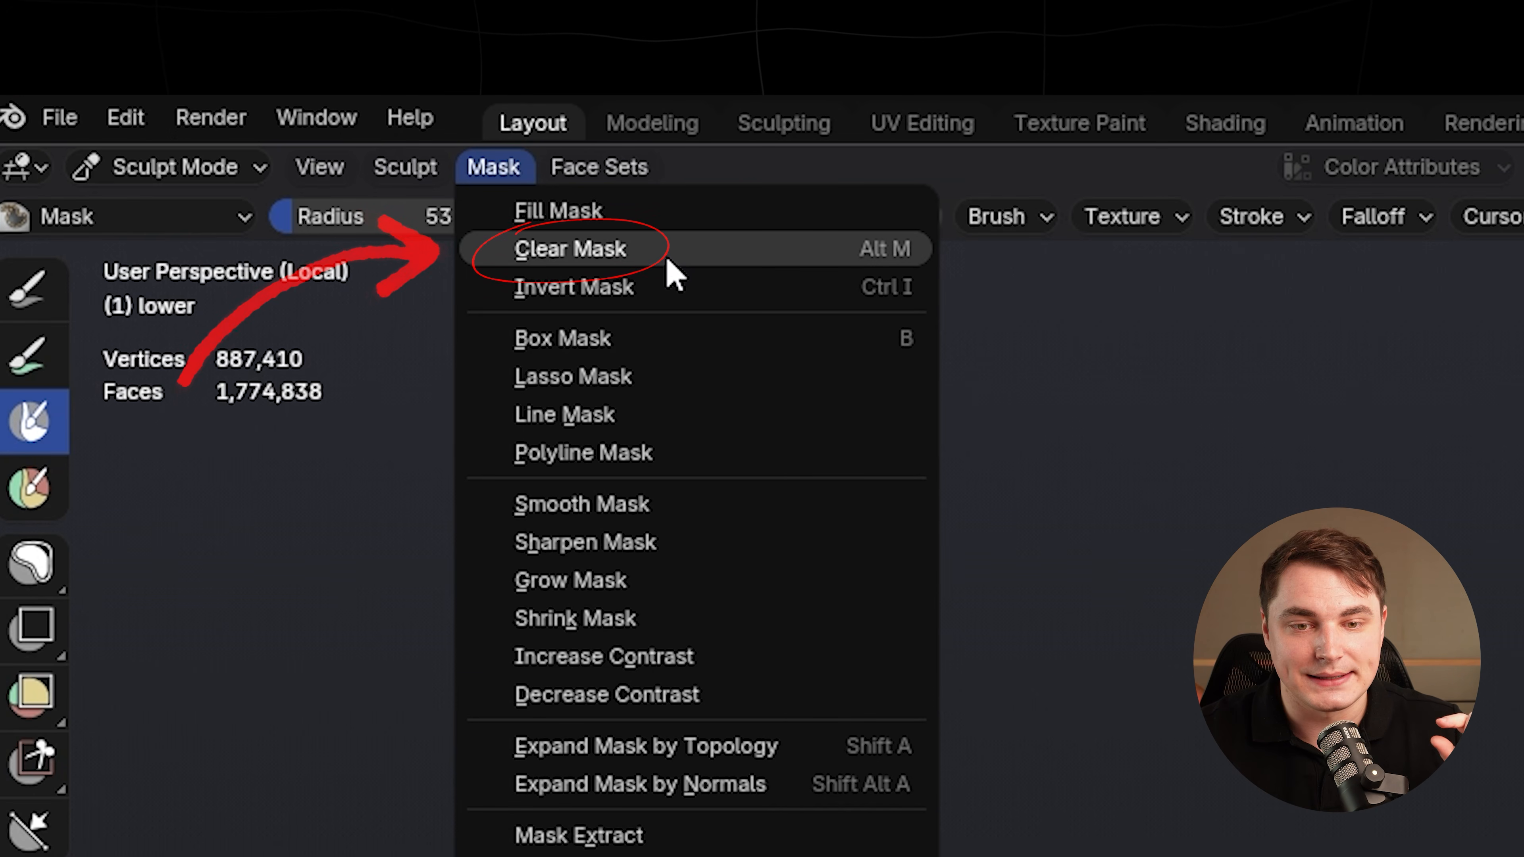
pyautogui.click(667, 273)
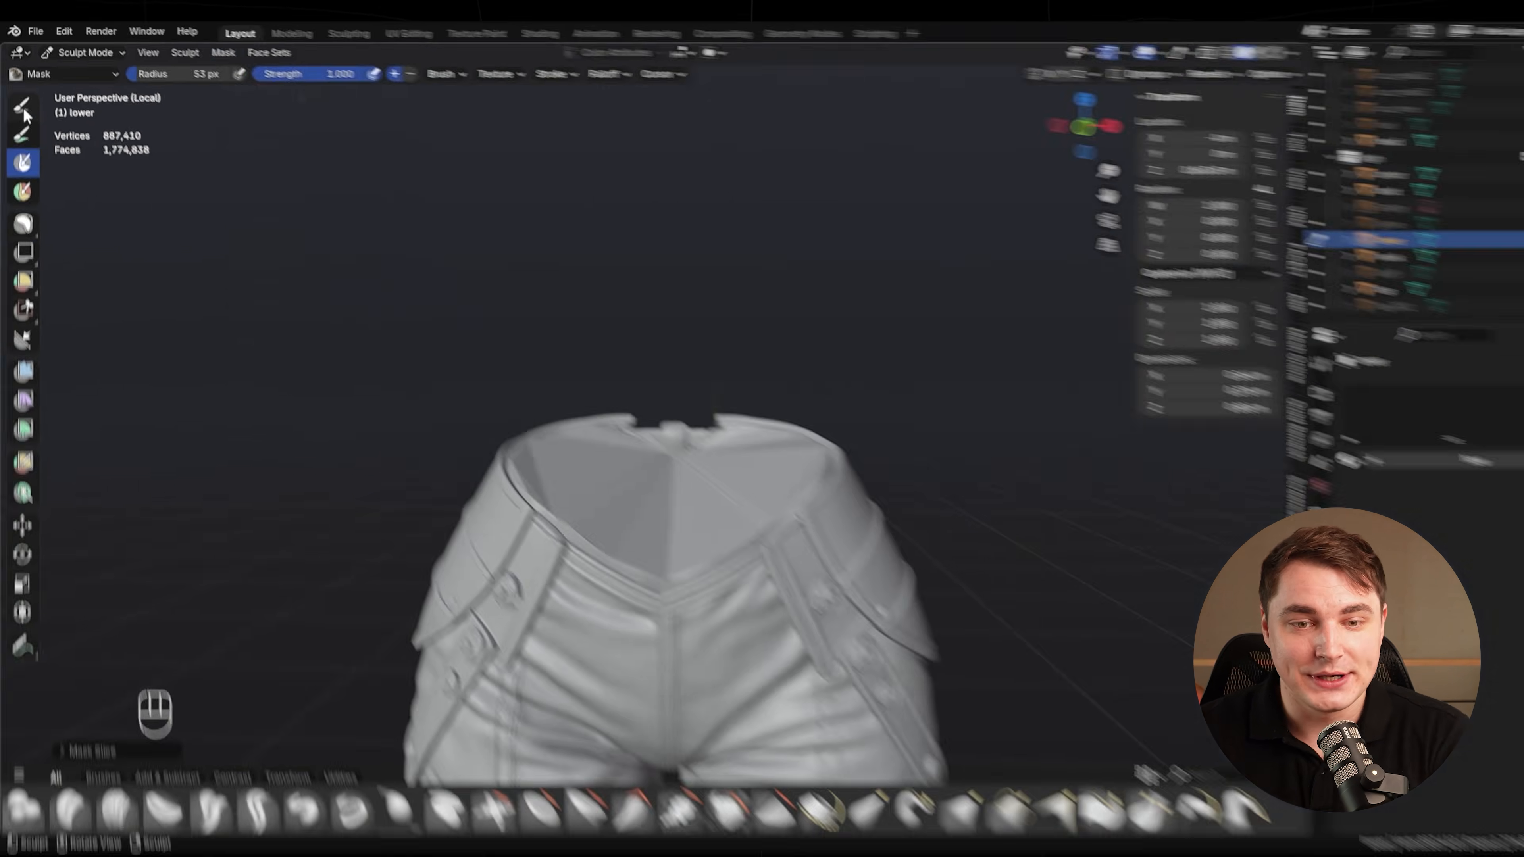
# - Smooth the filled cap along the front waistband and the character's right hip using a 71 px brush
pyautogui.scroll(5, 565, 521)
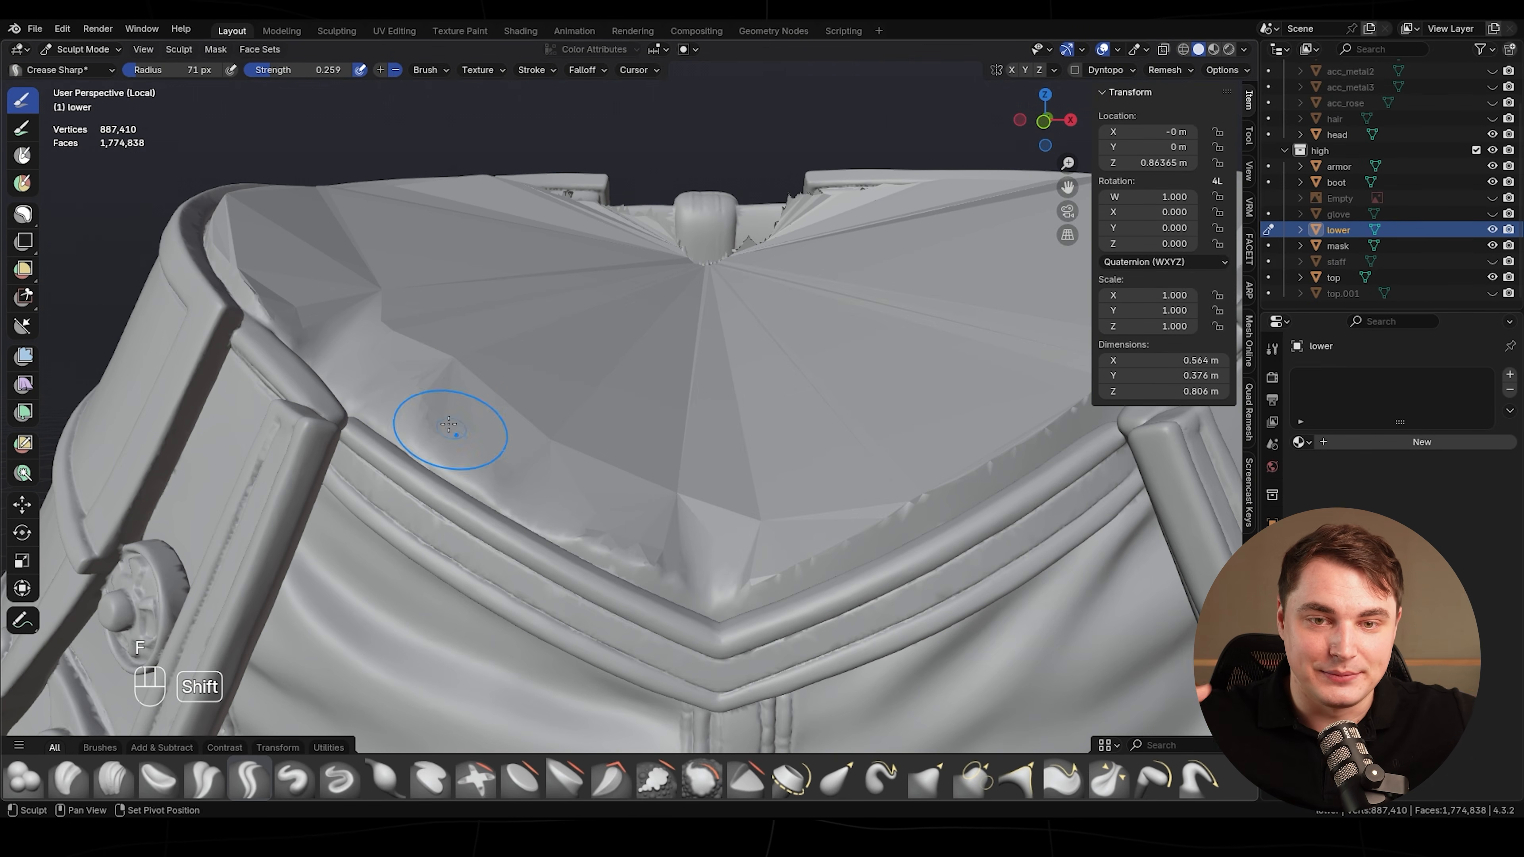
pyautogui.keyDown('shift'); pyautogui.moveTo(368, 311); pyautogui.dragTo(454, 371, button='middle'); pyautogui.keyUp('shift')
pyautogui.moveTo(370, 333); pyautogui.dragTo(417, 496, button='middle')
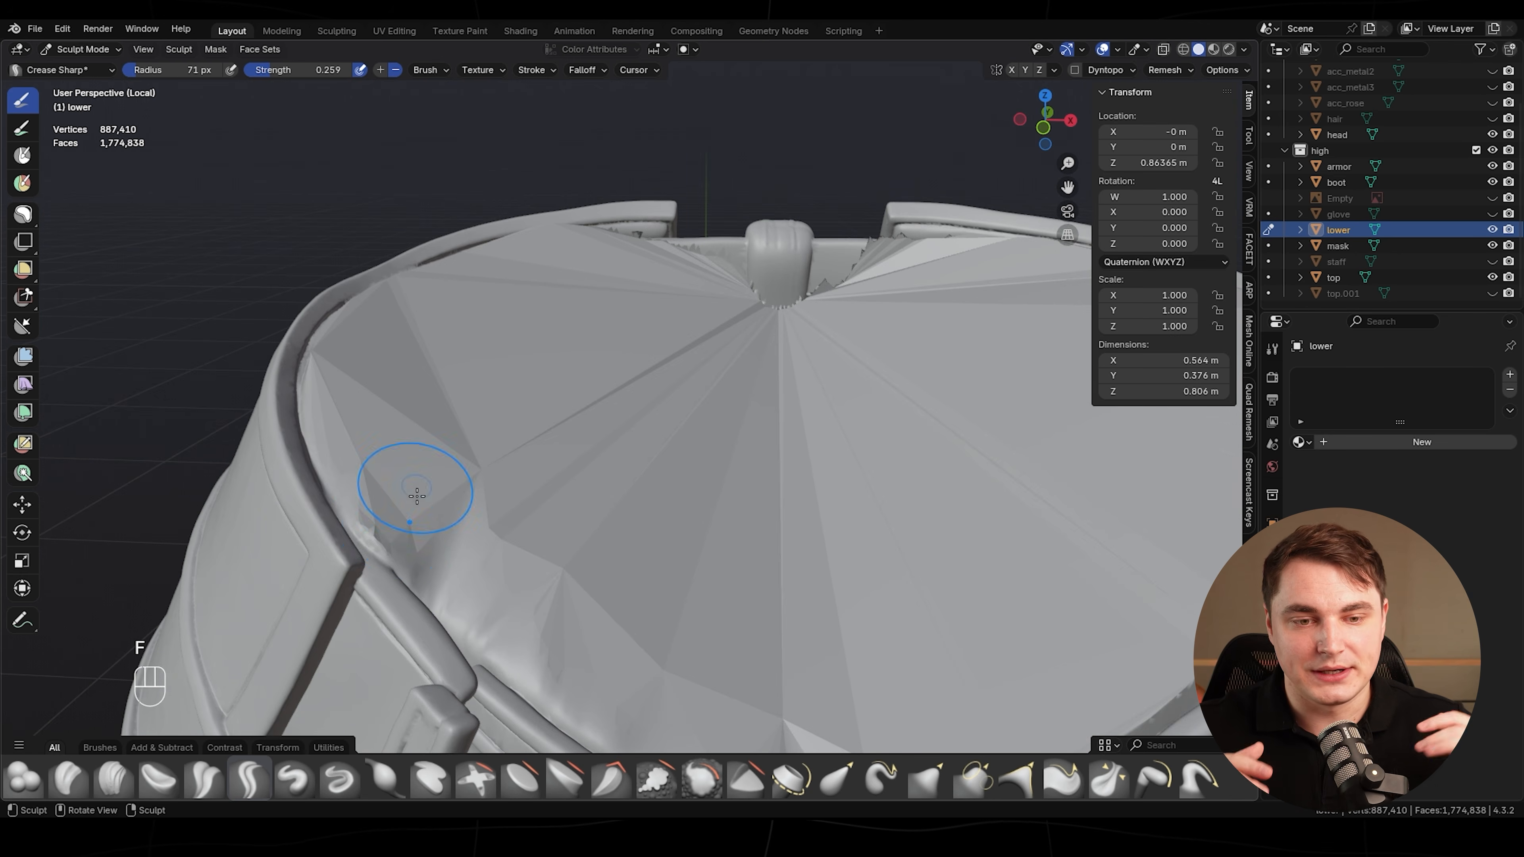
pyautogui.keyDown('shift'); pyautogui.moveTo(402, 529); pyautogui.dragTo(414, 558); pyautogui.keyUp('shift')
pyautogui.keyDown('shift'); pyautogui.moveTo(666, 648); pyautogui.dragTo(588, 540, button='middle'); pyautogui.keyUp('shift')
pyautogui.keyDown('shift'); pyautogui.moveTo(589, 540); pyautogui.dragTo(642, 603); pyautogui.keyUp('shift')
# - Smooth the jagged cap edge along the front waistband toward the character's left hip
pyautogui.moveTo(591, 498)
pyautogui.mouseDown(button='middle')
pyautogui.moveTo(643, 480)
pyautogui.moveTo(670, 420)
pyautogui.mouseUp(button='middle')
pyautogui.scroll(3, 670, 382)
pyautogui.keyDown('shift'); pyautogui.moveTo(670, 382); pyautogui.dragTo(648, 408); pyautogui.keyUp('shift')
pyautogui.keyDown('shift'); pyautogui.moveTo(579, 480); pyautogui.dragTo(682, 294, button='middle'); pyautogui.keyUp('shift')
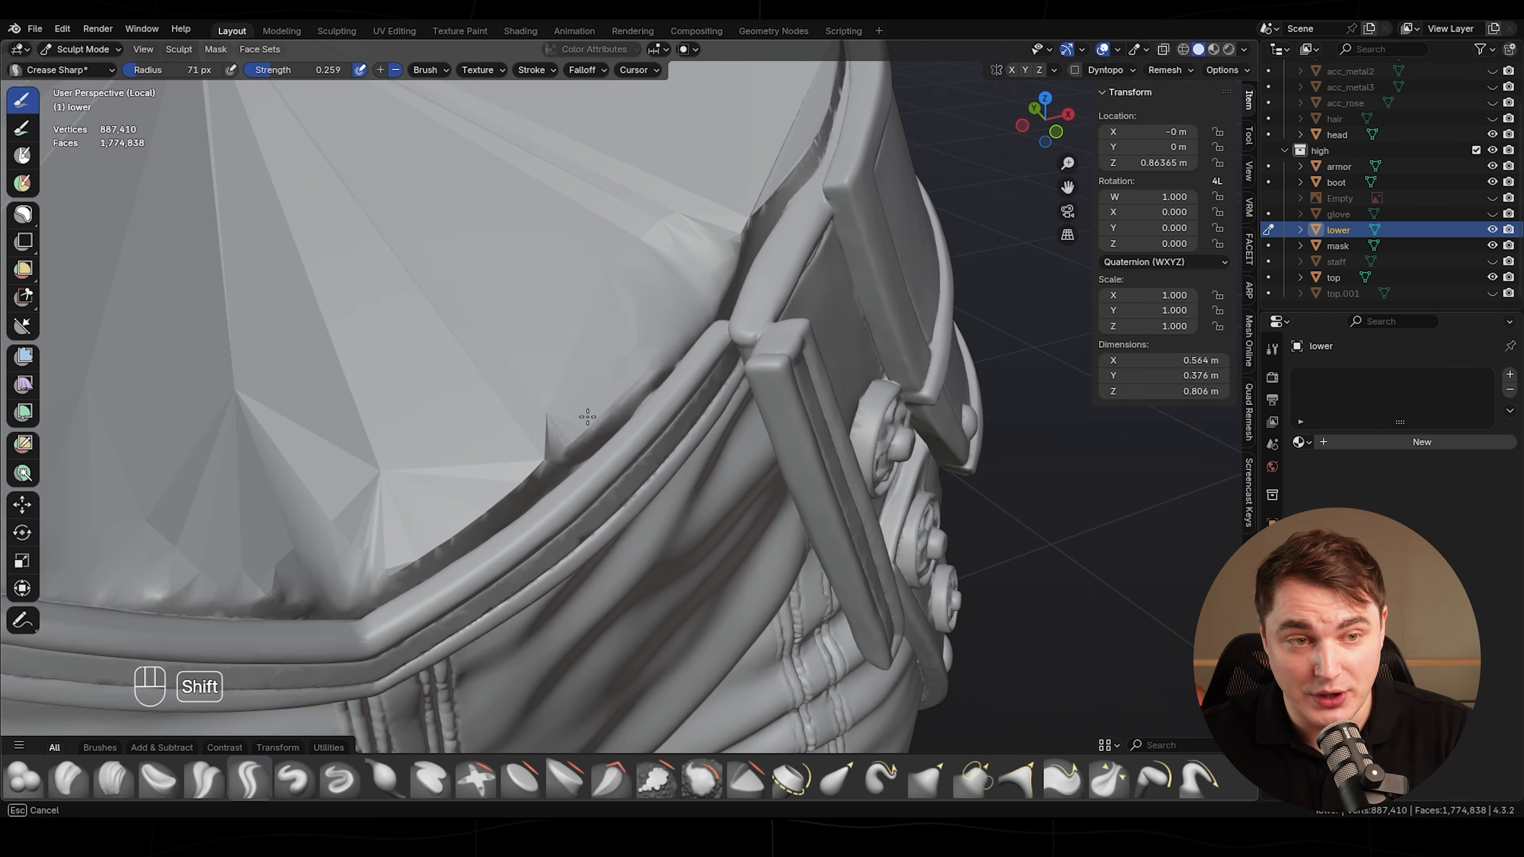
pyautogui.keyDown('shift'); pyautogui.moveTo(377, 546); pyautogui.dragTo(714, 256, button='middle'); pyautogui.keyUp('shift')
pyautogui.keyDown('shift'); pyautogui.moveTo(546, 446); pyautogui.dragTo(619, 497, button='middle'); pyautogui.keyUp('shift')
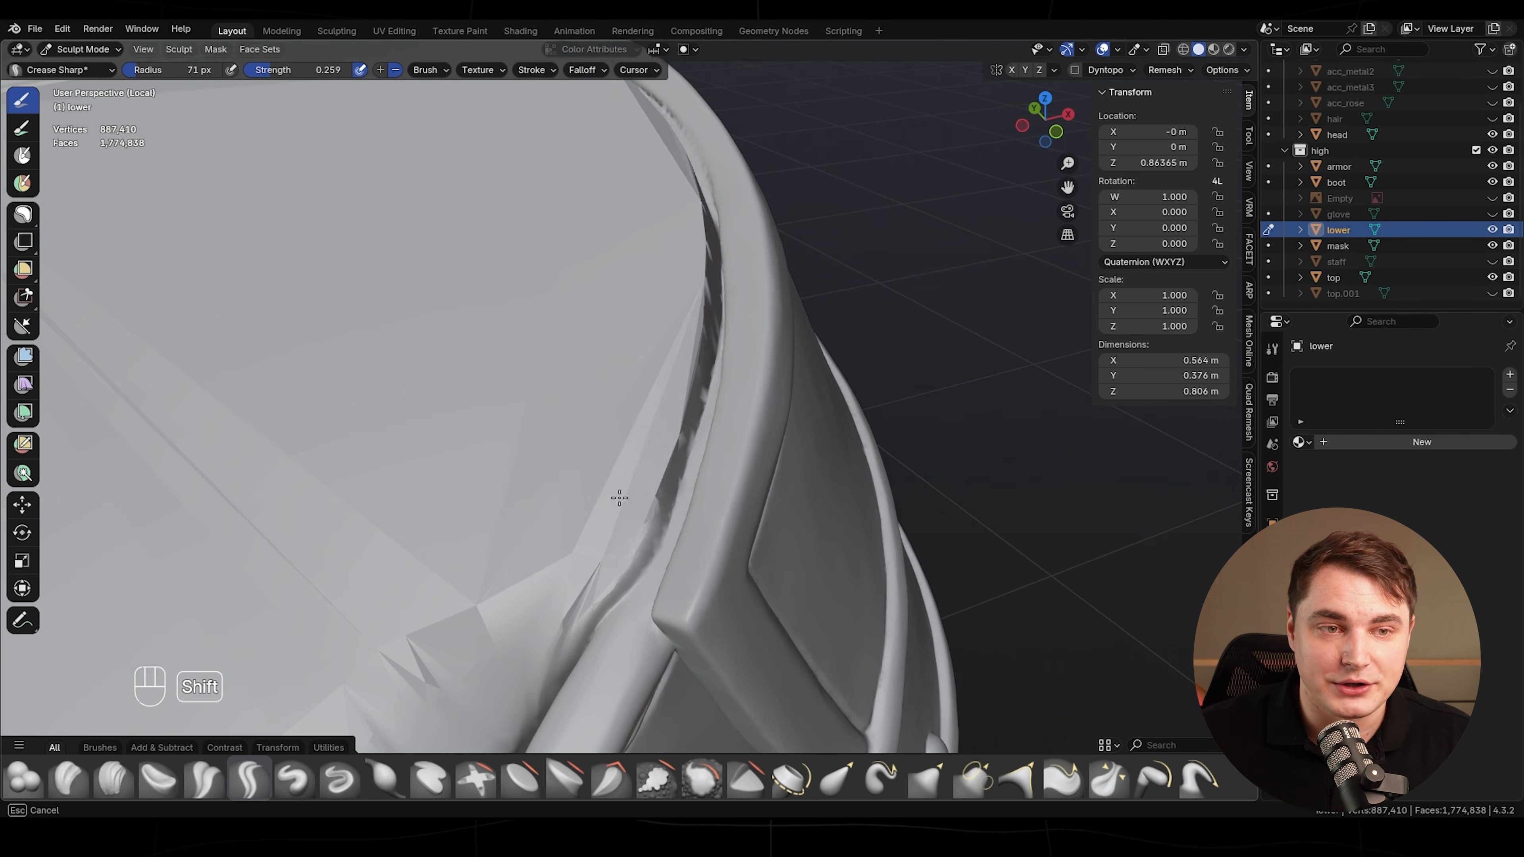
# - Smooth the cap edge along the inner rim of the side hip armor toward the back
pyautogui.moveTo(685, 214); pyautogui.dragTo(733, 364, button='middle')
pyautogui.keyDown('shift'); pyautogui.moveTo(585, 501); pyautogui.dragTo(696, 466, button='middle'); pyautogui.keyUp('shift')
pyautogui.moveTo(712, 279); pyautogui.dragTo(657, 508, button='middle')
pyautogui.moveTo(754, 513); pyautogui.dragTo(666, 518, button='middle')
pyautogui.moveTo(624, 540)
pyautogui.keyDown('shift'); pyautogui.mouseDown()
pyautogui.moveTo(498, 564)
pyautogui.moveTo(558, 561)
pyautogui.mouseUp(); pyautogui.keyUp('shift')
# - Smooth the filled cap's jagged edge around the belt loop at the back of the waist
pyautogui.moveTo(558, 528); pyautogui.dragTo(486, 555, button='middle')
pyautogui.scroll(3, 486, 553)
pyautogui.keyDown('shift'); pyautogui.moveTo(516, 553); pyautogui.dragTo(469, 549); pyautogui.keyUp('shift')
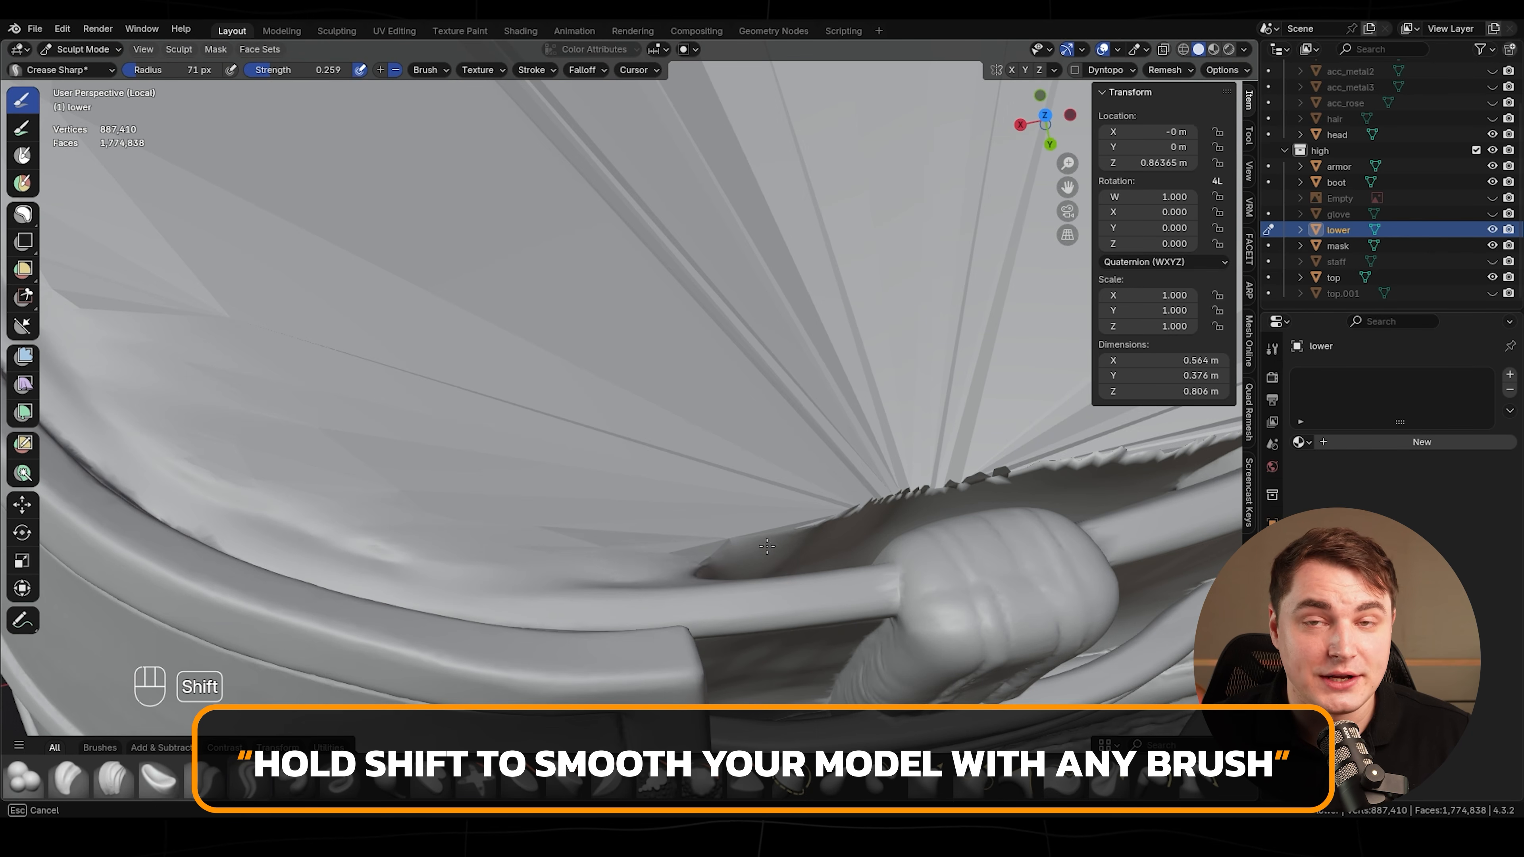
pyautogui.keyDown('shift'); pyautogui.moveTo(885, 505); pyautogui.dragTo(559, 543, button='middle'); pyautogui.keyUp('shift')
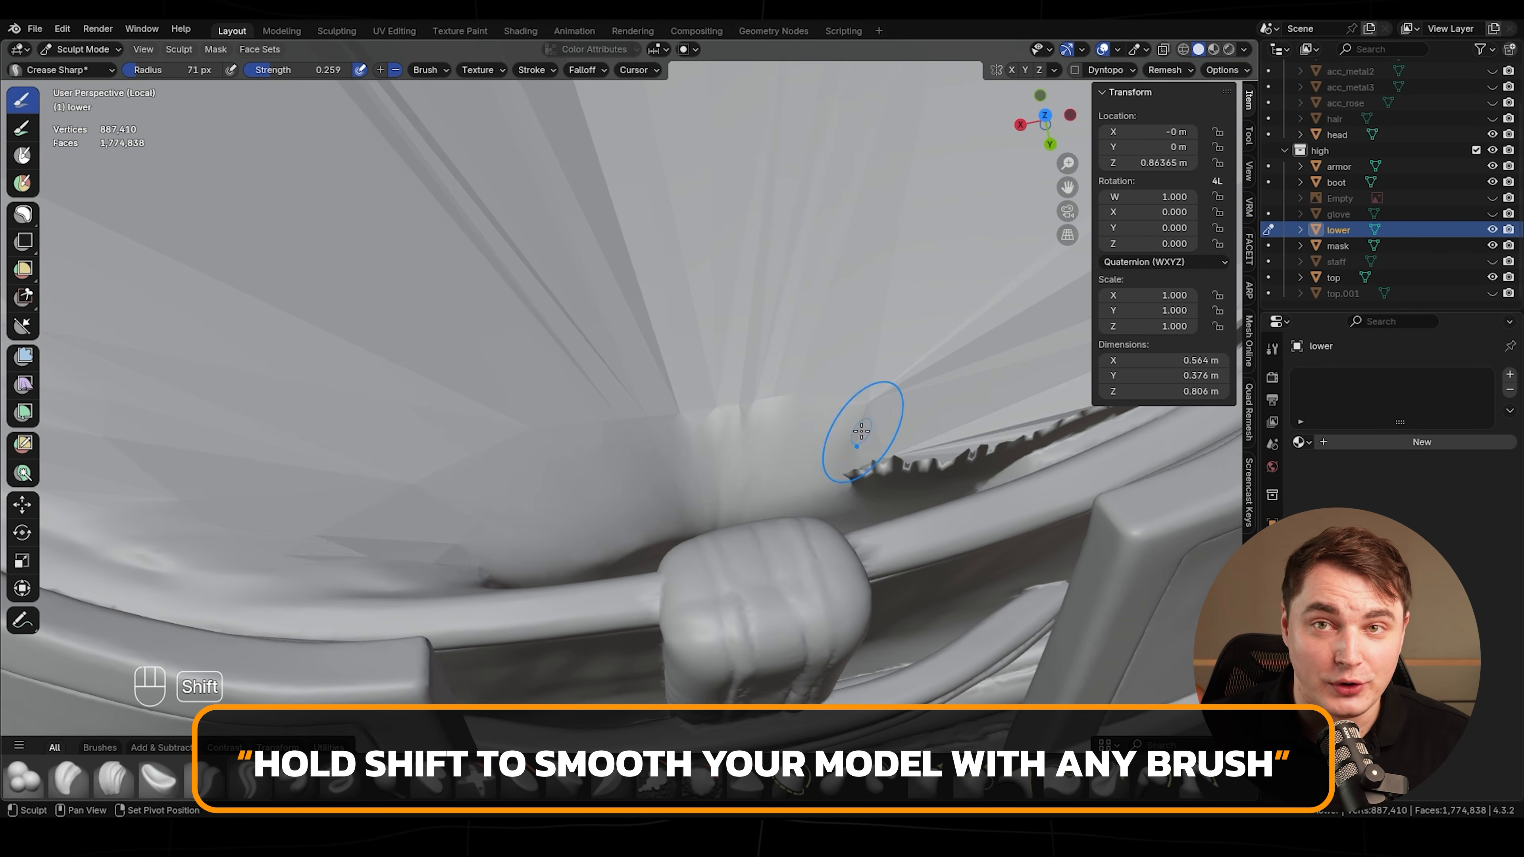
pyautogui.keyDown('shift'); pyautogui.moveTo(861, 431); pyautogui.dragTo(703, 520, button='middle'); pyautogui.keyUp('shift')
pyautogui.moveTo(908, 390)
pyautogui.keyDown('shift'); pyautogui.mouseDown(button='middle')
pyautogui.moveTo(504, 456)
pyautogui.moveTo(540, 315)
pyautogui.mouseUp(button='middle'); pyautogui.keyUp('shift')
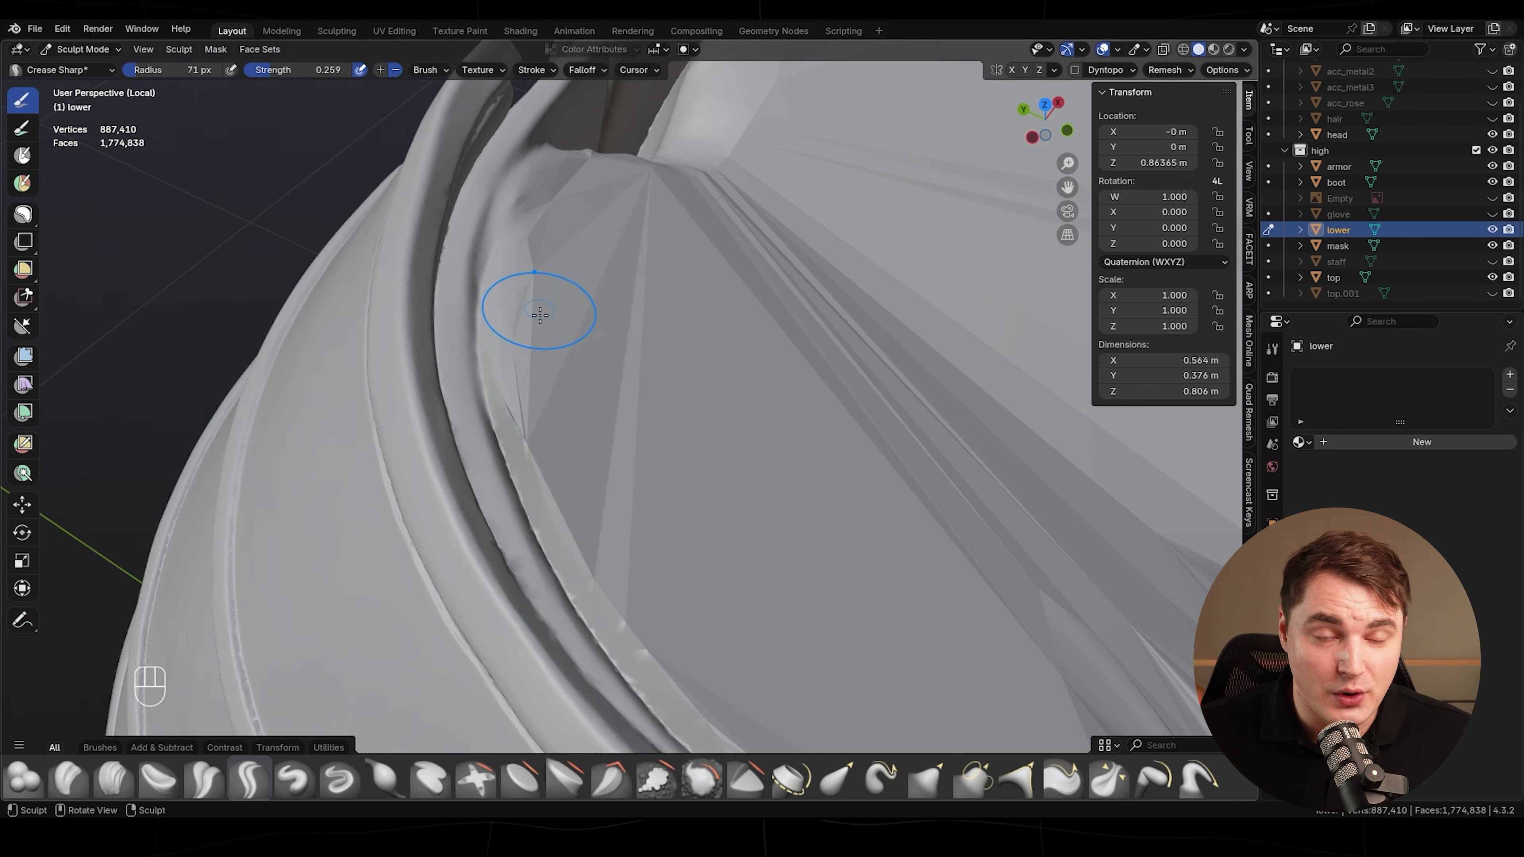
# - Smooth the jagged cap edge along the rear inner rim toward the character's right hip
pyautogui.keyDown('shift'); pyautogui.moveTo(611, 582); pyautogui.dragTo(725, 684); pyautogui.keyUp('shift')
pyautogui.keyDown('shift'); pyautogui.moveTo(726, 684); pyautogui.dragTo(547, 371, button='middle'); pyautogui.keyUp('shift')
pyautogui.keyDown('shift'); pyautogui.moveTo(468, 372); pyautogui.dragTo(792, 594); pyautogui.keyUp('shift')
pyautogui.scroll(-4, 804, 624)
pyautogui.moveTo(840, 649)
pyautogui.mouseDown(button='middle')
pyautogui.moveTo(817, 671)
pyautogui.moveTo(630, 540)
pyautogui.mouseUp(button='middle')
pyautogui.keyDown('shift'); pyautogui.moveTo(719, 558); pyautogui.dragTo(856, 627); pyautogui.keyUp('shift')
pyautogui.scroll(-4, 828, 618)
# - Smooth the cap surface on both sides of the rear belt loop to blend out the sharp folds
pyautogui.moveTo(720, 570); pyautogui.dragTo(456, 540, button='middle')
pyautogui.scroll(3, 877, 466)
pyautogui.keyDown('shift'); pyautogui.moveTo(918, 444); pyautogui.dragTo(691, 457, button='middle'); pyautogui.keyUp('shift')
pyautogui.moveTo(659, 432); pyautogui.dragTo(792, 483, button='middle')
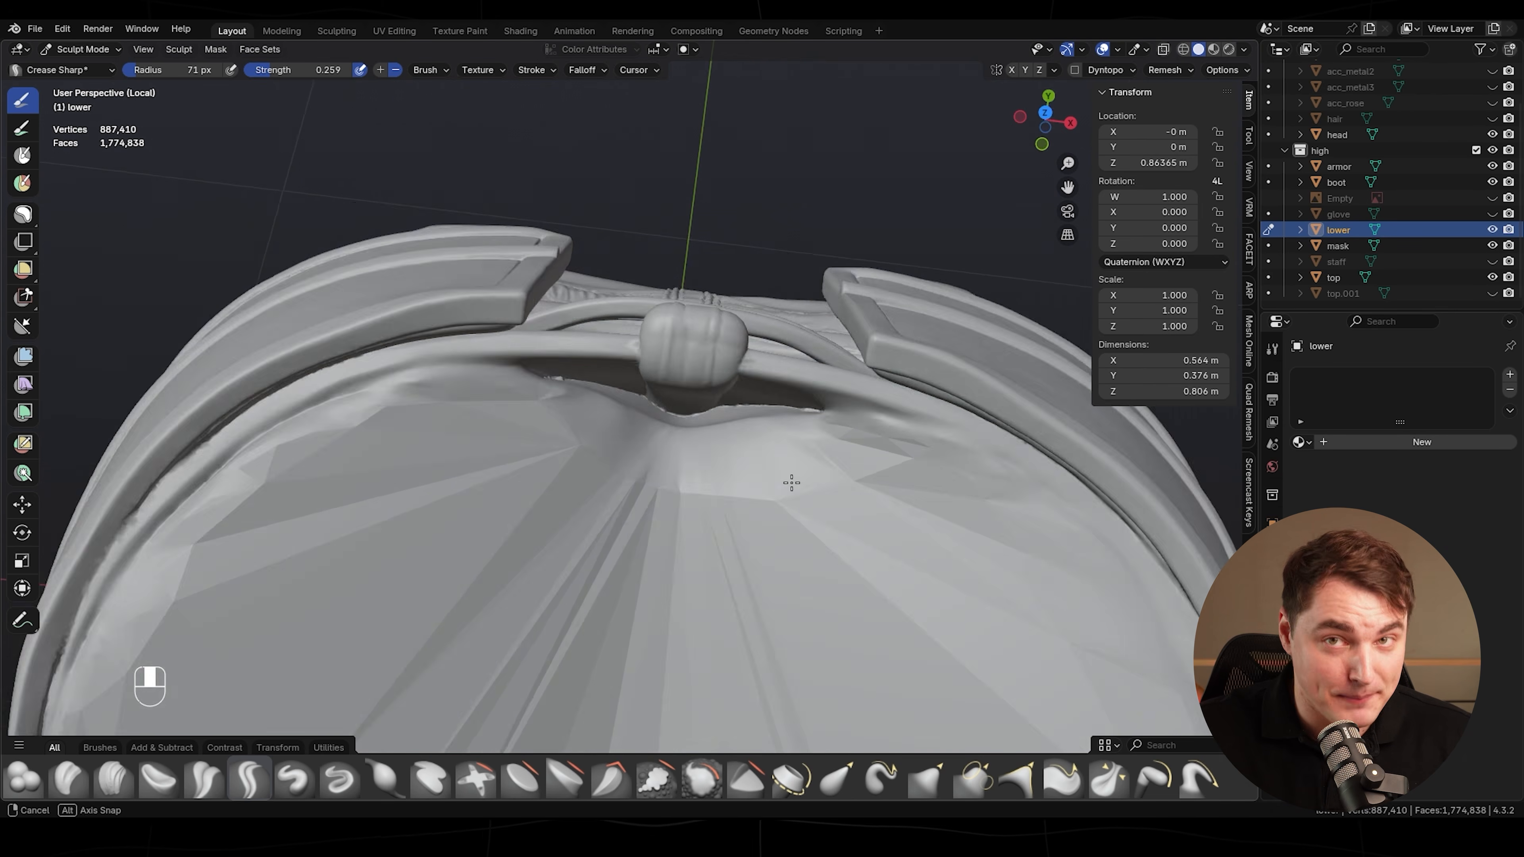
pyautogui.scroll(3, 792, 483)
pyautogui.keyDown('shift'); pyautogui.moveTo(840, 474); pyautogui.dragTo(542, 401); pyautogui.keyUp('shift')
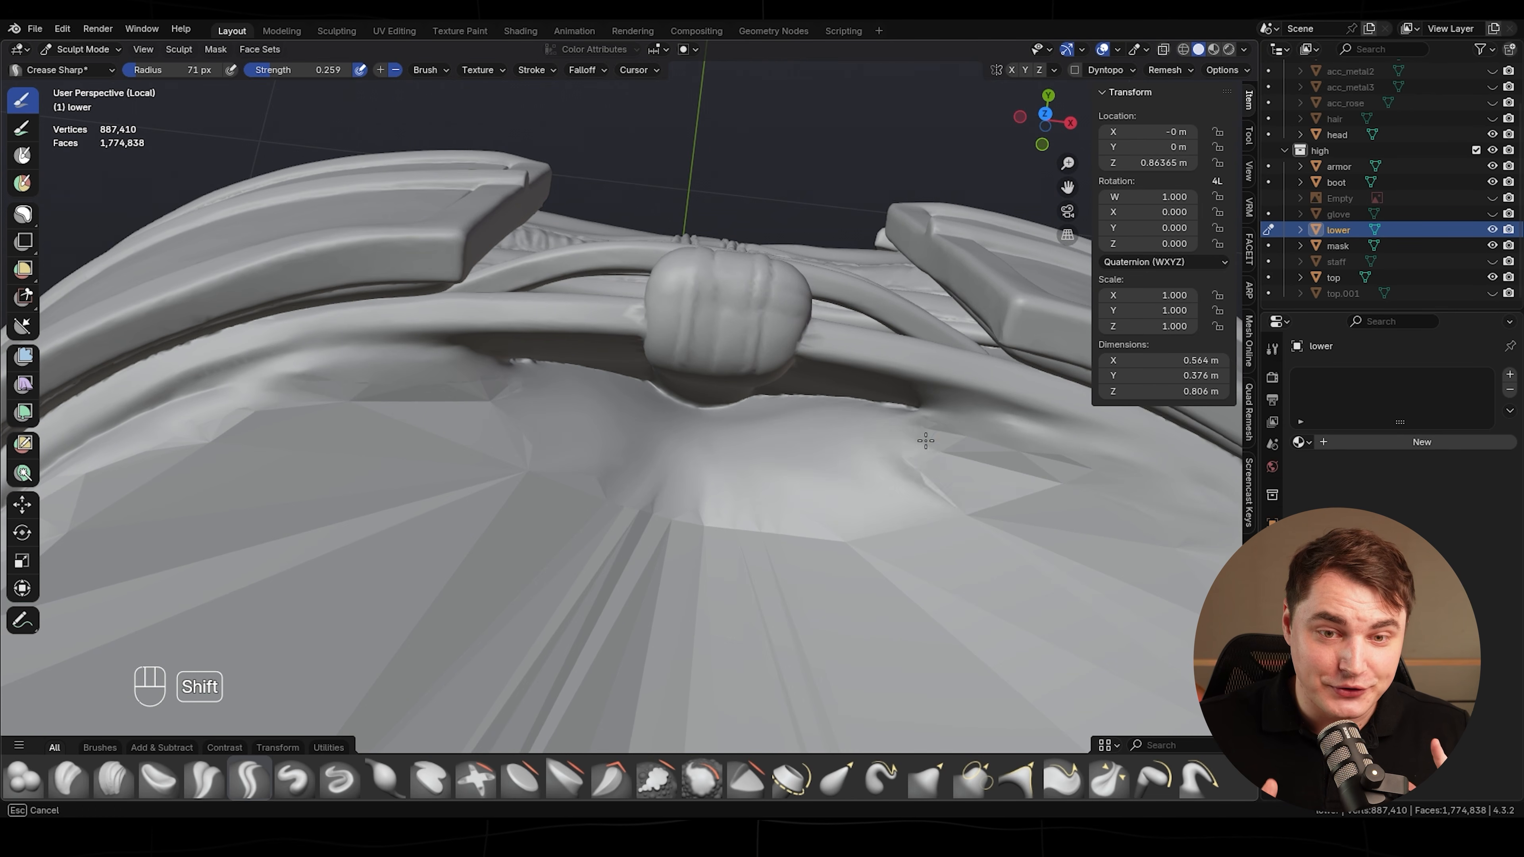
pyautogui.keyDown('shift'); pyautogui.moveTo(630, 460); pyautogui.dragTo(822, 576); pyautogui.keyUp('shift')
# - Smooth the remaining rough cap edge along the front waistband on the character's right side
pyautogui.scroll(-6, 786, 555)
pyautogui.moveTo(782, 555); pyautogui.dragTo(769, 340, button='middle')
pyautogui.scroll(5, 659, 408)
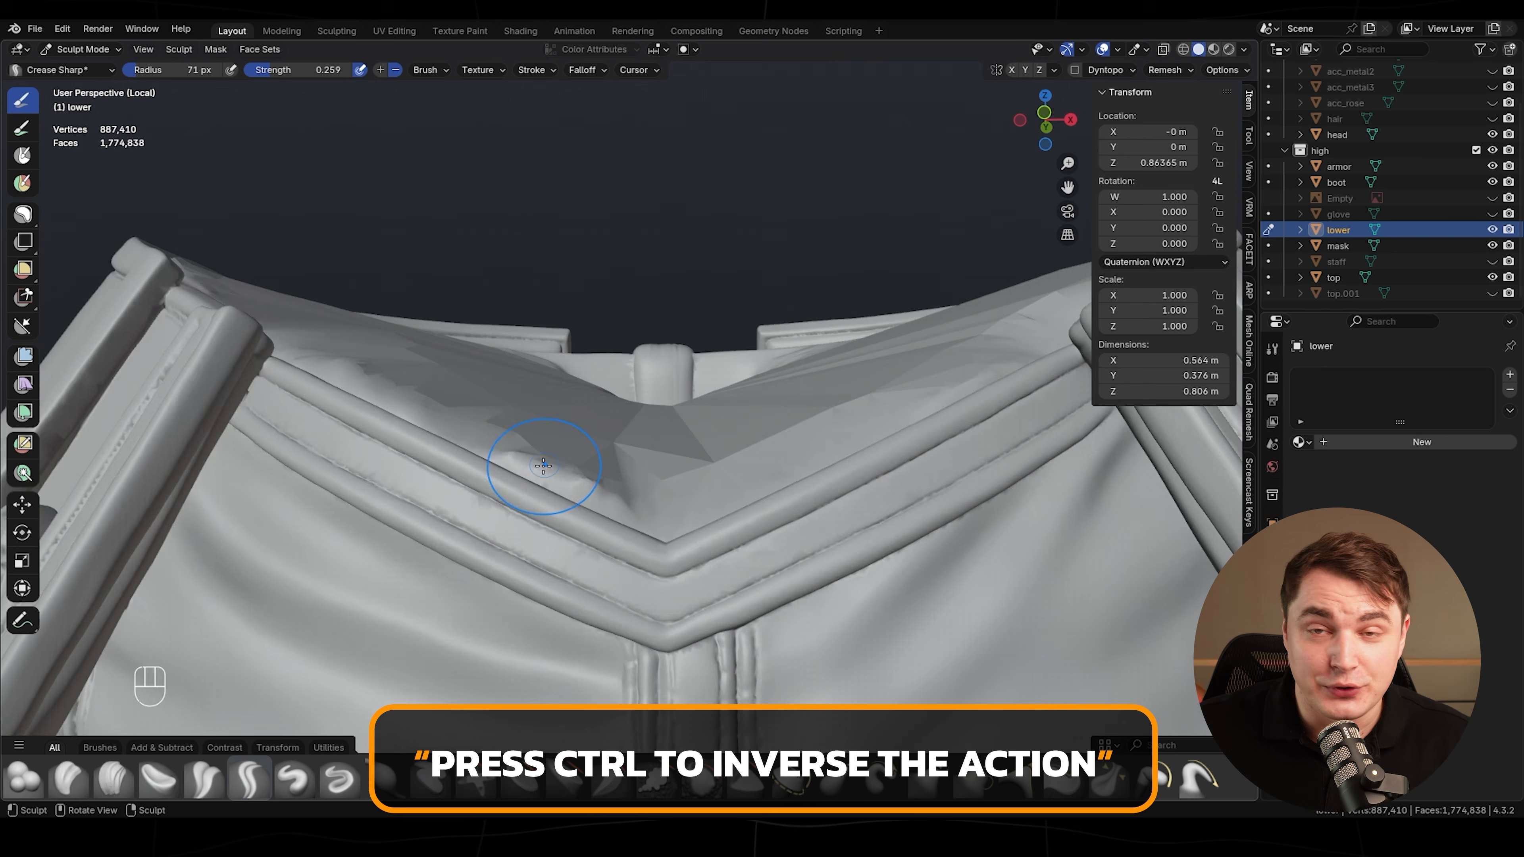
pyautogui.moveTo(537, 467); pyautogui.dragTo(432, 510, button='middle')
pyautogui.keyDown('shift'); pyautogui.moveTo(283, 489); pyautogui.dragTo(333, 502); pyautogui.keyUp('shift')
pyautogui.scroll(-3, 530, 623)
pyautogui.moveTo(516, 612)
pyautogui.mouseDown(button='middle')
pyautogui.moveTo(336, 523)
pyautogui.moveTo(380, 471)
pyautogui.mouseUp(button='middle')
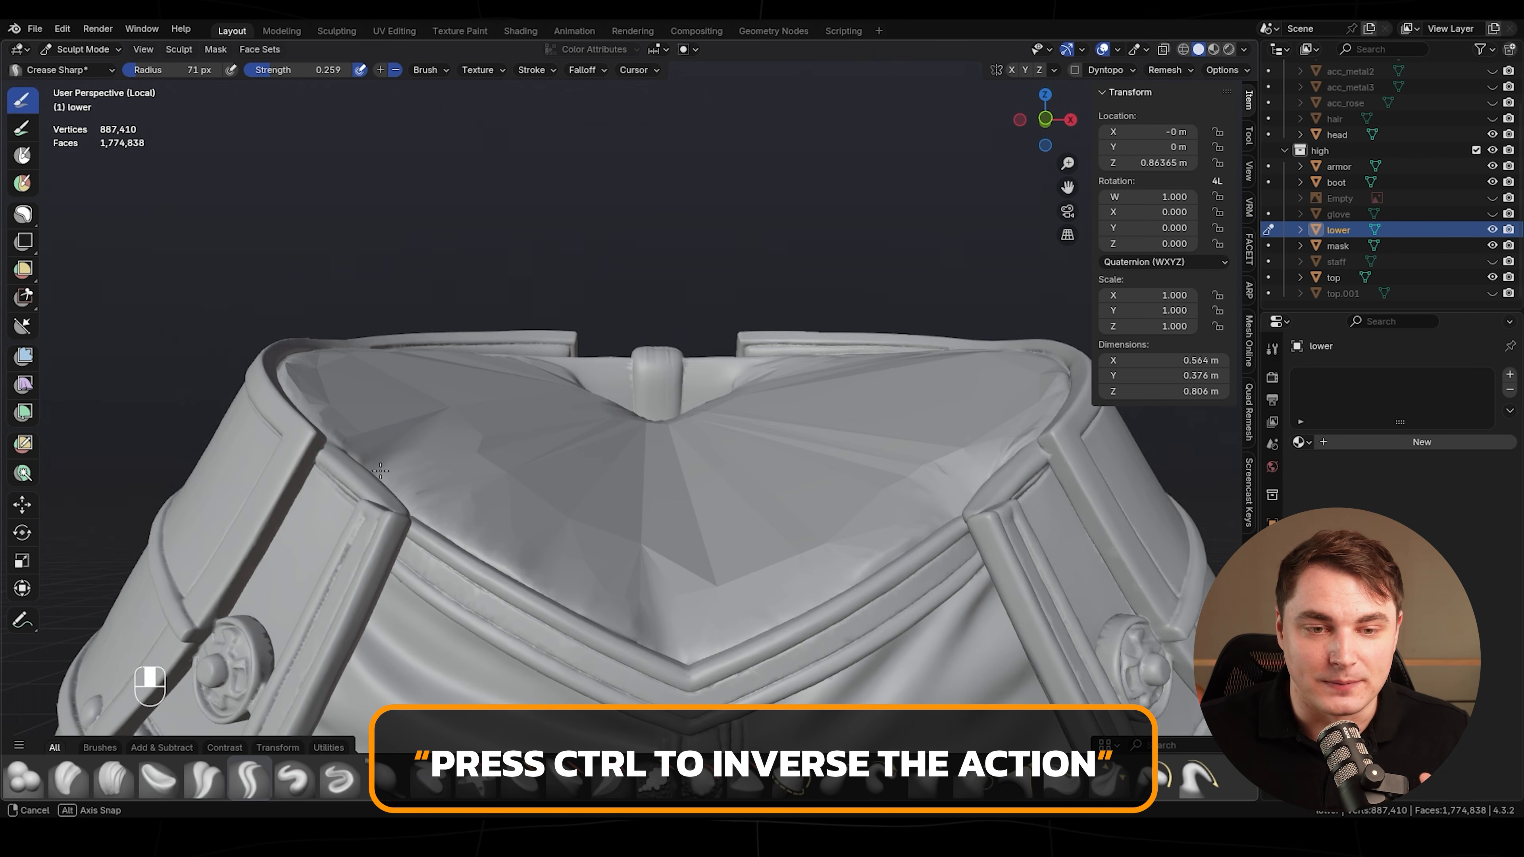
# - Leave local view to show the whole character and resume Sculpt Mode on the lower mesh
pyautogui.click(88, 67)
pyautogui.press('/')
pyautogui.moveTo(651, 441); pyautogui.dragTo(562, 437, button='middle')
pyautogui.press('`')
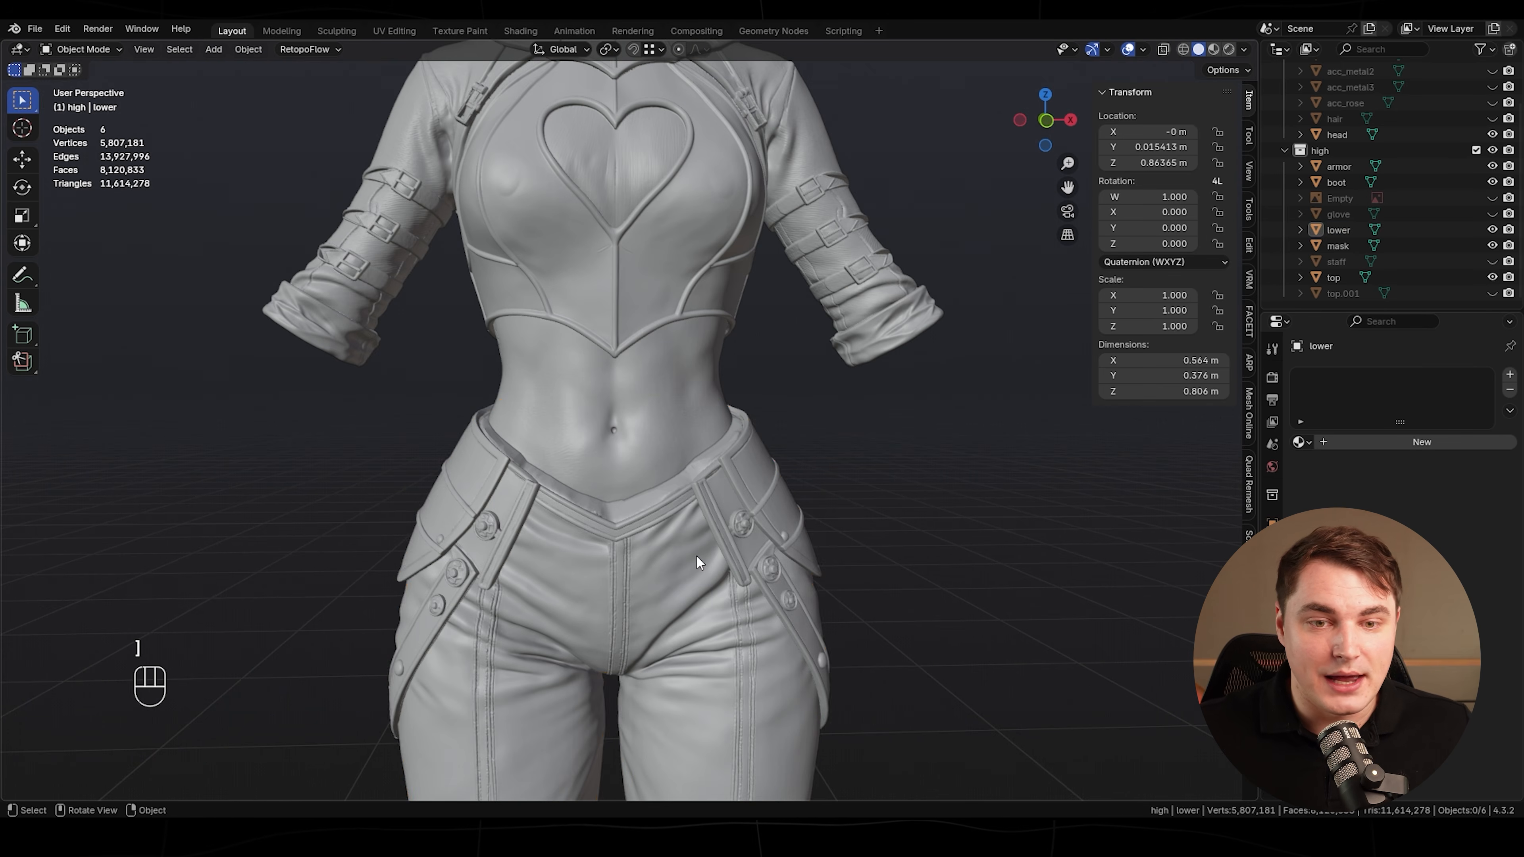
pyautogui.click(83, 49)
pyautogui.click(89, 101)
pyautogui.moveTo(632, 432); pyautogui.dragTo(571, 494, button='middle')
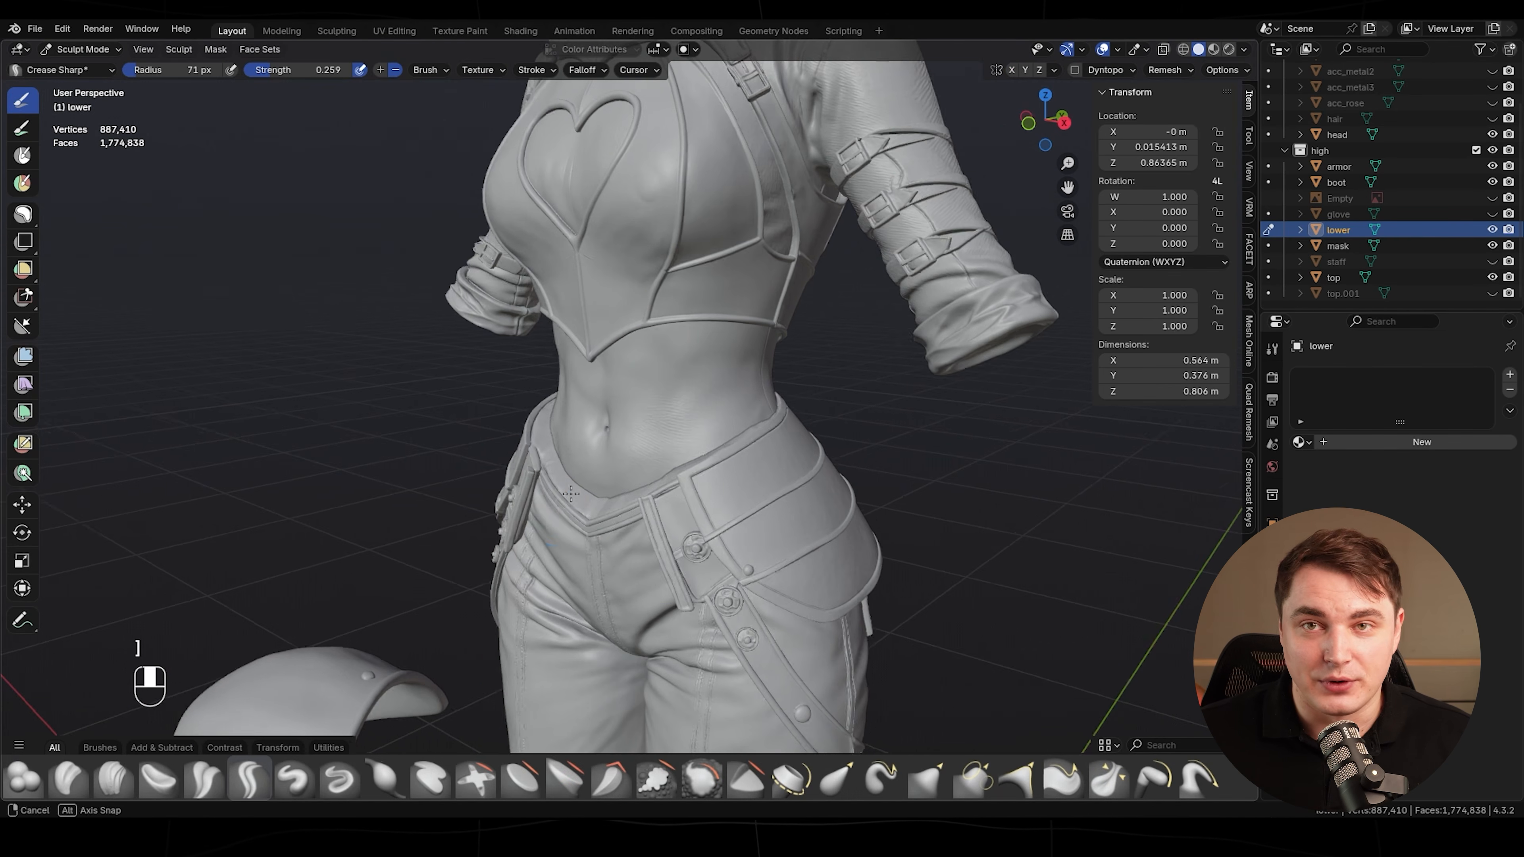
pyautogui.moveTo(660, 528); pyautogui.dragTo(83, 84, button='middle')
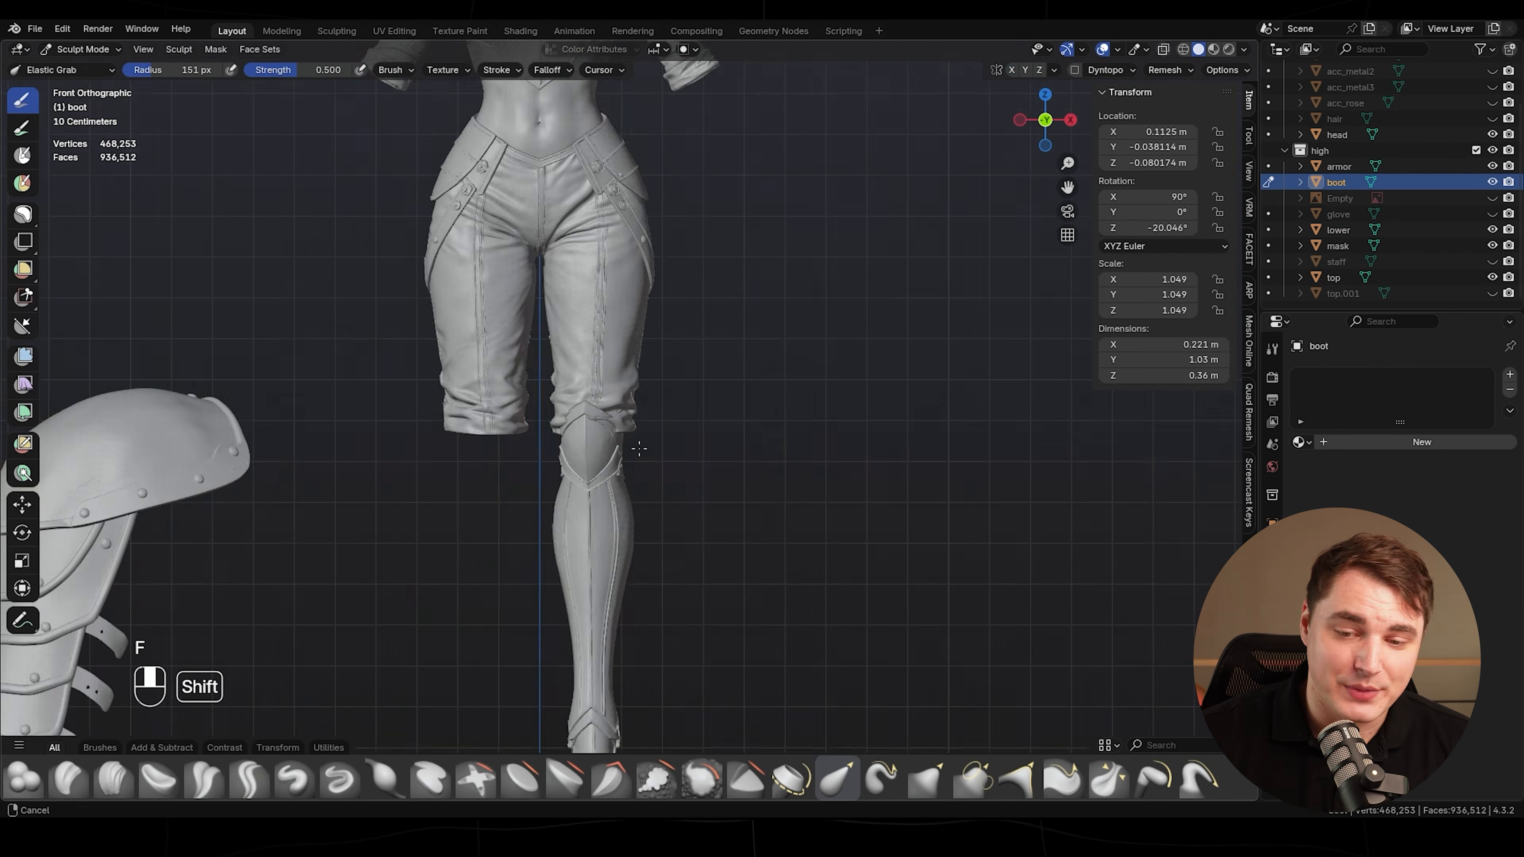
# - Fit the boot's knee guard and trouser hem together with the Elastic Grab and Grab brushes, and apply the boot's transforms
pyautogui.scroll(5, 677, 477)
pyautogui.press('f')
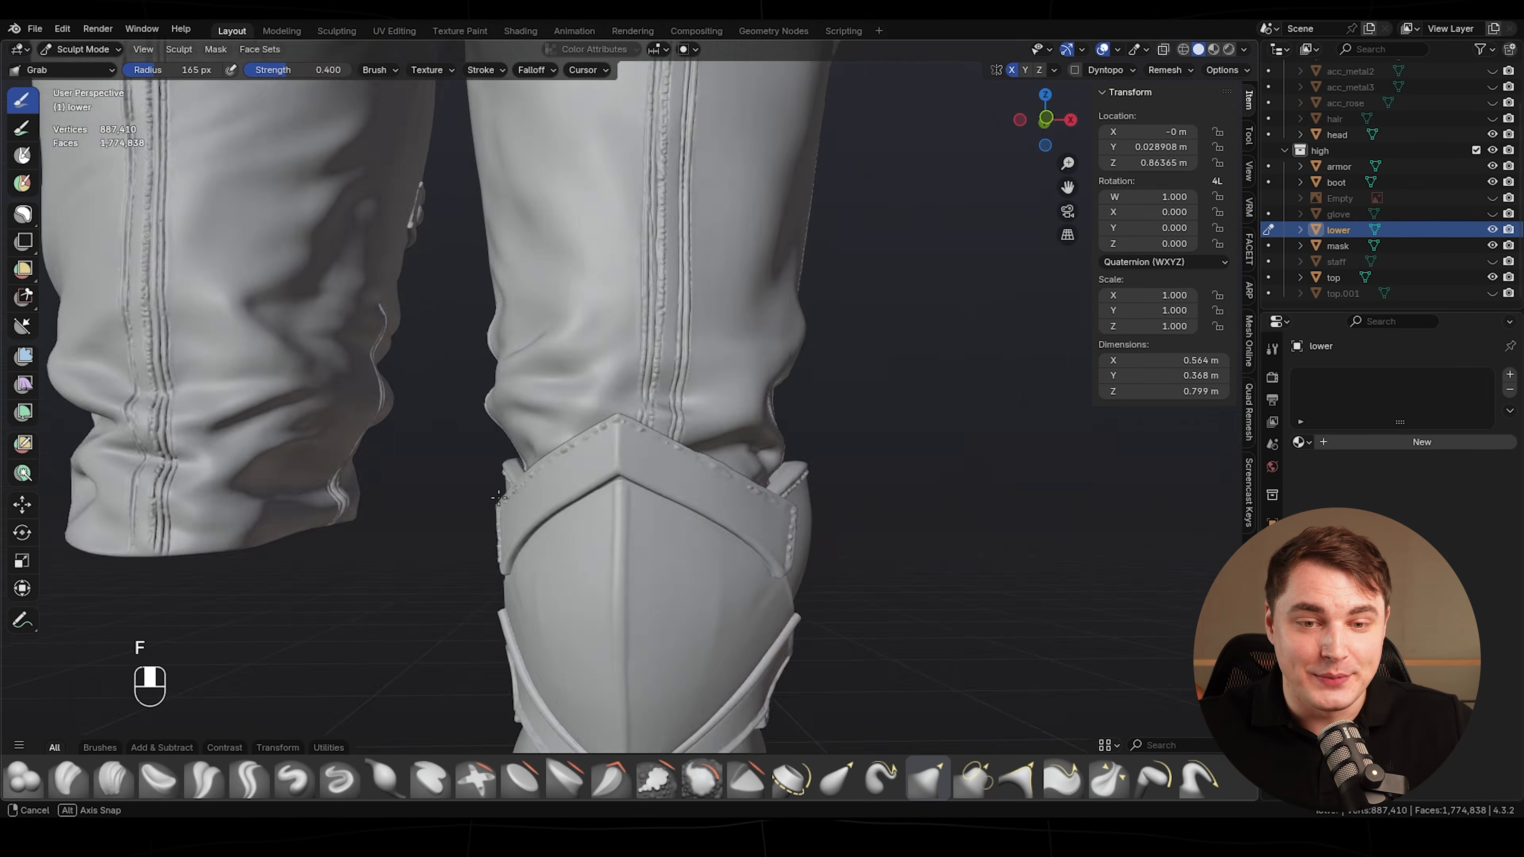
pyautogui.click(90, 51)
pyautogui.click(87, 102)
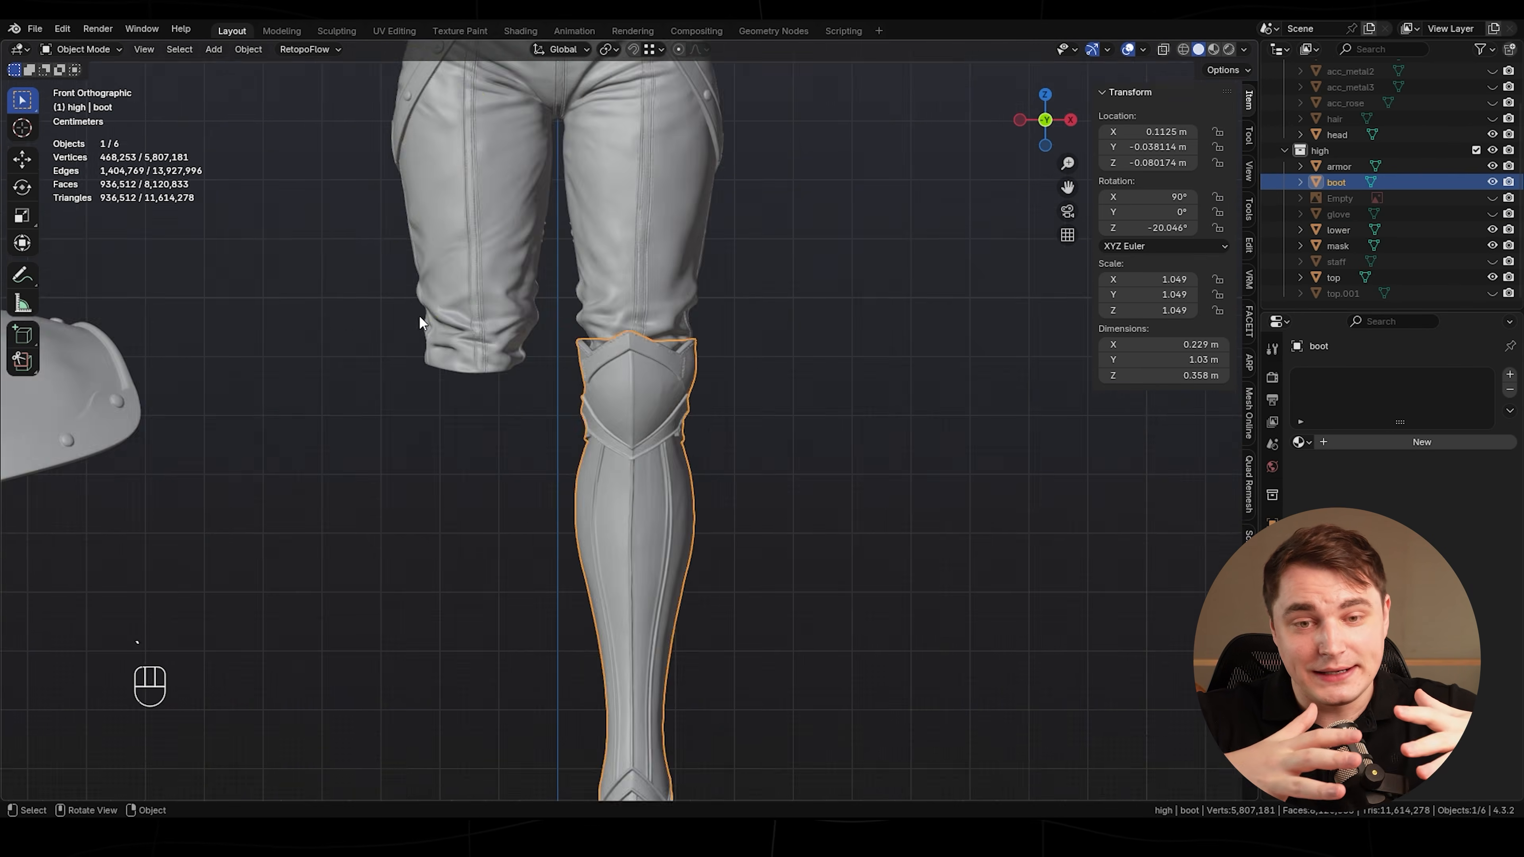
pyautogui.hotkey('ctrl', 'a')
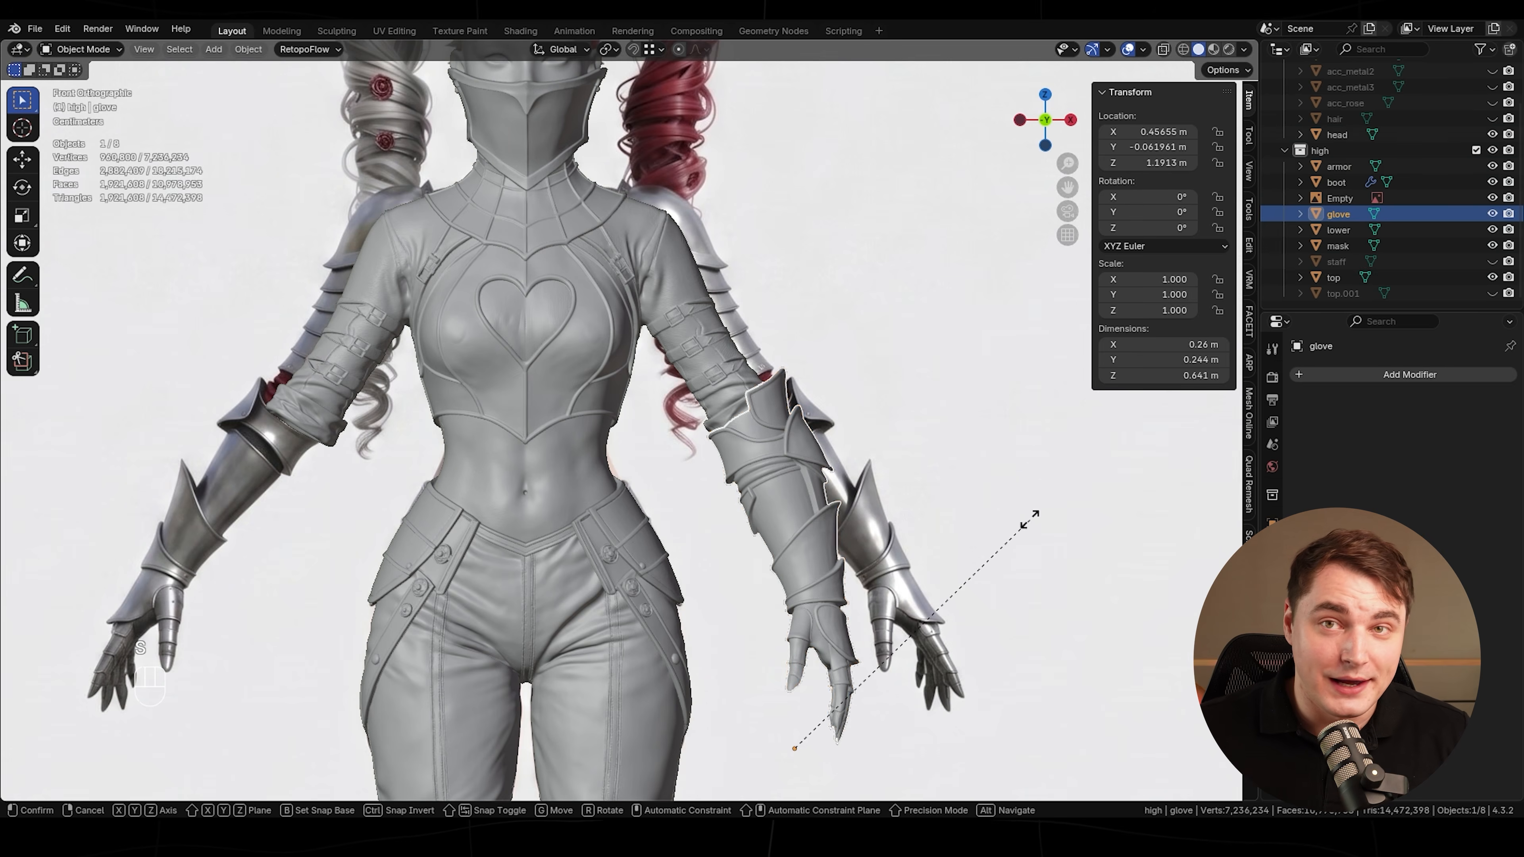
# - Reshape the lower mesh's waistband to fit the torso with the Elastic Grab brush, reducing its radius to 111 px
pyautogui.press('f')
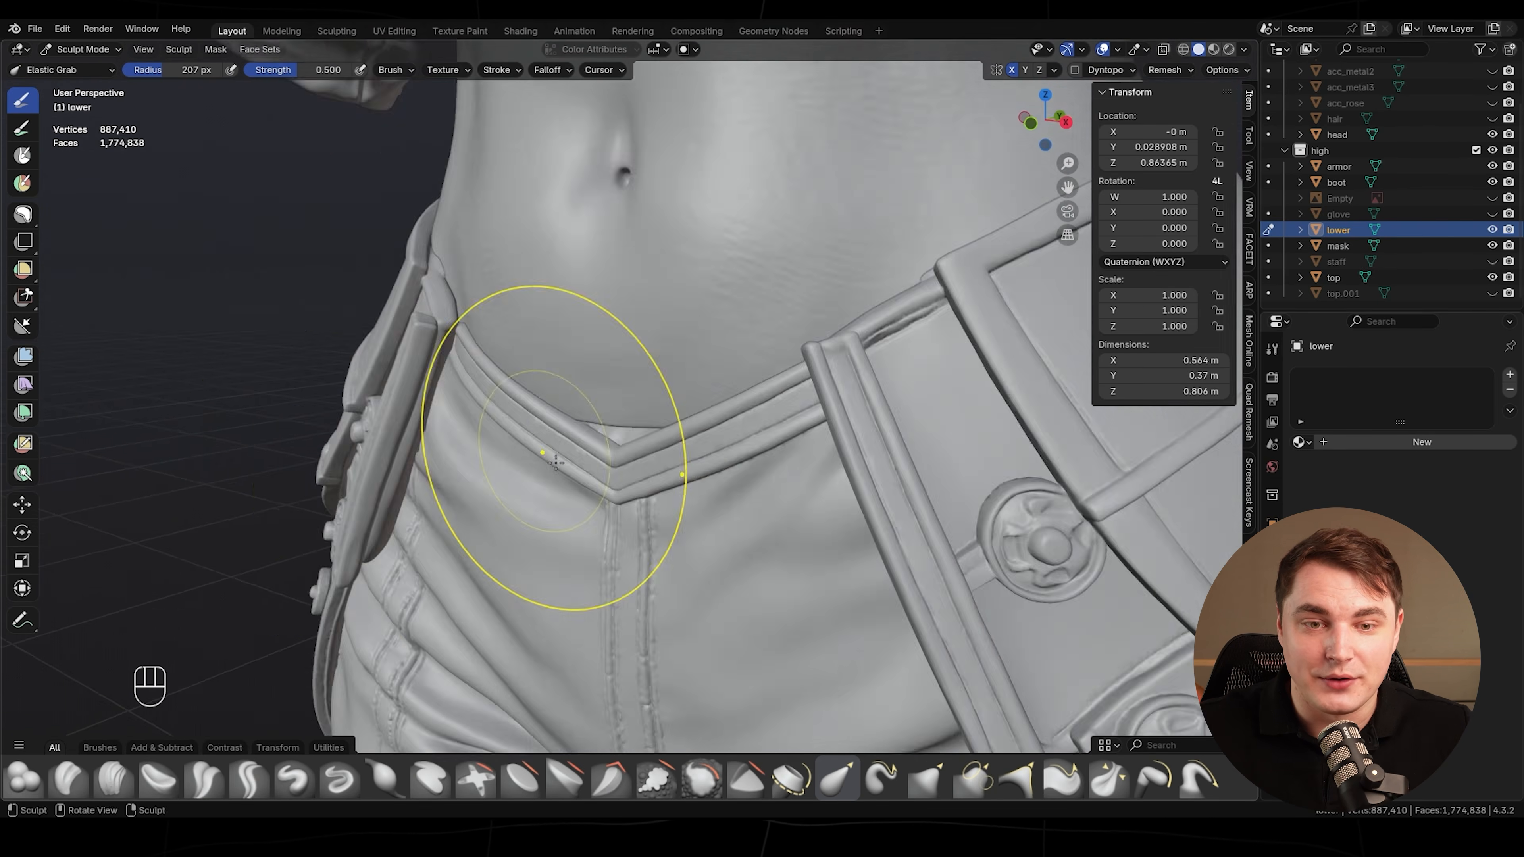
pyautogui.press('f')
pyautogui.press('f')
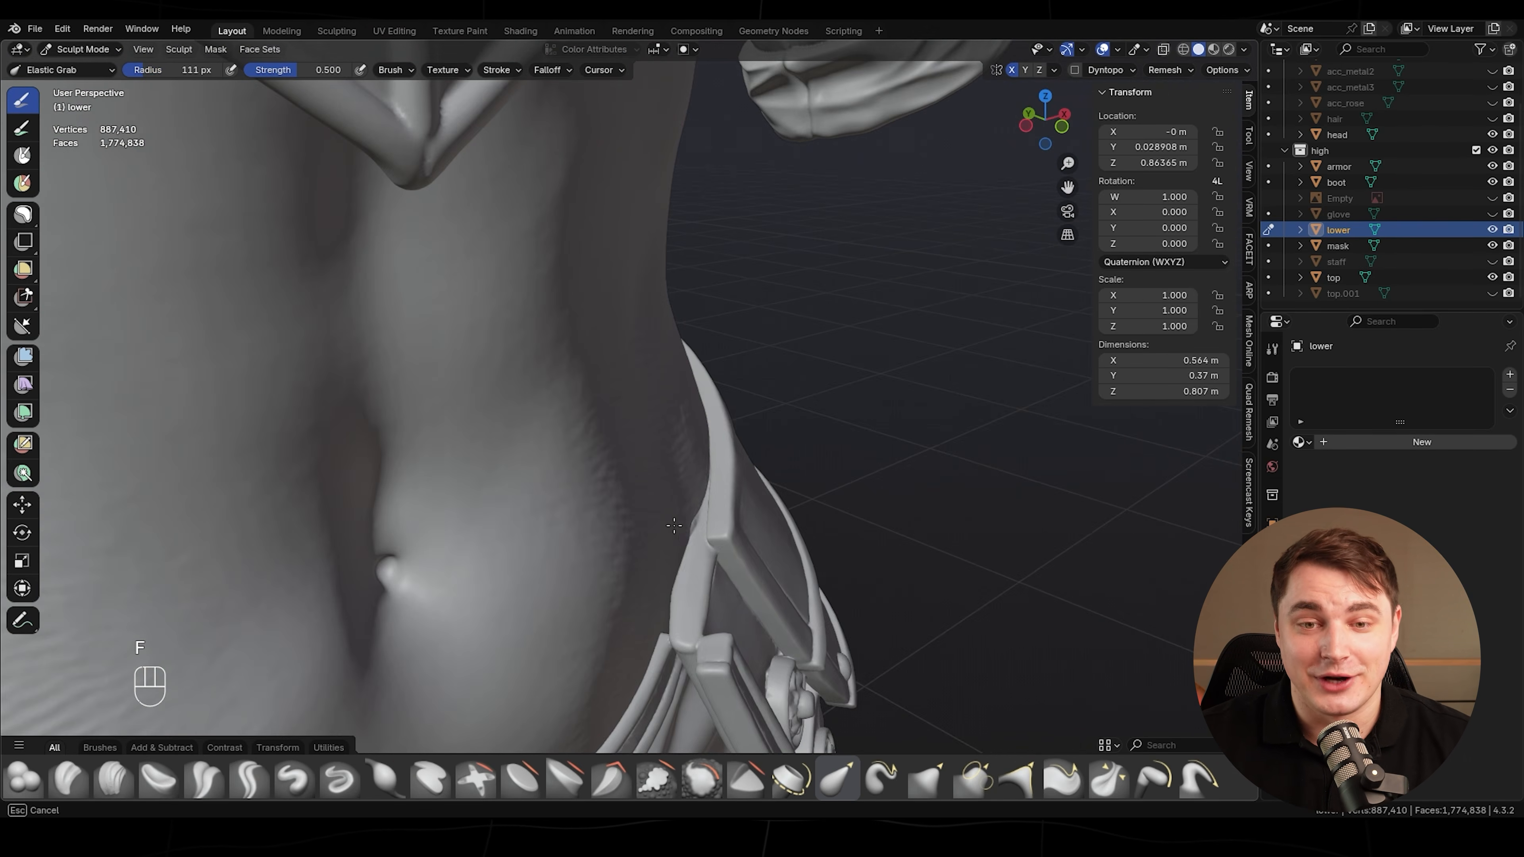
# - Move the glove onto the character's left forearm and hide the reference image
pyautogui.press('g')
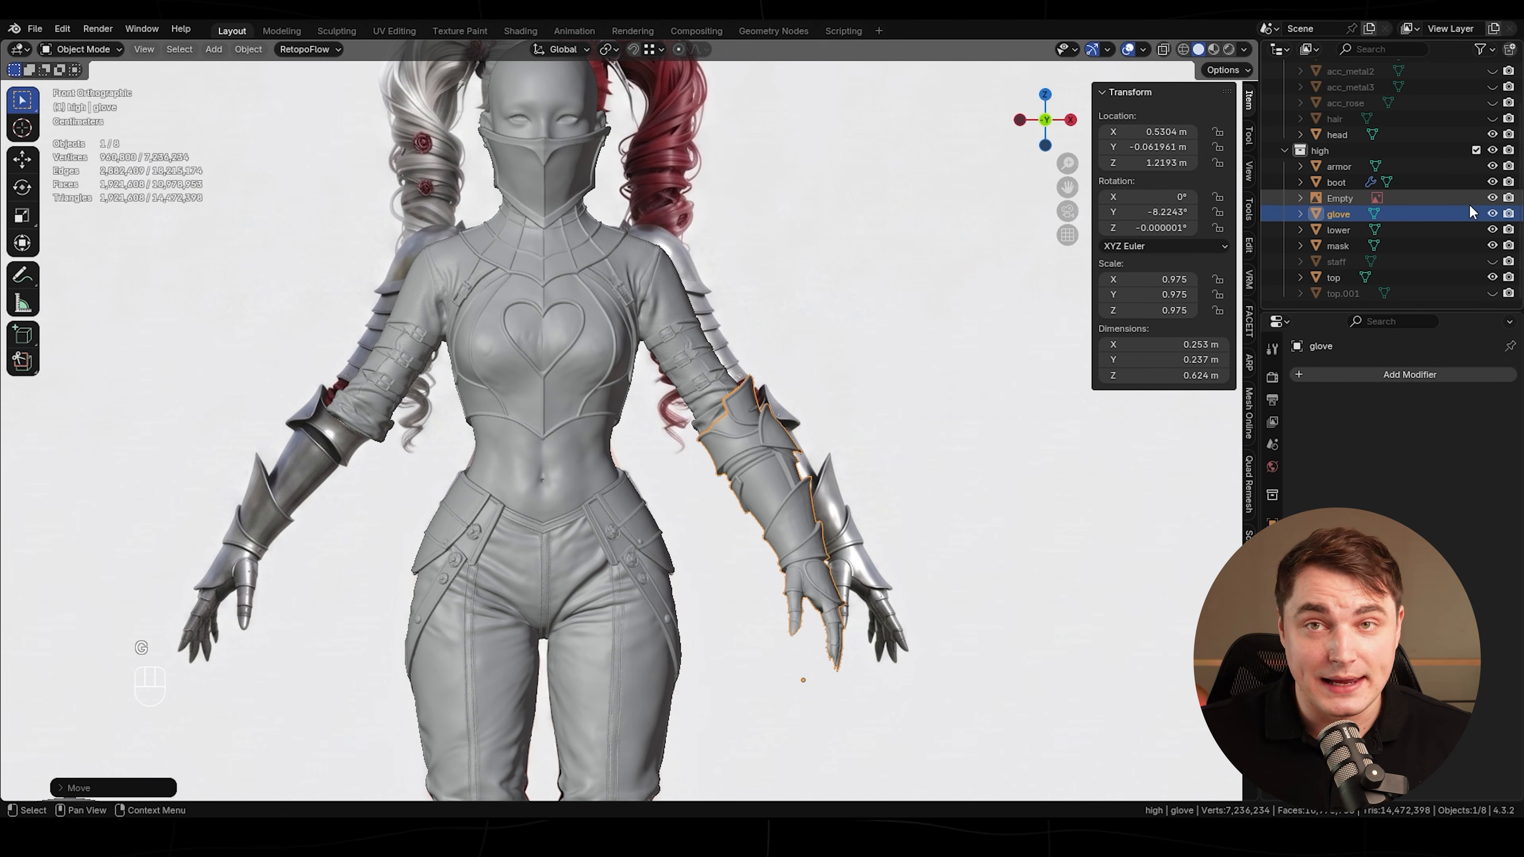
pyautogui.click(1493, 199)
pyautogui.scroll(2, 844, 438)
pyautogui.keyDown('shift'); pyautogui.moveTo(856, 437); pyautogui.dragTo(462, 463, button='middle'); pyautogui.keyUp('shift')
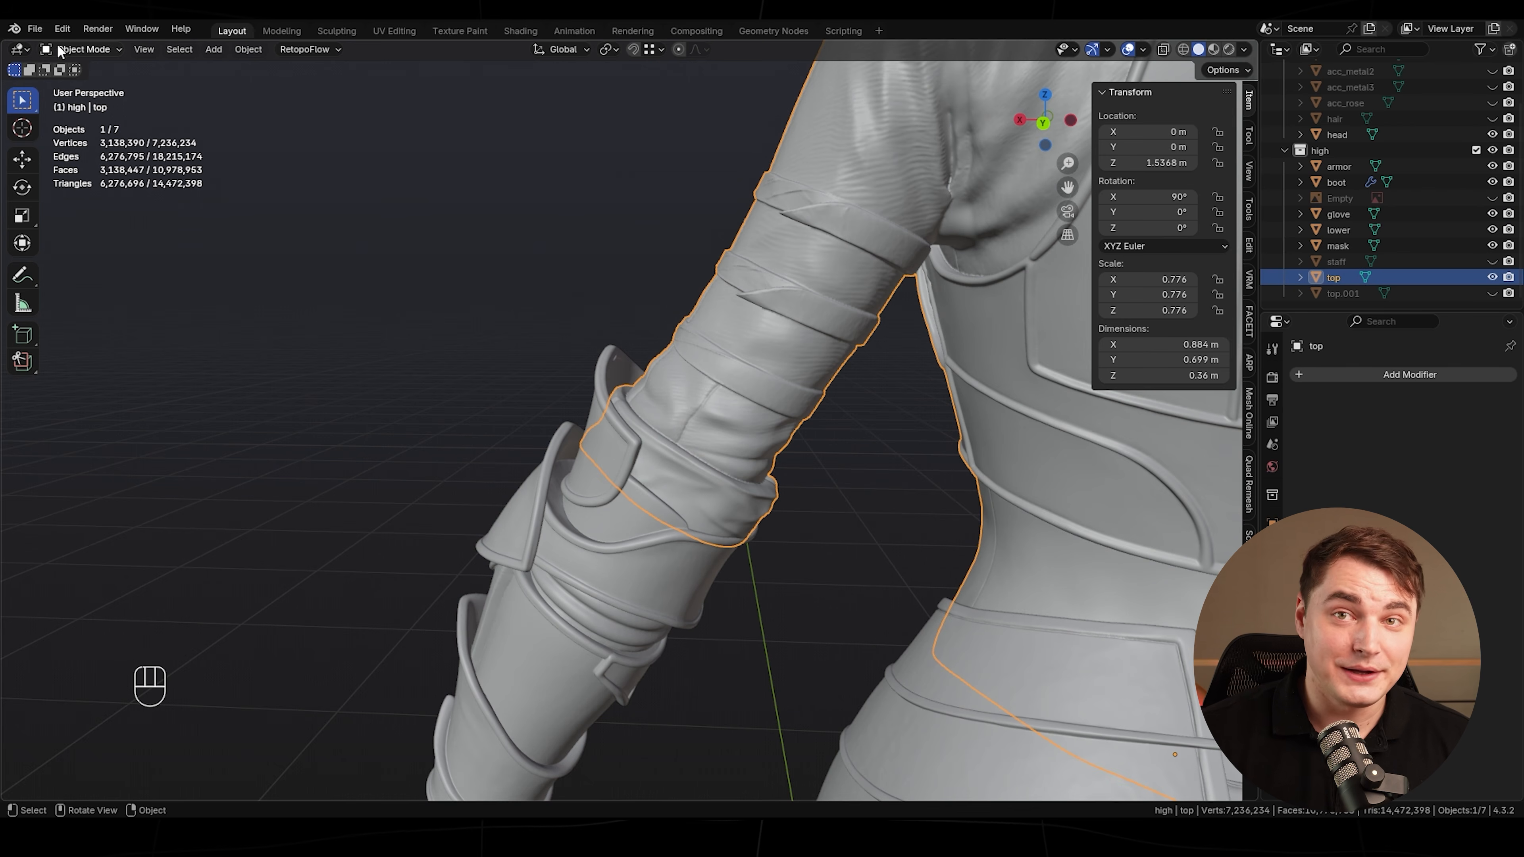
# - Fit the top's sleeve inside the glove's upper cuff with the Grab brush and return to Object Mode
pyautogui.moveTo(570, 447)
pyautogui.mouseDown(button='middle')
pyautogui.moveTo(640, 459)
pyautogui.moveTo(615, 462)
pyautogui.moveTo(630, 471)
pyautogui.moveTo(579, 459)
pyautogui.moveTo(966, 446)
pyautogui.mouseUp(button='middle')
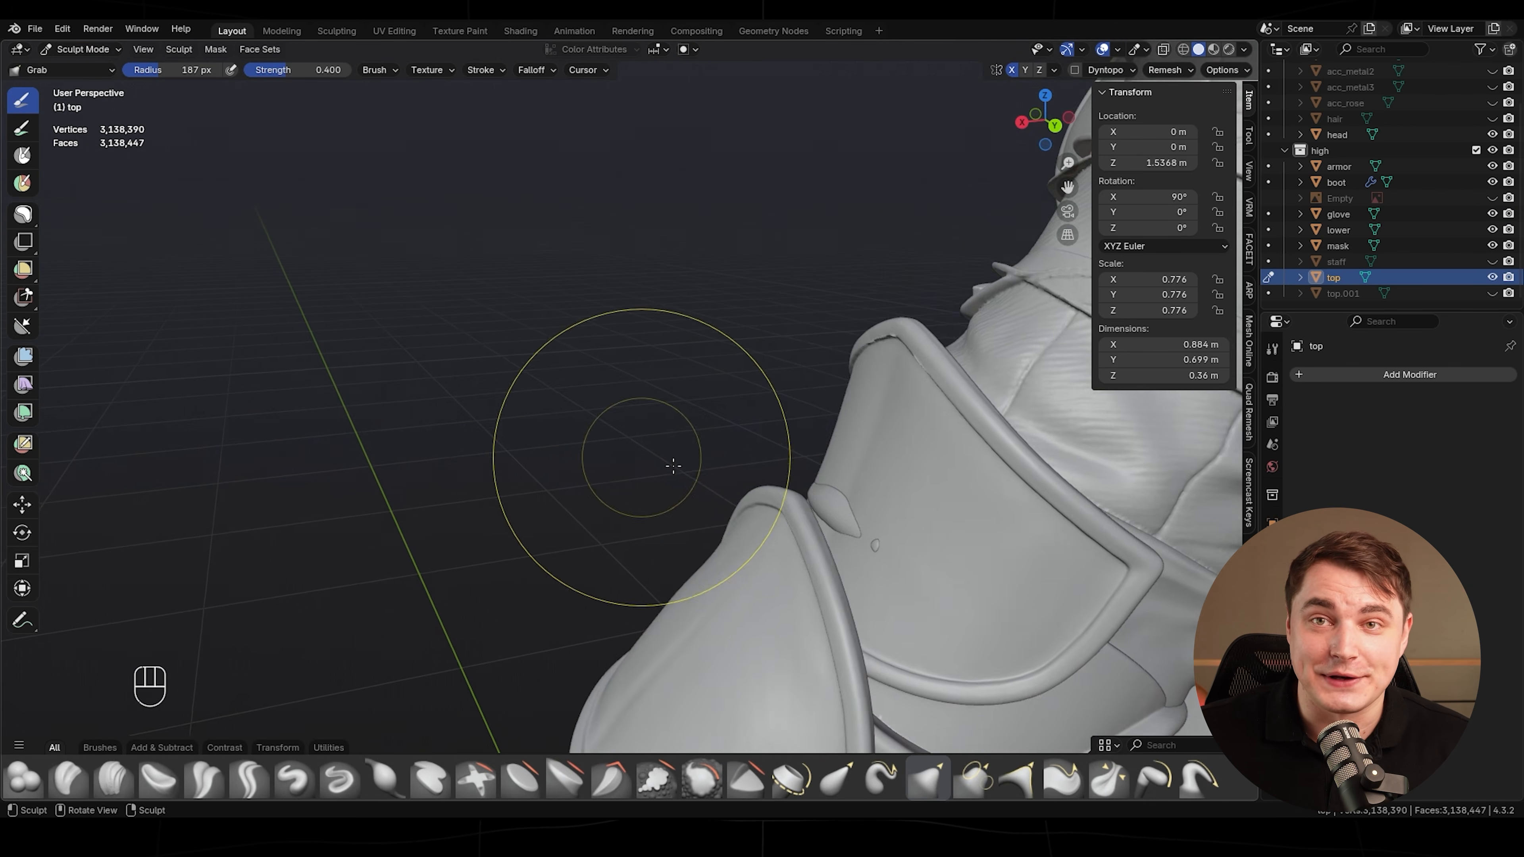
pyautogui.scroll(-4, 658, 486)
pyautogui.scroll(3, 696, 424)
pyautogui.scroll(-2, 708, 427)
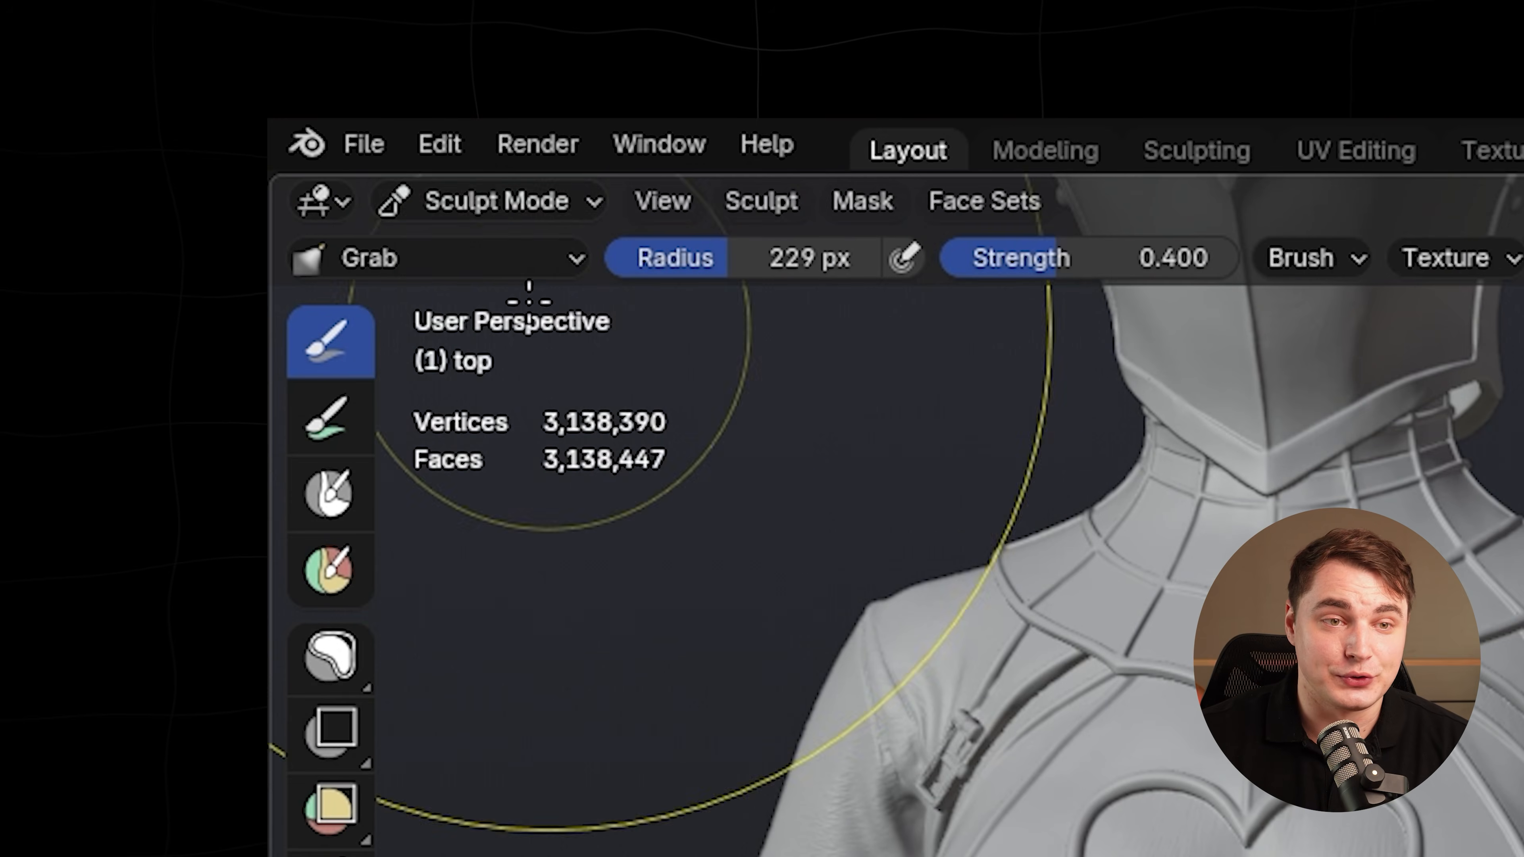
pyautogui.click(93, 53)
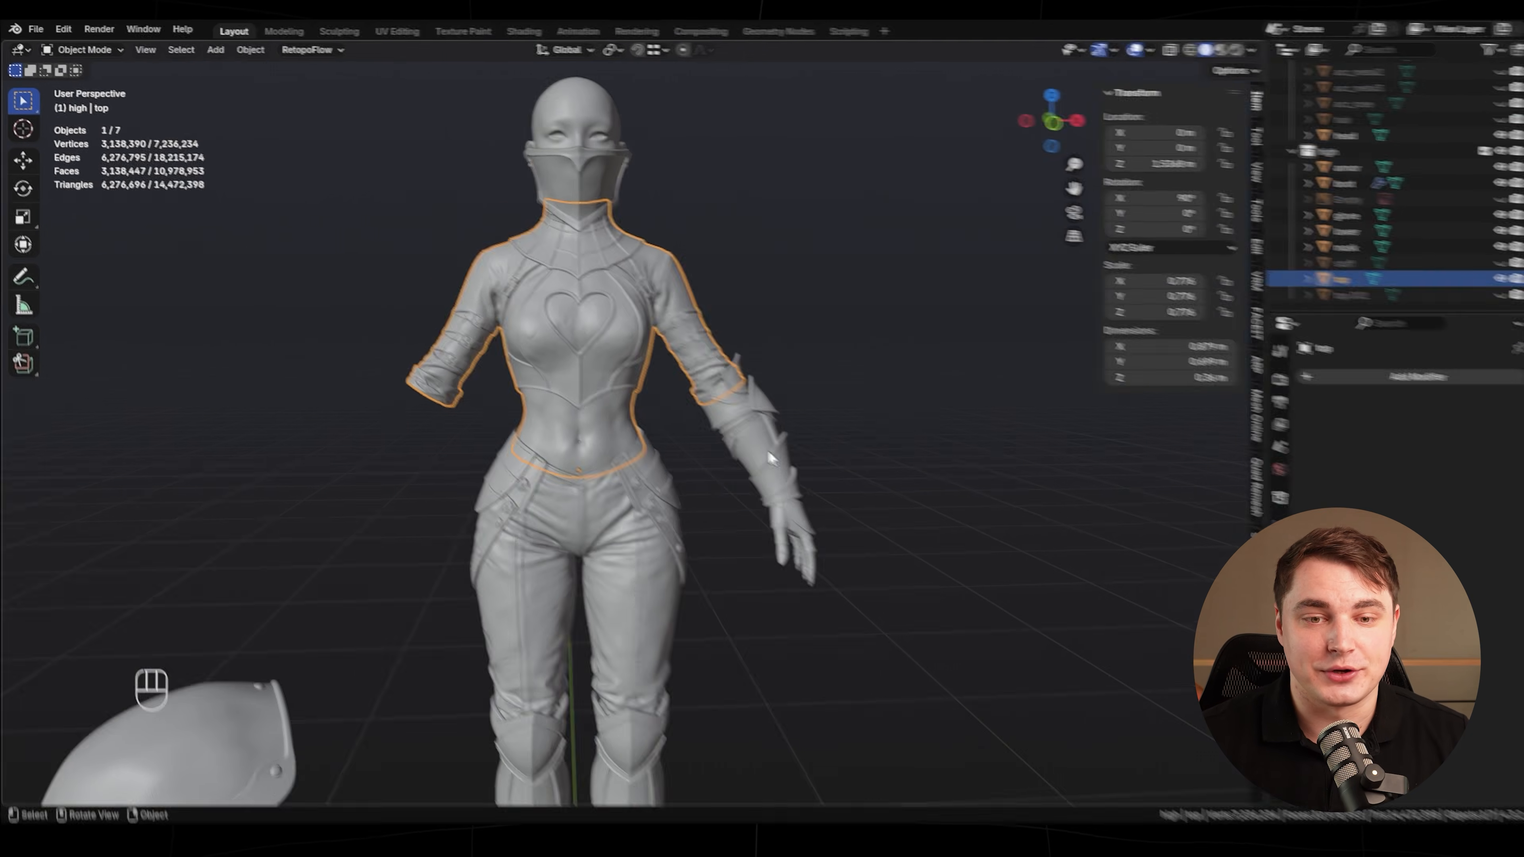
# - Set the glove's origin to the 3D cursor
pyautogui.click(768, 450)
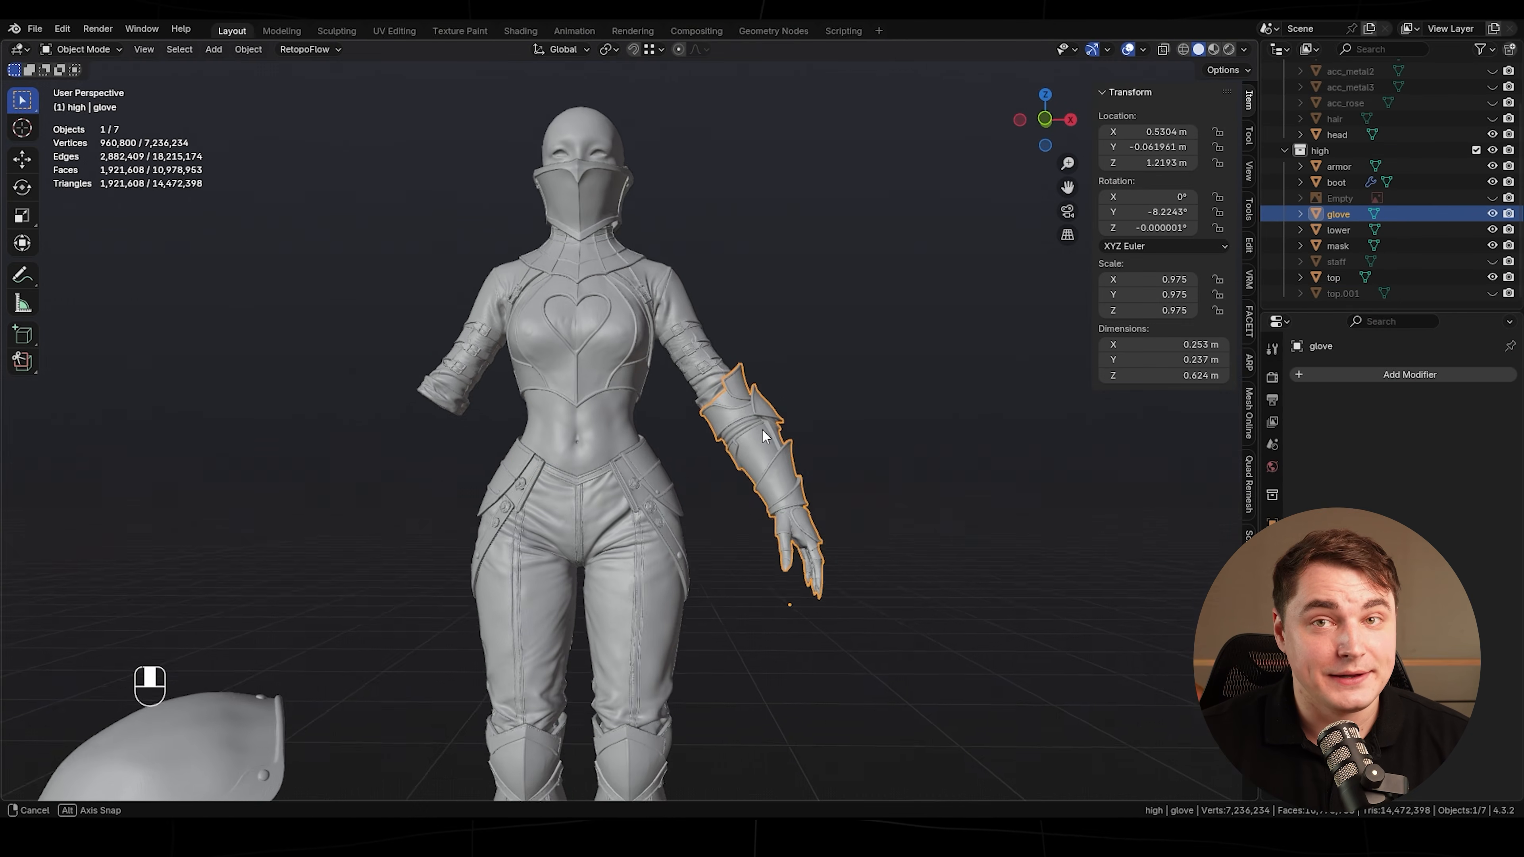
pyautogui.click(247, 49)
pyautogui.moveTo(300, 83)
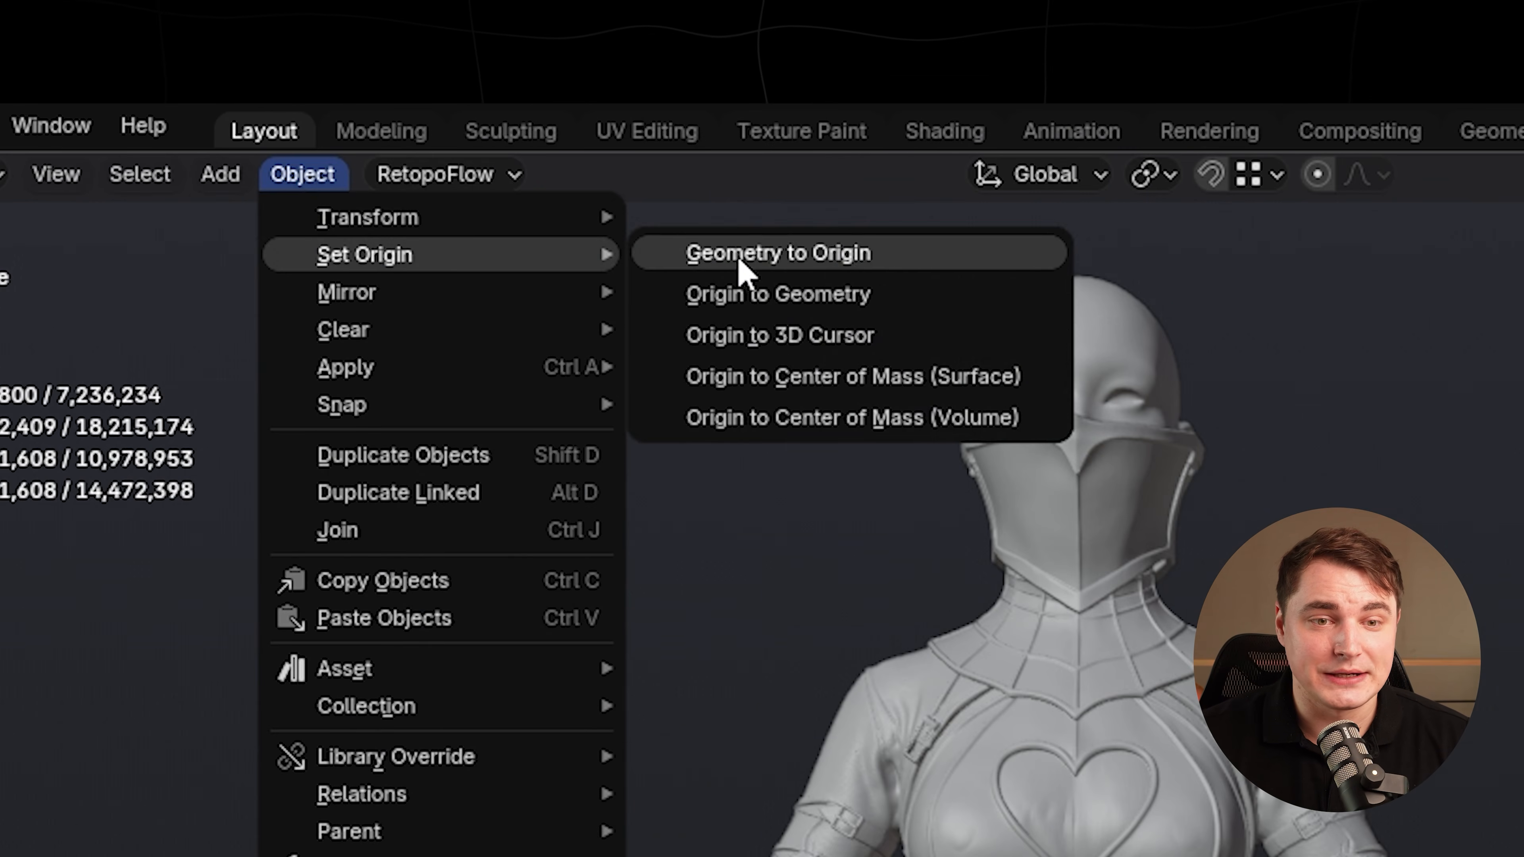
pyautogui.click(857, 348)
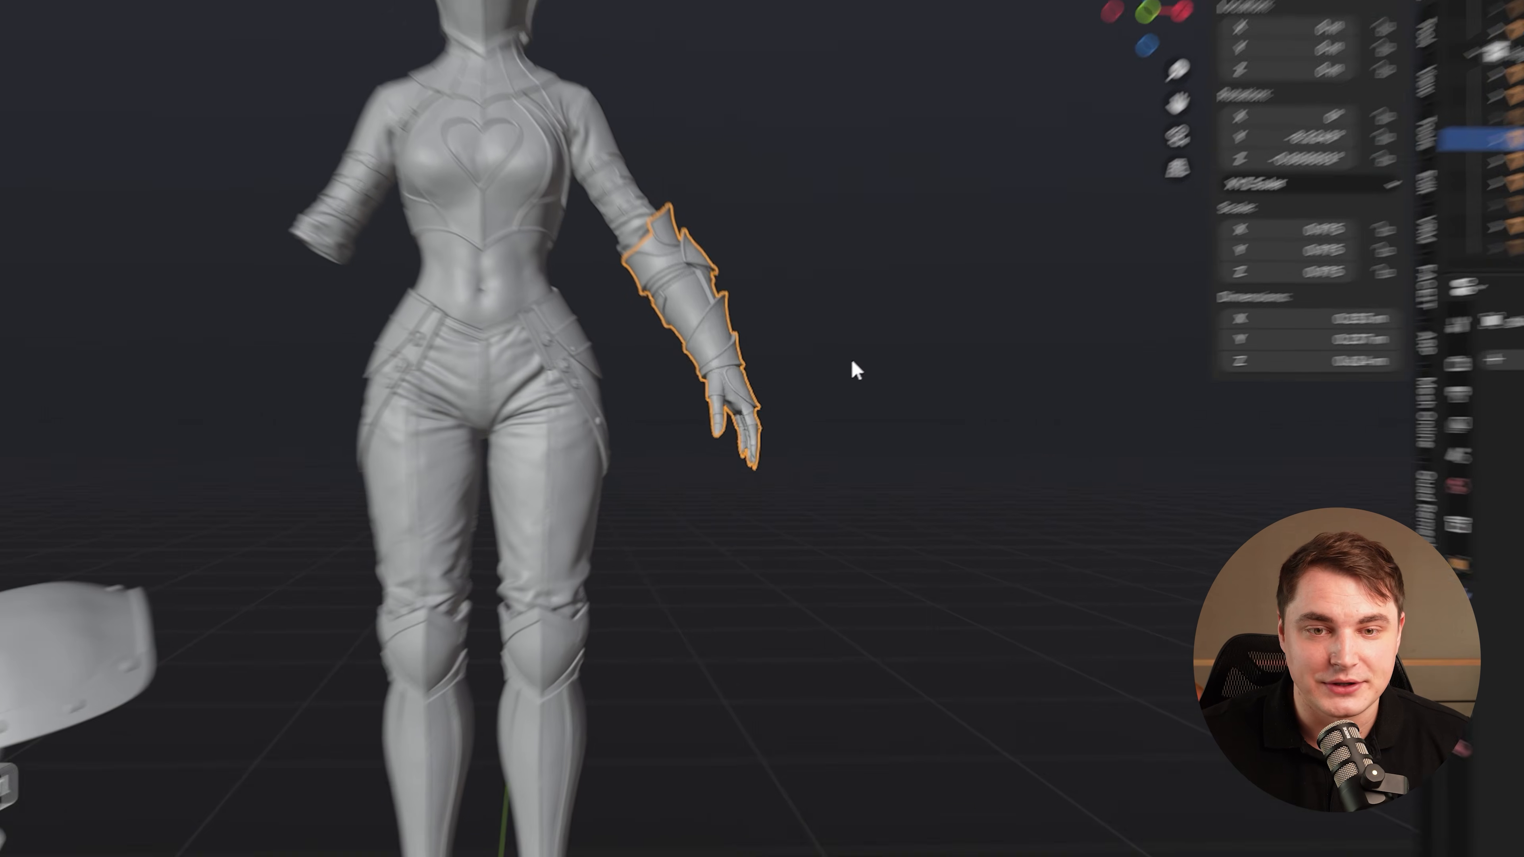
# - Apply the glove's transforms and add a Mirror modifier on X to create the opposite glove
pyautogui.hotkey('ctrl', 'a')
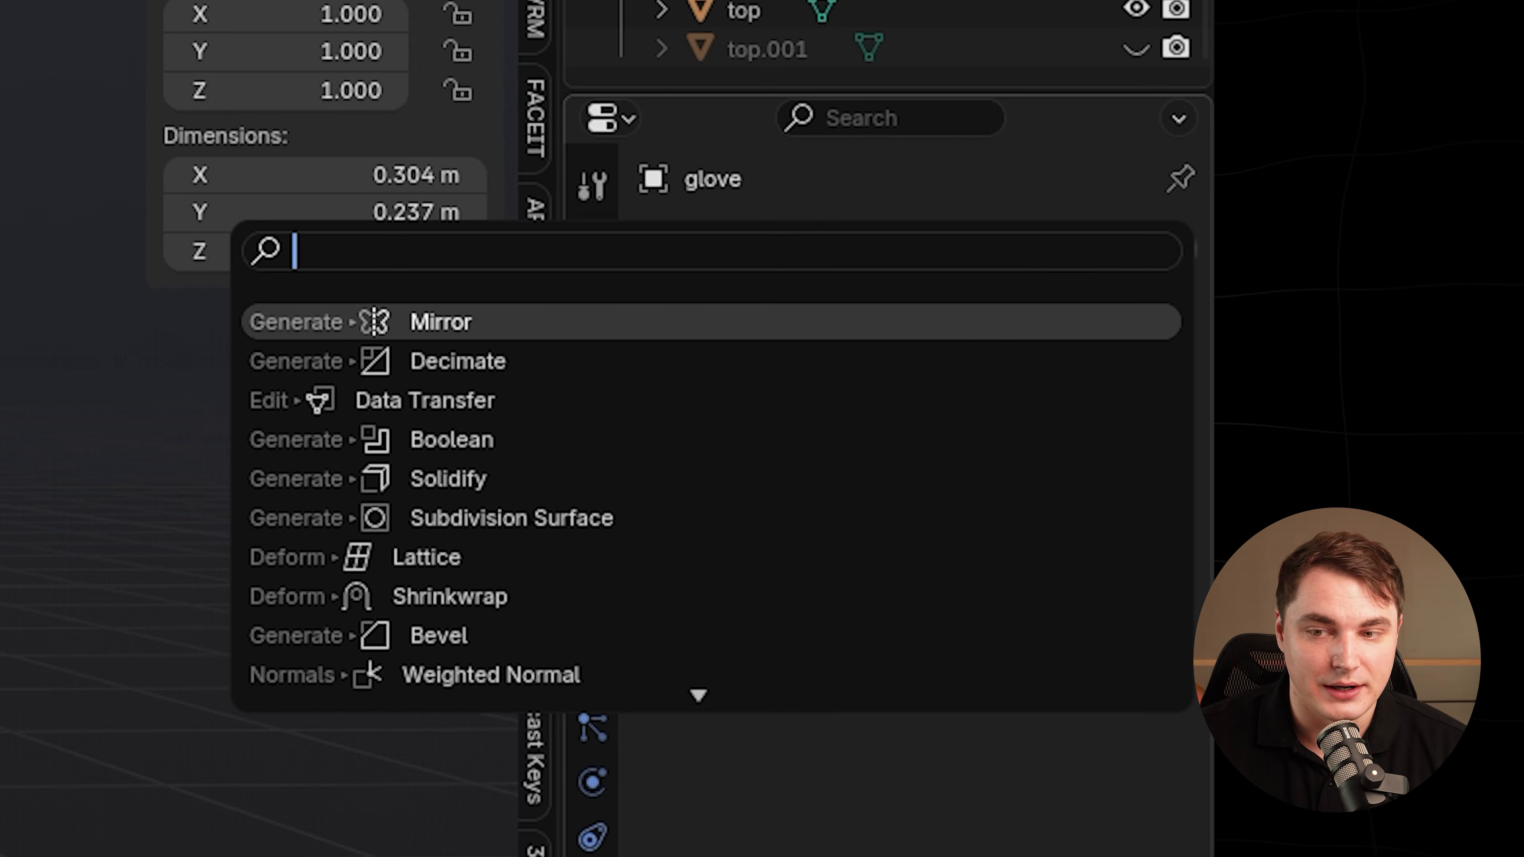
pyautogui.press('Return')
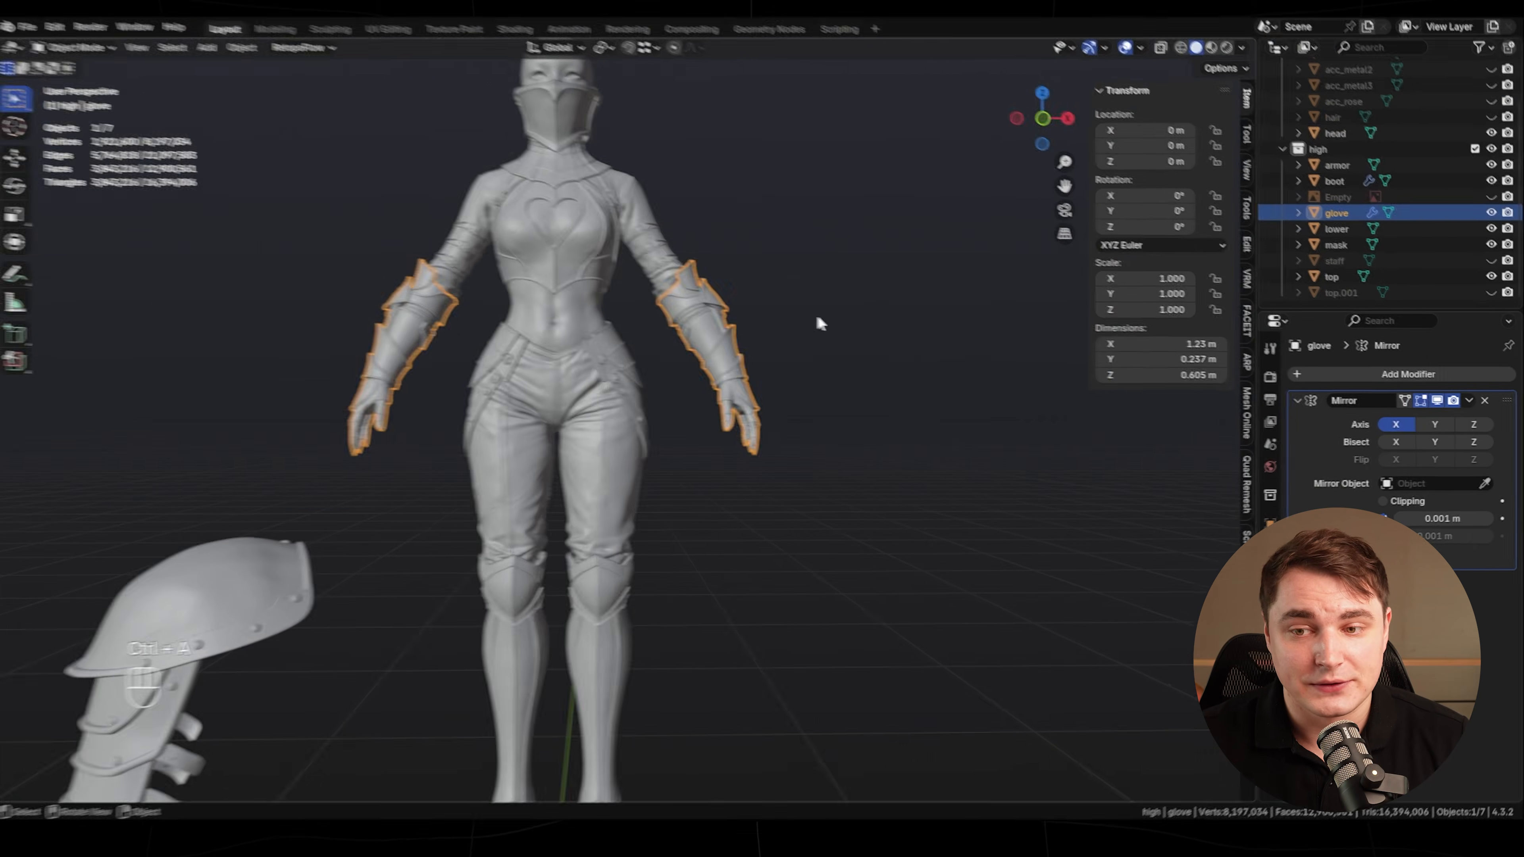
pyautogui.scroll(-3, 820, 316)
pyautogui.click(807, 340)
pyautogui.moveTo(786, 420); pyautogui.dragTo(588, 432, button='middle')
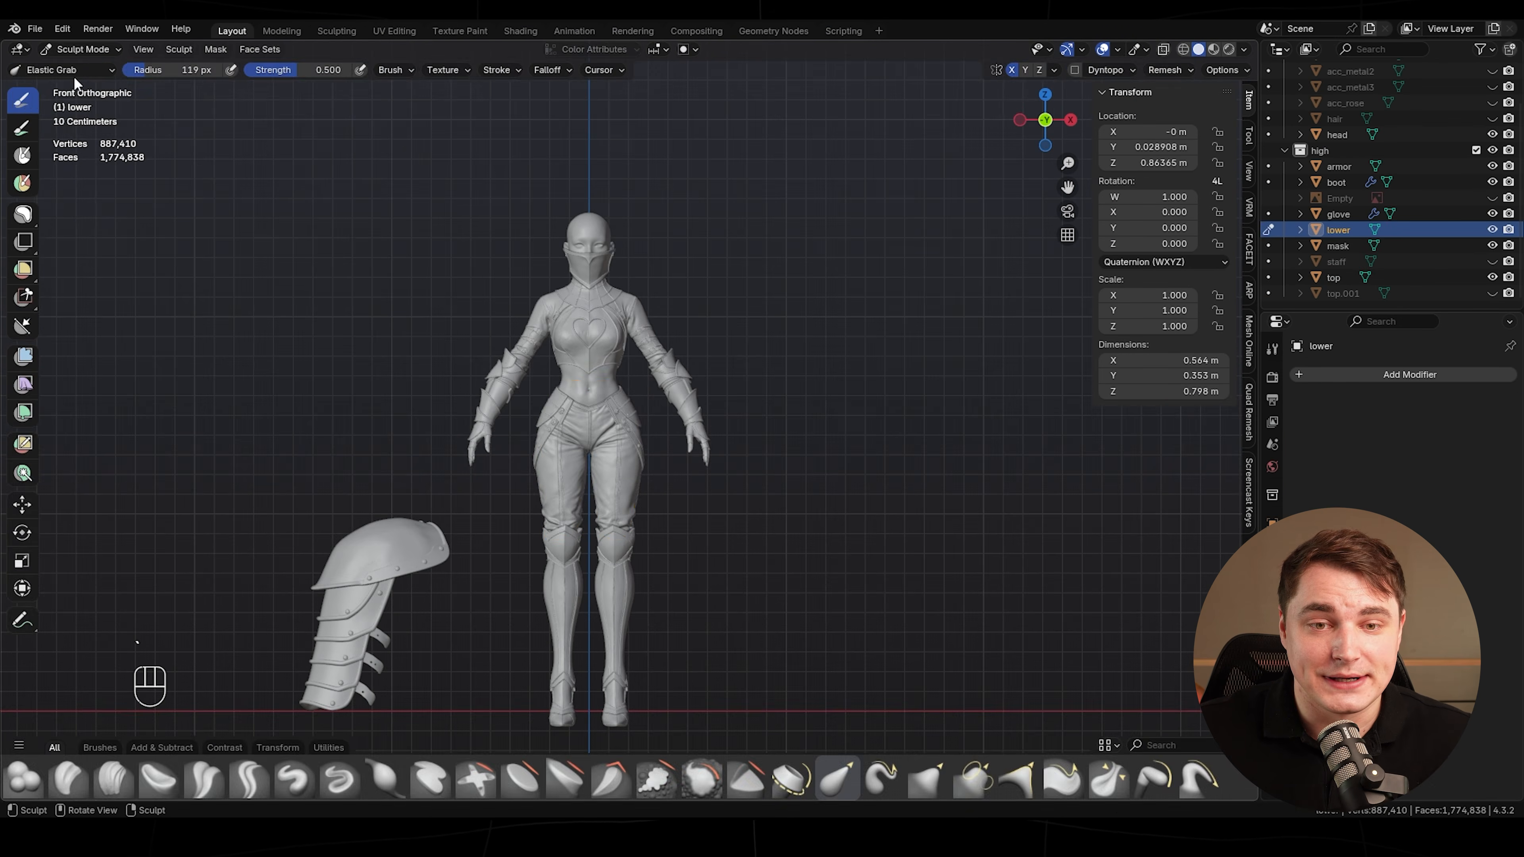
# - Isolate the shoulder armor in local view and open it in Sculpt Mode from the front
pyautogui.click(355, 601)
pyautogui.press('/')
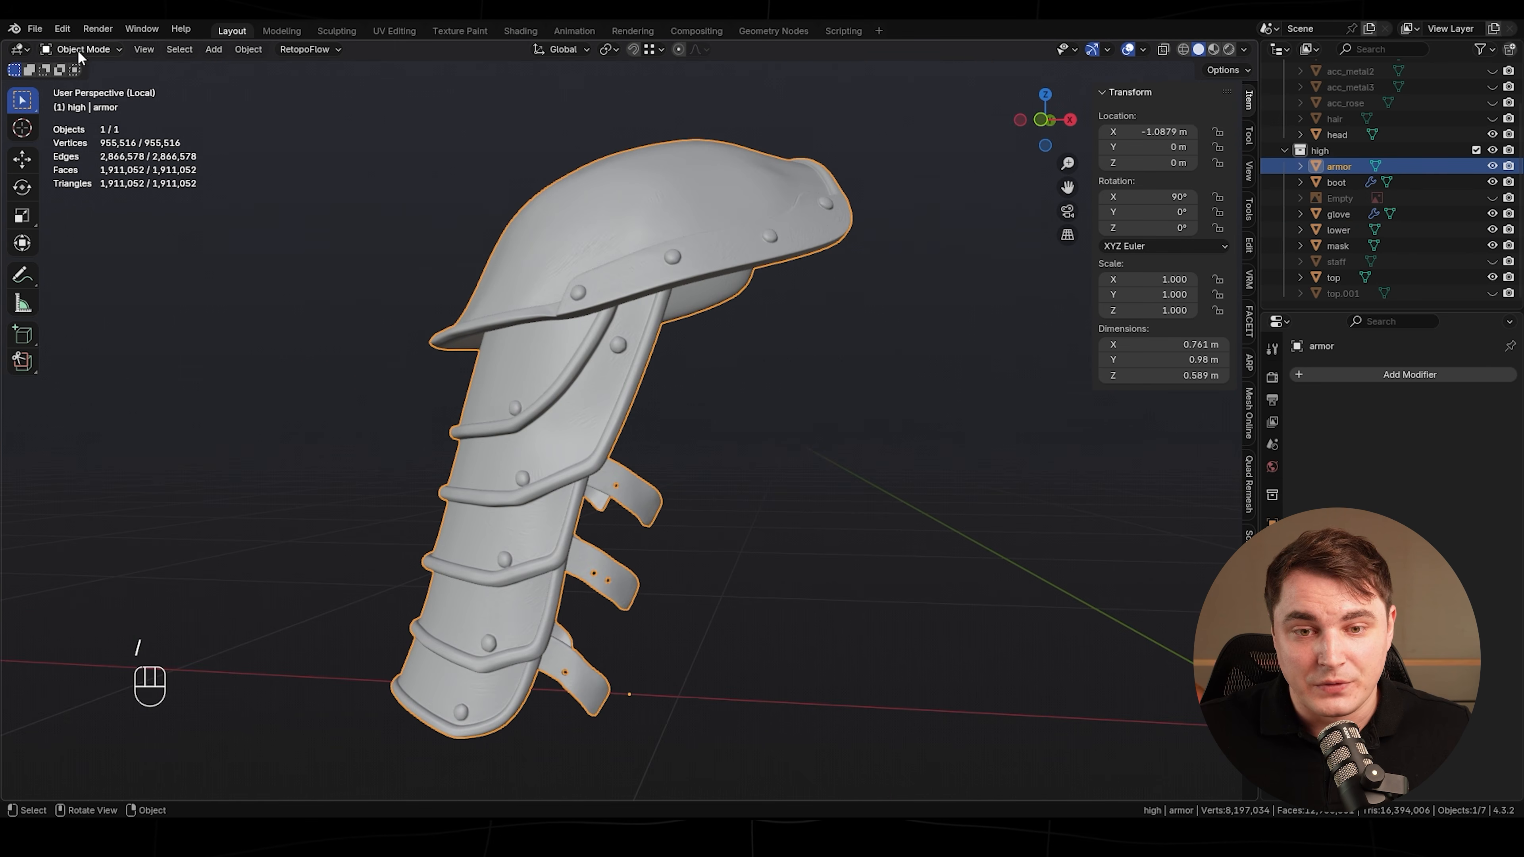
pyautogui.click(78, 52)
pyautogui.click(79, 100)
pyautogui.press('`')
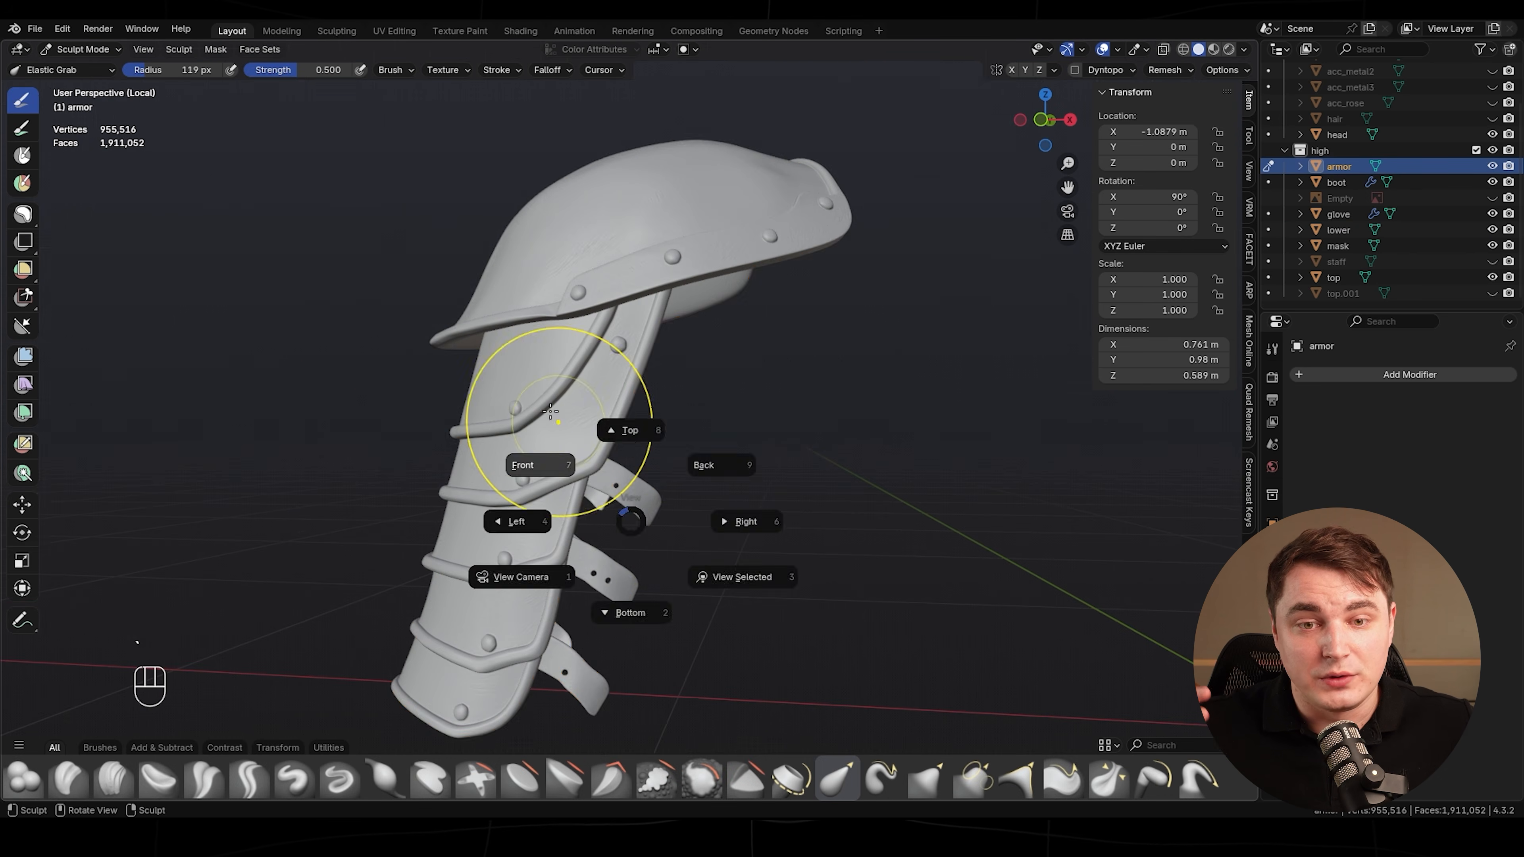
pyautogui.click(559, 420)
# - Lasso-mask the three straps on the armor's side up to the edge of the plates
pyautogui.scroll(3, 600, 399)
pyautogui.moveTo(665, 385); pyautogui.dragTo(528, 637)
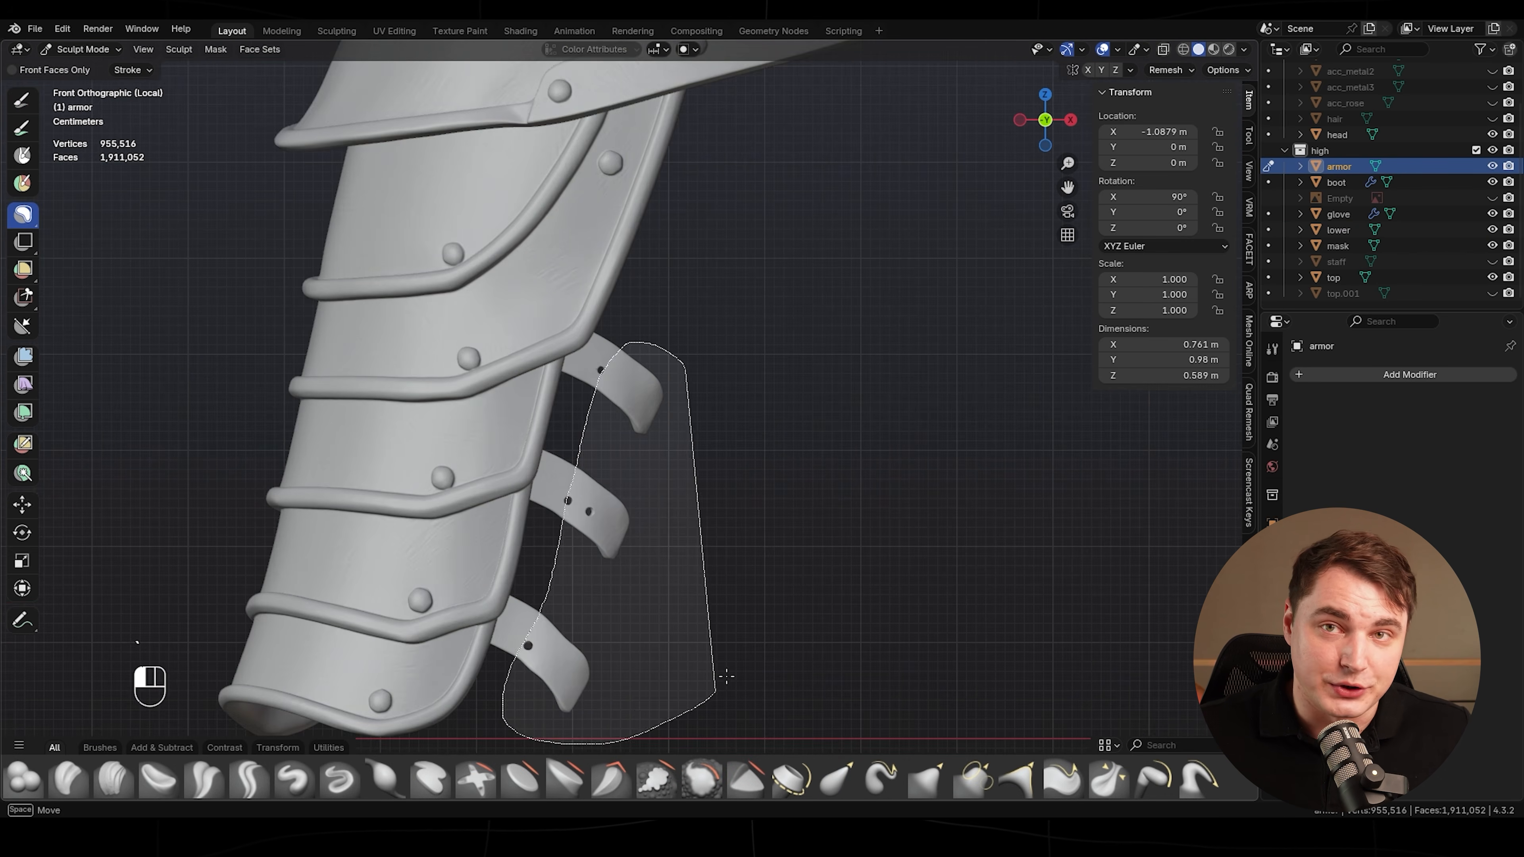
pyautogui.moveTo(553, 474); pyautogui.dragTo(564, 458)
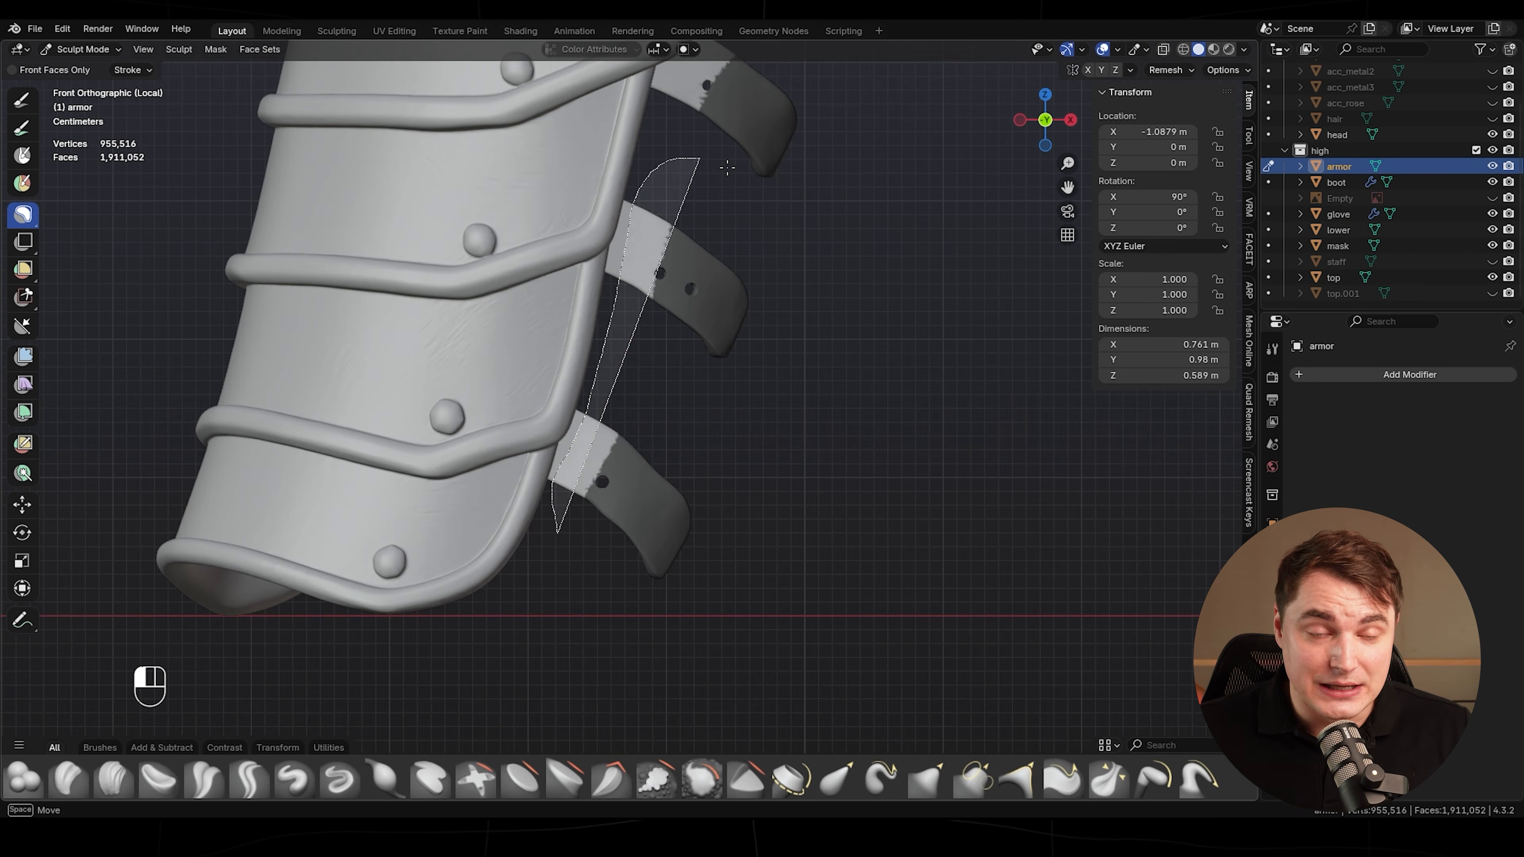
pyautogui.moveTo(727, 168); pyautogui.dragTo(723, 171)
# - Extend the mask toward the strap's base at the armor plate using the Mask brush at 71 px
pyautogui.scroll(5, 557, 395)
pyautogui.scroll(-5, 571, 413)
pyautogui.moveTo(572, 413)
pyautogui.mouseDown(button='middle')
pyautogui.moveTo(329, 474)
pyautogui.moveTo(766, 466)
pyautogui.mouseUp(button='middle')
pyautogui.scroll(4, 479, 444)
pyautogui.press('m')
pyautogui.moveTo(384, 450)
pyautogui.keyDown('shift'); pyautogui.mouseDown(button='middle')
pyautogui.moveTo(487, 476)
pyautogui.moveTo(624, 396)
pyautogui.mouseUp(button='middle'); pyautogui.keyUp('shift')
pyautogui.press('f')
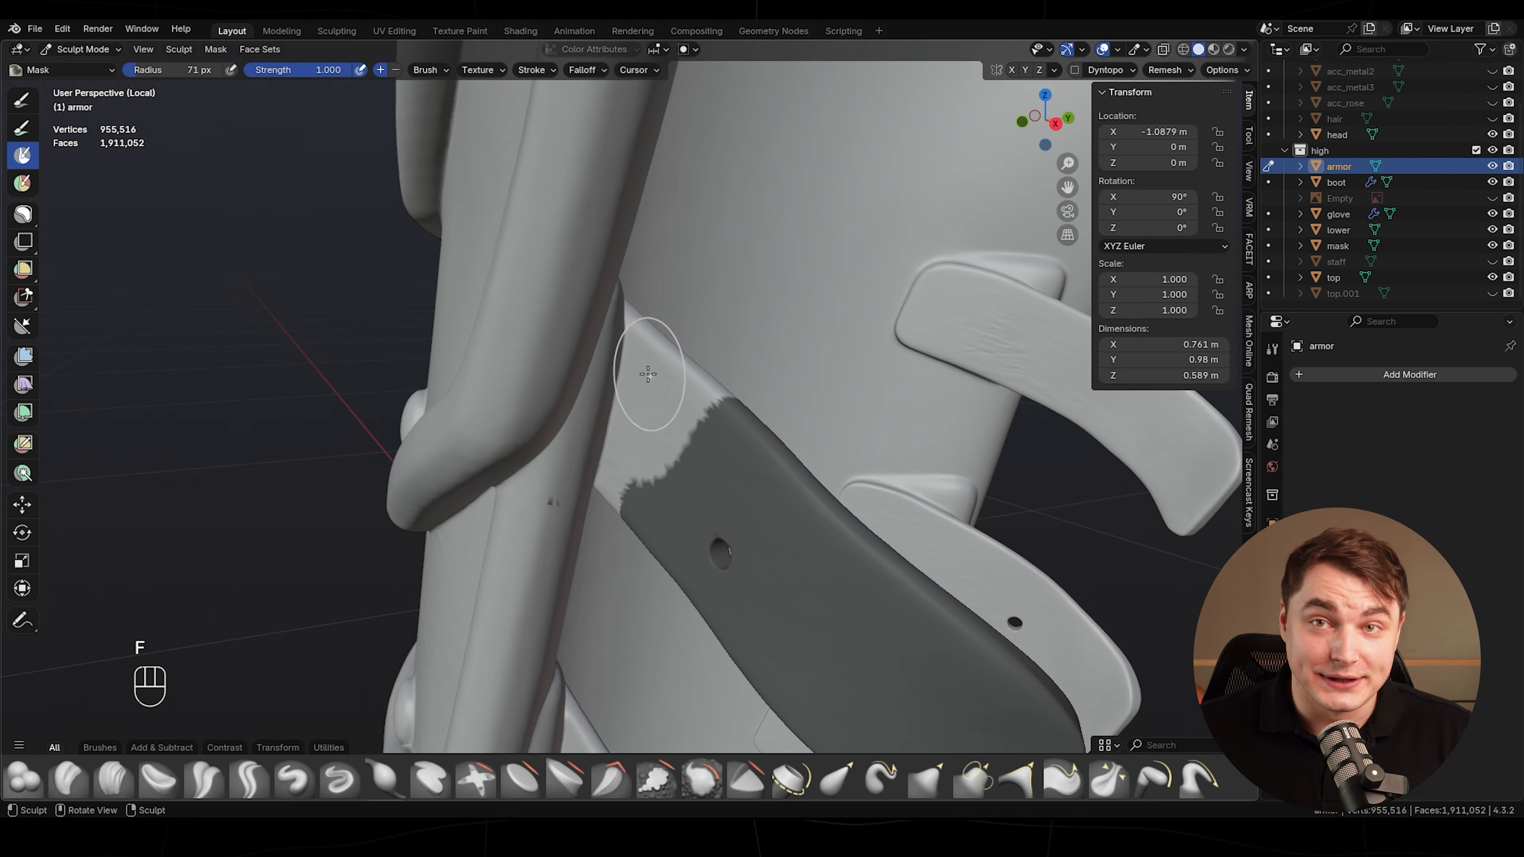
pyautogui.scroll(3, 639, 425)
pyautogui.scroll(-5, 676, 470)
# - Lasso-mask the strap above the masked lowest one and inspect the straps' attachment from below
pyautogui.moveTo(822, 378); pyautogui.dragTo(580, 452, button='middle')
pyautogui.moveTo(526, 517); pyautogui.dragTo(762, 360, button='middle')
pyautogui.scroll(-3, 648, 415)
pyautogui.moveTo(600, 427); pyautogui.dragTo(300, 480, button='middle')
pyautogui.scroll(4, 556, 521)
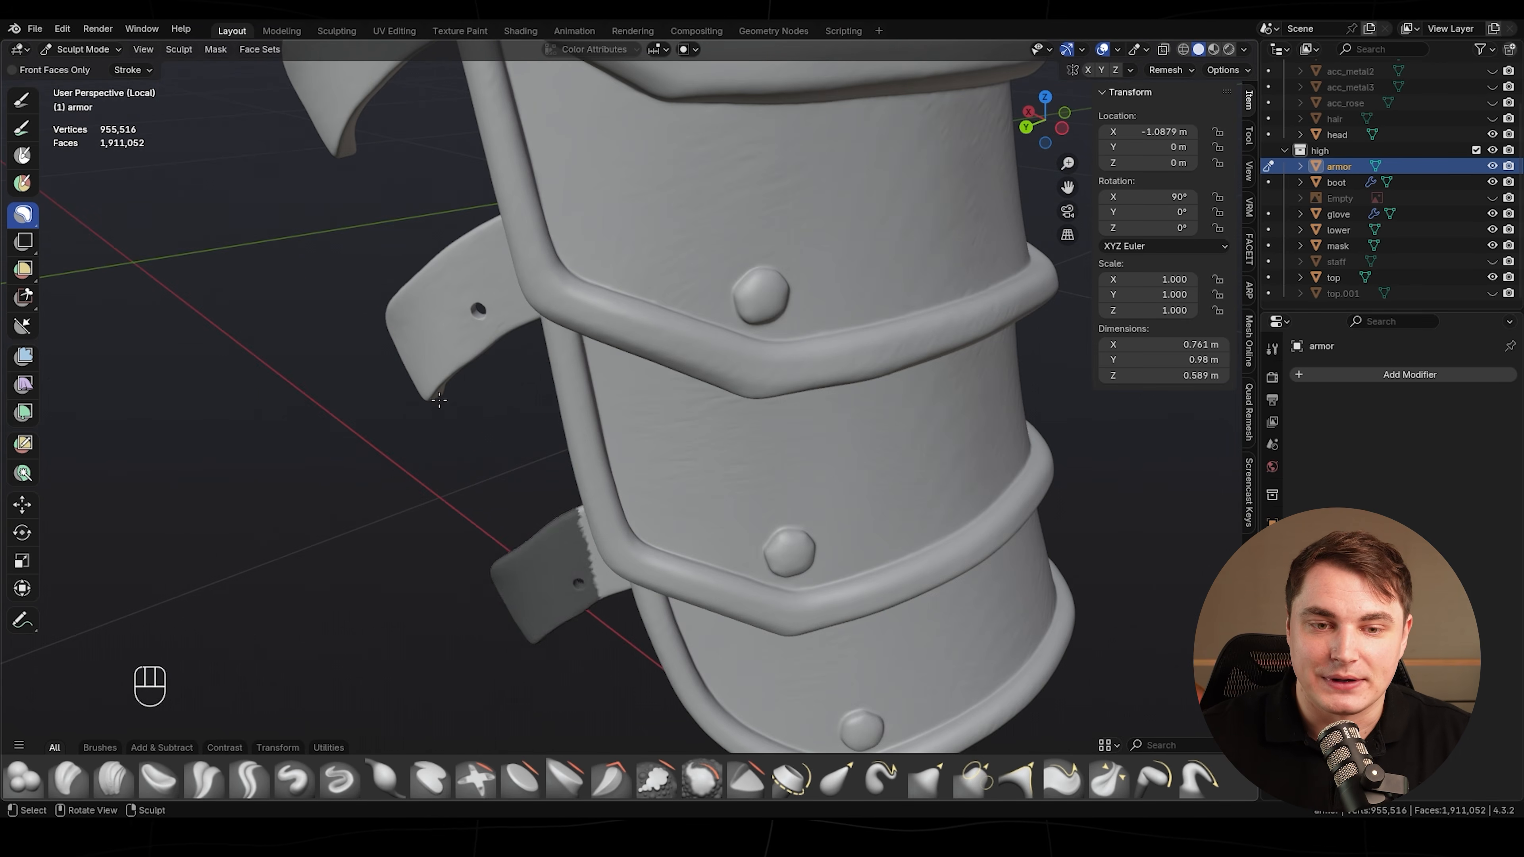
pyautogui.moveTo(439, 400); pyautogui.dragTo(659, 543, button='middle')
pyautogui.moveTo(360, 415); pyautogui.dragTo(384, 375)
pyautogui.moveTo(407, 408)
pyautogui.mouseDown(button='middle')
pyautogui.moveTo(704, 446)
pyautogui.moveTo(686, 508)
pyautogui.mouseUp(button='middle')
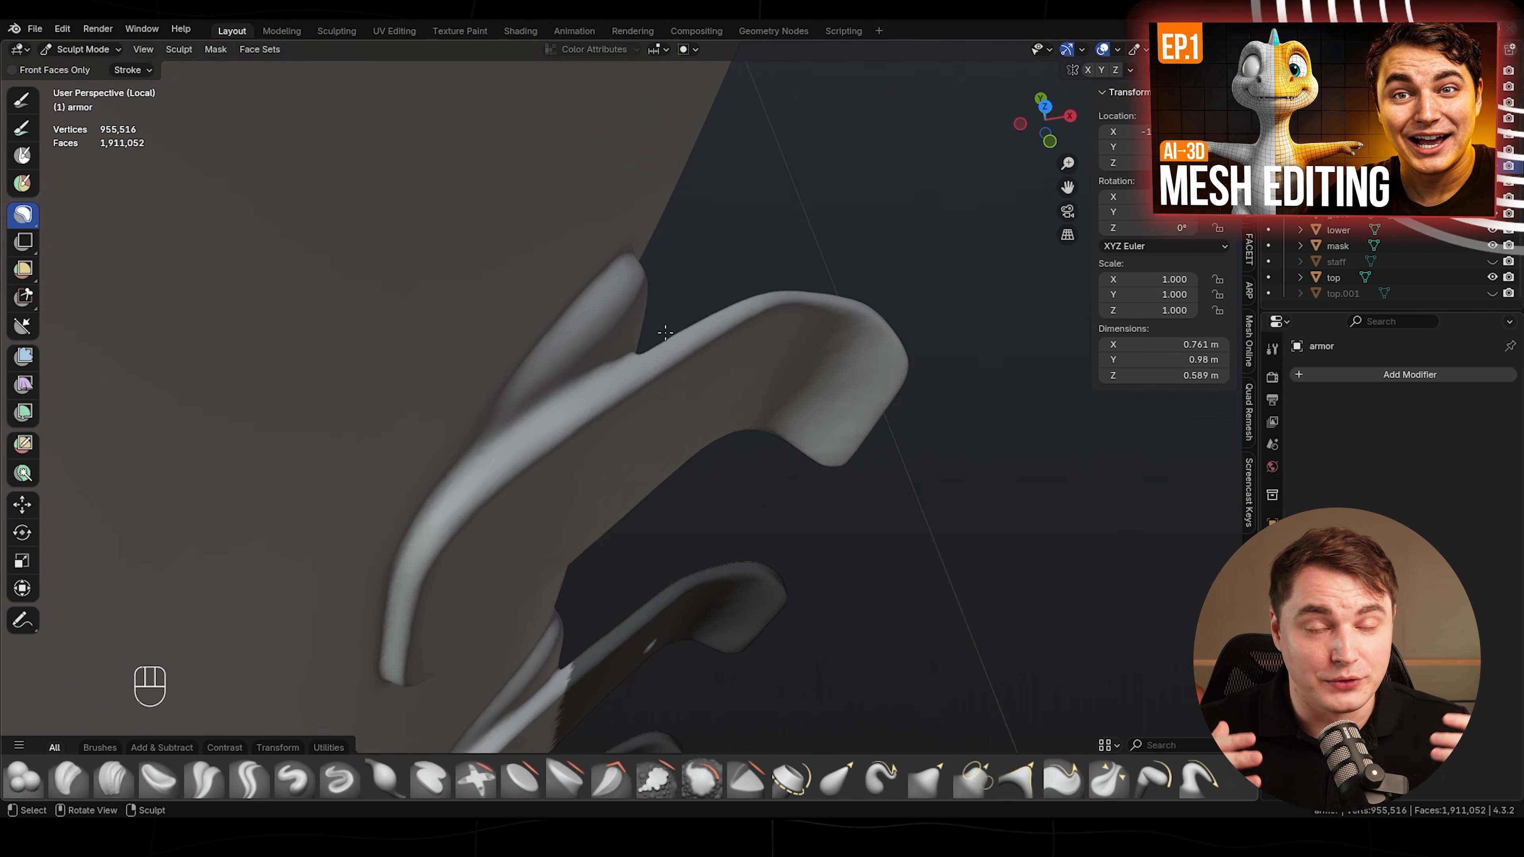
pyautogui.moveTo(999, 412); pyautogui.dragTo(999, 412)
pyautogui.moveTo(999, 412)
pyautogui.mouseDown(button='middle')
pyautogui.moveTo(714, 342)
pyautogui.moveTo(660, 336)
pyautogui.moveTo(602, 361)
pyautogui.mouseUp(button='middle')
pyautogui.moveTo(689, 465); pyautogui.dragTo(600, 421, button='middle')
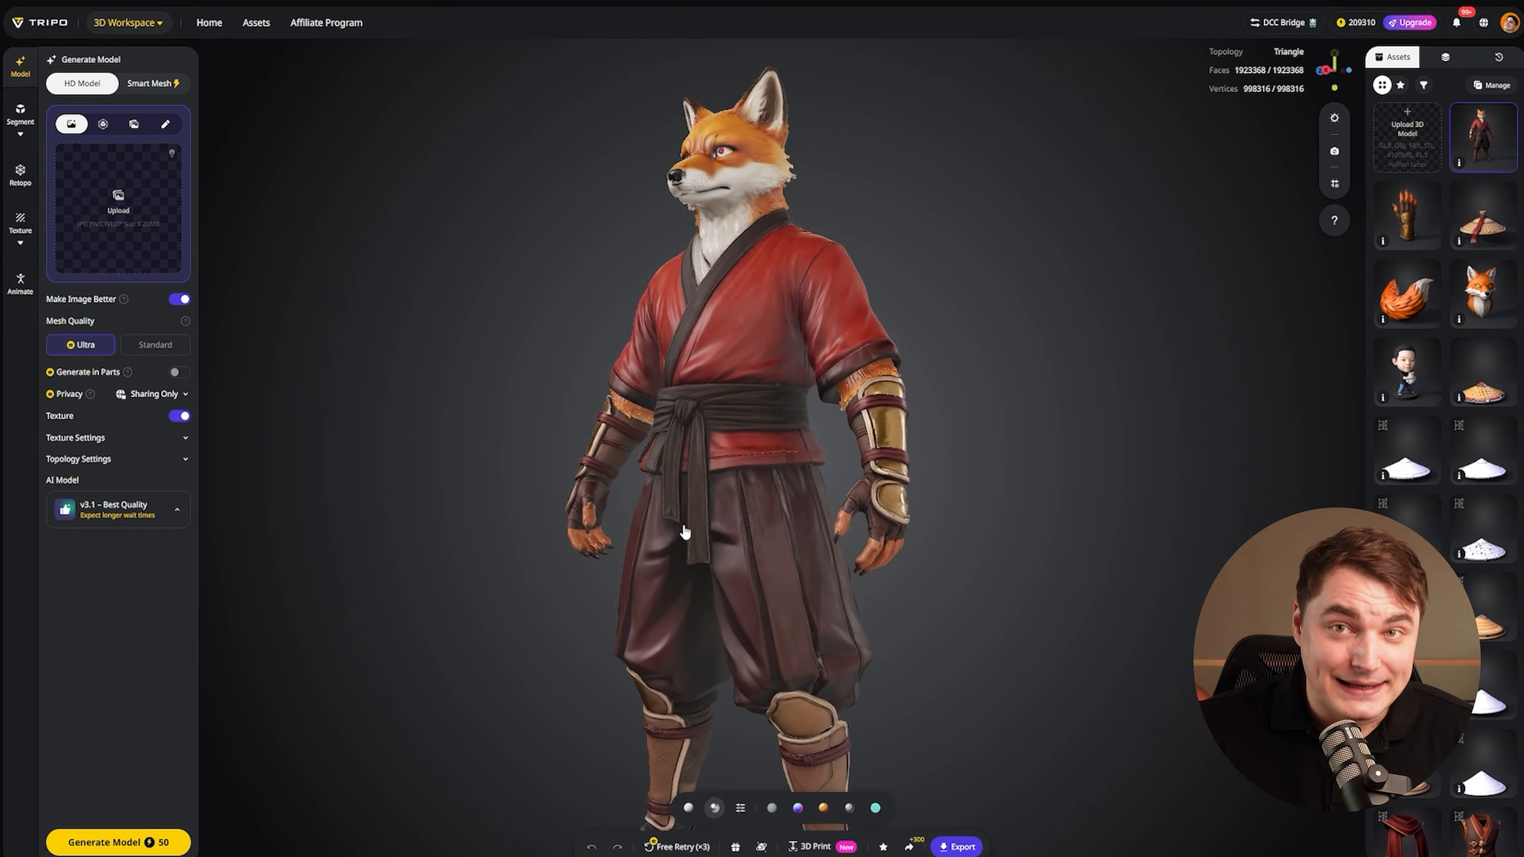
# - Switch to Tripo and rotate the fox warrior model to examine it
pyautogui.moveTo(685, 532); pyautogui.dragTo(558, 521)
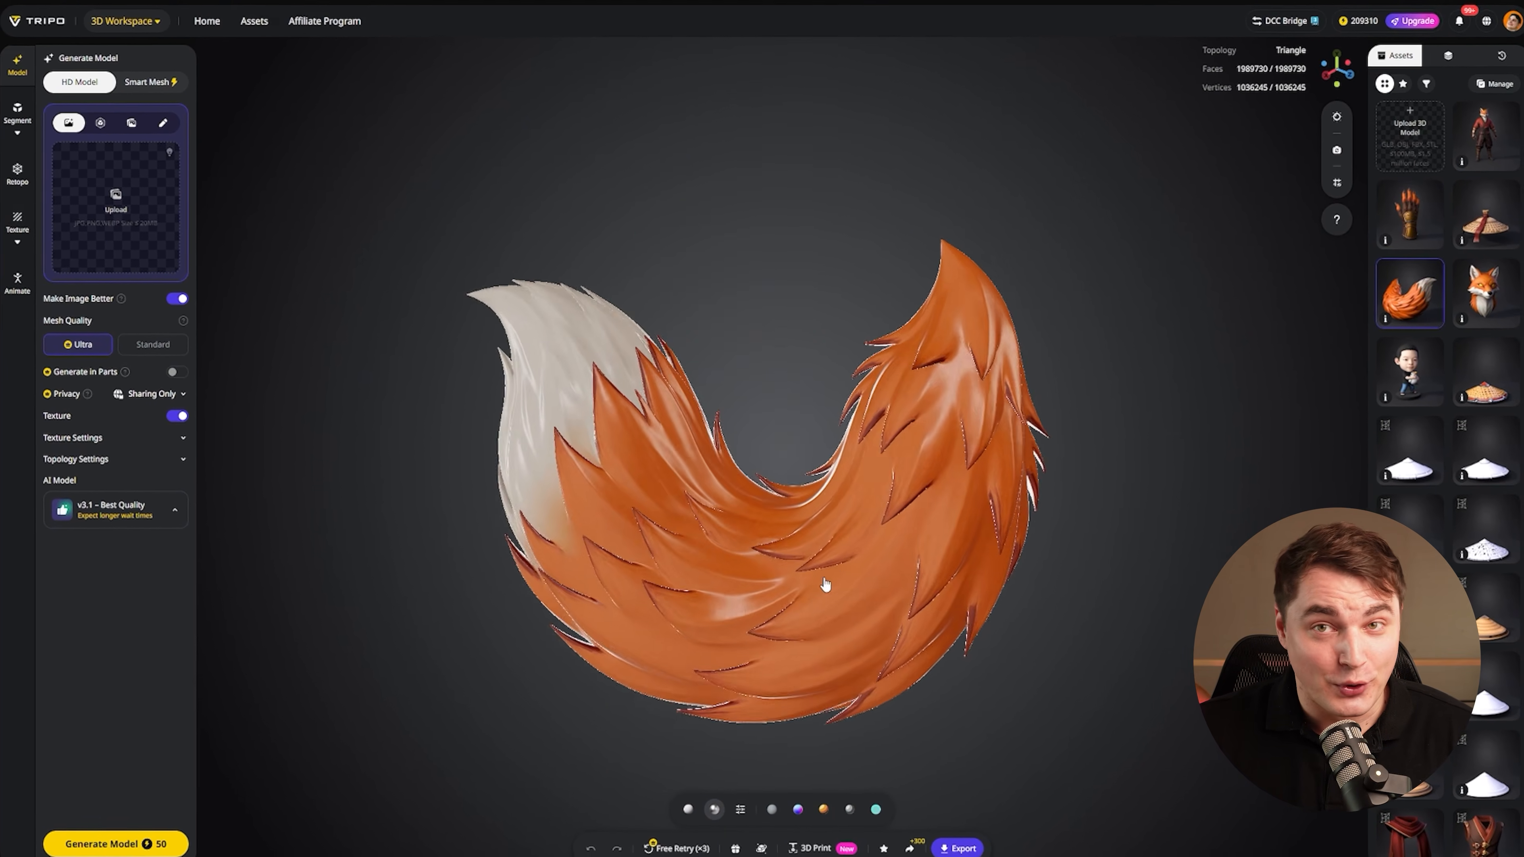
pyautogui.moveTo(819, 585); pyautogui.dragTo(981, 558)
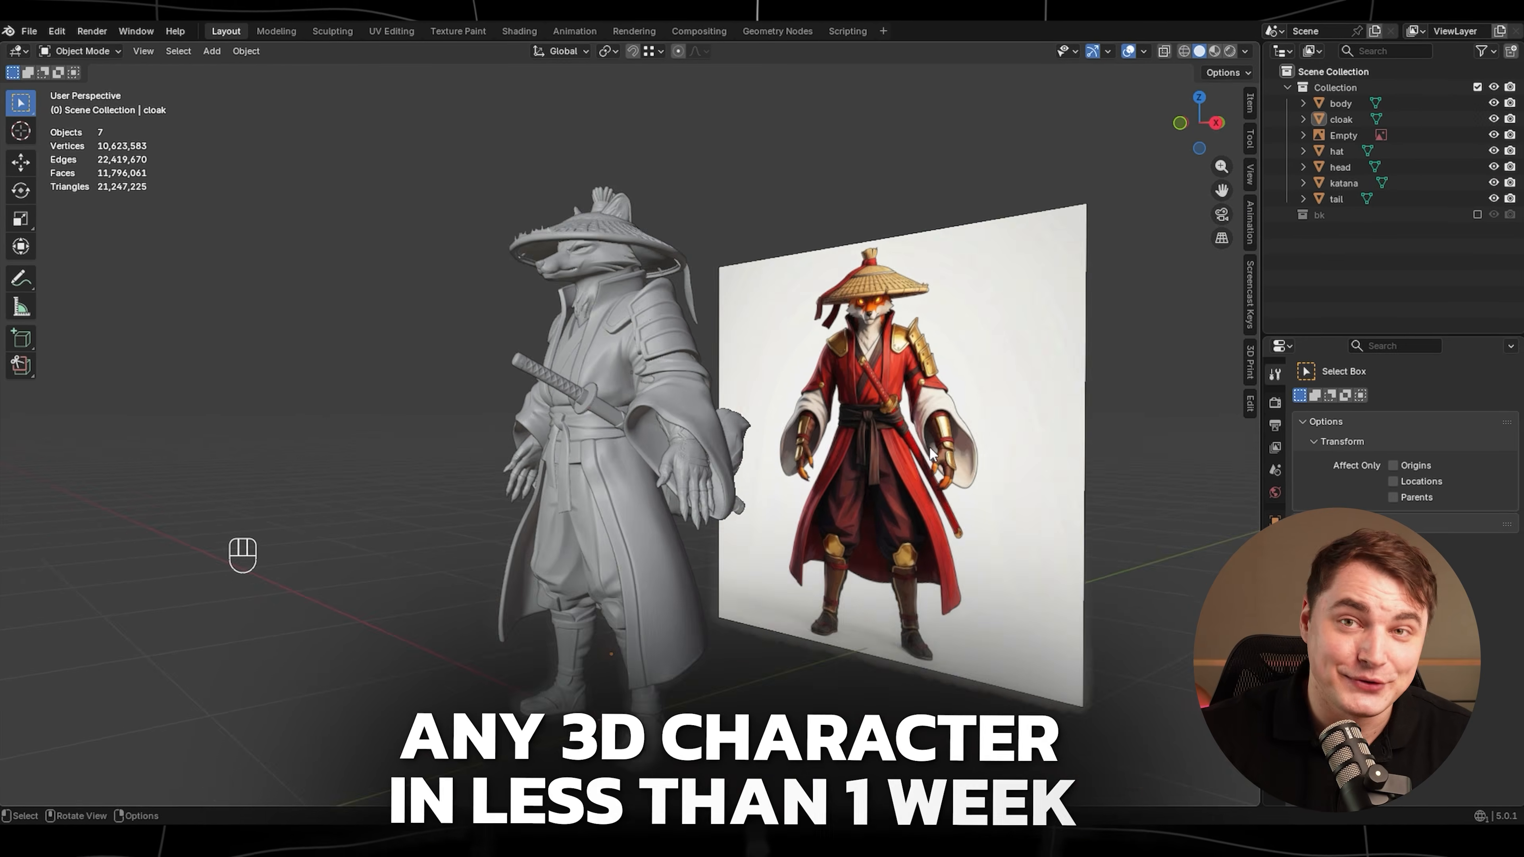
pyautogui.moveTo(929, 445); pyautogui.dragTo(965, 393, button='middle')
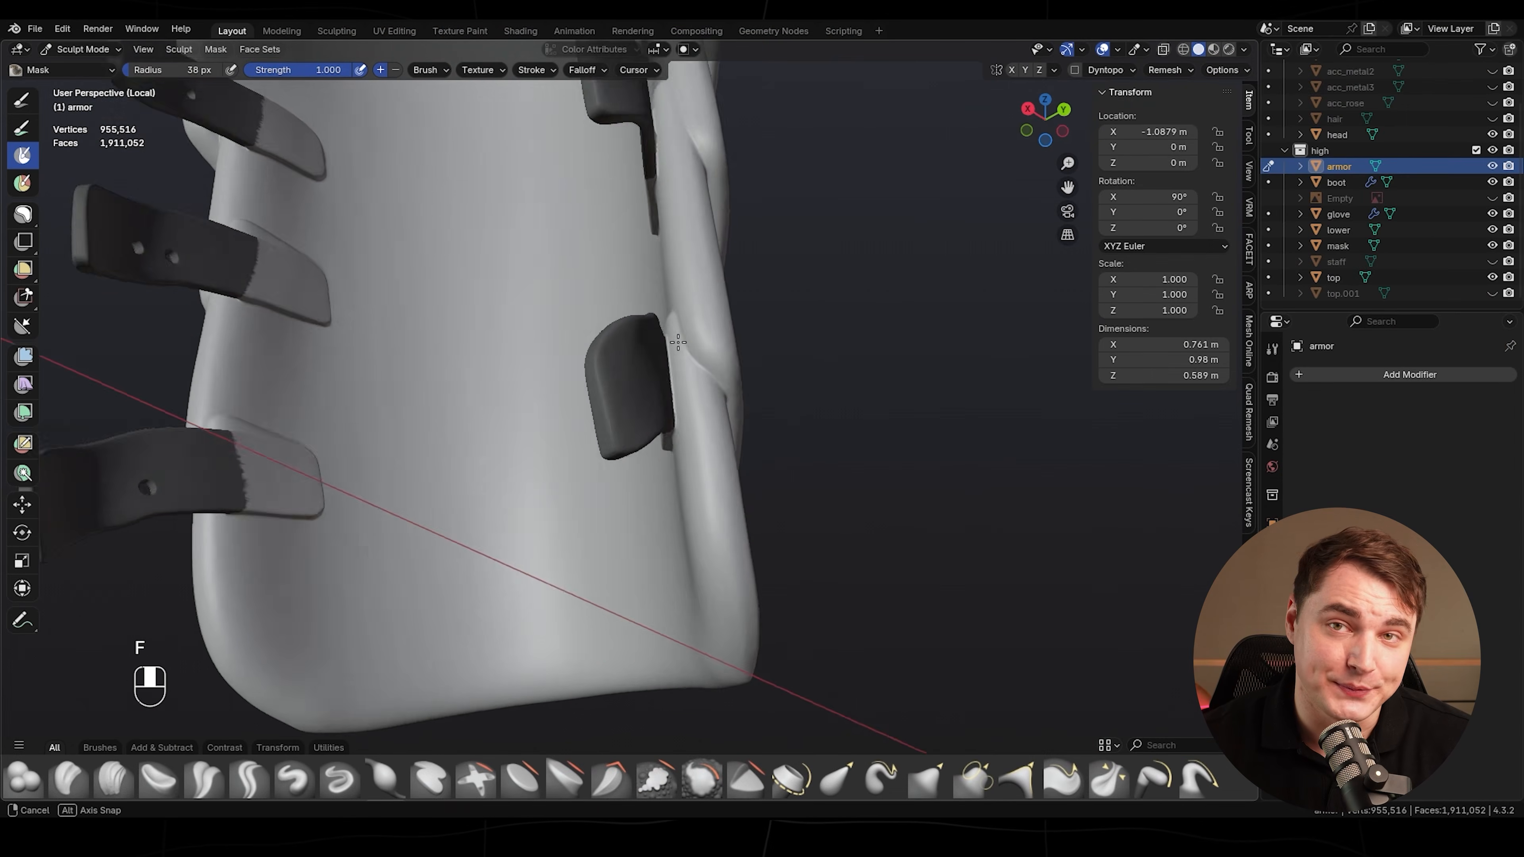
# - Cut the masked straps off the shoulder armor with Mask Slice and clear the remaining mask
pyautogui.moveTo(678, 343); pyautogui.dragTo(729, 454, button='middle')
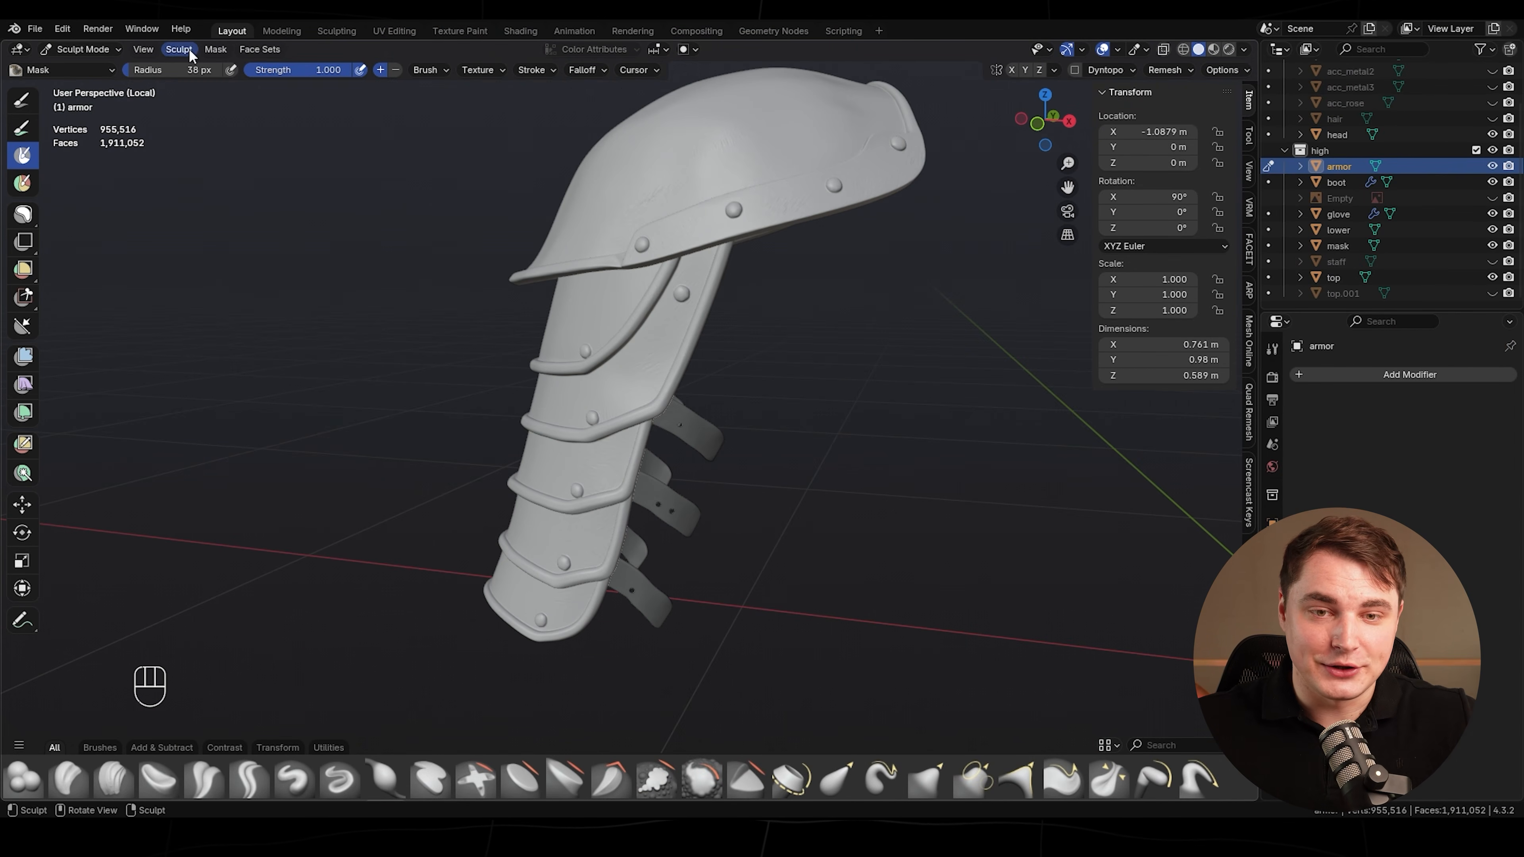
pyautogui.click(216, 49)
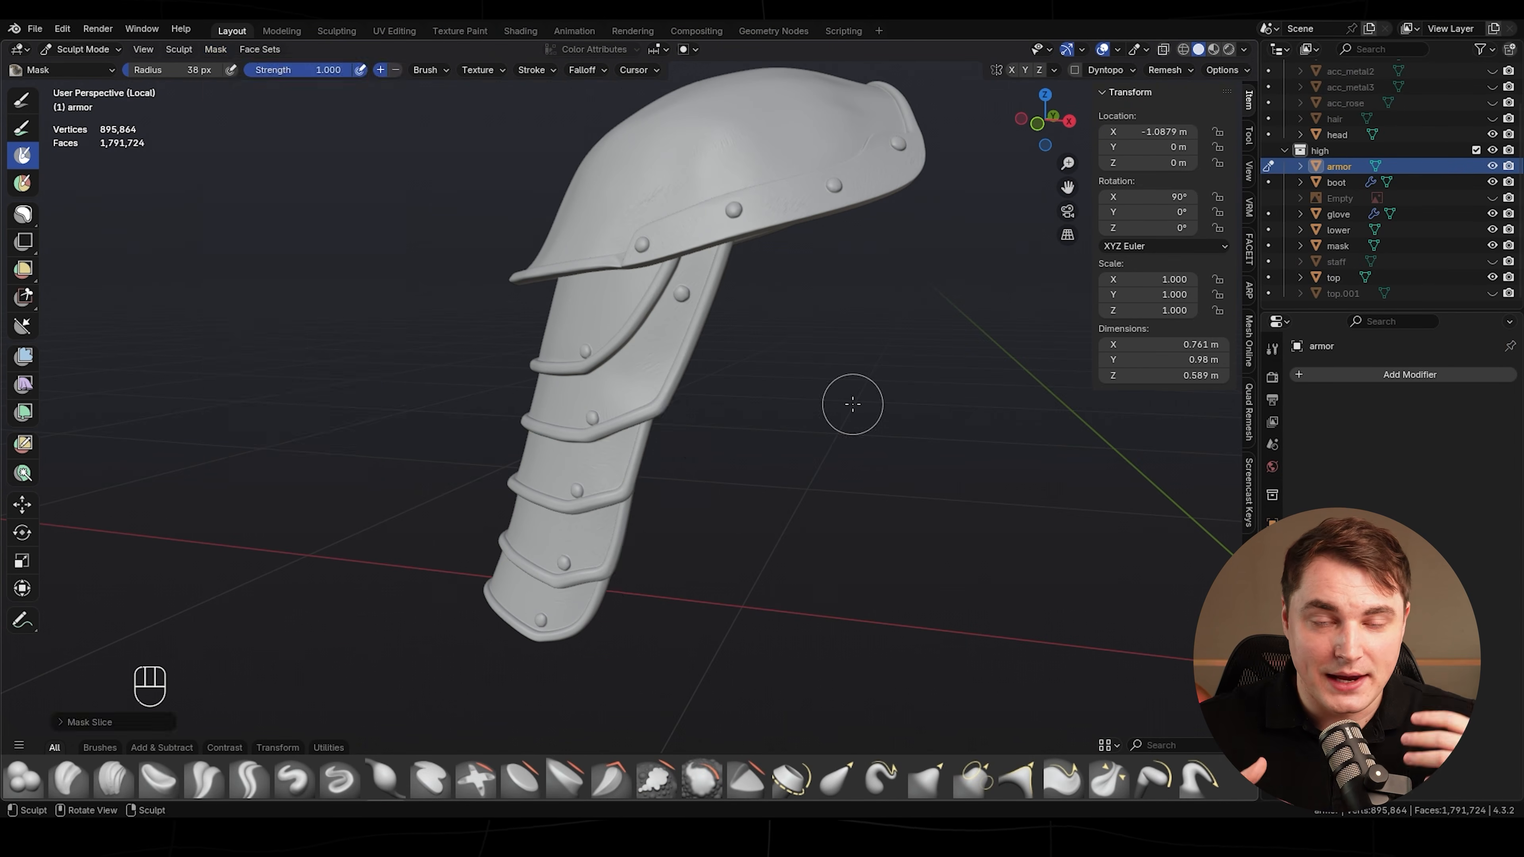
pyautogui.moveTo(827, 396); pyautogui.dragTo(600, 390, button='middle')
pyautogui.click(221, 49)
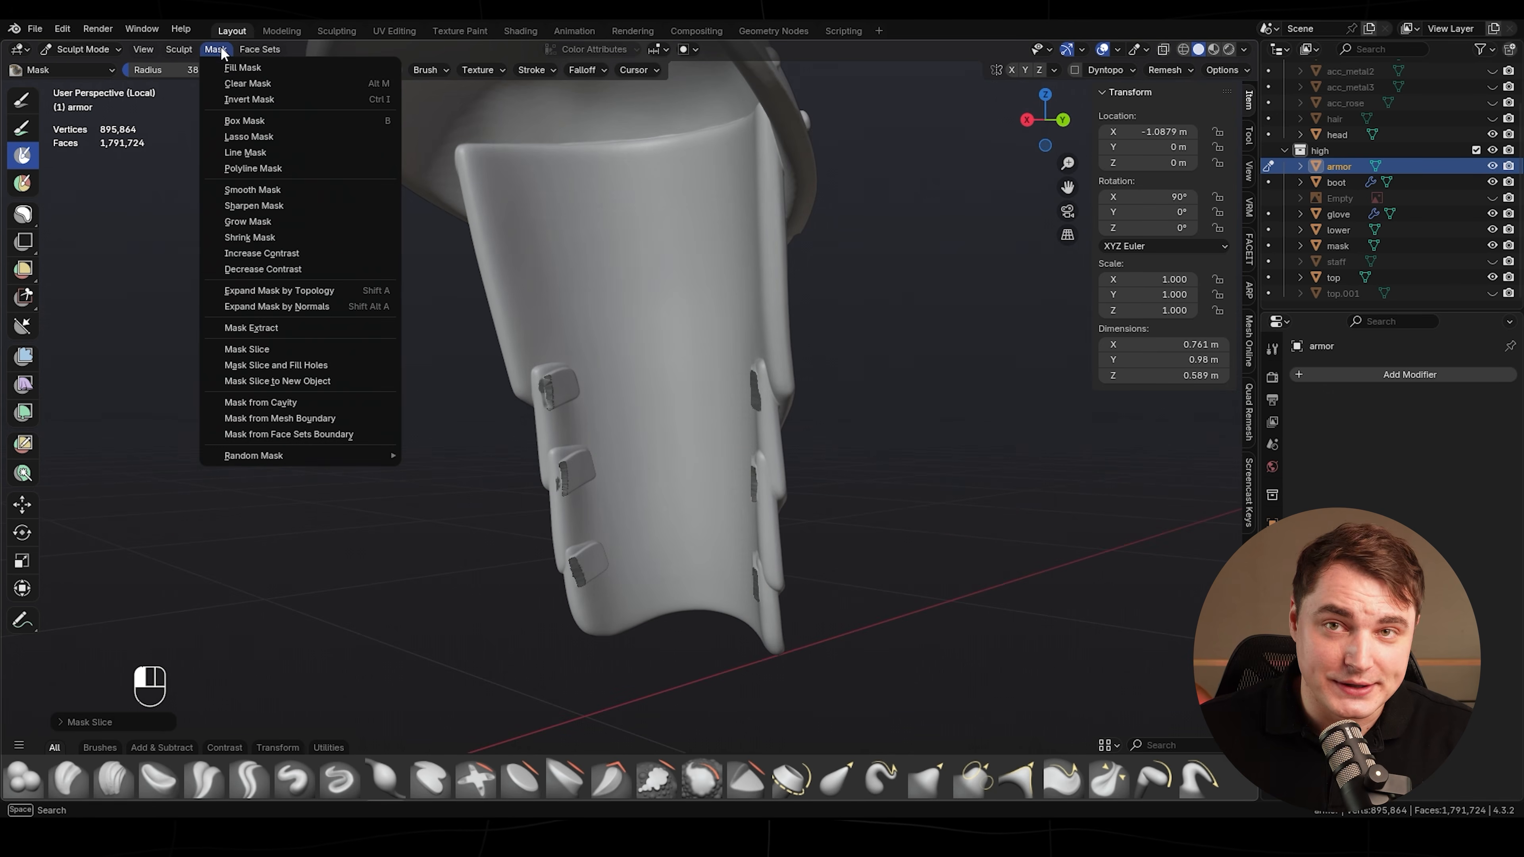
pyautogui.click(272, 85)
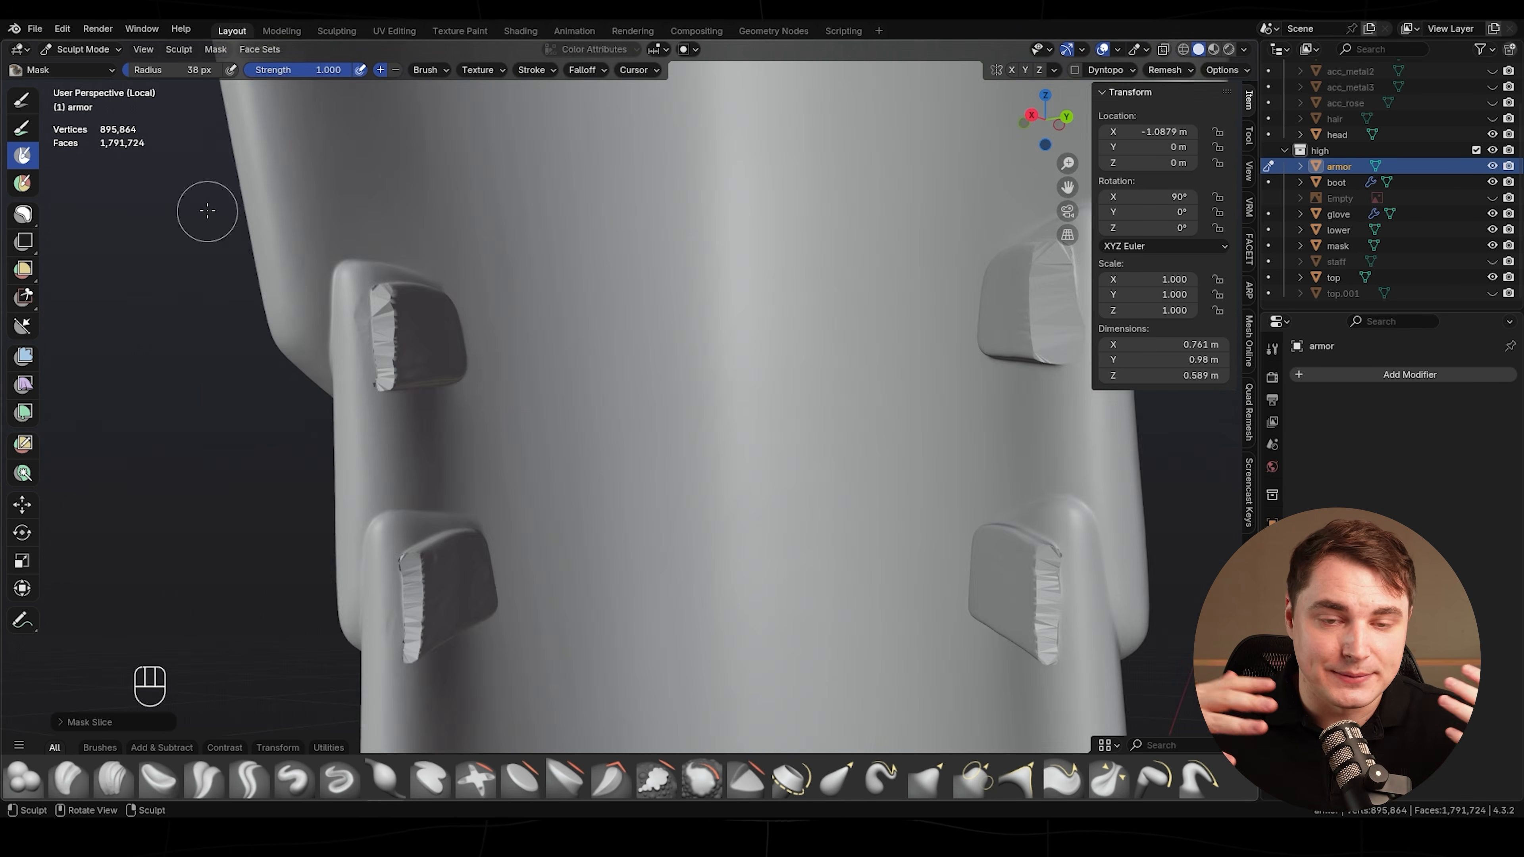
# - Smooth the jagged cut end of the uppermost strap stub on one inner edge of the armor
pyautogui.scroll(4, 570, 393)
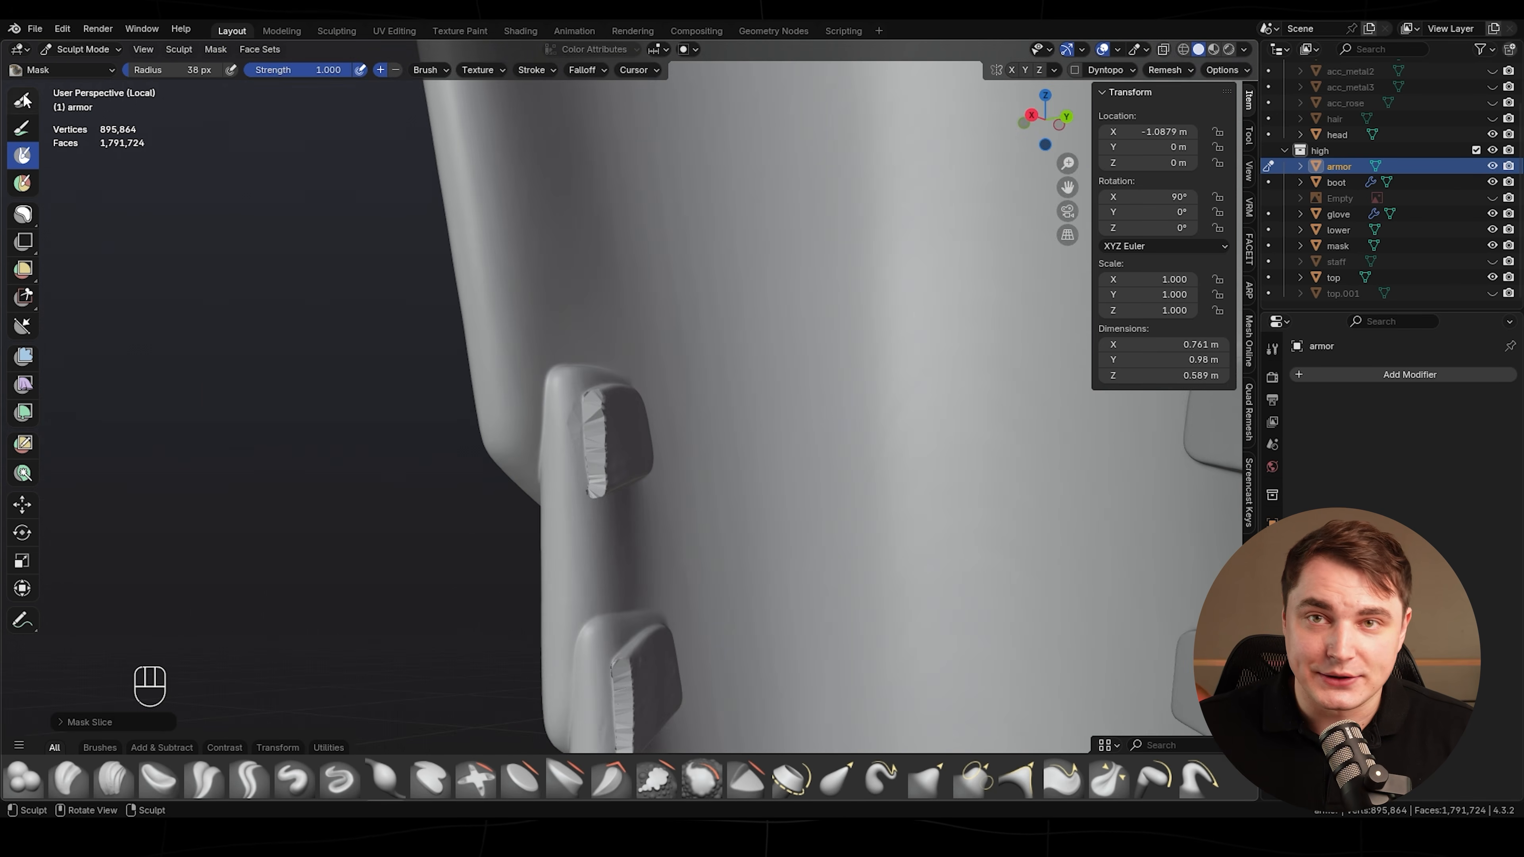
pyautogui.keyDown('shift'); pyautogui.moveTo(569, 393); pyautogui.dragTo(596, 503); pyautogui.keyUp('shift')
pyautogui.moveTo(595, 504); pyautogui.dragTo(535, 537, button='middle')
pyautogui.keyDown('shift'); pyautogui.moveTo(591, 378); pyautogui.dragTo(572, 422); pyautogui.keyUp('shift')
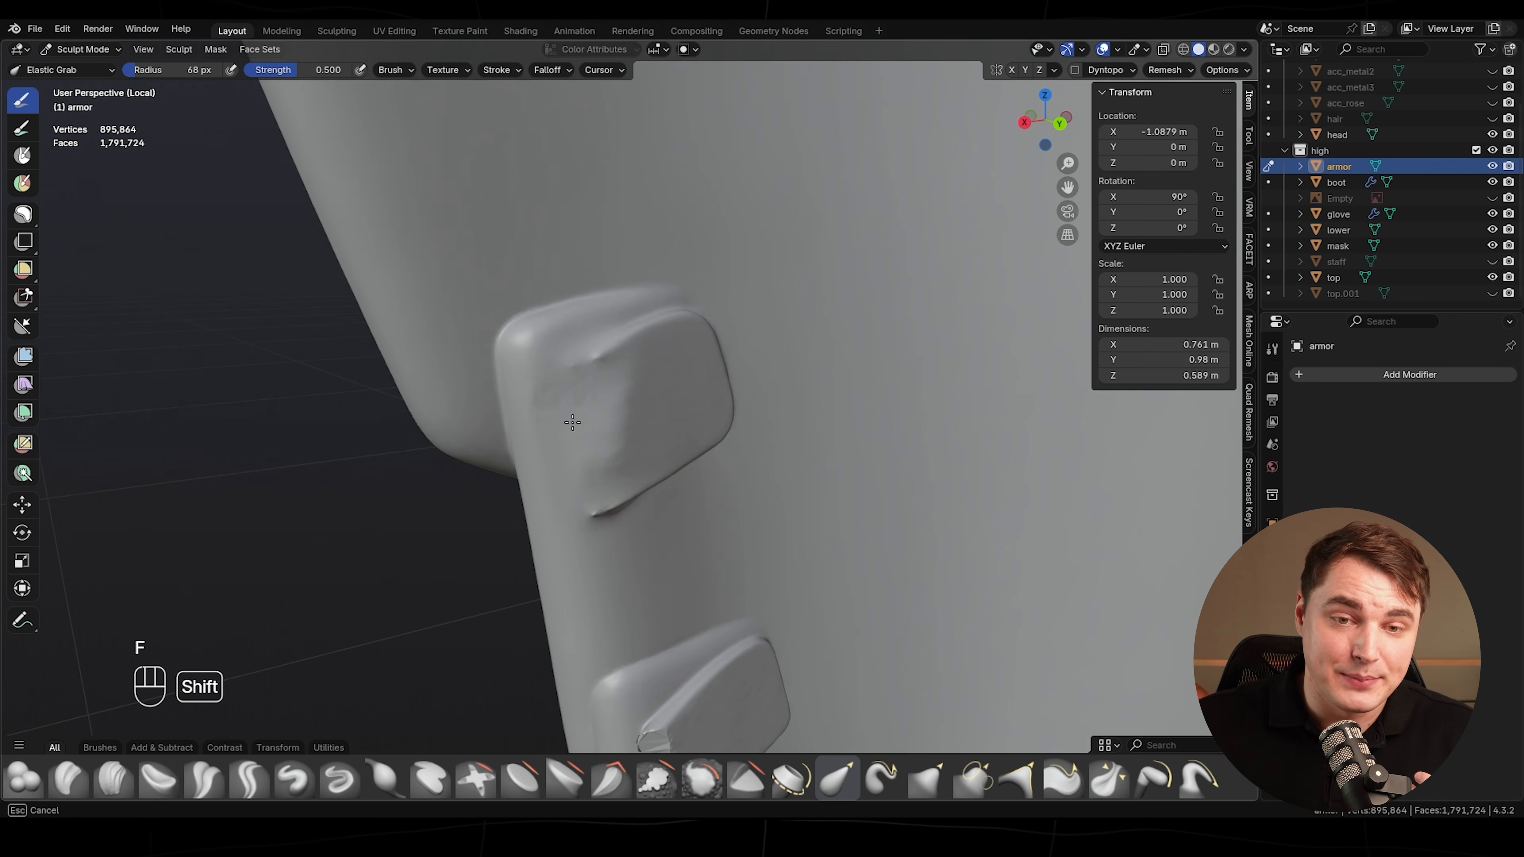
# - Smooth the cut end of the middle strap stub on the same inner edge into the plate
pyautogui.scroll(-2, 653, 566)
pyautogui.keyDown('shift'); pyautogui.moveTo(654, 565); pyautogui.dragTo(629, 329, button='middle'); pyautogui.keyUp('shift')
pyautogui.scroll(3, 630, 329)
pyautogui.keyDown('shift'); pyautogui.moveTo(627, 270); pyautogui.dragTo(636, 374); pyautogui.keyUp('shift')
pyautogui.moveTo(697, 346); pyautogui.dragTo(669, 292, button='middle')
pyautogui.keyDown('shift'); pyautogui.moveTo(731, 460); pyautogui.dragTo(705, 471); pyautogui.keyUp('shift')
# - Smooth the lowest strap stub on this inner edge until it blends into the armor plate
pyautogui.keyDown('shift'); pyautogui.moveTo(725, 578); pyautogui.dragTo(628, 300, button='middle'); pyautogui.keyUp('shift')
pyautogui.scroll(3, 629, 312)
pyautogui.keyDown('shift'); pyautogui.moveTo(626, 360); pyautogui.dragTo(623, 397); pyautogui.keyUp('shift')
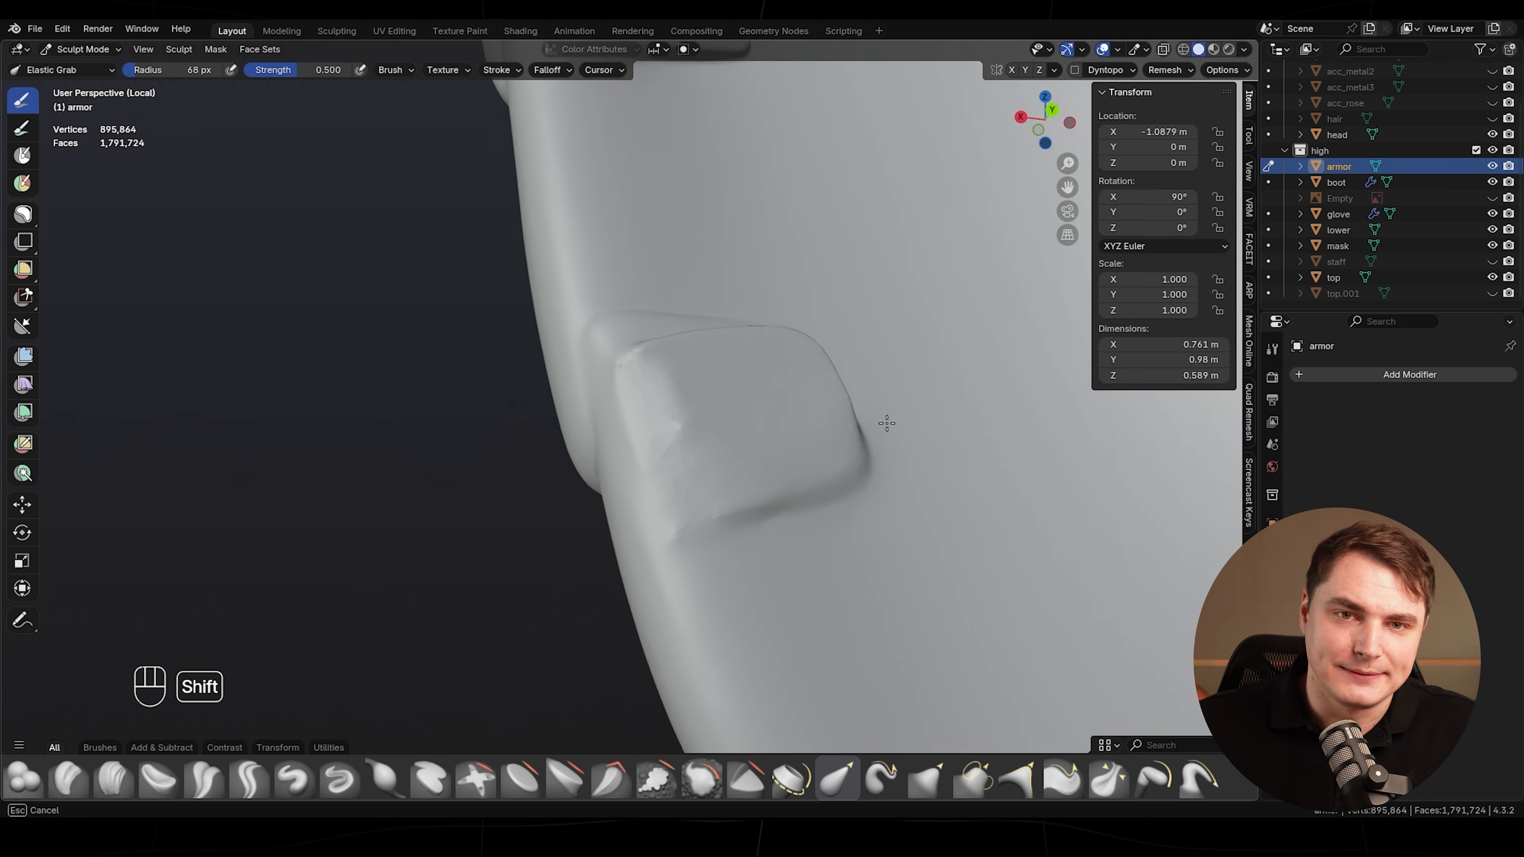
pyautogui.moveTo(821, 411); pyautogui.dragTo(821, 447, button='middle')
pyautogui.moveTo(816, 444)
pyautogui.keyDown('shift'); pyautogui.mouseDown()
pyautogui.moveTo(750, 459)
pyautogui.moveTo(744, 448)
pyautogui.mouseUp(); pyautogui.keyUp('shift')
pyautogui.scroll(-3, 741, 421)
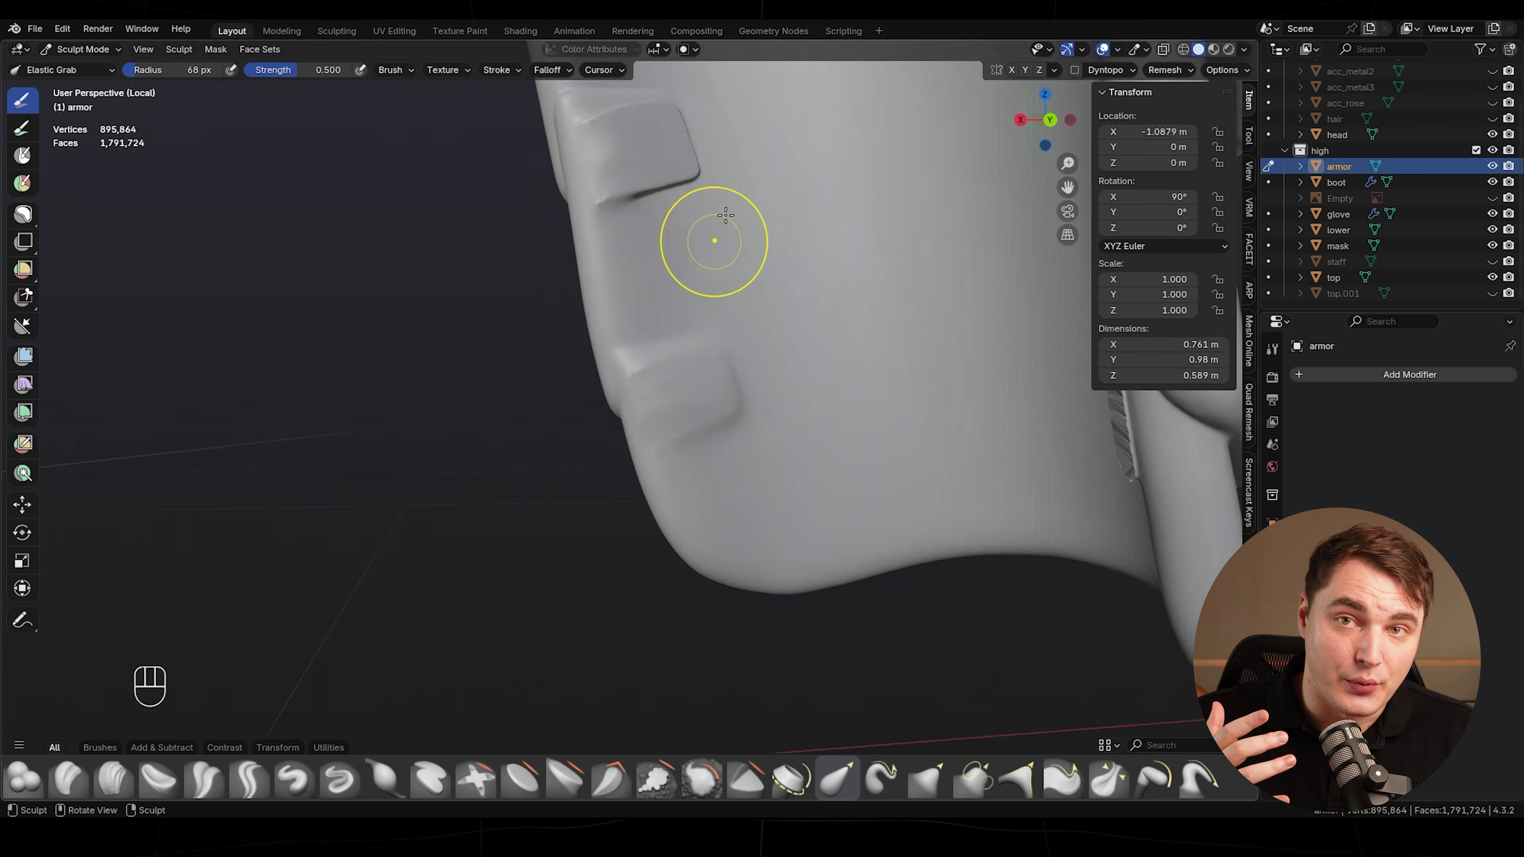
# - Touch up the smoothing around the upper and middle strap stubs on the same inner edge
pyautogui.keyDown('shift'); pyautogui.moveTo(724, 218); pyautogui.dragTo(678, 522, button='middle'); pyautogui.keyUp('shift')
pyautogui.moveTo(678, 522); pyautogui.dragTo(619, 432, button='middle')
pyautogui.scroll(1, 624, 456)
pyautogui.keyDown('shift'); pyautogui.moveTo(639, 600); pyautogui.dragTo(721, 552); pyautogui.keyUp('shift')
pyautogui.moveTo(721, 552); pyautogui.dragTo(671, 576, button='middle')
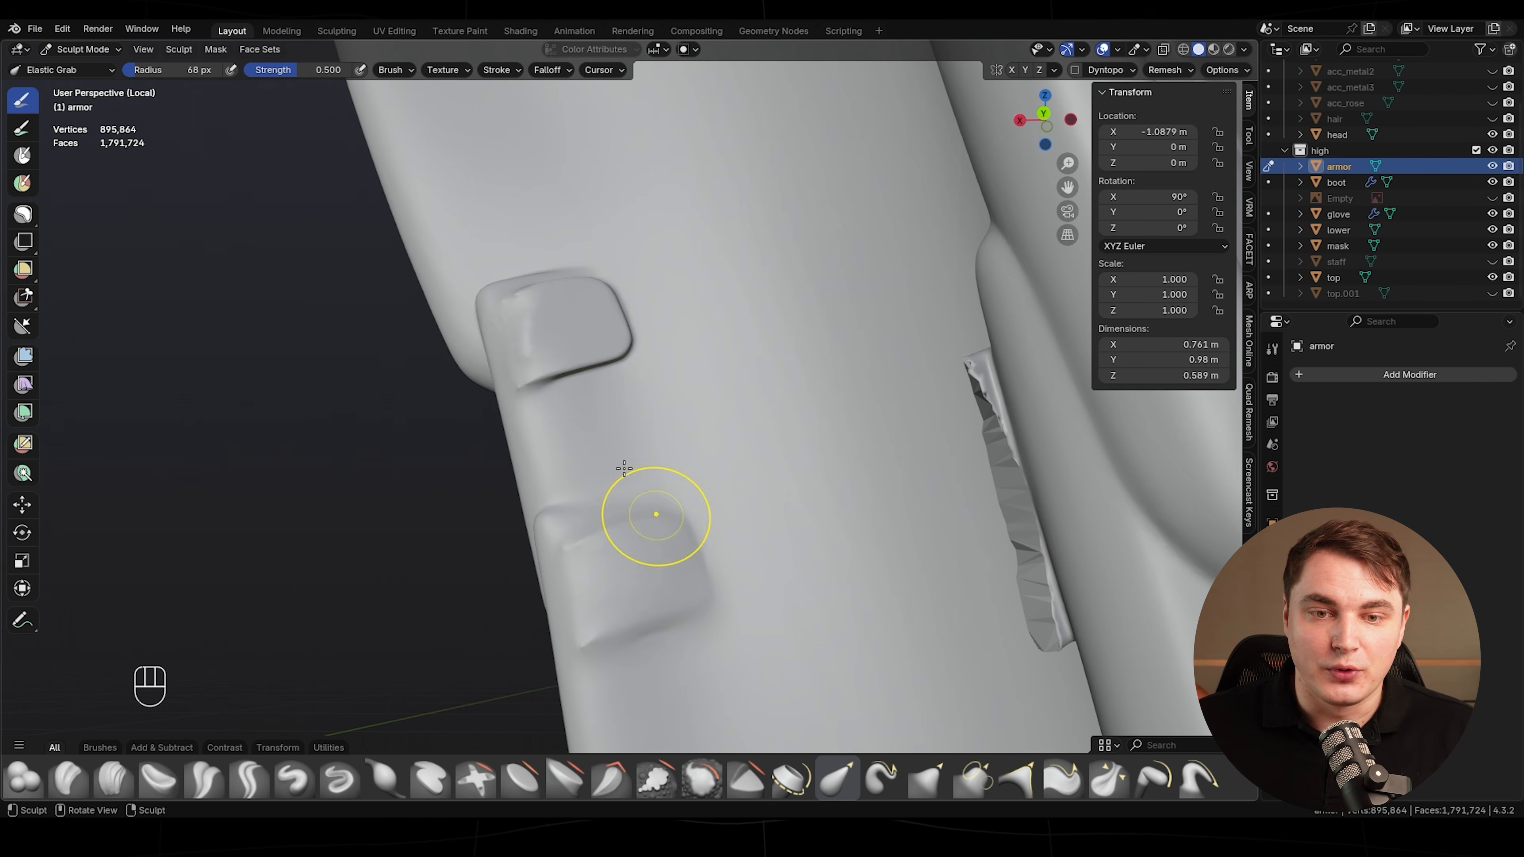
# - Smooth the cut strap stubs along the opposite inner edge of the armor
pyautogui.moveTo(906, 399); pyautogui.dragTo(962, 406, button='middle')
pyautogui.moveTo(962, 407); pyautogui.dragTo(918, 403, button='middle')
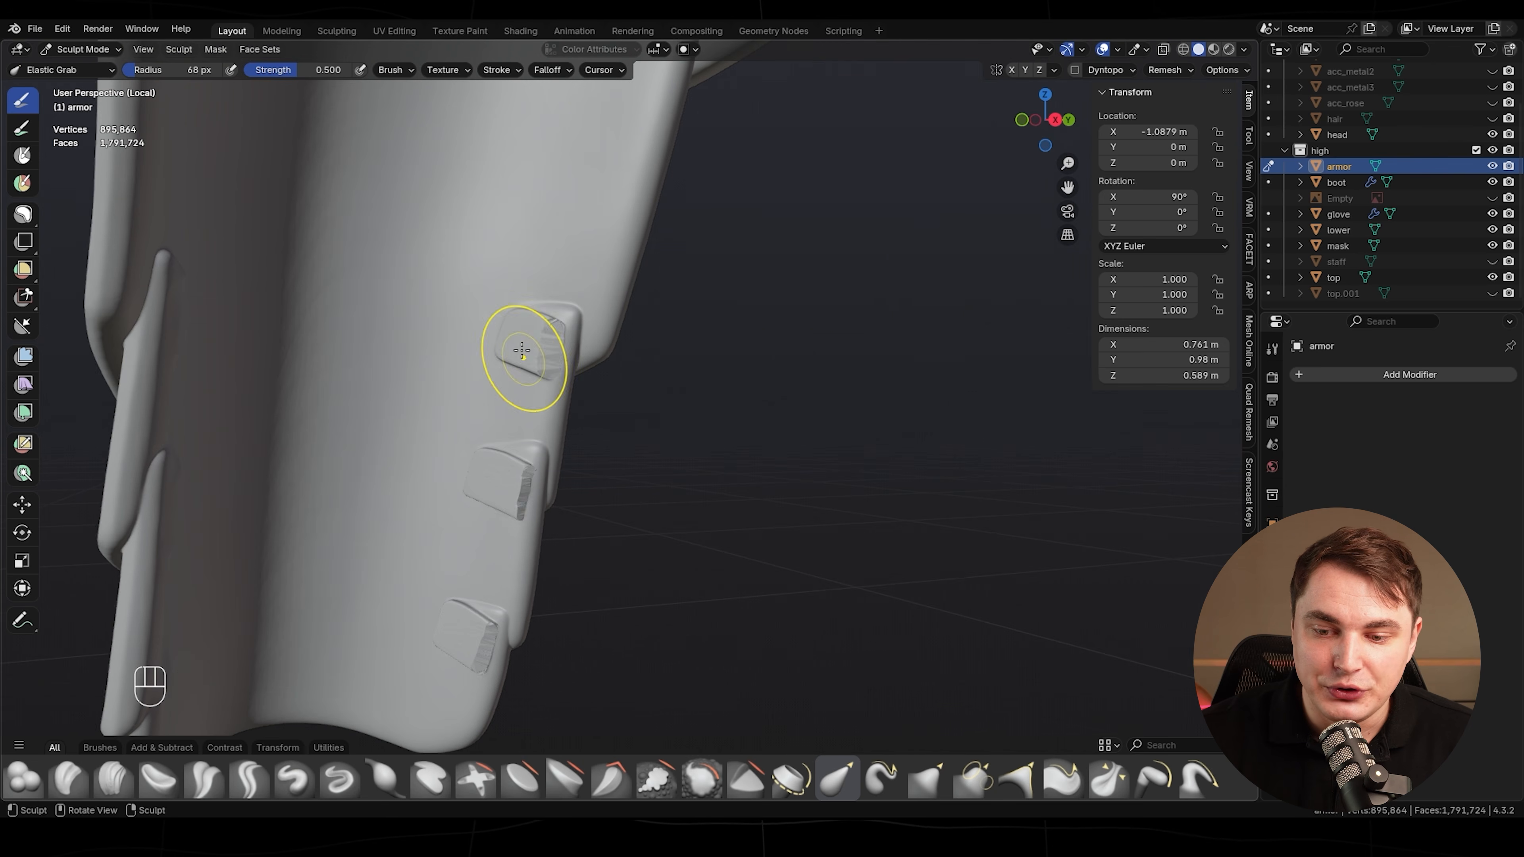
pyautogui.keyDown('shift'); pyautogui.moveTo(507, 382); pyautogui.dragTo(636, 210, button='middle'); pyautogui.keyUp('shift')
pyautogui.scroll(2, 625, 174)
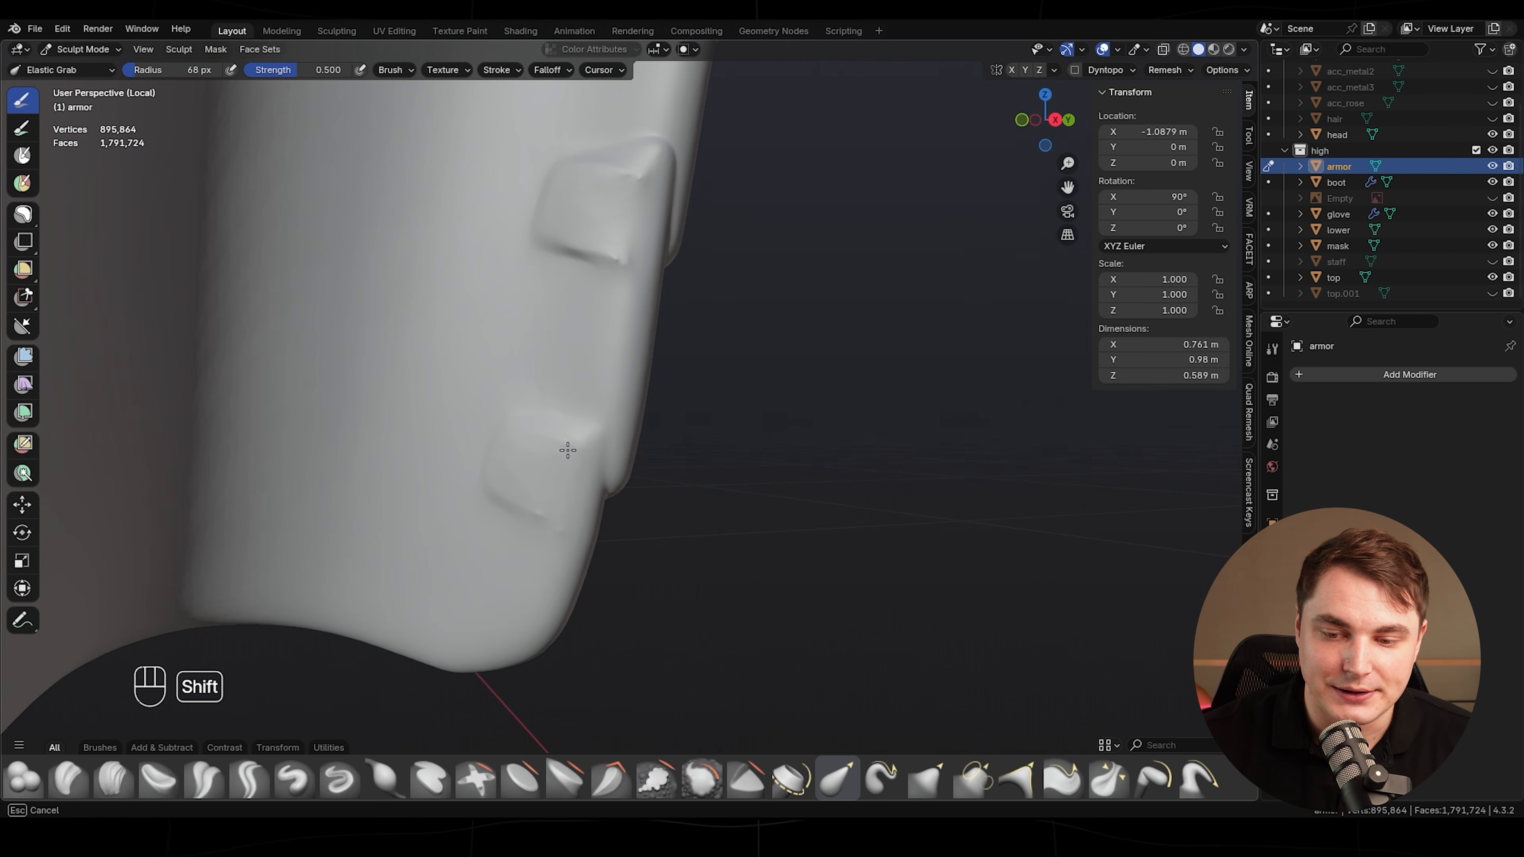
pyautogui.keyDown('shift'); pyautogui.moveTo(578, 162); pyautogui.dragTo(579, 257); pyautogui.keyUp('shift')
# - Smooth away the rivet on the upper arm plate just beneath the shoulder cap
pyautogui.scroll(-6, 644, 265)
pyautogui.moveTo(600, 378); pyautogui.dragTo(708, 394, button='middle')
pyautogui.keyDown('shift'); pyautogui.moveTo(684, 271); pyautogui.dragTo(697, 422, button='middle'); pyautogui.keyUp('shift')
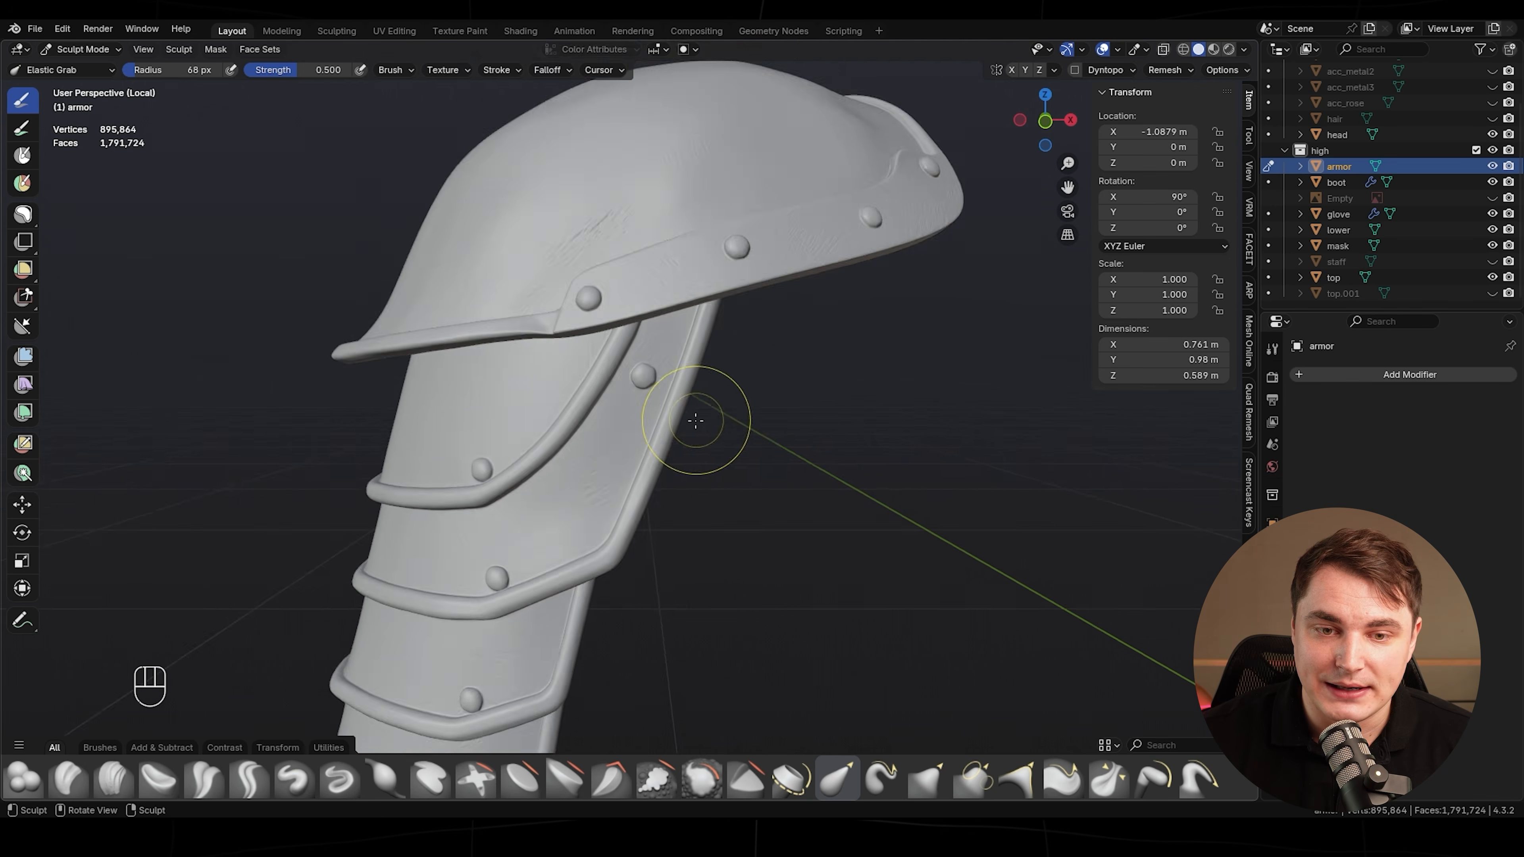
pyautogui.scroll(6, 677, 372)
pyautogui.keyDown('shift'); pyautogui.moveTo(689, 344); pyautogui.dragTo(684, 348); pyautogui.keyUp('shift')
pyautogui.scroll(-3, 684, 348)
pyautogui.hotkey('ctrl', 'z')
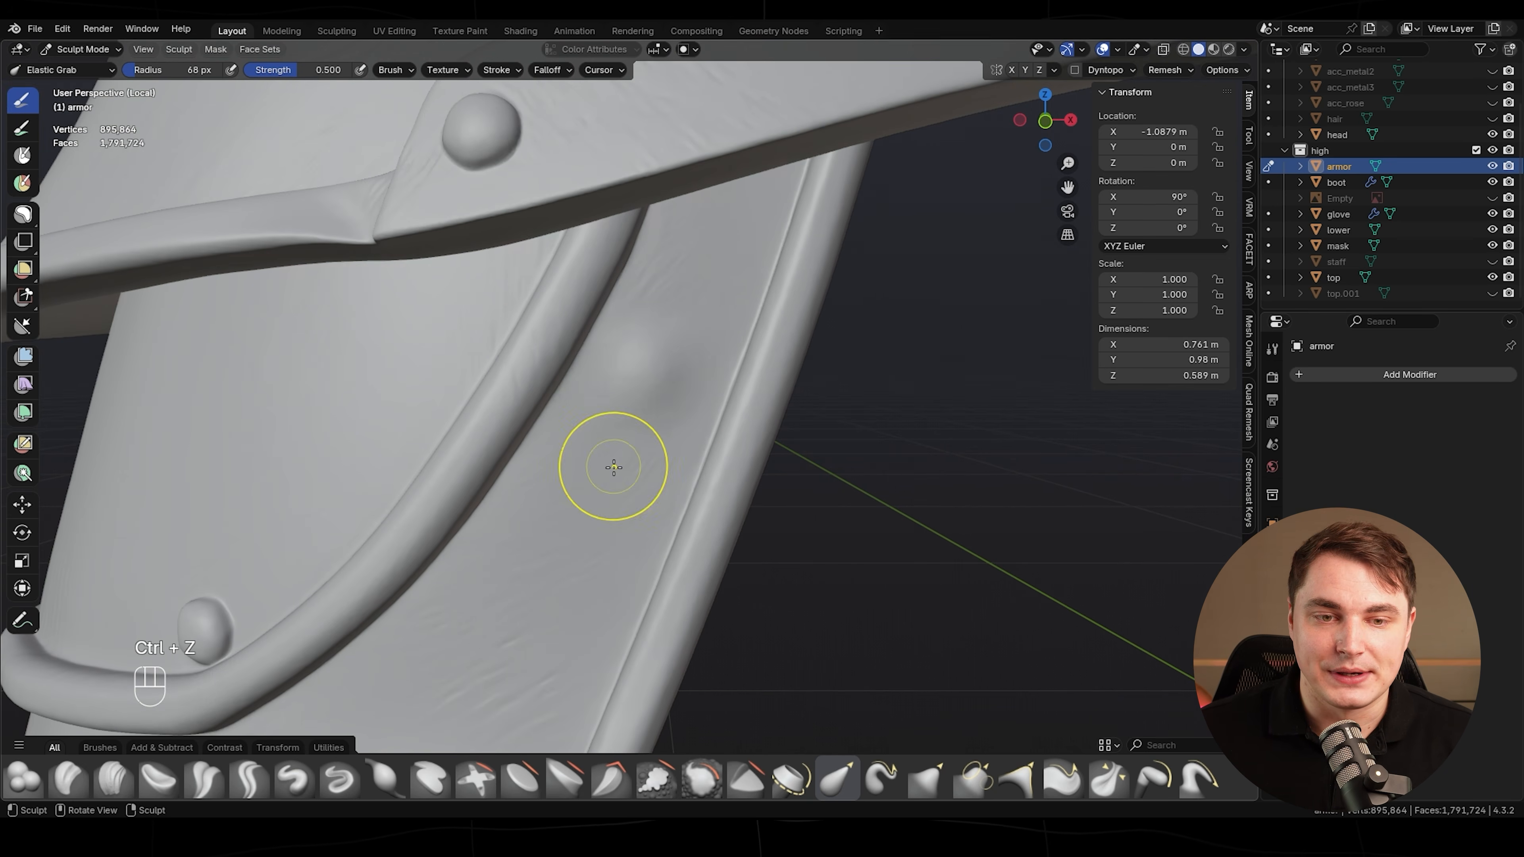
# - Smooth away the matching rivet on the opposite side of the upper arm plate
pyautogui.scroll(-3, 614, 467)
pyautogui.moveTo(614, 467); pyautogui.dragTo(840, 463, button='middle')
pyautogui.keyDown('shift'); pyautogui.moveTo(840, 396); pyautogui.dragTo(699, 471, button='middle'); pyautogui.keyUp('shift')
pyautogui.scroll(3, 700, 471)
pyautogui.keyDown('shift'); pyautogui.moveTo(597, 499); pyautogui.dragTo(592, 498); pyautogui.keyUp('shift')
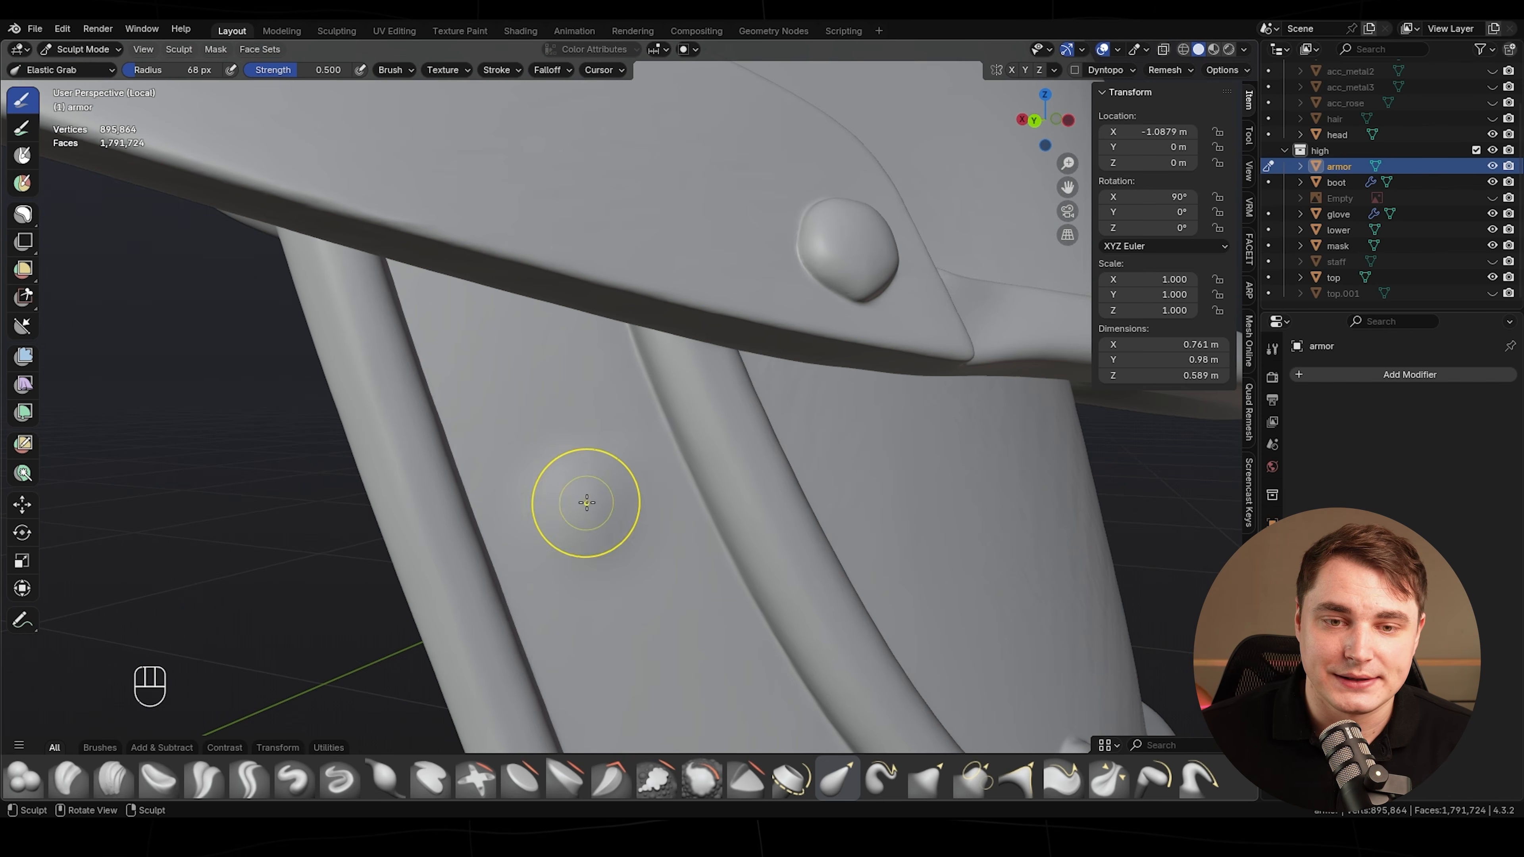
# - Remesh the armor with a voxel size of 0.001 m, preserving volume and attributes
pyautogui.scroll(-6, 587, 503)
pyautogui.moveTo(587, 503); pyautogui.dragTo(554, 487, button='middle')
pyautogui.scroll(3, 510, 450)
pyautogui.scroll(-5, 505, 473)
pyautogui.moveTo(694, 466)
pyautogui.mouseDown(button='middle')
pyautogui.moveTo(750, 342)
pyautogui.moveTo(600, 336)
pyautogui.moveTo(453, 371)
pyautogui.mouseUp(button='middle')
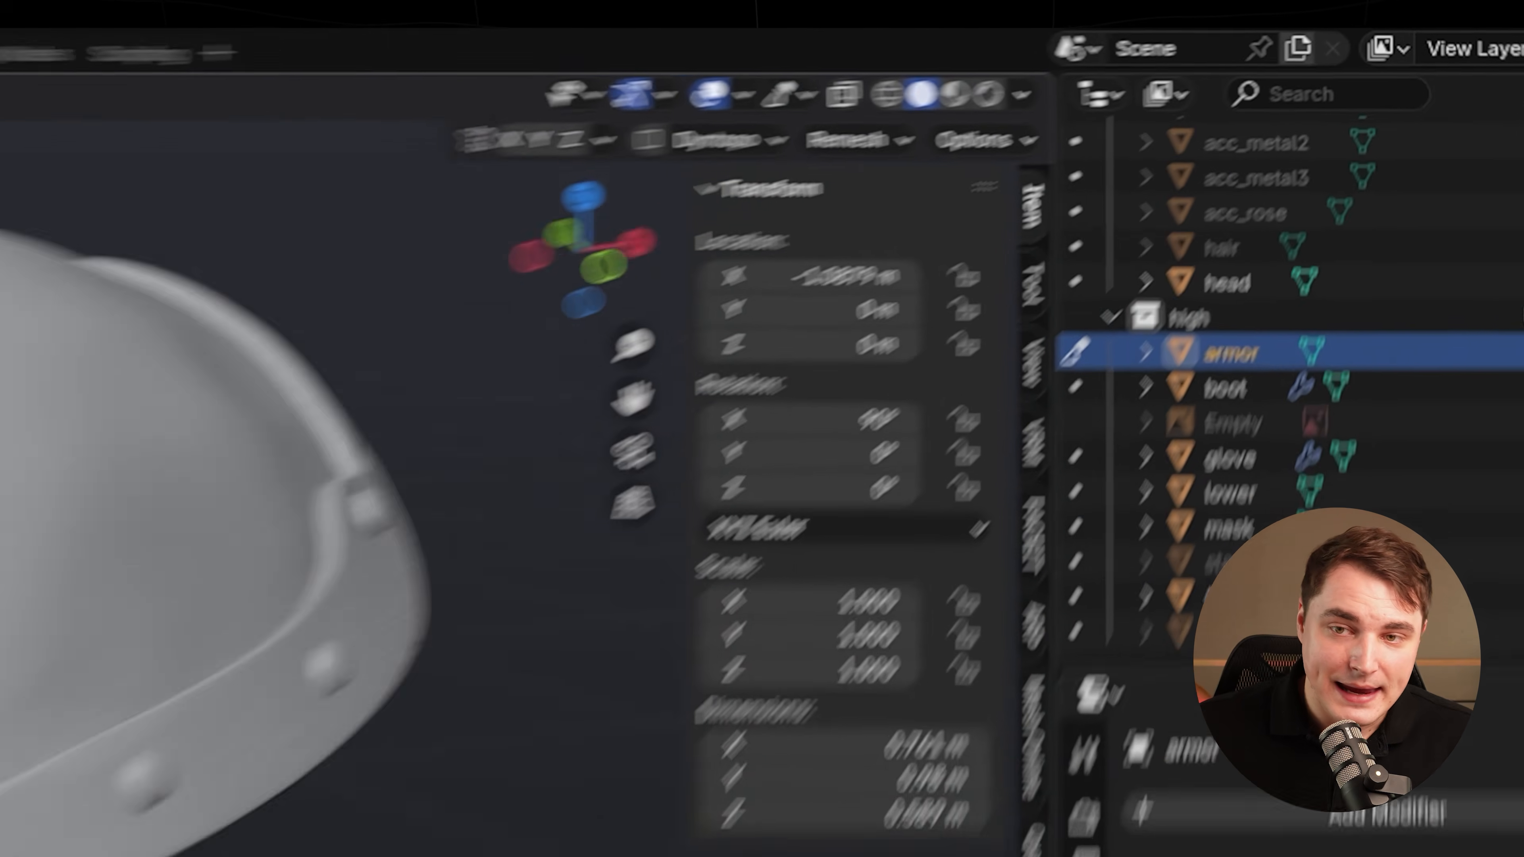
pyautogui.click(706, 185)
pyautogui.click(758, 276)
pyautogui.click(669, 278)
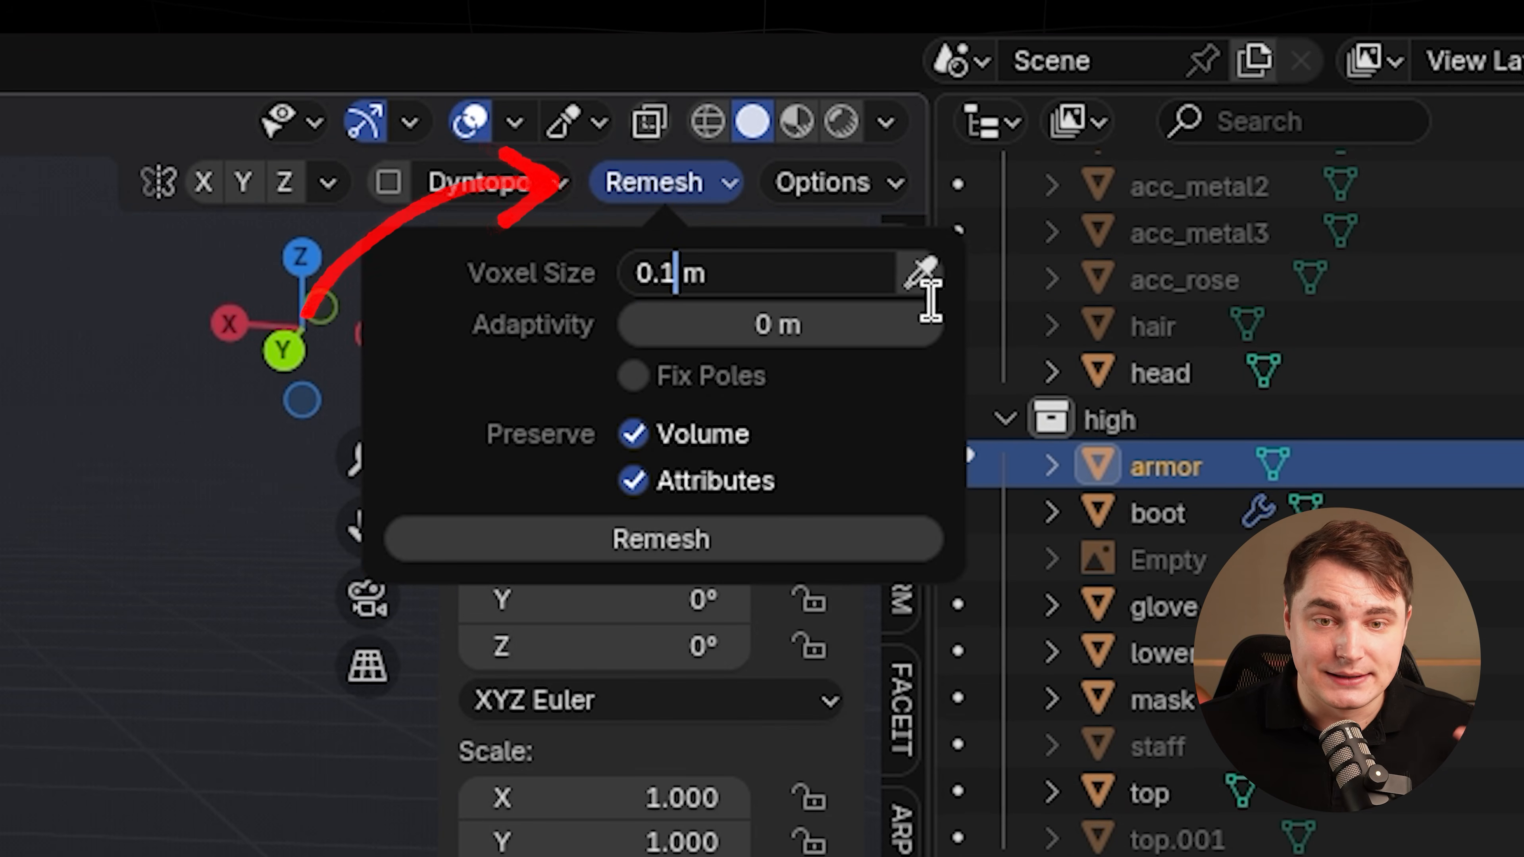
pyautogui.write('0')
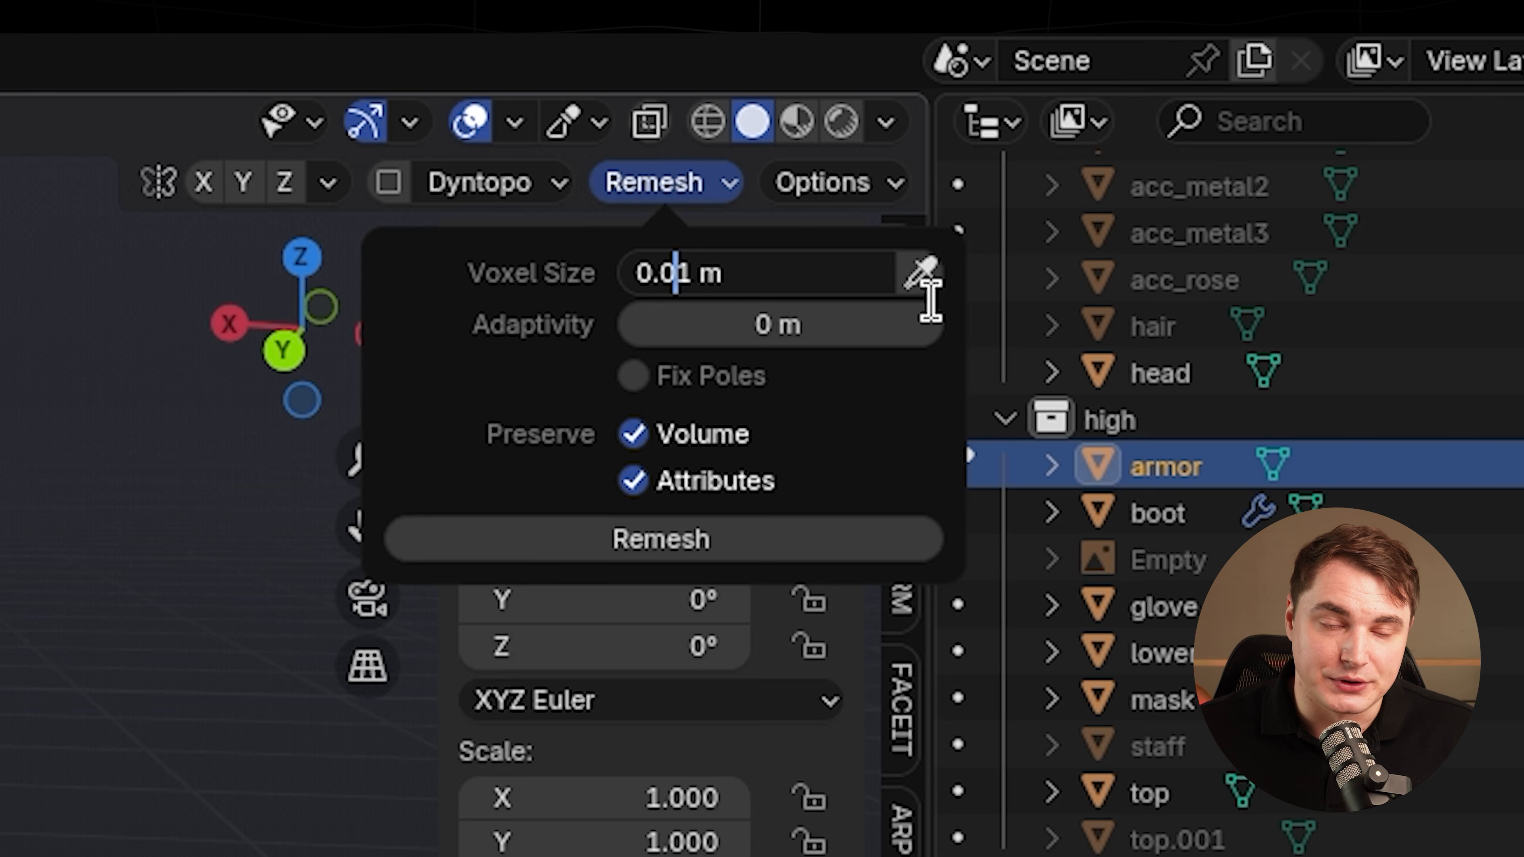
pyautogui.write('0')
pyautogui.press('Return')
pyautogui.click(550, 549)
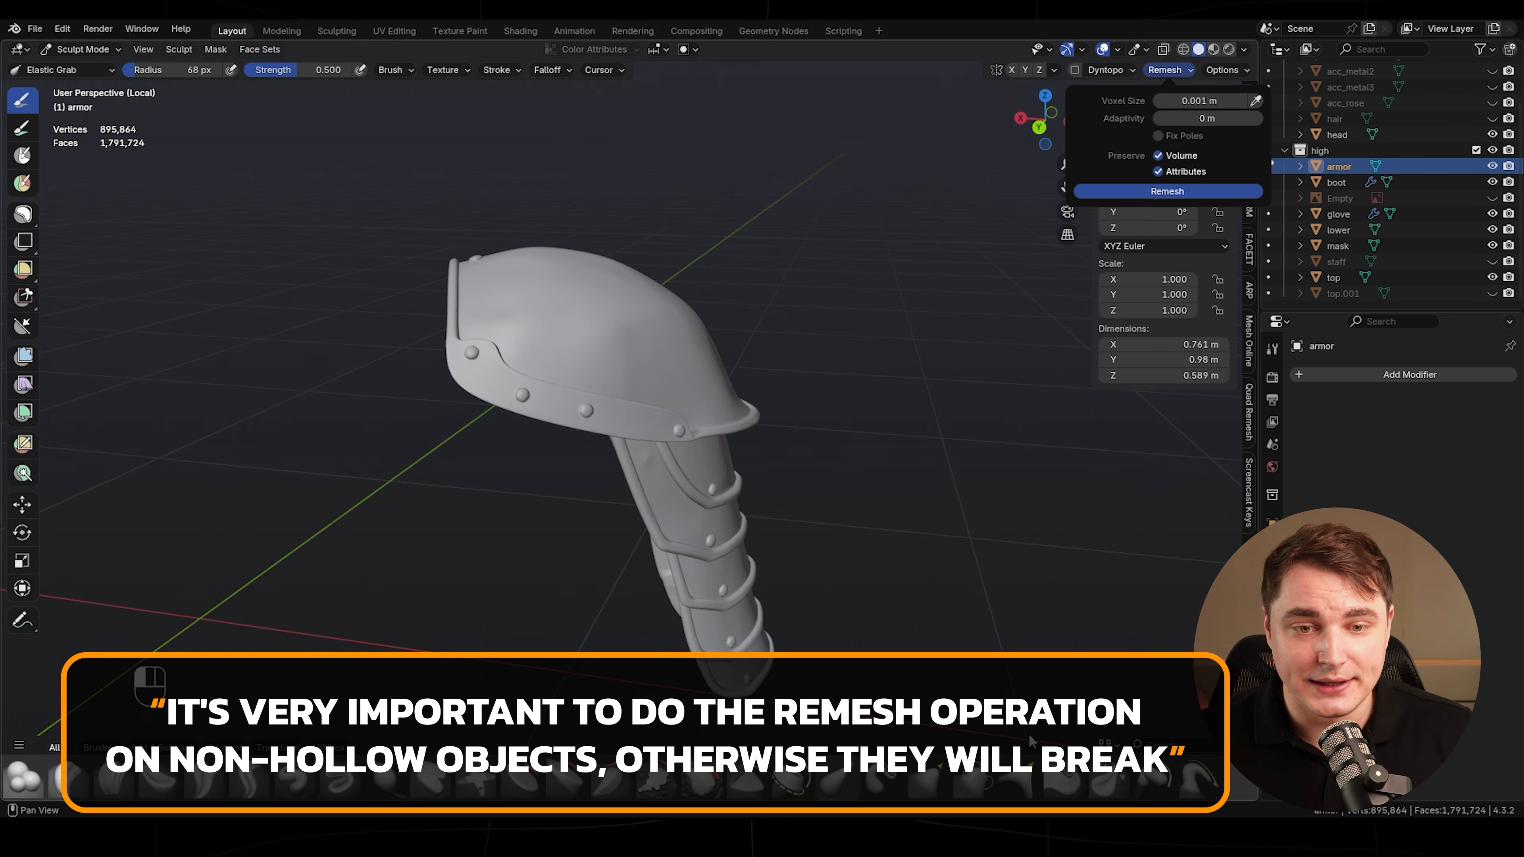
# - Show the full character again and set the Elastic Snake Hook brush radius to 214 px at the shoulder armor
pyautogui.press('[')
pyautogui.moveTo(650, 577)
pyautogui.mouseDown(button='middle')
pyautogui.moveTo(663, 528)
pyautogui.moveTo(754, 529)
pyautogui.moveTo(466, 493)
pyautogui.moveTo(624, 420)
pyautogui.moveTo(788, 446)
pyautogui.moveTo(691, 571)
pyautogui.mouseUp(button='middle')
pyautogui.scroll(6, 663, 528)
pyautogui.scroll(4, 652, 614)
pyautogui.click(520, 779)
pyautogui.press('f')
pyautogui.press('f')
pyautogui.click(649, 406)
pyautogui.scroll(-7, 753, 530)
pyautogui.scroll(8, 648, 372)
pyautogui.press('f')
pyautogui.click(675, 353)
pyautogui.press('f')
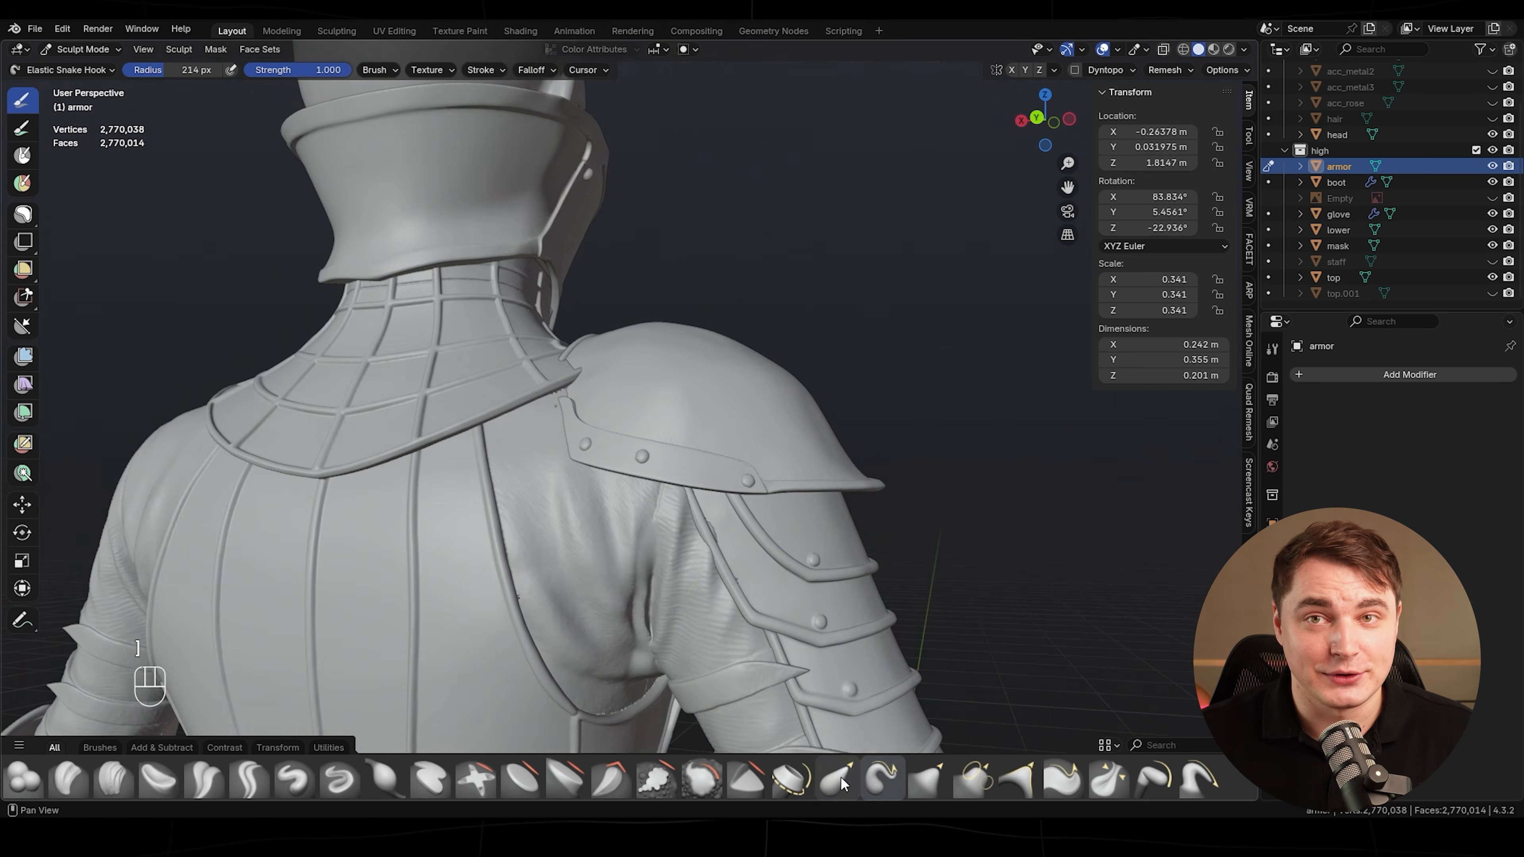
# - Reshape the shoulder cap's inner edge around the collar using Elastic Grab with a 225 px radius
pyautogui.scroll(2, 517, 422)
pyautogui.moveTo(517, 422)
pyautogui.mouseDown(button='middle')
pyautogui.moveTo(554, 436)
pyautogui.moveTo(516, 511)
pyautogui.mouseUp(button='middle')
pyautogui.moveTo(521, 396); pyautogui.dragTo(503, 393)
pyautogui.moveTo(503, 393); pyautogui.dragTo(588, 300, button='middle')
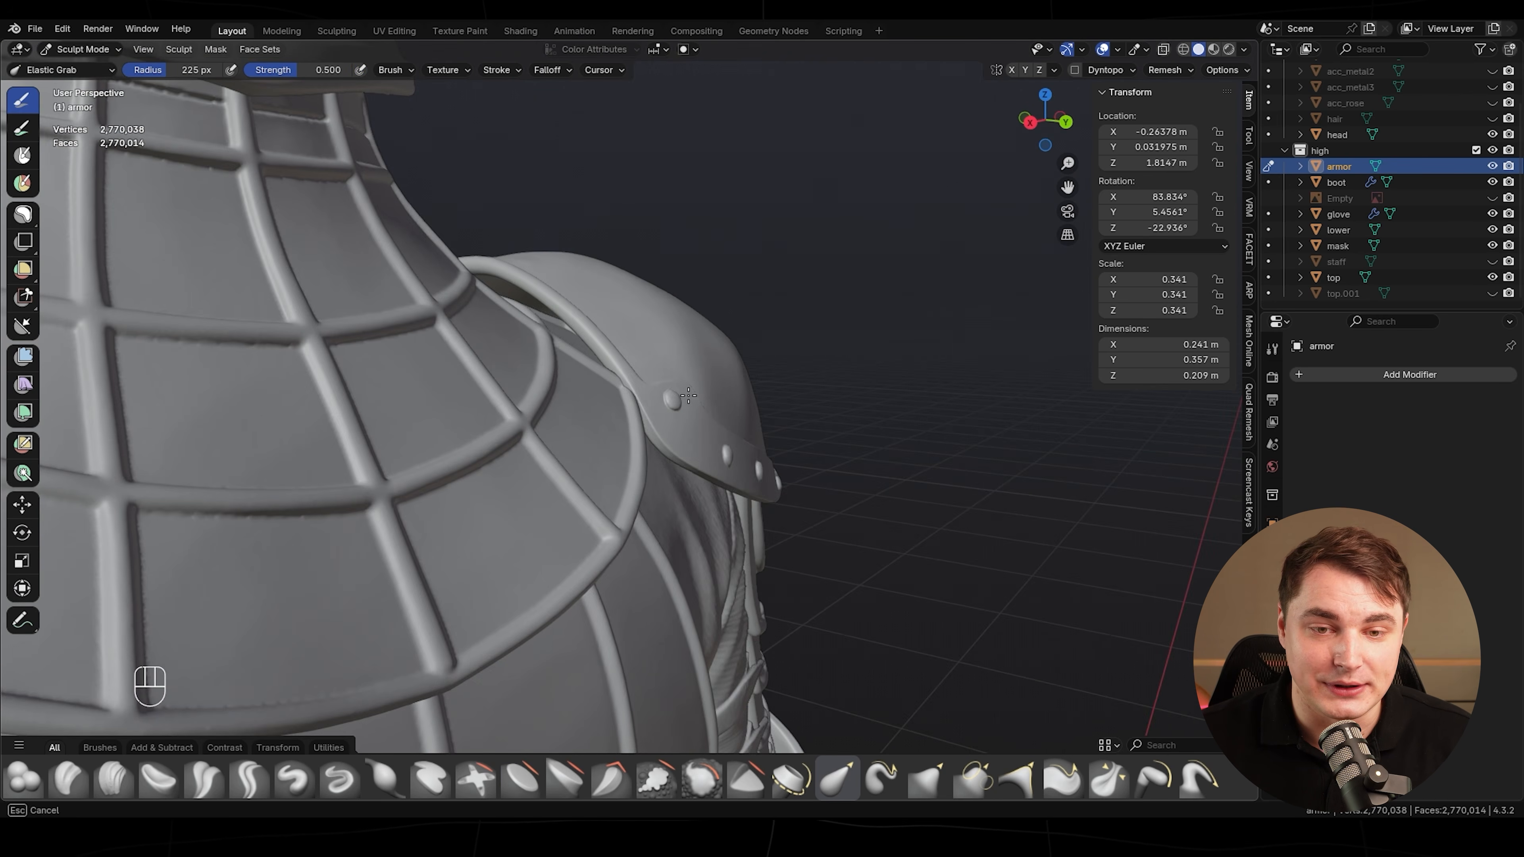
pyautogui.moveTo(588, 300); pyautogui.dragTo(600, 336)
pyautogui.scroll(-5, 588, 336)
pyautogui.moveTo(588, 336); pyautogui.dragTo(525, 421, button='middle')
pyautogui.moveTo(557, 692); pyautogui.dragTo(516, 480, button='middle')
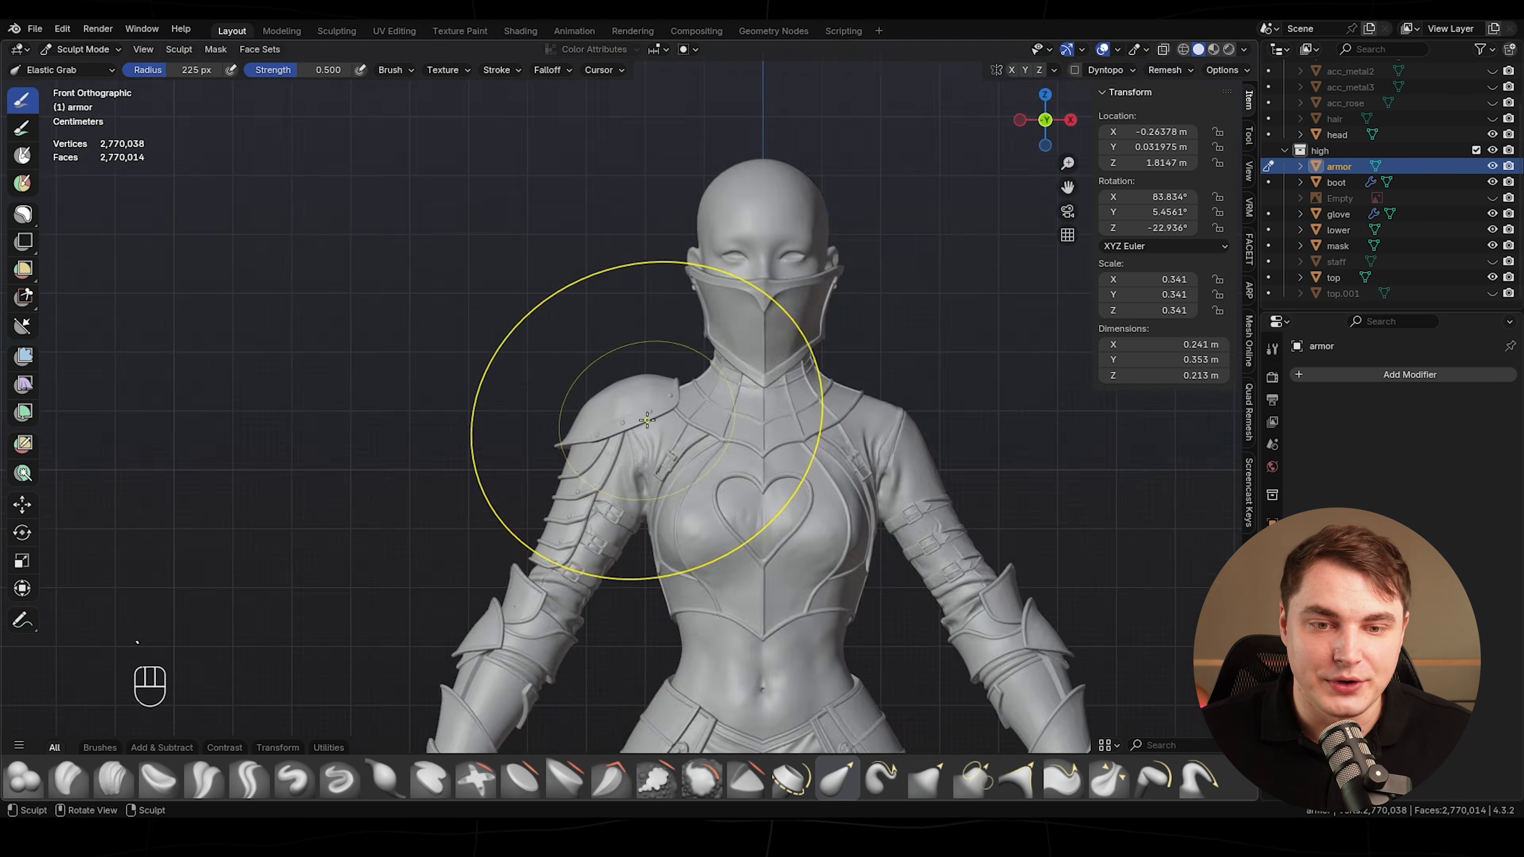
# - Reduce the Elastic Grab radius to 167 px and nudge the cap's collar-side edge upward from the front view
pyautogui.scroll(4, 510, 375)
pyautogui.press('f')
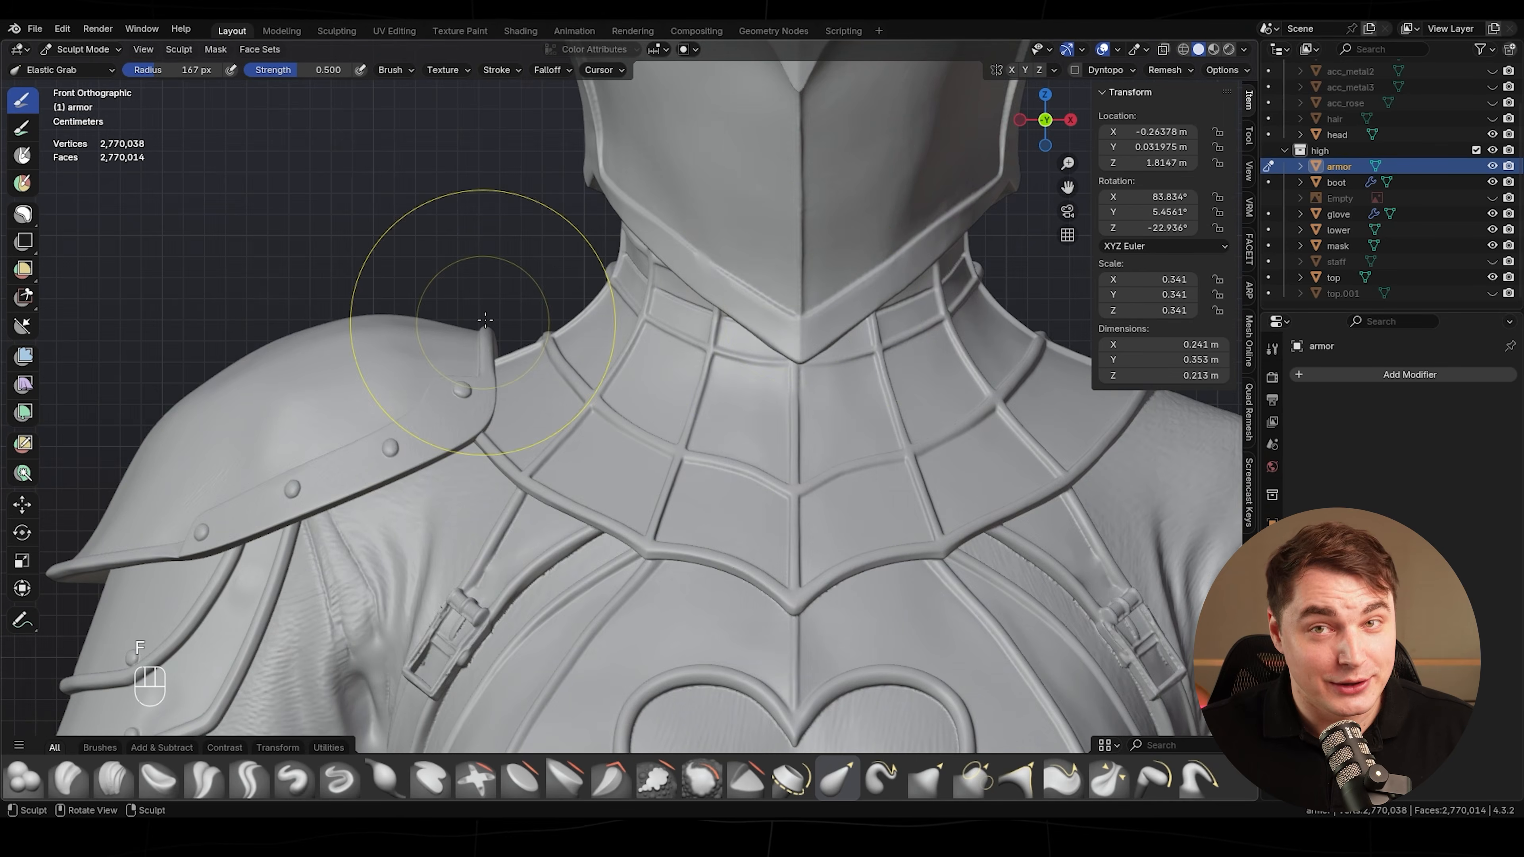
pyautogui.scroll(-9, 485, 320)
pyautogui.scroll(9, 454, 382)
pyautogui.moveTo(454, 381); pyautogui.dragTo(450, 360)
pyautogui.scroll(-8, 447, 325)
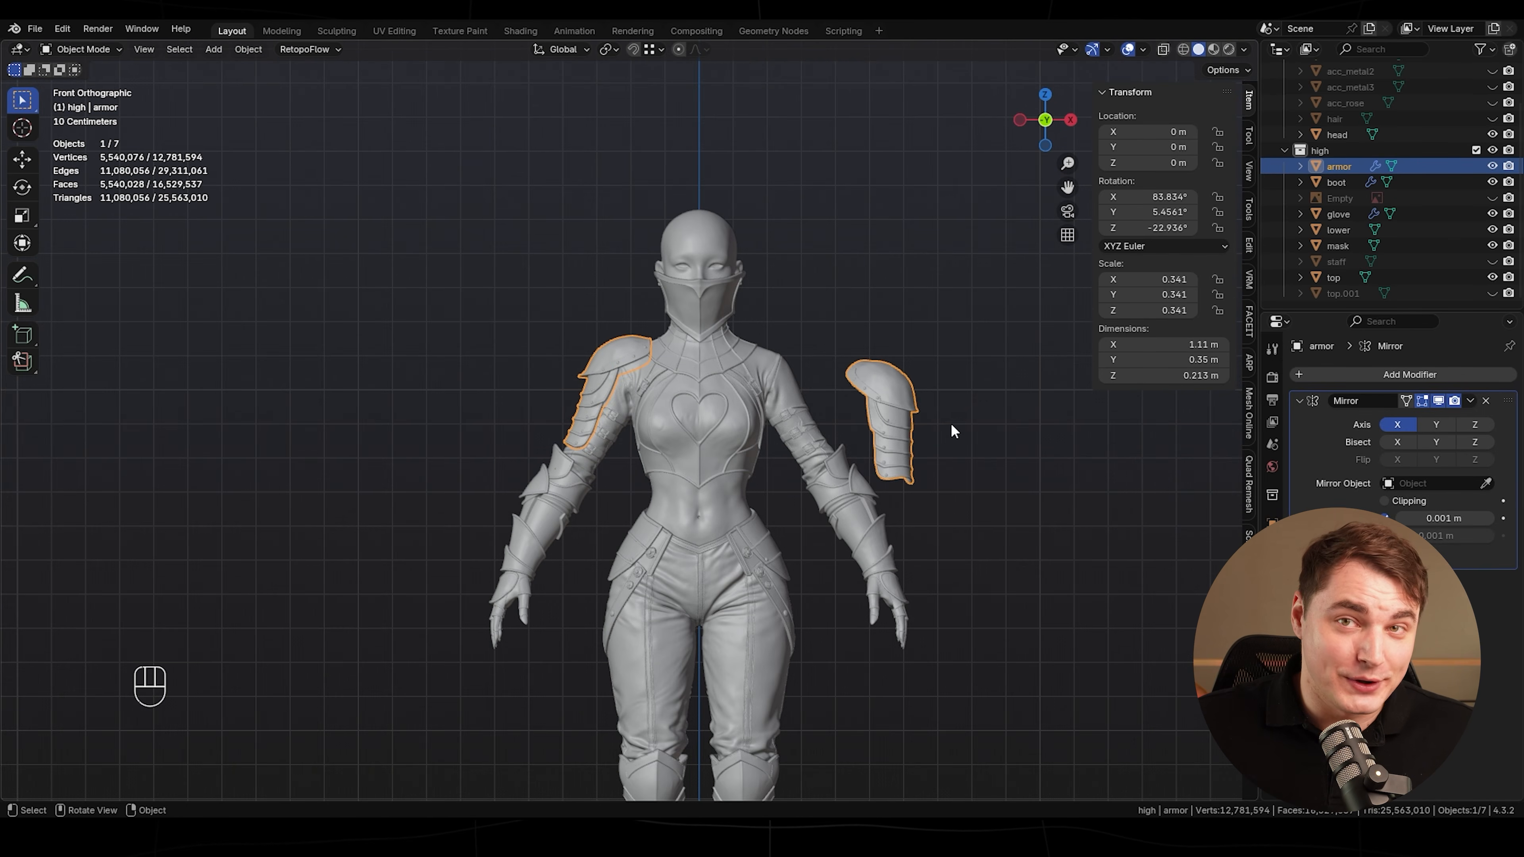
# - Apply rotation and scale to the mirrored shoulder armor so the copy aligns with the opposite shoulder
pyautogui.hotkey('ctrl', 'a')
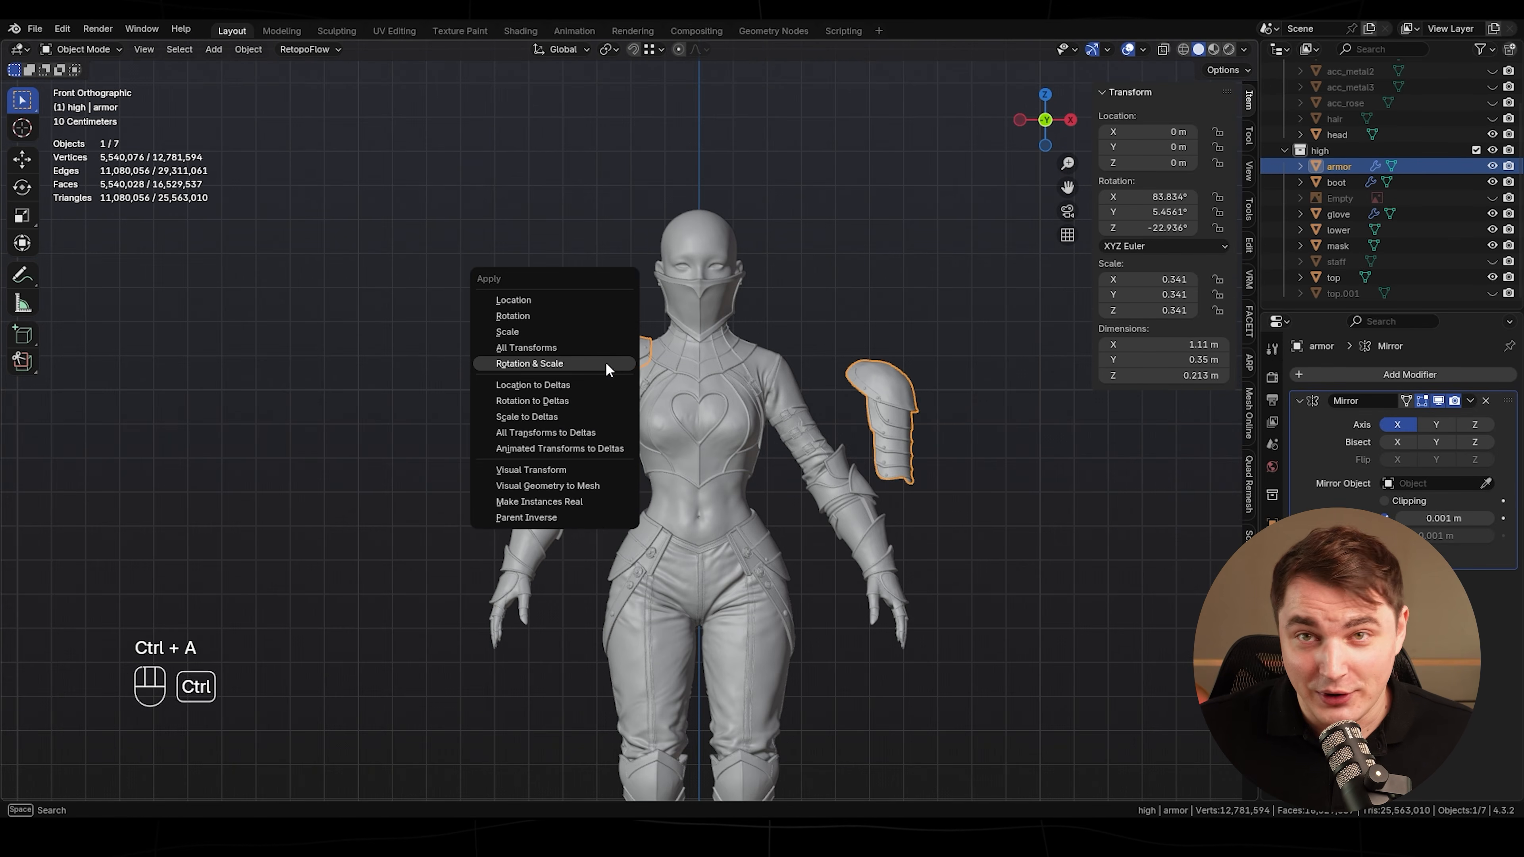
pyautogui.click(606, 364)
pyautogui.click(948, 413)
# - Inspect the mirrored shoulder armor around the character and make the hair object visible
pyautogui.scroll(-2, 948, 412)
pyautogui.moveTo(948, 412); pyautogui.dragTo(599, 411, button='middle')
pyautogui.press('`')
pyautogui.scroll(3, 768, 320)
pyautogui.scroll(2, 1439, 180)
pyautogui.click(1492, 164)
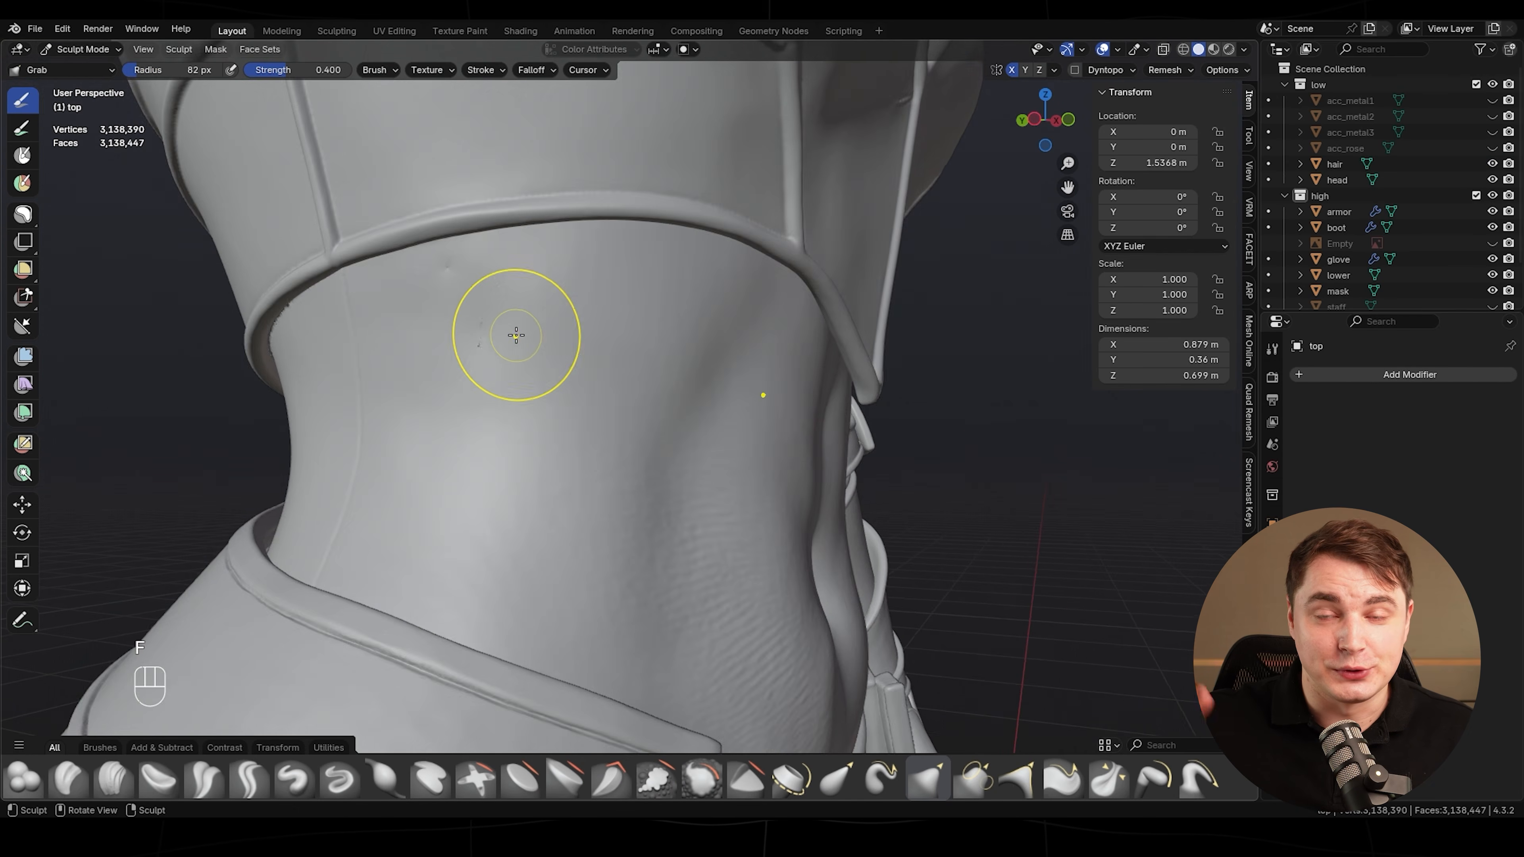
# - Smooth the surface marks on the top's bare waist below the chest armor, using a 45 px brush radius
pyautogui.press('f')
pyautogui.press('f')
pyautogui.scroll(2, 516, 336)
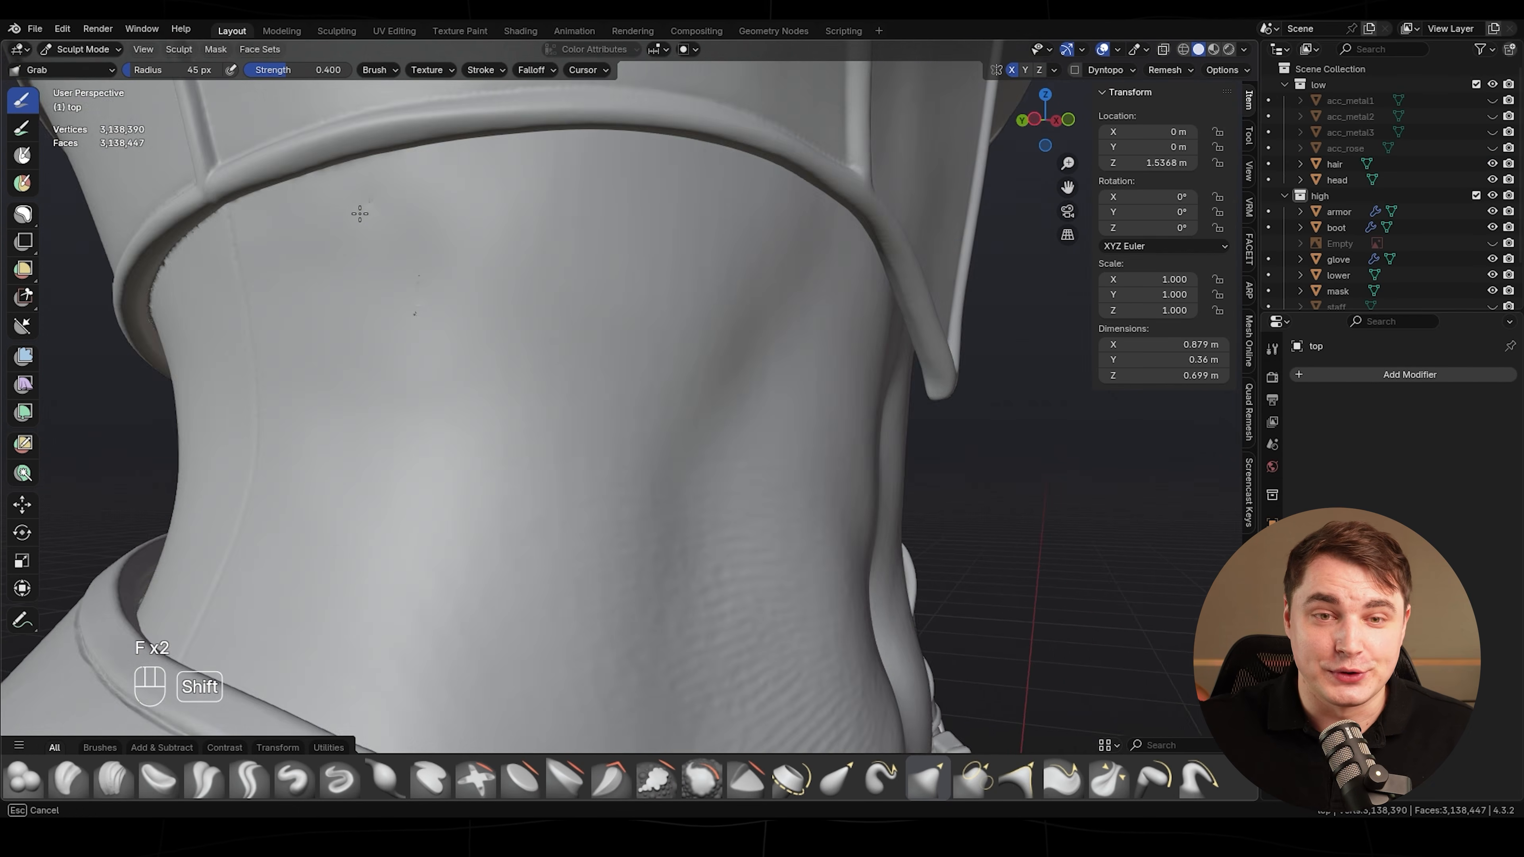
pyautogui.scroll(-6, 578, 398)
pyautogui.moveTo(578, 398); pyautogui.dragTo(663, 414, button='middle')
pyautogui.press('s')
pyautogui.scroll(2, 663, 620)
pyautogui.moveTo(600, 480)
pyautogui.mouseDown(button='middle')
pyautogui.moveTo(542, 465)
pyautogui.moveTo(606, 435)
pyautogui.moveTo(644, 507)
pyautogui.moveTo(597, 396)
pyautogui.moveTo(690, 396)
pyautogui.moveTo(576, 384)
pyautogui.mouseUp(button='middle')
pyautogui.scroll(3, 605, 436)
pyautogui.press('f')
pyautogui.press('f')
pyautogui.scroll(-4, 643, 507)
pyautogui.scroll(-5, 596, 396)
# - Switch sculpting to the lower garment object and smooth its rough surface area
pyautogui.click(1268, 275)
pyautogui.scroll(3, 624, 381)
pyautogui.scroll(4, 624, 382)
pyautogui.press('f')
pyautogui.moveTo(618, 540)
pyautogui.keyDown('shift'); pyautogui.mouseDown()
pyautogui.moveTo(614, 409)
pyautogui.moveTo(584, 324)
pyautogui.moveTo(656, 372)
pyautogui.mouseUp(); pyautogui.keyUp('shift')
pyautogui.press('f')
# - Smooth the creases on the narrow strip between the legs from underneath with a 75 px radius
pyautogui.scroll(-5, 633, 354)
pyautogui.moveTo(633, 354); pyautogui.dragTo(612, 190, button='middle')
pyautogui.scroll(4, 611, 190)
pyautogui.scroll(2, 596, 380)
pyautogui.moveTo(606, 516)
pyautogui.mouseDown(button='middle')
pyautogui.moveTo(597, 380)
pyautogui.moveTo(666, 360)
pyautogui.mouseUp(button='middle')
pyautogui.keyDown('shift'); pyautogui.moveTo(691, 336); pyautogui.dragTo(715, 429); pyautogui.keyUp('shift')
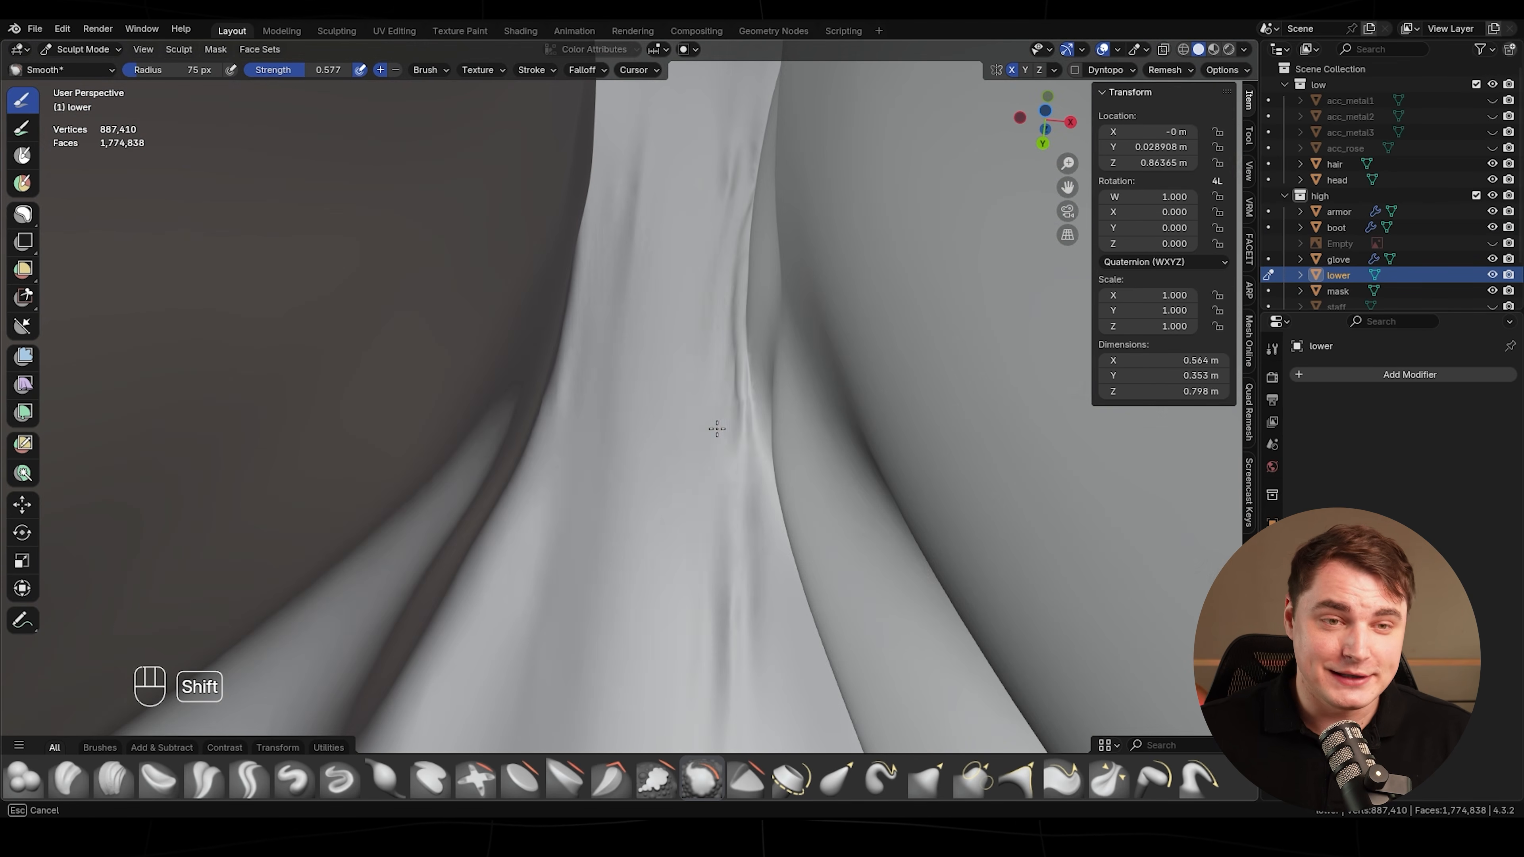
# - Continue smoothing along the remaining length of the strip between the legs
pyautogui.scroll(-5, 715, 432)
pyautogui.moveTo(714, 360); pyautogui.dragTo(717, 436, button='middle')
pyautogui.scroll(3, 660, 415)
pyautogui.keyDown('shift'); pyautogui.moveTo(600, 324); pyautogui.dragTo(600, 390); pyautogui.keyUp('shift')
pyautogui.moveTo(594, 514); pyautogui.dragTo(606, 384, button='middle')
pyautogui.keyDown('shift'); pyautogui.moveTo(606, 384); pyautogui.dragTo(602, 290); pyautogui.keyUp('shift')
pyautogui.moveTo(603, 290); pyautogui.dragTo(605, 384, button='middle')
pyautogui.keyDown('shift'); pyautogui.moveTo(600, 312); pyautogui.dragTo(612, 605); pyautogui.keyUp('shift')
# - Switch sculpting to the top object and set the Grab brush radius to 50 px for the strapped sleeve
pyautogui.scroll(-2, 612, 540)
pyautogui.moveTo(683, 420)
pyautogui.mouseDown(button='middle')
pyautogui.moveTo(622, 483)
pyautogui.moveTo(690, 492)
pyautogui.moveTo(646, 630)
pyautogui.mouseUp(button='middle')
pyautogui.press('g')
pyautogui.press('f')
pyautogui.click(676, 470)
pyautogui.click(763, 479)
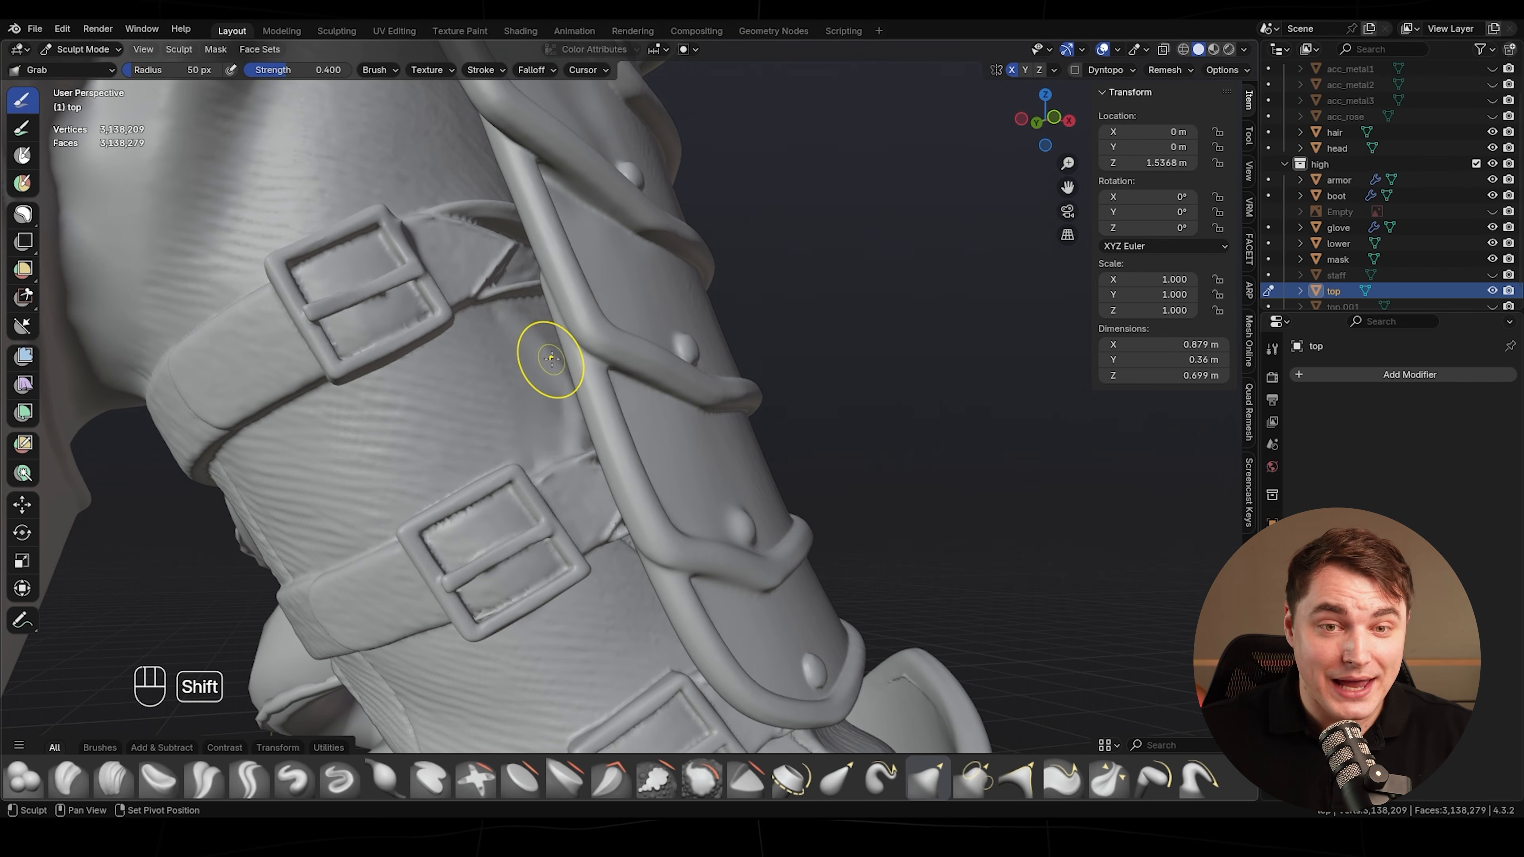
# - Show acc_metal1, acc_metal2, acc_metal3 and acc_rose and examine the accessories beside the character
pyautogui.scroll(-10, 564, 431)
pyautogui.moveTo(715, 544); pyautogui.dragTo(638, 479, button='middle')
pyautogui.moveTo(874, 505); pyautogui.dragTo(664, 506, button='middle')
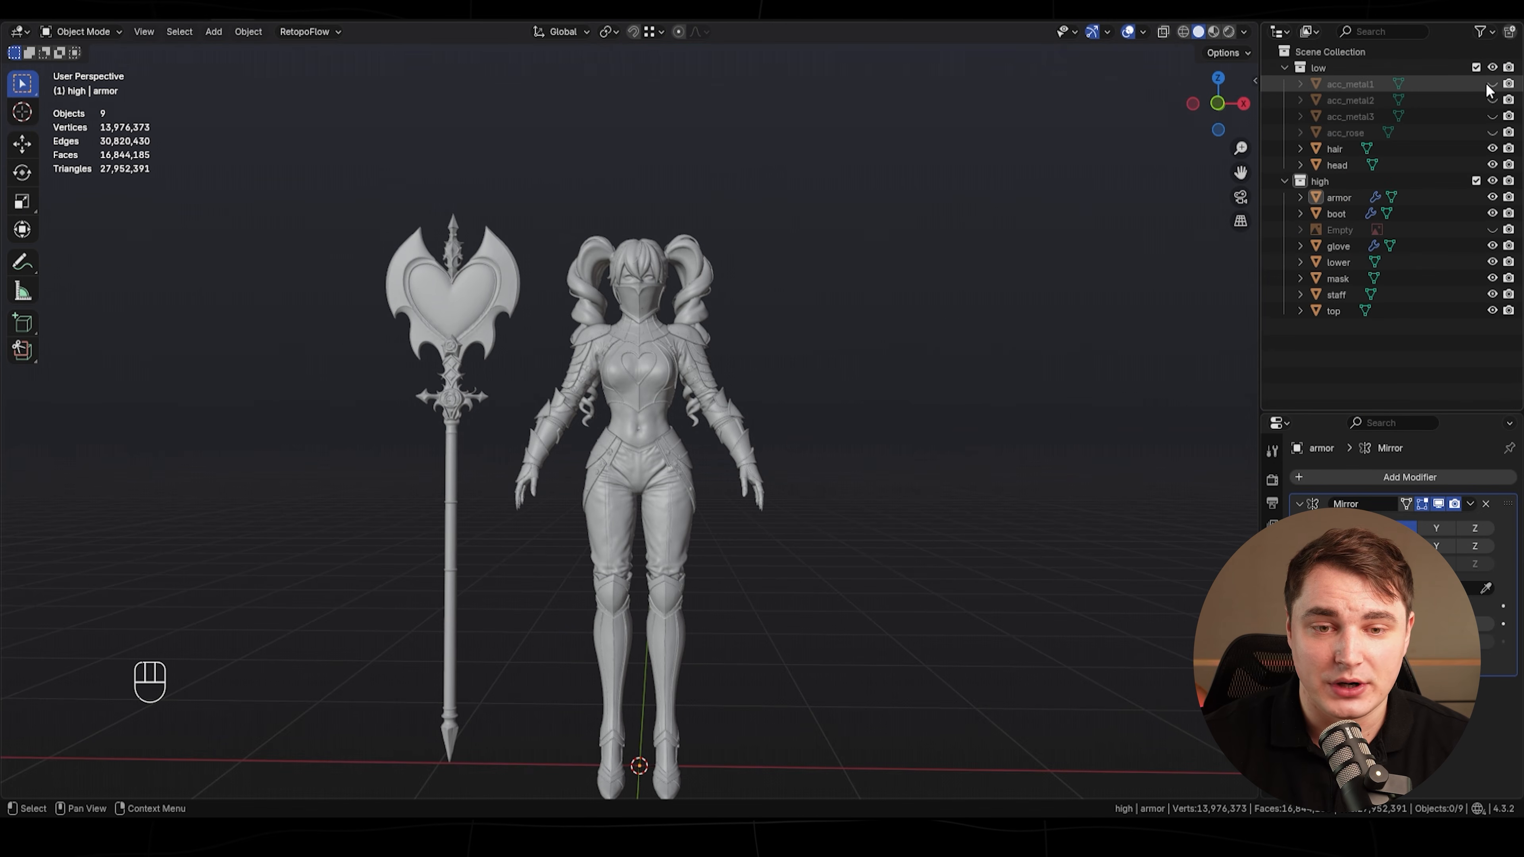
pyautogui.click(1492, 101)
pyautogui.click(1492, 116)
pyautogui.click(1492, 132)
pyautogui.keyDown('shift'); pyautogui.moveTo(1160, 457); pyautogui.dragTo(720, 300, button='middle'); pyautogui.keyUp('shift')
pyautogui.keyDown('shift'); pyautogui.moveTo(723, 599); pyautogui.dragTo(625, 457, button='middle'); pyautogui.keyUp('shift')
pyautogui.scroll(-2, 562, 426)
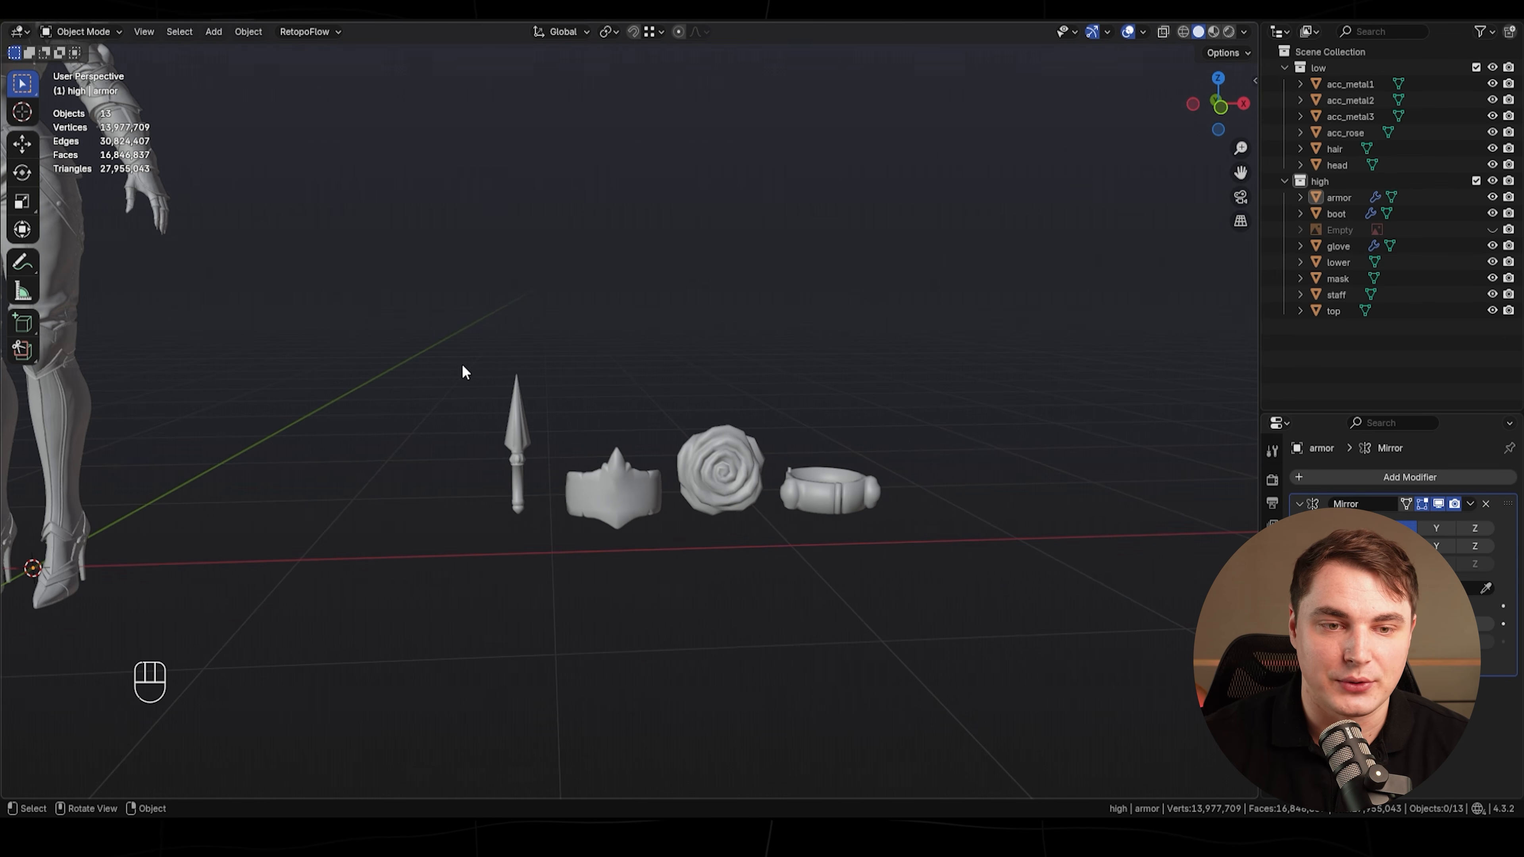
pyautogui.keyDown('shift'); pyautogui.moveTo(250, 324); pyautogui.dragTo(690, 421, button='middle'); pyautogui.keyUp('shift')
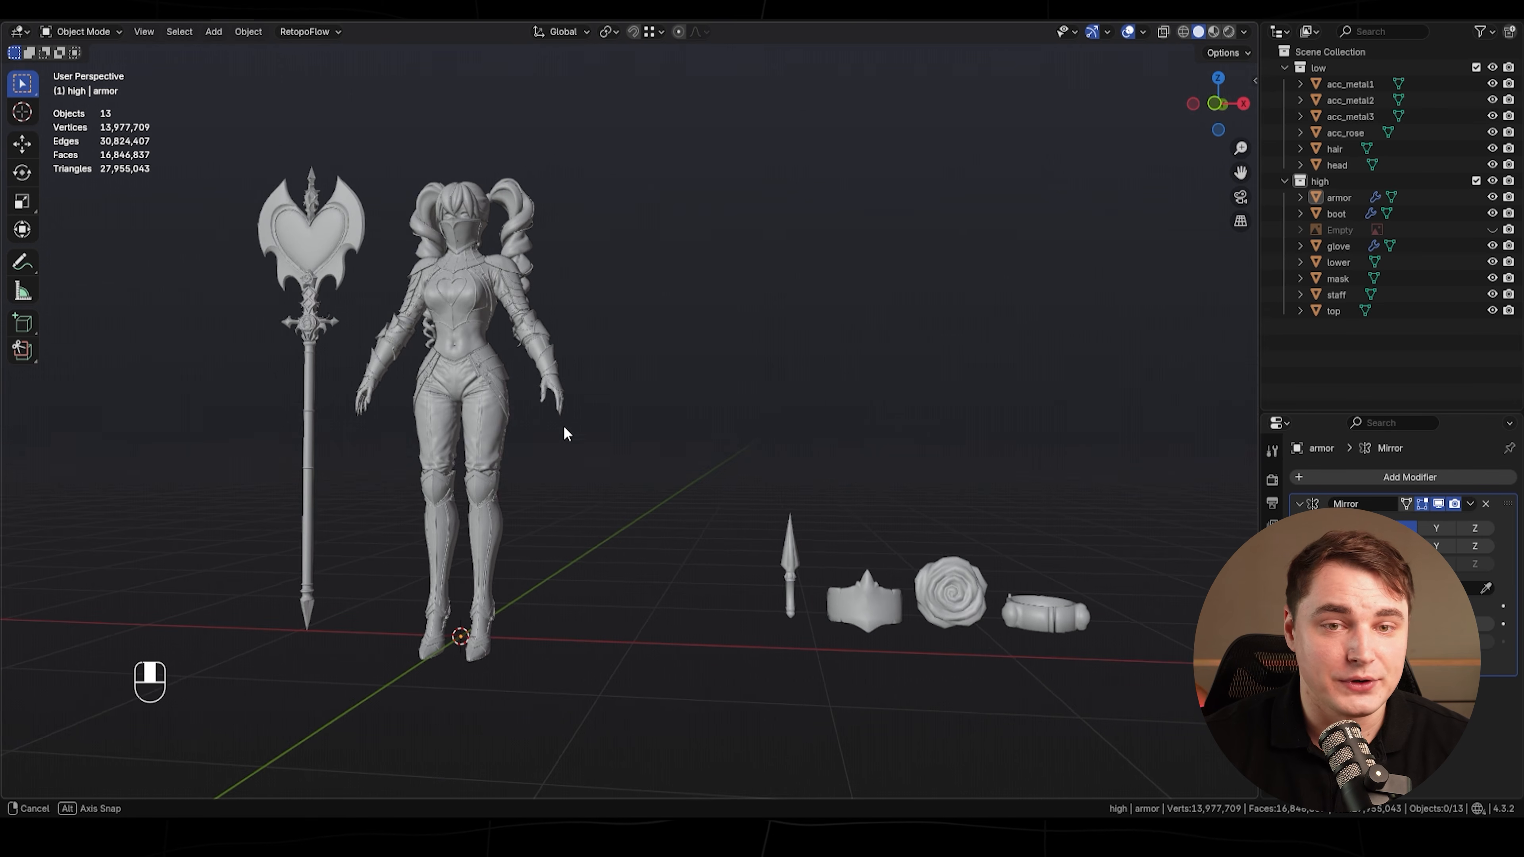
# - Hide the three metal accessories and the rose, and frame the character with her staff
pyautogui.moveTo(1496, 85); pyautogui.dragTo(1492, 132)
pyautogui.keyDown('shift'); pyautogui.moveTo(737, 249); pyautogui.dragTo(863, 432, button='middle'); pyautogui.keyUp('shift')
pyautogui.scroll(1, 865, 403)
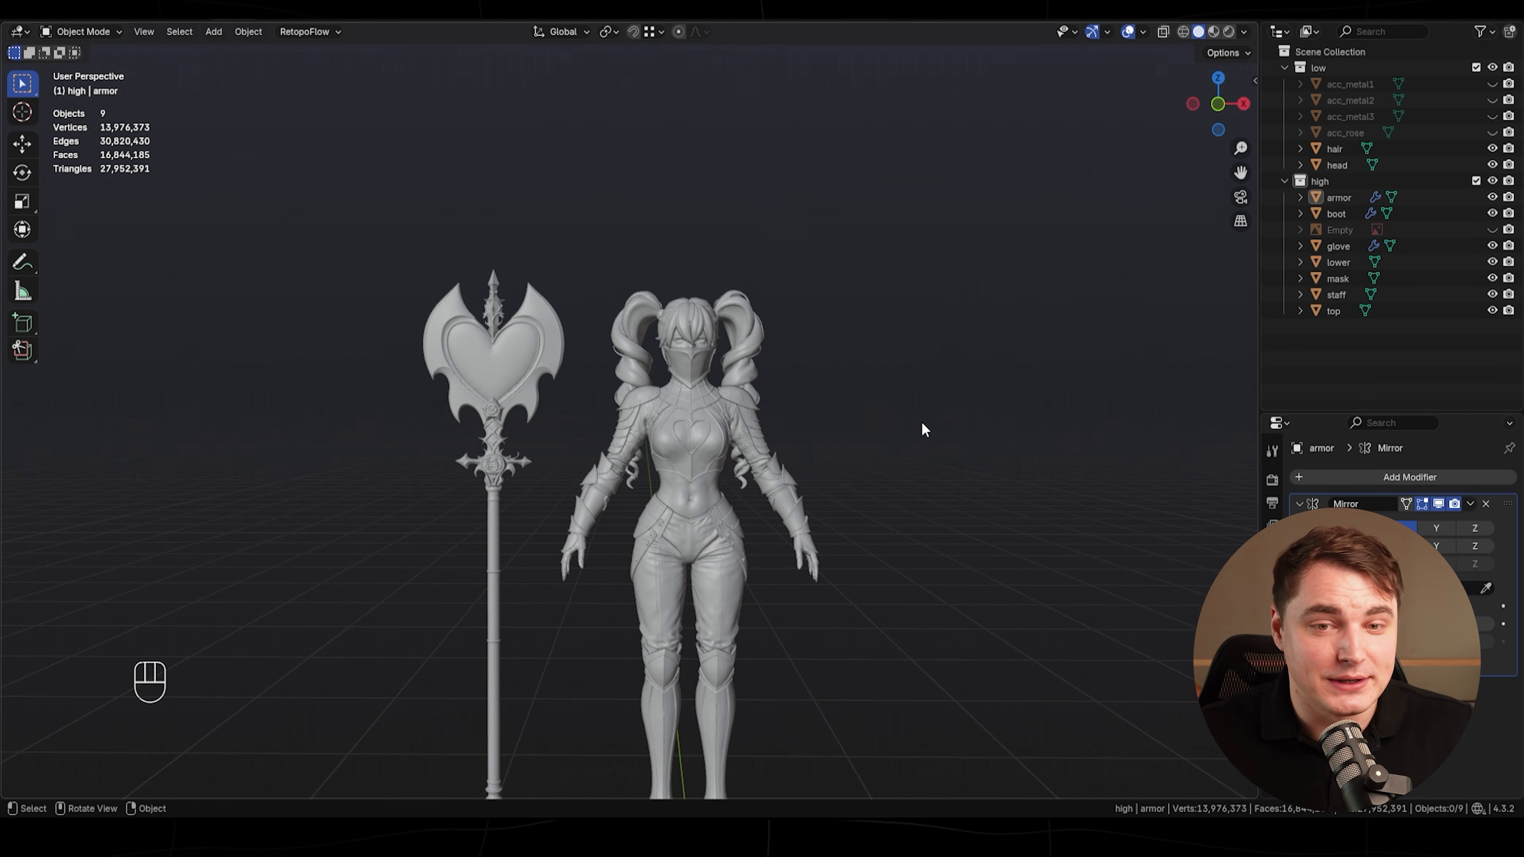
pyautogui.keyDown('shift'); pyautogui.moveTo(900, 445); pyautogui.dragTo(858, 368, button='middle'); pyautogui.keyUp('shift')
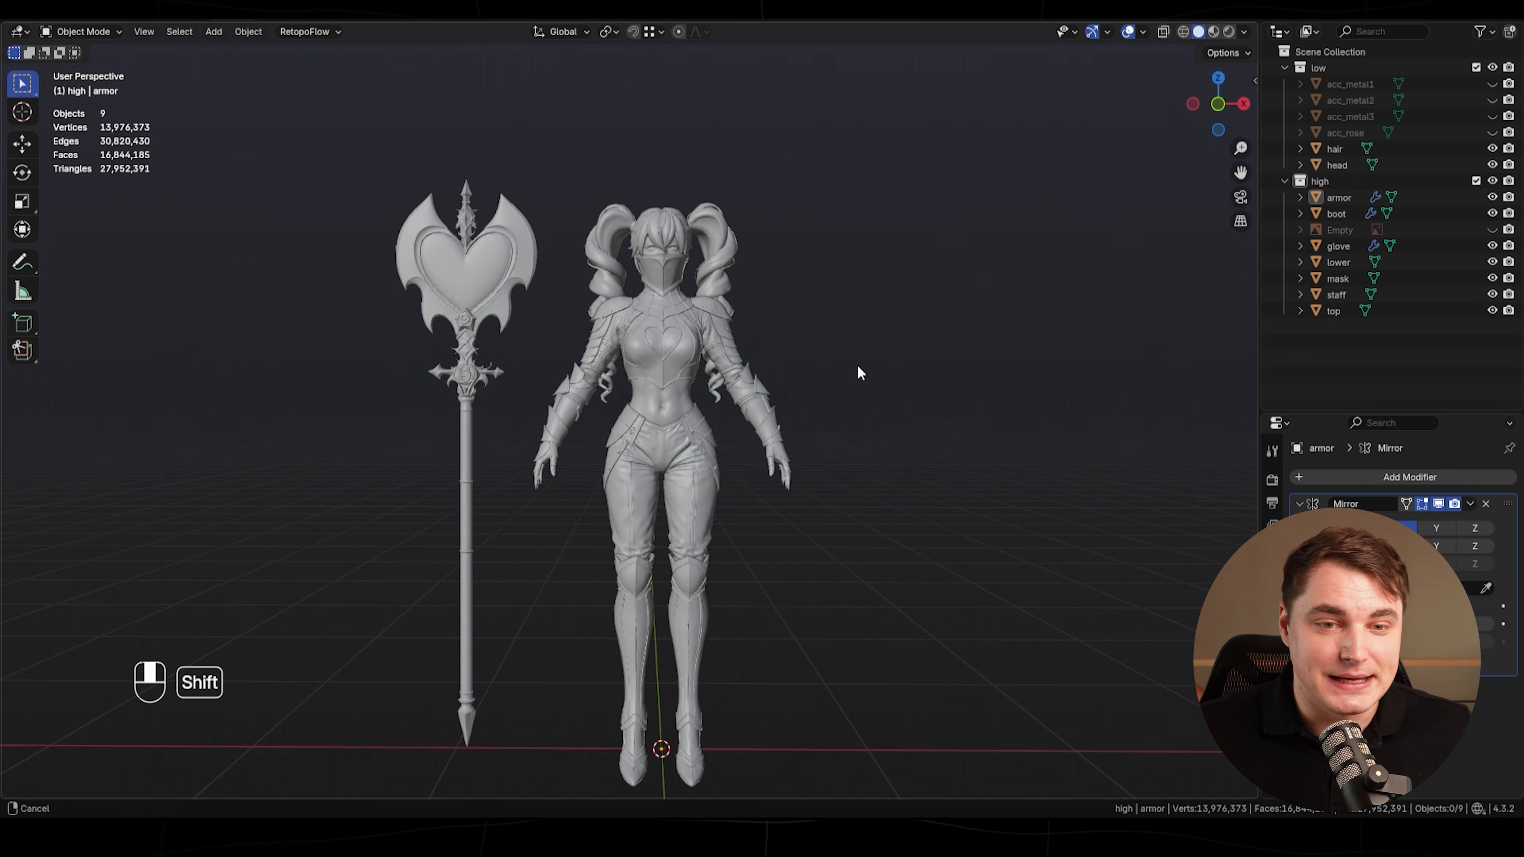
# - Hide the hair object and isolate the shoulder and arm armor to examine it up close
pyautogui.click(664, 227)
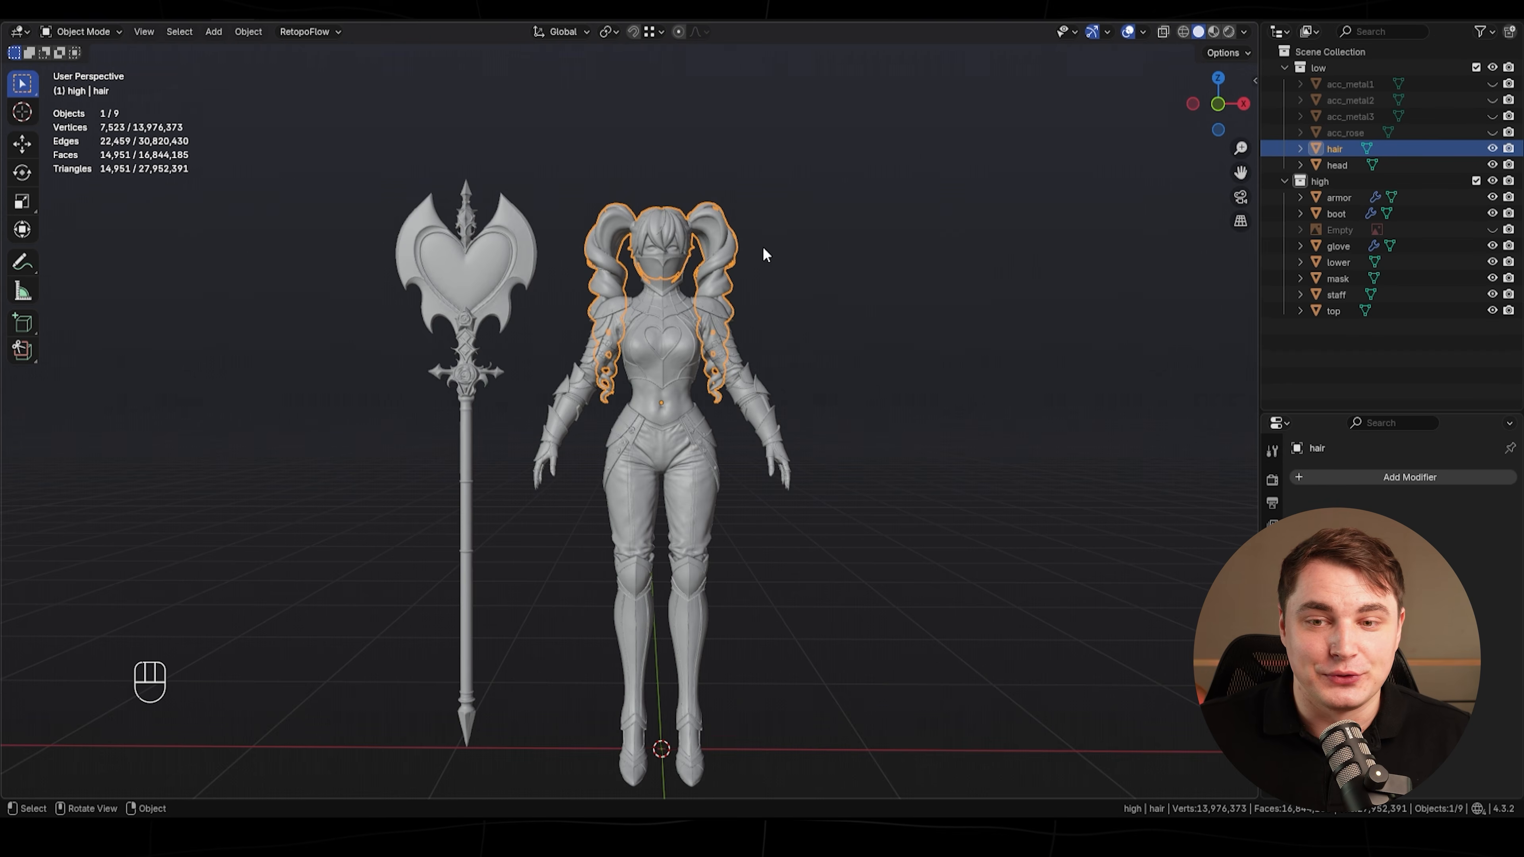
pyautogui.keyDown('shift'); pyautogui.moveTo(840, 288); pyautogui.dragTo(837, 381, button='middle'); pyautogui.keyUp('shift')
pyautogui.scroll(3, 838, 388)
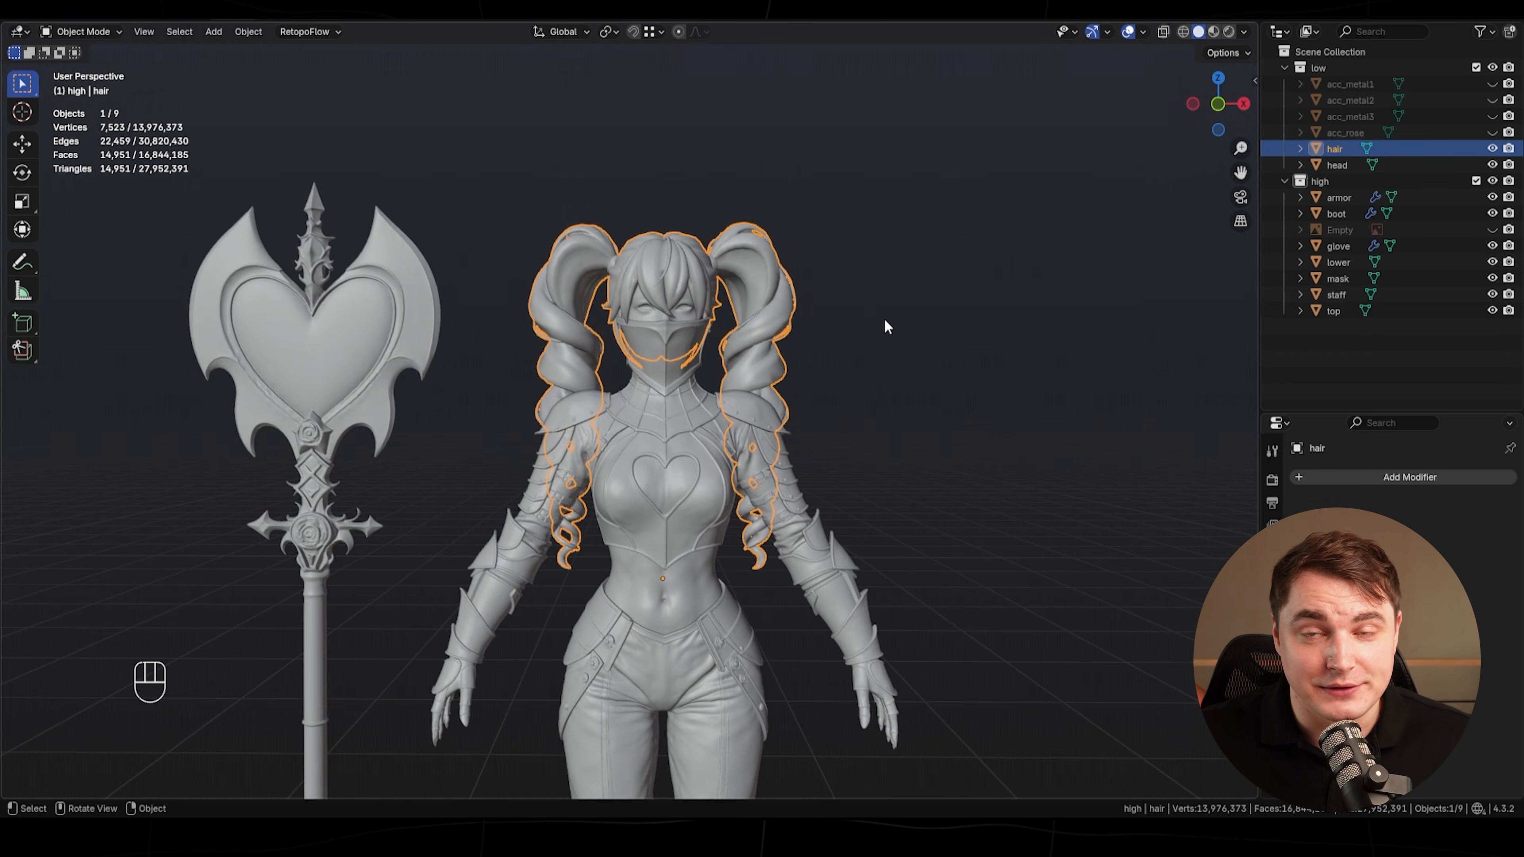
pyautogui.click(1492, 149)
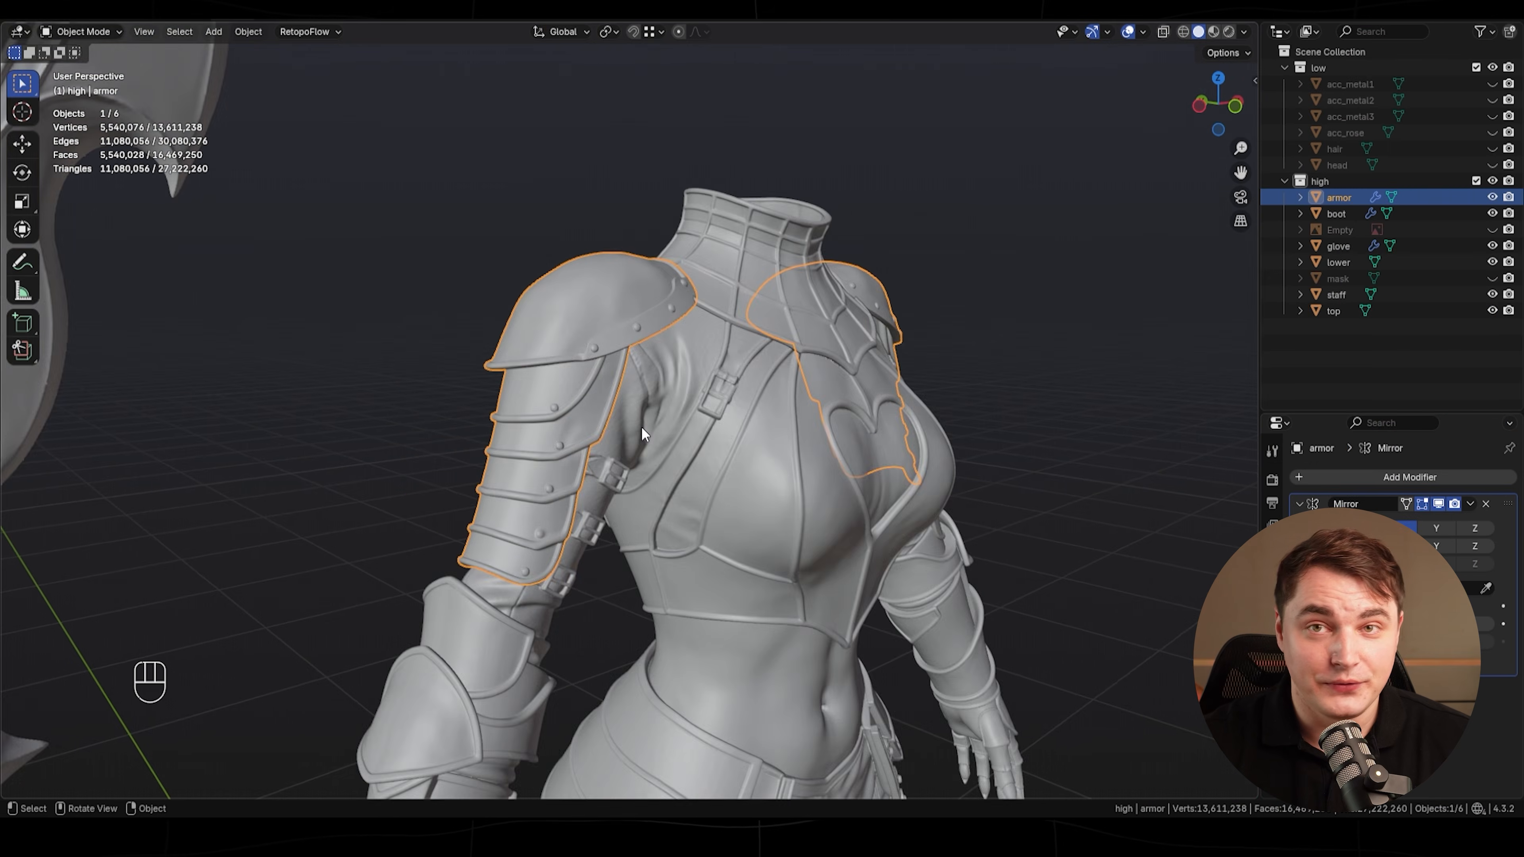
pyautogui.press('/')
pyautogui.moveTo(641, 426)
pyautogui.mouseDown(button='middle')
pyautogui.moveTo(569, 408)
pyautogui.moveTo(510, 422)
pyautogui.moveTo(630, 442)
pyautogui.mouseUp(button='middle')
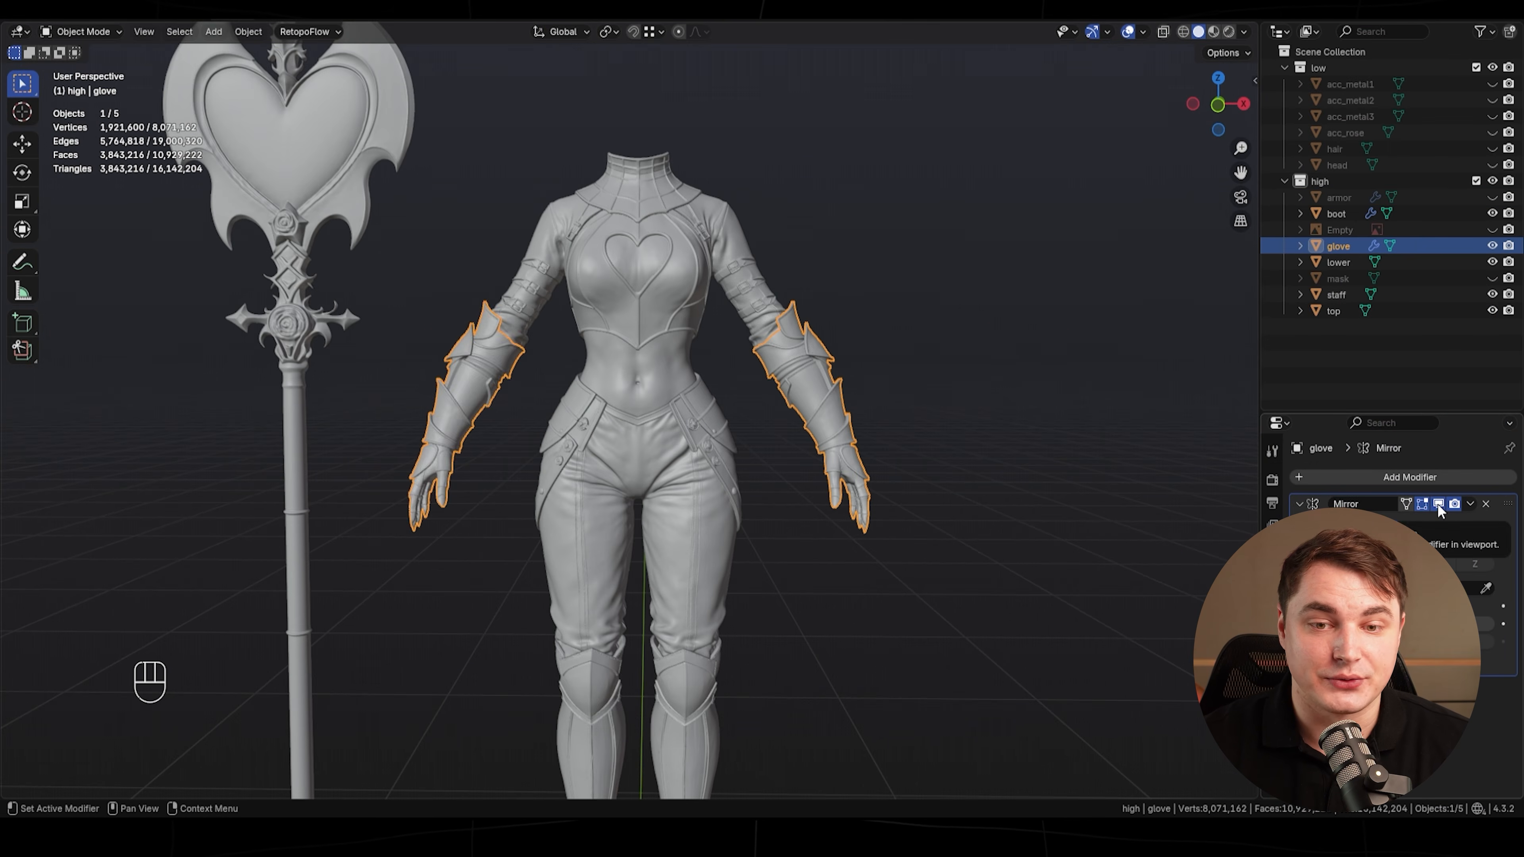
# - Turn off the glove's Mirror modifier in the viewport and begin exporting the selected staff
pyautogui.click(1438, 504)
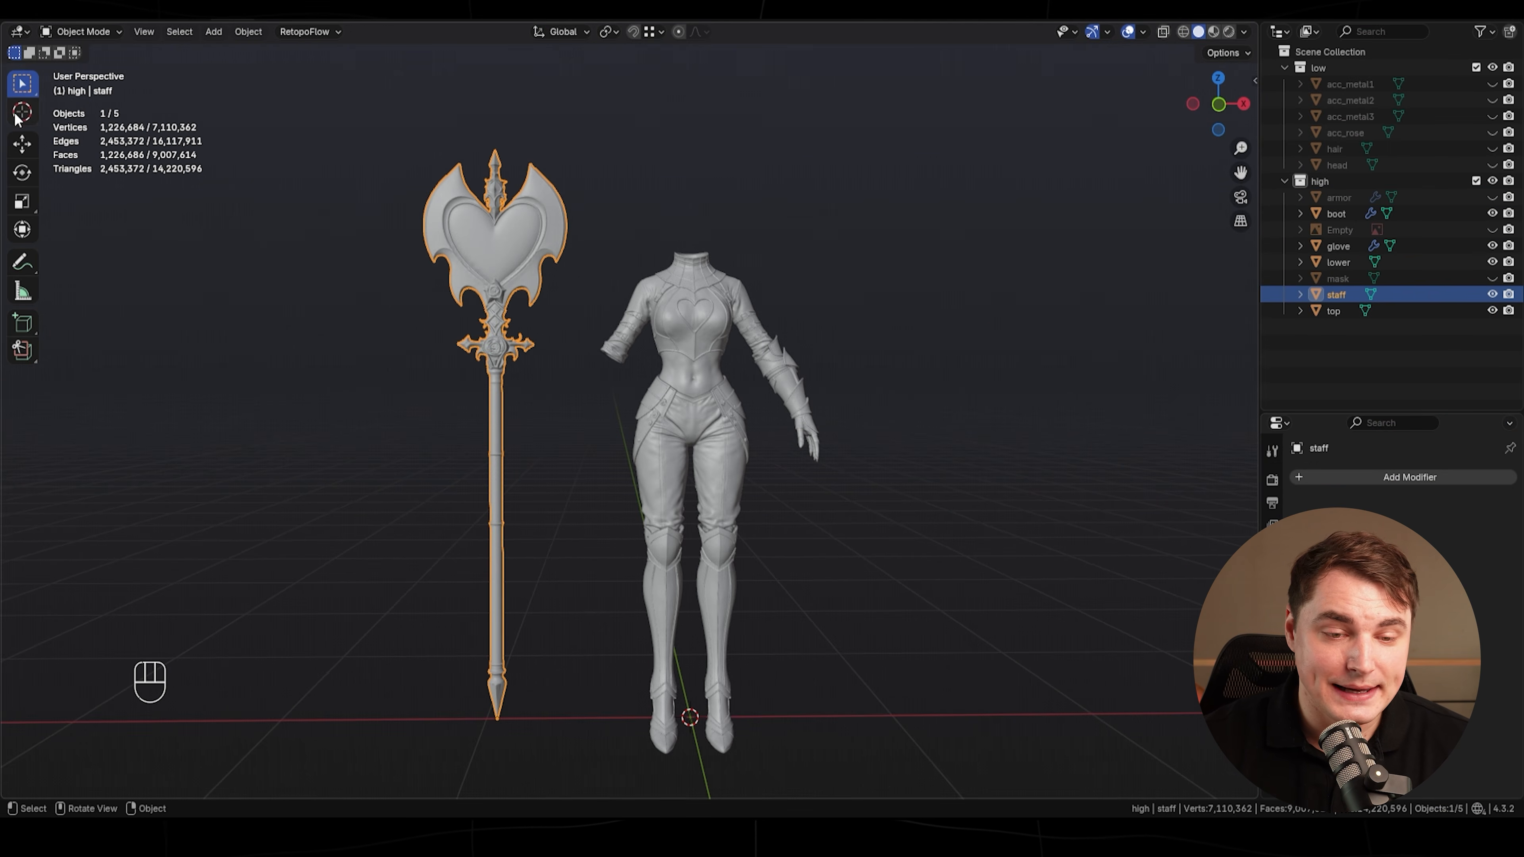
pyautogui.click(30, 21)
pyautogui.moveTo(180, 257)
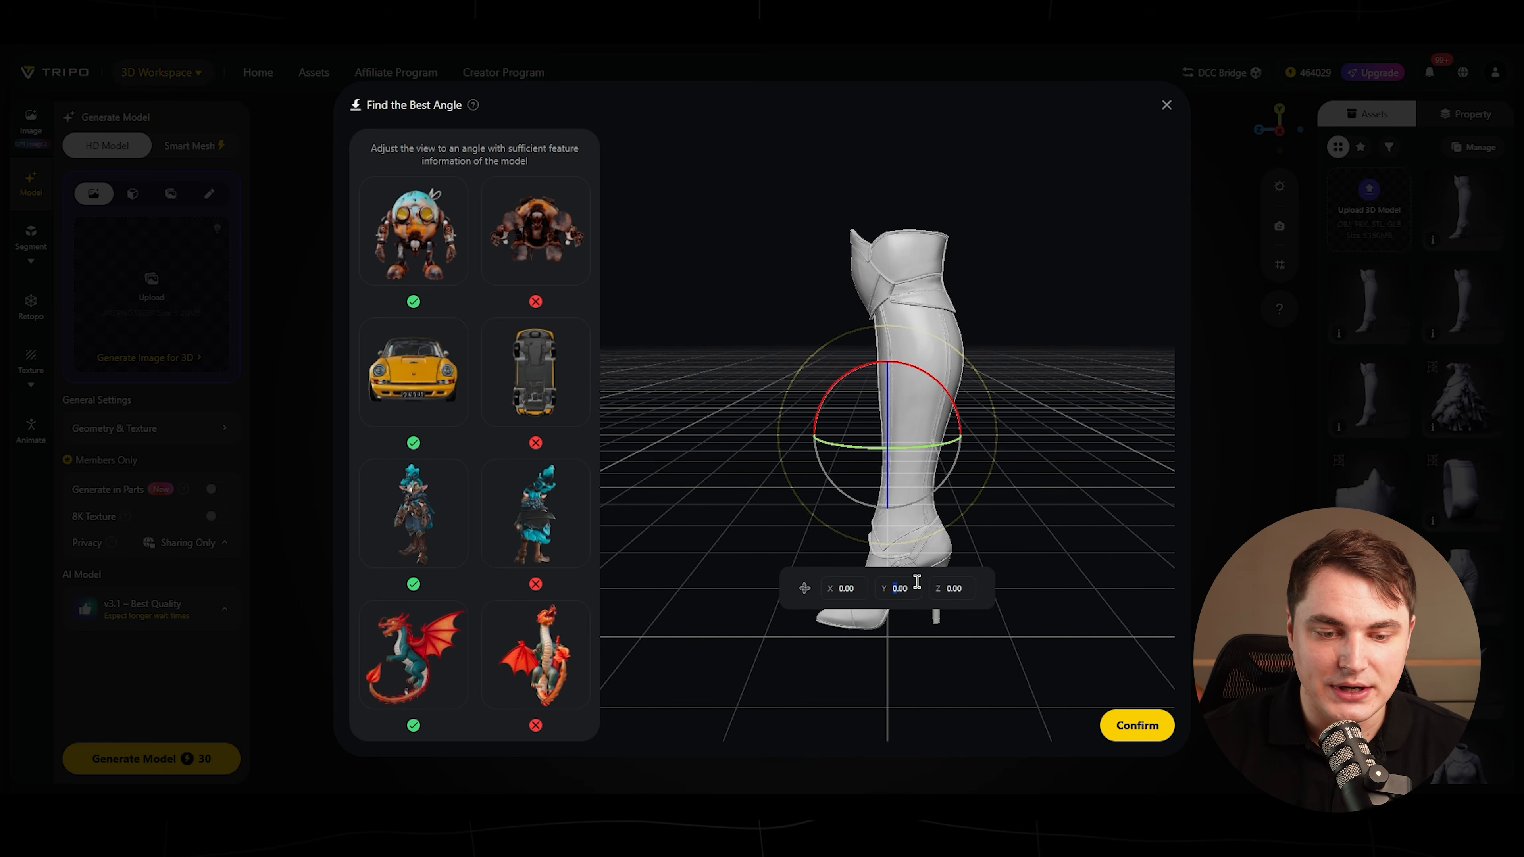
# - In Tripo, finish setting the uploaded boot's angle, open Retopology and examine the quad low-poly boot from several sides
pyautogui.press('Return')
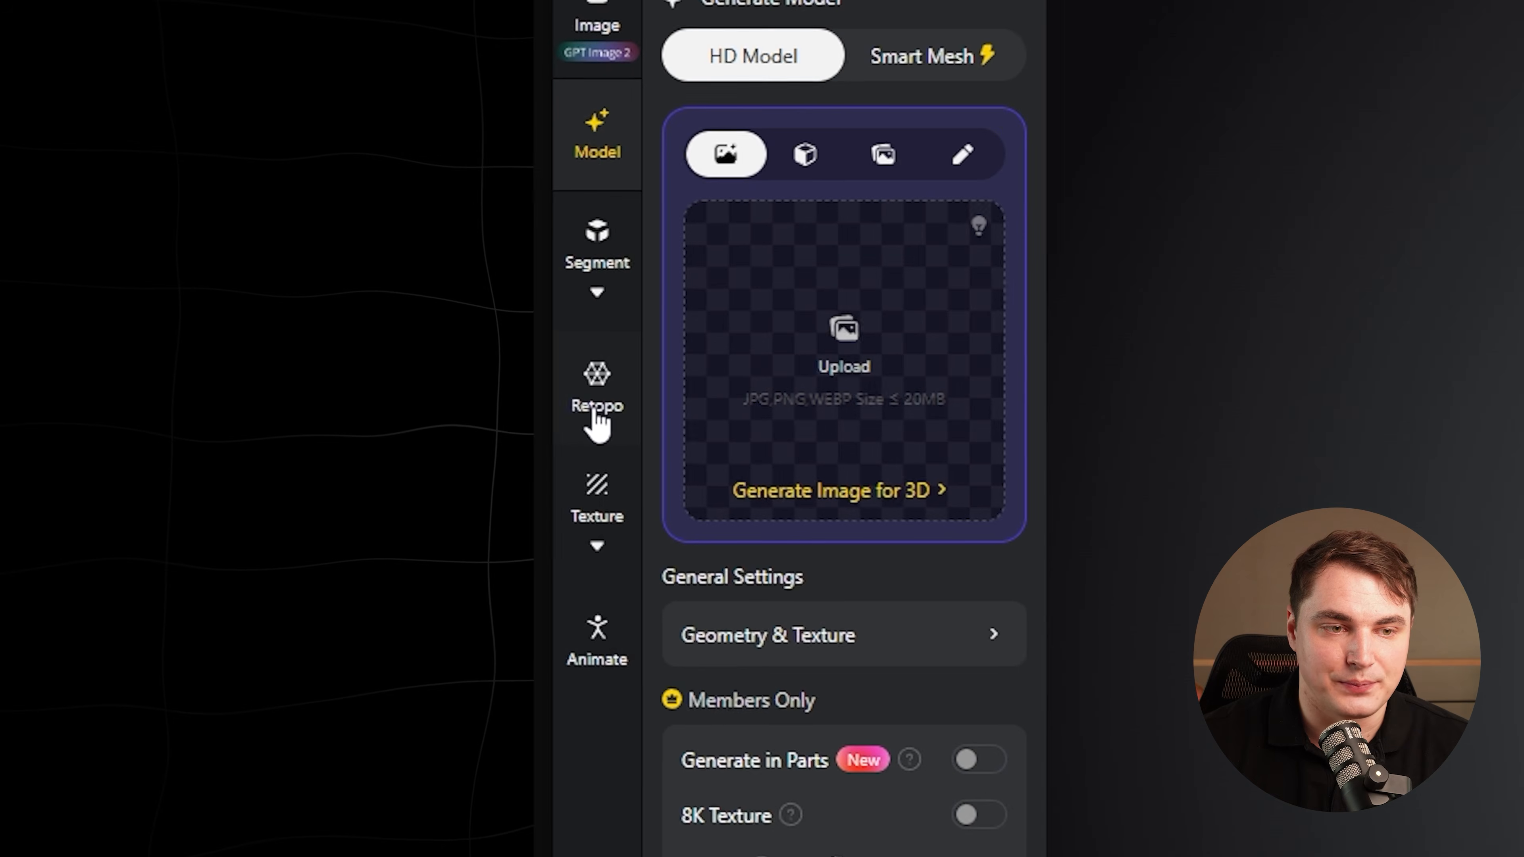
pyautogui.click(594, 408)
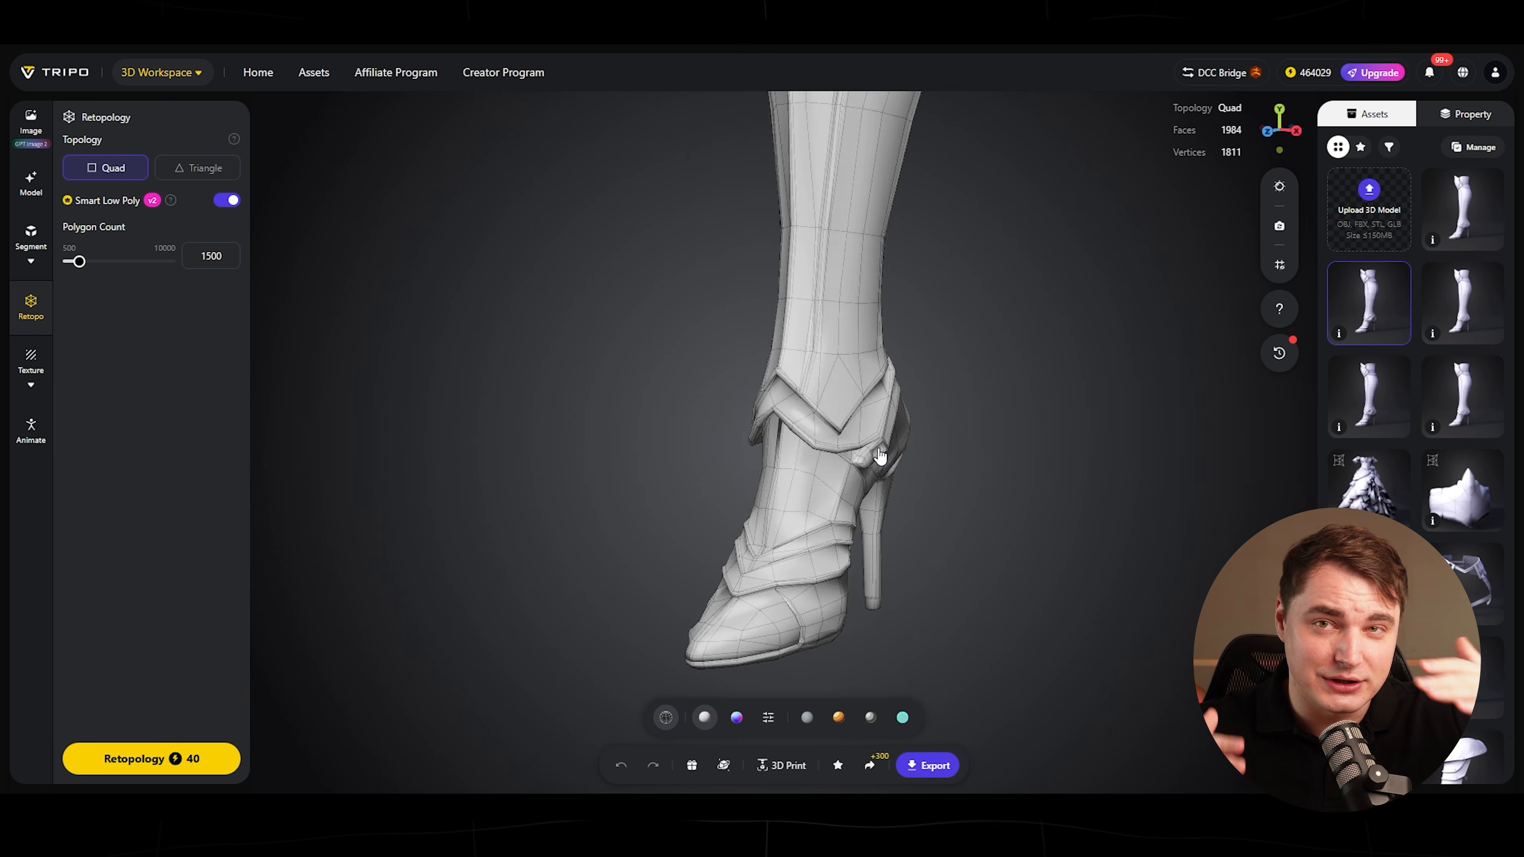
pyautogui.moveTo(880, 456); pyautogui.dragTo(788, 454)
pyautogui.moveTo(946, 376); pyautogui.dragTo(996, 418)
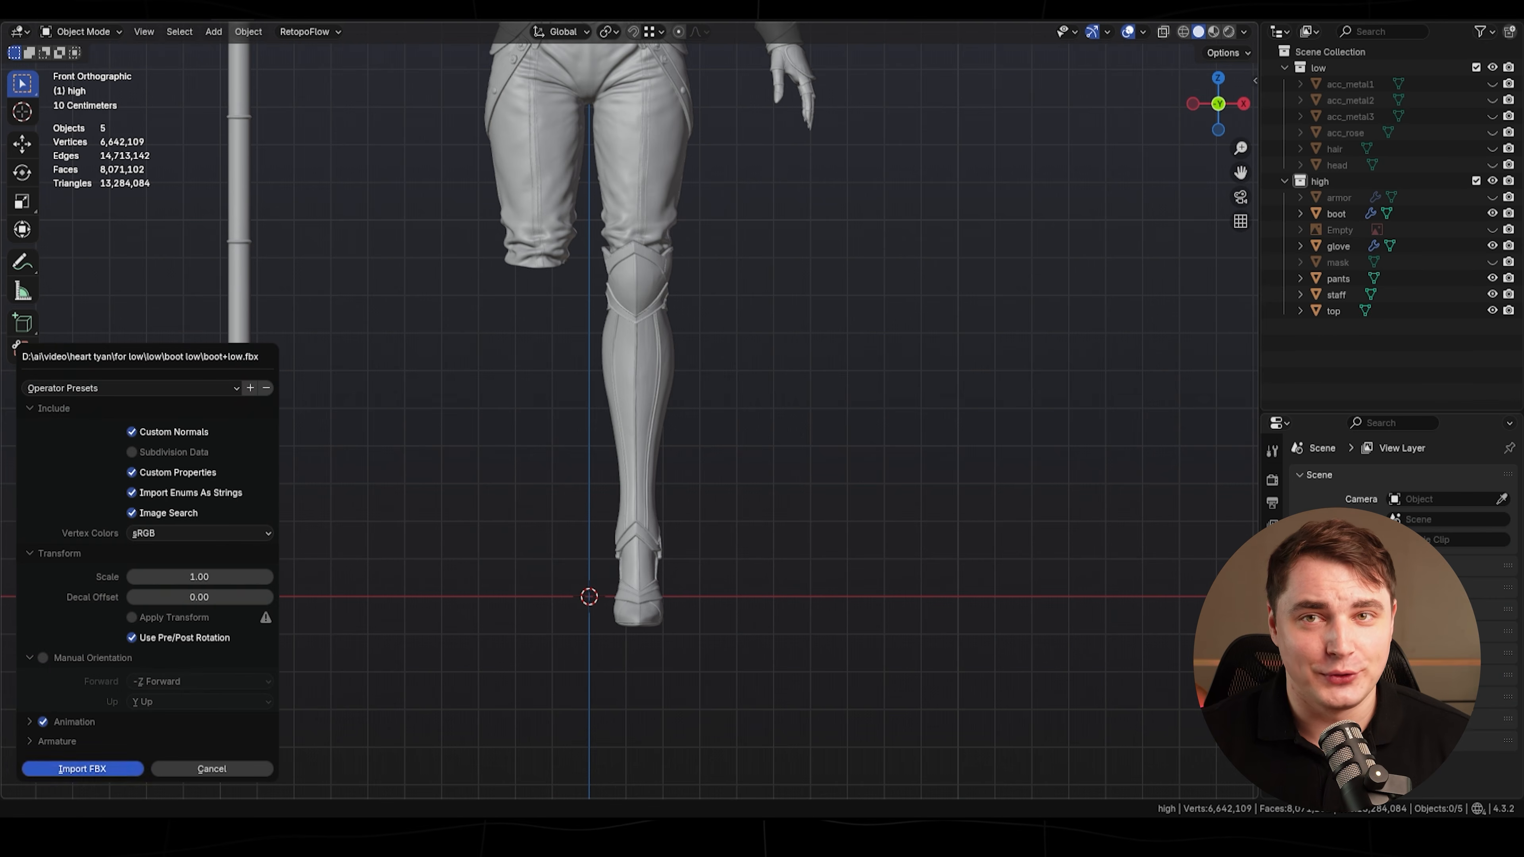
# - In Blender, import boot+low.fbx and rotate the imported boot about Z with snapping to face forward like the high-poly boot
pyautogui.press('Return')
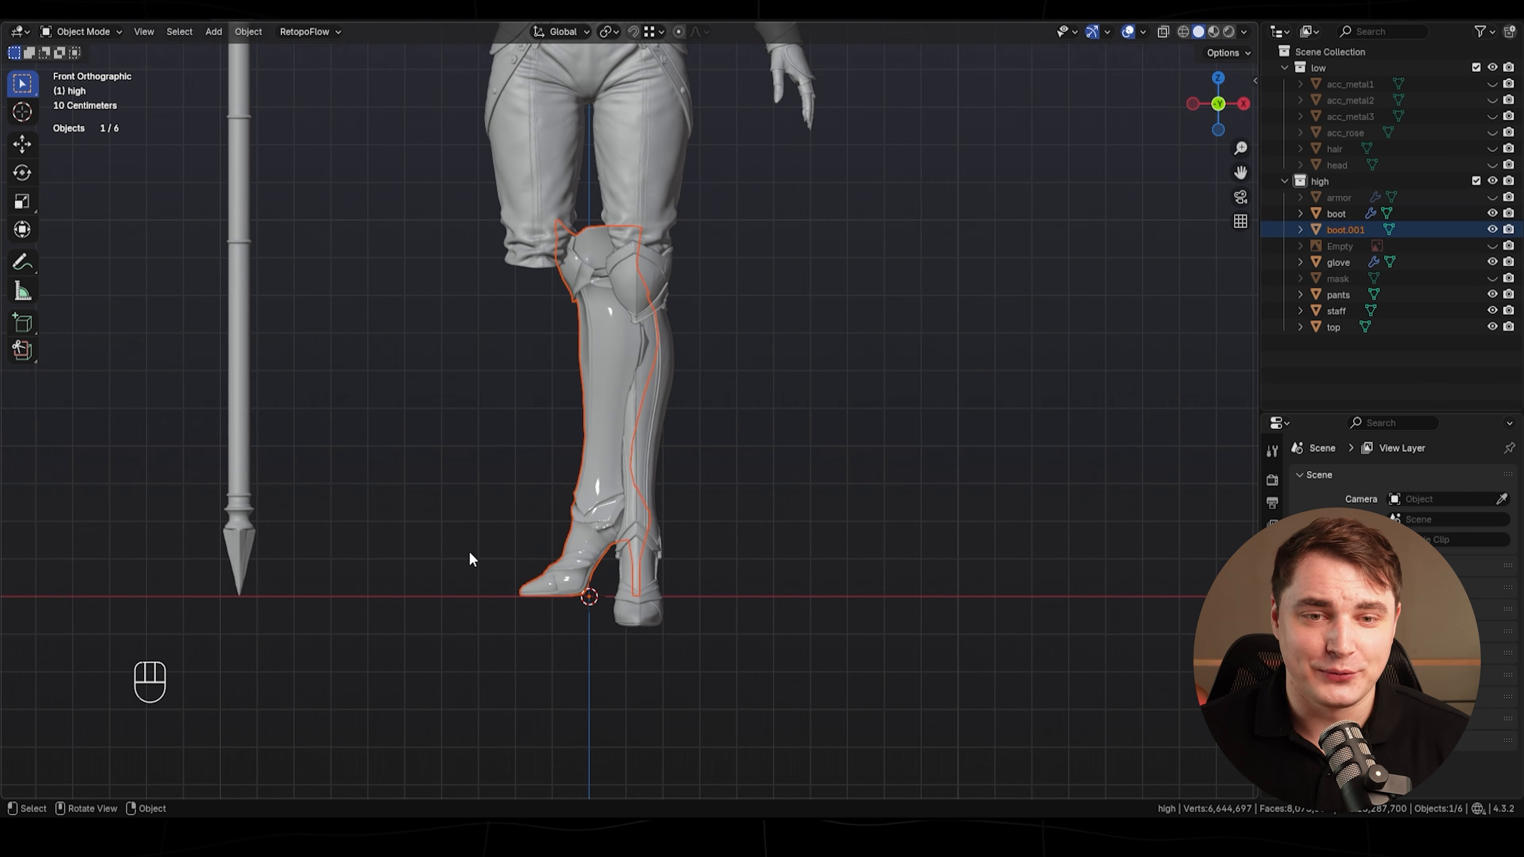
pyautogui.moveTo(584, 543); pyautogui.dragTo(773, 502, button='middle')
pyautogui.press('KP_1')
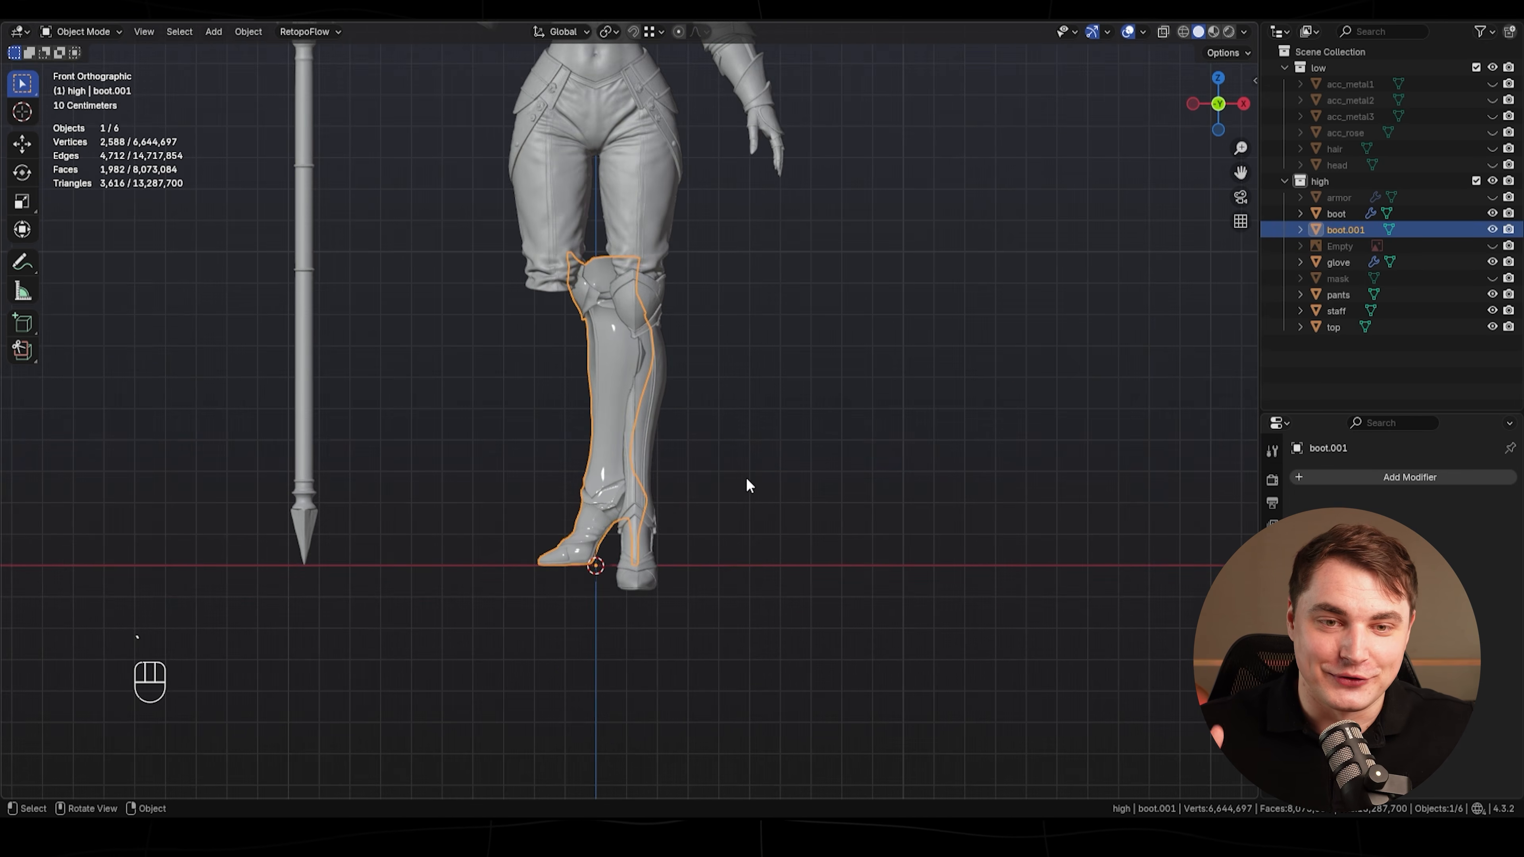
pyautogui.scroll(3, 779, 498)
pyautogui.press('r')
pyautogui.press('z')
pyautogui.press('ctrl')
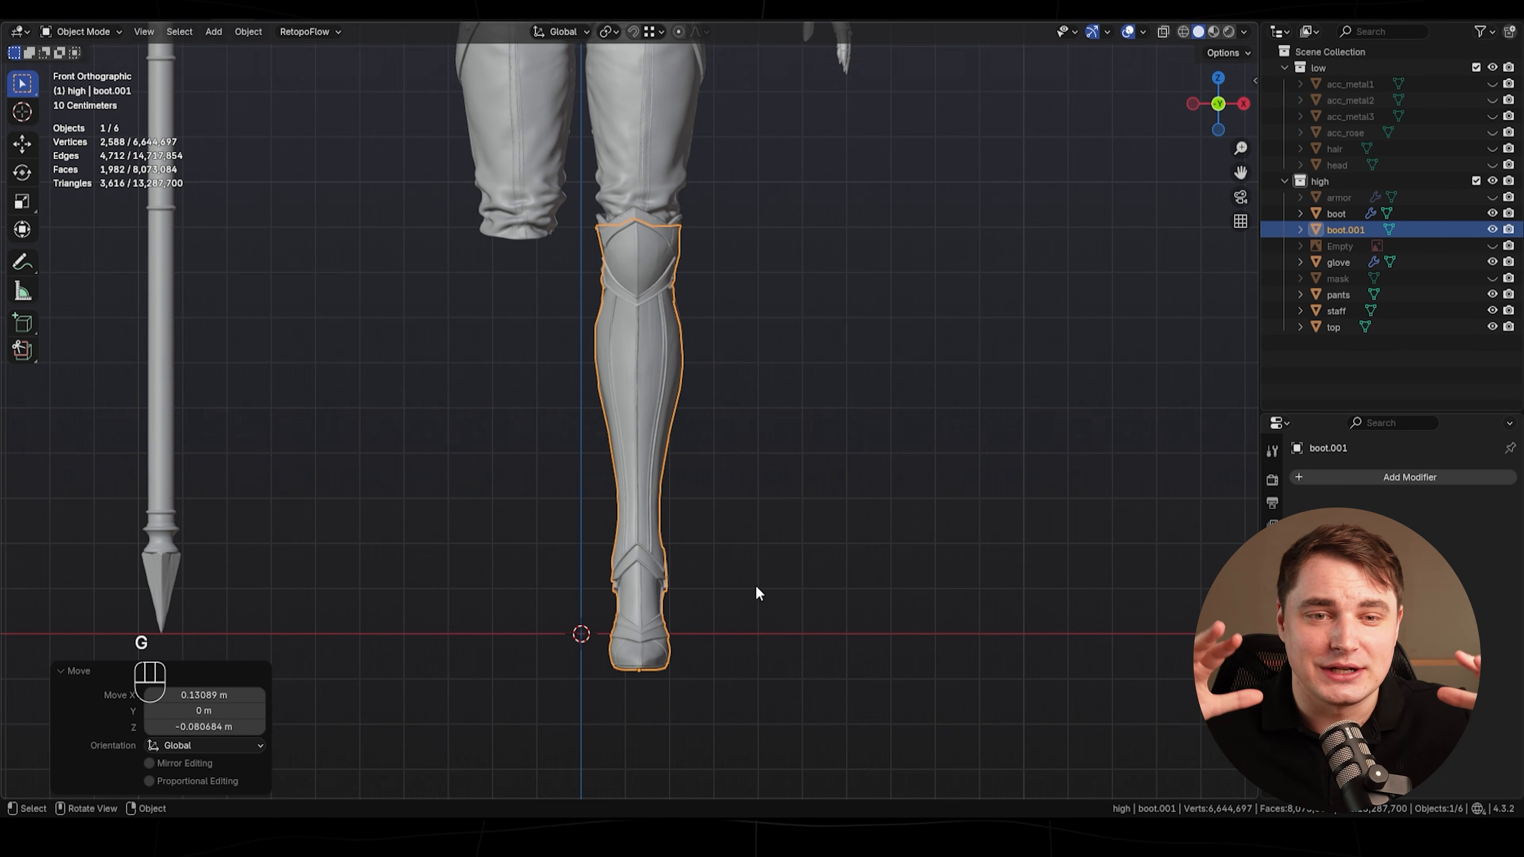
# - Move the imported boot along Y and Z in the side view to line up with the high-poly boot
pyautogui.press('KP_3')
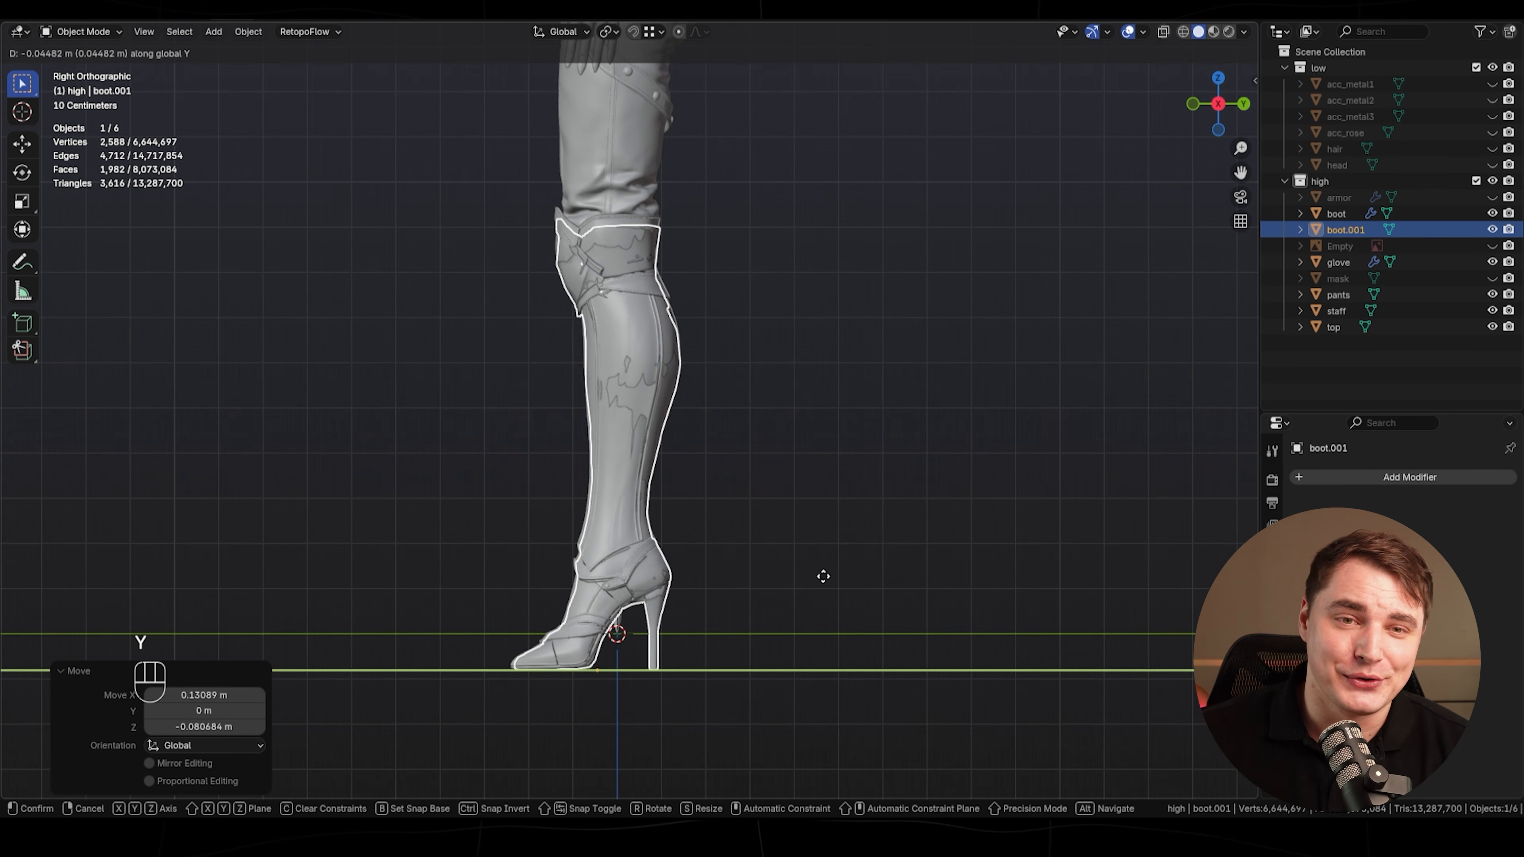
pyautogui.scroll(2, 820, 552)
pyautogui.press('g')
pyautogui.press('z')
pyautogui.click(820, 552)
pyautogui.press('`')
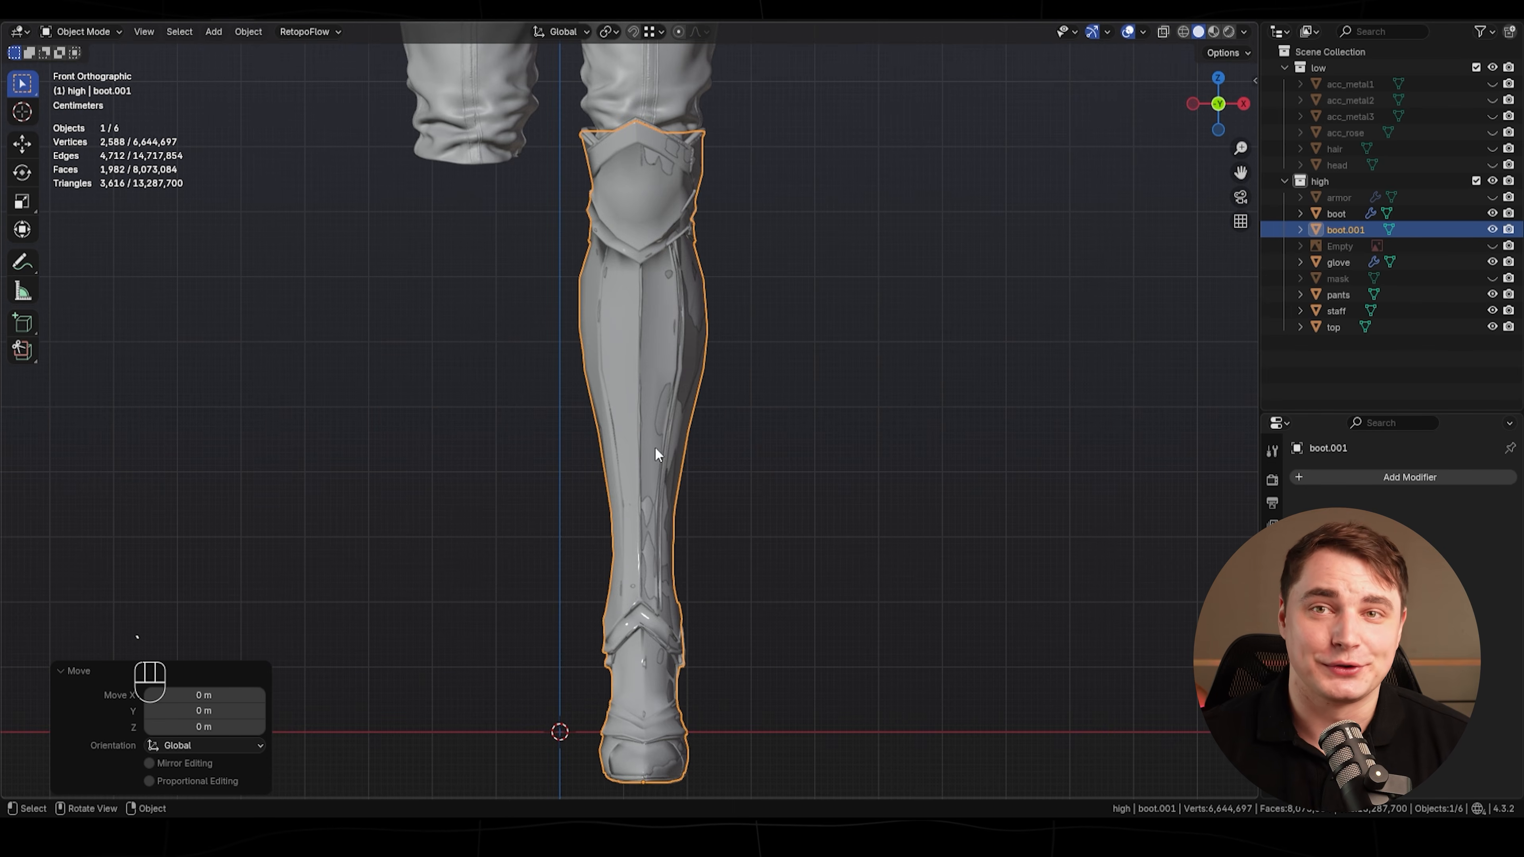
# - Shift the imported boot about 0.0025 m along X in the front view to match the high-poly boot
pyautogui.press('g')
pyautogui.press('x')
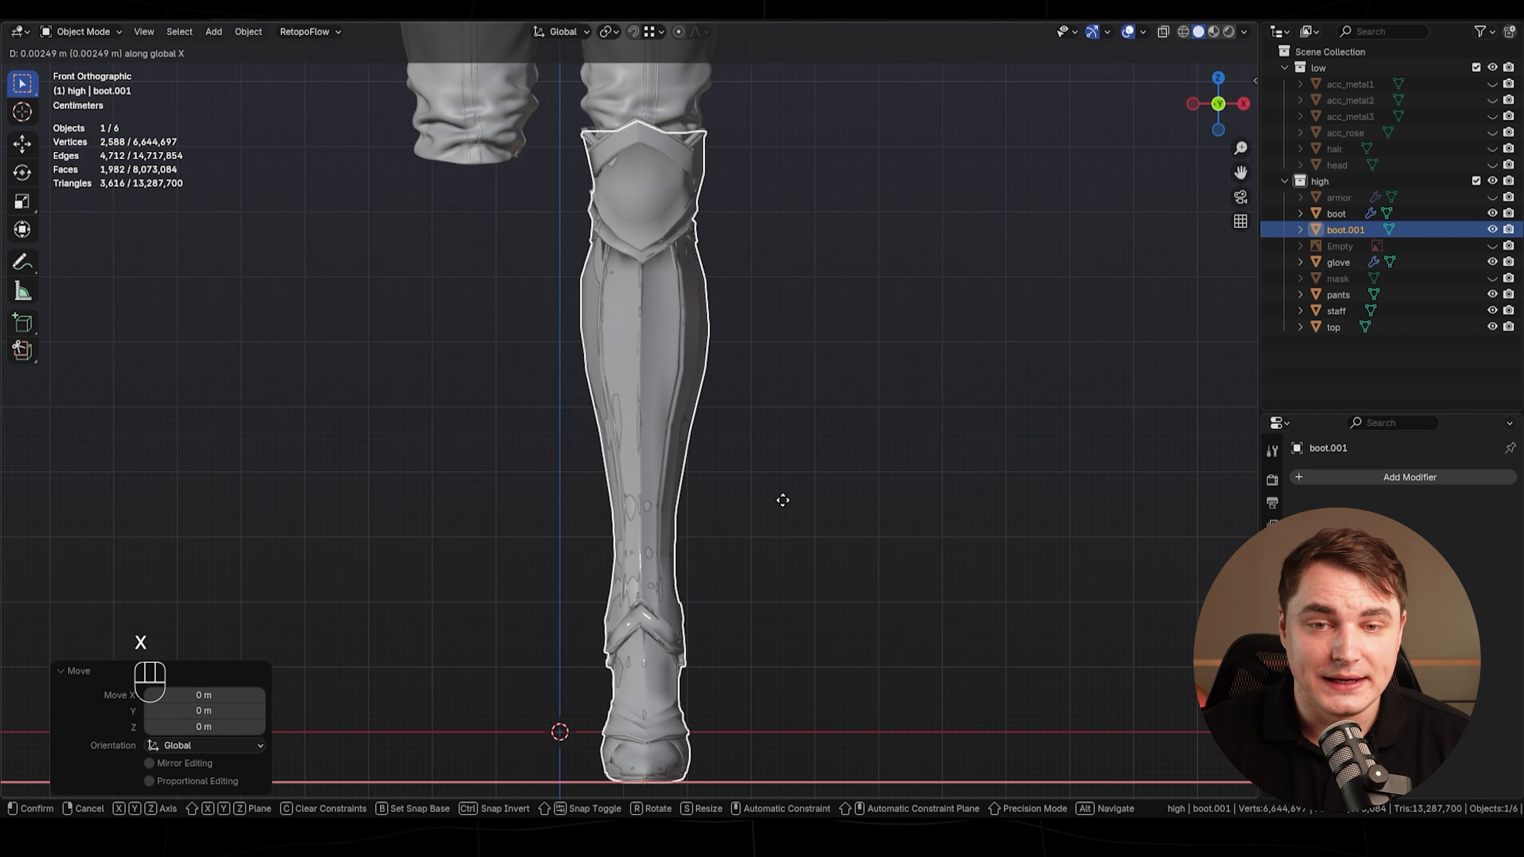
pyautogui.click(783, 500)
pyautogui.scroll(-6, 757, 414)
pyautogui.keyDown('shift'); pyautogui.moveTo(755, 408); pyautogui.dragTo(765, 502, button='middle'); pyautogui.keyUp('shift')
pyautogui.moveTo(765, 501); pyautogui.dragTo(798, 518, button='middle')
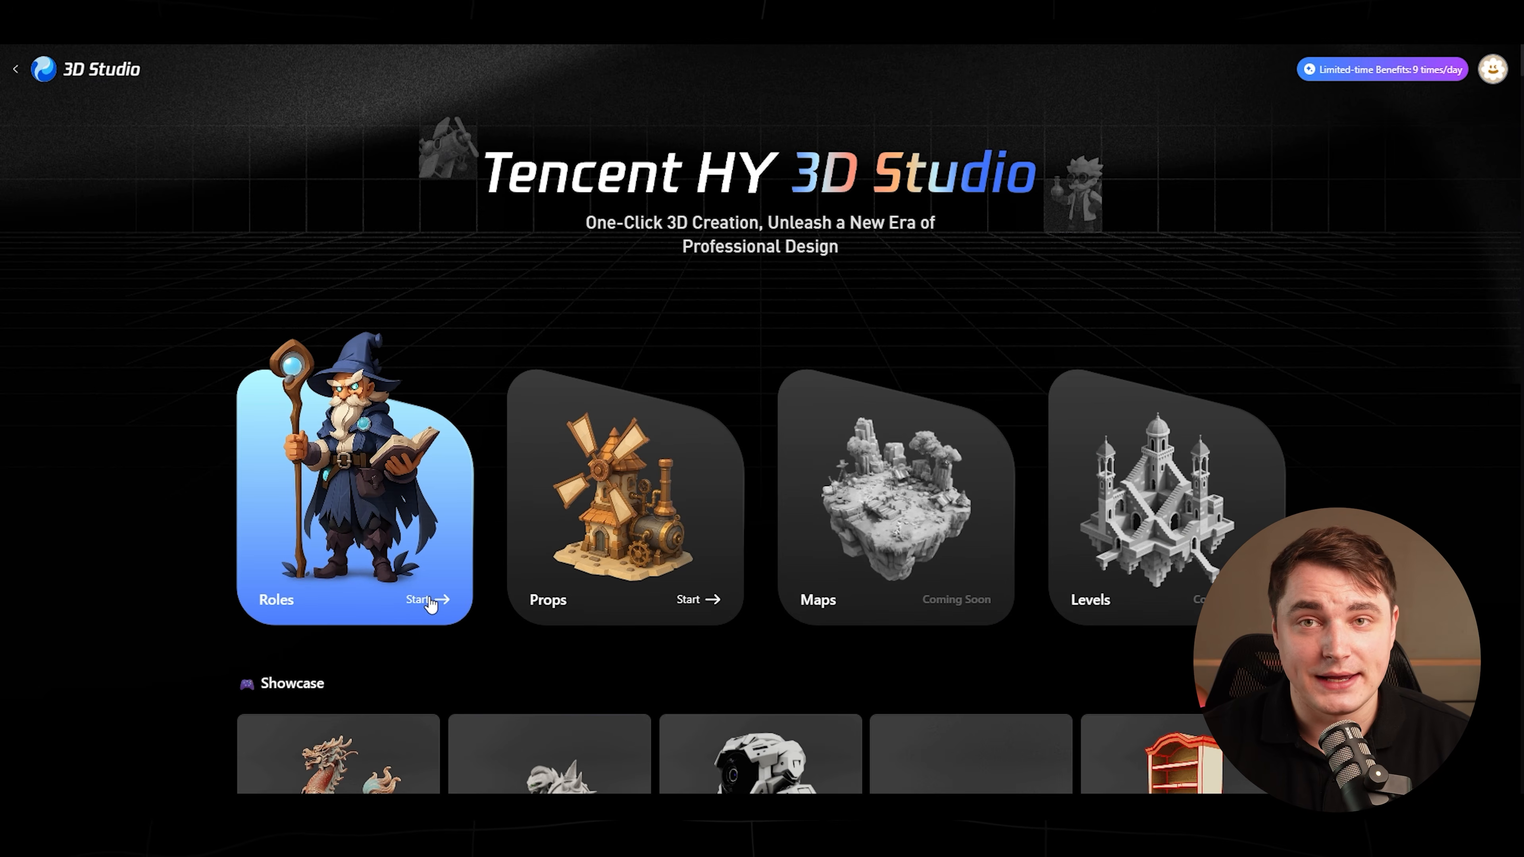
# - Switch to Tencent HY 3D Studio, open Retopology under Roles and generate a Low face count, Quads version of the uploaded boot
pyautogui.click(430, 601)
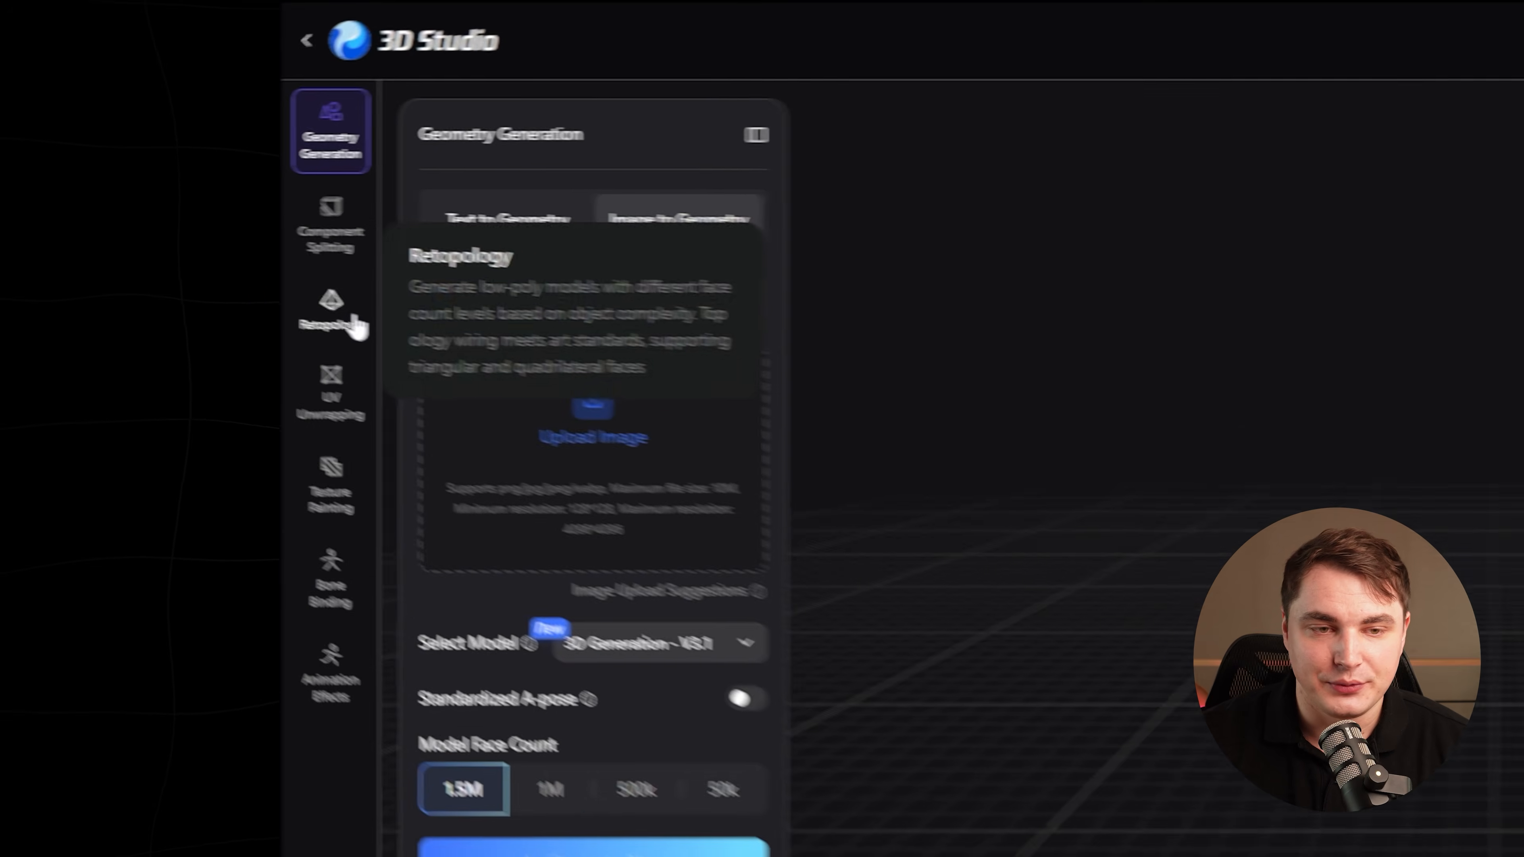
pyautogui.click(364, 336)
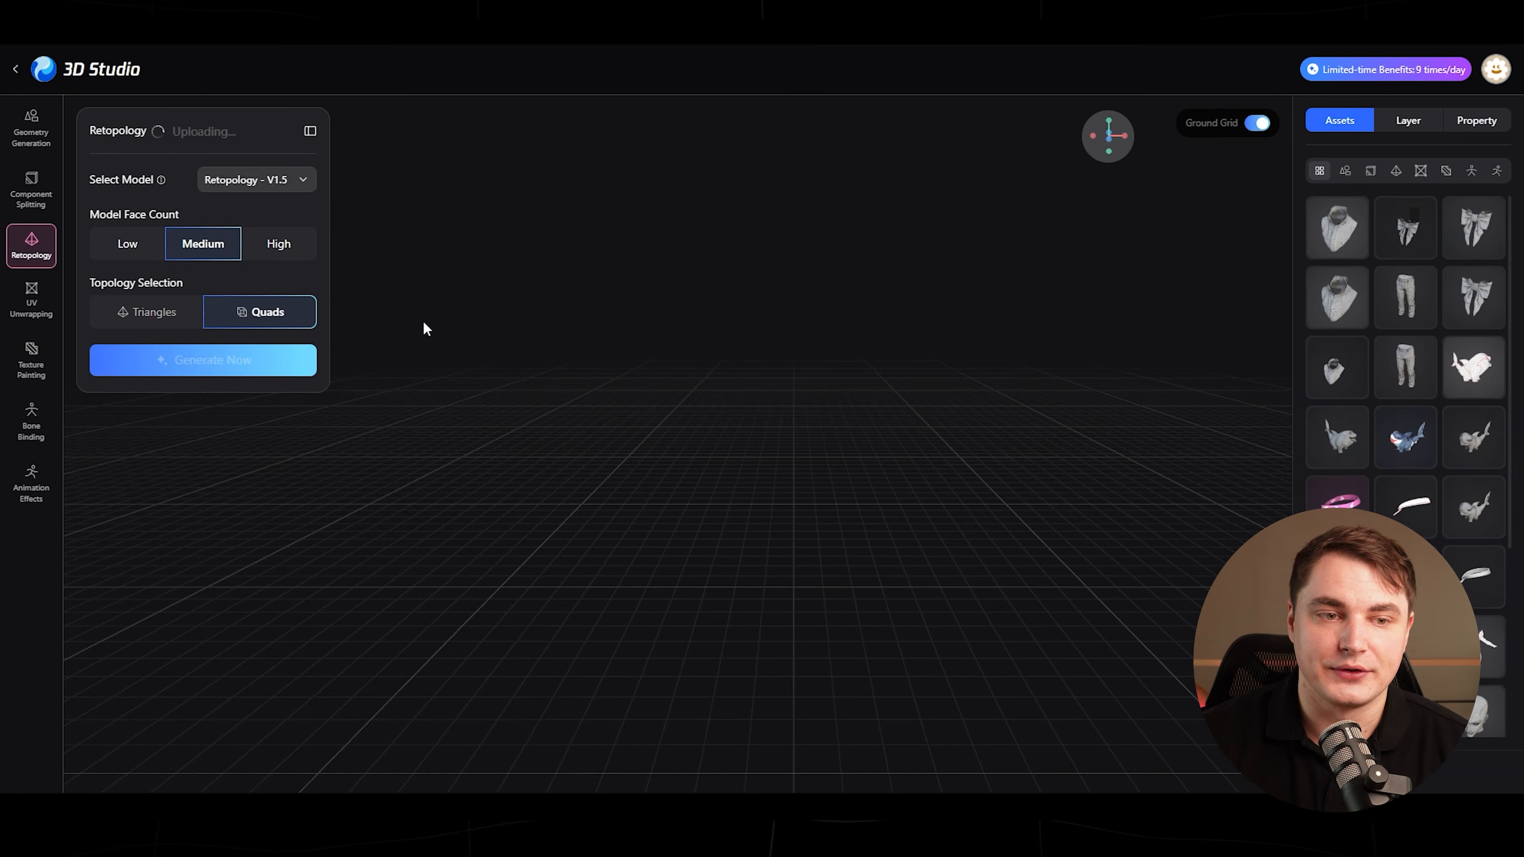
pyautogui.click(300, 290)
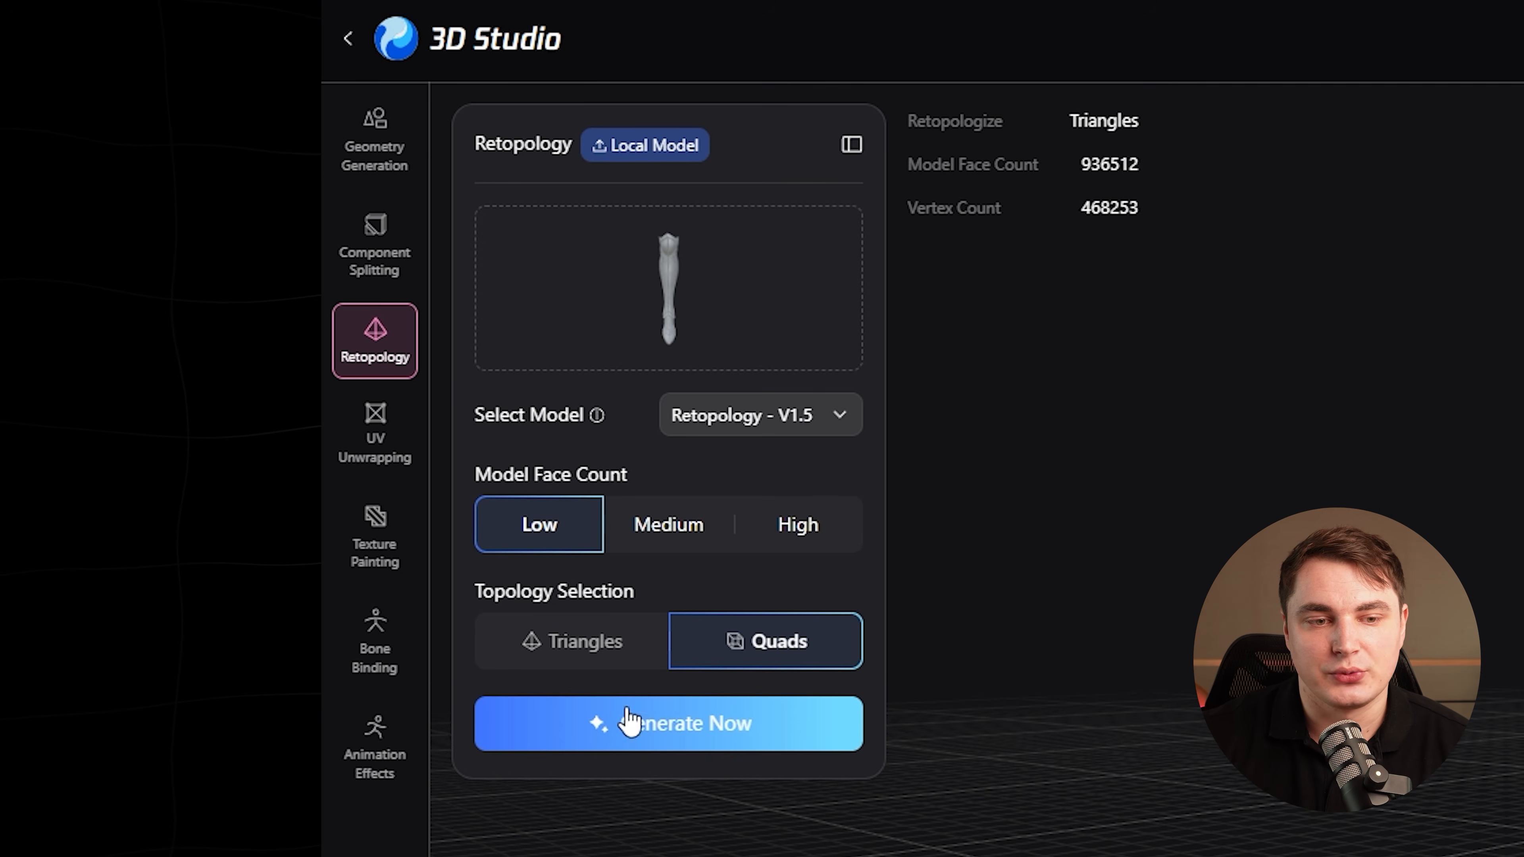
pyautogui.click(690, 723)
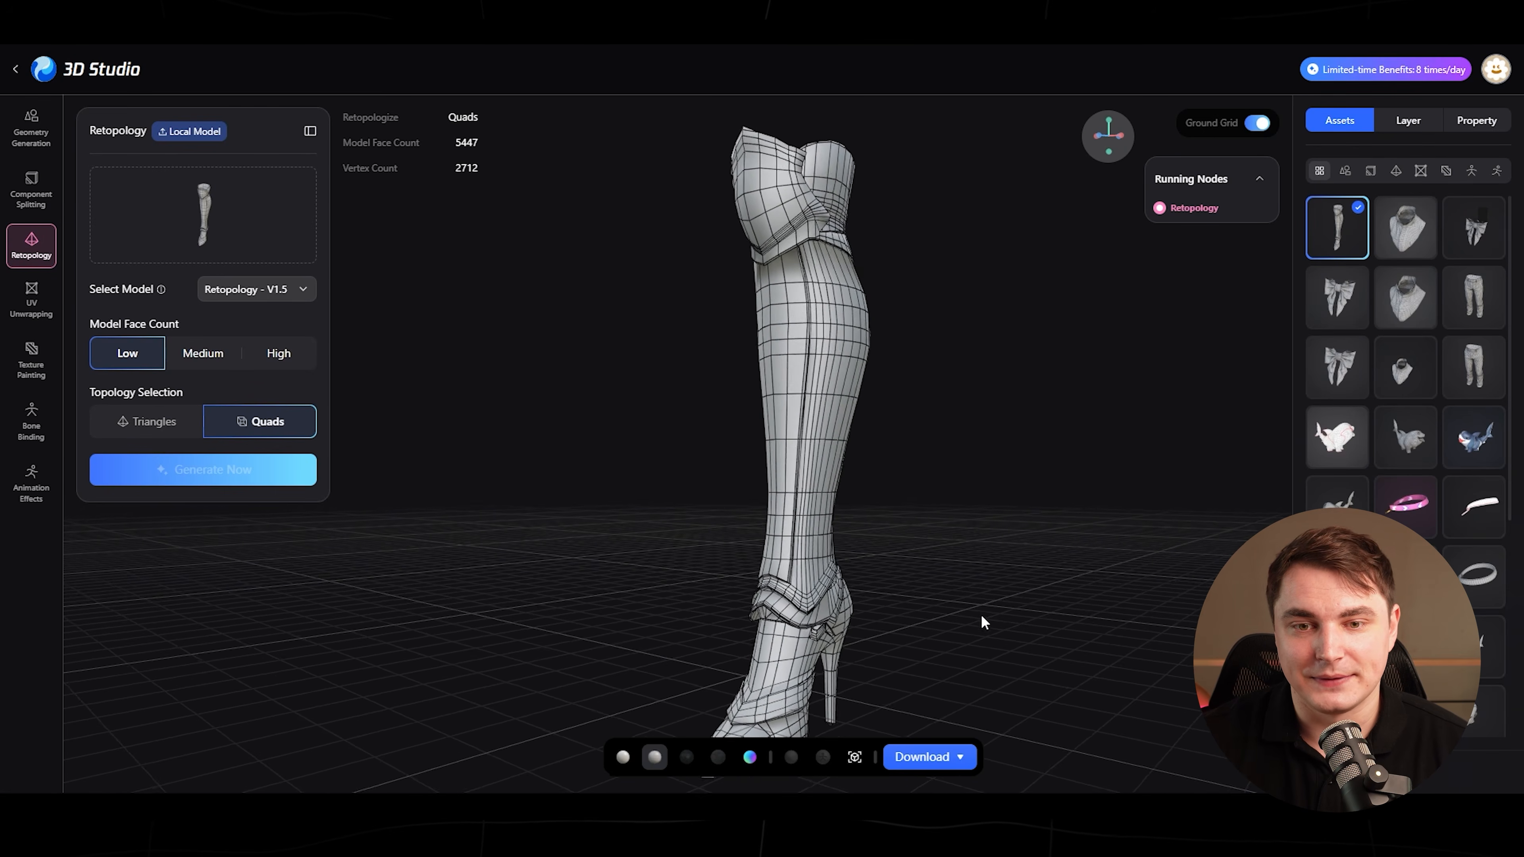
# - Examine the retopologized boot variants from several sides and compare their wireframes
pyautogui.moveTo(982, 617); pyautogui.dragTo(952, 526, button='right')
pyautogui.moveTo(952, 526); pyautogui.dragTo(901, 482)
pyautogui.moveTo(958, 376); pyautogui.dragTo(954, 460, button='right')
pyautogui.moveTo(954, 460); pyautogui.dragTo(947, 513)
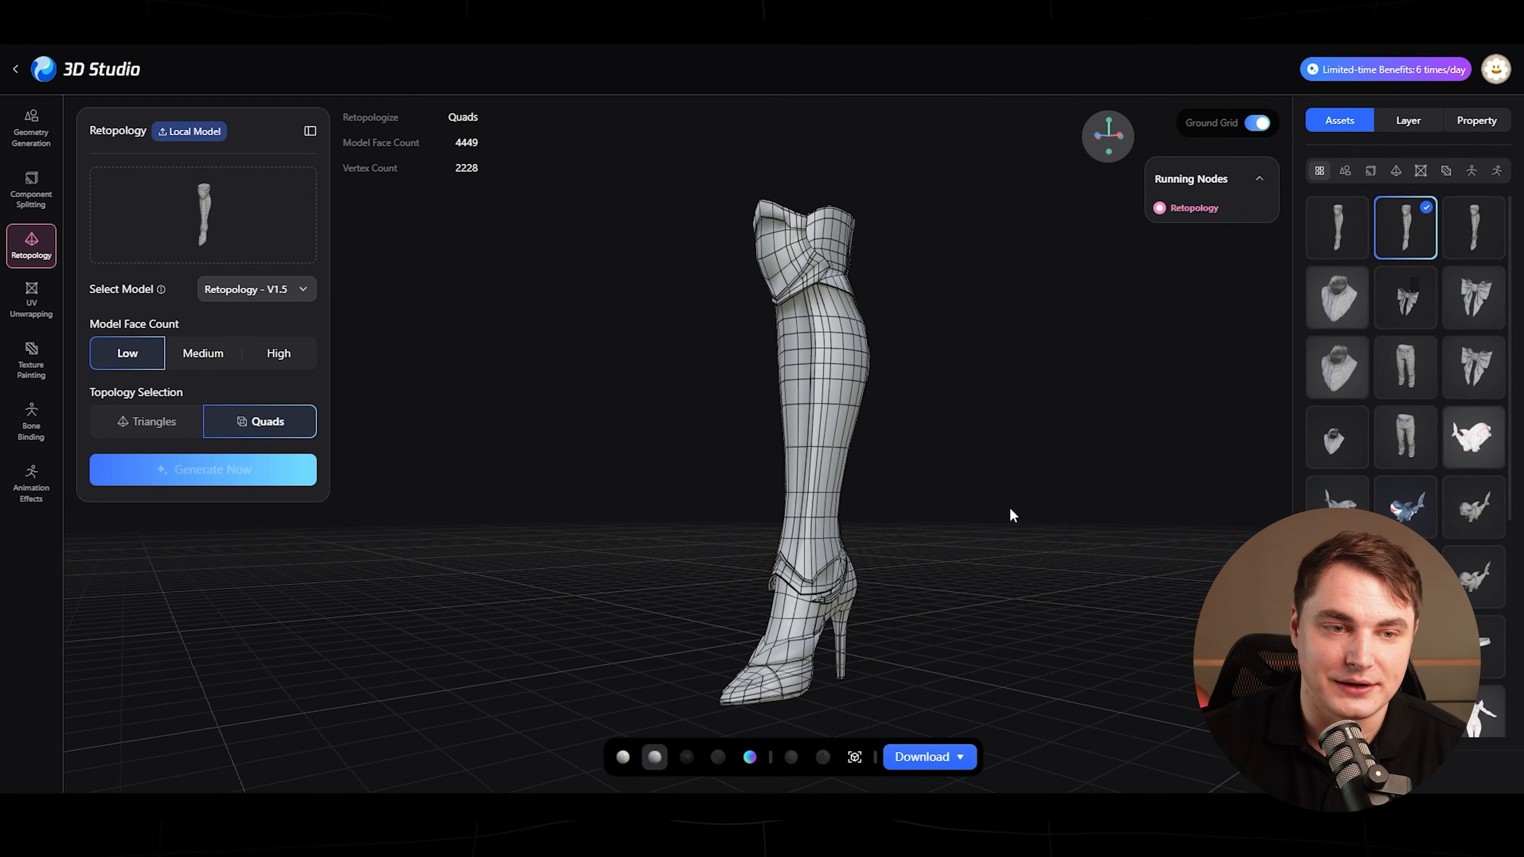
pyautogui.moveTo(1007, 513); pyautogui.dragTo(1044, 528)
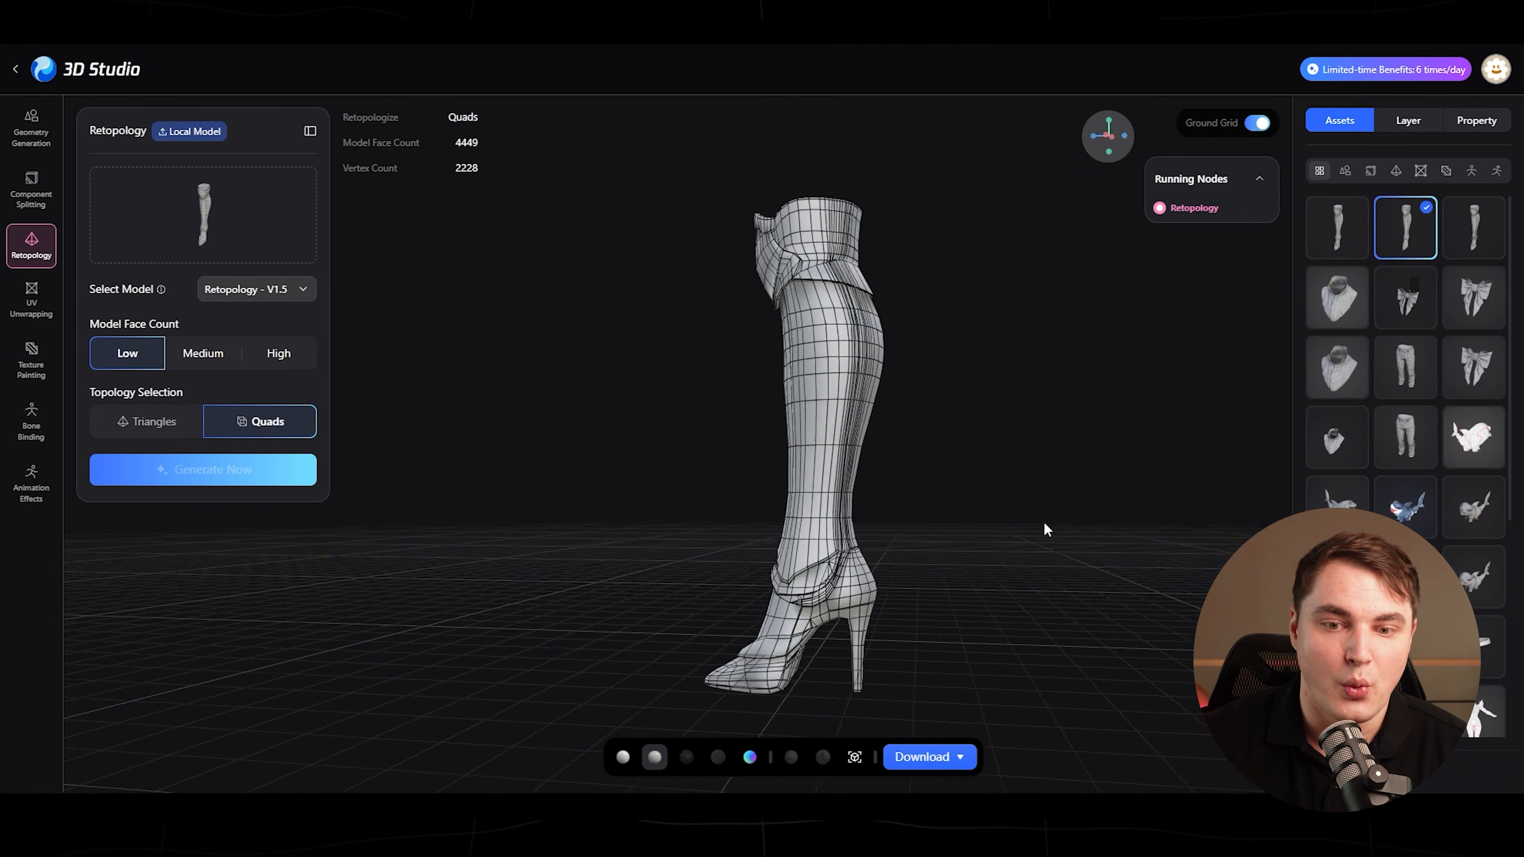
pyautogui.click(1334, 227)
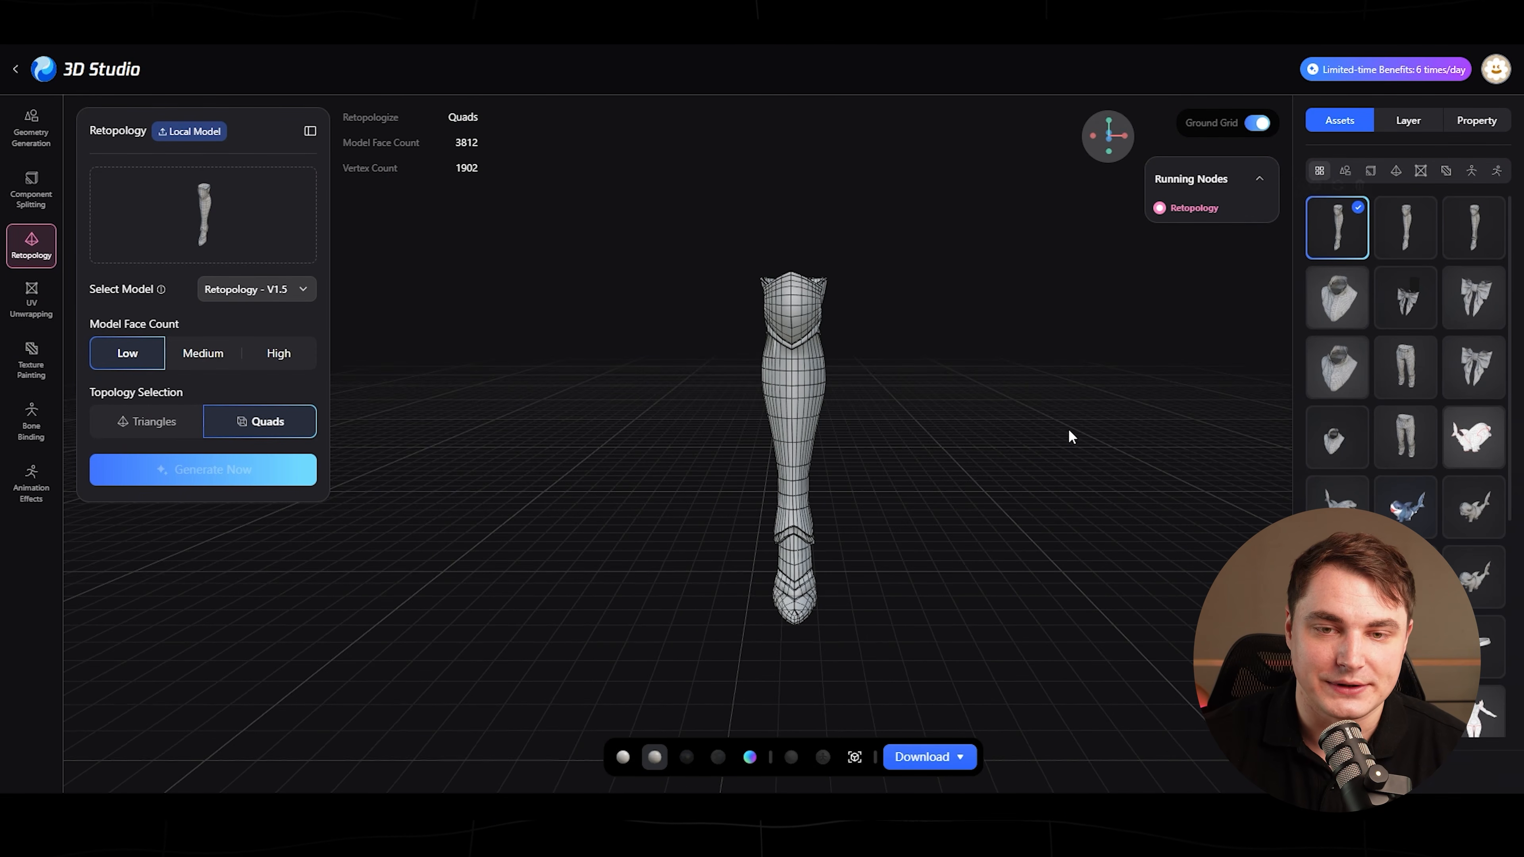
pyautogui.moveTo(1039, 497); pyautogui.dragTo(990, 514)
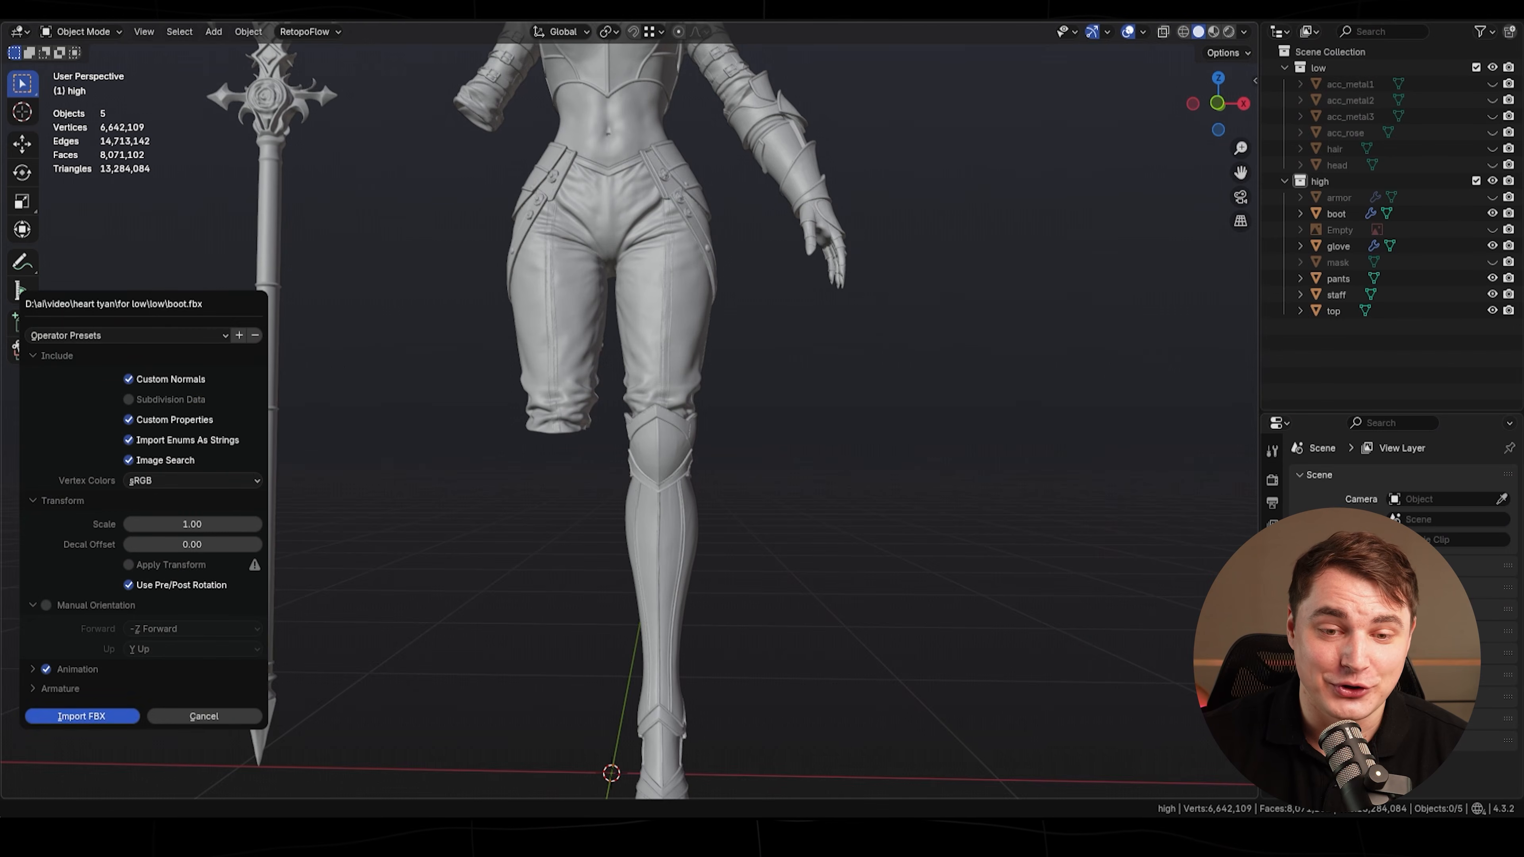
# - In Blender, import the retopologized boot.fbx at scale 1.00 and inspect it against the character's leg
pyautogui.click(81, 716)
pyautogui.scroll(-3, 645, 577)
pyautogui.moveTo(644, 576); pyautogui.dragTo(574, 573, button='middle')
pyautogui.scroll(4, 704, 684)
pyautogui.keyDown('shift'); pyautogui.moveTo(705, 683); pyautogui.dragTo(706, 524, button='middle'); pyautogui.keyUp('shift')
pyautogui.click(1351, 279)
pyautogui.moveTo(840, 433); pyautogui.dragTo(901, 491, button='middle')
pyautogui.scroll(-2, 907, 457)
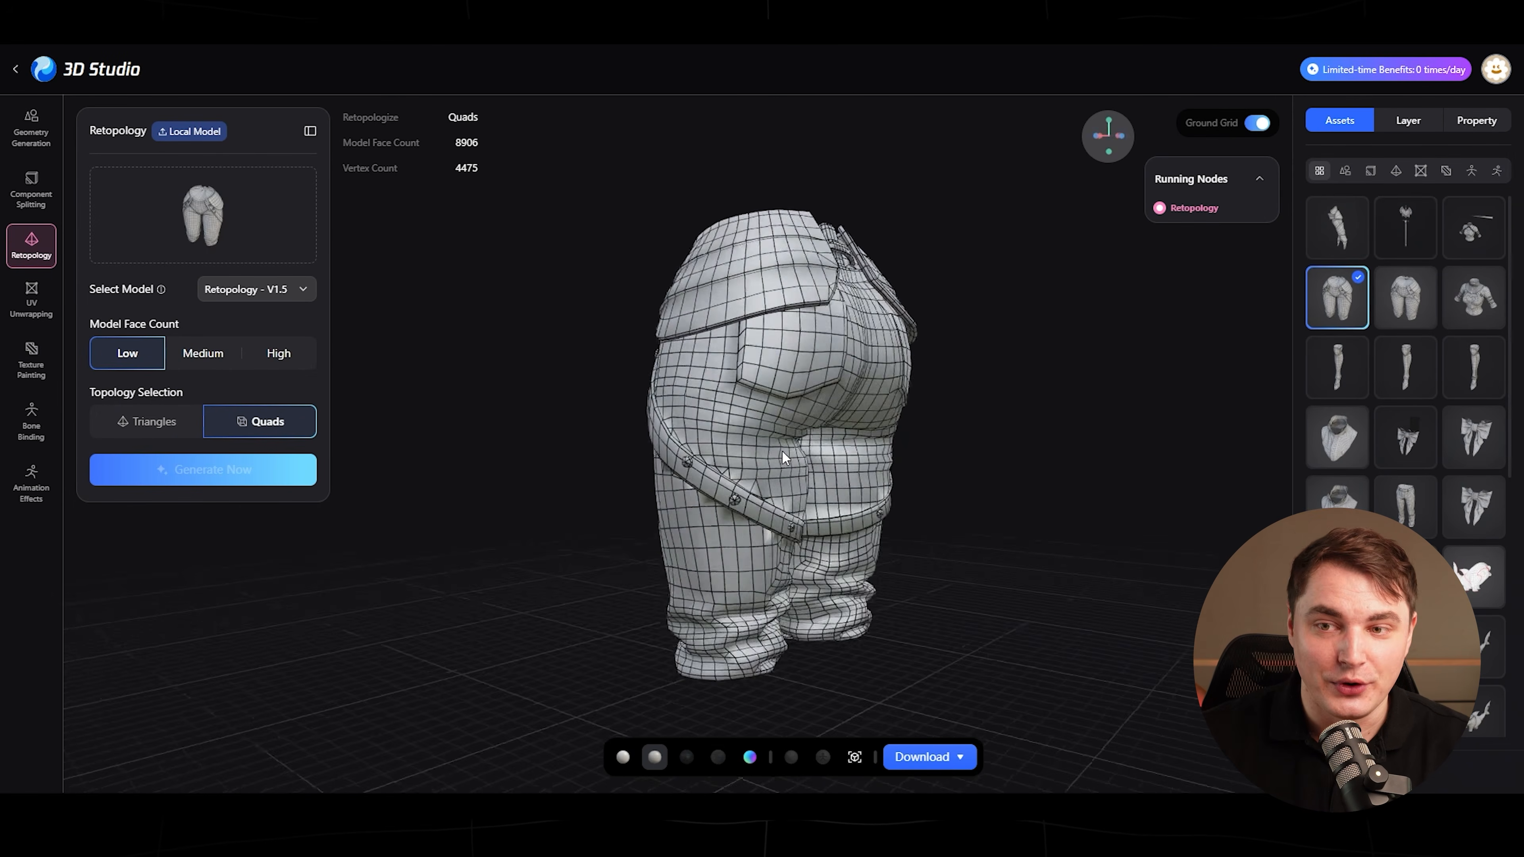
# - Examine the retopologized pants and top in 3D Studio, and browse the CGCookie retopoflow repository on GitHub
pyautogui.moveTo(781, 450); pyautogui.dragTo(686, 448)
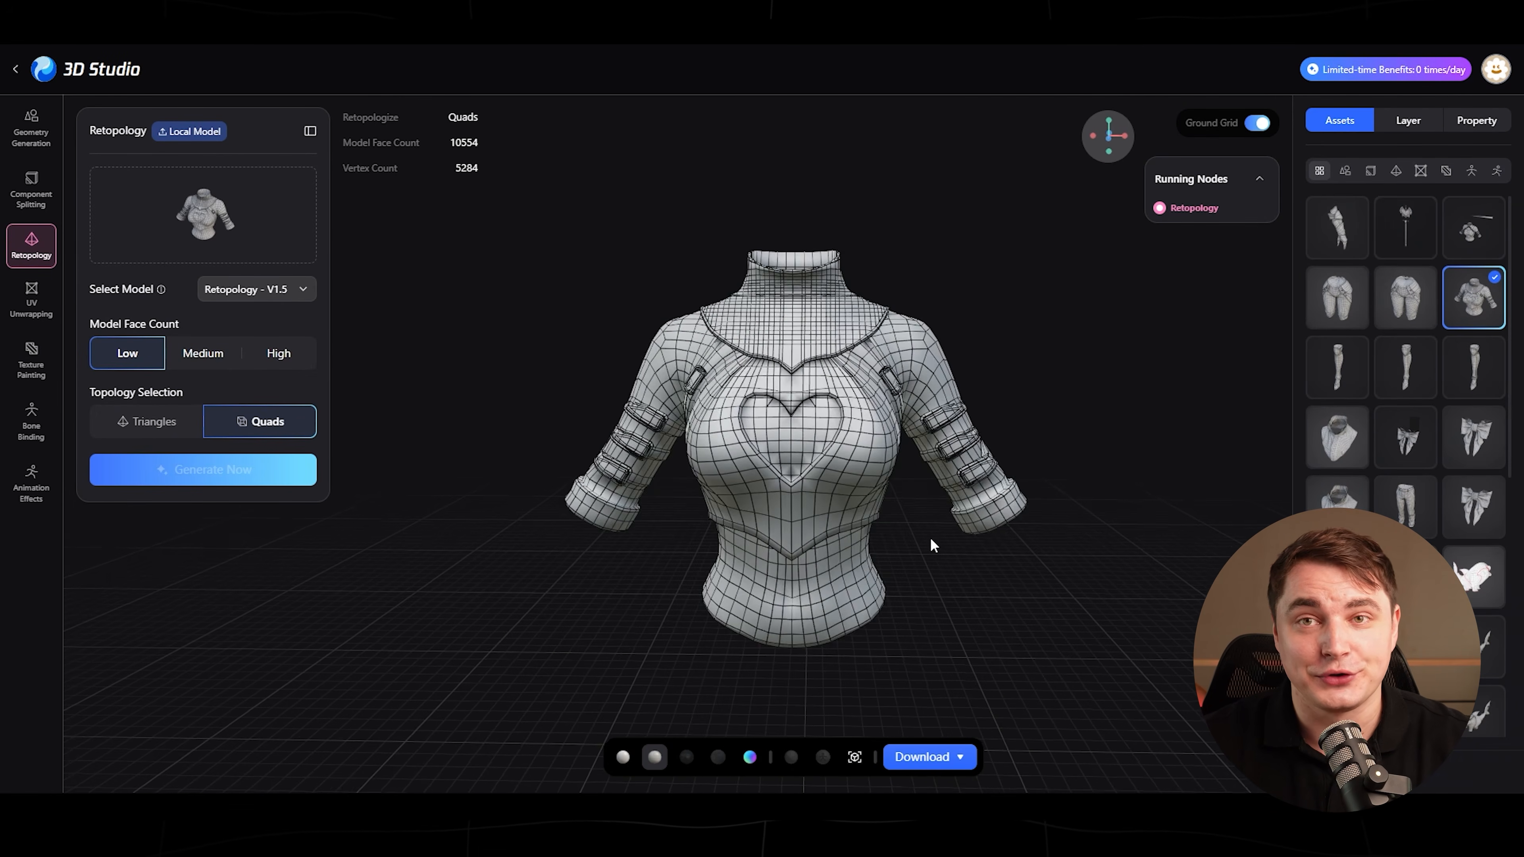
pyautogui.scroll(3, 932, 539)
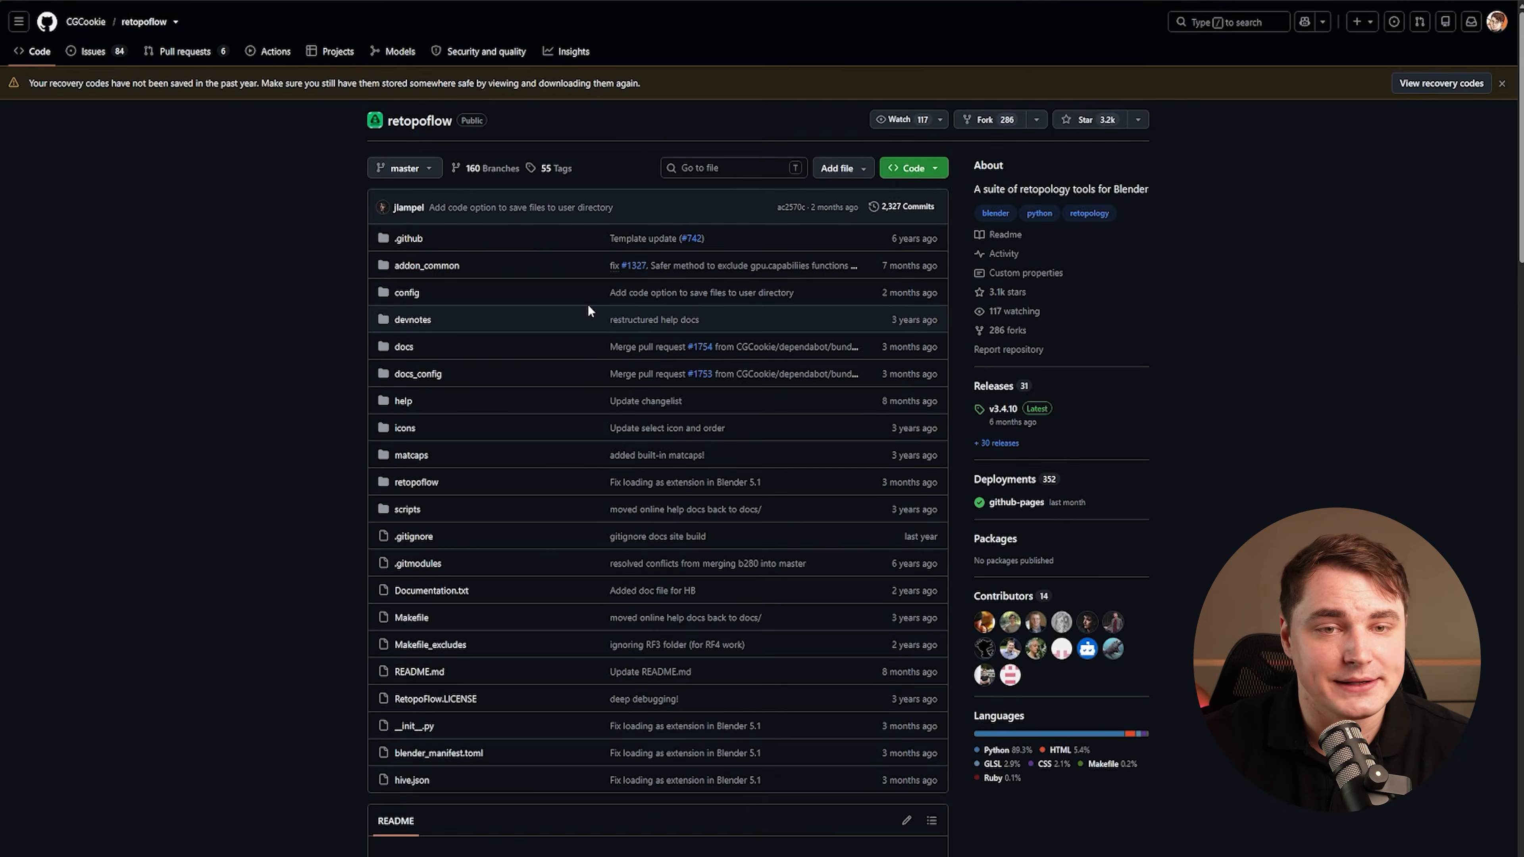
pyautogui.scroll(-6, 589, 312)
pyautogui.scroll(-8, 531, 313)
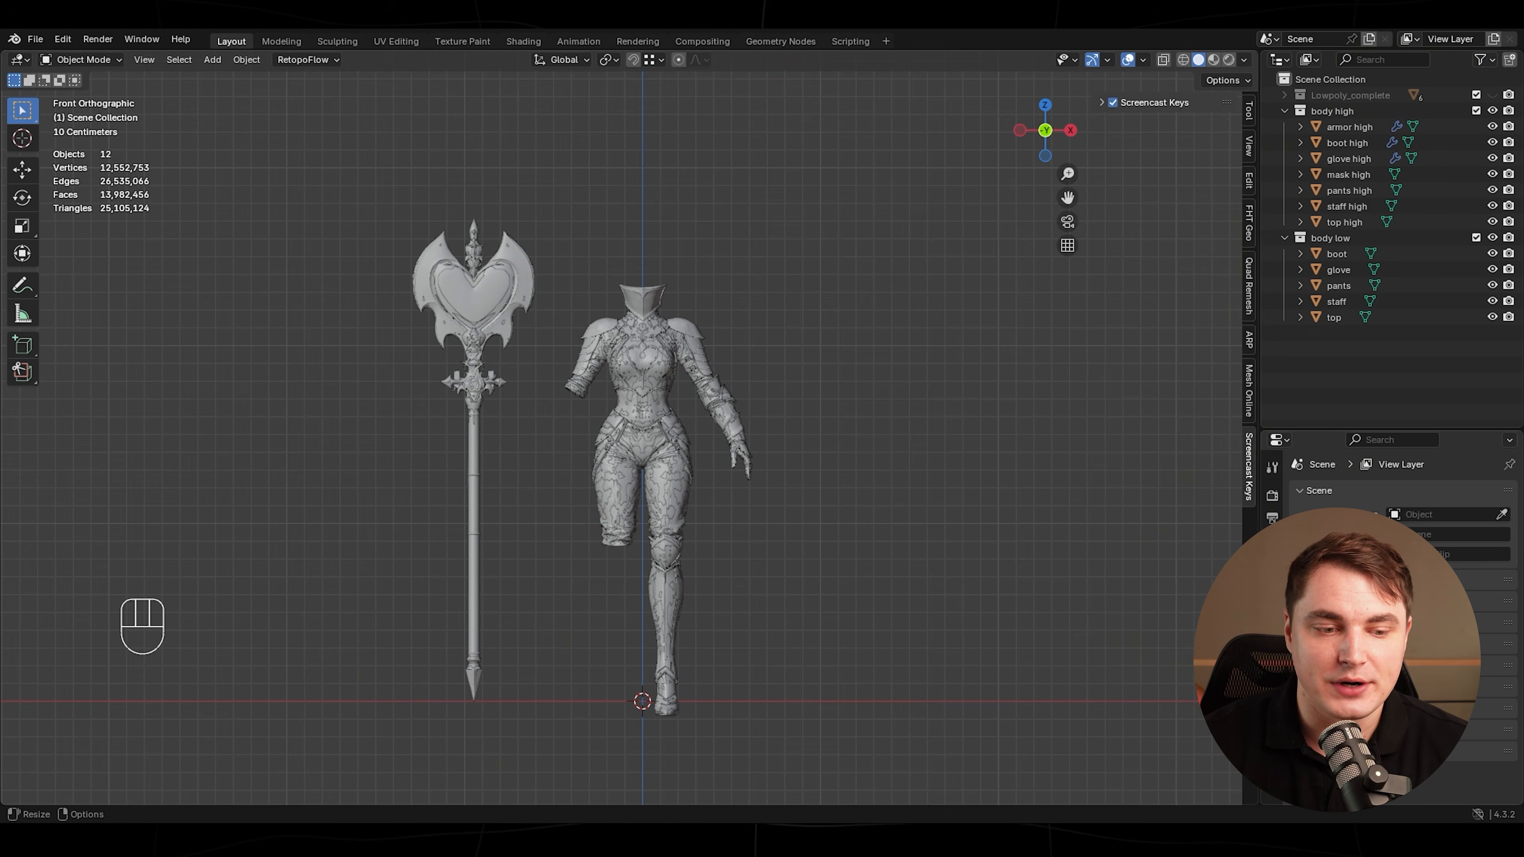
# - In Blender, examine the overlaid high-poly and low-poly body parts beside the staff
pyautogui.keyDown('shift'); pyautogui.moveTo(692, 438); pyautogui.dragTo(720, 411, button='middle'); pyautogui.keyUp('shift')
pyautogui.moveTo(720, 411)
pyautogui.mouseDown(button='middle')
pyautogui.moveTo(687, 392)
pyautogui.moveTo(744, 423)
pyautogui.moveTo(719, 386)
pyautogui.moveTo(728, 414)
pyautogui.mouseUp(button='middle')
pyautogui.moveTo(728, 415); pyautogui.dragTo(824, 424, button='middle')
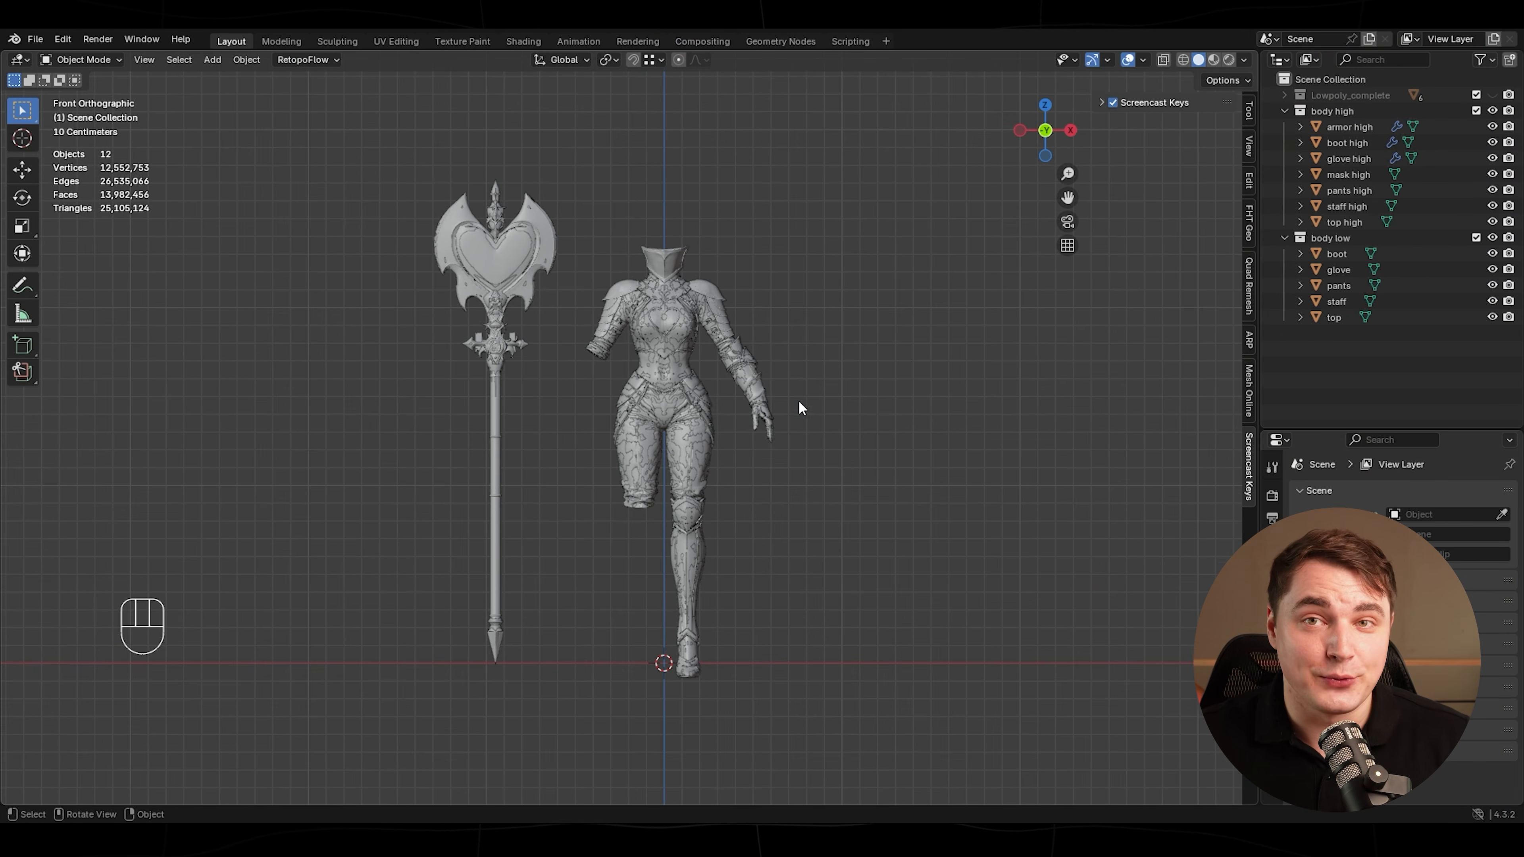
pyautogui.scroll(4, 797, 409)
pyautogui.scroll(-3, 877, 401)
pyautogui.moveTo(867, 446)
pyautogui.mouseDown(button='middle')
pyautogui.moveTo(655, 427)
pyautogui.moveTo(676, 446)
pyautogui.moveTo(884, 433)
pyautogui.mouseUp(button='middle')
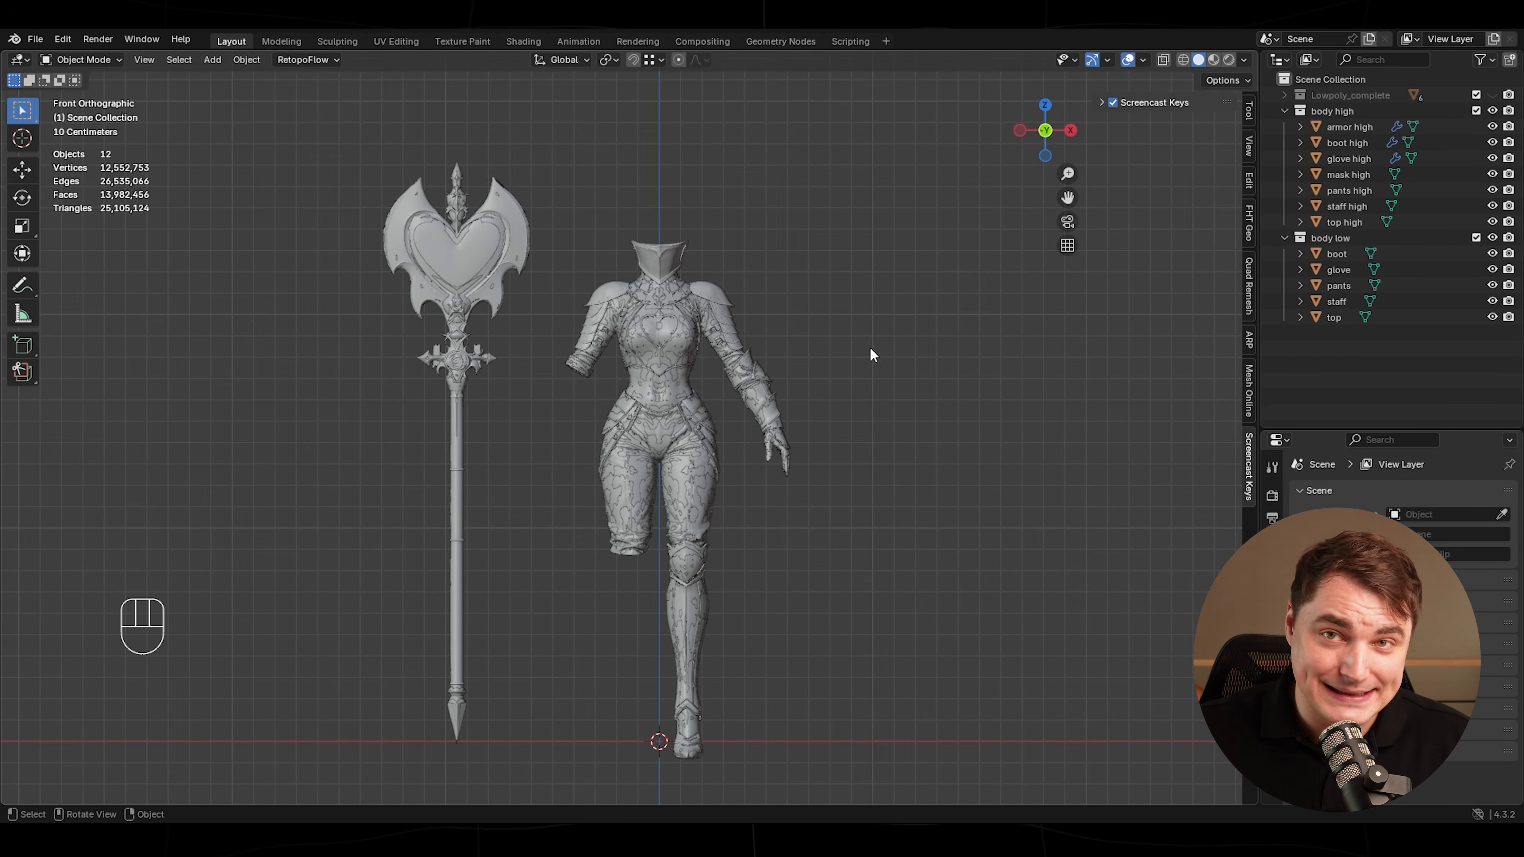
pyautogui.scroll(5, 832, 353)
pyautogui.keyDown('shift'); pyautogui.moveTo(832, 352); pyautogui.dragTo(853, 530, button='middle'); pyautogui.keyUp('shift')
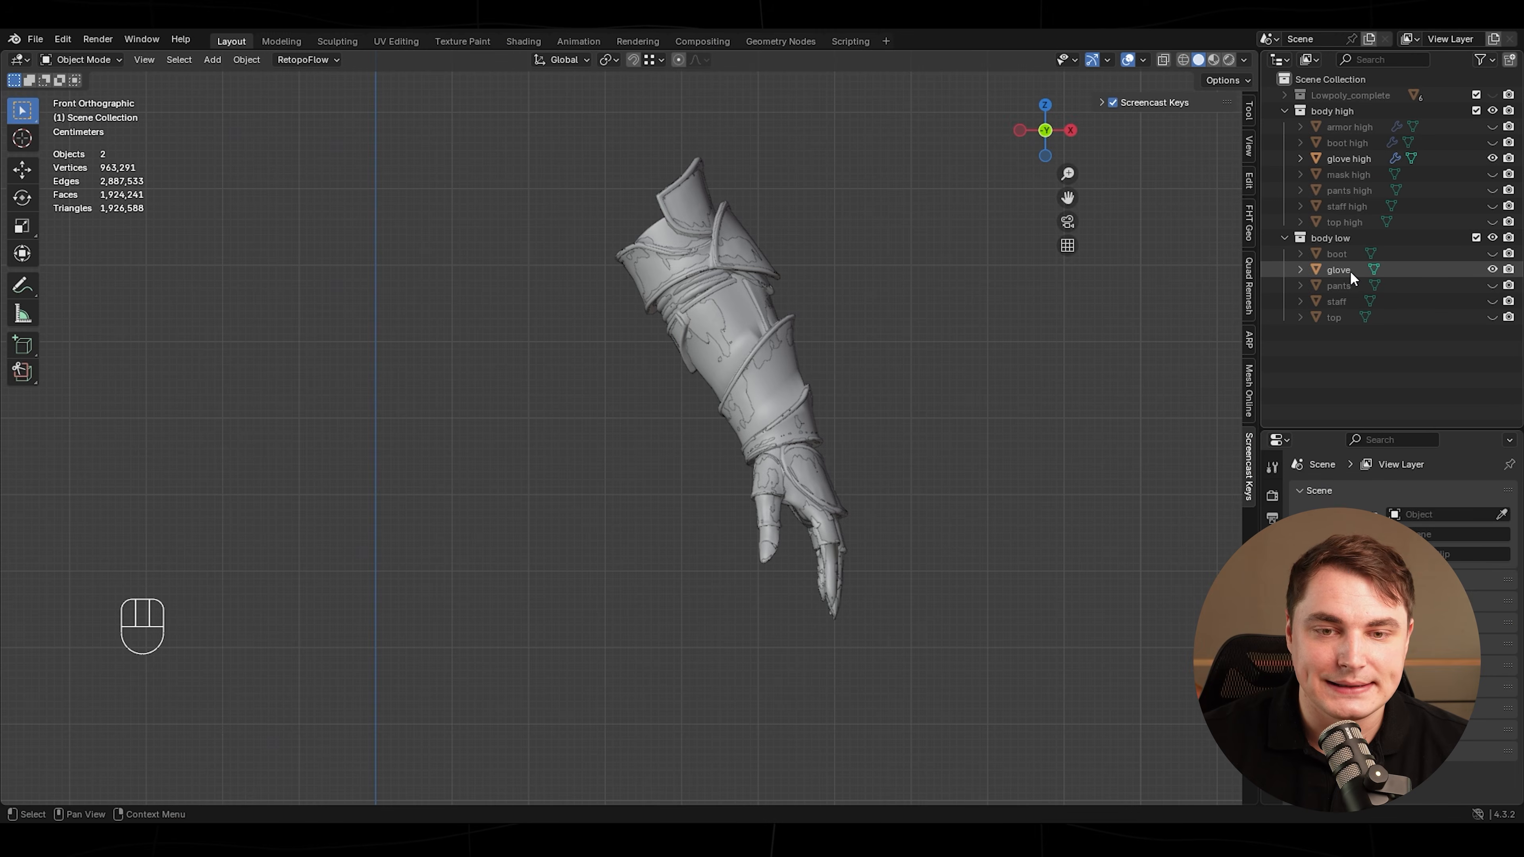
# - Compare the low-poly glove with glove high, and isolate the low-poly glove in Edit Mode
pyautogui.click(1343, 271)
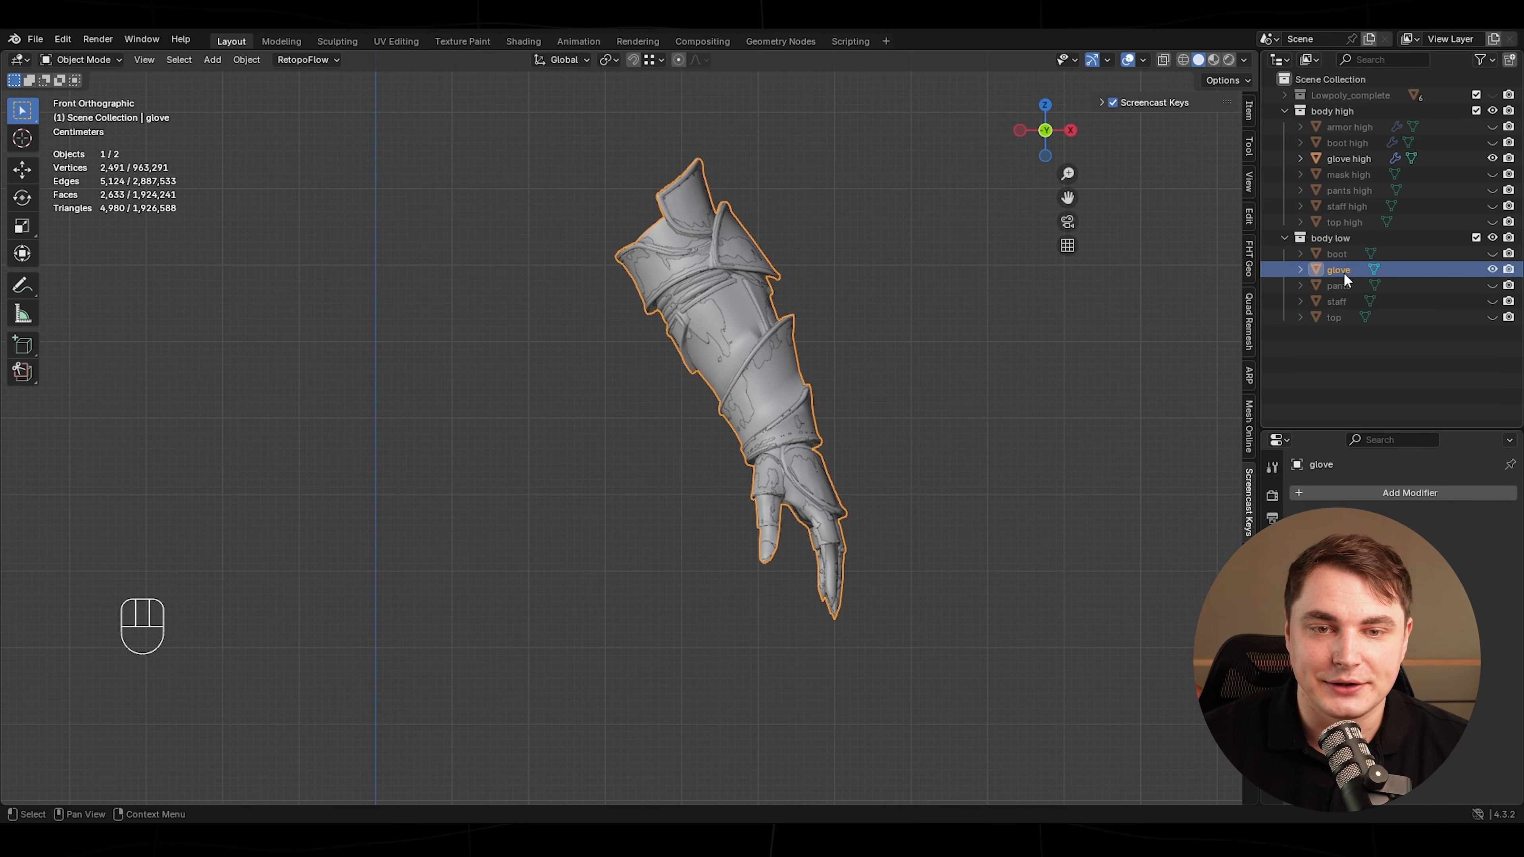
pyautogui.keyDown('ctrl'); pyautogui.click(1357, 158); pyautogui.keyUp('ctrl')
pyautogui.moveTo(791, 426); pyautogui.dragTo(787, 428, button='middle')
pyautogui.click(896, 381)
pyautogui.keyDown('shift'); pyautogui.moveTo(918, 393); pyautogui.dragTo(883, 410, button='middle'); pyautogui.keyUp('shift')
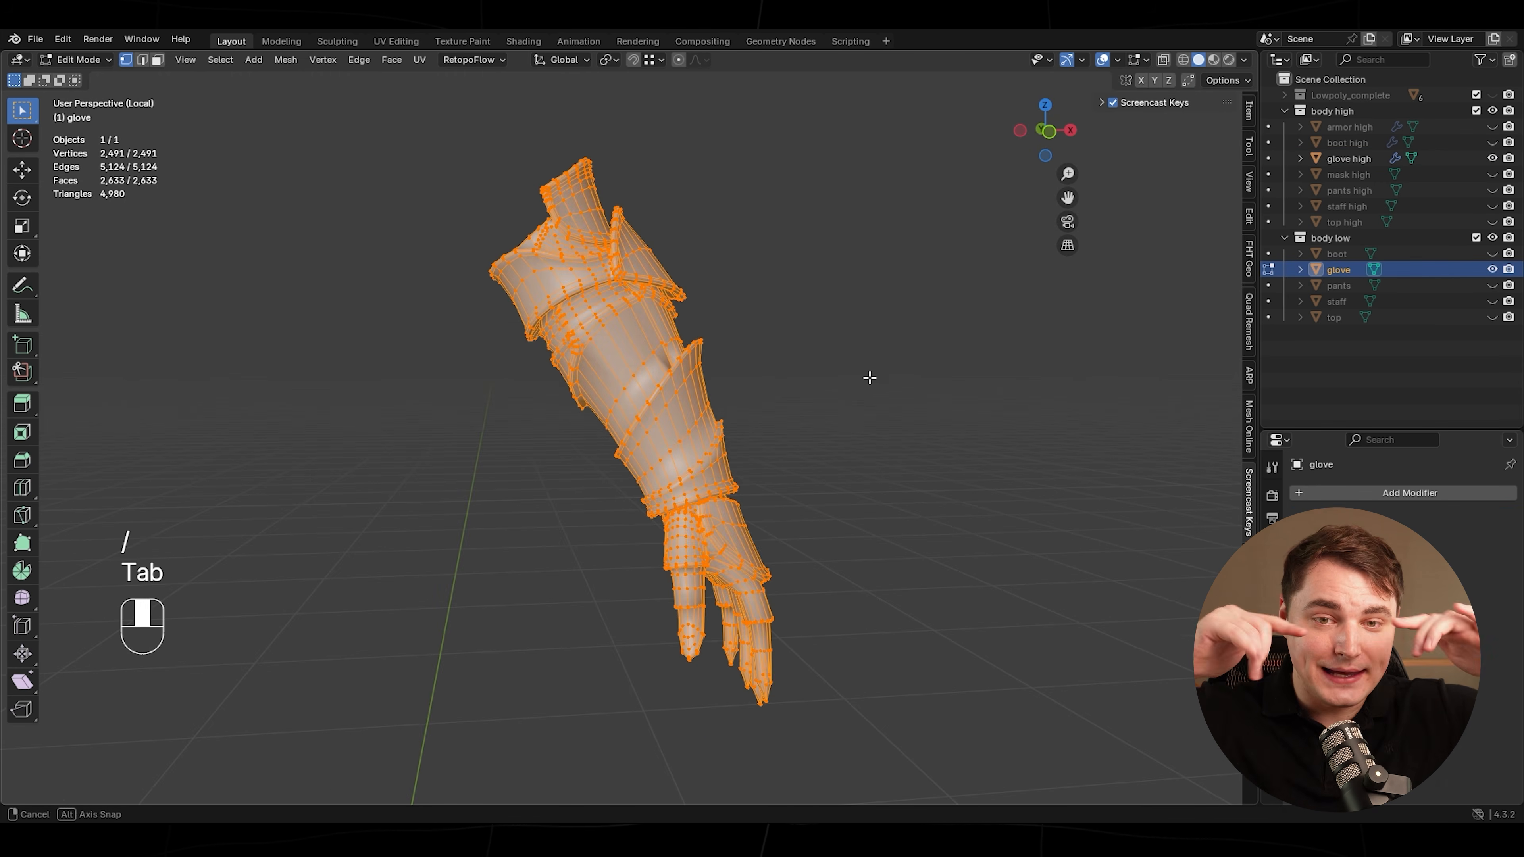
# - Deselect the glove's mesh, inspect the topology of its overlapping forearm plates and switch to face selection
pyautogui.keyDown('shift'); pyautogui.moveTo(829, 416); pyautogui.dragTo(823, 378, button='middle'); pyautogui.keyUp('shift')
pyautogui.scroll(3, 840, 375)
pyautogui.click(912, 364)
pyautogui.moveTo(912, 365); pyautogui.dragTo(896, 321, button='middle')
pyautogui.keyDown('shift'); pyautogui.moveTo(678, 204); pyautogui.dragTo(817, 528, button='middle'); pyautogui.keyUp('shift')
pyautogui.scroll(2, 792, 337)
pyautogui.moveTo(767, 360); pyautogui.dragTo(821, 504, button='middle')
pyautogui.keyDown('shift'); pyautogui.moveTo(822, 504); pyautogui.dragTo(719, 360, button='middle'); pyautogui.keyUp('shift')
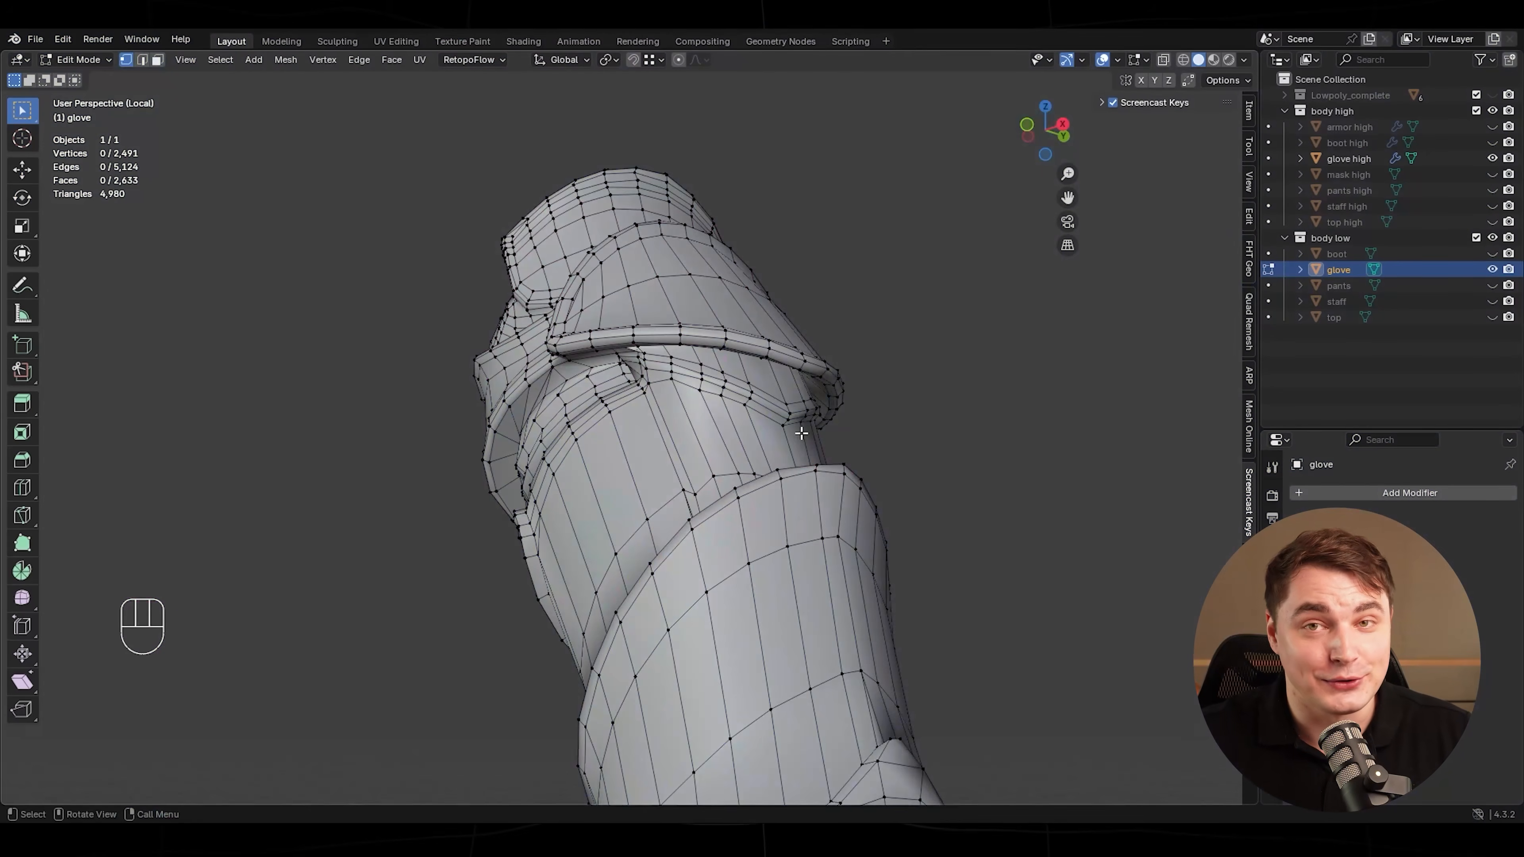
pyautogui.press('3')
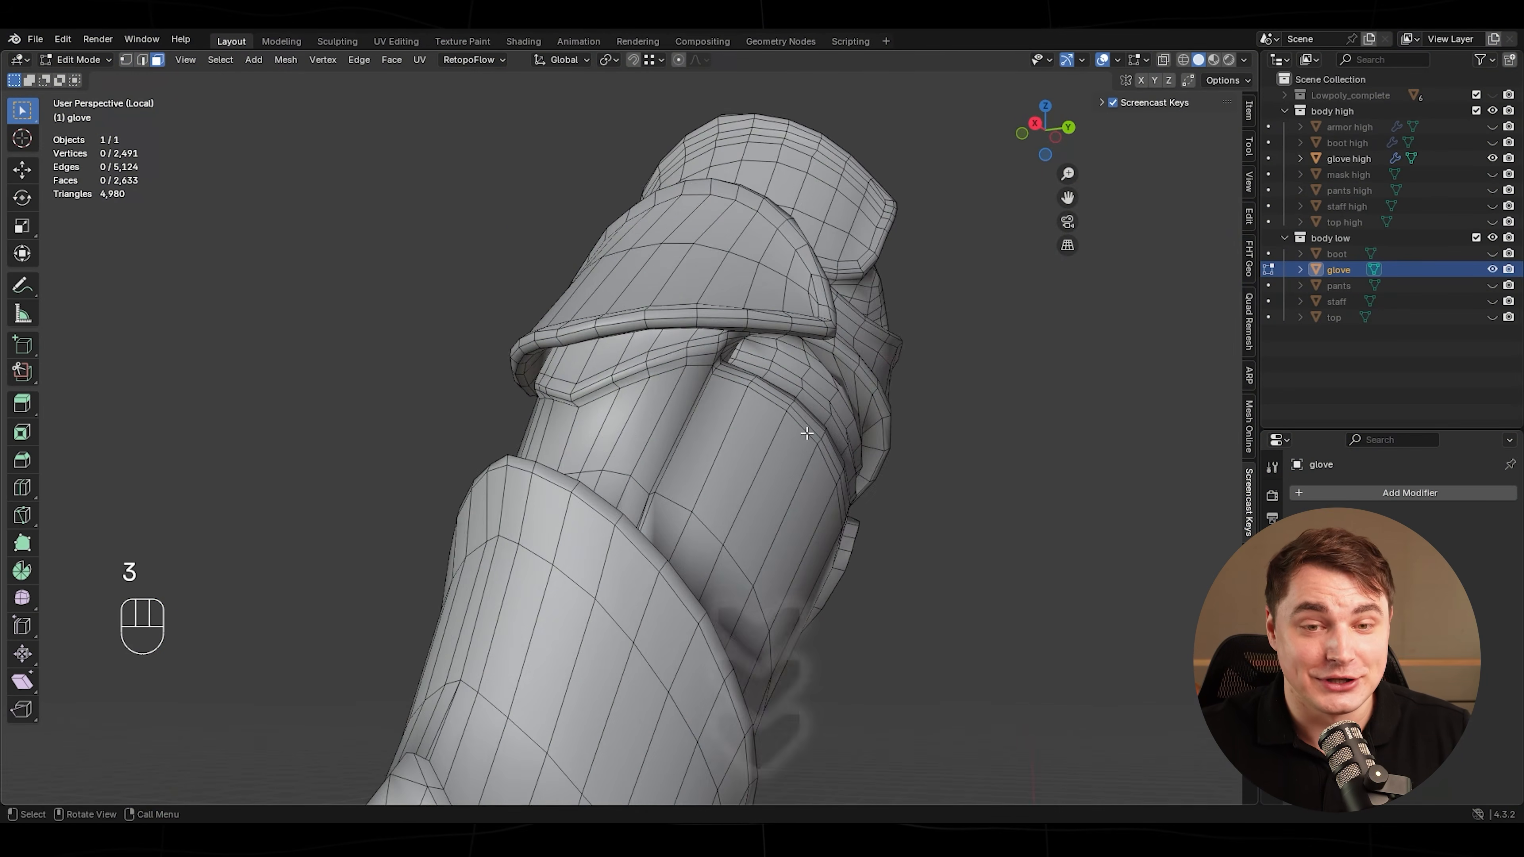
# - Circle-select the distorted faces in the recess beneath the low-poly glove's overlapping forearm plate and delete them
pyautogui.moveTo(670, 456); pyautogui.dragTo(1208, 500, button='middle')
pyautogui.scroll(4, 779, 414)
pyautogui.scroll(2, 773, 469)
pyautogui.moveTo(780, 457)
pyautogui.mouseDown(button='middle')
pyautogui.moveTo(830, 477)
pyautogui.moveTo(748, 461)
pyautogui.moveTo(921, 528)
pyautogui.moveTo(751, 517)
pyautogui.moveTo(744, 444)
pyautogui.mouseUp(button='middle')
pyautogui.scroll(2, 748, 461)
pyautogui.press('c')
pyautogui.moveTo(762, 426)
pyautogui.mouseDown()
pyautogui.moveTo(672, 454)
pyautogui.moveTo(720, 495)
pyautogui.mouseUp()
pyautogui.rightClick(720, 495)
pyautogui.moveTo(720, 495)
pyautogui.mouseDown(button='middle')
pyautogui.moveTo(740, 569)
pyautogui.moveTo(742, 496)
pyautogui.moveTo(791, 417)
pyautogui.mouseUp(button='middle')
pyautogui.press('c')
pyautogui.click(741, 497)
pyautogui.press('c')
pyautogui.click(791, 418)
pyautogui.moveTo(1017, 521)
pyautogui.mouseDown(button='middle')
pyautogui.moveTo(798, 421)
pyautogui.moveTo(726, 336)
pyautogui.mouseUp(button='middle')
pyautogui.press('c')
pyautogui.moveTo(726, 336); pyautogui.dragTo(588, 316)
pyautogui.moveTo(588, 316)
pyautogui.mouseDown(button='middle')
pyautogui.moveTo(367, 412)
pyautogui.moveTo(600, 375)
pyautogui.moveTo(576, 360)
pyautogui.moveTo(669, 393)
pyautogui.moveTo(644, 438)
pyautogui.mouseUp(button='middle')
pyautogui.press('c')
pyautogui.click(594, 378)
pyautogui.click(594, 377)
pyautogui.keyDown('ctrl'); pyautogui.click(669, 393); pyautogui.keyUp('ctrl')
pyautogui.press('c')
pyautogui.click(643, 442)
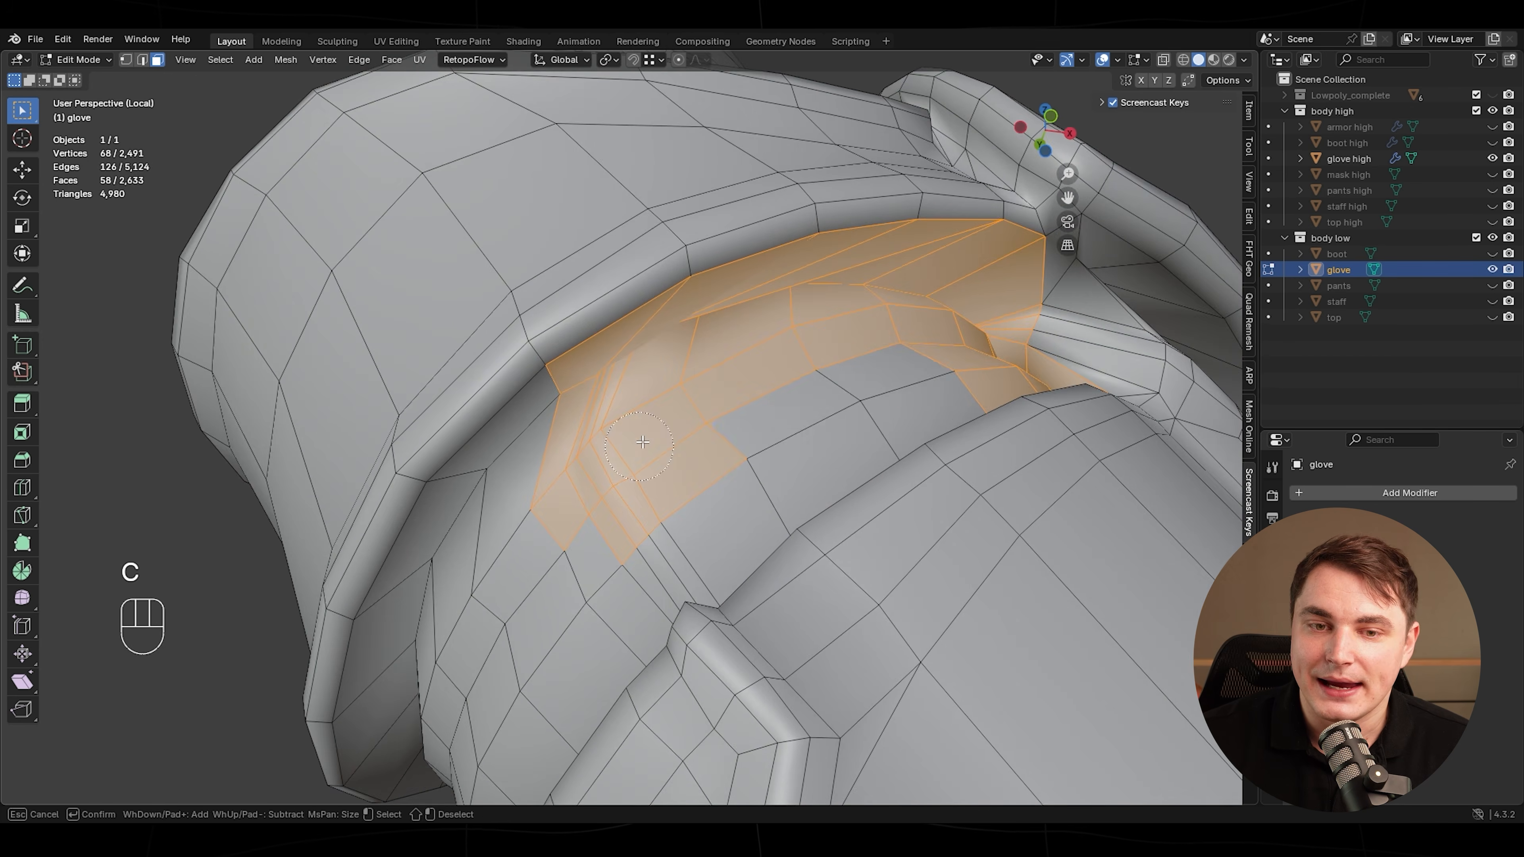
pyautogui.click(833, 390)
pyautogui.press('x')
pyautogui.click(803, 428)
# - Delete the leftover face at the edge of the opening beneath the forearm plate
pyautogui.moveTo(813, 425); pyautogui.dragTo(714, 390, button='middle')
pyautogui.click(606, 359)
pyautogui.press('x')
pyautogui.click(605, 360)
# - Circle-select the remaining warped faces along the other side of the recess and delete them
pyautogui.moveTo(606, 363)
pyautogui.mouseDown(button='middle')
pyautogui.moveTo(695, 527)
pyautogui.moveTo(779, 510)
pyautogui.moveTo(798, 384)
pyautogui.mouseUp(button='middle')
pyautogui.scroll(-4, 779, 510)
pyautogui.keyDown('shift'); pyautogui.moveTo(798, 384); pyautogui.dragTo(780, 415, button='middle'); pyautogui.keyUp('shift')
pyautogui.scroll(2, 780, 414)
pyautogui.press('c')
pyautogui.moveTo(780, 414); pyautogui.dragTo(873, 450)
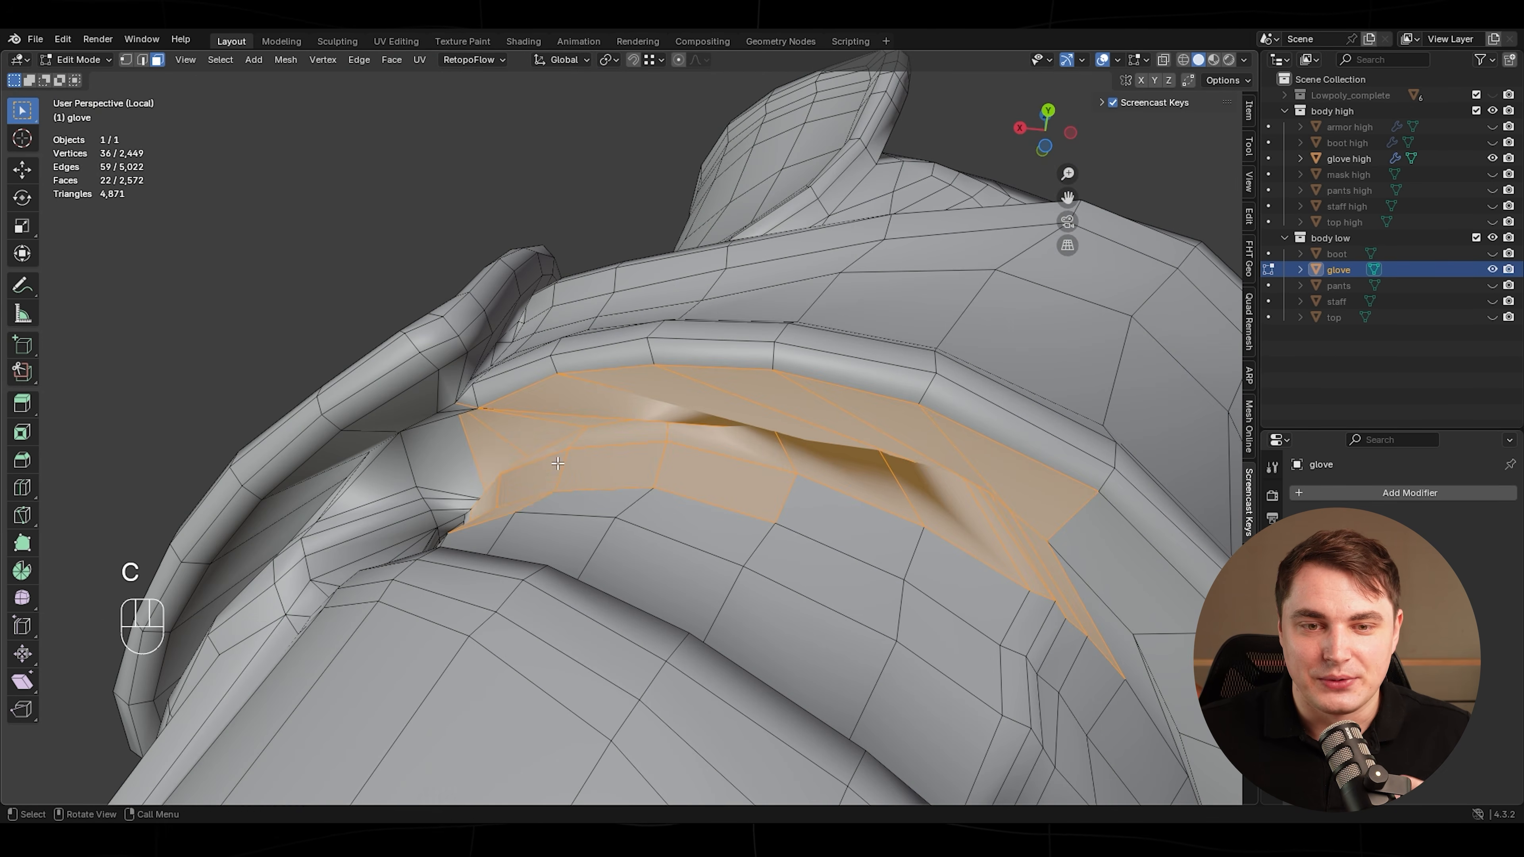
pyautogui.moveTo(557, 463); pyautogui.dragTo(680, 338, button='middle')
pyautogui.press('c')
pyautogui.rightClick(601, 441)
pyautogui.moveTo(600, 441); pyautogui.dragTo(732, 384, button='middle')
pyautogui.scroll(3, 719, 415)
pyautogui.press('c')
pyautogui.click(571, 395)
pyautogui.rightClick(571, 395)
pyautogui.hotkey('shift', 'z')
pyautogui.hotkey('shift', 'z')
pyautogui.press('x')
pyautogui.click(757, 429)
# - Delete the stray sliver faces that stretch across the opening beneath the plate
pyautogui.press('3')
pyautogui.click(731, 384)
pyautogui.keyDown('shift'); pyautogui.click(908, 351); pyautogui.keyUp('shift')
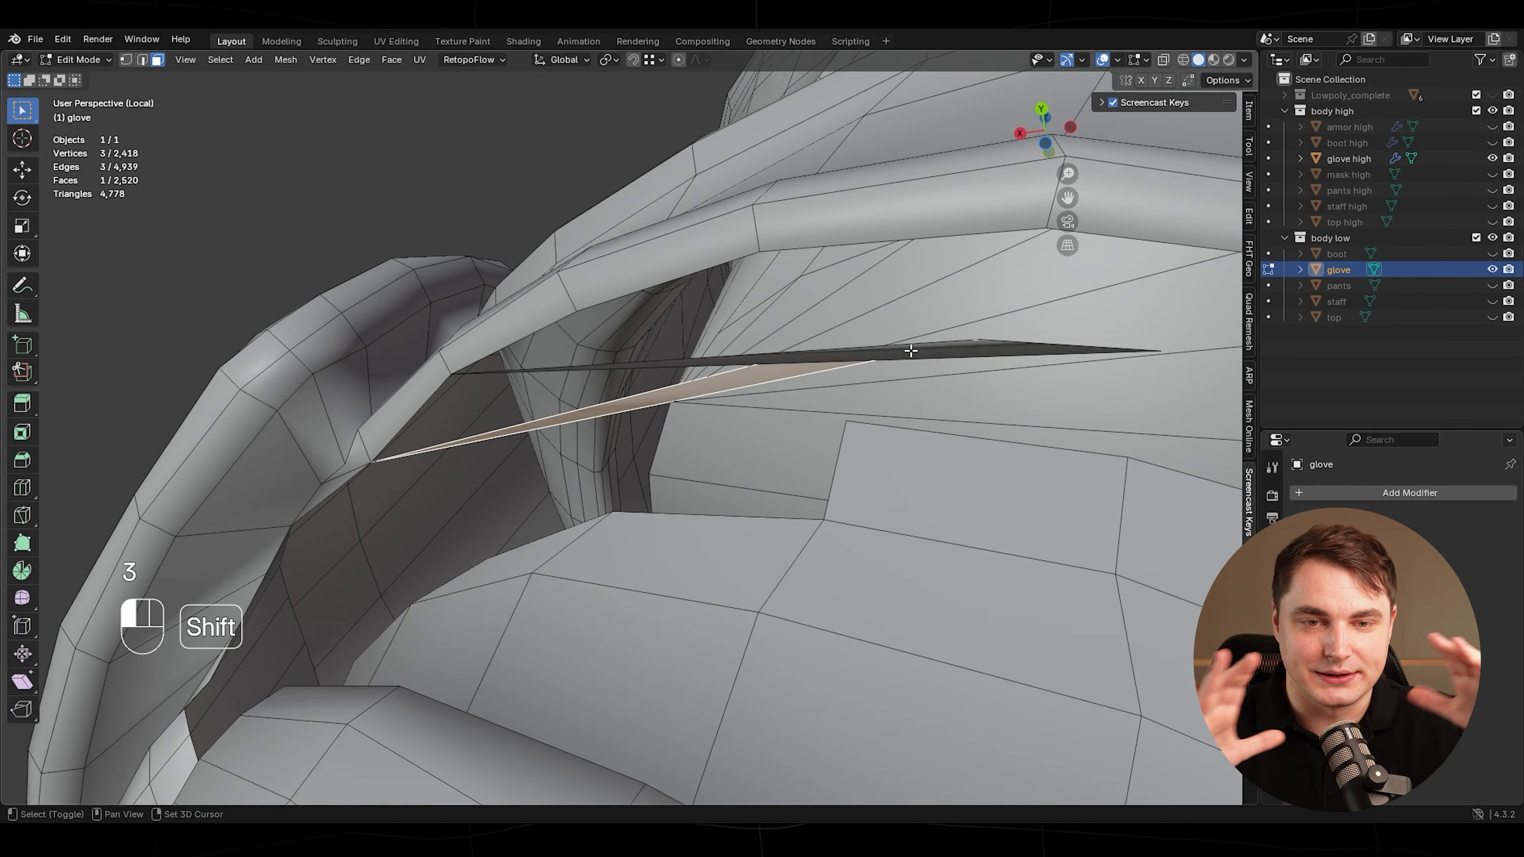
pyautogui.press('x')
pyautogui.click(908, 350)
pyautogui.scroll(5, 708, 529)
pyautogui.click(709, 529)
pyautogui.press('x')
pyautogui.click(709, 528)
# - Select the faces of all four fingers and the thumb of the low-poly glove and delete them
pyautogui.scroll(-8, 786, 449)
pyautogui.moveTo(786, 449); pyautogui.dragTo(670, 479, button='middle')
pyautogui.keyDown('shift'); pyautogui.moveTo(897, 417); pyautogui.dragTo(650, 774); pyautogui.keyUp('shift')
pyautogui.moveTo(774, 468); pyautogui.dragTo(600, 474, button='middle')
pyautogui.keyDown('shift'); pyautogui.moveTo(419, 402); pyautogui.dragTo(579, 487); pyautogui.keyUp('shift')
pyautogui.moveTo(579, 487); pyautogui.dragTo(540, 483, button='middle')
pyautogui.keyDown('shift'); pyautogui.moveTo(366, 461); pyautogui.dragTo(534, 709); pyautogui.keyUp('shift')
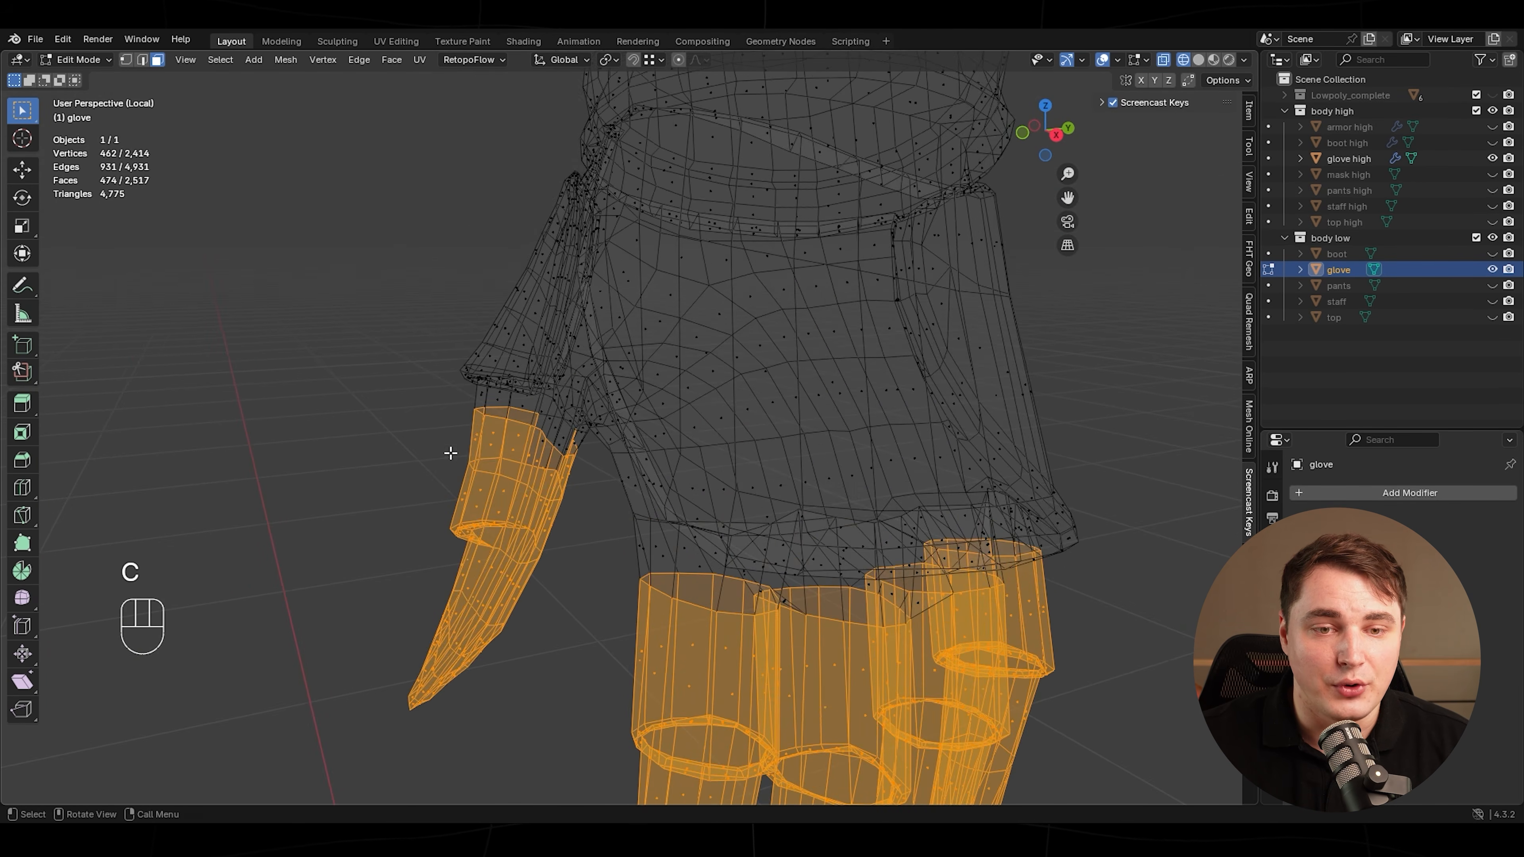
pyautogui.hotkey('shift', 'z')
pyautogui.hotkey('shift', 'z')
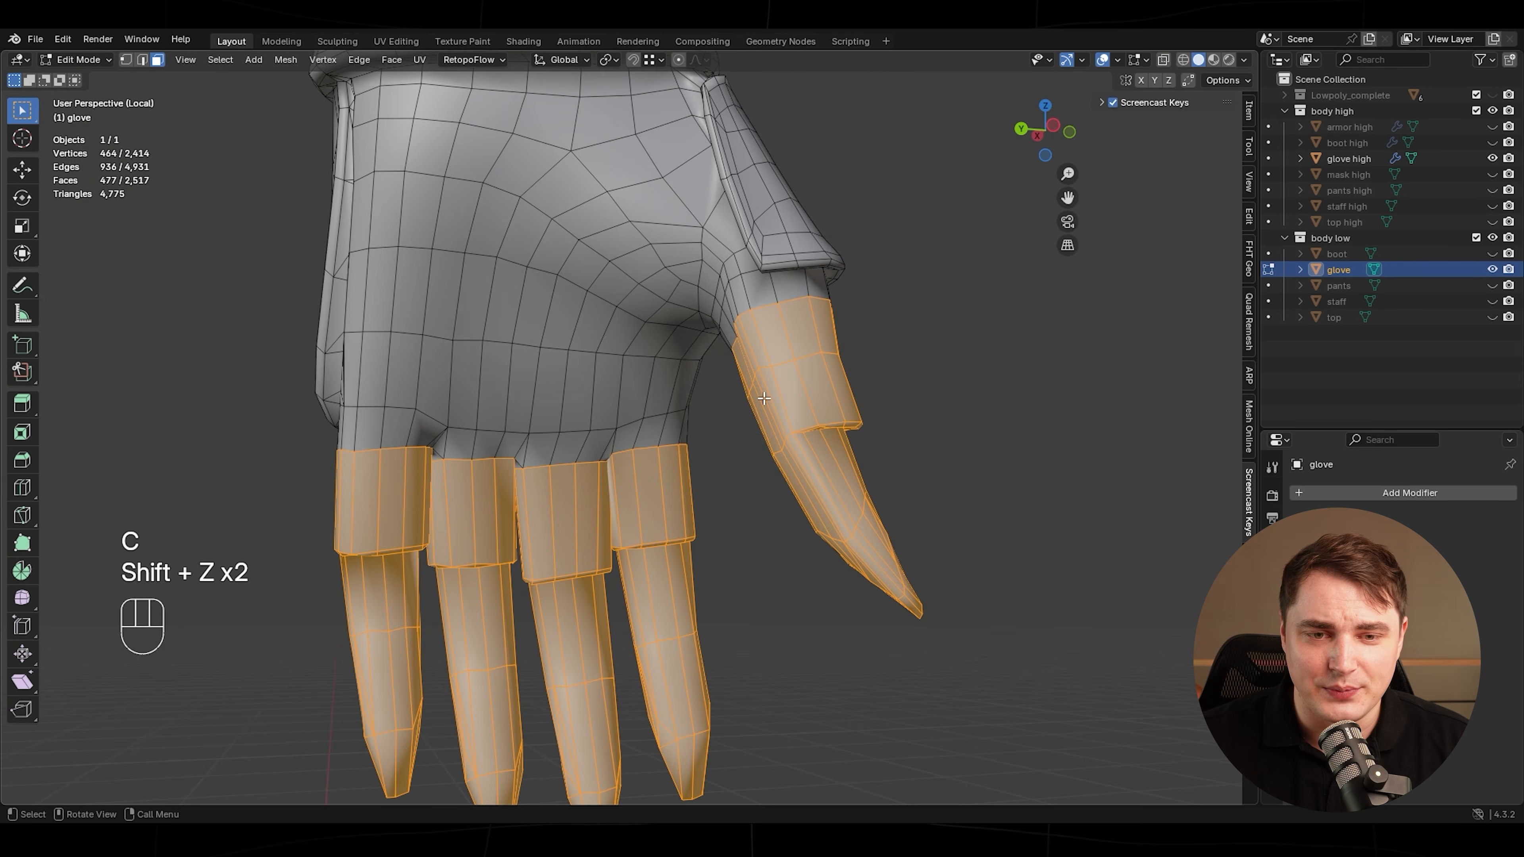
pyautogui.press('x')
pyautogui.click(711, 451)
# - Delete the leftover unwanted faces on the low-poly glove and return to Object Mode
pyautogui.moveTo(711, 451); pyautogui.dragTo(788, 439, button='middle')
pyautogui.press('3')
pyautogui.keyDown('shift'); pyautogui.click(789, 439); pyautogui.keyUp('shift')
pyautogui.moveTo(1063, 485); pyautogui.dragTo(690, 510, button='middle')
pyautogui.keyDown('shift'); pyautogui.click(503, 605); pyautogui.keyUp('shift')
pyautogui.press('x')
pyautogui.moveTo(503, 606); pyautogui.dragTo(828, 526, button='middle')
pyautogui.click(694, 519)
pyautogui.press('x')
pyautogui.press('Tab')
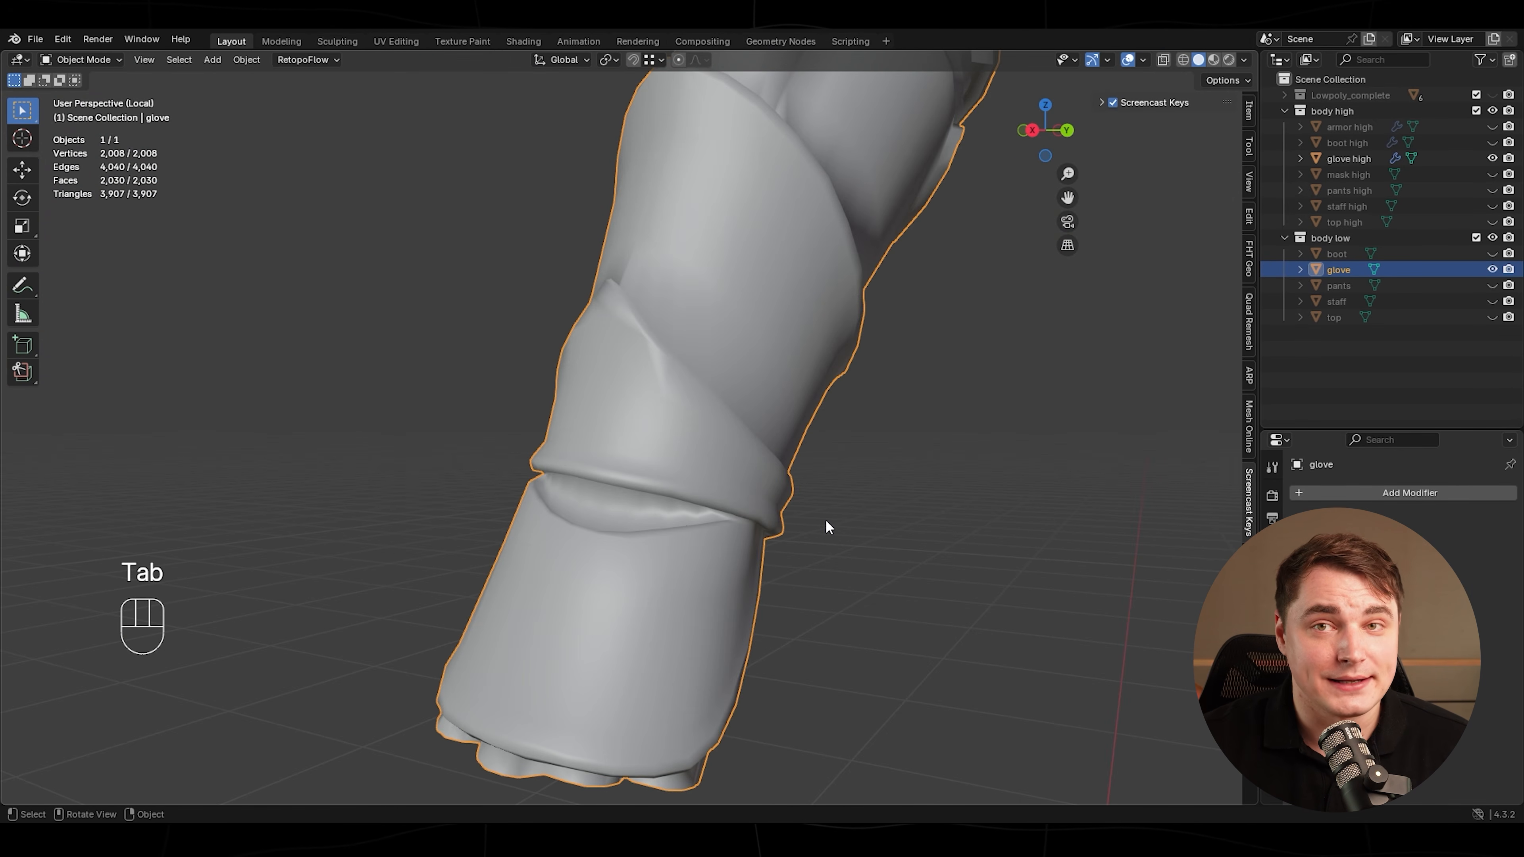
# - Leave local view to show the high-poly glove and start RetopoFlow with Edit Active on the low-poly glove
pyautogui.press('/')
pyautogui.keyDown('alt'); pyautogui.moveTo(731, 465); pyautogui.dragTo(827, 485, button='middle'); pyautogui.keyUp('alt')
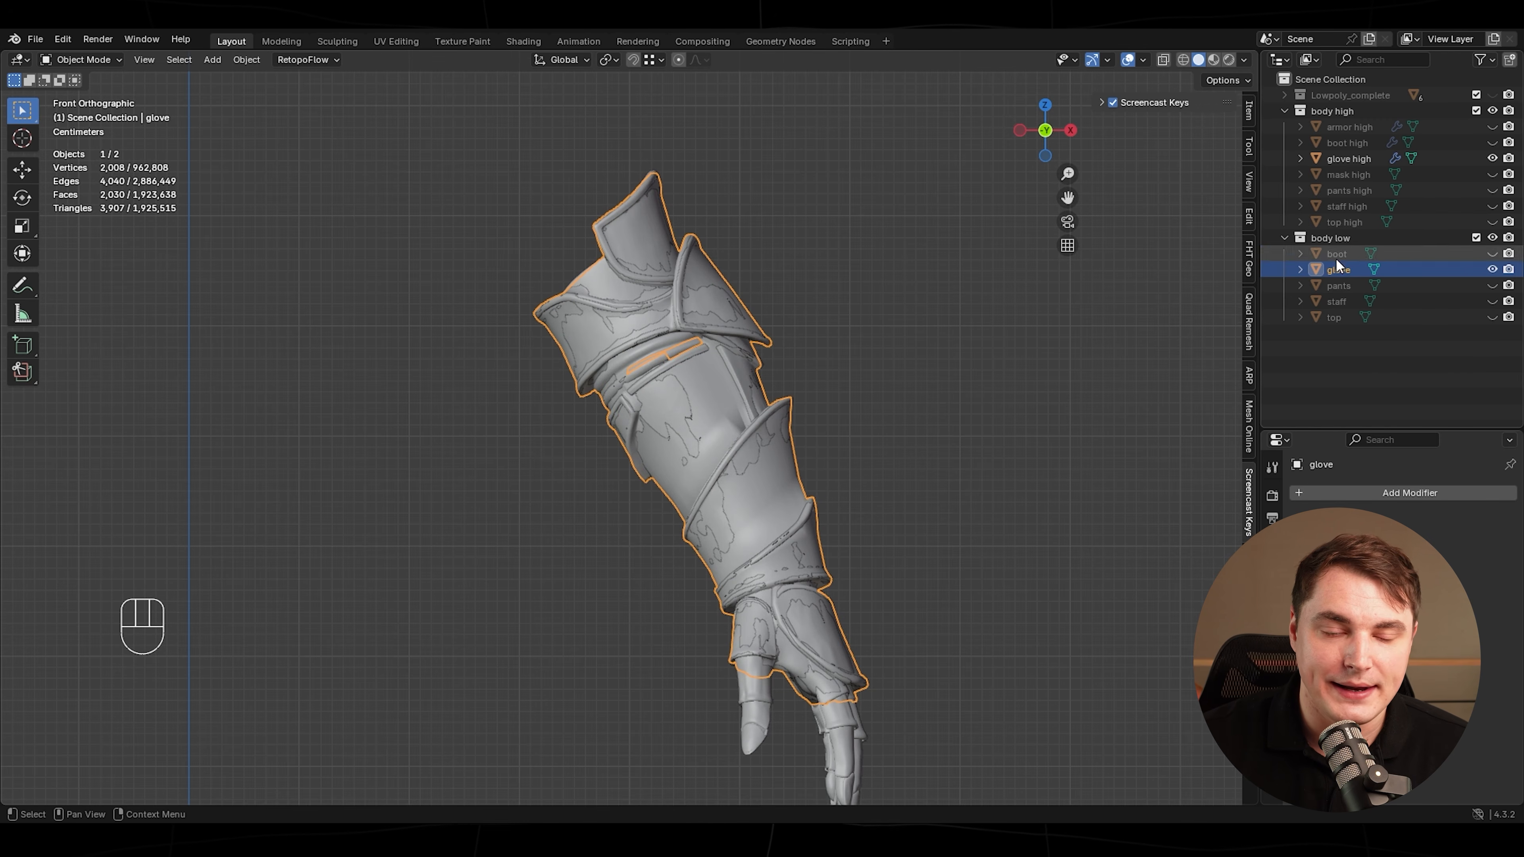
pyautogui.keyDown('ctrl'); pyautogui.moveTo(1006, 174); pyautogui.dragTo(786, 373, button='middle'); pyautogui.keyUp('ctrl')
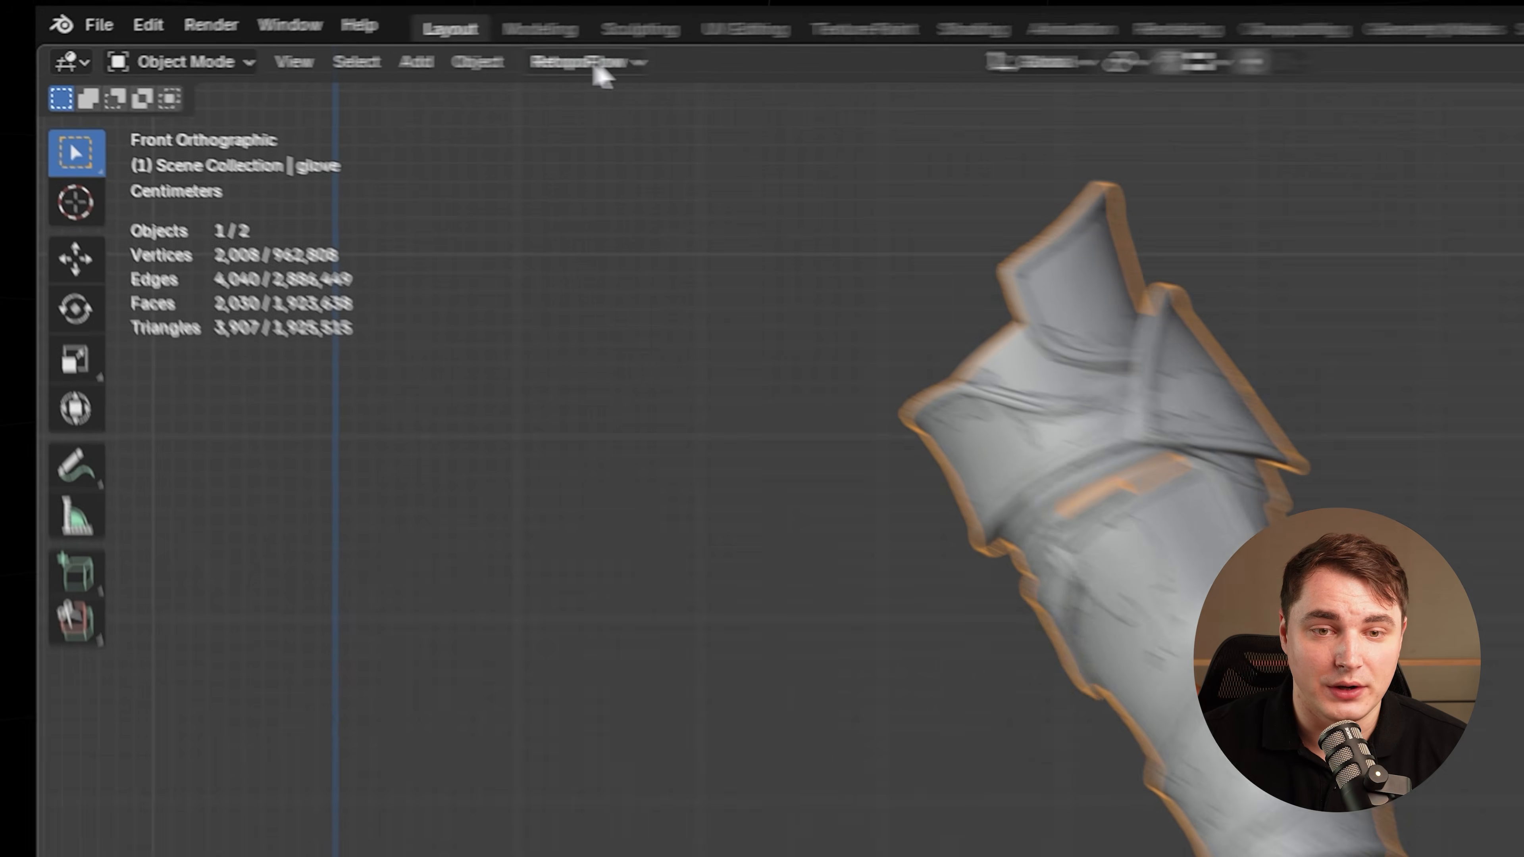
pyautogui.click(307, 59)
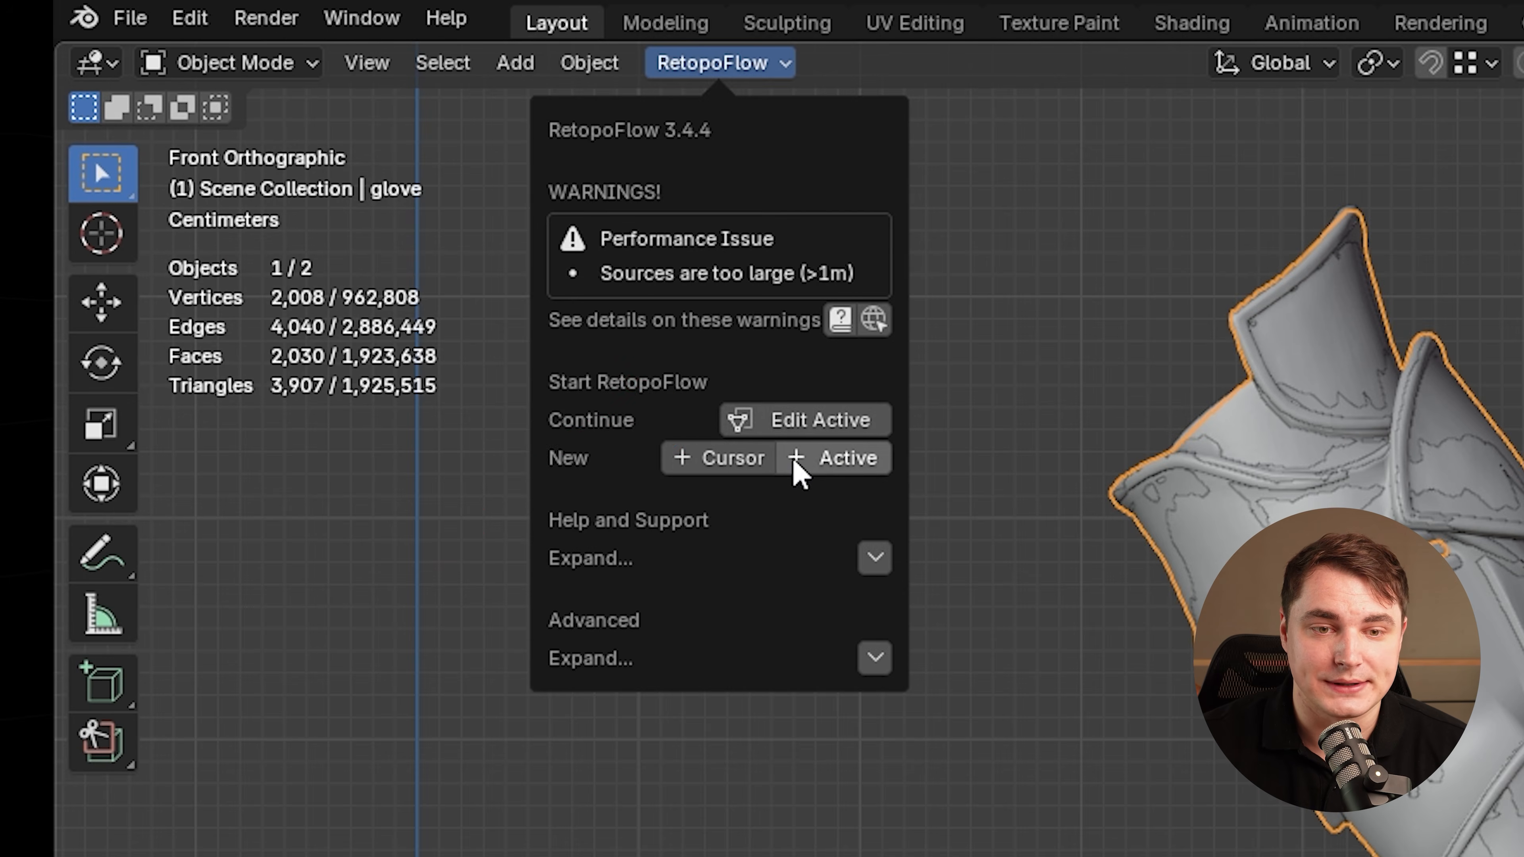
pyautogui.click(852, 423)
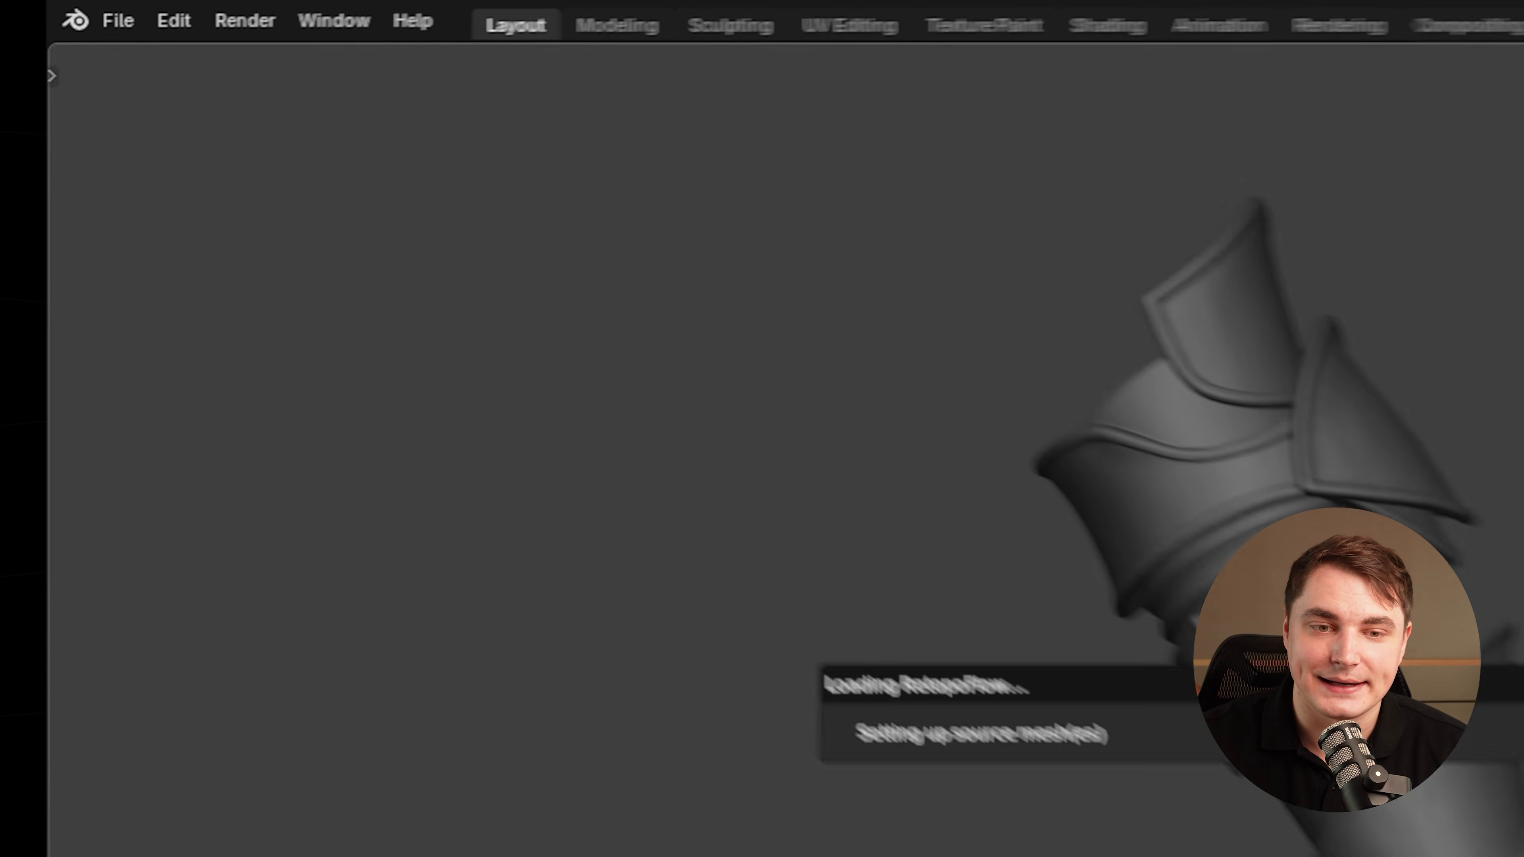
# - Activate PolyPen and grab vertices along the border of the opening beneath the forearm plate
pyautogui.keyDown('shift'); pyautogui.moveTo(718, 391); pyautogui.dragTo(304, 340, button='middle'); pyautogui.keyUp('shift')
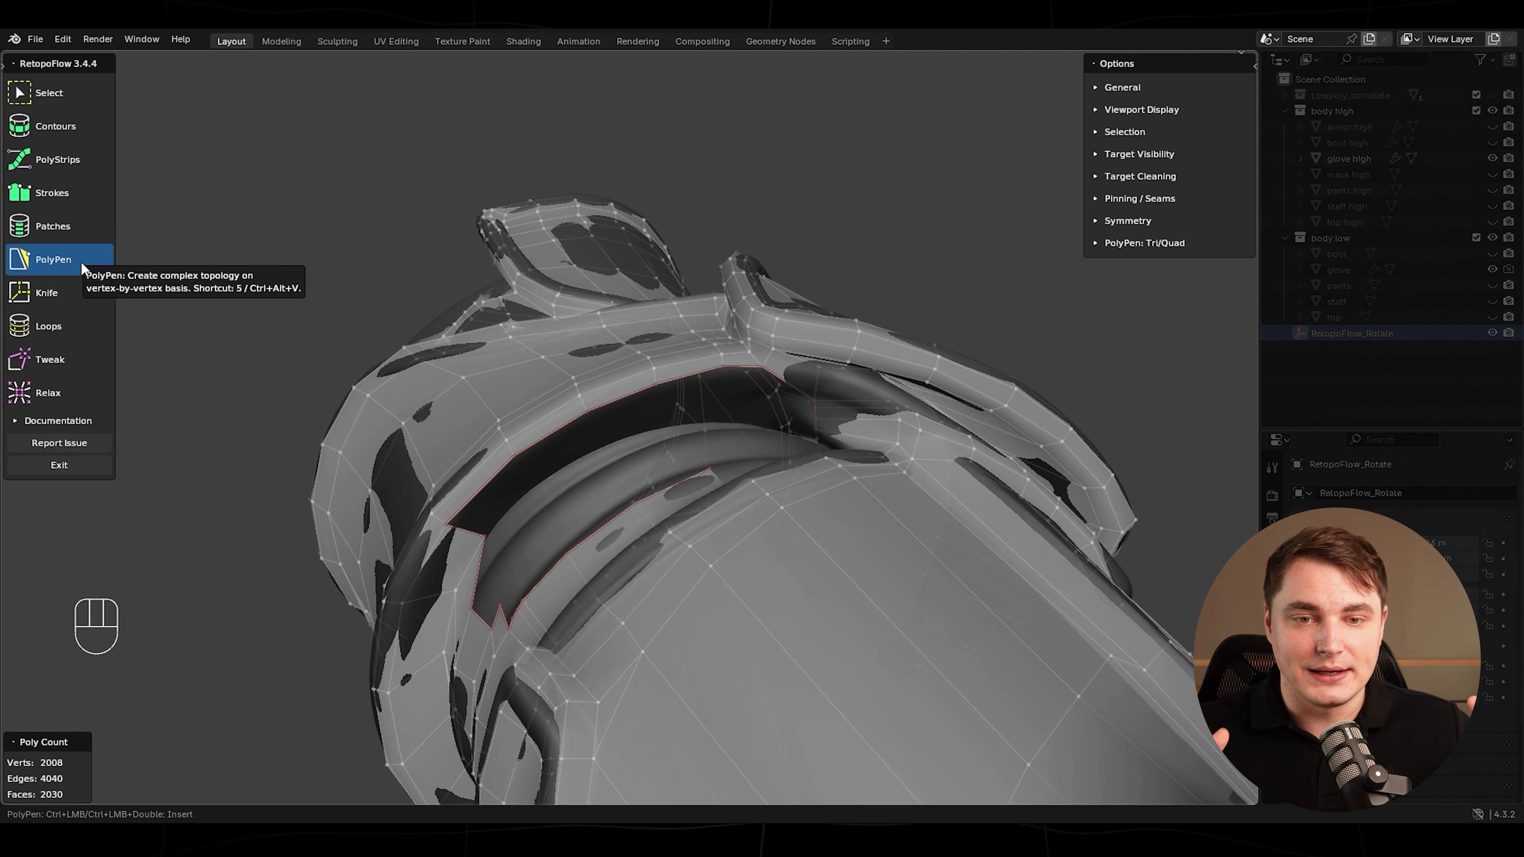
pyautogui.scroll(3, 781, 383)
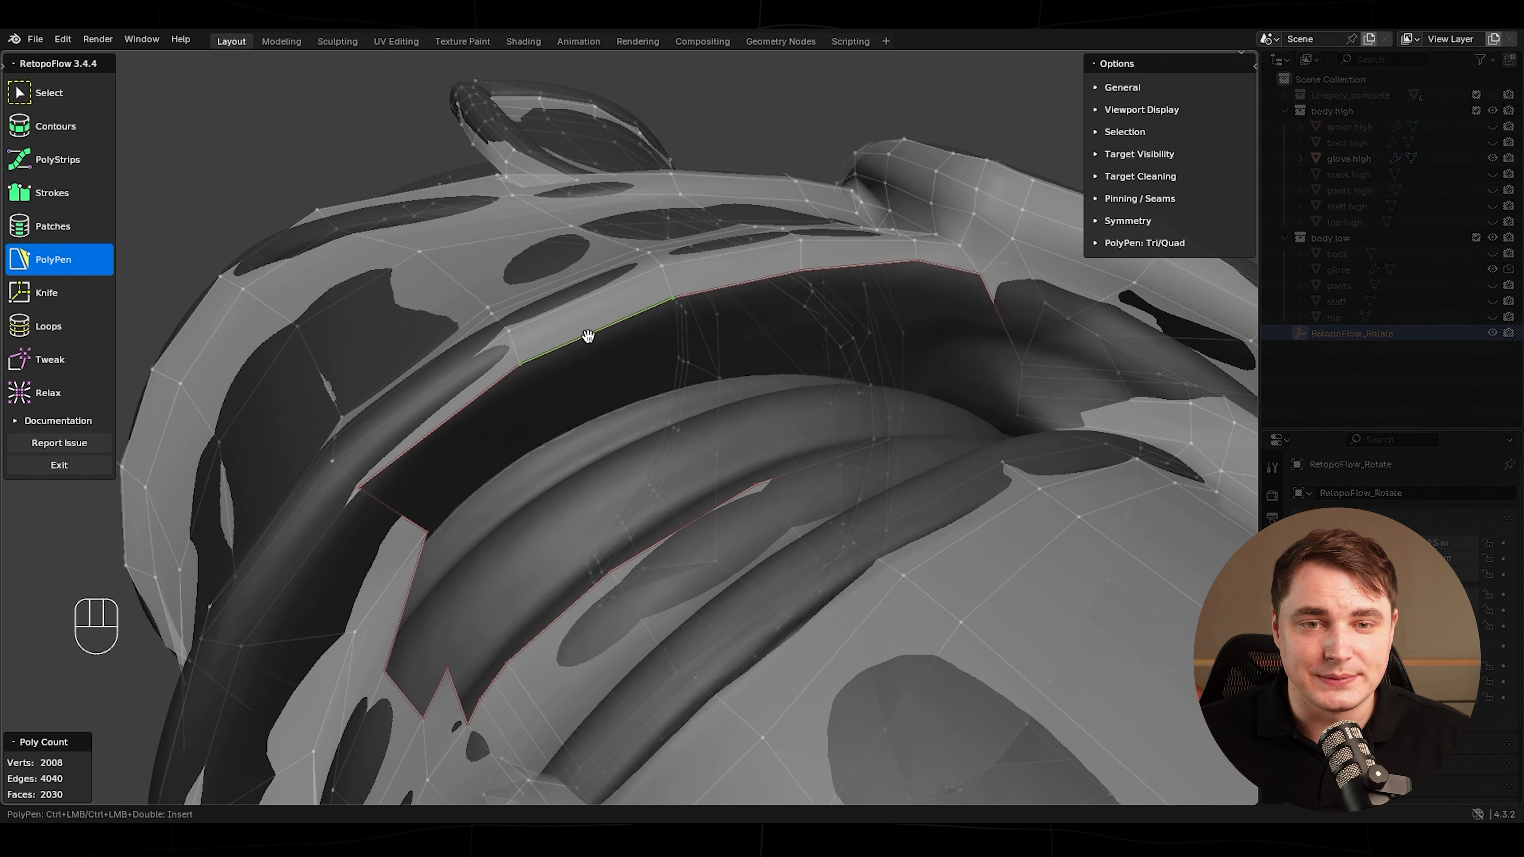
pyautogui.moveTo(629, 340); pyautogui.dragTo(703, 312, button='middle')
pyautogui.press('g')
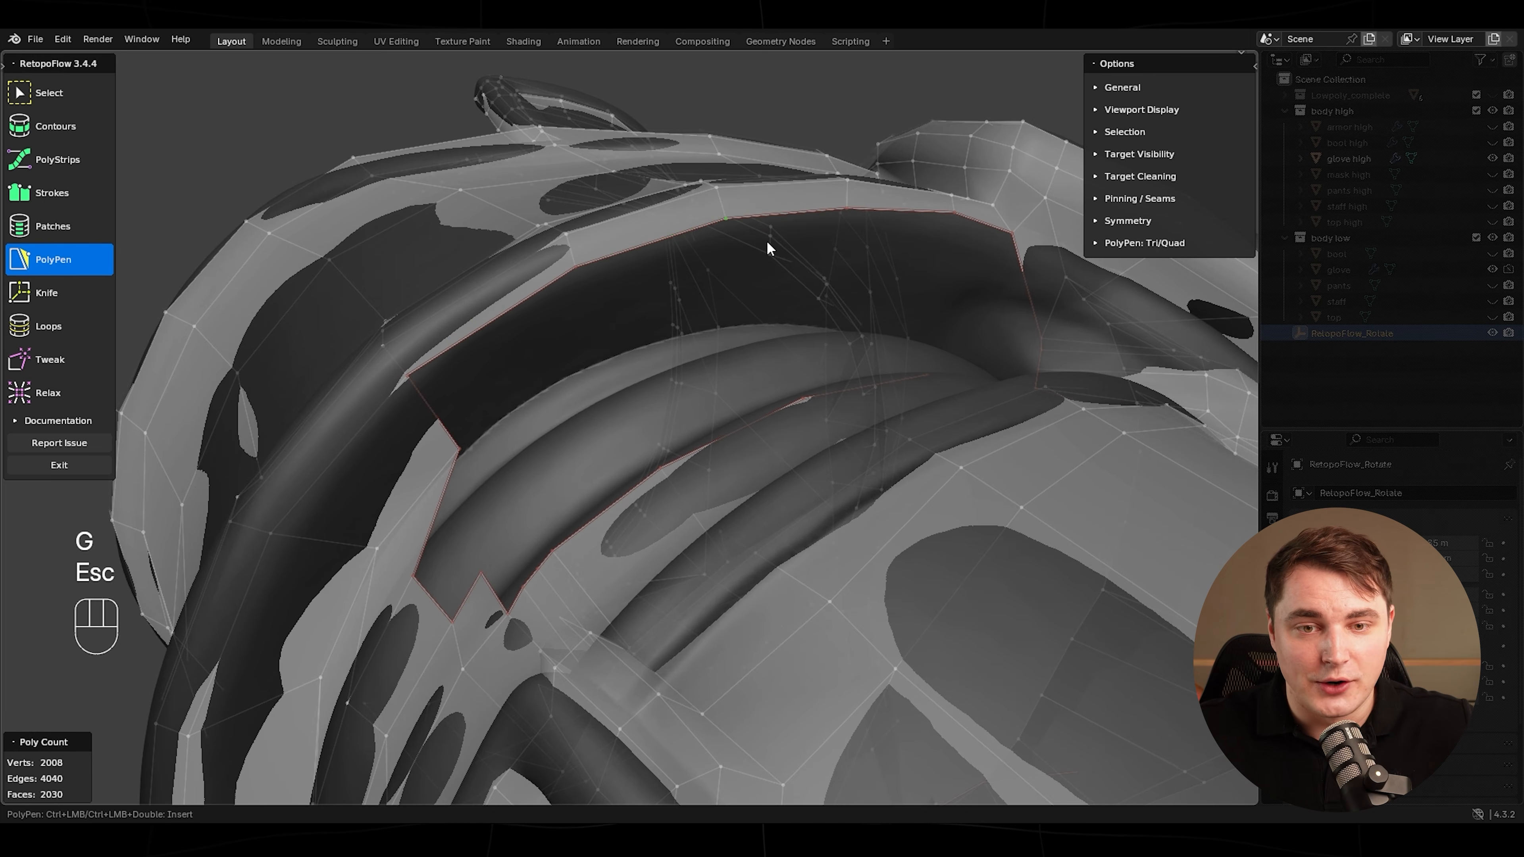
pyautogui.moveTo(611, 307); pyautogui.dragTo(691, 395, button='middle')
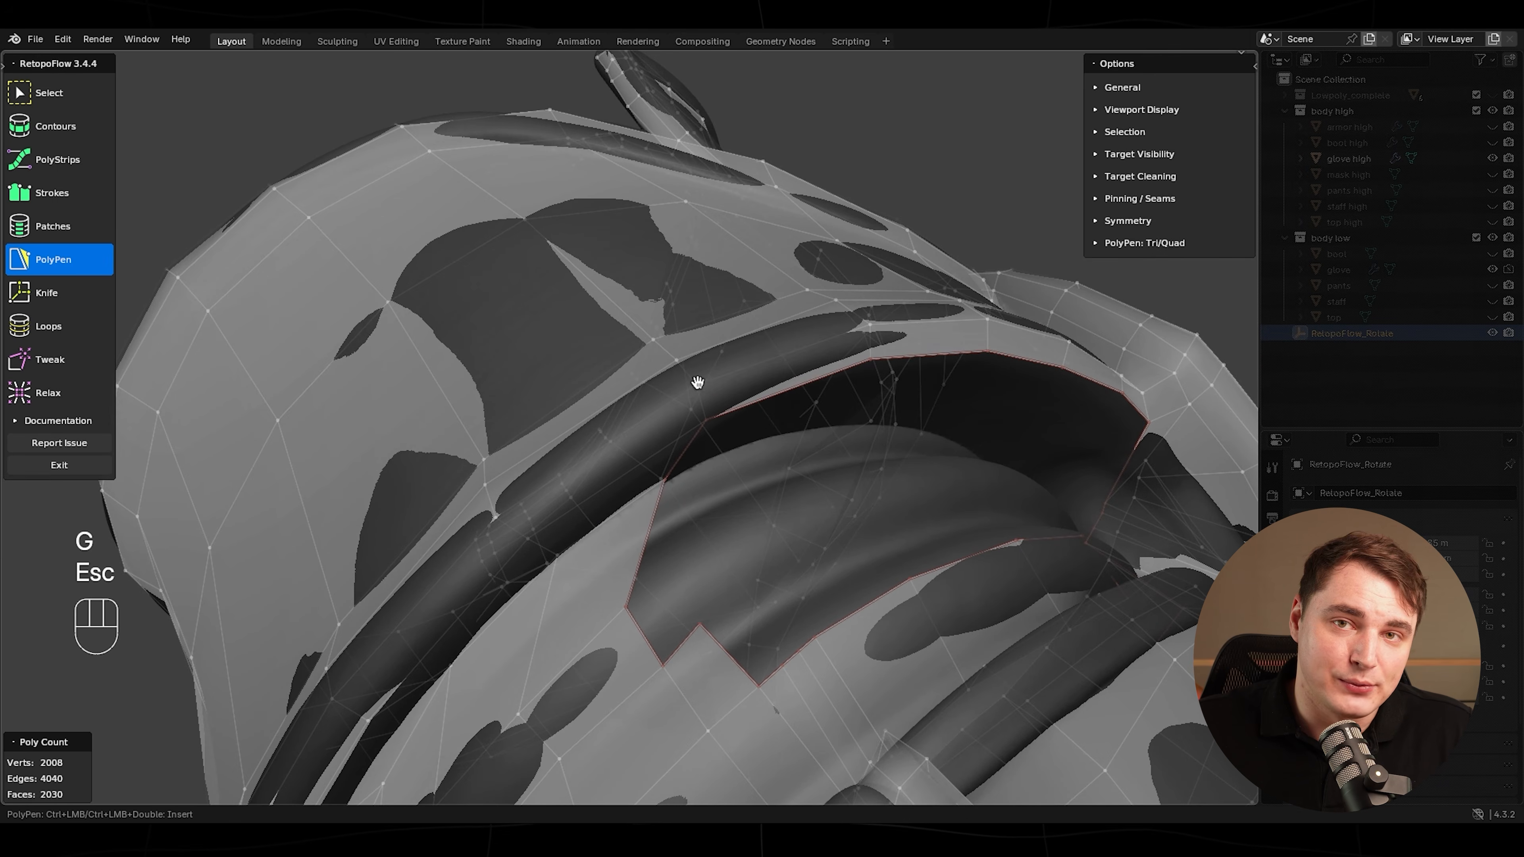
pyautogui.moveTo(704, 418); pyautogui.dragTo(569, 329, button='middle')
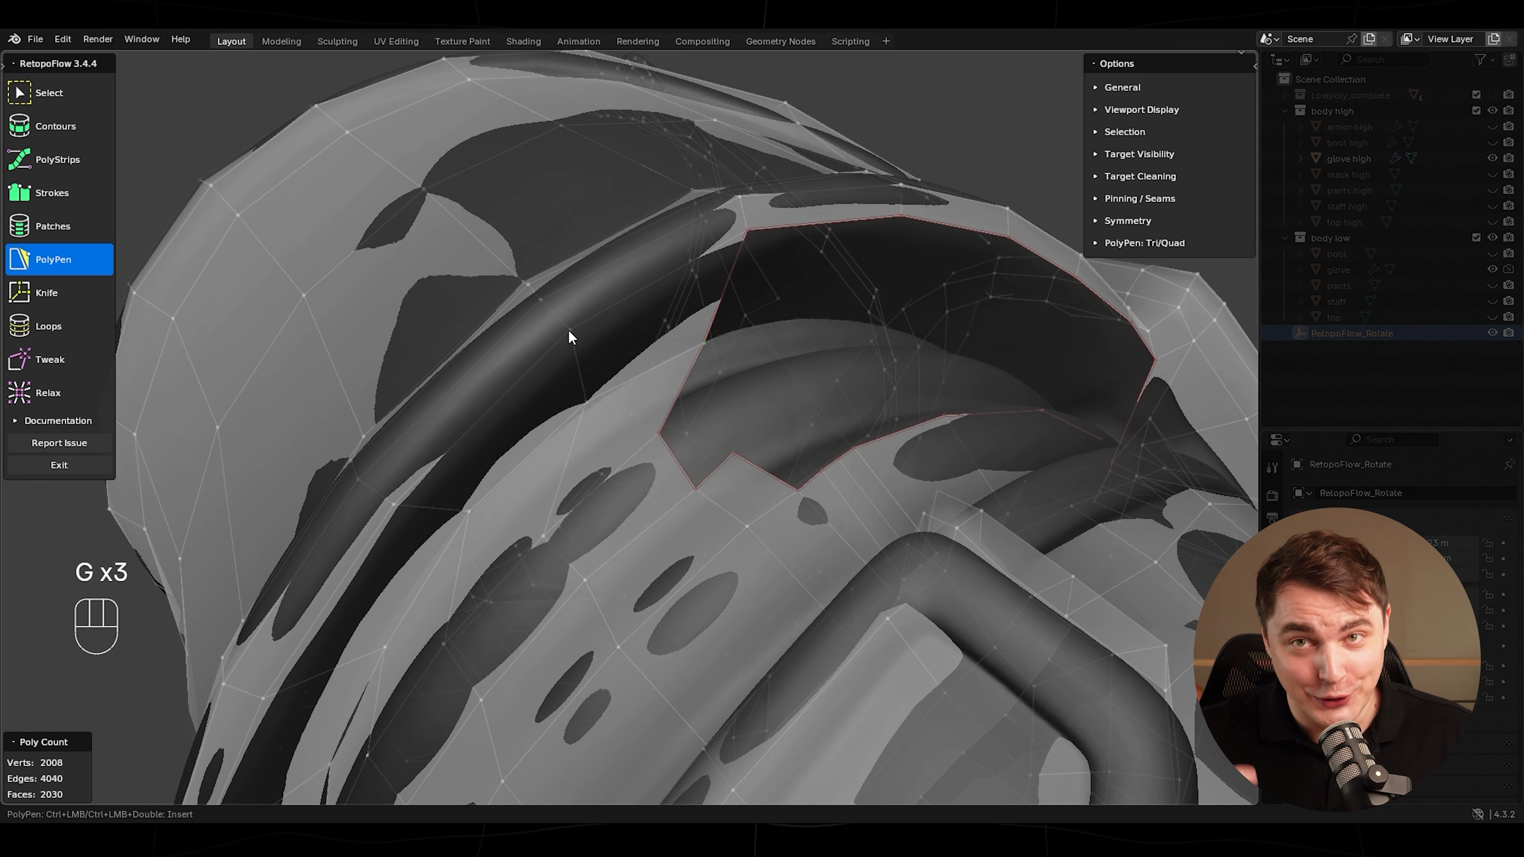
pyautogui.press('g')
pyautogui.click(538, 300)
pyautogui.scroll(-5, 758, 320)
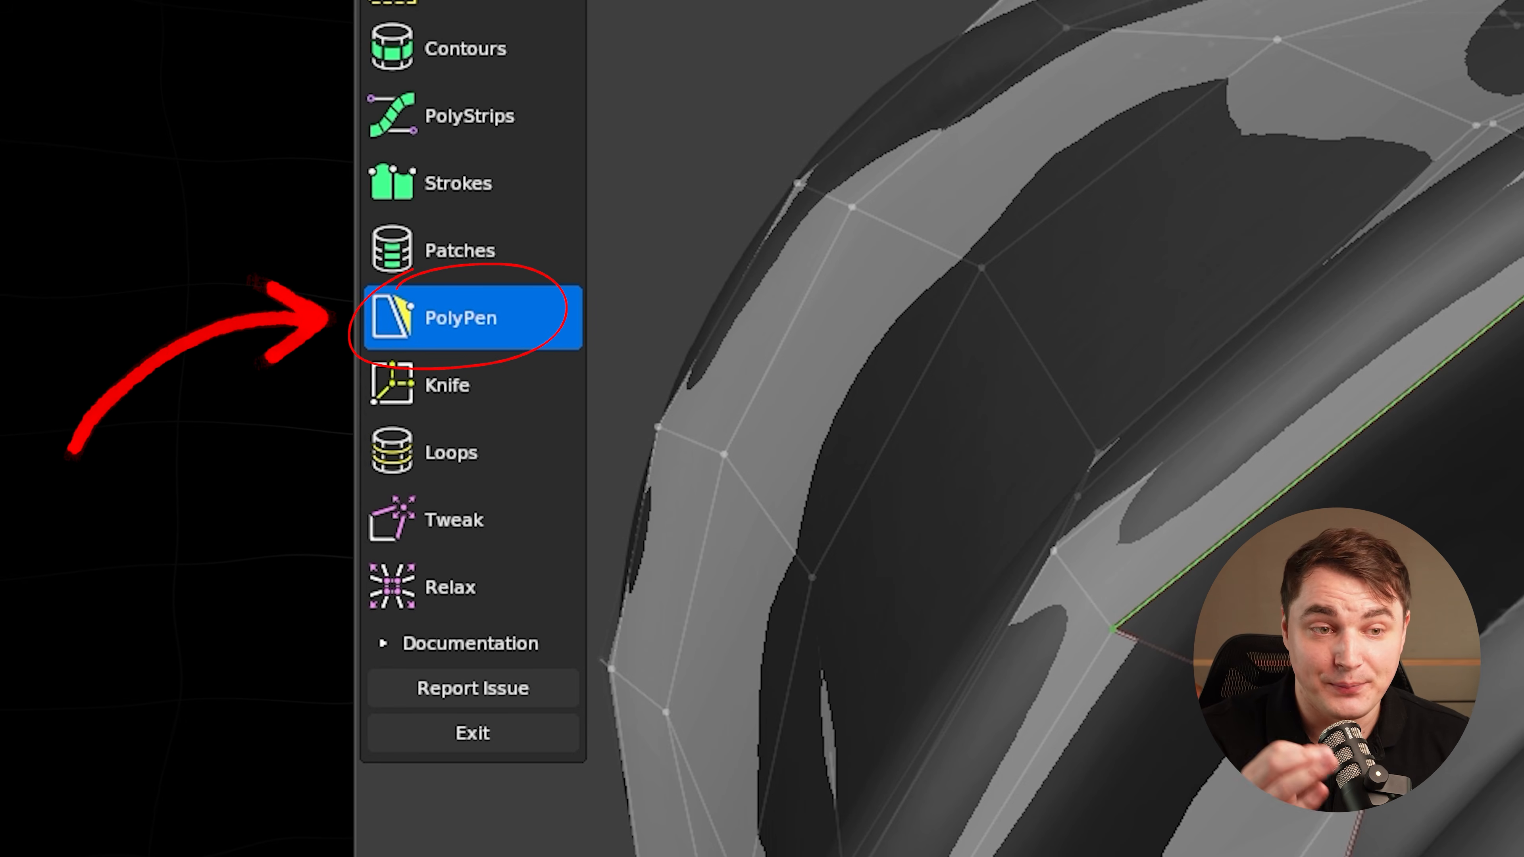
# - Insert a row of PolyPen faces along the upper rim of the opening beneath the forearm plate
pyautogui.moveTo(1405, 429); pyautogui.dragTo(1364, 396, button='middle')
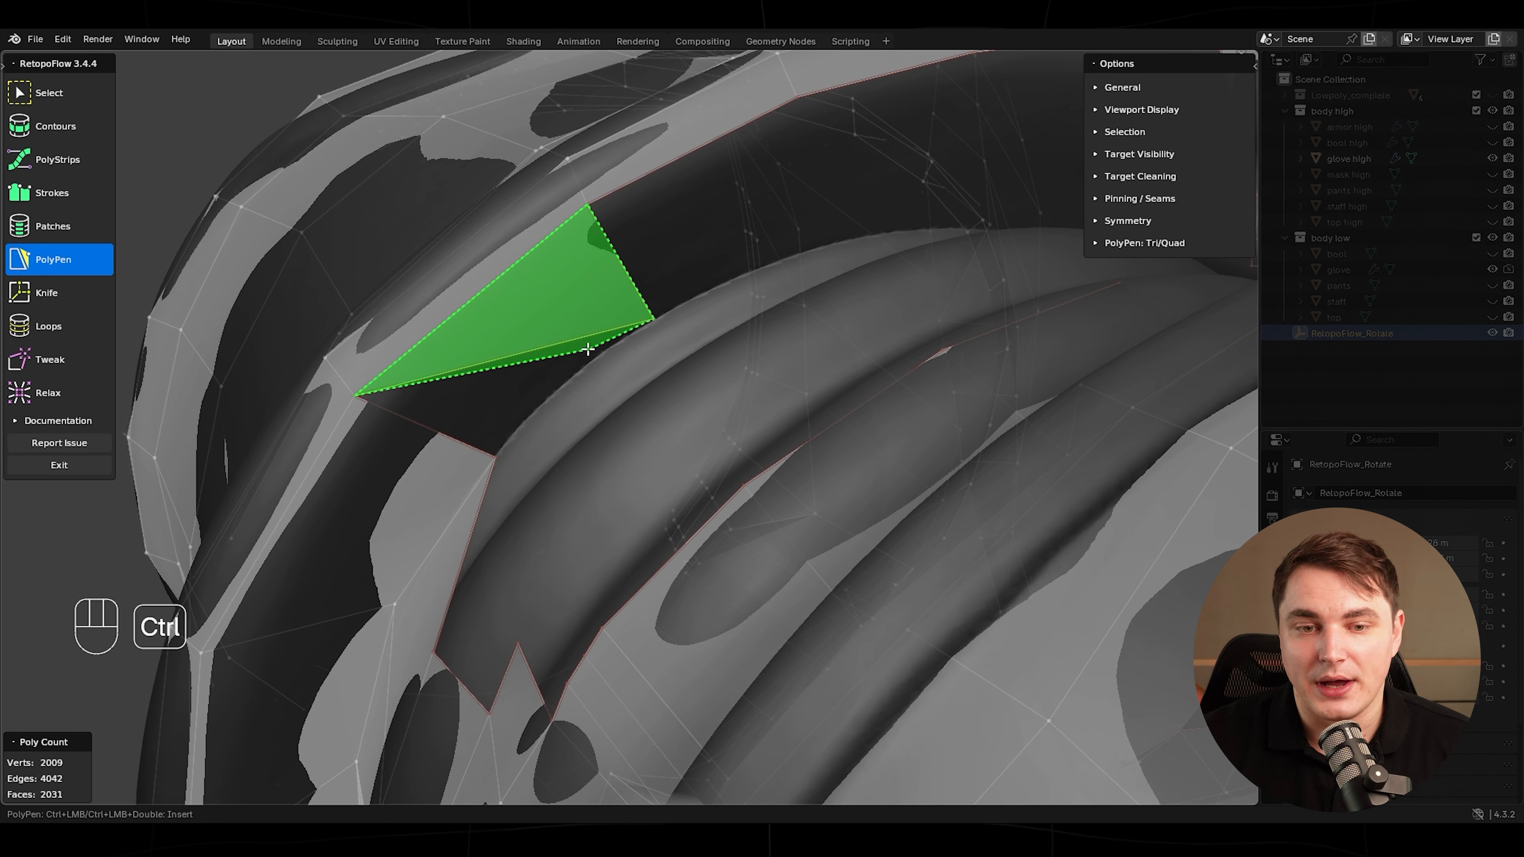
pyautogui.scroll(-5, 732, 300)
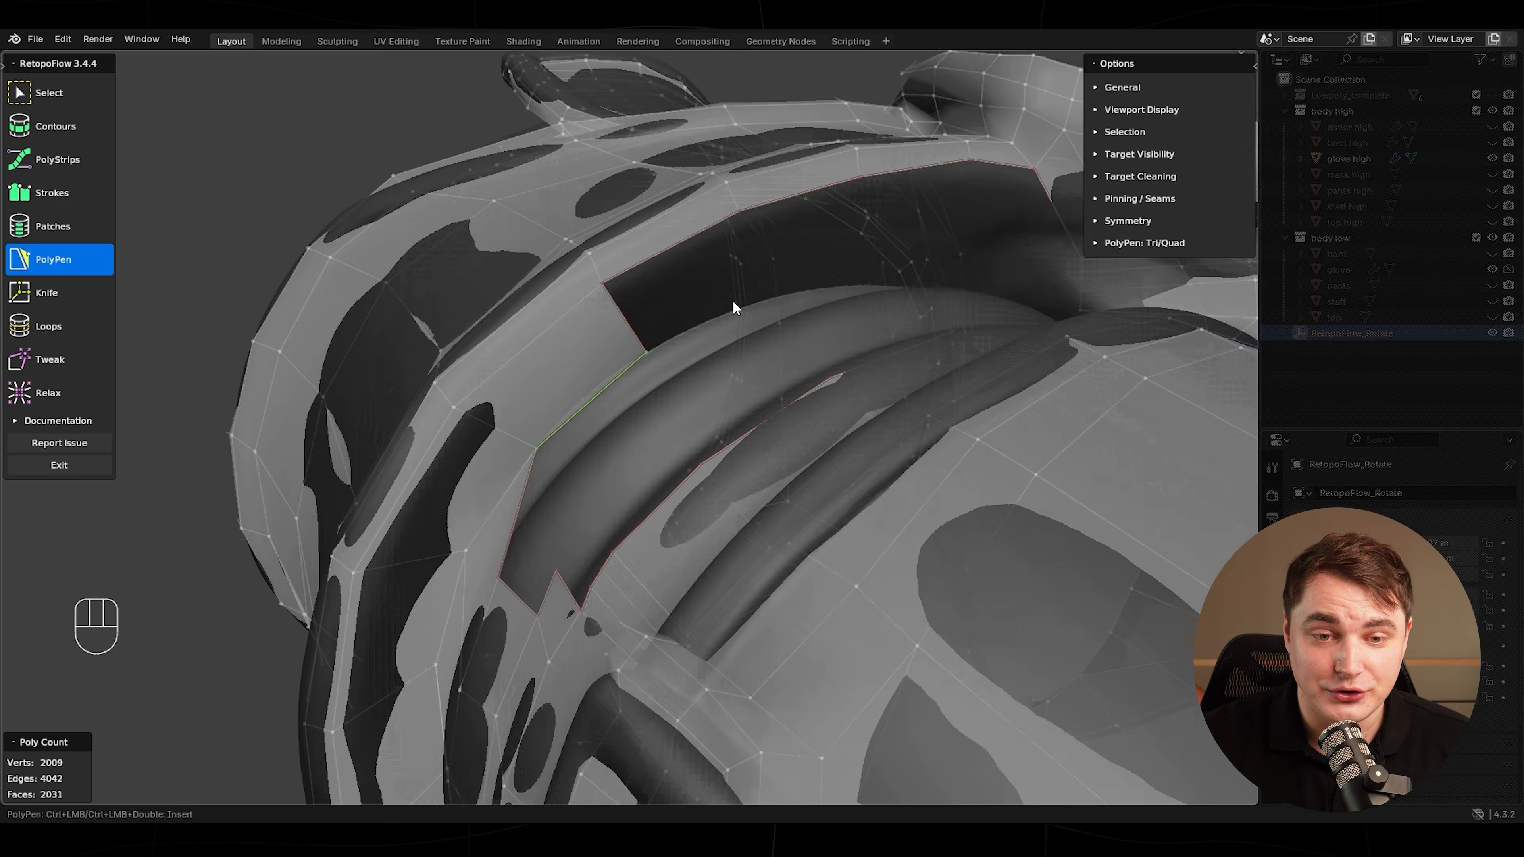
pyautogui.keyDown('shift'); pyautogui.moveTo(723, 334); pyautogui.dragTo(726, 319, button='middle'); pyautogui.keyUp('shift')
pyautogui.scroll(5, 726, 320)
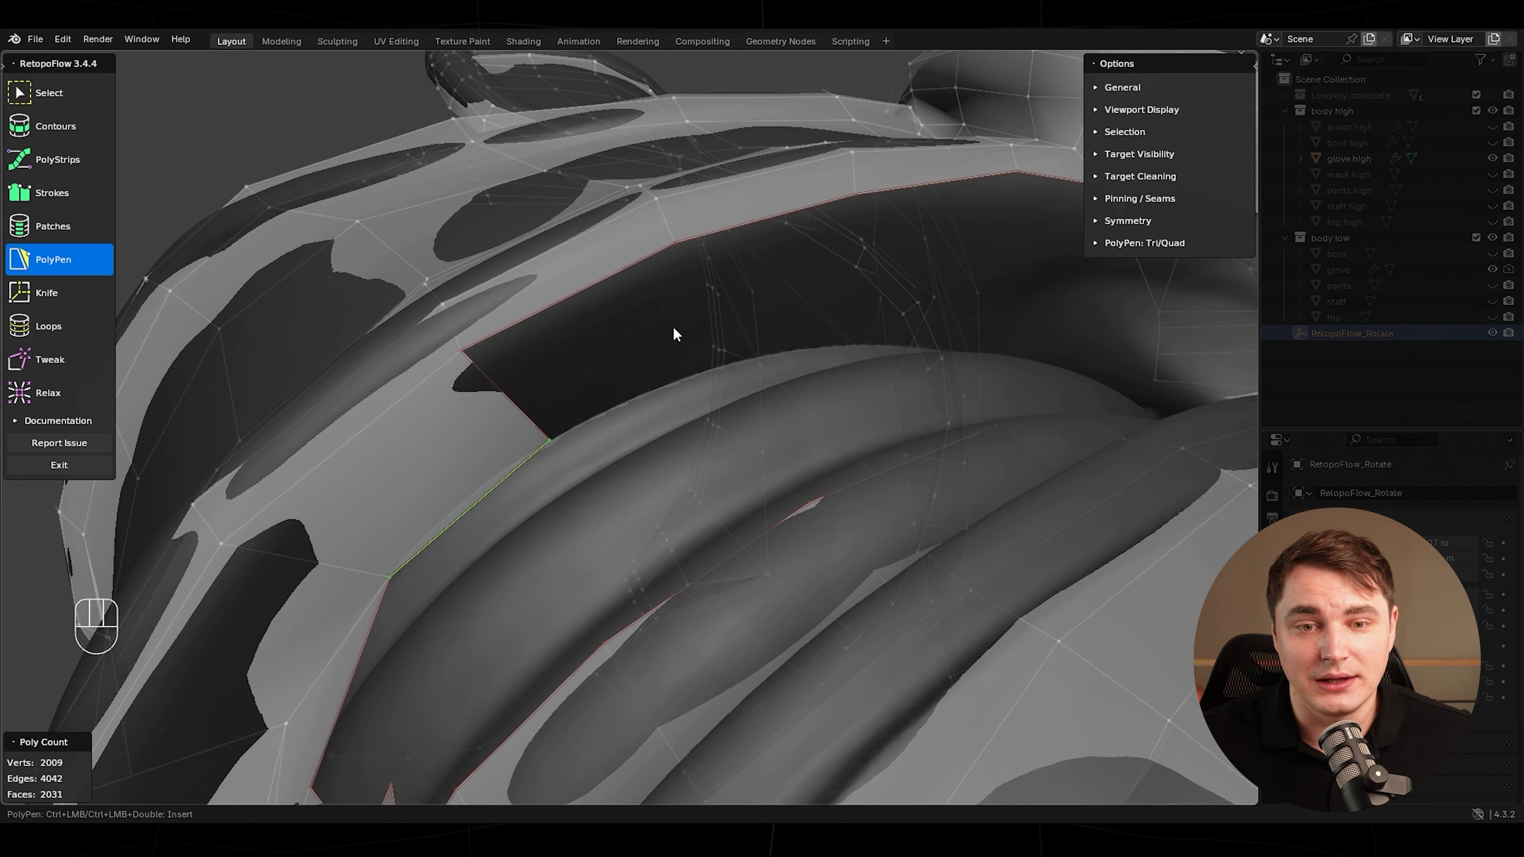
pyautogui.moveTo(558, 431); pyautogui.dragTo(556, 372, button='middle')
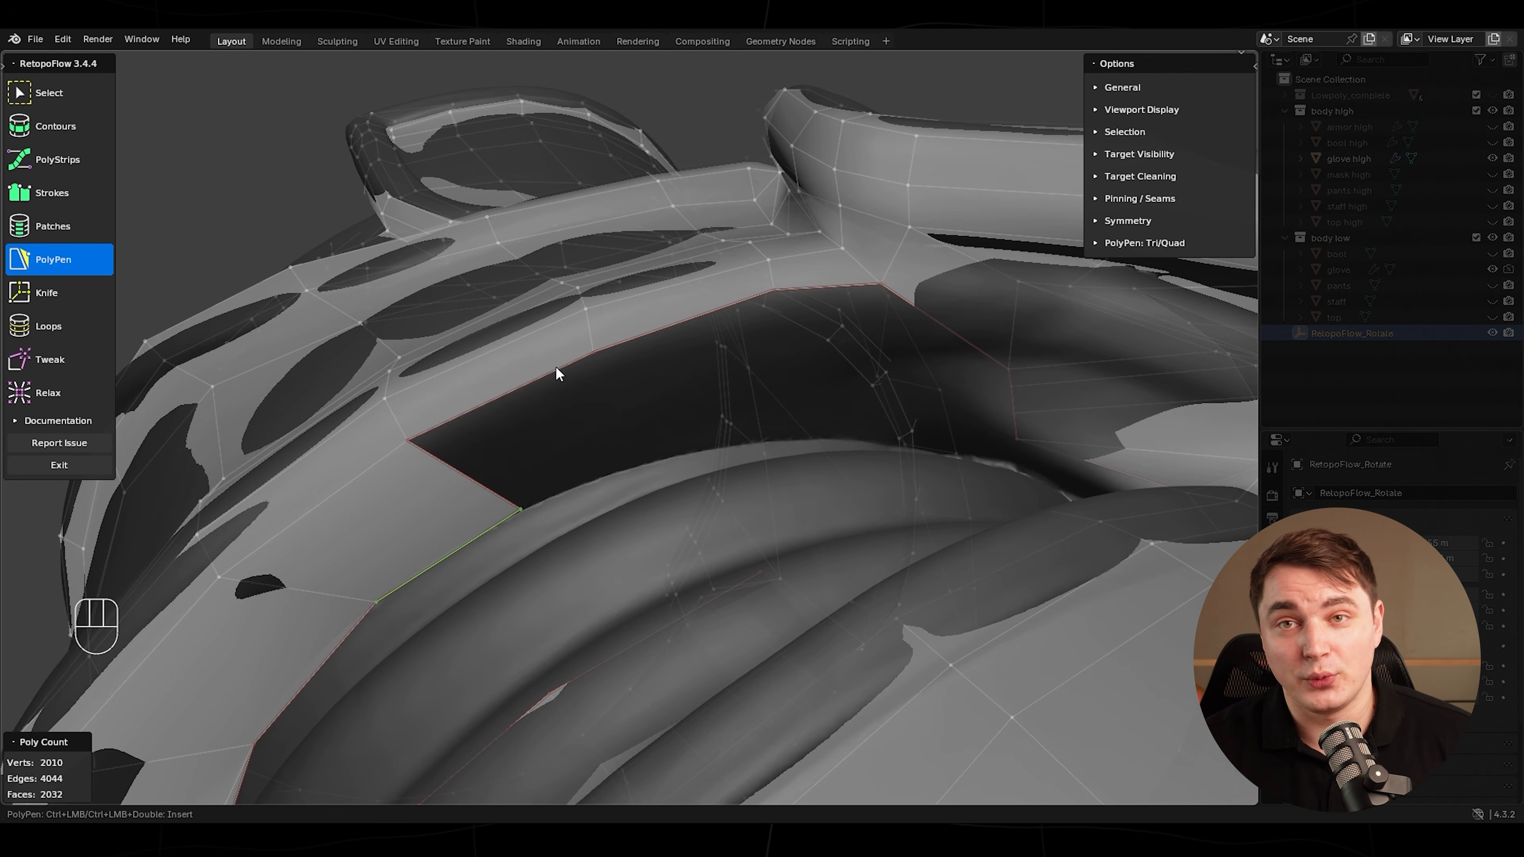
pyautogui.click(613, 409)
pyautogui.moveTo(702, 288); pyautogui.dragTo(657, 272, button='middle')
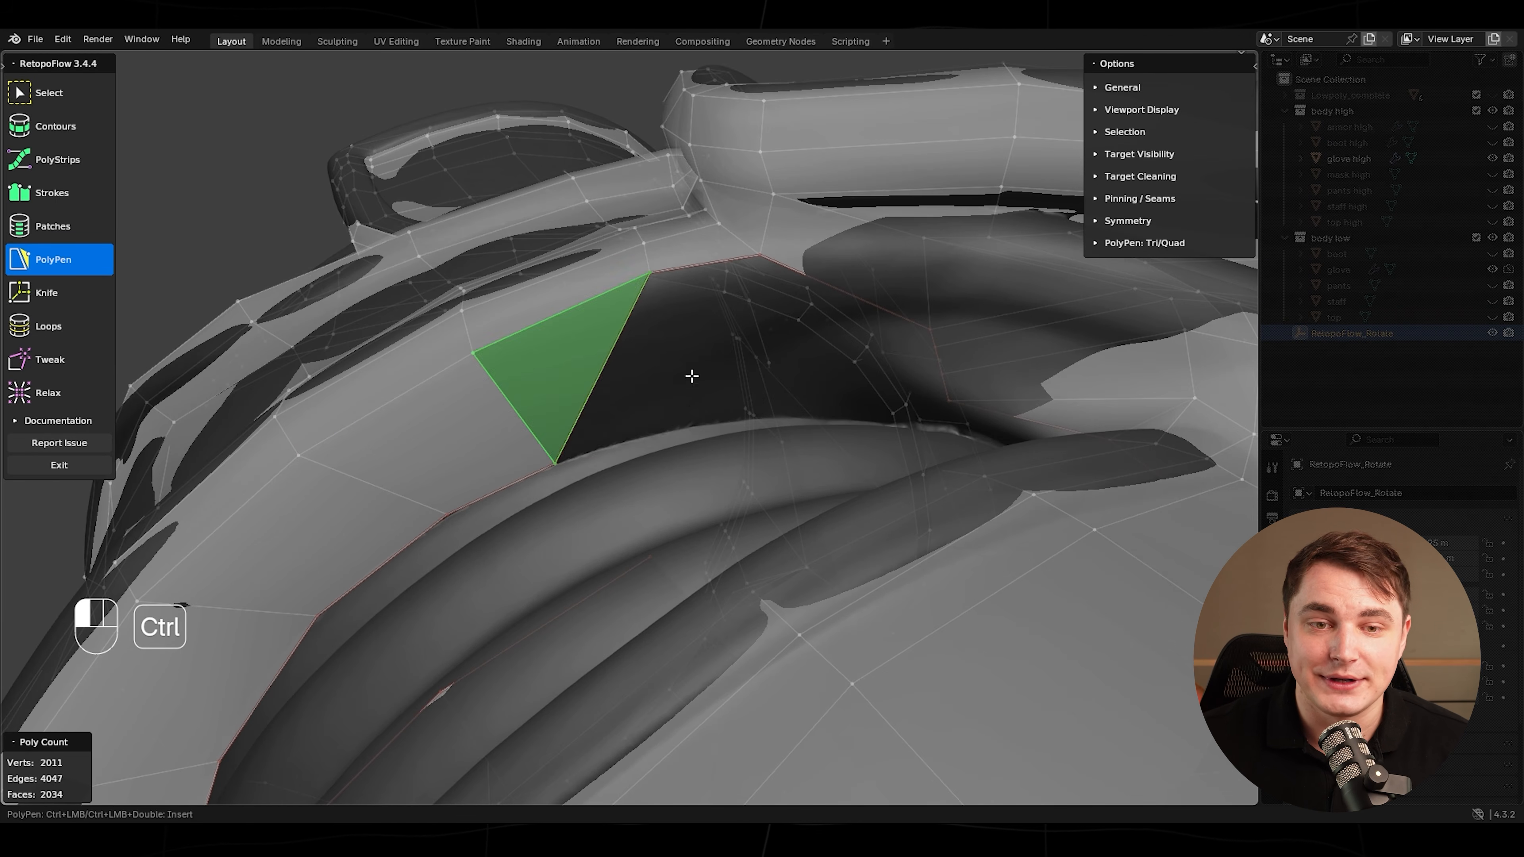
pyautogui.scroll(-5, 681, 417)
pyautogui.keyDown('shift'); pyautogui.moveTo(684, 414); pyautogui.dragTo(623, 342, button='middle'); pyautogui.keyUp('shift')
pyautogui.scroll(6, 723, 356)
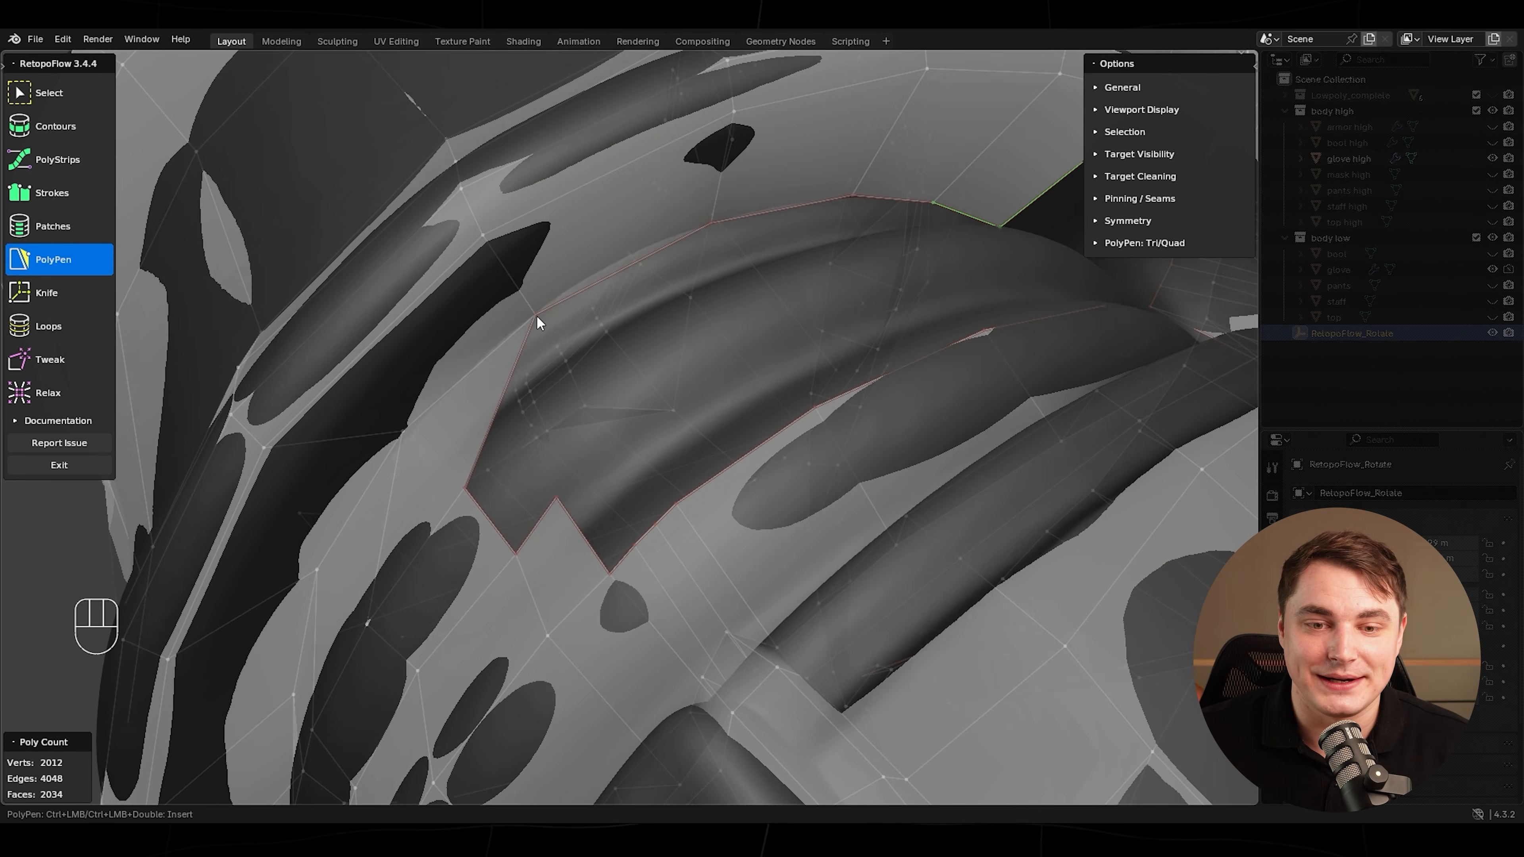
# - Fill the jagged notches at the near end of the opening with PolyPen faces
pyautogui.moveTo(487, 455); pyautogui.dragTo(676, 393, button='middle')
pyautogui.scroll(-4, 679, 518)
pyautogui.moveTo(678, 518); pyautogui.dragTo(685, 441, button='middle')
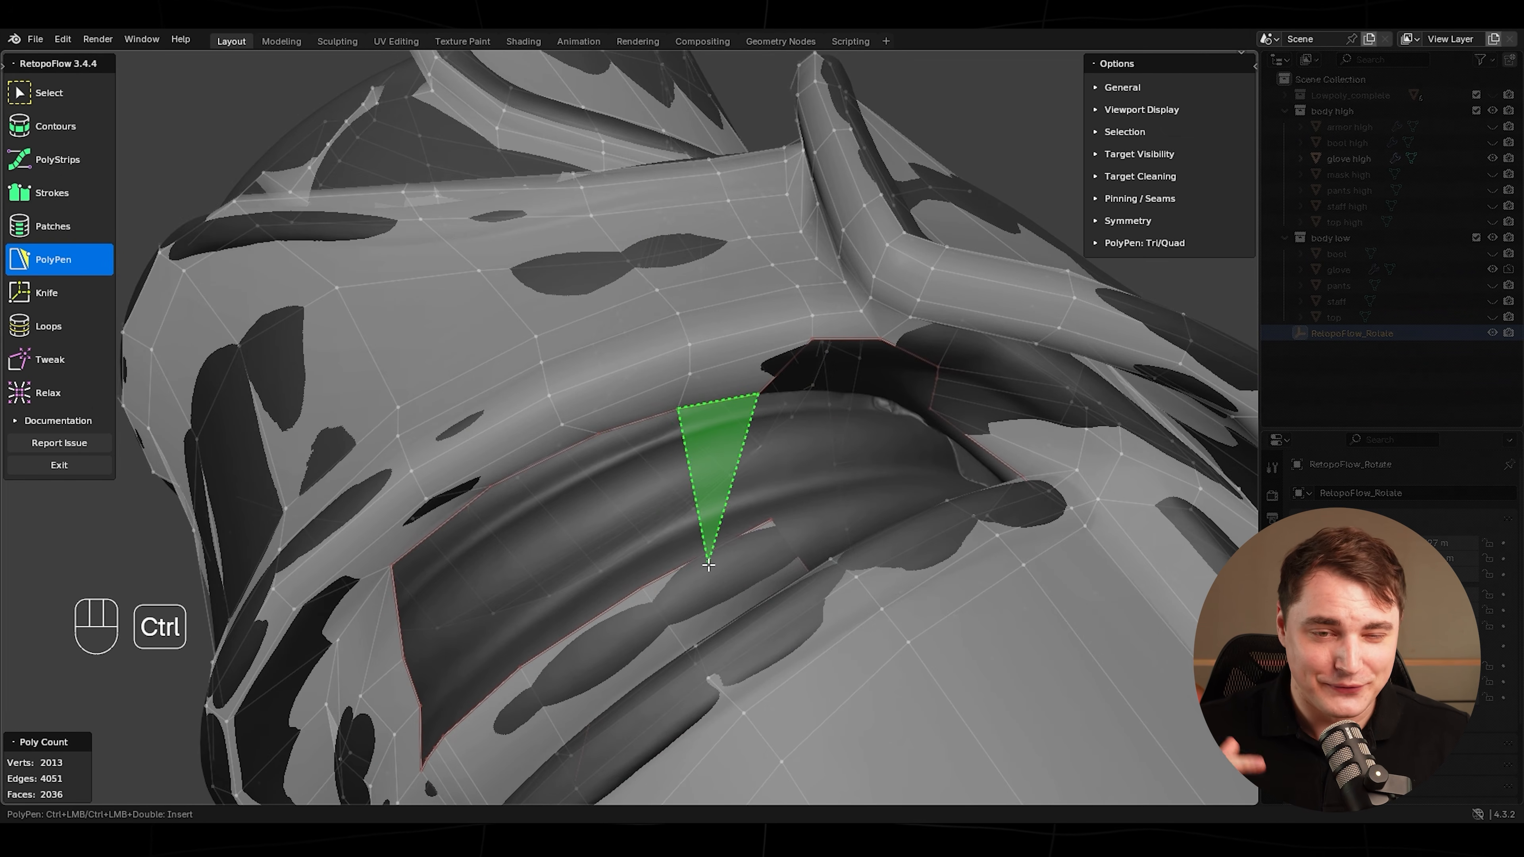
pyautogui.moveTo(712, 544); pyautogui.dragTo(622, 365, button='middle')
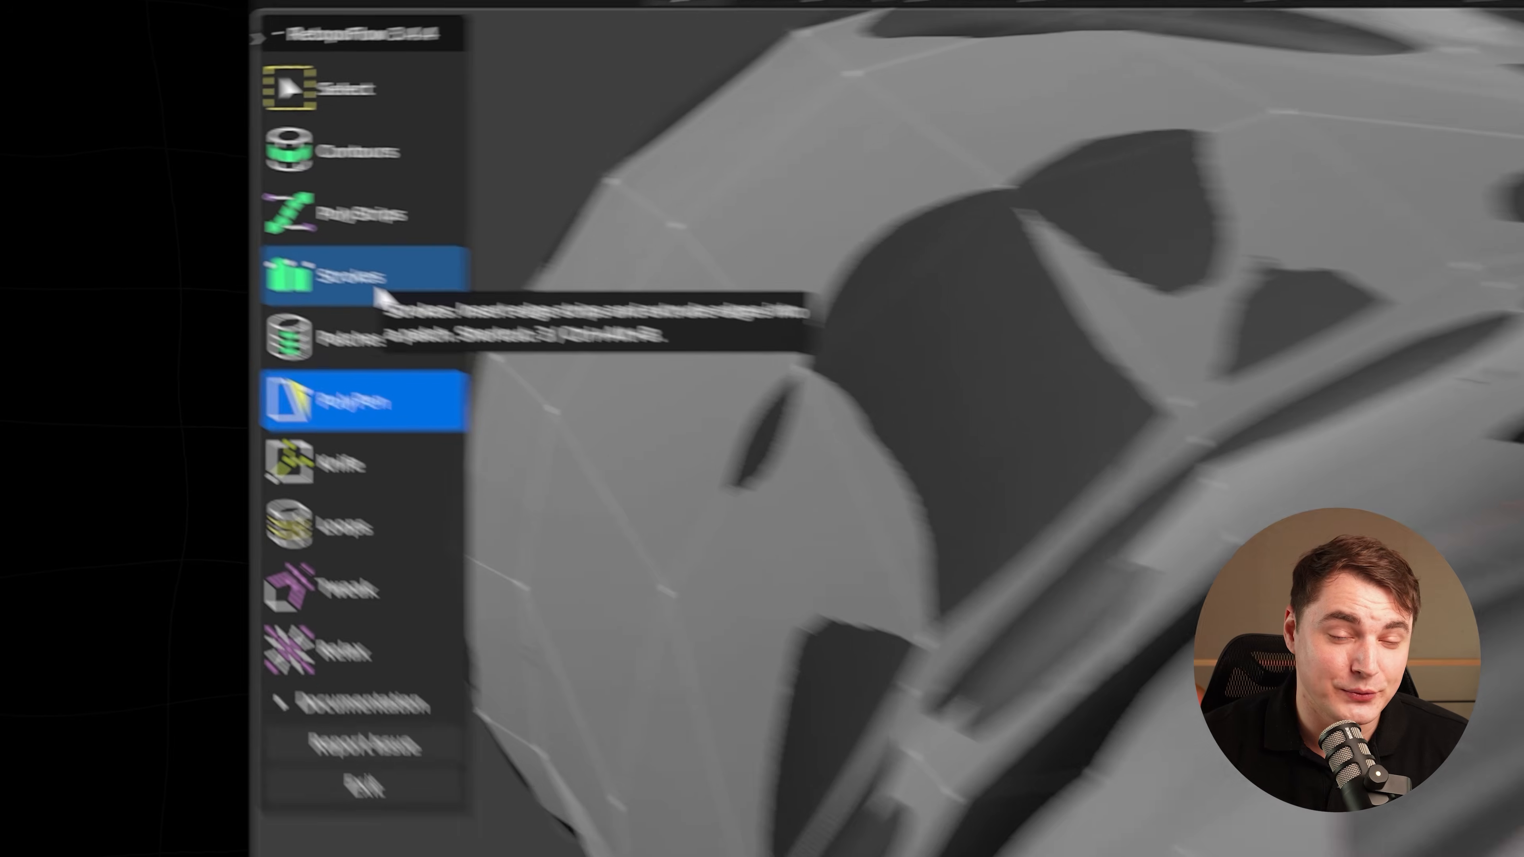
# - Use Strokes to extend the three-edge strip at the opening's end with successive rows of quads across it
pyautogui.click(63, 202)
pyautogui.moveTo(983, 397); pyautogui.dragTo(894, 474, button='middle')
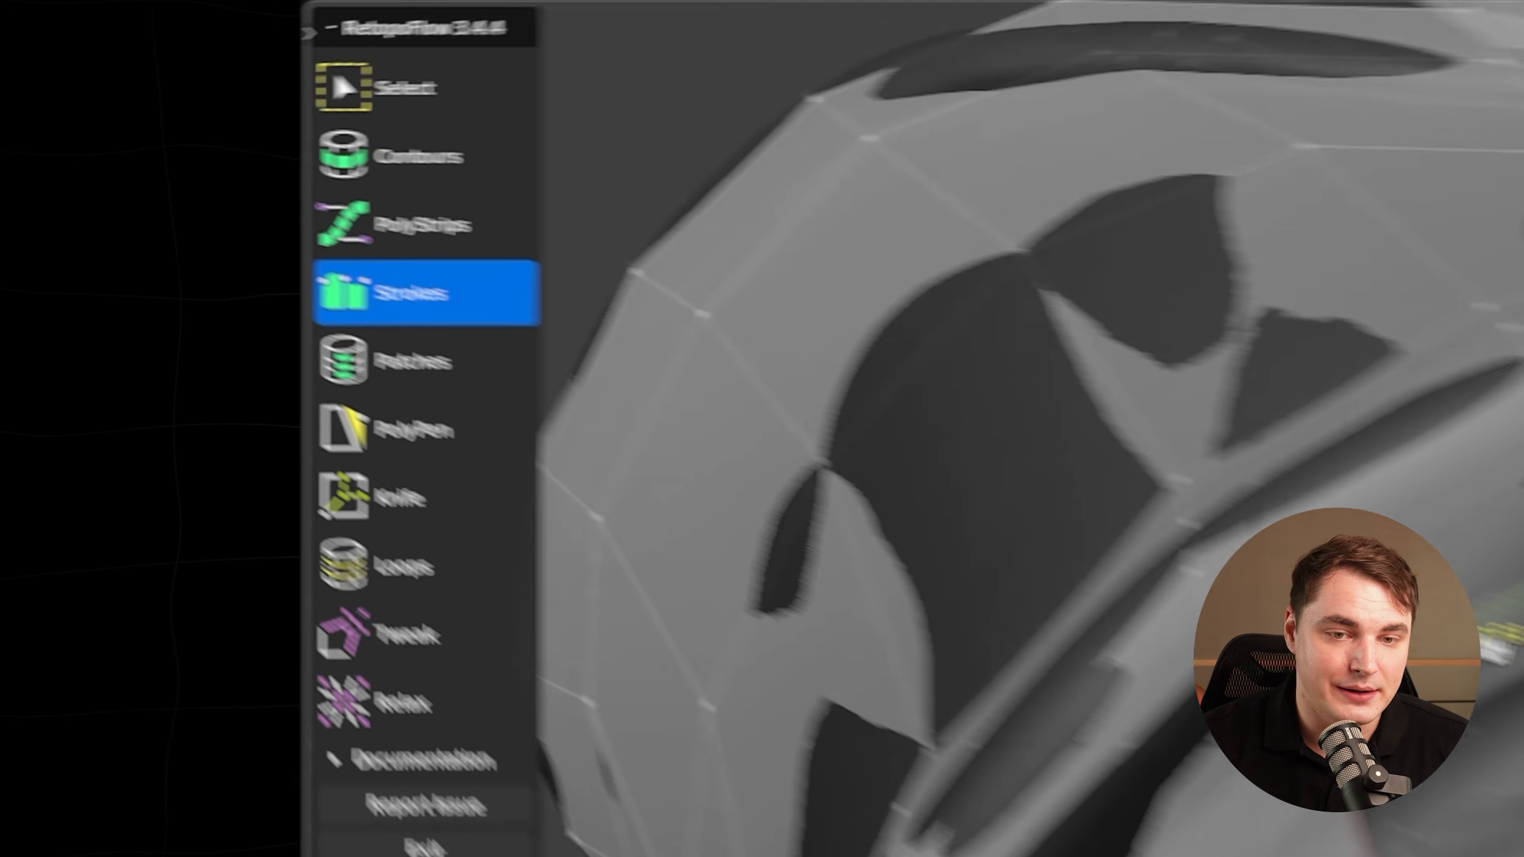
pyautogui.moveTo(798, 510); pyautogui.dragTo(612, 337, button='middle')
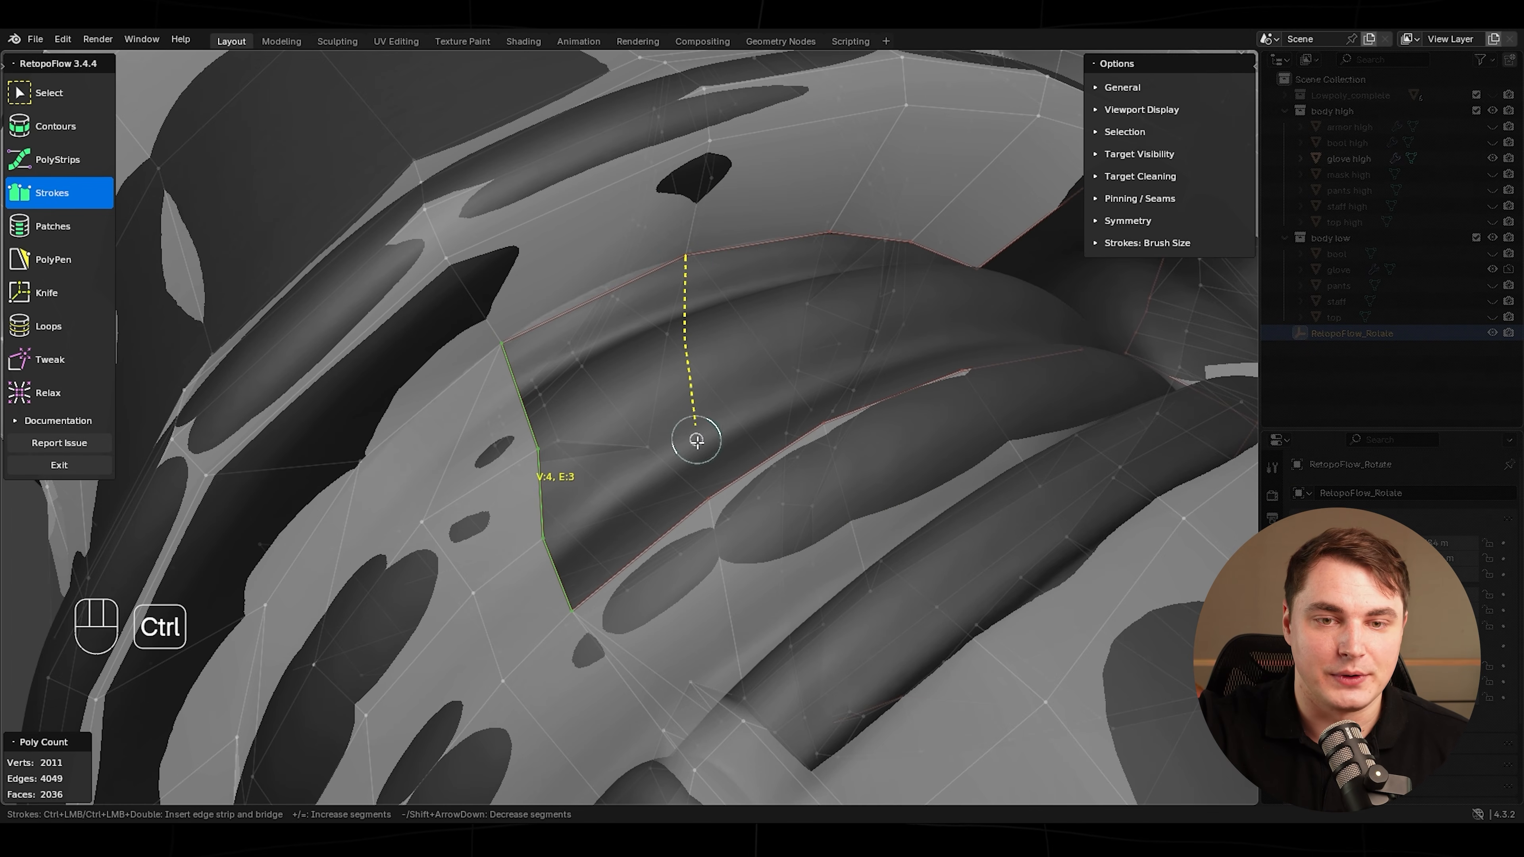
pyautogui.keyDown('ctrl'); pyautogui.click(707, 496); pyautogui.keyUp('ctrl')
pyautogui.keyDown('shift'); pyautogui.moveTo(703, 500); pyautogui.dragTo(696, 293, button='middle'); pyautogui.keyUp('shift')
pyautogui.keyDown('ctrl'); pyautogui.click(640, 506); pyautogui.keyUp('ctrl')
pyautogui.moveTo(646, 517); pyautogui.dragTo(724, 411, button='middle')
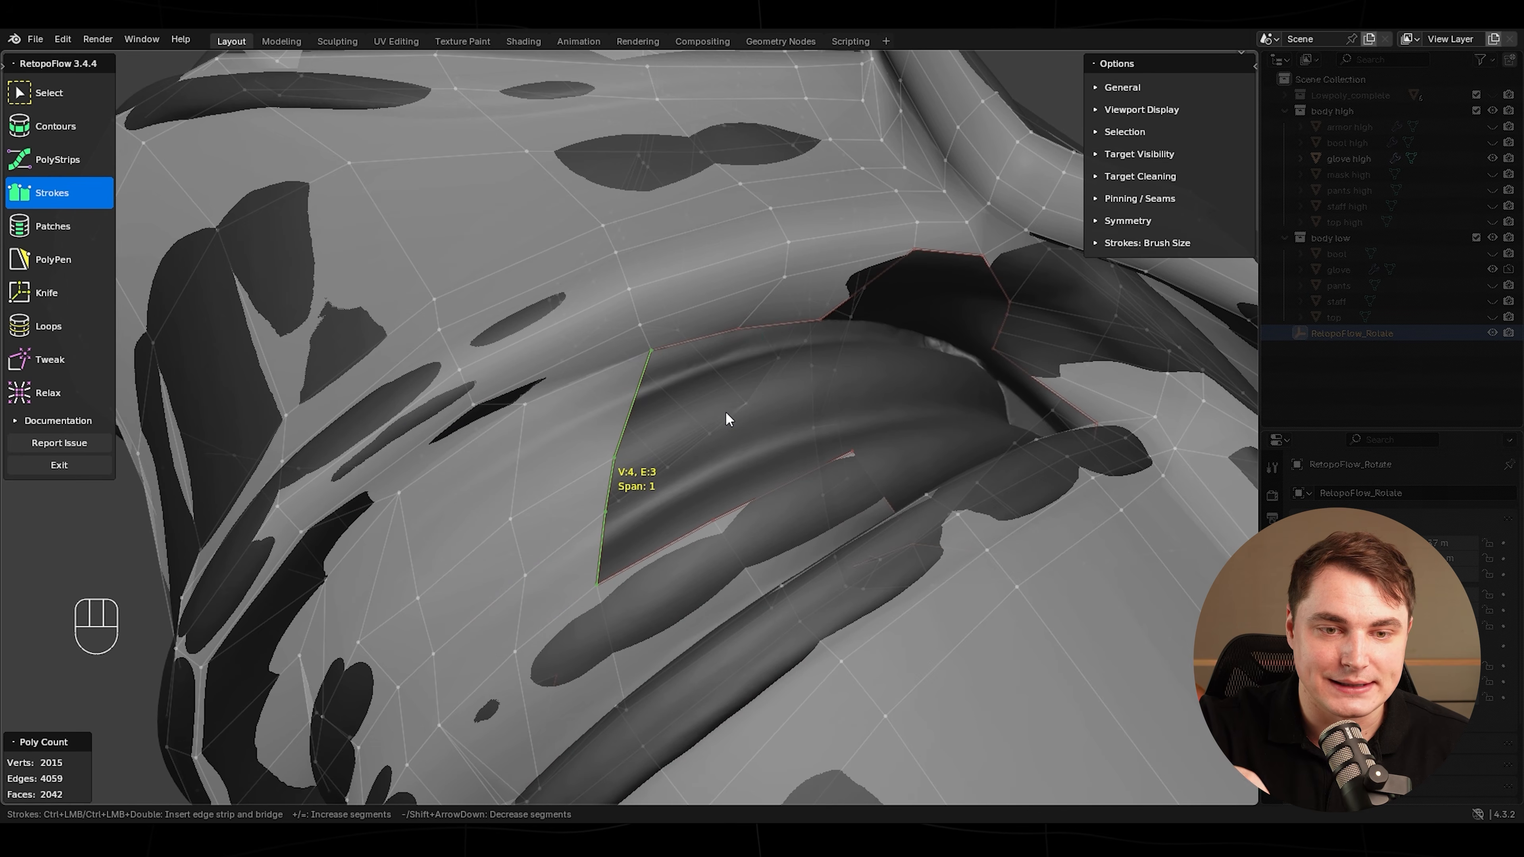
pyautogui.moveTo(816, 439)
pyautogui.mouseDown(button='middle')
pyautogui.moveTo(748, 456)
pyautogui.moveTo(788, 407)
pyautogui.moveTo(596, 274)
pyautogui.mouseUp(button='middle')
pyautogui.scroll(-6, 710, 472)
pyautogui.scroll(6, 595, 274)
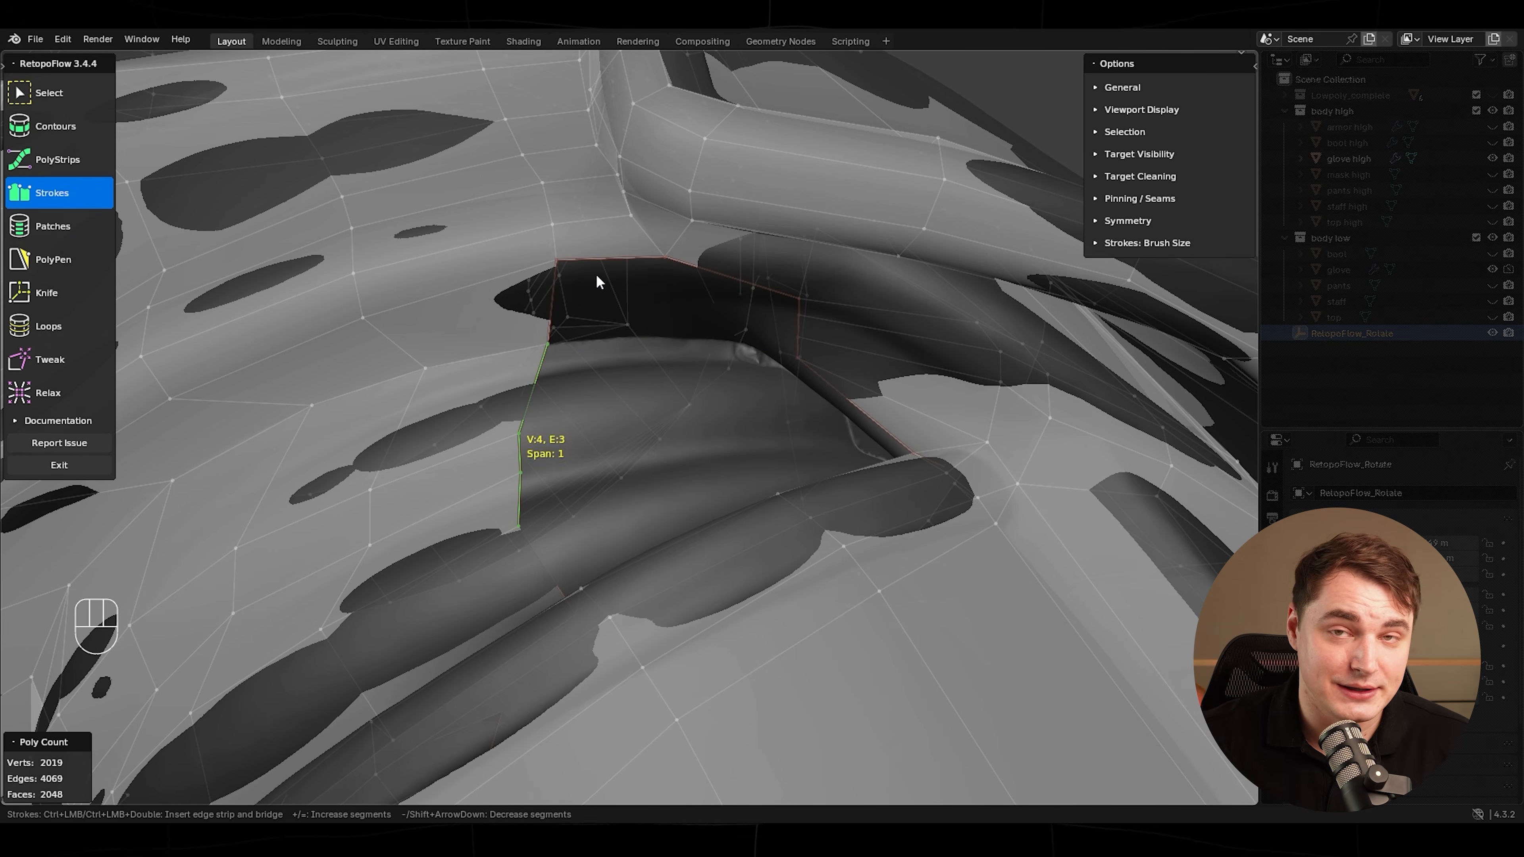
# - Switch to PolyPen and insert faces in the dark upper corner of the remaining opening
pyautogui.click(57, 263)
pyautogui.click(552, 300)
pyautogui.keyDown('ctrl'); pyautogui.click(678, 249); pyautogui.keyUp('ctrl')
pyautogui.keyDown('ctrl'); pyautogui.click(681, 329); pyautogui.keyUp('ctrl')
pyautogui.moveTo(774, 321); pyautogui.dragTo(821, 419, button='middle')
pyautogui.keyDown('ctrl'); pyautogui.click(683, 348); pyautogui.keyUp('ctrl')
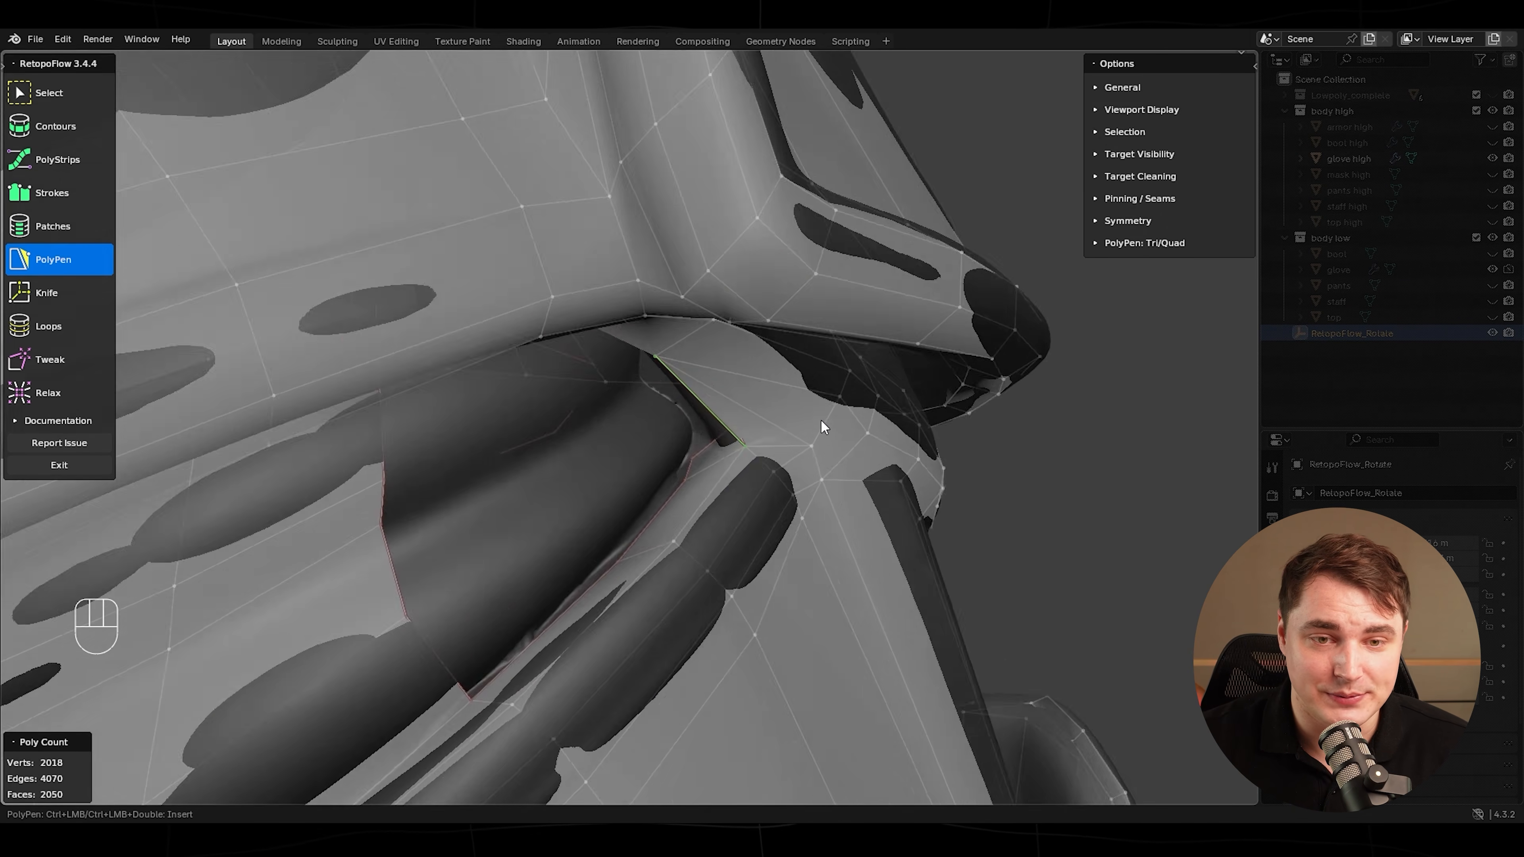
# - Reposition the vertices at the far end of the opening and close it with PolyPen faces
pyautogui.scroll(4, 780, 429)
pyautogui.press('g')
pyautogui.click(713, 450)
pyautogui.press('g')
pyautogui.press('Escape')
pyautogui.moveTo(712, 450); pyautogui.dragTo(689, 434, button='middle')
pyautogui.press('g')
pyautogui.click(662, 483)
pyautogui.moveTo(662, 484); pyautogui.dragTo(571, 515, button='middle')
pyautogui.keyDown('ctrl'); pyautogui.click(706, 411); pyautogui.keyUp('ctrl')
pyautogui.scroll(-6, 631, 438)
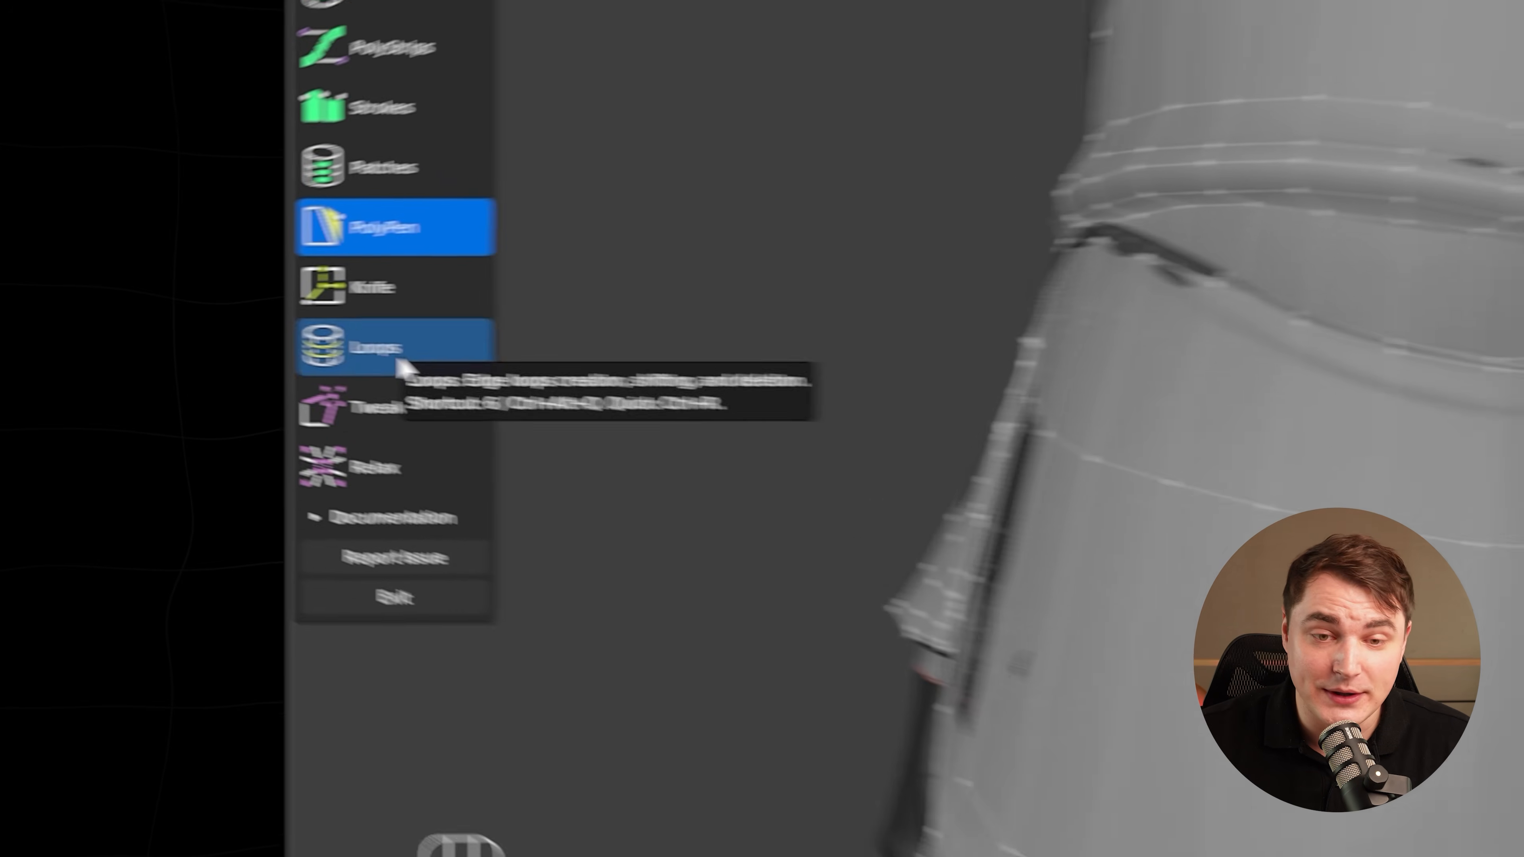
# - Use the Loops tool on the horizontal edge loop running around the glove's hand plate
pyautogui.click(63, 329)
pyautogui.moveTo(1470, 480); pyautogui.dragTo(946, 457, button='middle')
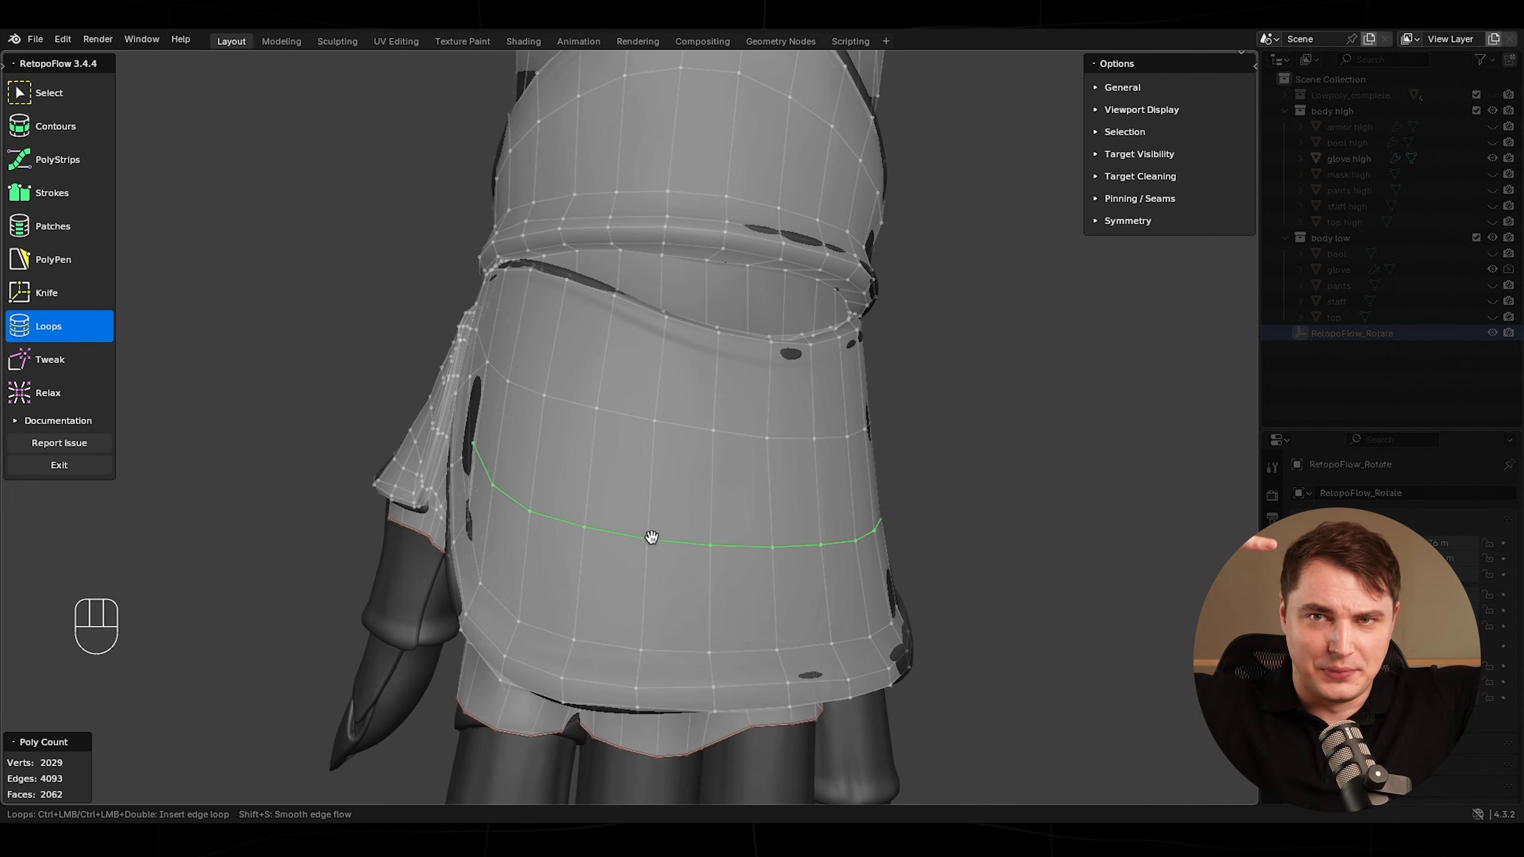
pyautogui.moveTo(652, 536); pyautogui.dragTo(773, 498, button='middle')
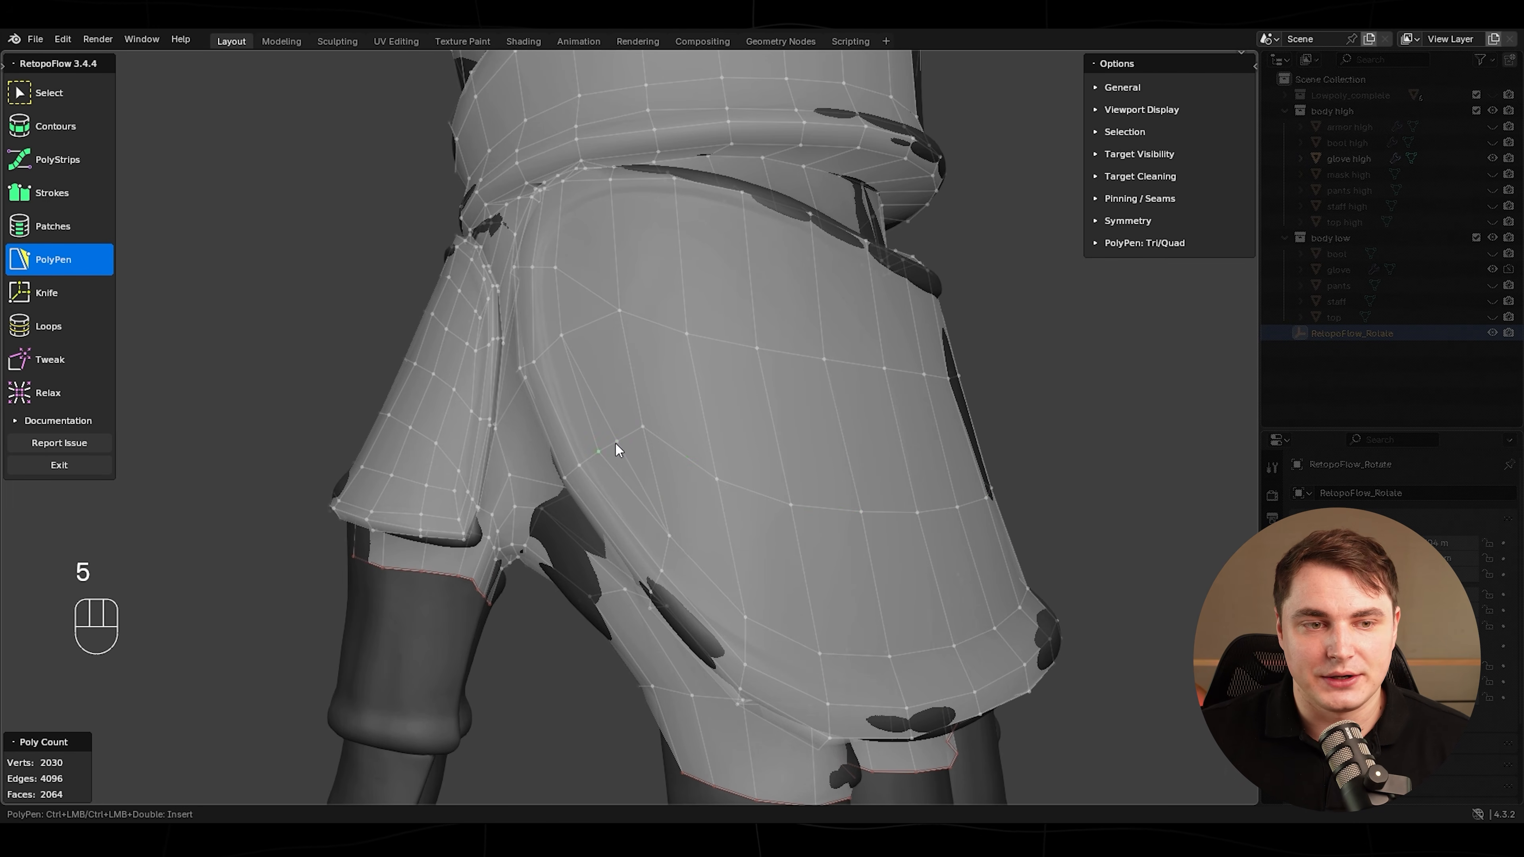
# - Adjust the edge flow near the side rim of the hand plate with PolyPen
pyautogui.moveTo(600, 452); pyautogui.dragTo(602, 452)
pyautogui.scroll(-3, 847, 462)
pyautogui.moveTo(848, 462); pyautogui.dragTo(735, 447, button='middle')
pyautogui.scroll(4, 734, 447)
pyautogui.moveTo(732, 447); pyautogui.dragTo(629, 394, button='middle')
pyautogui.keyDown('ctrl'); pyautogui.click(660, 419); pyautogui.keyUp('ctrl')
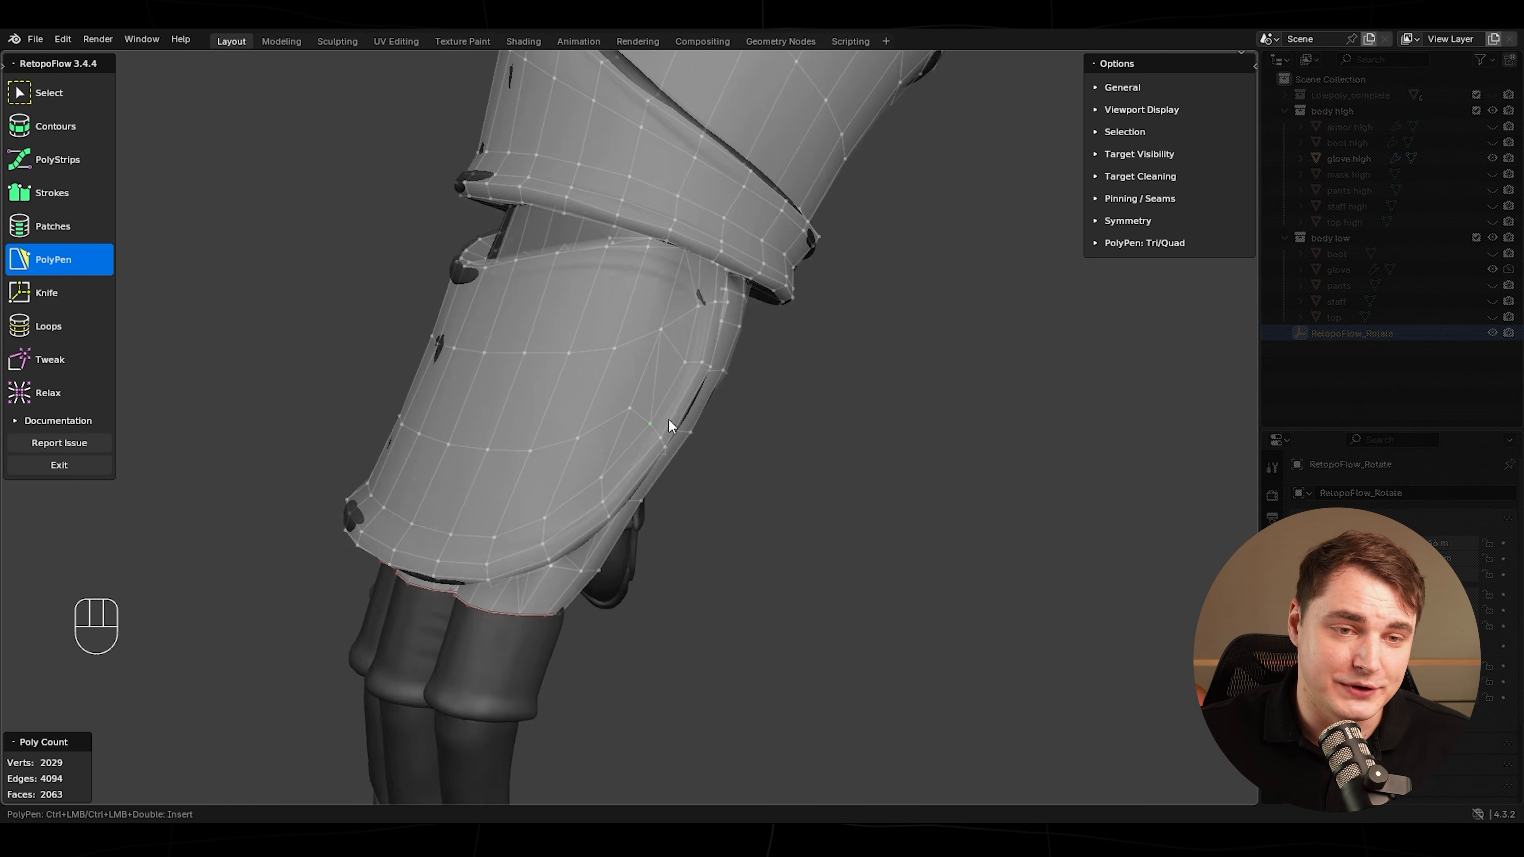
# - Switch to Contours and insert a contour ring around the bare high-poly finger above its lower joint
pyautogui.moveTo(668, 418); pyautogui.dragTo(813, 438, button='middle')
pyautogui.scroll(2, 691, 426)
pyautogui.press('1')
pyautogui.keyDown('shift'); pyautogui.moveTo(691, 426); pyautogui.dragTo(622, 469, button='middle'); pyautogui.keyUp('shift')
pyautogui.scroll(-5, 618, 438)
pyautogui.scroll(5, 657, 412)
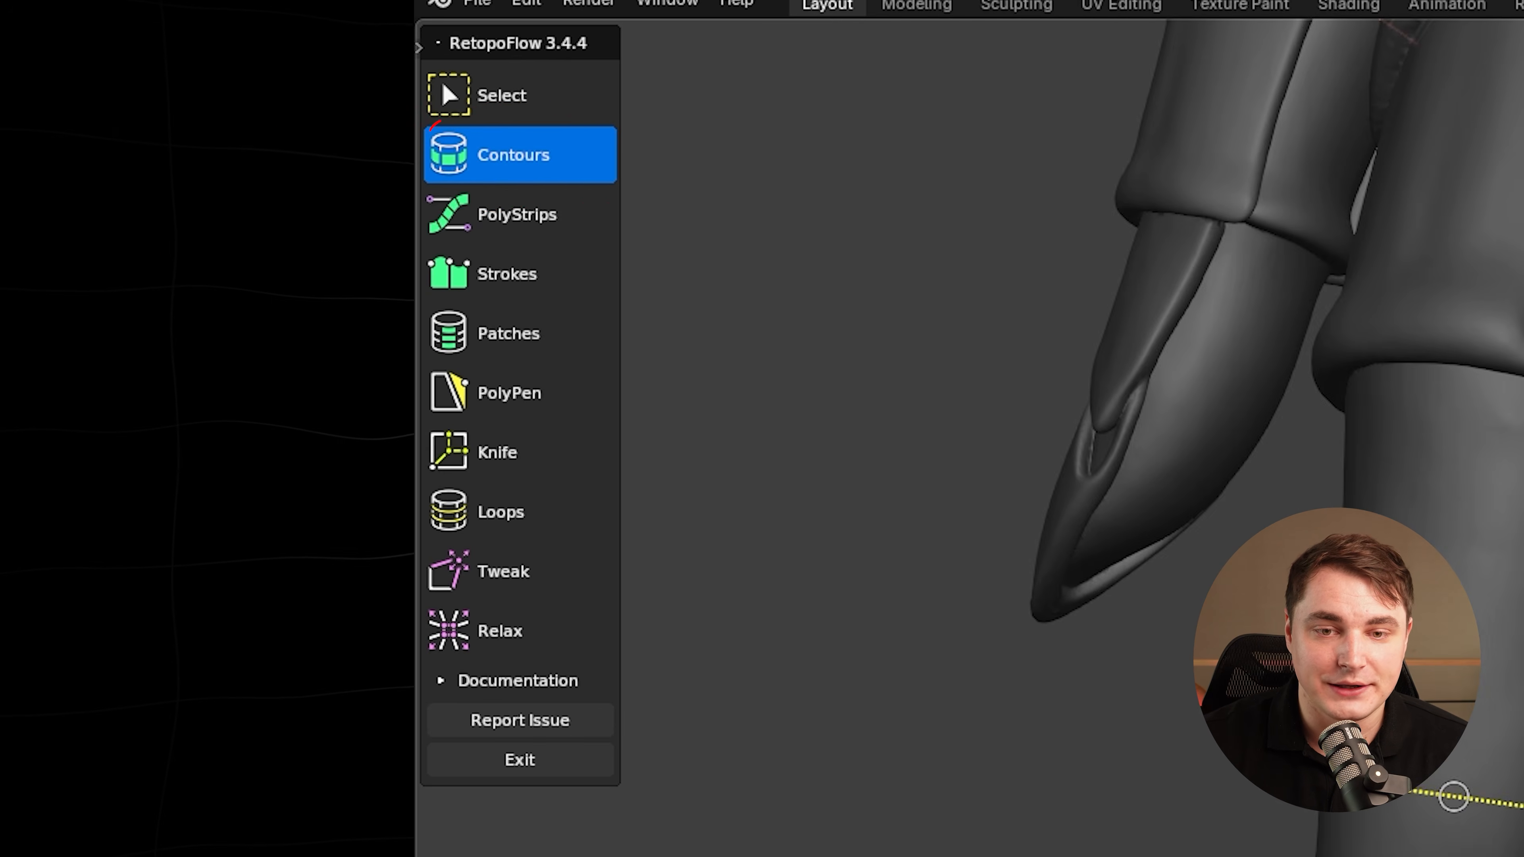
pyautogui.moveTo(1523, 745)
pyautogui.mouseDown(button='middle')
pyautogui.moveTo(1490, 722)
pyautogui.moveTo(1523, 749)
pyautogui.mouseUp(button='middle')
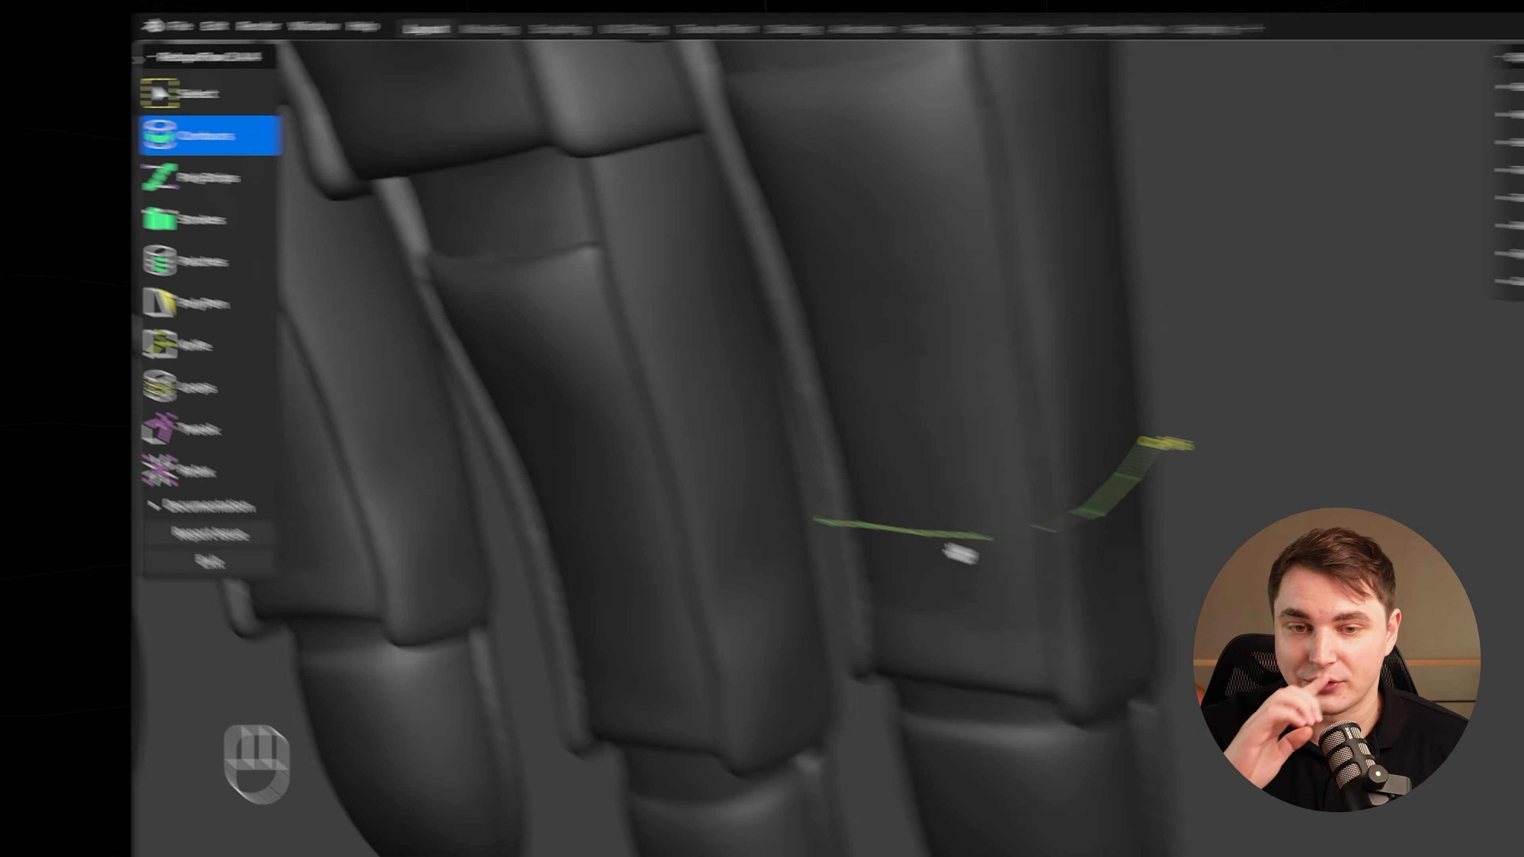
pyautogui.moveTo(947, 544); pyautogui.dragTo(634, 498, button='middle')
pyautogui.scroll(3, 631, 480)
pyautogui.scroll(-3, 634, 498)
pyautogui.keyDown('shift'); pyautogui.moveTo(633, 498); pyautogui.dragTo(700, 442, button='middle'); pyautogui.keyUp('shift')
pyautogui.scroll(2, 700, 443)
# - Try different segment counts on the finger's contour ring and set it to 14 segments
pyautogui.keyDown('shift'); pyautogui.scroll(-4, 699, 442); pyautogui.keyUp('shift')
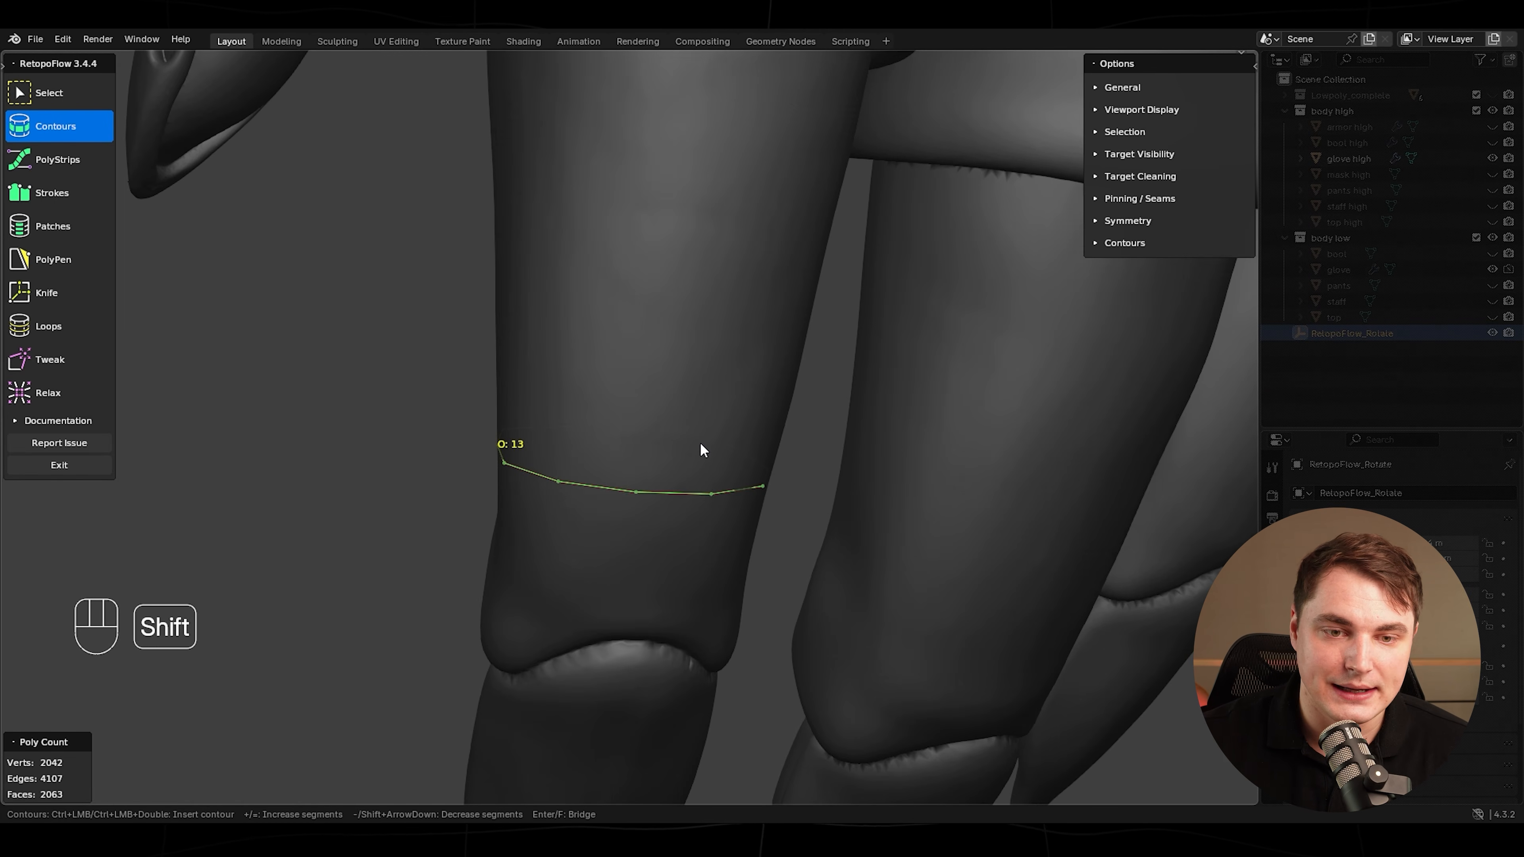
pyautogui.keyDown('shift'); pyautogui.scroll(3, 699, 446); pyautogui.keyUp('shift')
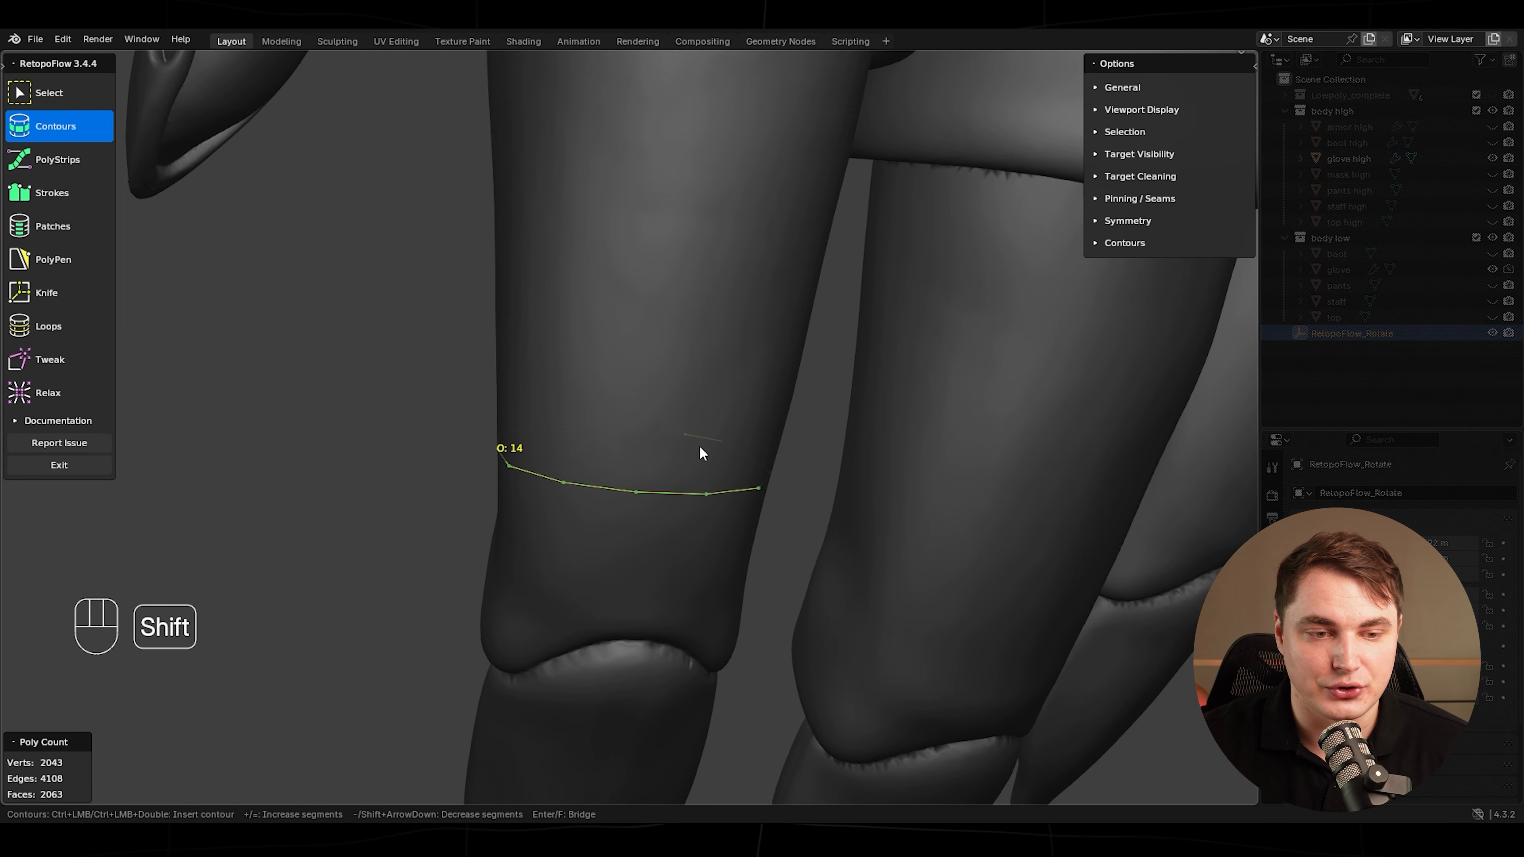
pyautogui.keyDown('shift'); pyautogui.scroll(-4, 700, 446); pyautogui.keyUp('shift')
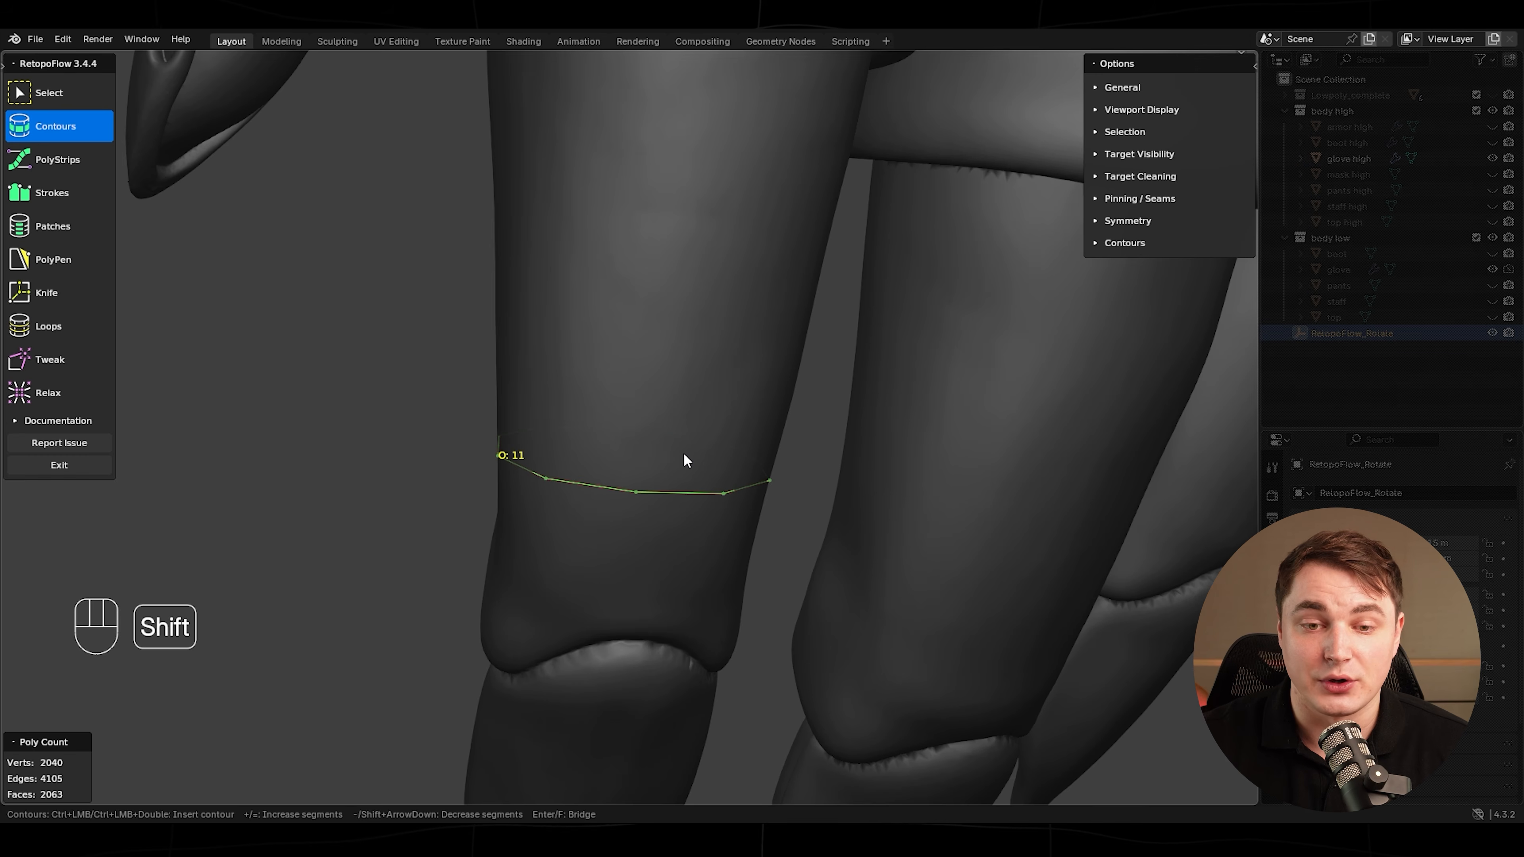
pyautogui.keyDown('shift'); pyautogui.scroll(3, 690, 444); pyautogui.keyUp('shift')
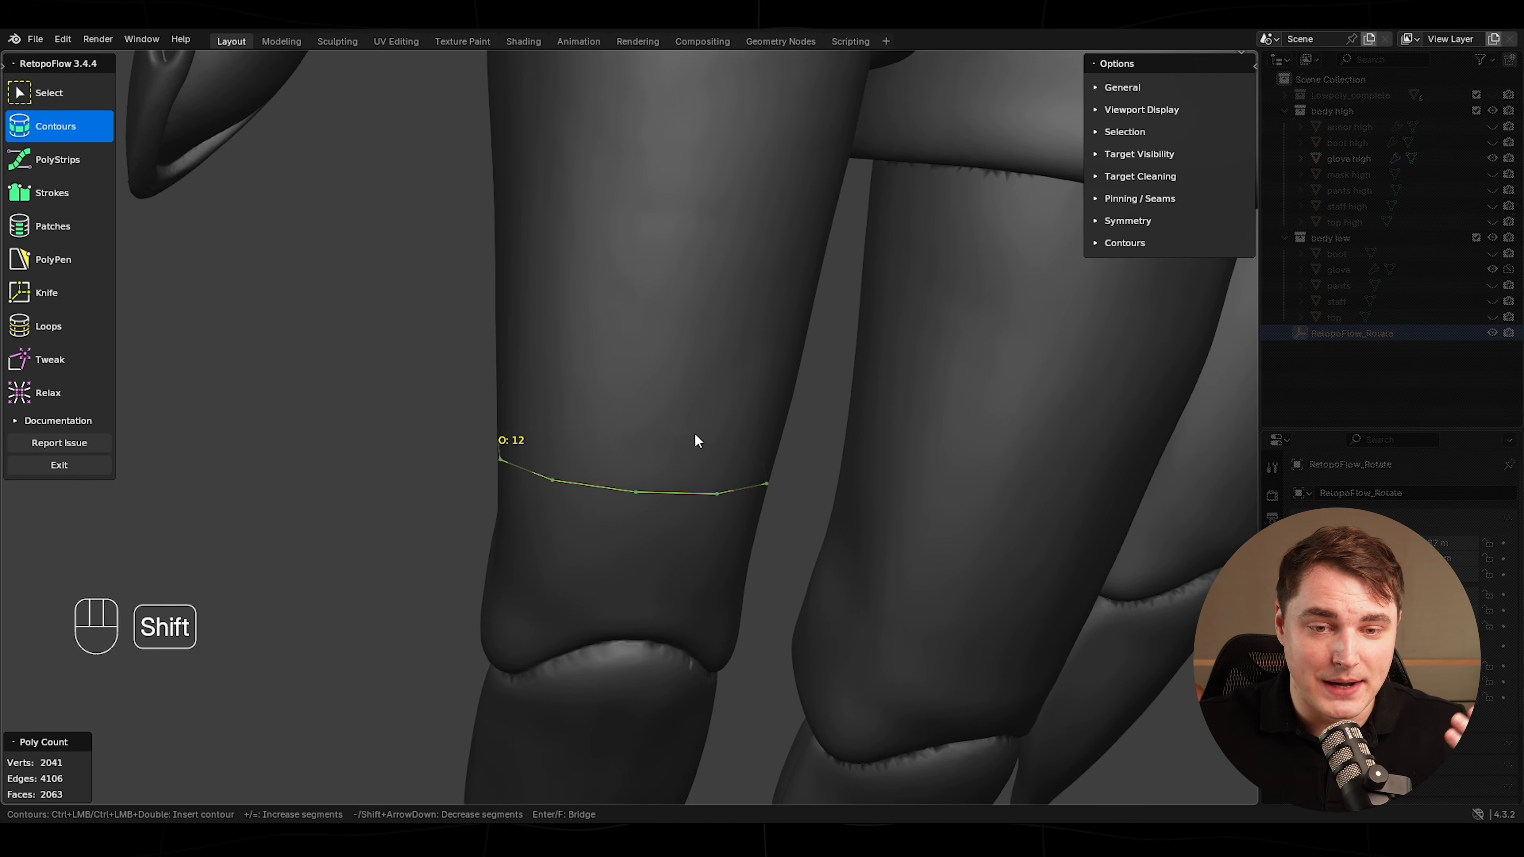
pyautogui.moveTo(694, 443)
pyautogui.mouseDown(button='middle')
pyautogui.moveTo(710, 496)
pyautogui.moveTo(673, 462)
pyautogui.mouseUp(button='middle')
pyautogui.moveTo(617, 529); pyautogui.dragTo(555, 438, button='middle')
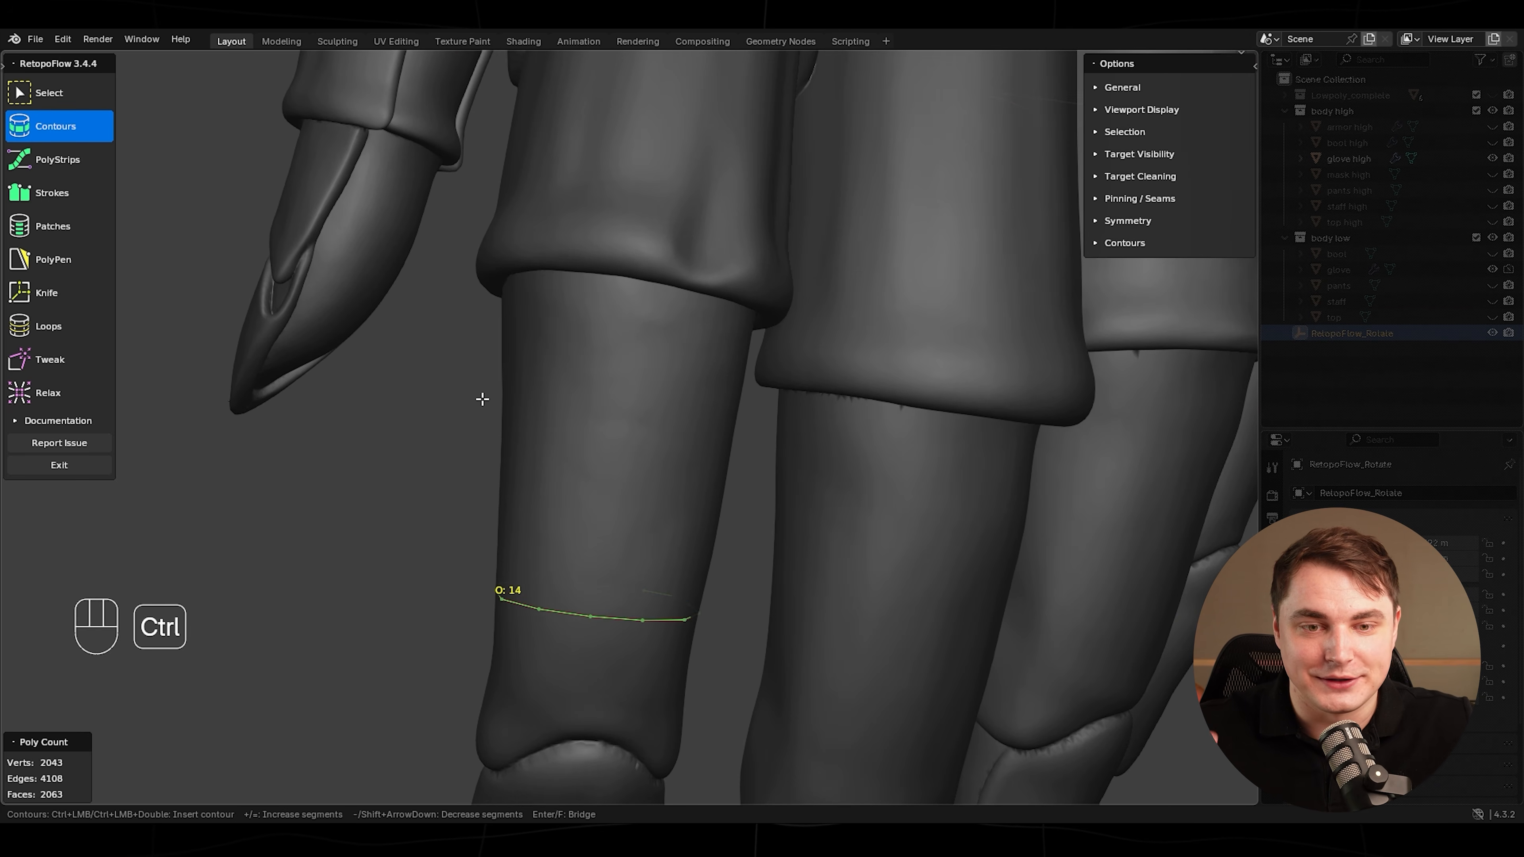
# - Insert further connected contour rings along the finger segment down to its lower joint, undoing the faulty cuts
pyautogui.keyDown('ctrl'); pyautogui.moveTo(754, 433); pyautogui.dragTo(752, 431); pyautogui.keyUp('ctrl')
pyautogui.moveTo(753, 431)
pyautogui.mouseDown(button='middle')
pyautogui.moveTo(802, 485)
pyautogui.moveTo(769, 466)
pyautogui.moveTo(884, 455)
pyautogui.moveTo(700, 477)
pyautogui.moveTo(502, 543)
pyautogui.moveTo(512, 415)
pyautogui.moveTo(531, 405)
pyautogui.moveTo(520, 531)
pyautogui.moveTo(754, 372)
pyautogui.moveTo(888, 405)
pyautogui.moveTo(717, 473)
pyautogui.moveTo(547, 398)
pyautogui.mouseUp(button='middle')
pyautogui.hotkey('ctrl', 'z')
pyautogui.hotkey('ctrl', 'z')
pyautogui.doubleClick(548, 398)
pyautogui.scroll(1, 548, 398)
pyautogui.keyDown('ctrl'); pyautogui.moveTo(447, 541); pyautogui.dragTo(744, 579); pyautogui.keyUp('ctrl')
pyautogui.keyDown('shift'); pyautogui.moveTo(719, 576); pyautogui.dragTo(749, 473, button='middle'); pyautogui.keyUp('shift')
pyautogui.keyDown('ctrl'); pyautogui.moveTo(463, 542); pyautogui.dragTo(697, 576); pyautogui.keyUp('ctrl')
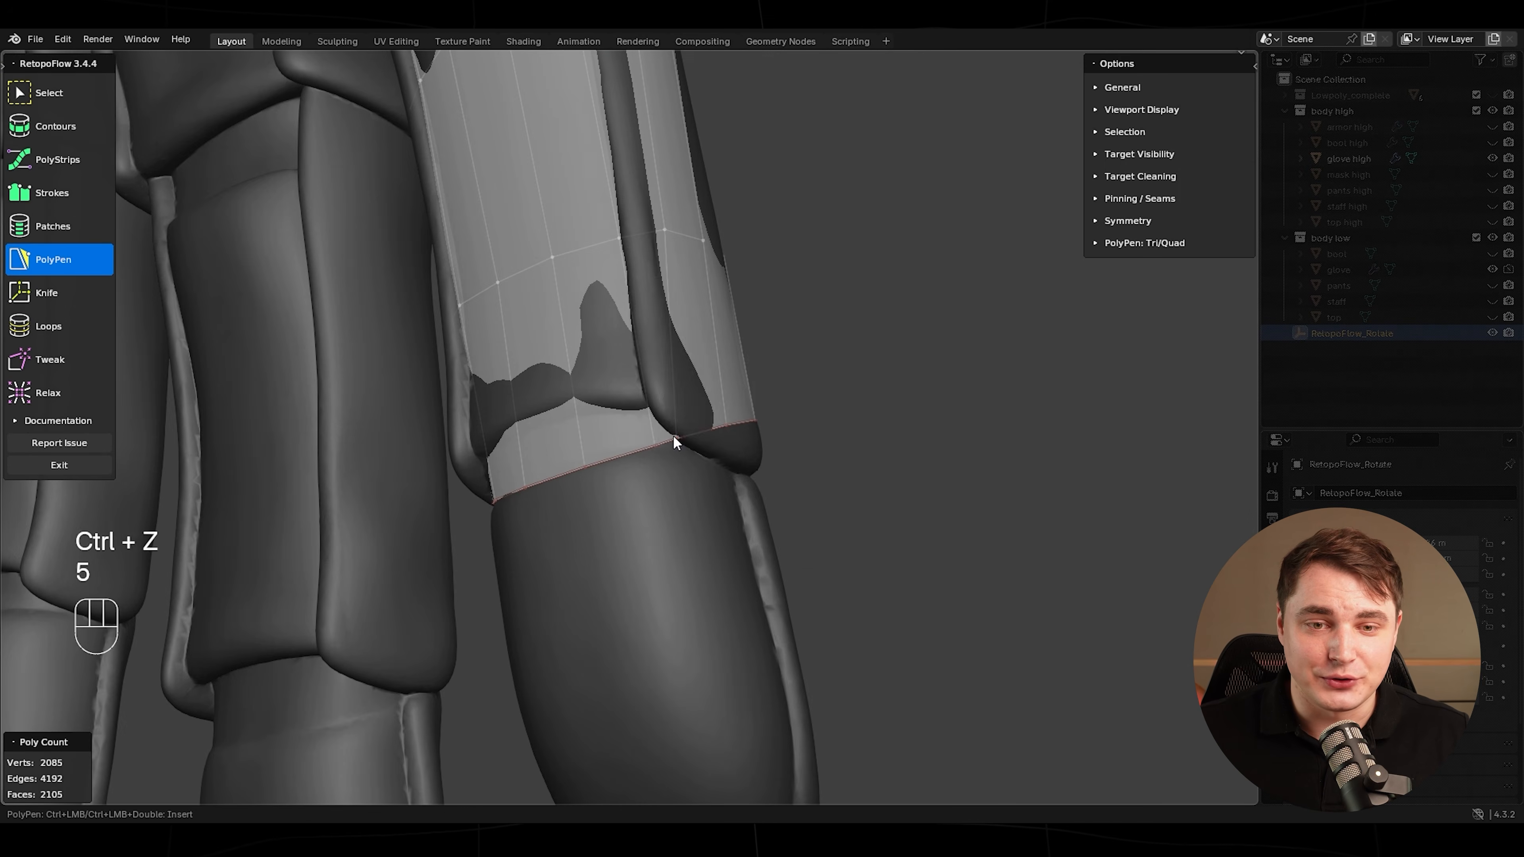
# - Move the vertices of the segment's open end with PolyPen so the boundary follows the curved joint edge
pyautogui.press('g')
pyautogui.press('g')
pyautogui.press('g')
pyautogui.press('g')
pyautogui.press('g')
pyautogui.press('g')
pyautogui.press('g')
pyautogui.press('g')
pyautogui.moveTo(673, 434)
pyautogui.mouseDown(button='middle')
pyautogui.moveTo(663, 407)
pyautogui.moveTo(657, 429)
pyautogui.mouseUp(button='middle')
pyautogui.press('g')
pyautogui.press('g')
pyautogui.press('g')
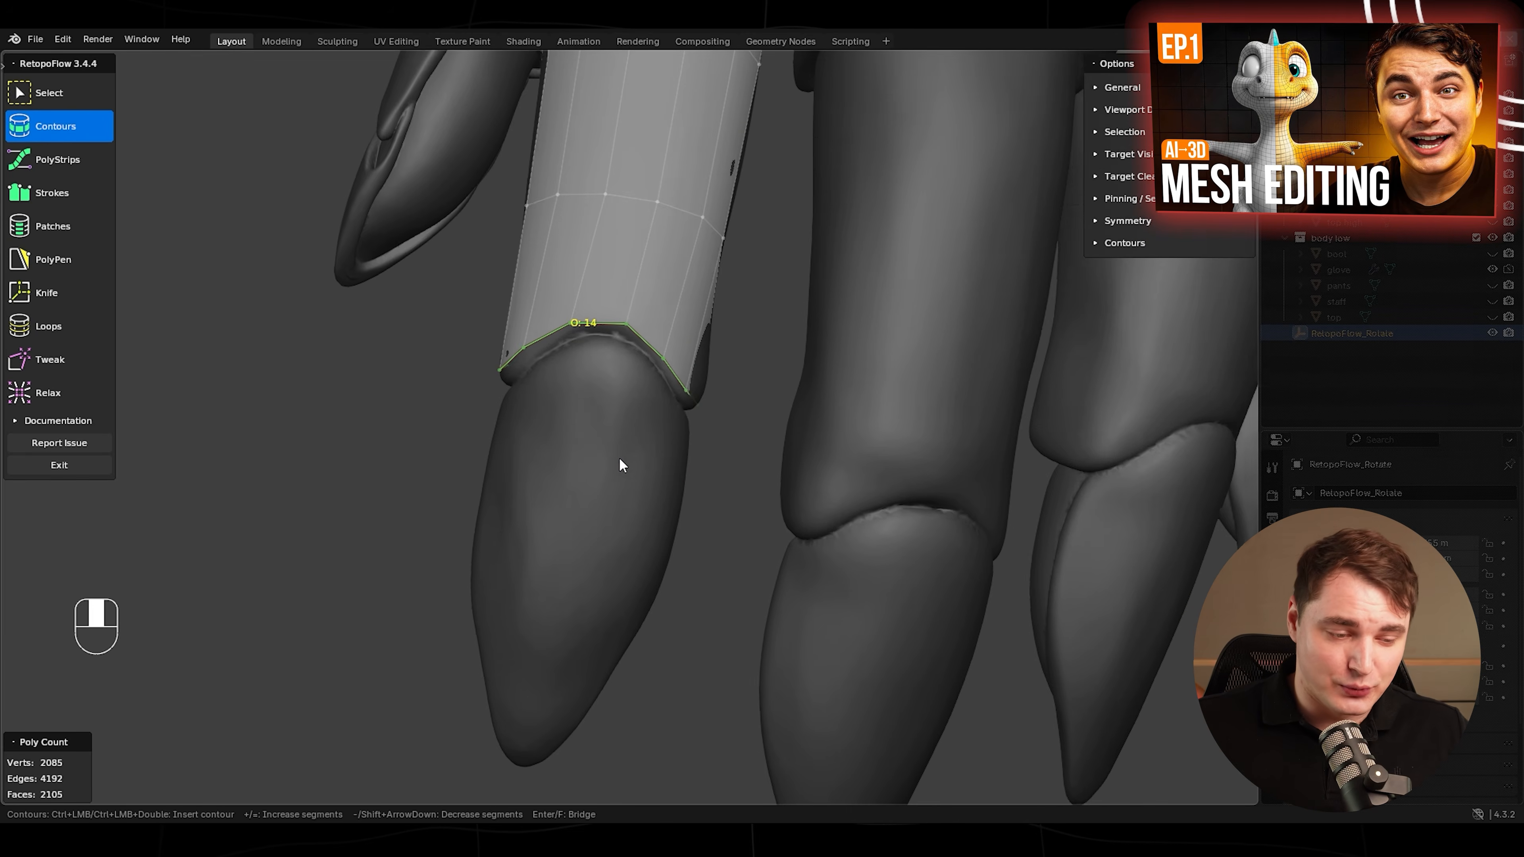
# - Extend the finger mesh with Contours rings down to the fingertip and close the tip
pyautogui.moveTo(622, 463); pyautogui.dragTo(595, 553, button='middle')
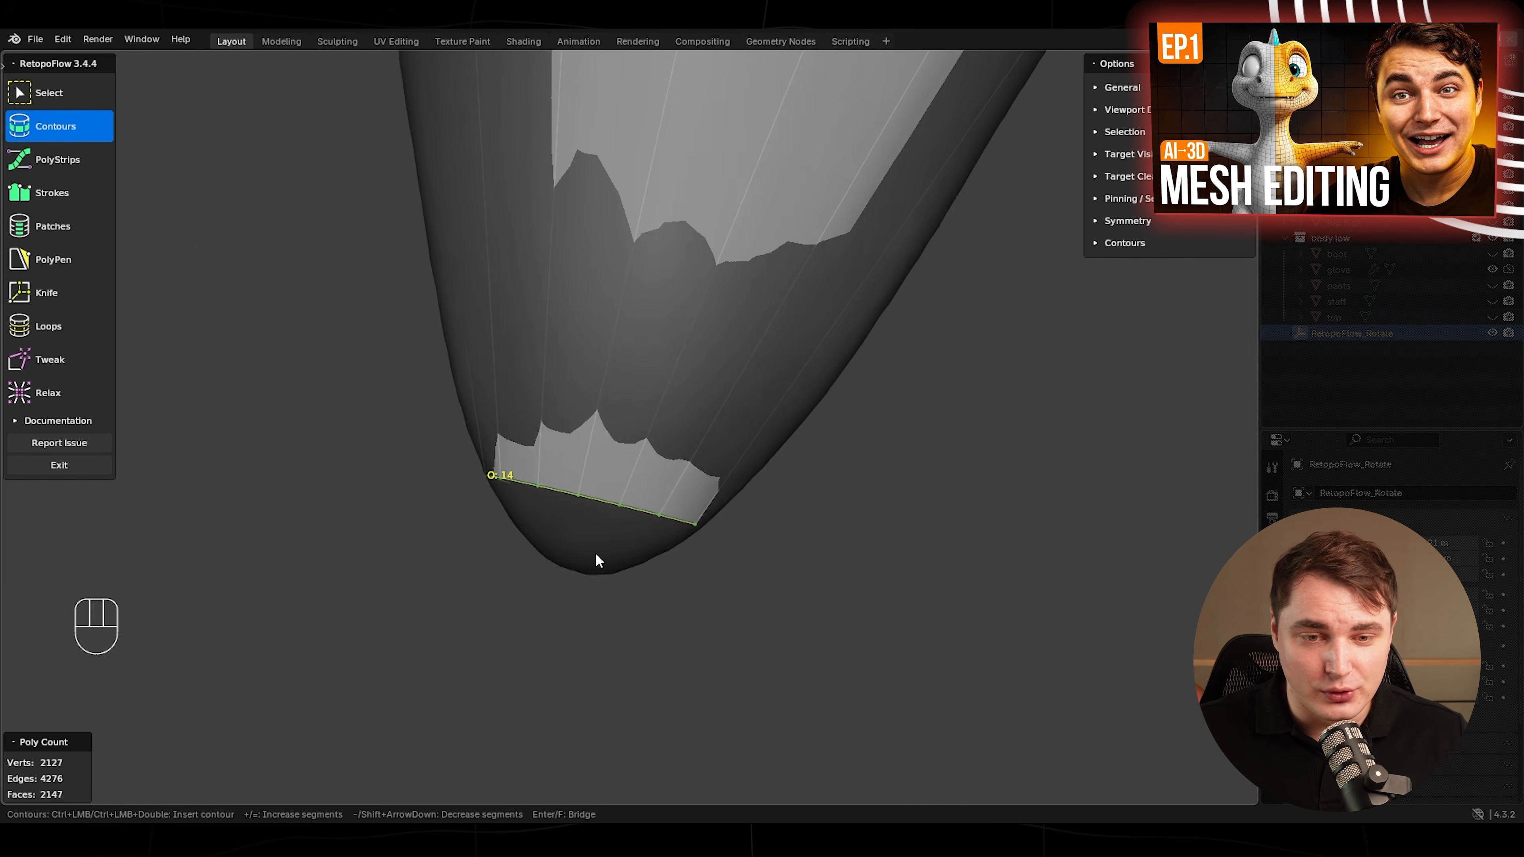
pyautogui.keyDown('ctrl'); pyautogui.moveTo(501, 531); pyautogui.dragTo(699, 559); pyautogui.keyUp('ctrl')
pyautogui.moveTo(699, 559); pyautogui.dragTo(712, 456, button='middle')
pyautogui.click(744, 764)
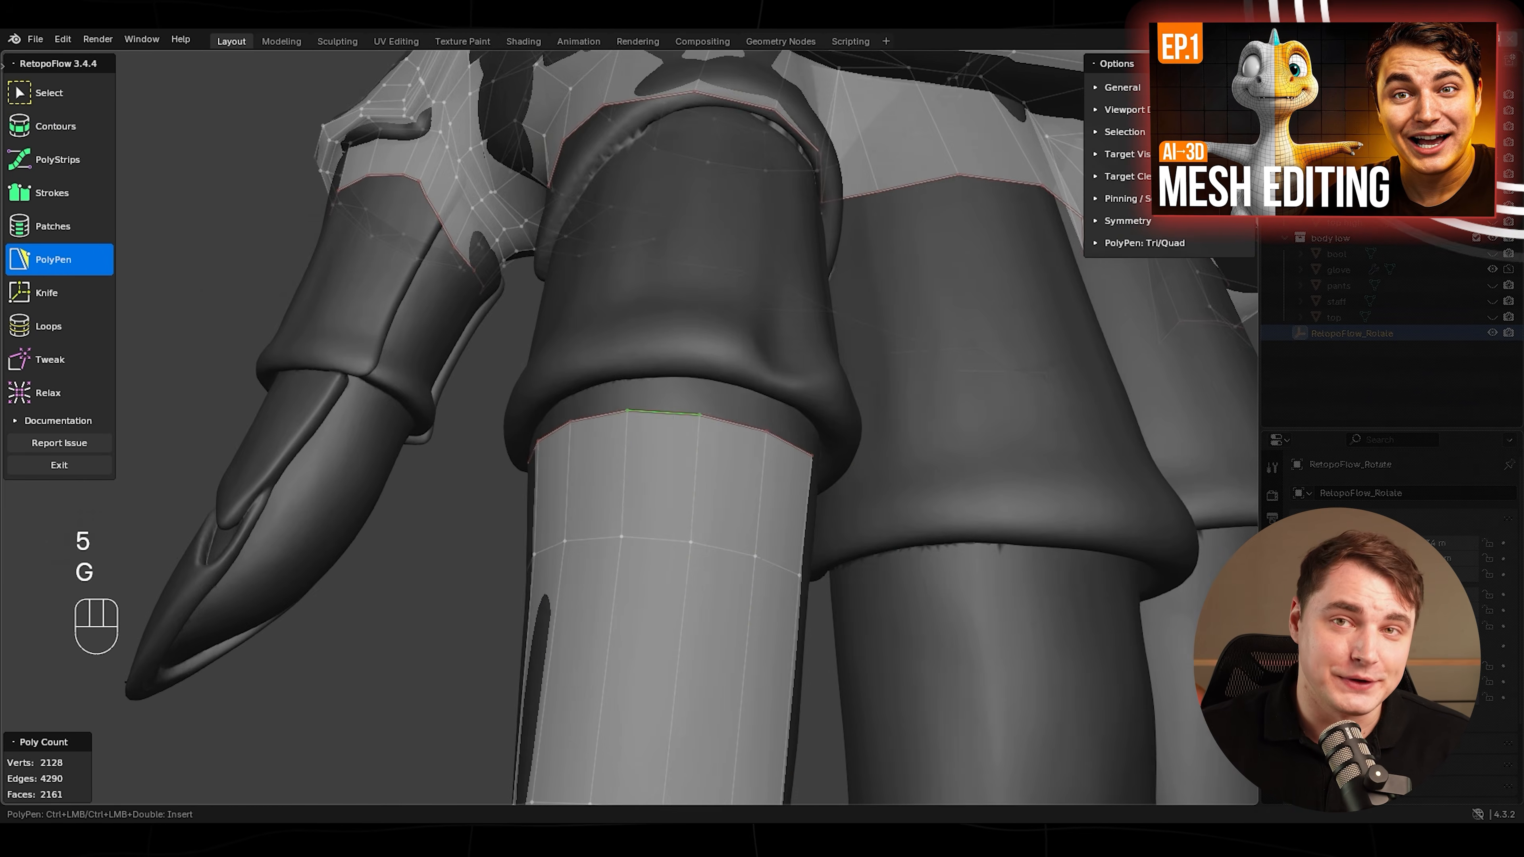
# - Adjust the open boundary vertices at the finger's upper end beneath the knuckle cuff with PolyPen
pyautogui.press('g')
pyautogui.press('g')
pyautogui.press('g')
pyautogui.click(82, 205)
pyautogui.keyDown('ctrl'); pyautogui.moveTo(461, 425); pyautogui.dragTo(559, 420); pyautogui.keyUp('ctrl')
pyautogui.click(54, 259)
pyautogui.moveTo(560, 420)
pyautogui.mouseDown(button='middle')
pyautogui.moveTo(579, 400)
pyautogui.moveTo(584, 348)
pyautogui.mouseUp(button='middle')
pyautogui.press('g')
pyautogui.press('g')
# - Insert face strips up the side of the knuckle cuff with Strokes and adjust the strip's segments
pyautogui.click(53, 192)
pyautogui.moveTo(560, 414); pyautogui.dragTo(531, 305, button='middle')
pyautogui.keyDown('ctrl'); pyautogui.moveTo(589, 494); pyautogui.dragTo(636, 293); pyautogui.keyUp('ctrl')
pyautogui.moveTo(636, 293)
pyautogui.mouseDown(button='middle')
pyautogui.moveTo(603, 406)
pyautogui.moveTo(709, 354)
pyautogui.moveTo(592, 457)
pyautogui.mouseUp(button='middle')
pyautogui.keyDown('ctrl'); pyautogui.moveTo(540, 264); pyautogui.dragTo(575, 468); pyautogui.keyUp('ctrl')
pyautogui.scroll(3, 592, 457)
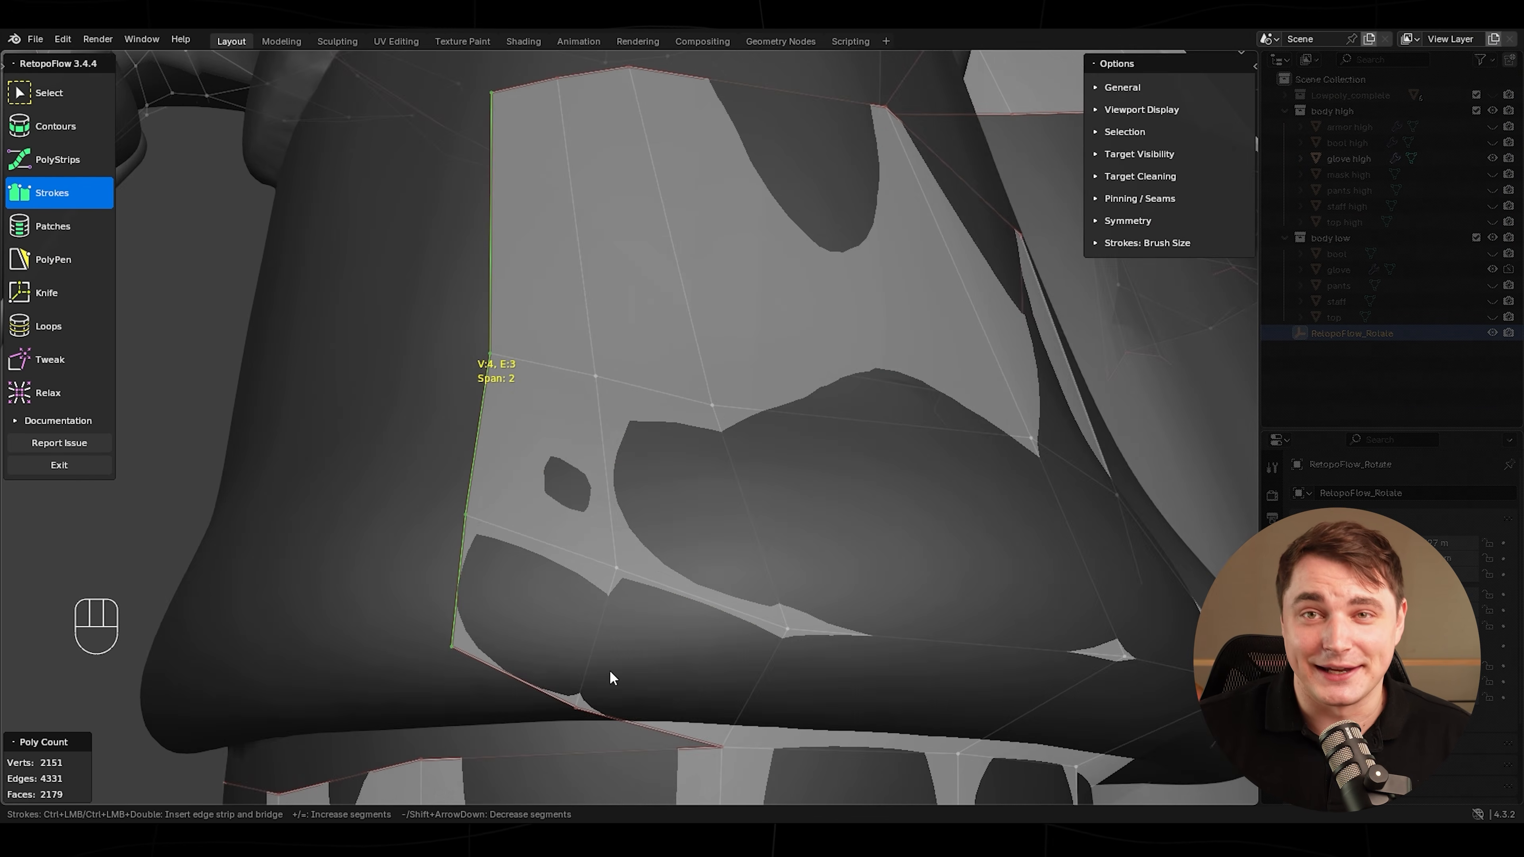
pyautogui.moveTo(612, 677); pyautogui.dragTo(618, 439, button='middle')
pyautogui.keyDown('shift'); pyautogui.scroll(4, 619, 442); pyautogui.keyUp('shift')
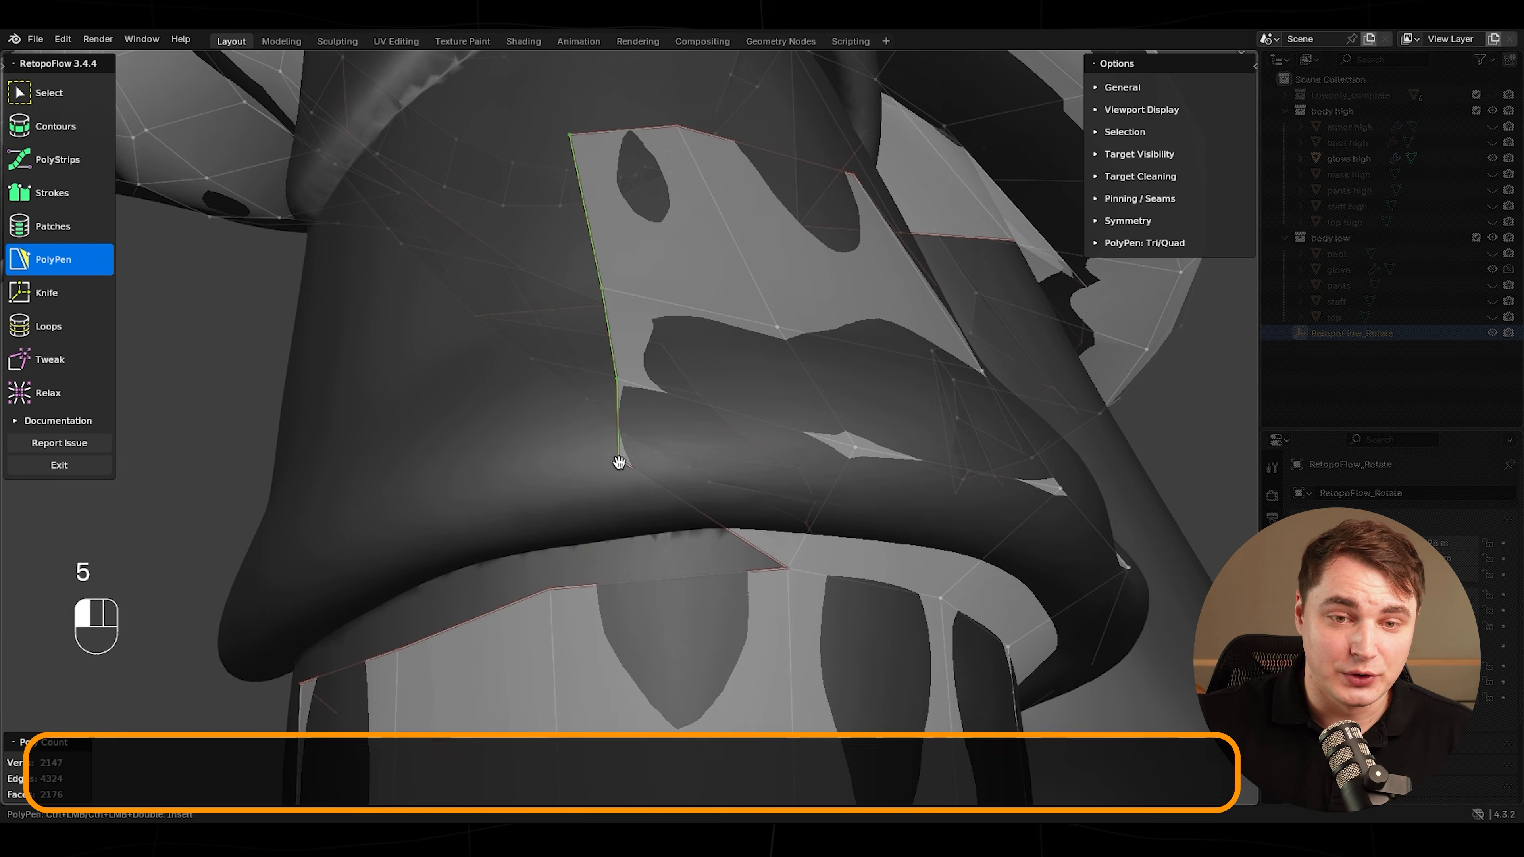
# - Move the cuff strip's edge vertices with PolyPen to line them up with the cuff's lower rim
pyautogui.press('g')
pyautogui.press('g')
pyautogui.press('g')
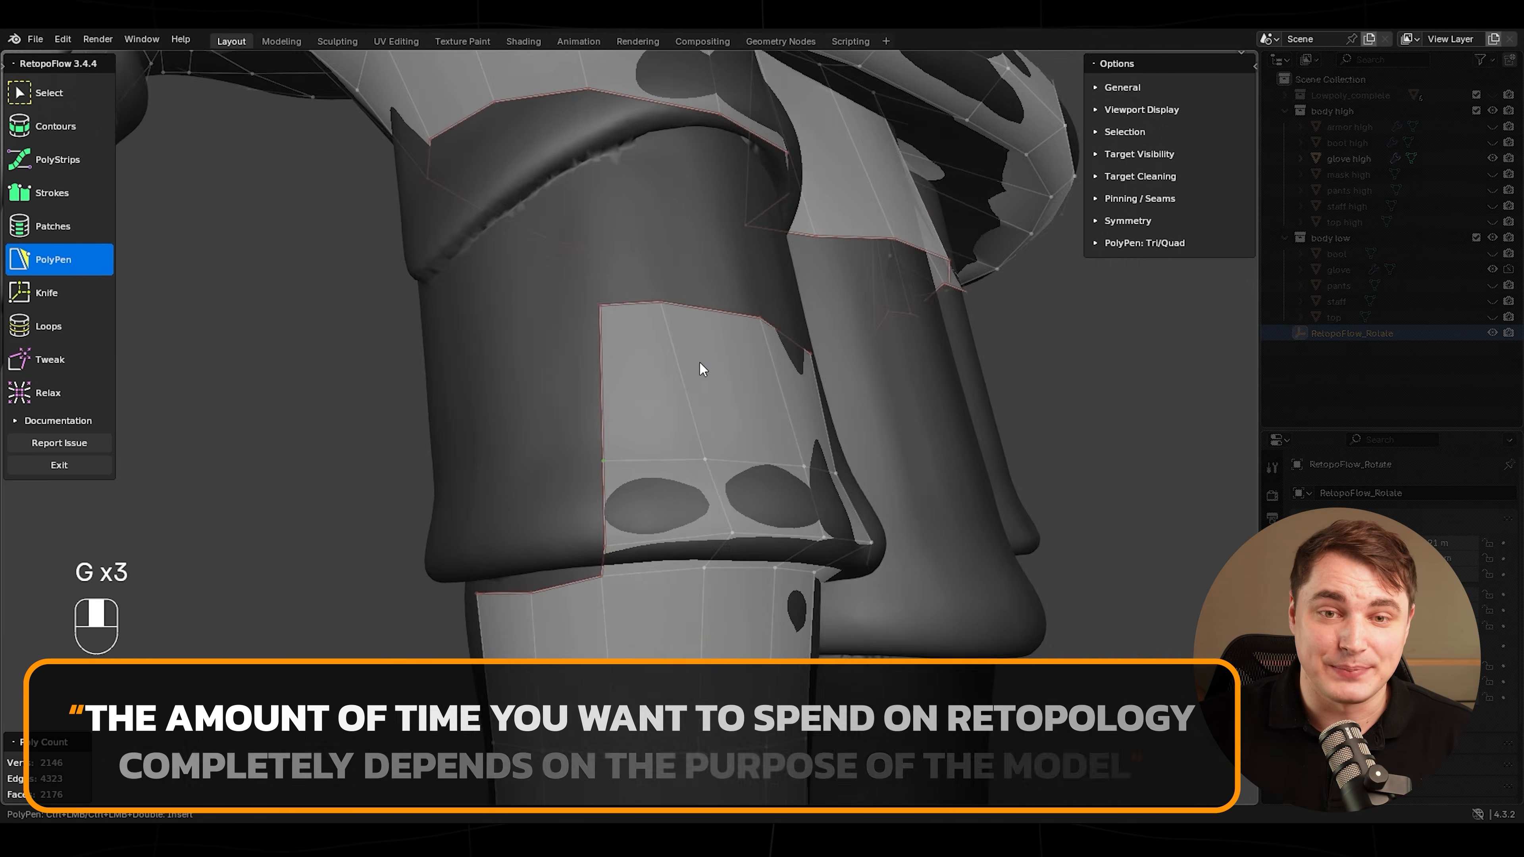
pyautogui.keyDown('shift'); pyautogui.moveTo(698, 361); pyautogui.dragTo(746, 414, button='middle'); pyautogui.keyUp('shift')
pyautogui.click(674, 484)
pyautogui.moveTo(674, 484); pyautogui.dragTo(660, 511, button='middle')
# - Insert another strip across the knuckle cuff and fill the adjoining gap with a PolyPen face
pyautogui.press('3')
pyautogui.keyDown('ctrl'); pyautogui.moveTo(494, 364); pyautogui.dragTo(779, 441); pyautogui.keyUp('ctrl')
pyautogui.moveTo(780, 468)
pyautogui.mouseDown(button='middle')
pyautogui.moveTo(752, 524)
pyautogui.moveTo(540, 408)
pyautogui.mouseUp(button='middle')
pyautogui.press('5')
pyautogui.moveTo(438, 368); pyautogui.dragTo(670, 333, button='middle')
pyautogui.keyDown('ctrl'); pyautogui.click(670, 333); pyautogui.keyUp('ctrl')
# - Select the edge loop just below the finger's knuckle cuff with the Contours tool
pyautogui.press('1')
pyautogui.click(595, 491)
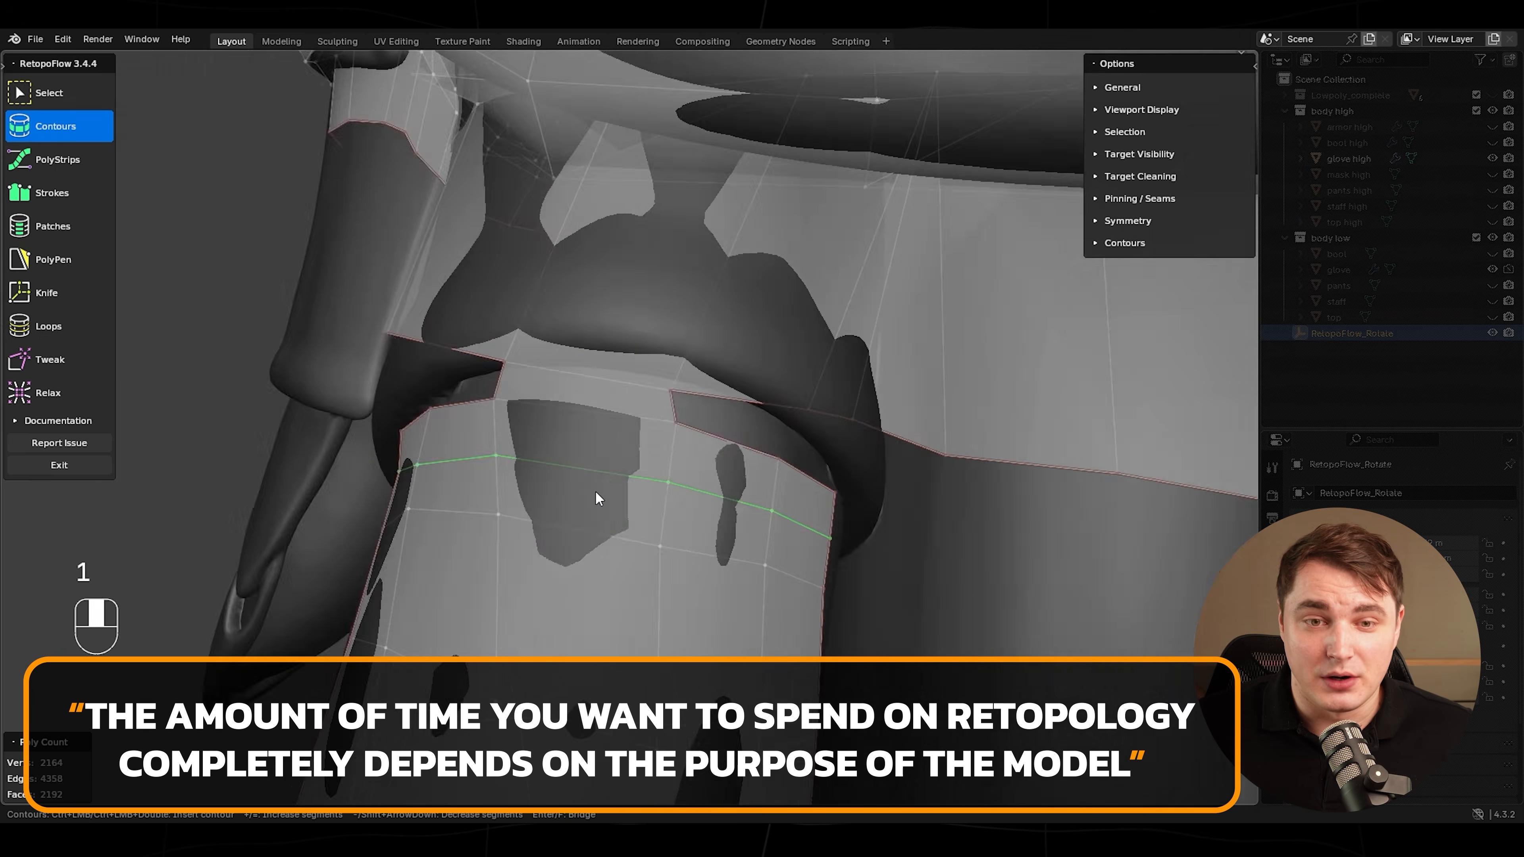
pyautogui.moveTo(595, 491); pyautogui.dragTo(611, 448, button='middle')
pyautogui.press('1')
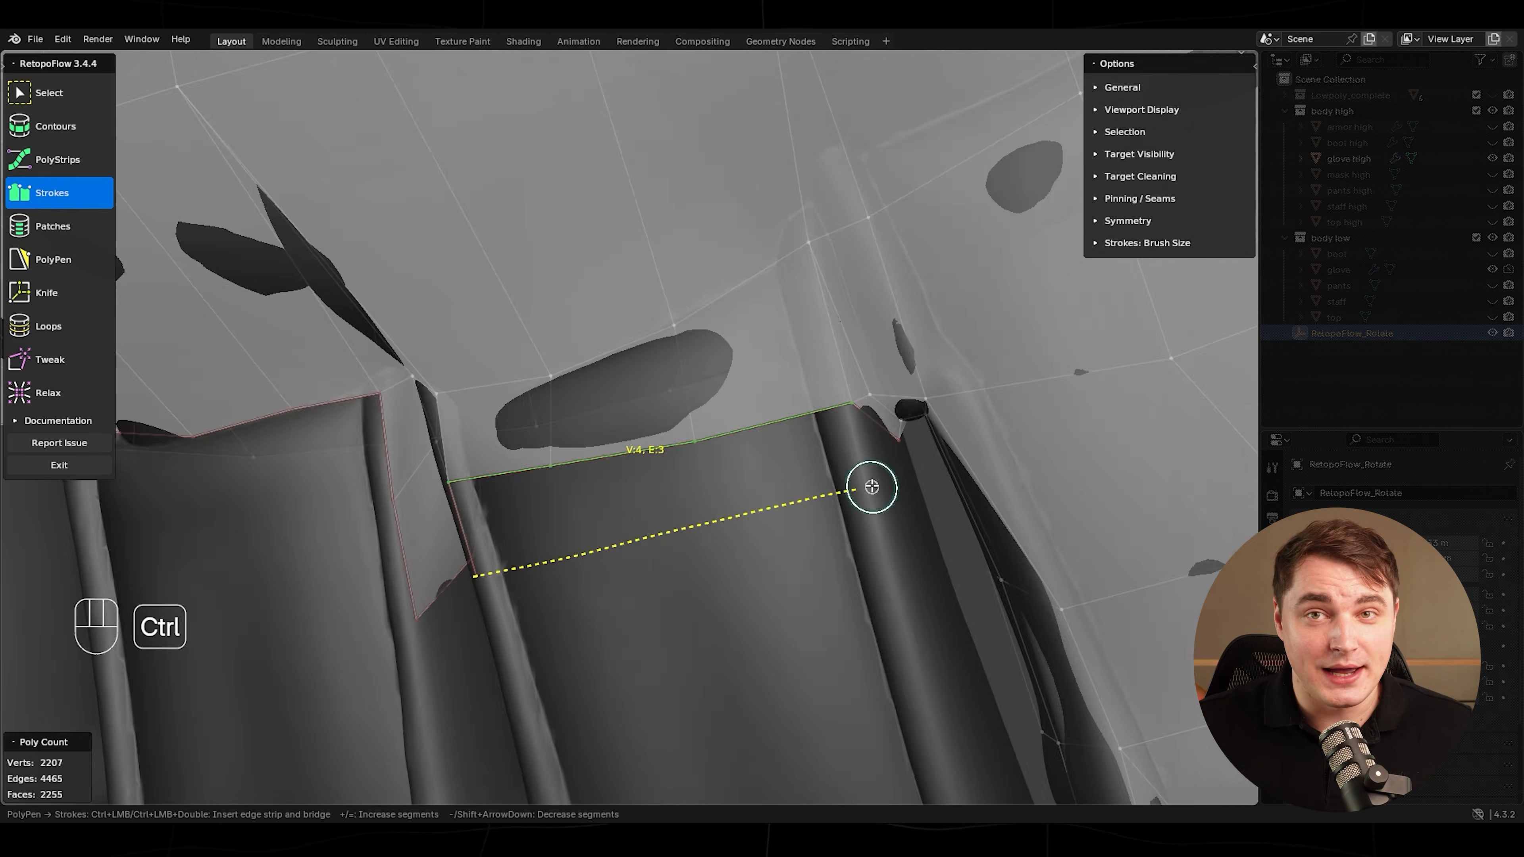
# - Insert a face strip along the open glove edge at the base of the next finger
pyautogui.keyDown('ctrl'); pyautogui.click(868, 483); pyautogui.keyUp('ctrl')
pyautogui.press('5')
pyautogui.hotkey('ctrl', 'z')
pyautogui.moveTo(294, 372)
pyautogui.mouseDown(button='middle')
pyautogui.moveTo(680, 440)
pyautogui.moveTo(743, 351)
pyautogui.moveTo(633, 334)
pyautogui.moveTo(656, 533)
pyautogui.mouseUp(button='middle')
pyautogui.press('1')
pyautogui.keyDown('shift'); pyautogui.click(743, 351); pyautogui.keyUp('shift')
pyautogui.keyDown('ctrl'); pyautogui.moveTo(456, 474); pyautogui.dragTo(750, 510); pyautogui.keyUp('ctrl')
pyautogui.moveTo(655, 533); pyautogui.dragTo(785, 388, button='middle')
# - Reposition the new strip's vertices with PolyPen along the side seam at the finger base
pyautogui.press('5')
pyautogui.press('g')
pyautogui.press('g')
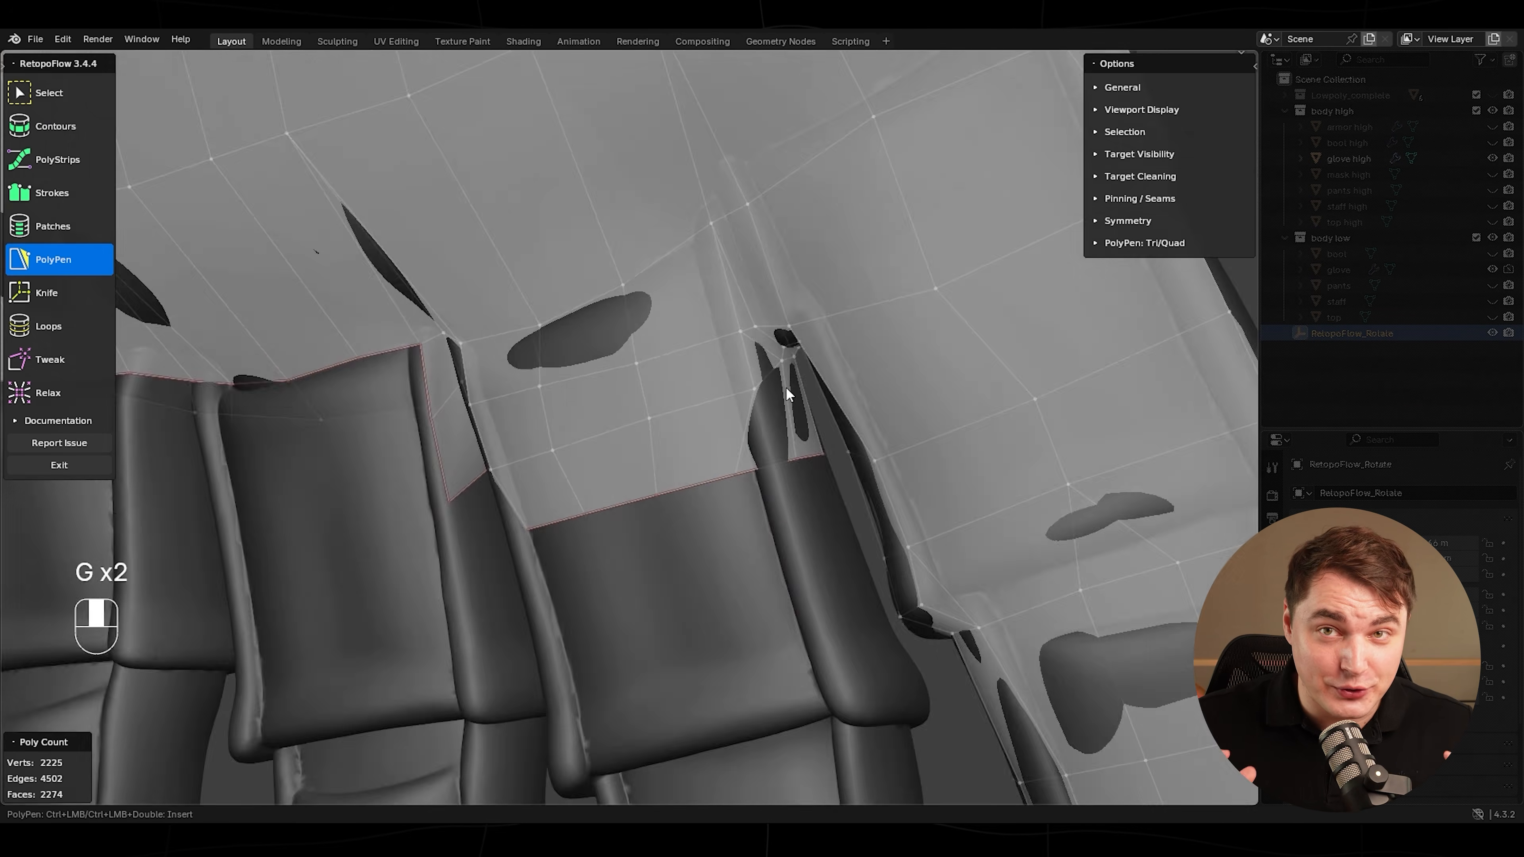
pyautogui.press('g')
pyautogui.press('g')
pyautogui.press('g')
# - Select the finger's open boundary loop and insert connected Contours rings down the finger
pyautogui.press('1')
pyautogui.press('g')
pyautogui.press('Escape')
pyautogui.moveTo(678, 303); pyautogui.dragTo(690, 276, button='middle')
pyautogui.doubleClick(636, 296)
pyautogui.keyDown('ctrl'); pyautogui.moveTo(486, 446); pyautogui.dragTo(750, 481); pyautogui.keyUp('ctrl')
pyautogui.moveTo(489, 463)
pyautogui.keyDown('ctrl'); pyautogui.mouseDown()
pyautogui.moveTo(776, 510)
pyautogui.moveTo(748, 484)
pyautogui.mouseUp(); pyautogui.keyUp('ctrl')
pyautogui.keyDown('ctrl'); pyautogui.moveTo(498, 618); pyautogui.dragTo(738, 661); pyautogui.keyUp('ctrl')
pyautogui.keyDown('shift'); pyautogui.moveTo(738, 661); pyautogui.dragTo(744, 313, button='middle'); pyautogui.keyUp('shift')
pyautogui.keyDown('ctrl'); pyautogui.moveTo(488, 421); pyautogui.dragTo(744, 461); pyautogui.keyUp('ctrl')
# - Undo the last contour ring and insert replacement rings down to the fingertip
pyautogui.hotkey('ctrl', 'z')
pyautogui.press('g')
pyautogui.moveTo(476, 412)
pyautogui.mouseDown(button='middle')
pyautogui.moveTo(1088, 457)
pyautogui.moveTo(486, 476)
pyautogui.mouseUp(button='middle')
pyautogui.keyDown('ctrl'); pyautogui.moveTo(487, 477); pyautogui.dragTo(774, 519); pyautogui.keyUp('ctrl')
pyautogui.keyDown('shift'); pyautogui.moveTo(774, 519); pyautogui.dragTo(720, 300, button='middle'); pyautogui.keyUp('shift')
pyautogui.keyDown('ctrl'); pyautogui.moveTo(576, 497); pyautogui.dragTo(682, 520); pyautogui.keyUp('ctrl')
pyautogui.keyDown('shift'); pyautogui.moveTo(681, 519); pyautogui.dragTo(749, 415, button='middle'); pyautogui.keyUp('shift')
# - Reposition the edge loop vertices around the finger's lower joint with PolyPen
pyautogui.press('5')
pyautogui.press('g')
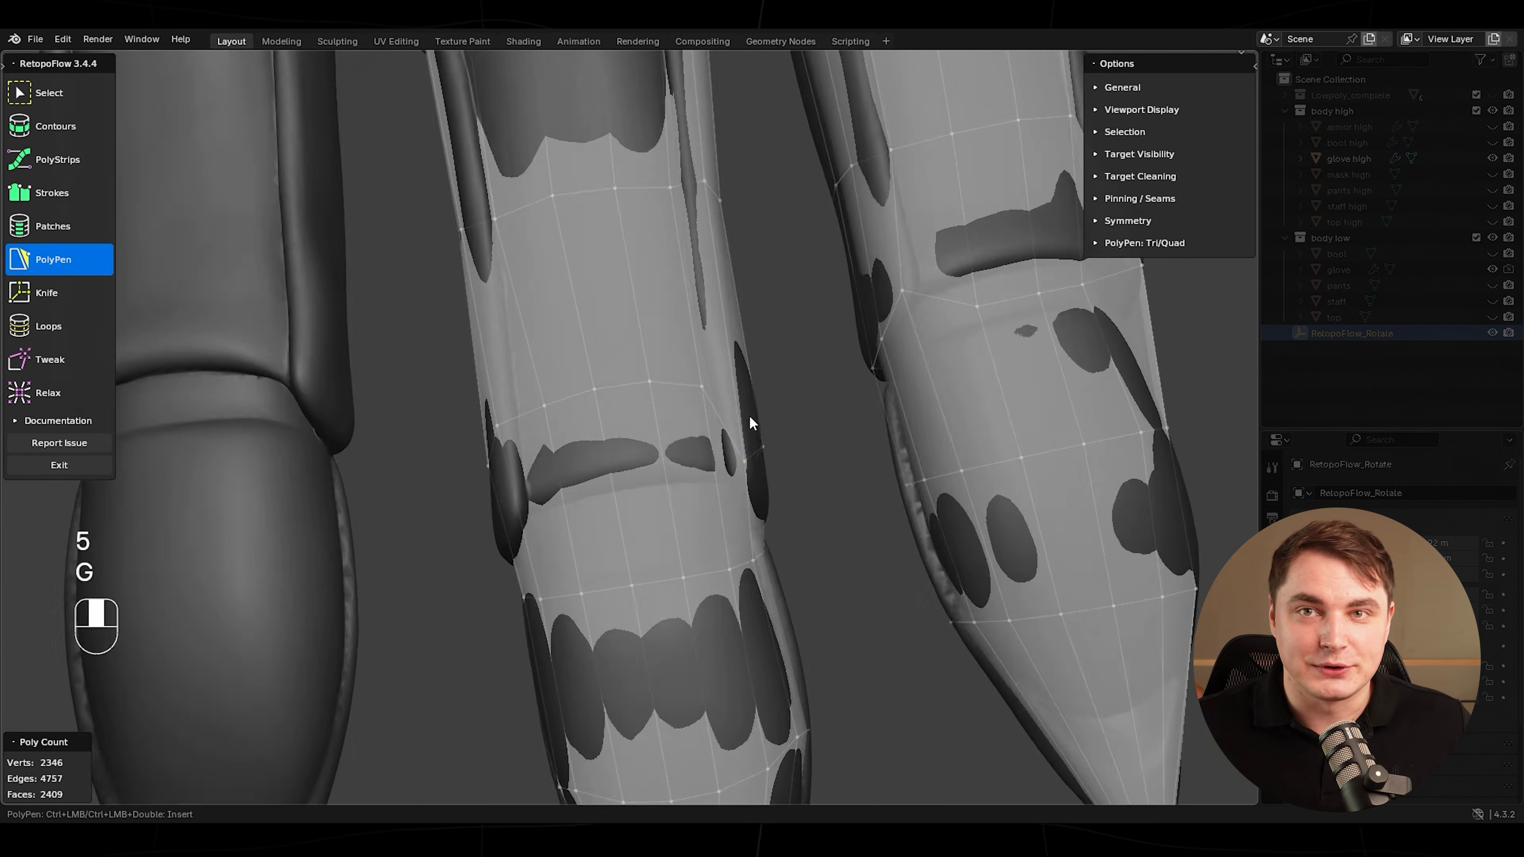
pyautogui.press('g')
pyautogui.press('g')
pyautogui.moveTo(749, 415); pyautogui.dragTo(776, 517, button='middle')
pyautogui.press('g')
pyautogui.press('g')
pyautogui.press('g')
# - Refine the placement of individual vertices along the finger with PolyPen
pyautogui.click(548, 563)
pyautogui.press('g')
pyautogui.press('g')
pyautogui.press('g')
pyautogui.press('g')
pyautogui.press('g')
pyautogui.press('g')
pyautogui.press('z')
pyautogui.press('z')
pyautogui.press('z')
pyautogui.press('z')
pyautogui.press('z')
# - Move the remaining misaligned vertices around the finger cuffs and joints to fit the high-poly glove
pyautogui.scroll(-5, 771, 461)
pyautogui.scroll(6, 770, 461)
pyautogui.press('g')
pyautogui.press('g')
pyautogui.press('g')
pyautogui.press('g')
pyautogui.press('g')
pyautogui.scroll(5, 751, 367)
pyautogui.press('g')
pyautogui.scroll(-6, 752, 367)
pyautogui.keyDown('shift'); pyautogui.moveTo(751, 367); pyautogui.dragTo(925, 435, button='middle'); pyautogui.keyUp('shift')
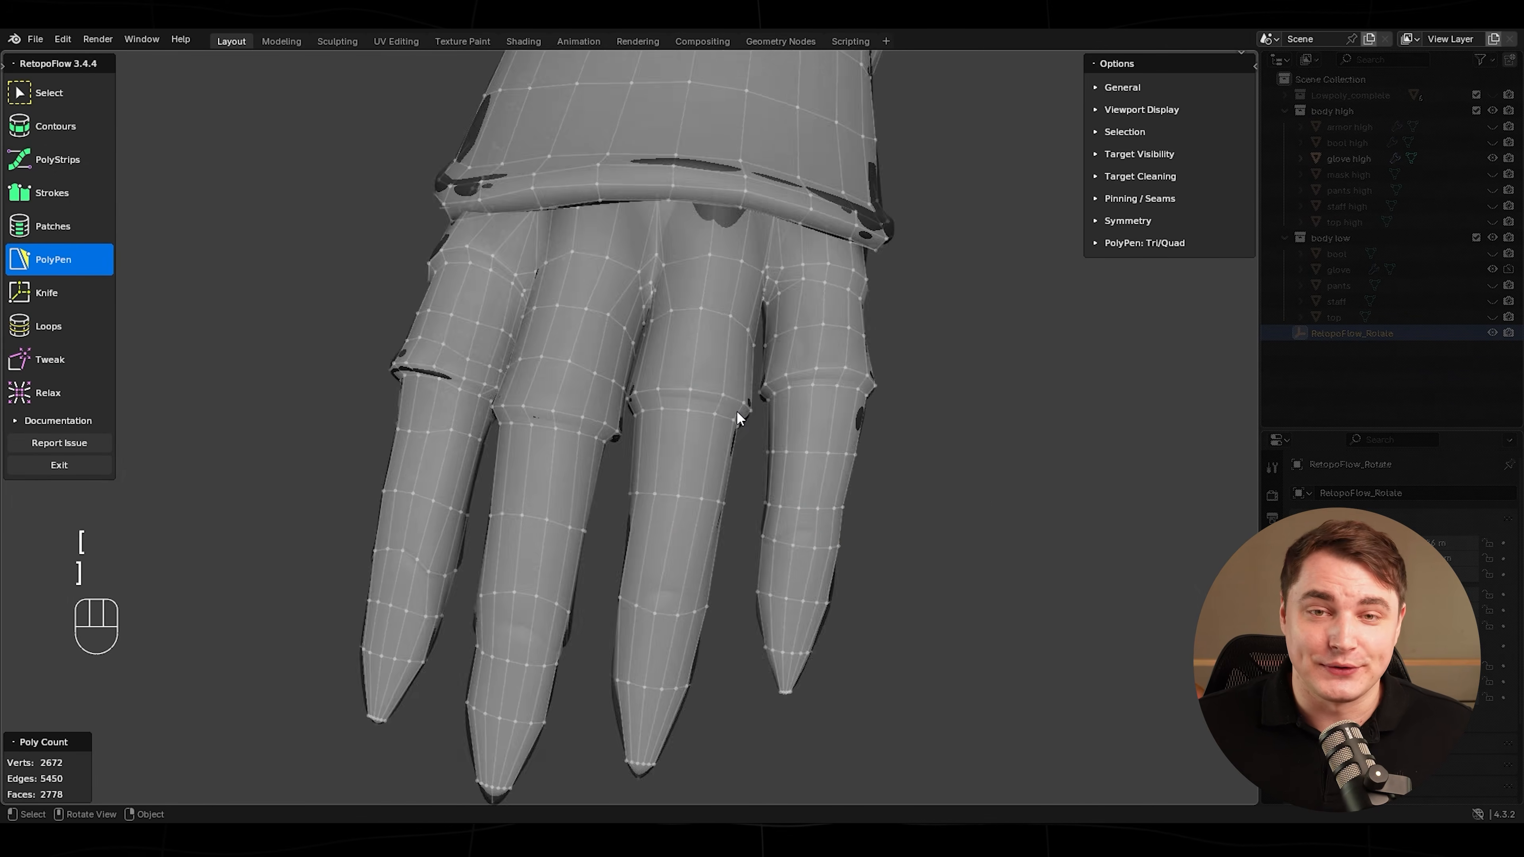
# - Undo the last PolyPen edits around the glove's finger cuff
pyautogui.moveTo(736, 416); pyautogui.dragTo(887, 473, button='middle')
pyautogui.scroll(6, 780, 471)
pyautogui.moveTo(744, 468); pyautogui.dragTo(657, 472, button='middle')
pyautogui.hotkey('ctrl', 'z')
pyautogui.hotkey('ctrl', 'z')
pyautogui.keyDown('ctrl'); pyautogui.click(681, 402); pyautogui.keyUp('ctrl')
pyautogui.hotkey('ctrl', 'z')
pyautogui.hotkey('ctrl', 'z')
# - Insert the missing faces around the glove's finger cuffs with PolyPen
pyautogui.moveTo(681, 402); pyautogui.dragTo(642, 504, button='middle')
pyautogui.scroll(-4, 660, 364)
pyautogui.keyDown('ctrl'); pyautogui.click(752, 466); pyautogui.keyUp('ctrl')
pyautogui.keyDown('ctrl'); pyautogui.click(819, 460); pyautogui.keyUp('ctrl')
pyautogui.moveTo(819, 459); pyautogui.dragTo(760, 497, button='middle')
pyautogui.keyDown('ctrl'); pyautogui.click(731, 365); pyautogui.keyUp('ctrl')
pyautogui.scroll(4, 800, 457)
# - Reposition the new vertices along the glove's overlapping folds to fit the high-poly surface
pyautogui.press('5')
pyautogui.press('g')
pyautogui.press('g')
pyautogui.press('g')
pyautogui.press('g')
pyautogui.scroll(-5, 822, 431)
pyautogui.press('Escape')
pyautogui.press('g')
pyautogui.press('g')
pyautogui.press('g')
pyautogui.press('g')
pyautogui.press('g')
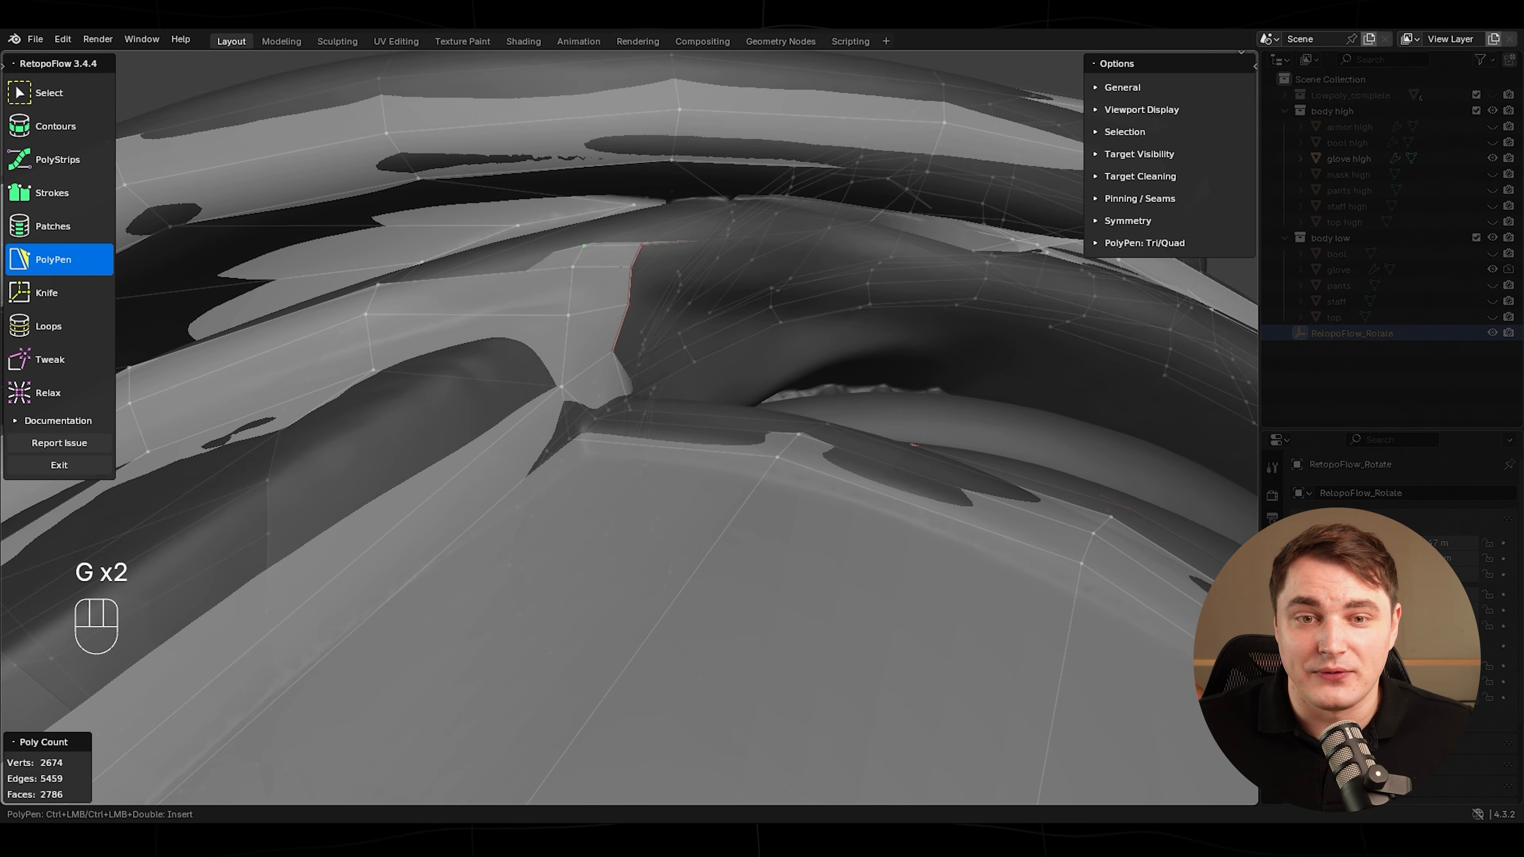
# - Quit RetopoFlow and isolate the low-poly glove in local view
pyautogui.scroll(-8, 745, 350)
pyautogui.moveTo(745, 351); pyautogui.dragTo(749, 428, button='middle')
pyautogui.scroll(4, 733, 422)
pyautogui.press('Tab')
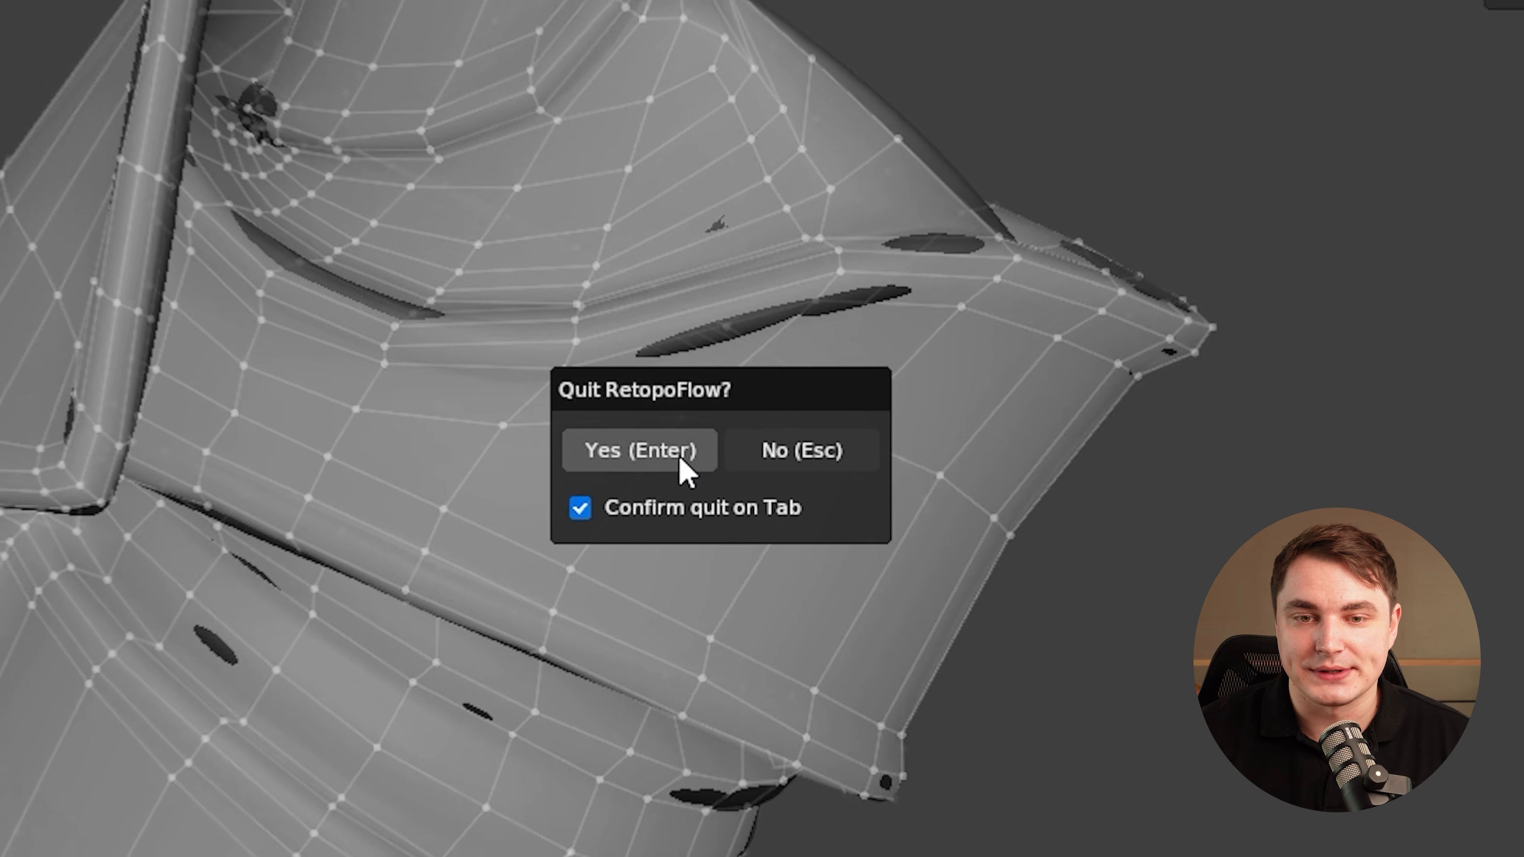
pyautogui.click(704, 460)
pyautogui.press('Tab')
pyautogui.press('/')
pyautogui.moveTo(716, 458); pyautogui.dragTo(754, 324, button='middle')
pyautogui.scroll(4, 754, 324)
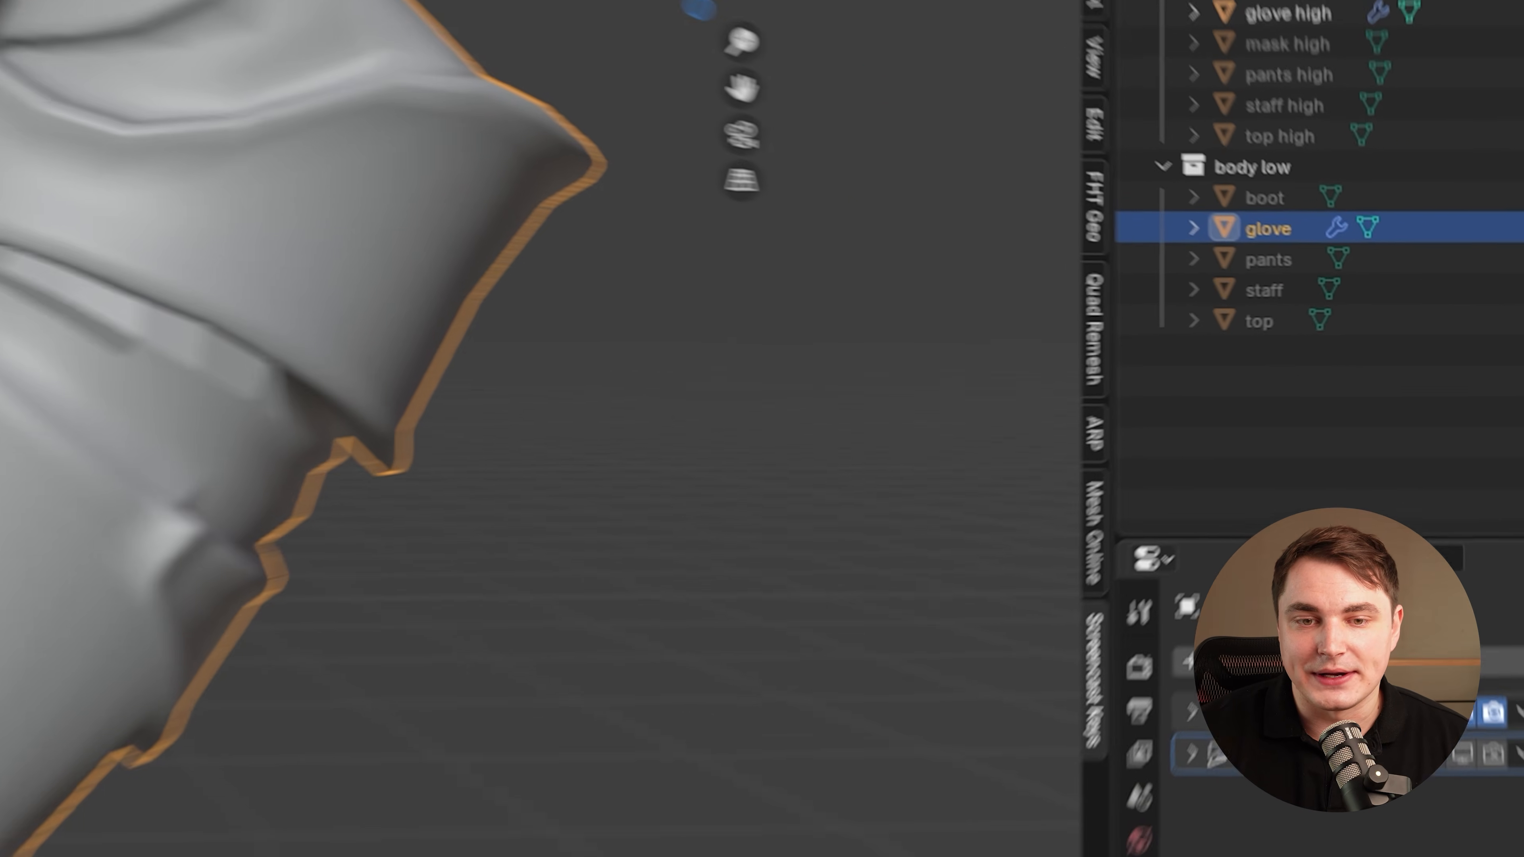
# - Turn on the Face Orientation overlay and inspect the glove's normals from several sides
pyautogui.click(893, 1)
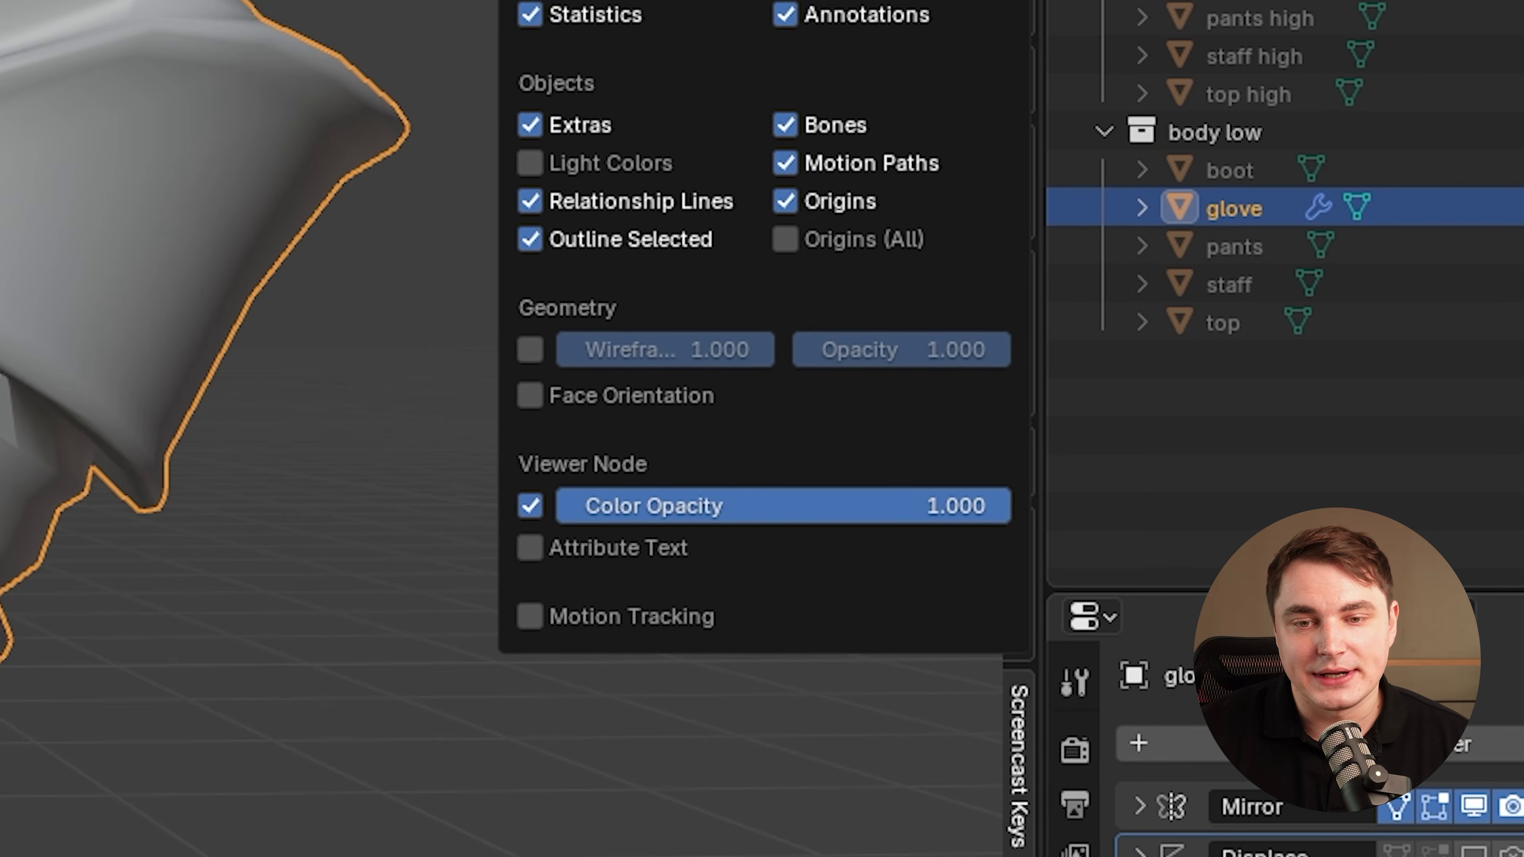
pyautogui.click(637, 408)
pyautogui.scroll(-4, 68, 480)
pyautogui.moveTo(68, 480); pyautogui.dragTo(632, 393, button='middle')
pyautogui.scroll(4, 970, 457)
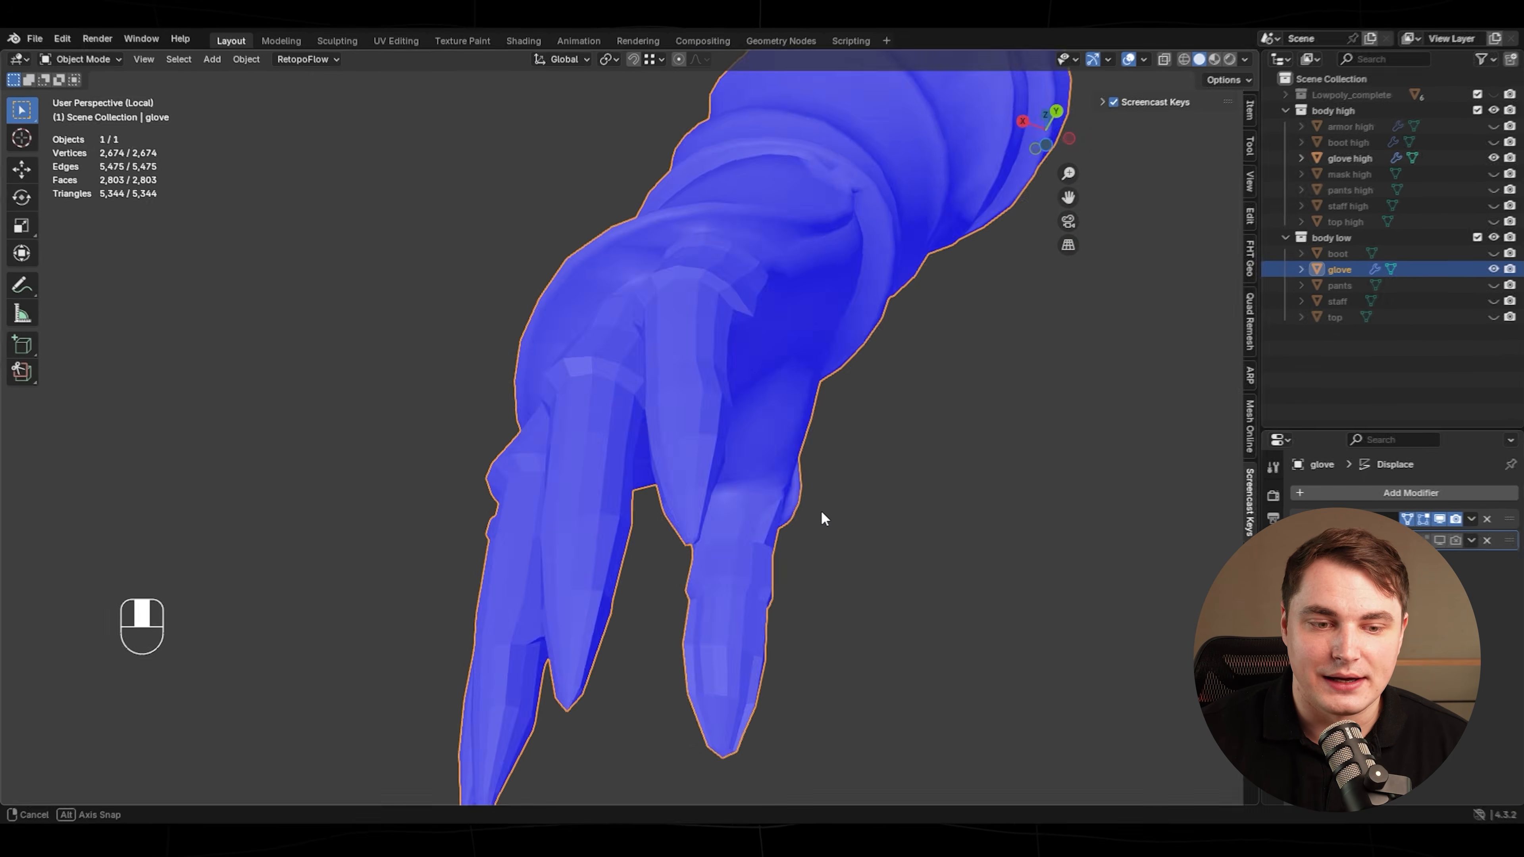
# - Apply Shade Auto Smooth to the glove with an angle of 180°
pyautogui.rightClick(632, 393)
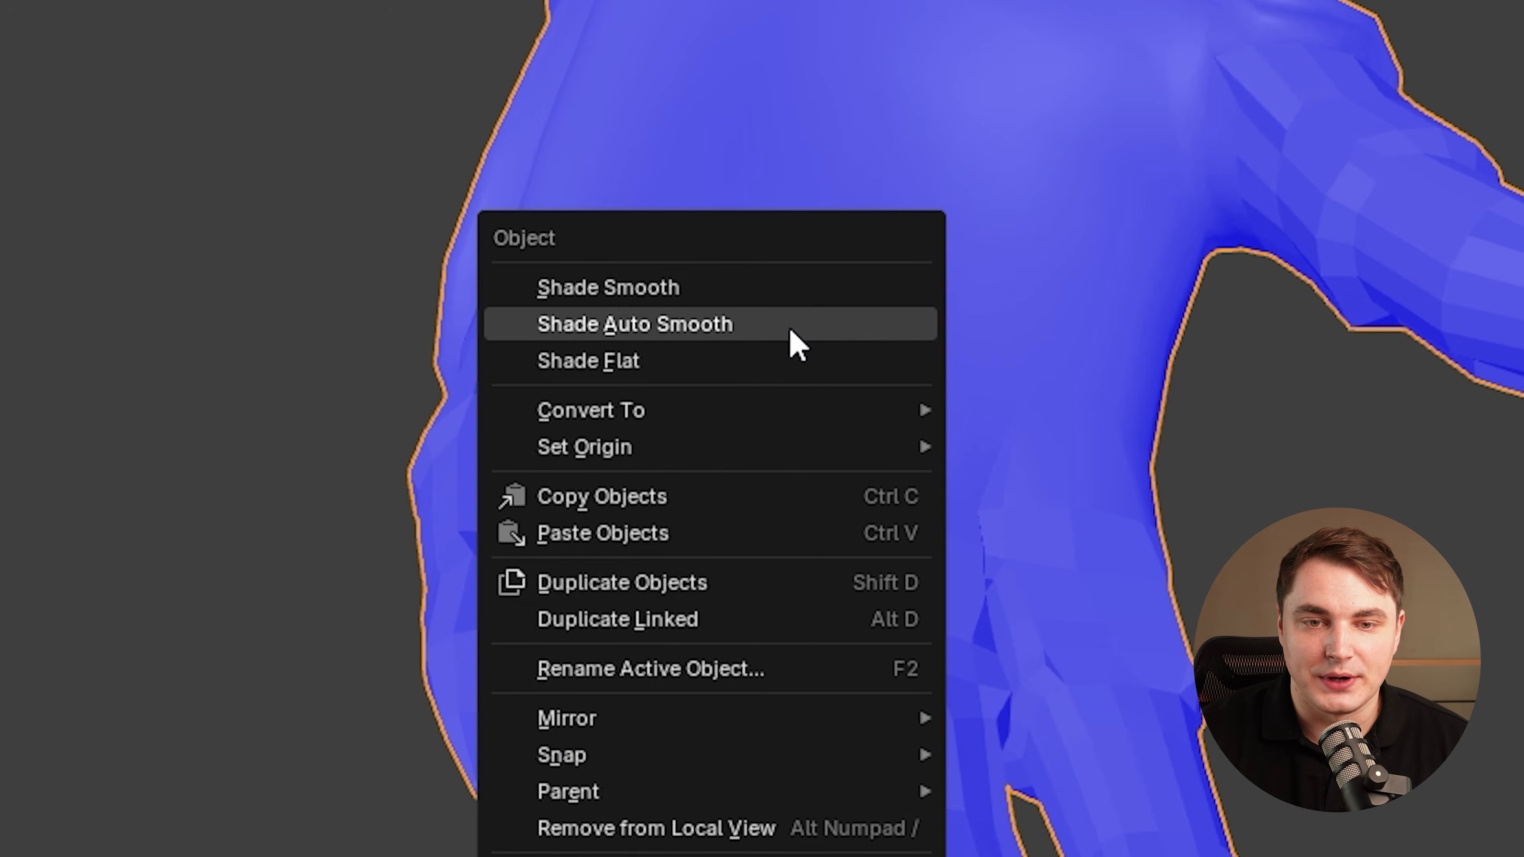
pyautogui.click(606, 413)
pyautogui.click(726, 561)
pyautogui.write('180')
pyautogui.press('Return')
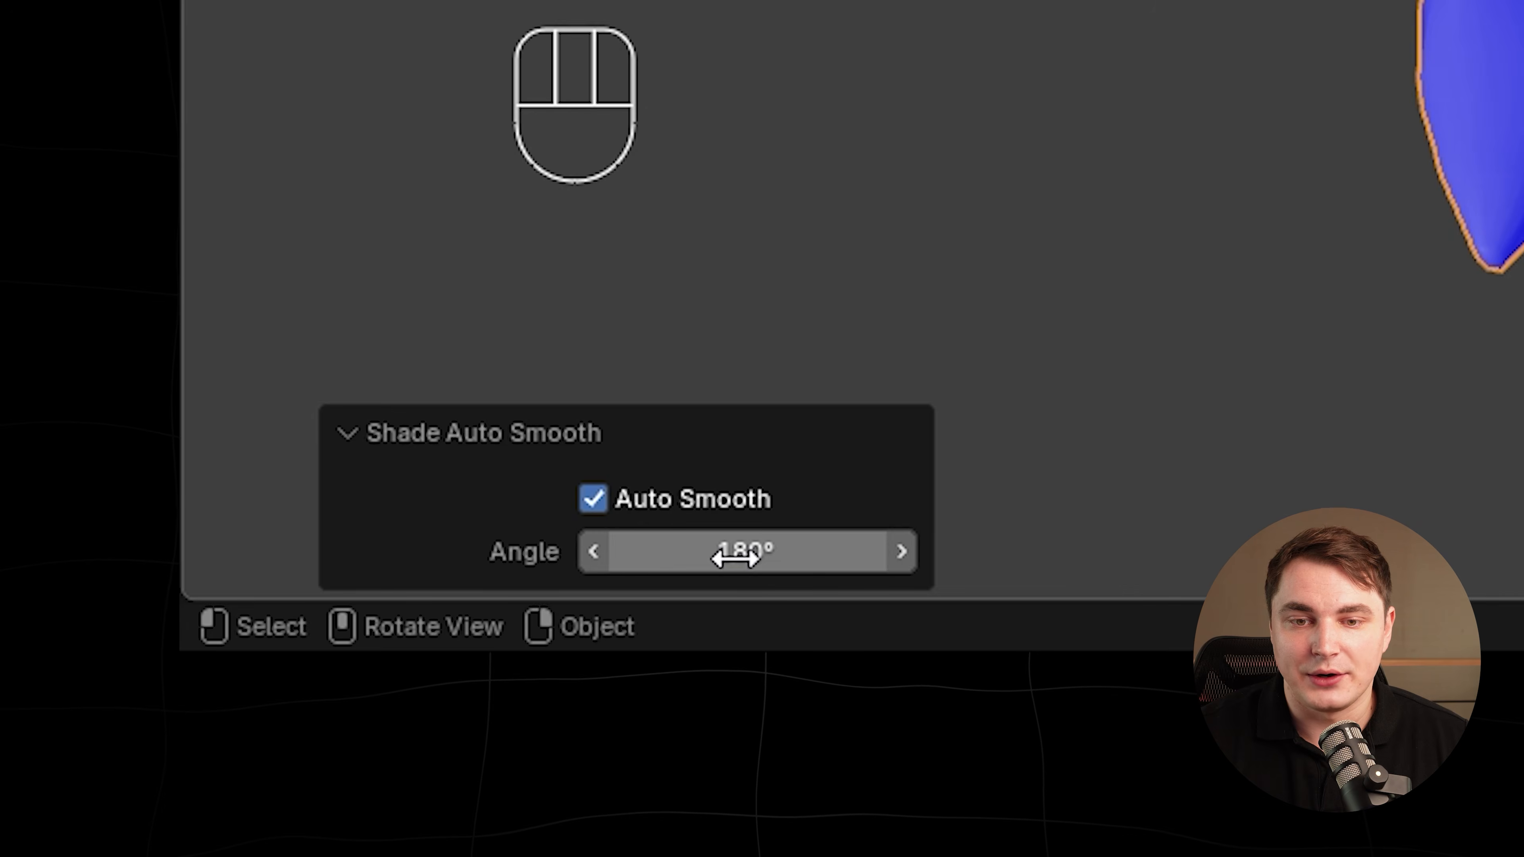
# - Select an unneeded edge loop on the glove's folded cuff in edge mode and dissolve it
pyautogui.moveTo(1068, 354); pyautogui.dragTo(744, 498, button='middle')
pyautogui.moveTo(744, 498)
pyautogui.keyDown('shift'); pyautogui.mouseDown(button='middle')
pyautogui.moveTo(758, 544)
pyautogui.moveTo(817, 408)
pyautogui.moveTo(803, 507)
pyautogui.moveTo(746, 494)
pyautogui.mouseUp(button='middle'); pyautogui.keyUp('shift')
pyautogui.press('Tab')
pyautogui.scroll(5, 772, 483)
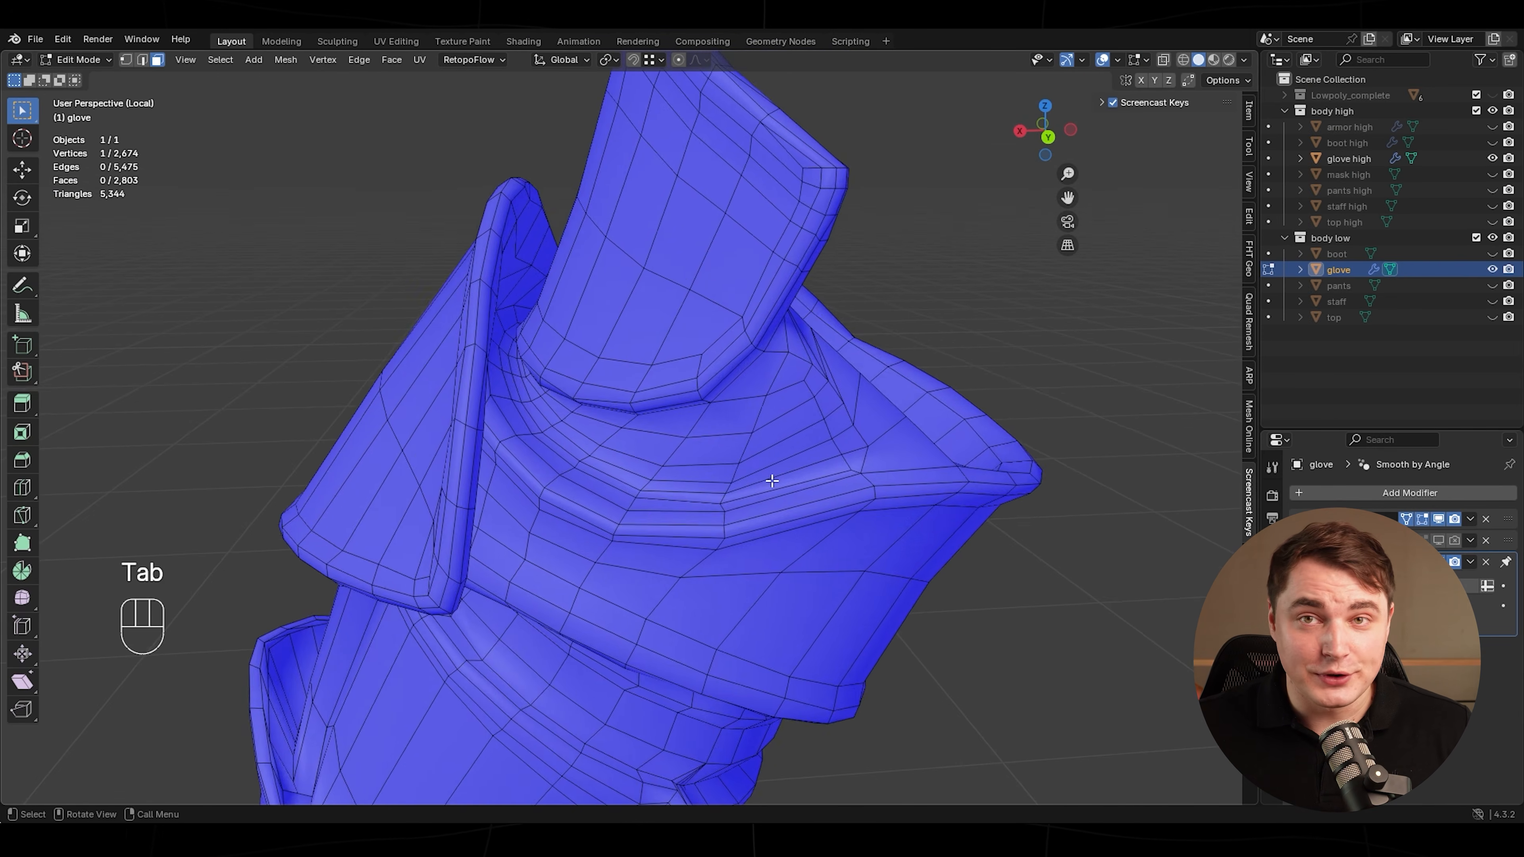
pyautogui.press('2')
pyautogui.doubleClick(711, 423)
pyautogui.keyDown('shift'); pyautogui.moveTo(802, 395); pyautogui.dragTo(829, 443, button='middle'); pyautogui.keyUp('shift')
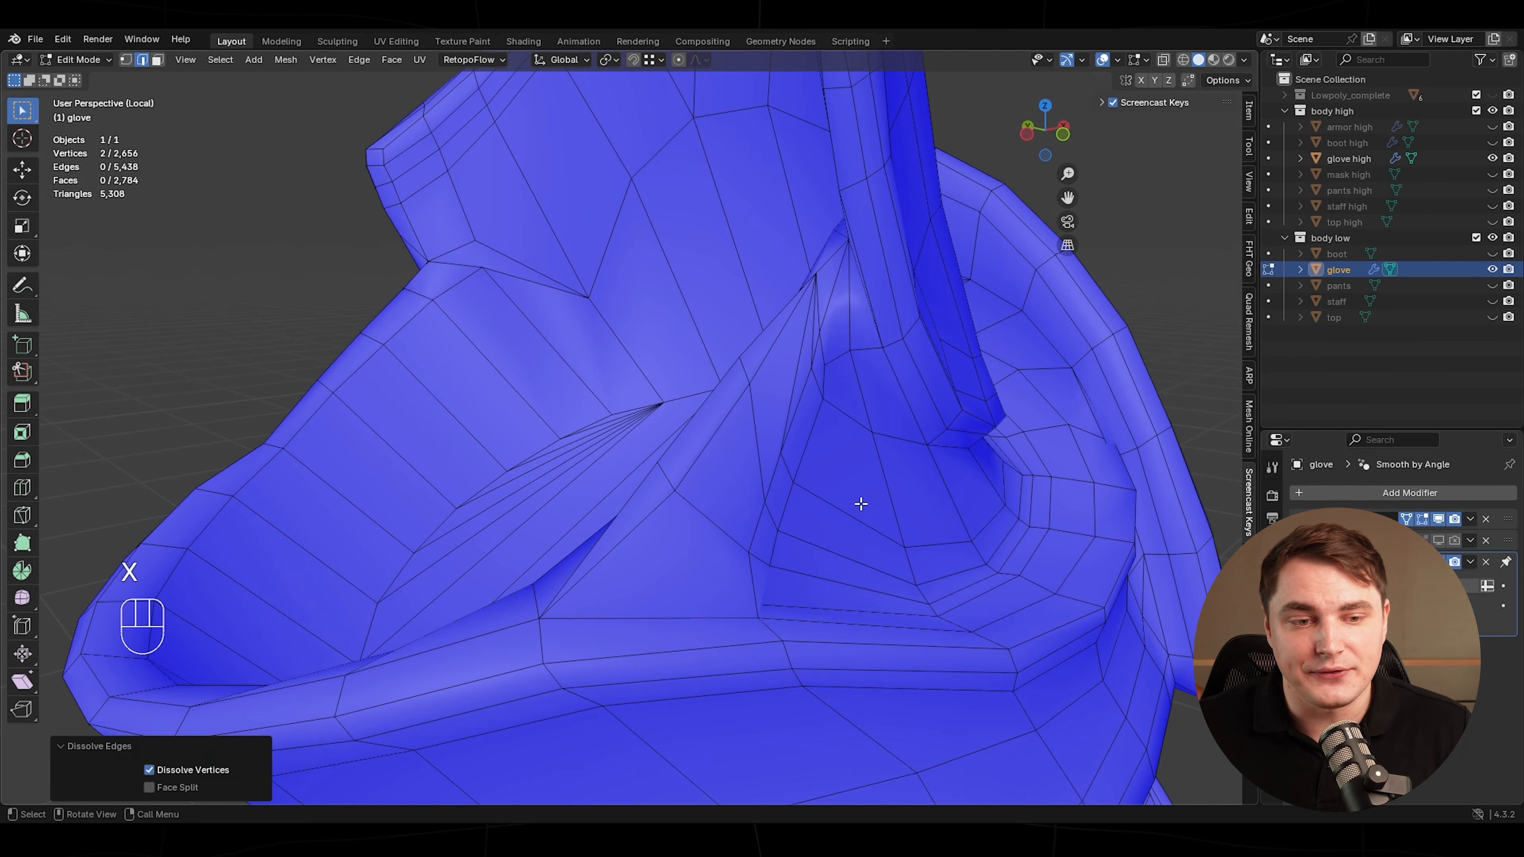
# - Vertex-slide the stray vertices in the cuff's inner fold along their edges with a factor of 1.000
pyautogui.moveTo(861, 504); pyautogui.dragTo(772, 488, button='middle')
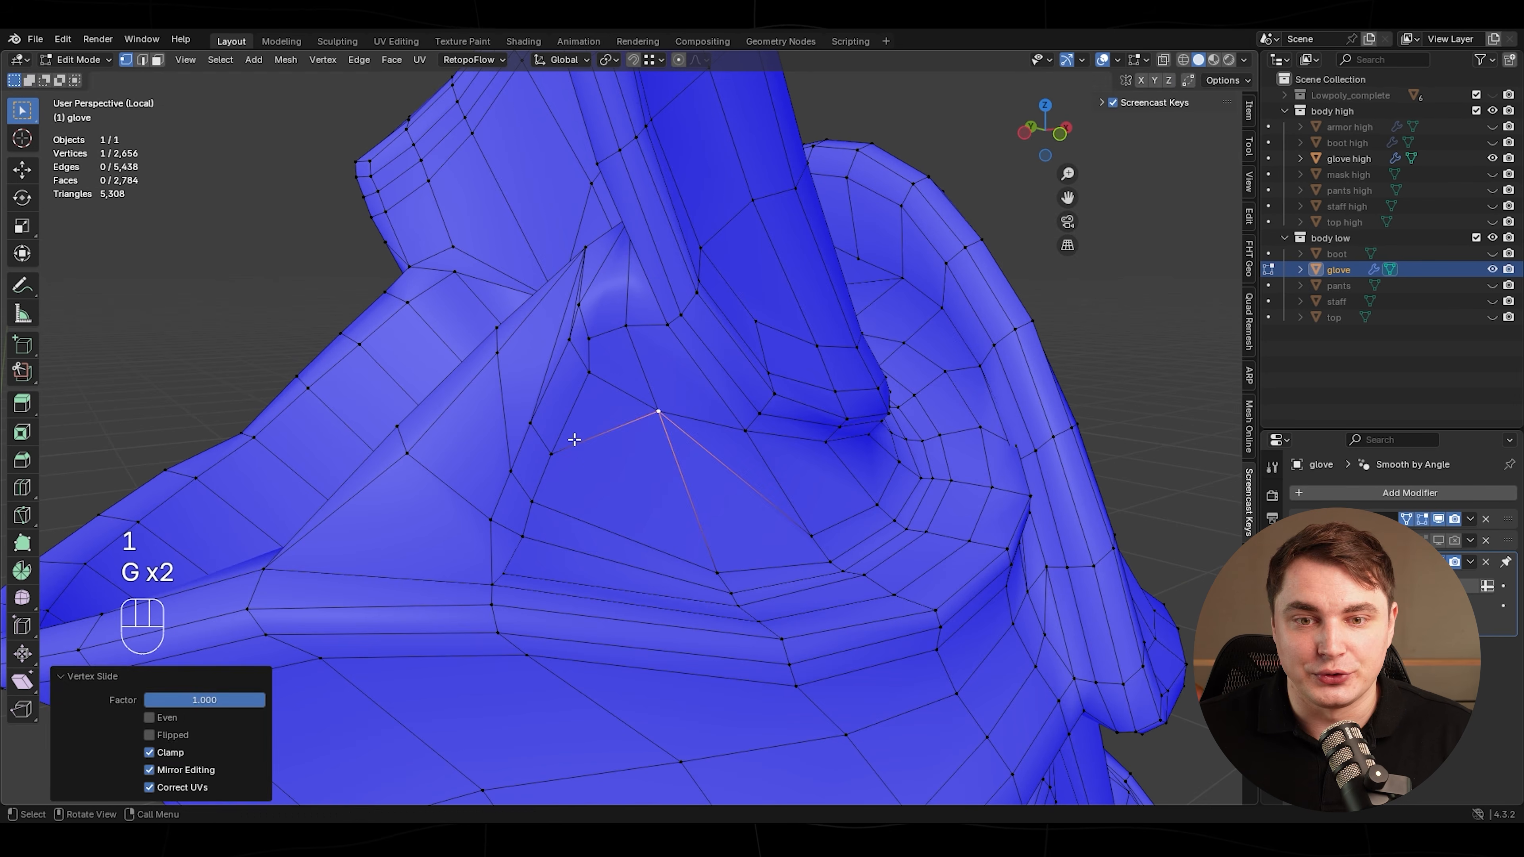
pyautogui.click(612, 357)
pyautogui.moveTo(612, 357); pyautogui.dragTo(678, 509, button='middle')
pyautogui.click(656, 549)
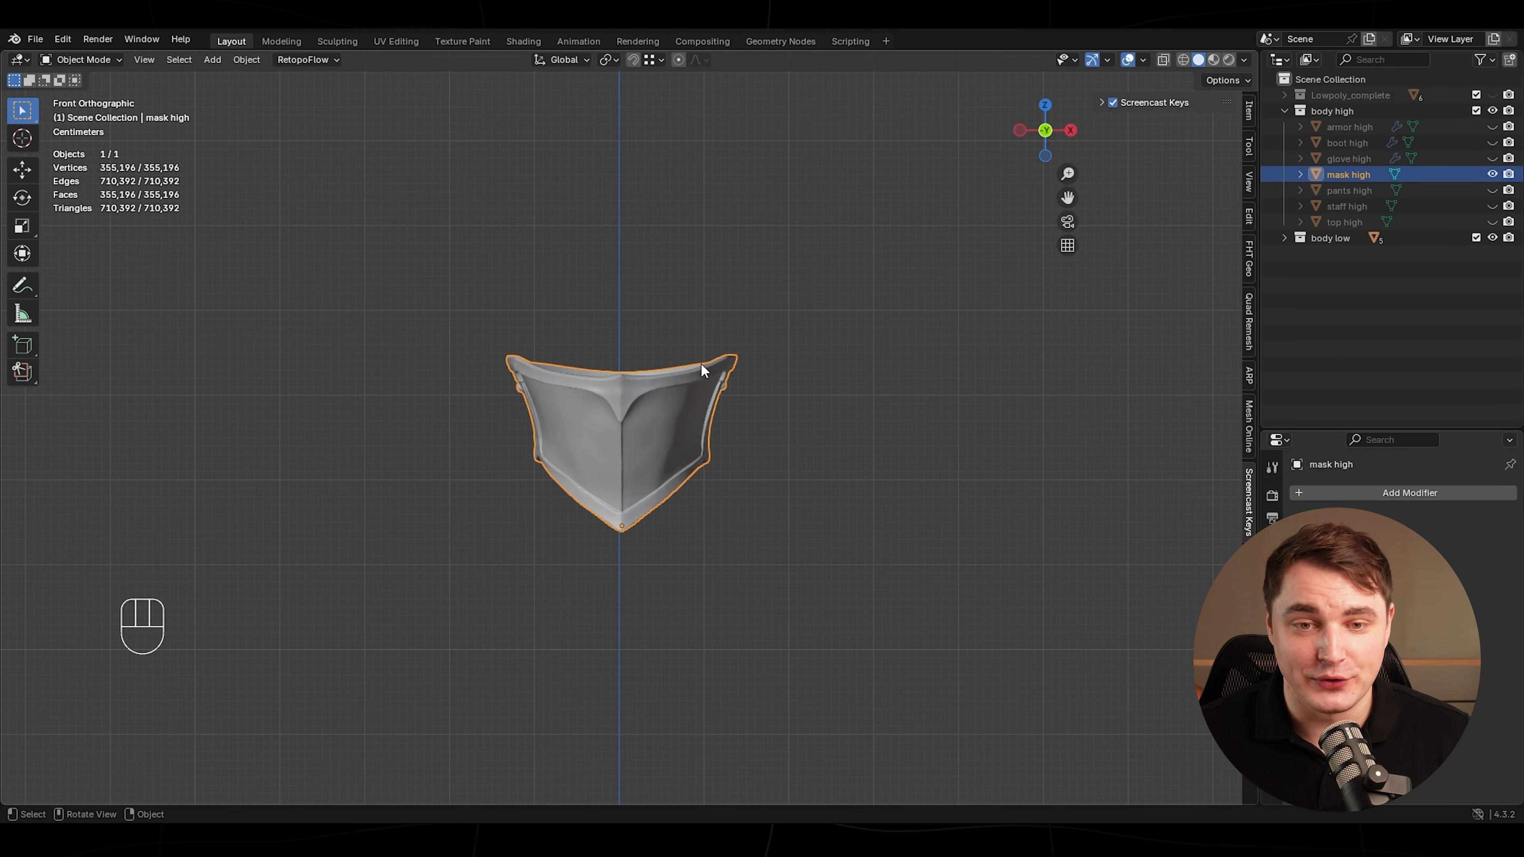
# - Start a new RetopoFlow target from the active mask high object
pyautogui.keyDown('shift'); pyautogui.moveTo(761, 396); pyautogui.dragTo(787, 439, button='middle'); pyautogui.keyUp('shift')
pyautogui.scroll(3, 735, 397)
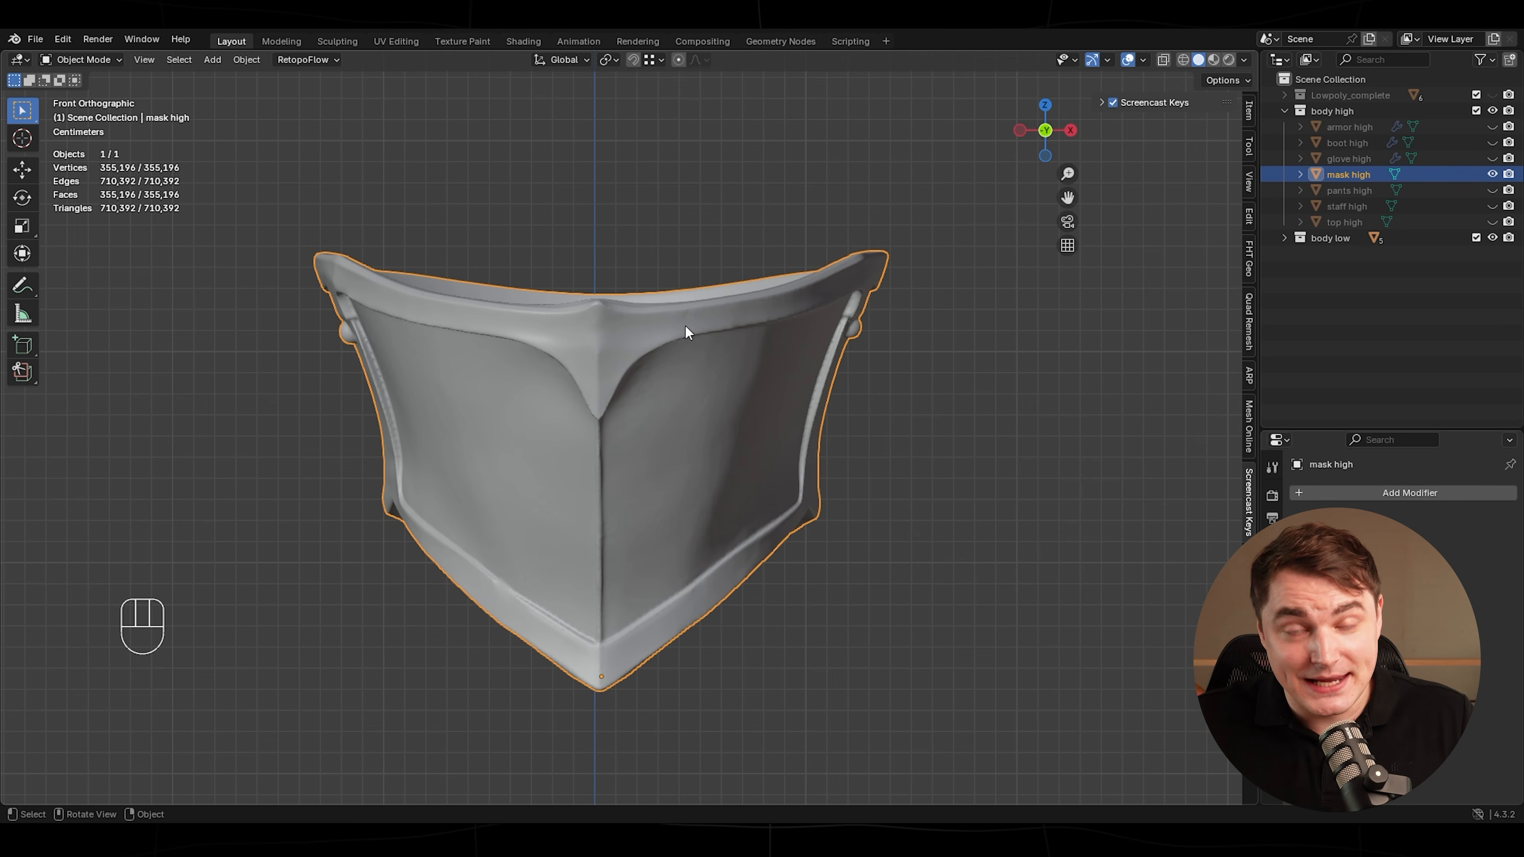
pyautogui.moveTo(703, 353)
pyautogui.mouseDown(button='middle')
pyautogui.moveTo(704, 330)
pyautogui.moveTo(425, 337)
pyautogui.moveTo(656, 364)
pyautogui.moveTo(718, 342)
pyautogui.mouseUp(button='middle')
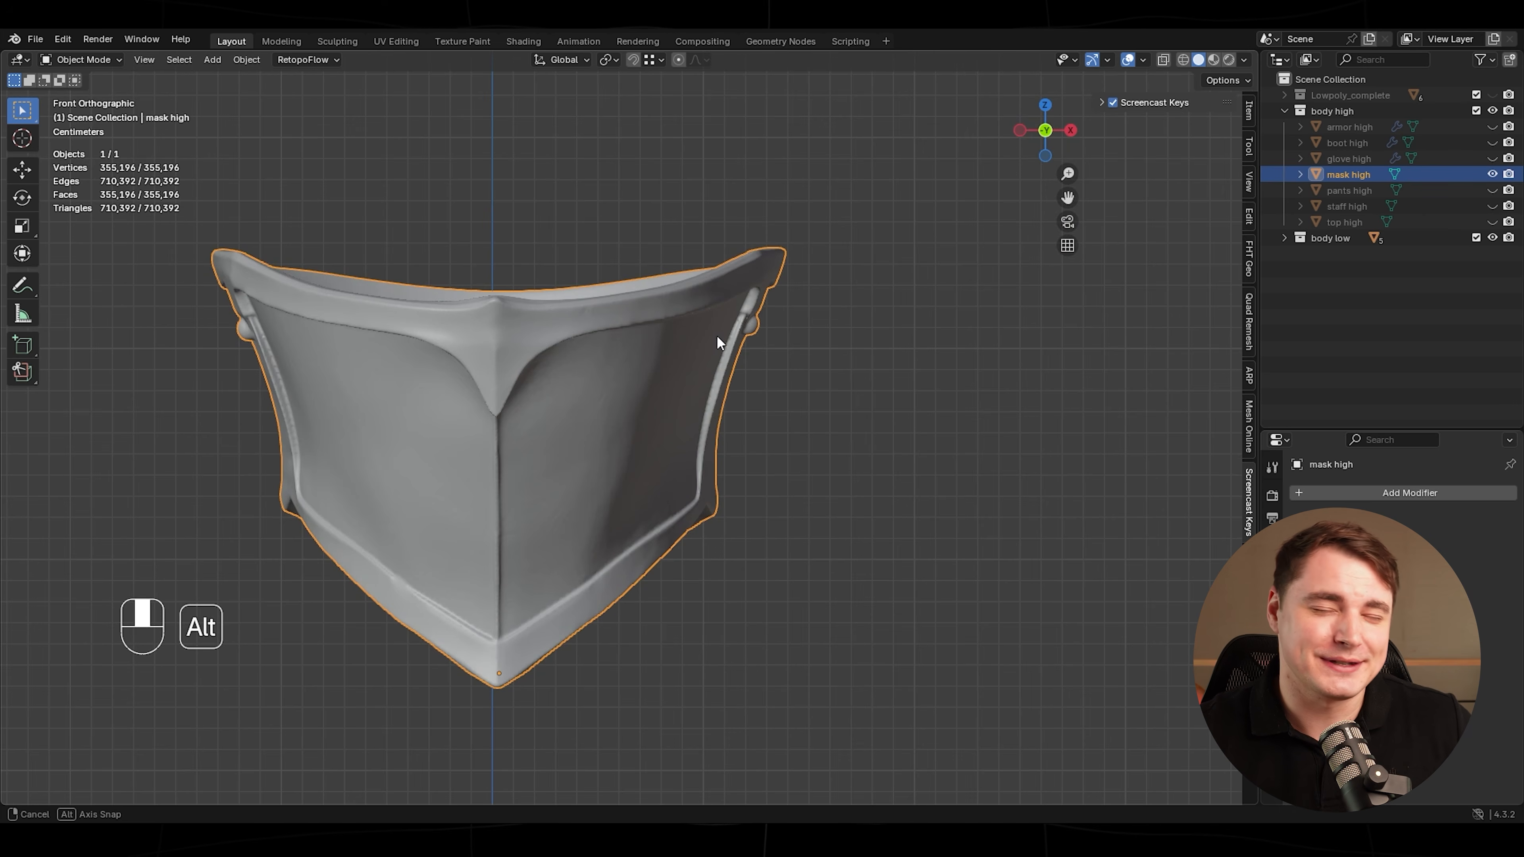
pyautogui.scroll(-2, 655, 355)
pyautogui.keyDown('shift'); pyautogui.moveTo(661, 396); pyautogui.dragTo(746, 347, button='middle'); pyautogui.keyUp('shift')
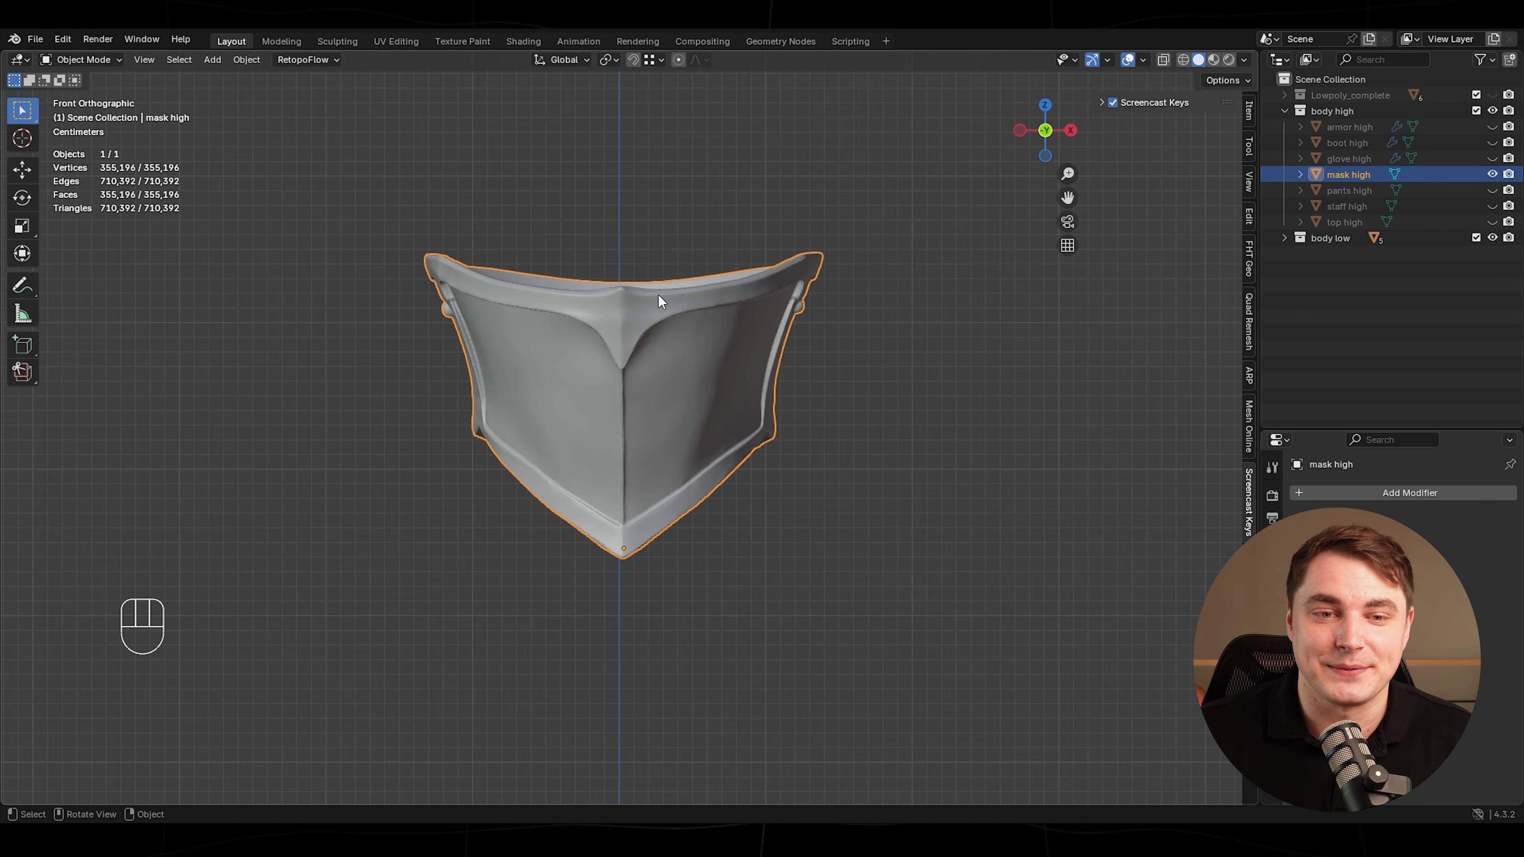
pyautogui.click(304, 60)
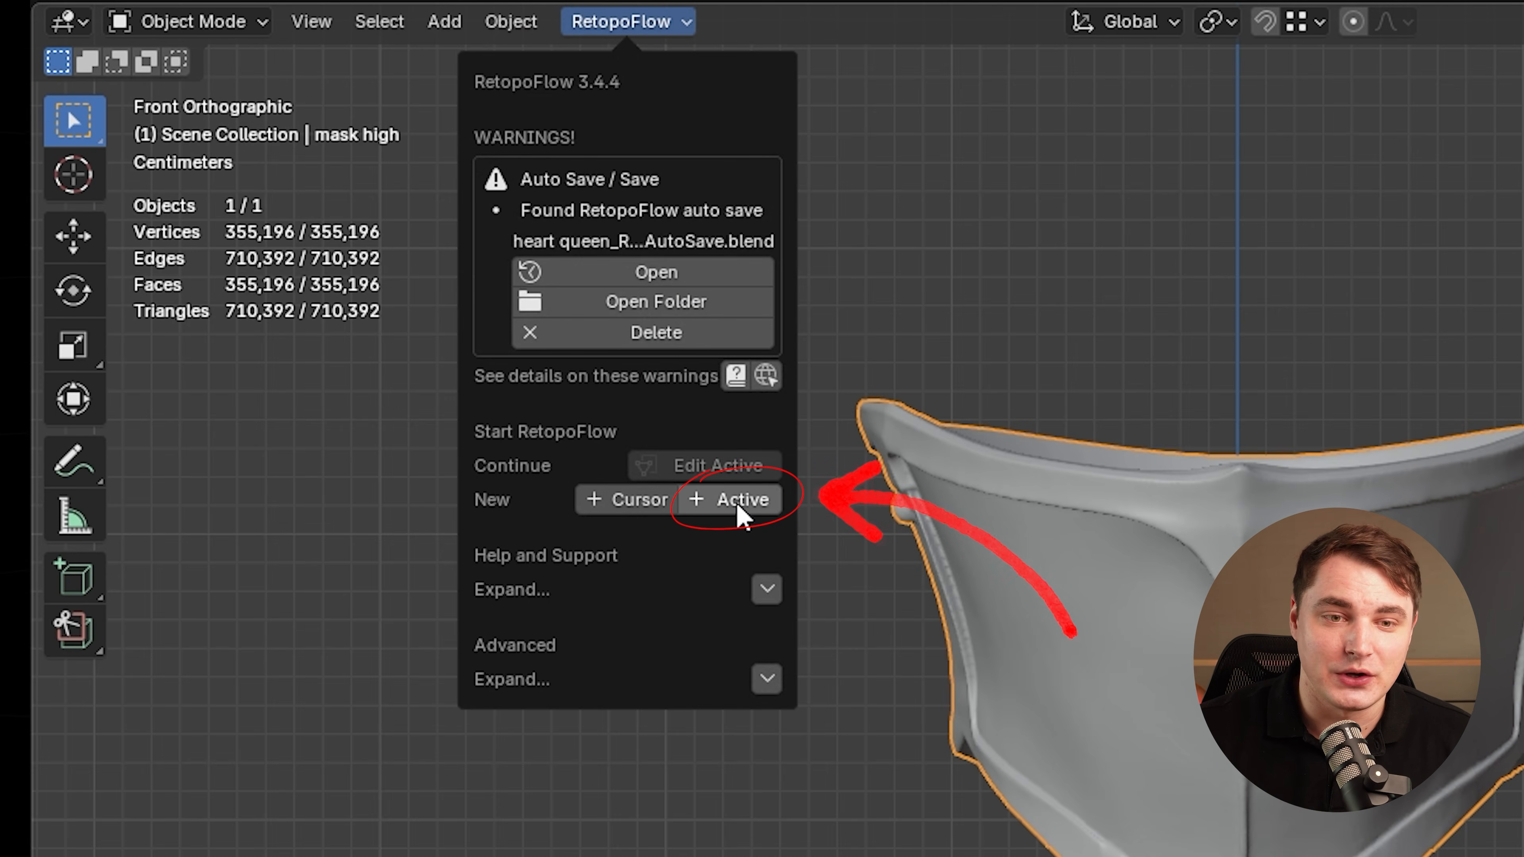
pyautogui.click(723, 501)
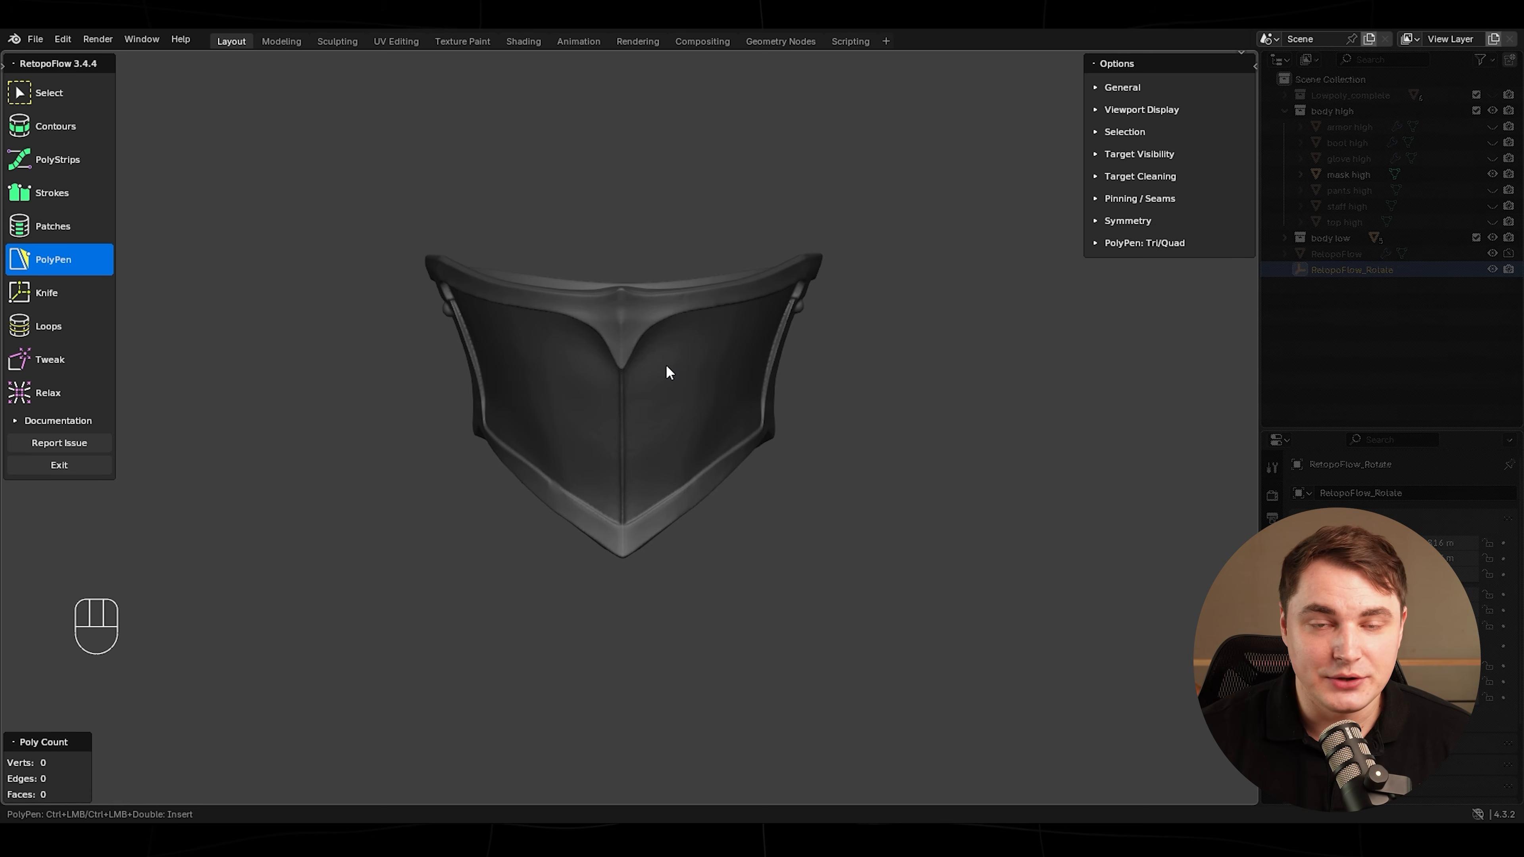
# - Extend PolyPen quads from the mask's upper rim down the side strap to its lower edge
pyautogui.moveTo(679, 365); pyautogui.dragTo(460, 469, button='middle')
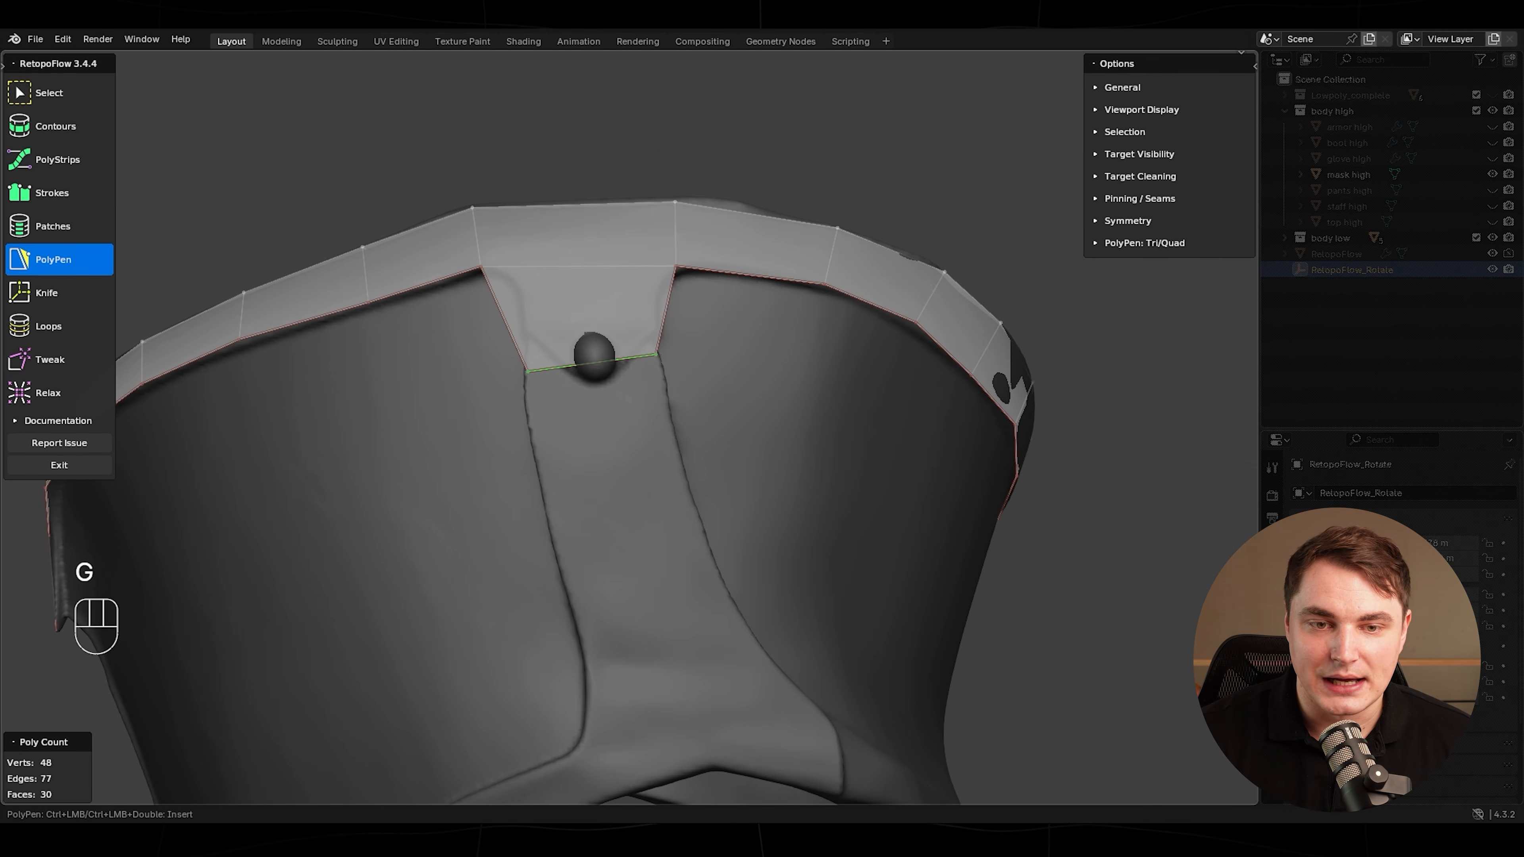
pyautogui.moveTo(711, 353)
pyautogui.mouseDown(button='middle')
pyautogui.moveTo(630, 418)
pyautogui.moveTo(681, 349)
pyautogui.mouseUp(button='middle')
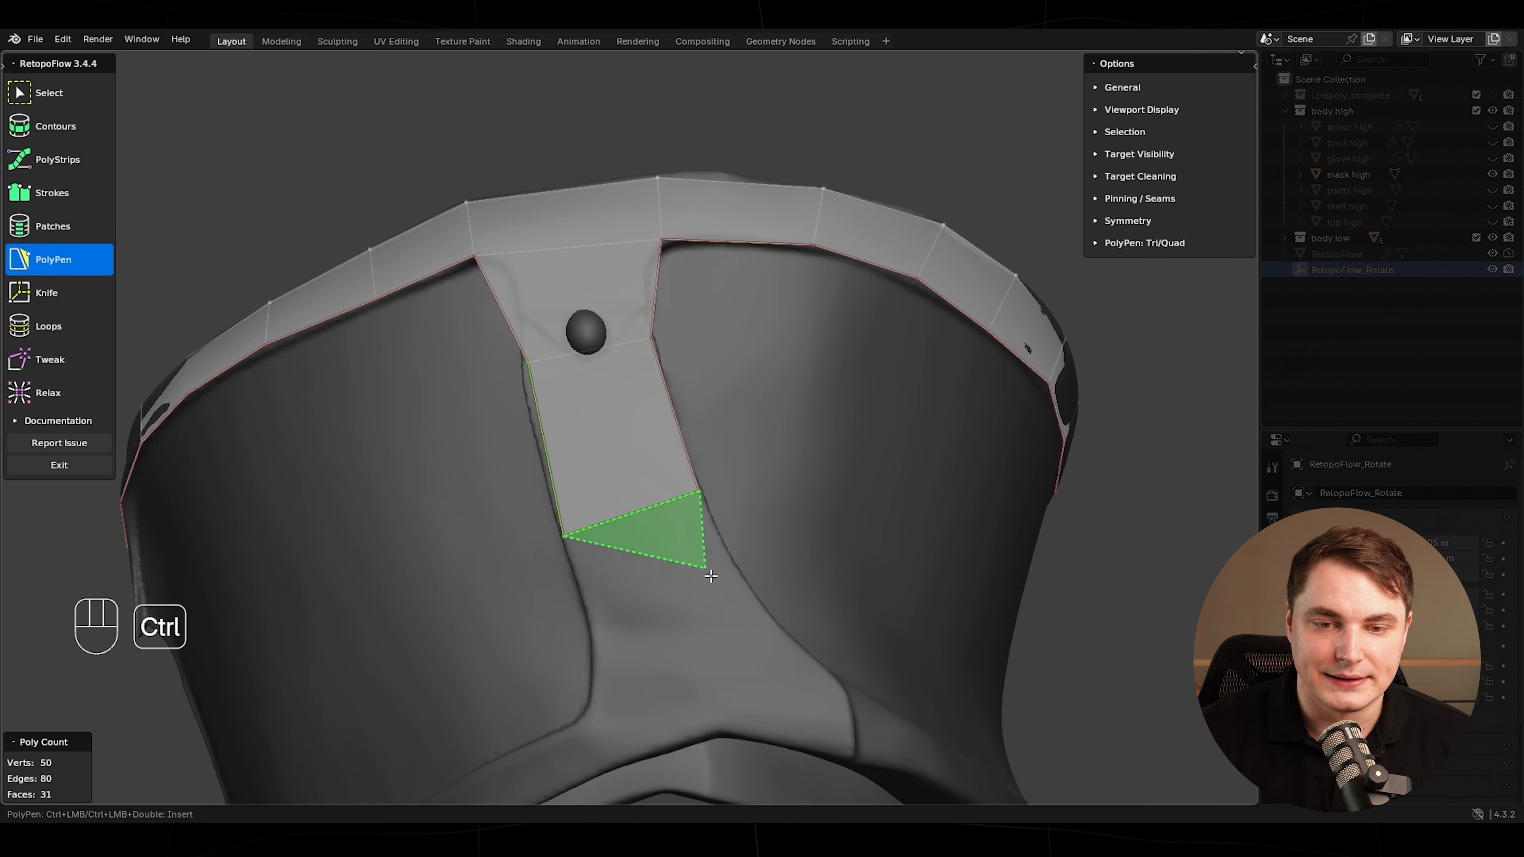
pyautogui.keyDown('ctrl'); pyautogui.click(591, 713); pyautogui.keyUp('ctrl')
pyautogui.moveTo(592, 714); pyautogui.dragTo(696, 480, button='middle')
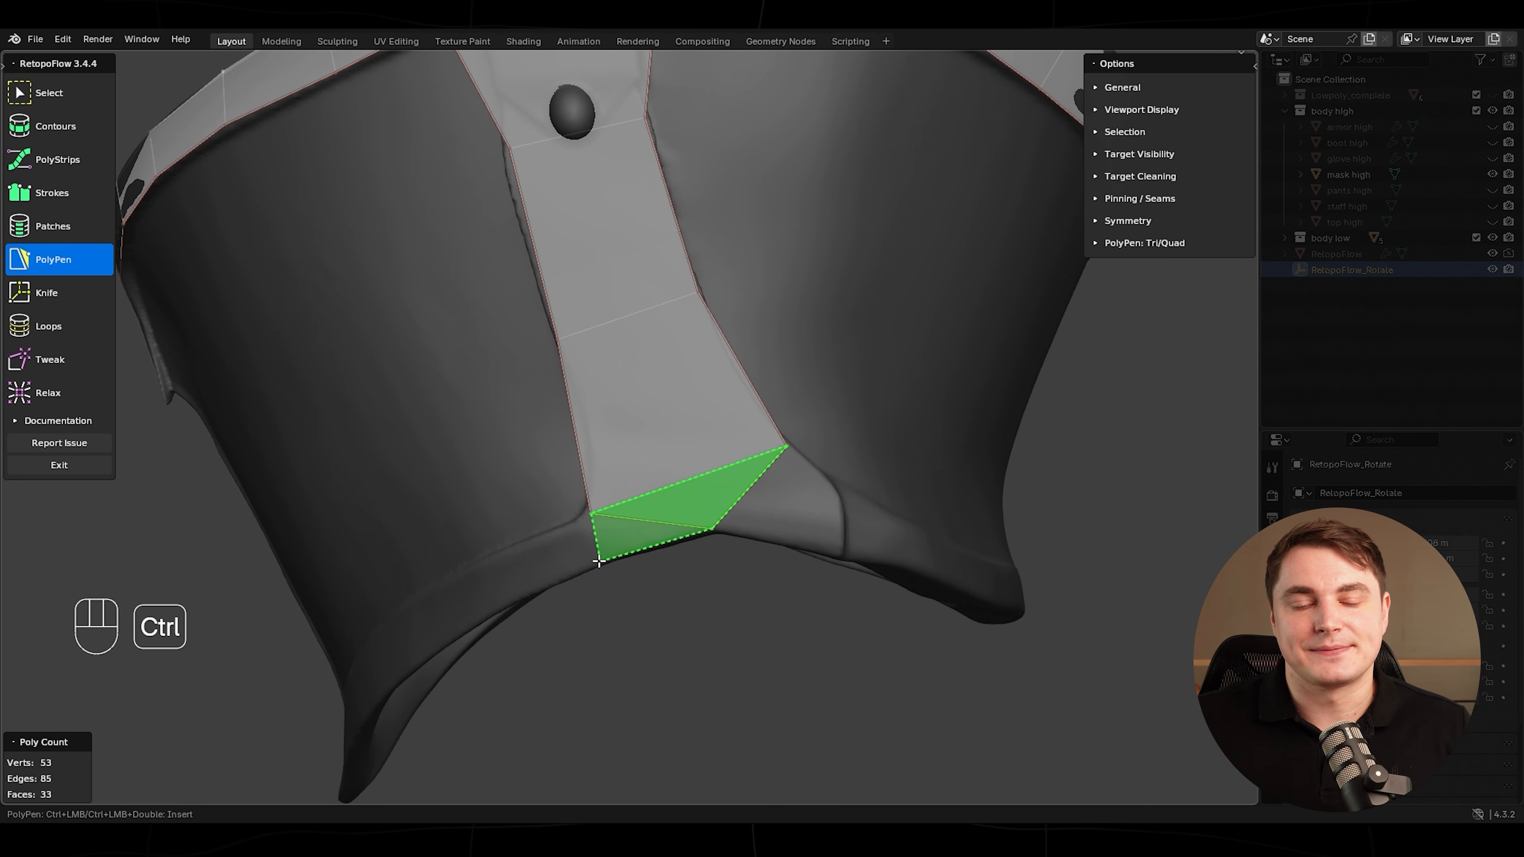
pyautogui.moveTo(737, 516); pyautogui.dragTo(797, 472, button='middle')
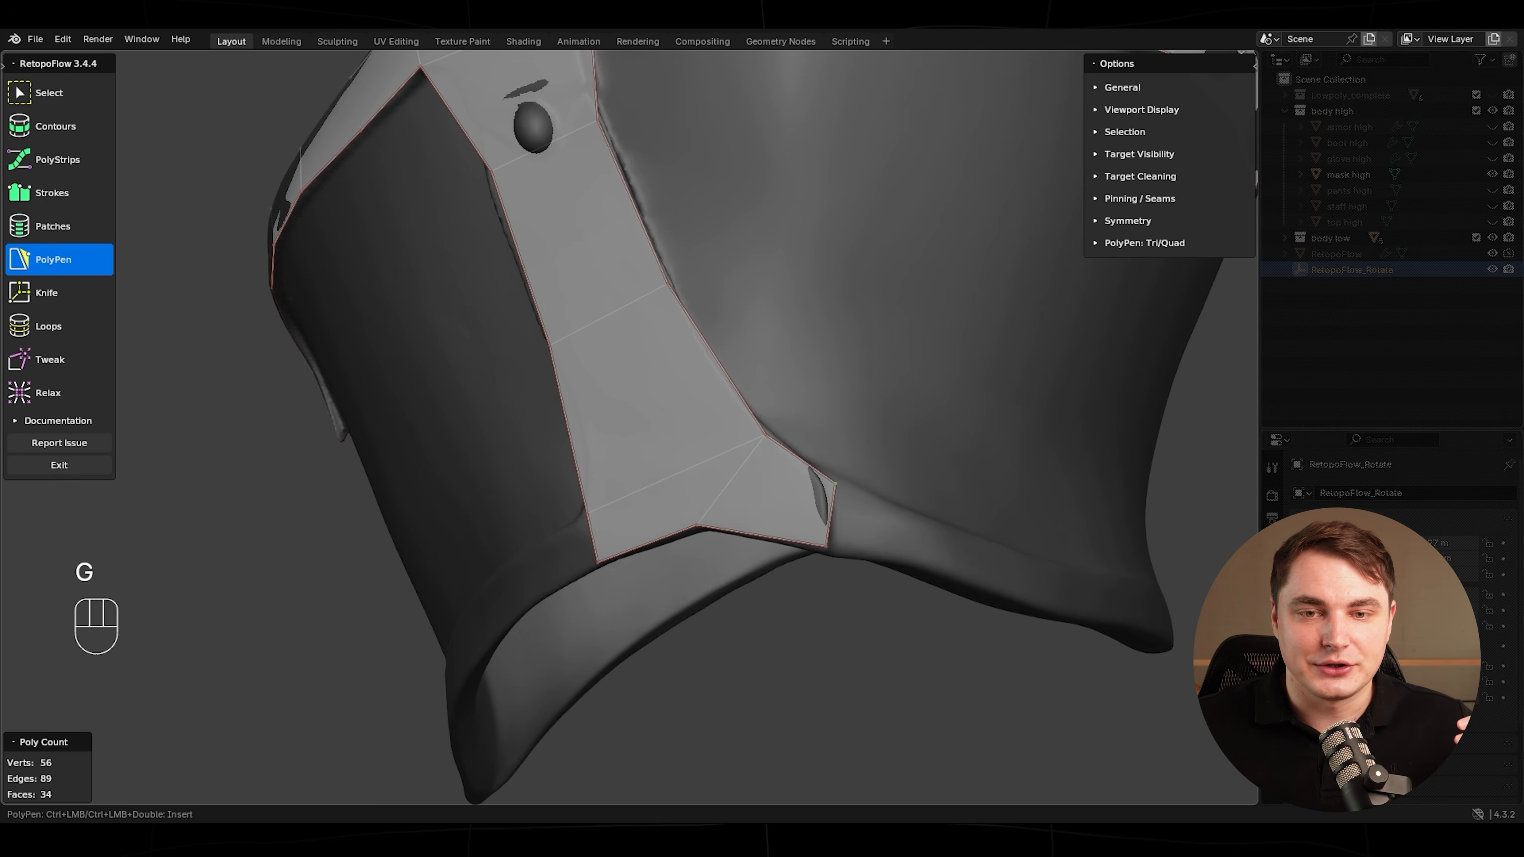
pyautogui.click(835, 484)
# - Insert a Strokes edge strip beside the side strap, bridging the mask's upper rim to its lower edge
pyautogui.scroll(-4, 866, 444)
pyautogui.moveTo(866, 444); pyautogui.dragTo(834, 480, button='middle')
pyautogui.keyDown('shift'); pyautogui.moveTo(834, 480); pyautogui.dragTo(764, 468, button='middle'); pyautogui.keyUp('shift')
pyautogui.scroll(2, 820, 408)
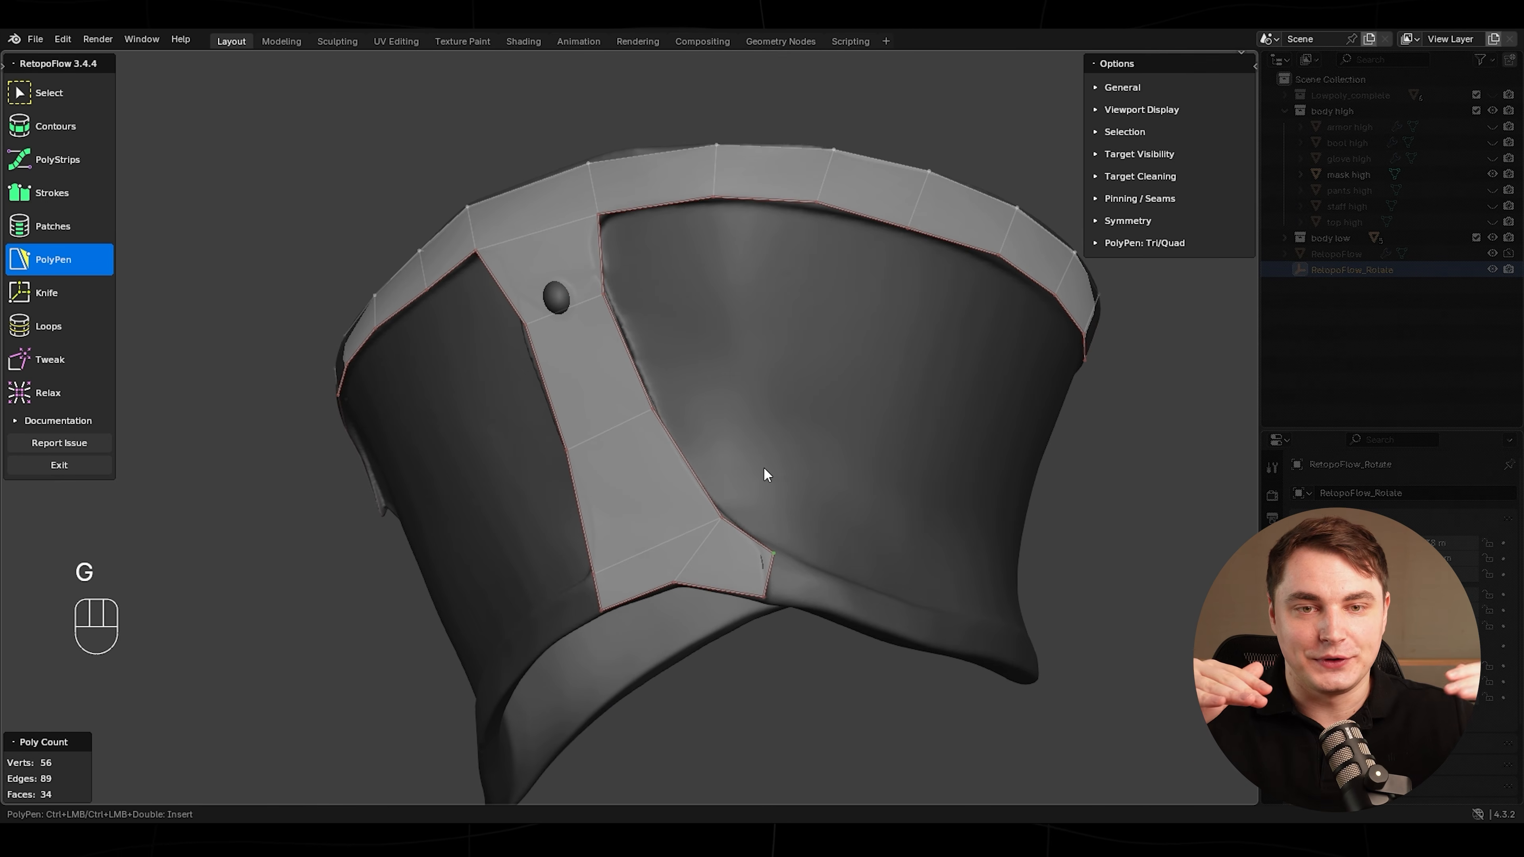
pyautogui.press('3')
pyautogui.doubleClick(602, 261)
pyautogui.keyDown('ctrl'); pyautogui.moveTo(714, 197); pyautogui.dragTo(773, 553); pyautogui.keyUp('ctrl')
pyautogui.moveTo(773, 554); pyautogui.dragTo(702, 535, button='middle')
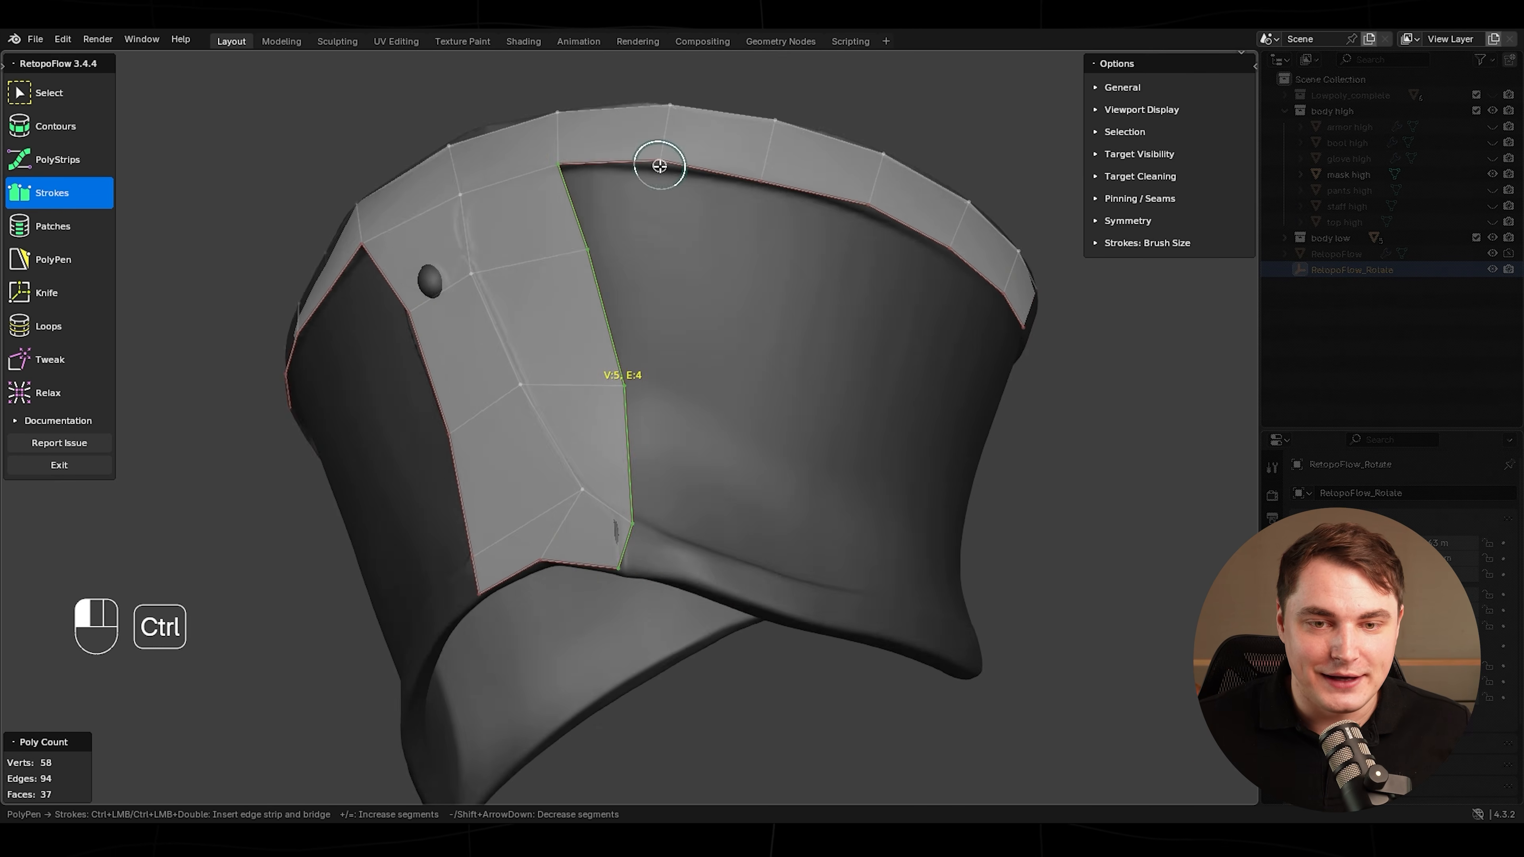
# - Bridge further Strokes strips across the mask's large panel between the upper rim and lower edge
pyautogui.keyDown('ctrl'); pyautogui.moveTo(660, 163); pyautogui.dragTo(696, 567); pyautogui.keyUp('ctrl')
pyautogui.moveTo(696, 567); pyautogui.dragTo(623, 559, button='middle')
pyautogui.keyDown('ctrl'); pyautogui.moveTo(516, 169); pyautogui.dragTo(527, 567); pyautogui.keyUp('ctrl')
pyautogui.moveTo(593, 486); pyautogui.dragTo(552, 456, button='middle')
pyautogui.keyDown('ctrl'); pyautogui.moveTo(609, 197); pyautogui.dragTo(607, 600); pyautogui.keyUp('ctrl')
pyautogui.keyDown('ctrl'); pyautogui.moveTo(827, 171); pyautogui.dragTo(806, 645); pyautogui.keyUp('ctrl')
# - Move the vertices along the mask's lower edge with PolyPen to follow the high-poly border
pyautogui.press('5')
pyautogui.moveTo(776, 412); pyautogui.dragTo(720, 360, button='middle')
pyautogui.scroll(4, 659, 384)
pyautogui.press('g')
pyautogui.press('g')
pyautogui.press('g')
pyautogui.press('g')
pyautogui.press('g')
pyautogui.press('g')
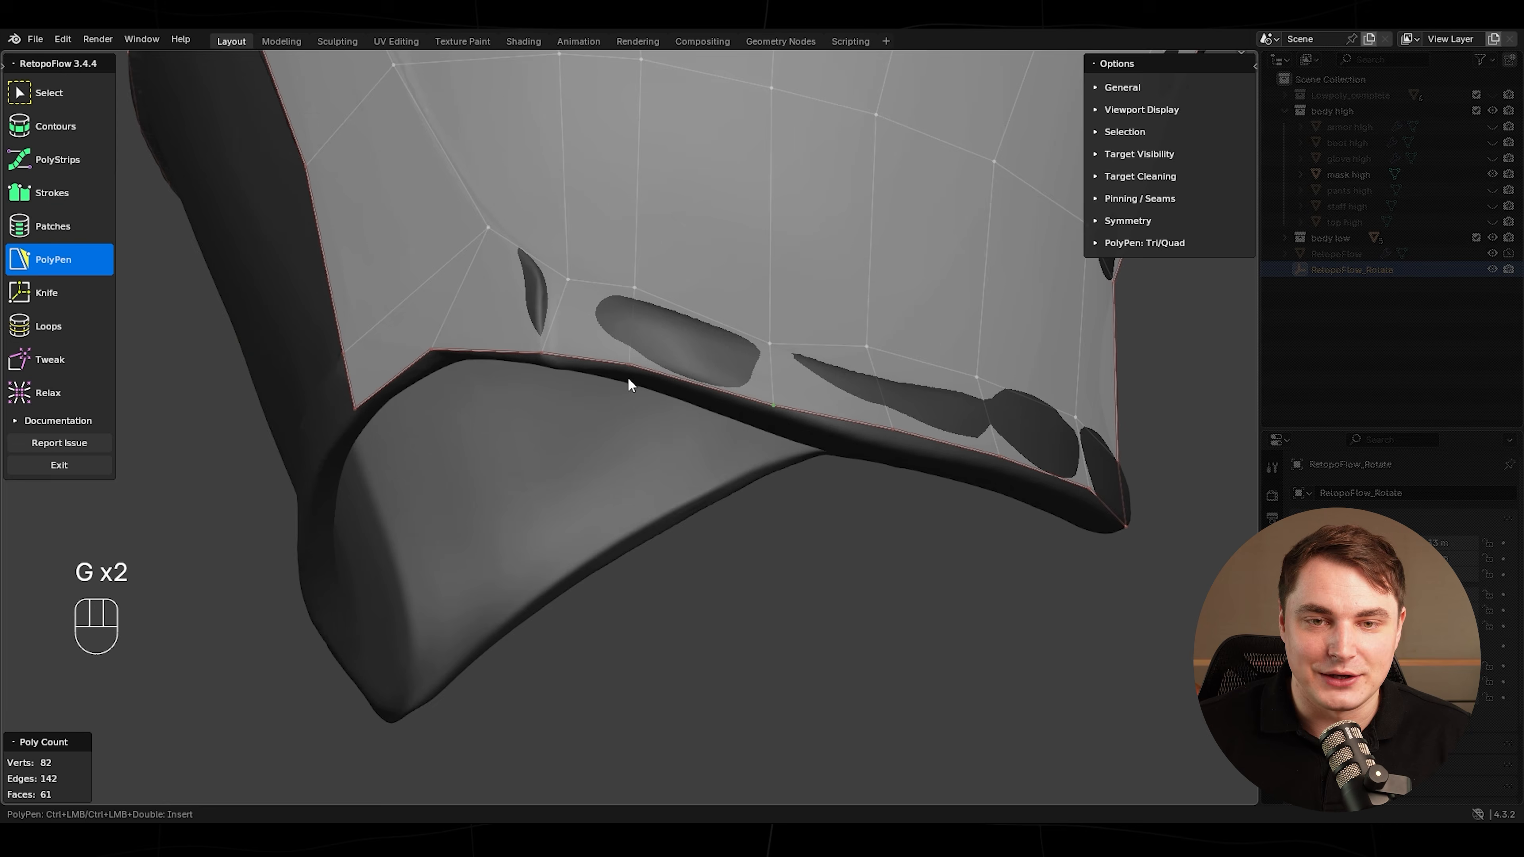
pyautogui.press('g')
pyautogui.press('g')
pyautogui.press('g')
pyautogui.press('g')
# - Continue the mask's panel topology with three more Strokes edge strips
pyautogui.moveTo(750, 444); pyautogui.dragTo(648, 421, button='middle')
pyautogui.press('3')
pyautogui.keyDown('ctrl'); pyautogui.moveTo(671, 238); pyautogui.dragTo(704, 612); pyautogui.keyUp('ctrl')
pyautogui.moveTo(704, 613); pyautogui.dragTo(762, 594, button='middle')
pyautogui.keyDown('ctrl'); pyautogui.moveTo(599, 139); pyautogui.dragTo(601, 582); pyautogui.keyUp('ctrl')
pyautogui.moveTo(601, 592); pyautogui.dragTo(678, 576, button='middle')
pyautogui.keyDown('ctrl'); pyautogui.moveTo(647, 88); pyautogui.dragTo(684, 591); pyautogui.keyUp('ctrl')
# - Fill the remaining gaps near the corner of the mask's rim with PolyPen faces
pyautogui.press('5')
pyautogui.moveTo(684, 591); pyautogui.dragTo(636, 540, button='middle')
pyautogui.keyDown('ctrl'); pyautogui.click(584, 218); pyautogui.keyUp('ctrl')
pyautogui.scroll(4, 606, 222)
pyautogui.press('g')
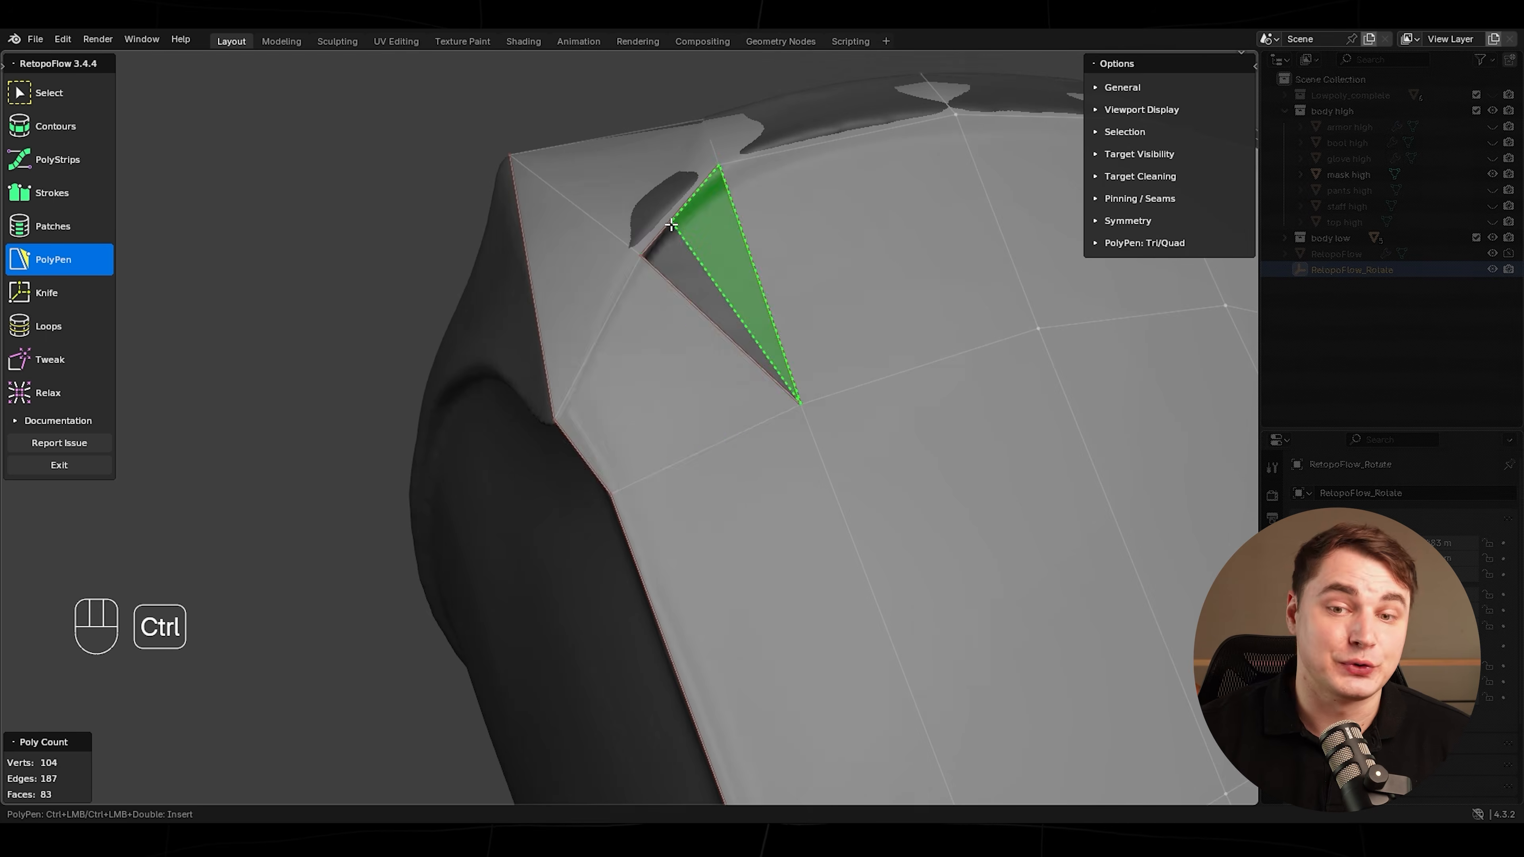
pyautogui.keyDown('ctrl'); pyautogui.click(716, 171); pyautogui.keyUp('ctrl')
pyautogui.moveTo(716, 171); pyautogui.dragTo(666, 372, button='middle')
pyautogui.keyDown('ctrl'); pyautogui.click(658, 502); pyautogui.keyUp('ctrl')
pyautogui.keyDown('ctrl'); pyautogui.click(658, 599); pyautogui.keyUp('ctrl')
pyautogui.moveTo(658, 599); pyautogui.dragTo(1034, 382, button='middle')
# - Build a strip of PolyPen quads across the thickness of the mask's rim
pyautogui.keyDown('ctrl'); pyautogui.click(724, 384); pyautogui.keyUp('ctrl')
pyautogui.moveTo(731, 360); pyautogui.dragTo(720, 480, button='middle')
pyautogui.press('g')
pyautogui.moveTo(691, 560); pyautogui.dragTo(714, 360, button='middle')
pyautogui.keyDown('ctrl'); pyautogui.click(720, 336); pyautogui.keyUp('ctrl')
pyautogui.keyDown('ctrl'); pyautogui.click(708, 343); pyautogui.keyUp('ctrl')
pyautogui.keyDown('ctrl'); pyautogui.click(689, 458); pyautogui.keyUp('ctrl')
pyautogui.keyDown('ctrl'); pyautogui.click(684, 436); pyautogui.keyUp('ctrl')
pyautogui.moveTo(684, 435); pyautogui.dragTo(708, 319, button='middle')
pyautogui.keyDown('ctrl'); pyautogui.click(711, 312); pyautogui.keyUp('ctrl')
pyautogui.moveTo(582, 300); pyautogui.dragTo(651, 270, button='middle')
pyautogui.keyDown('ctrl'); pyautogui.click(653, 273); pyautogui.keyUp('ctrl')
pyautogui.moveTo(507, 194); pyautogui.dragTo(717, 306, button='middle')
pyautogui.keyDown('ctrl'); pyautogui.click(721, 309); pyautogui.keyUp('ctrl')
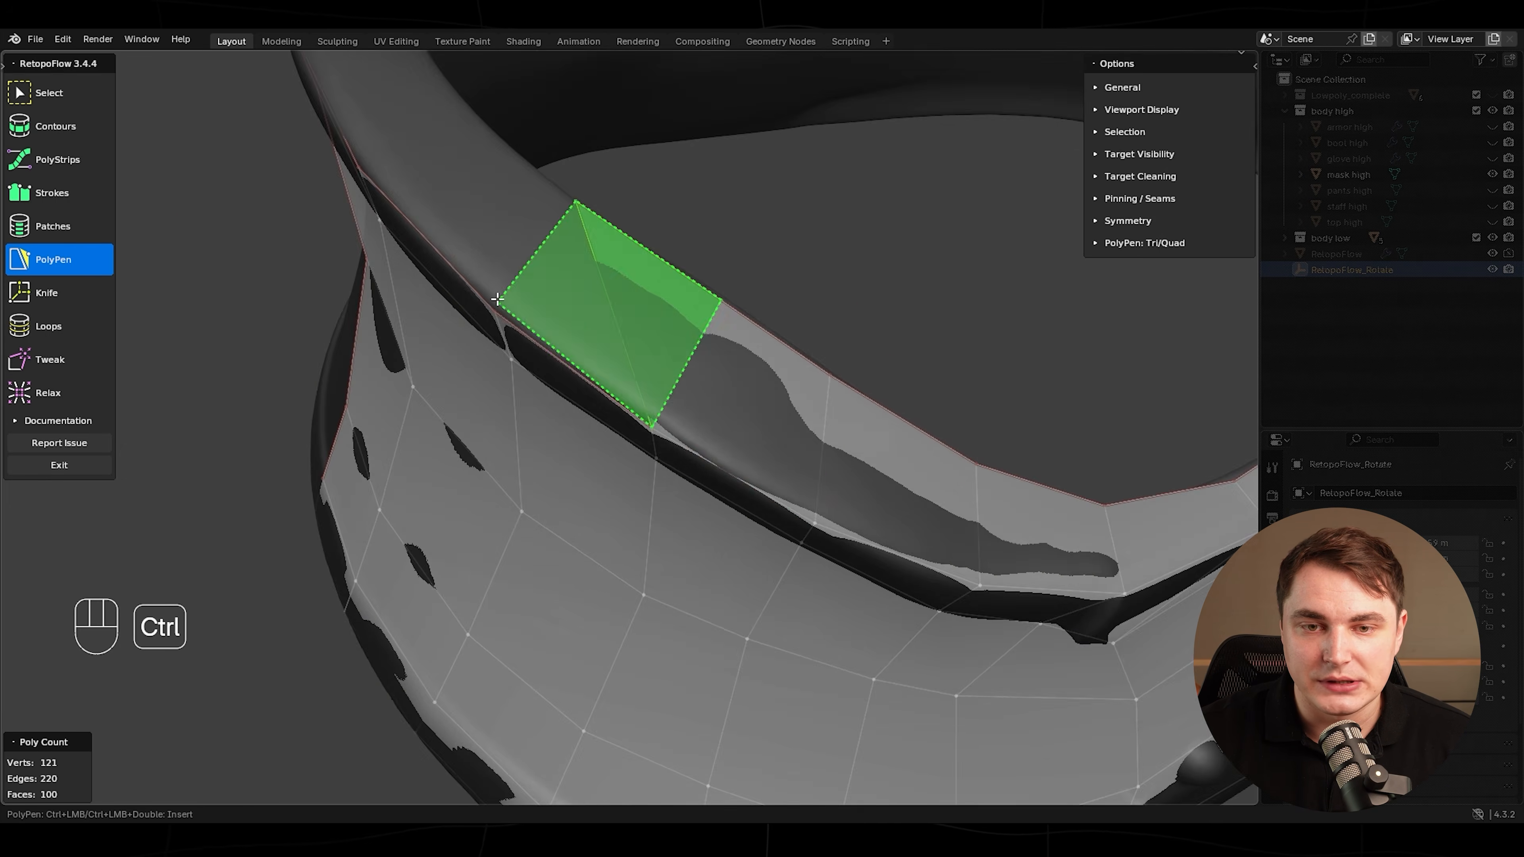
# - Add the remaining quads along the rim's thickness and adjust their vertices to the mask
pyautogui.moveTo(578, 201); pyautogui.dragTo(714, 414, button='middle')
pyautogui.press('g')
pyautogui.keyDown('ctrl'); pyautogui.click(594, 386); pyautogui.keyUp('ctrl')
pyautogui.keyDown('ctrl'); pyautogui.click(552, 474); pyautogui.keyUp('ctrl')
pyautogui.moveTo(552, 420)
pyautogui.mouseDown(button='middle')
pyautogui.moveTo(636, 384)
pyautogui.moveTo(660, 288)
pyautogui.moveTo(803, 383)
pyautogui.moveTo(676, 411)
pyautogui.moveTo(840, 420)
pyautogui.moveTo(750, 457)
pyautogui.mouseUp(button='middle')
pyautogui.keyDown('ctrl'); pyautogui.click(639, 274); pyautogui.keyUp('ctrl')
pyautogui.press('g')
pyautogui.press('g')
pyautogui.press('z')
# - Place PolyPen quads around the inside of the mask's rim, leaving a gap along the curved middle stretch
pyautogui.scroll(4, 750, 457)
pyautogui.keyDown('ctrl'); pyautogui.click(790, 500); pyautogui.keyUp('ctrl')
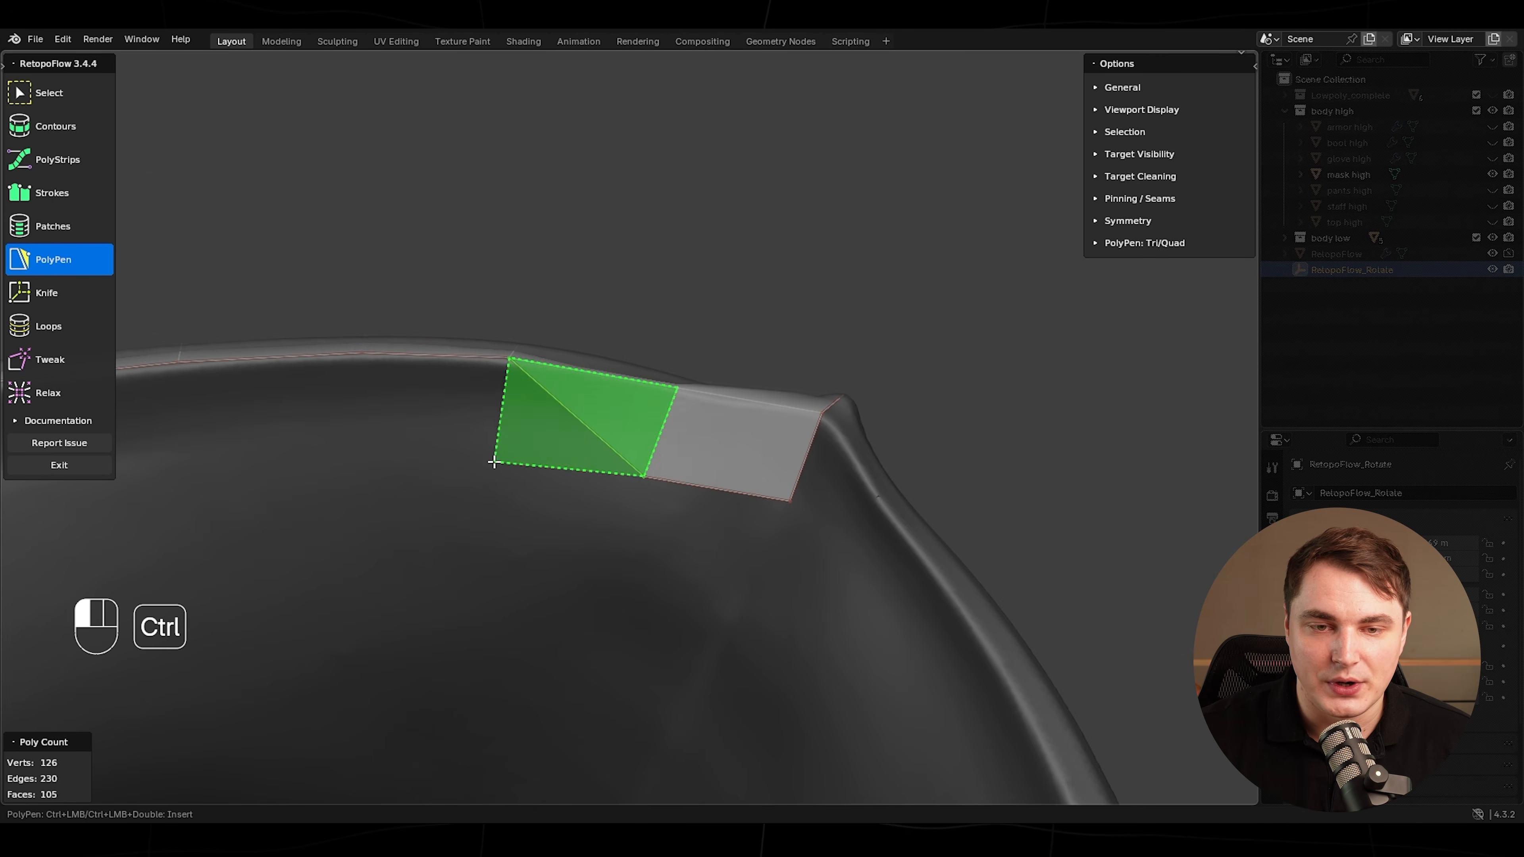
pyautogui.keyDown('ctrl'); pyautogui.click(493, 462); pyautogui.keyUp('ctrl')
pyautogui.moveTo(494, 462); pyautogui.dragTo(690, 481, button='middle')
pyautogui.keyDown('ctrl'); pyautogui.click(582, 432); pyautogui.keyUp('ctrl')
pyautogui.moveTo(581, 432); pyautogui.dragTo(678, 480, button='middle')
pyautogui.keyDown('ctrl'); pyautogui.click(541, 446); pyautogui.keyUp('ctrl')
pyautogui.moveTo(540, 446); pyautogui.dragTo(709, 364, button='middle')
pyautogui.keyDown('ctrl'); pyautogui.click(630, 429); pyautogui.keyUp('ctrl')
pyautogui.moveTo(630, 430)
pyautogui.mouseDown(button='middle')
pyautogui.moveTo(808, 318)
pyautogui.moveTo(569, 436)
pyautogui.mouseUp(button='middle')
pyautogui.press('3')
pyautogui.press('5')
pyautogui.keyDown('ctrl'); pyautogui.click(511, 419); pyautogui.keyUp('ctrl')
pyautogui.keyDown('ctrl'); pyautogui.click(408, 465); pyautogui.keyUp('ctrl')
# - Add a PolyPen quad along the inside of the mask's rim and fill the curved gap with a seven-segment patch
pyautogui.moveTo(420, 462); pyautogui.dragTo(527, 415, button='middle')
pyautogui.doubleClick(540, 362)
pyautogui.press('3')
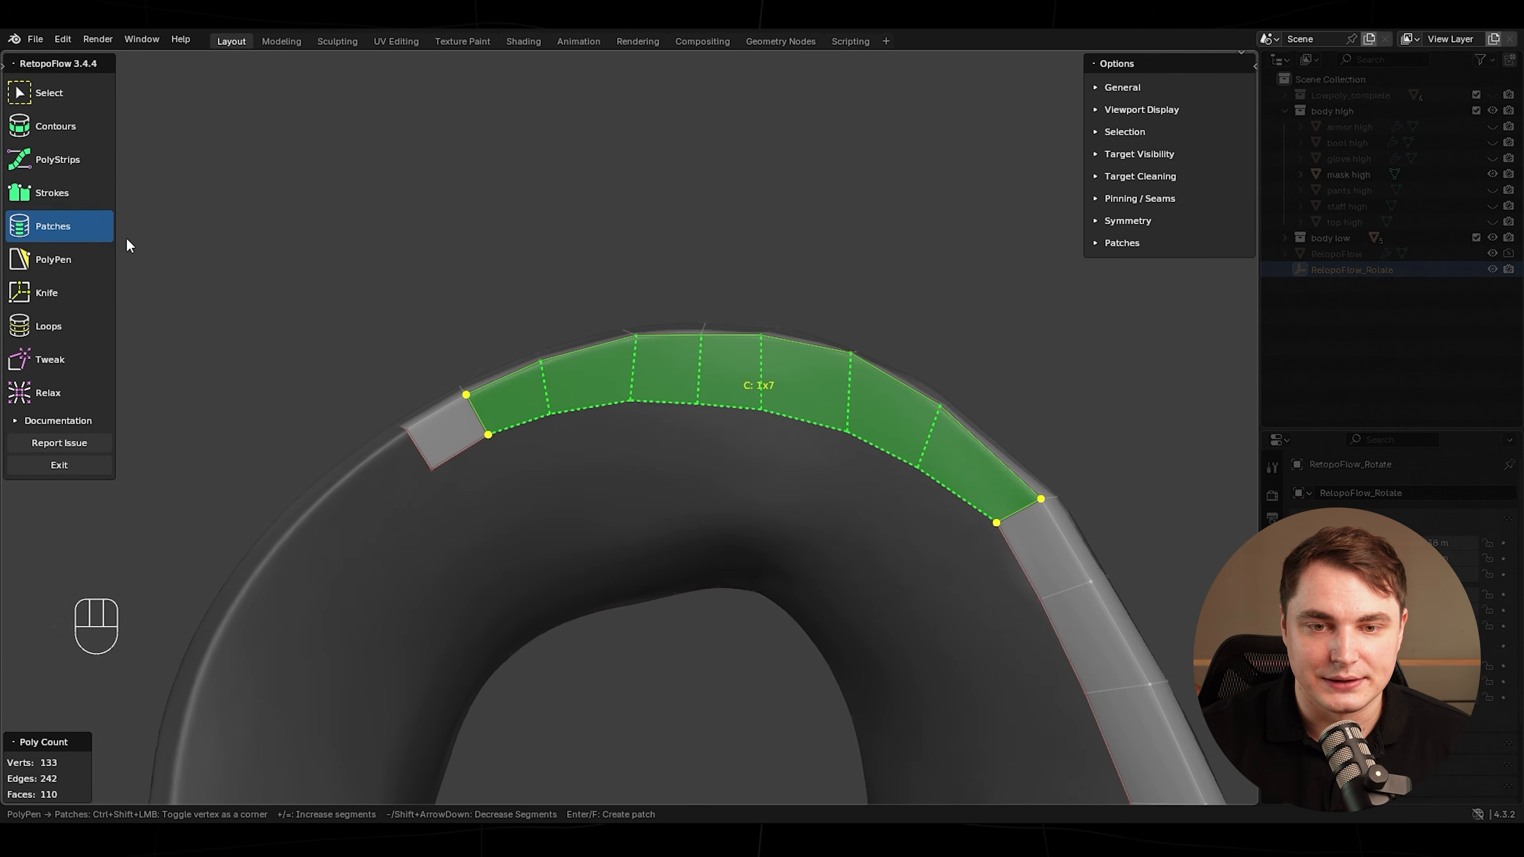
pyautogui.scroll(-5, 831, 438)
pyautogui.moveTo(831, 438)
pyautogui.mouseDown(button='middle')
pyautogui.moveTo(799, 567)
pyautogui.moveTo(837, 418)
pyautogui.mouseUp(button='middle')
pyautogui.scroll(5, 837, 418)
# - Add two PolyPen quads on the mask's inner wall below the rim and try to patch the span between them
pyautogui.keyDown('ctrl'); pyautogui.click(837, 419); pyautogui.keyUp('ctrl')
pyautogui.keyDown('ctrl'); pyautogui.click(729, 396); pyautogui.keyUp('ctrl')
pyautogui.moveTo(729, 396); pyautogui.dragTo(524, 248, button='middle')
pyautogui.keyDown('ctrl'); pyautogui.click(540, 298); pyautogui.keyUp('ctrl')
pyautogui.keyDown('ctrl'); pyautogui.click(500, 273); pyautogui.keyUp('ctrl')
pyautogui.scroll(-5, 528, 300)
pyautogui.press('3')
pyautogui.moveTo(649, 369); pyautogui.dragTo(840, 336, button='middle')
pyautogui.press('4')
pyautogui.keyDown('shift'); pyautogui.click(1029, 368); pyautogui.keyUp('shift')
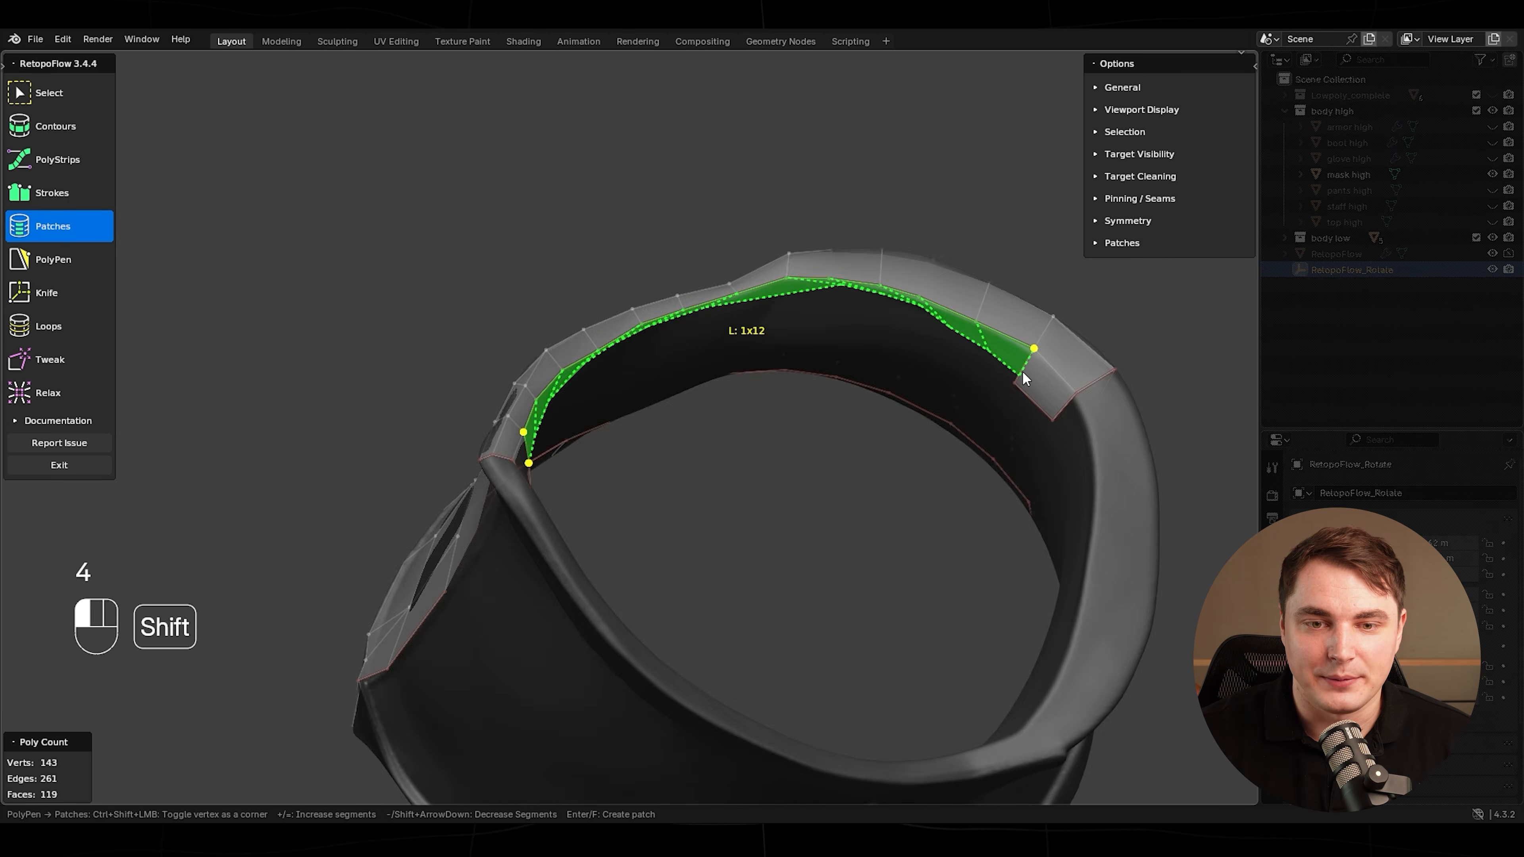
# - Add an intermediate PolyPen quad on the inner wall and fill the gap between the quads with Patches
pyautogui.press('5')
pyautogui.click(719, 401)
pyautogui.keyDown('ctrl'); pyautogui.click(744, 445); pyautogui.keyUp('ctrl')
pyautogui.keyDown('ctrl'); pyautogui.click(663, 430); pyautogui.keyUp('ctrl')
pyautogui.scroll(-2, 691, 446)
pyautogui.moveTo(692, 447); pyautogui.dragTo(630, 396, button='middle')
pyautogui.scroll(3, 629, 396)
pyautogui.press('5')
pyautogui.click(600, 365)
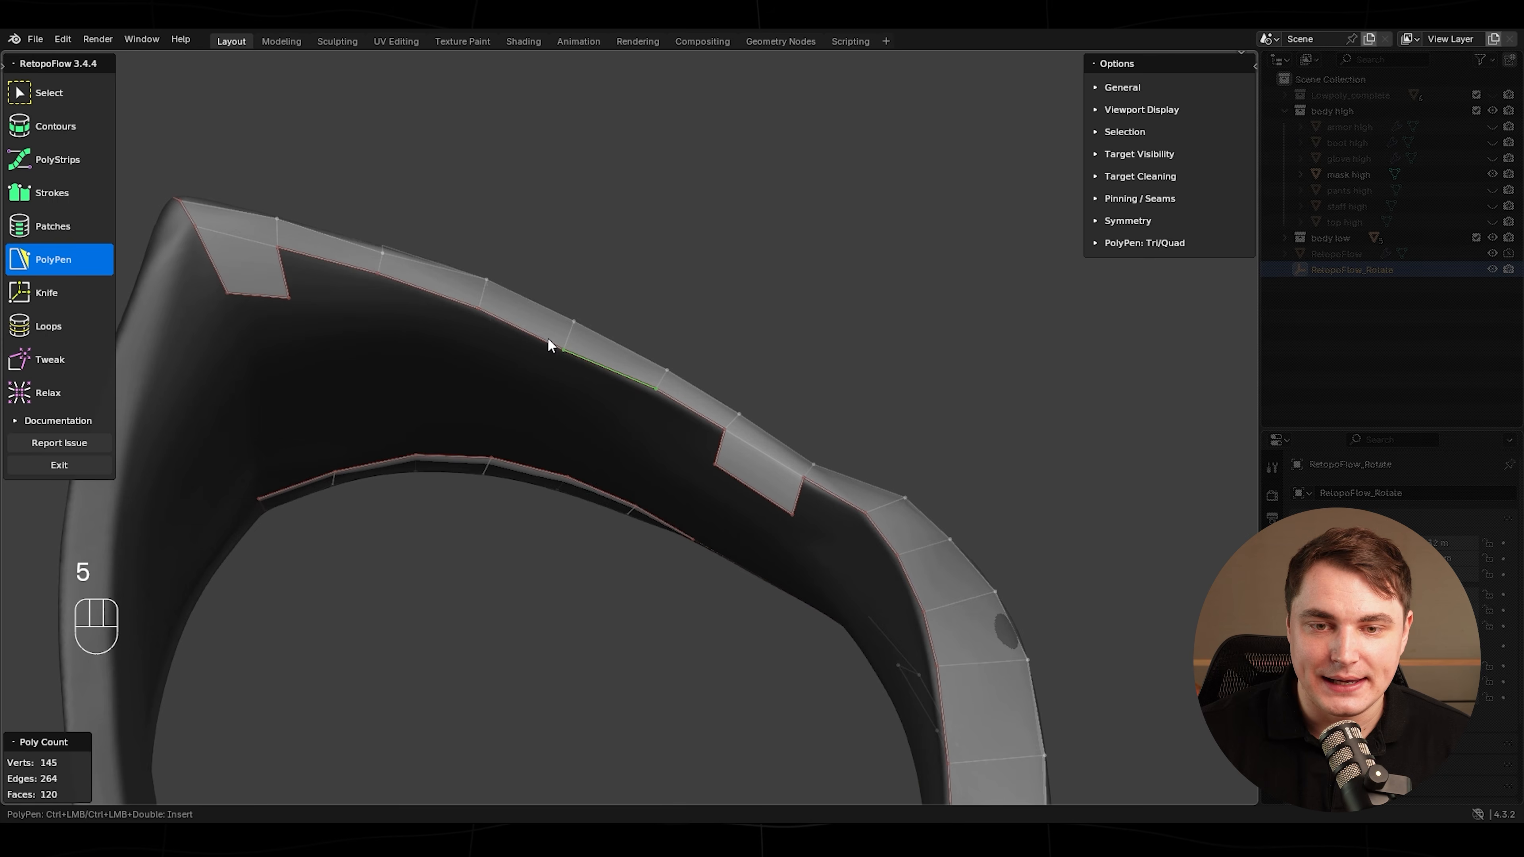
pyautogui.moveTo(715, 446); pyautogui.dragTo(639, 393, button='middle')
pyautogui.keyDown('shift'); pyautogui.click(639, 393); pyautogui.keyUp('shift')
pyautogui.press('Return')
# - Move the inner strip's vertices to fit the mask and add another PolyPen face to the inner wall
pyautogui.press('z')
pyautogui.moveTo(701, 436); pyautogui.dragTo(480, 333, button='middle')
pyautogui.press('5')
pyautogui.press('g')
pyautogui.press('g')
pyautogui.press('g')
pyautogui.press('g')
pyautogui.press('g')
pyautogui.click(631, 450)
pyautogui.moveTo(631, 450); pyautogui.dragTo(444, 225, button='middle')
pyautogui.keyDown('ctrl'); pyautogui.click(437, 672); pyautogui.keyUp('ctrl')
# - Patch the open area between the two facing edge rows on the mask's inner wall
pyautogui.moveTo(437, 672); pyautogui.dragTo(720, 338, button='middle')
pyautogui.press('4')
pyautogui.doubleClick(715, 403)
pyautogui.keyDown('shift'); pyautogui.doubleClick(718, 498); pyautogui.keyUp('shift')
pyautogui.press('Return')
pyautogui.hotkey('ctrl', 'r')
pyautogui.click(697, 435)
pyautogui.hotkey('ctrl', 'z')
pyautogui.hotkey('ctrl', 'z')
pyautogui.hotkey('ctrl', 'z')
# - Reposition the low-poly vertices around the mask with PolyPen so they follow the high-poly surface
pyautogui.scroll(4, 648, 460)
pyautogui.press('5')
pyautogui.click(651, 468)
pyautogui.press('g')
pyautogui.press('g')
pyautogui.scroll(-4, 660, 456)
pyautogui.moveTo(509, 328); pyautogui.dragTo(628, 360, button='middle')
pyautogui.press('g')
pyautogui.press('g')
pyautogui.press('g')
pyautogui.press('g')
pyautogui.press('g')
pyautogui.press('g')
pyautogui.press('g')
pyautogui.scroll(-6, 1013, 544)
pyautogui.scroll(4, 762, 464)
pyautogui.scroll(3, 690, 411)
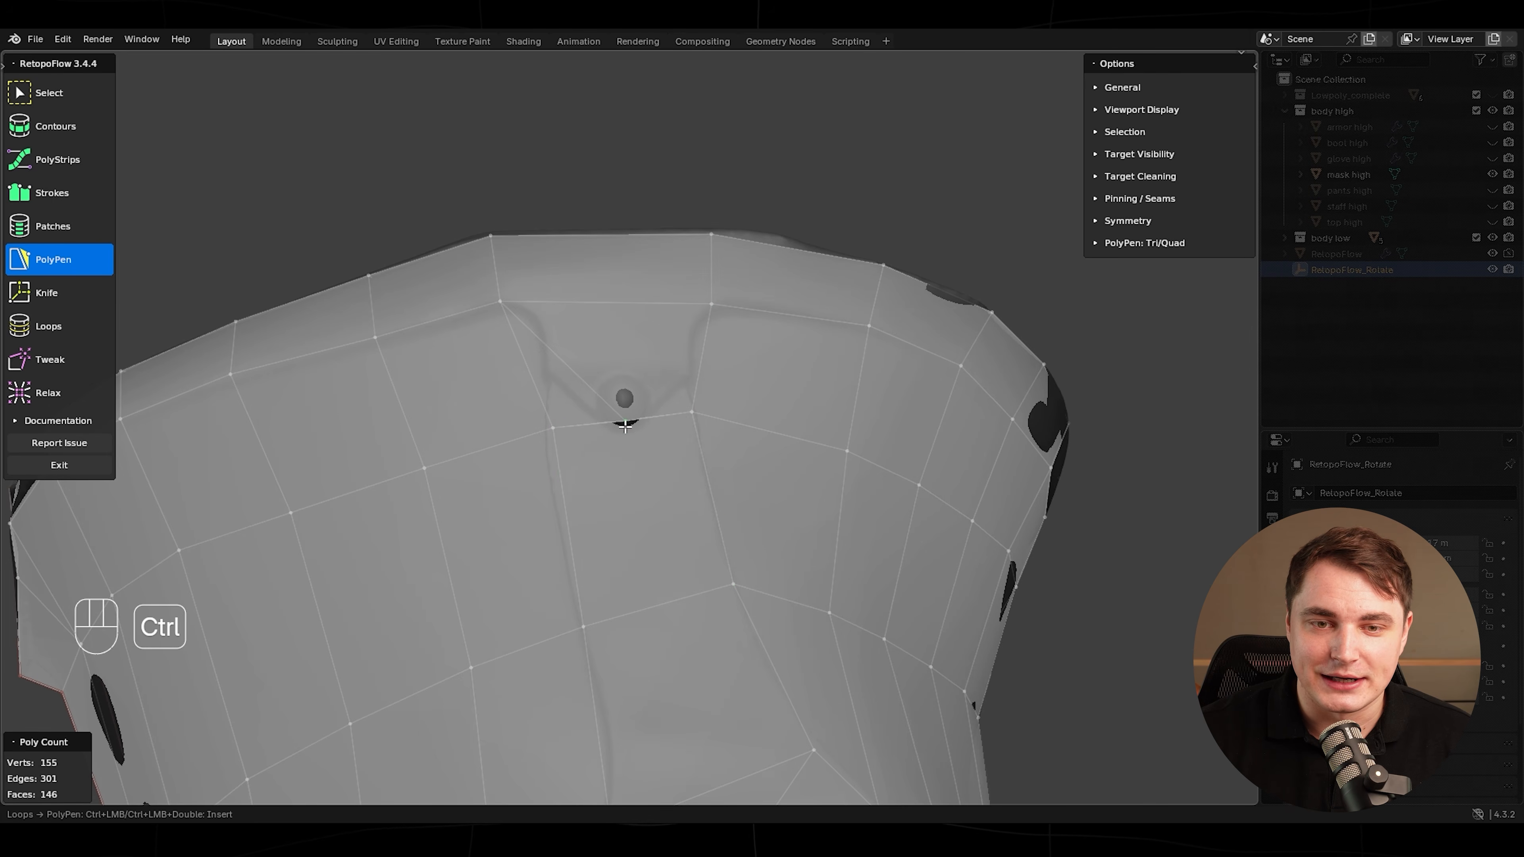
# - Cut extra PolyPen edges into the faces around the nose bump and adjust the vertices to its shape
pyautogui.scroll(3, 636, 418)
pyautogui.keyDown('ctrl'); pyautogui.click(683, 722); pyautogui.keyUp('ctrl')
pyautogui.scroll(-4, 555, 429)
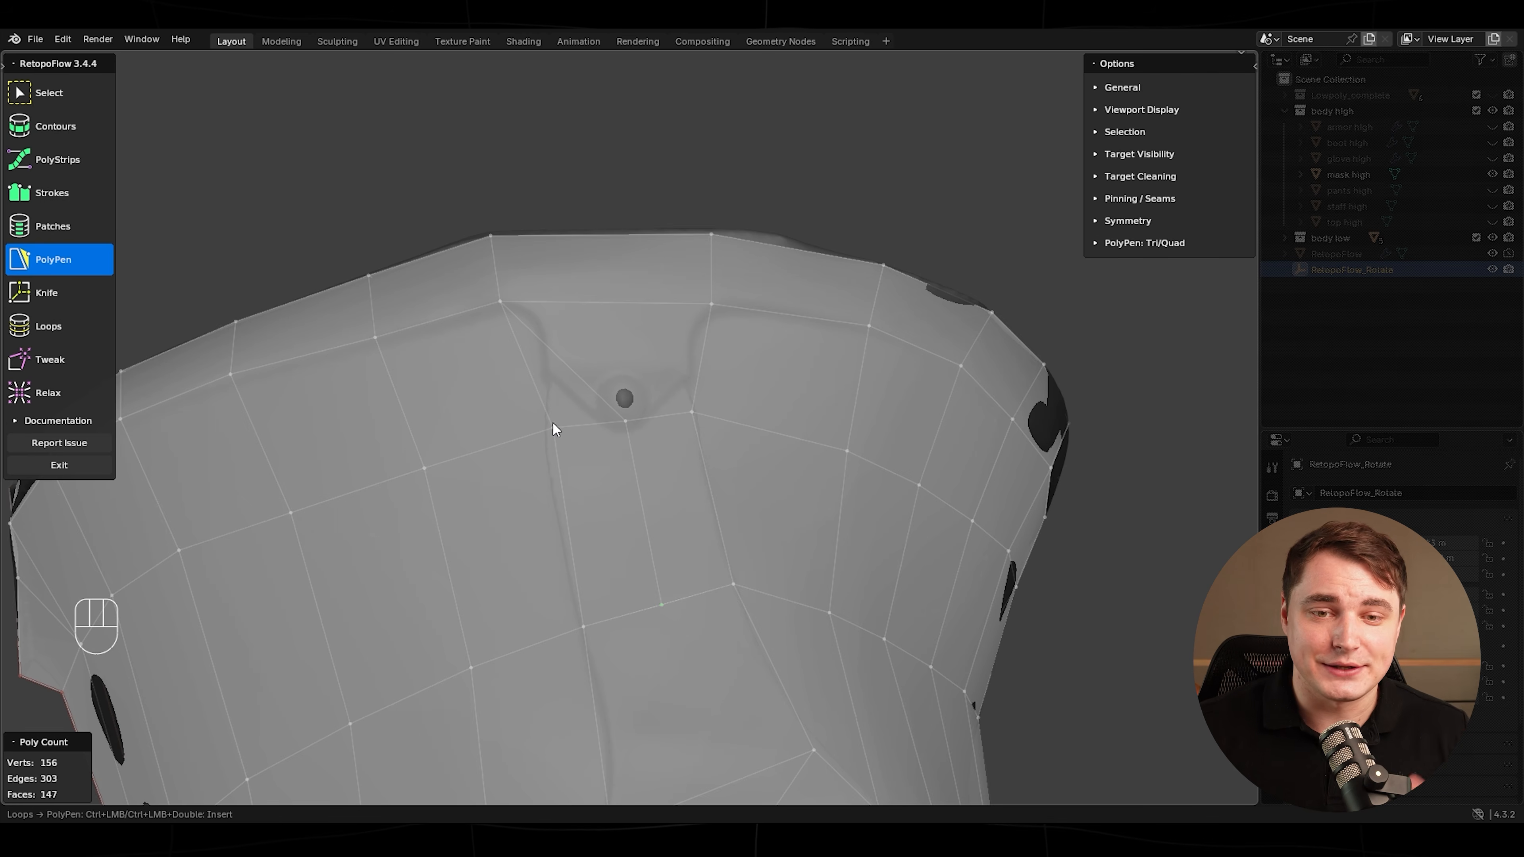
pyautogui.press('g')
pyautogui.scroll(-3, 621, 422)
pyautogui.moveTo(803, 417)
pyautogui.mouseDown(button='middle')
pyautogui.moveTo(872, 438)
pyautogui.moveTo(796, 460)
pyautogui.moveTo(669, 398)
pyautogui.moveTo(798, 427)
pyautogui.mouseUp(button='middle')
pyautogui.scroll(5, 796, 460)
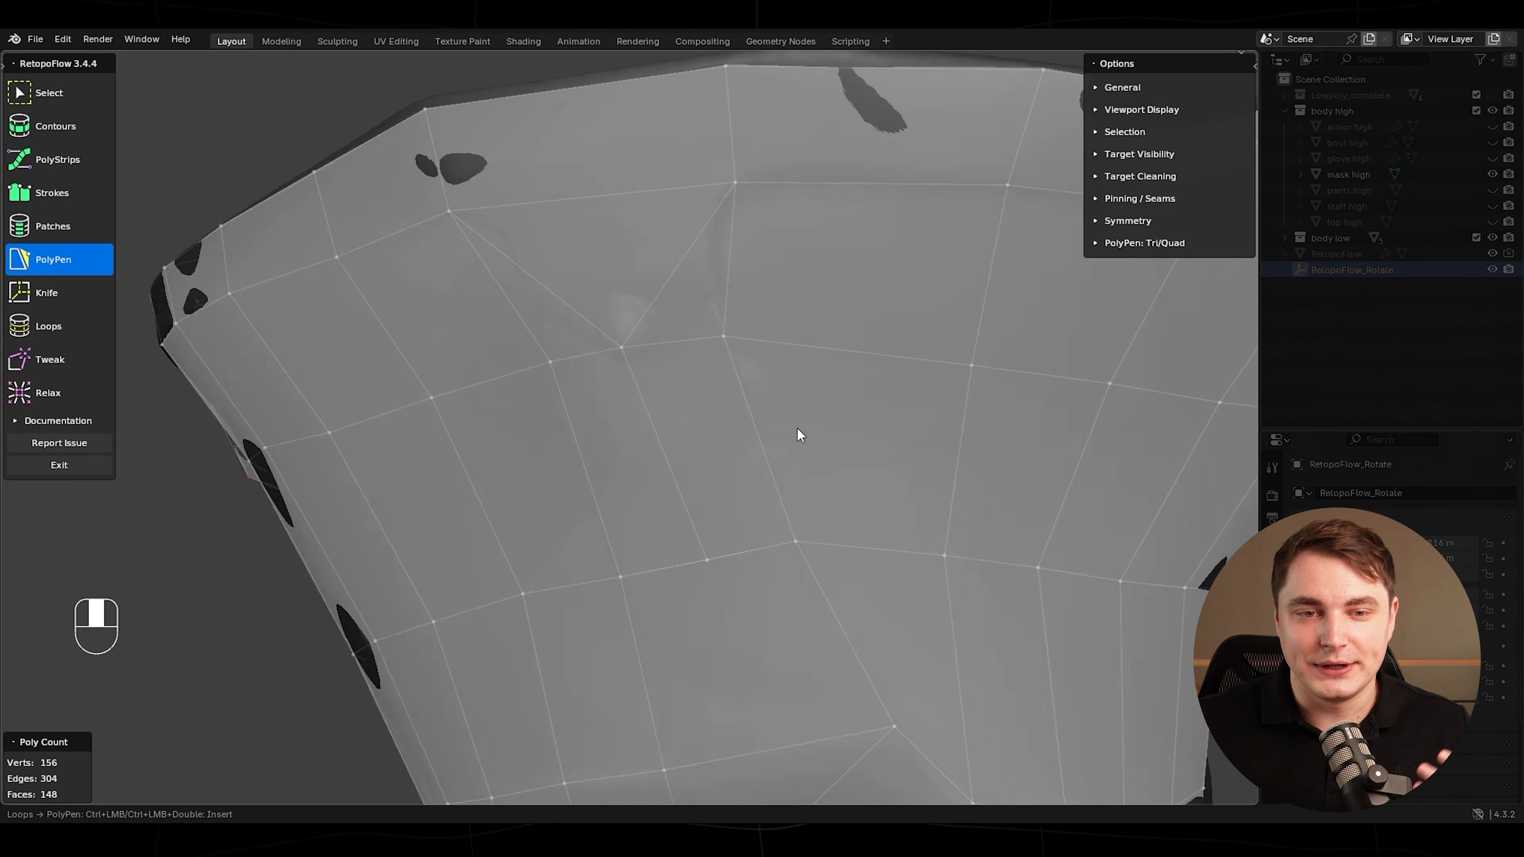
pyautogui.keyDown('ctrl'); pyautogui.click(722, 342); pyautogui.keyUp('ctrl')
pyautogui.moveTo(722, 342); pyautogui.dragTo(745, 400, button='middle')
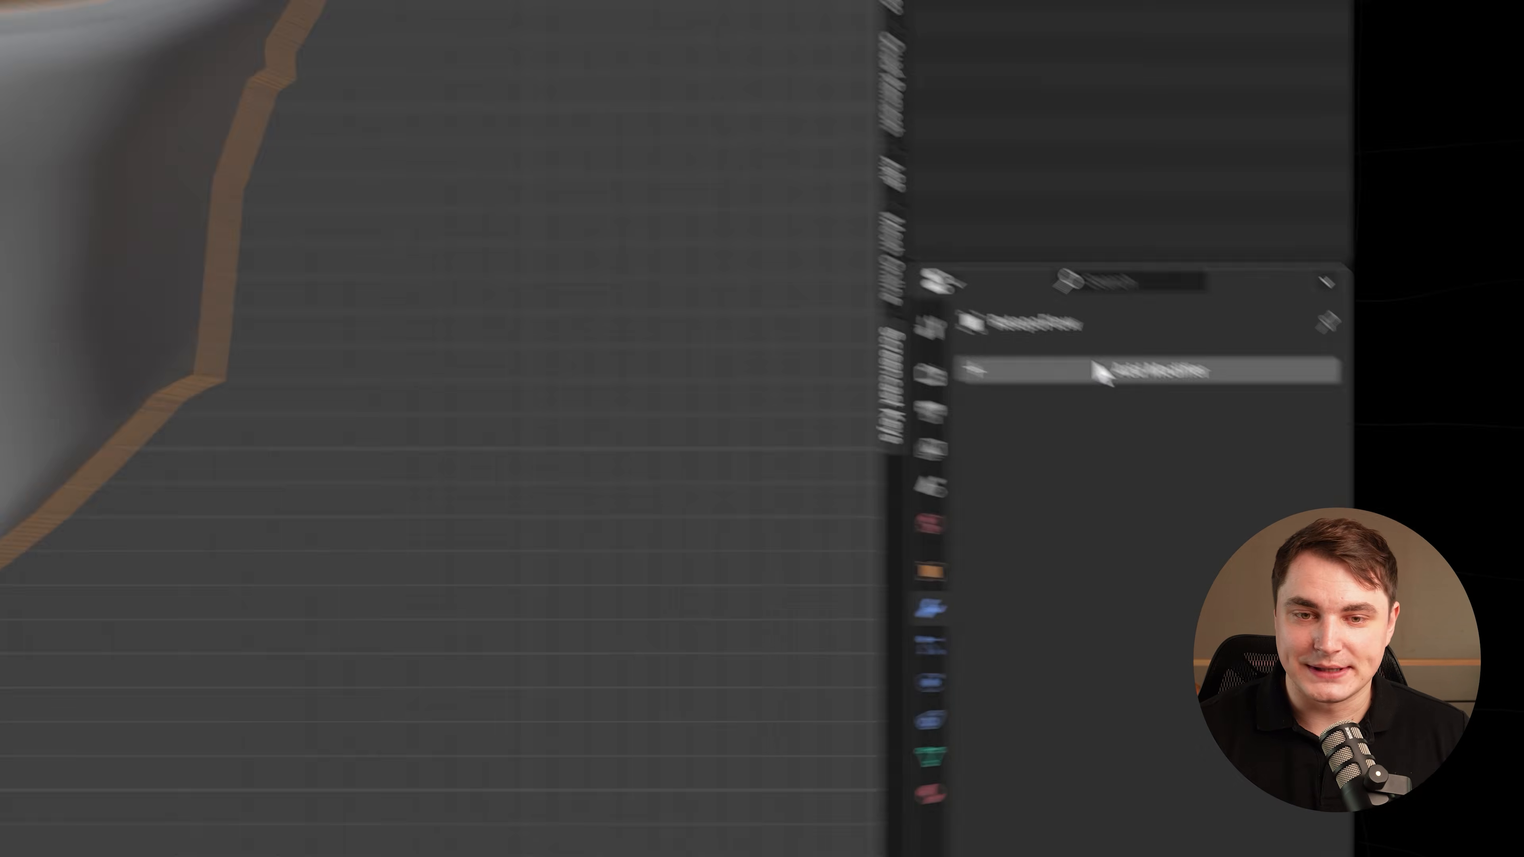
# - Add a Mirror modifier on the X axis to the retopologized mask
pyautogui.click(1096, 364)
pyautogui.click(820, 273)
pyautogui.click(708, 314)
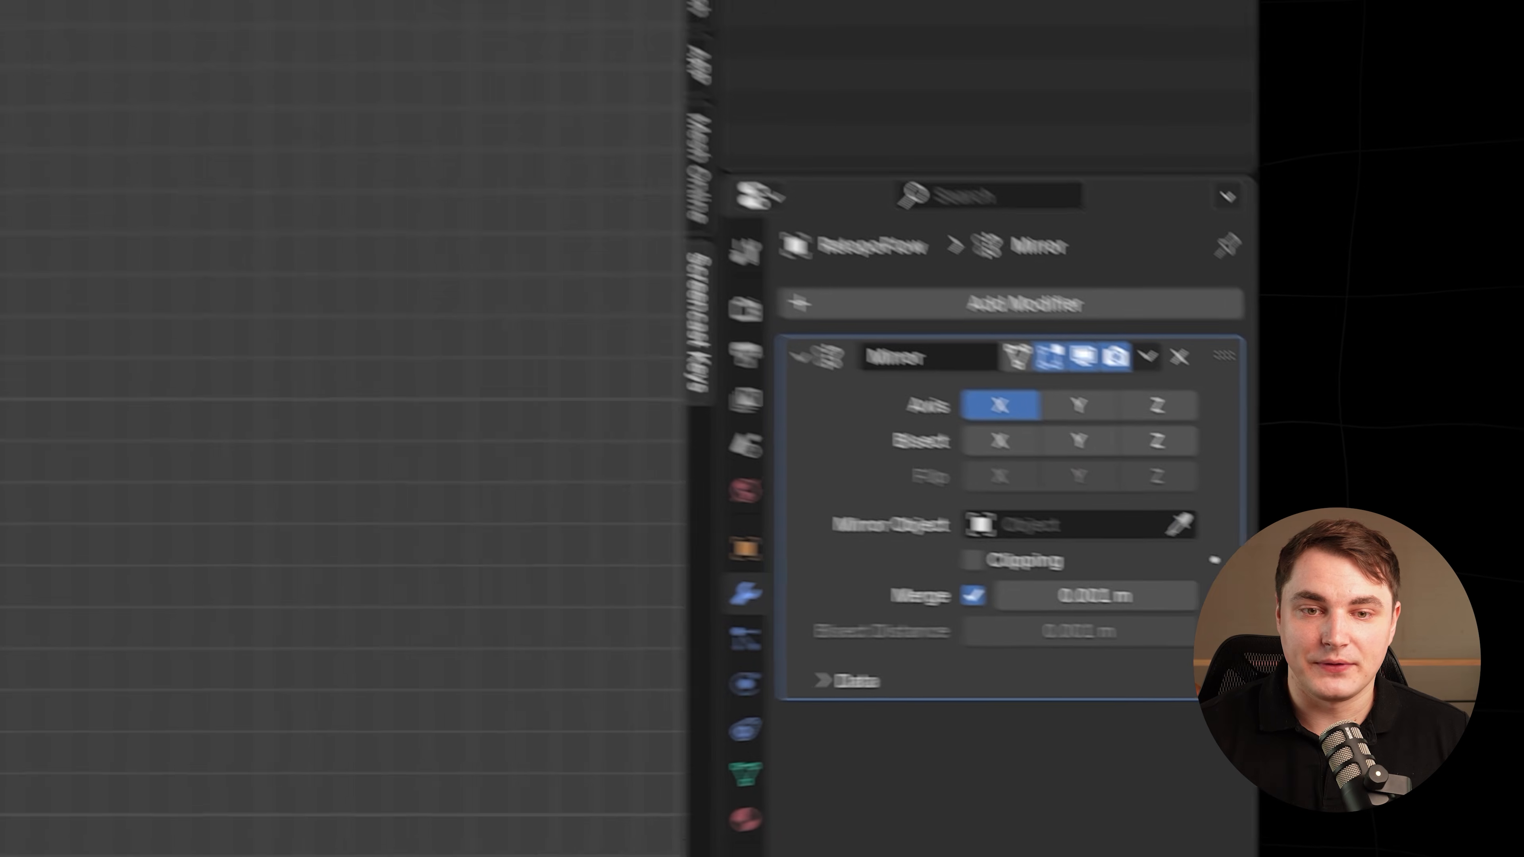
pyautogui.keyDown('alt'); pyautogui.moveTo(710, 450); pyautogui.dragTo(710, 450, button='middle'); pyautogui.keyUp('alt')
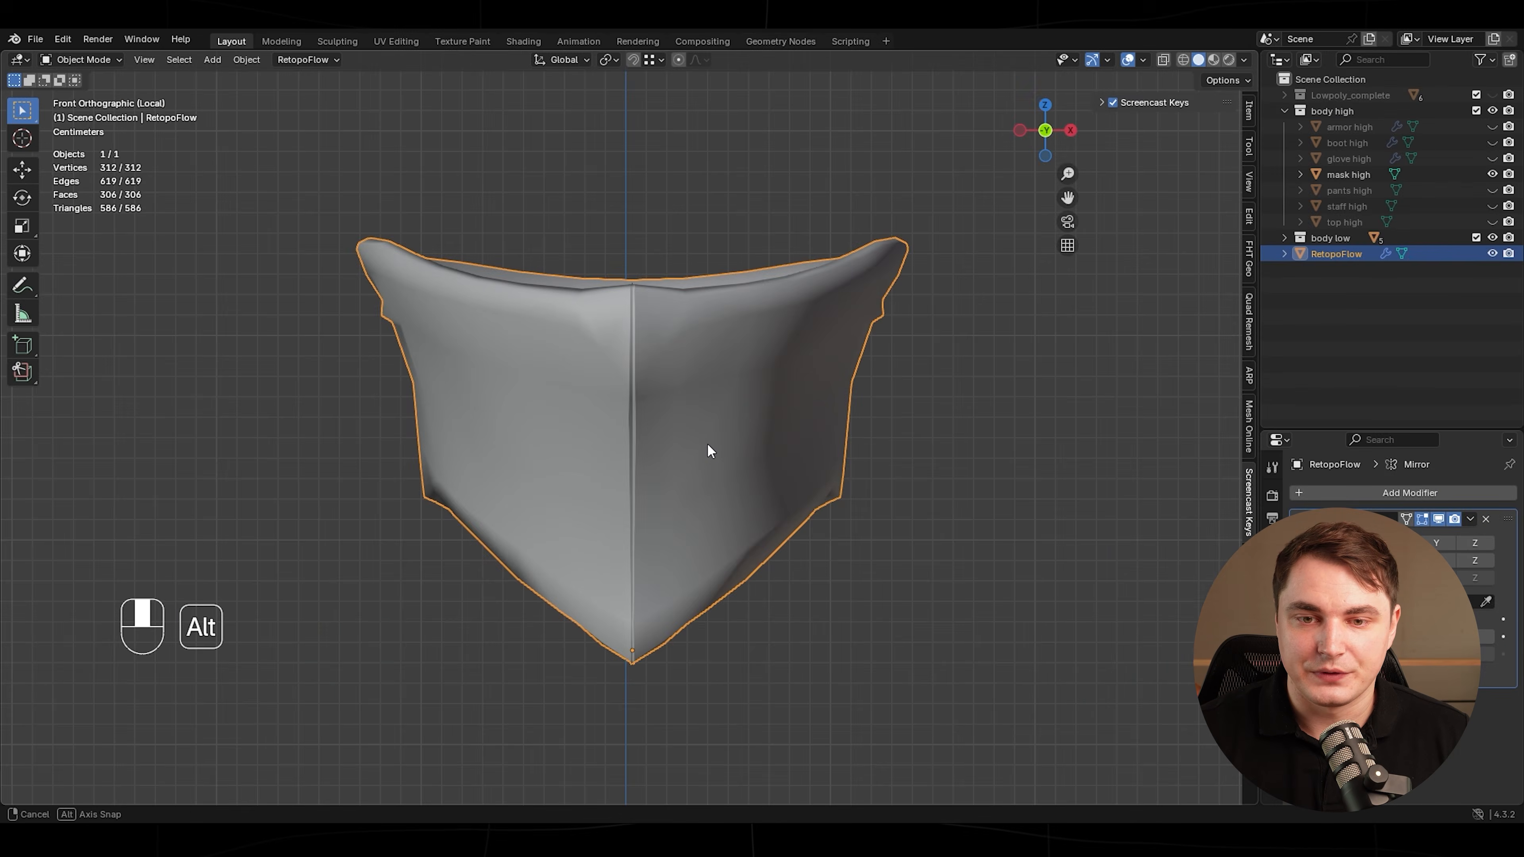
# - Move the mask's centre edge line along X so that both mirrored halves join
pyautogui.press('Tab')
pyautogui.hotkey('shift', 'z')
pyautogui.hotkey('shift', 'z')
pyautogui.scroll(2, 751, 431)
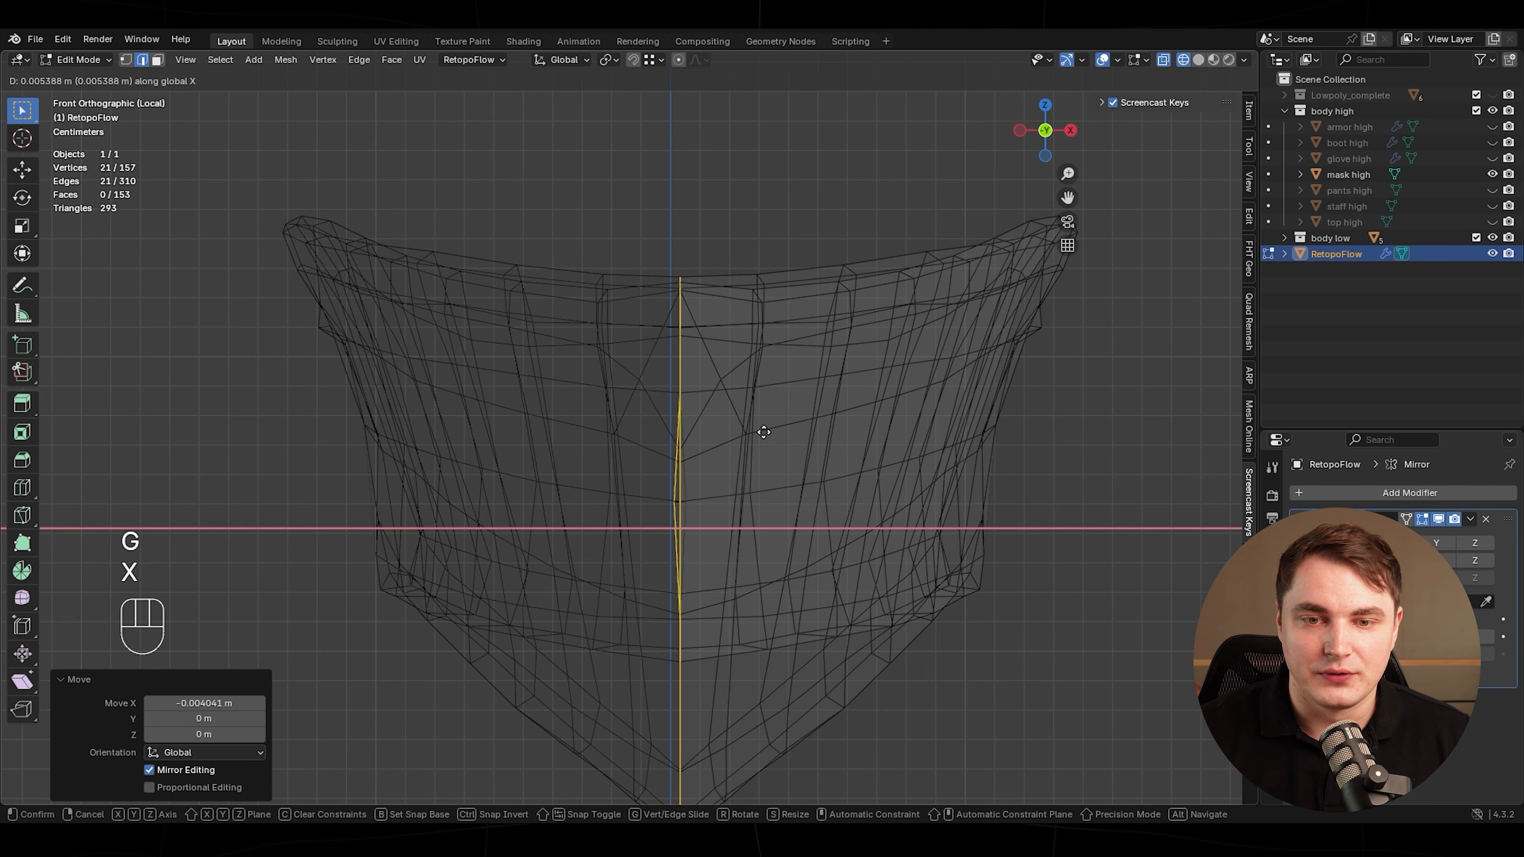
pyautogui.hotkey('shift', 'z')
pyautogui.moveTo(781, 432); pyautogui.dragTo(739, 376, button='middle')
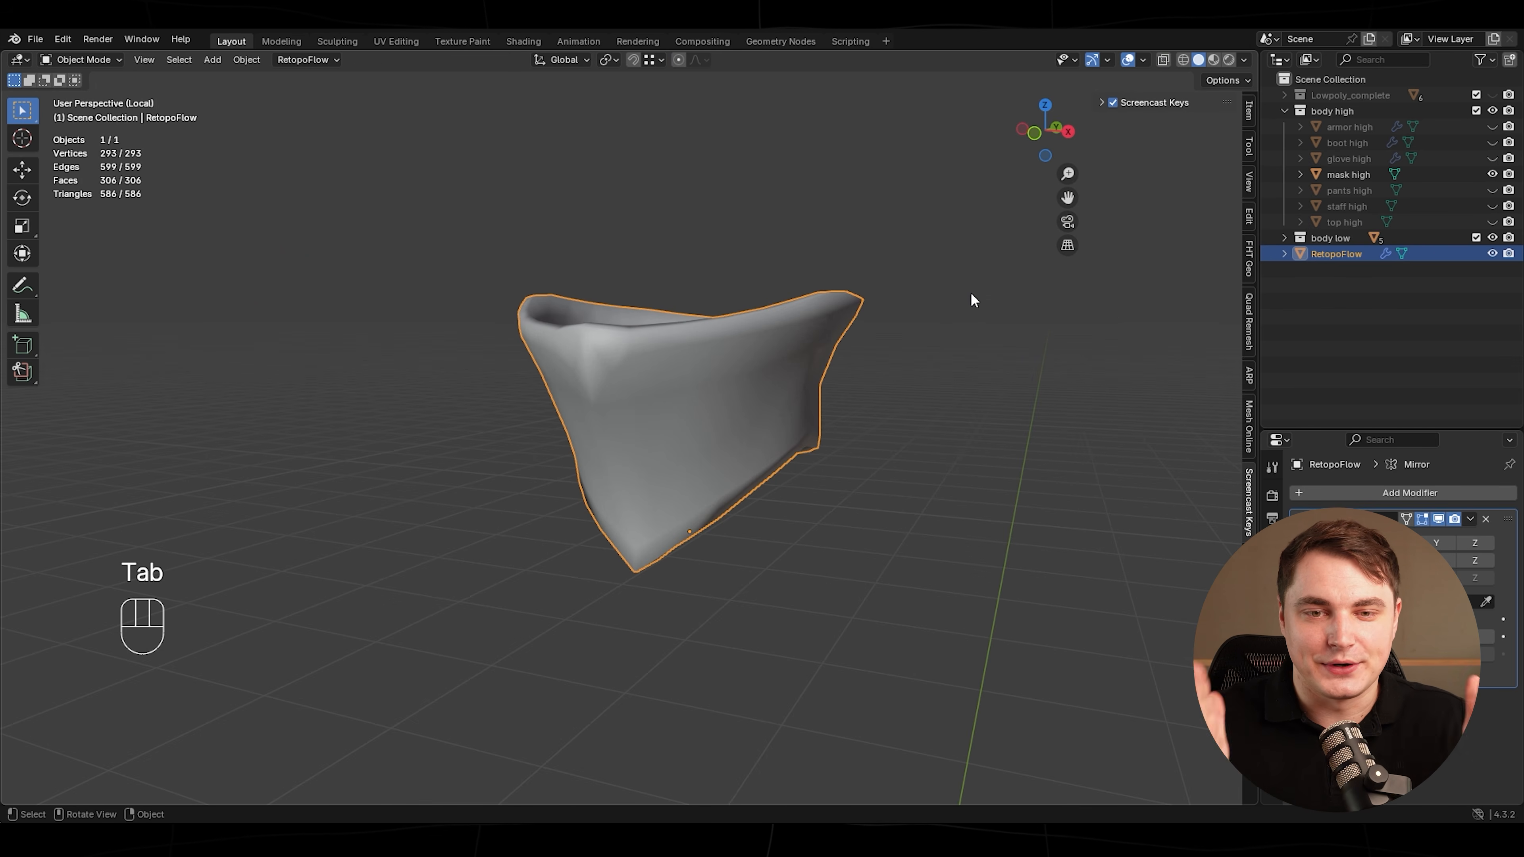
# - Examine the mirrored low-poly mask together with the high-poly mask and its edge flow
pyautogui.press('/')
pyautogui.moveTo(962, 317); pyautogui.dragTo(916, 491, button='middle')
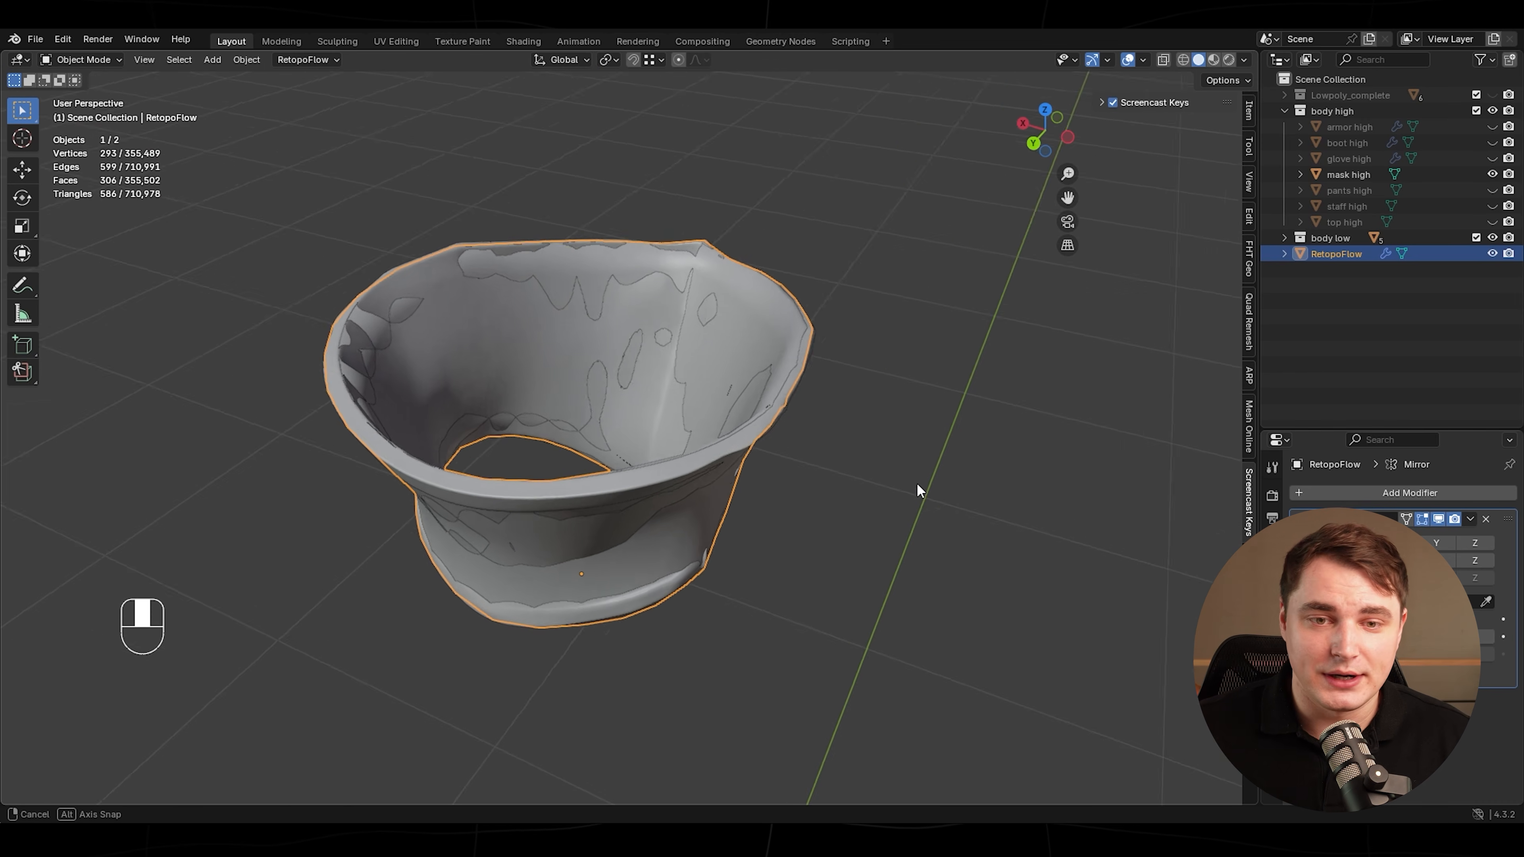
pyautogui.press('Tab')
pyautogui.moveTo(787, 444); pyautogui.dragTo(826, 488, button='middle')
pyautogui.press('Tab')
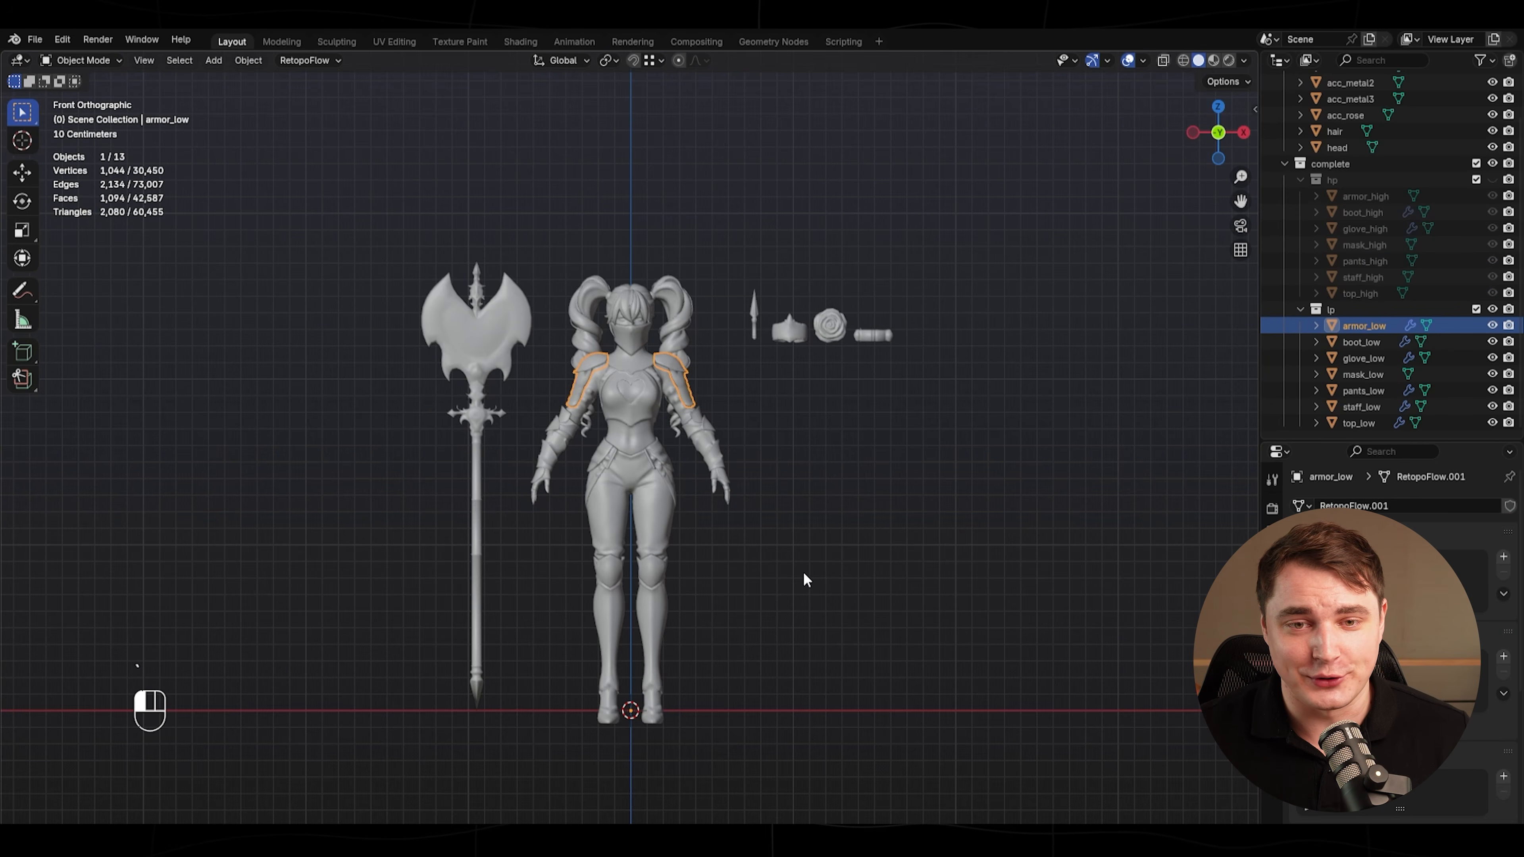
# - Examine the complete low-poly character's topology with the wireframe overlay, and hide the overlay again
pyautogui.click(802, 575)
pyautogui.keyDown('shift'); pyautogui.moveTo(802, 575); pyautogui.dragTo(235, 578, button='middle'); pyautogui.keyUp('shift')
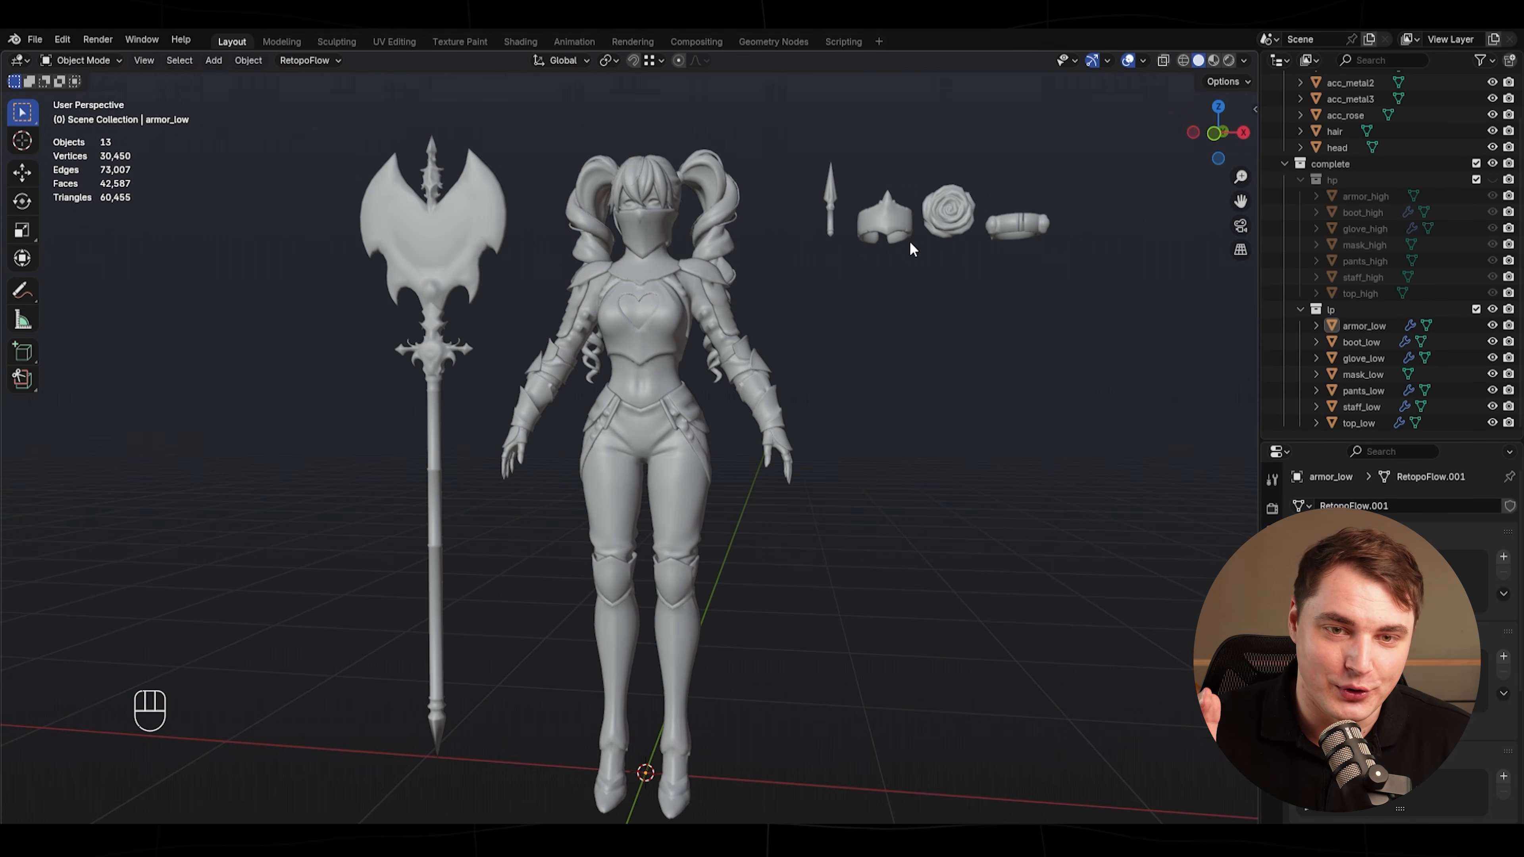
pyautogui.click(1143, 61)
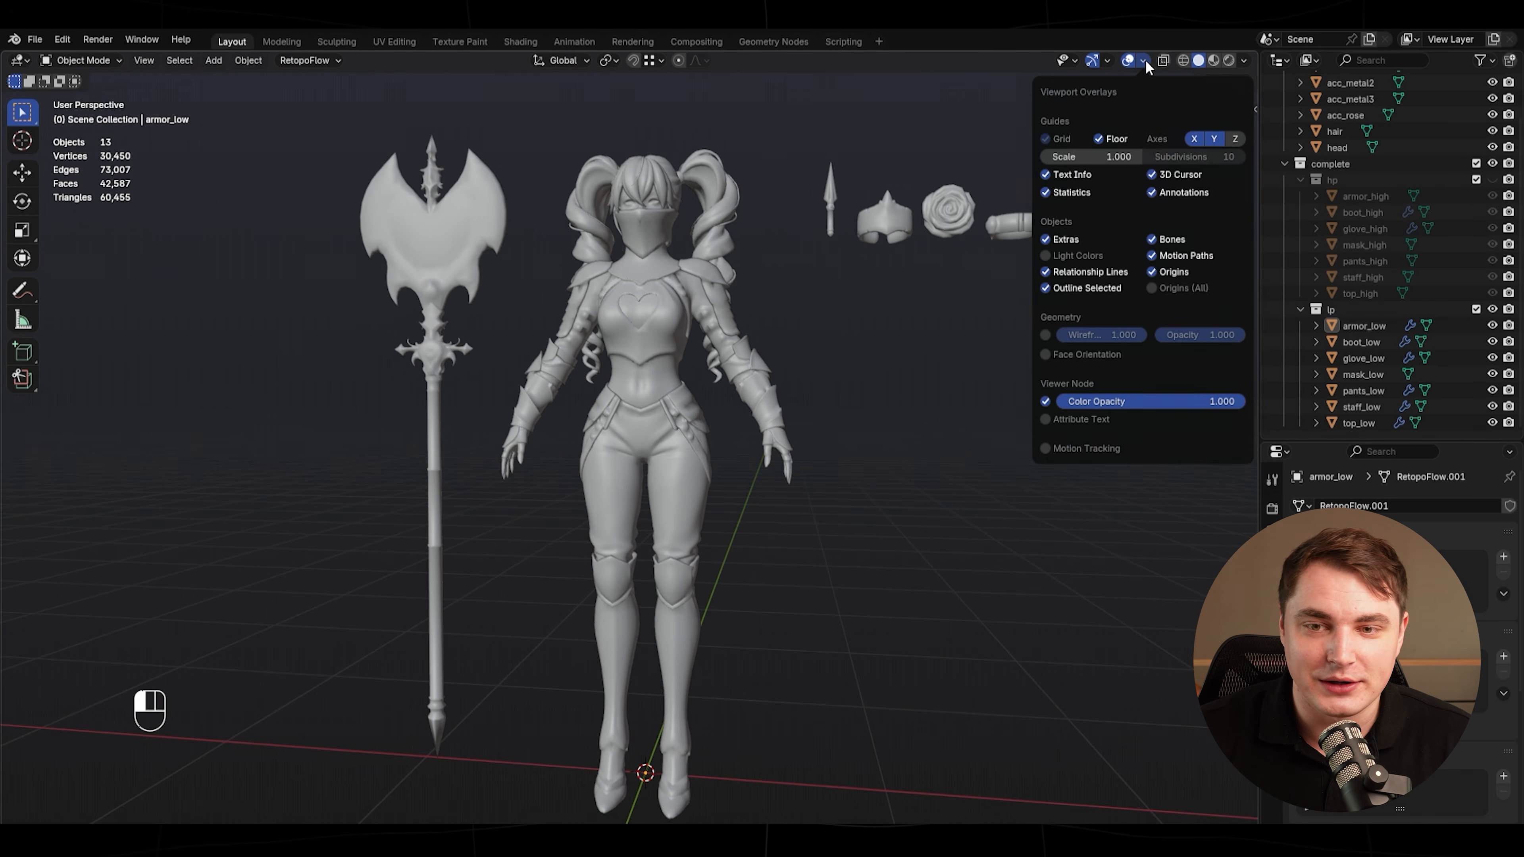
pyautogui.click(1045, 334)
pyautogui.scroll(-3, 997, 580)
pyautogui.moveTo(997, 580); pyautogui.dragTo(595, 589, button='middle')
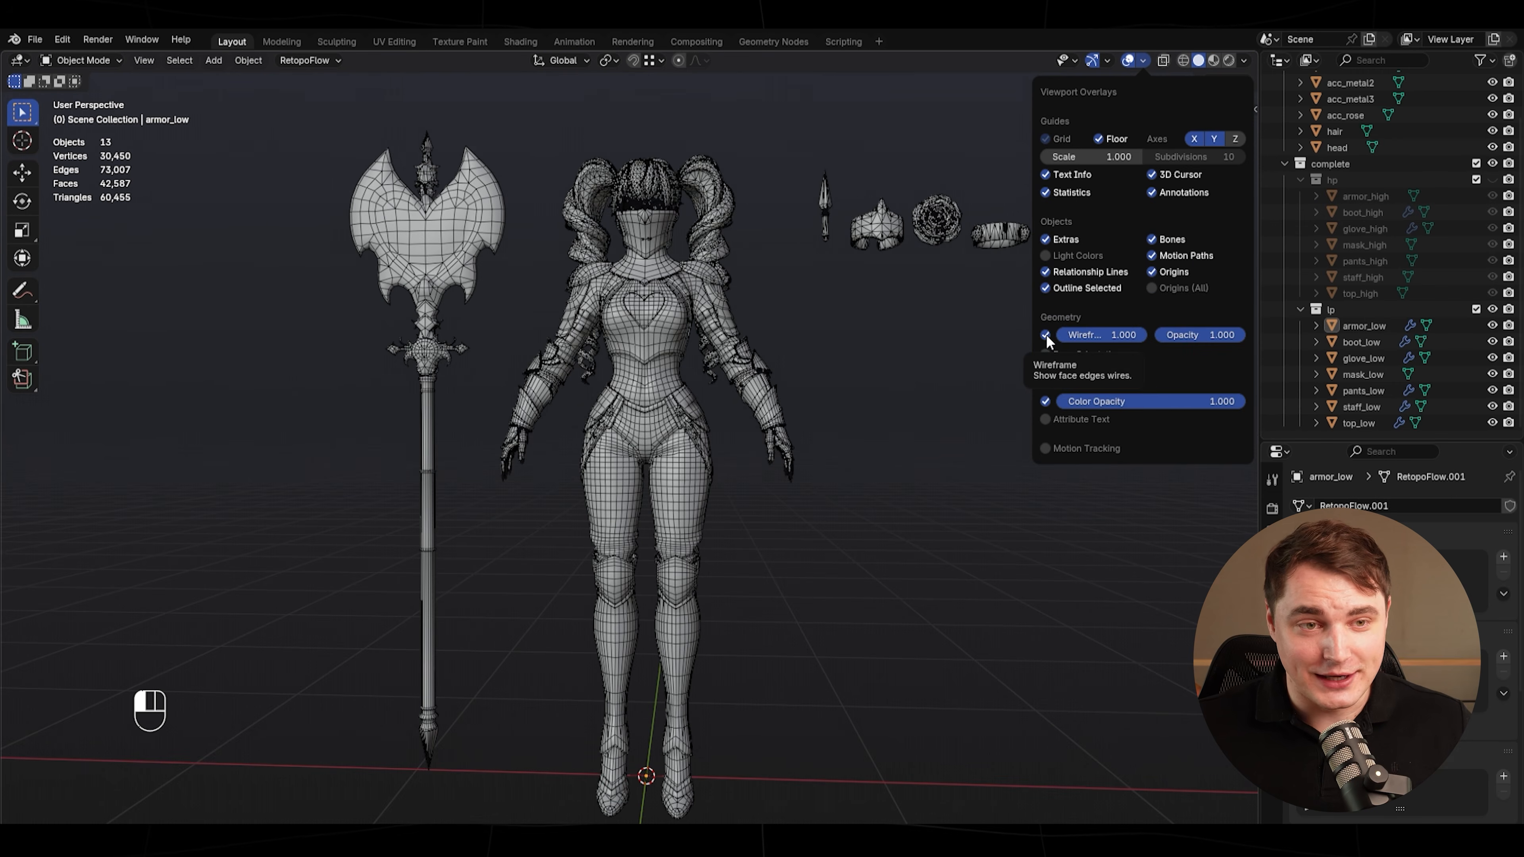
pyautogui.click(1045, 335)
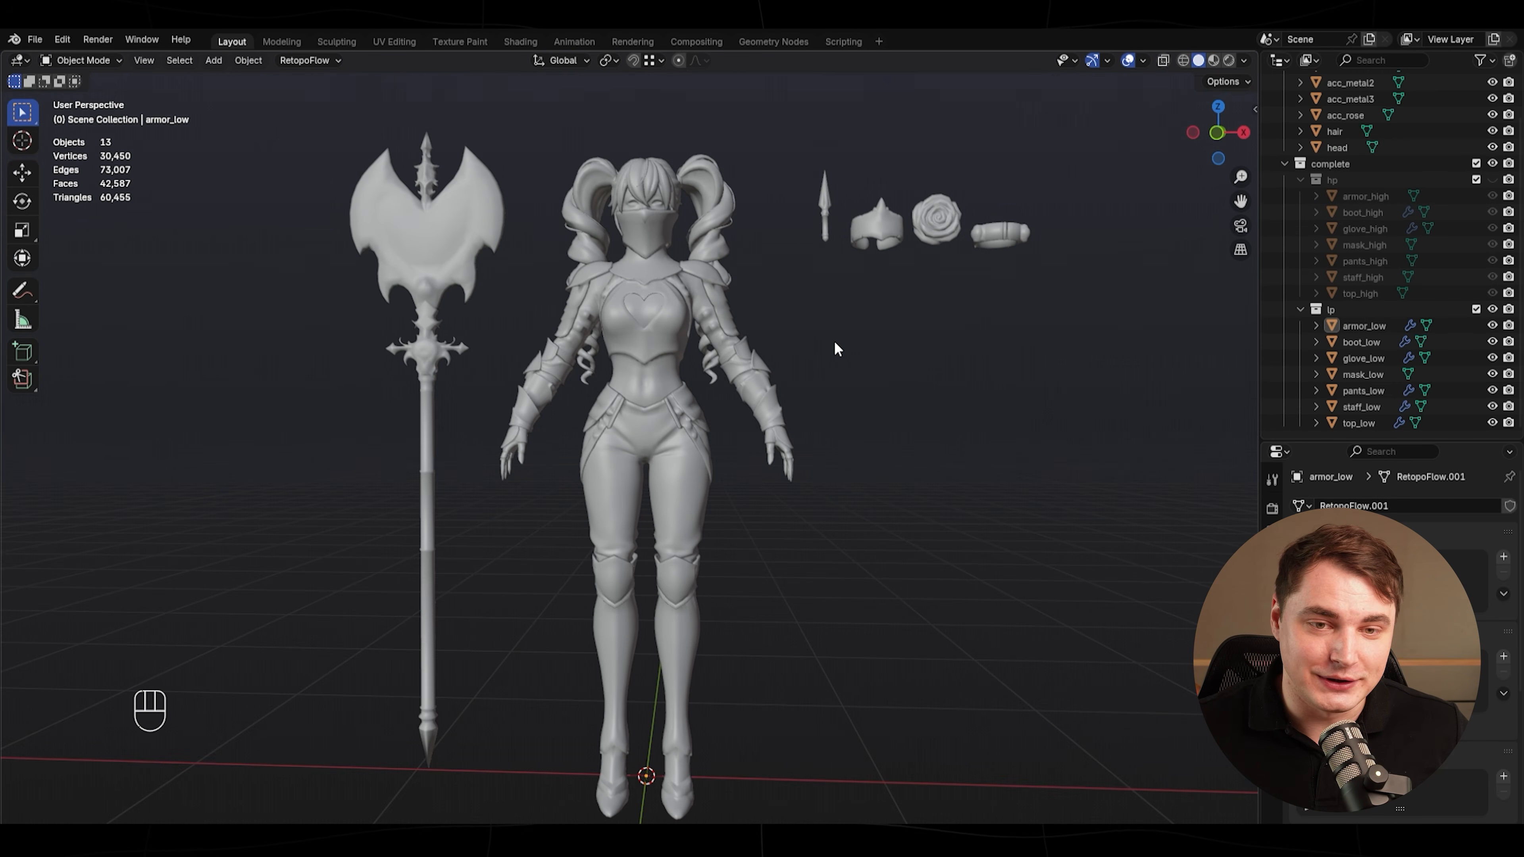
pyautogui.keyDown('shift'); pyautogui.moveTo(823, 315); pyautogui.dragTo(852, 508, button='middle'); pyautogui.keyUp('shift')
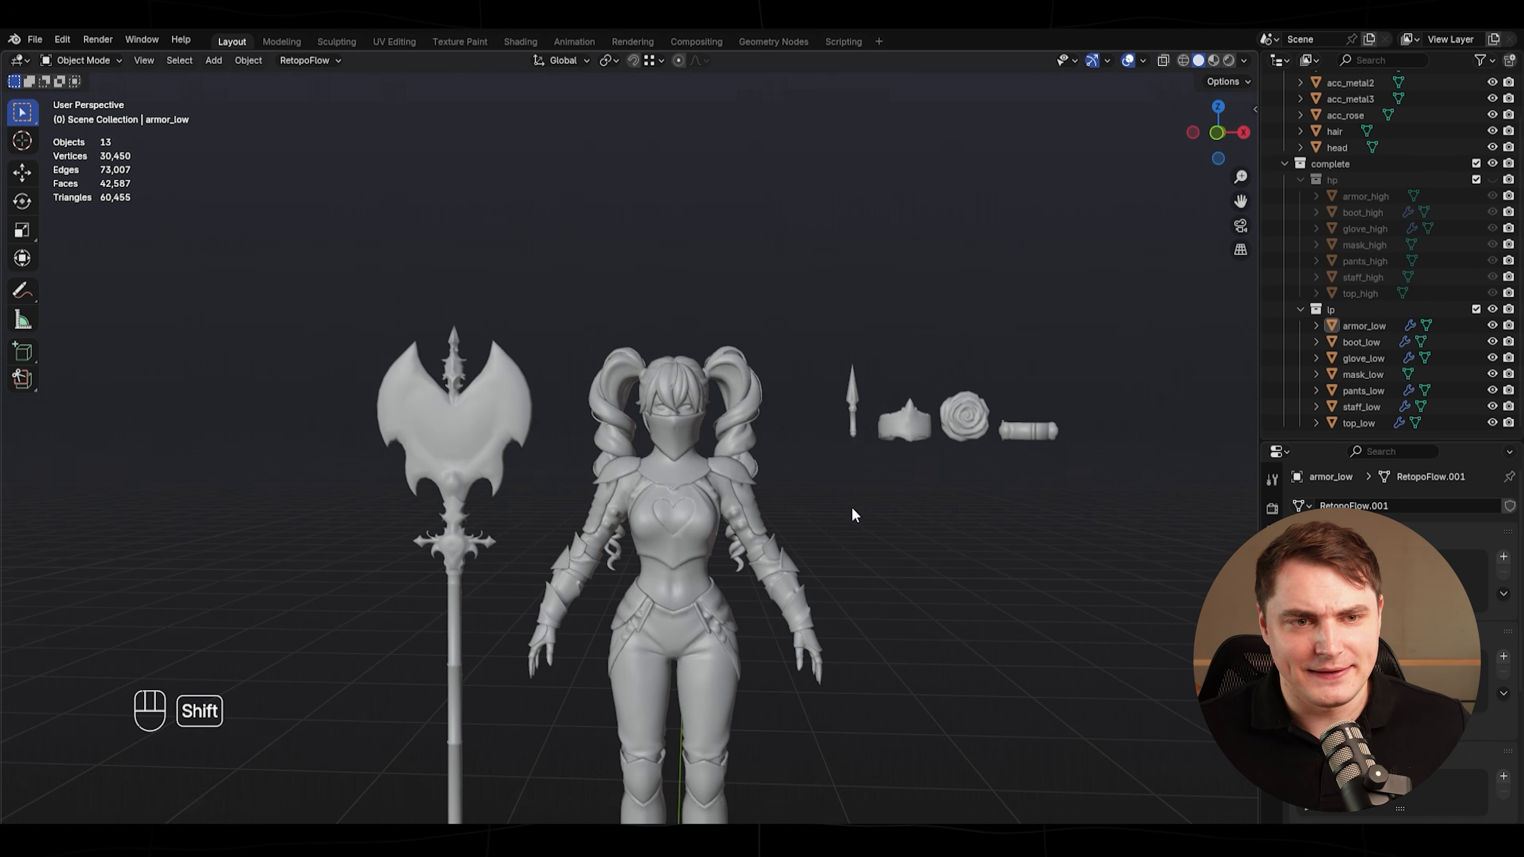
pyautogui.scroll(2, 822, 415)
pyautogui.keyDown('shift'); pyautogui.moveTo(839, 406); pyautogui.dragTo(840, 479, button='middle'); pyautogui.keyUp('shift')
pyautogui.scroll(2, 864, 477)
pyautogui.scroll(-2, 869, 484)
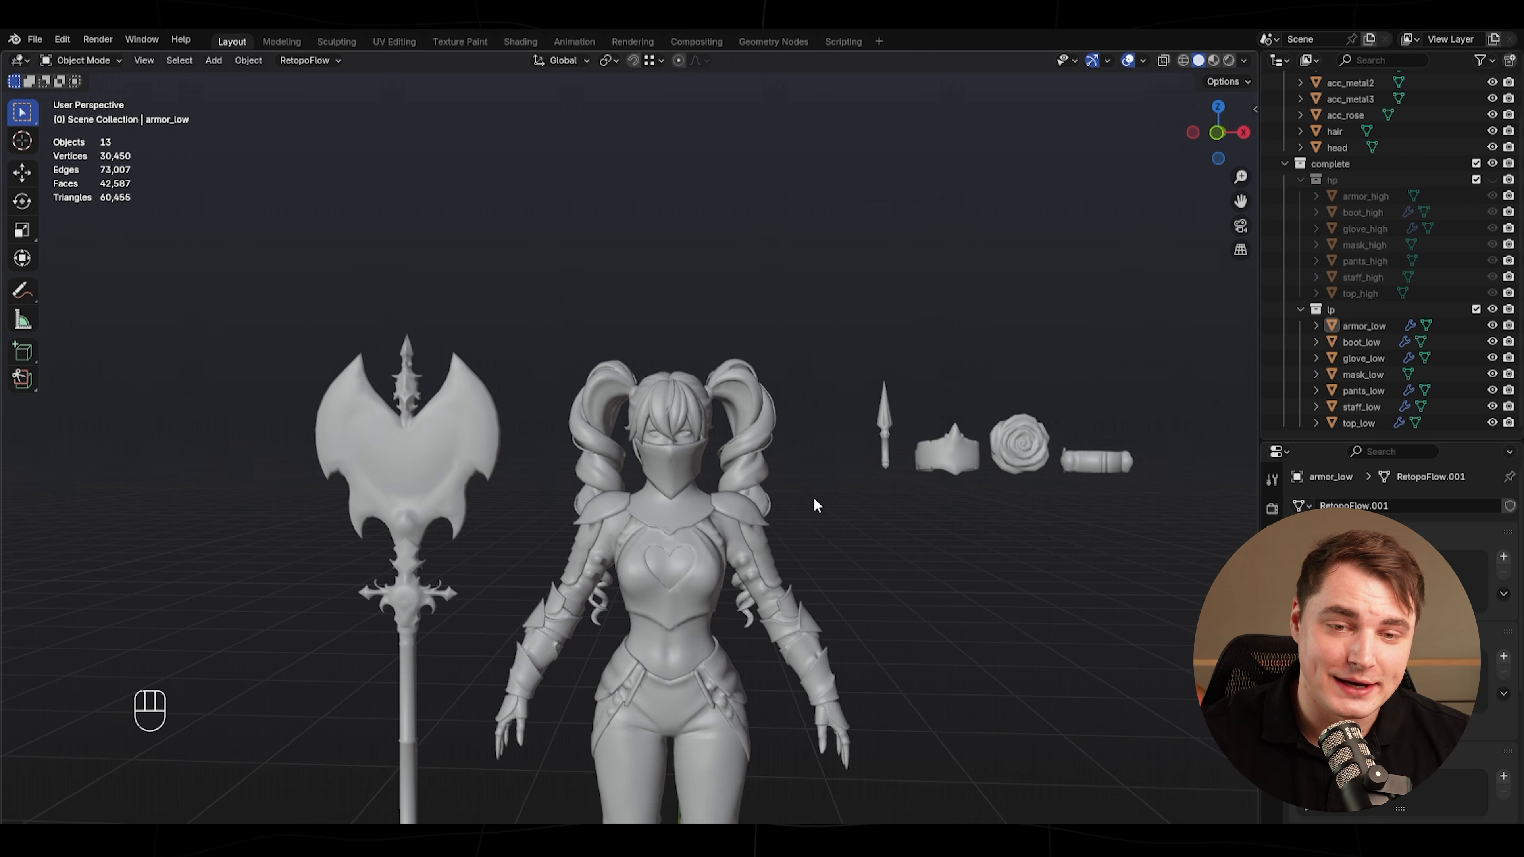
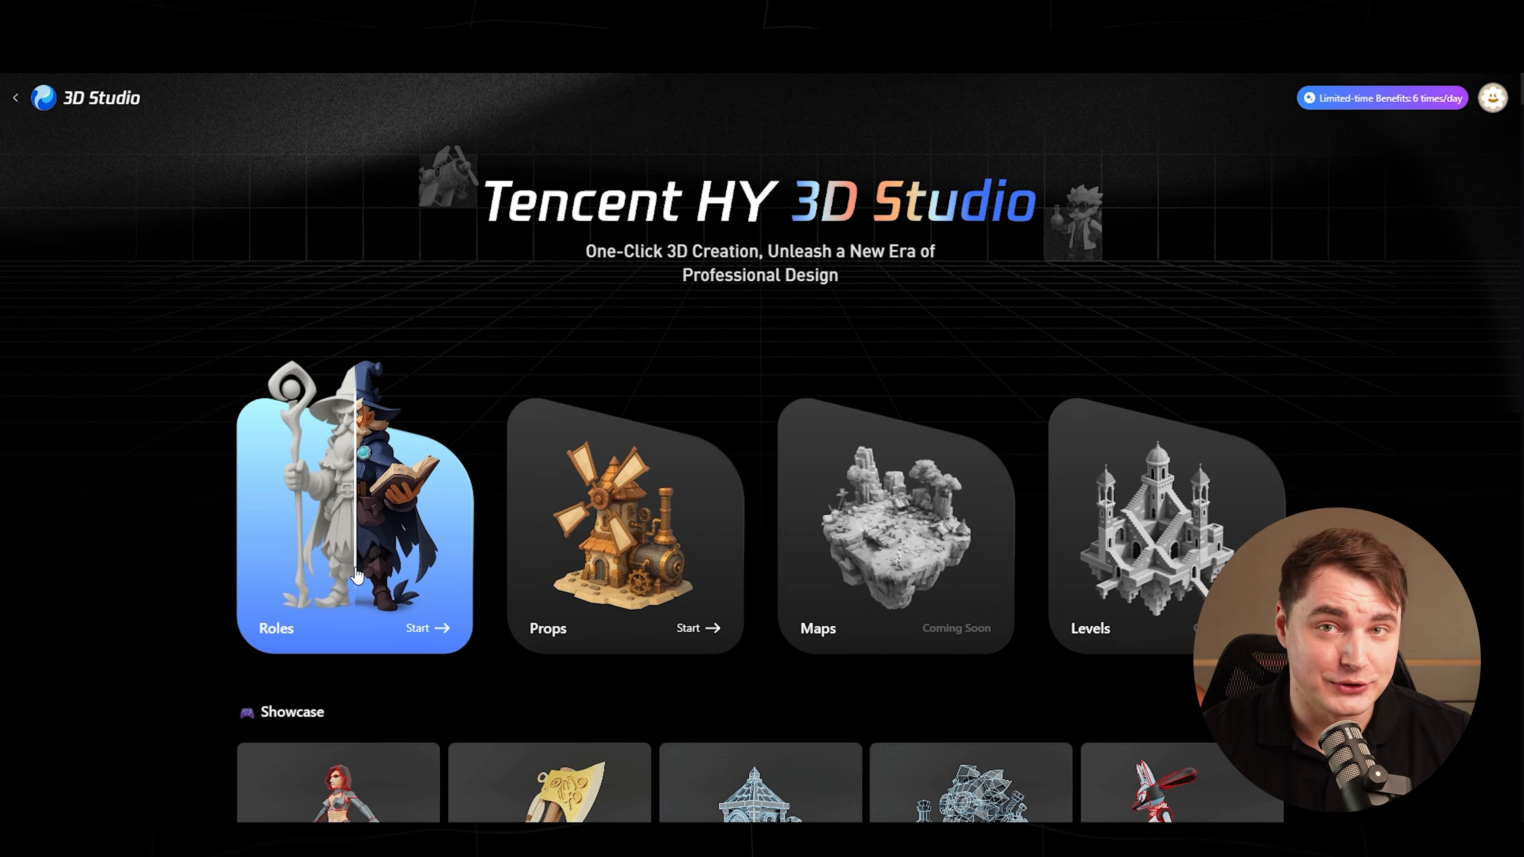
# - Switch to Tencent HY 3D Studio, open the Roles workspace, and generate a UV unwrap for the hair model
pyautogui.click(346, 597)
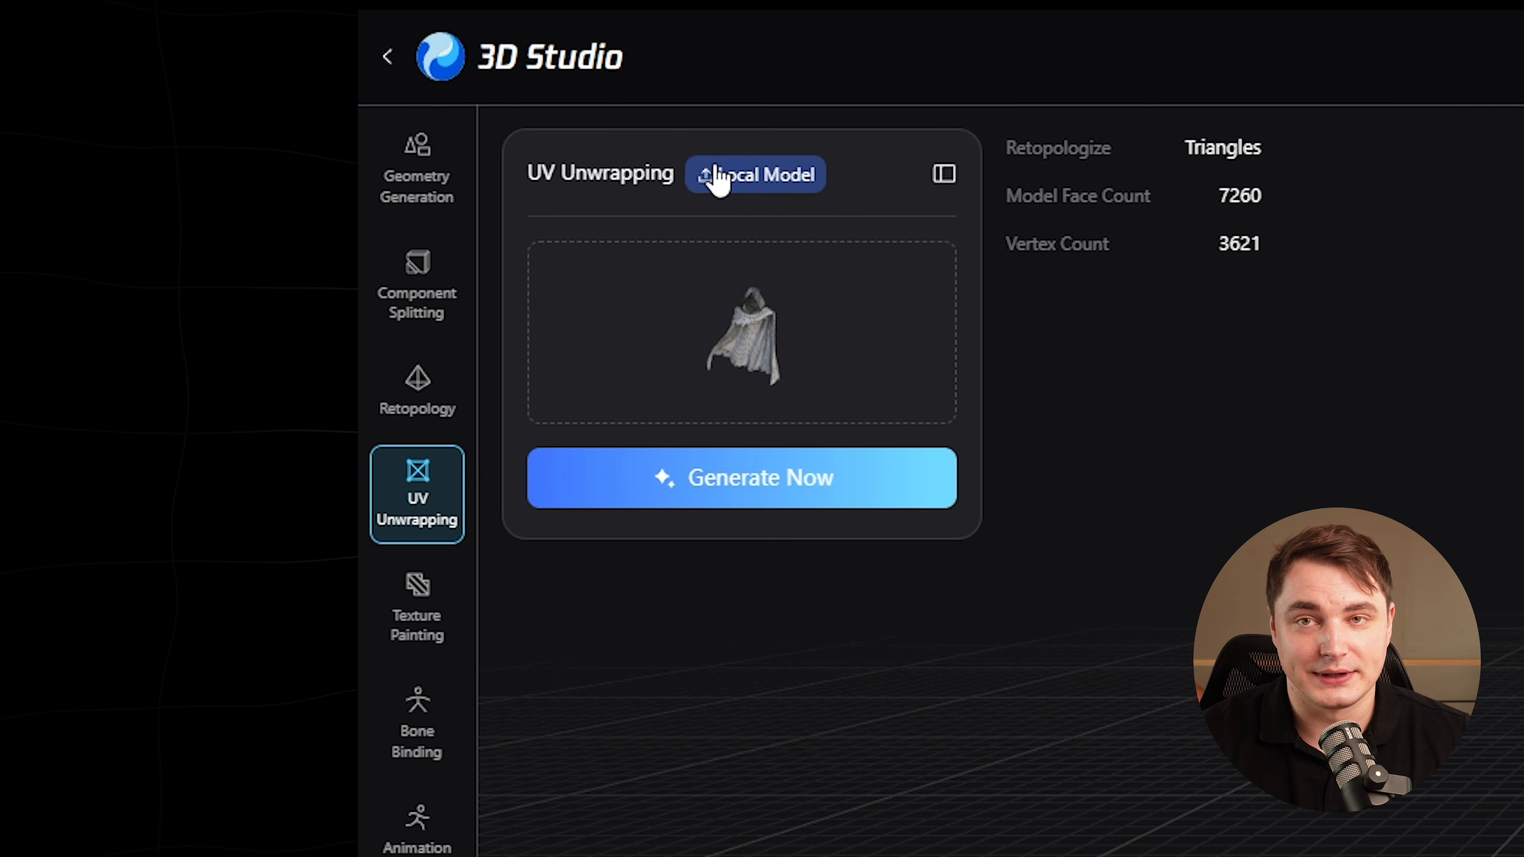
pyautogui.moveTo(743, 198)
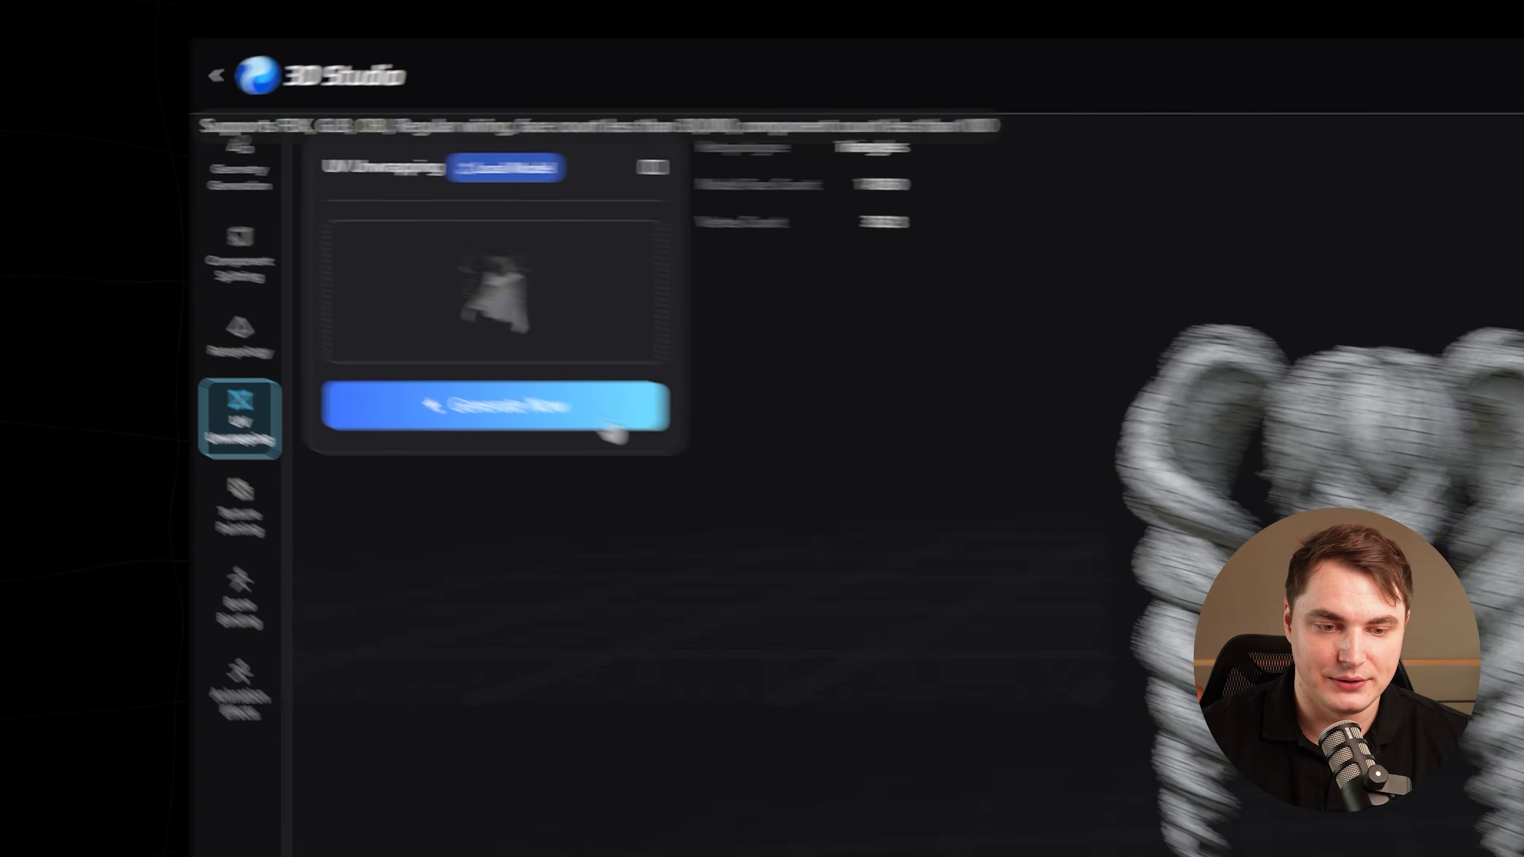
pyautogui.click(924, 493)
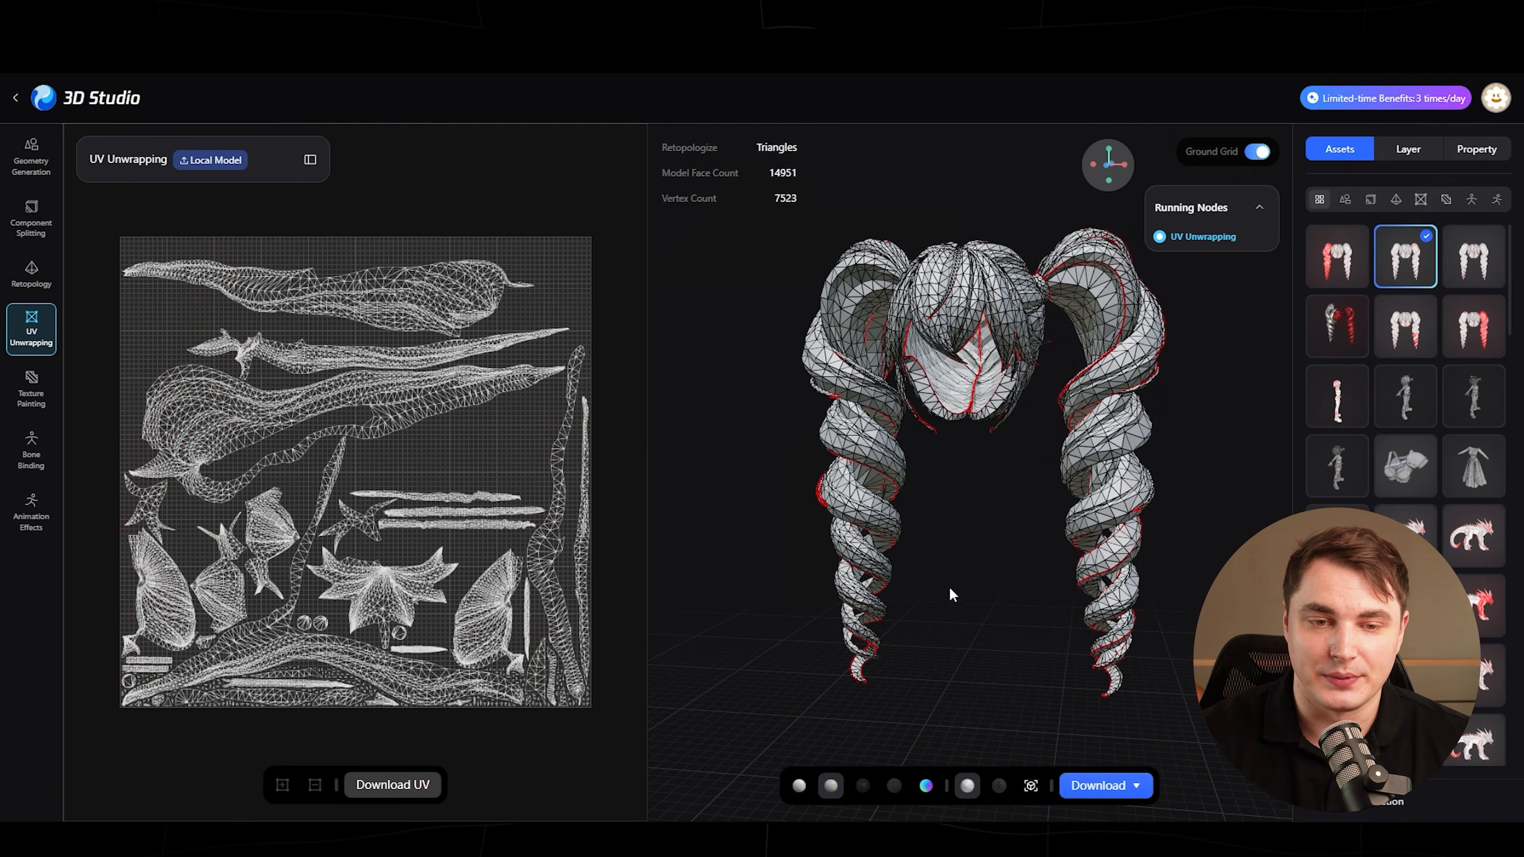
# - Inspect the hair's UV islands against the 3D model and download the unwrapped model
pyautogui.moveTo(953, 596); pyautogui.dragTo(540, 546)
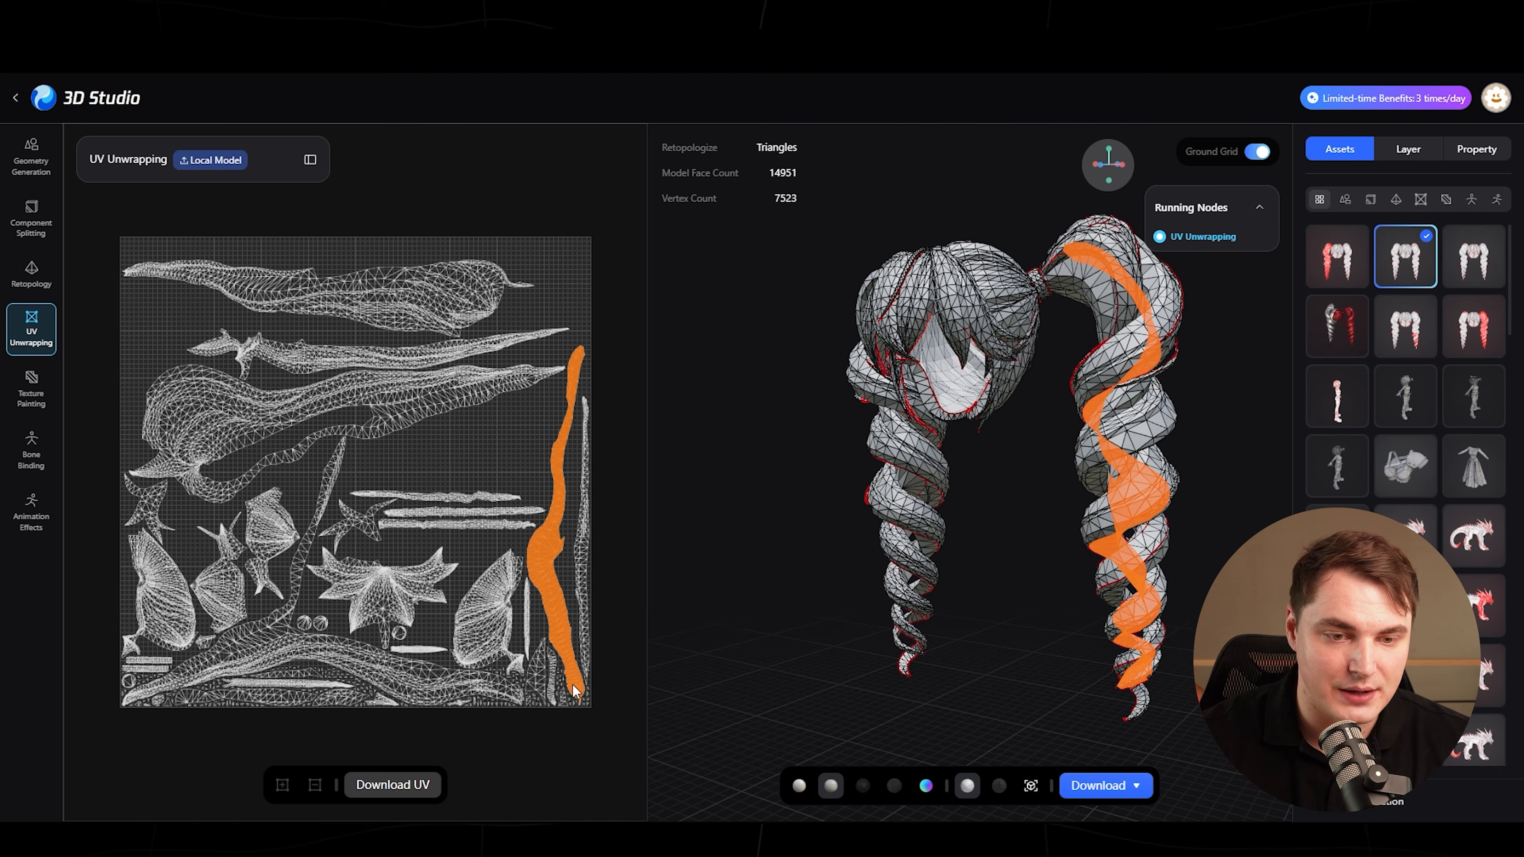
pyautogui.click(1098, 784)
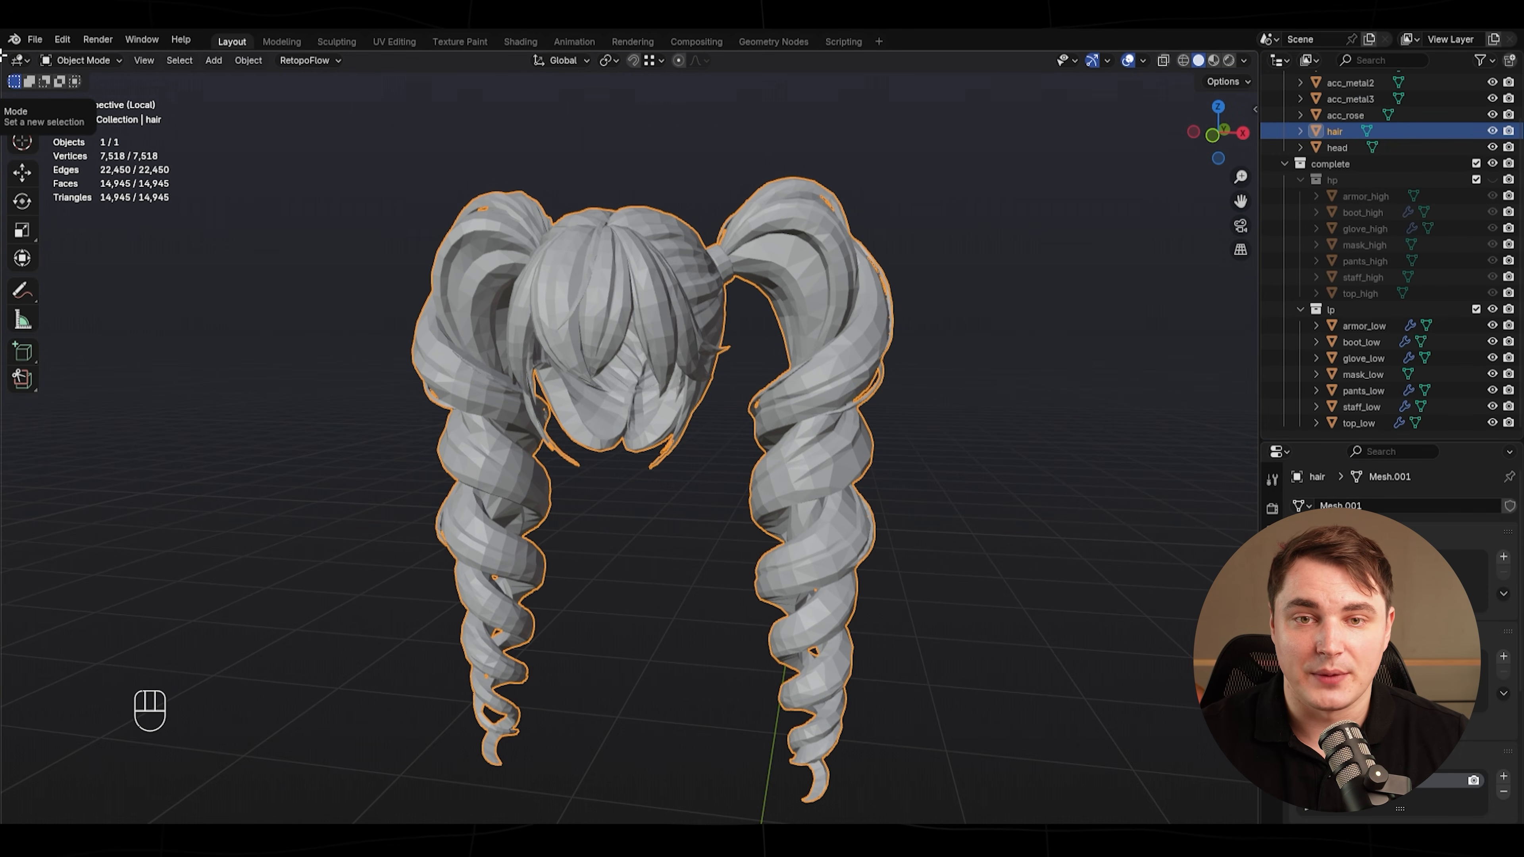
# - Switch to Blender, split the 3D viewport showing the hair, and make the new area a UV Editor
pyautogui.moveTo(3, 55); pyautogui.dragTo(169, 62)
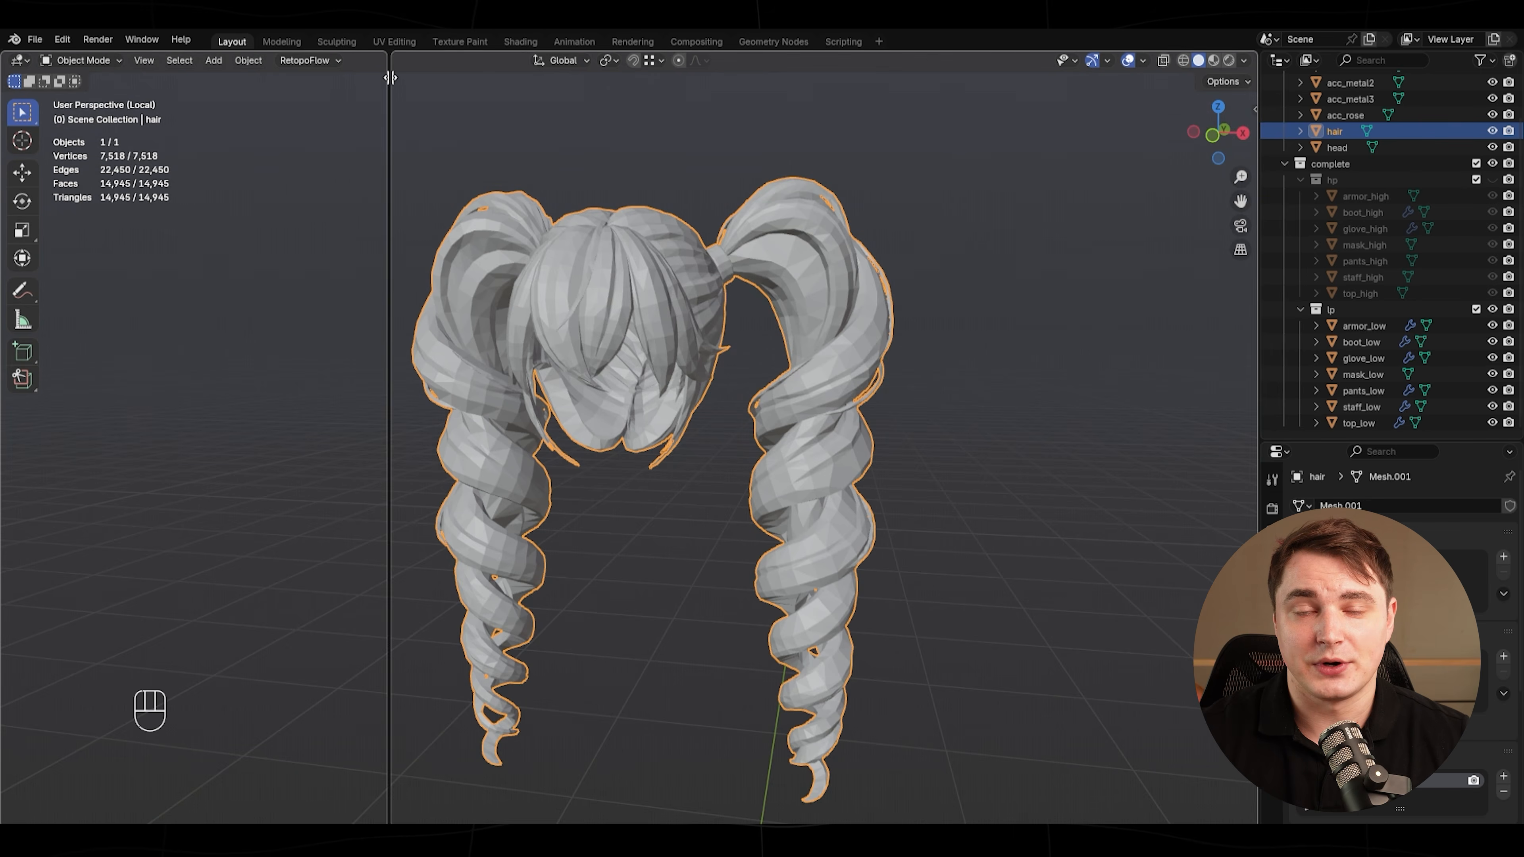
pyautogui.moveTo(390, 78); pyautogui.dragTo(391, 79)
pyautogui.click(18, 60)
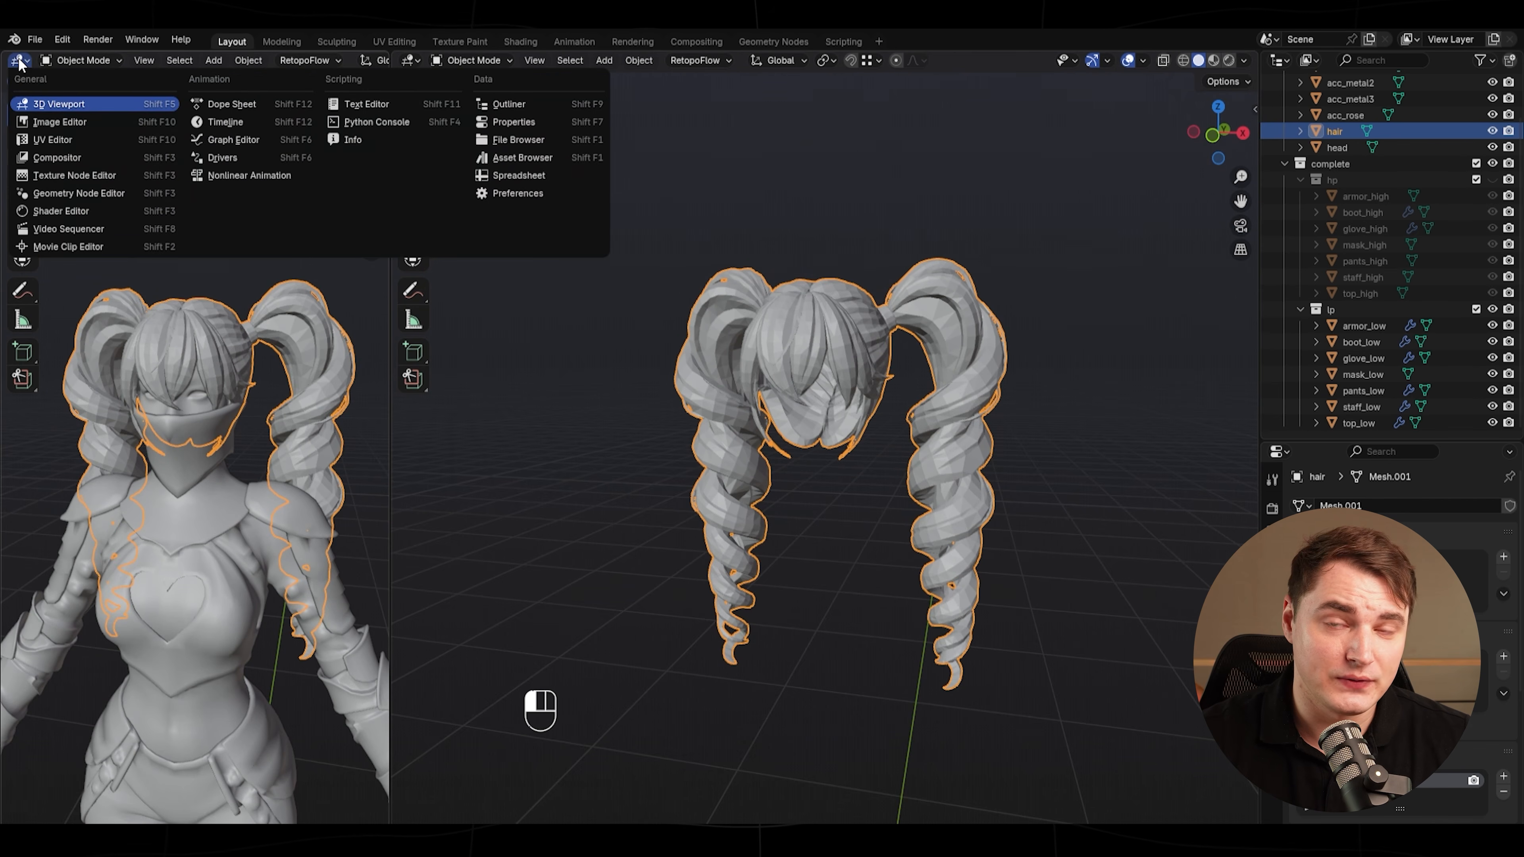
pyautogui.click(37, 138)
# - In Edit Mode with edge selection, clear the sharp marks from all edges of the hair
pyautogui.click(468, 60)
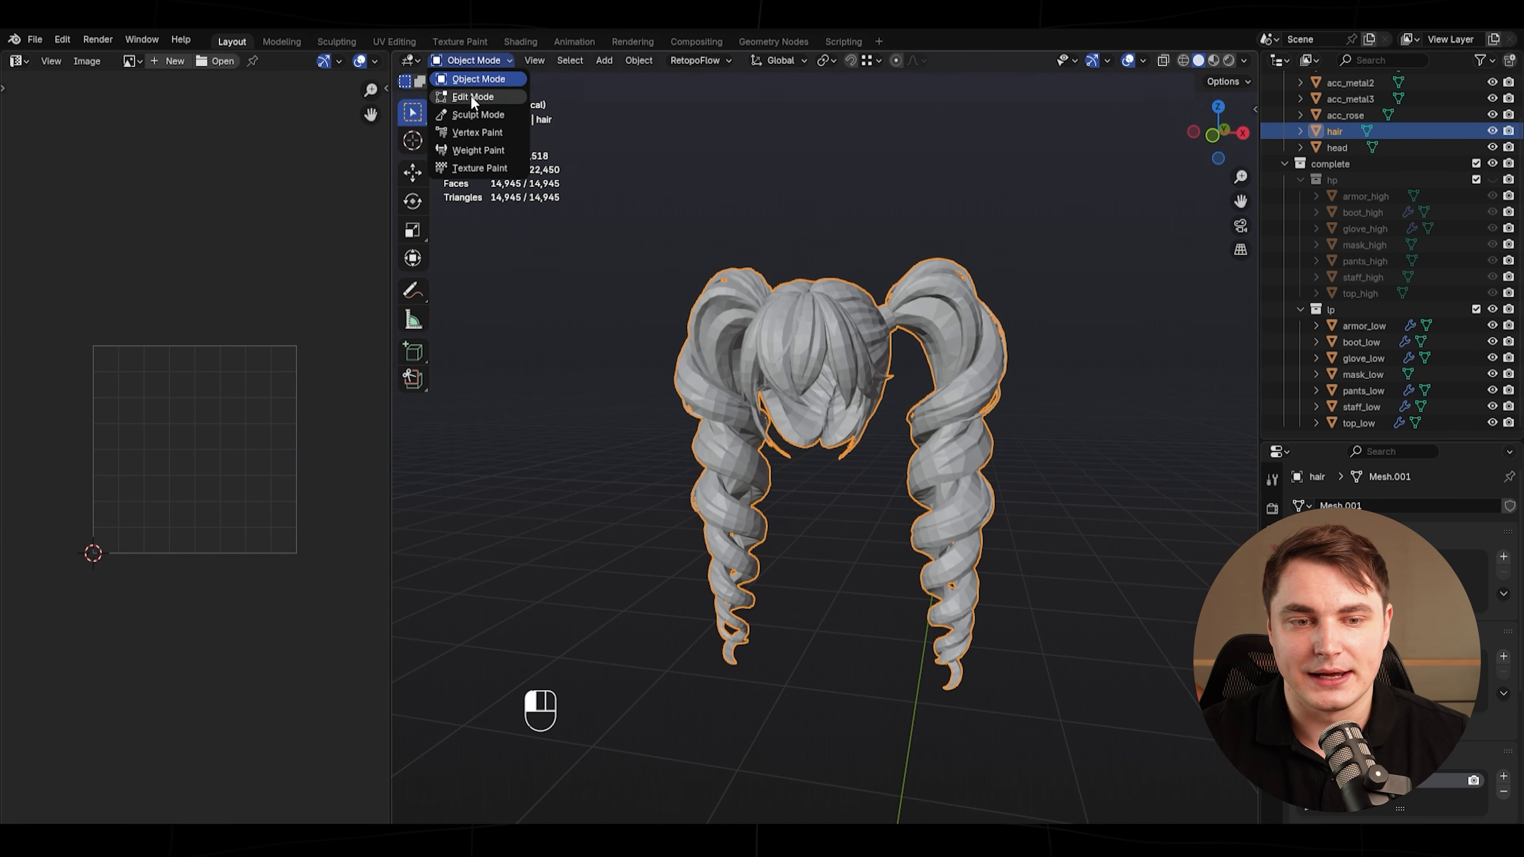
pyautogui.click(470, 95)
pyautogui.scroll(4, 809, 383)
pyautogui.moveTo(809, 383); pyautogui.dragTo(886, 401, button='middle')
pyautogui.keyDown('shift'); pyautogui.moveTo(706, 218); pyautogui.dragTo(779, 479, button='middle'); pyautogui.keyUp('shift')
pyautogui.scroll(2, 910, 444)
pyautogui.scroll(-4, 806, 514)
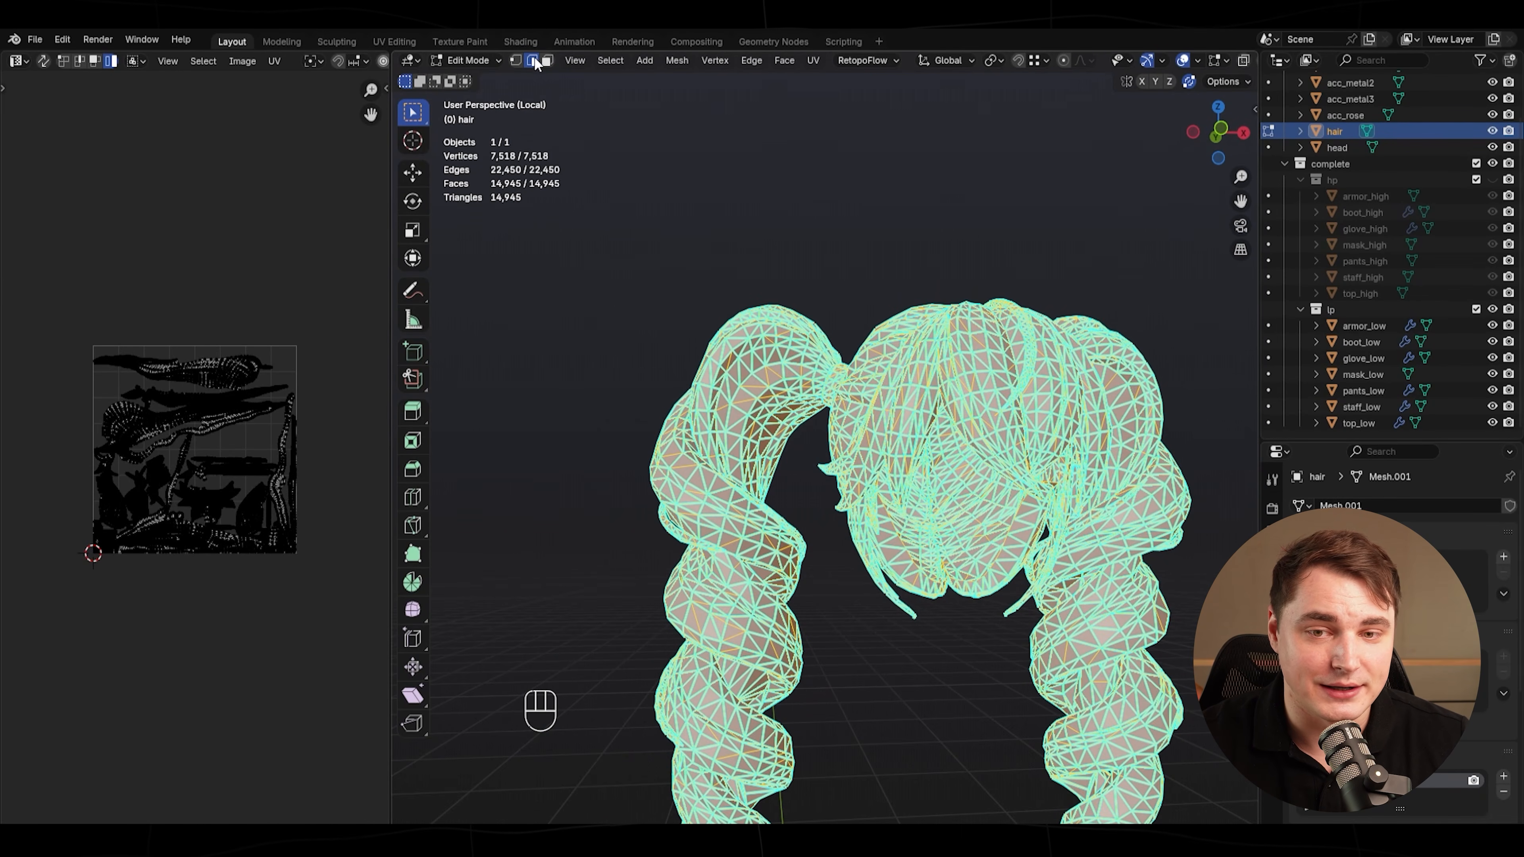
pyautogui.moveTo(769, 211); pyautogui.dragTo(744, 240, button='middle')
pyautogui.scroll(-1, 744, 240)
pyautogui.keyDown('shift'); pyautogui.moveTo(734, 324); pyautogui.dragTo(671, 237, button='middle'); pyautogui.keyUp('shift')
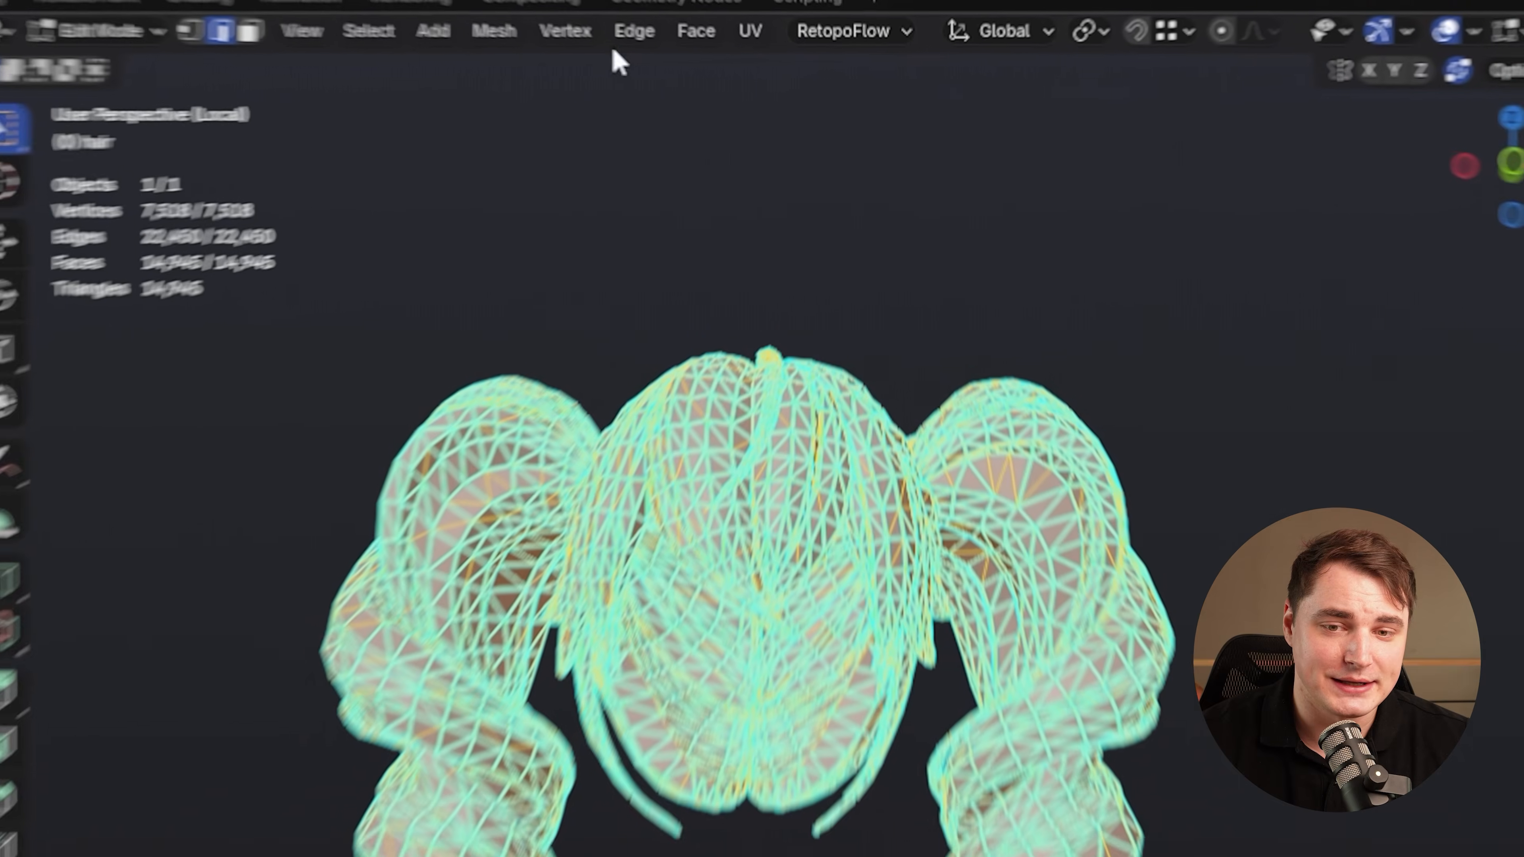
pyautogui.click(641, 36)
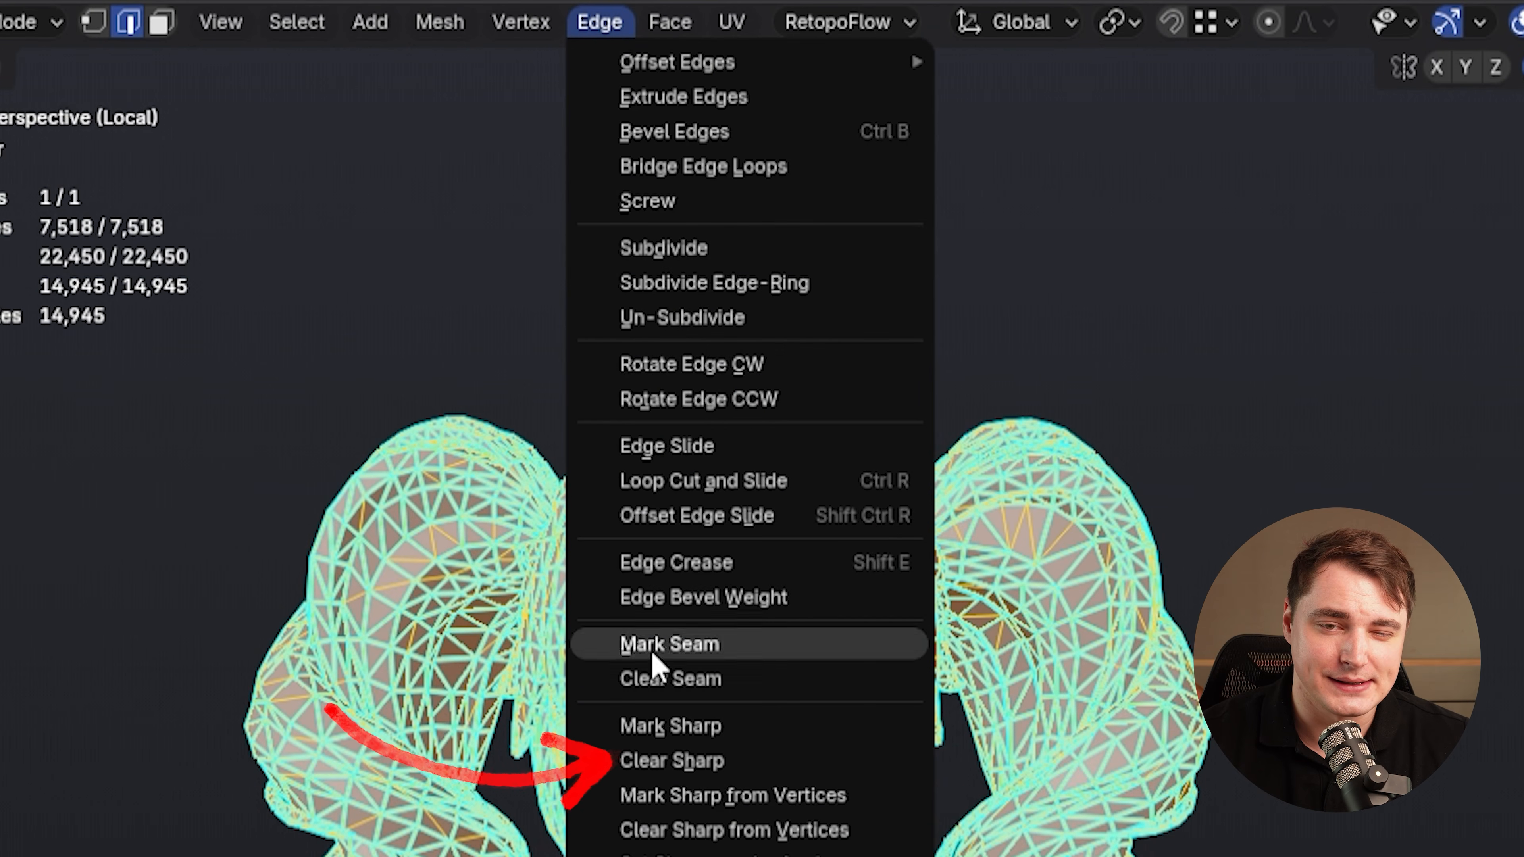
pyautogui.click(702, 760)
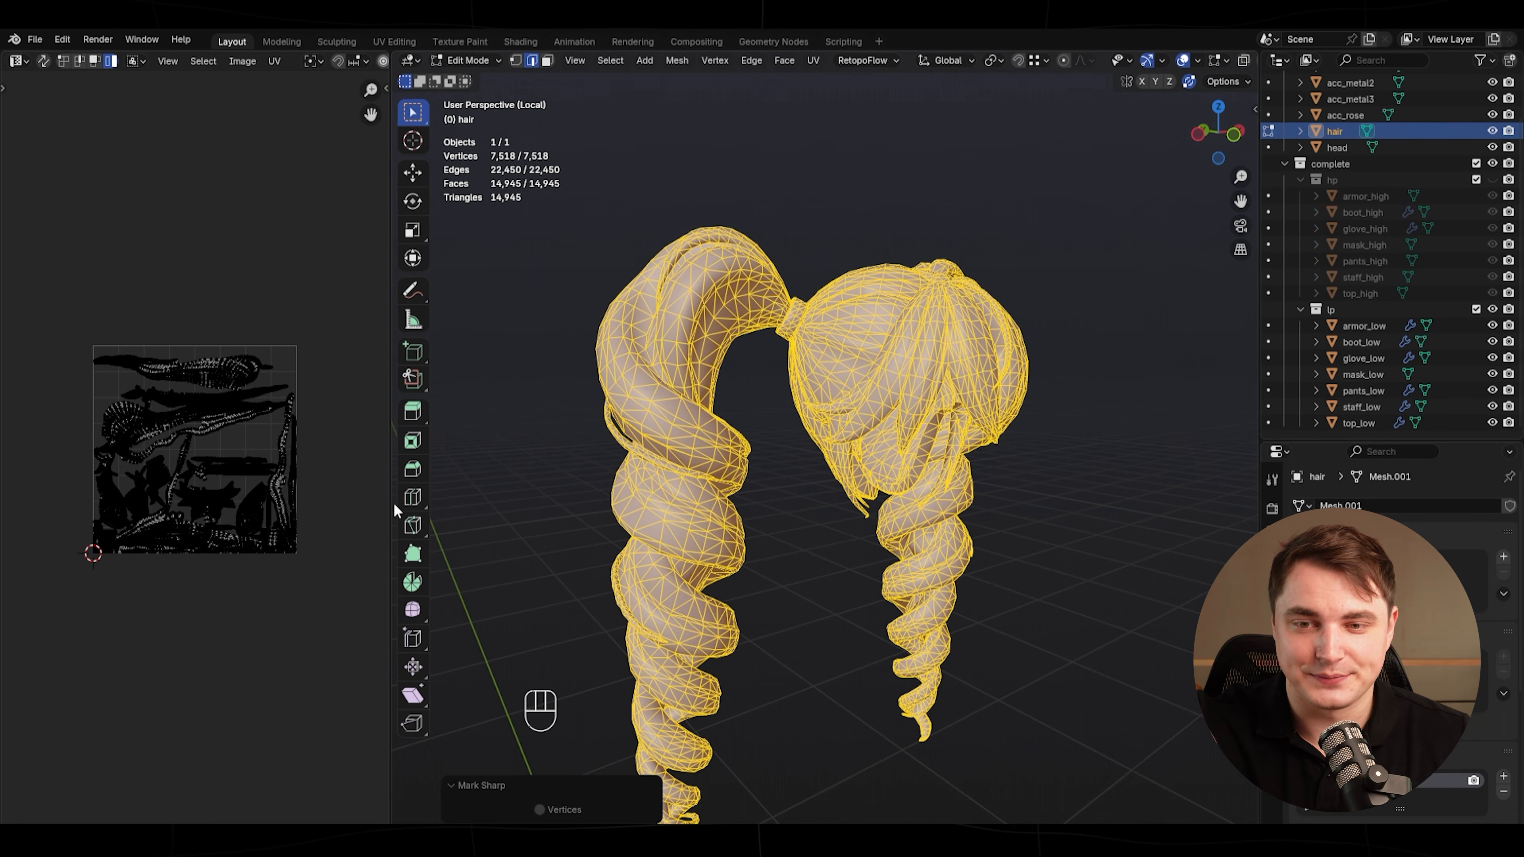
# - Widen the UV Editor and turn on the UV Stretch overlay for the hair's islands
pyautogui.moveTo(393, 503); pyautogui.dragTo(574, 498)
pyautogui.scroll(3, 423, 108)
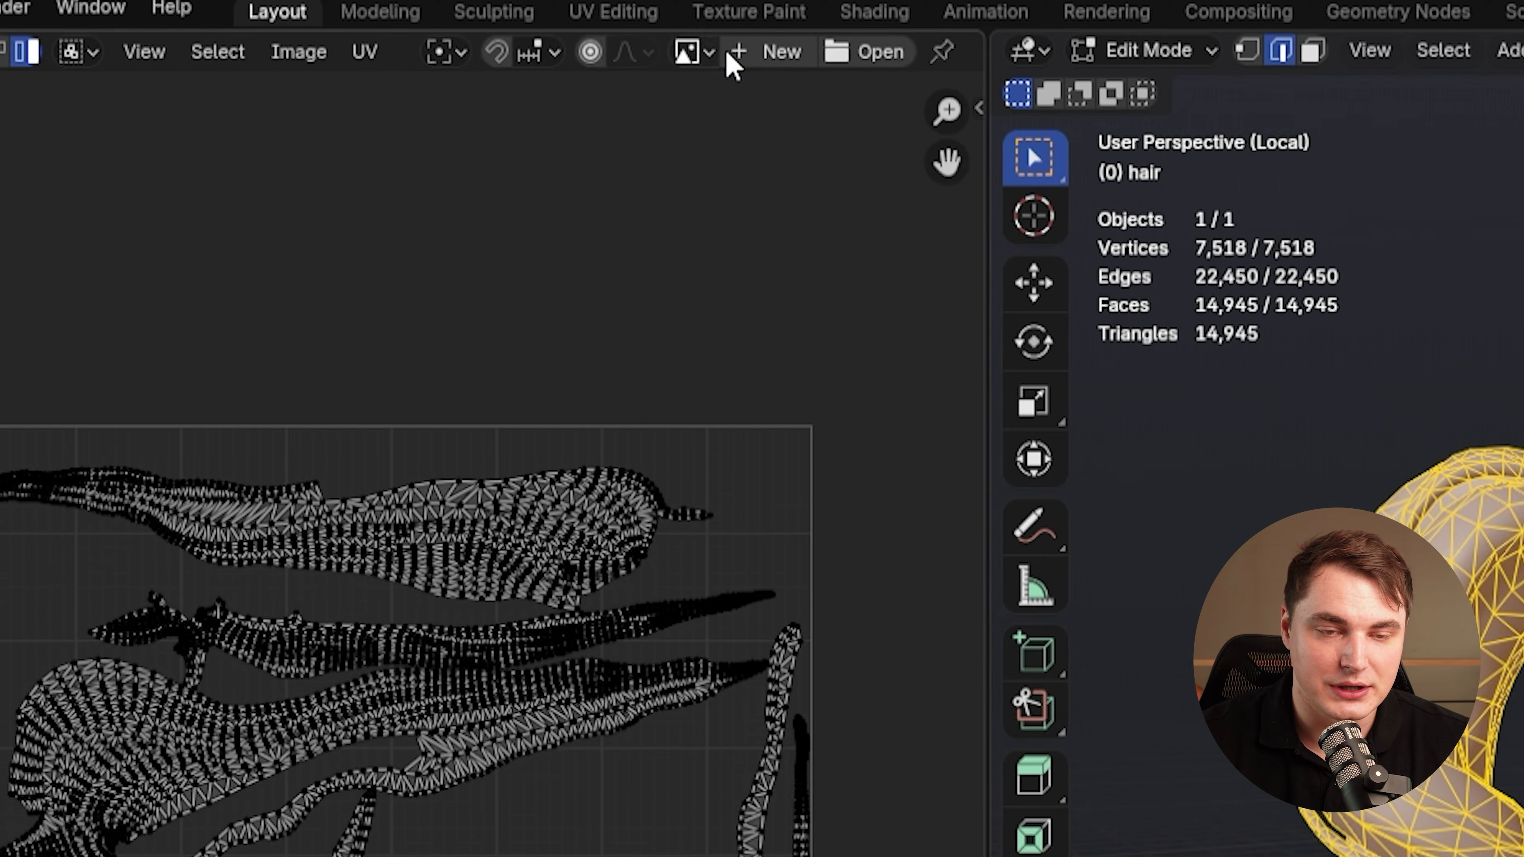
pyautogui.moveTo(733, 63); pyautogui.dragTo(447, 69, button='middle')
pyautogui.click(720, 53)
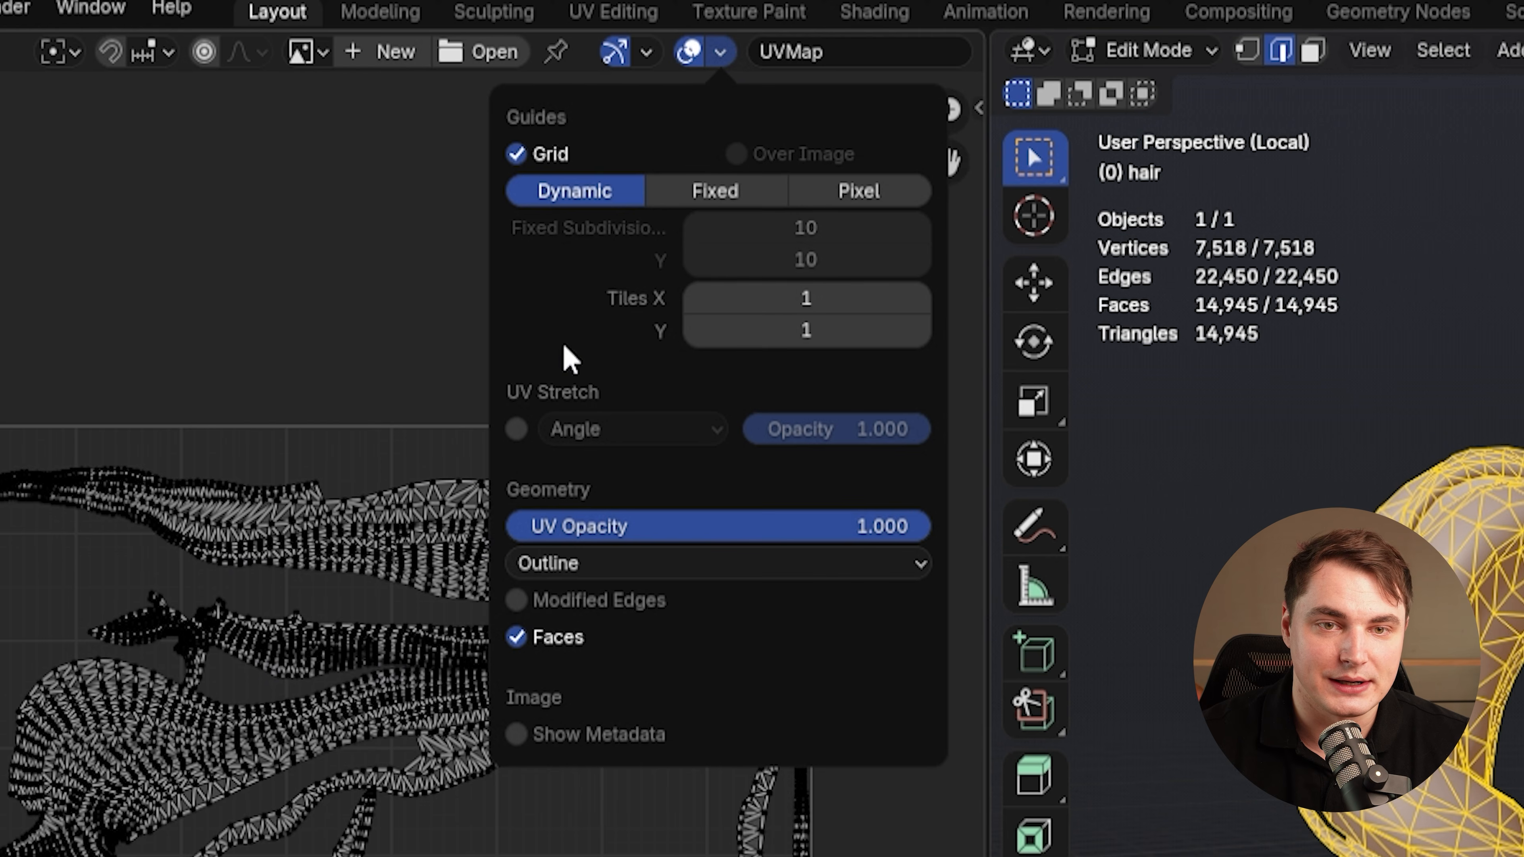
pyautogui.click(516, 429)
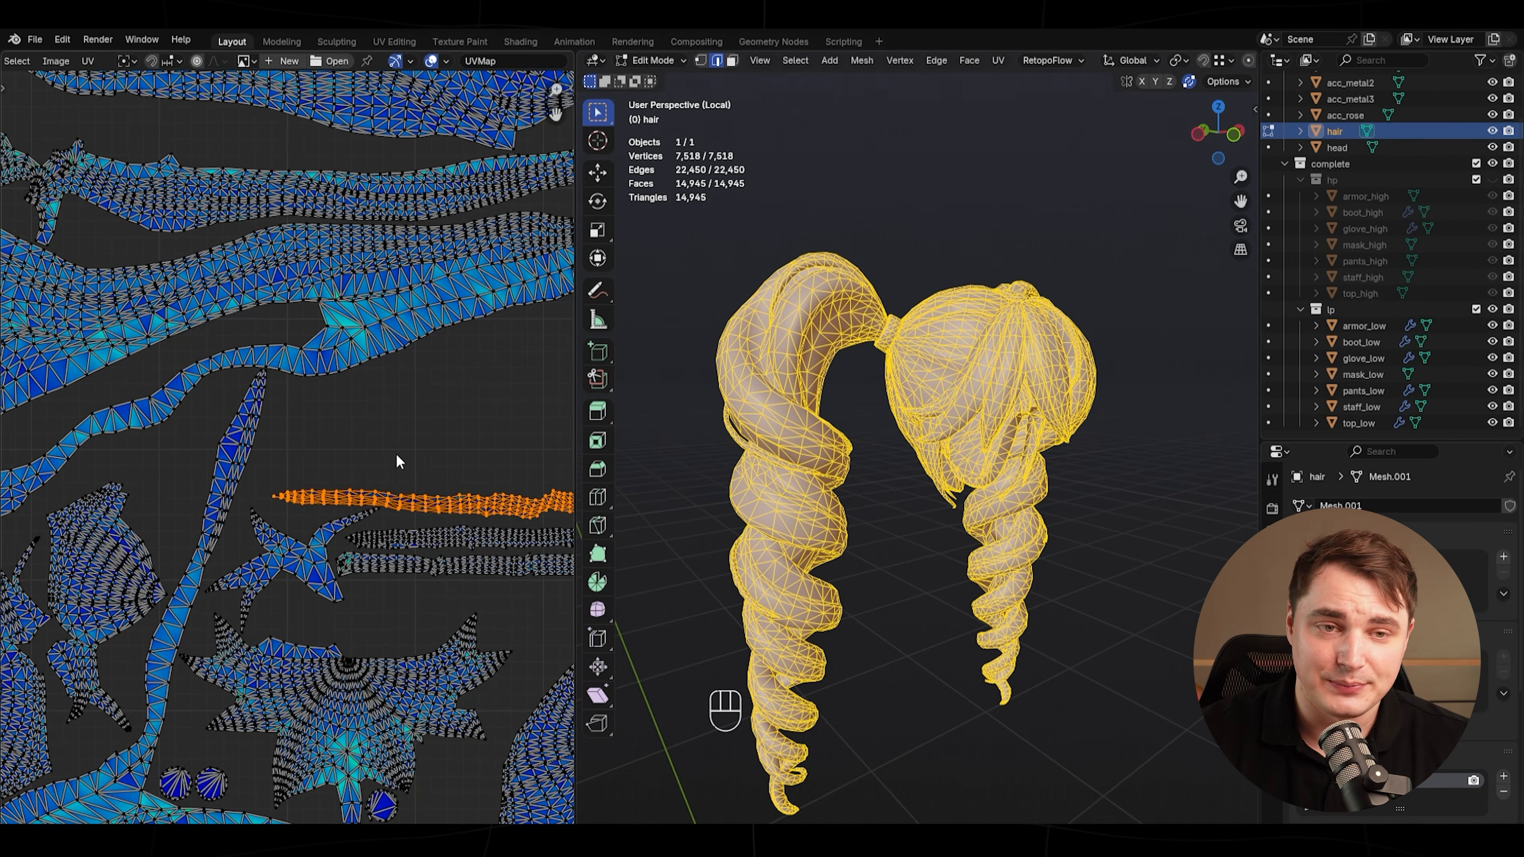
# - Examine the hair's UV islands for stretching and small stray fragments across the whole layout
pyautogui.moveTo(436, 614); pyautogui.dragTo(202, 642, button='middle')
pyautogui.moveTo(439, 244); pyautogui.dragTo(108, 572, button='middle')
pyautogui.moveTo(457, 727); pyautogui.dragTo(144, 107, button='middle')
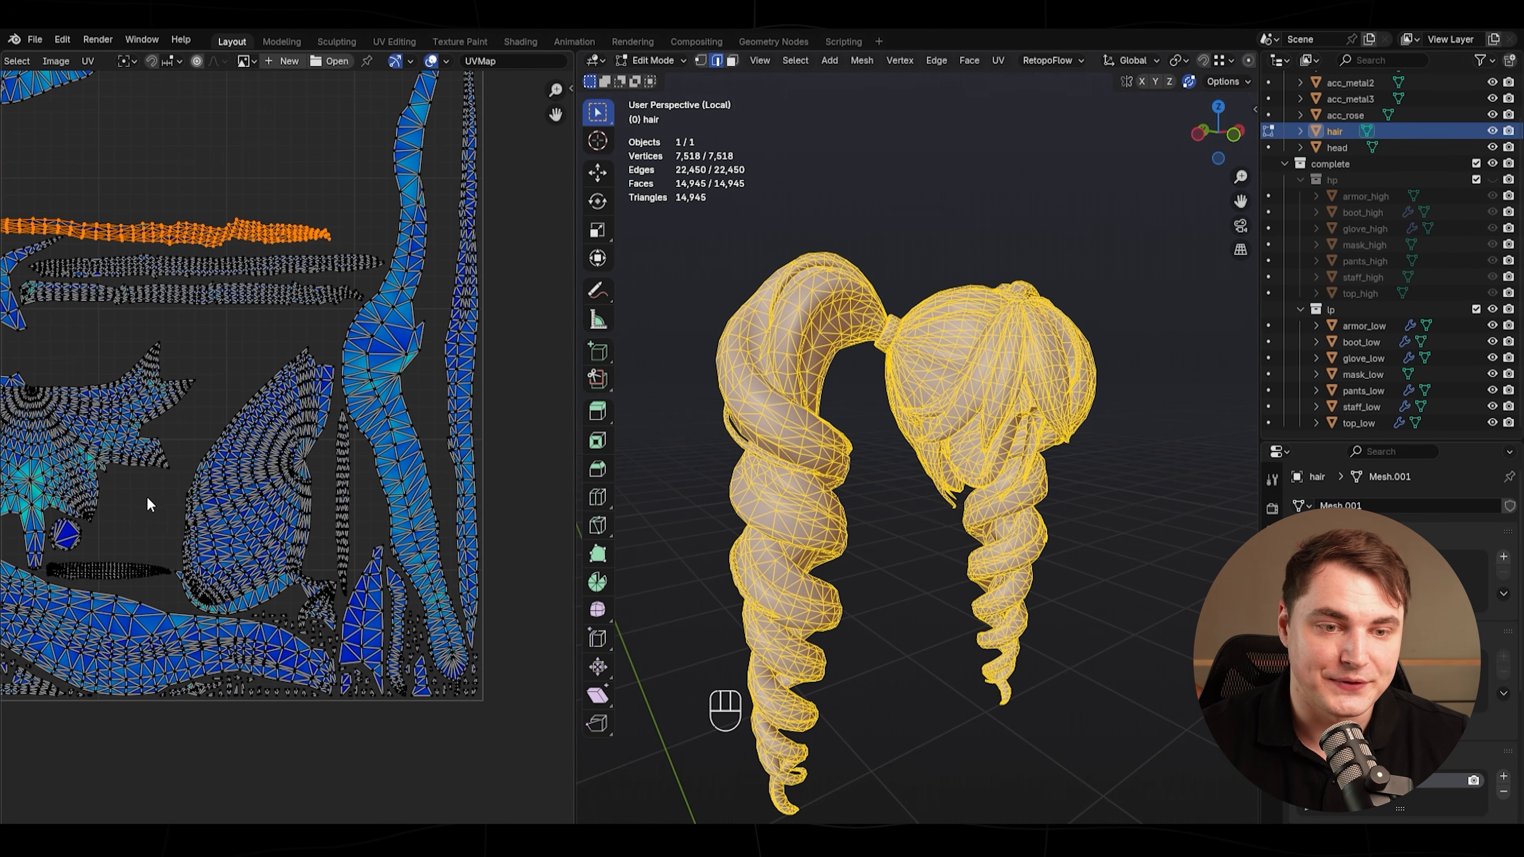
pyautogui.moveTo(133, 534); pyautogui.dragTo(12, 522, button='middle')
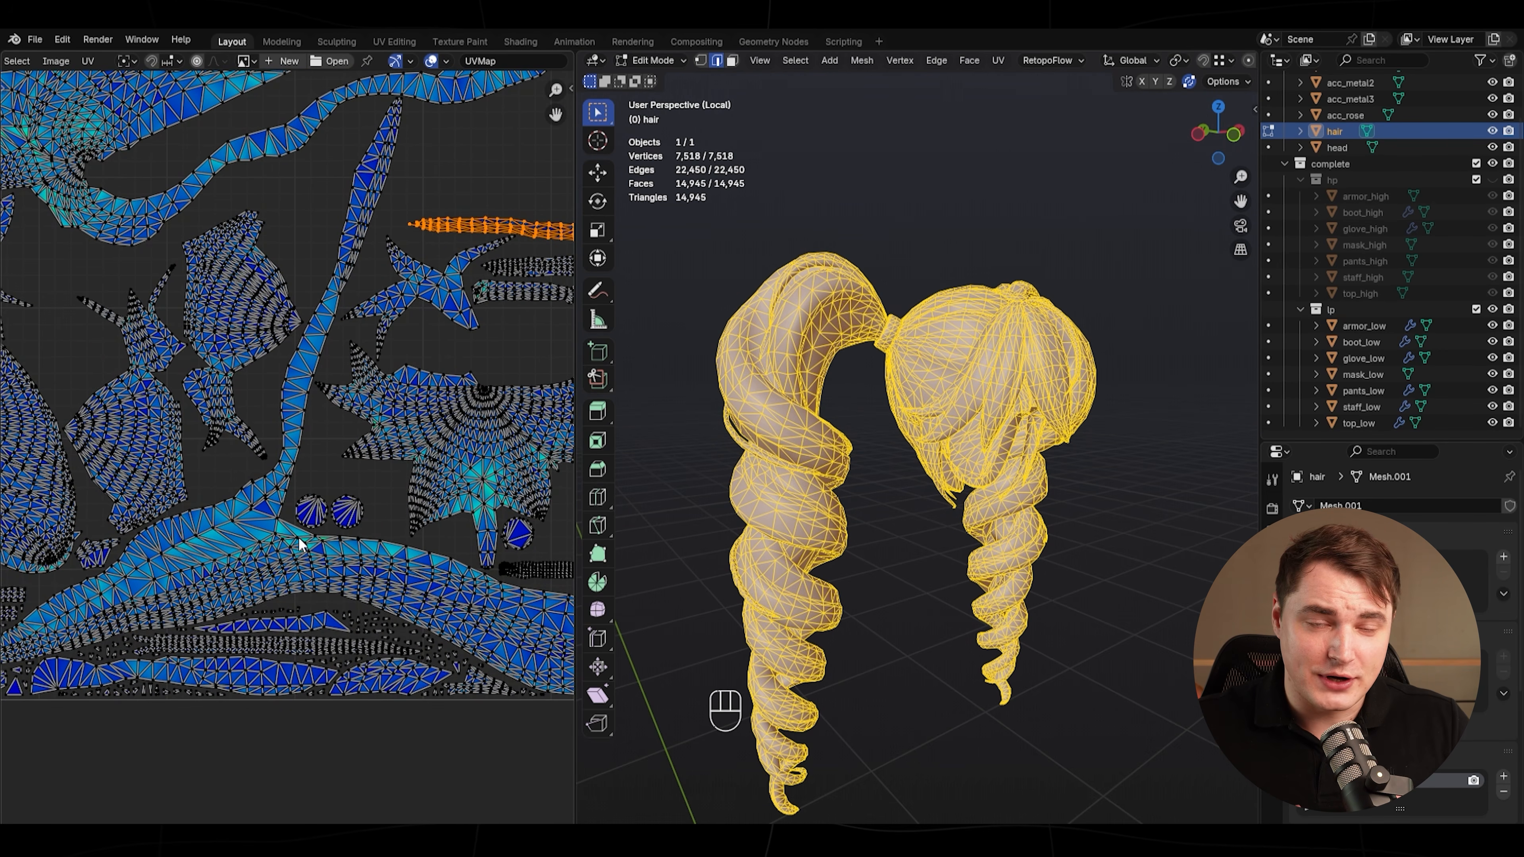
pyautogui.moveTo(349, 446); pyautogui.dragTo(240, 489, button='middle')
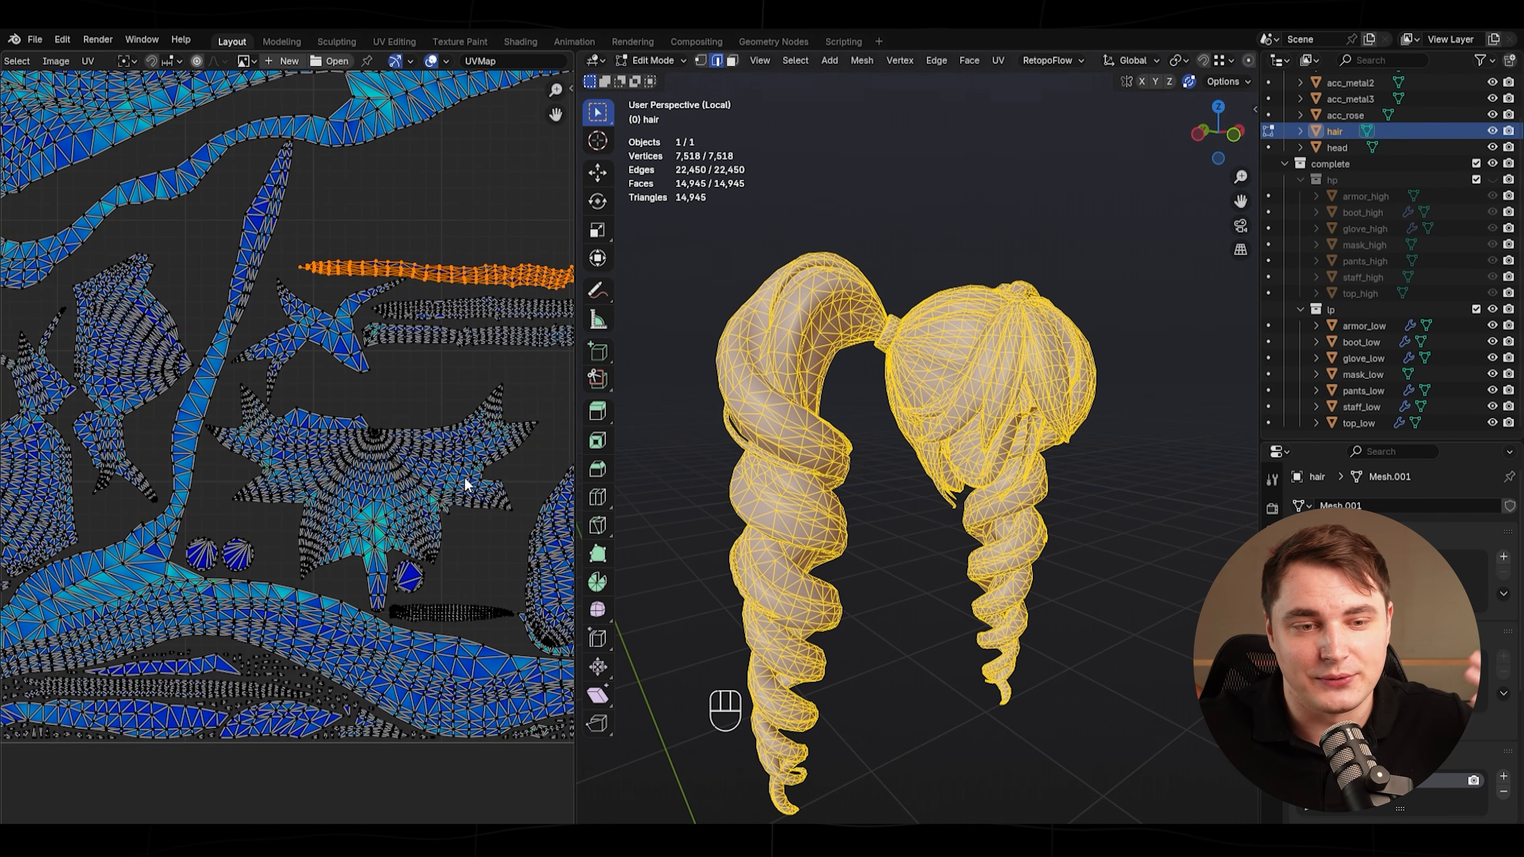
pyautogui.scroll(-4, 417, 436)
pyautogui.scroll(3, 307, 506)
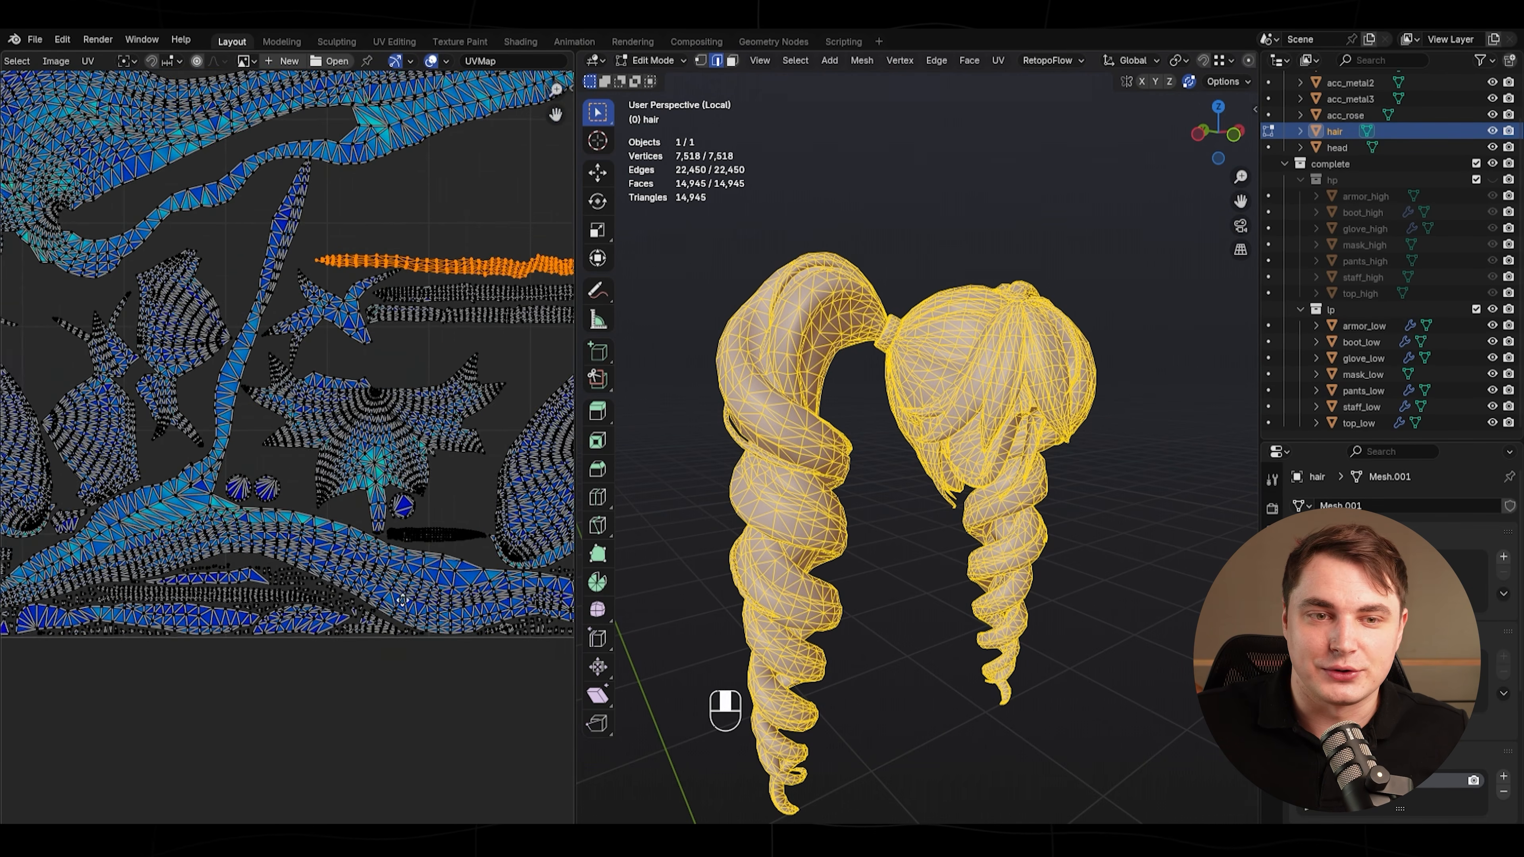
pyautogui.moveTo(401, 600); pyautogui.dragTo(558, 585, button='middle')
pyautogui.scroll(3, 440, 569)
# - Turn on UV sync selection, select one of the tiny UV fragments and frame its face on the hair mesh
pyautogui.click(464, 550)
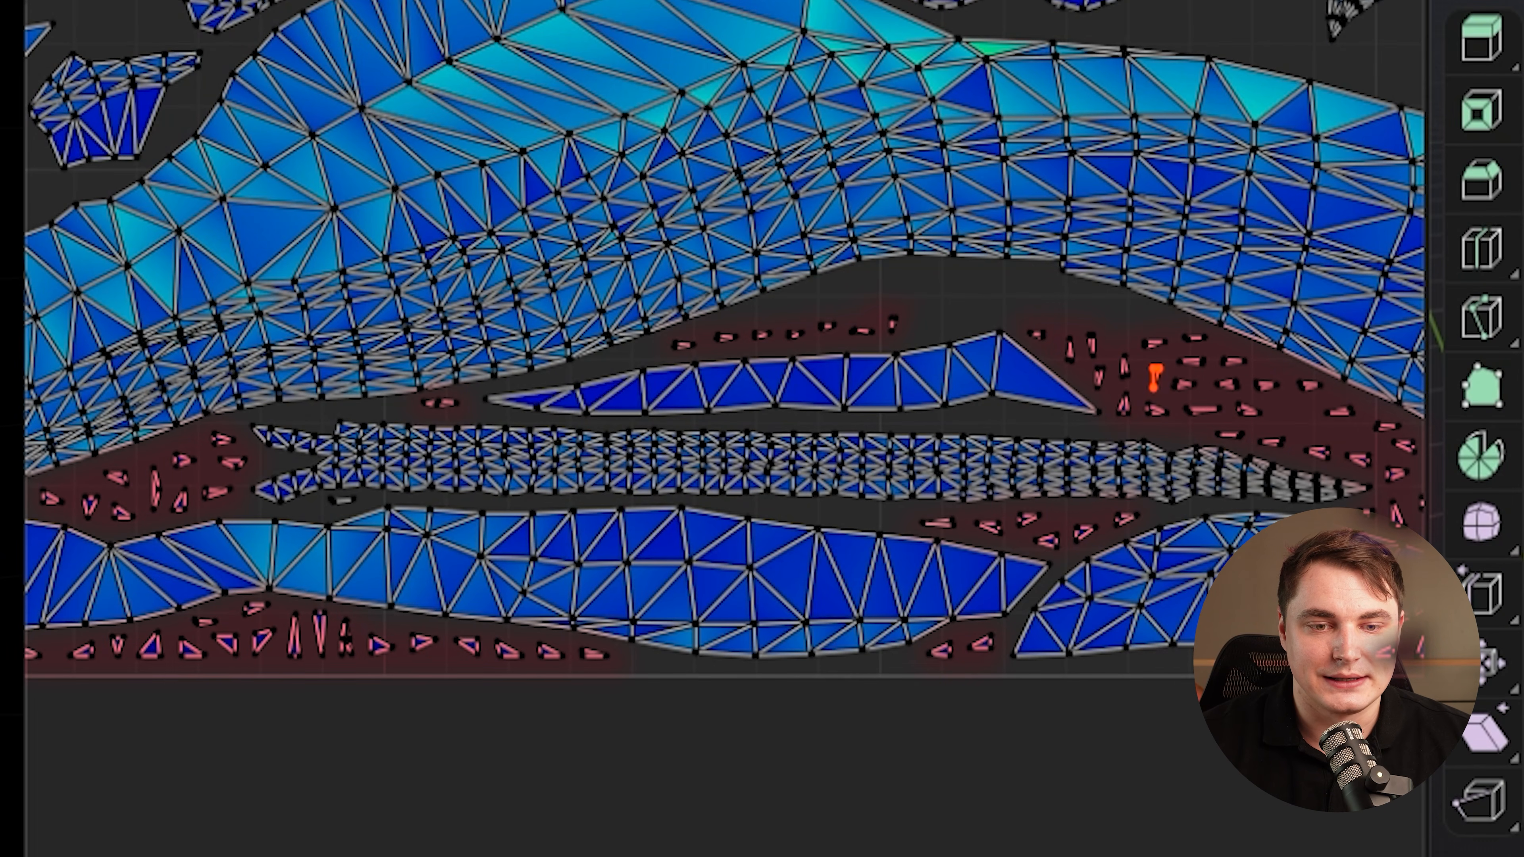
pyautogui.press('a')
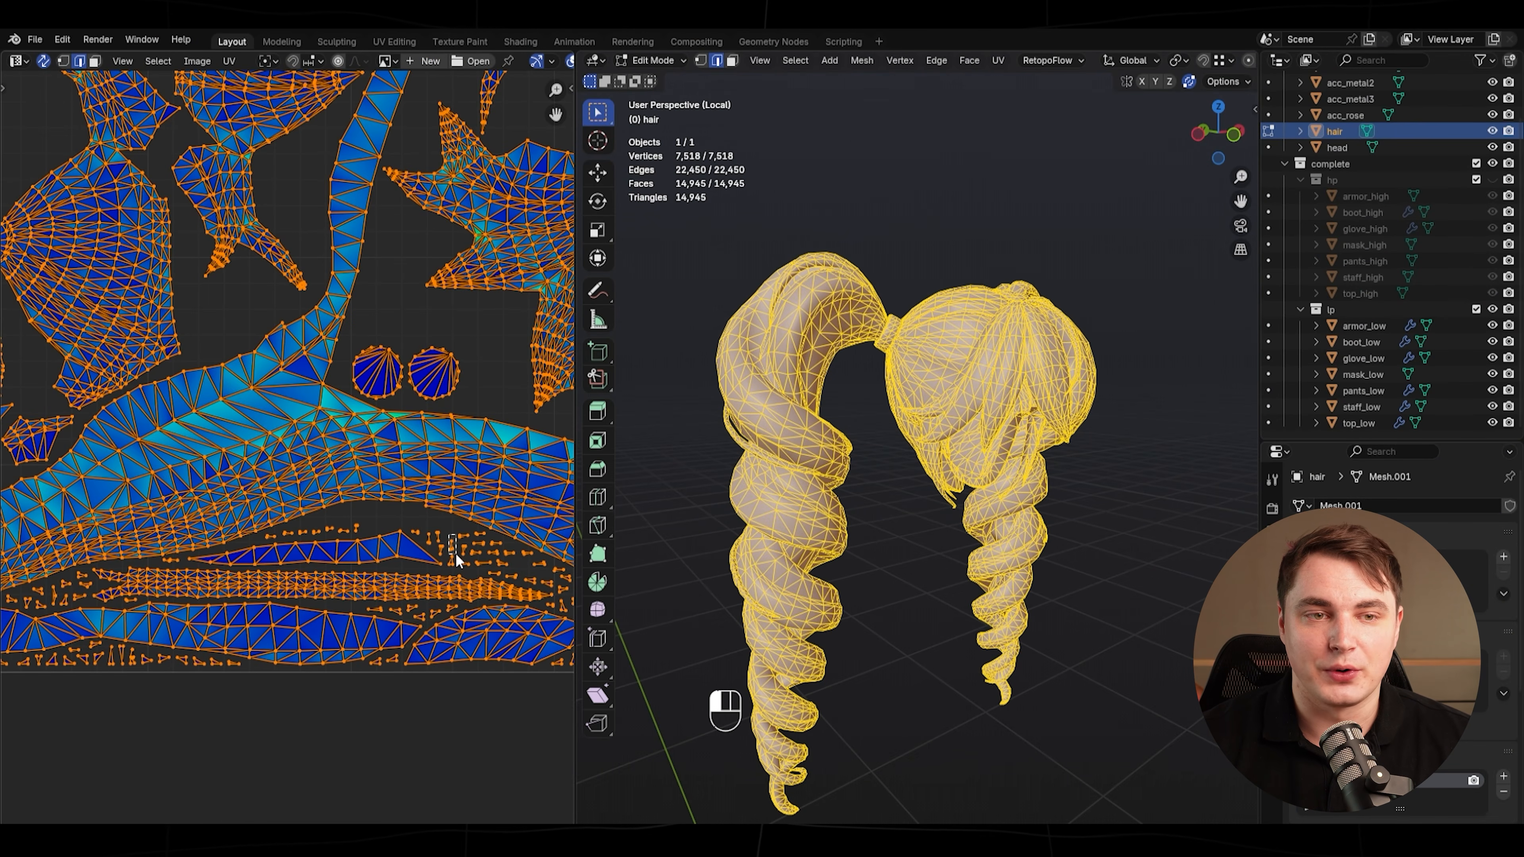
pyautogui.click(435, 547)
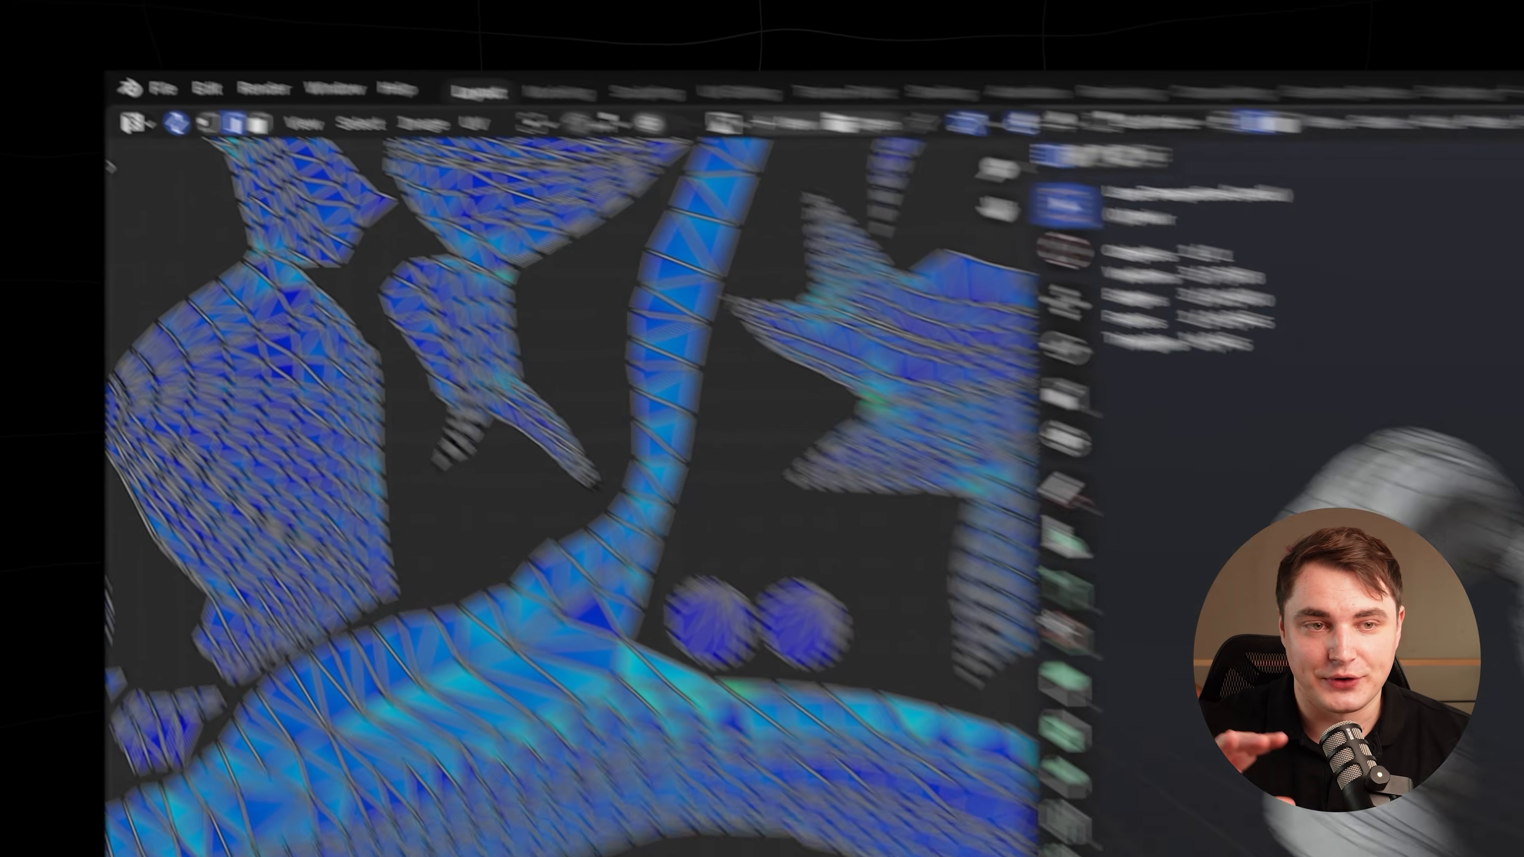
pyautogui.press('KP_Decimal')
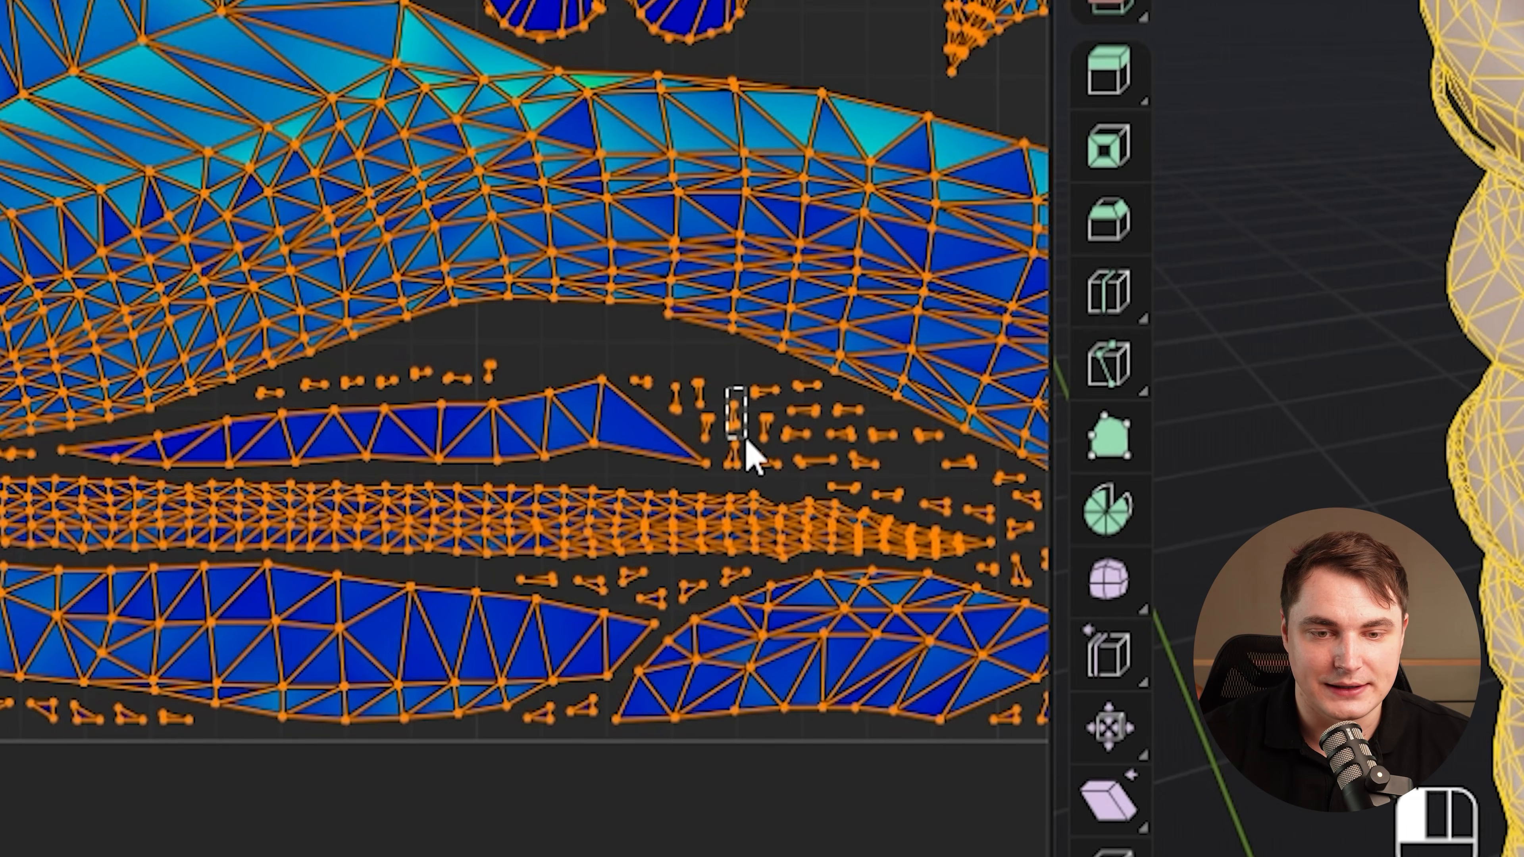
pyautogui.click(746, 443)
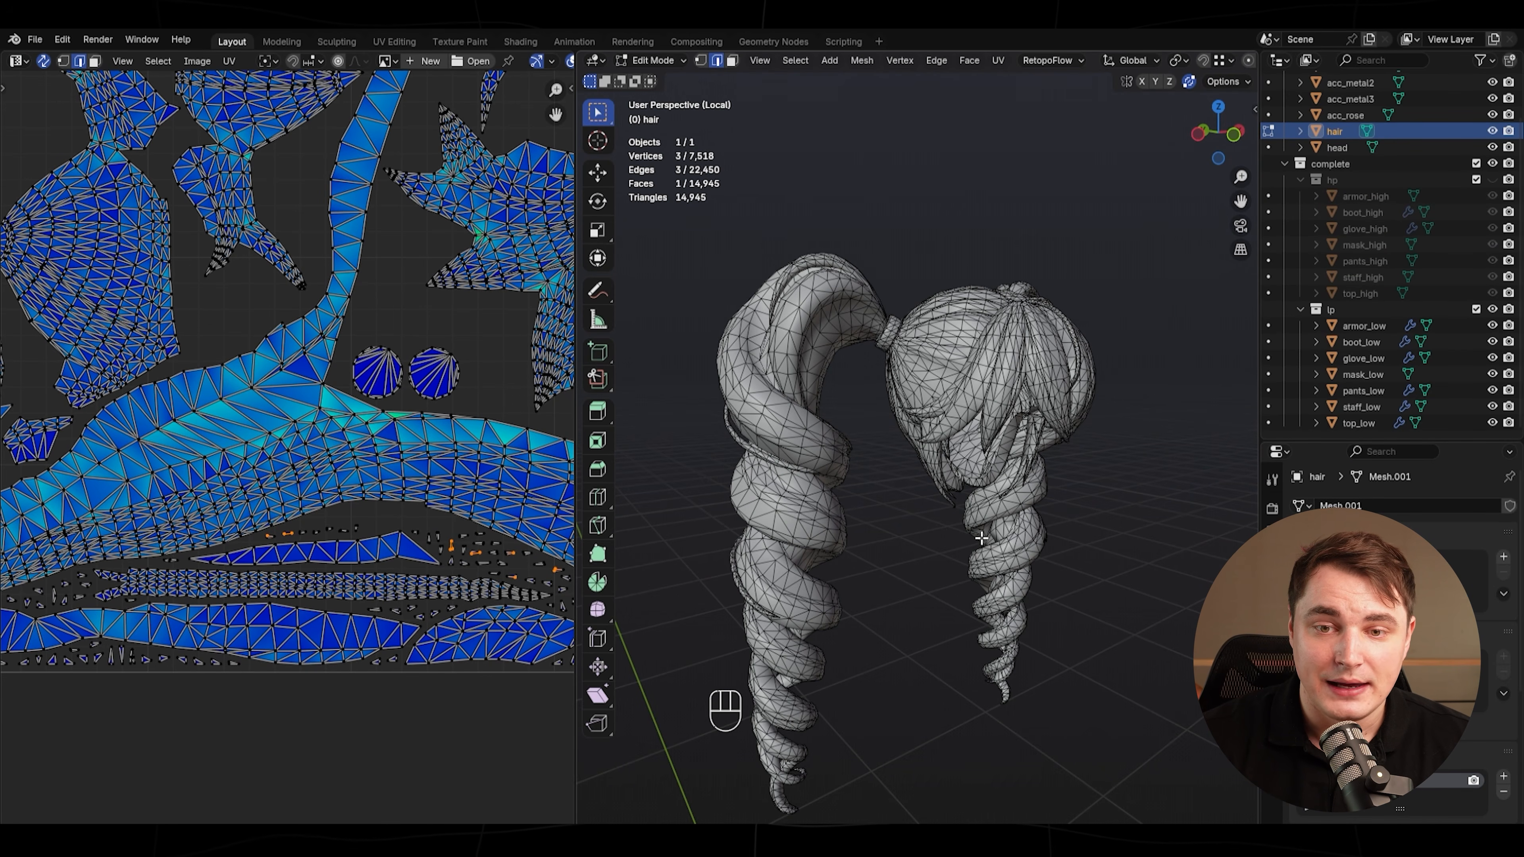
pyautogui.press('KP_Decimal')
pyautogui.moveTo(984, 534); pyautogui.dragTo(938, 462, button='middle')
# - Select all of the hair's UVs and generate seams from the existing islands
pyautogui.press('Home')
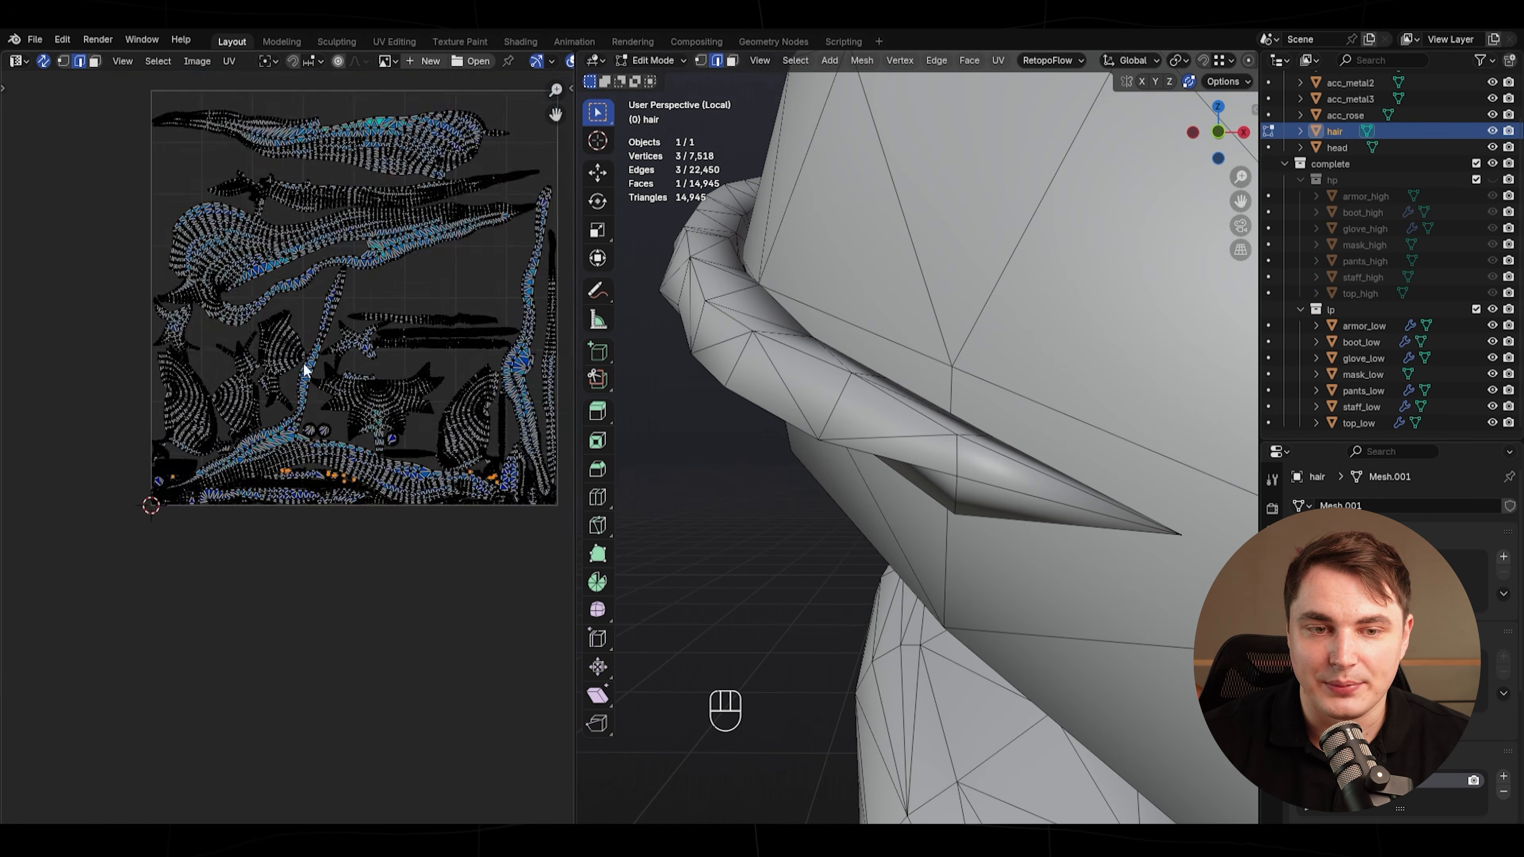
pyautogui.click(230, 61)
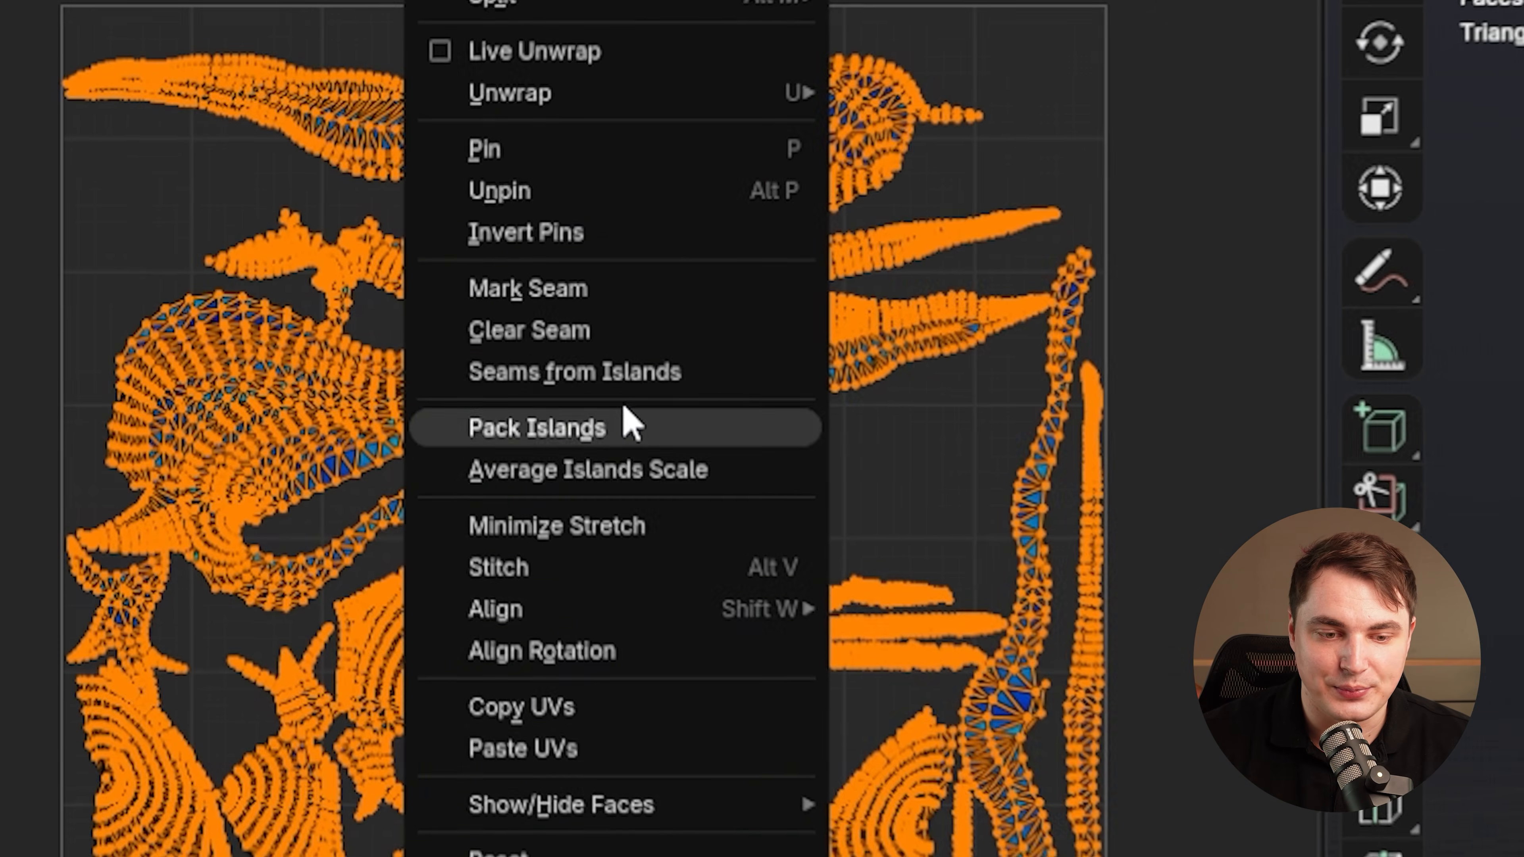
pyautogui.click(474, 388)
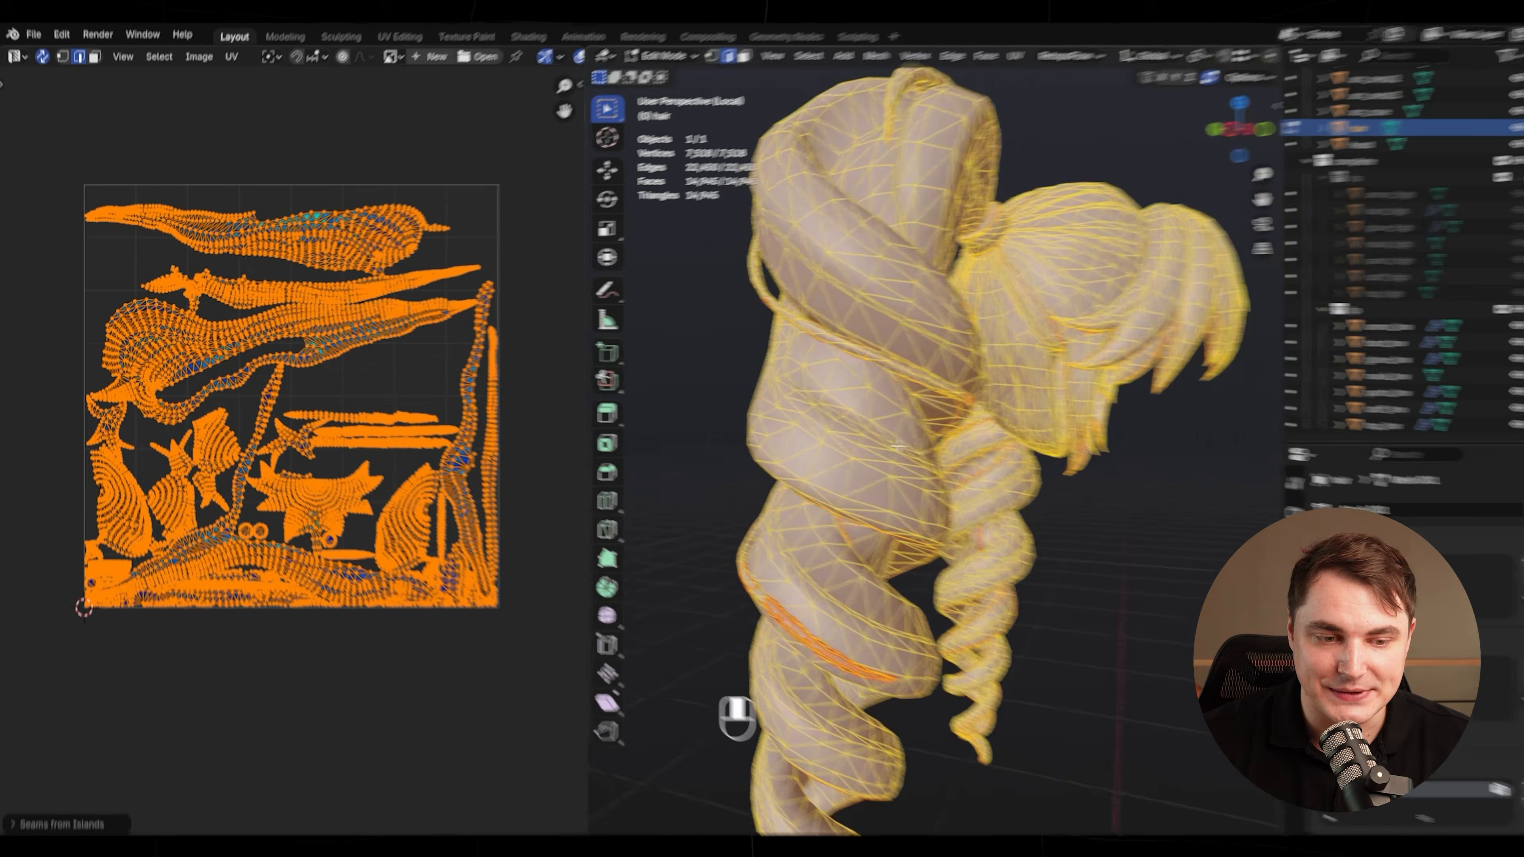
# - Isolate the thin fragmented strand wrapped around the large curl and clear all of its seams
pyautogui.moveTo(898, 446); pyautogui.dragTo(936, 414, button='middle')
pyautogui.scroll(4, 983, 372)
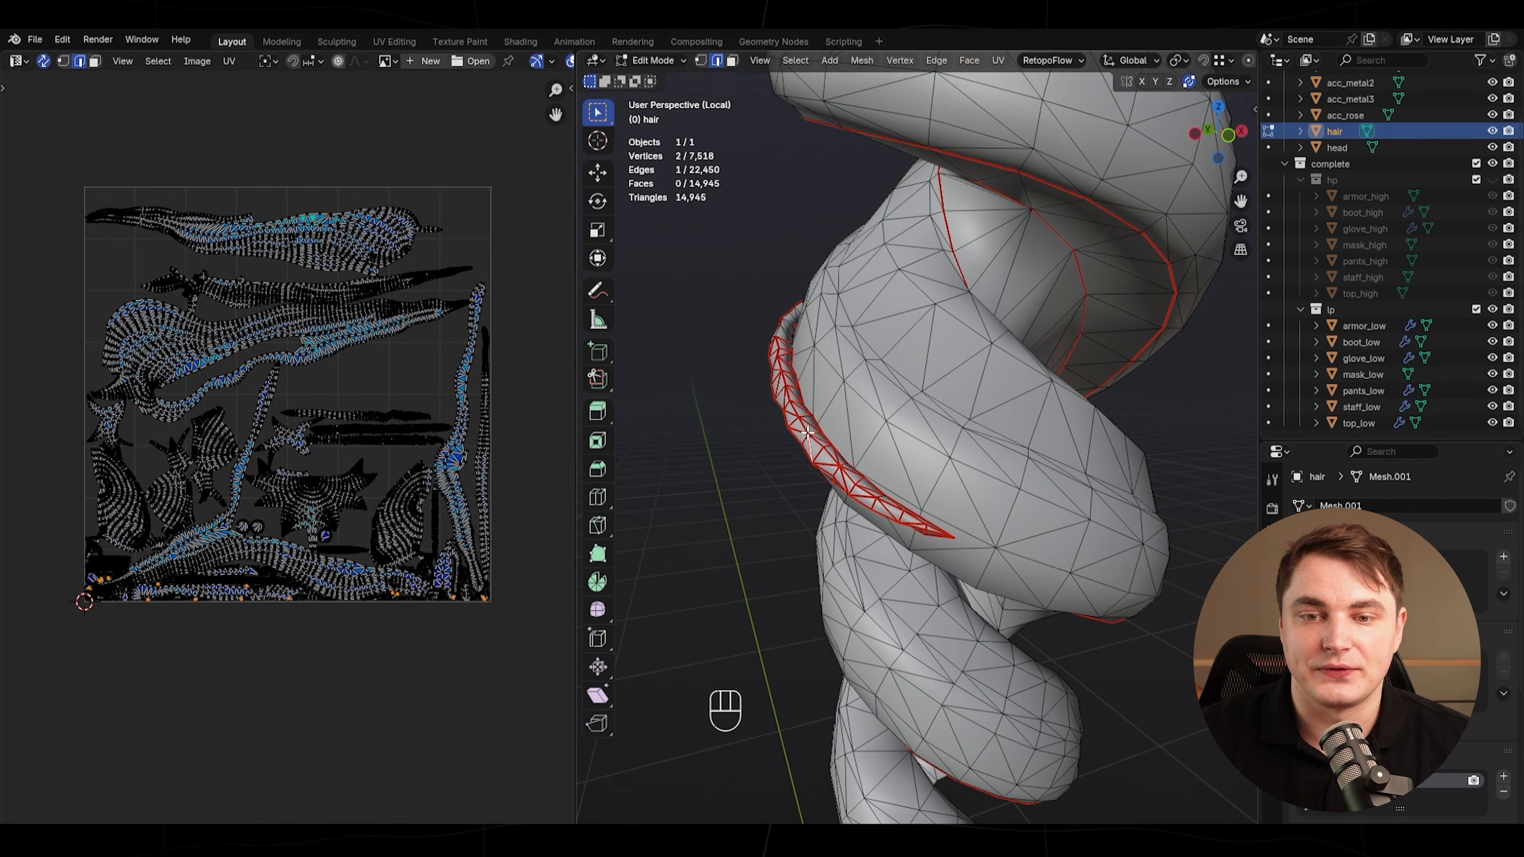
pyautogui.press('l')
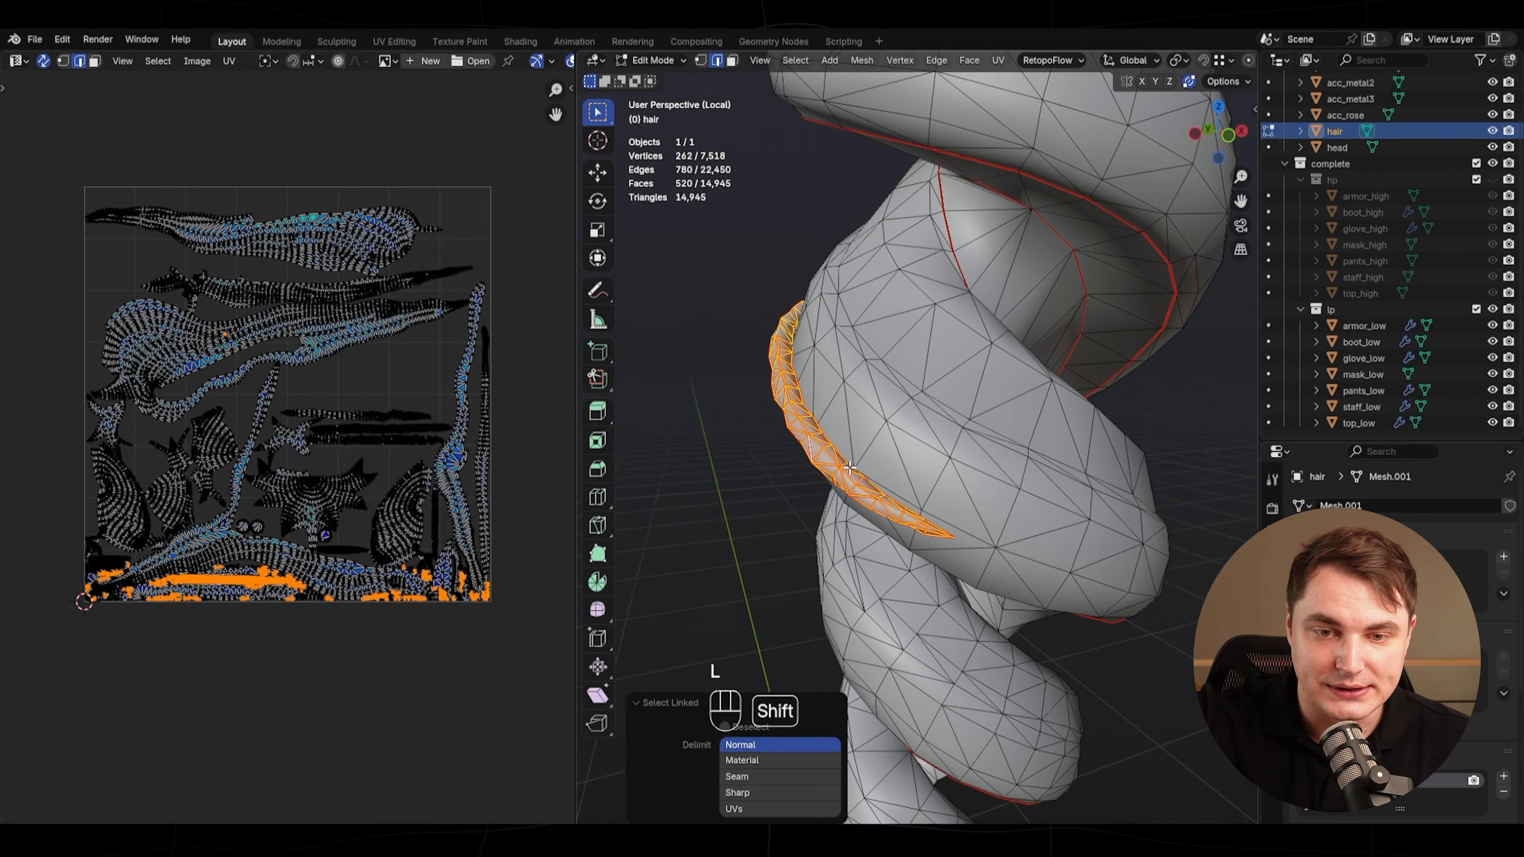
pyautogui.hotkey('shift', 'h')
pyautogui.moveTo(577, 492); pyautogui.dragTo(150, 496)
pyautogui.moveTo(768, 314); pyautogui.dragTo(805, 529, button='middle')
pyautogui.hotkey('ctrl', 'e')
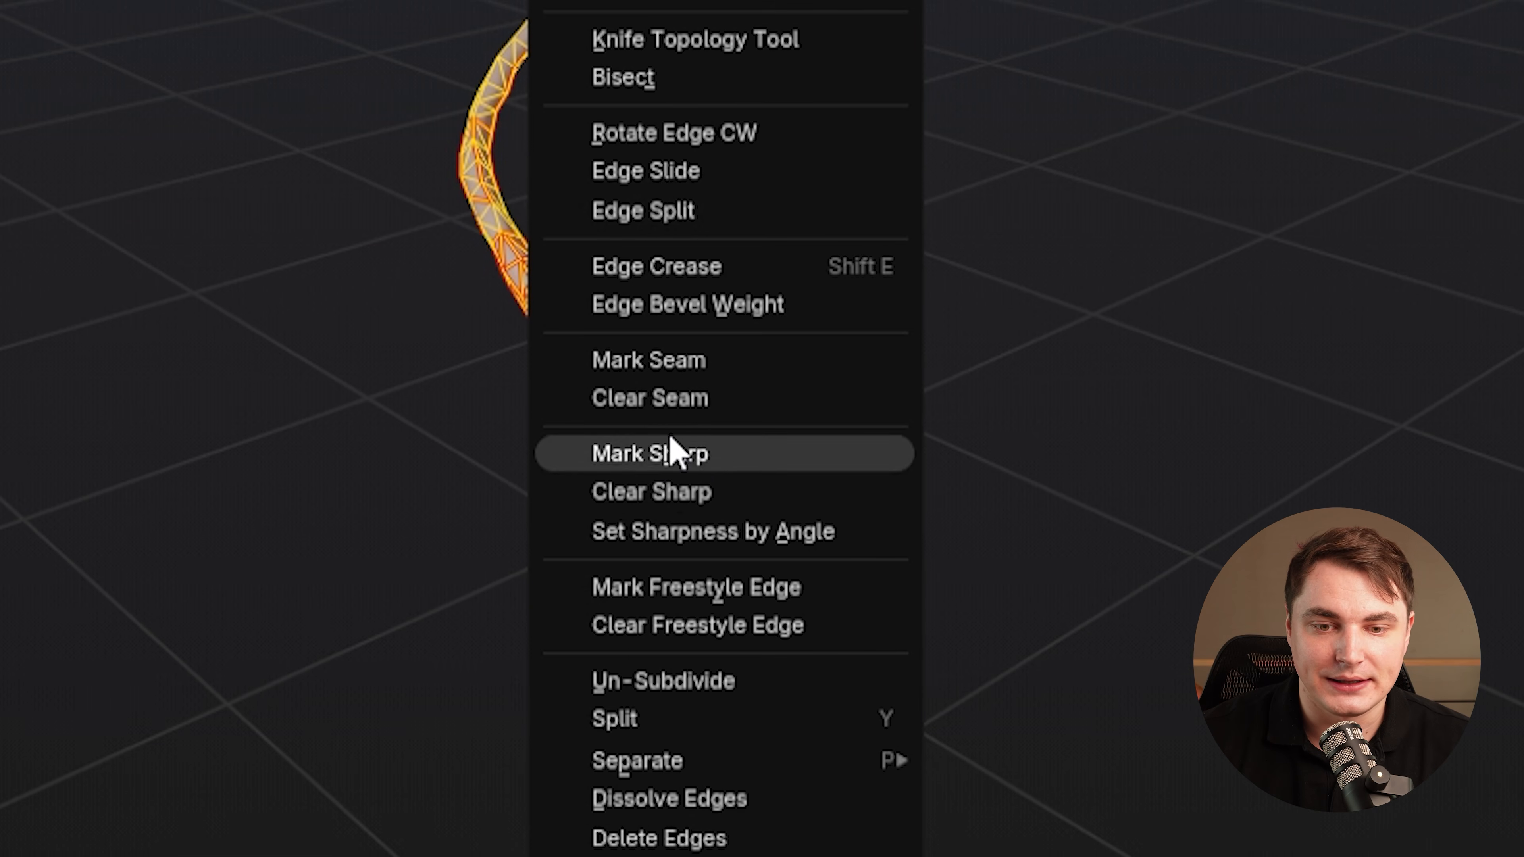
pyautogui.click(769, 411)
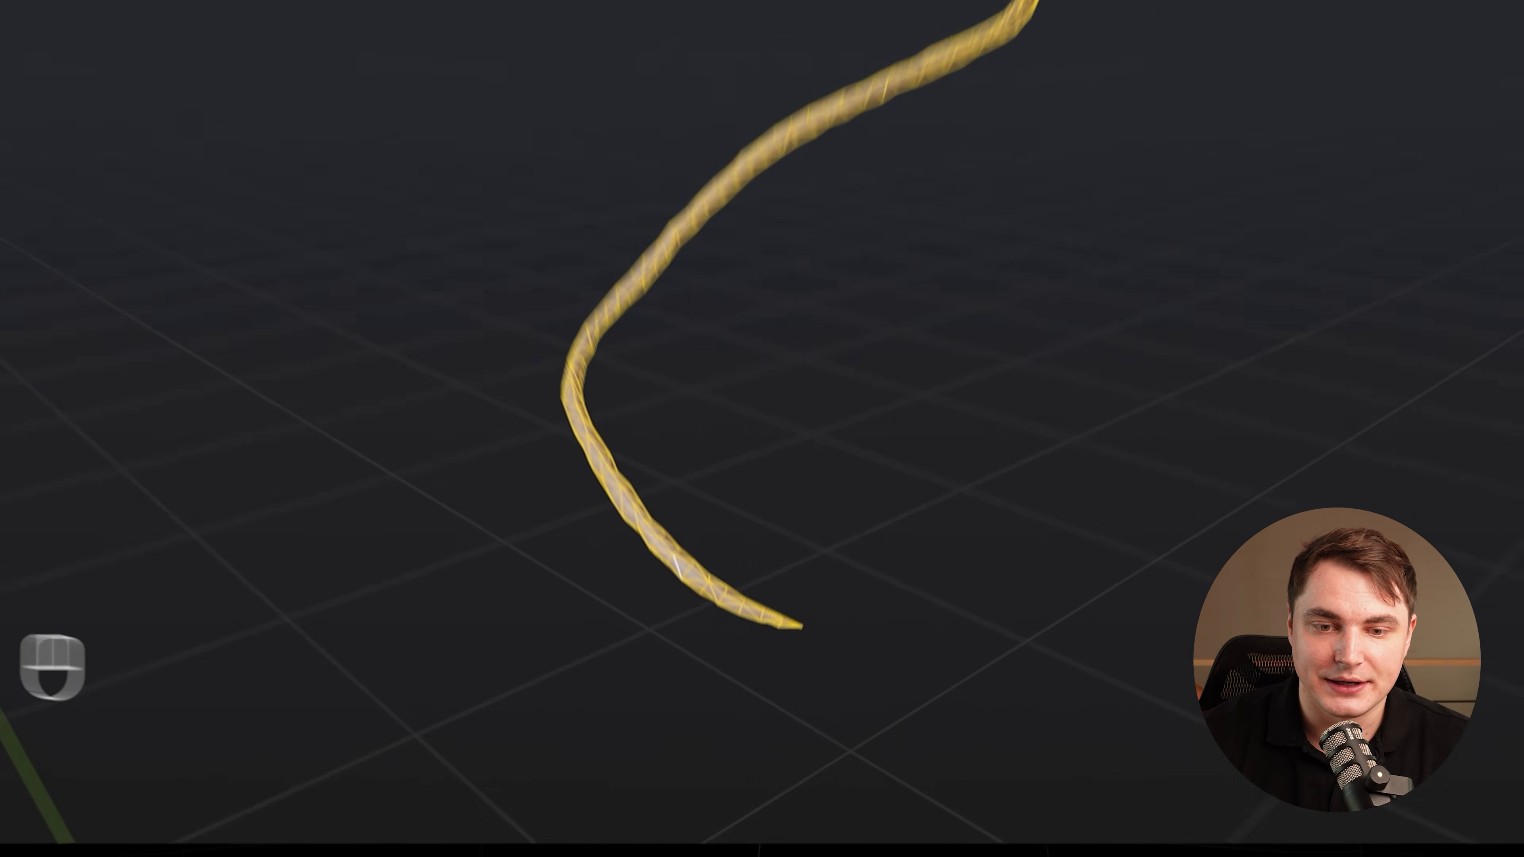
# - Select a continuous edge path along the isolated strand from tip to tip and mark it as a seam
pyautogui.click(771, 683)
pyautogui.keyDown('shift'); pyautogui.moveTo(771, 682); pyautogui.dragTo(706, 529, button='middle'); pyautogui.keyUp('shift')
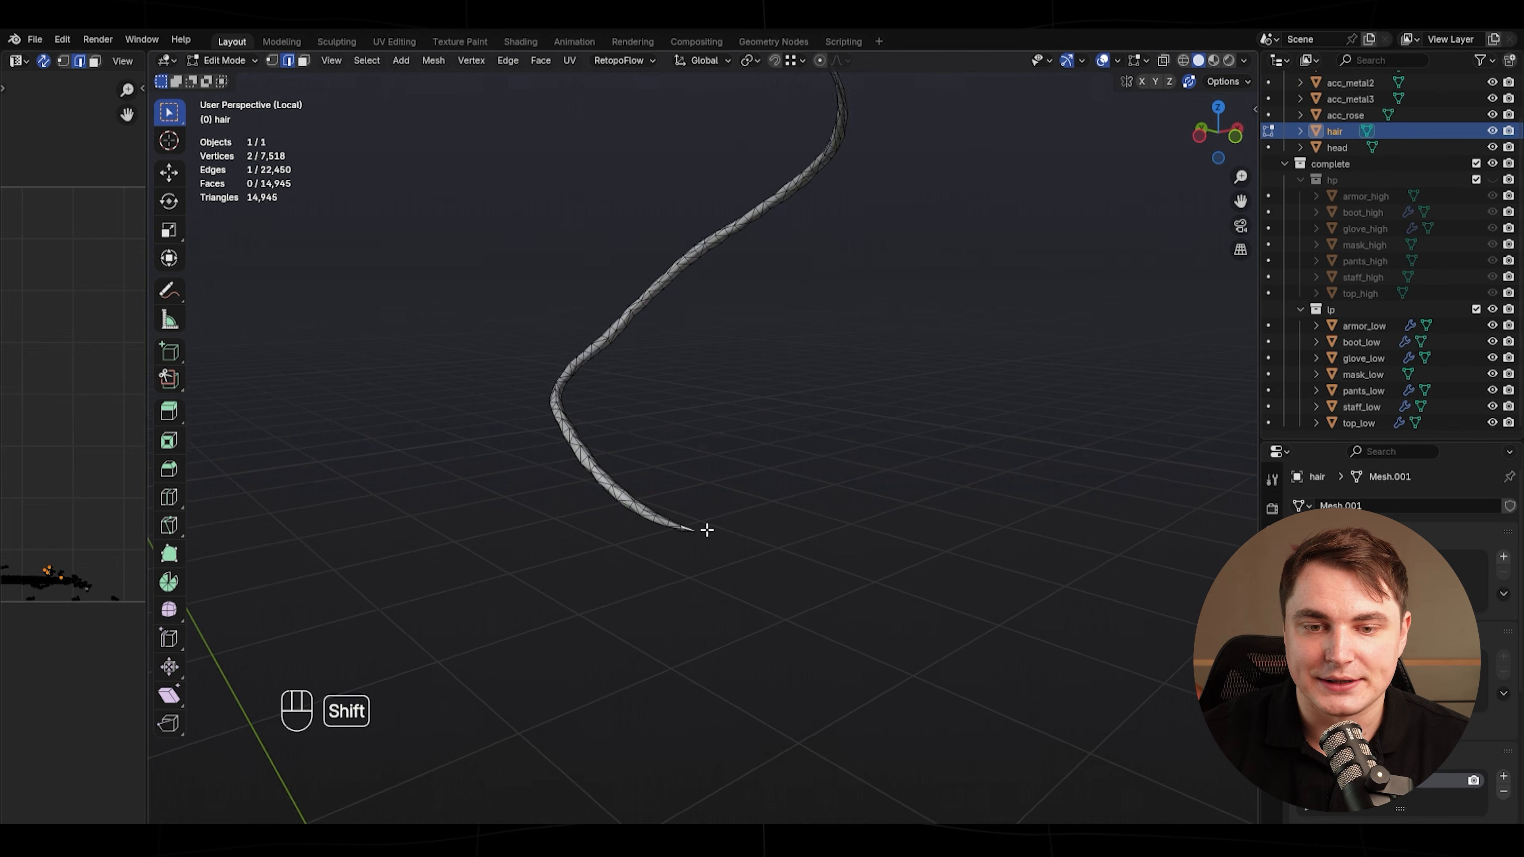
pyautogui.scroll(3, 706, 529)
pyautogui.keyDown('ctrl'); pyautogui.click(531, 550); pyautogui.keyUp('ctrl')
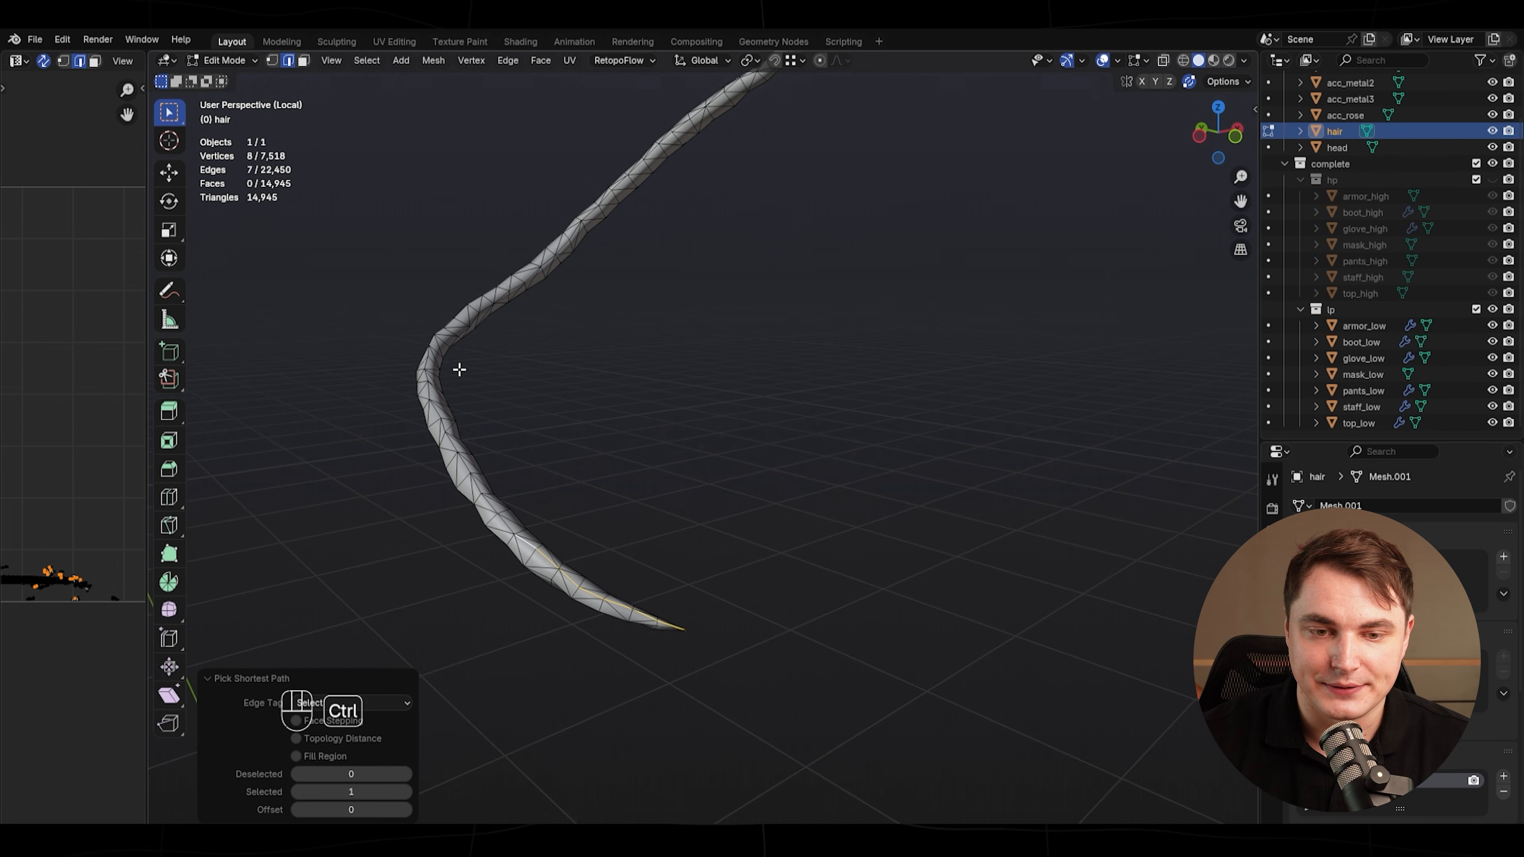
pyautogui.keyDown('ctrl'); pyautogui.click(427, 352); pyautogui.keyUp('ctrl')
pyautogui.keyDown('shift'); pyautogui.moveTo(515, 340); pyautogui.dragTo(570, 546, button='middle'); pyautogui.keyUp('shift')
pyautogui.moveTo(570, 546); pyautogui.dragTo(601, 573, button='middle')
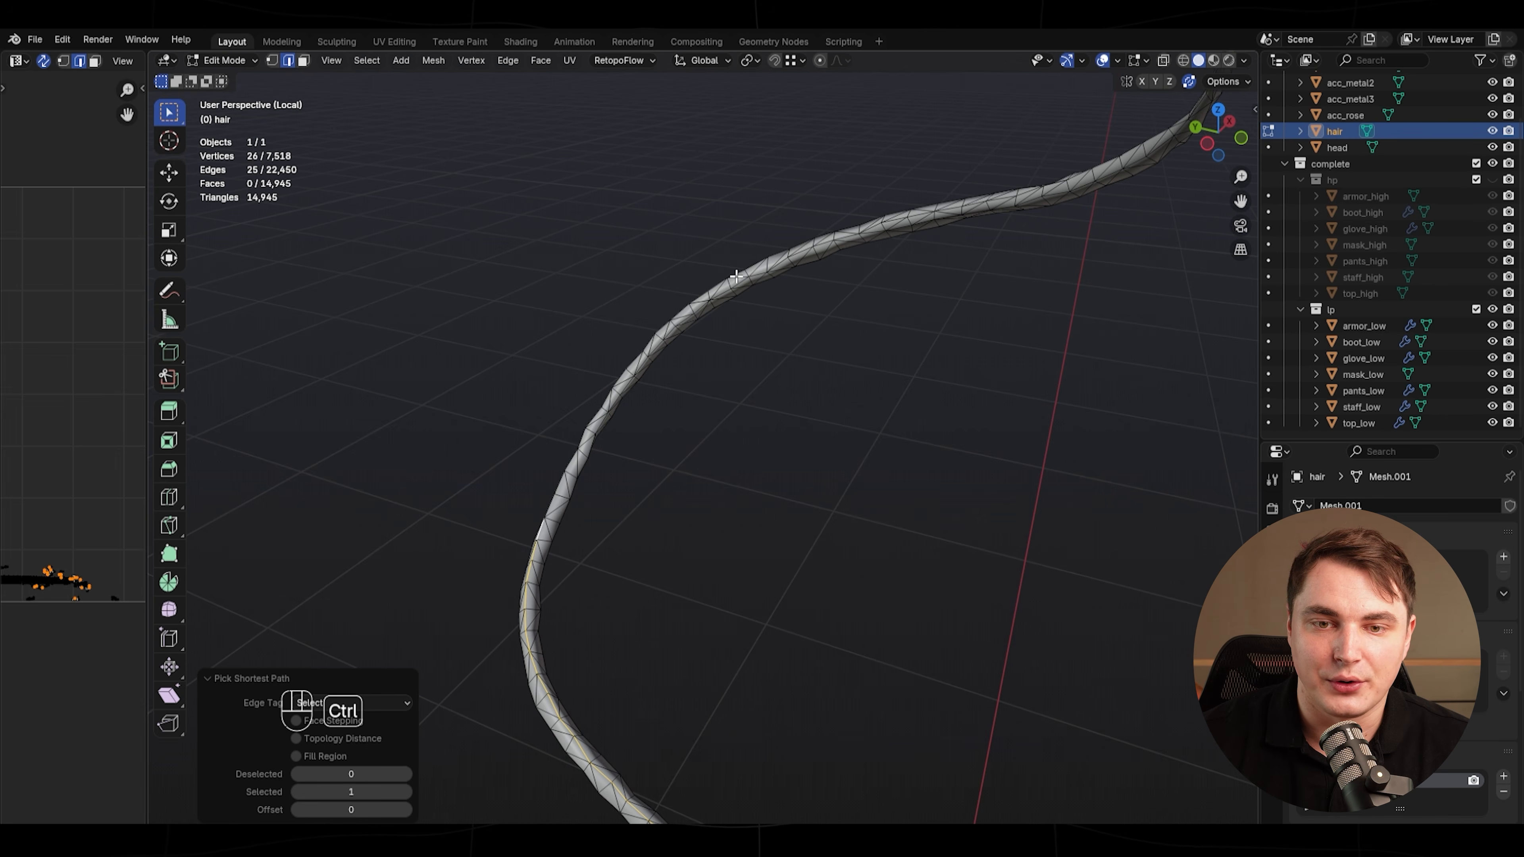
pyautogui.moveTo(906, 273); pyautogui.dragTo(667, 484, button='middle')
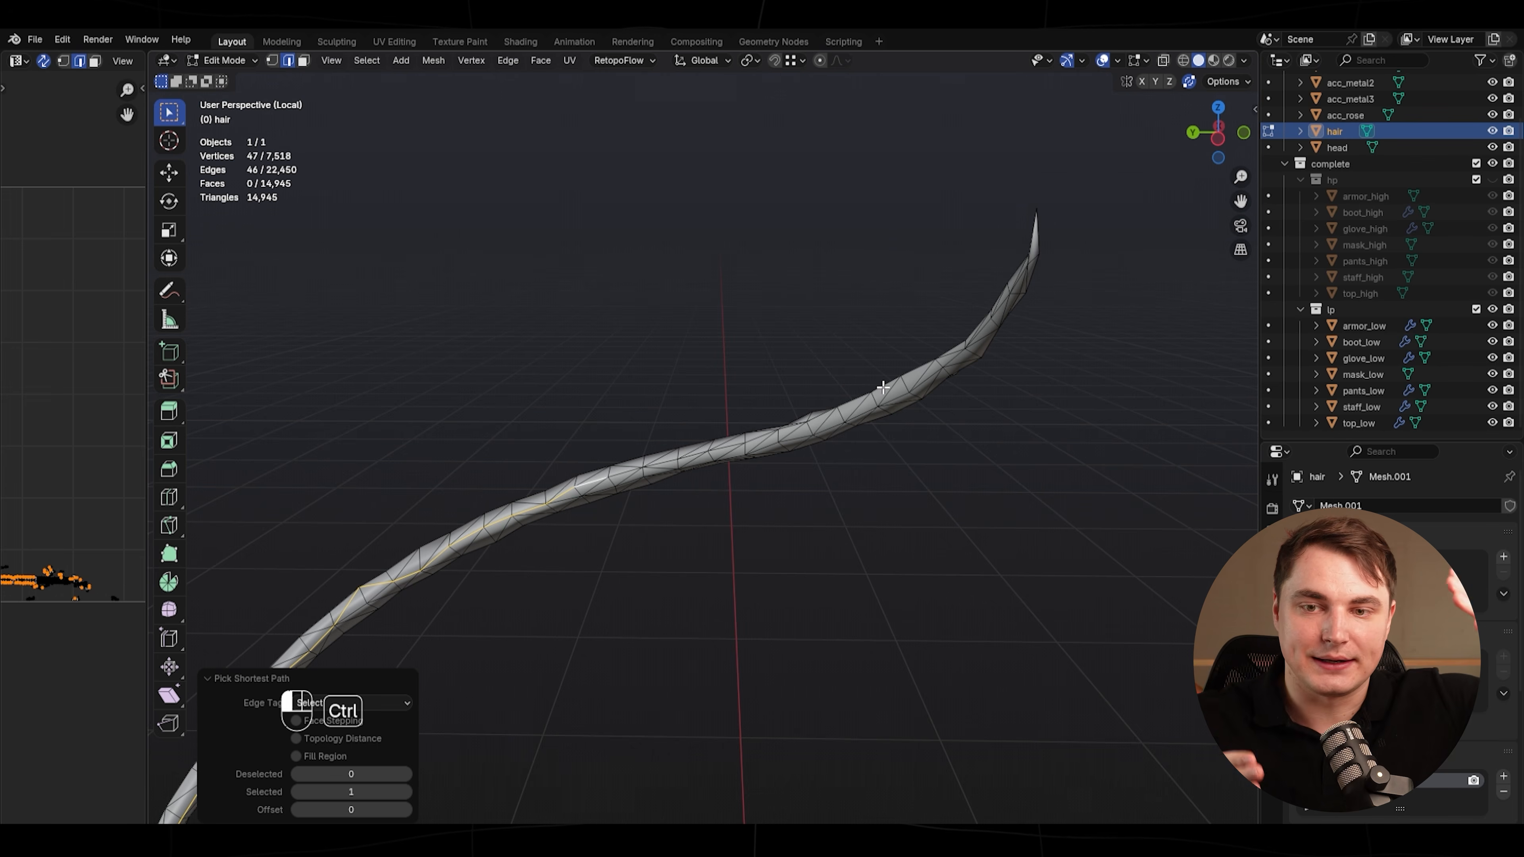
pyautogui.rightClick(953, 488)
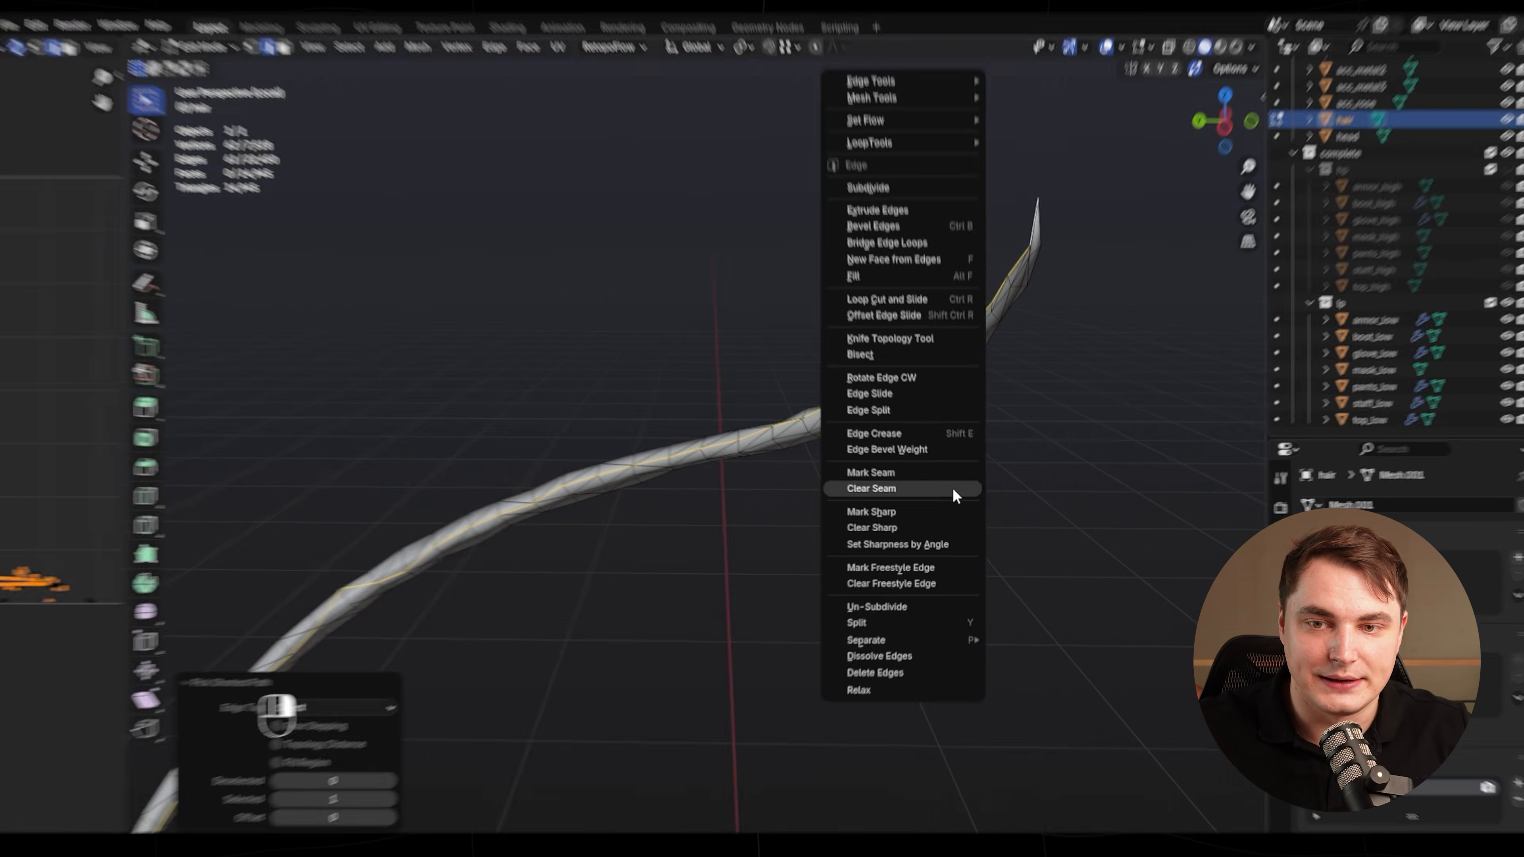
pyautogui.click(953, 491)
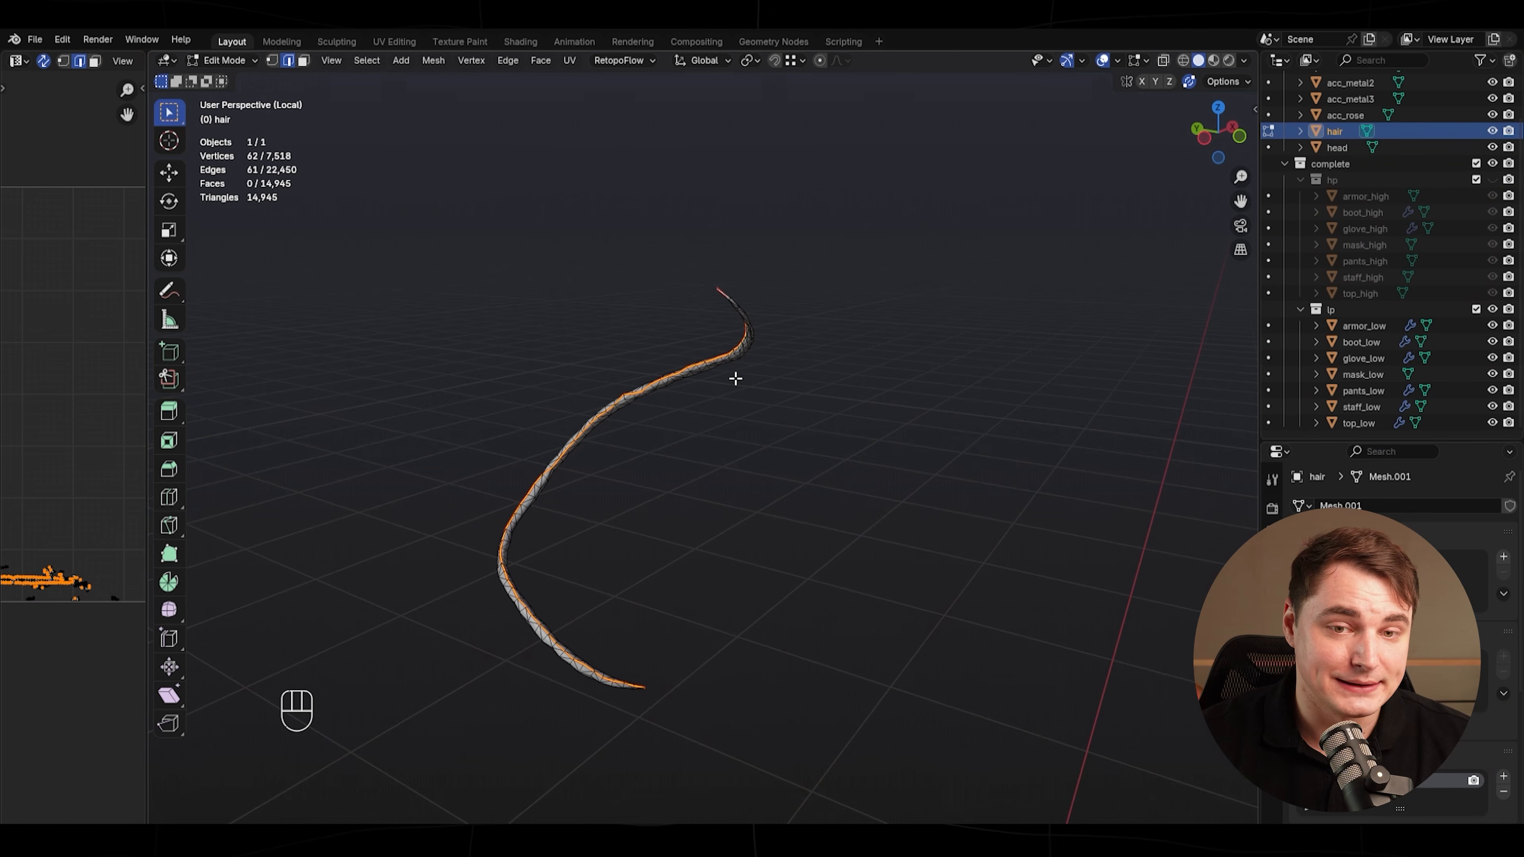
# - Unwrap the whole isolated strand with the Angle Based method
pyautogui.press('a')
pyautogui.press('u')
pyautogui.moveTo(750, 343)
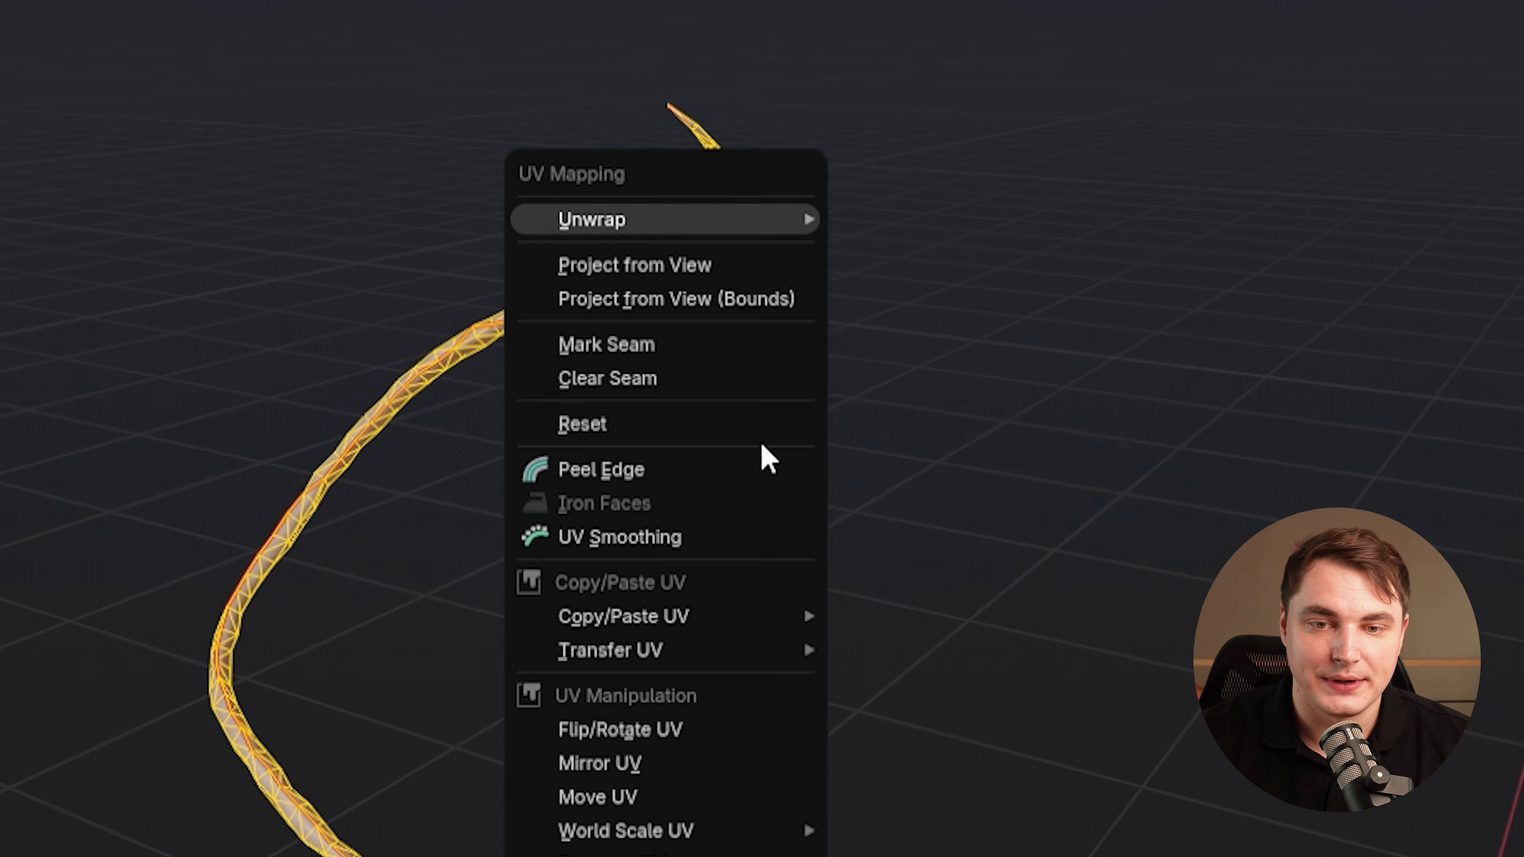
pyautogui.click(933, 221)
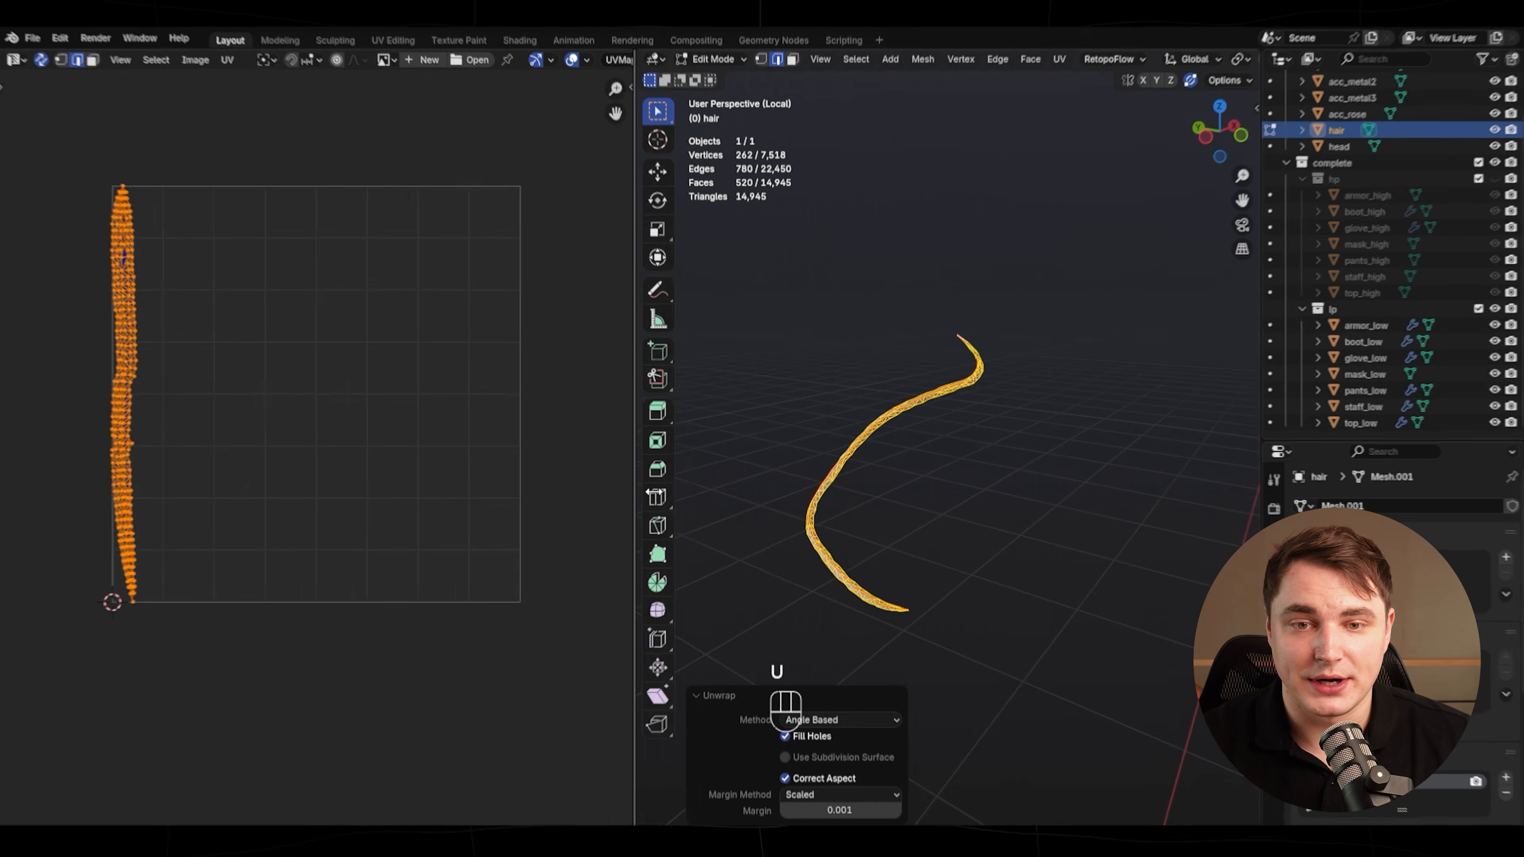
pyautogui.moveTo(653, 492); pyautogui.dragTo(207, 492)
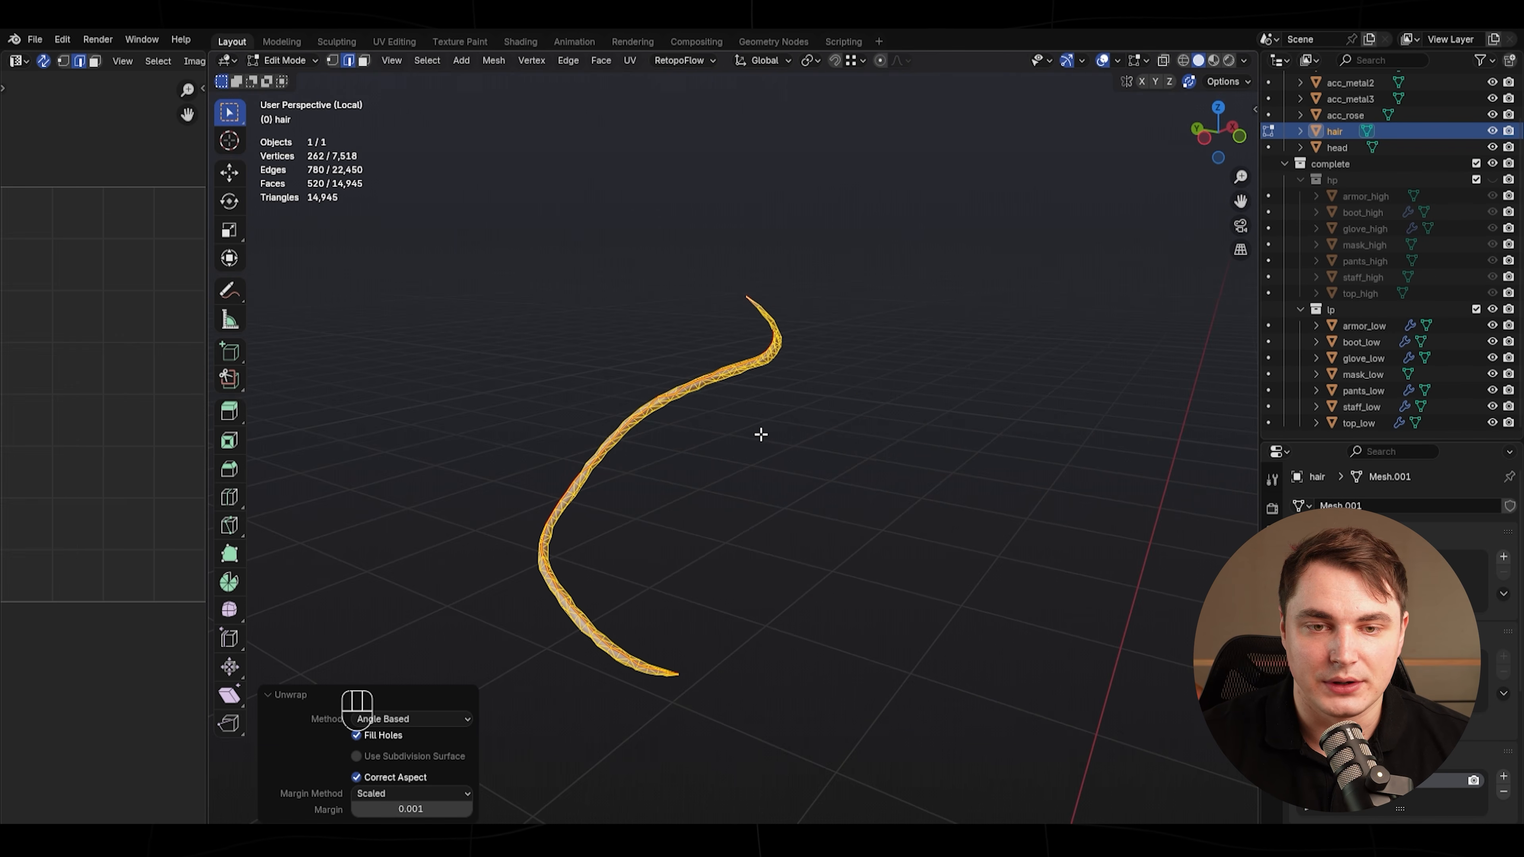
# - Reveal the hidden hair and pack all of its UV islands with UV-Packer, using the Efficient type
pyautogui.hotkey('alt', 'h')
pyautogui.scroll(-5, 769, 428)
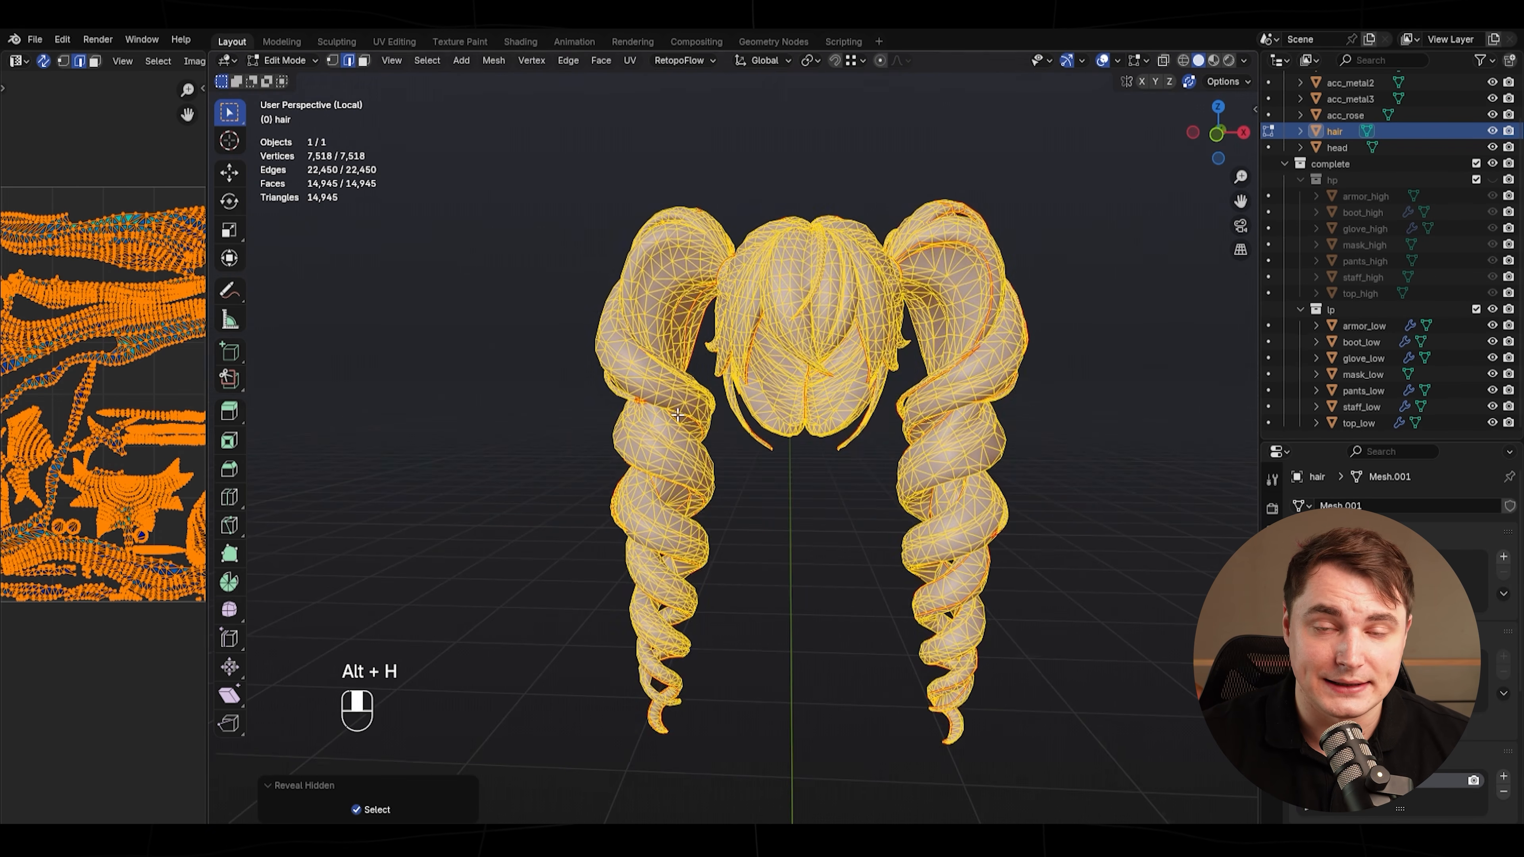
pyautogui.moveTo(212, 390); pyautogui.dragTo(692, 415)
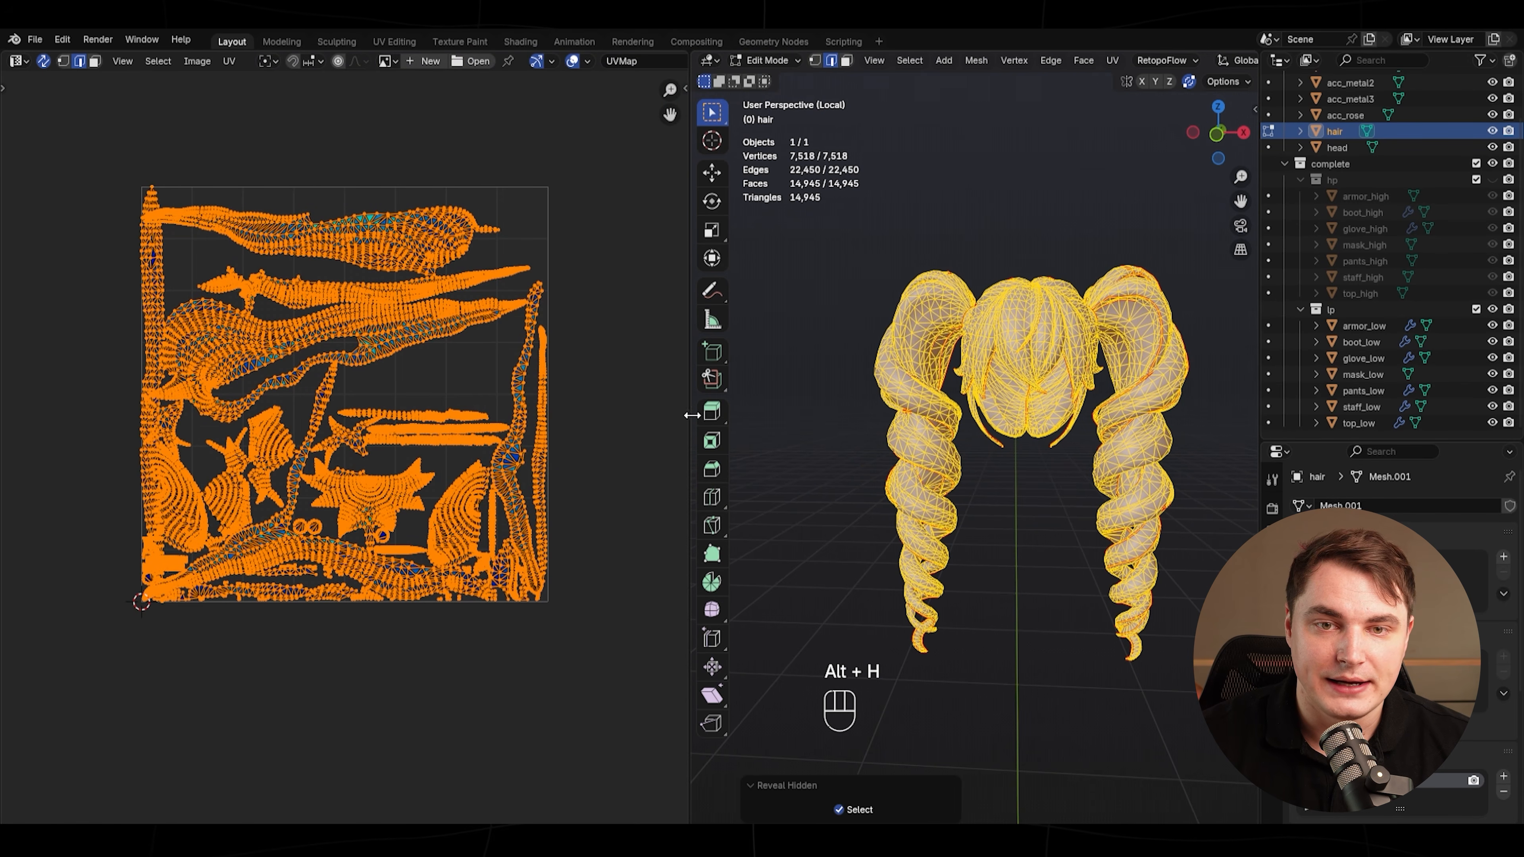
pyautogui.click(684, 88)
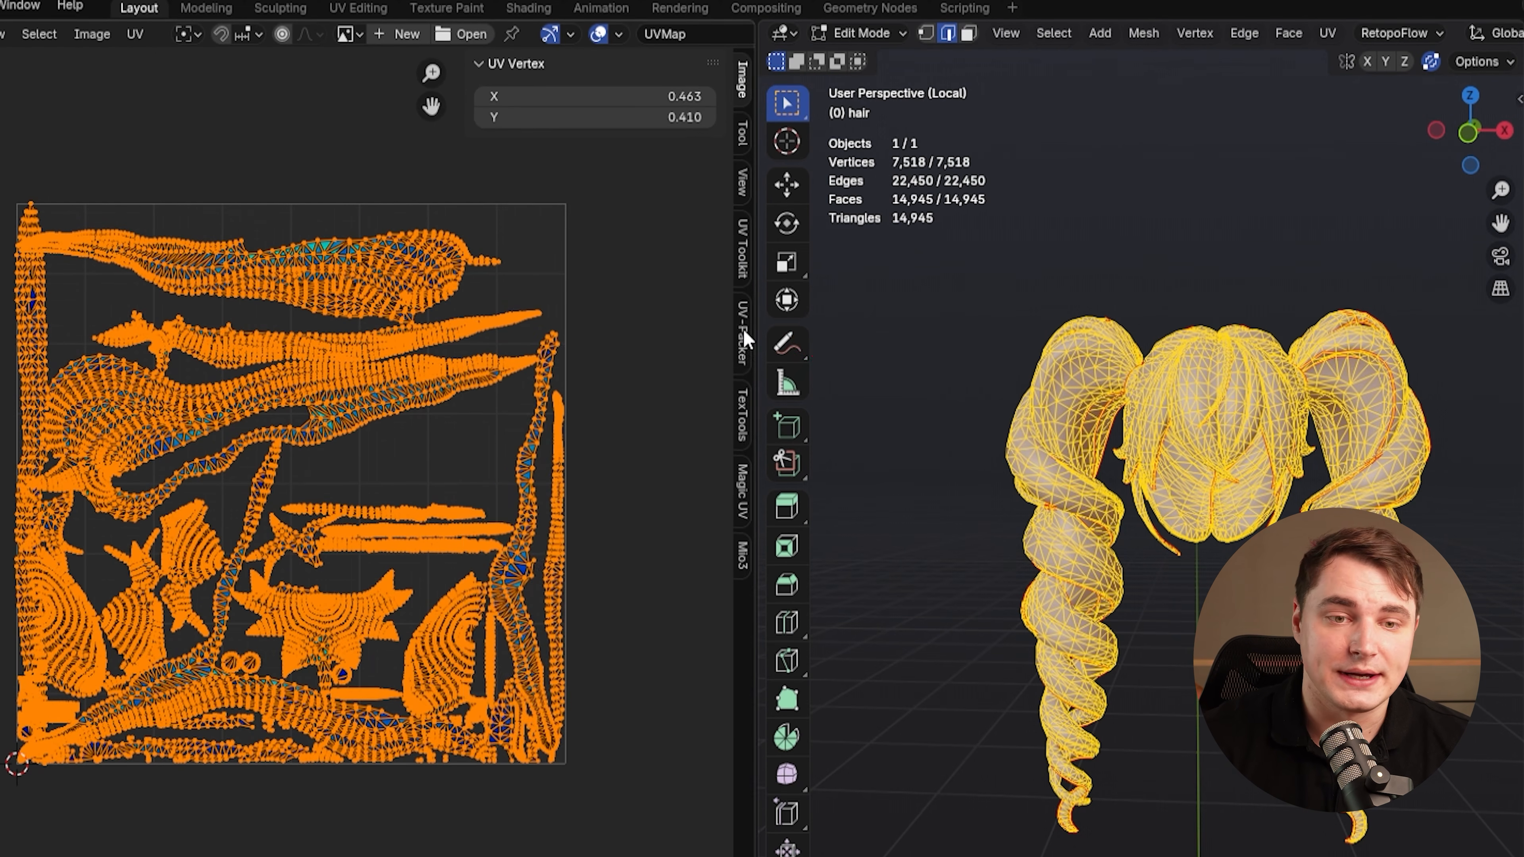
pyautogui.click(680, 280)
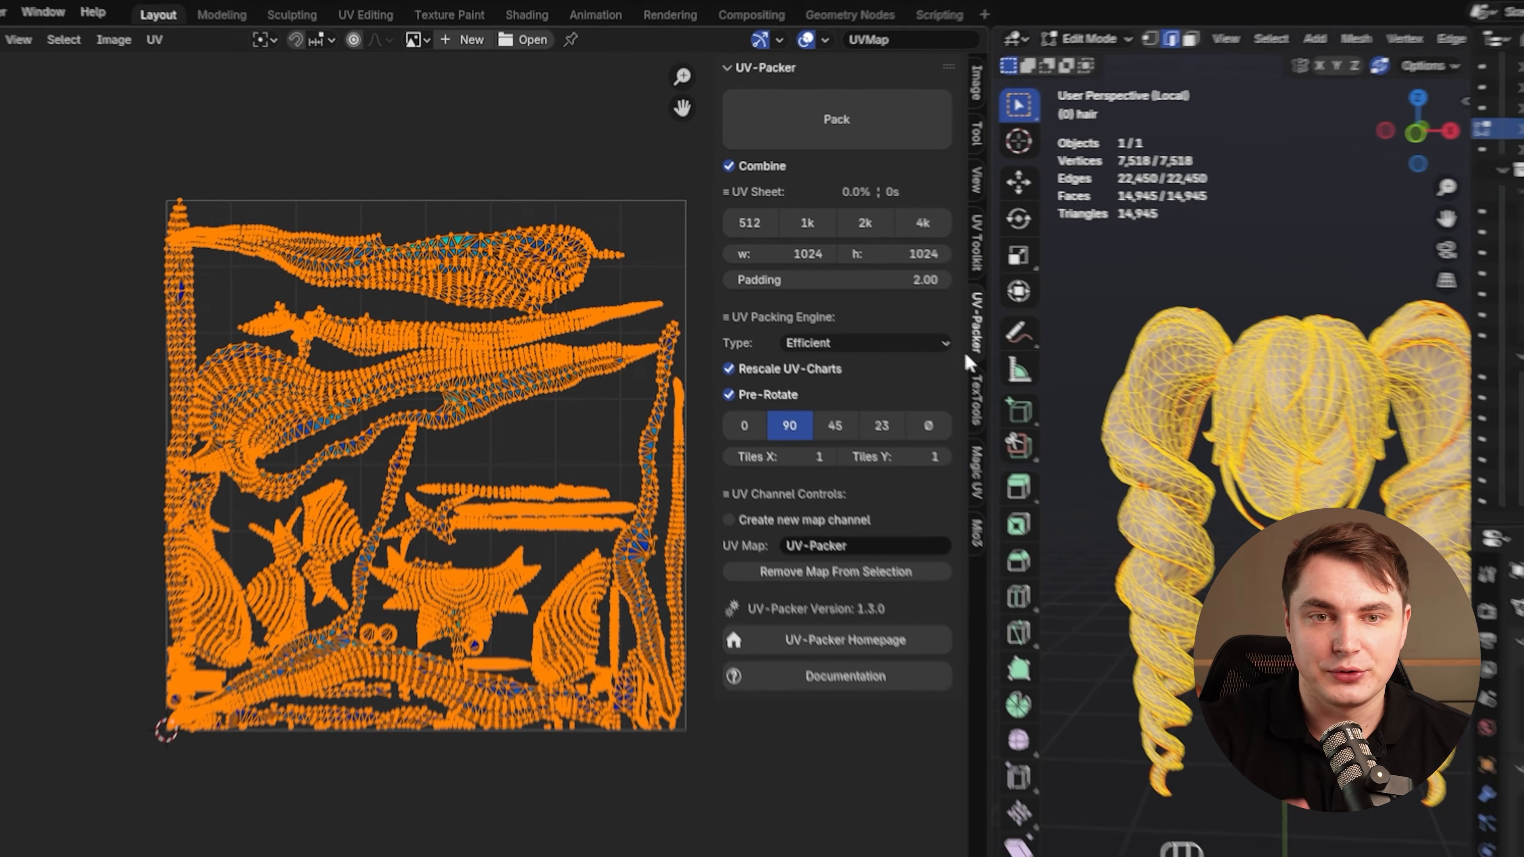
pyautogui.click(617, 128)
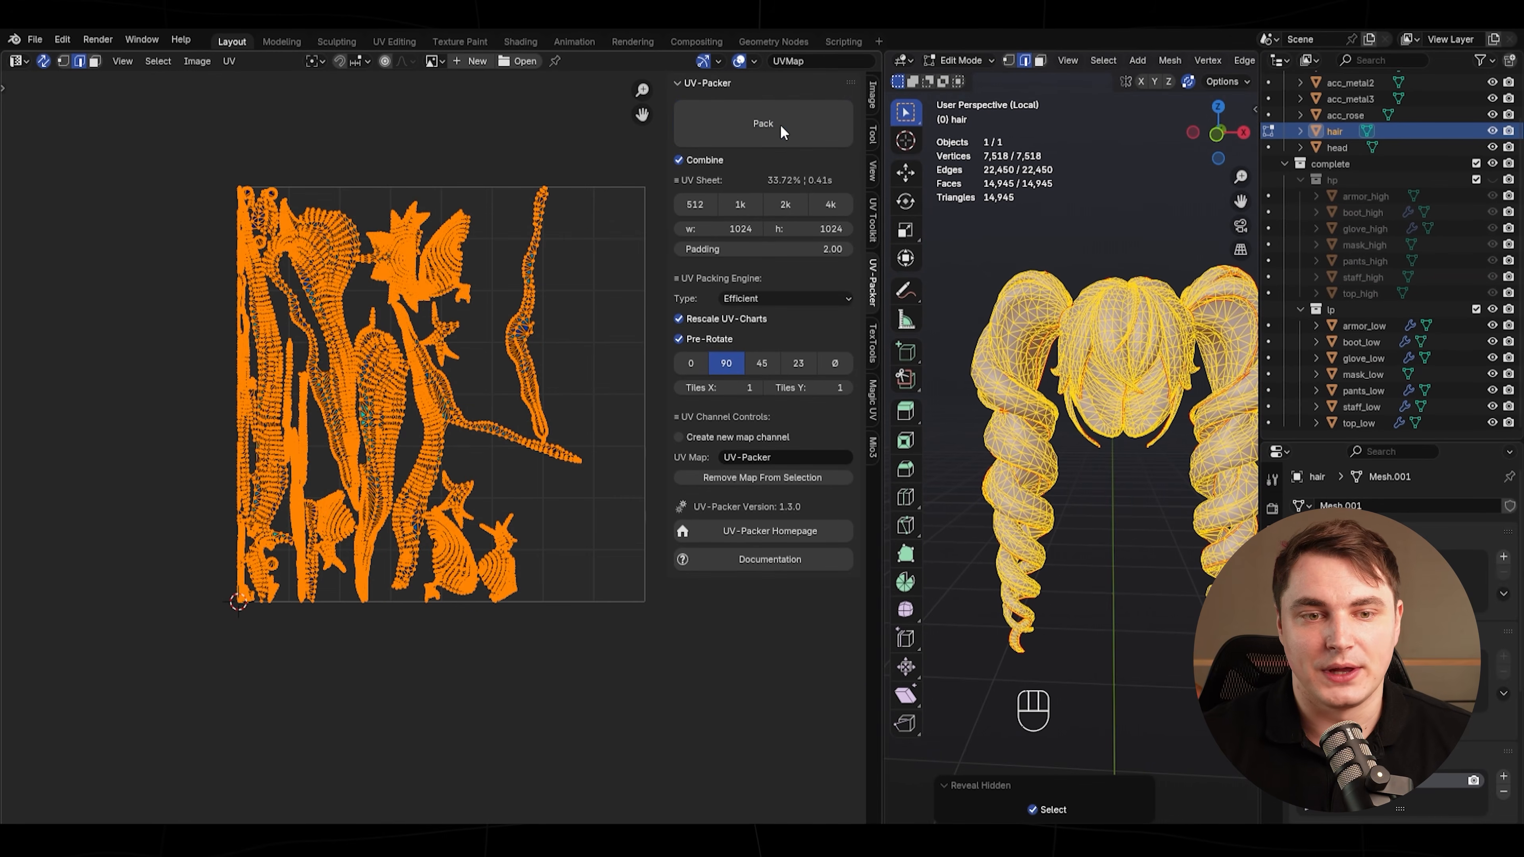
# - Find the other thin strand with fragmented UVs over the fringe and isolate it from the rest of the hair
pyautogui.scroll(5, 270, 396)
pyautogui.moveTo(270, 396); pyautogui.dragTo(486, 663, button='middle')
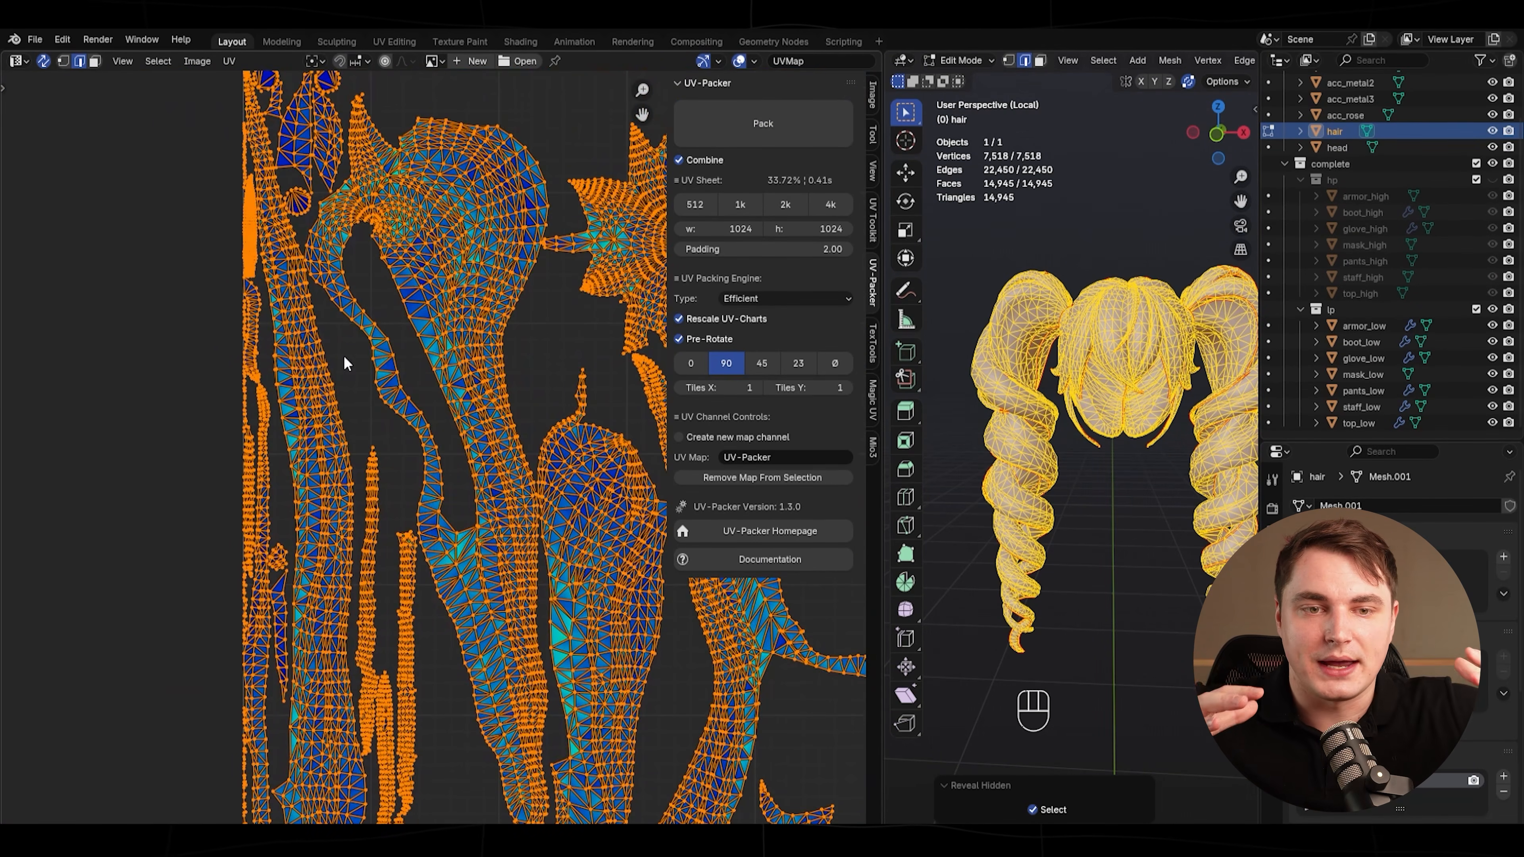
pyautogui.scroll(-2, 345, 363)
pyautogui.scroll(3, 395, 441)
pyautogui.scroll(-4, 440, 464)
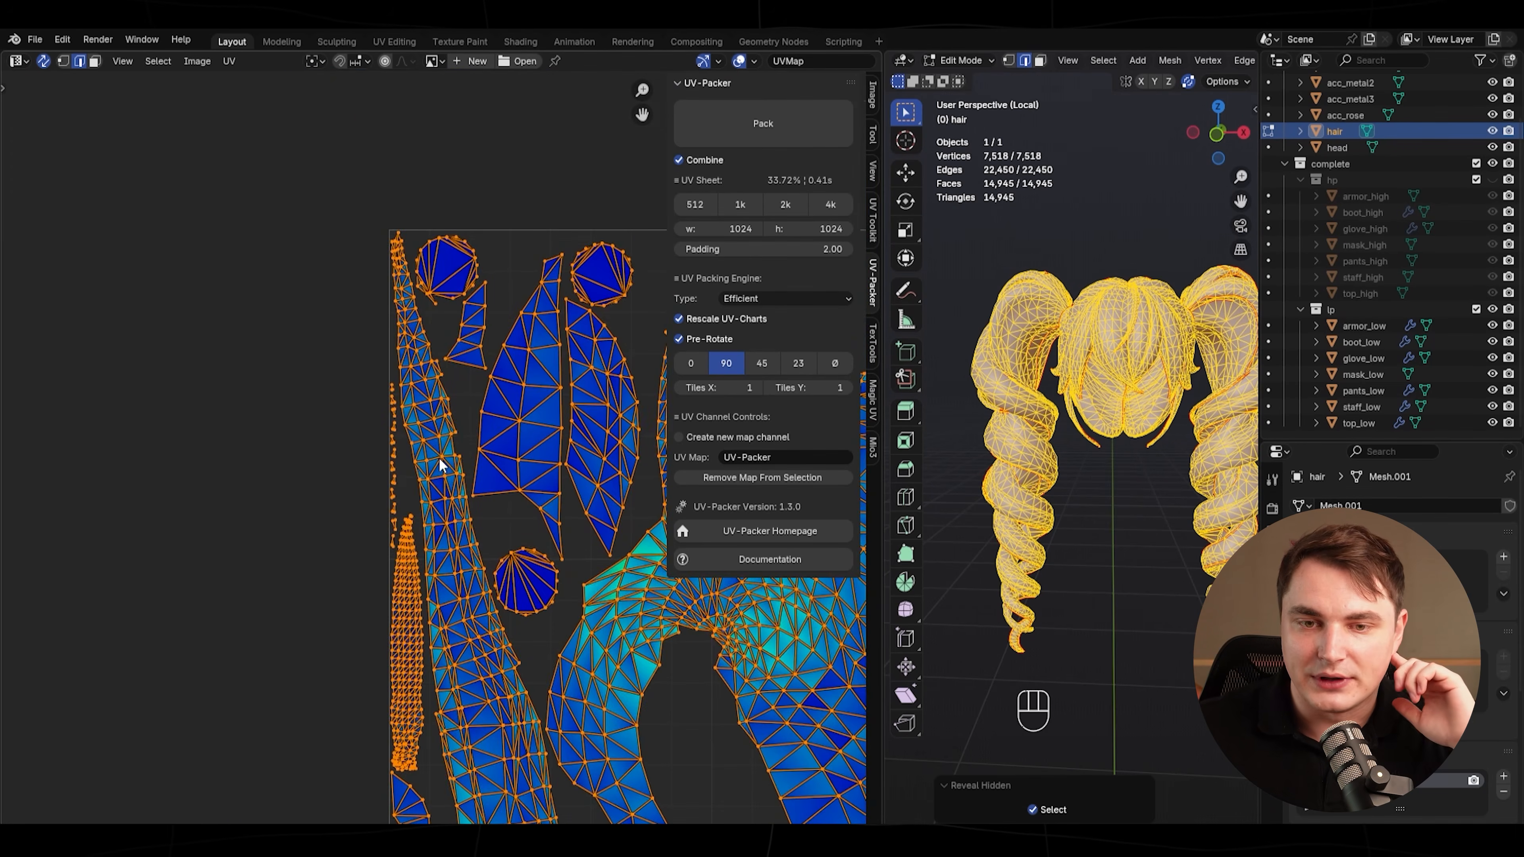
pyautogui.scroll(4, 441, 465)
pyautogui.moveTo(888, 503); pyautogui.dragTo(175, 465)
pyautogui.click(955, 503)
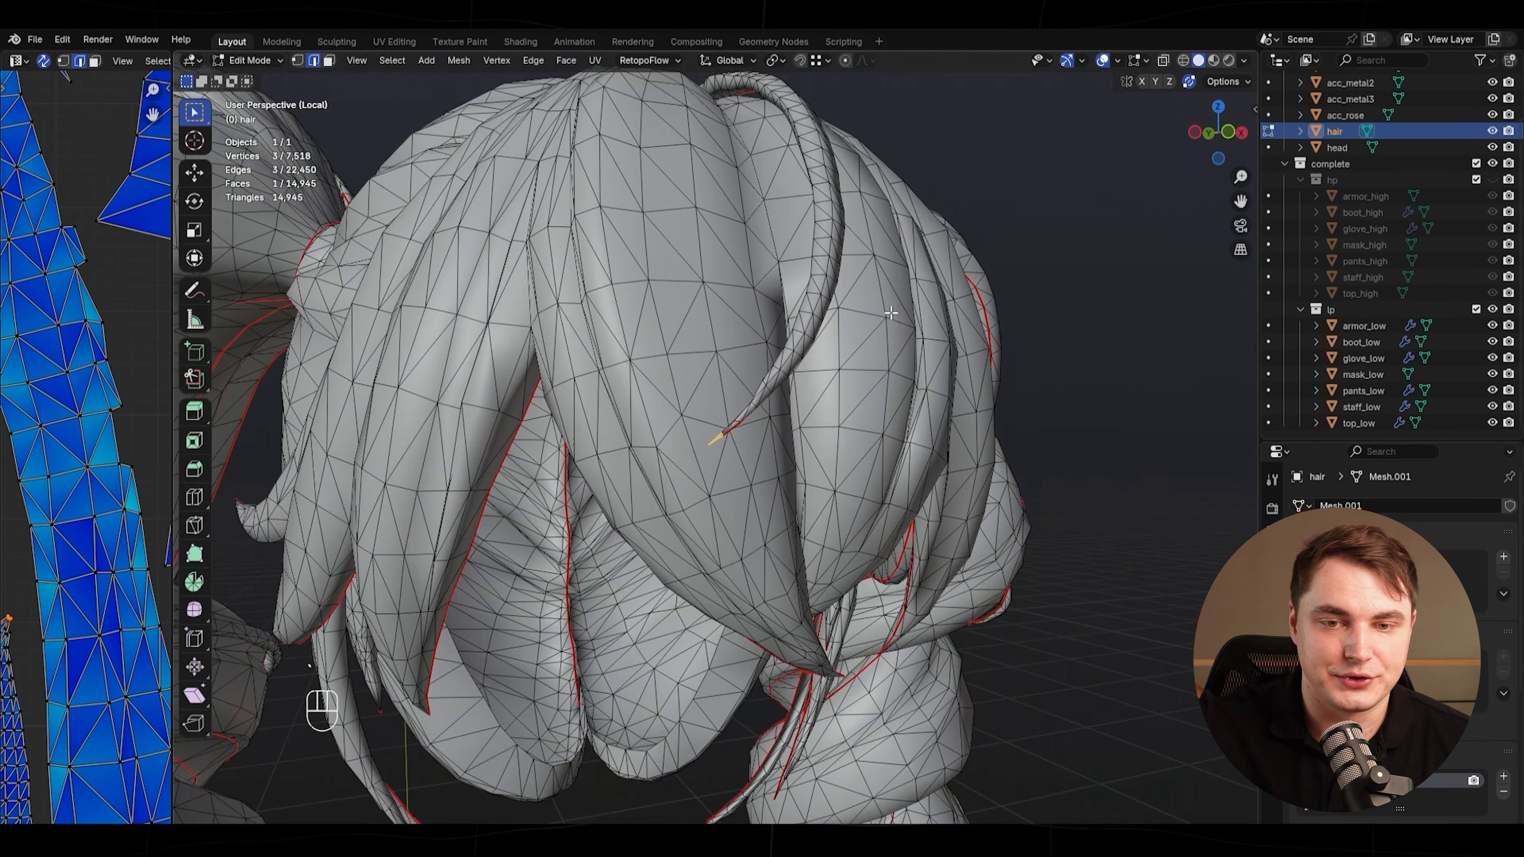
pyautogui.moveTo(891, 313); pyautogui.dragTo(936, 336, button='middle')
pyautogui.scroll(-5, 806, 469)
pyautogui.press('l')
pyautogui.hotkey('shift', 'h')
# - Clear the isolated fringe strand's seams and mark a single lengthwise edge path as its new seam
pyautogui.click(1163, 61)
pyautogui.rightClick(819, 667)
pyautogui.click(819, 667)
pyautogui.keyDown('ctrl'); pyautogui.click(618, 429); pyautogui.keyUp('ctrl')
pyautogui.rightClick(837, 530)
pyautogui.click(837, 531)
# - Unwrap the isolated fringe strand with the Angle Based method and reveal the rest of the hair
pyautogui.press('a')
pyautogui.press('u')
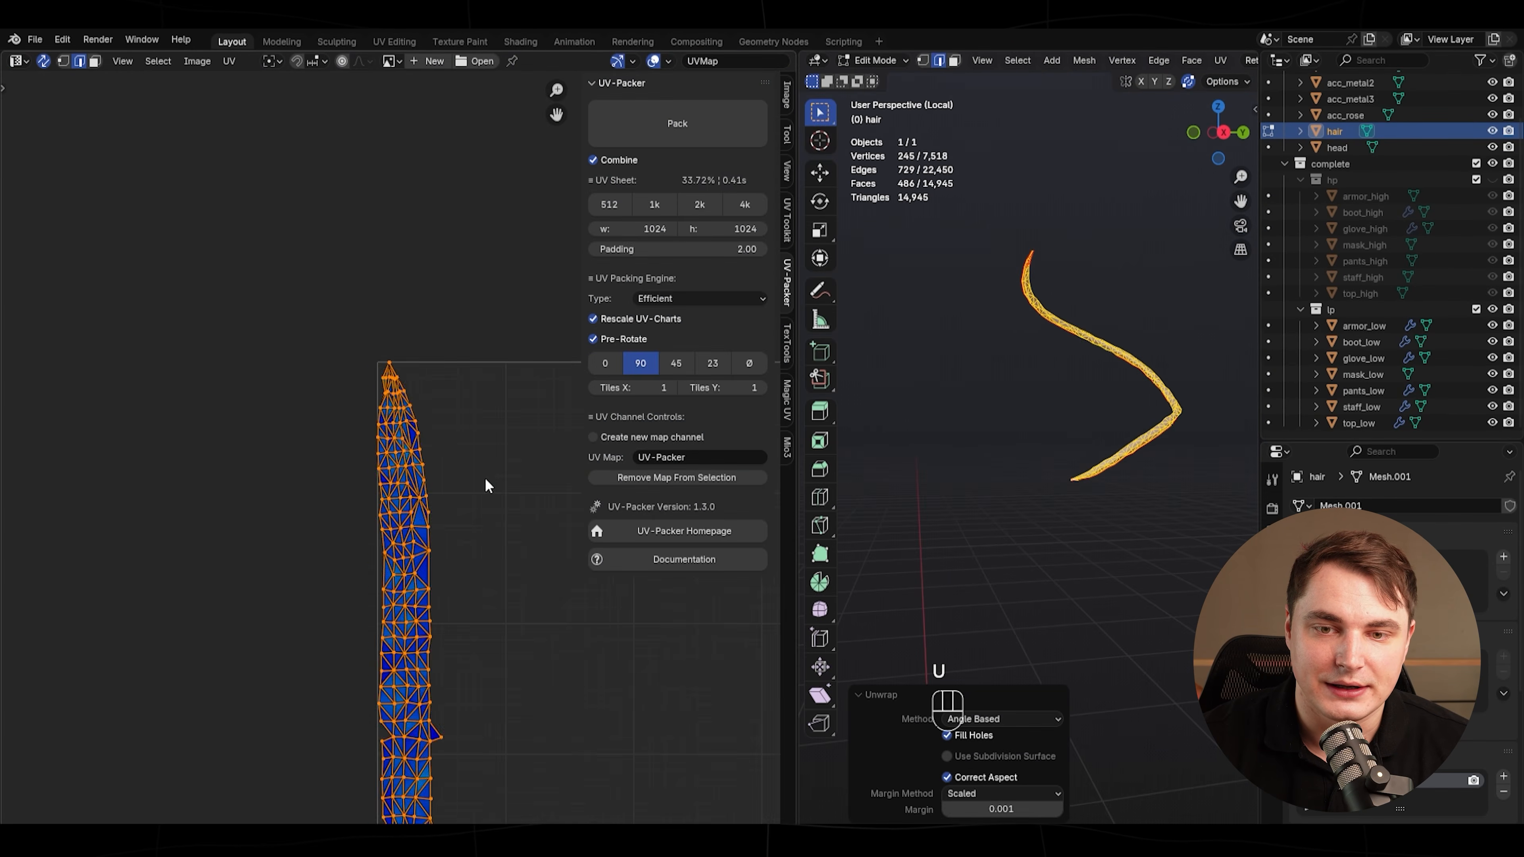
pyautogui.hotkey('alt', 'h')
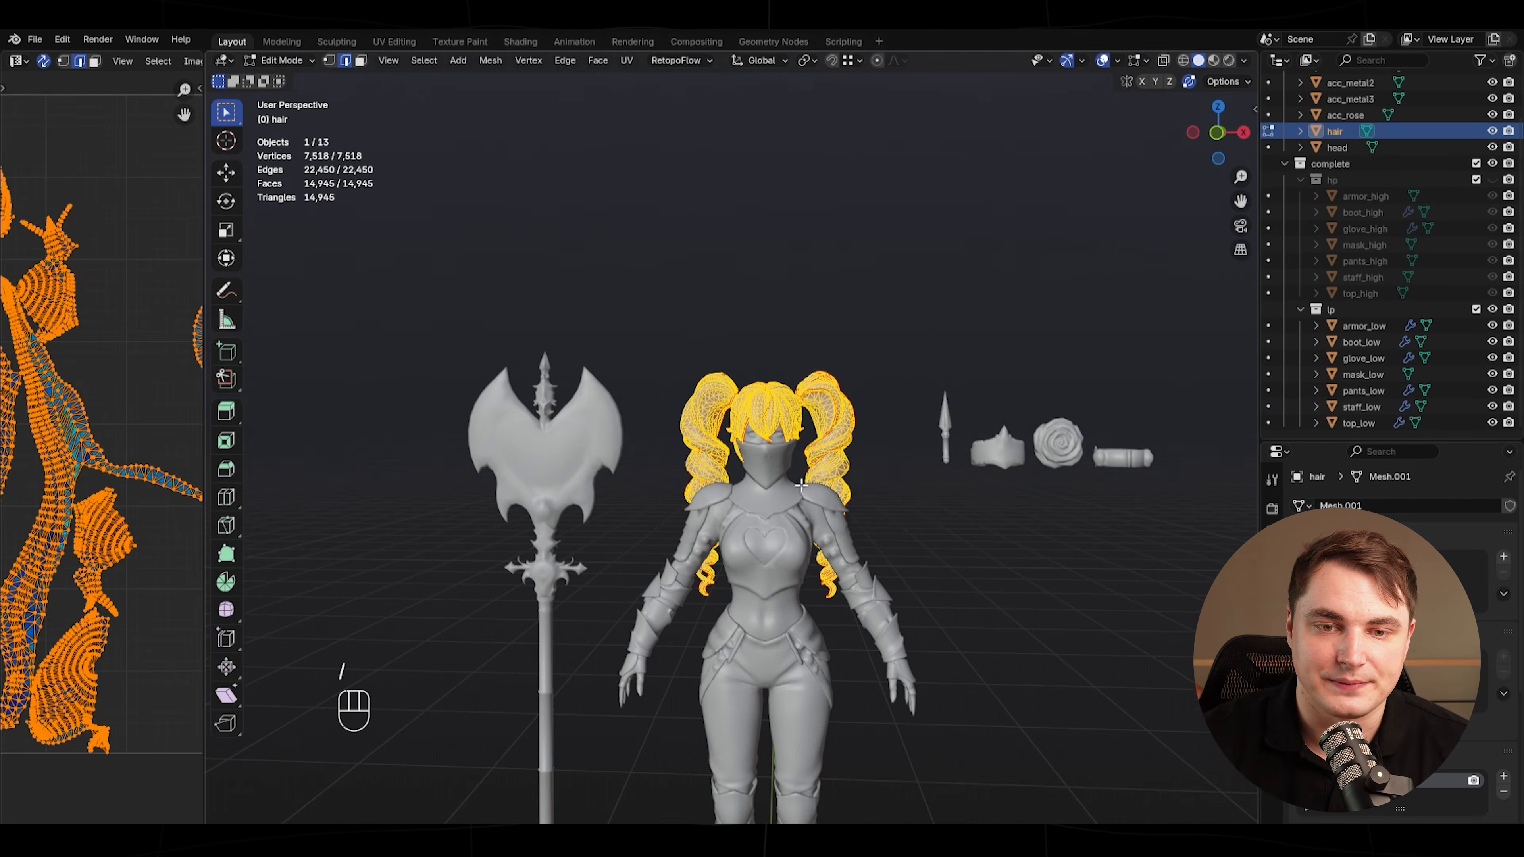
# - Finish editing the hair and return to a front view of the whole character in Object Mode
pyautogui.press('Tab')
pyautogui.scroll(3, 767, 483)
pyautogui.scroll(2, 766, 490)
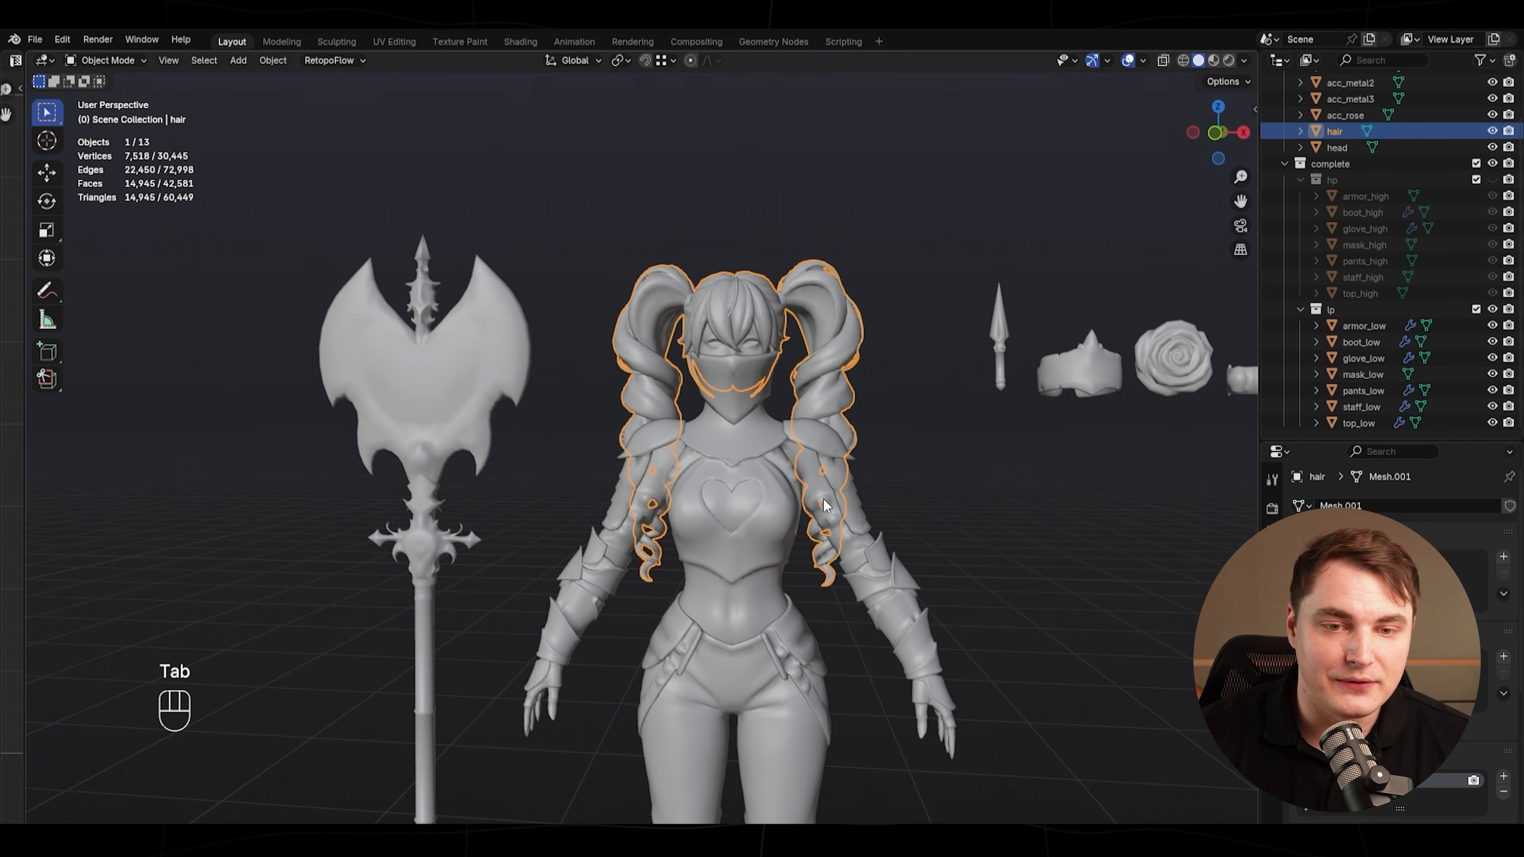
pyautogui.press('`')
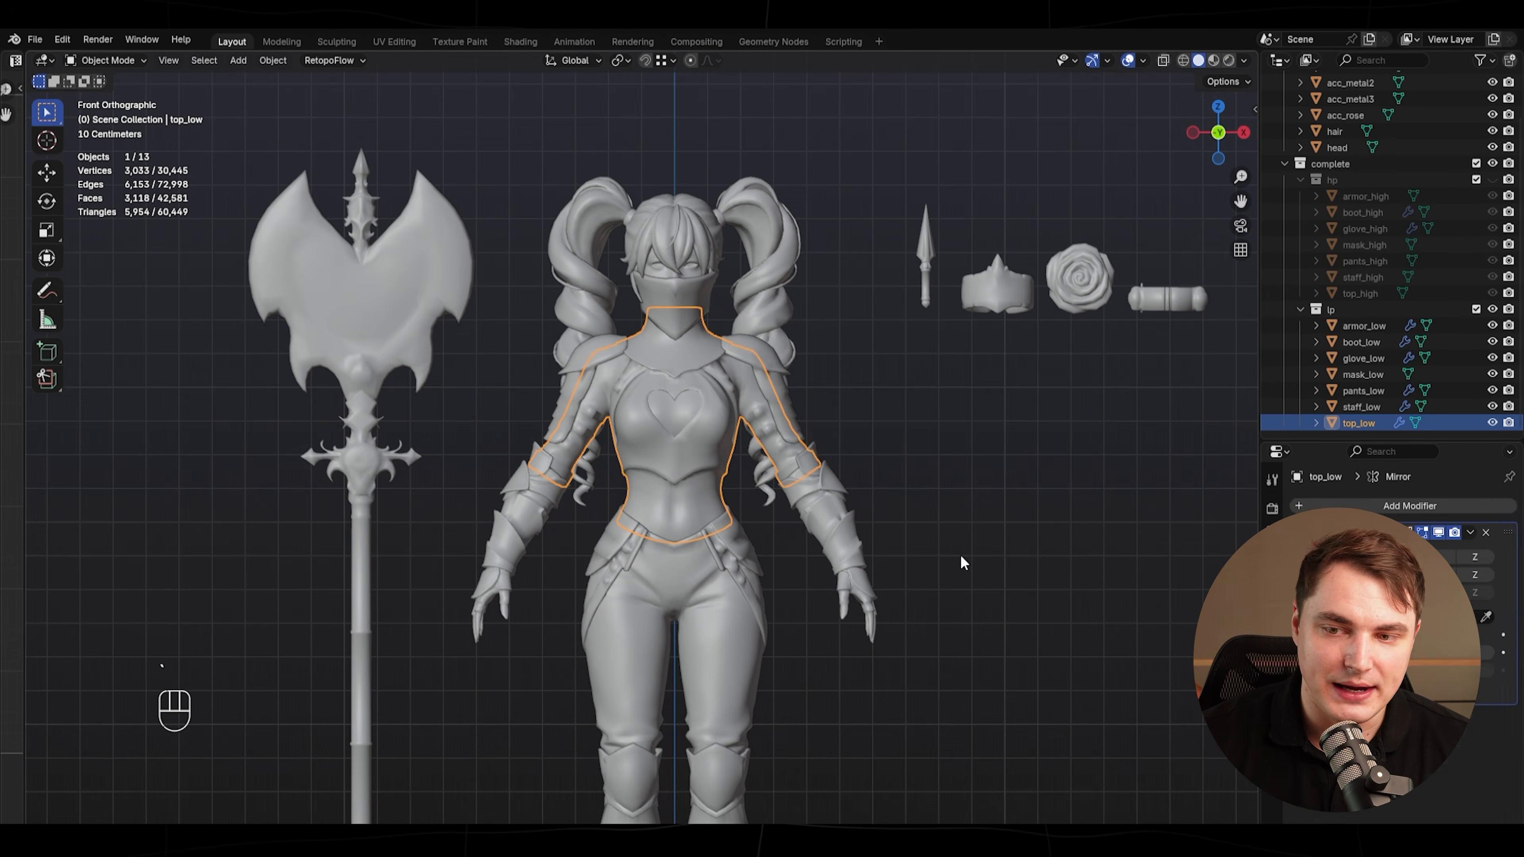
pyautogui.scroll(1, 960, 556)
pyautogui.keyDown('shift'); pyautogui.moveTo(960, 556); pyautogui.dragTo(907, 472, button='middle'); pyautogui.keyUp('shift')
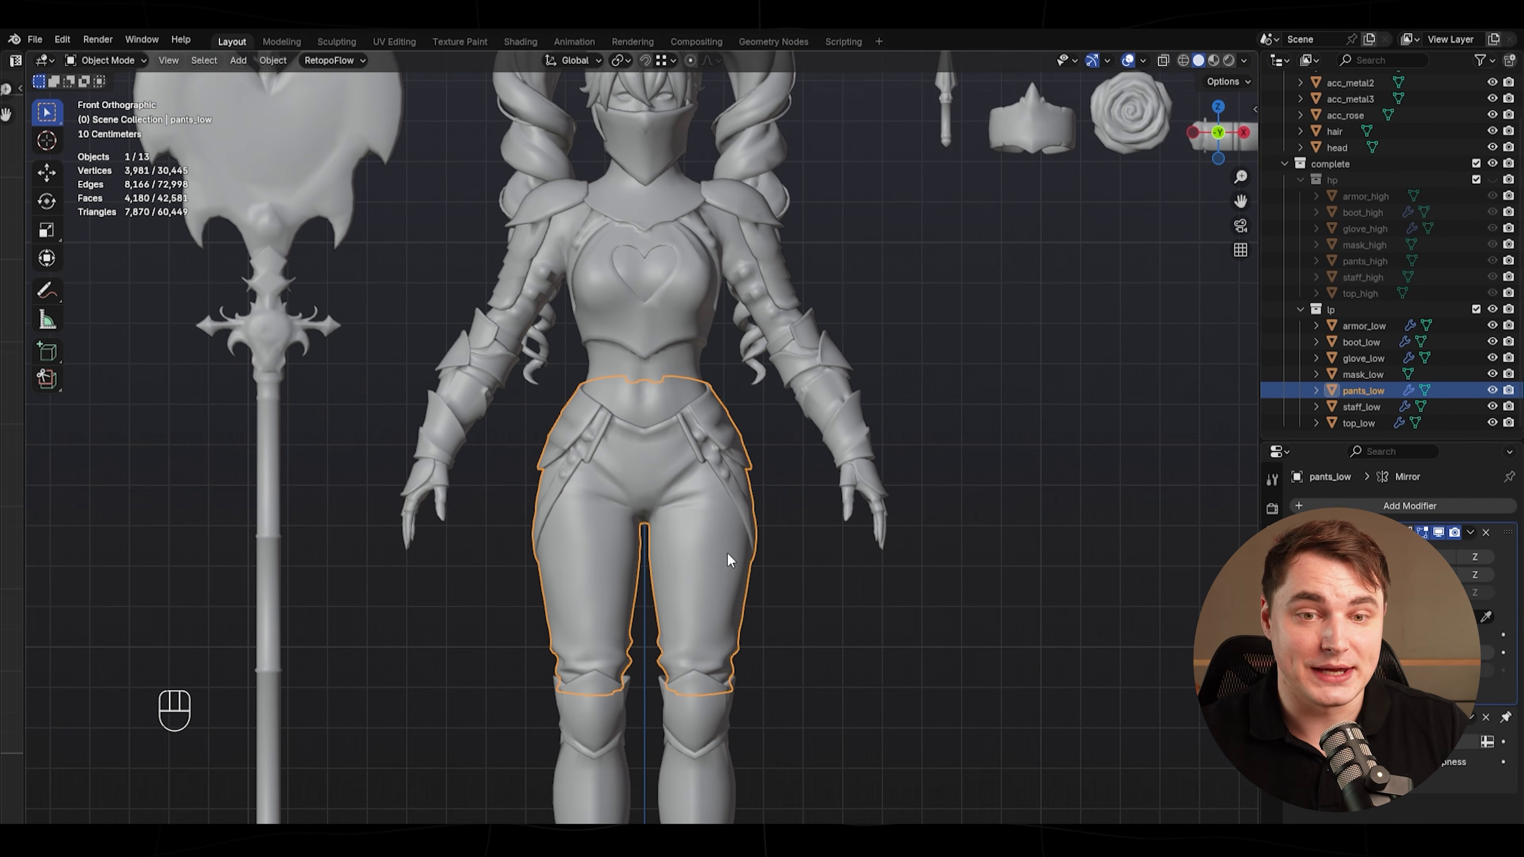
pyautogui.scroll(2, 728, 554)
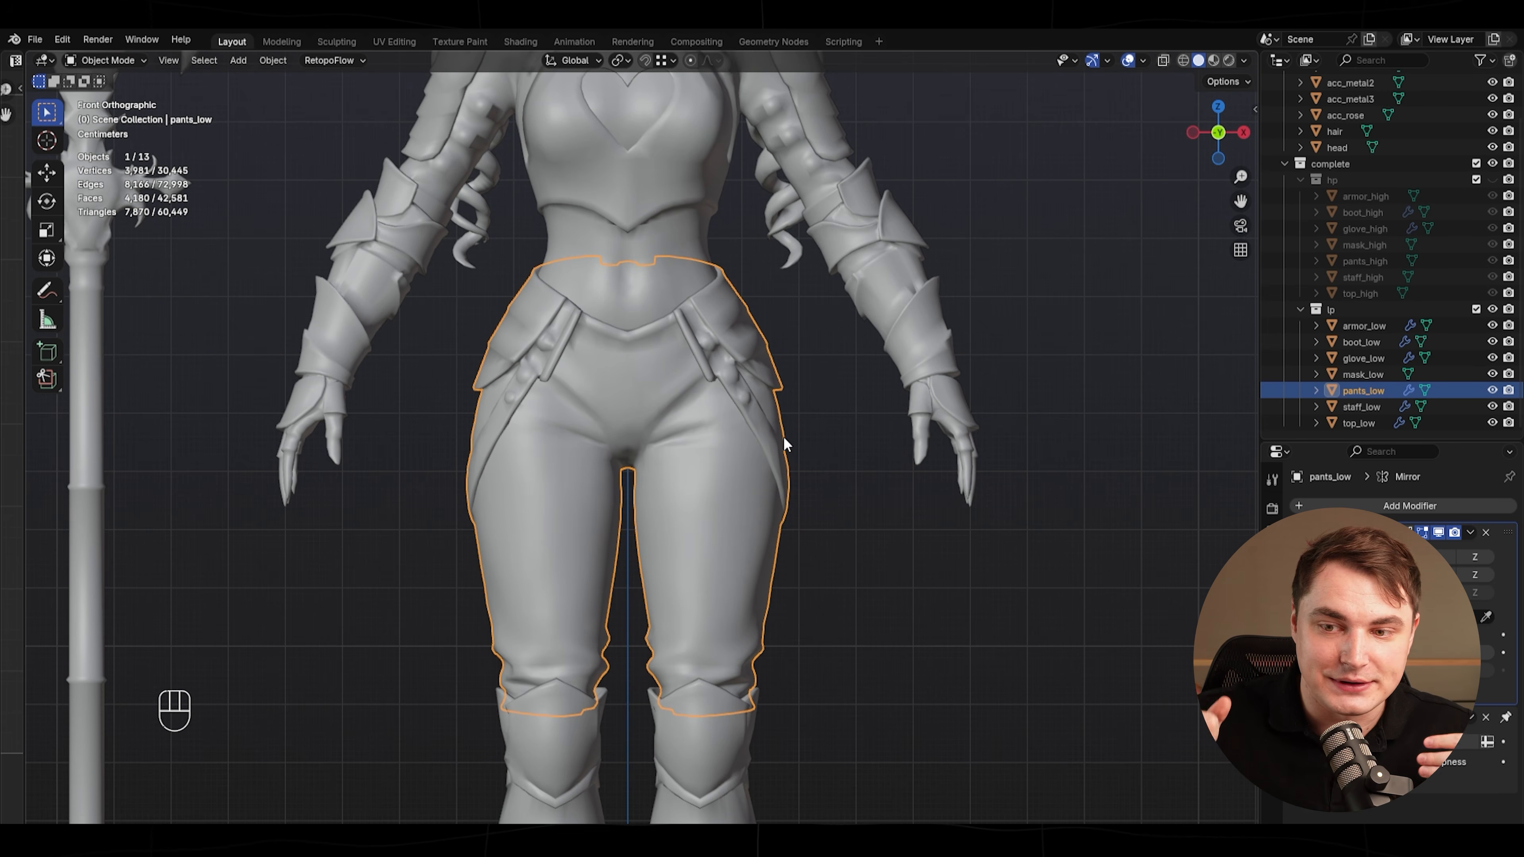
# - Isolate the low-poly top and open its mesh for edge editing
pyautogui.click(623, 476)
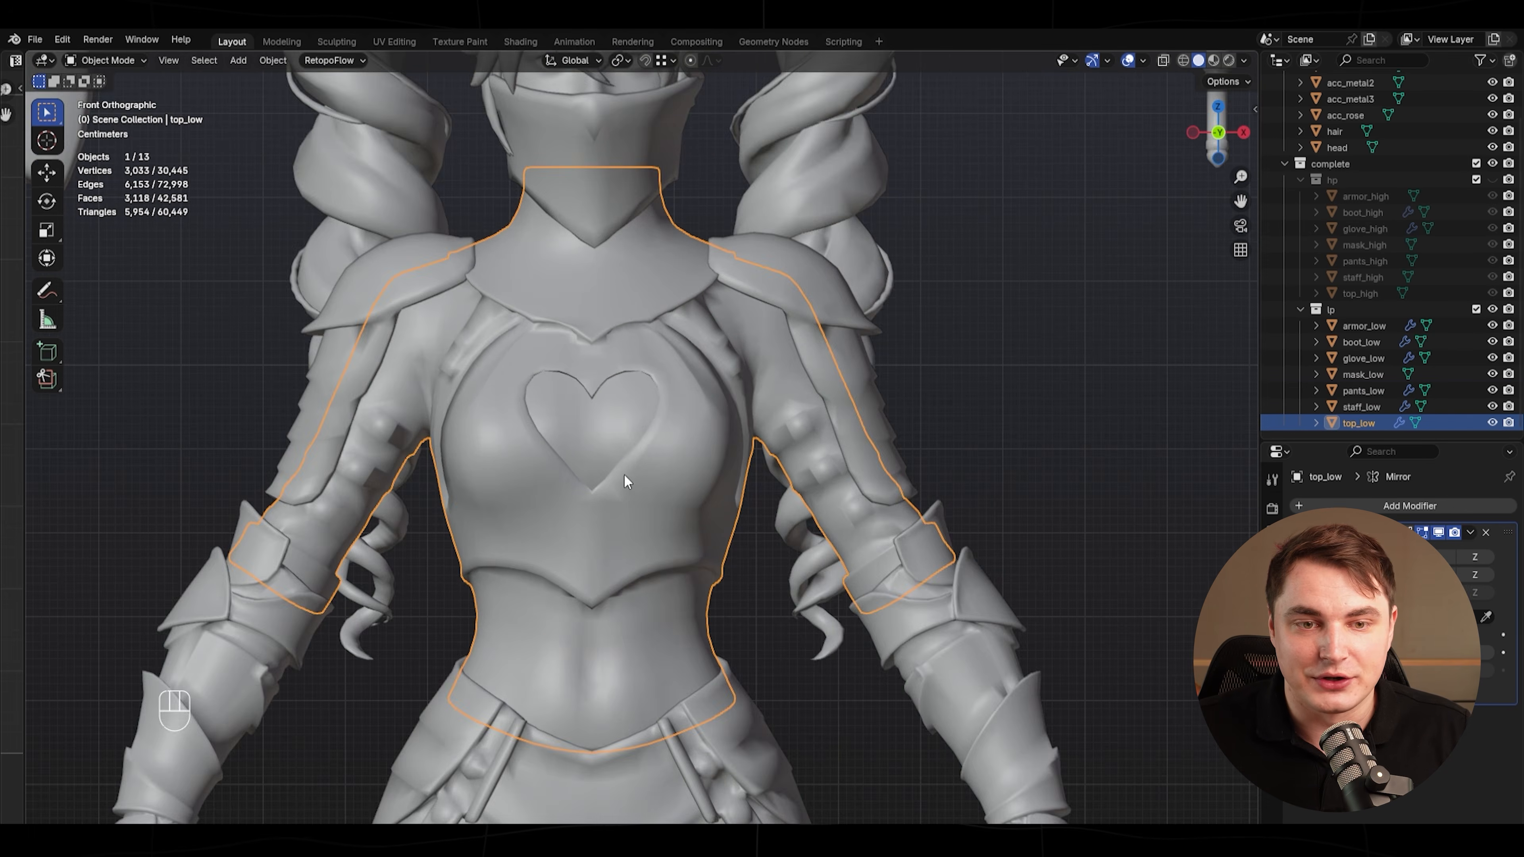
pyautogui.press('/')
pyautogui.click(95, 99)
pyautogui.click(742, 468)
pyautogui.scroll(2, 741, 468)
# - Select the edge path around the armhole where the sleeve meets the torso and mark it as a seam
pyautogui.moveTo(762, 490); pyautogui.dragTo(563, 384, button='middle')
pyautogui.scroll(3, 660, 456)
pyautogui.click(548, 377)
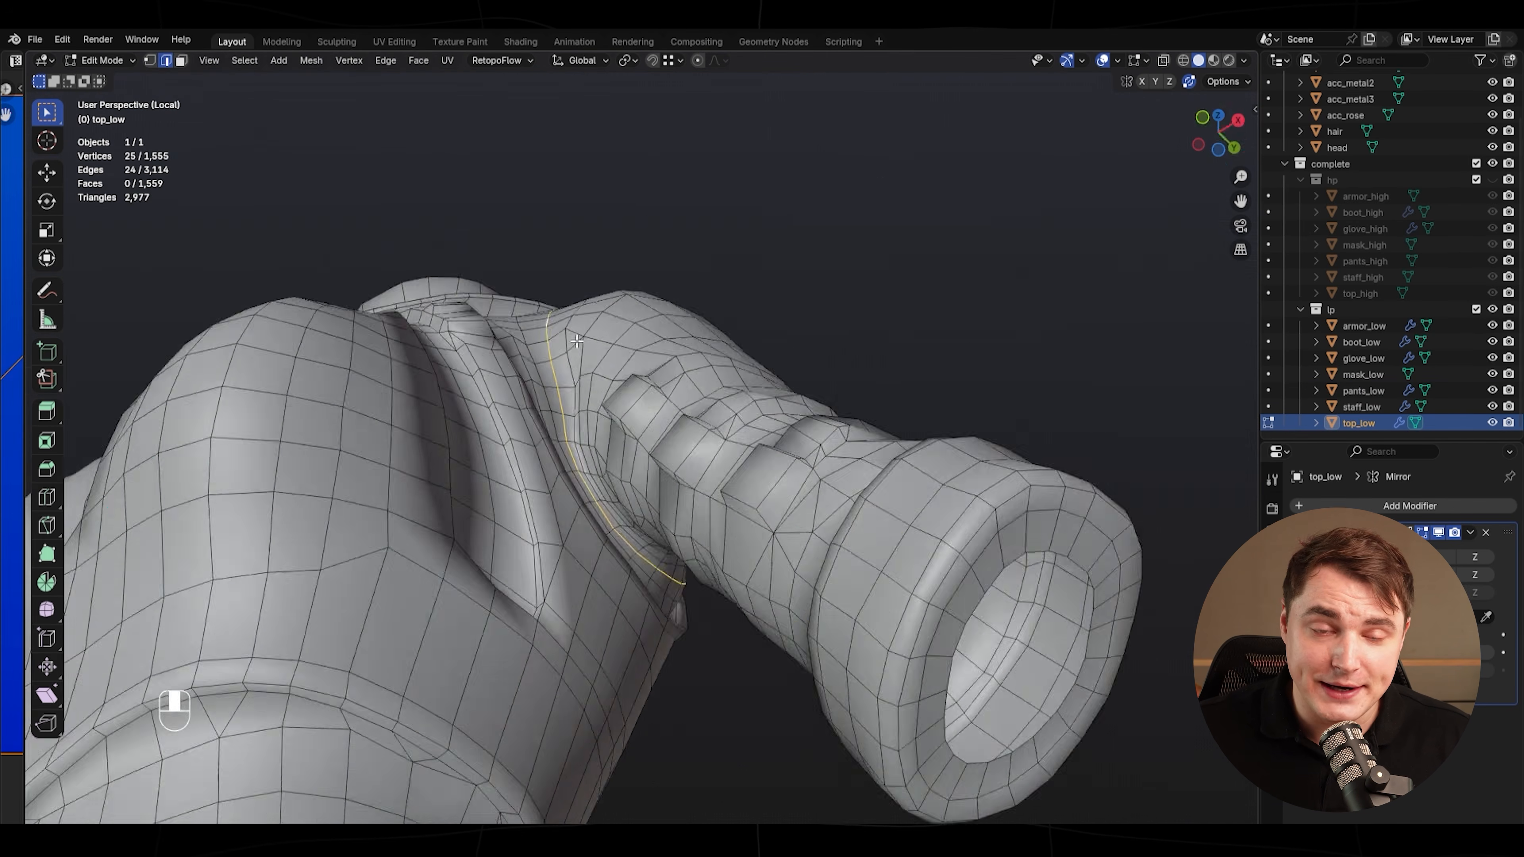
pyautogui.moveTo(648, 384); pyautogui.dragTo(366, 474, button='middle')
pyautogui.scroll(2, 366, 474)
pyautogui.moveTo(616, 273); pyautogui.dragTo(822, 517, button='middle')
pyautogui.scroll(2, 561, 536)
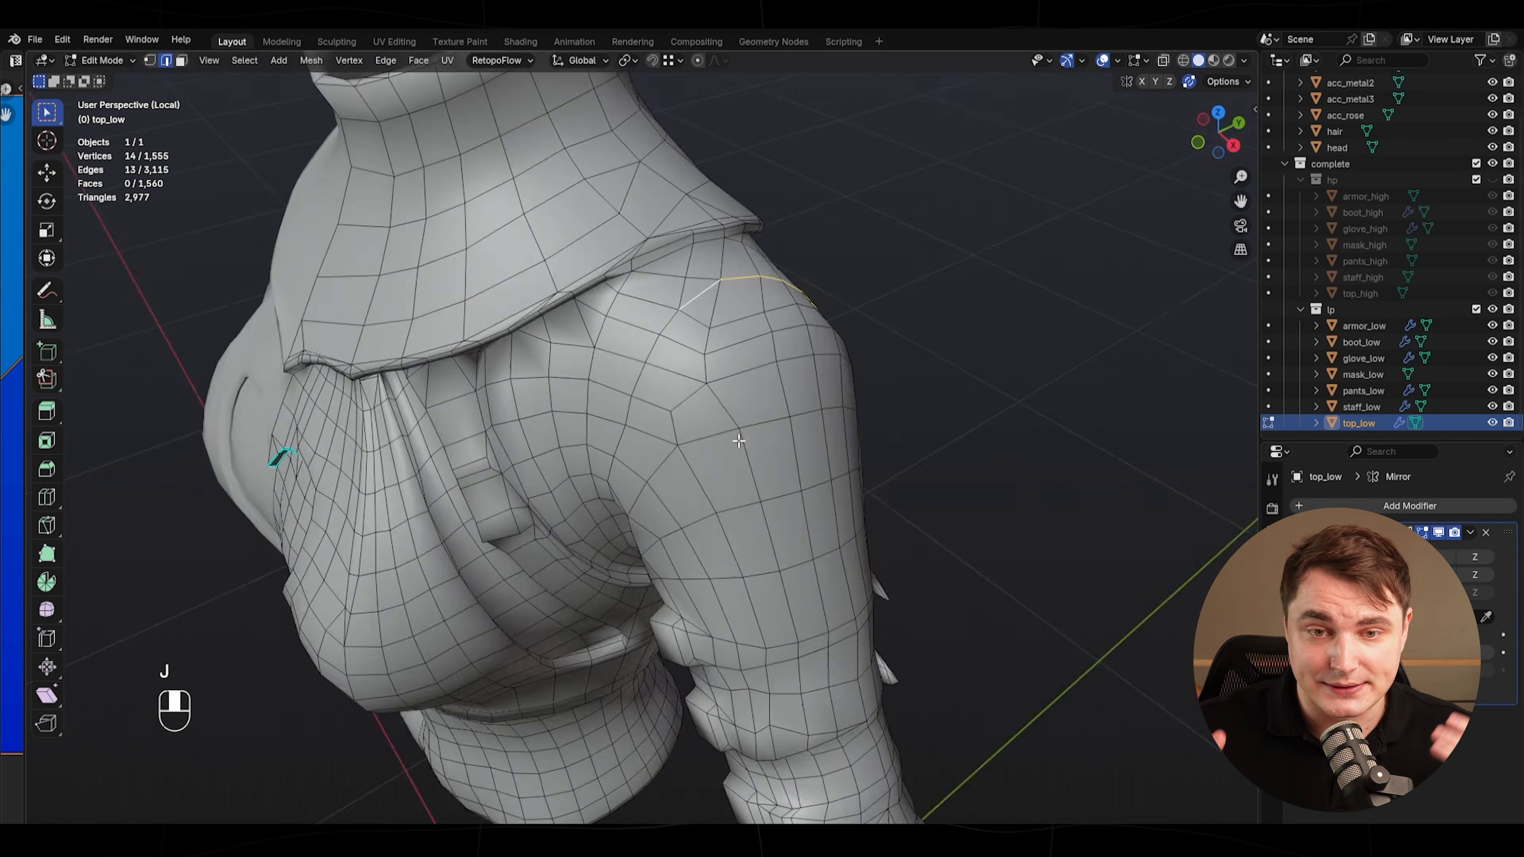
pyautogui.keyDown('ctrl'); pyautogui.click(634, 442); pyautogui.keyUp('ctrl')
pyautogui.moveTo(634, 441); pyautogui.dragTo(634, 441, button='middle')
pyautogui.rightClick(738, 459)
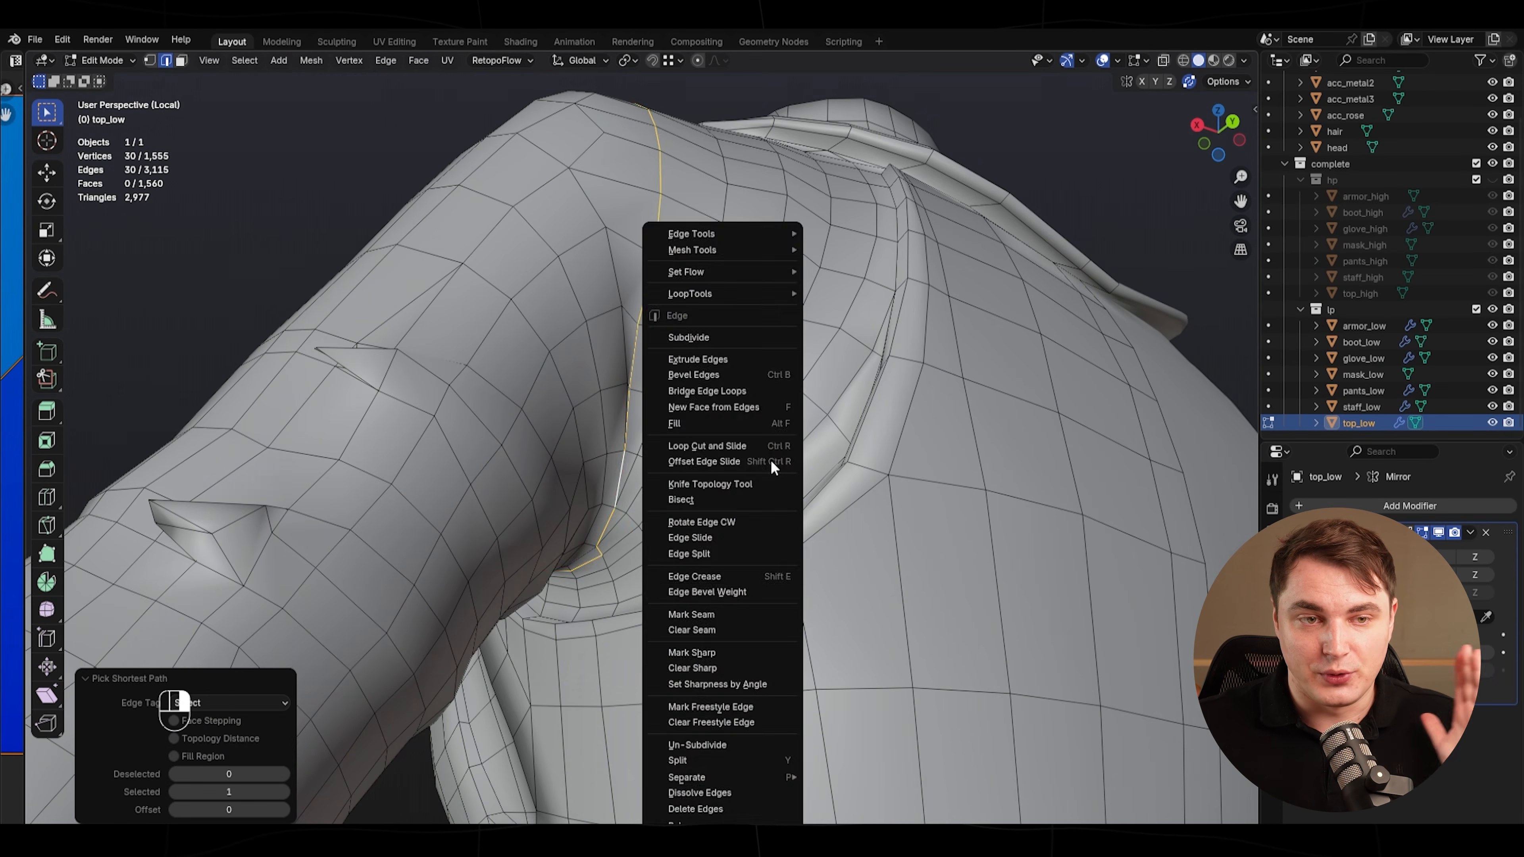
pyautogui.click(738, 459)
# - Select a lengthwise edge path along the underside of the sleeve from the armhole seam to the cuff
pyautogui.moveTo(738, 459); pyautogui.dragTo(870, 475, button='middle')
pyautogui.keyDown('ctrl'); pyautogui.click(634, 505); pyautogui.keyUp('ctrl')
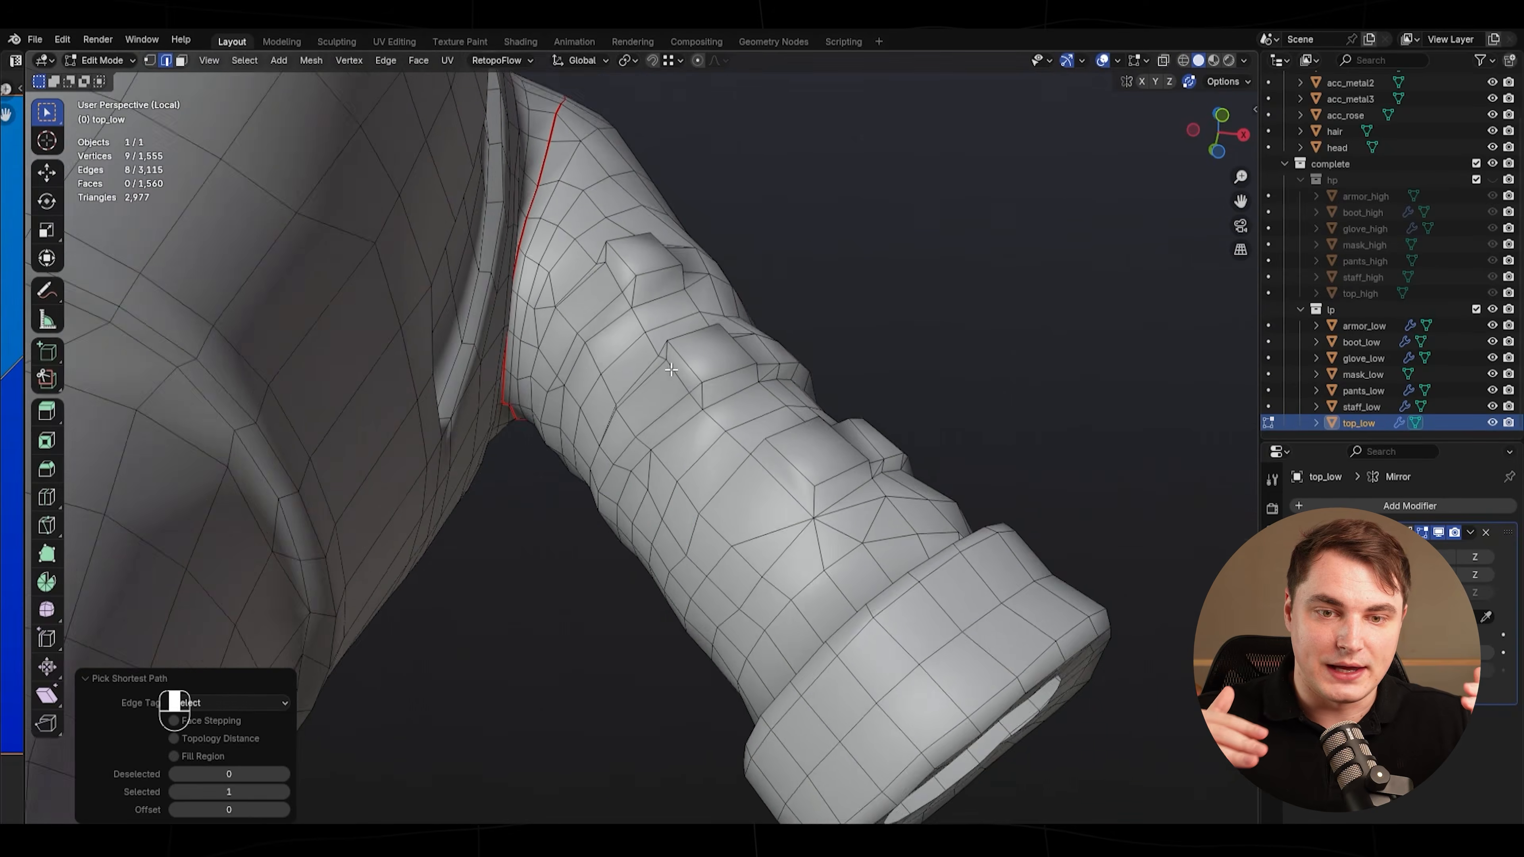
pyautogui.scroll(2, 540, 390)
pyautogui.click(454, 350)
pyautogui.moveTo(454, 350); pyautogui.dragTo(446, 330, button='middle')
pyautogui.click(444, 359)
pyautogui.keyDown('ctrl'); pyautogui.click(637, 654); pyautogui.keyUp('ctrl')
pyautogui.keyDown('shift'); pyautogui.moveTo(750, 750); pyautogui.dragTo(661, 521, button='middle'); pyautogui.keyUp('shift')
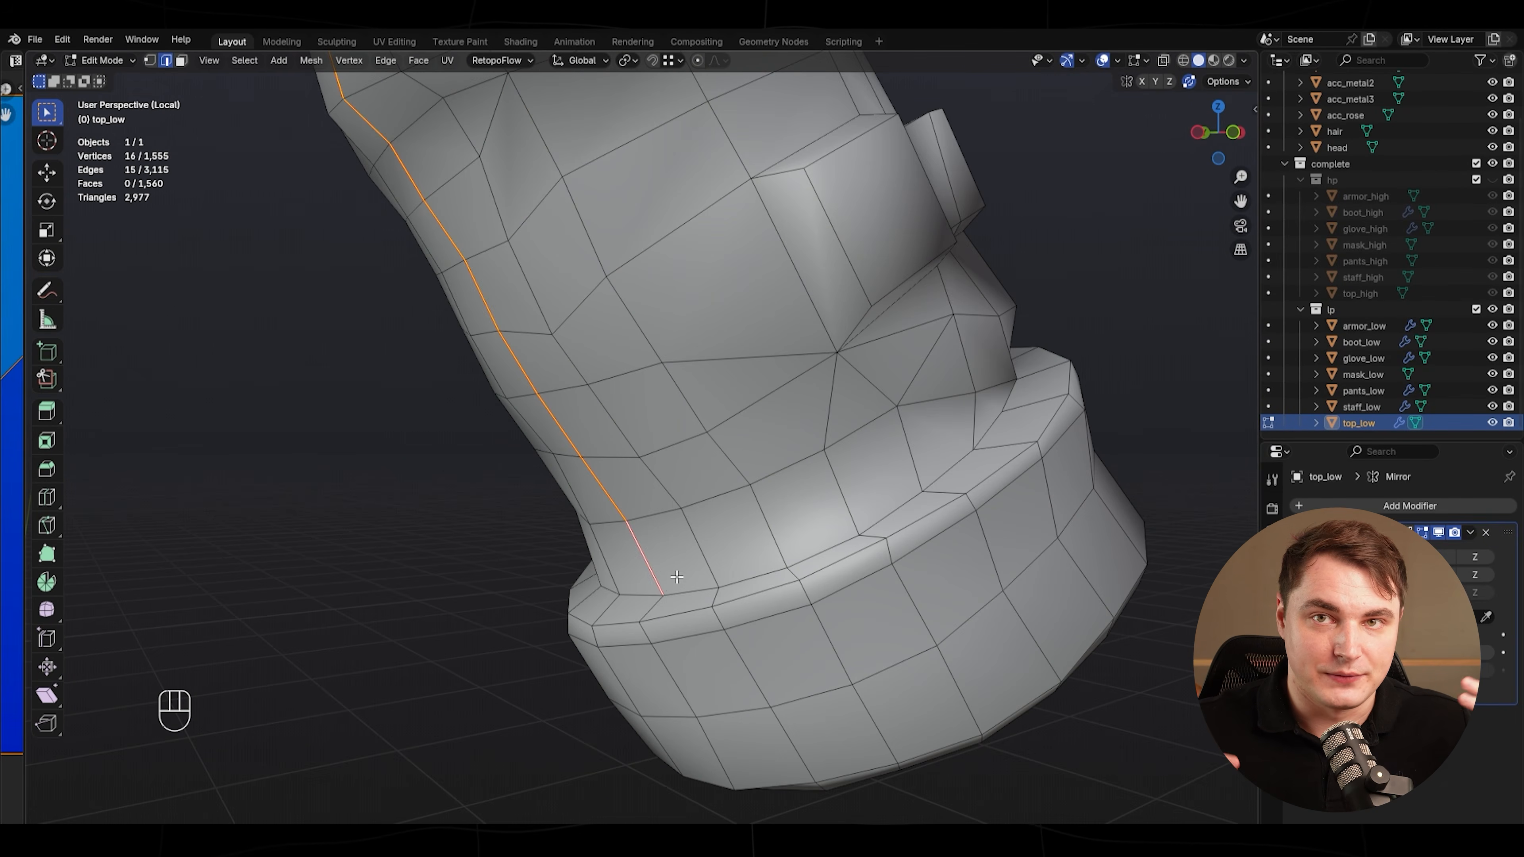
# - Mark seams around the sleeve cuff, including its outer rim and the short edge path leading to it
pyautogui.keyDown('alt'); pyautogui.click(664, 576); pyautogui.keyUp('alt')
pyautogui.scroll(-2, 665, 577)
pyautogui.moveTo(576, 570); pyautogui.dragTo(540, 576, button='middle')
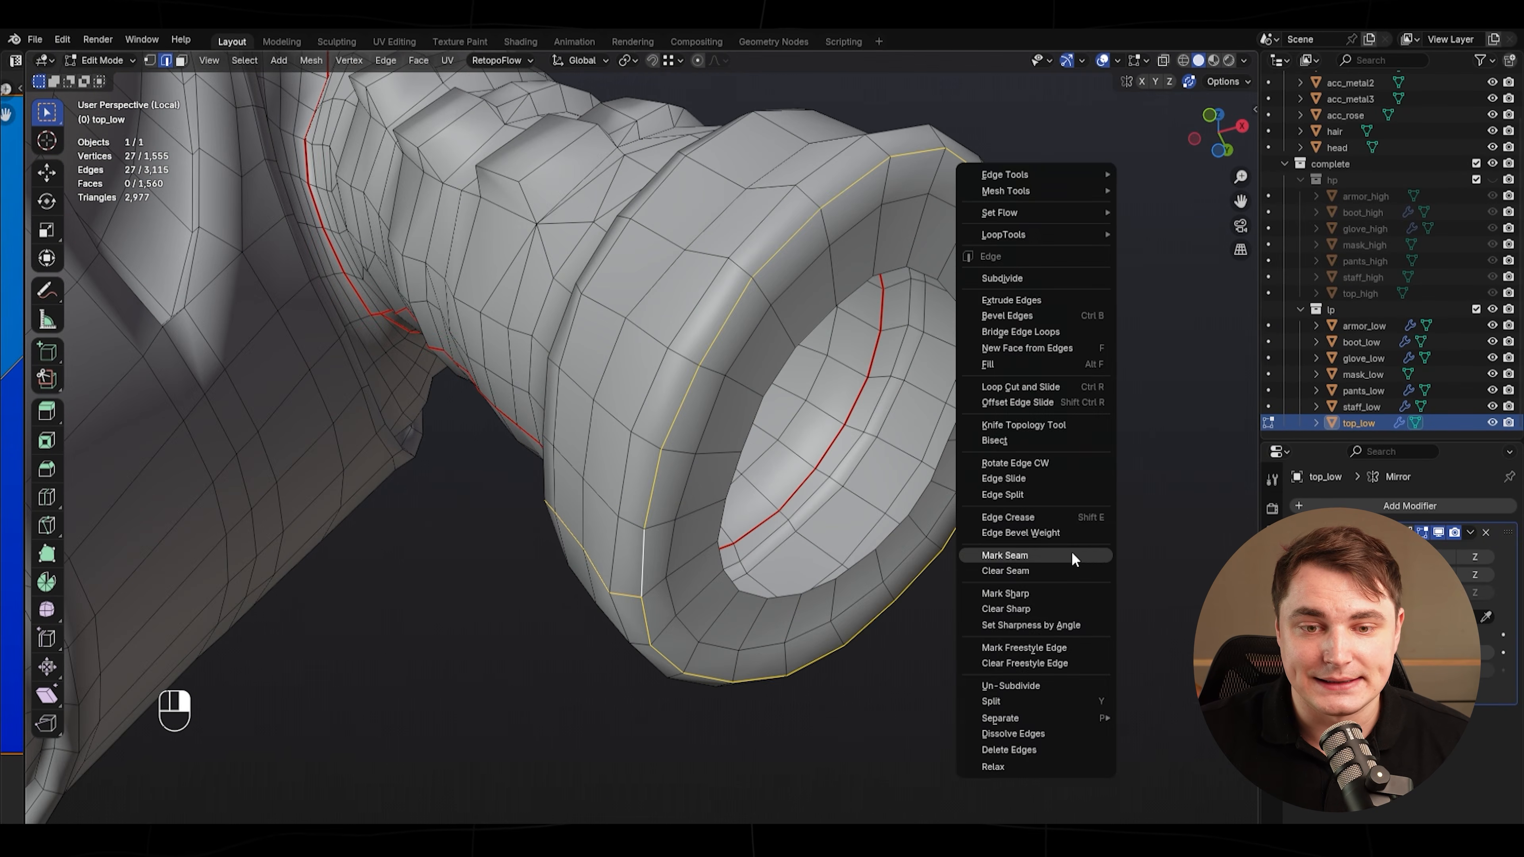
pyautogui.click(1020, 554)
# - Select the edges of the small pointed folds on the back of the sleeve as seam paths
pyautogui.scroll(-4, 847, 528)
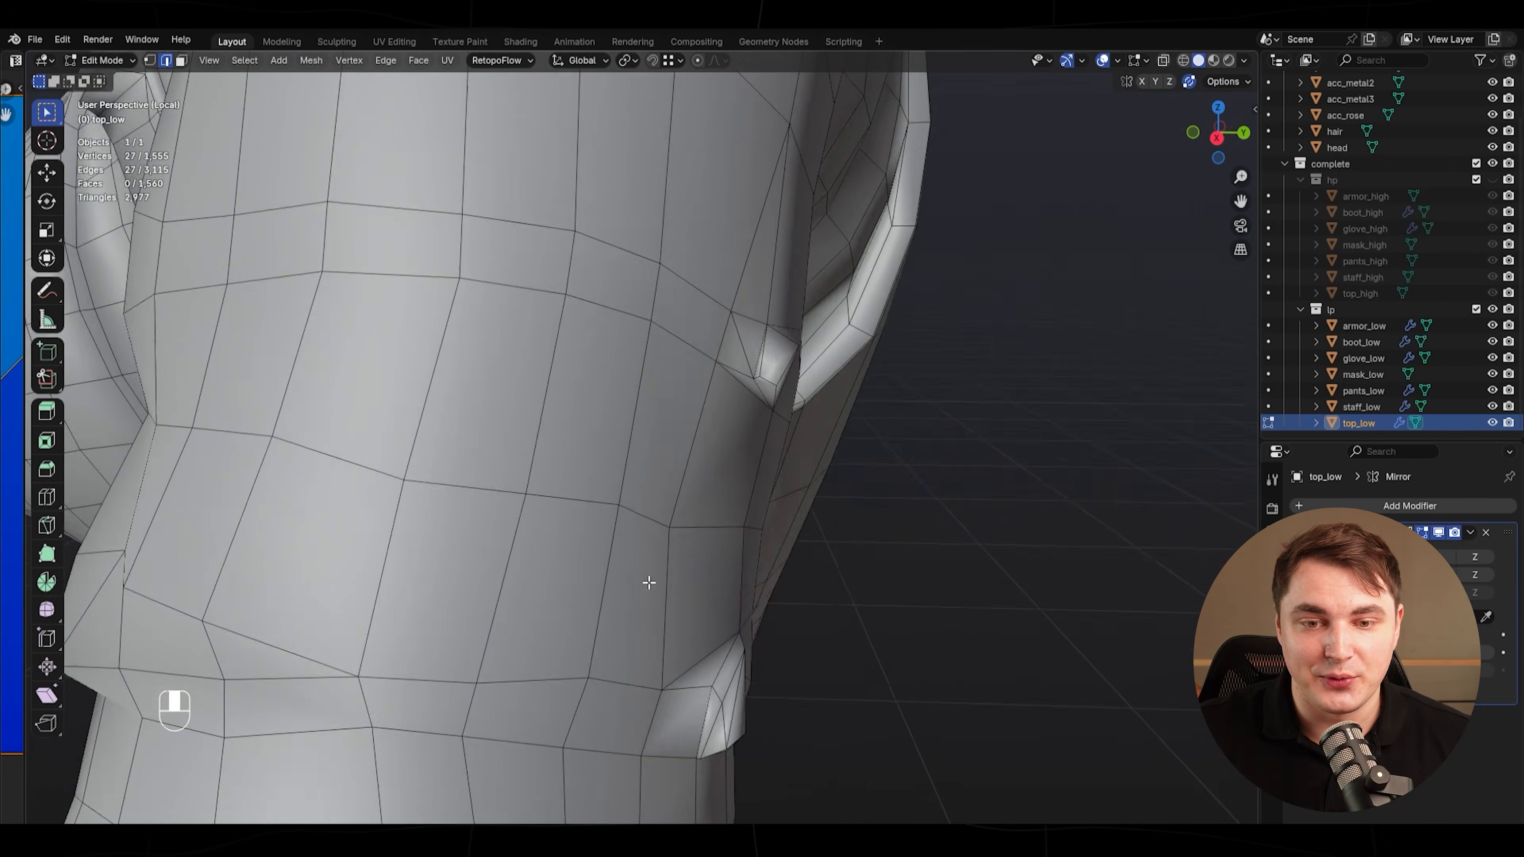
pyautogui.keyDown('shift'); pyautogui.moveTo(650, 582); pyautogui.dragTo(670, 459, button='middle'); pyautogui.keyUp('shift')
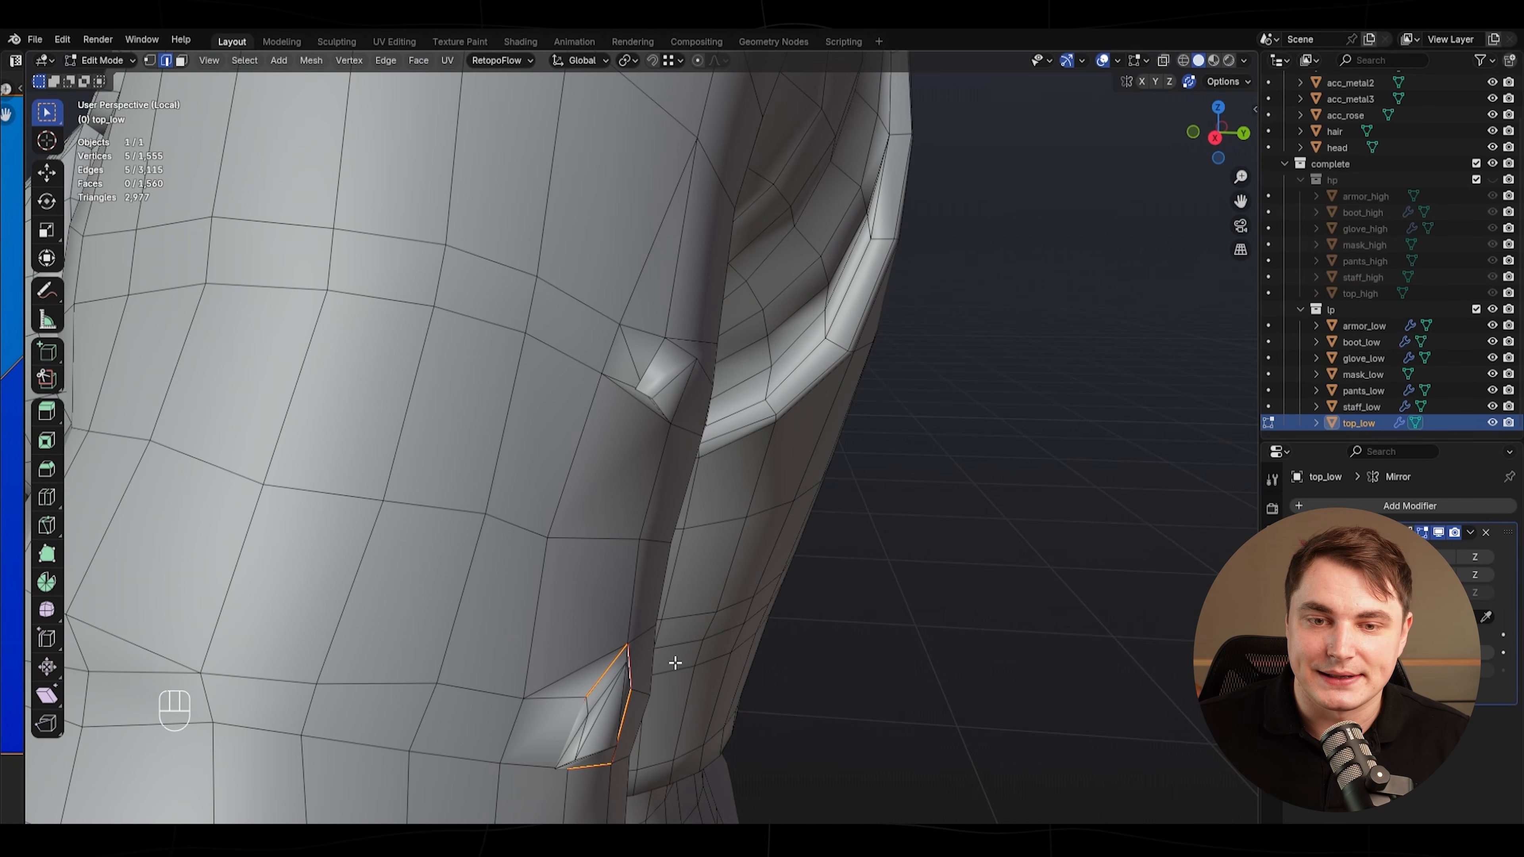
pyautogui.moveTo(675, 662); pyautogui.dragTo(831, 496, button='middle')
pyautogui.moveTo(719, 477); pyautogui.dragTo(564, 441, button='middle')
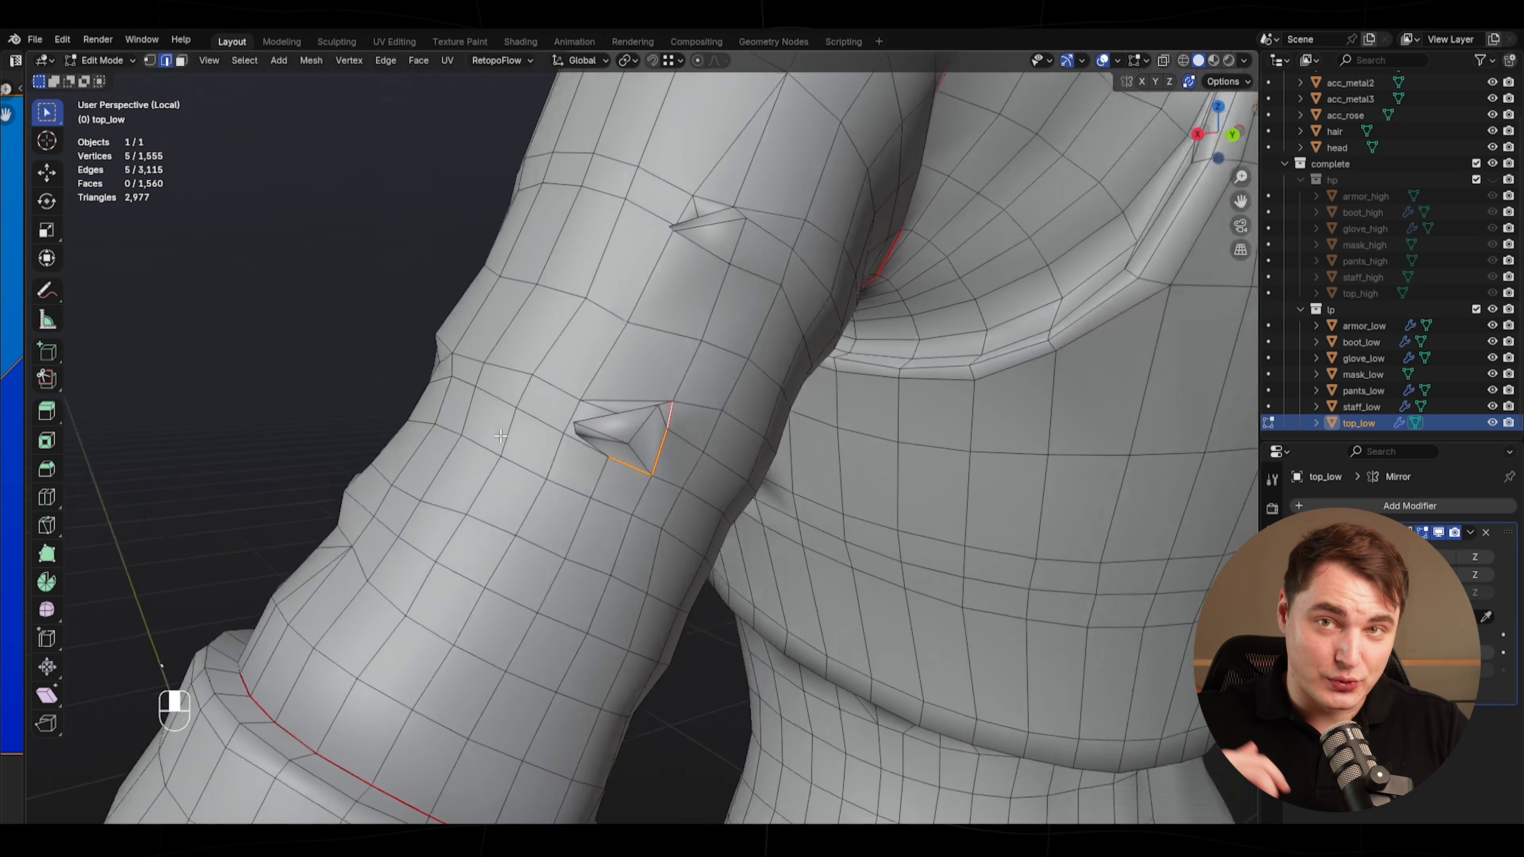
pyautogui.scroll(4, 648, 414)
pyautogui.click(701, 373)
pyautogui.moveTo(708, 384); pyautogui.dragTo(678, 403, button='middle')
pyautogui.keyDown('ctrl'); pyautogui.click(676, 402); pyautogui.keyUp('ctrl')
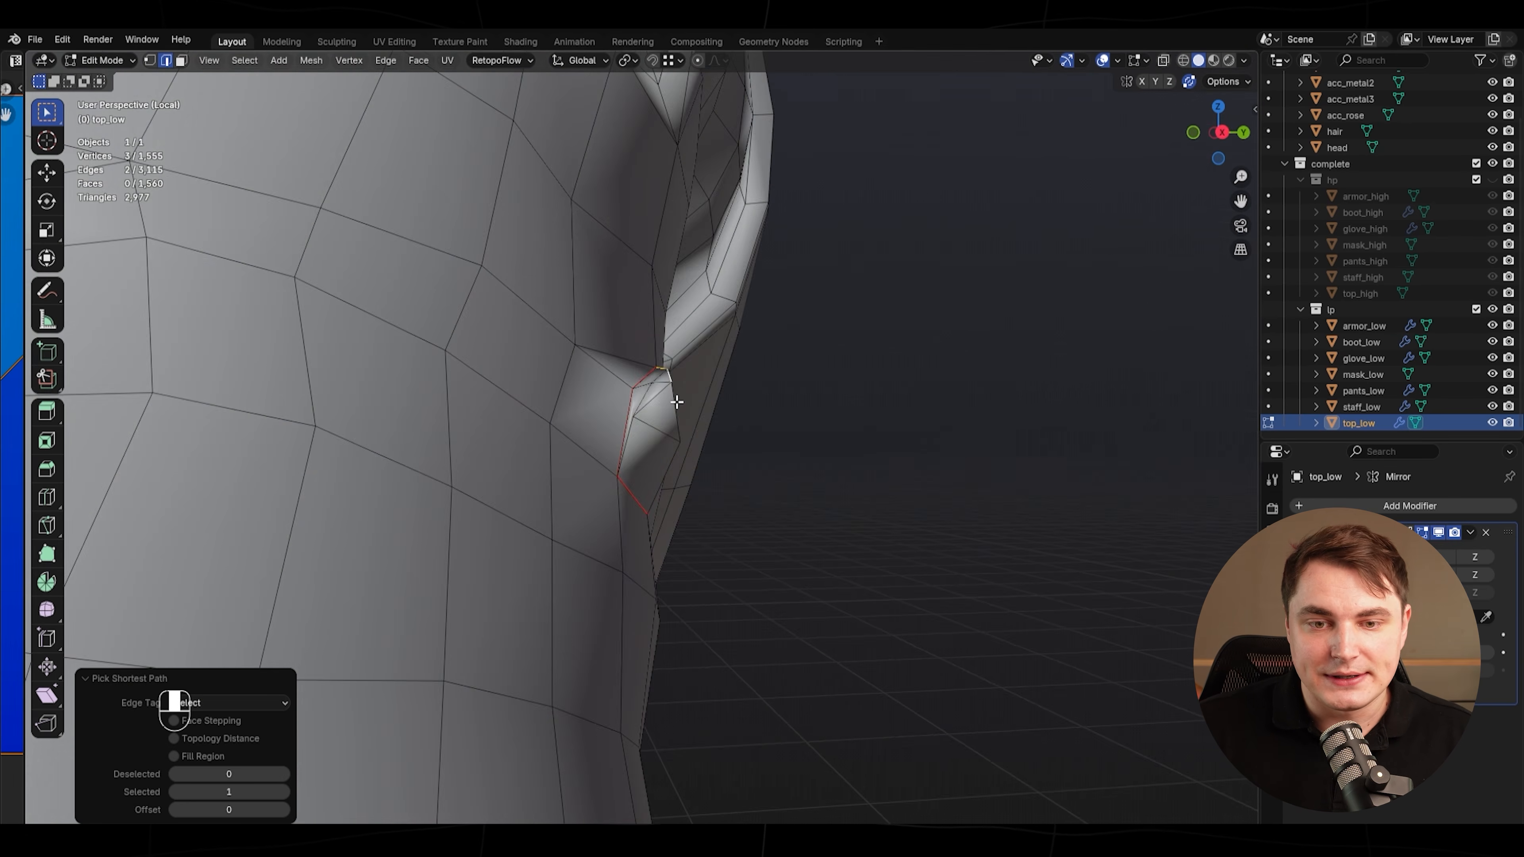
pyautogui.keyDown('ctrl'); pyautogui.click(630, 447); pyautogui.keyUp('ctrl')
# - Select an edge path under the collar, running from the shoulder toward the front of the chest
pyautogui.moveTo(630, 447); pyautogui.dragTo(764, 559, button='middle')
pyautogui.scroll(-4, 902, 544)
pyautogui.keyDown('shift'); pyautogui.moveTo(852, 480); pyautogui.dragTo(665, 493, button='middle'); pyautogui.keyUp('shift')
pyautogui.scroll(4, 774, 600)
pyautogui.keyDown('shift'); pyautogui.click(652, 458); pyautogui.keyUp('shift')
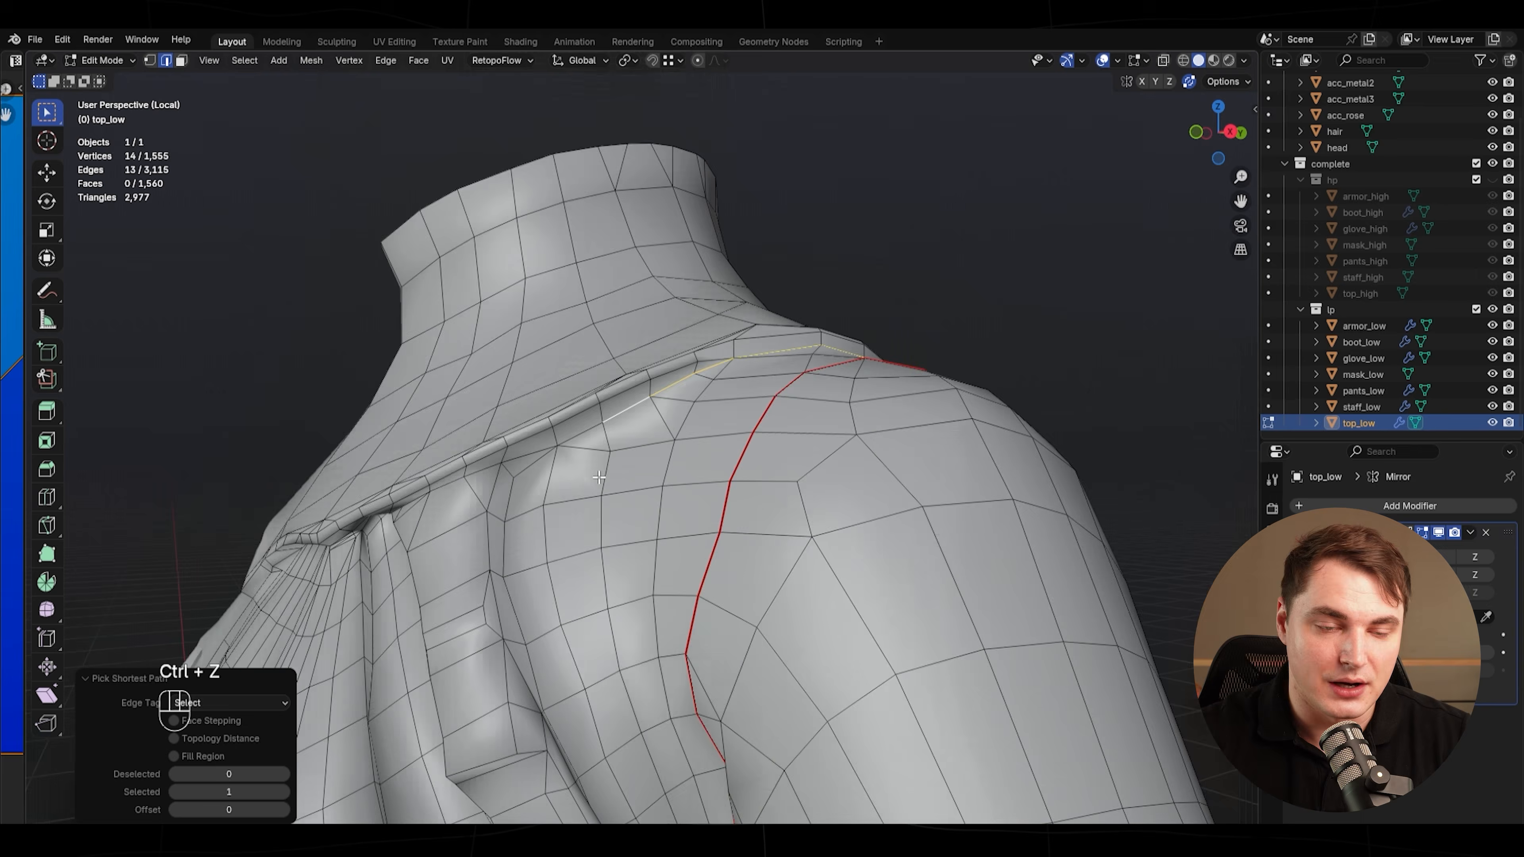
pyautogui.scroll(3, 410, 479)
pyautogui.keyDown('ctrl'); pyautogui.click(410, 479); pyautogui.keyUp('ctrl')
pyautogui.moveTo(410, 479); pyautogui.dragTo(600, 517, button='middle')
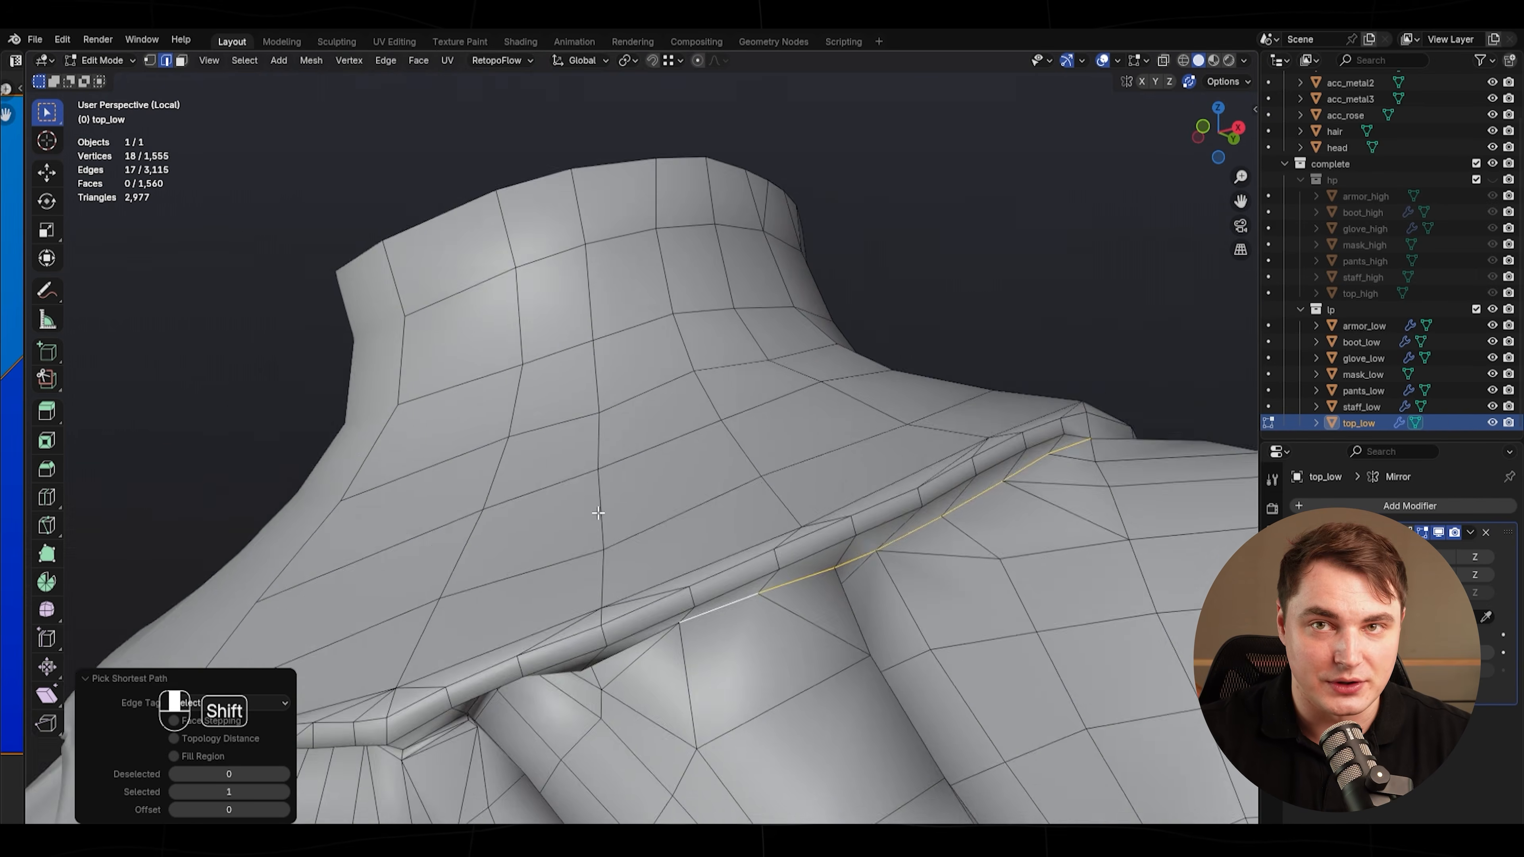
# - Extend the seam path beneath the collar's front edge to the centre line of the chest
pyautogui.scroll(2, 637, 486)
pyautogui.keyDown('ctrl'); pyautogui.click(667, 465); pyautogui.keyUp('ctrl')
pyautogui.moveTo(667, 464); pyautogui.dragTo(502, 492, button='middle')
pyautogui.keyDown('ctrl'); pyautogui.click(473, 482); pyautogui.keyUp('ctrl')
pyautogui.scroll(-5, 660, 498)
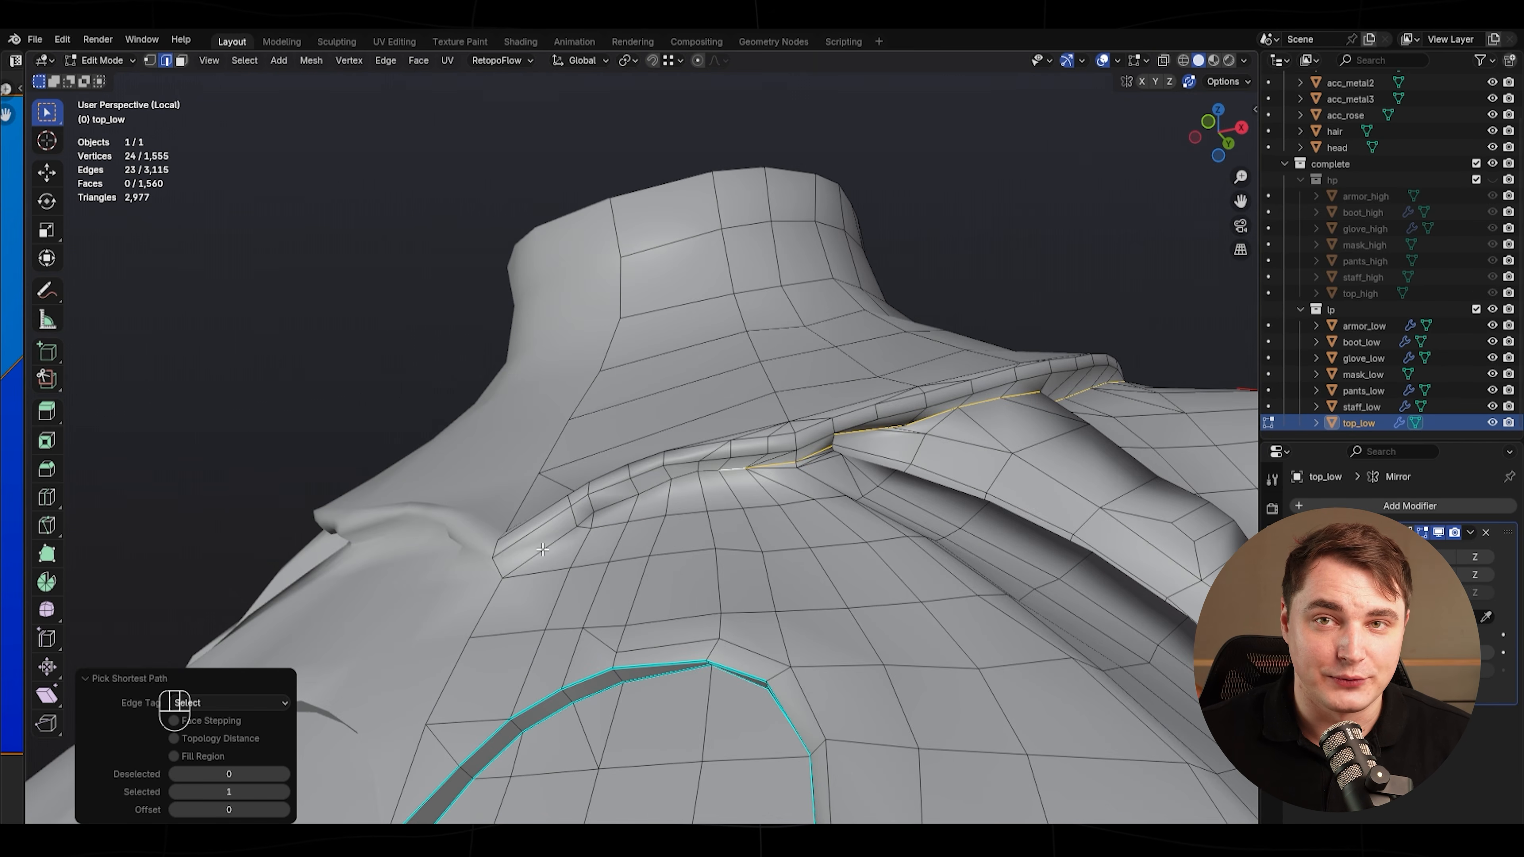
pyautogui.moveTo(660, 498); pyautogui.dragTo(624, 507, button='middle')
pyautogui.scroll(4, 600, 498)
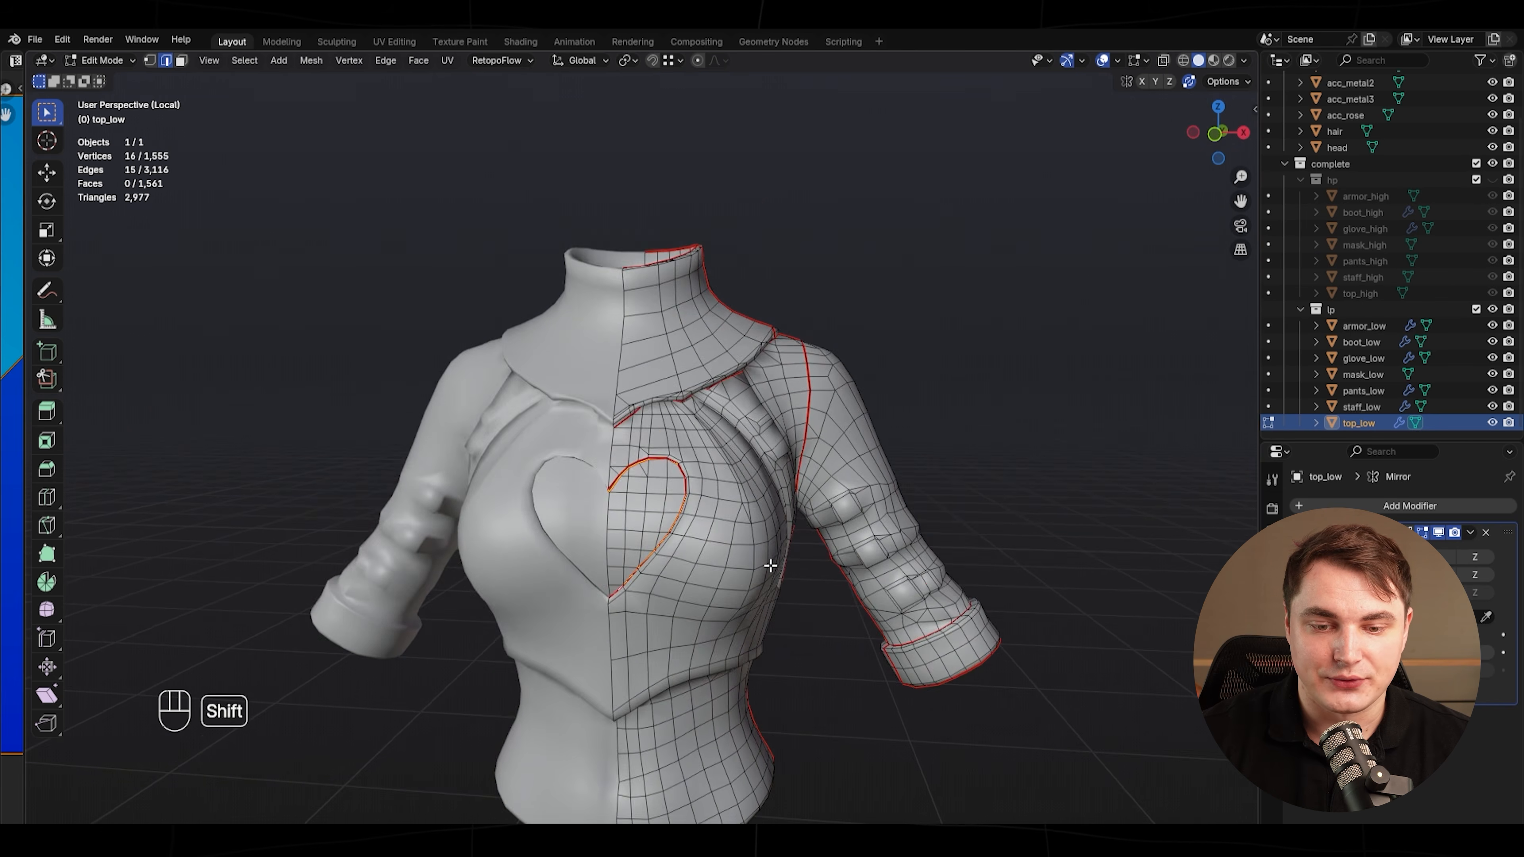
# - Select the entire mesh of the isolated top
pyautogui.keyDown('shift'); pyautogui.moveTo(770, 566); pyautogui.dragTo(756, 432, button='middle'); pyautogui.keyUp('shift')
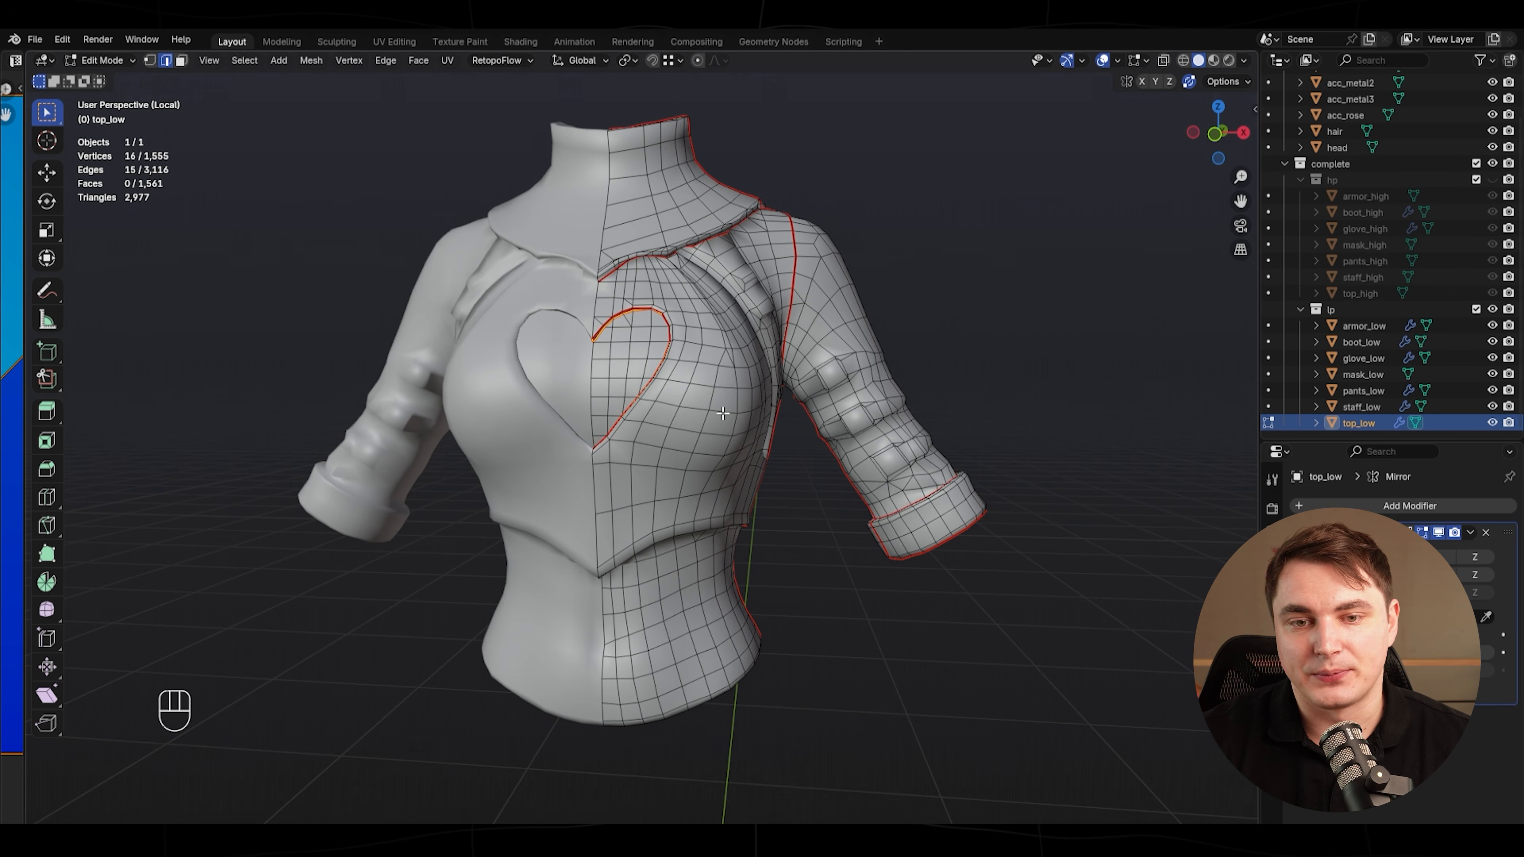
pyautogui.press('a')
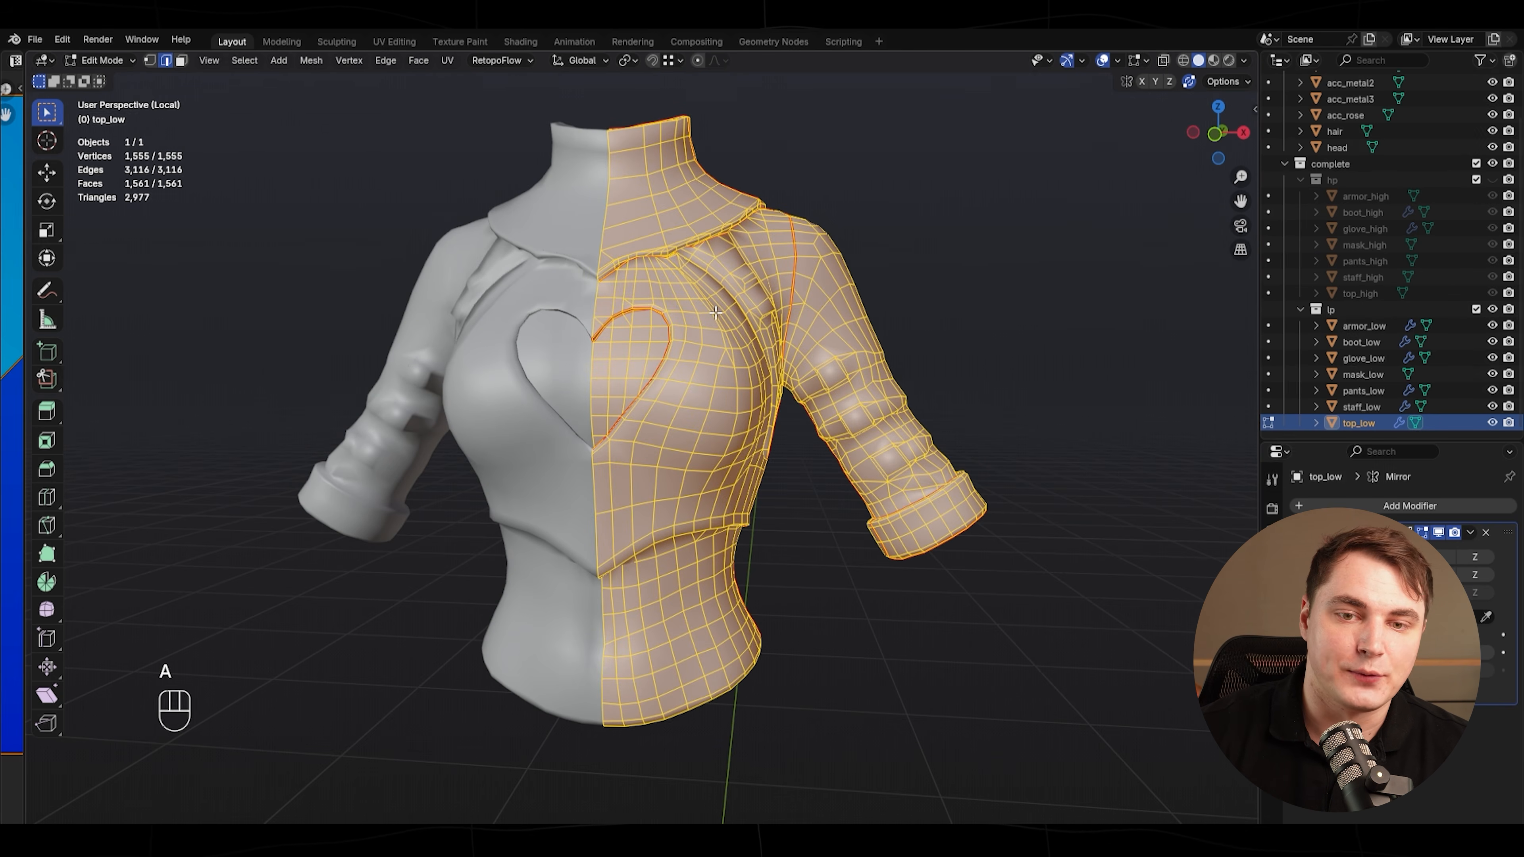
# - Unwrap the whole selected top_low mesh with the Angle Based method
pyautogui.press('u')
pyautogui.moveTo(715, 312)
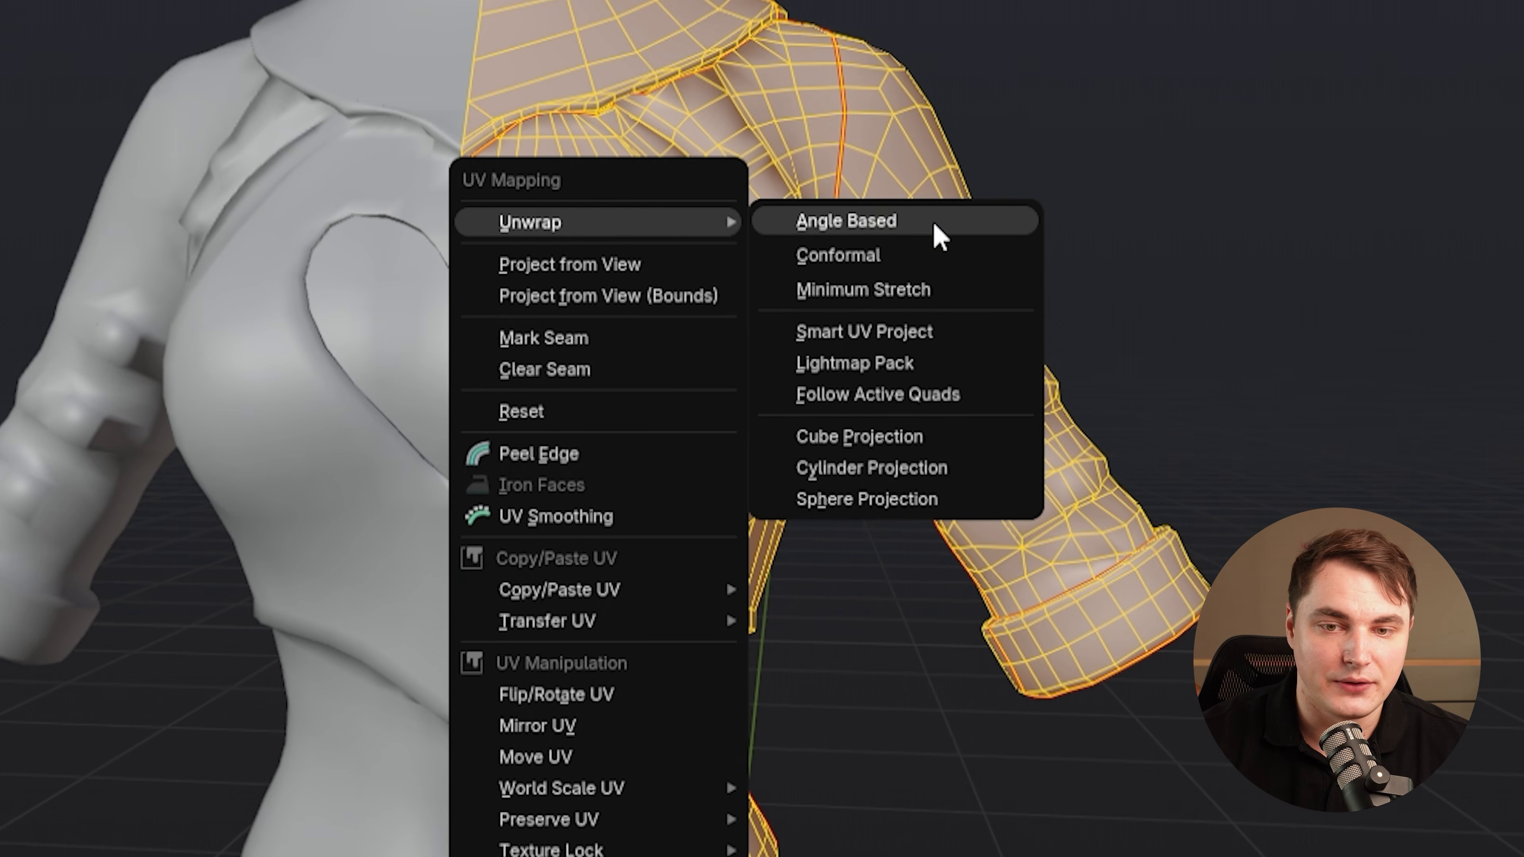
pyautogui.click(934, 226)
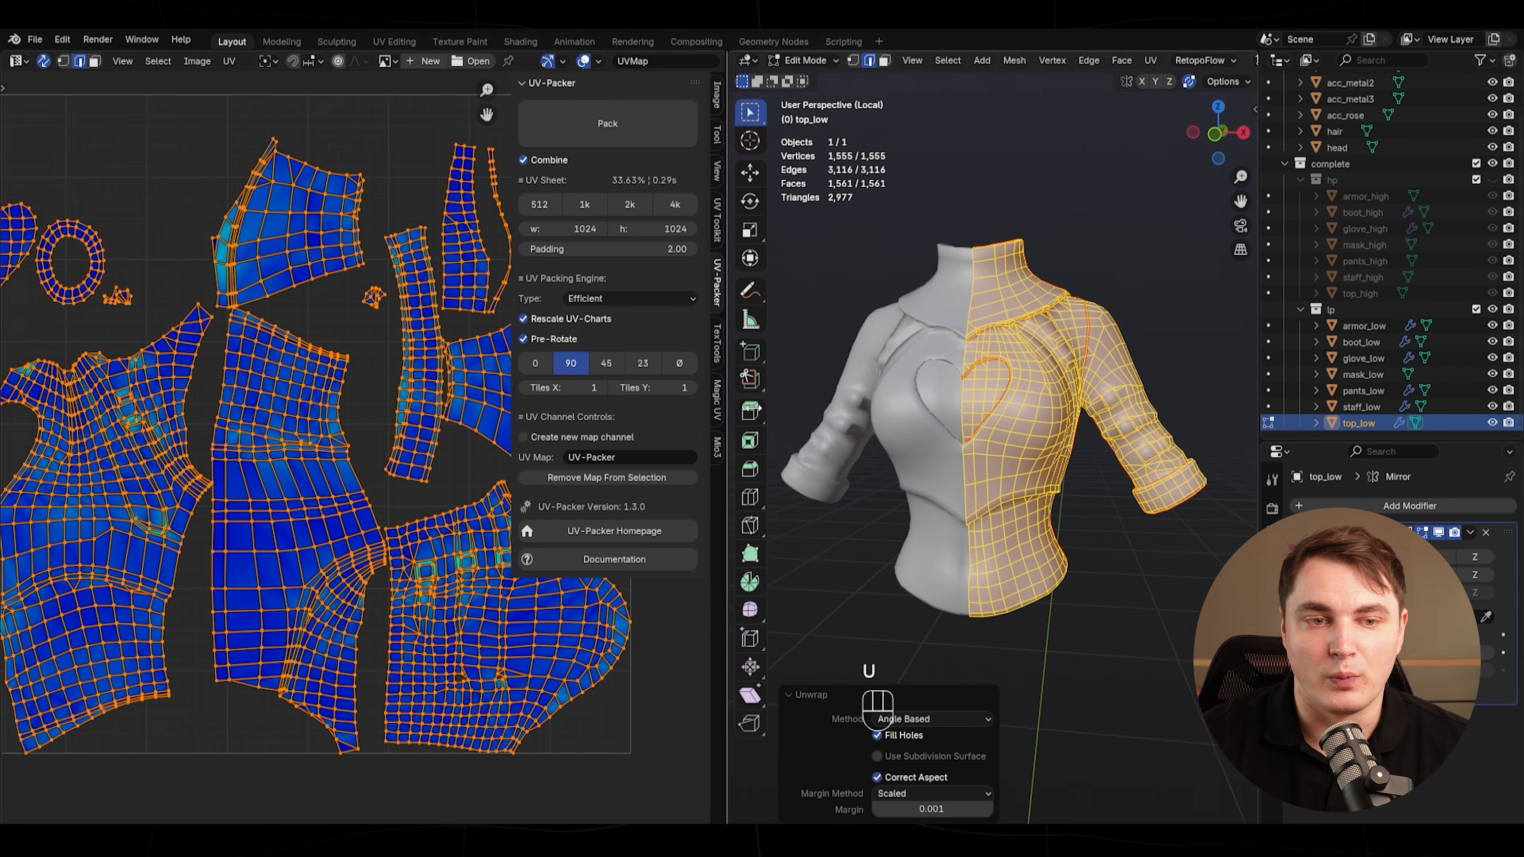
# - Examine the top's unwrapped UV islands for stretching, including the sleeve and torso pieces
pyautogui.moveTo(727, 411); pyautogui.dragTo(954, 411)
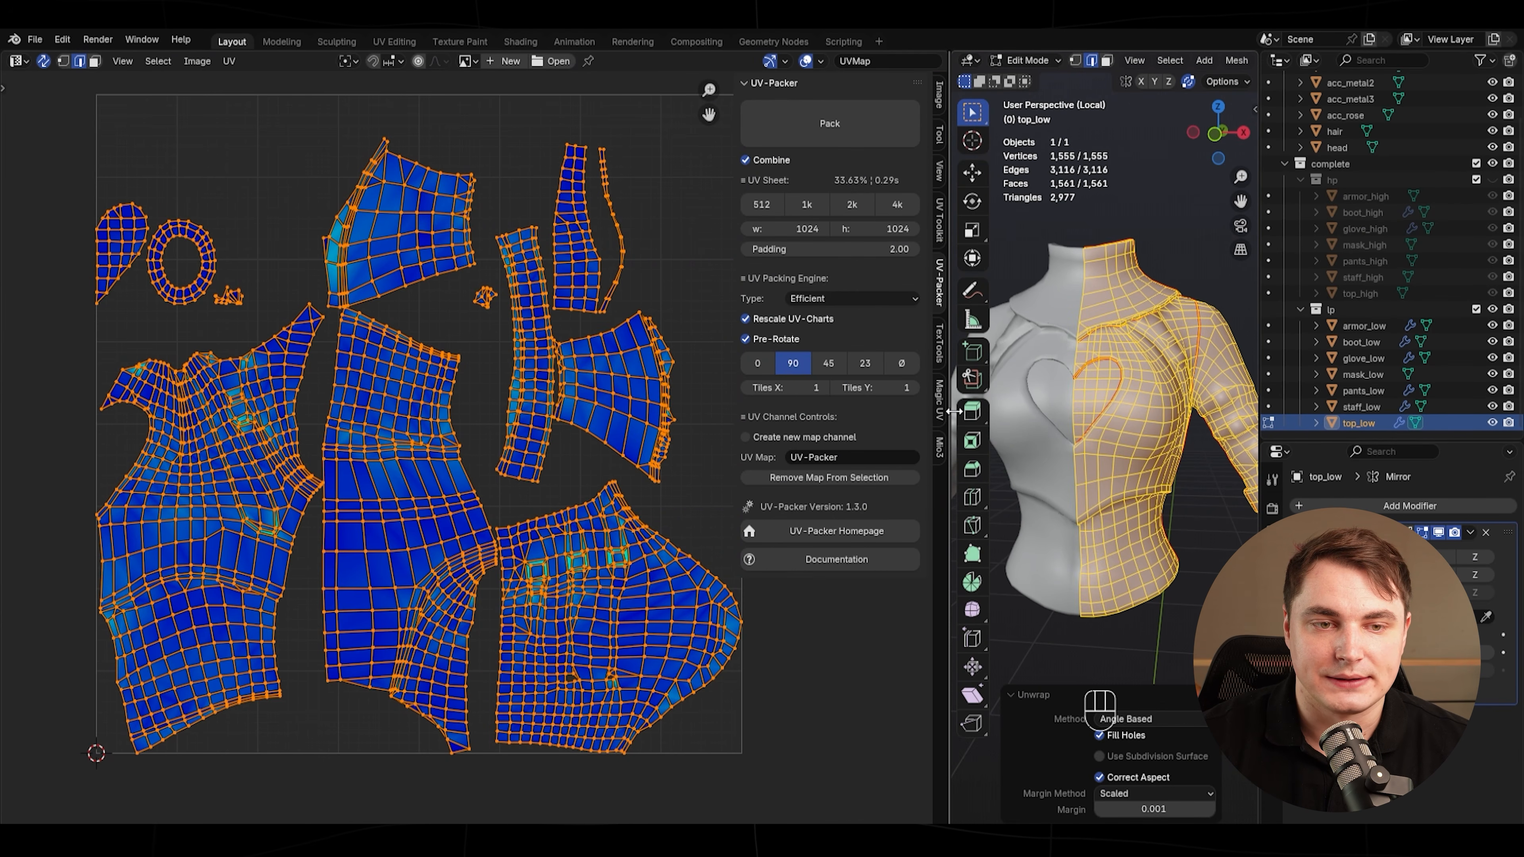
pyautogui.scroll(3, 554, 582)
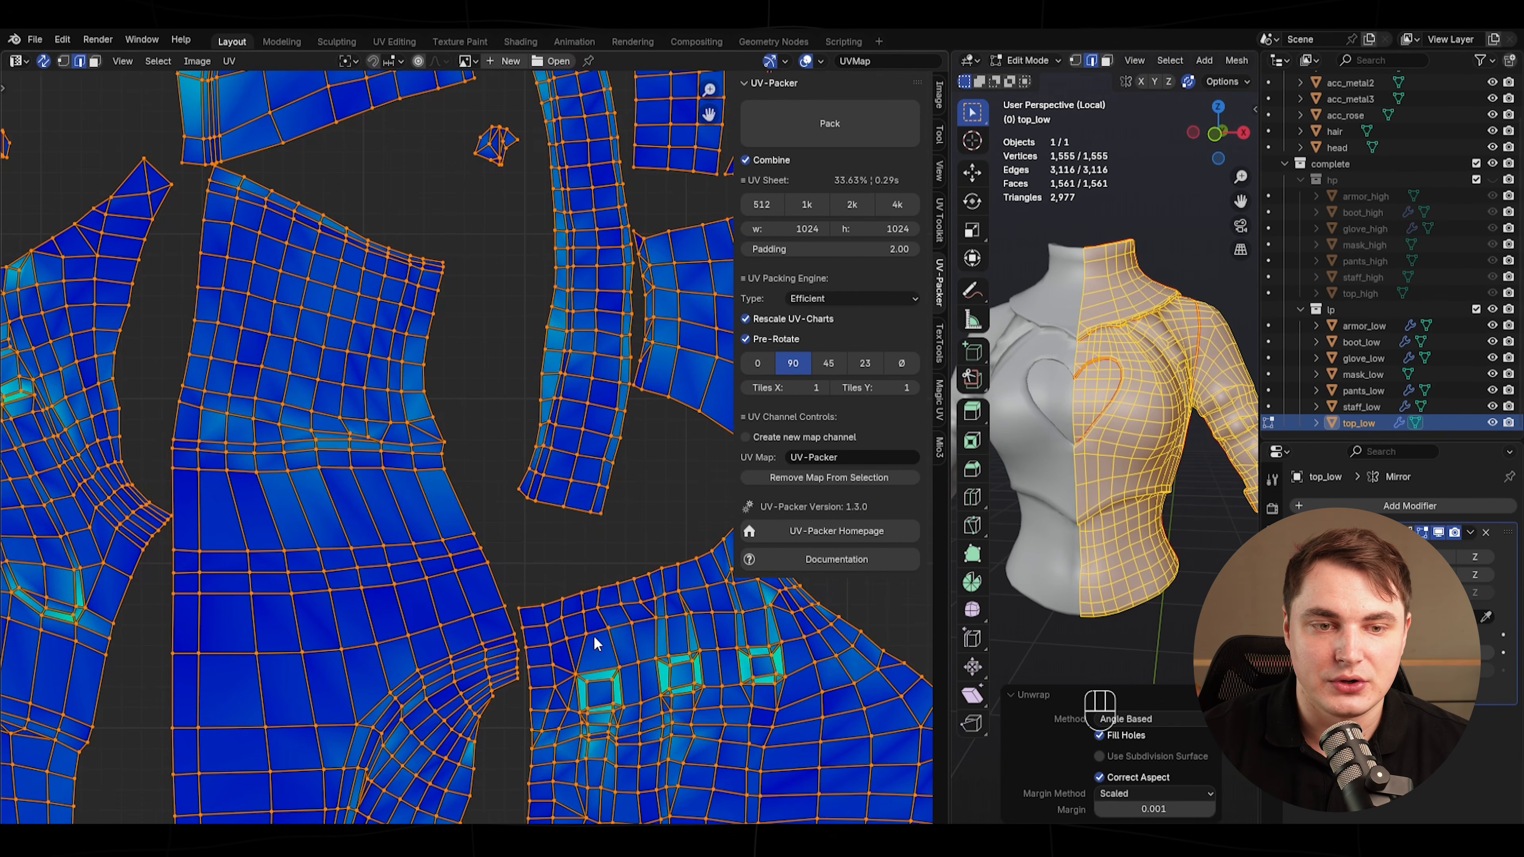
pyautogui.moveTo(630, 616); pyautogui.dragTo(11, 688, button='middle')
pyautogui.moveTo(278, 290); pyautogui.dragTo(914, 479, button='middle')
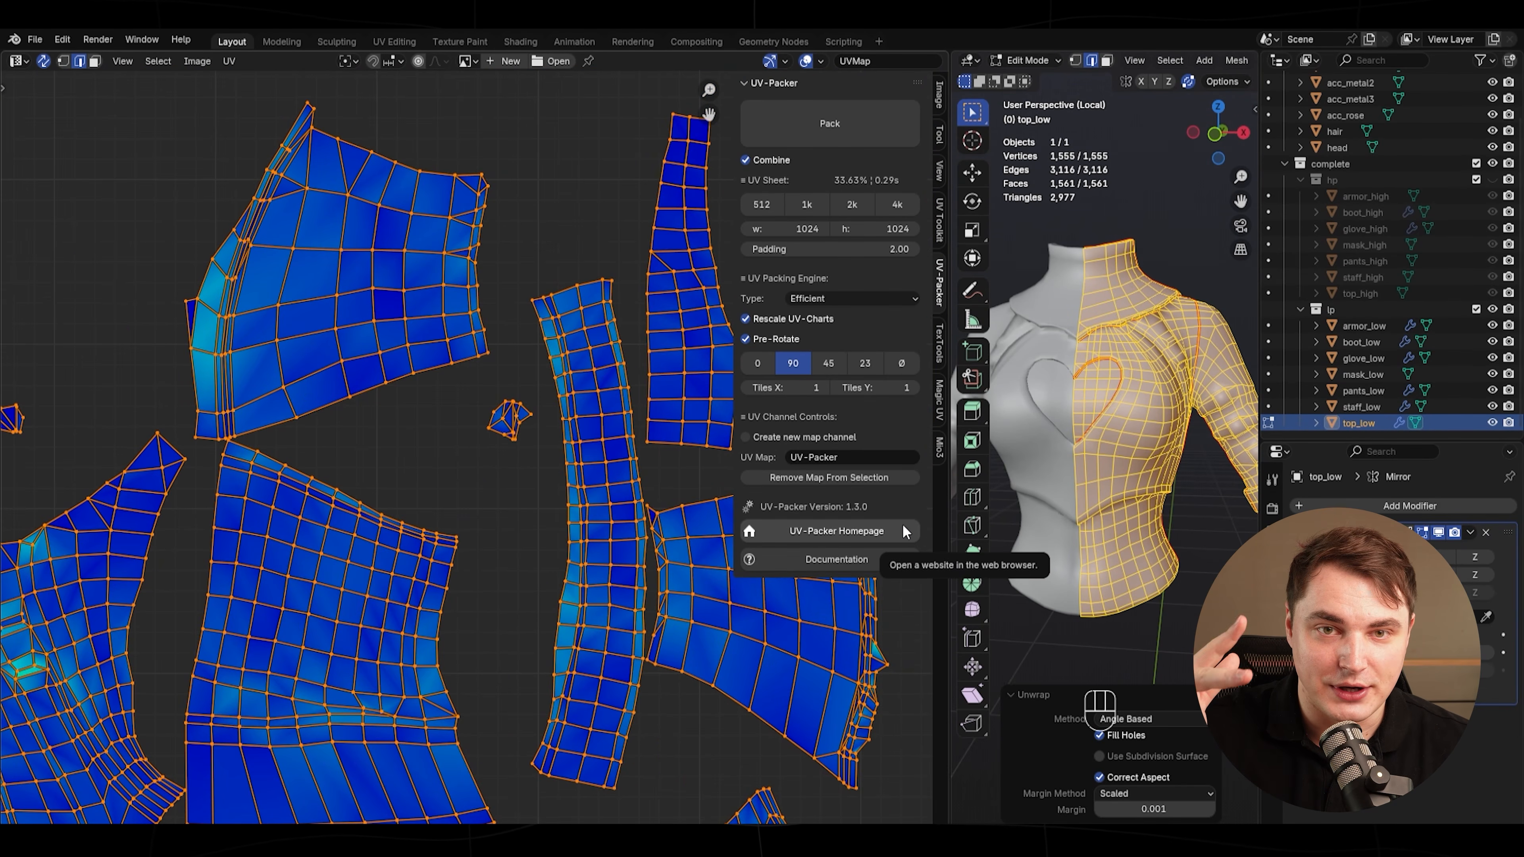
pyautogui.press('Home')
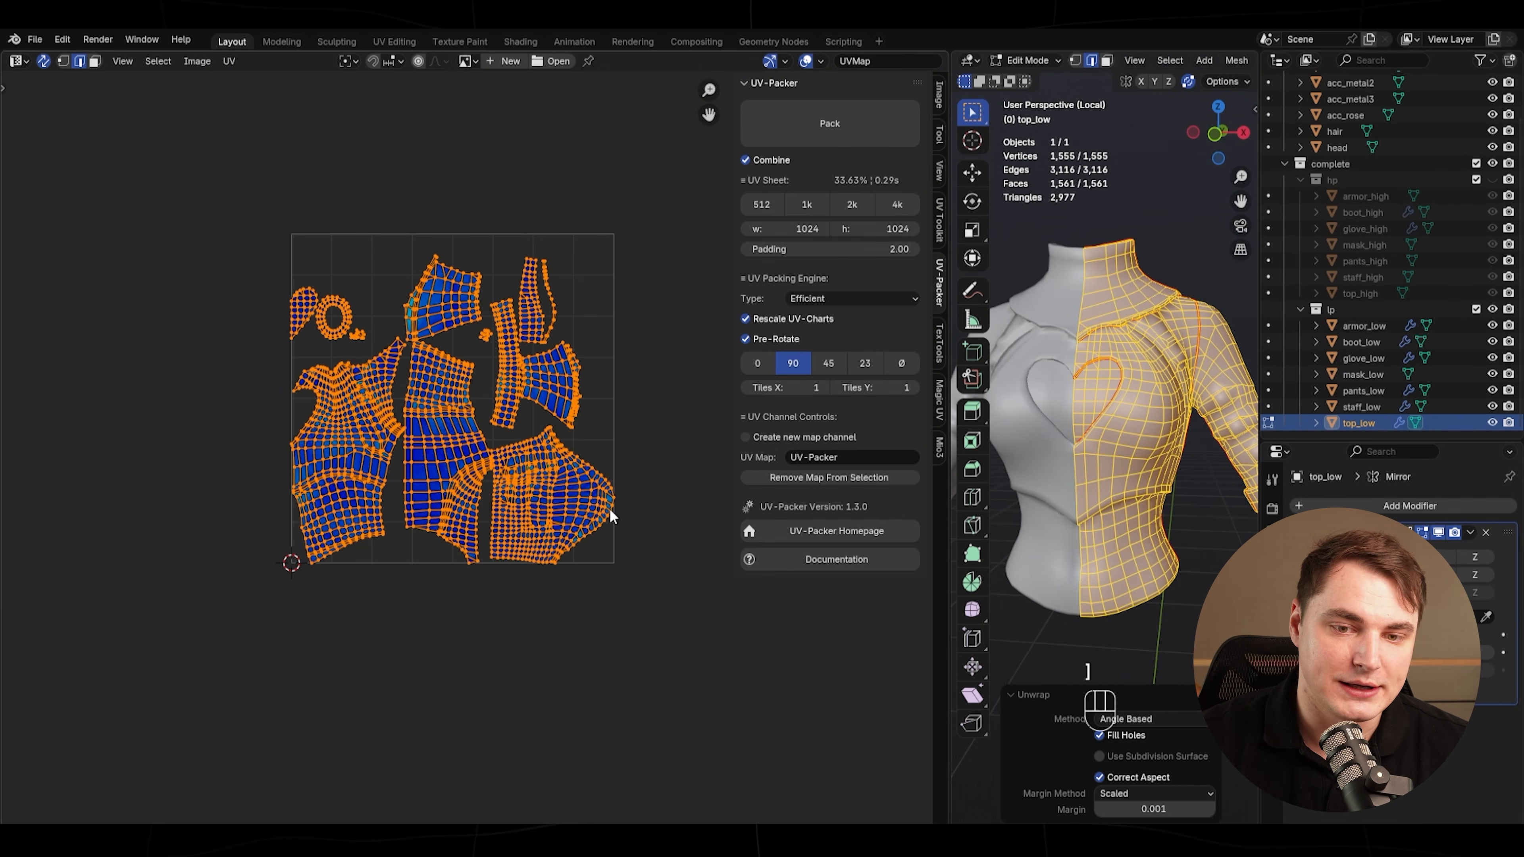
pyautogui.scroll(3, 611, 515)
pyautogui.moveTo(947, 573); pyautogui.dragTo(267, 540)
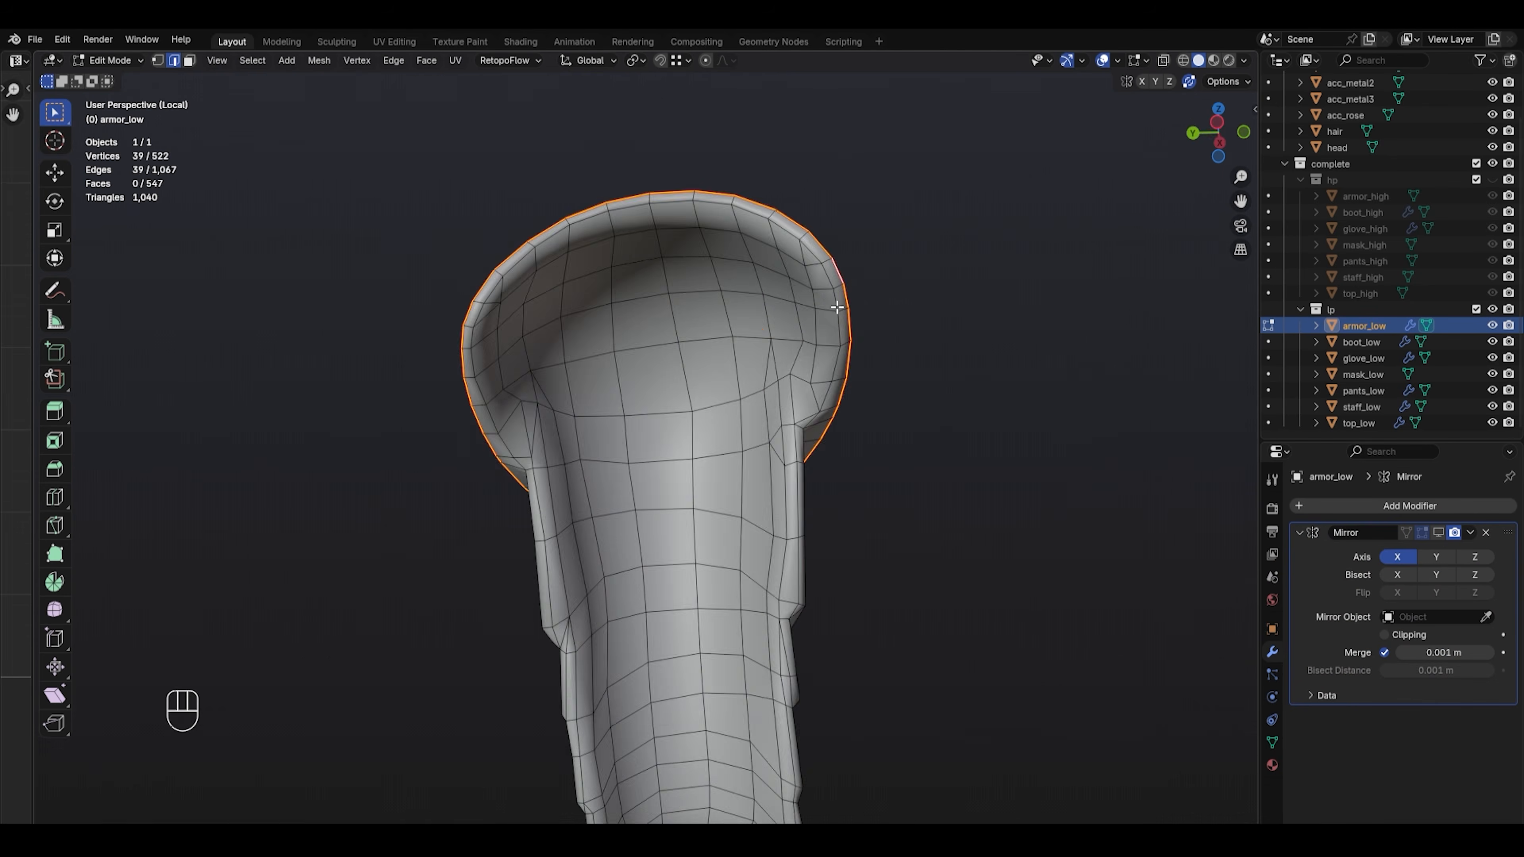
# - Select edge paths around the back of the head's ear and along the jawline for UV seams
pyautogui.hotkey('ctrl', 'z')
pyautogui.hotkey('ctrl', 'z')
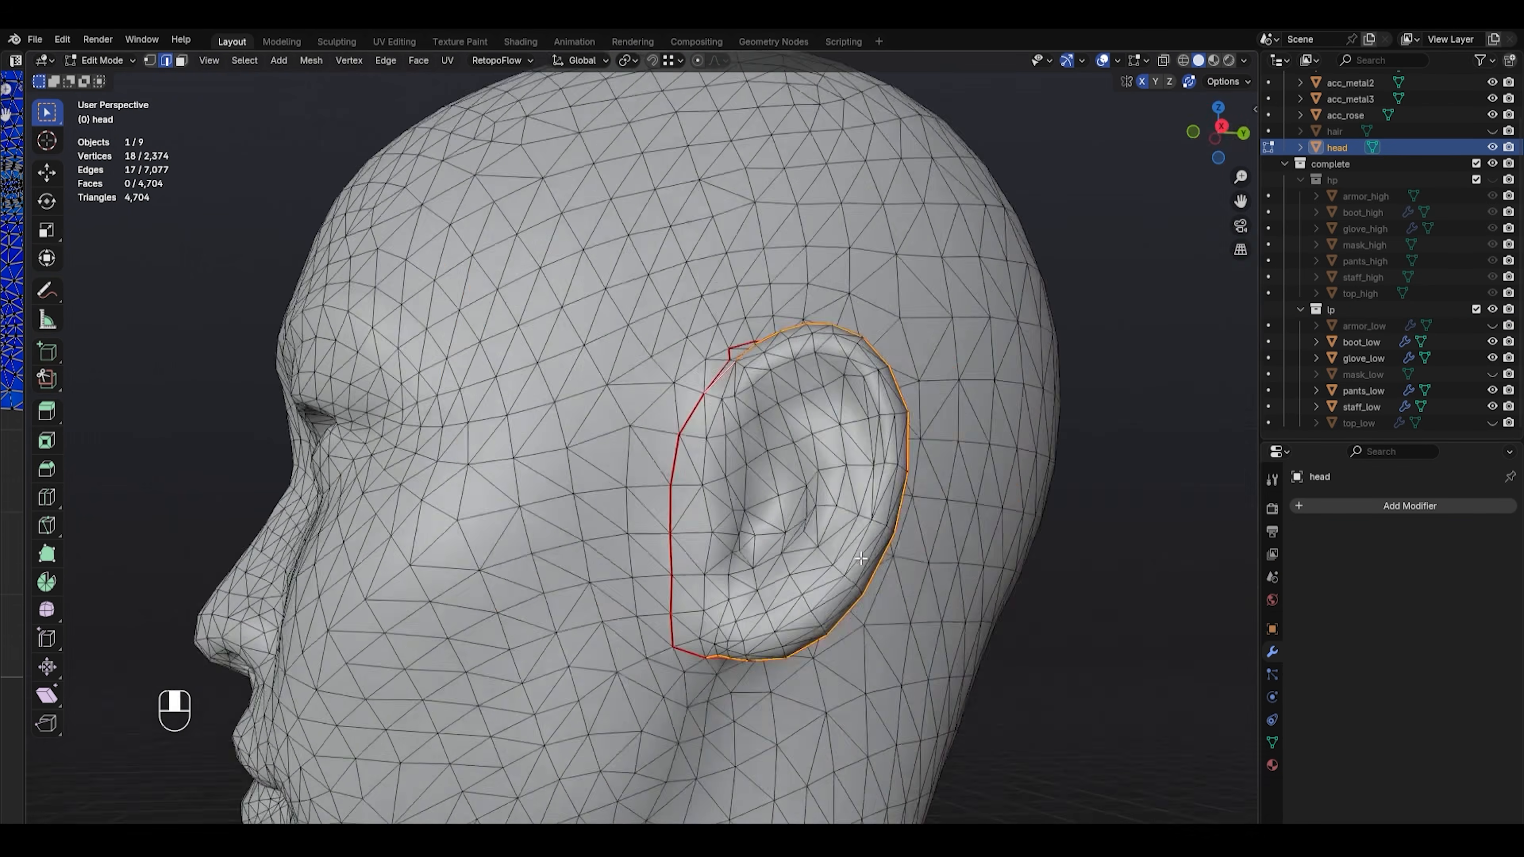
pyautogui.moveTo(860, 558); pyautogui.dragTo(822, 555, button='middle')
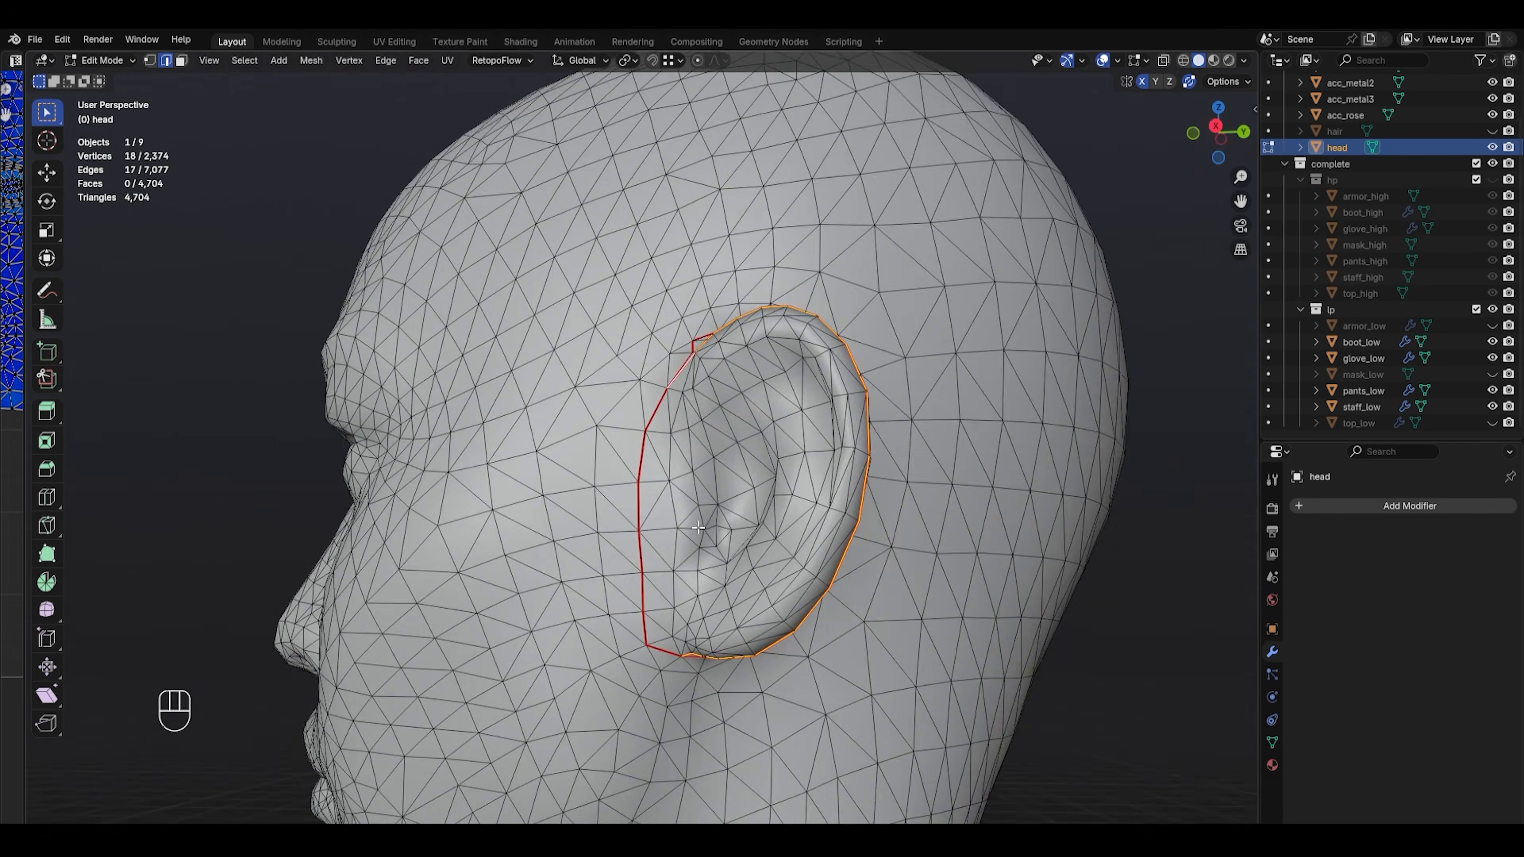
pyautogui.keyDown('ctrl'); pyautogui.click(894, 546); pyautogui.keyUp('ctrl')
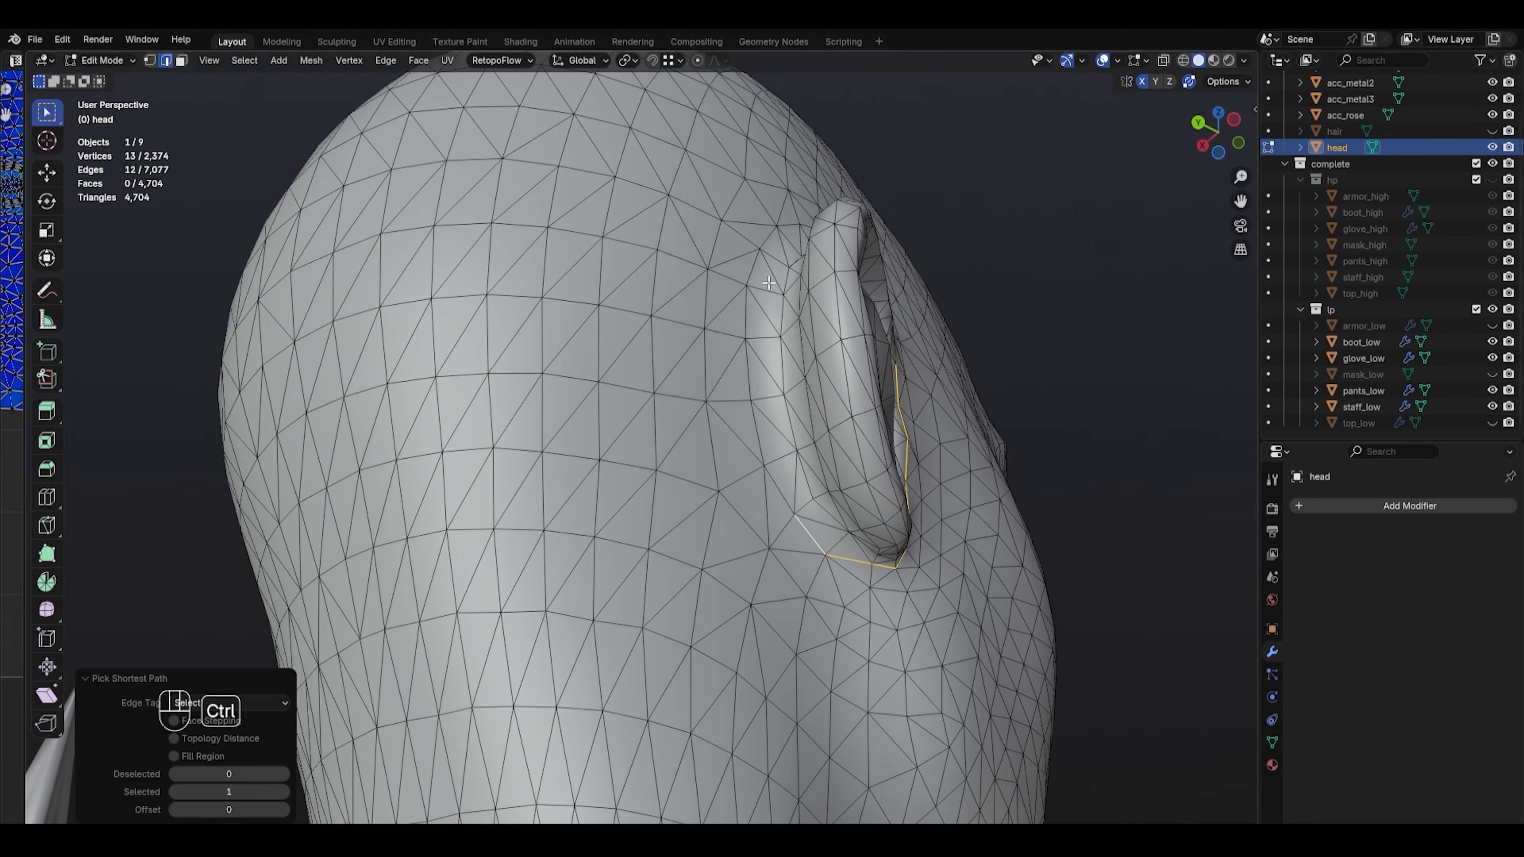
pyautogui.hotkey('ctrl', 'z')
pyautogui.keyDown('ctrl'); pyautogui.click(711, 645); pyautogui.keyUp('ctrl')
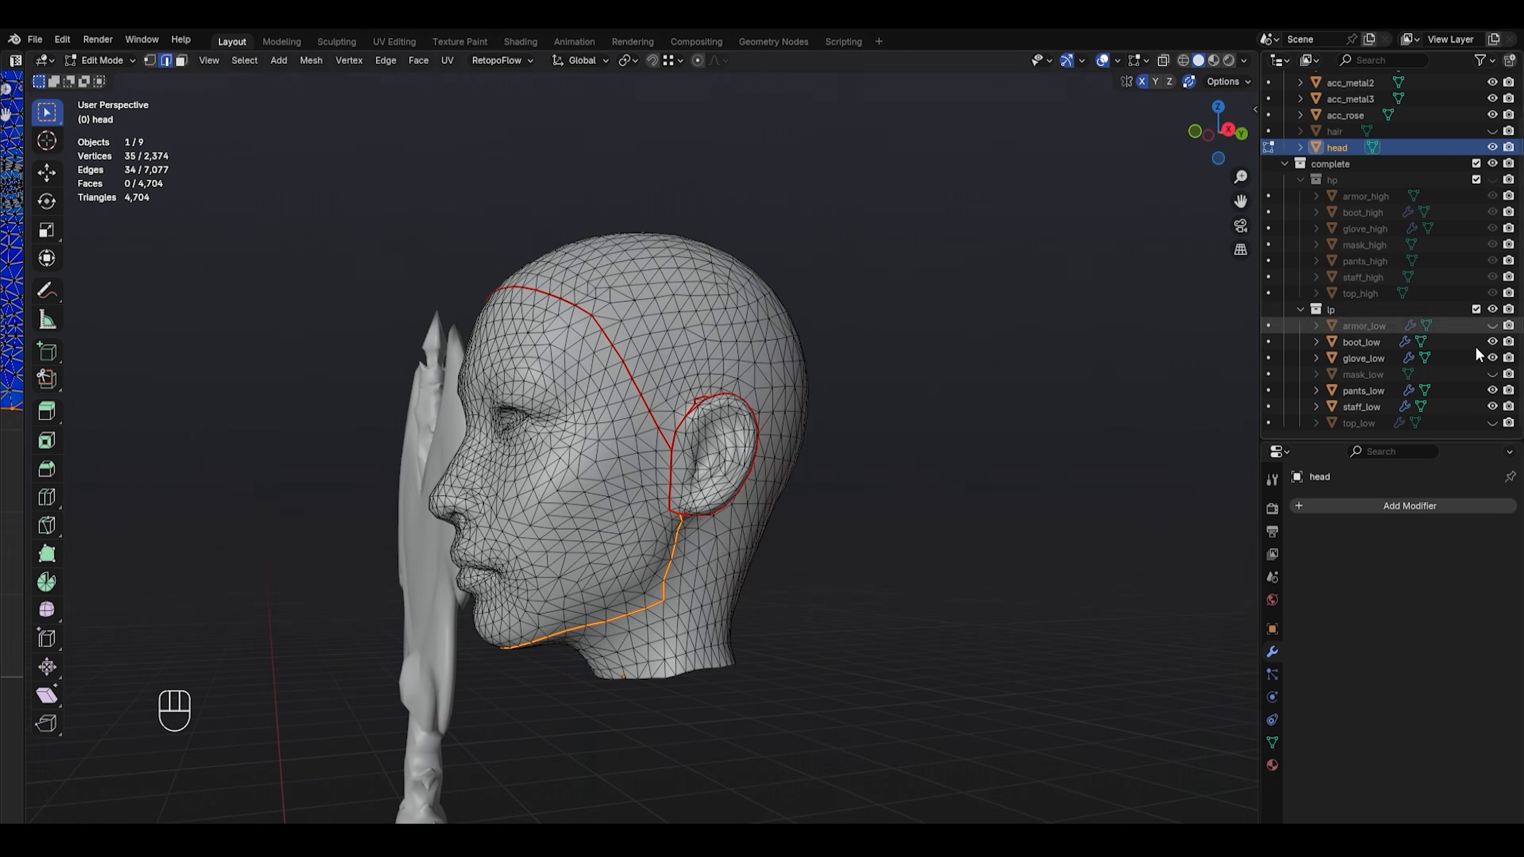
pyautogui.hotkey('ctrl', 'z')
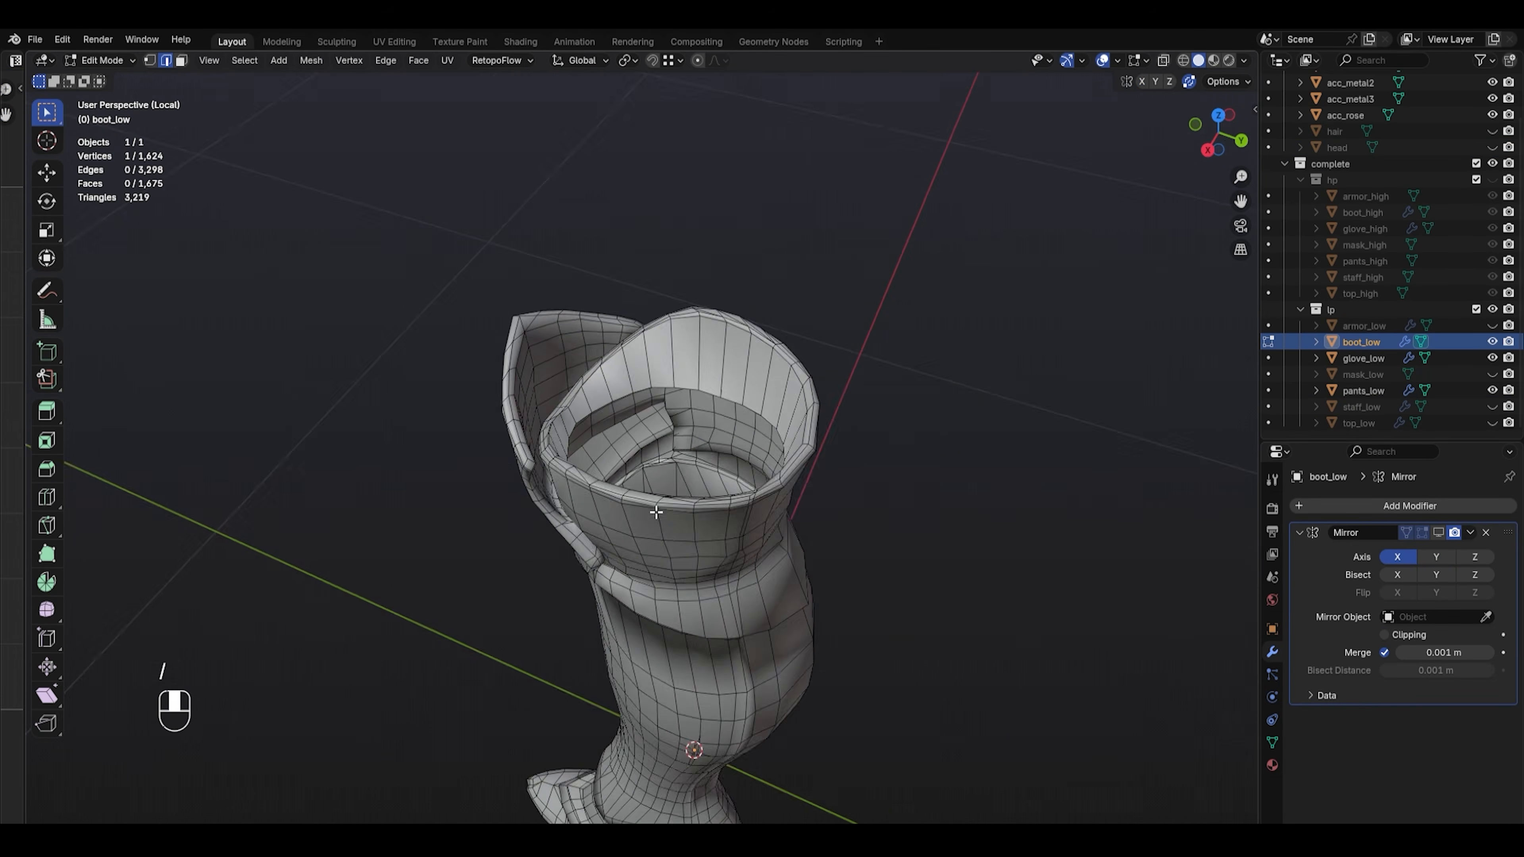
# - Select the edge path along the outer side of the boot's sole, from heel to toe, for a UV seam
pyautogui.scroll(3, 720, 481)
pyautogui.rightClick(1006, 496)
pyautogui.click(935, 614)
pyautogui.moveTo(935, 614); pyautogui.dragTo(721, 466, button='middle')
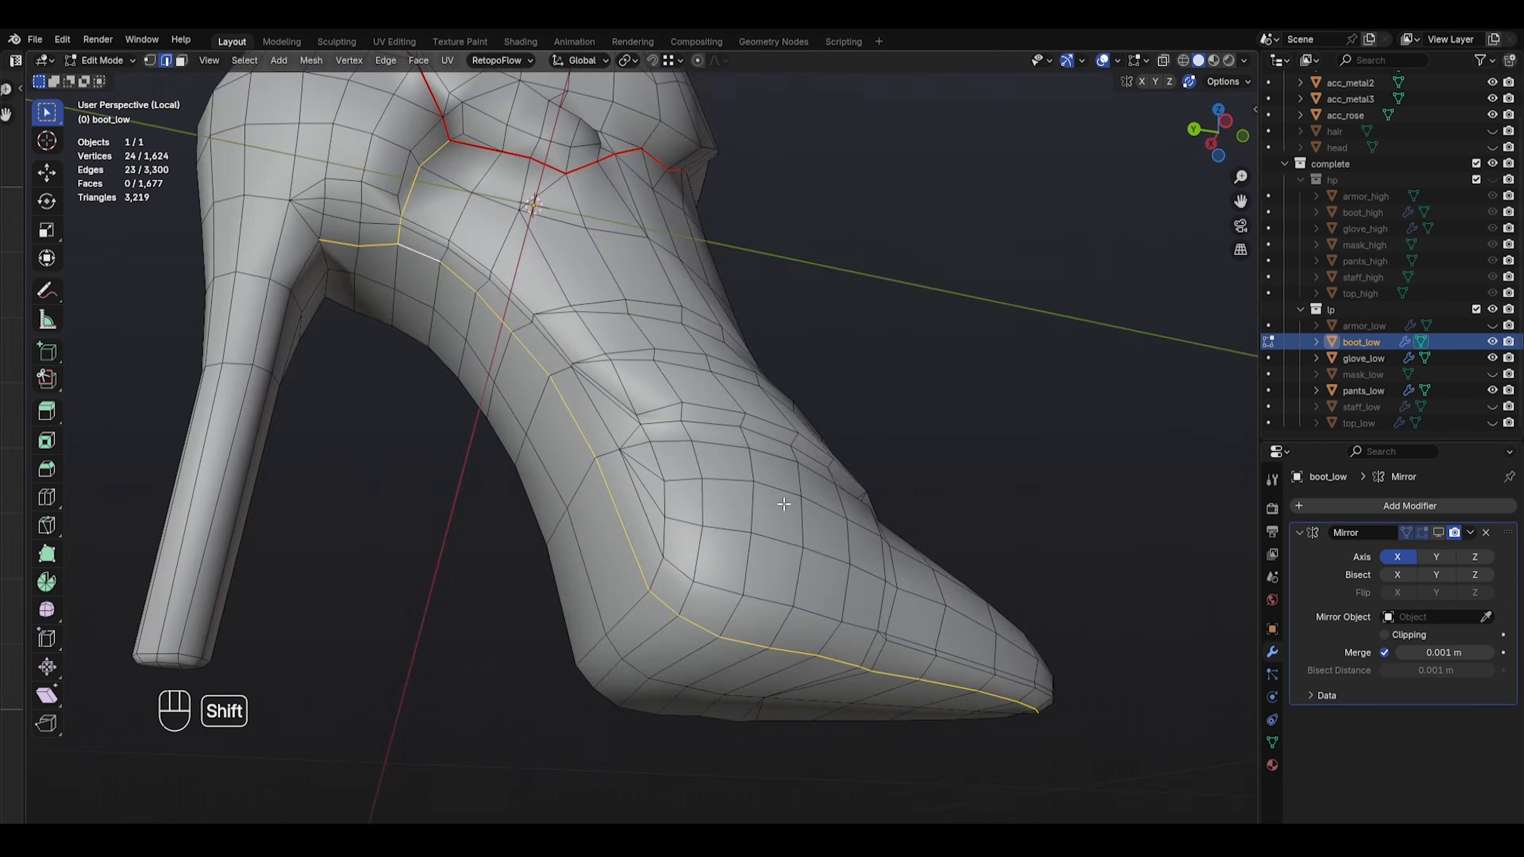
pyautogui.moveTo(660, 480); pyautogui.dragTo(506, 543, button='middle')
pyautogui.scroll(3, 505, 542)
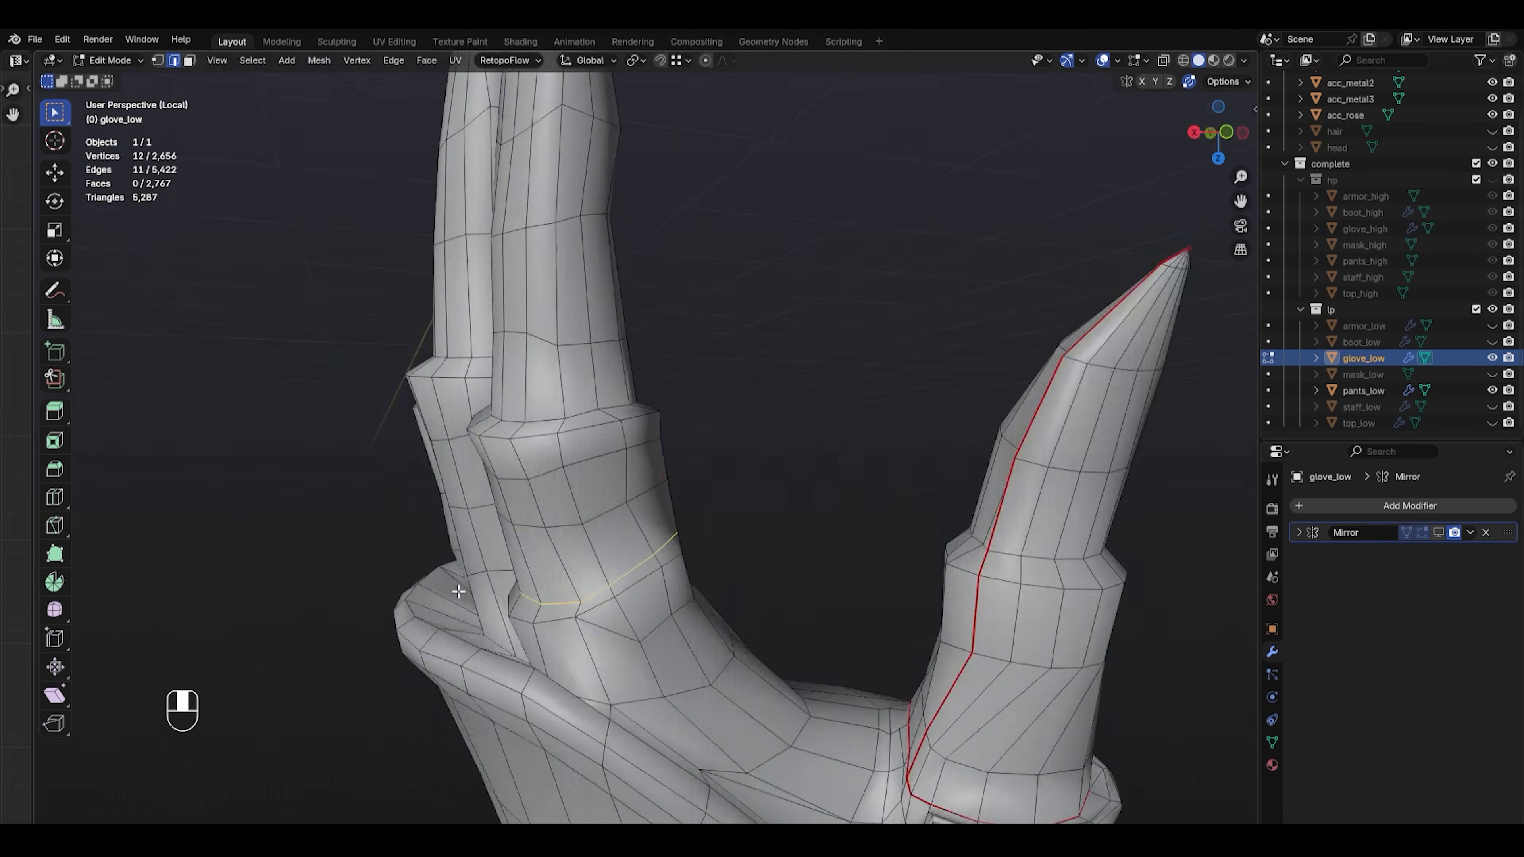
# - Select the shortest edge path around the base of a finger on glove_low for a UV seam
pyautogui.keyDown('ctrl'); pyautogui.click(876, 586); pyautogui.keyUp('ctrl')
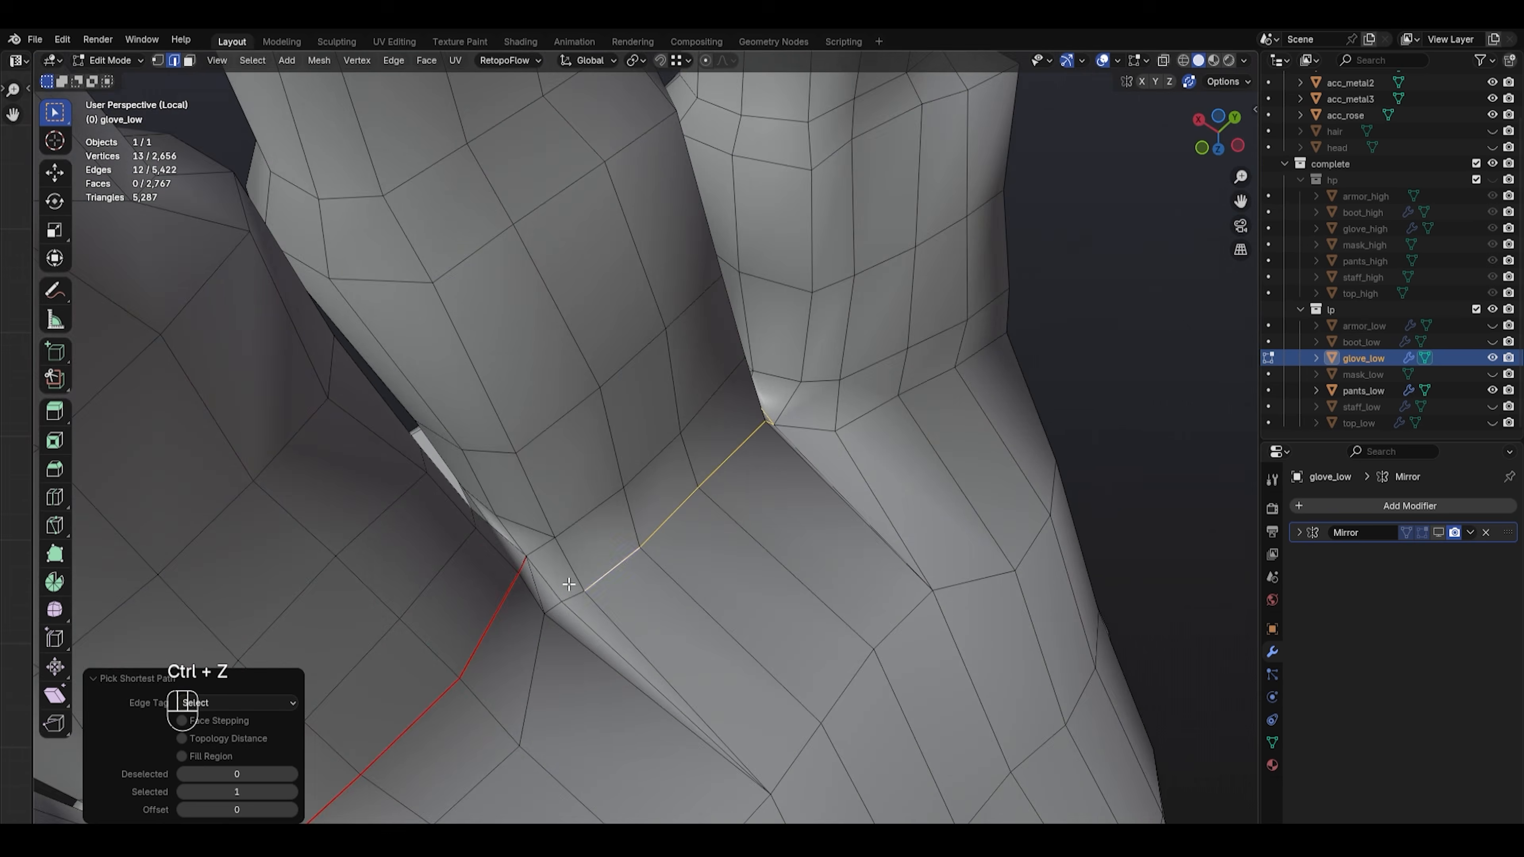
pyautogui.scroll(-5, 258, 408)
pyautogui.moveTo(259, 409); pyautogui.dragTo(259, 409, button='middle')
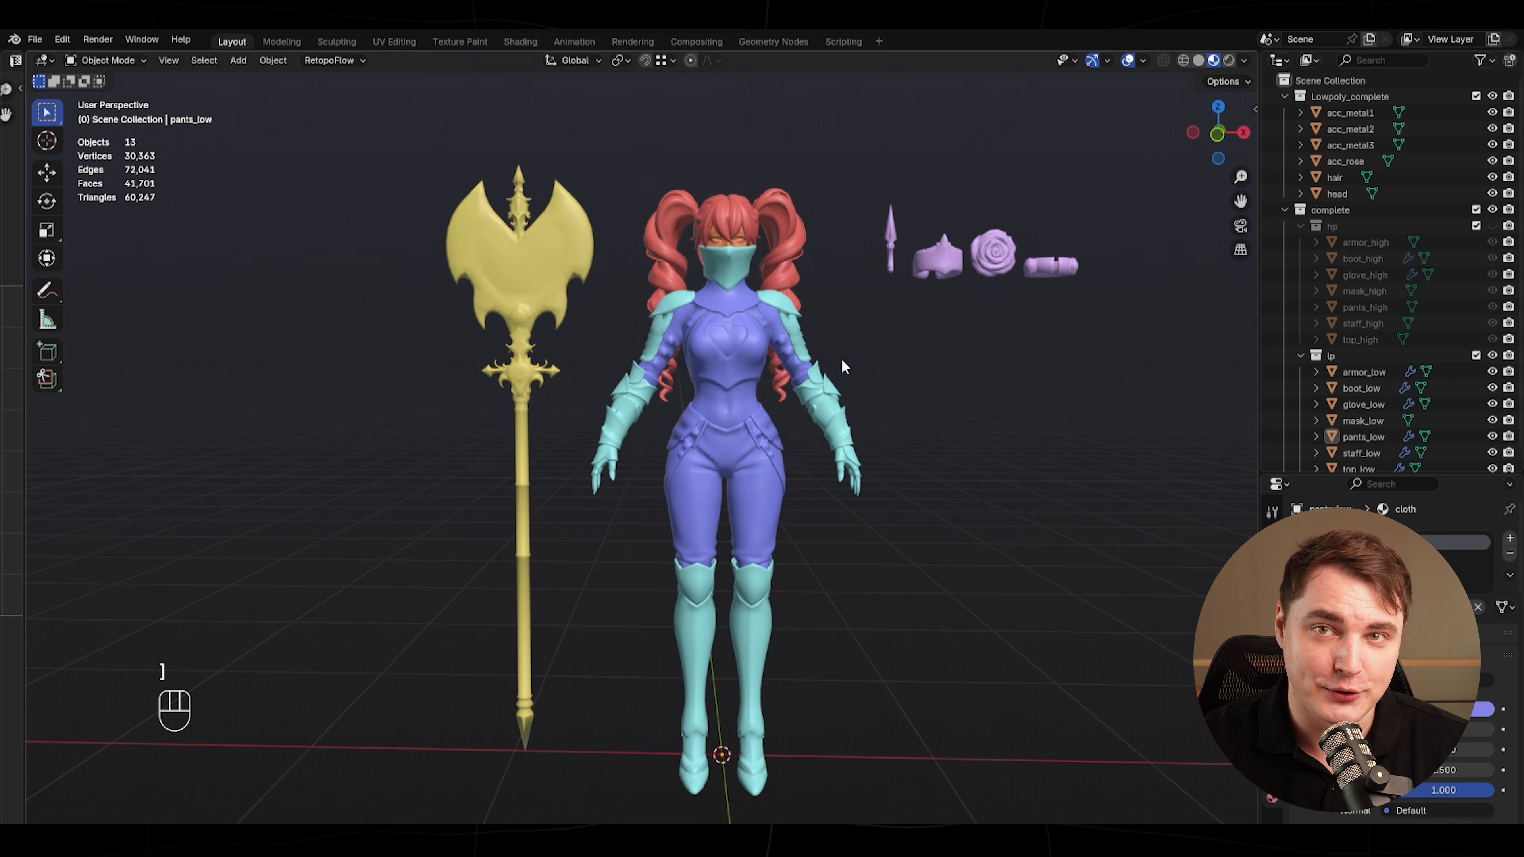
# - Examine how the character, staff, hair and accessories are divided into colour-coded material groups
pyautogui.moveTo(937, 526); pyautogui.dragTo(901, 536, button='middle')
pyautogui.moveTo(902, 536)
pyautogui.keyDown('shift'); pyautogui.mouseDown(button='middle')
pyautogui.moveTo(789, 543)
pyautogui.moveTo(640, 489)
pyautogui.moveTo(911, 554)
pyautogui.moveTo(905, 521)
pyautogui.mouseUp(button='middle'); pyautogui.keyUp('shift')
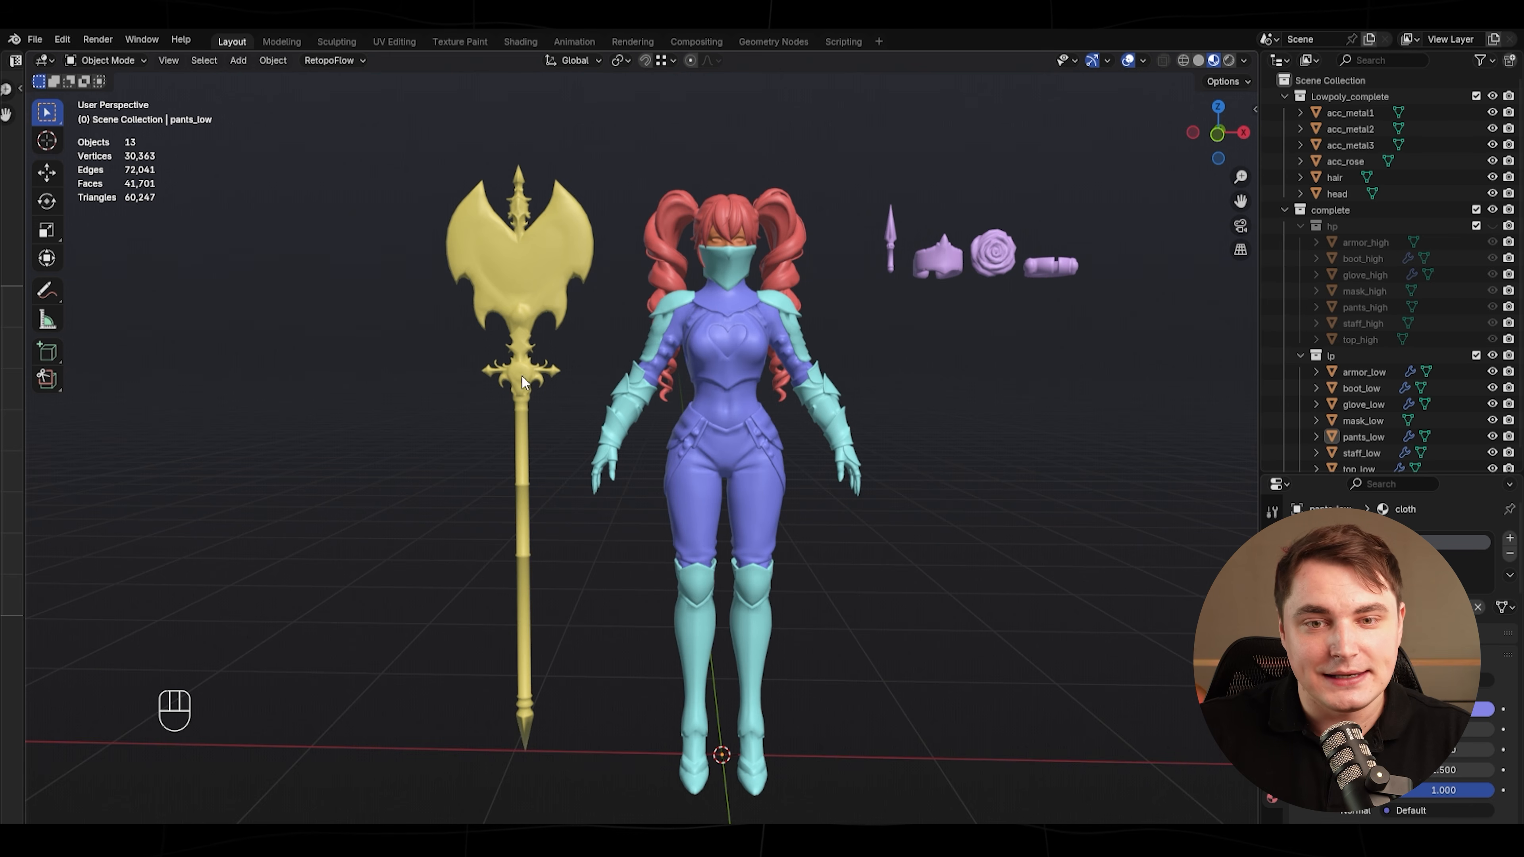
pyautogui.click(788, 217)
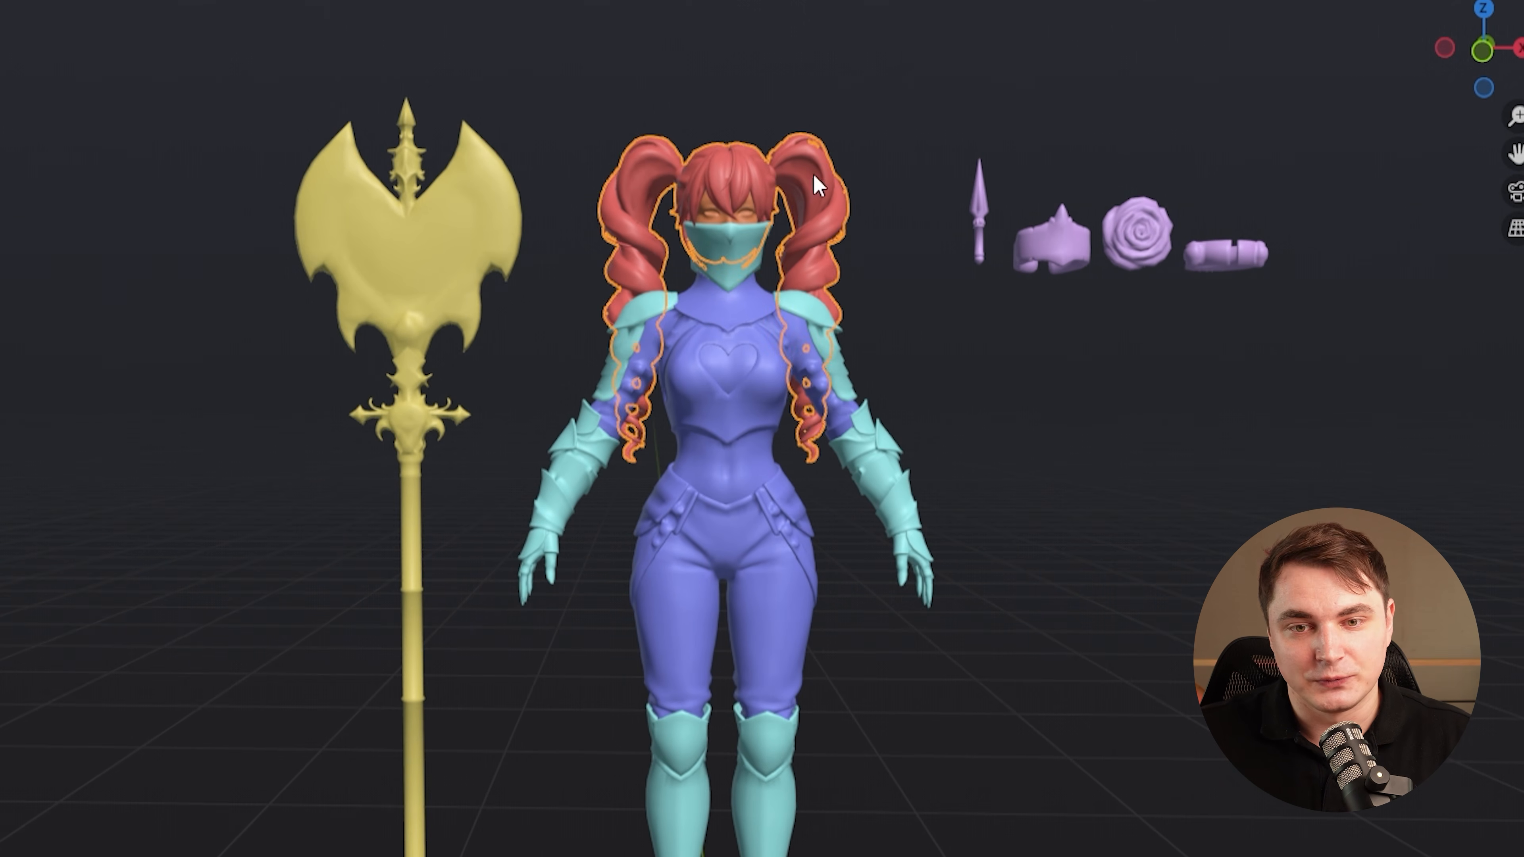
pyautogui.moveTo(1078, 340); pyautogui.dragTo(1296, 324)
pyautogui.scroll(-1, 1167, 391)
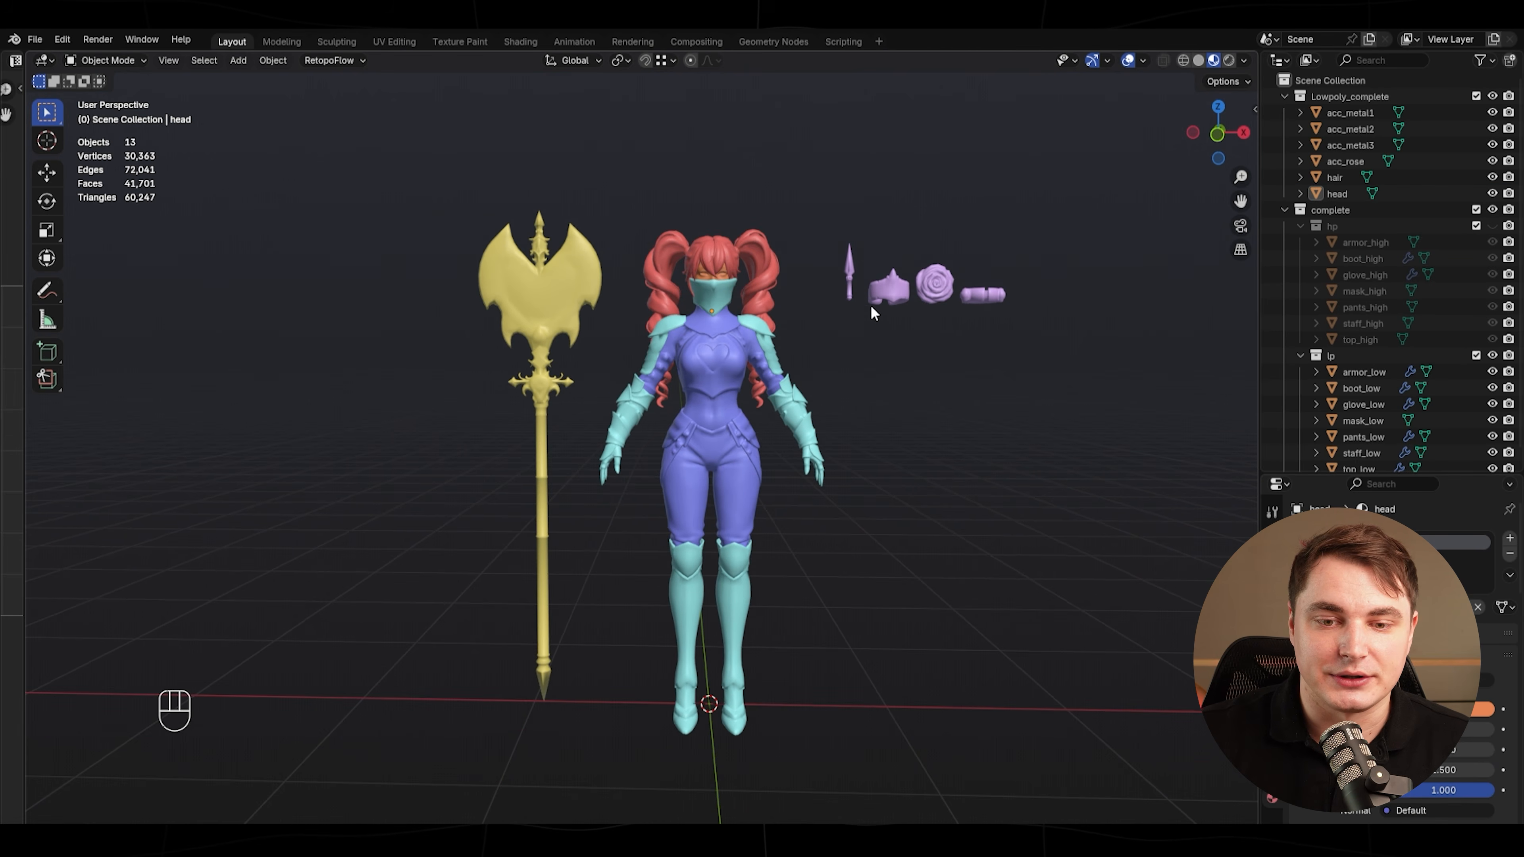
pyautogui.scroll(1, 955, 303)
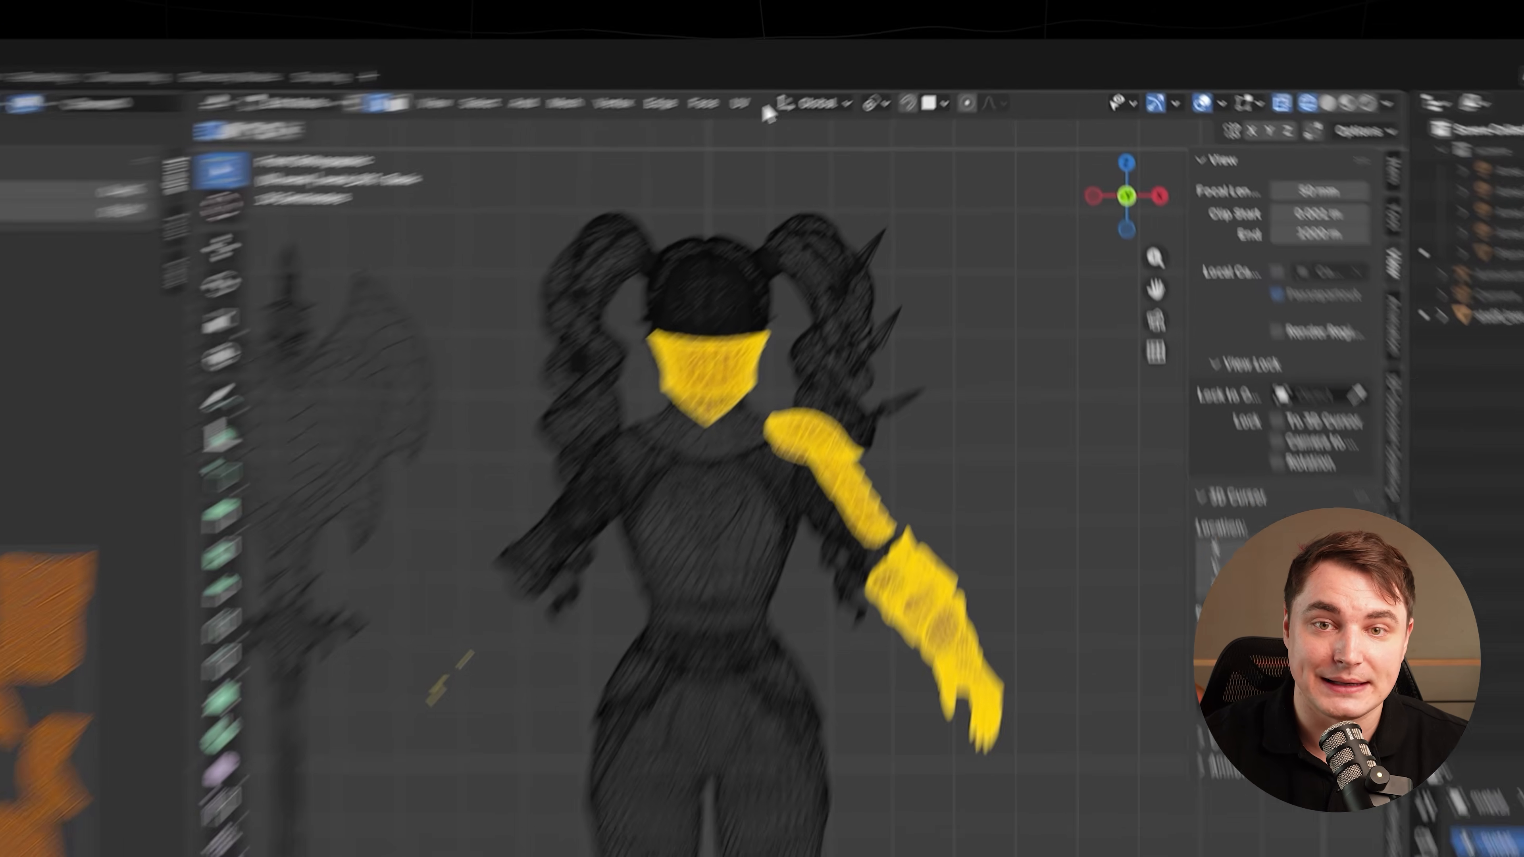
pyautogui.click(876, 51)
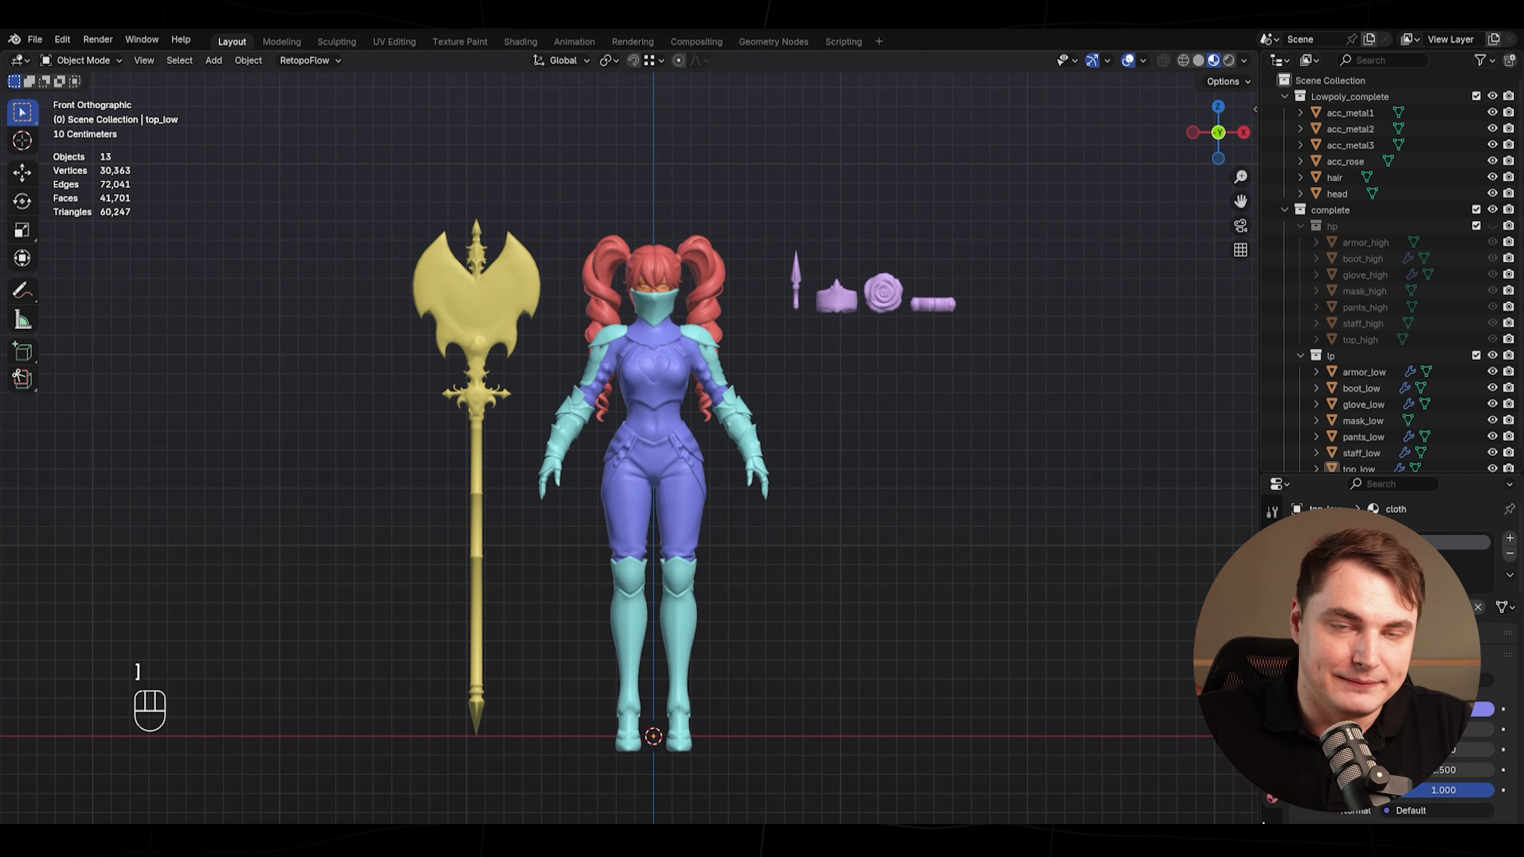
# - Split off a second area below the 3D viewport and make it a Shader Editor
pyautogui.moveTo(1254, 822); pyautogui.dragTo(1223, 650)
pyautogui.click(25, 662)
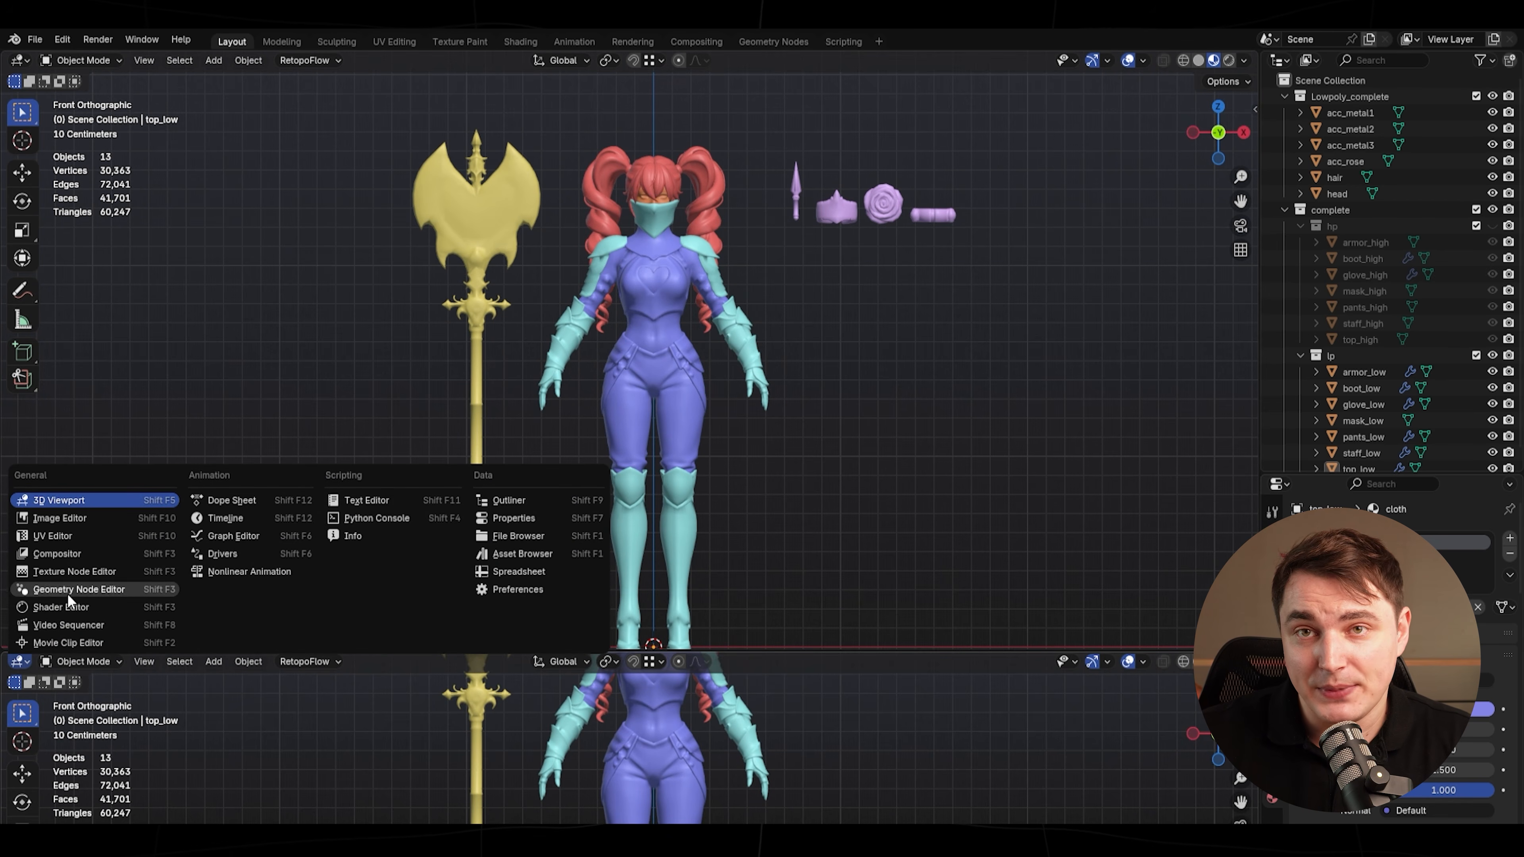
pyautogui.click(59, 607)
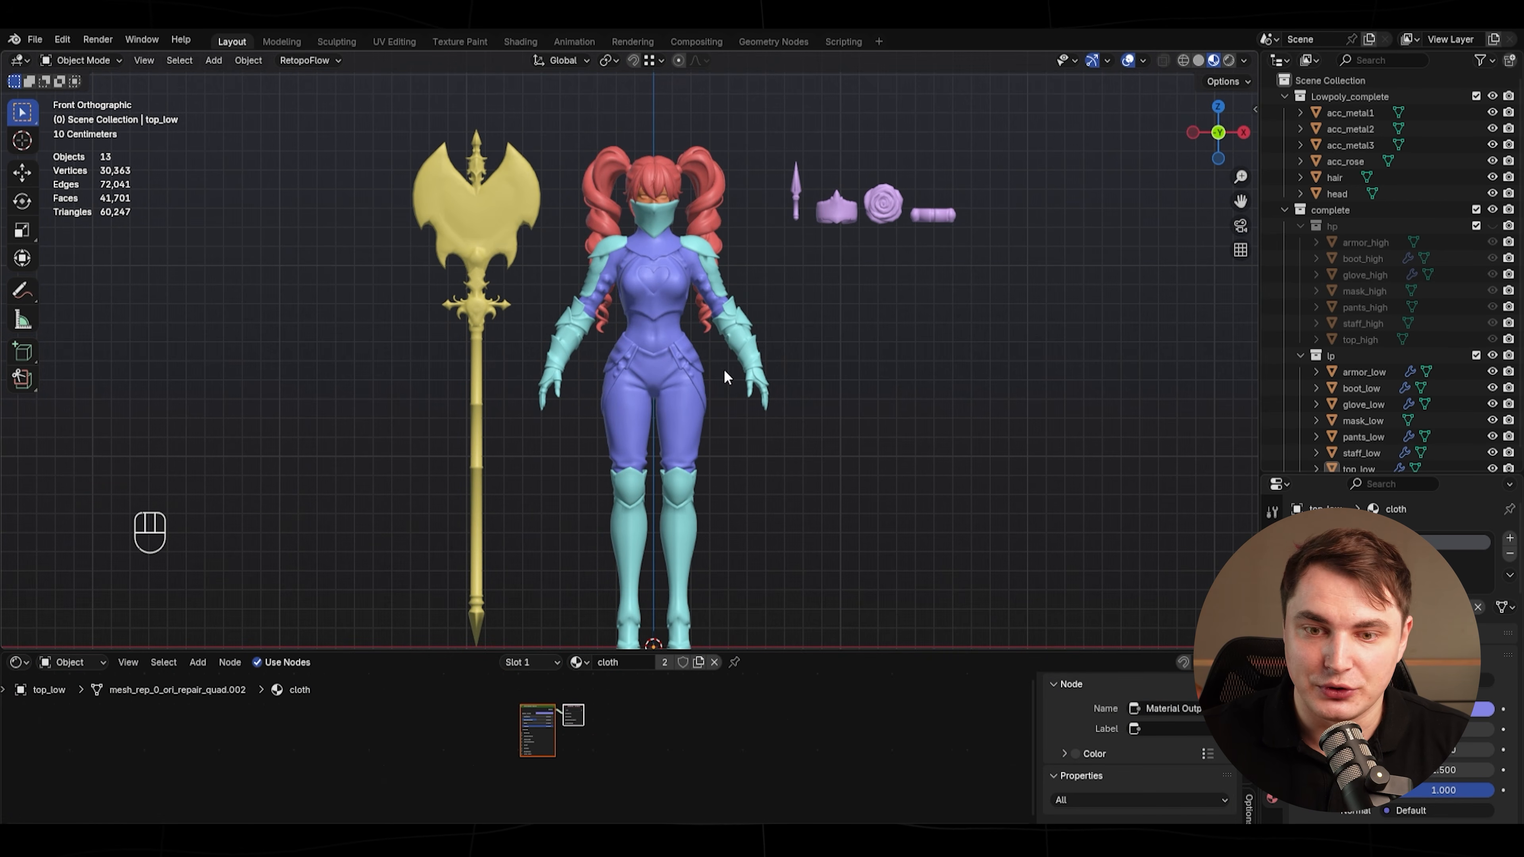
# - Show the hp collection and isolate top_high together with top_low in local view
pyautogui.scroll(2, 670, 322)
pyautogui.keyDown('shift'); pyautogui.moveTo(669, 315); pyautogui.dragTo(734, 297, button='middle'); pyautogui.keyUp('shift')
pyautogui.scroll(2, 734, 296)
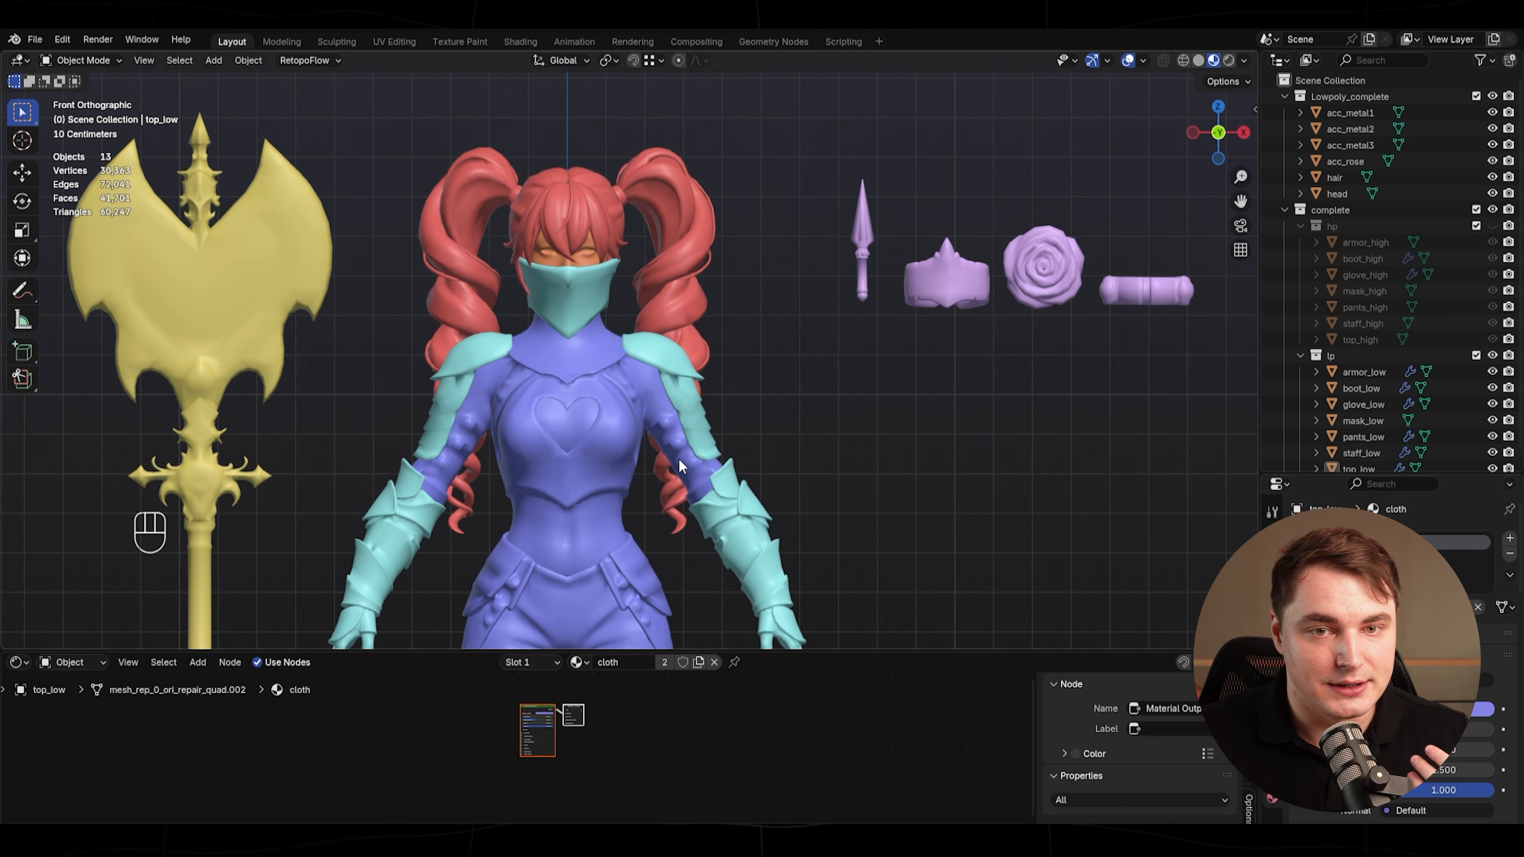
pyautogui.keyDown('shift'); pyautogui.click(705, 499); pyautogui.keyUp('shift')
pyautogui.keyDown('shift'); pyautogui.moveTo(706, 500); pyautogui.dragTo(815, 433, button='middle'); pyautogui.keyUp('shift')
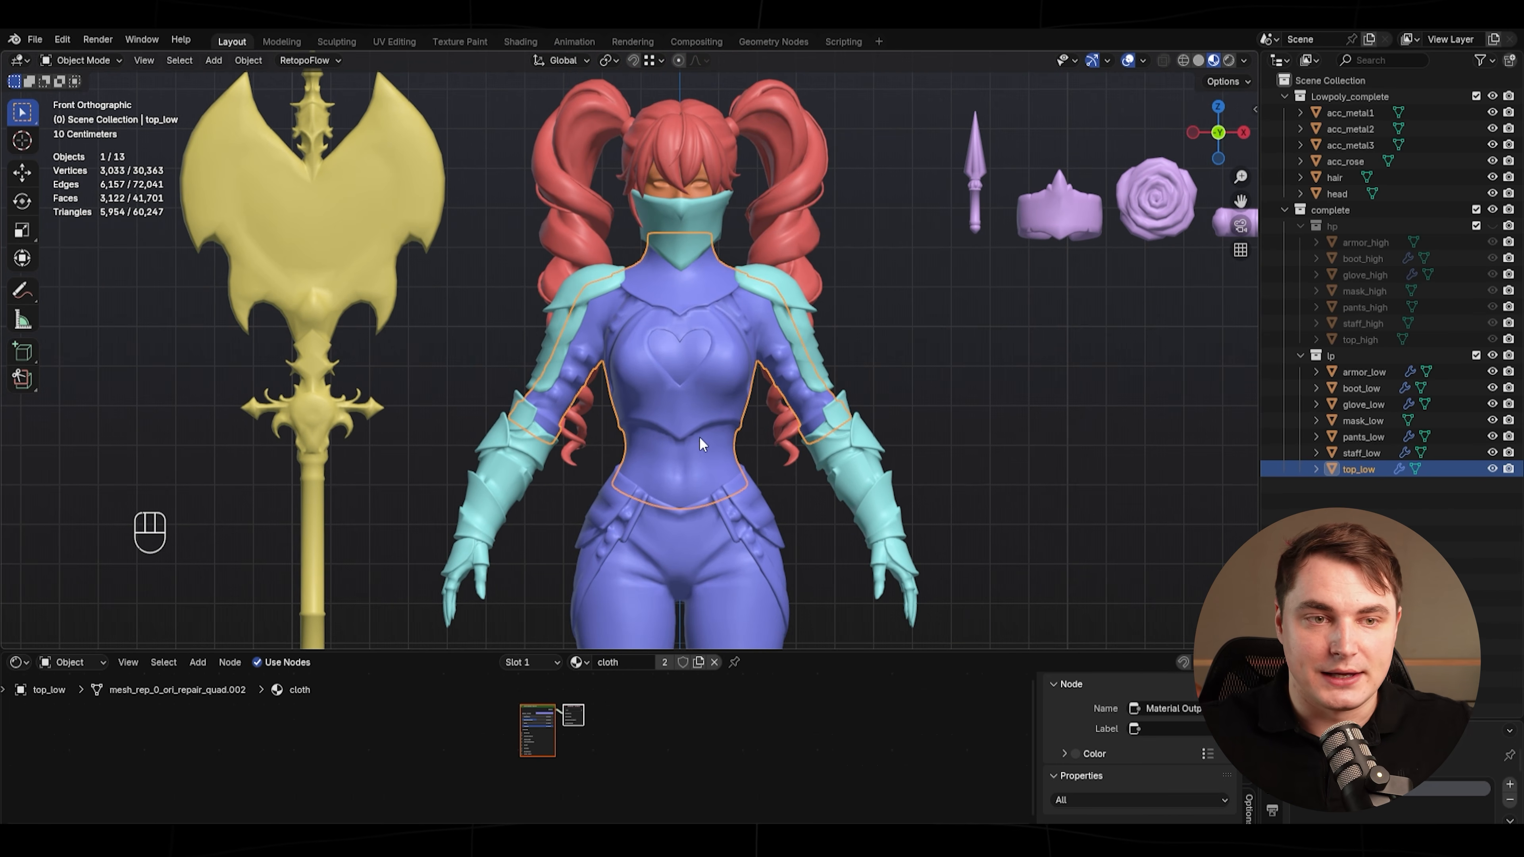
pyautogui.click(1492, 226)
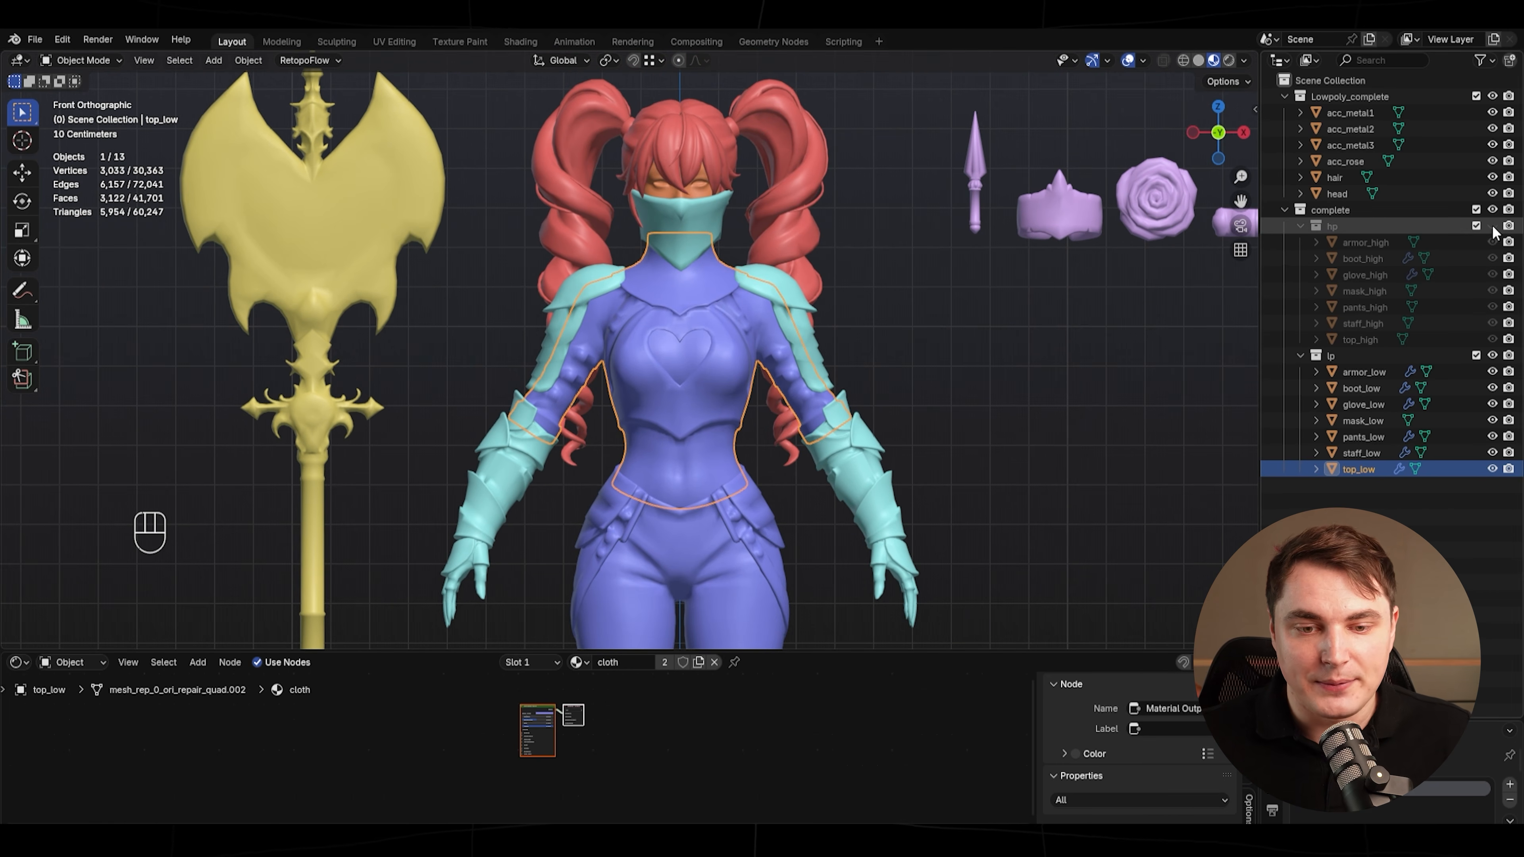
pyautogui.click(1364, 339)
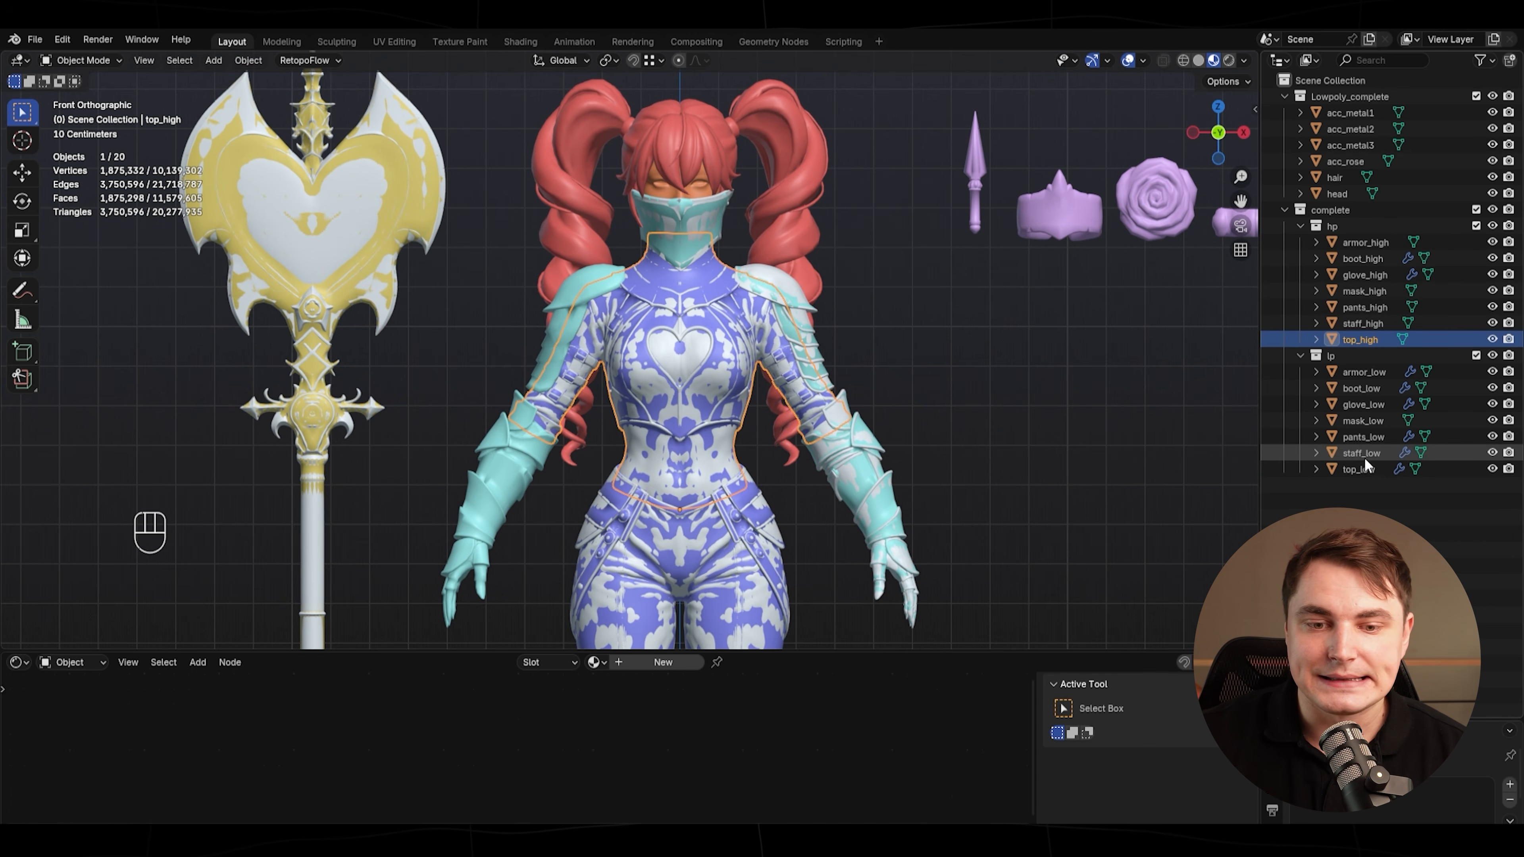
pyautogui.keyDown('ctrl'); pyautogui.click(1357, 470); pyautogui.keyUp('ctrl')
pyautogui.press('/')
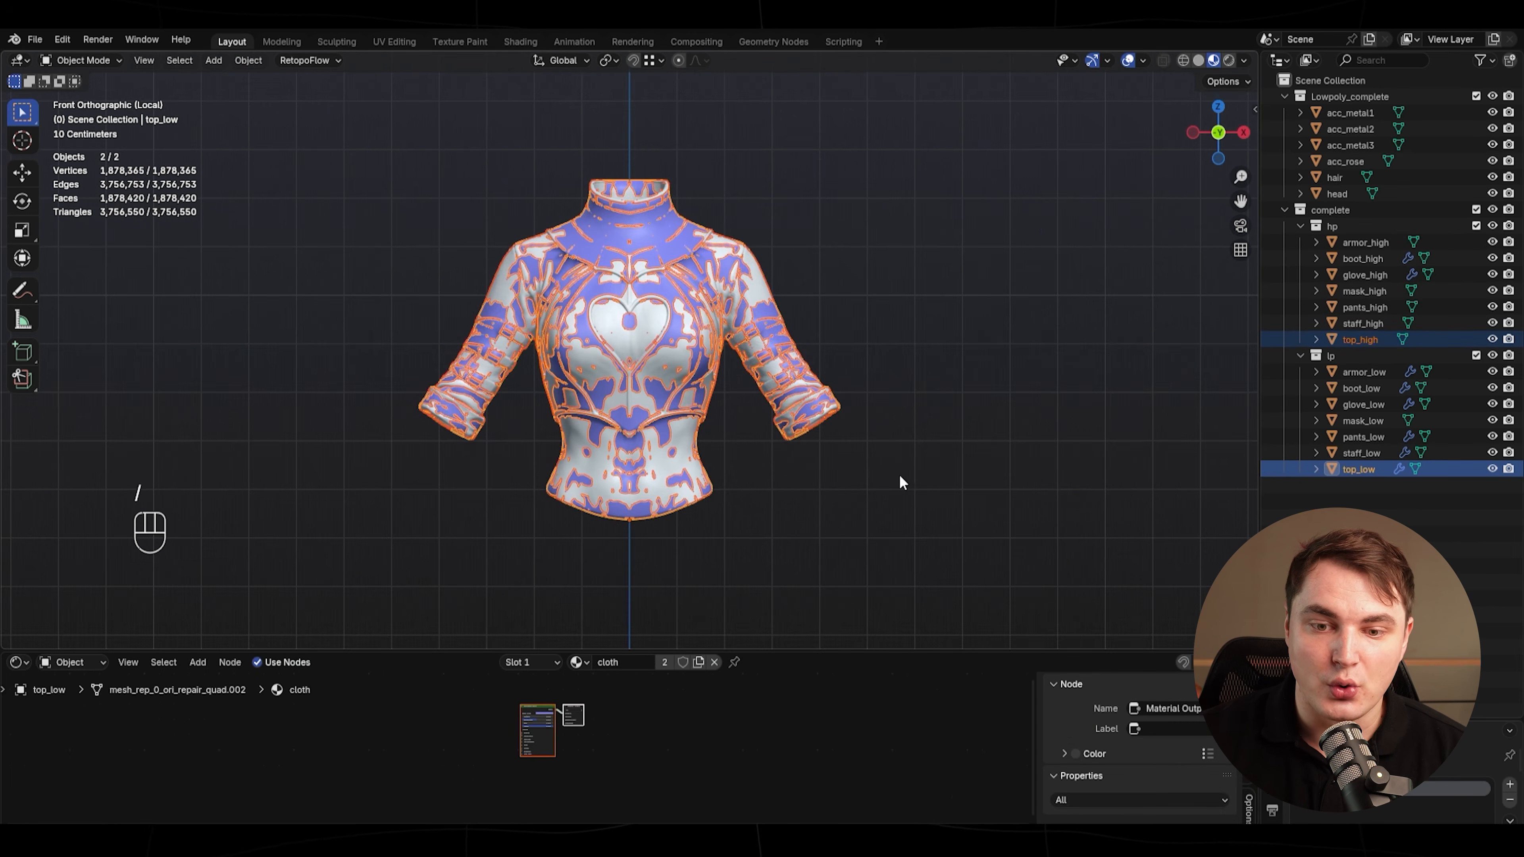
# - Select only top_low and enlarge the Shader Editor area to make room beside its cloth material nodes
pyautogui.click(1361, 471)
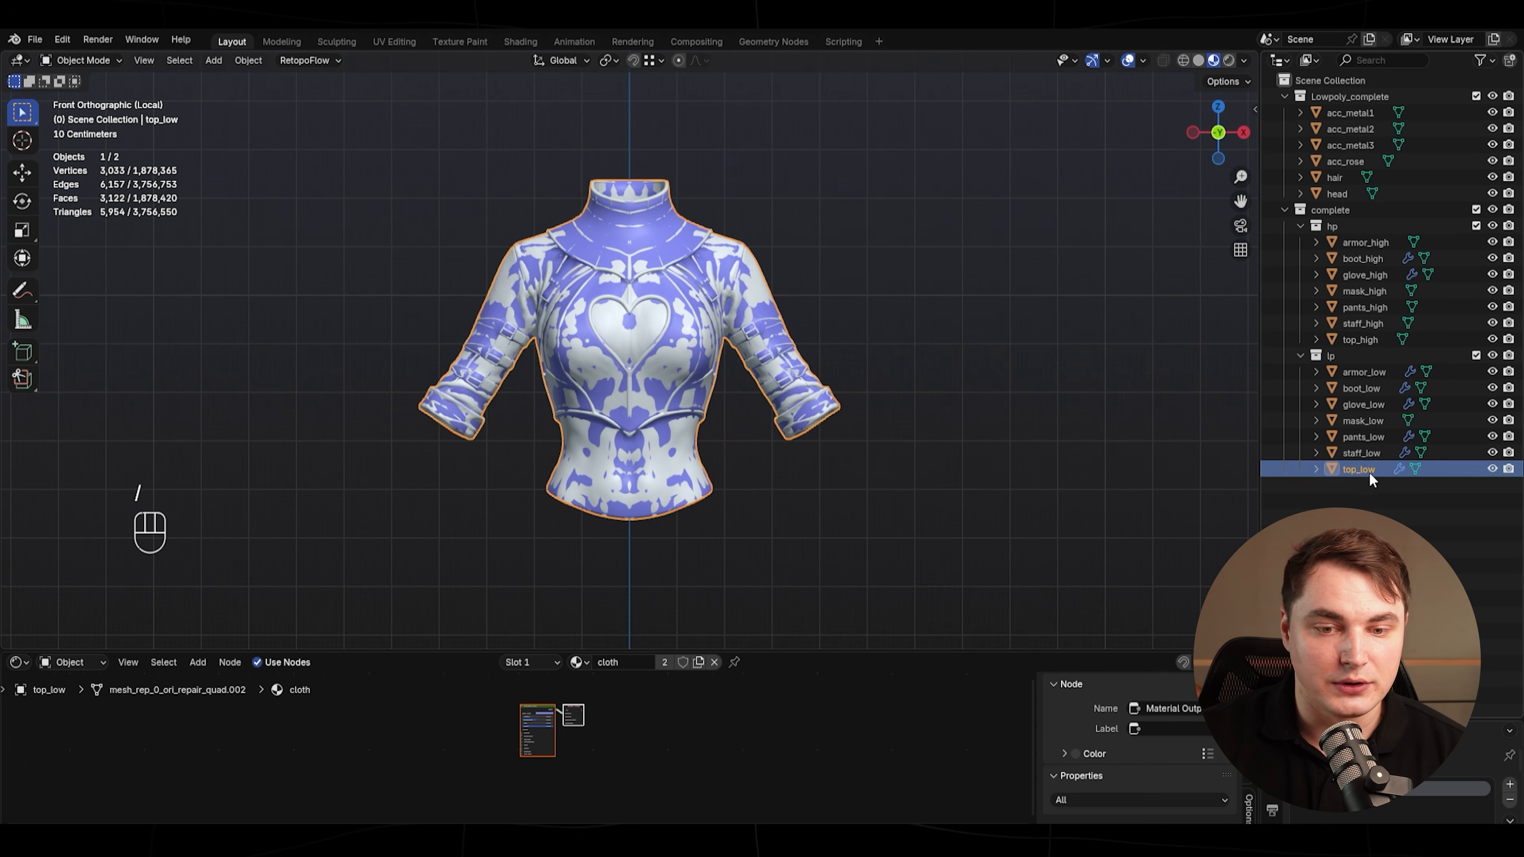
pyautogui.moveTo(779, 650); pyautogui.dragTo(803, 514)
pyautogui.scroll(9, 515, 636)
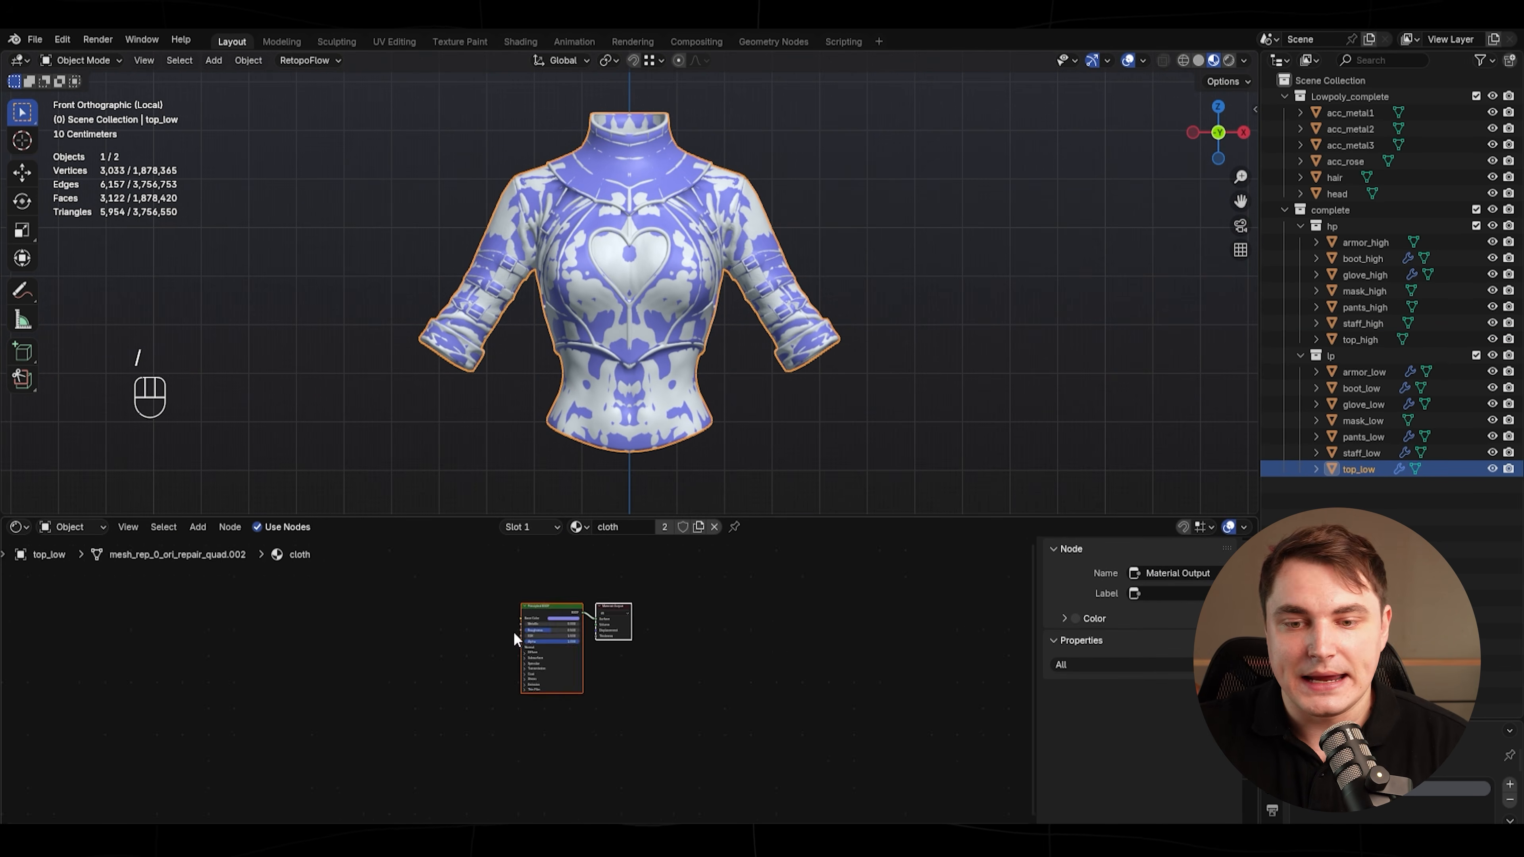
pyautogui.moveTo(452, 587); pyautogui.dragTo(643, 677, button='middle')
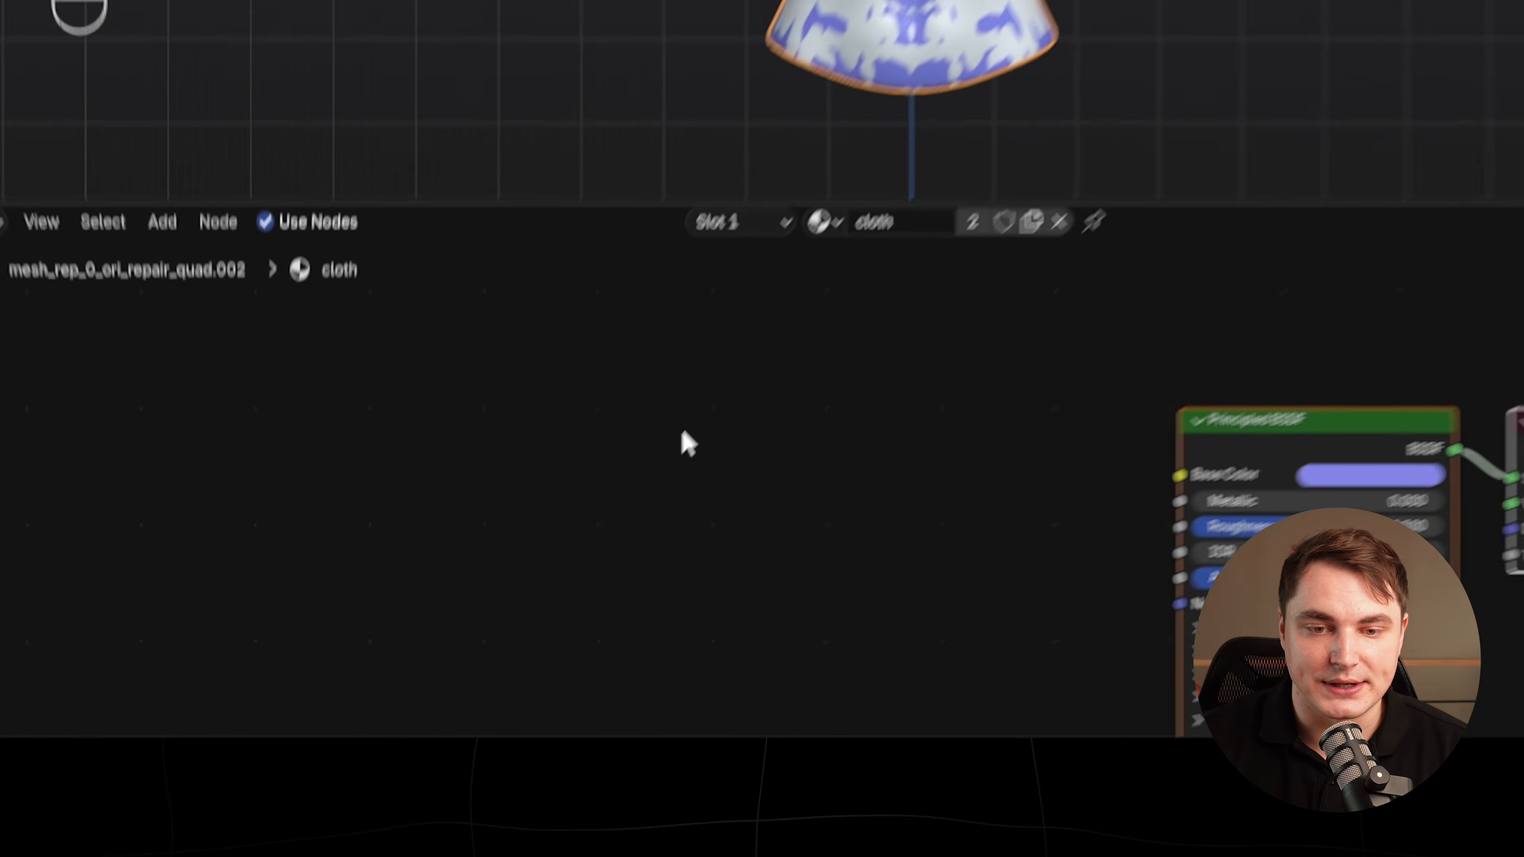
# - Add an Image Texture node to the cloth material with a new Non-Color image named cloth_normal
pyautogui.hotkey('shift', 'a')
pyautogui.moveTo(612, 592)
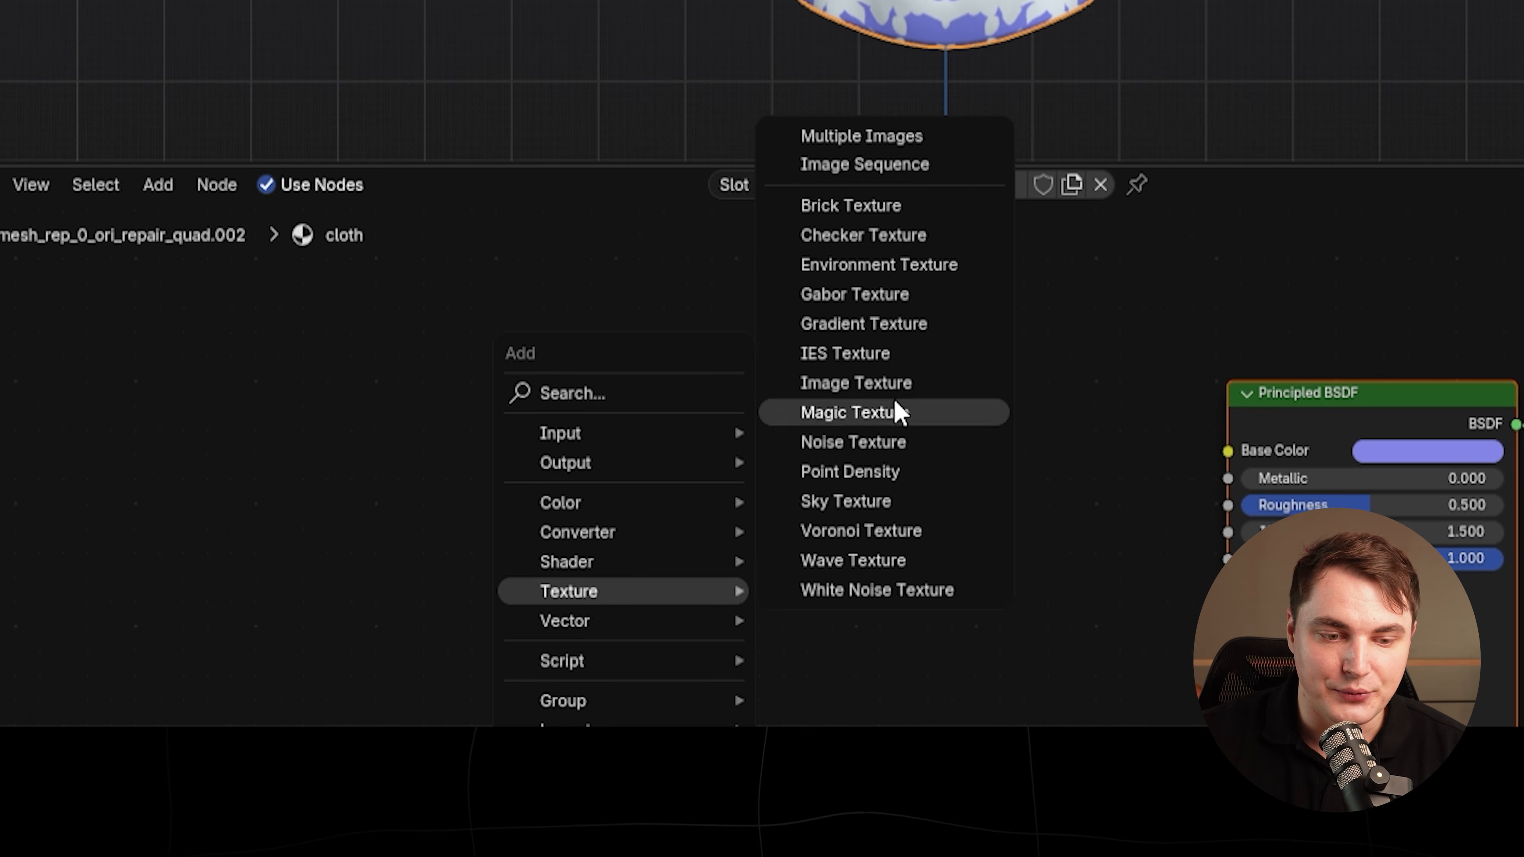
pyautogui.click(894, 381)
pyautogui.click(724, 379)
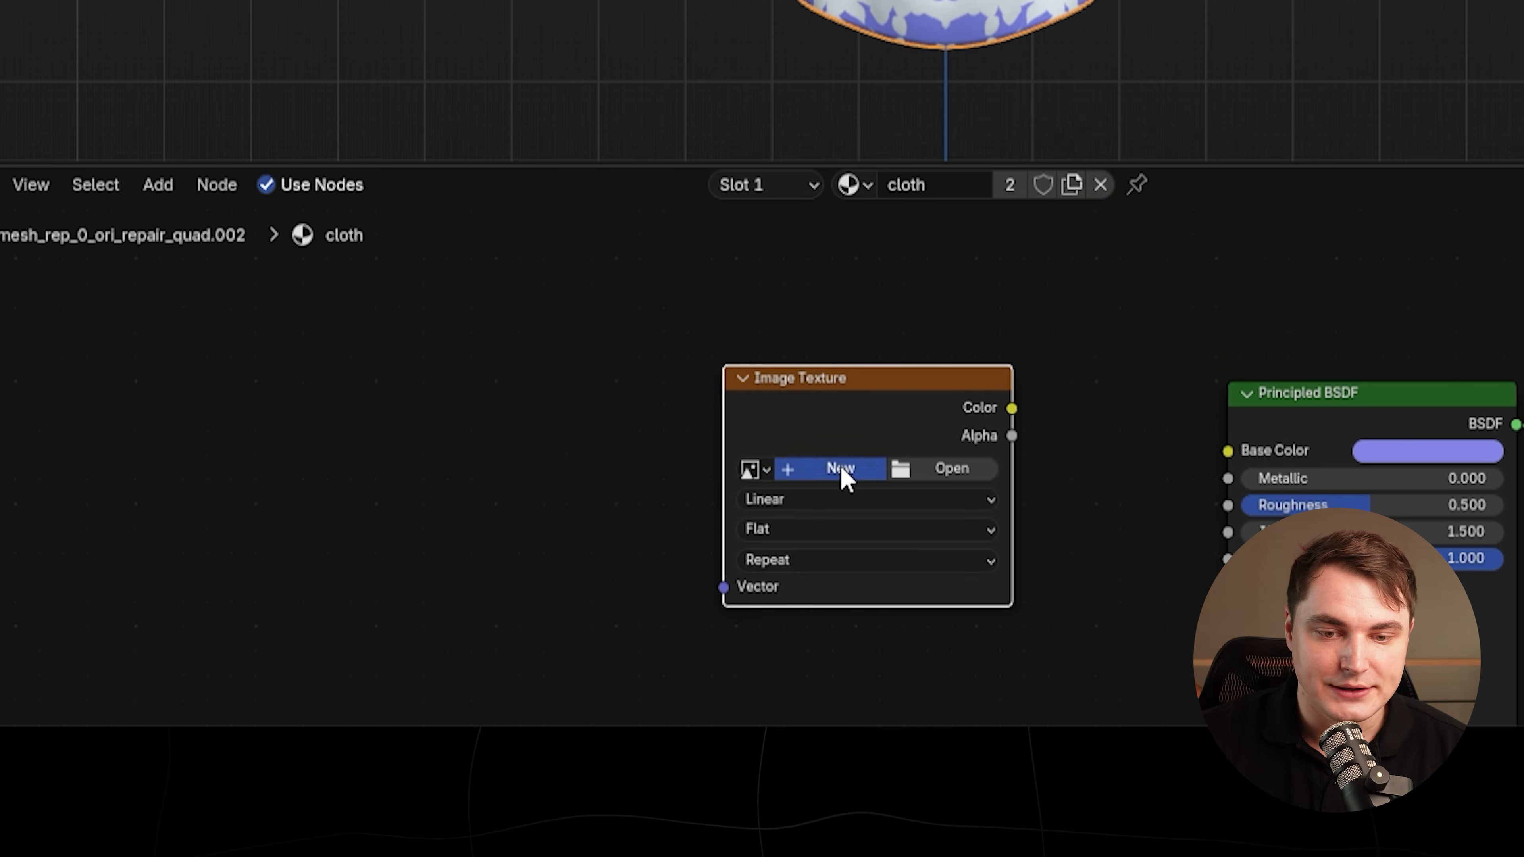
pyautogui.click(840, 484)
pyautogui.write('cloth_normal')
pyautogui.press('Return')
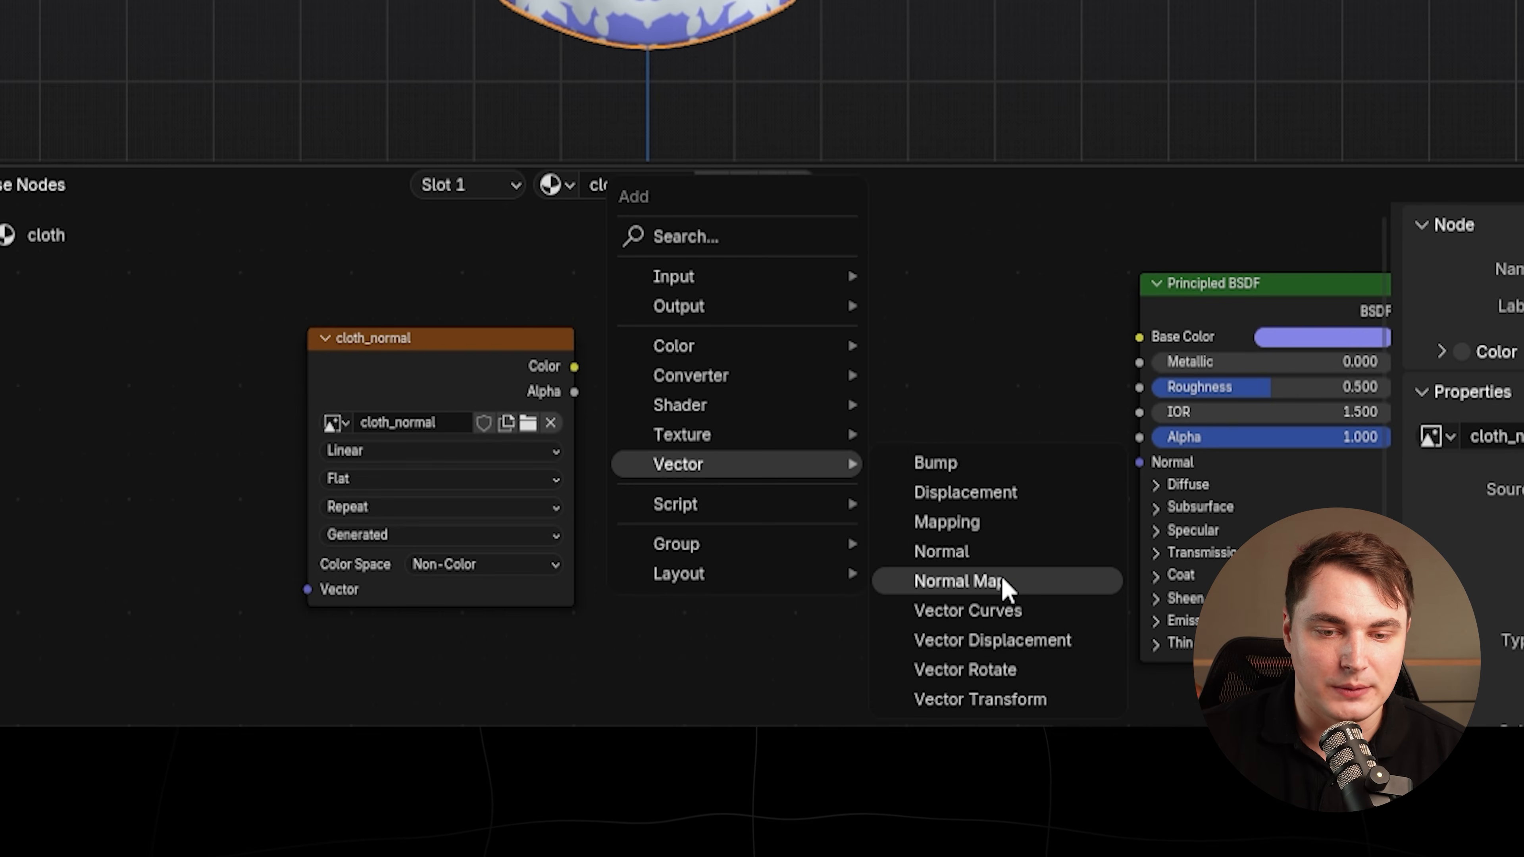
# - Add a Normal Map node between the cloth_normal texture and the Principled BSDF
pyautogui.click(1004, 582)
pyautogui.click(718, 437)
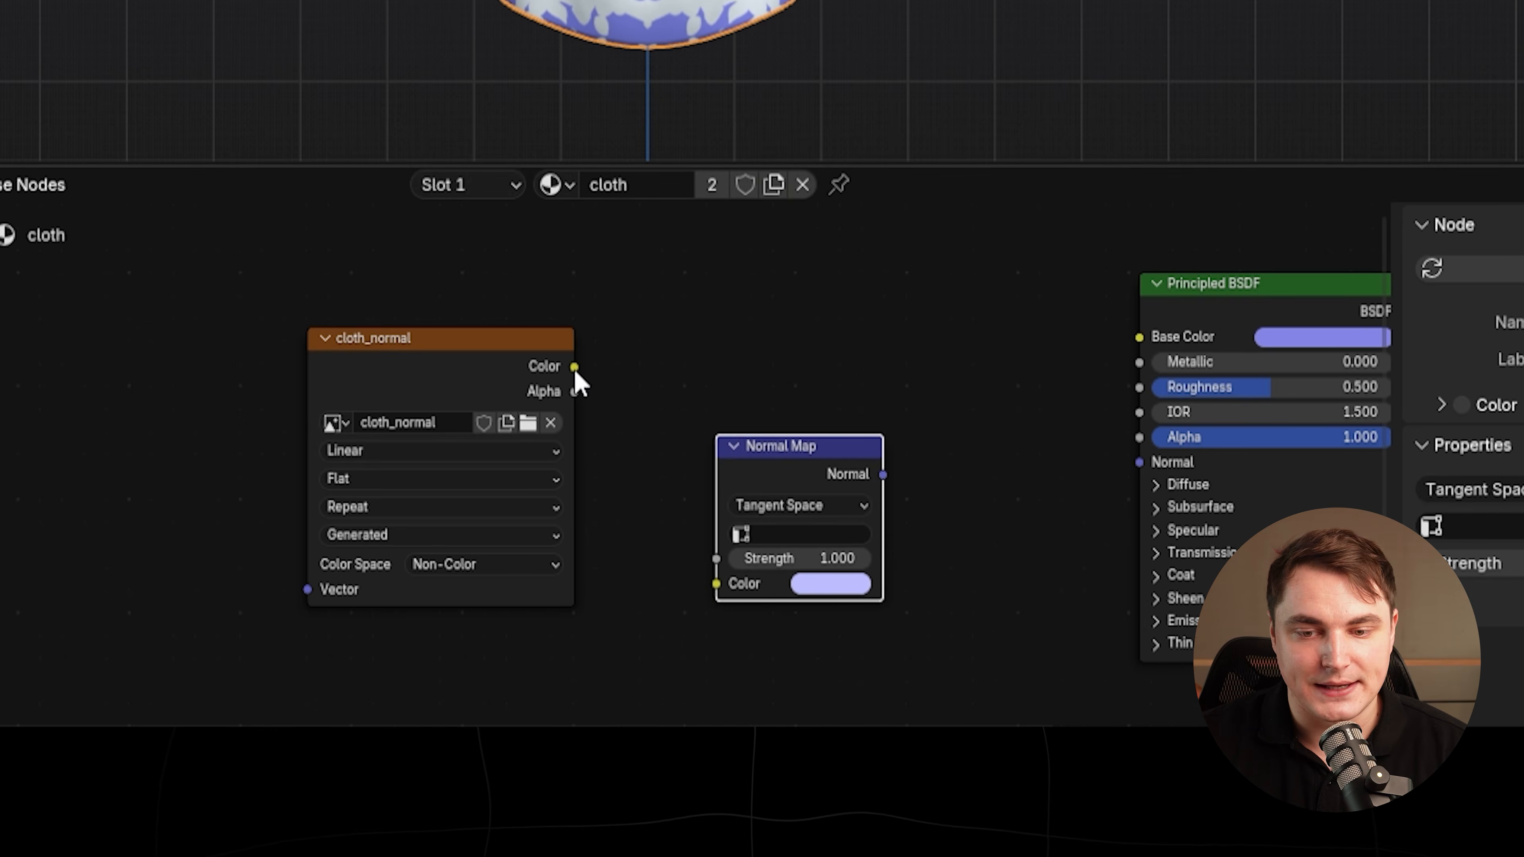
# - Connect the cloth_normal color through the Normal Map node to the Principled BSDF's normal input, then select the cloth_normal texture node
pyautogui.moveTo(575, 369); pyautogui.dragTo(710, 570)
pyautogui.moveTo(897, 466); pyautogui.dragTo(1139, 462)
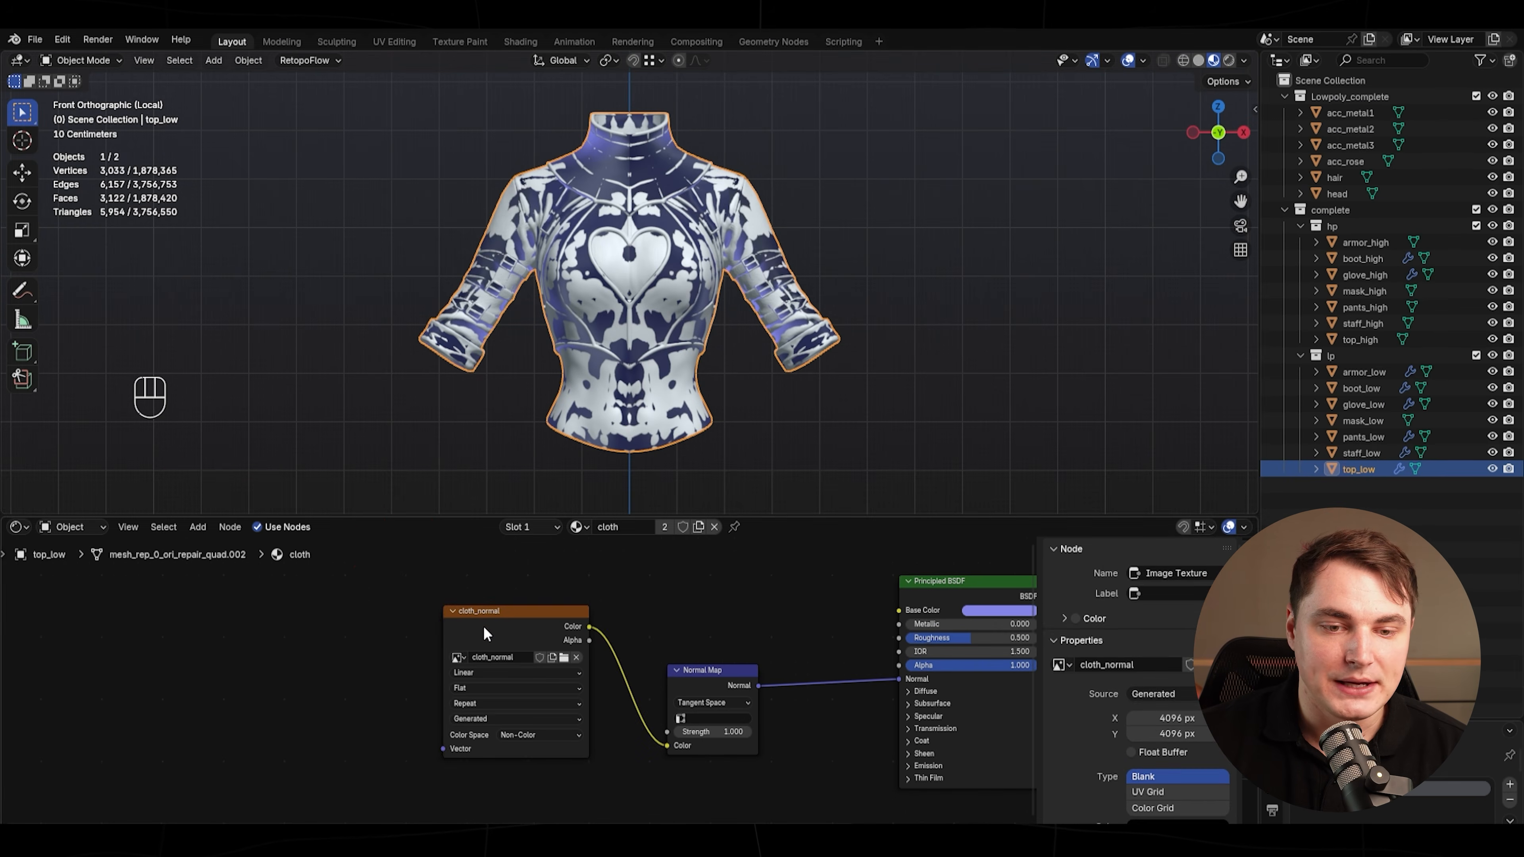
pyautogui.click(484, 630)
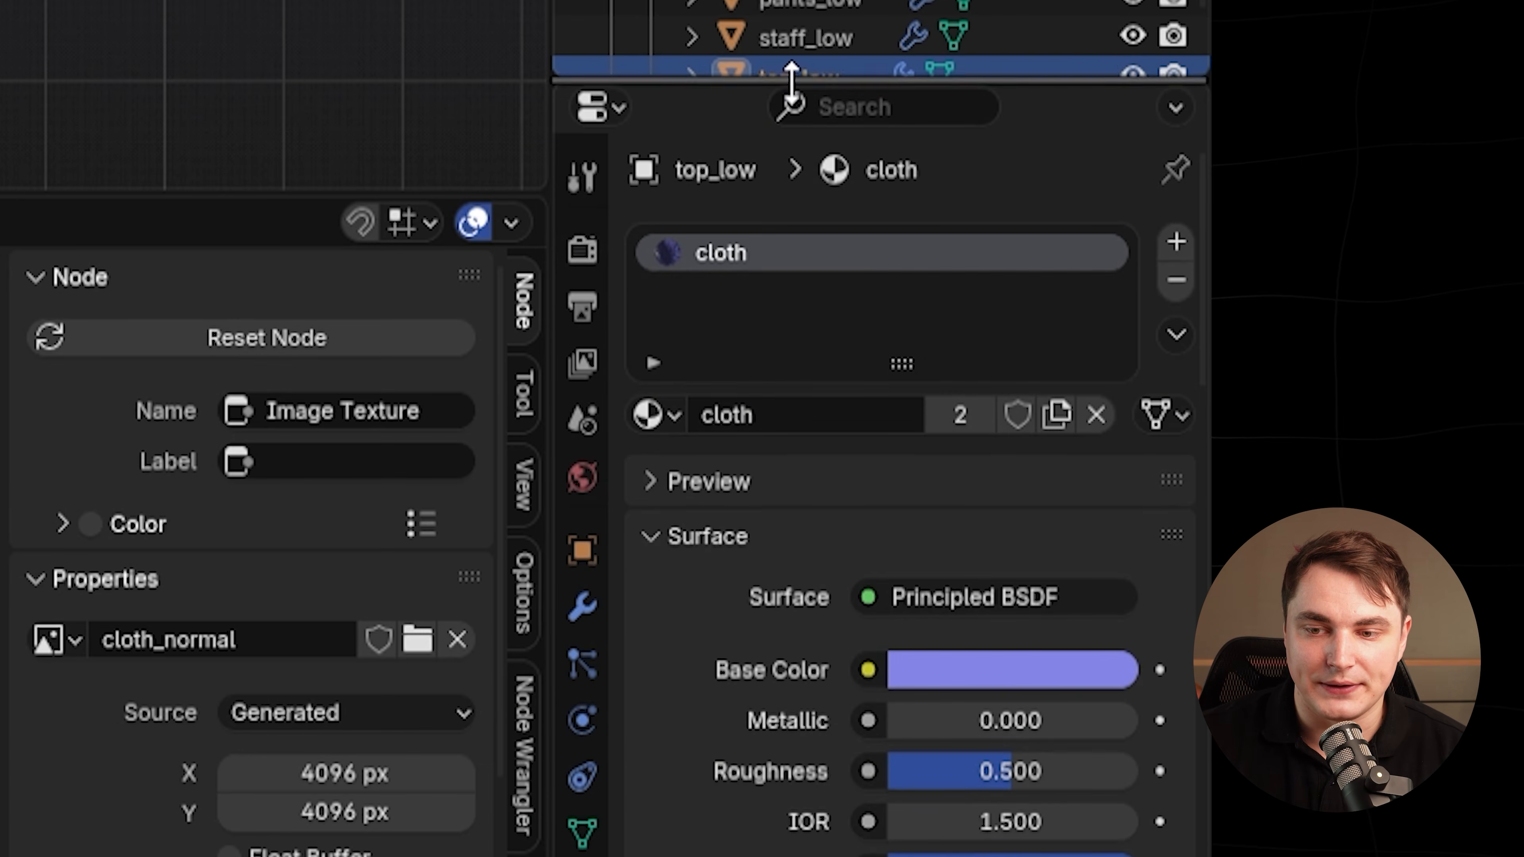
# - Set the render engine to Cycles with GPU Compute and limit the final render to 200 maximum samples
pyautogui.click(582, 251)
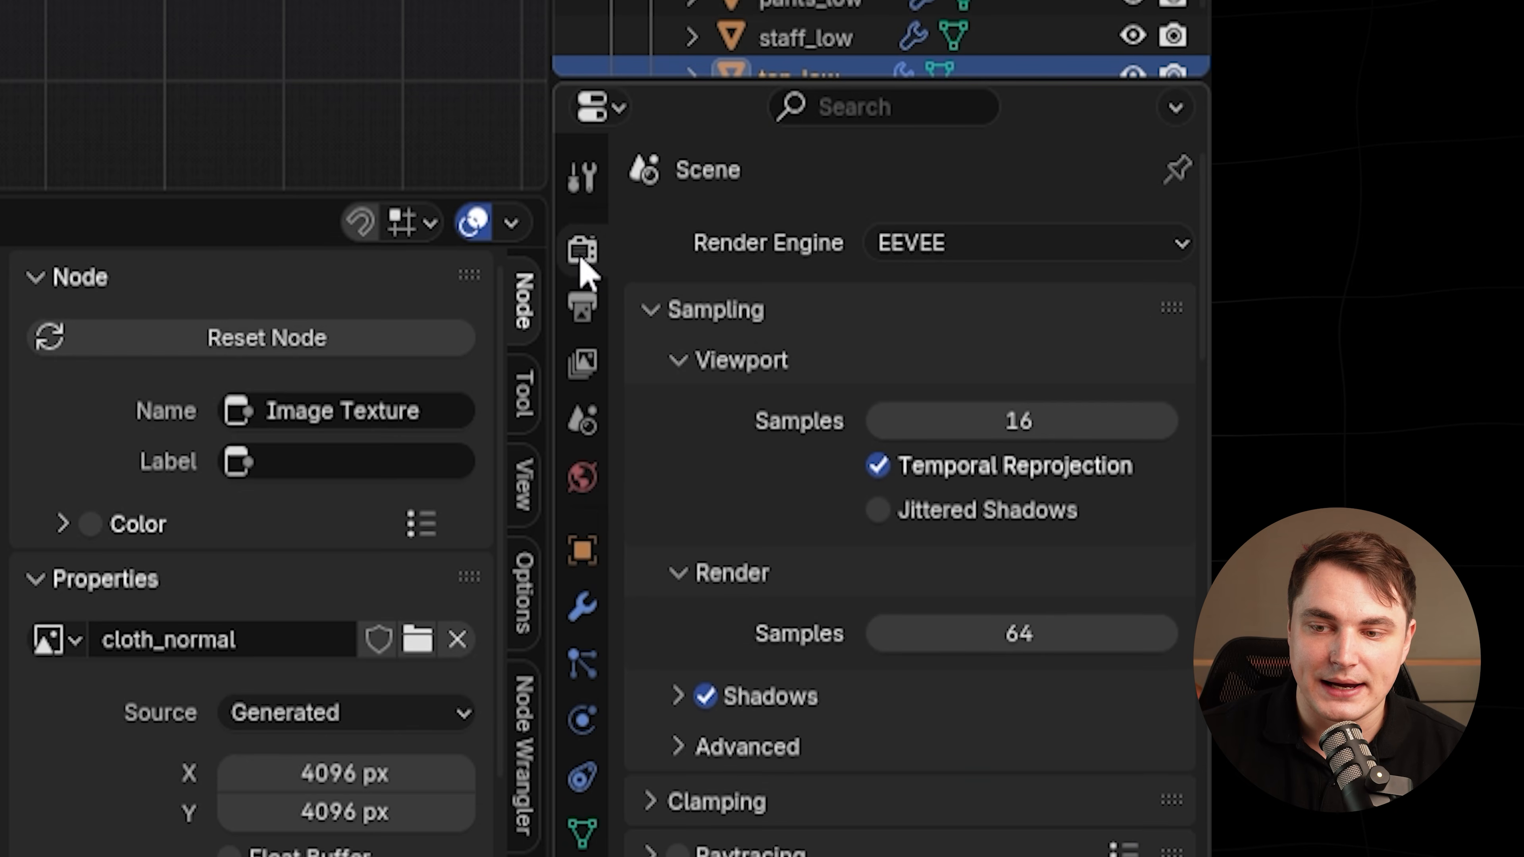
pyautogui.click(1030, 246)
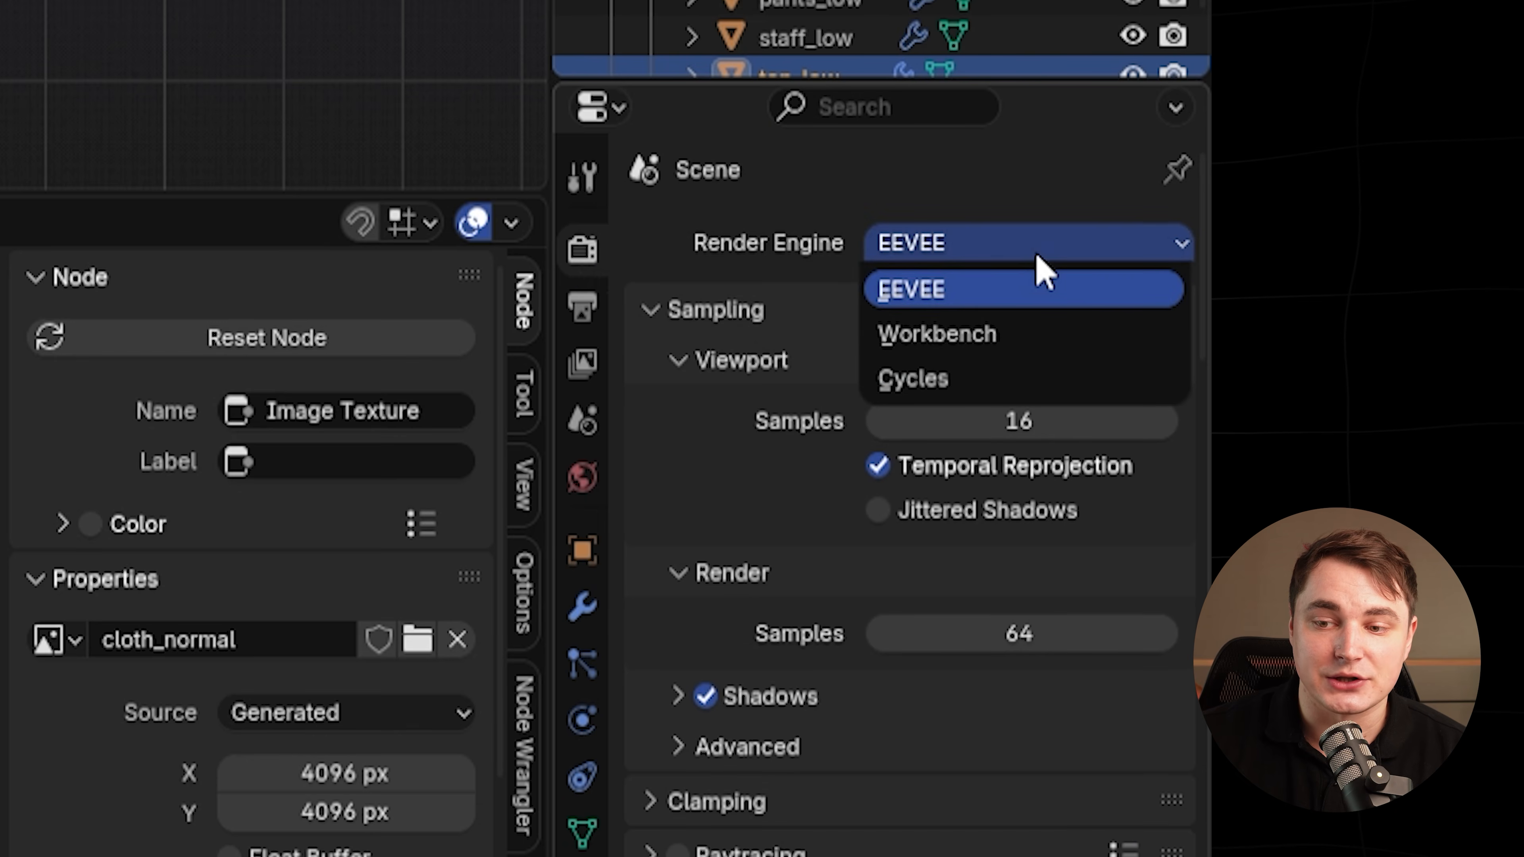
pyautogui.click(939, 384)
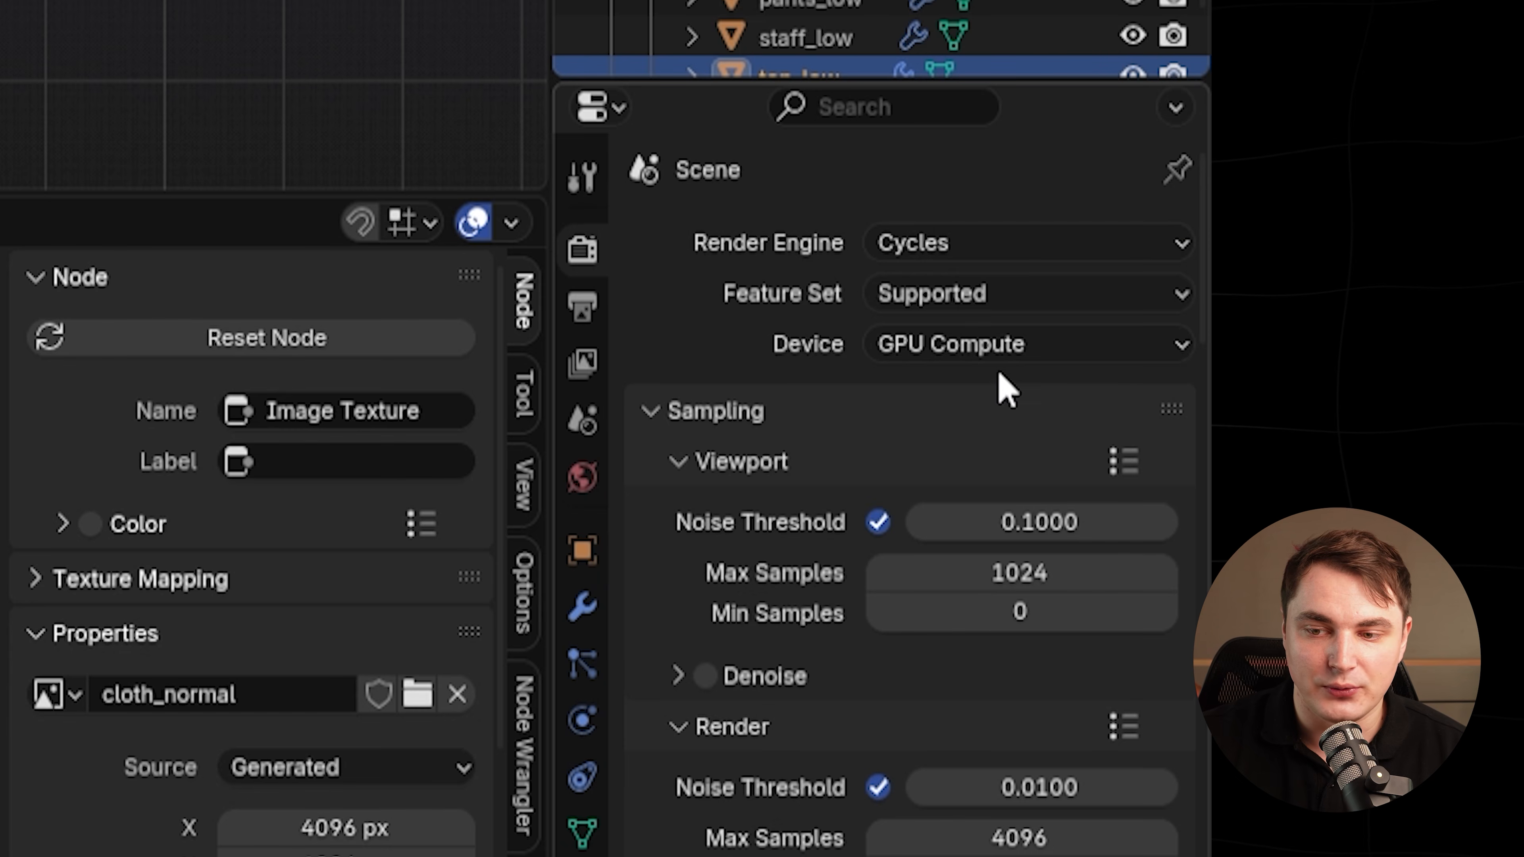
pyautogui.click(1060, 353)
pyautogui.click(1038, 442)
pyautogui.scroll(-5, 1018, 578)
pyautogui.click(1018, 577)
pyautogui.press('Return')
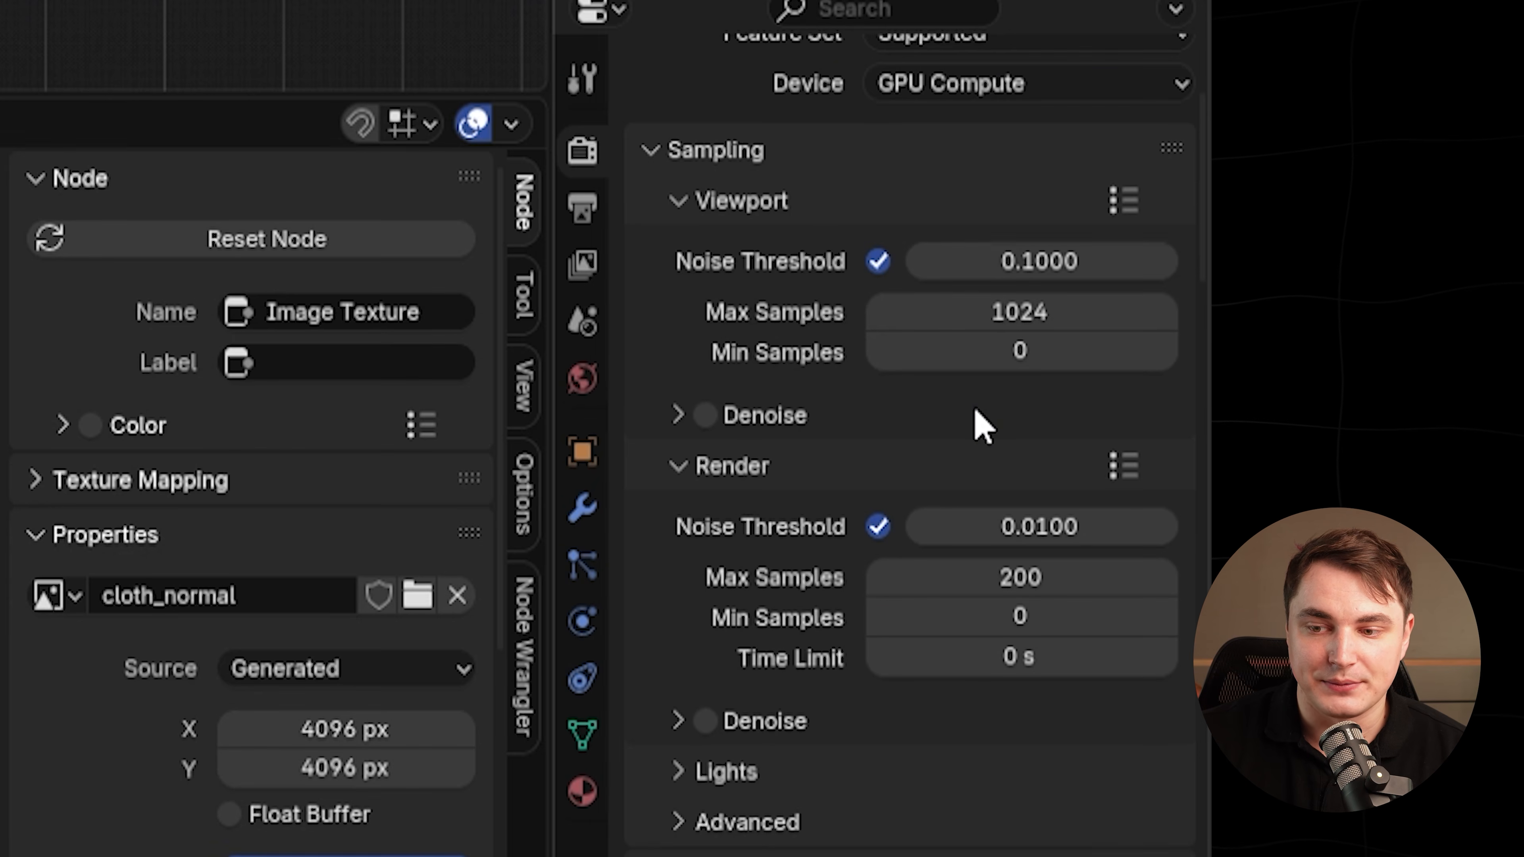
# - Expand the Cycles bake settings and set the bake type to Normal
pyautogui.scroll(-10, 993, 444)
pyautogui.click(656, 615)
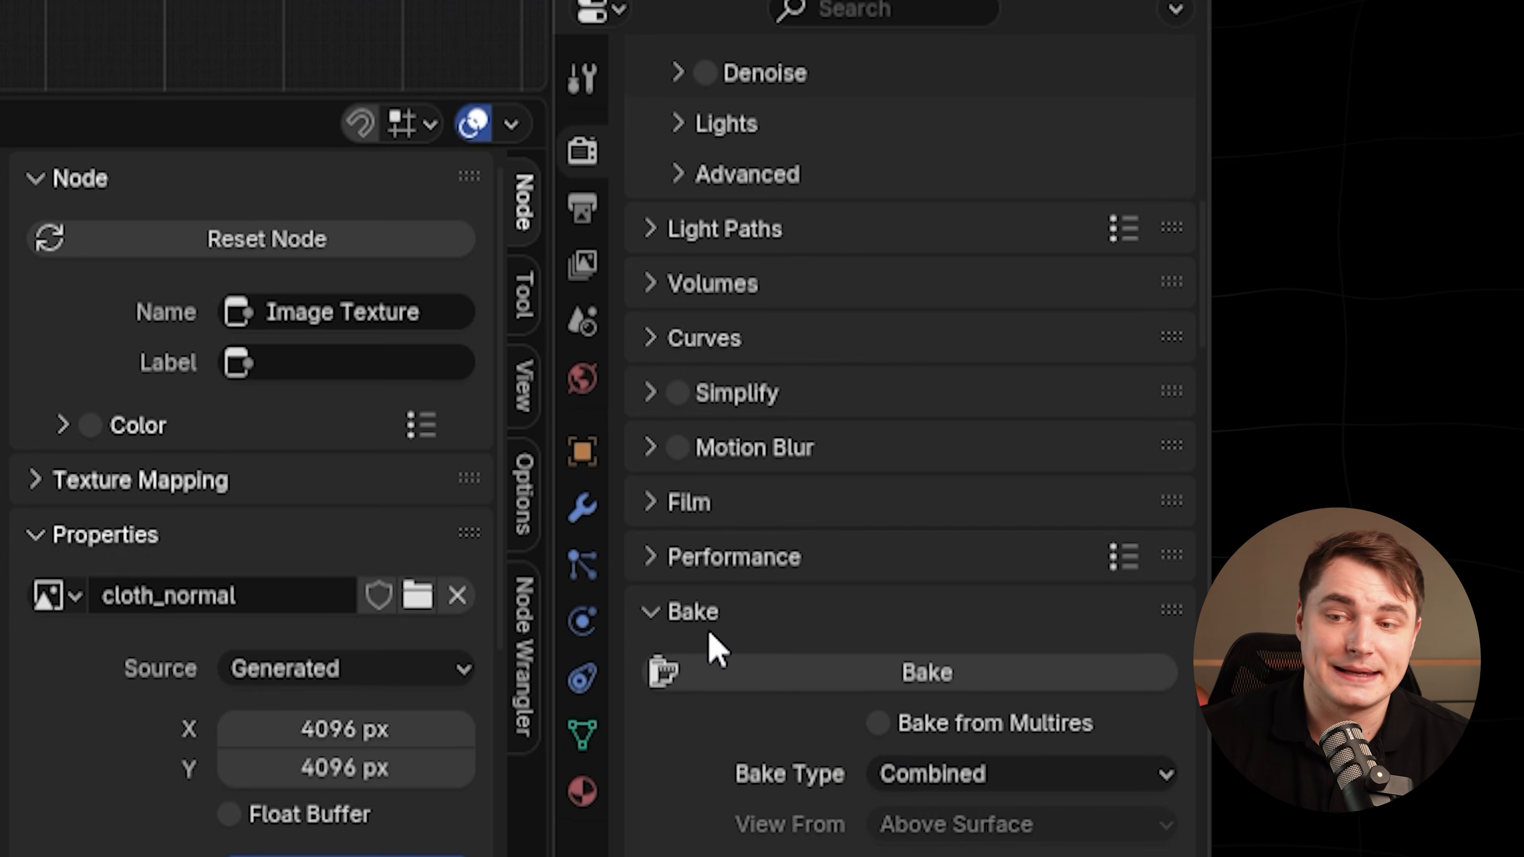
pyautogui.scroll(-5, 717, 648)
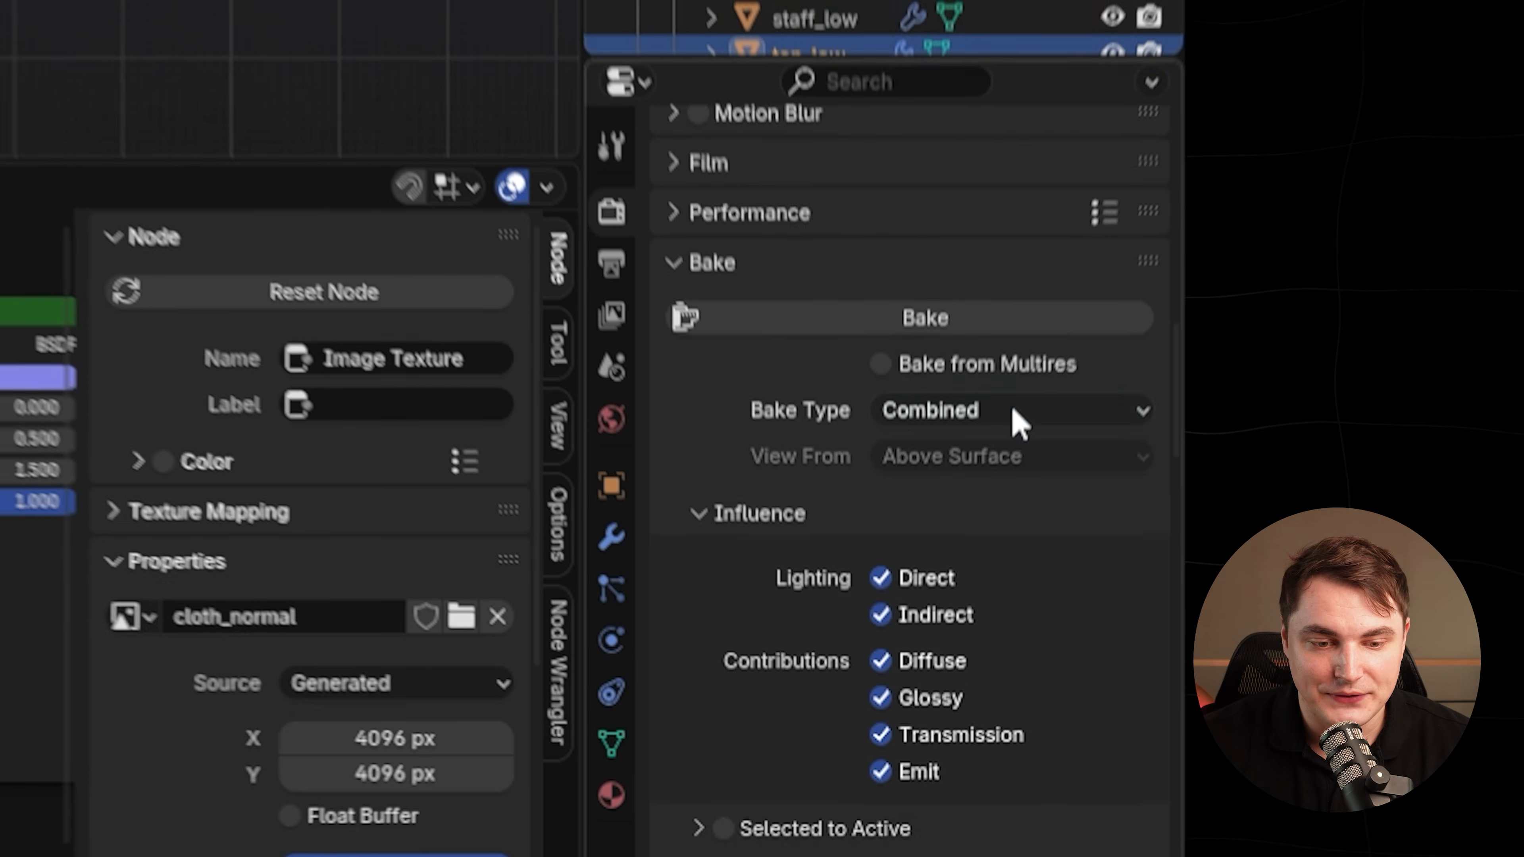
pyautogui.click(1022, 371)
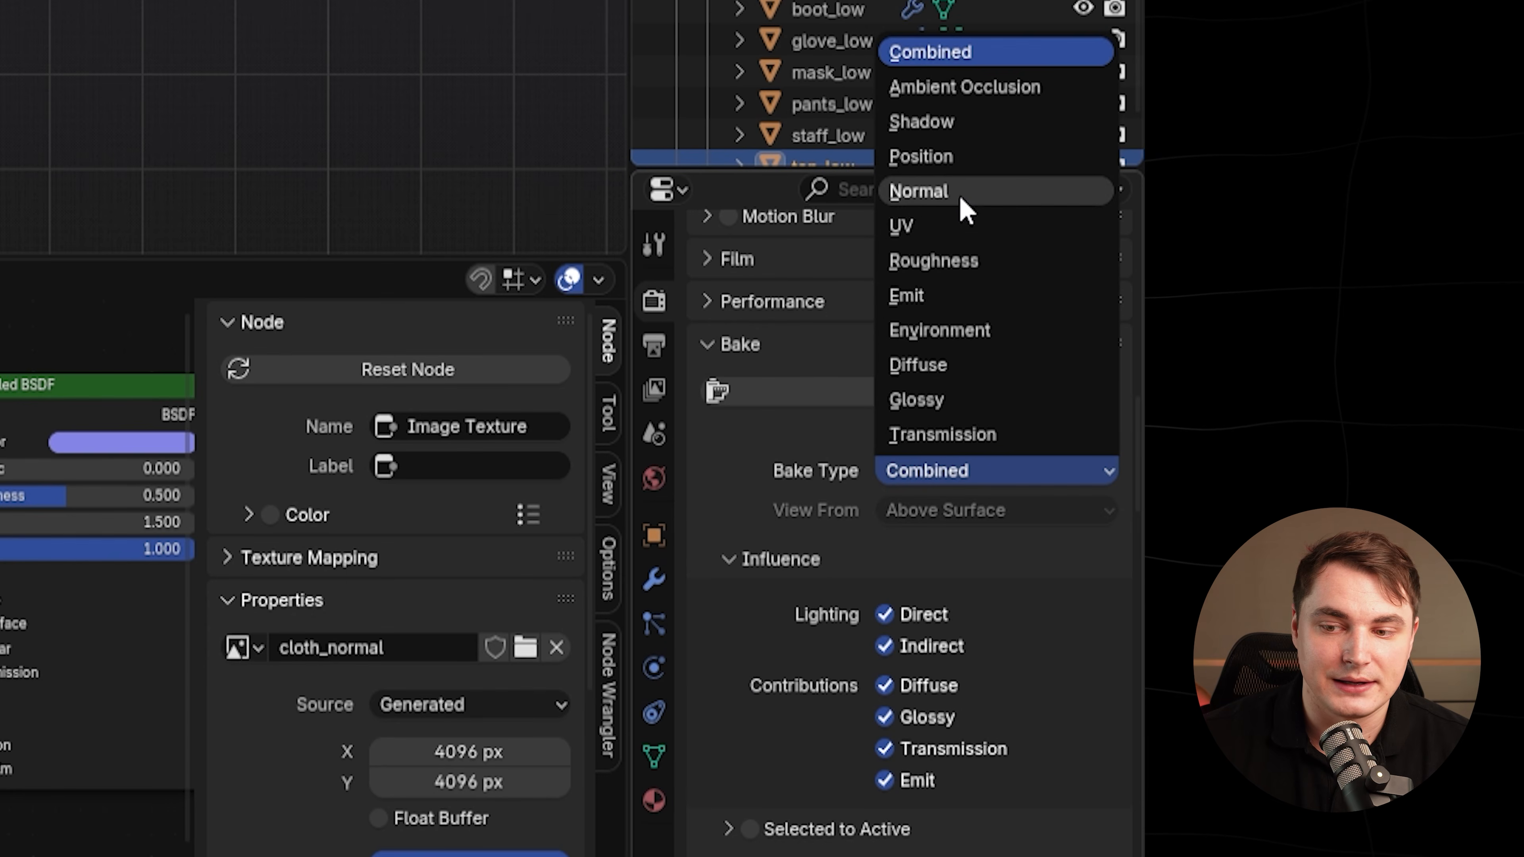
pyautogui.click(960, 204)
pyautogui.scroll(-2, 801, 612)
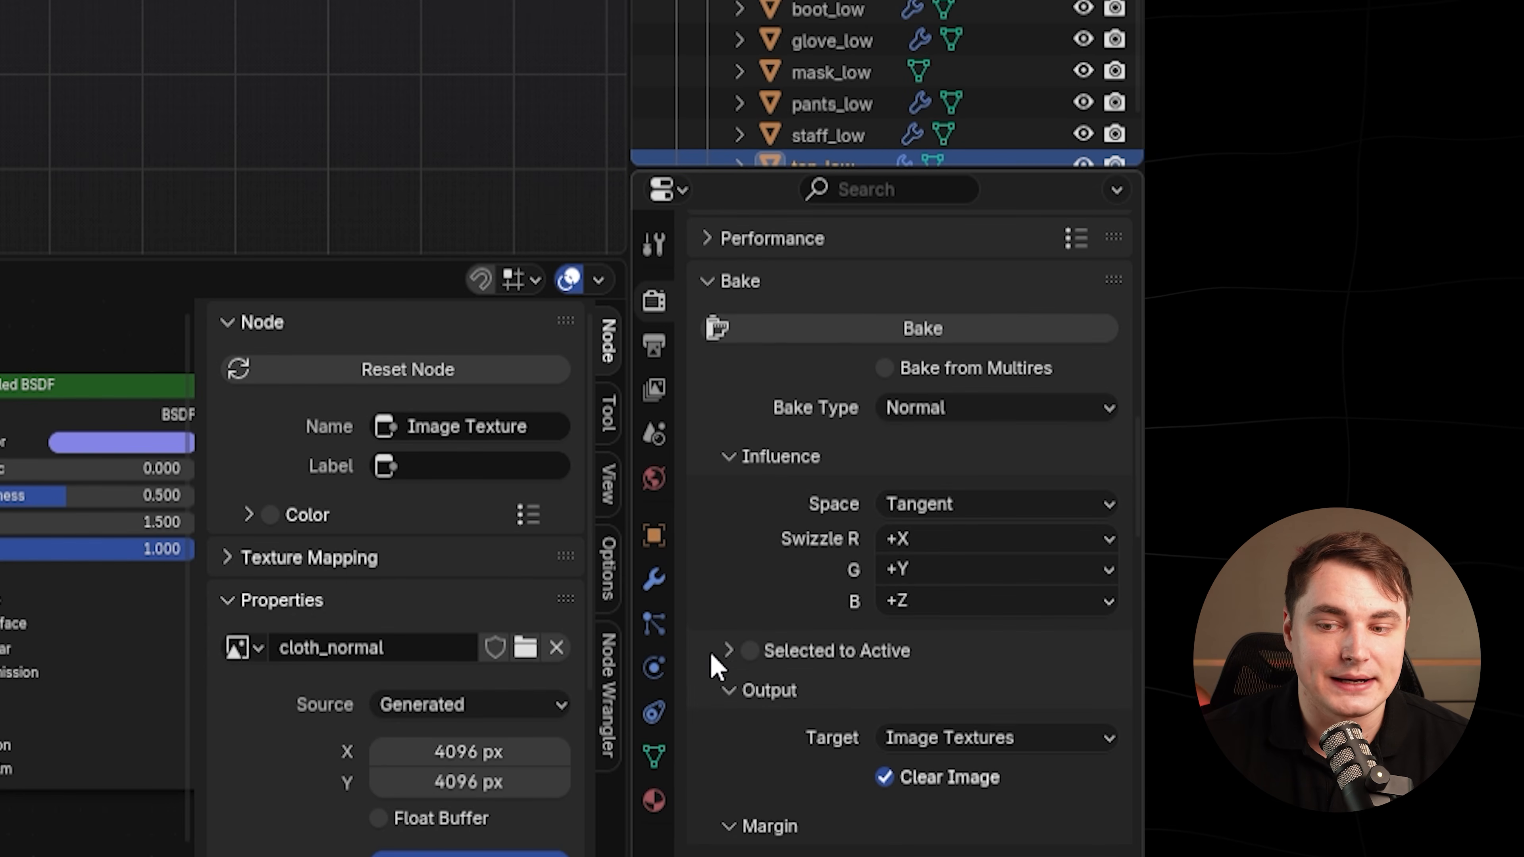
# - Enable Selected to Active for the bake and set its extrusion to 0.01 m
pyautogui.click(730, 651)
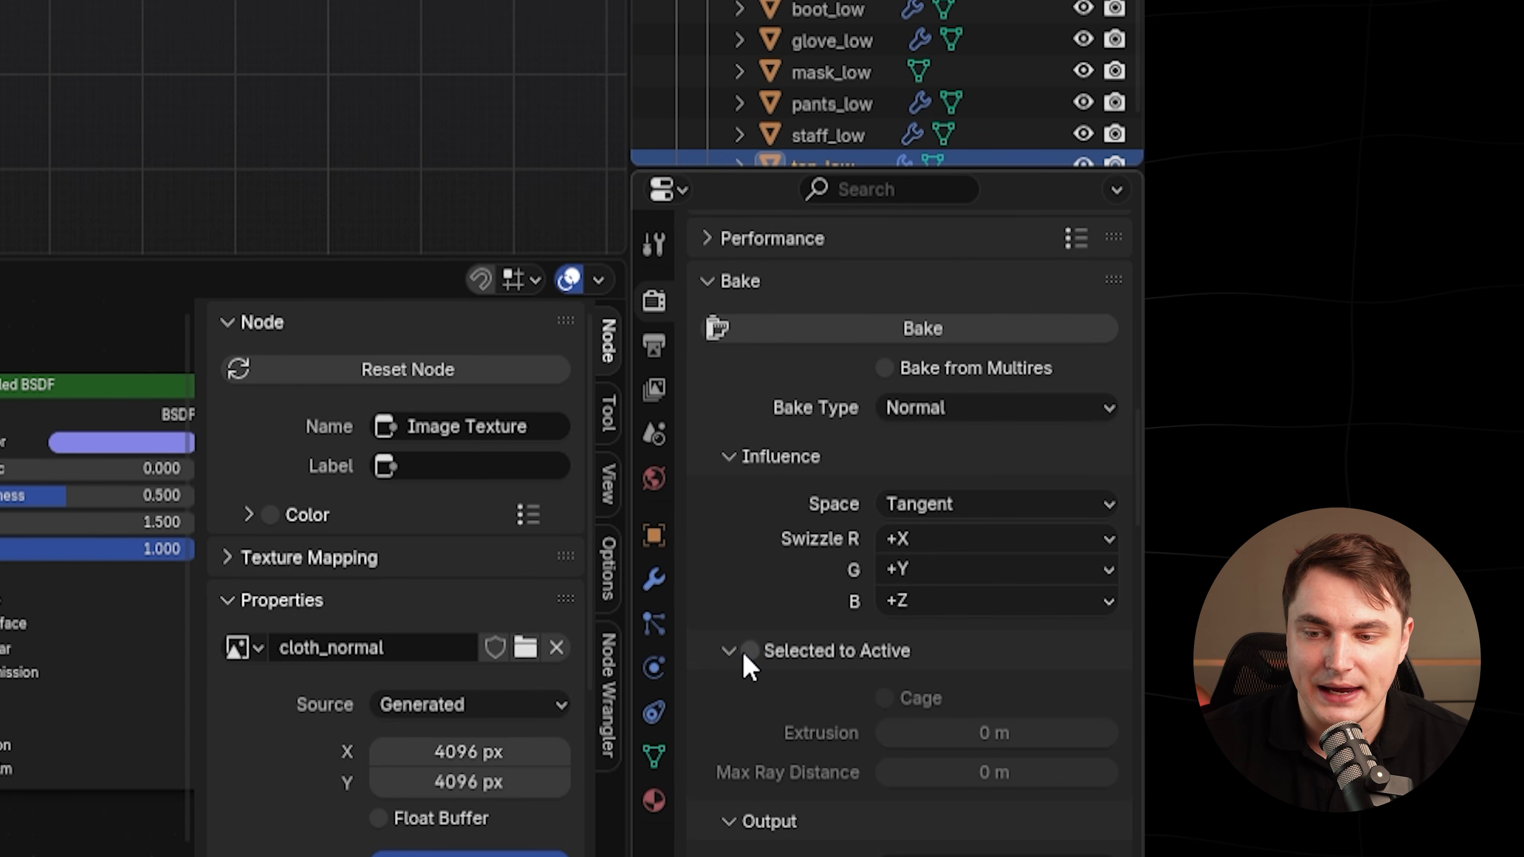
pyautogui.click(749, 650)
pyautogui.scroll(-4, 768, 670)
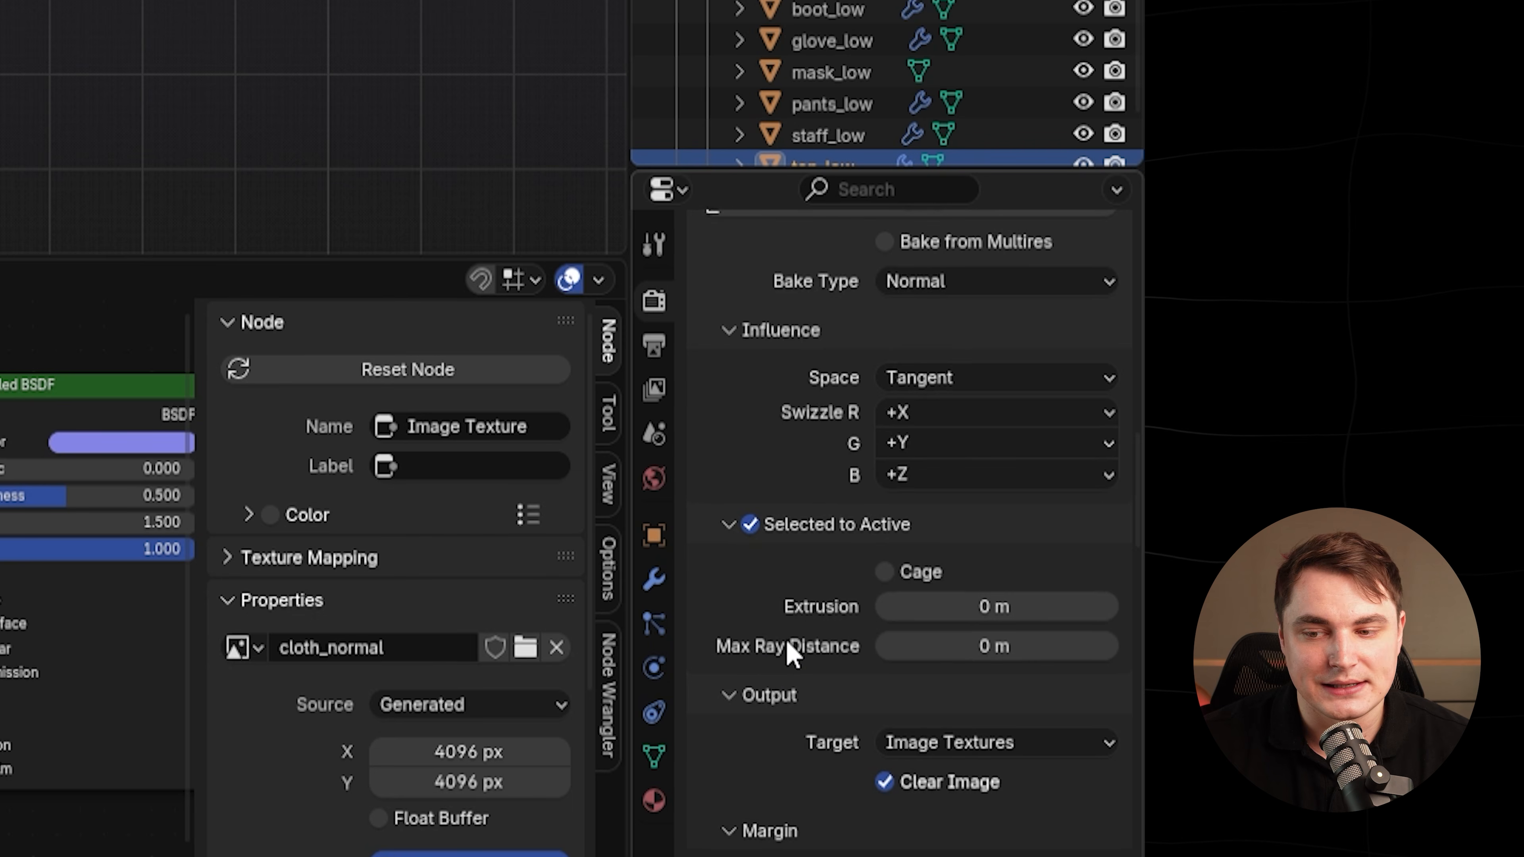
pyautogui.click(987, 607)
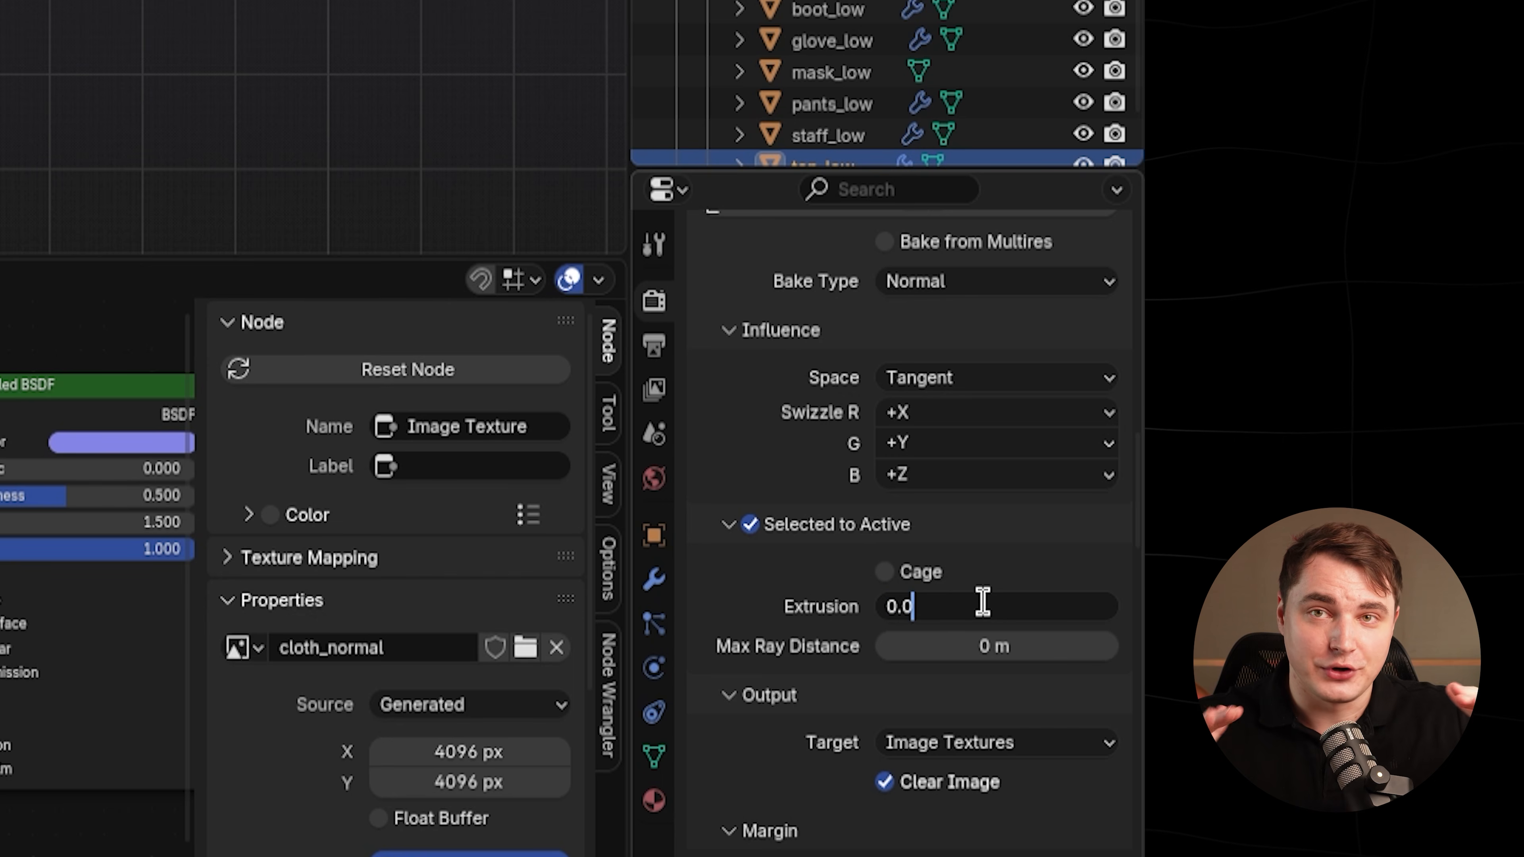
pyautogui.press('Return')
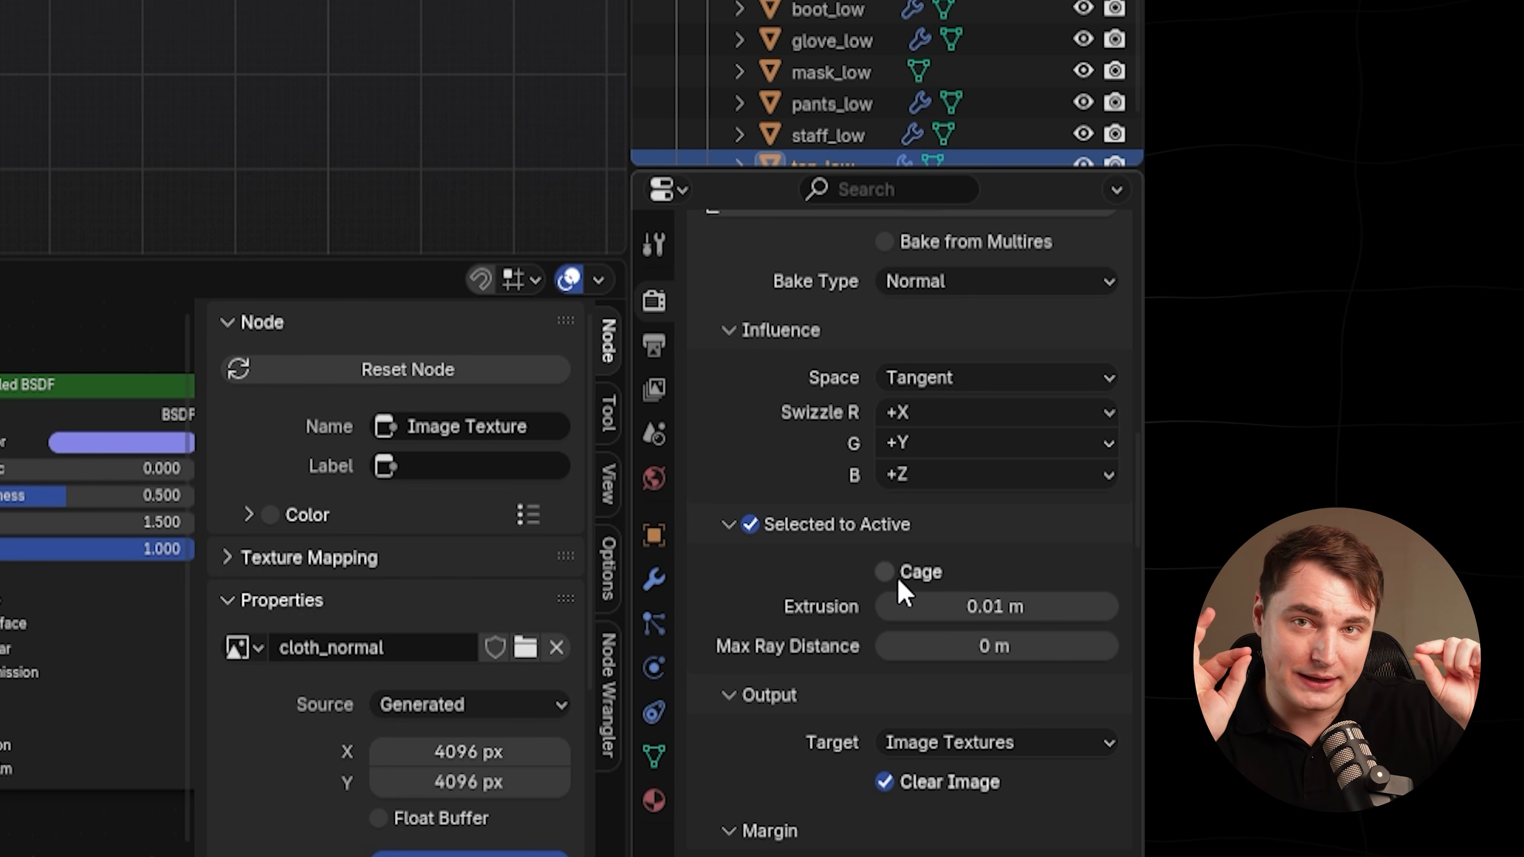
# - Set the bake output's margin size to 8 px
pyautogui.scroll(-5, 823, 696)
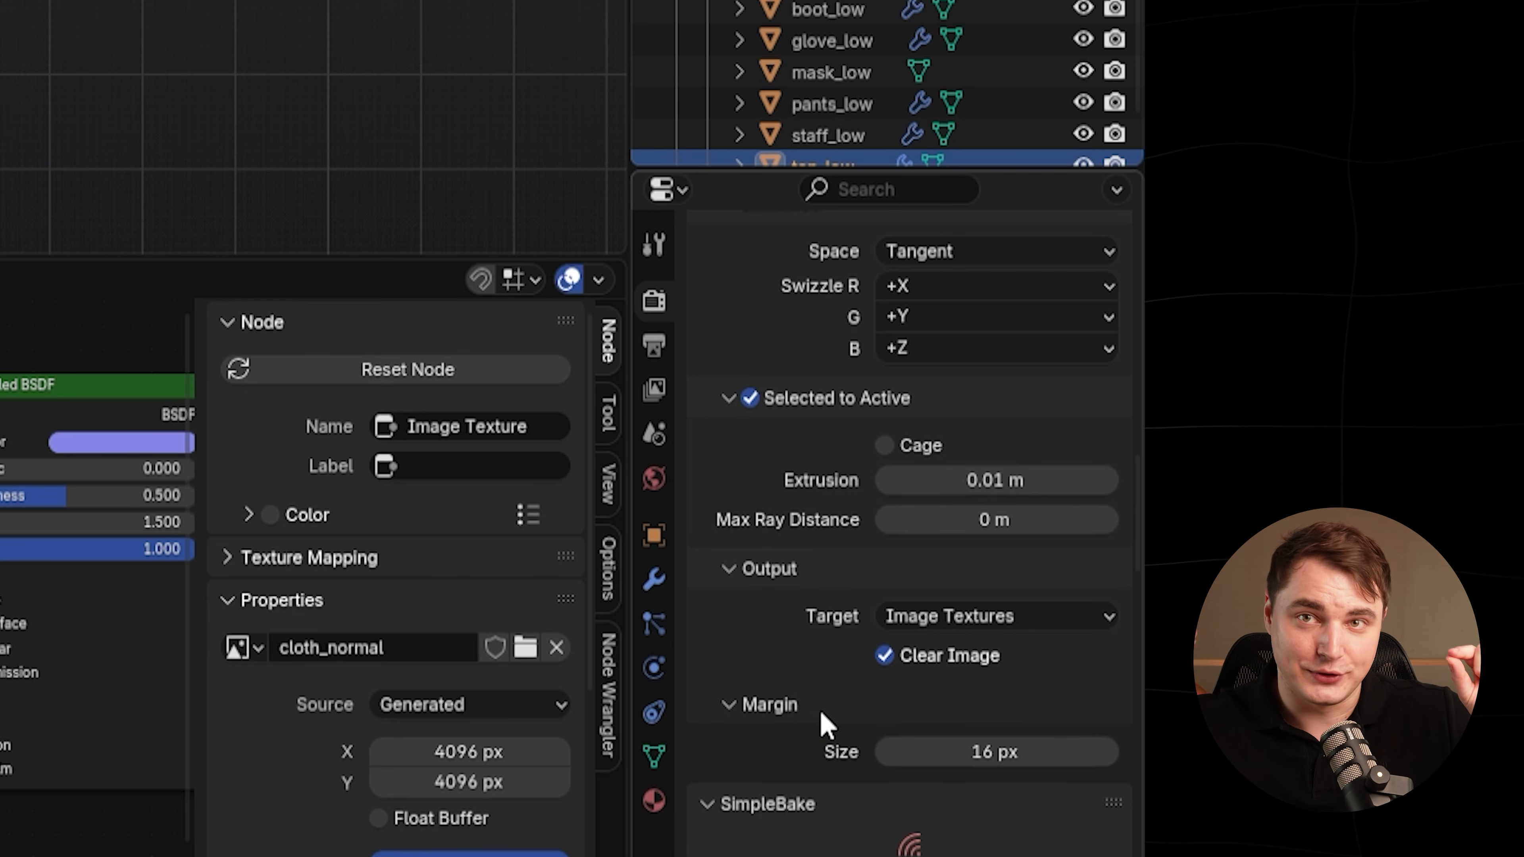
pyautogui.click(997, 751)
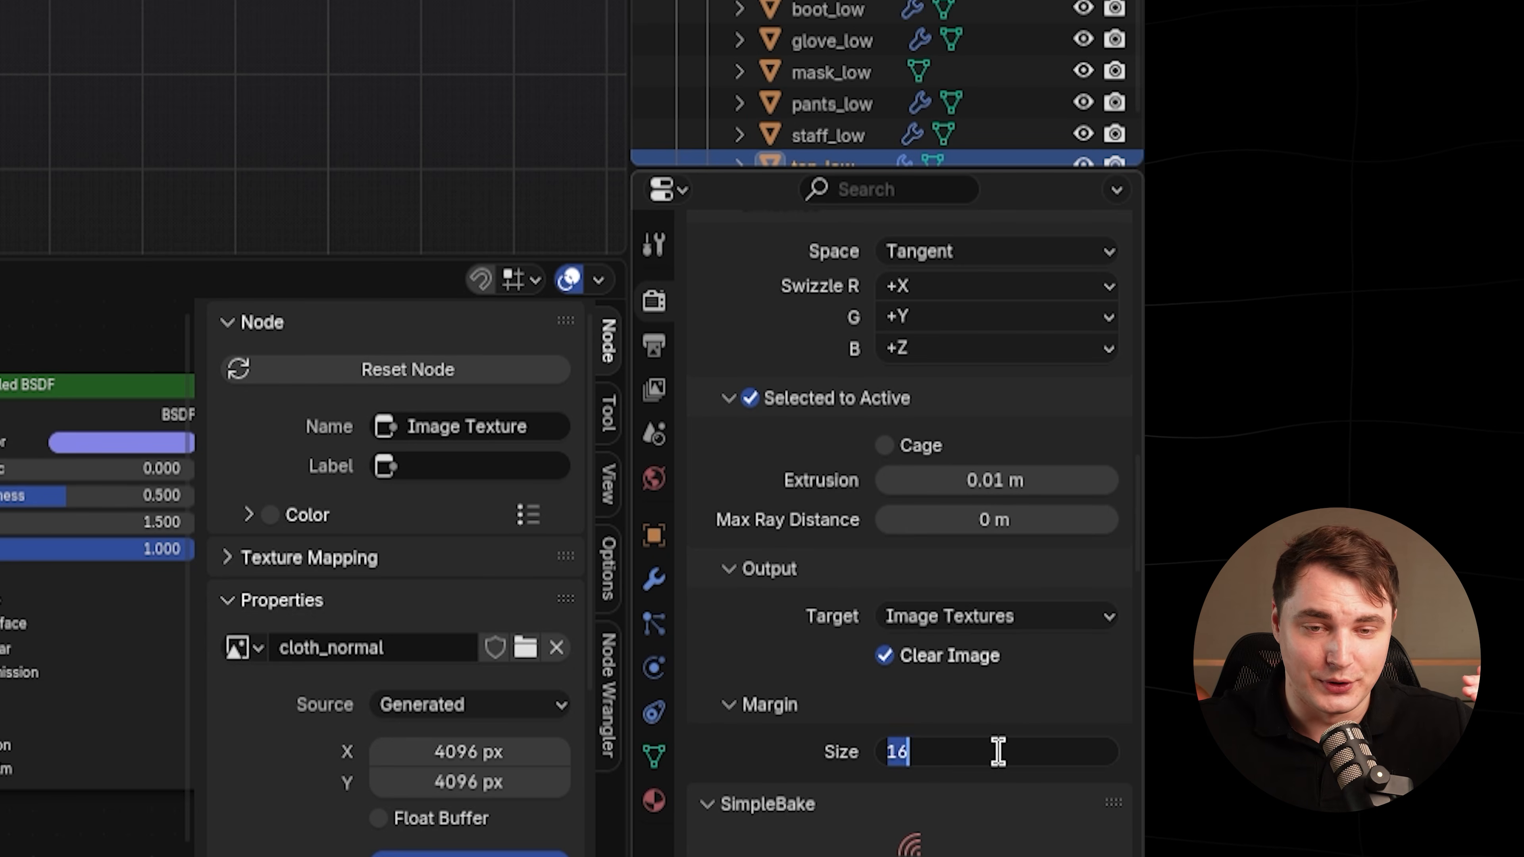
pyautogui.press('Return')
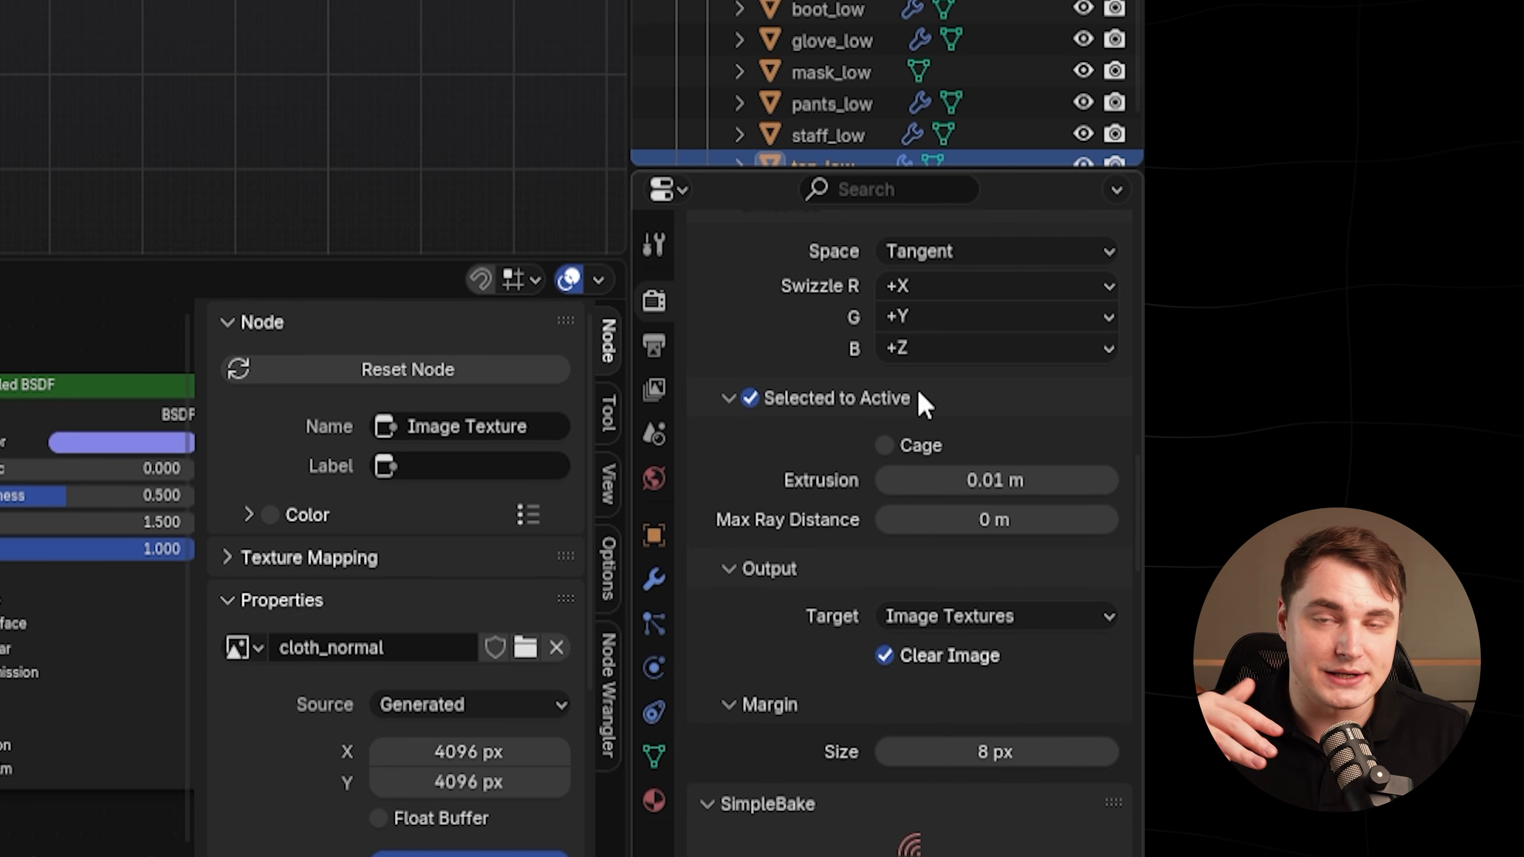
# - Select top_high, add top_low to the selection as the active object, and bake the normal map
pyautogui.moveTo(883, 165); pyautogui.dragTo(882, 217)
pyautogui.scroll(4, 884, 288)
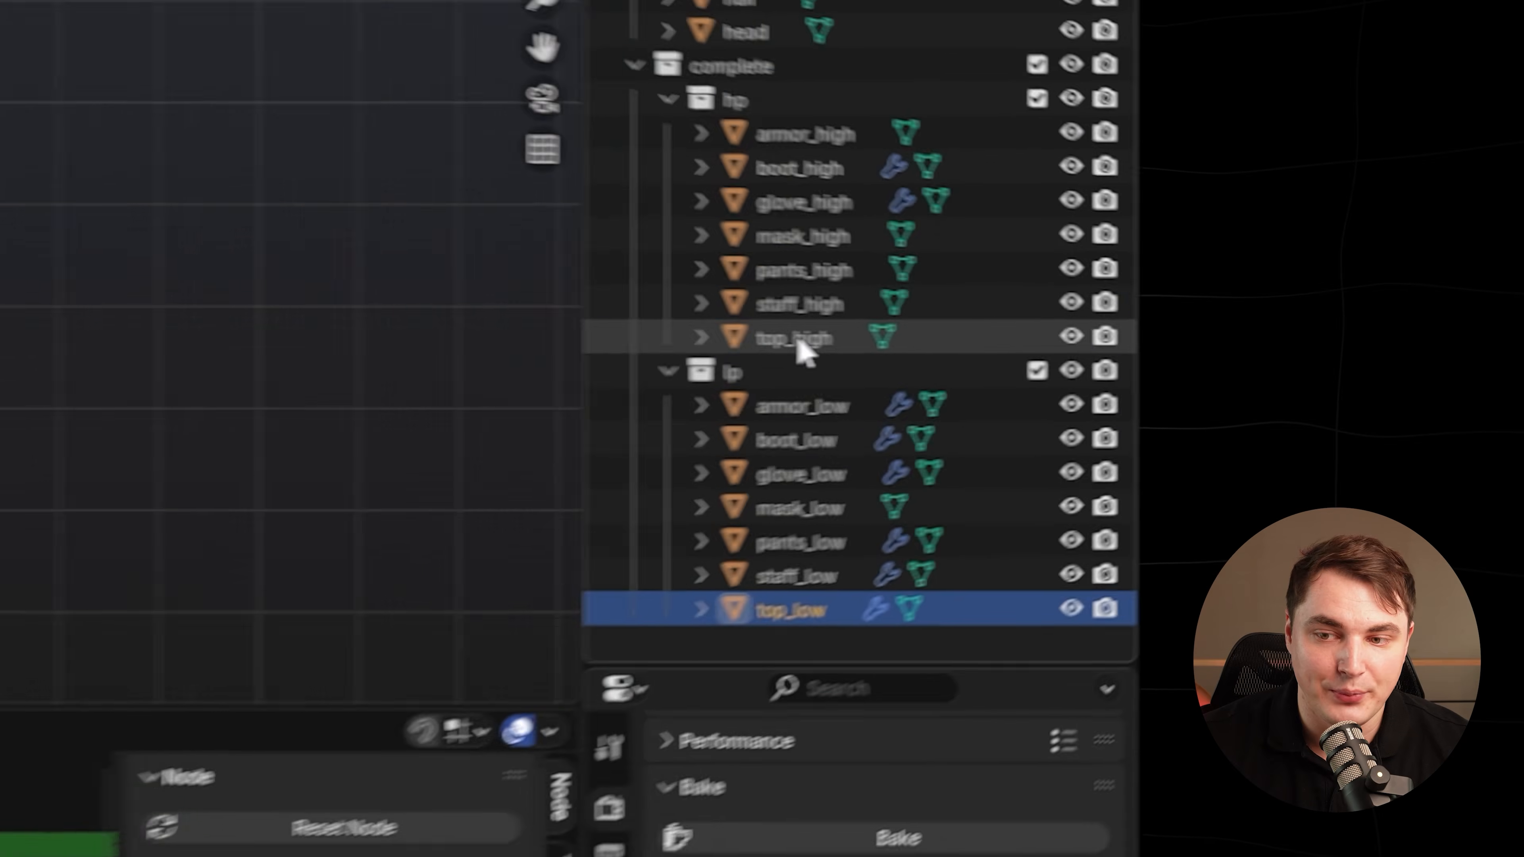
pyautogui.click(794, 339)
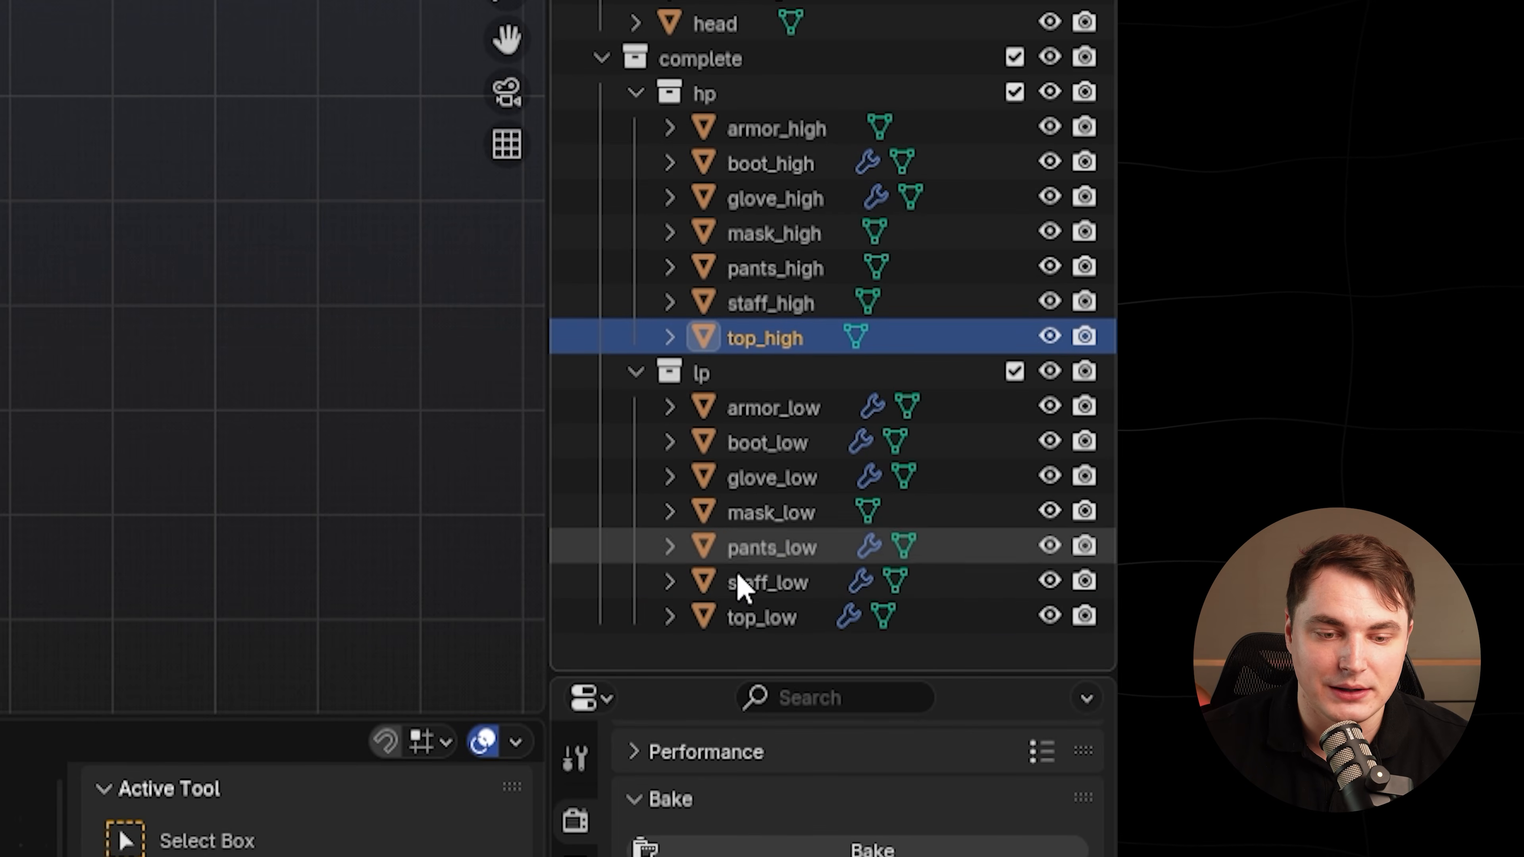
pyautogui.keyDown('ctrl'); pyautogui.click(764, 619); pyautogui.keyUp('ctrl')
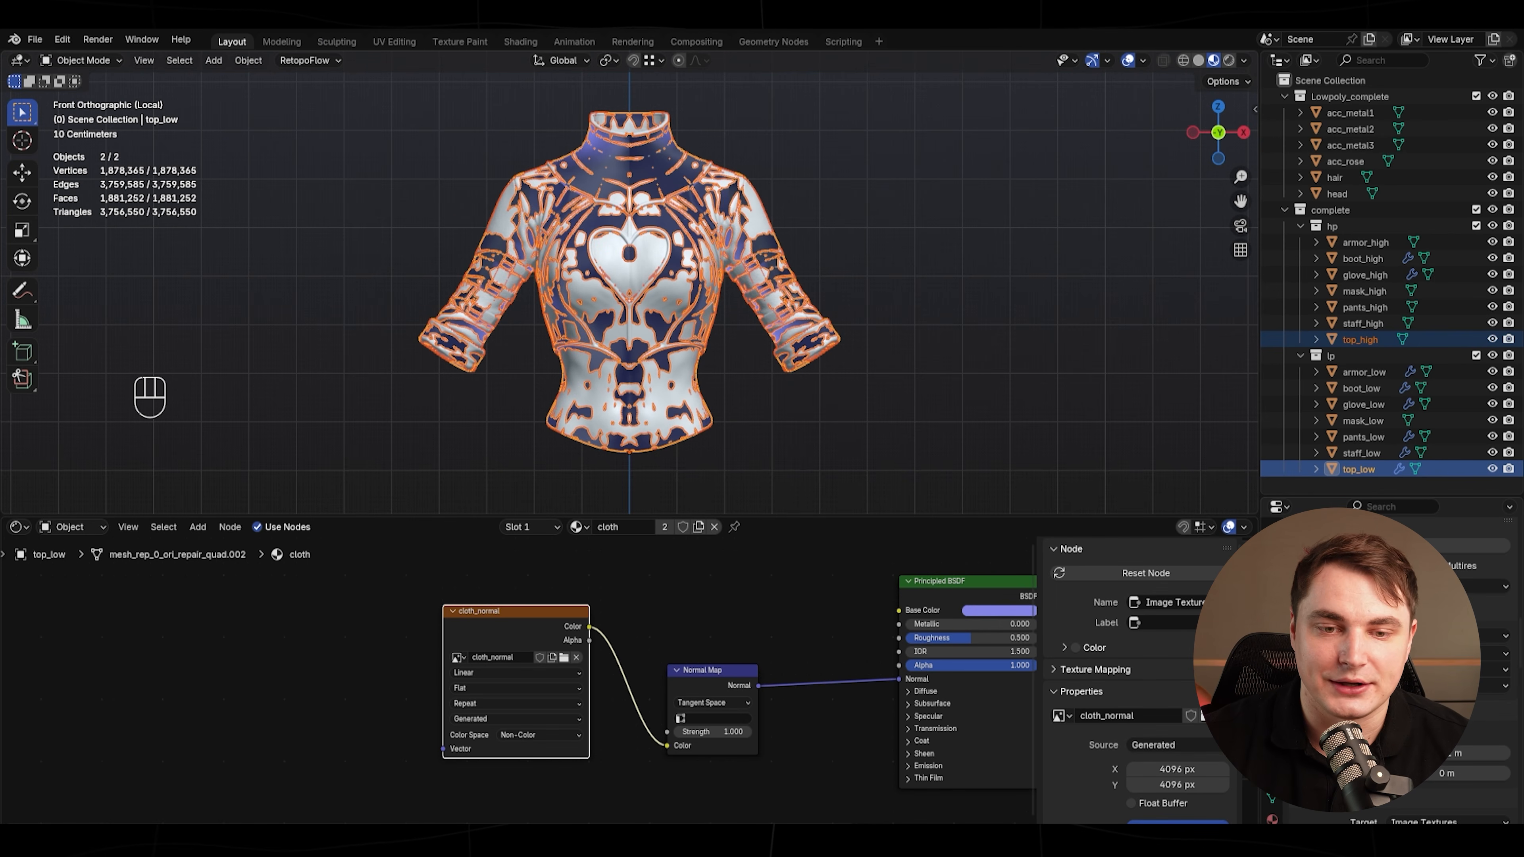
pyautogui.press(']')
# - Change the left half of the split Shader Editor into an Image Editor and display the cloth_normal image
pyautogui.click(17, 527)
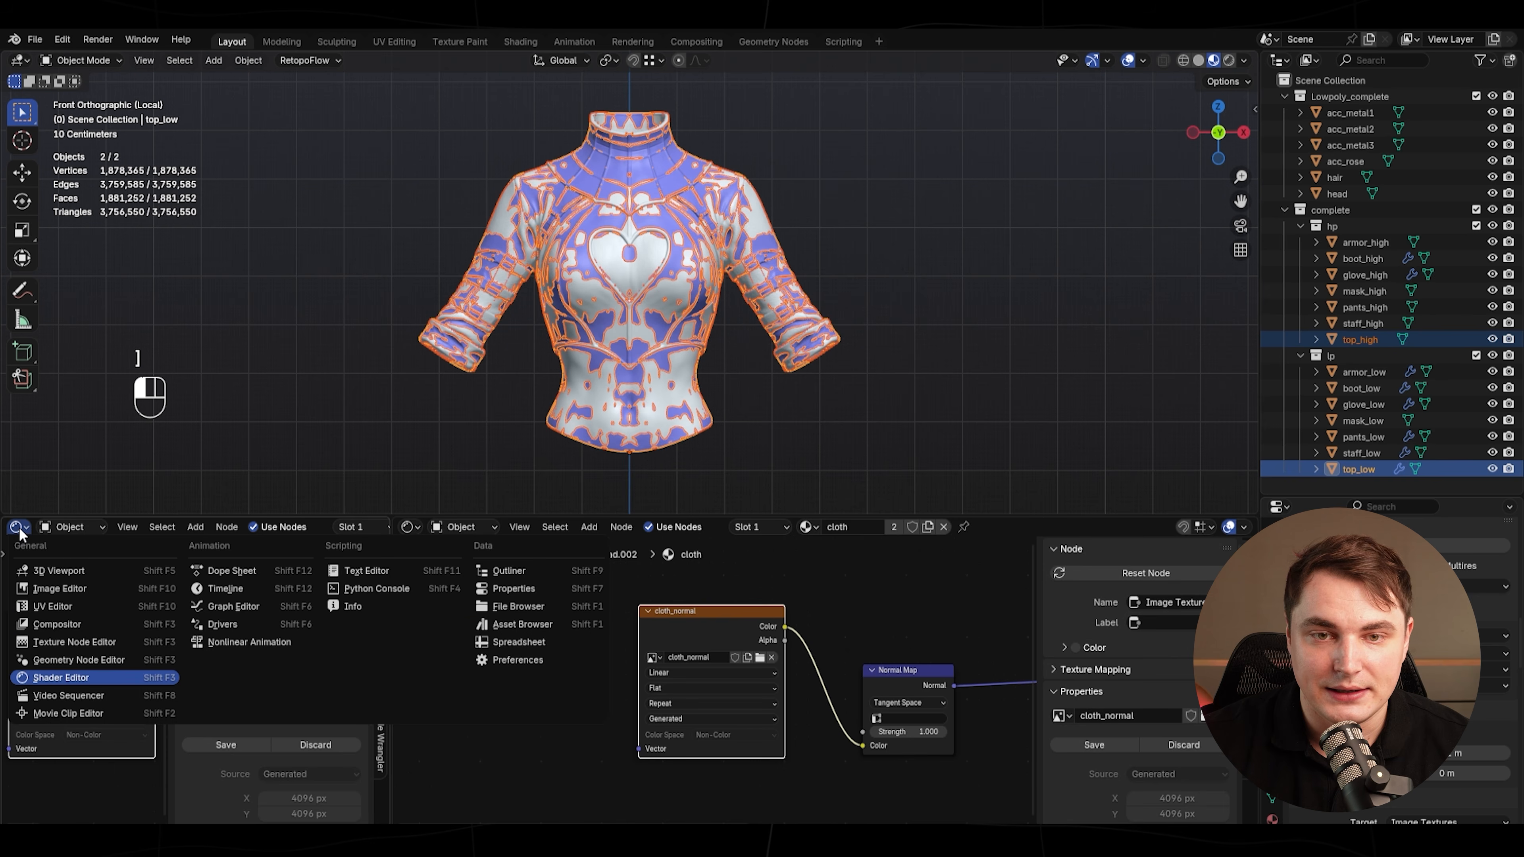
pyautogui.click(35, 593)
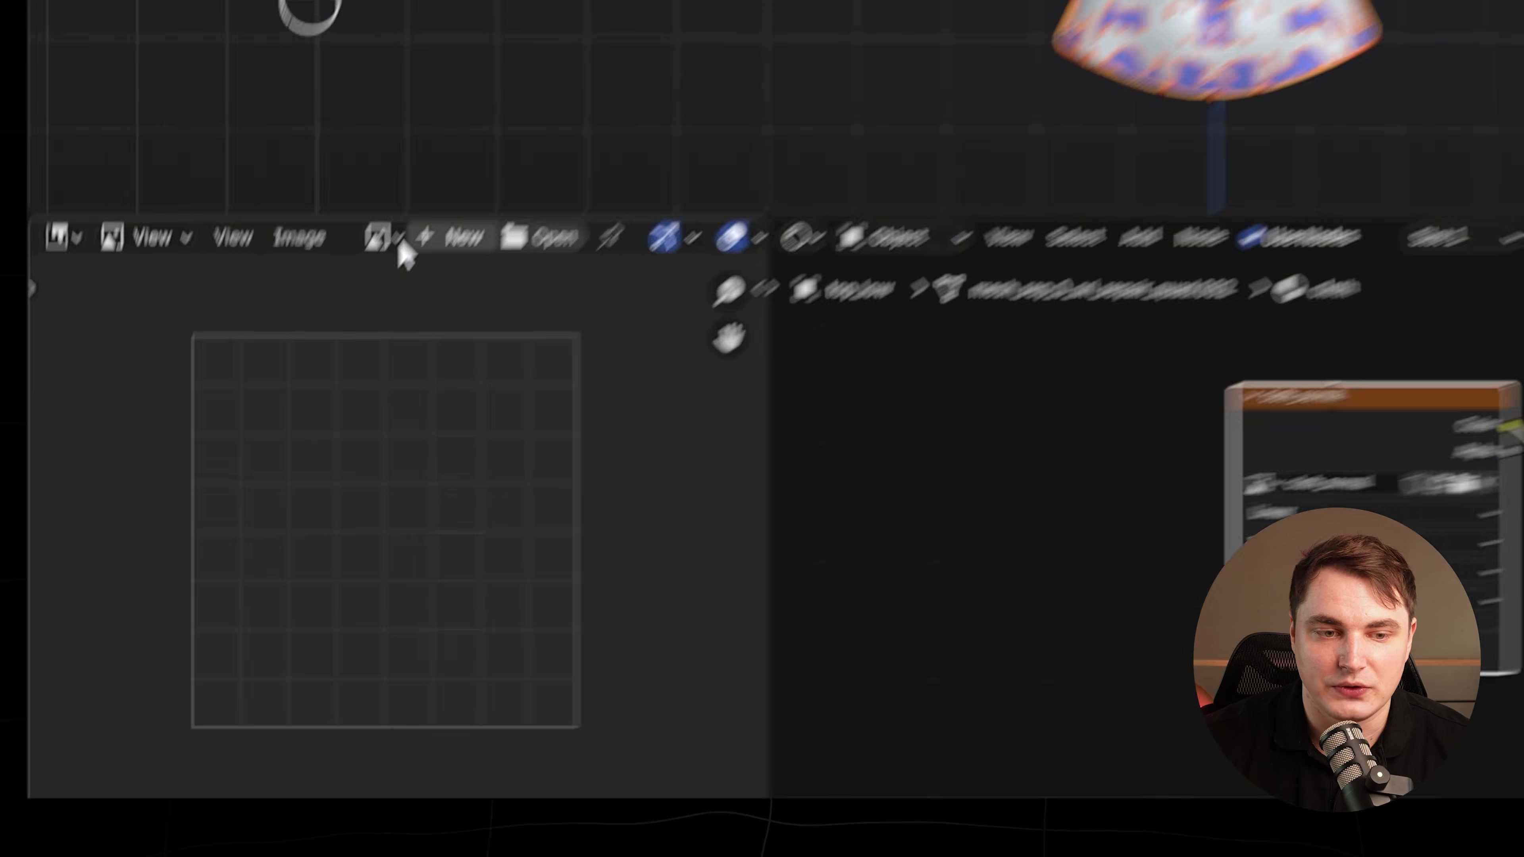
pyautogui.click(187, 527)
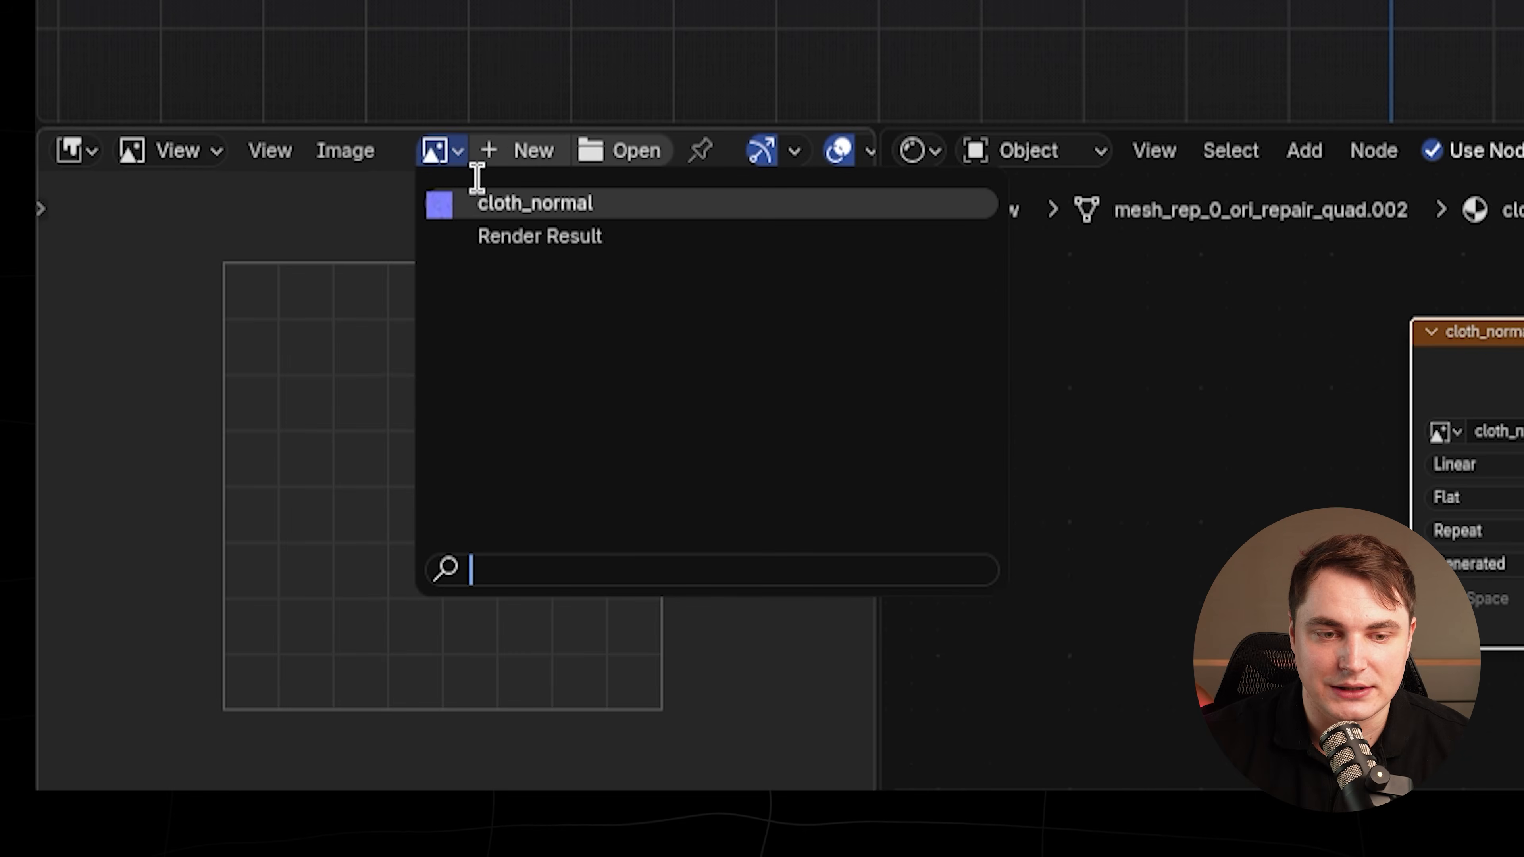
pyautogui.click(567, 202)
# - Examine the baked cloth_normal map up close, checking seams and UV islands for baking errors
pyautogui.scroll(-5, 493, 463)
pyautogui.scroll(2, 521, 462)
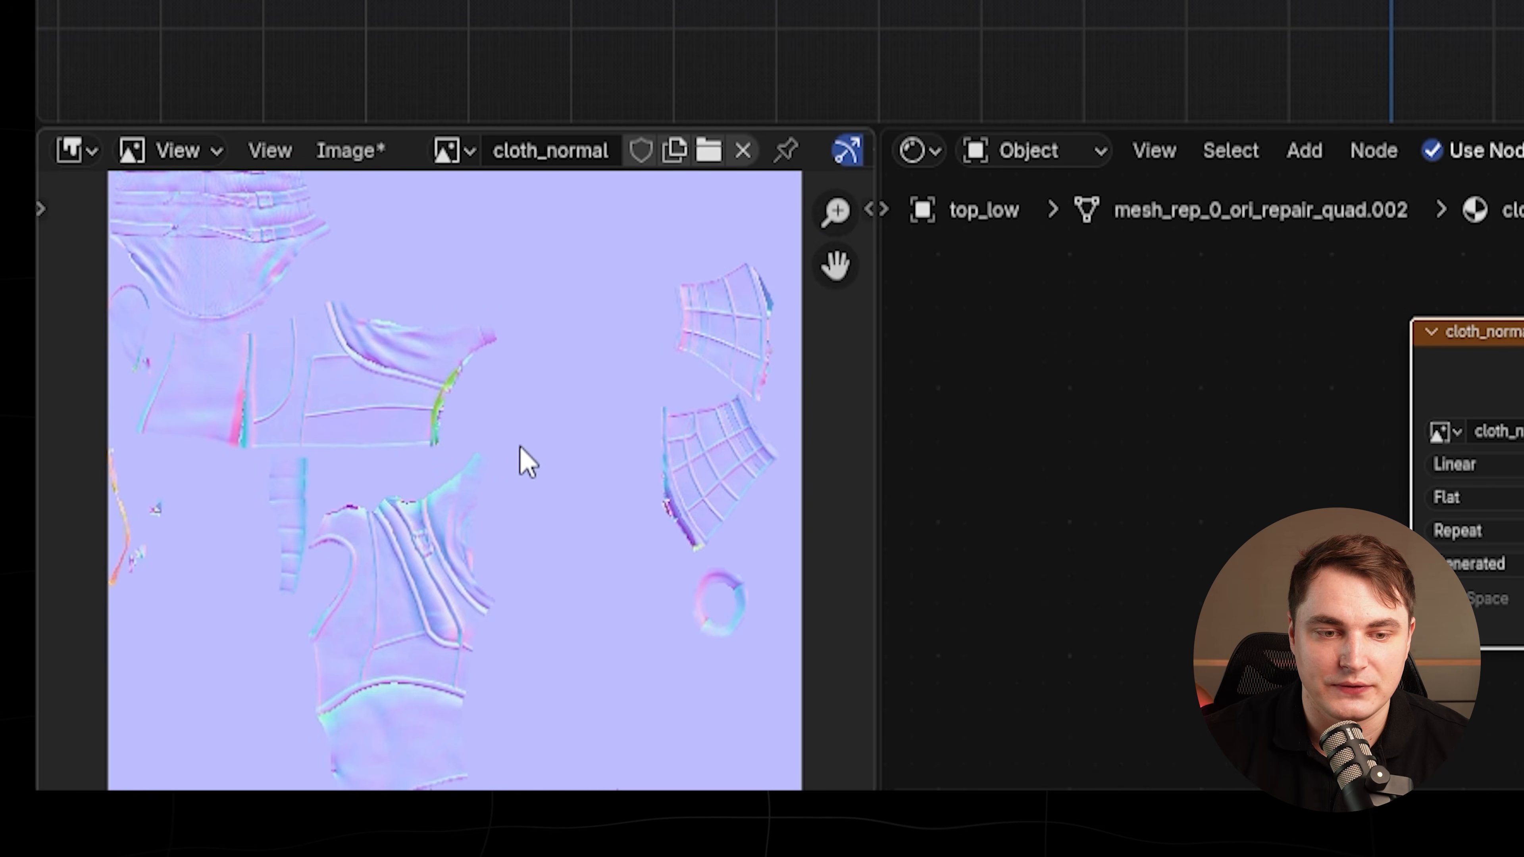
pyautogui.scroll(4, 456, 341)
pyautogui.scroll(-3, 528, 503)
pyautogui.scroll(-4, 479, 510)
pyautogui.scroll(6, 420, 516)
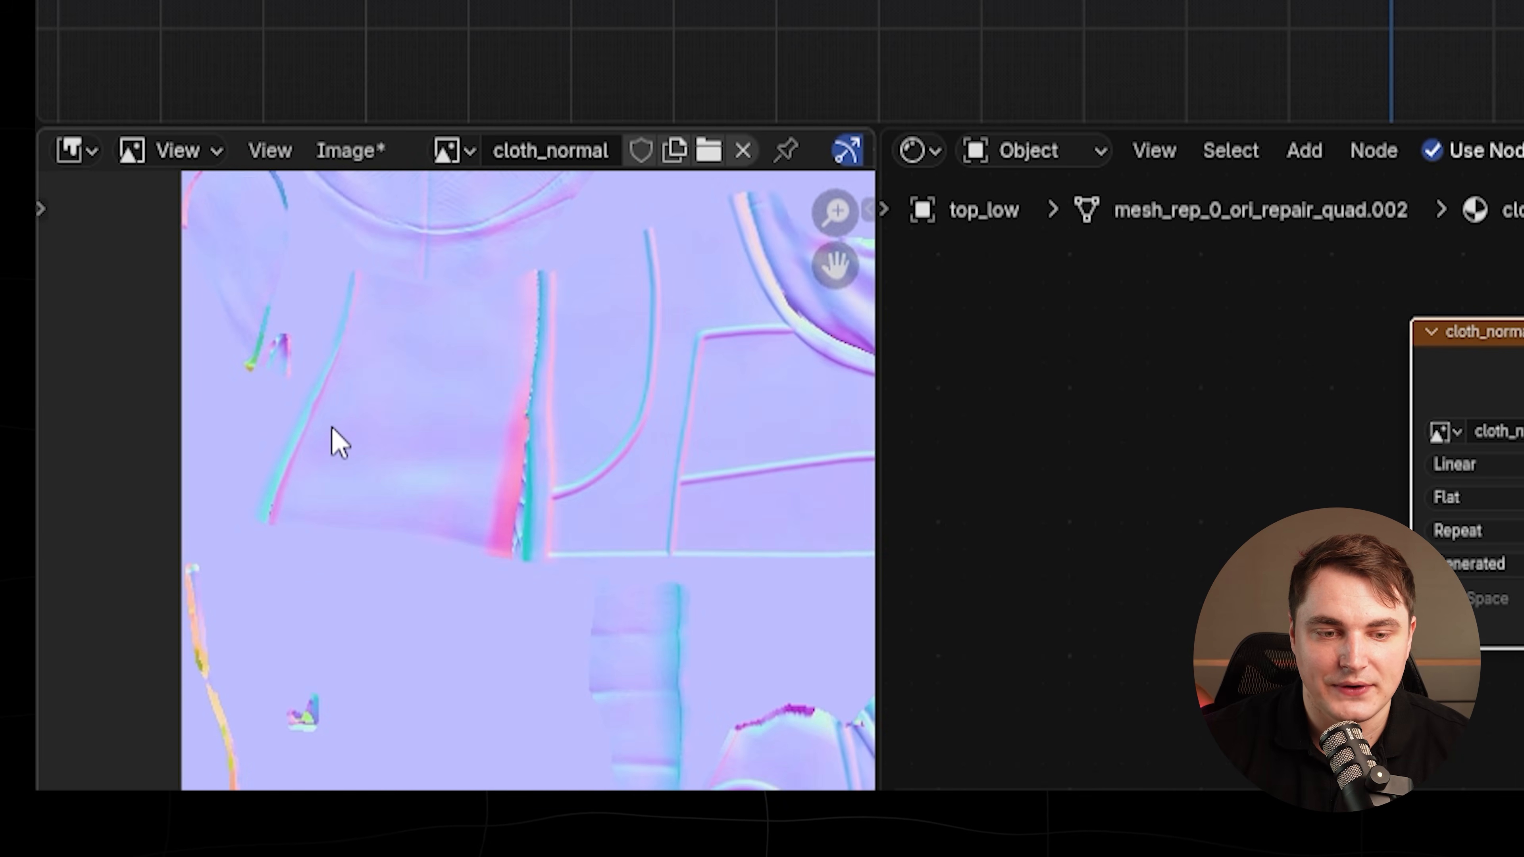
pyautogui.moveTo(338, 443); pyautogui.dragTo(558, 463, button='middle')
pyautogui.moveTo(618, 662); pyautogui.dragTo(612, 330, button='middle')
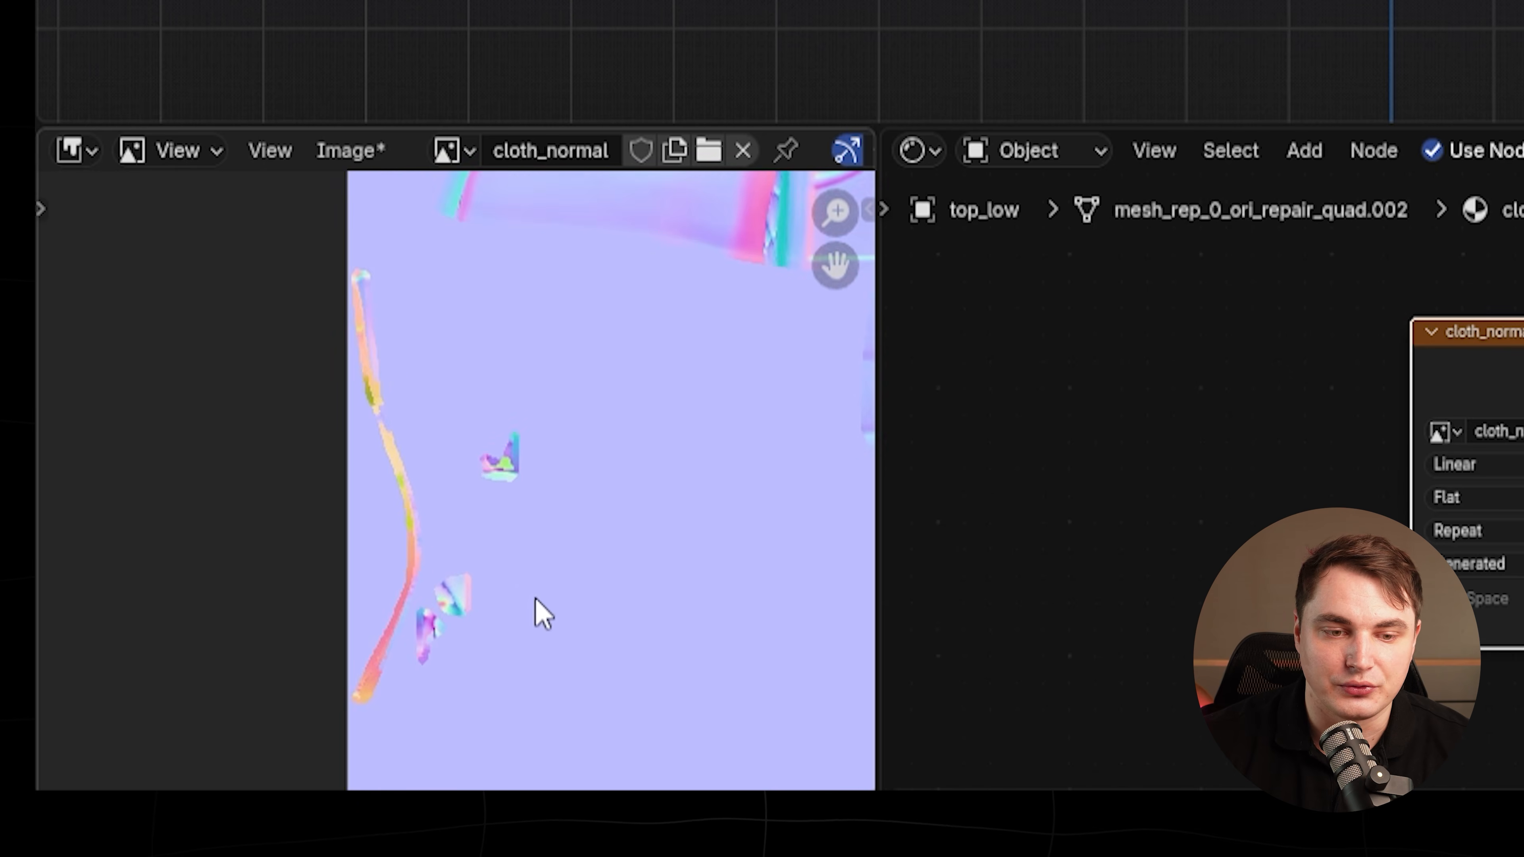
pyautogui.scroll(-4, 530, 475)
pyautogui.moveTo(745, 513); pyautogui.dragTo(134, 478, button='middle')
pyautogui.moveTo(389, 327); pyautogui.dragTo(444, 481, button='middle')
pyautogui.scroll(4, 441, 478)
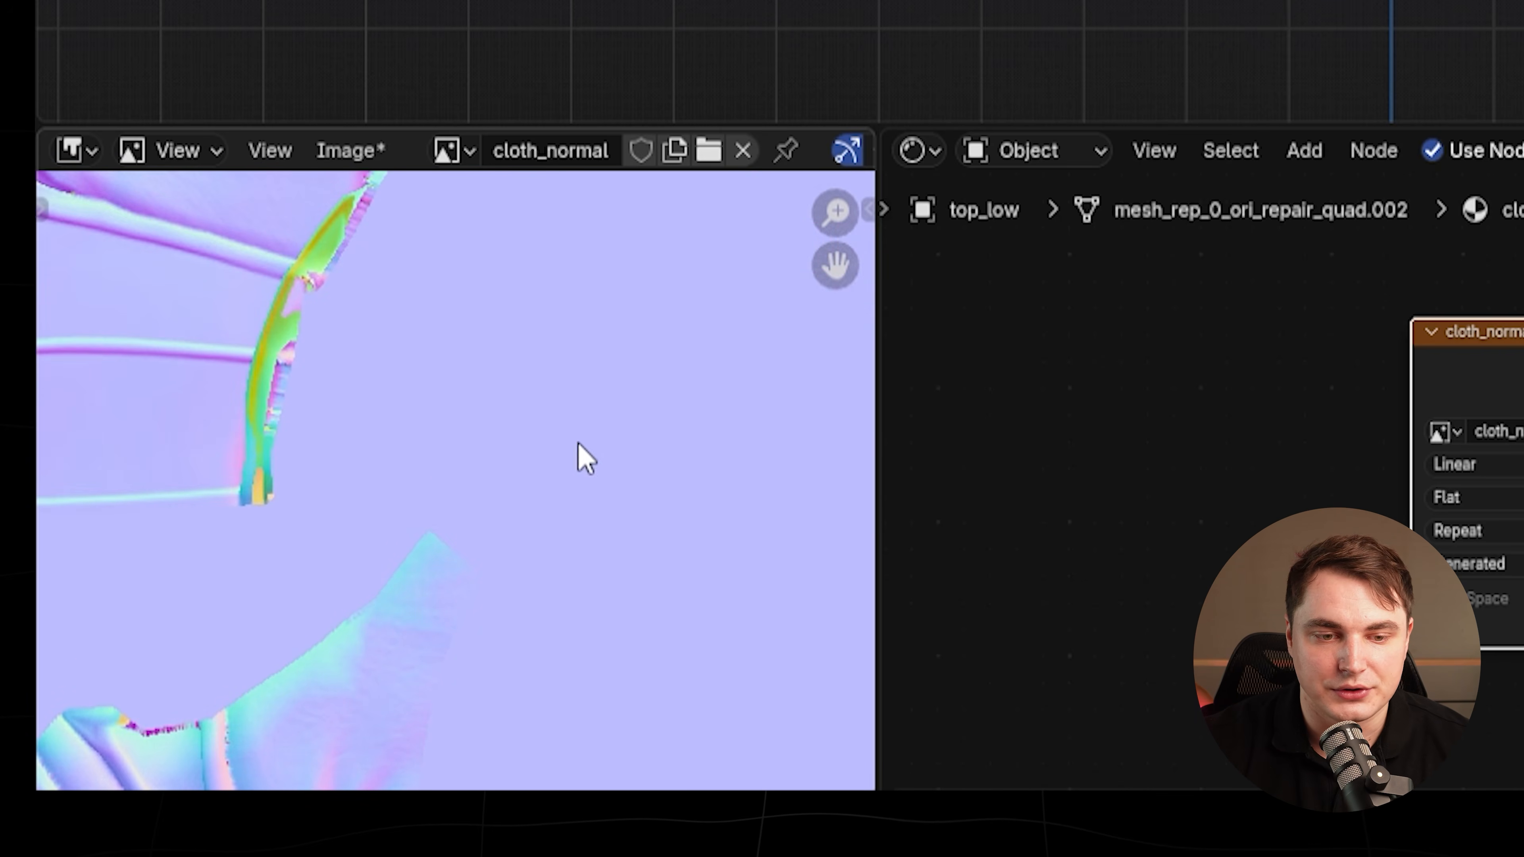
pyautogui.scroll(-7, 578, 445)
pyautogui.moveTo(616, 466); pyautogui.dragTo(676, 358, button='middle')
pyautogui.moveTo(581, 341); pyautogui.dragTo(557, 413, button='middle')
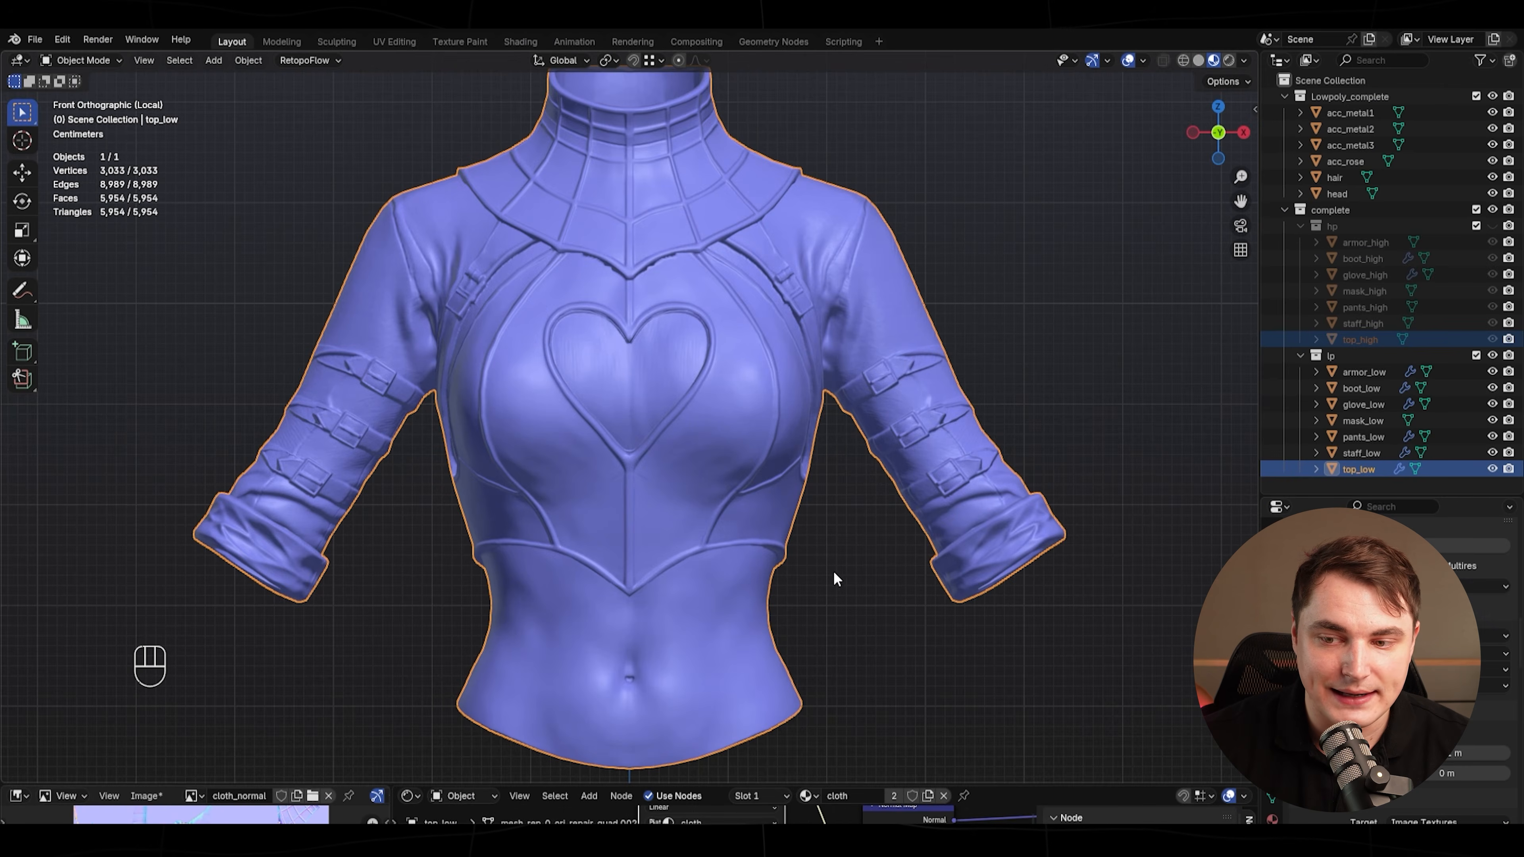
# - Desaturate the cloth material's base color to neutral grey and enlarge the 3D viewport to view the baked top_low
pyautogui.moveTo(837, 578); pyautogui.dragTo(852, 636, button='middle')
pyautogui.moveTo(910, 787); pyautogui.dragTo(910, 498)
pyautogui.click(828, 677)
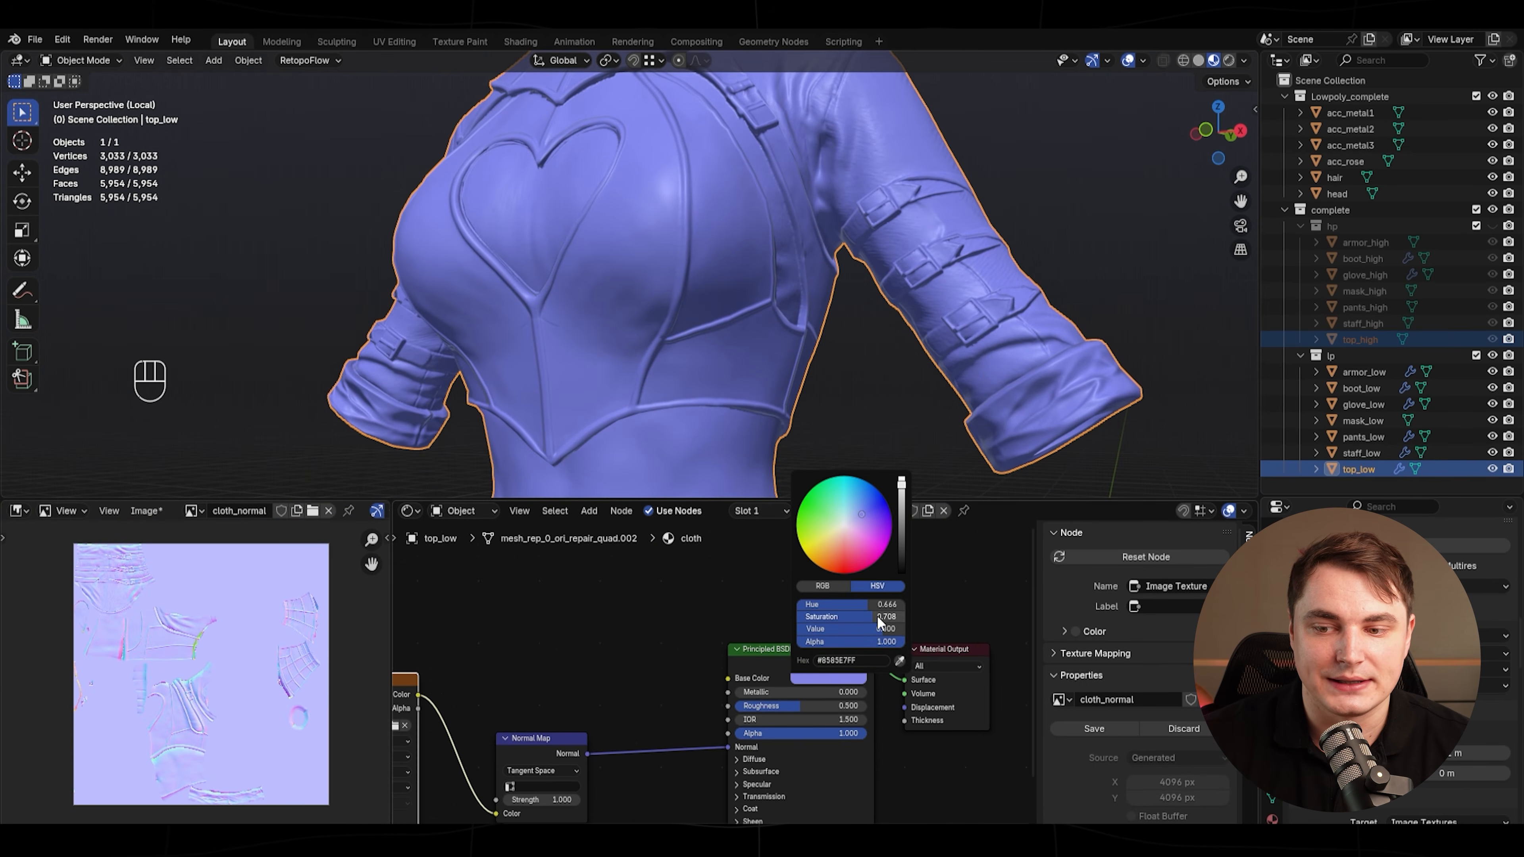
pyautogui.moveTo(879, 621); pyautogui.dragTo(804, 622)
pyautogui.moveTo(718, 498); pyautogui.dragTo(719, 807)
pyautogui.moveTo(852, 576); pyautogui.dragTo(705, 561, button='middle')
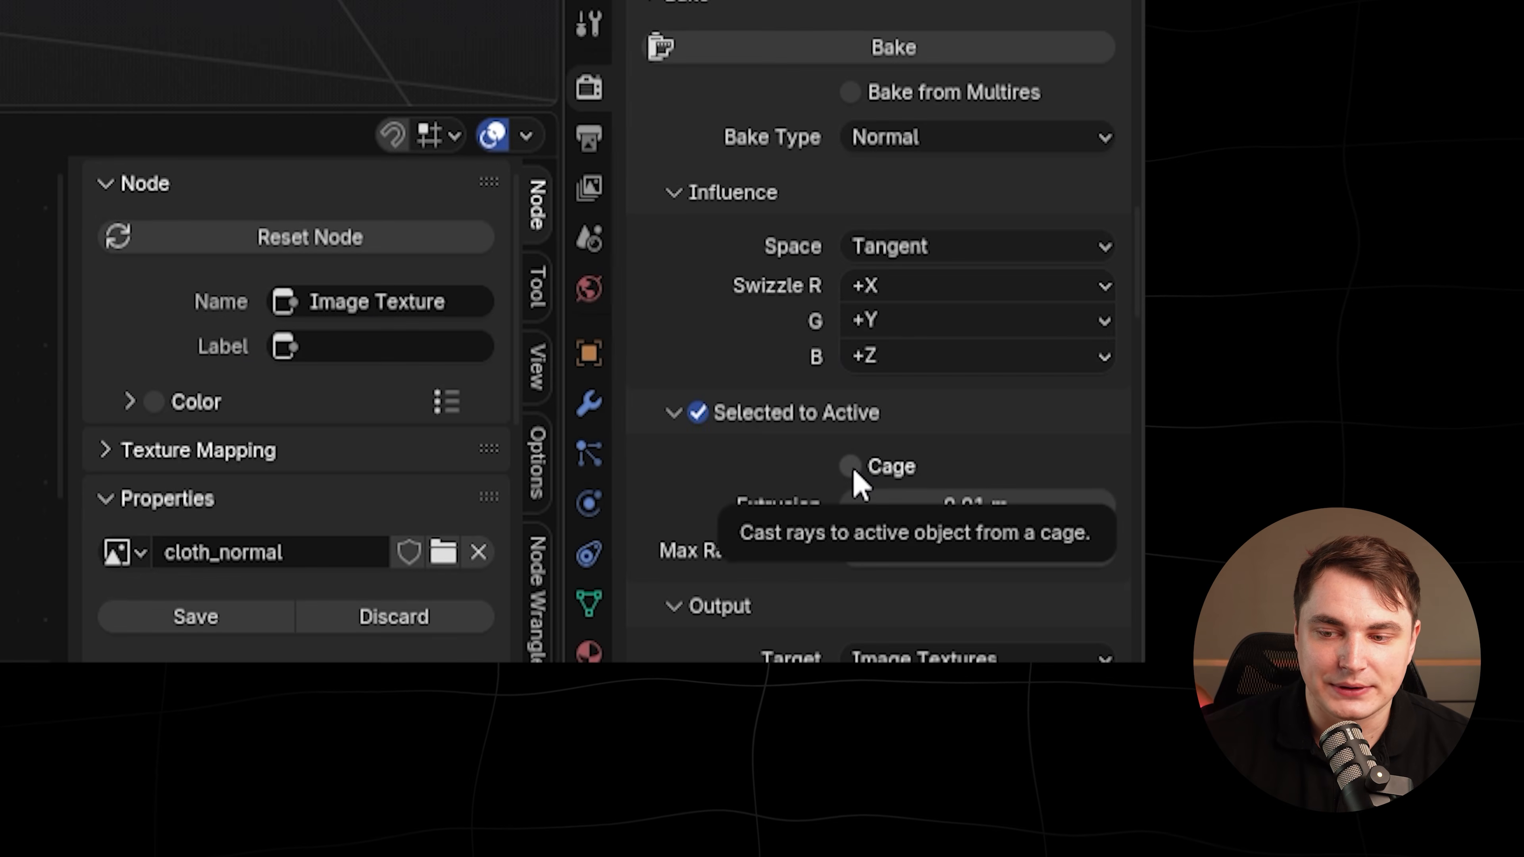
# - Show the hp collection, enable Cage for the normal bake and set the cage extrusion to 0.001 m
pyautogui.click(850, 466)
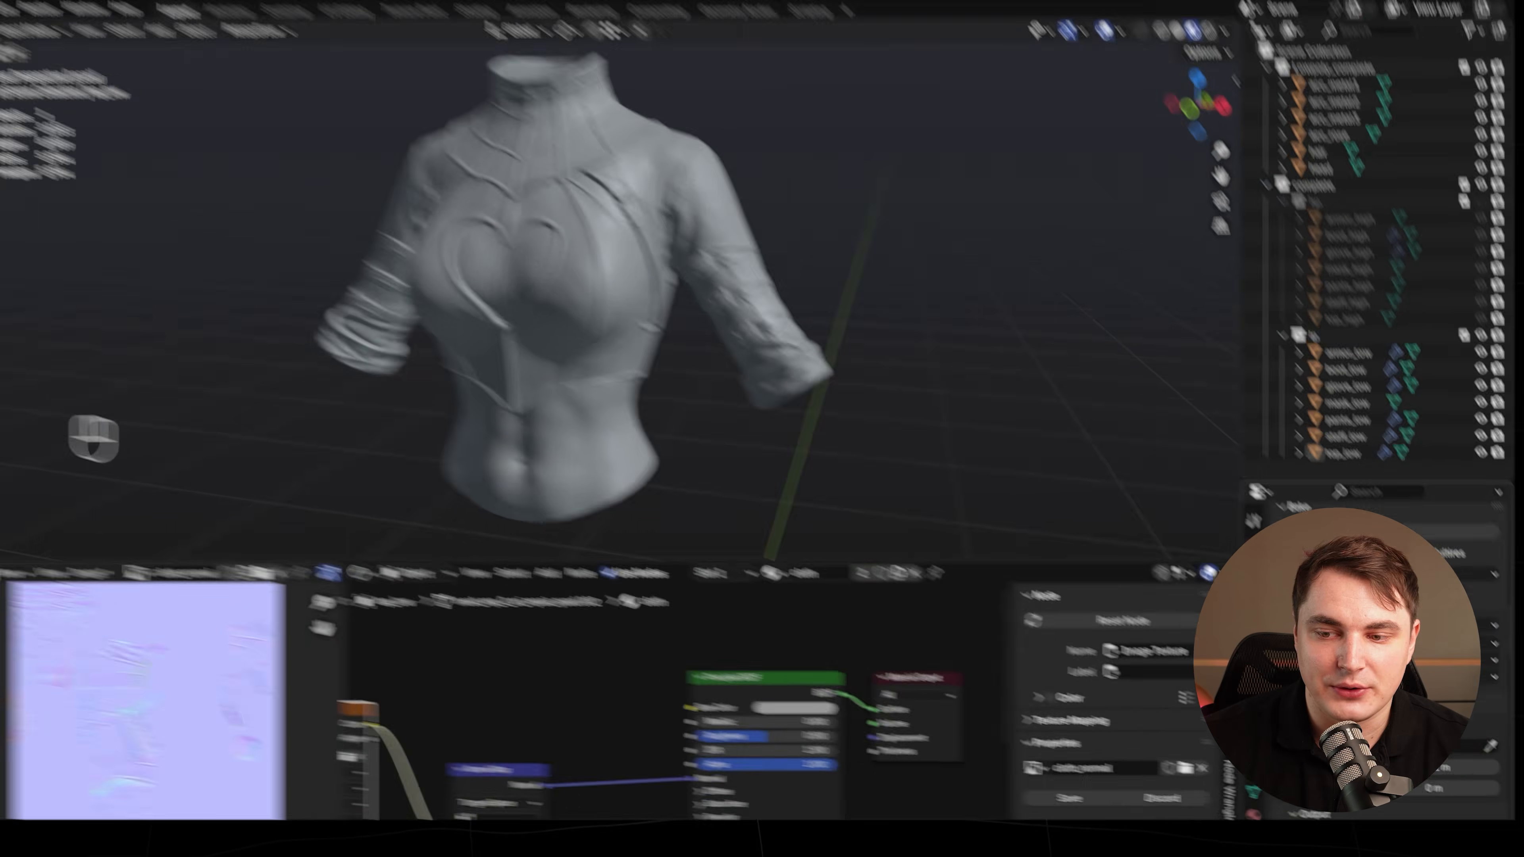
pyautogui.click(1492, 226)
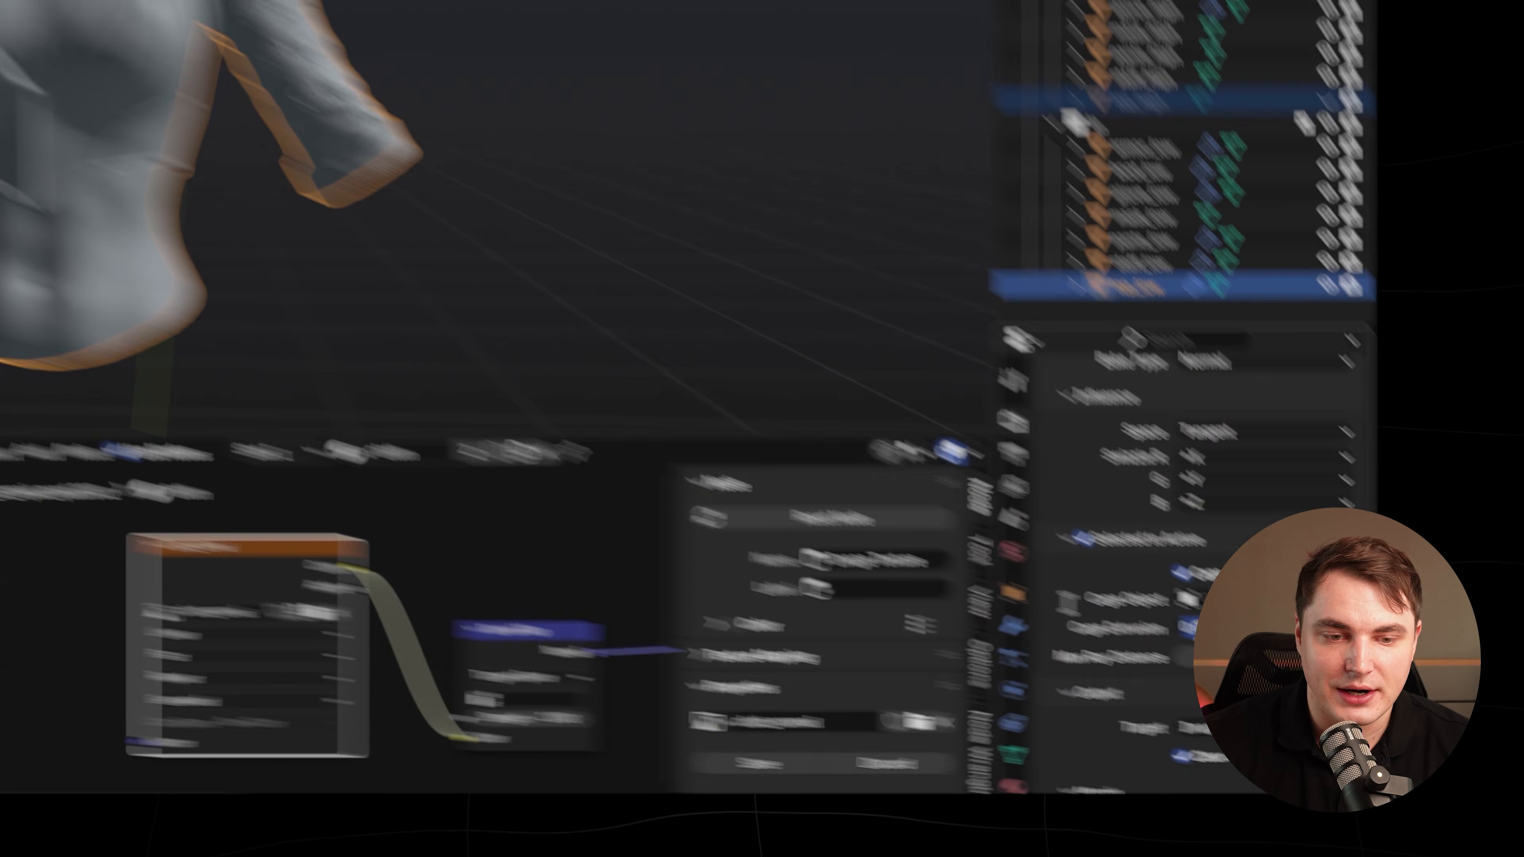
pyautogui.doubleClick(1409, 774)
pyautogui.write('0.001')
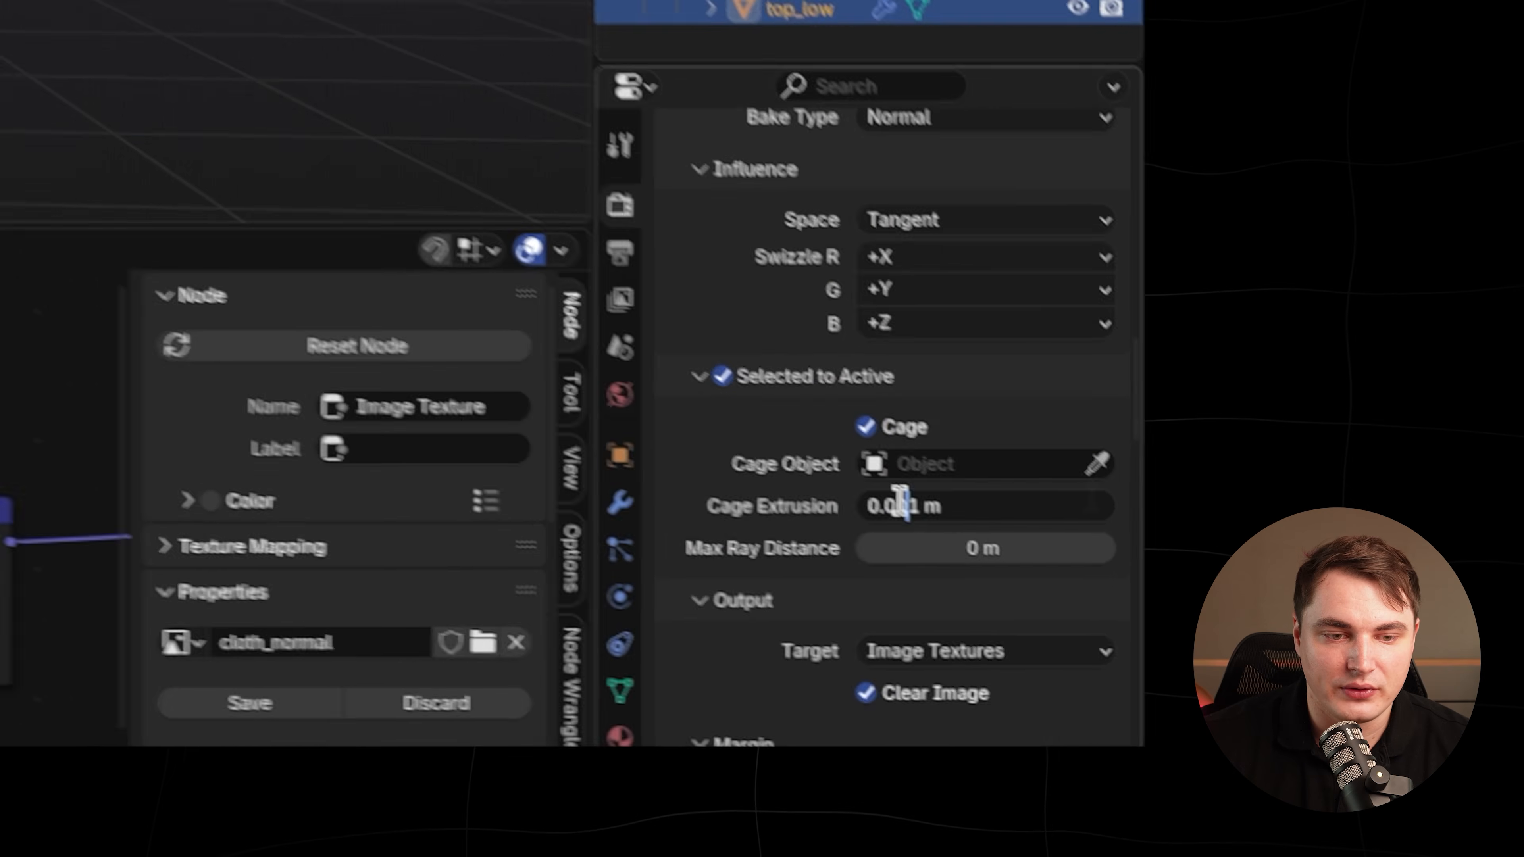
pyautogui.click(1314, 754)
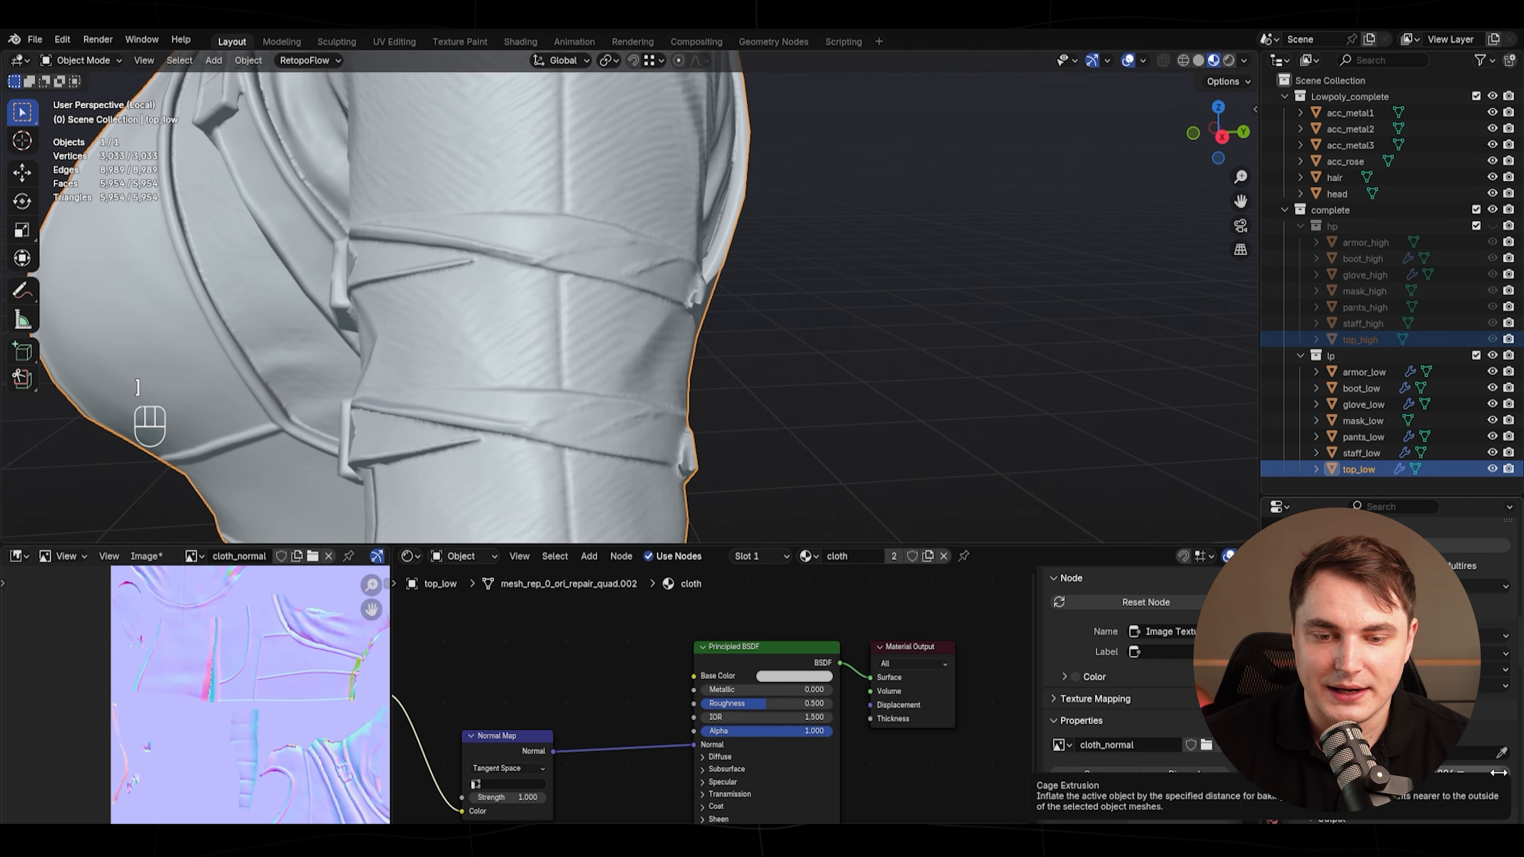
pyautogui.scroll(-2, 786, 369)
pyautogui.scroll(3, 785, 367)
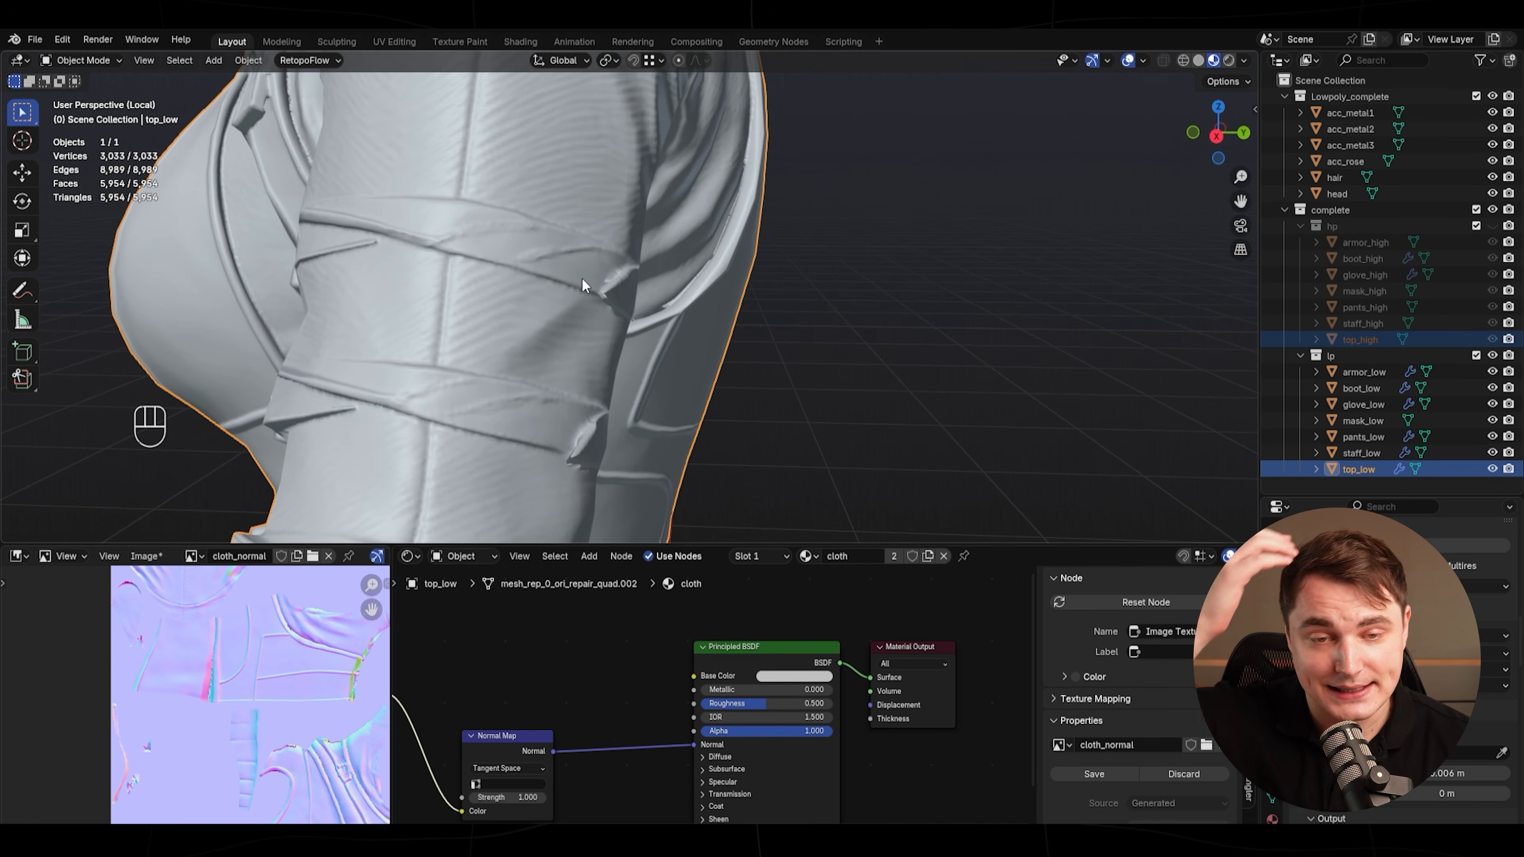
# - Isolate pants_high and pants_low, and select both with pants_low active for the next cloth normal bake
pyautogui.scroll(1, 581, 277)
pyautogui.scroll(-4, 633, 382)
pyautogui.moveTo(704, 340)
pyautogui.mouseDown(button='middle')
pyautogui.moveTo(747, 391)
pyautogui.moveTo(707, 436)
pyautogui.moveTo(700, 356)
pyautogui.mouseUp(button='middle')
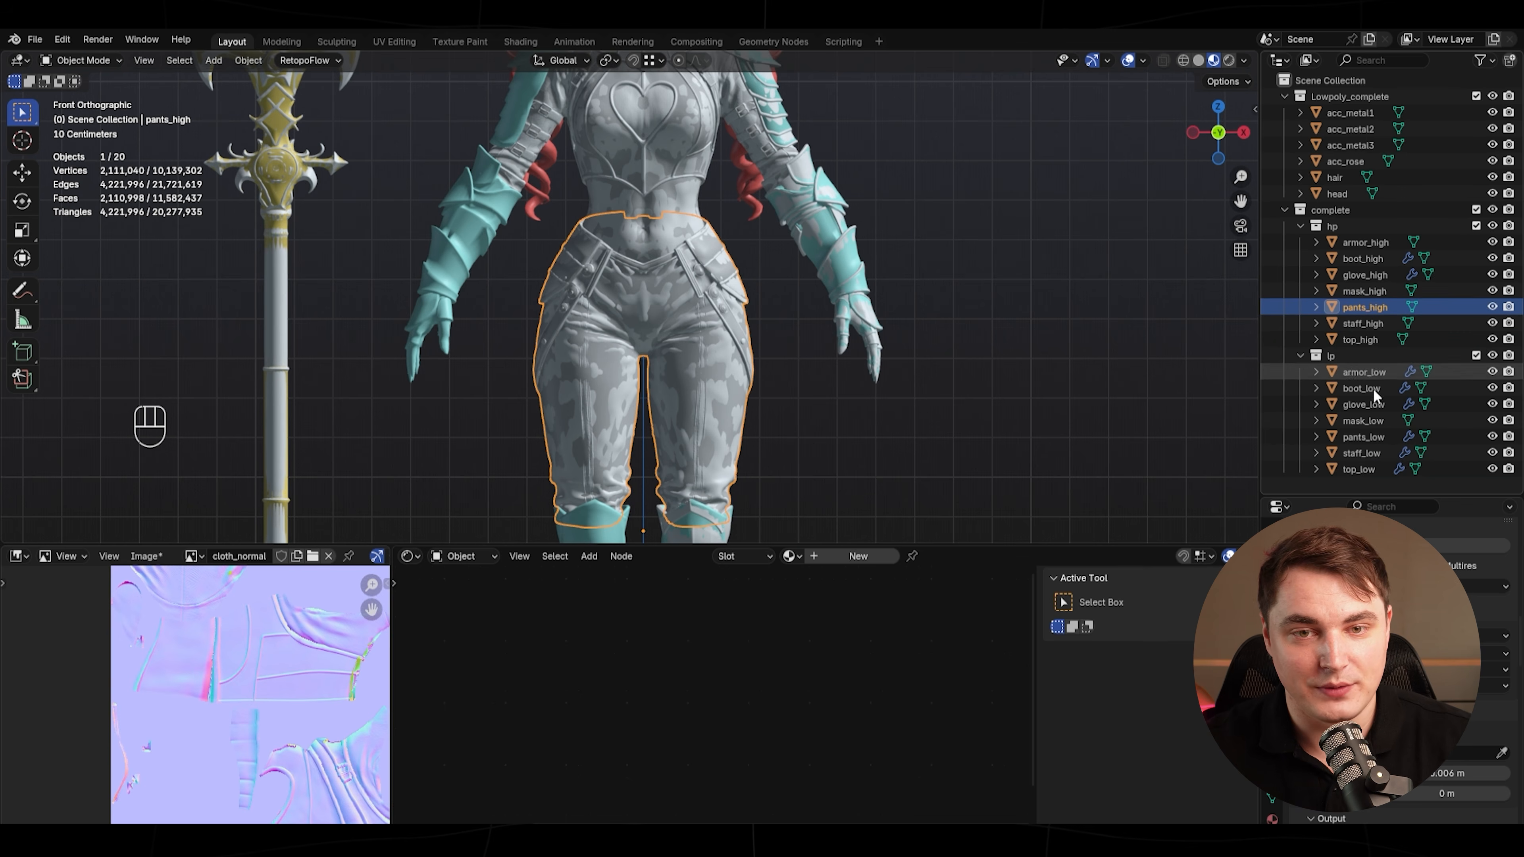
pyautogui.keyDown('ctrl'); pyautogui.click(1361, 436); pyautogui.keyUp('ctrl')
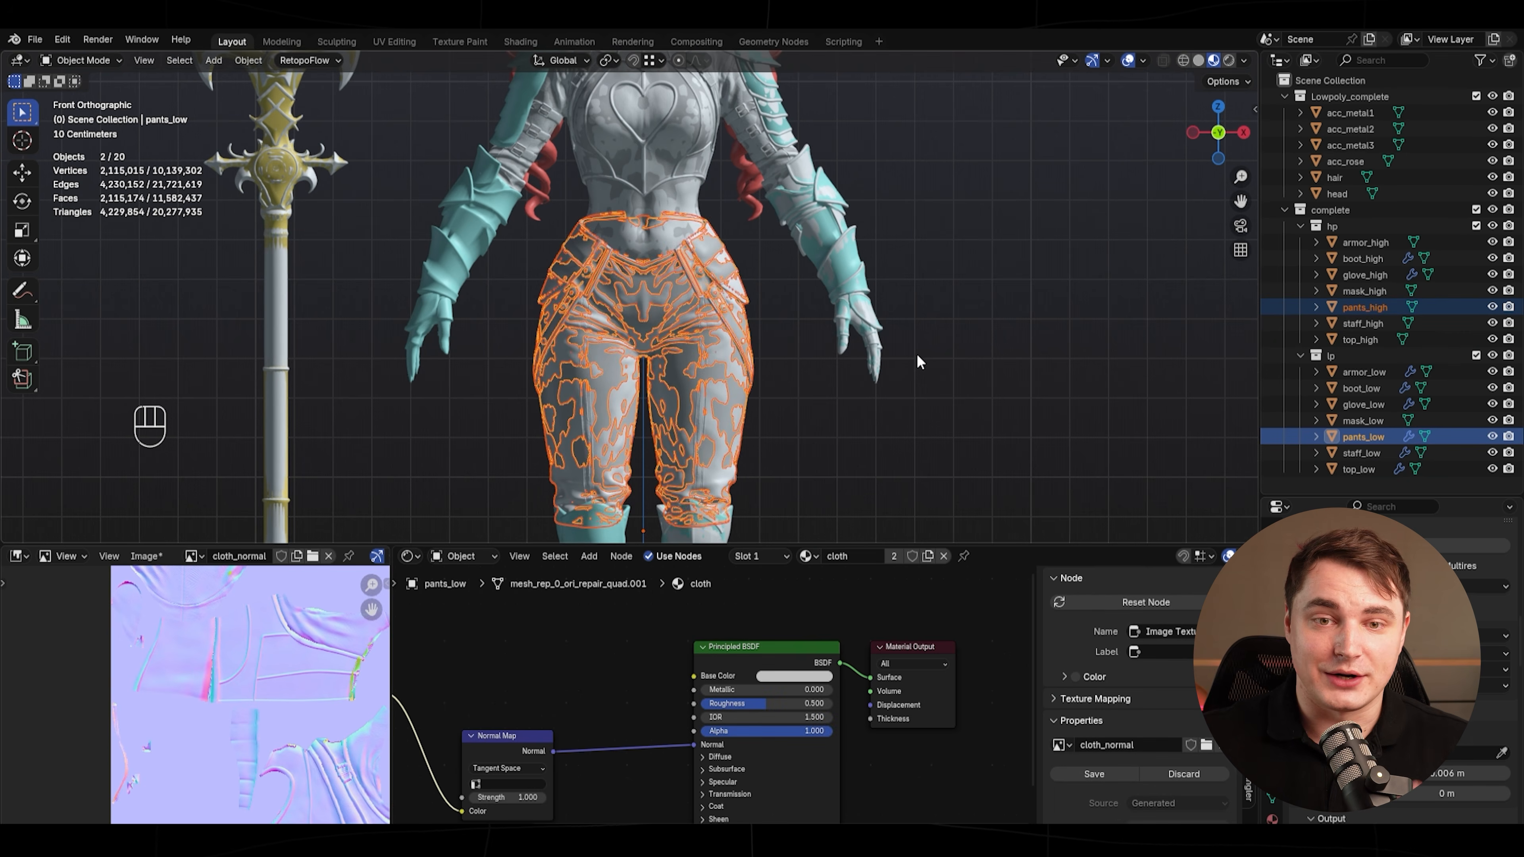
pyautogui.press('KP_Divide')
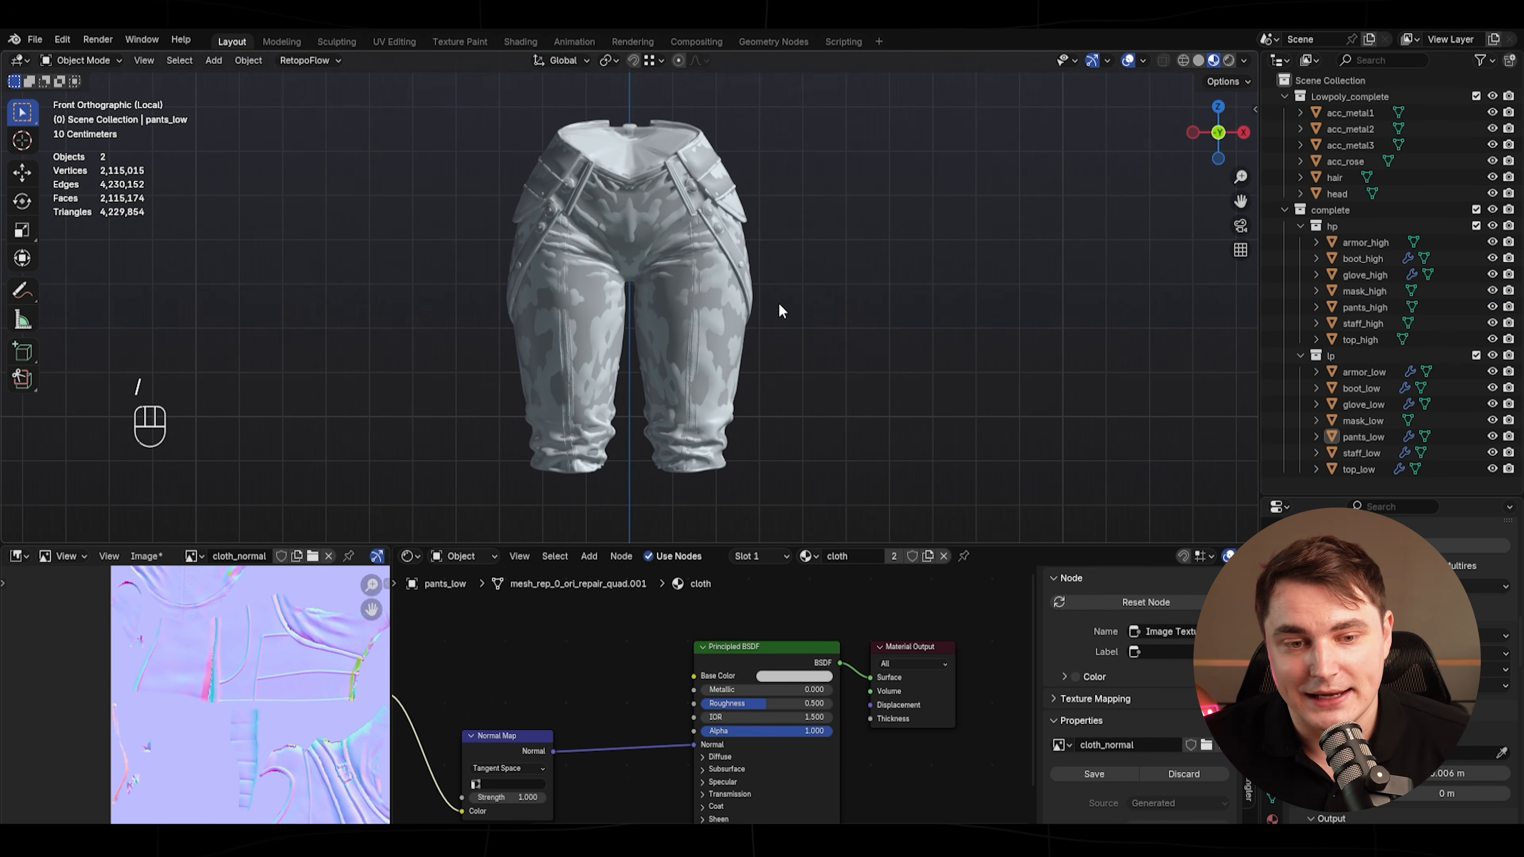
pyautogui.click(1363, 307)
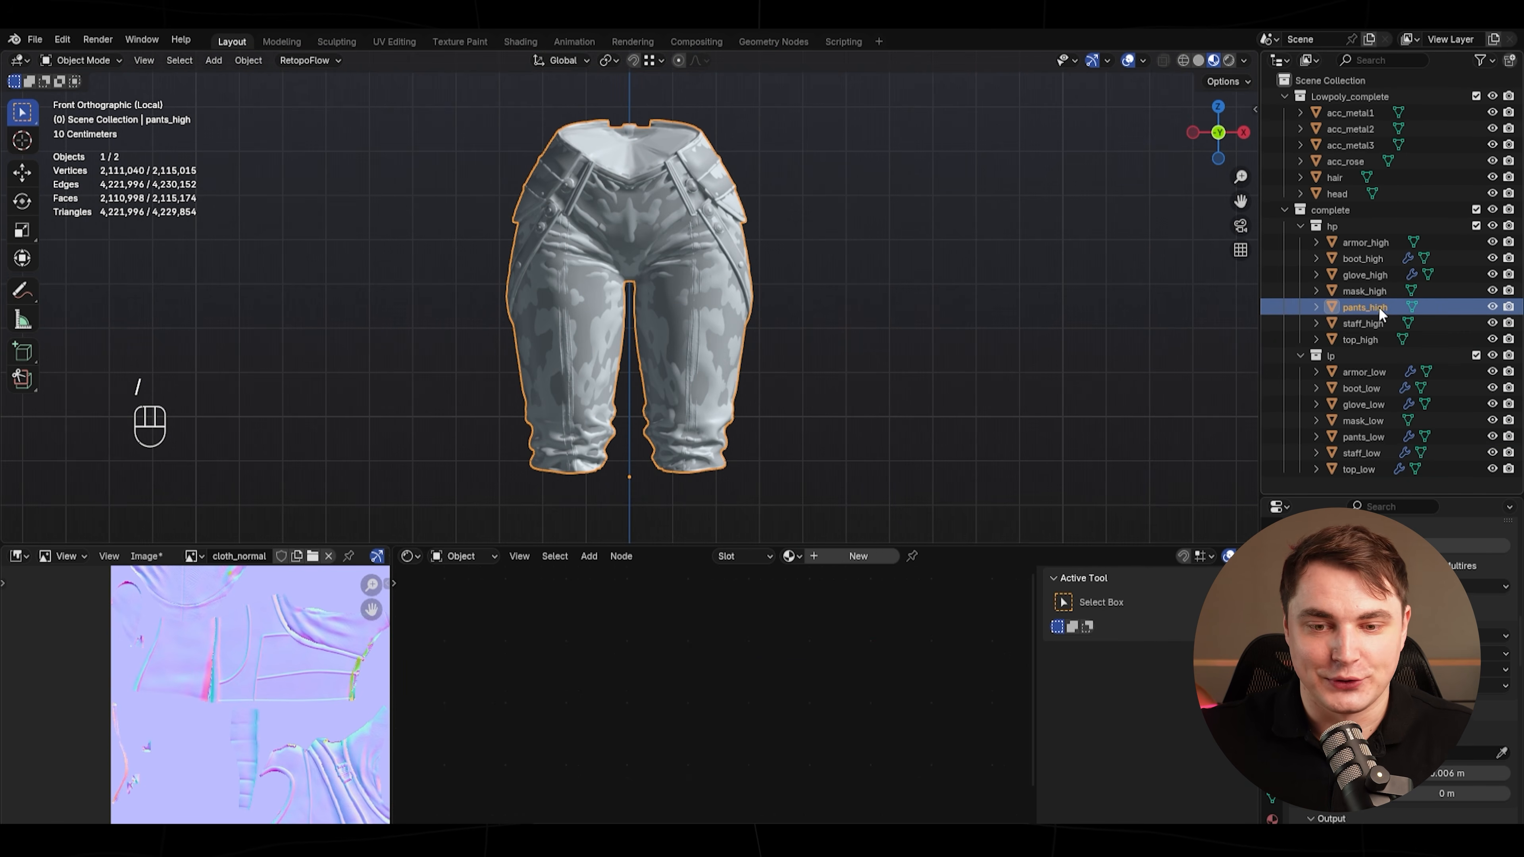
pyautogui.keyDown('ctrl'); pyautogui.click(1360, 437); pyautogui.keyUp('ctrl')
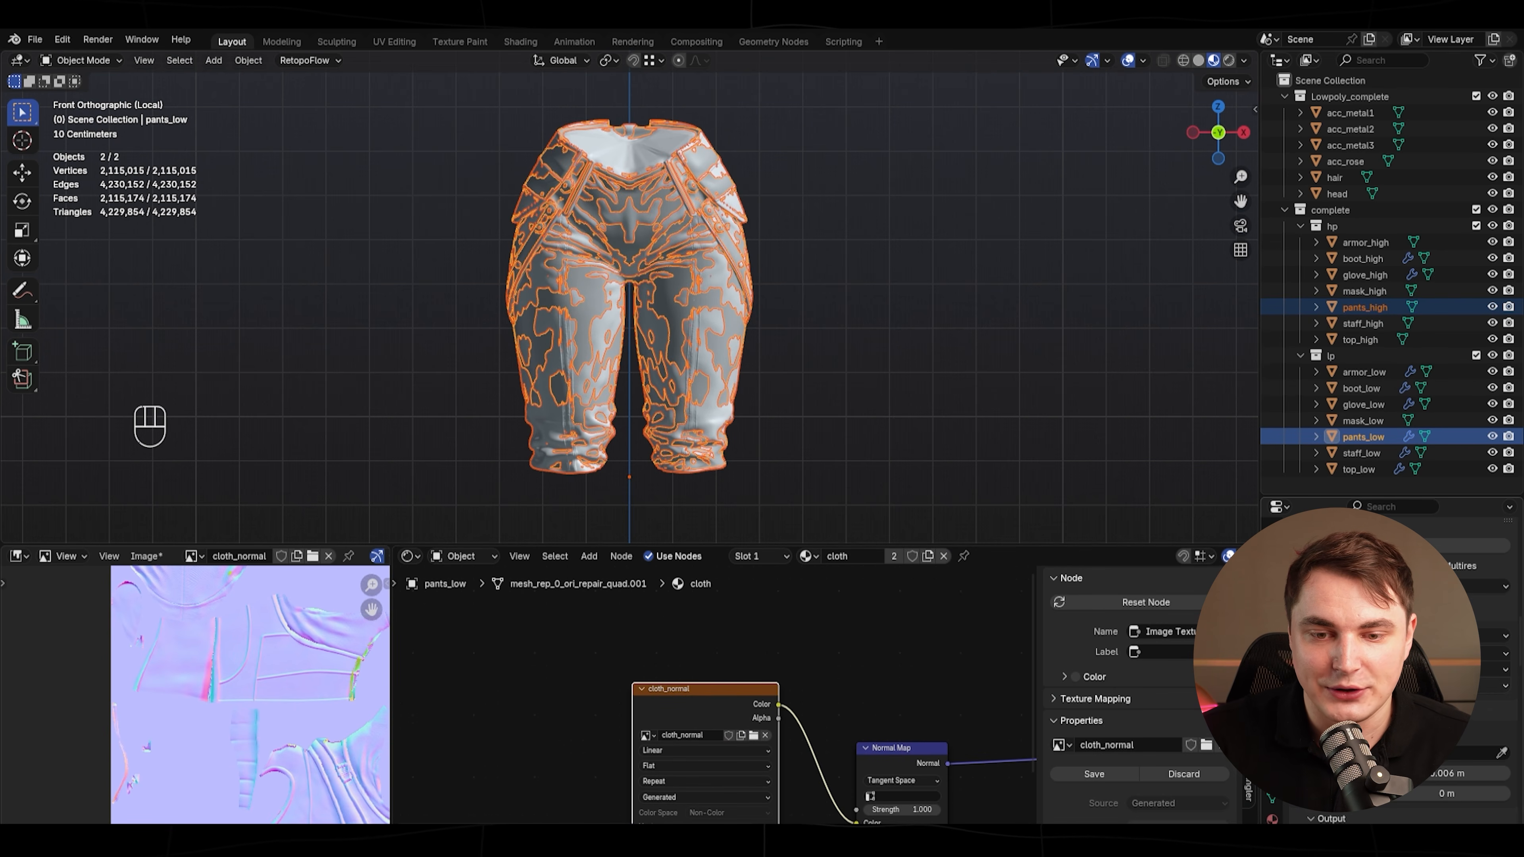
# - Turn off Clear Image in the bake output settings and examine the free UV space in the cloth_normal map
pyautogui.scroll(-5, 1398, 666)
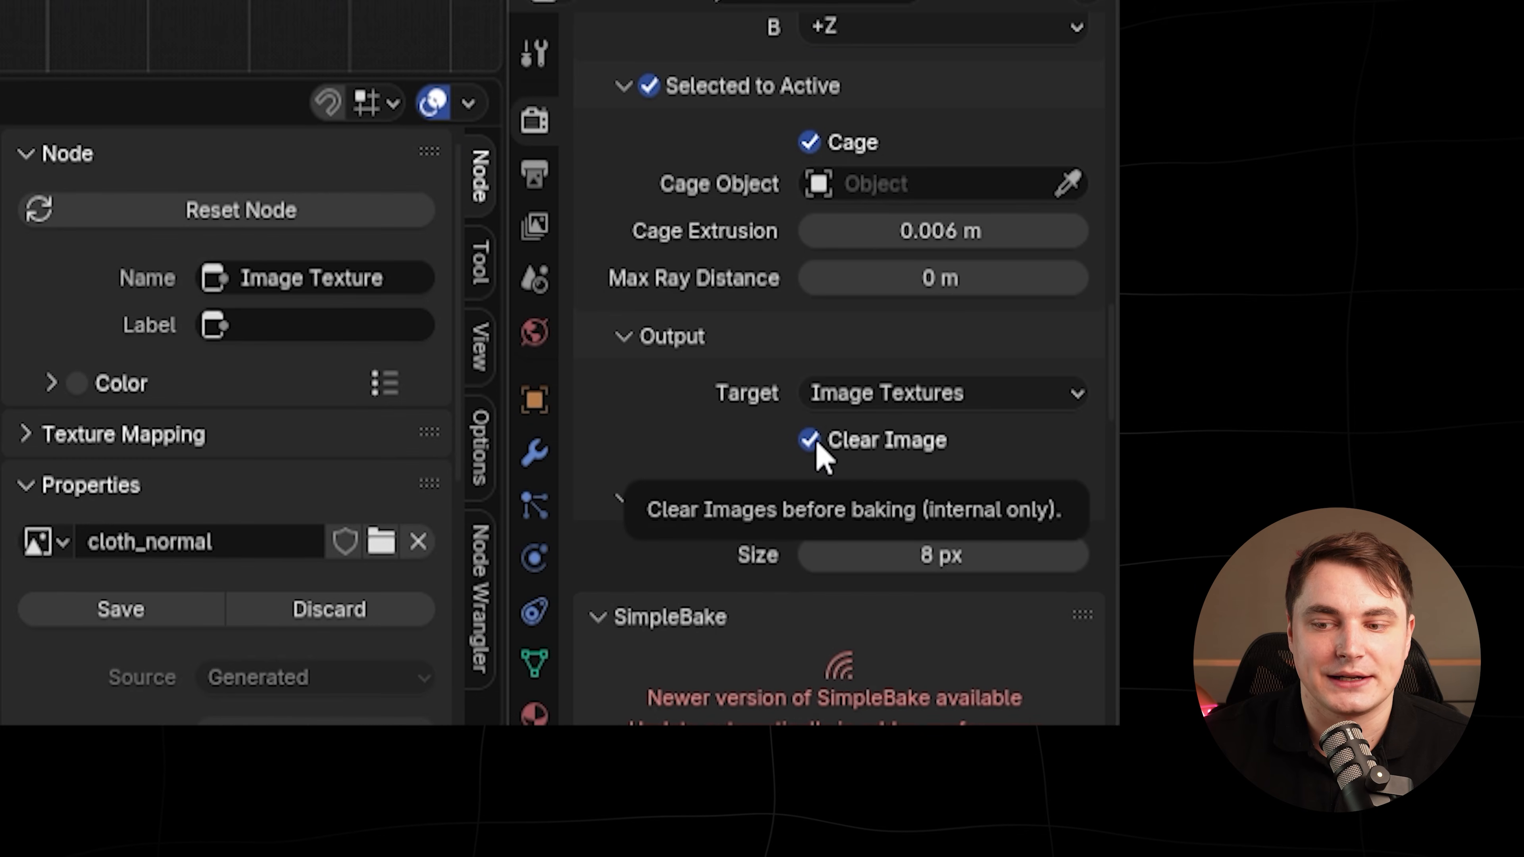
pyautogui.click(817, 444)
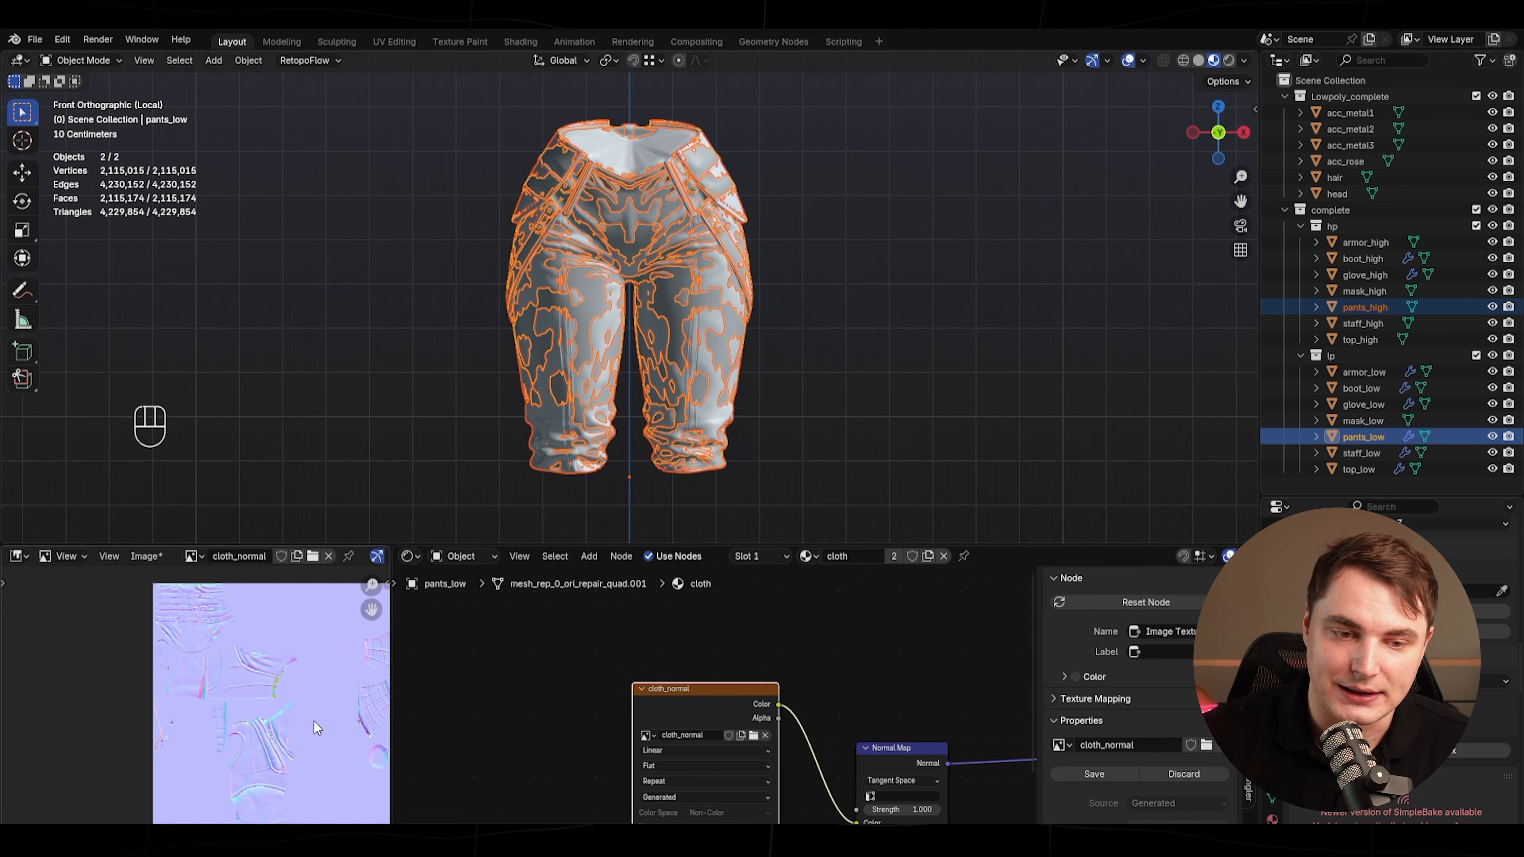
pyautogui.moveTo(317, 728); pyautogui.dragTo(256, 702, button='middle')
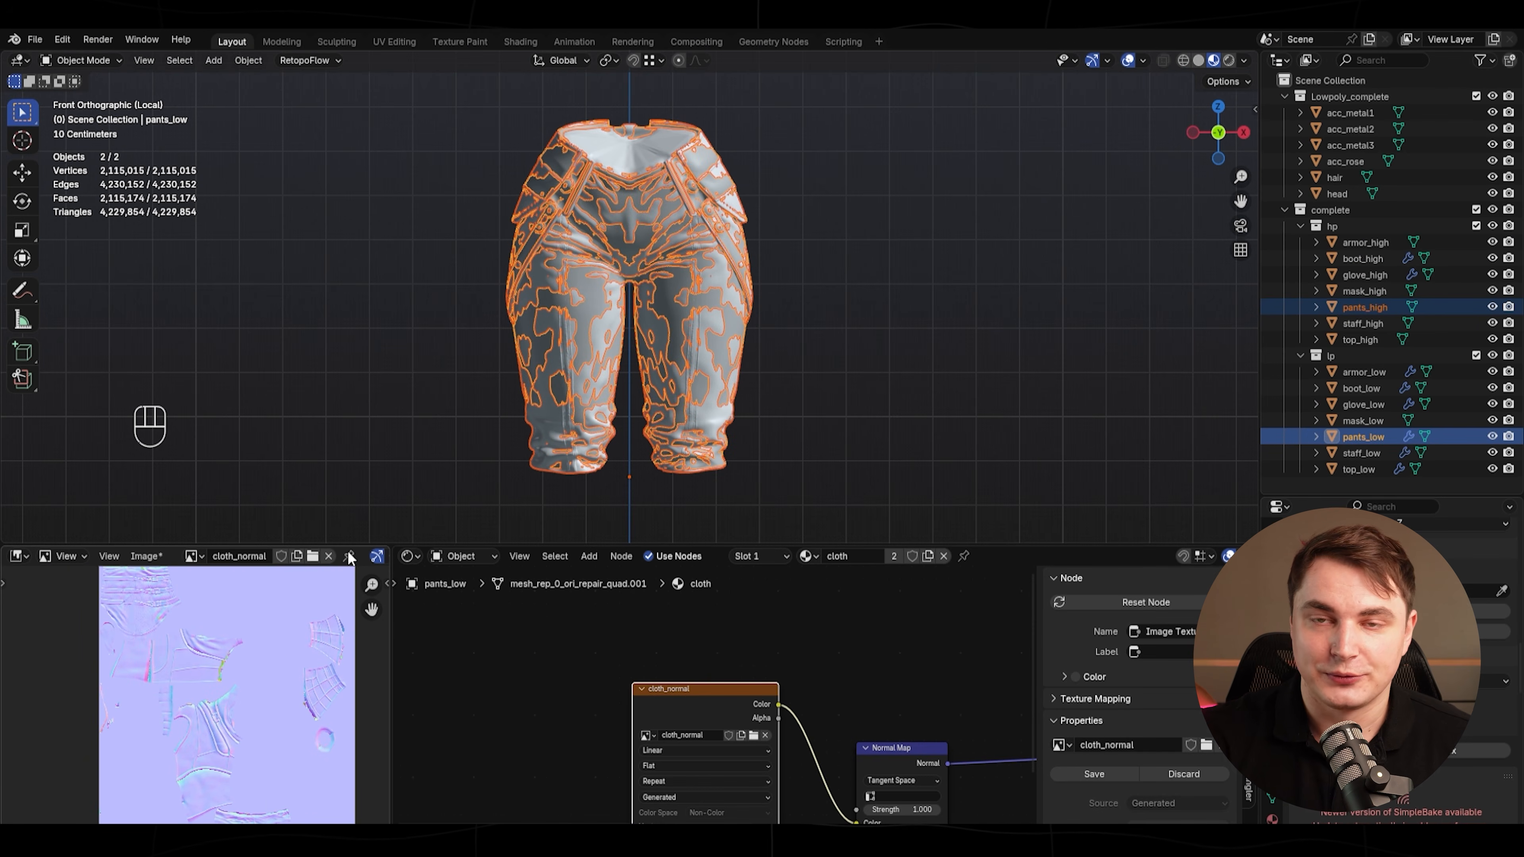
pyautogui.moveTo(345, 547); pyautogui.dragTo(347, 437)
pyautogui.scroll(2, 336, 672)
pyautogui.scroll(-1, 330, 673)
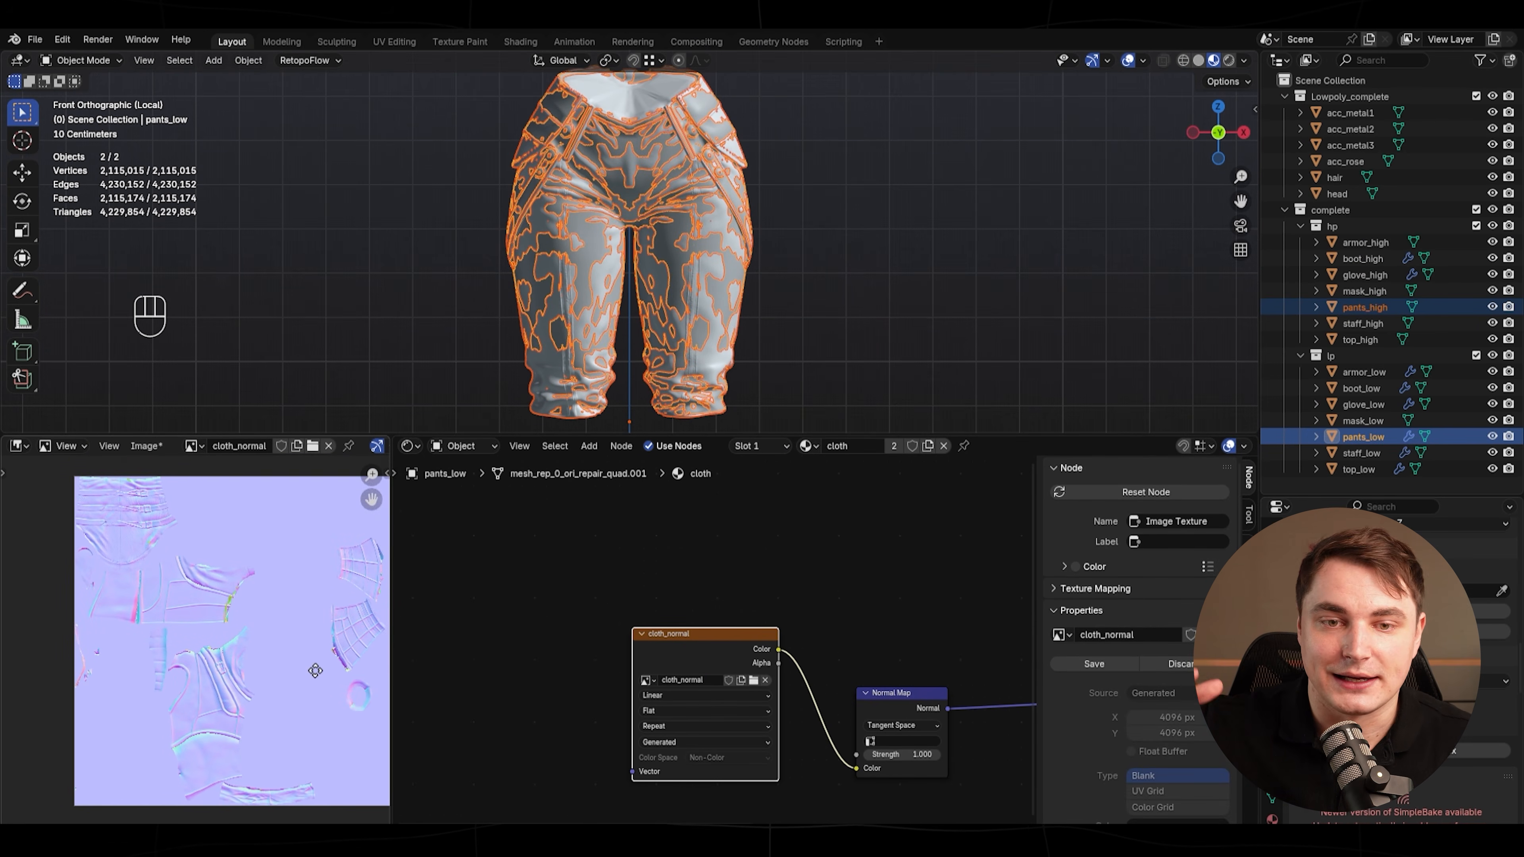
pyautogui.moveTo(316, 672); pyautogui.dragTo(282, 673, button='middle')
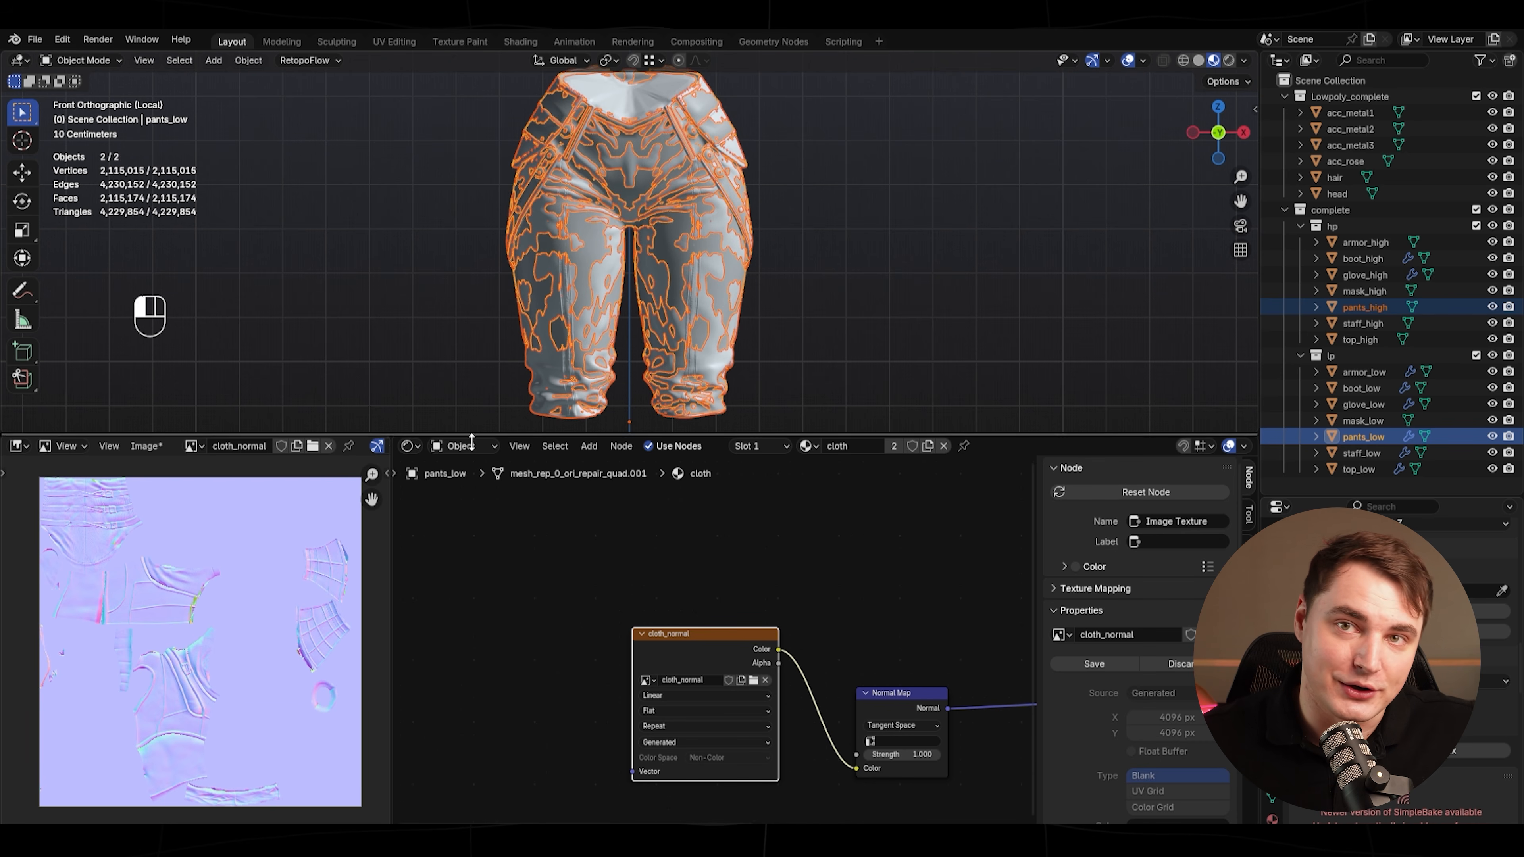
pyautogui.moveTo(472, 438); pyautogui.dragTo(473, 665)
pyautogui.scroll(5, 1392, 667)
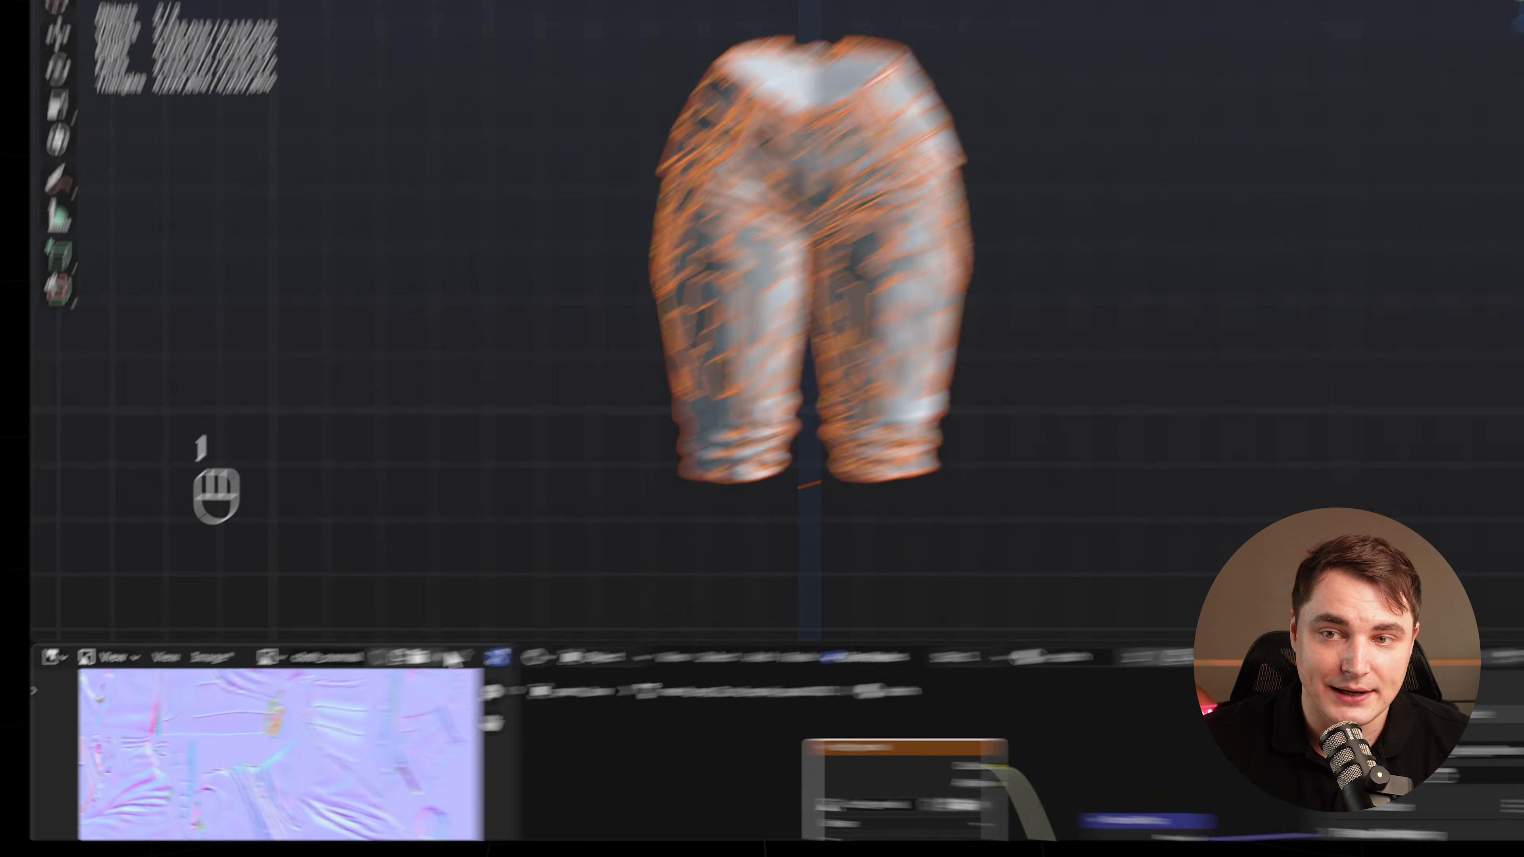
# - Examine the combined cloth_normal map and the baked top_low and pants_low while rotating the viewport lighting
pyautogui.moveTo(376, 664); pyautogui.dragTo(370, 439)
pyautogui.moveTo(900, 6); pyautogui.dragTo(900, 0)
pyautogui.scroll(2, 648, 503)
pyautogui.scroll(-2, 600, 540)
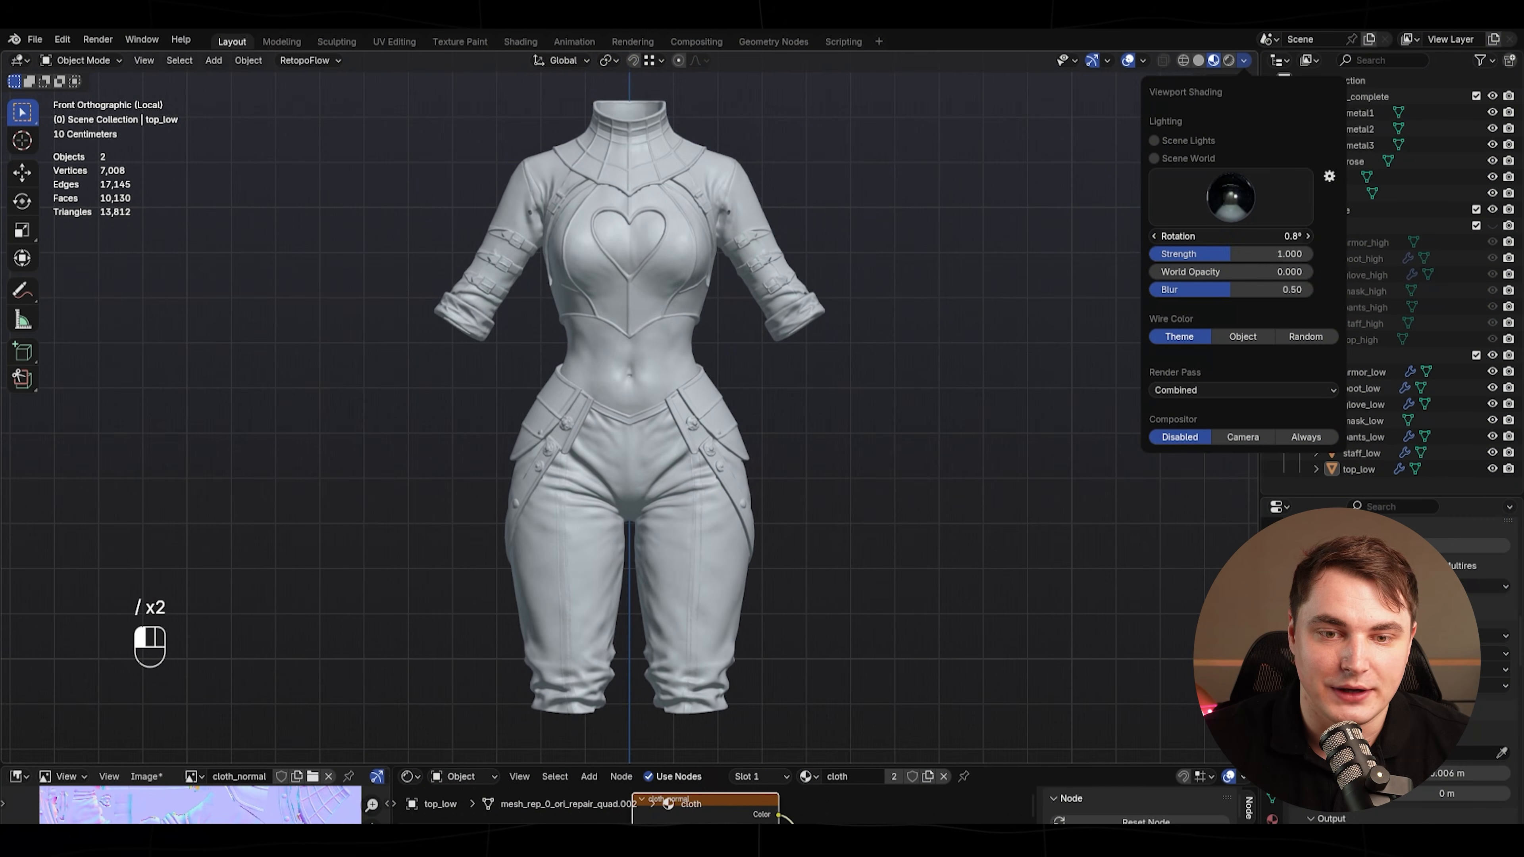
pyautogui.moveTo(1229, 236)
pyautogui.mouseDown()
pyautogui.moveTo(1183, 235)
pyautogui.moveTo(1290, 235)
pyautogui.moveTo(1191, 236)
pyautogui.moveTo(1237, 236)
pyautogui.mouseUp()
pyautogui.moveTo(755, 390); pyautogui.dragTo(124, 412, button='middle')
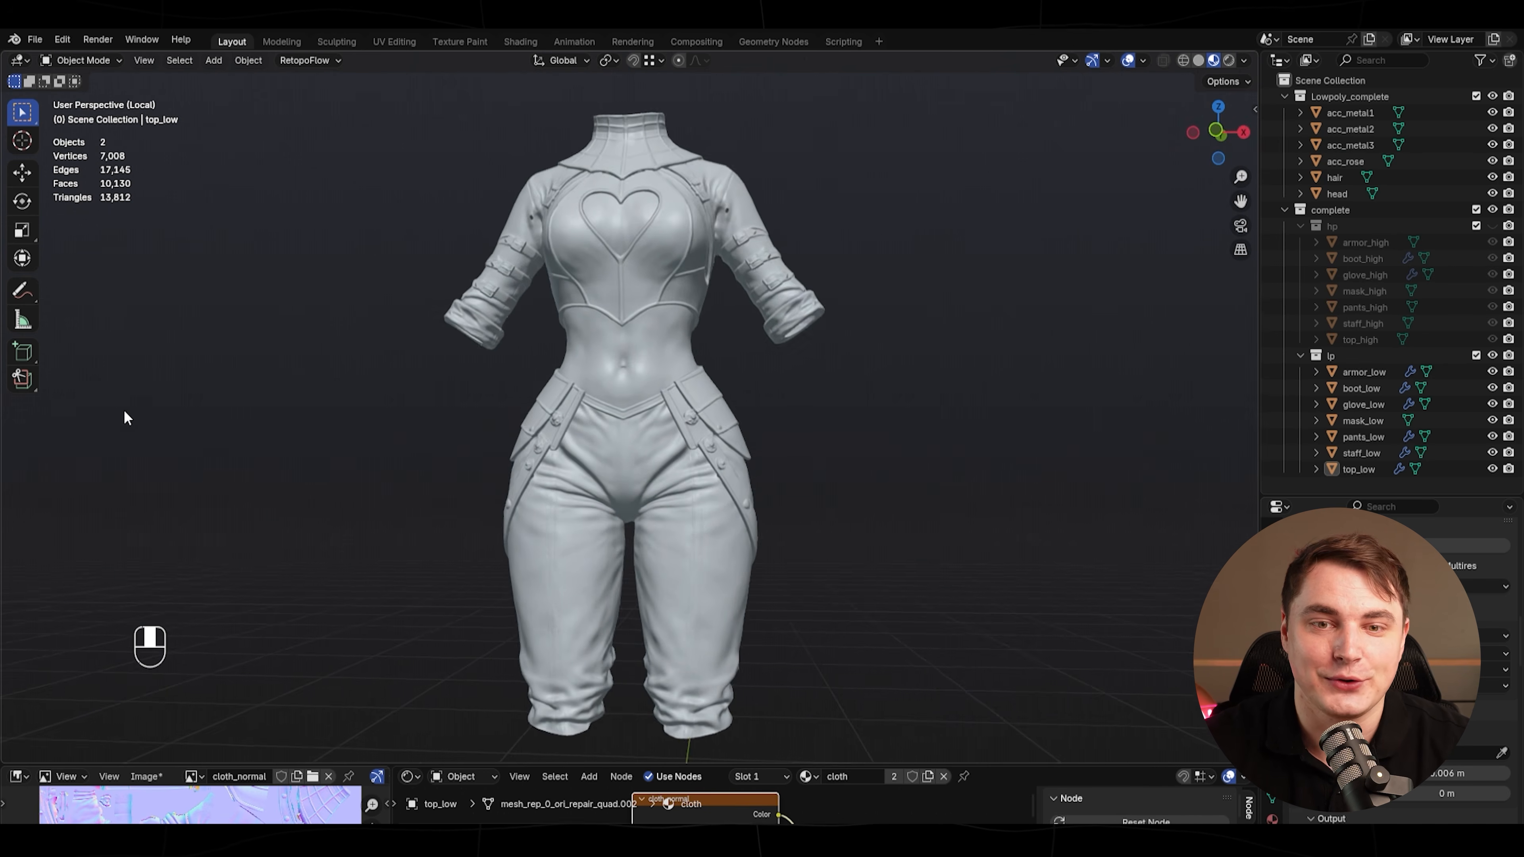
pyautogui.moveTo(839, 463); pyautogui.dragTo(925, 754, button='middle')
pyautogui.moveTo(974, 768); pyautogui.dragTo(974, 486)
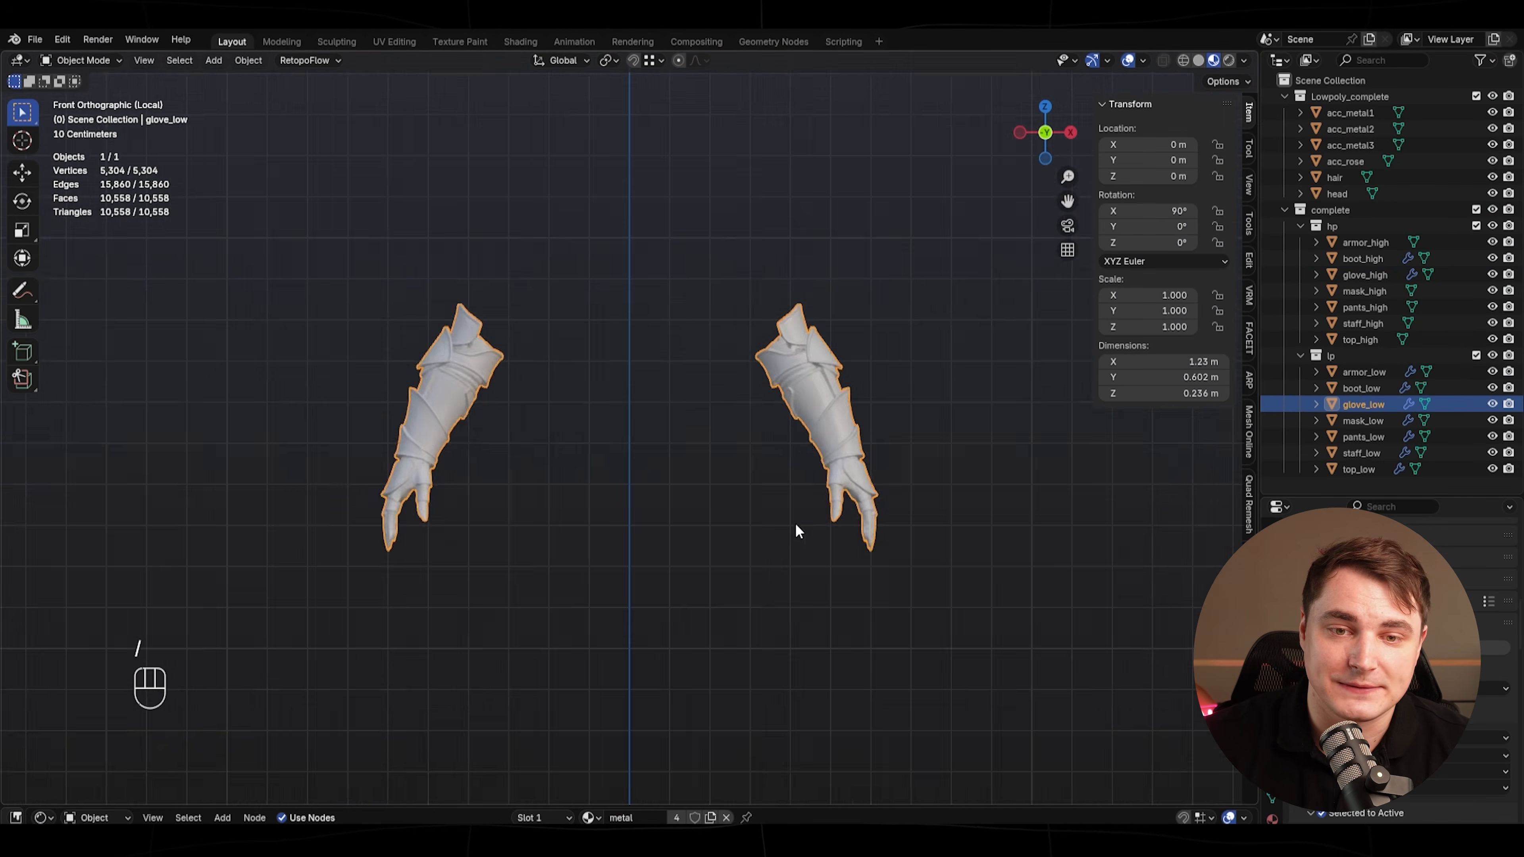
# - Put glove_low in Texture Paint mode with a close view of the baking artifacts around the cuff
pyautogui.scroll(7, 984, 368)
pyautogui.moveTo(984, 367); pyautogui.dragTo(835, 633, button='middle')
pyautogui.scroll(5, 945, 558)
pyautogui.scroll(2, 797, 529)
pyautogui.moveTo(831, 804); pyautogui.dragTo(831, 588)
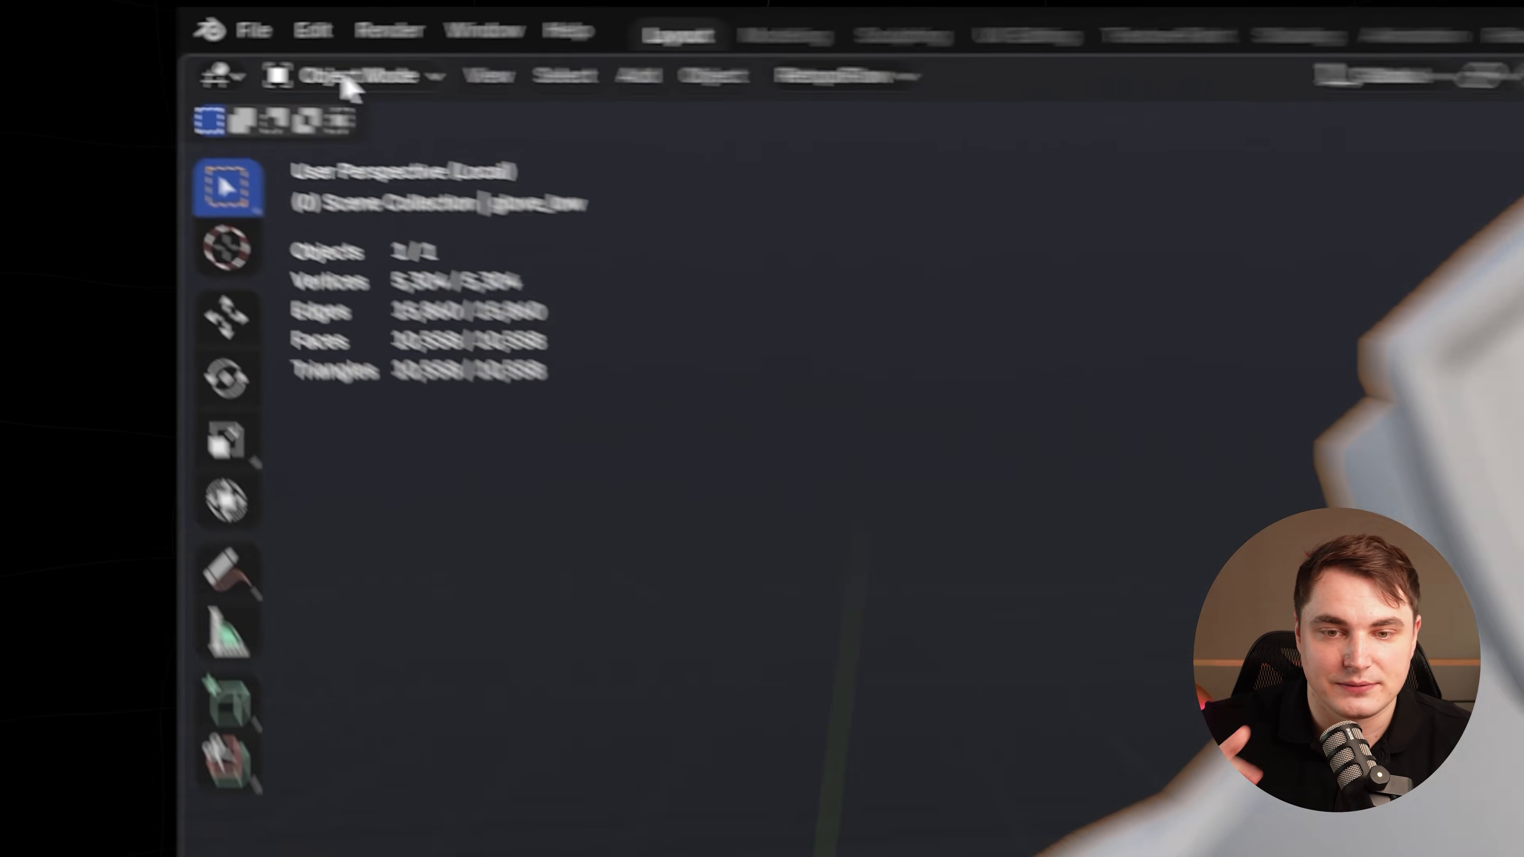
pyautogui.click(354, 75)
pyautogui.click(369, 310)
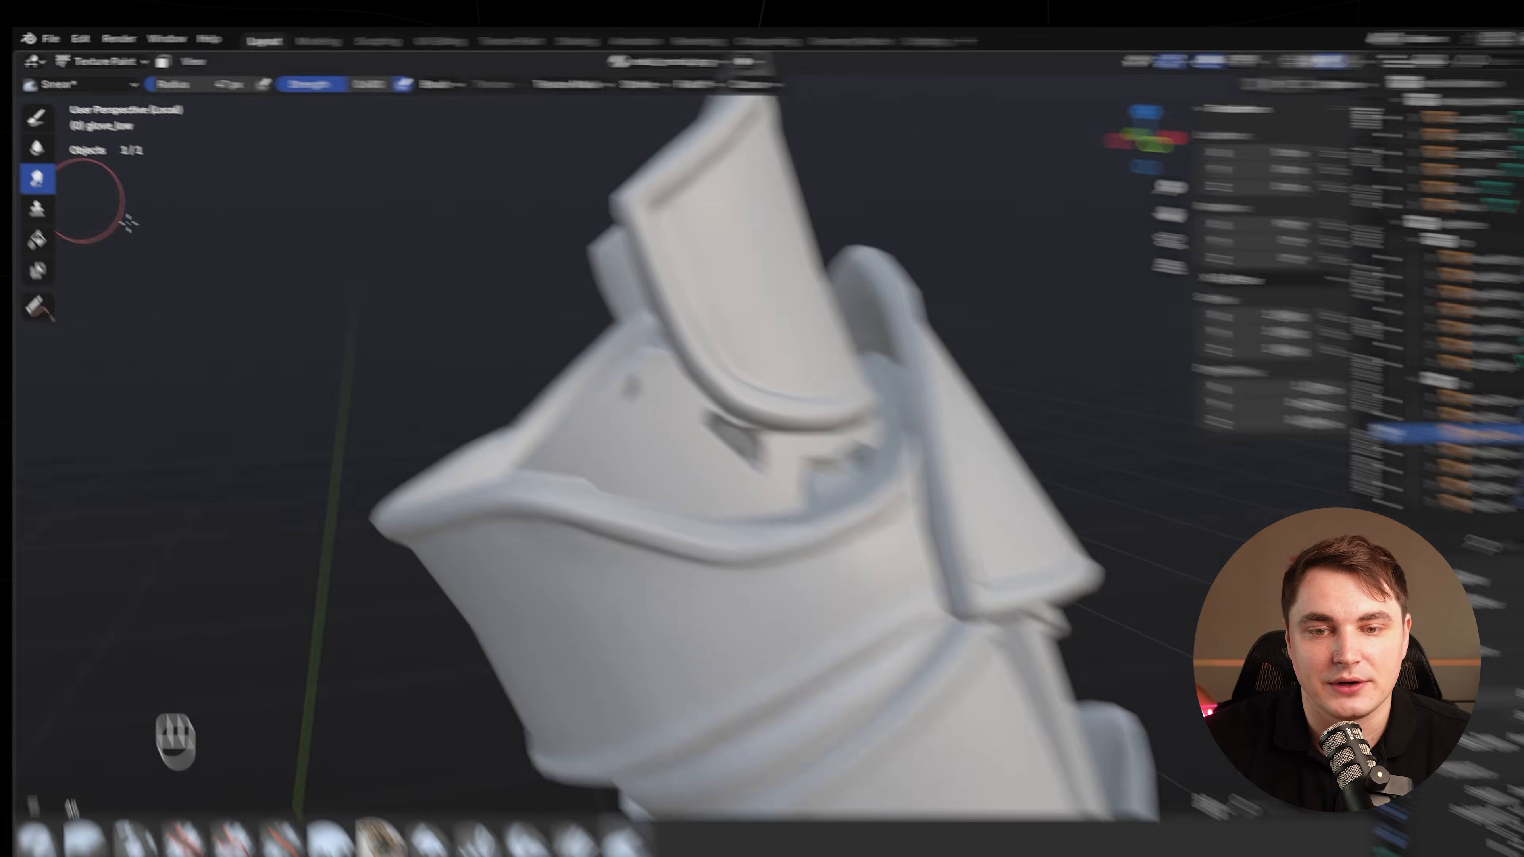
# - Smear the baking artifacts inside the glove cuff on metal_normal.png, undo a stroke and set the brush radius to 43 px
pyautogui.scroll(4, 701, 416)
pyautogui.keyDown('shift'); pyautogui.moveTo(588, 367); pyautogui.dragTo(544, 433, button='middle'); pyautogui.keyUp('shift')
pyautogui.scroll(1, 541, 423)
pyautogui.moveTo(539, 358); pyautogui.dragTo(555, 300)
pyautogui.moveTo(555, 300)
pyautogui.mouseDown(button='middle')
pyautogui.moveTo(601, 395)
pyautogui.moveTo(762, 500)
pyautogui.moveTo(720, 444)
pyautogui.mouseUp(button='middle')
pyautogui.hotkey('ctrl', 'z')
pyautogui.moveTo(720, 444); pyautogui.dragTo(680, 439)
pyautogui.moveTo(680, 438)
pyautogui.mouseDown(button='middle')
pyautogui.moveTo(589, 356)
pyautogui.moveTo(526, 440)
pyautogui.mouseUp(button='middle')
pyautogui.scroll(3, 527, 441)
pyautogui.press('f')
pyautogui.click(526, 440)
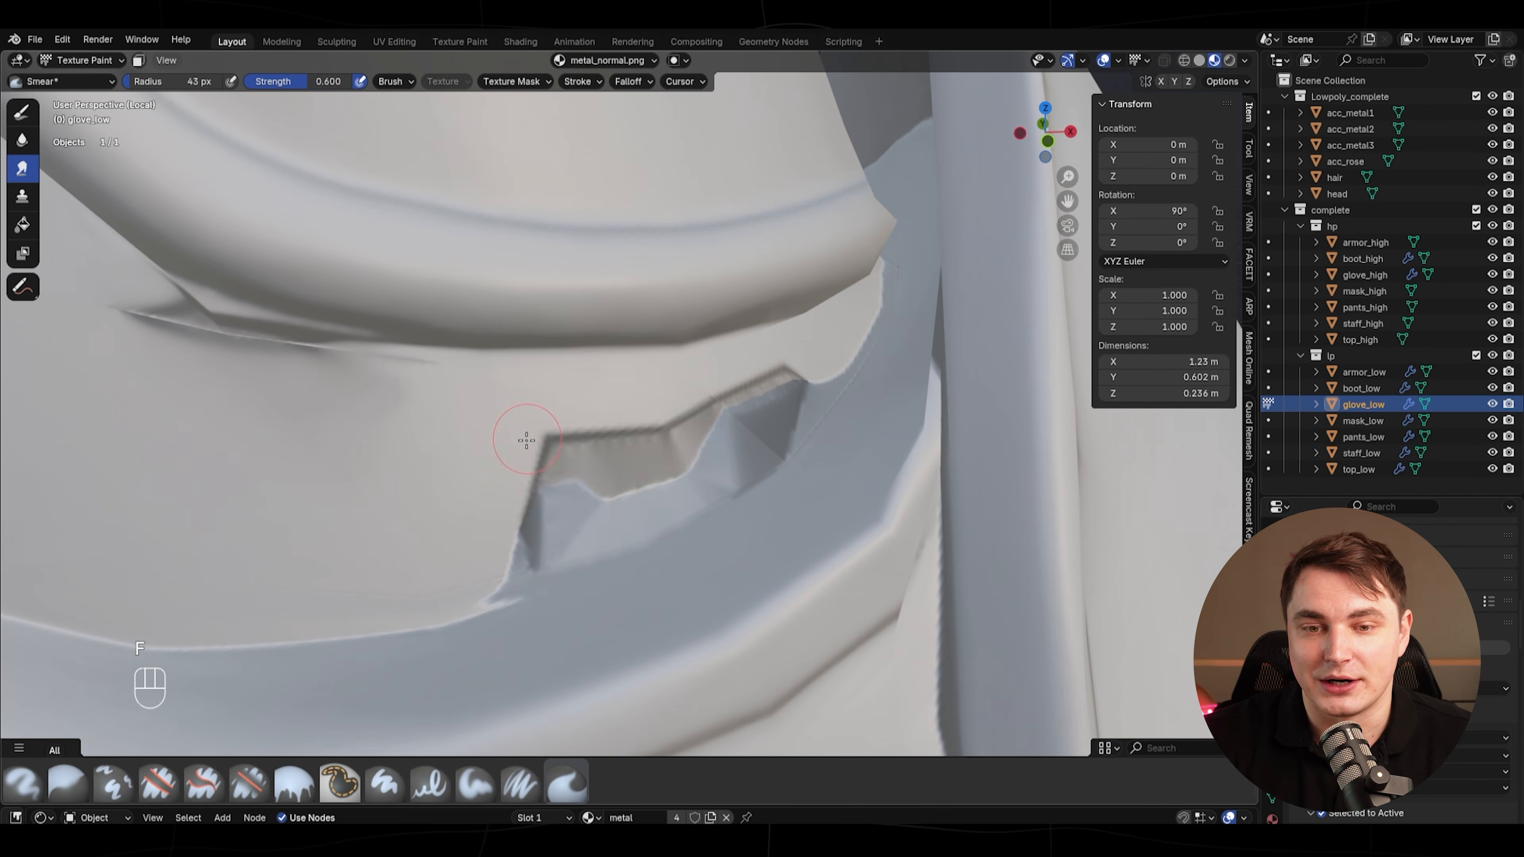
# - Smear the remaining dark artifacts under the cuff rim with an 84 px brush at 0.774 strength, and leave the isolated view
pyautogui.moveTo(714, 433); pyautogui.dragTo(773, 420)
pyautogui.scroll(-4, 659, 468)
pyautogui.press('f')
pyautogui.scroll(4, 581, 501)
pyautogui.moveTo(582, 501); pyautogui.dragTo(524, 388, button='middle')
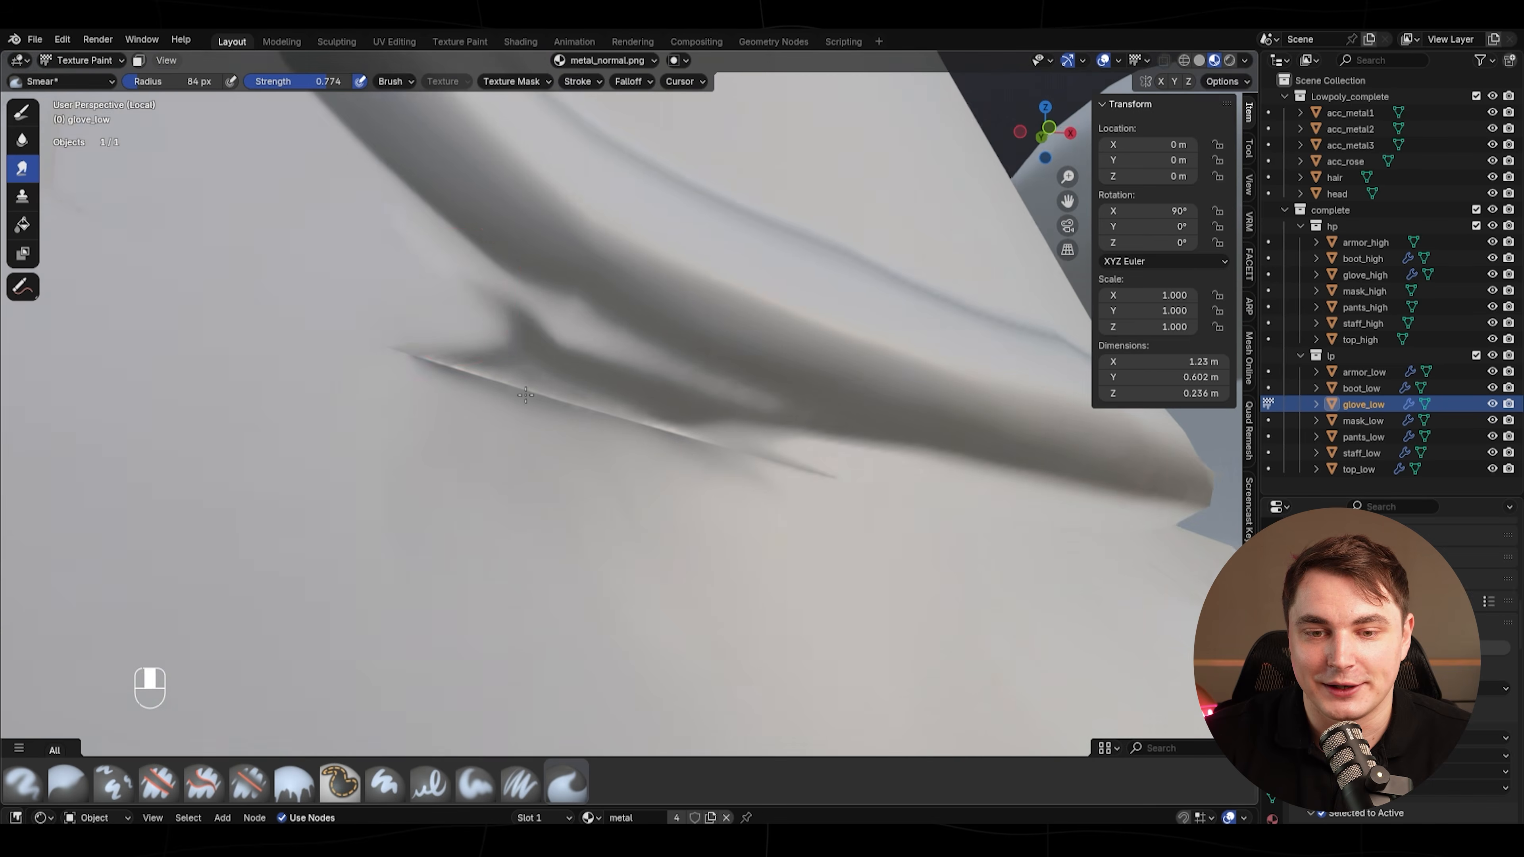
pyautogui.moveTo(524, 388); pyautogui.dragTo(558, 366)
pyautogui.scroll(-5, 735, 501)
pyautogui.press('/')
pyautogui.scroll(5, 711, 437)
pyautogui.moveTo(710, 437)
pyautogui.mouseDown(button='middle')
pyautogui.moveTo(724, 429)
pyautogui.moveTo(724, 446)
pyautogui.moveTo(683, 389)
pyautogui.moveTo(716, 447)
pyautogui.mouseUp(button='middle')
pyautogui.scroll(-6, 682, 389)
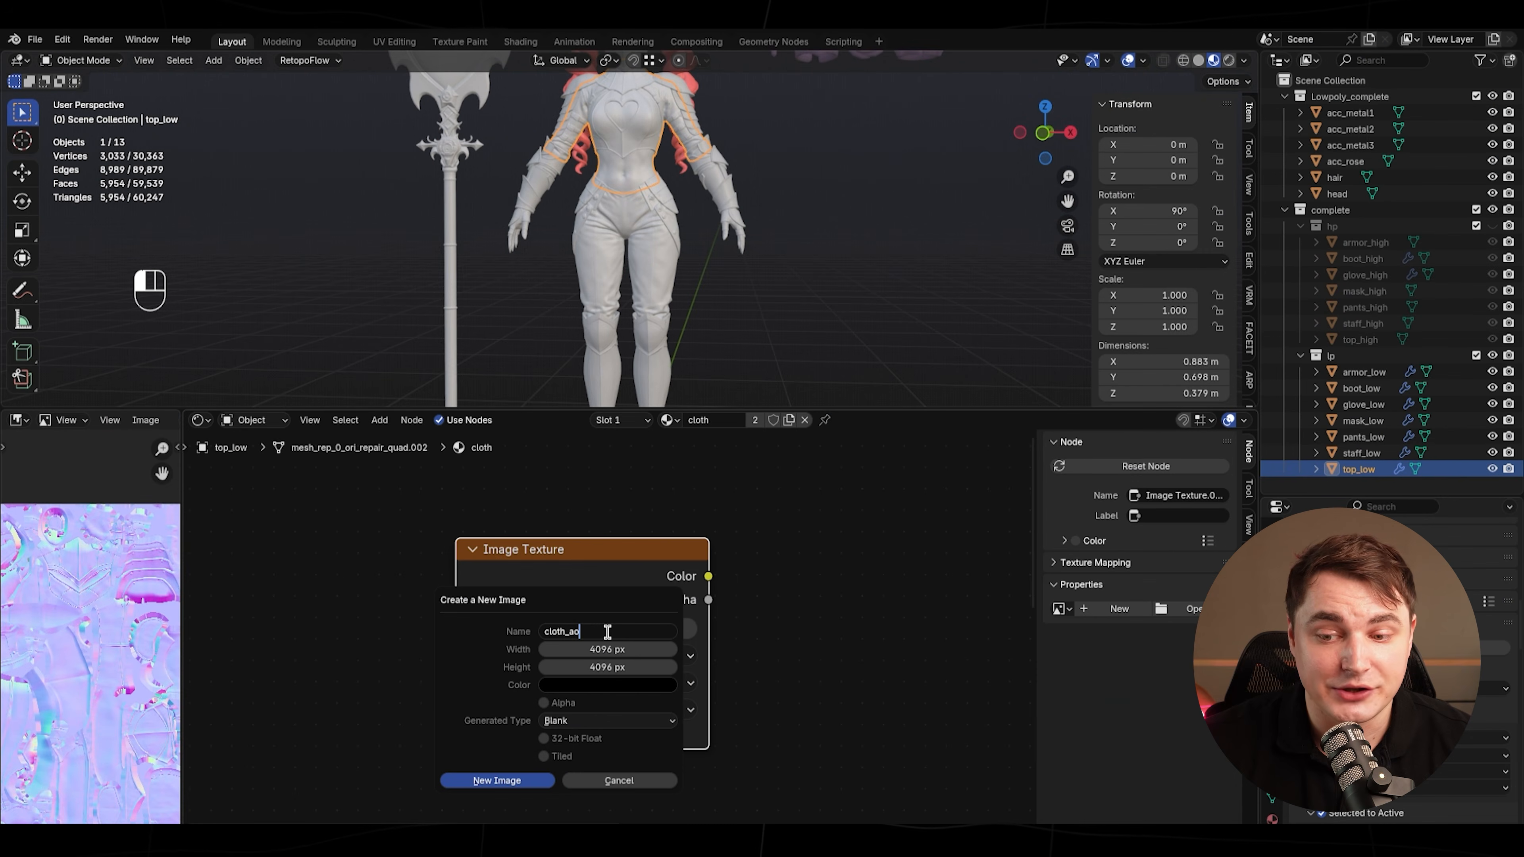
# - Create a 4096 x 4096 px image named cloth_ao in the cloth material's new Image Texture node
pyautogui.click(506, 779)
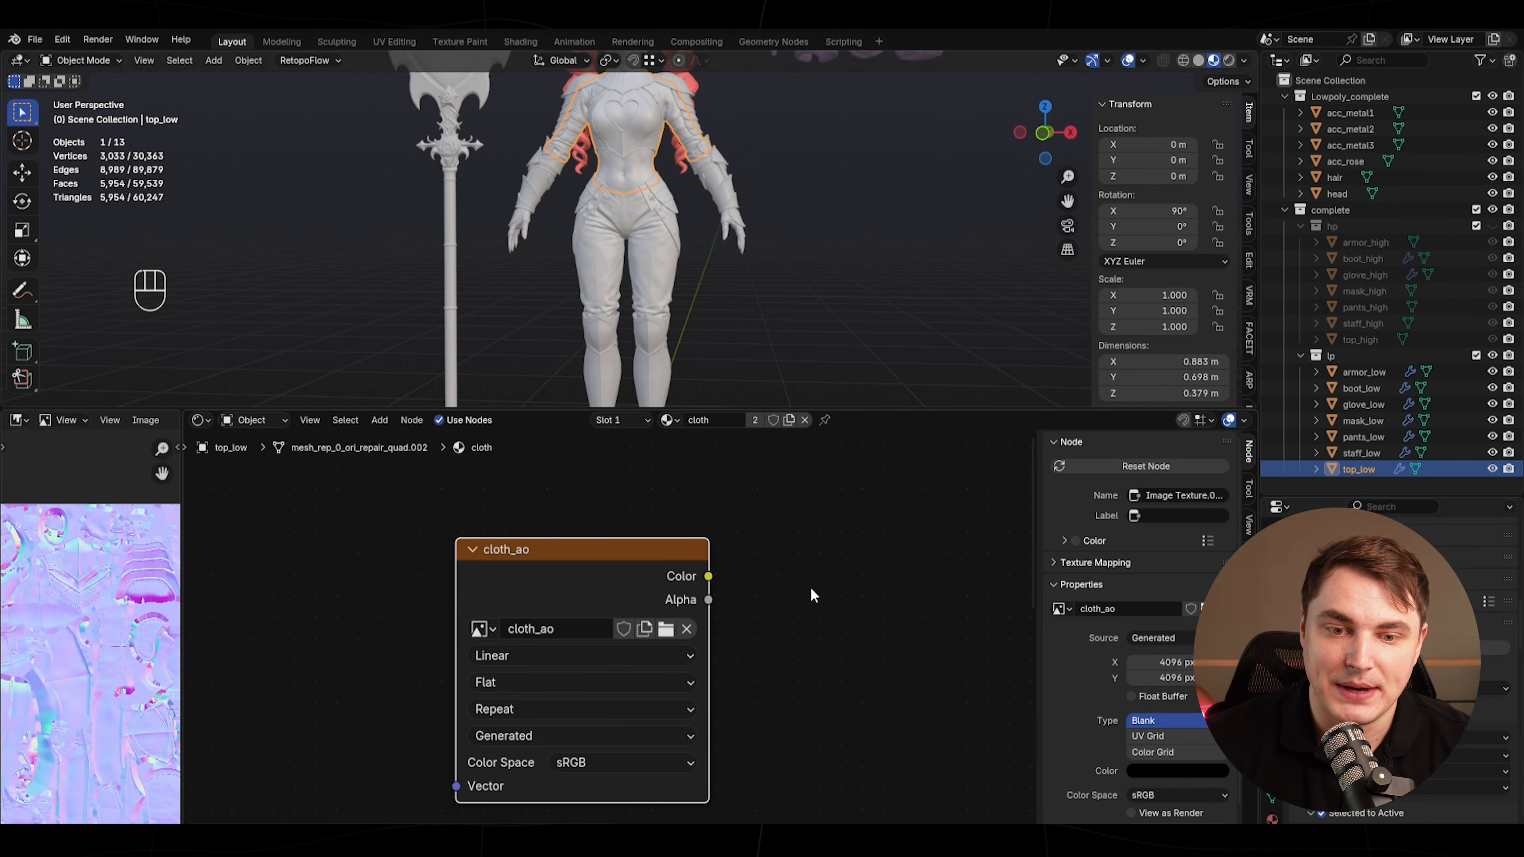
pyautogui.scroll(-3, 780, 600)
pyautogui.moveTo(703, 647); pyautogui.dragTo(549, 594, button='middle')
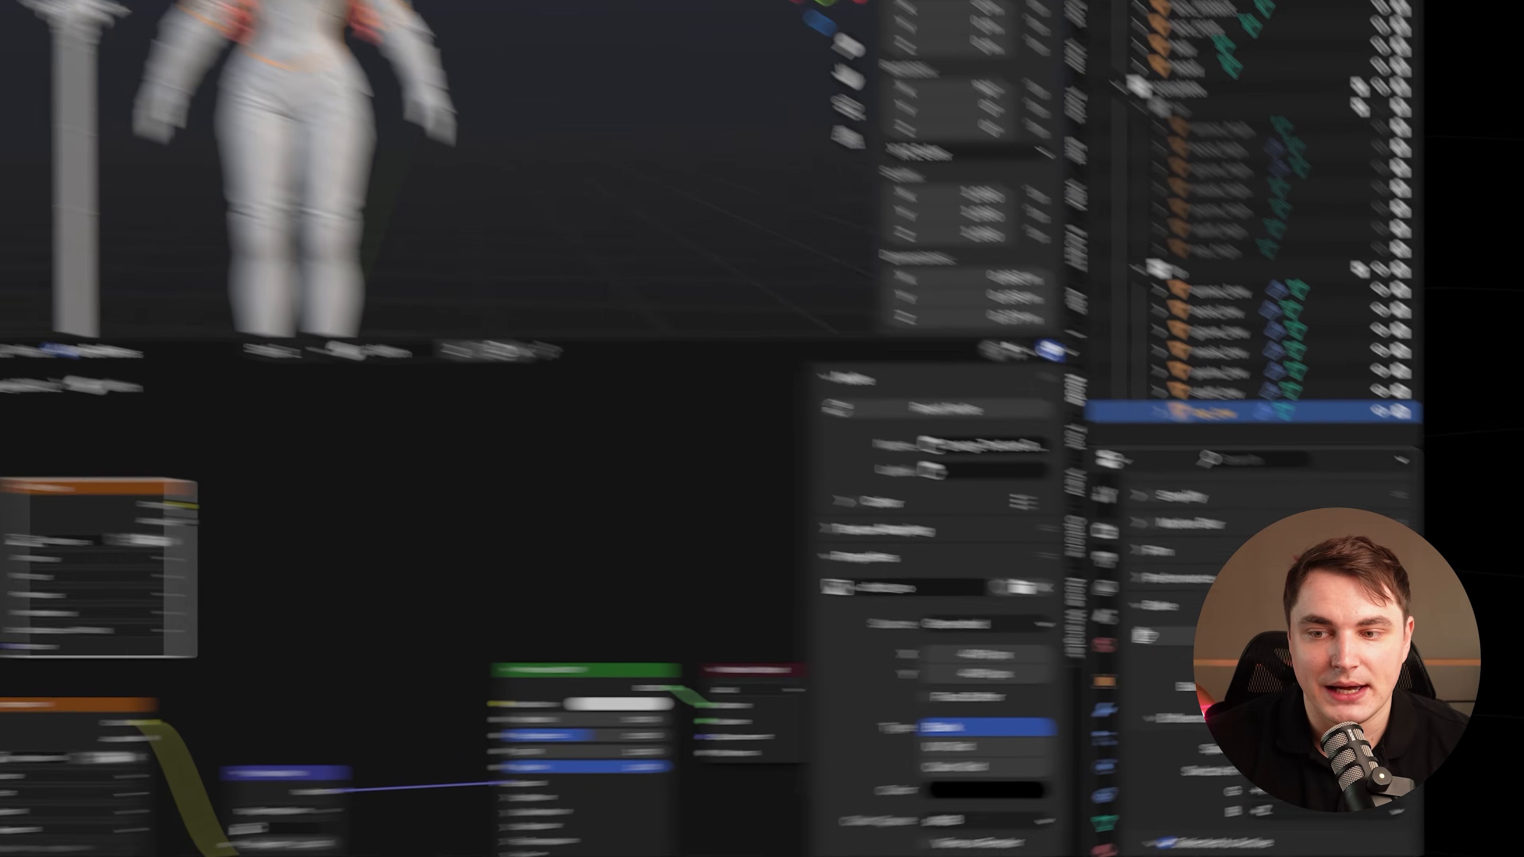
# - Set the bake type to Ambient Occlusion and add top_high to the selection with top_low
pyautogui.click(1445, 687)
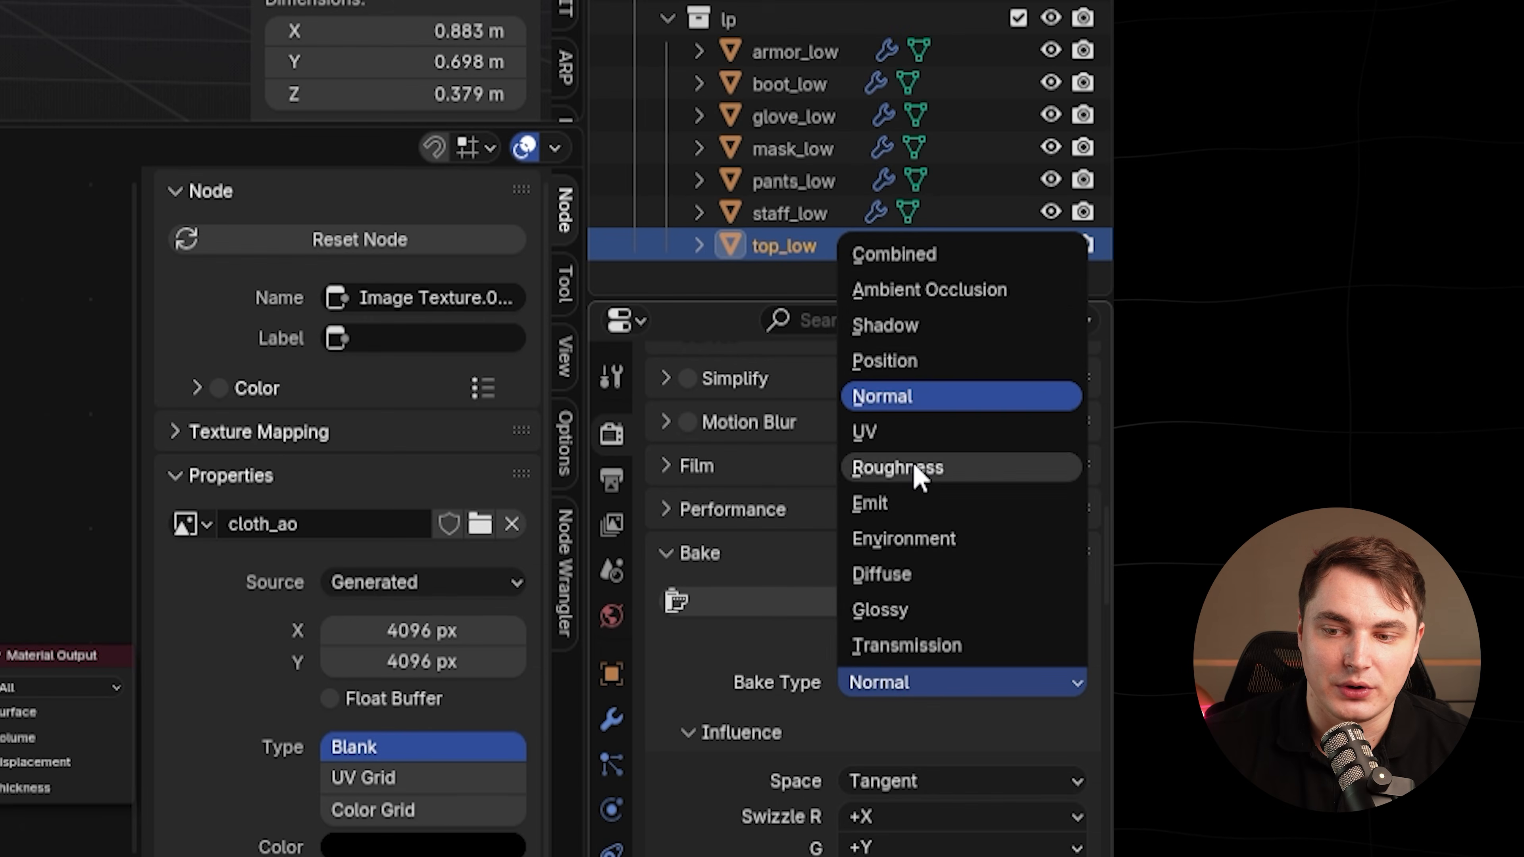
pyautogui.click(914, 295)
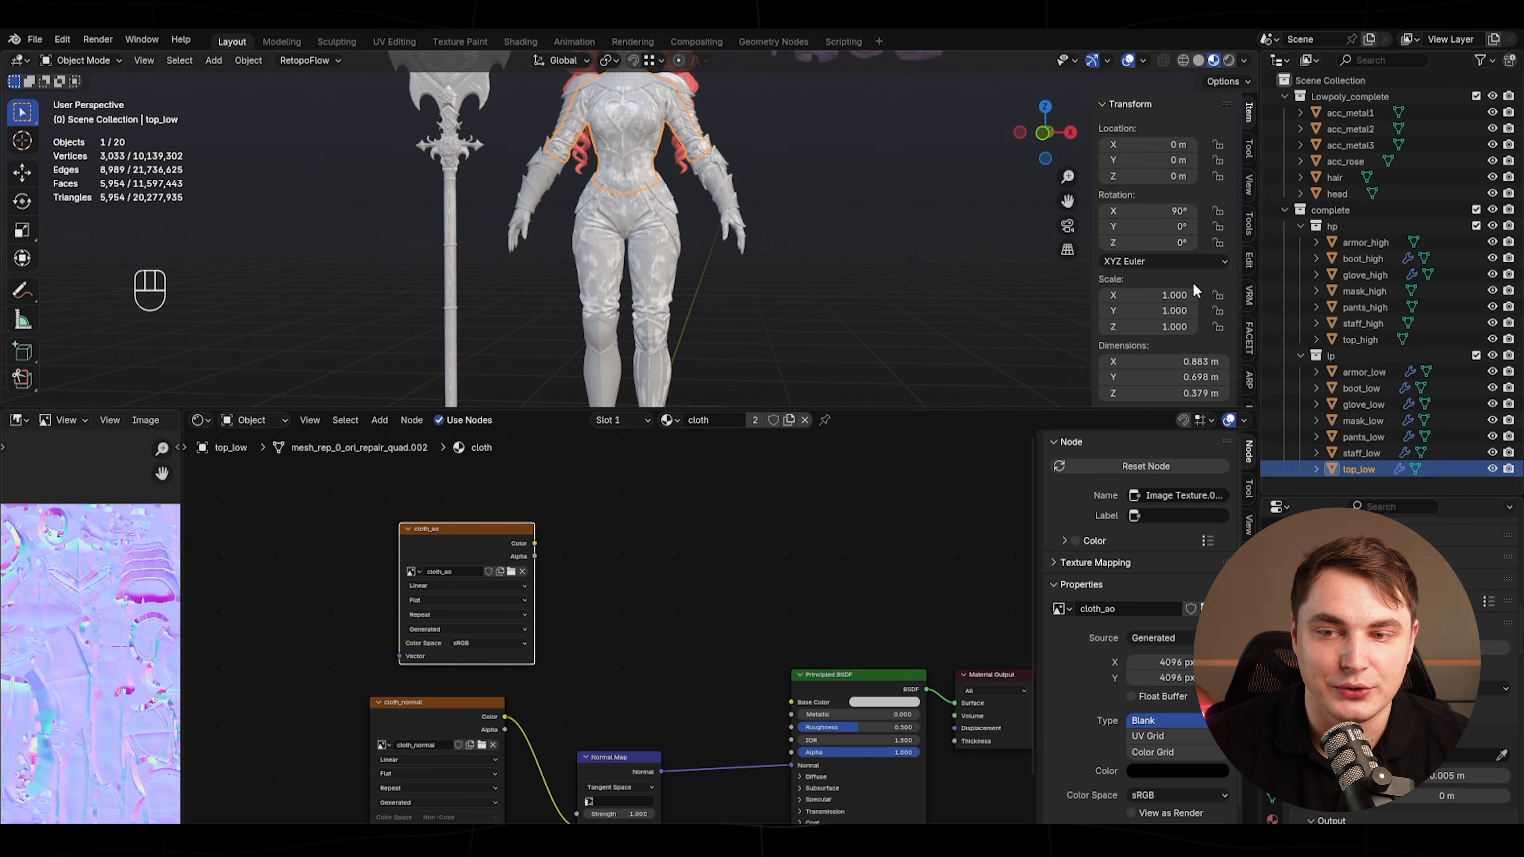
pyautogui.keyDown('ctrl'); pyautogui.click(1383, 337); pyautogui.keyUp('ctrl')
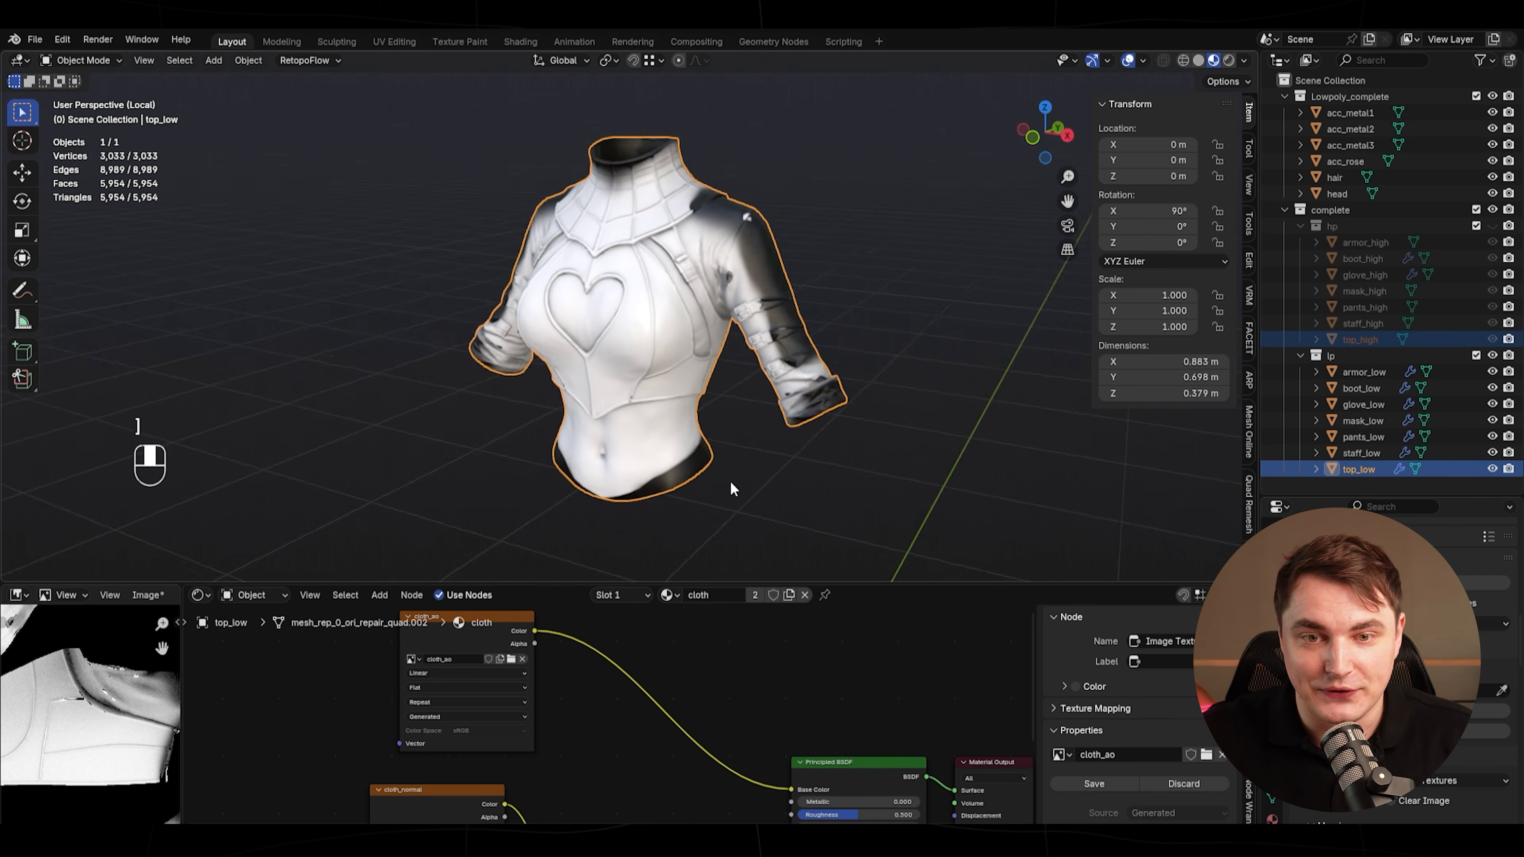
# - Check the ambient occlusion baked on top_low, and reselect top_high with top_low active for another bake
pyautogui.moveTo(730, 481); pyautogui.dragTo(894, 443, button='middle')
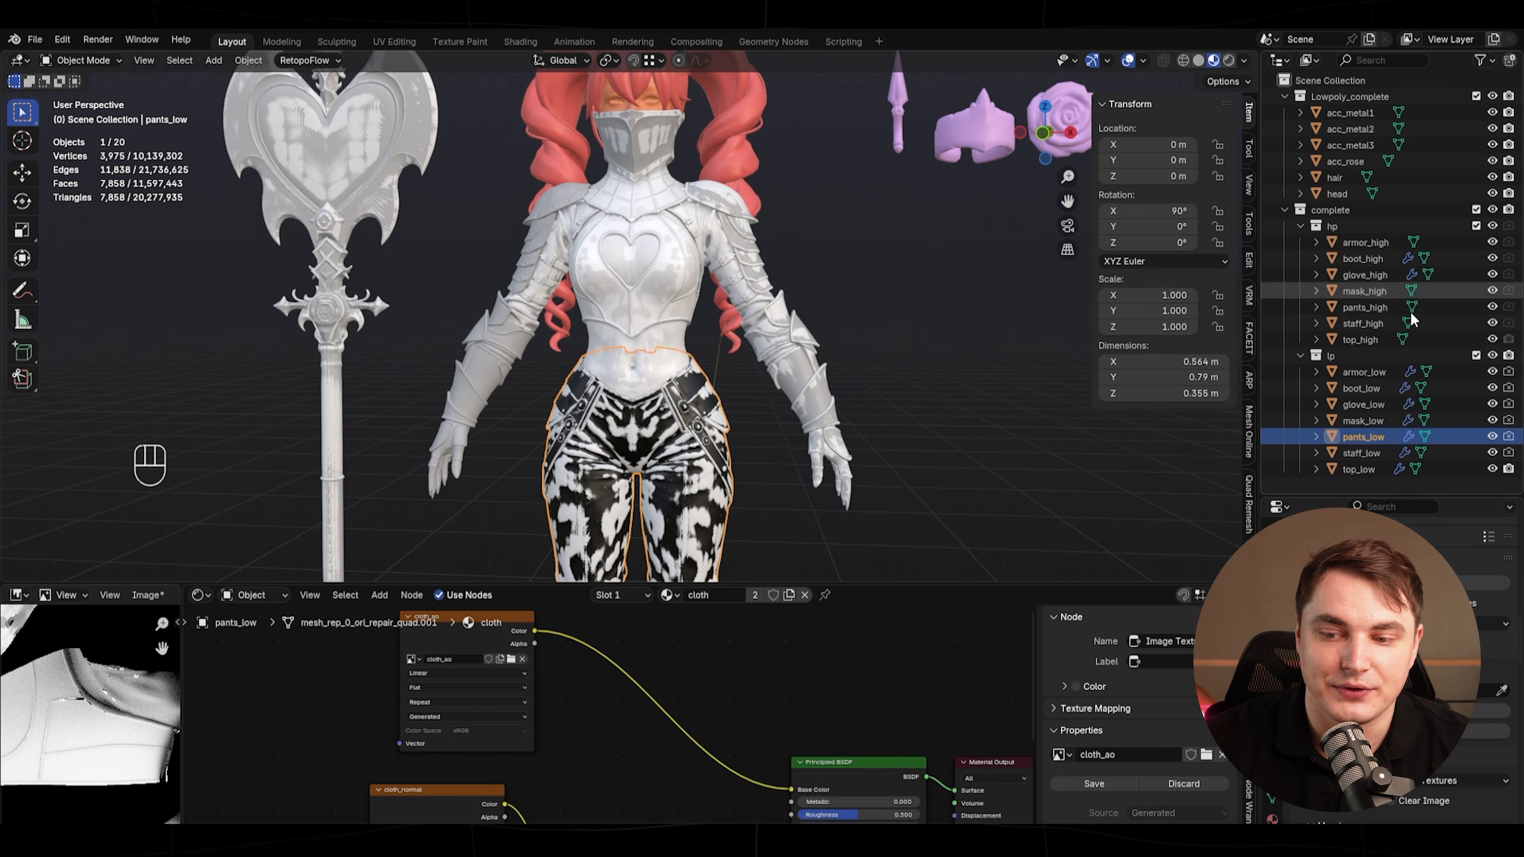
pyautogui.click(1357, 339)
pyautogui.keyDown('ctrl'); pyautogui.click(1355, 470); pyautogui.keyUp('ctrl')
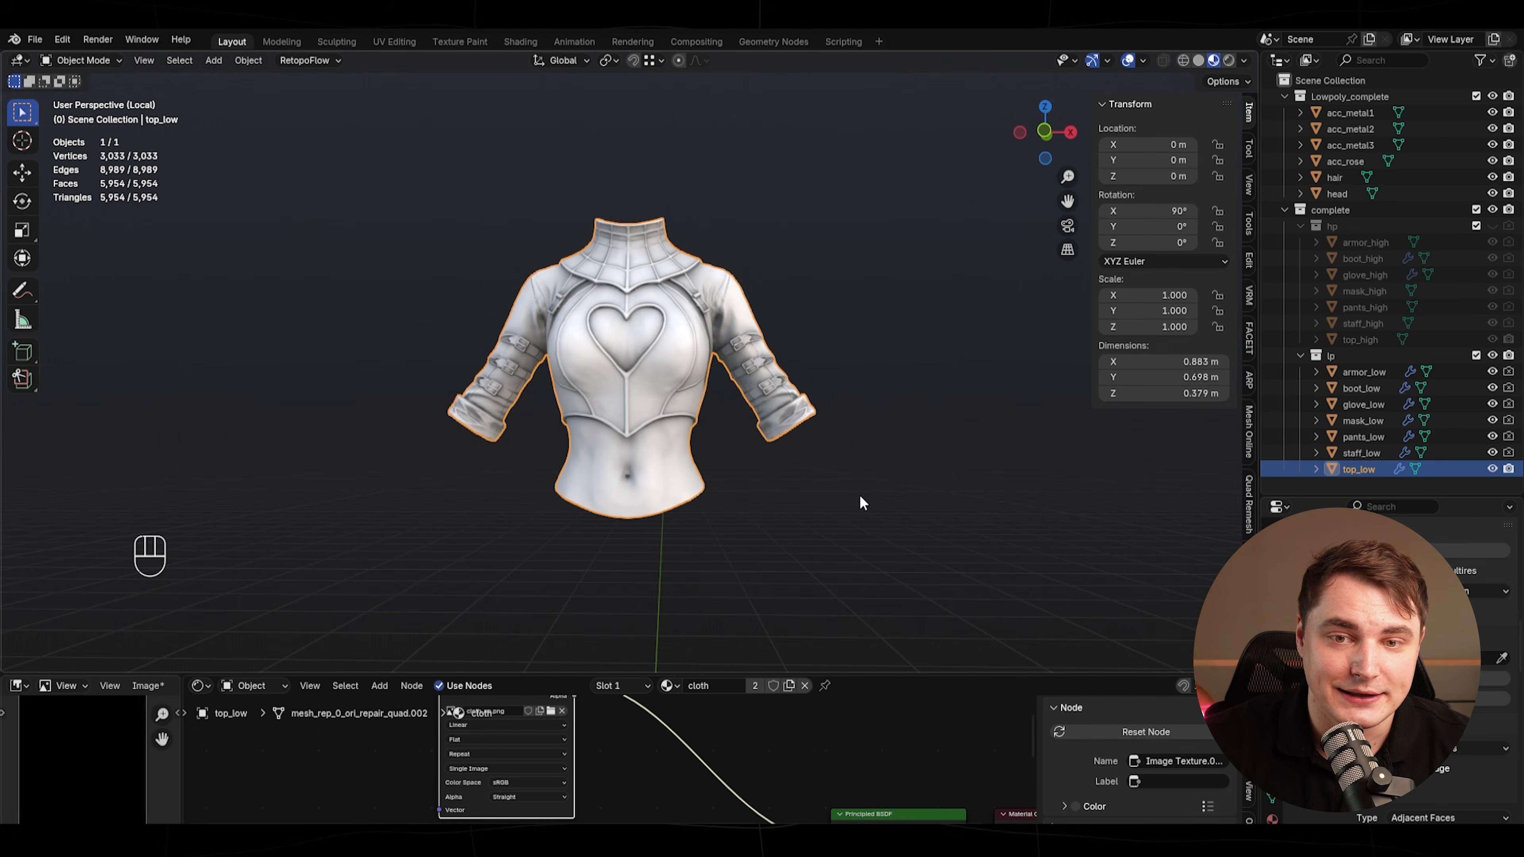
# - Examine the baked ambient occlusion on the top and across the full character and staff from several angles
pyautogui.scroll(3, 854, 510)
pyautogui.click(866, 555)
pyautogui.scroll(-1, 955, 529)
pyautogui.moveTo(954, 551); pyautogui.dragTo(443, 559, button='middle')
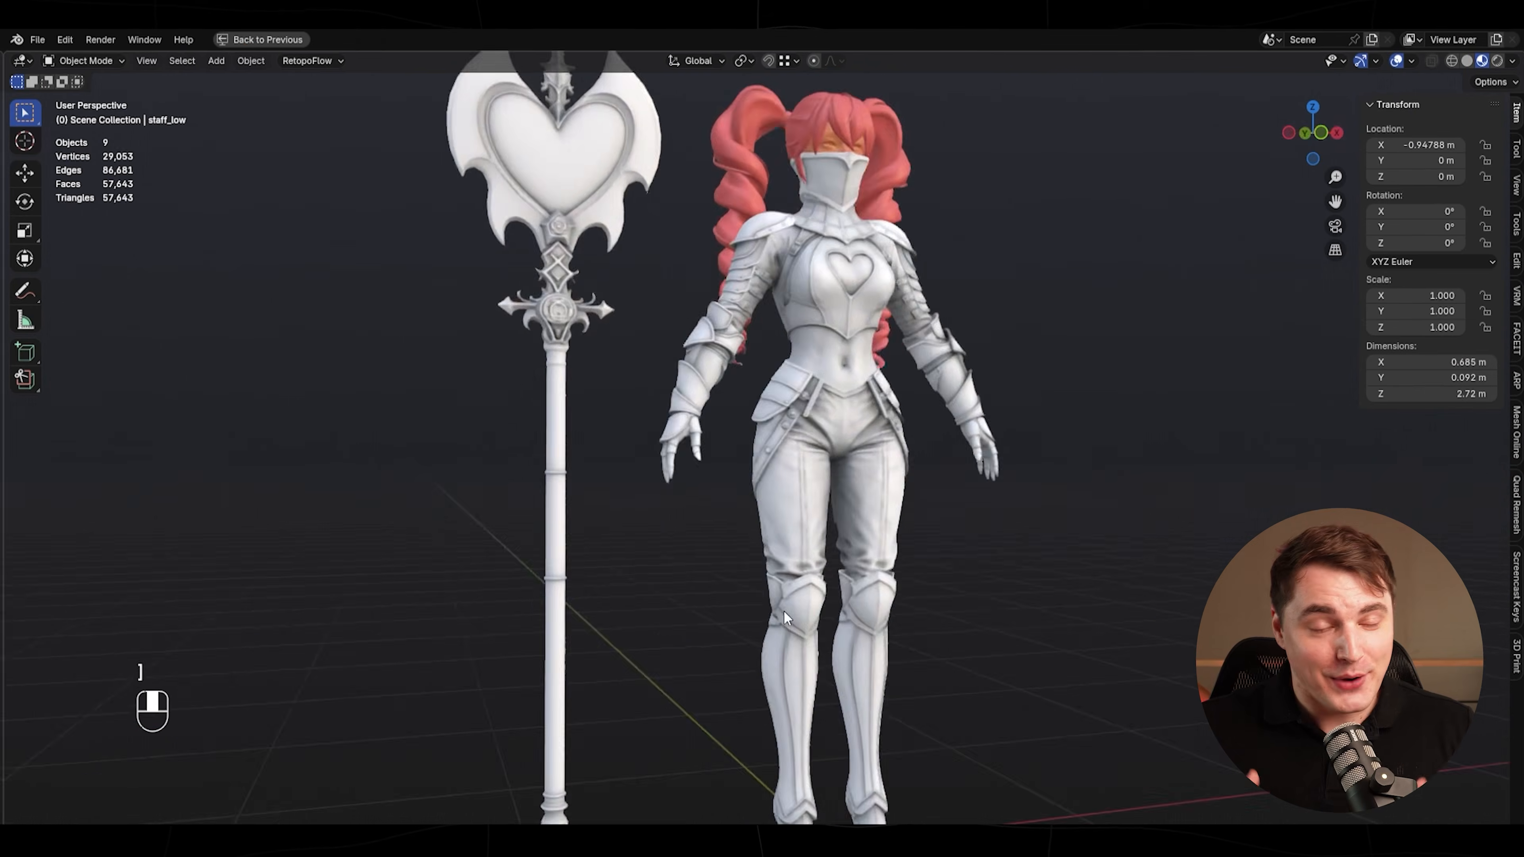
pyautogui.moveTo(784, 610); pyautogui.dragTo(690, 607, button='middle')
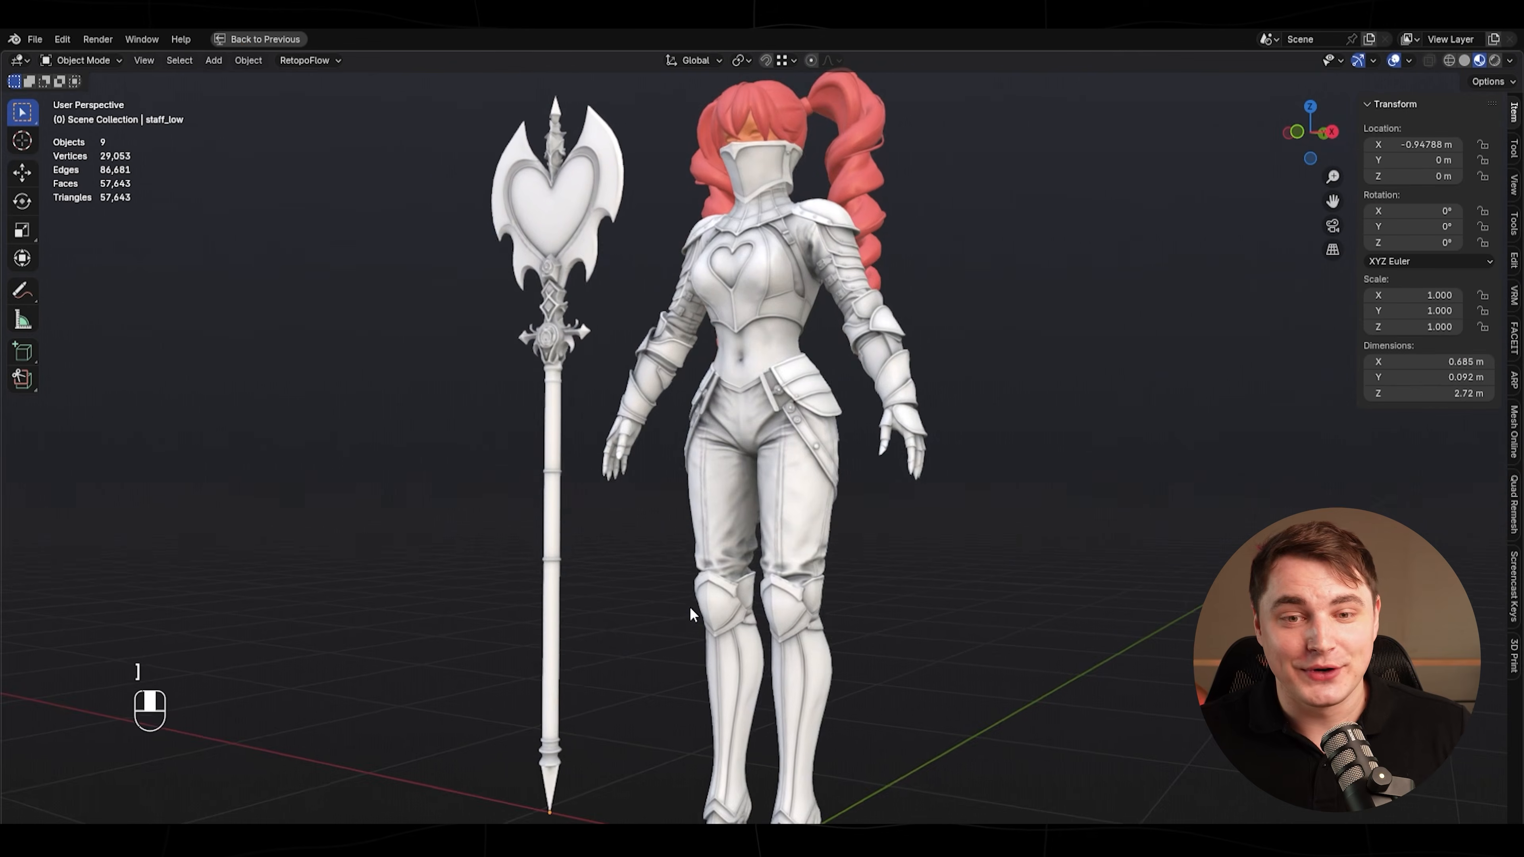
pyautogui.scroll(3, 988, 537)
pyautogui.scroll(2, 988, 534)
pyautogui.keyDown('shift'); pyautogui.moveTo(988, 531); pyautogui.dragTo(1118, 551, button='middle'); pyautogui.keyUp('shift')
pyautogui.scroll(3, 1076, 553)
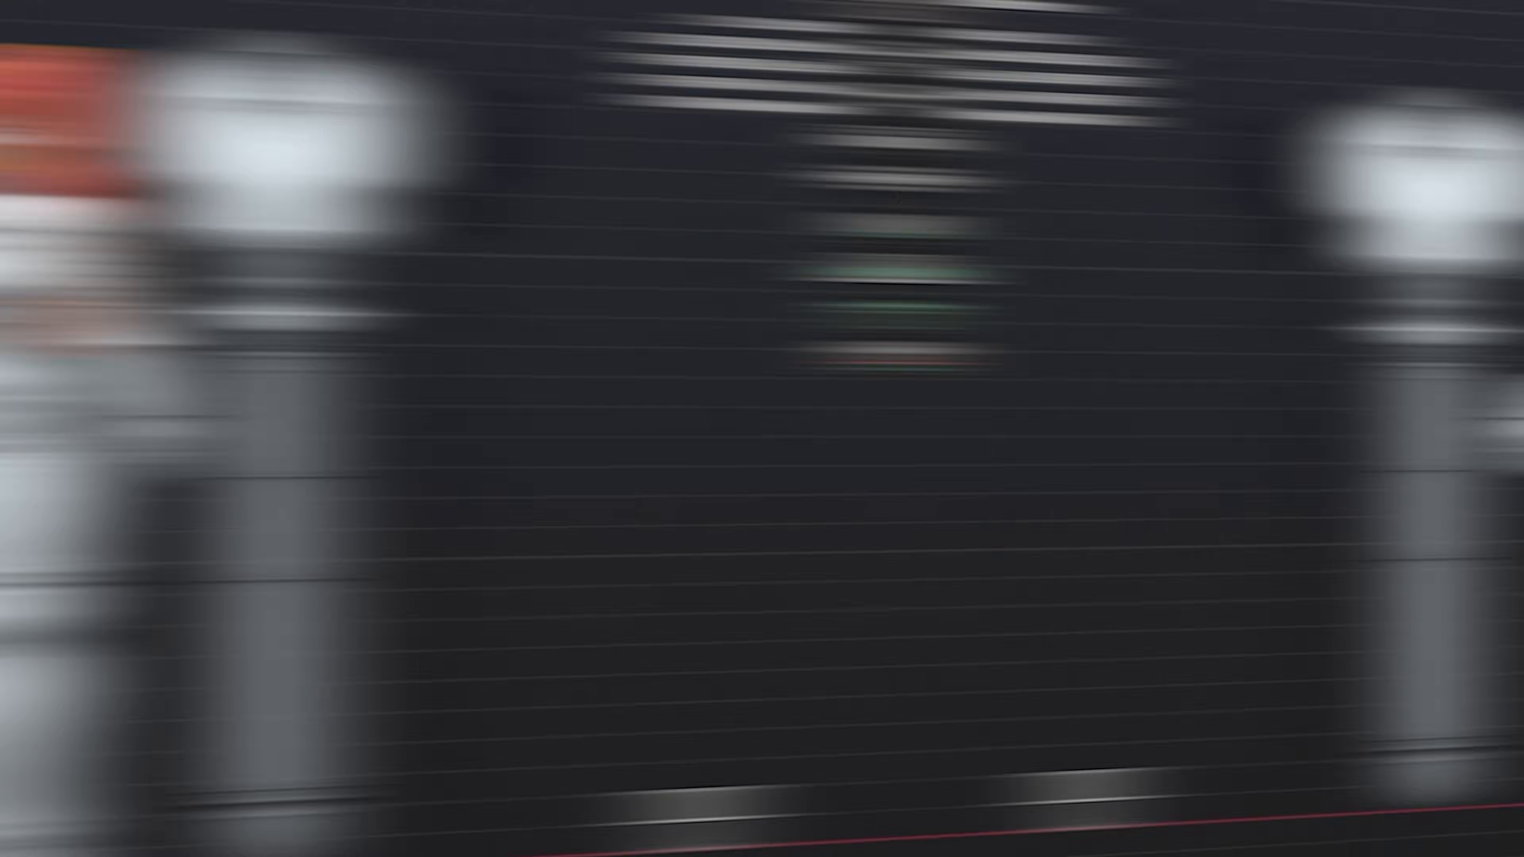
# - Start an FBX export of the selected hair object
pyautogui.scroll(2, 787, 536)
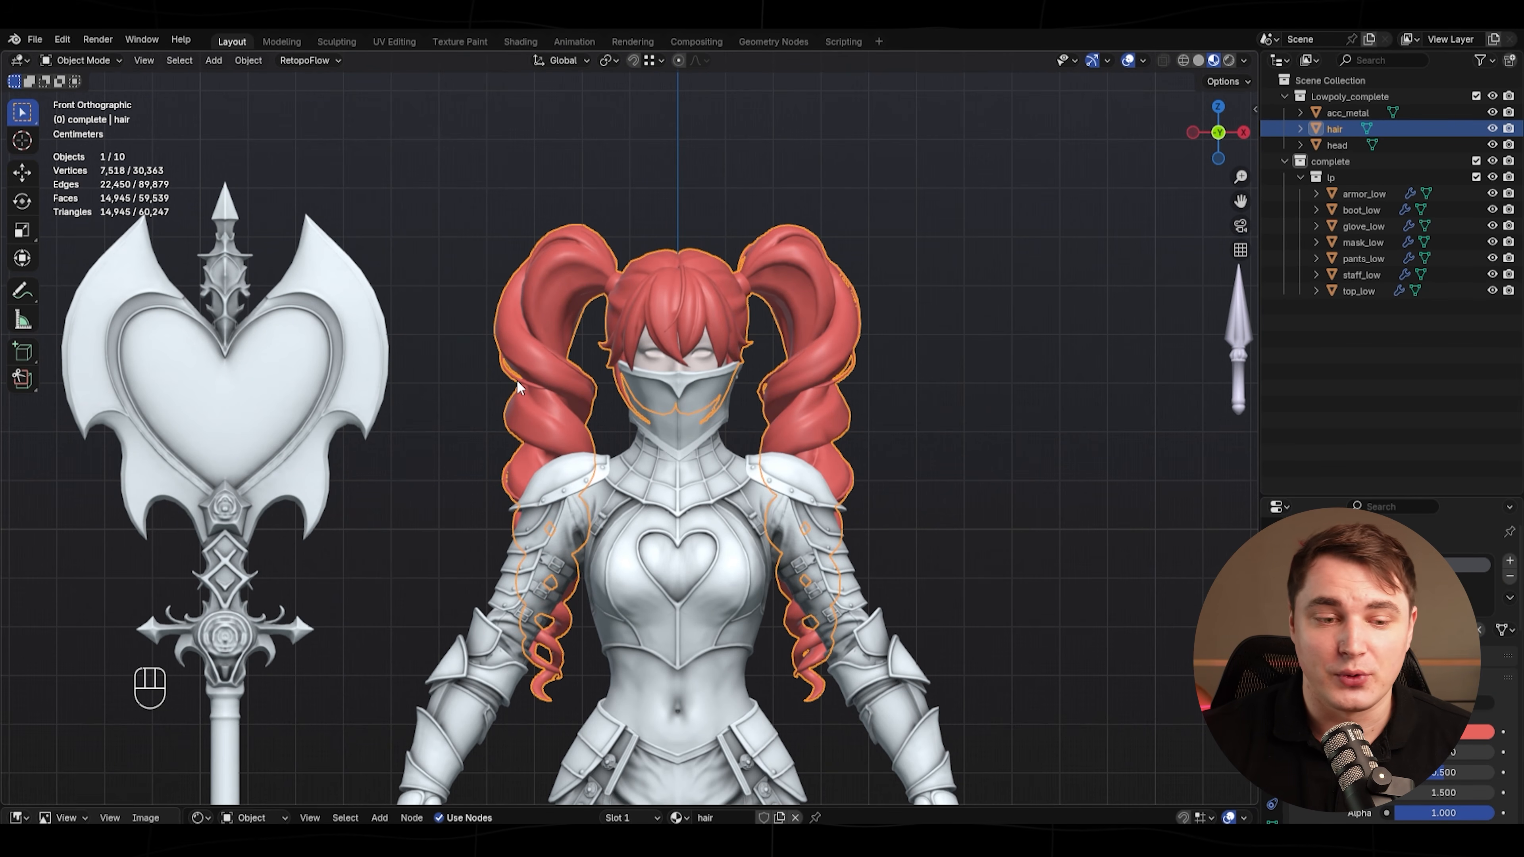
pyautogui.scroll(-3, 491, 363)
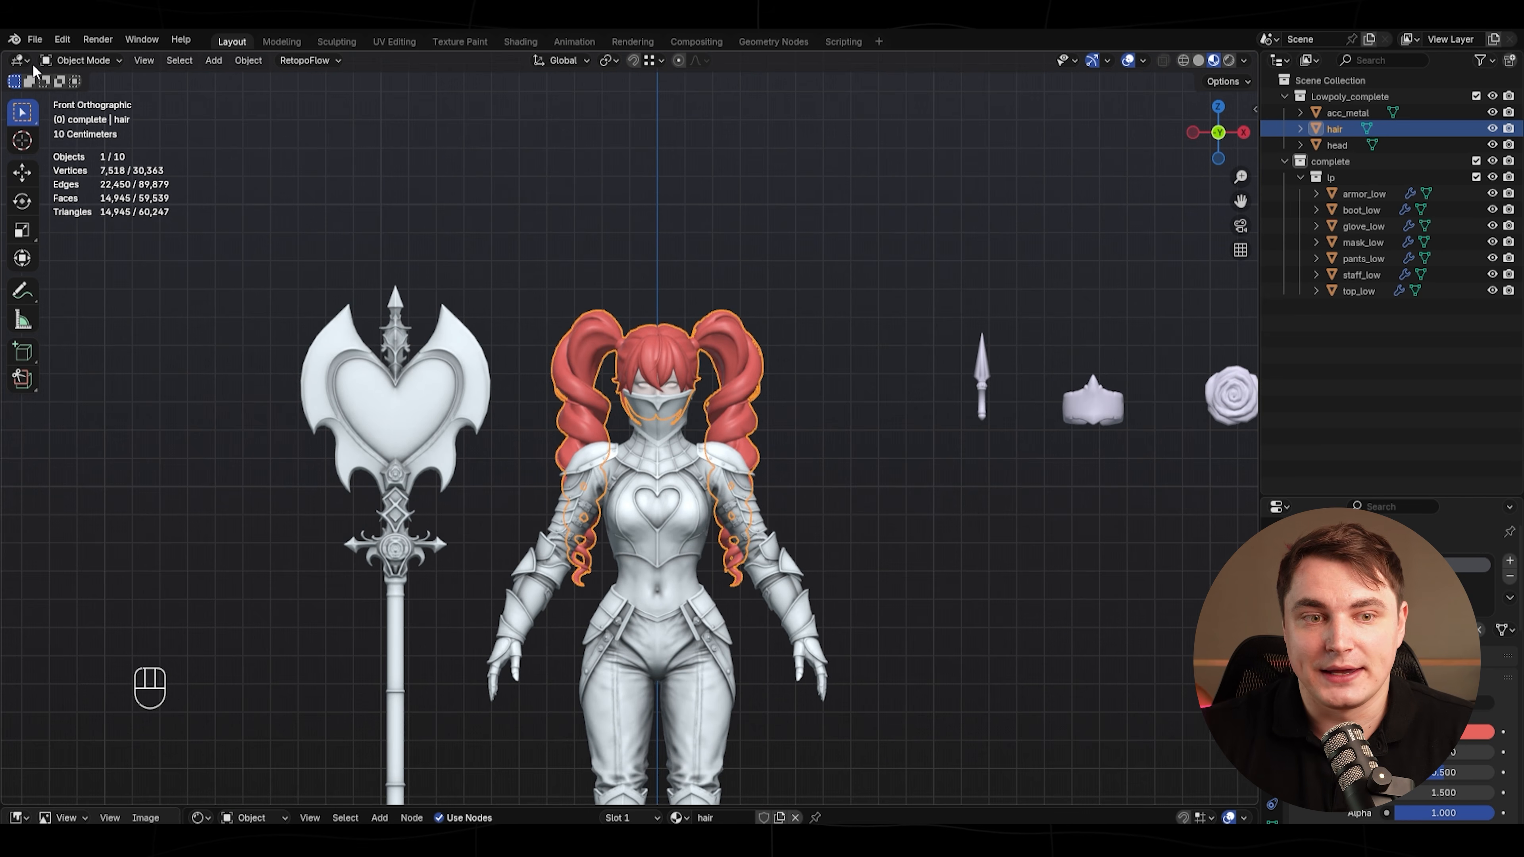
pyautogui.click(34, 40)
pyautogui.moveTo(78, 288)
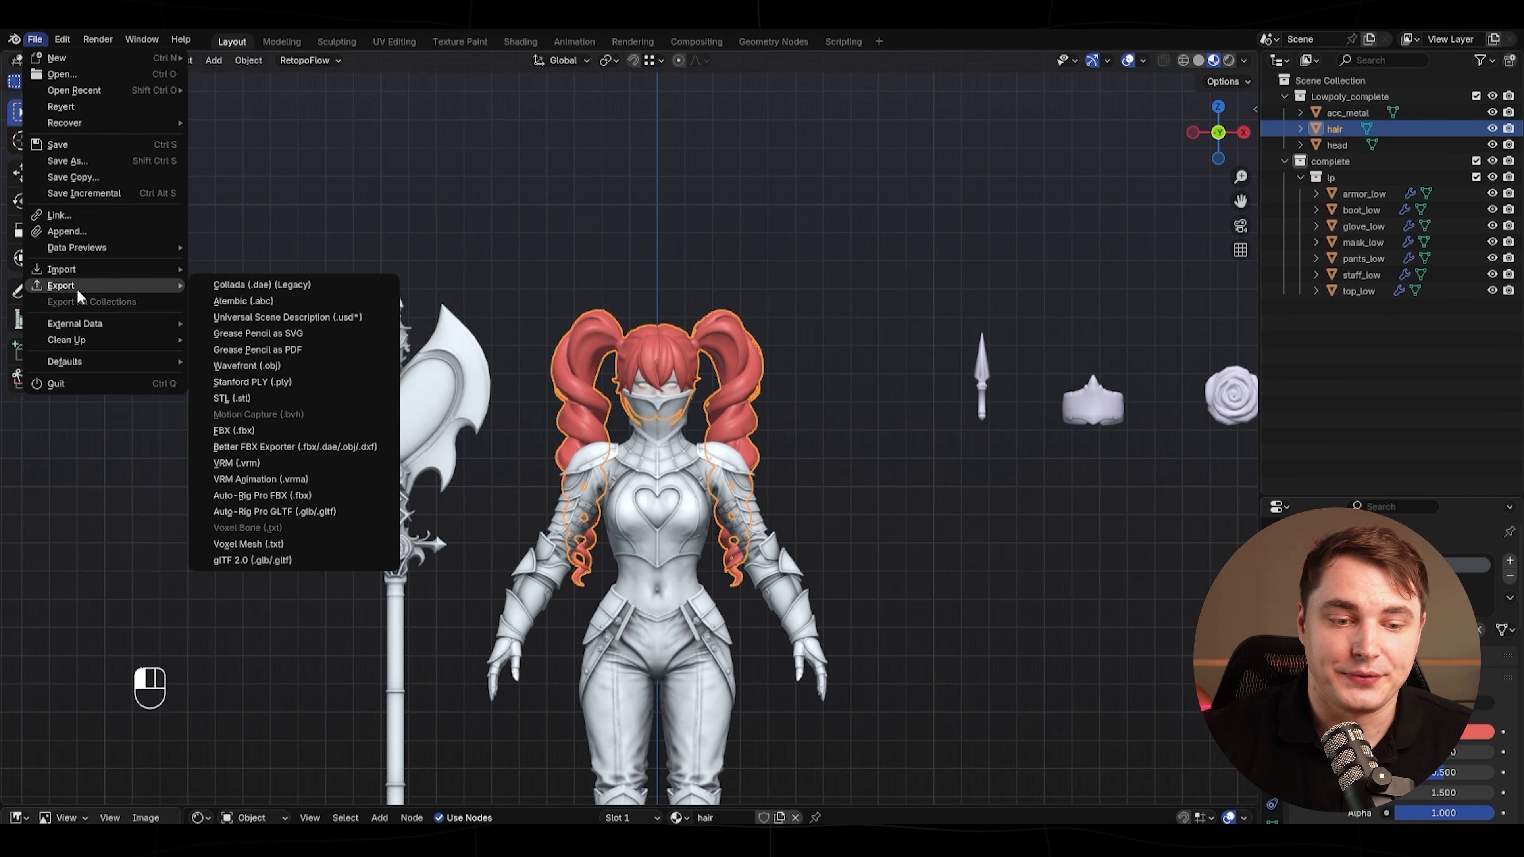
pyautogui.click(231, 431)
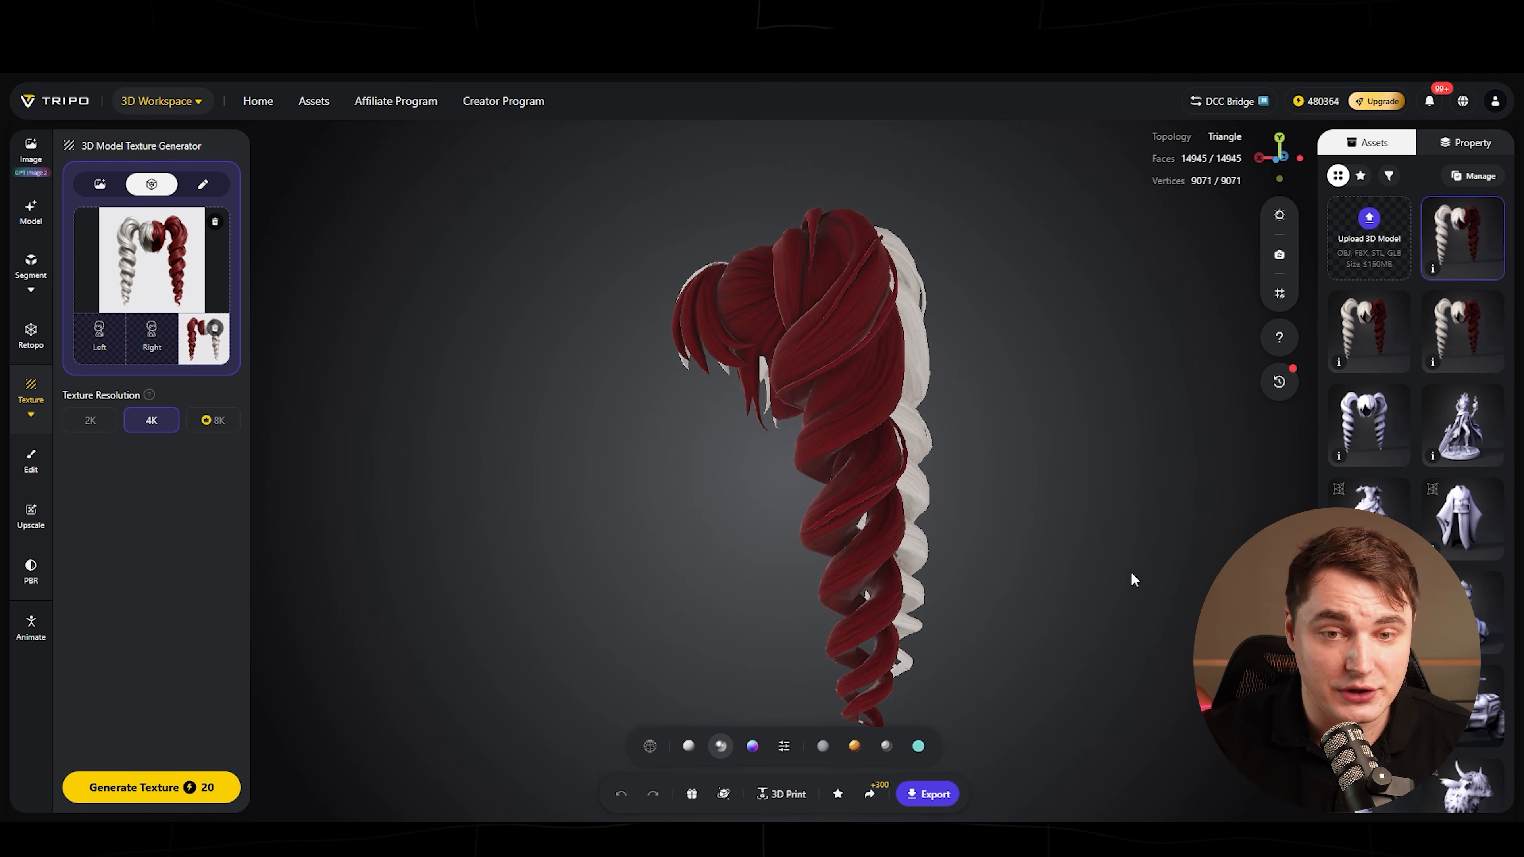
# - Switch to Tripo and inspect the textured two-tone hair model from several angles and up close
pyautogui.moveTo(1131, 572); pyautogui.dragTo(996, 602)
pyautogui.scroll(5, 1013, 585)
pyautogui.scroll(-3, 1026, 572)
pyautogui.moveTo(1140, 578); pyautogui.dragTo(1177, 564)
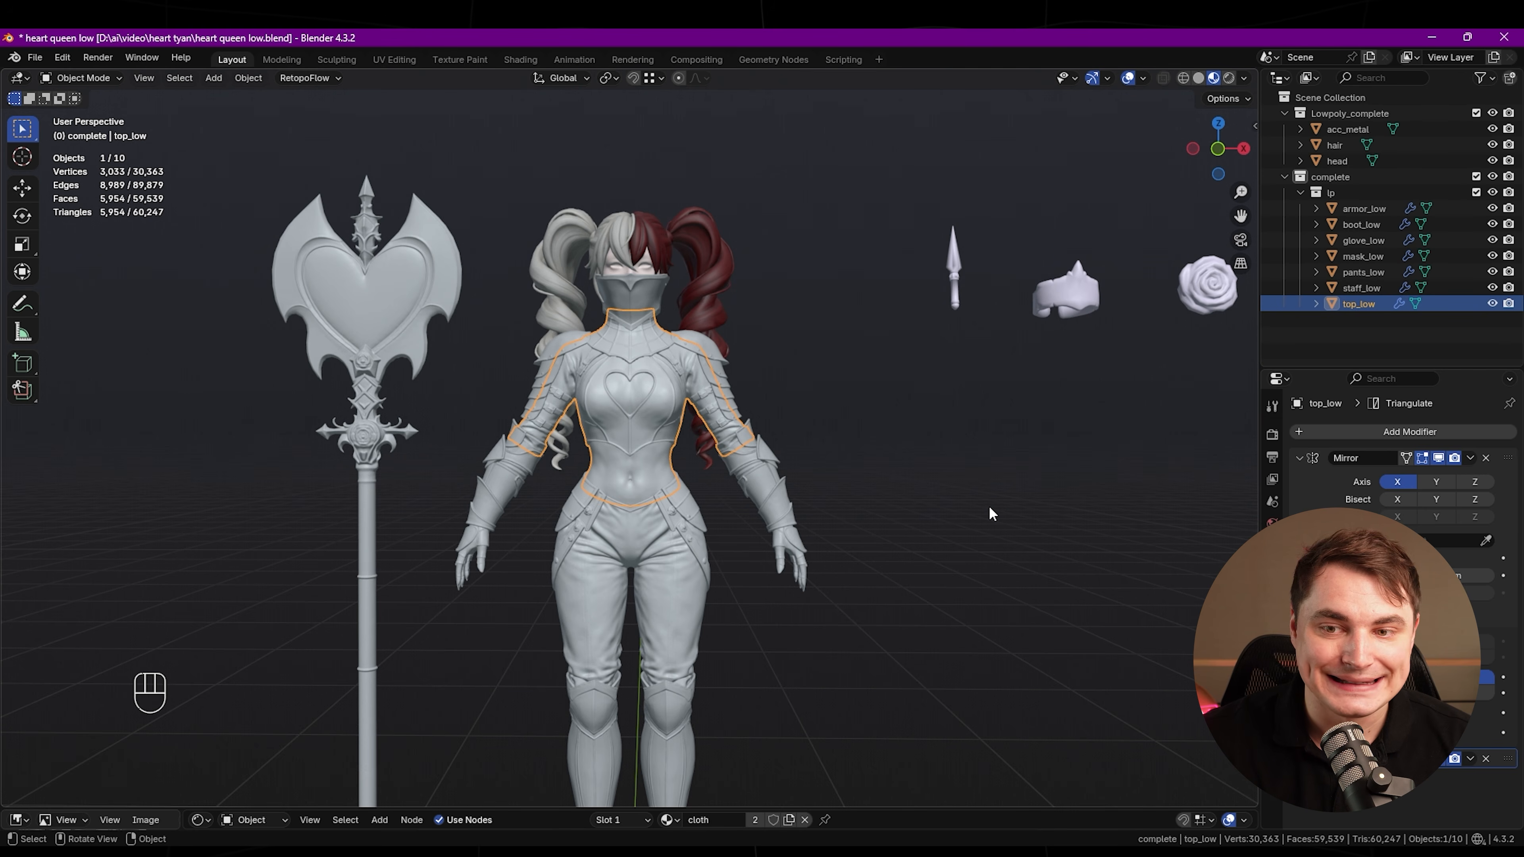
# - Select all character, staff and accessory objects and start a glTF 2.0 export to heart queen.glb
pyautogui.scroll(-5, 936, 516)
pyautogui.moveTo(423, 255); pyautogui.dragTo(1076, 715)
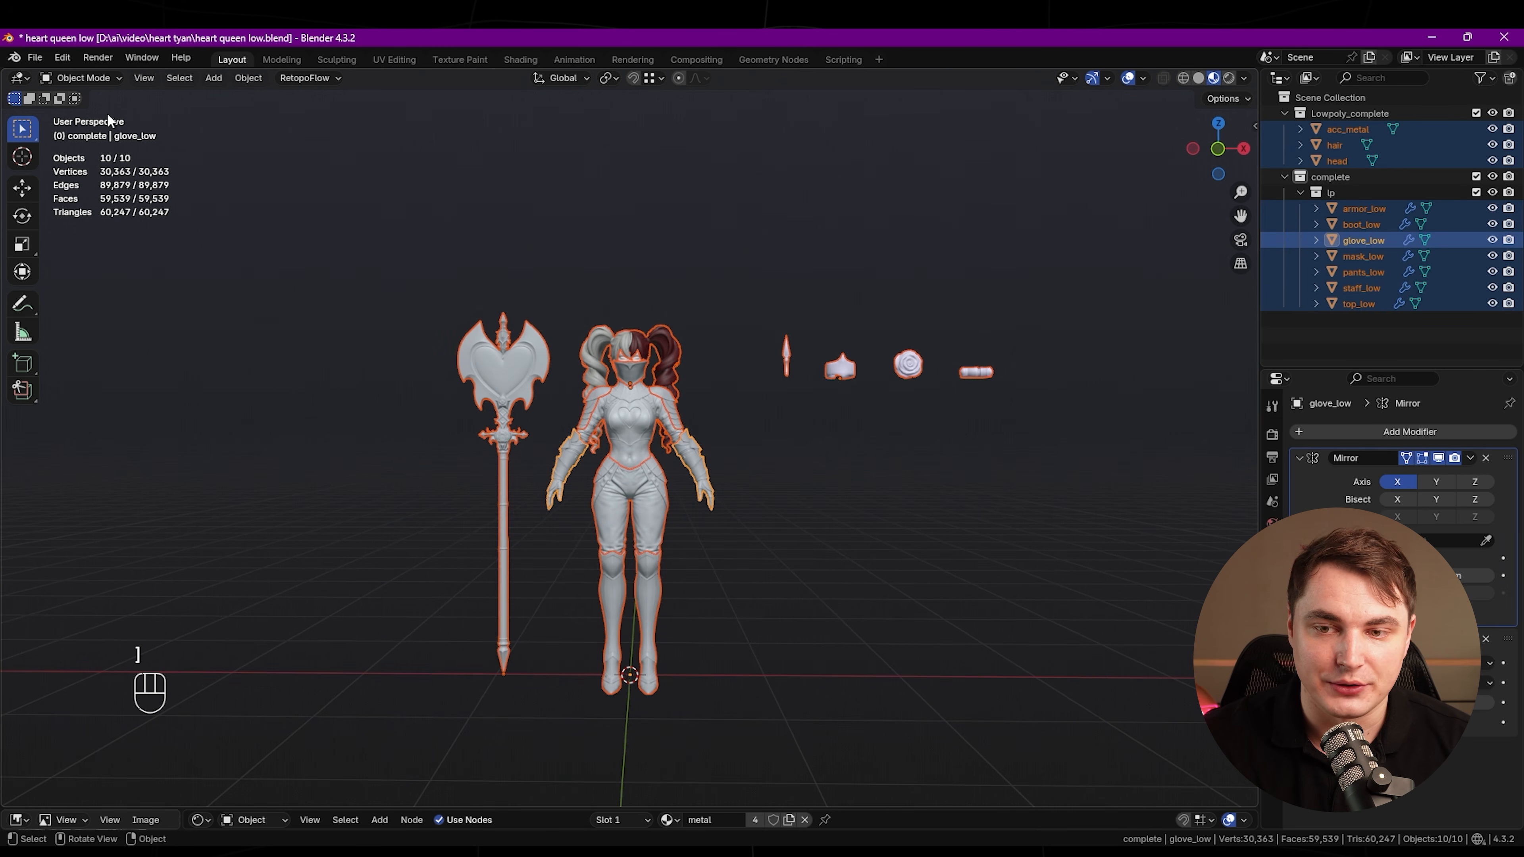
pyautogui.click(35, 59)
pyautogui.moveTo(96, 298)
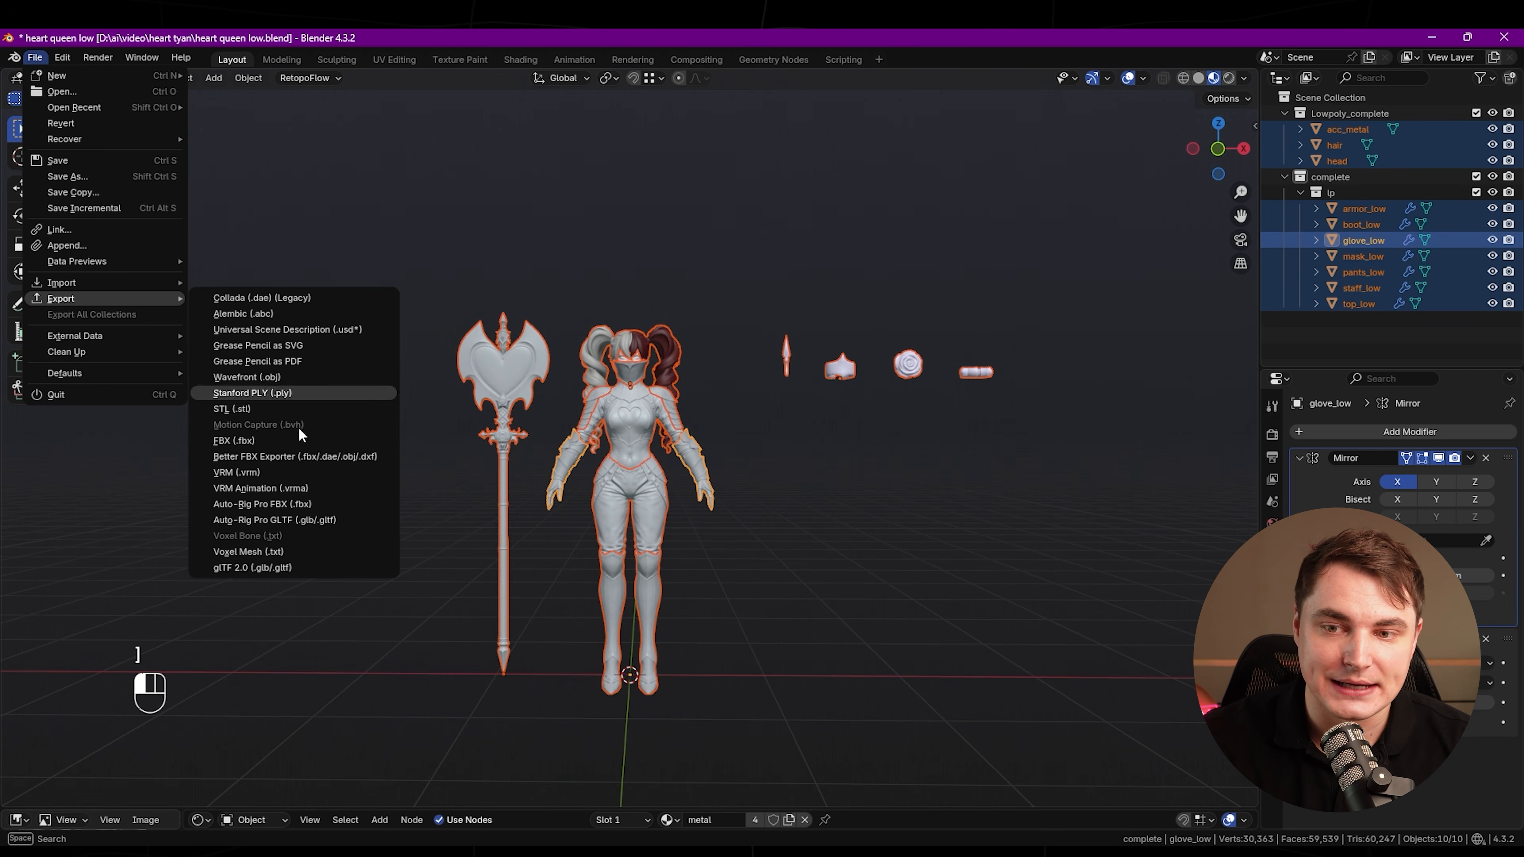
pyautogui.click(252, 567)
pyautogui.click(377, 304)
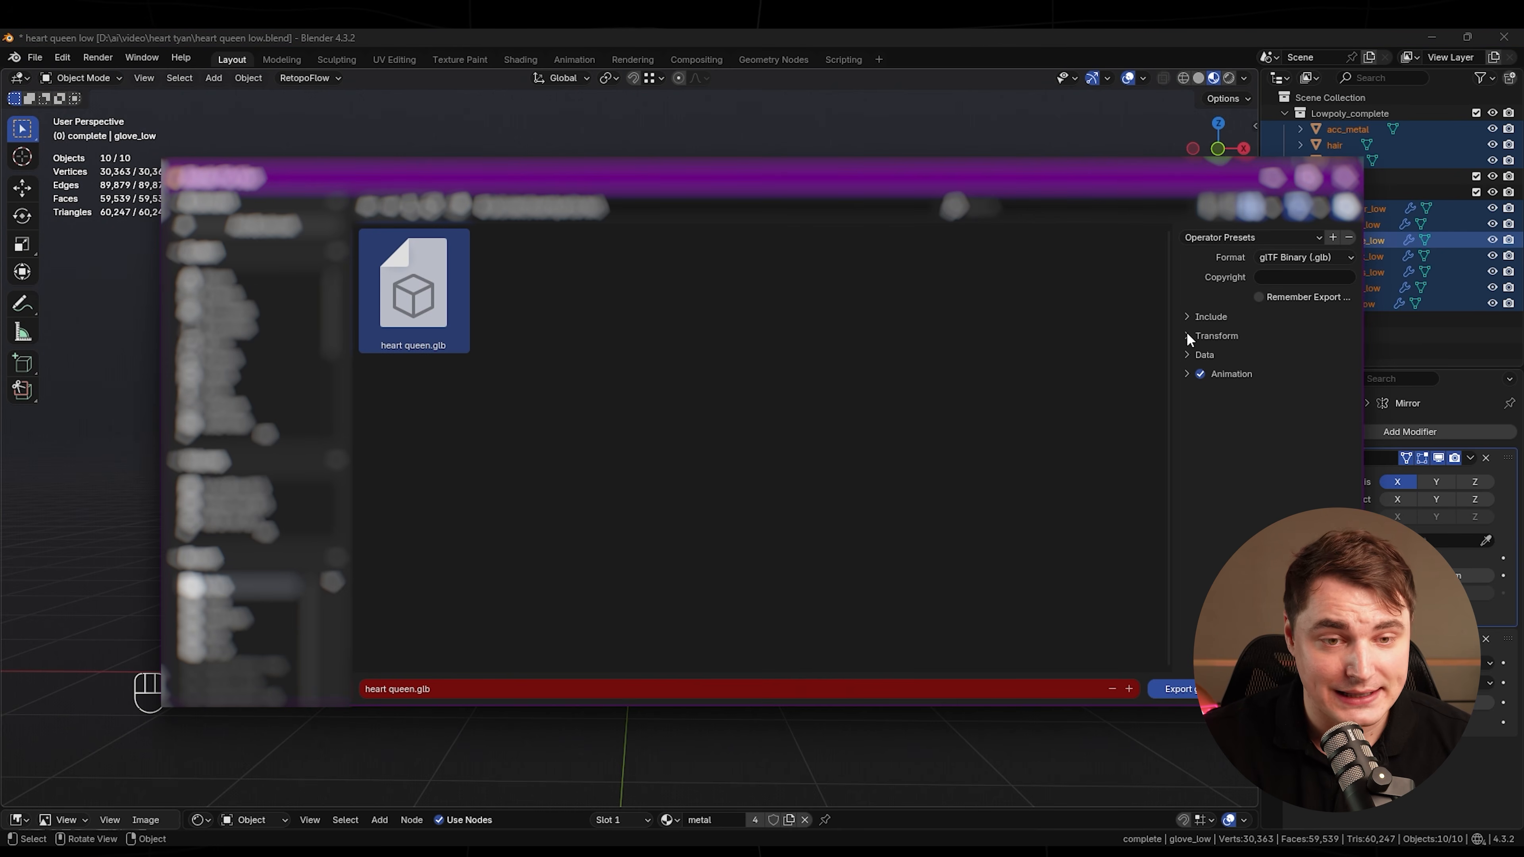
# - Enable Apply Modifiers in the export's mesh data options and export heart queen.glb
pyautogui.click(1190, 354)
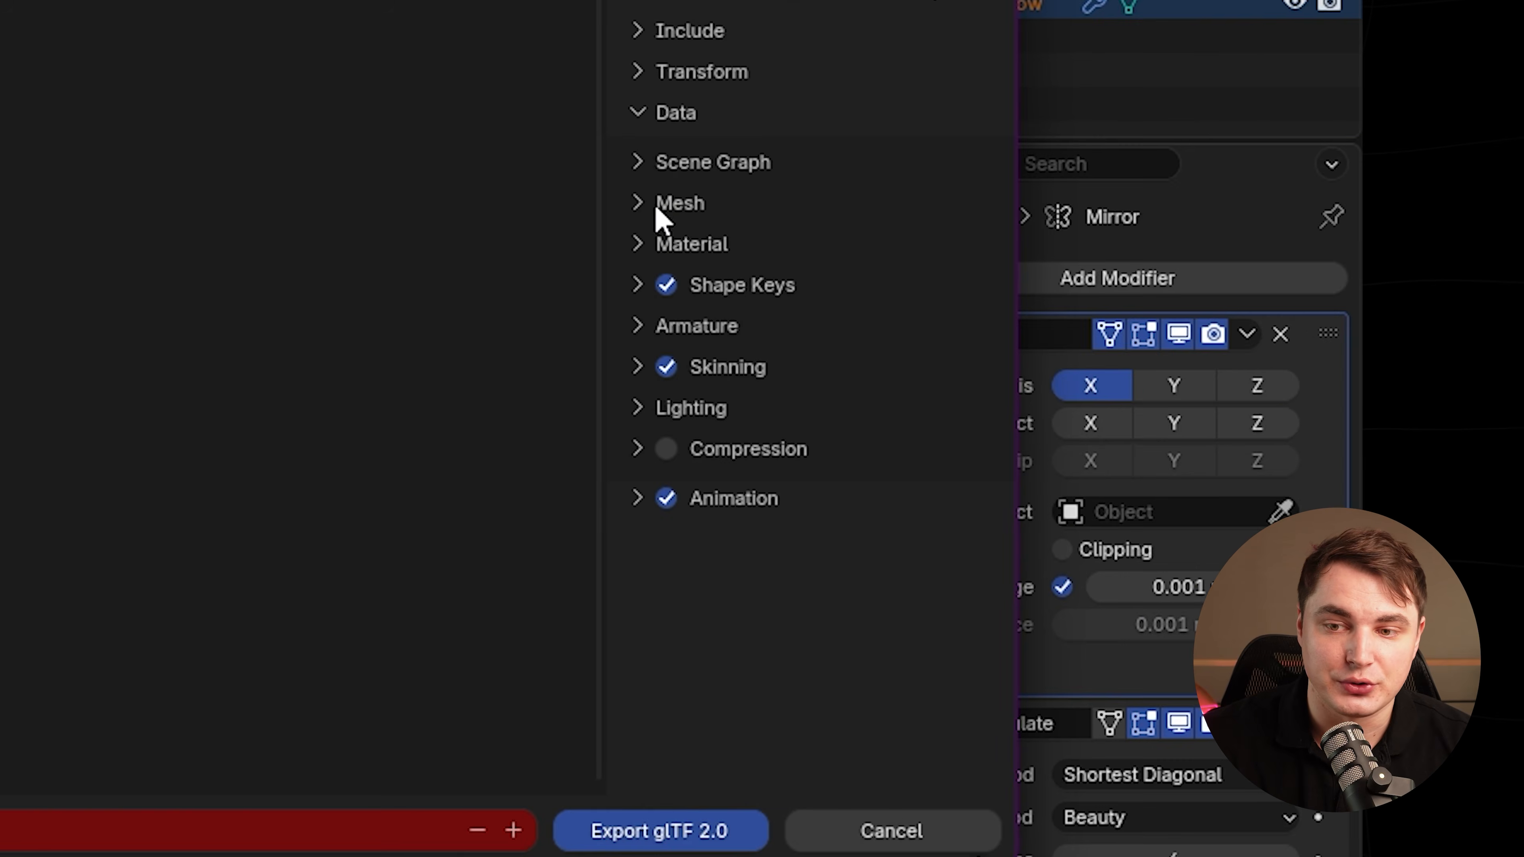
pyautogui.click(1192, 398)
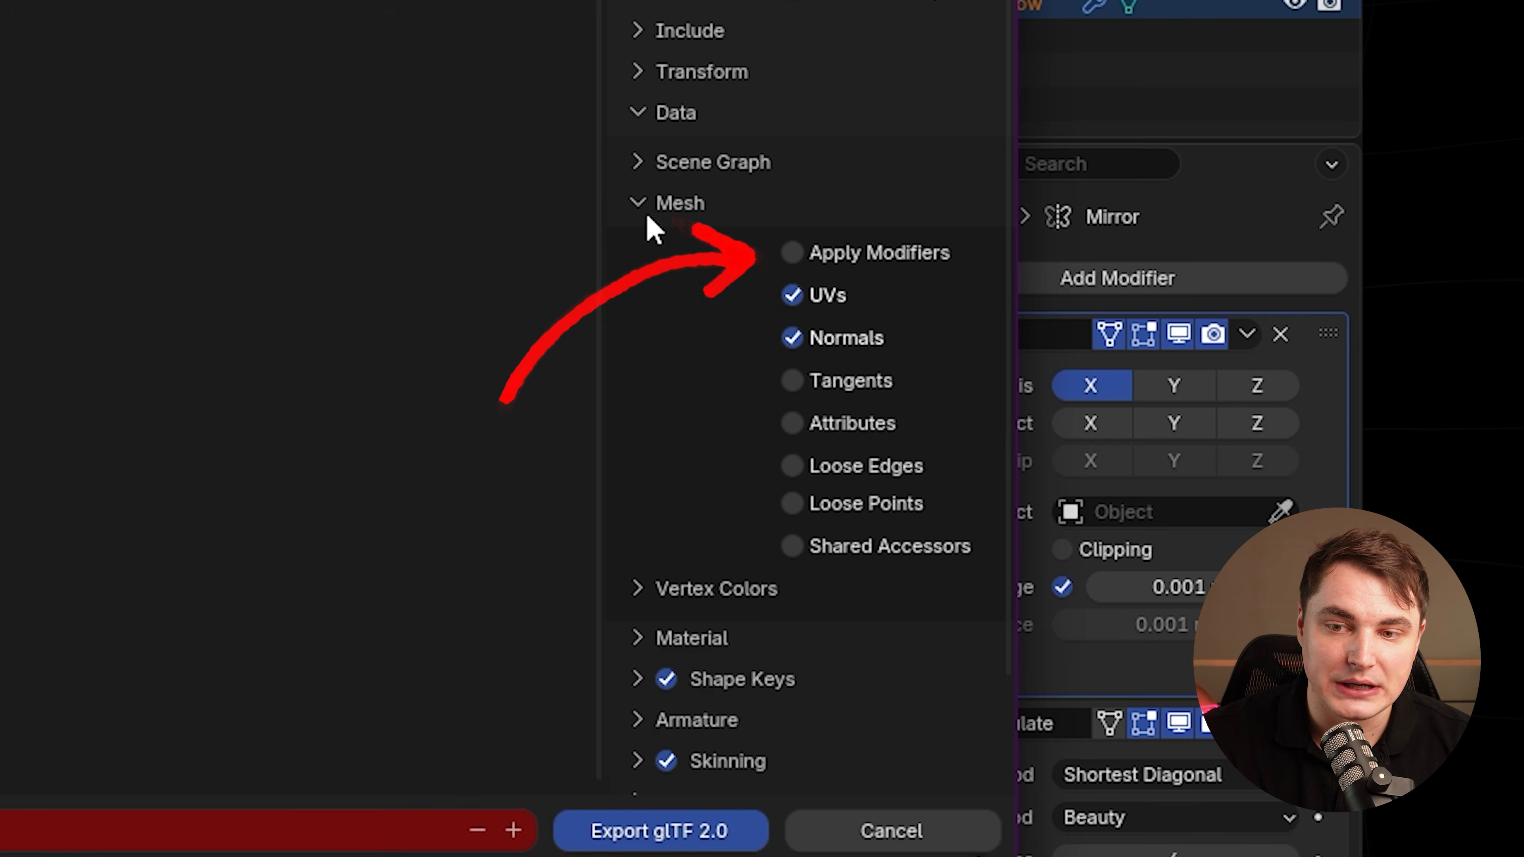
pyautogui.click(792, 254)
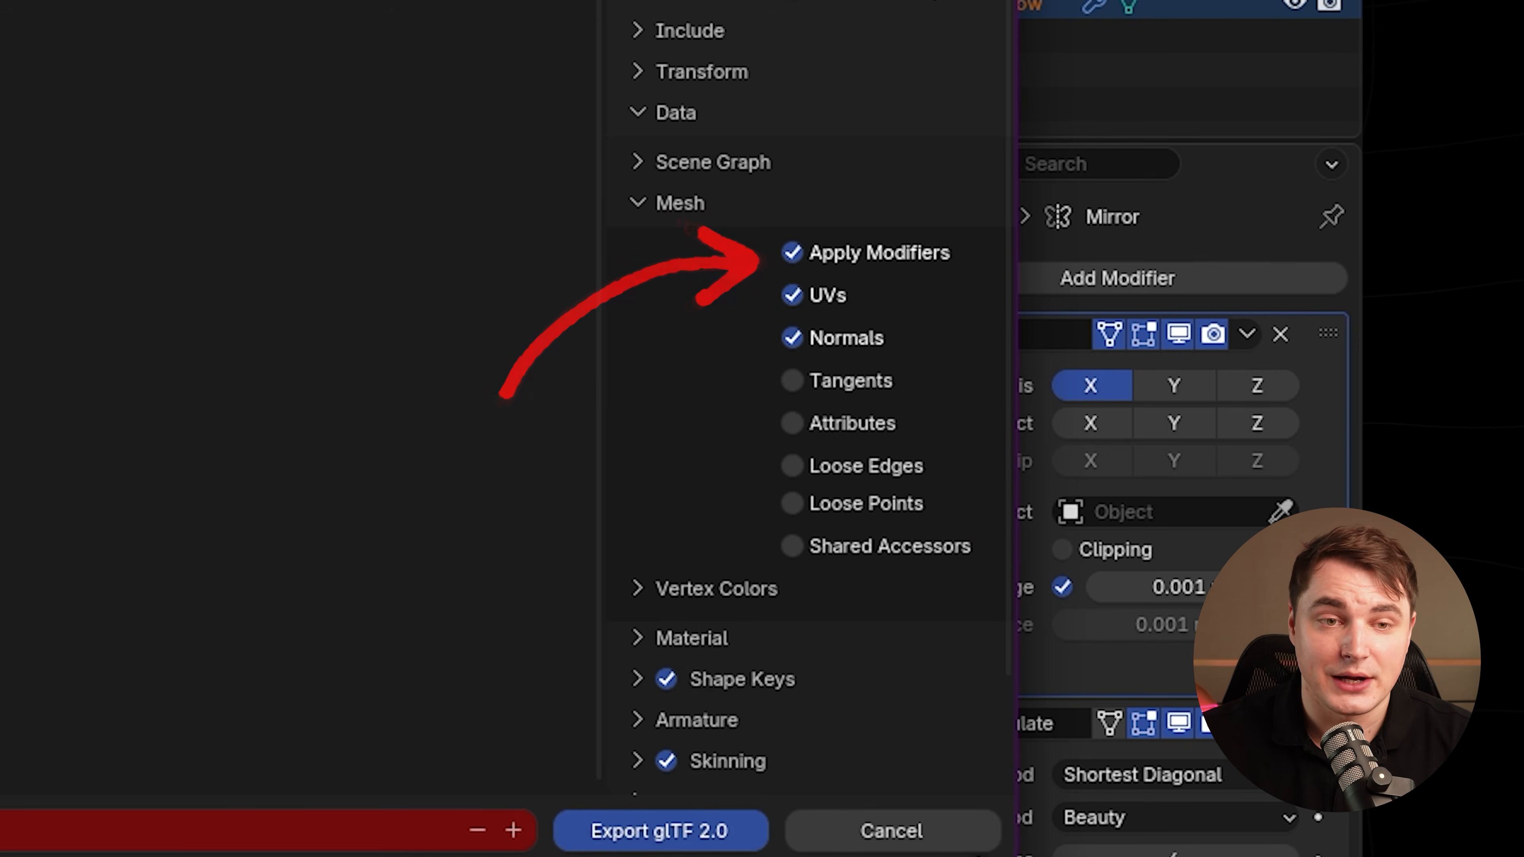
pyautogui.click(600, 837)
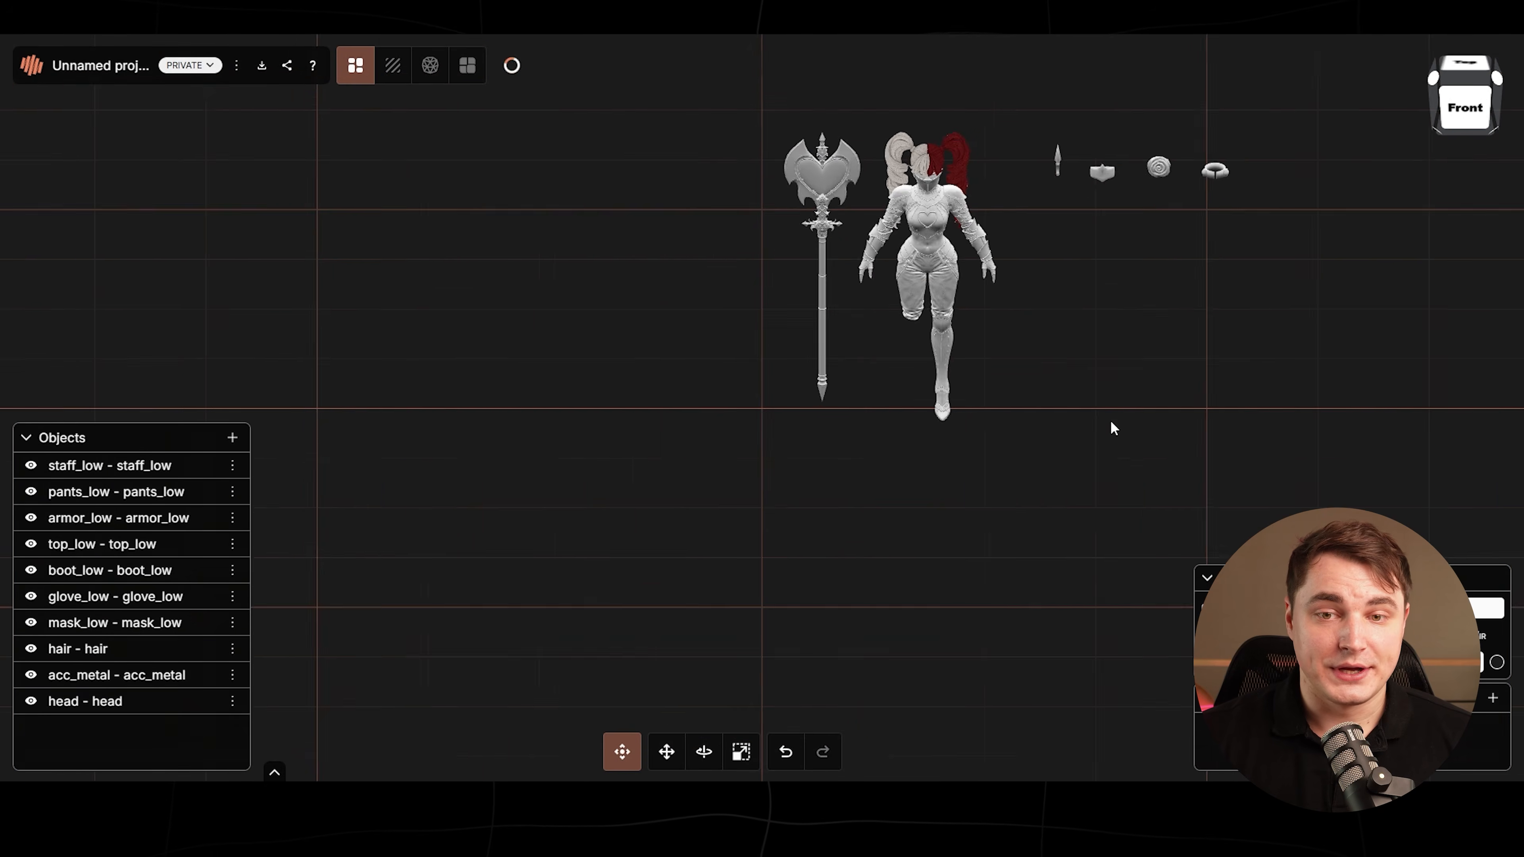
# - Switch to the AI texturing web app with the exported model and import the armor, hair, boot and clothing pictures as reference images
pyautogui.scroll(5, 1109, 419)
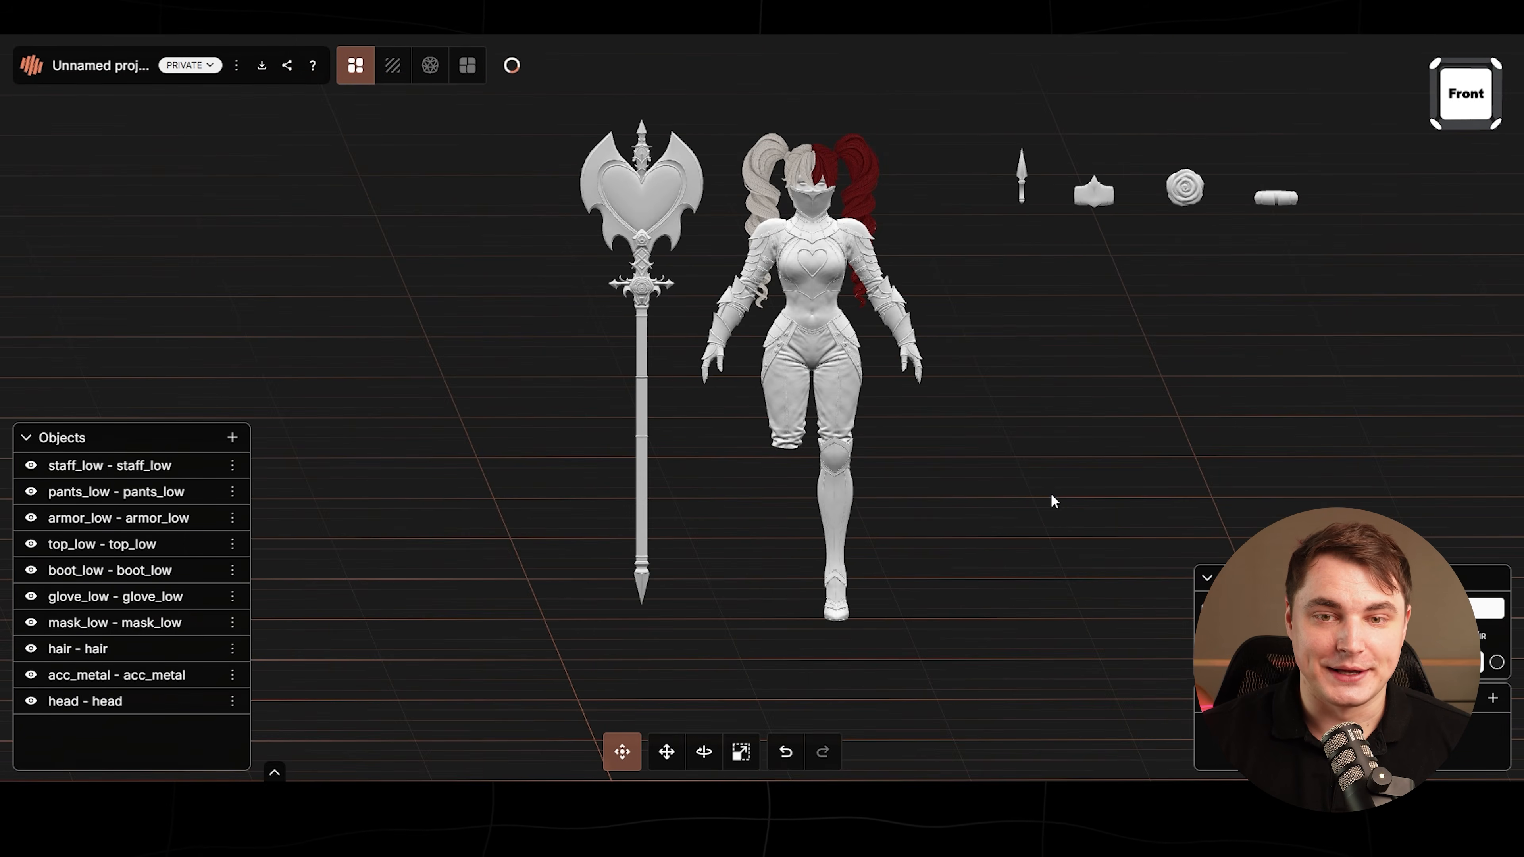
pyautogui.scroll(2, 1052, 501)
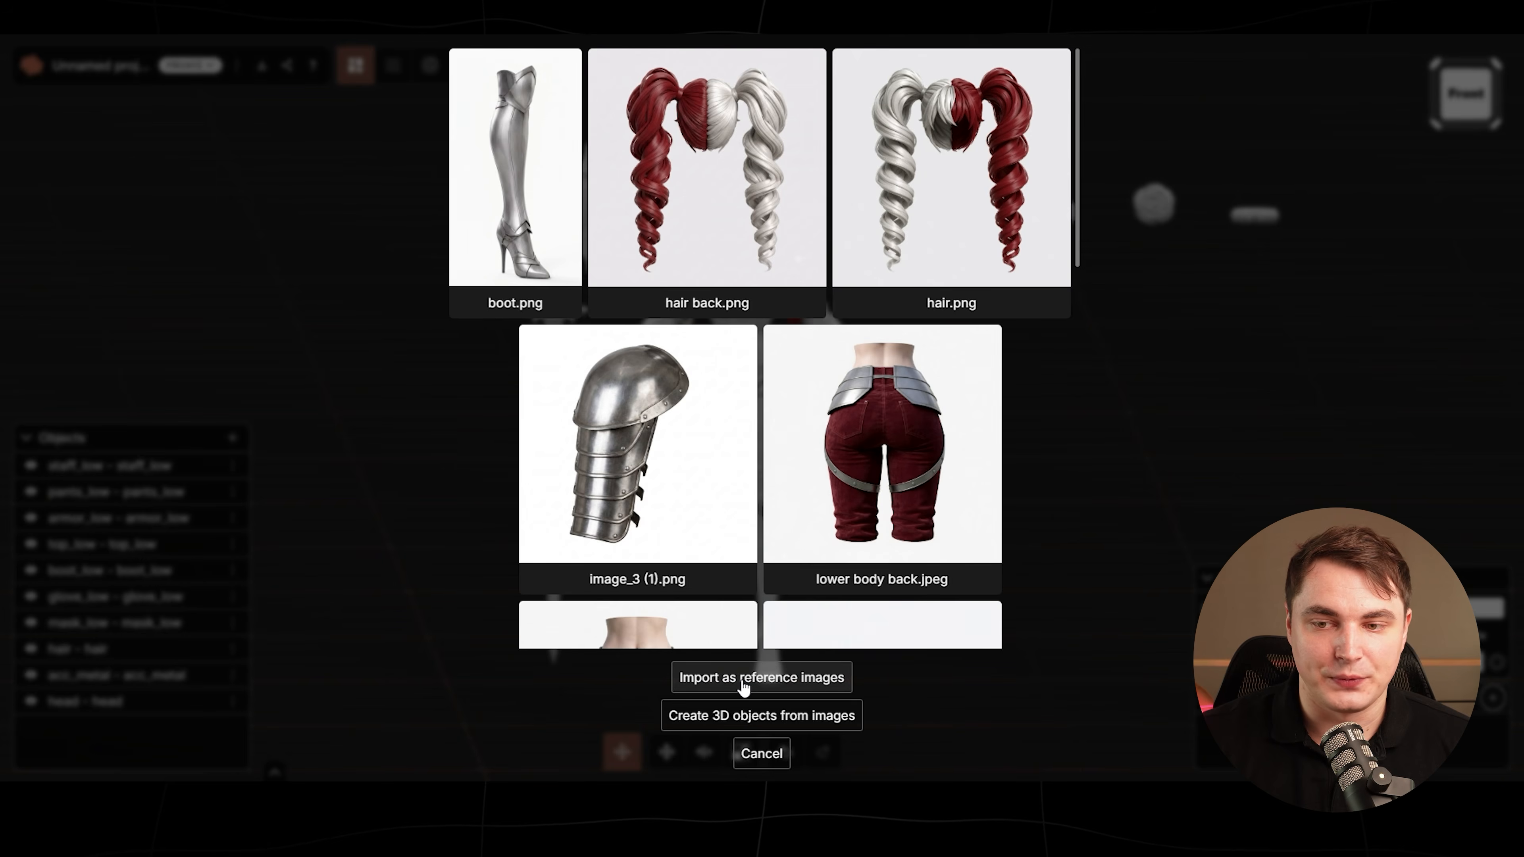
pyautogui.click(743, 678)
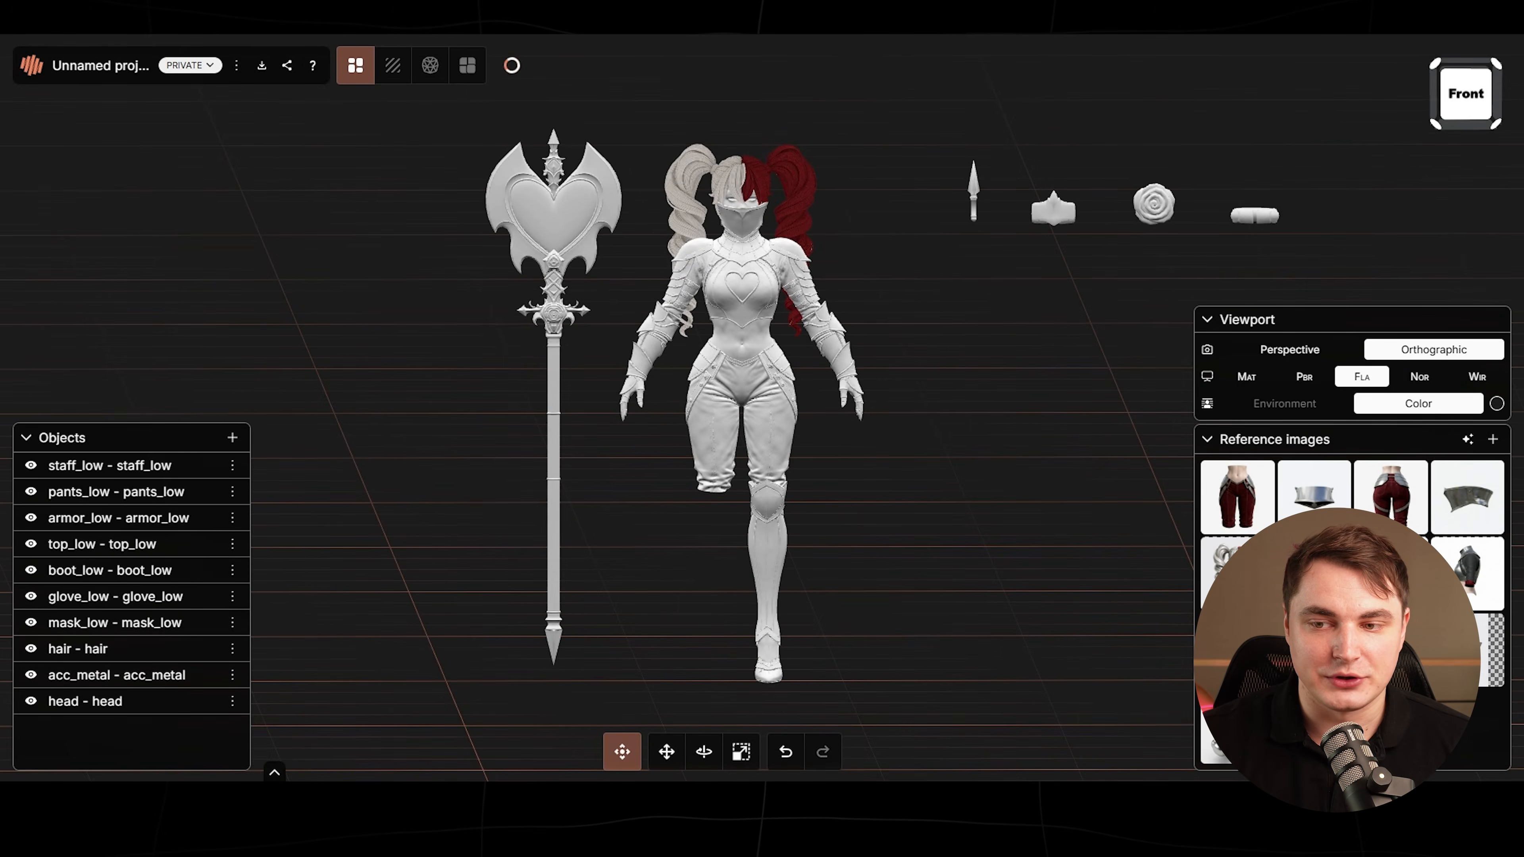
# - Select top_low on the character and open it in Texture mode
pyautogui.scroll(3, 880, 417)
pyautogui.moveTo(935, 277); pyautogui.dragTo(898, 484, button='right')
pyautogui.scroll(4, 898, 482)
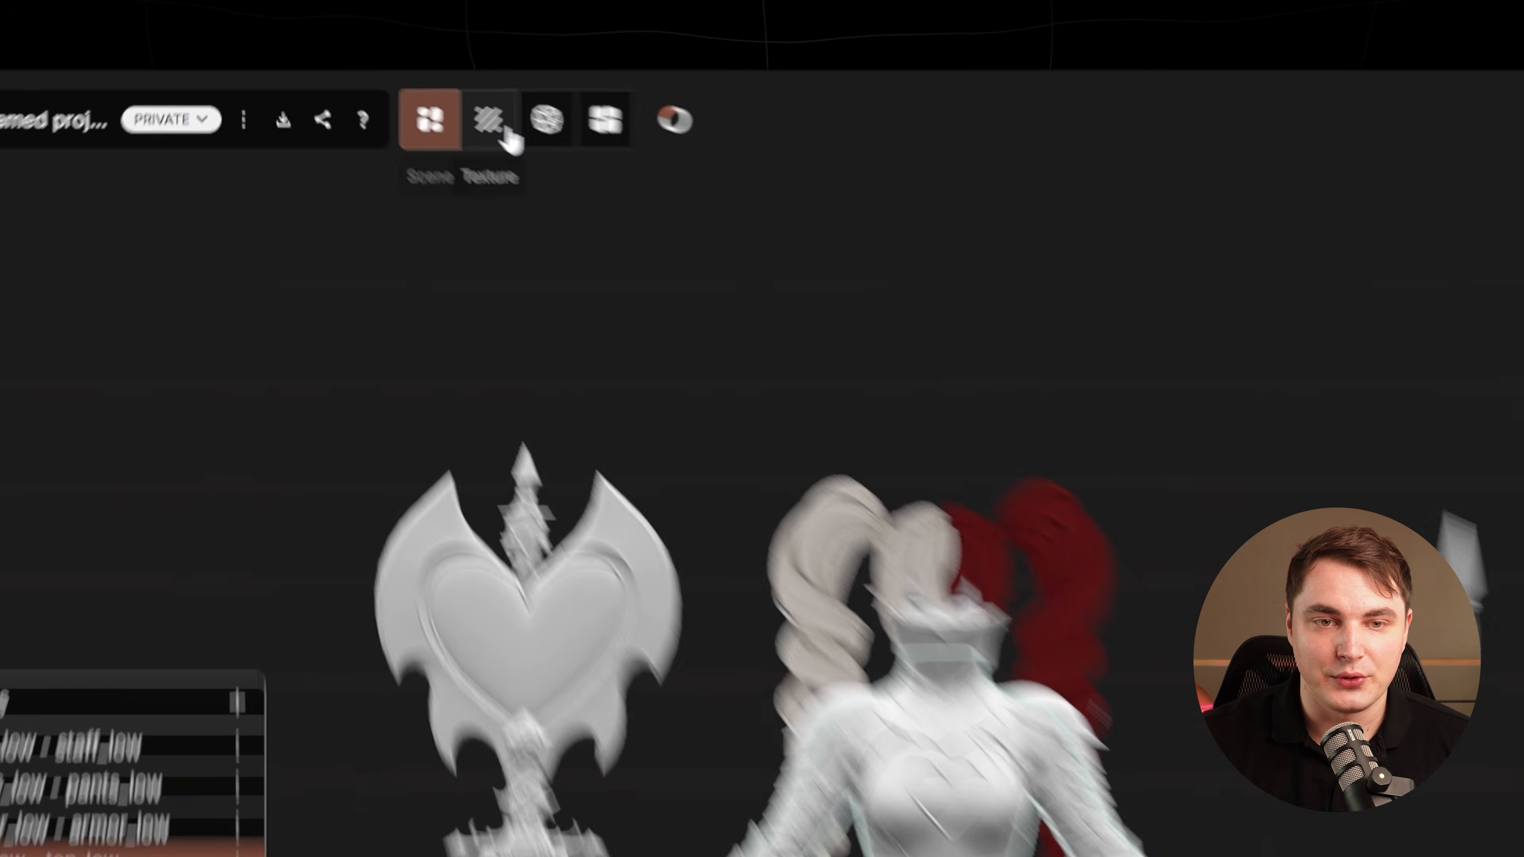
pyautogui.click(407, 73)
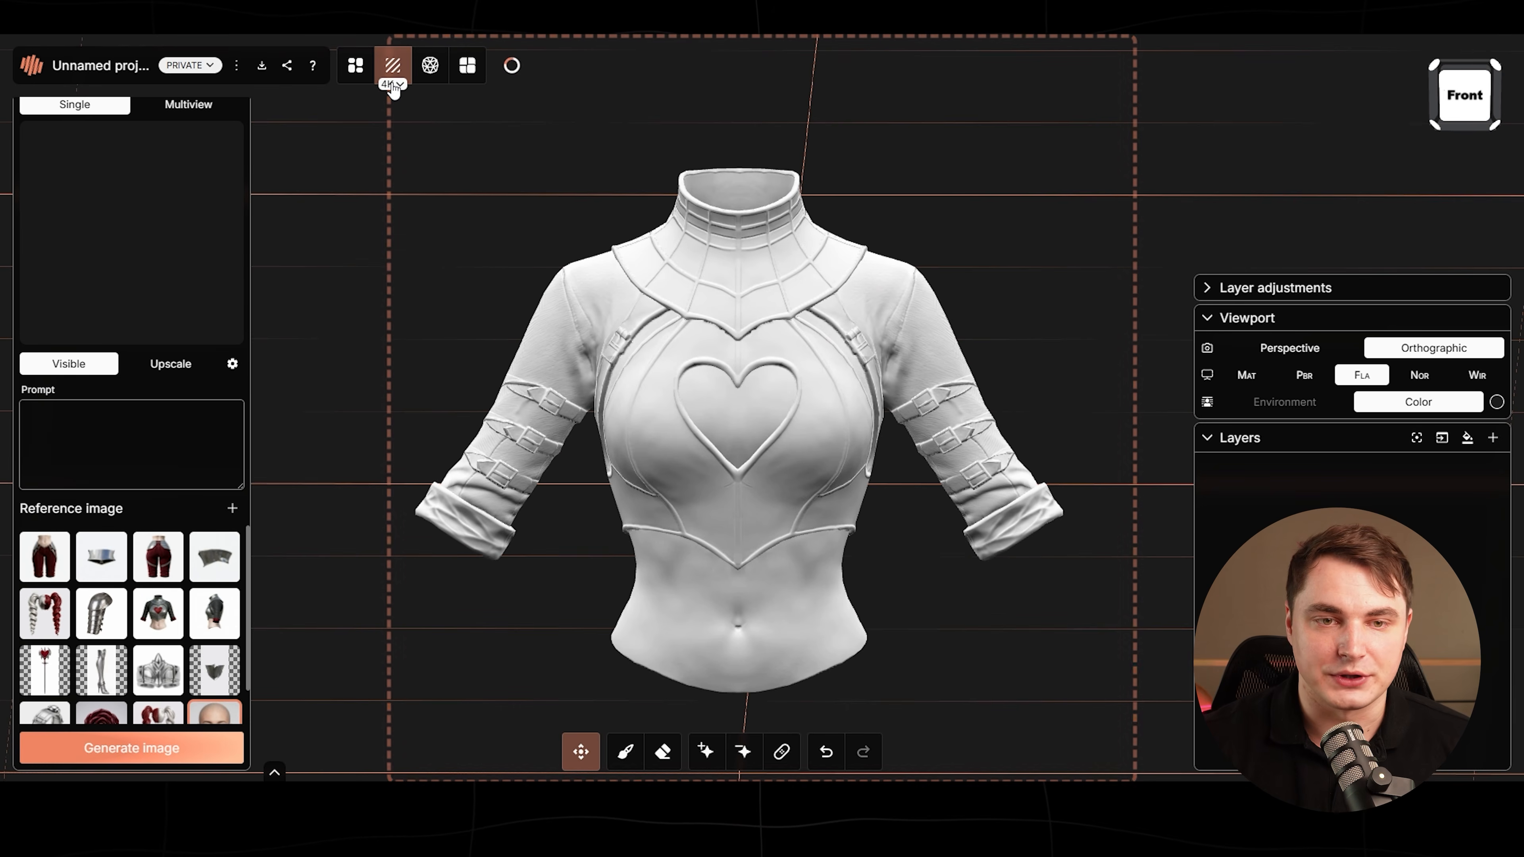
# - Generate a front texture image for the top from its front reference and add it as a layer
pyautogui.click(232, 364)
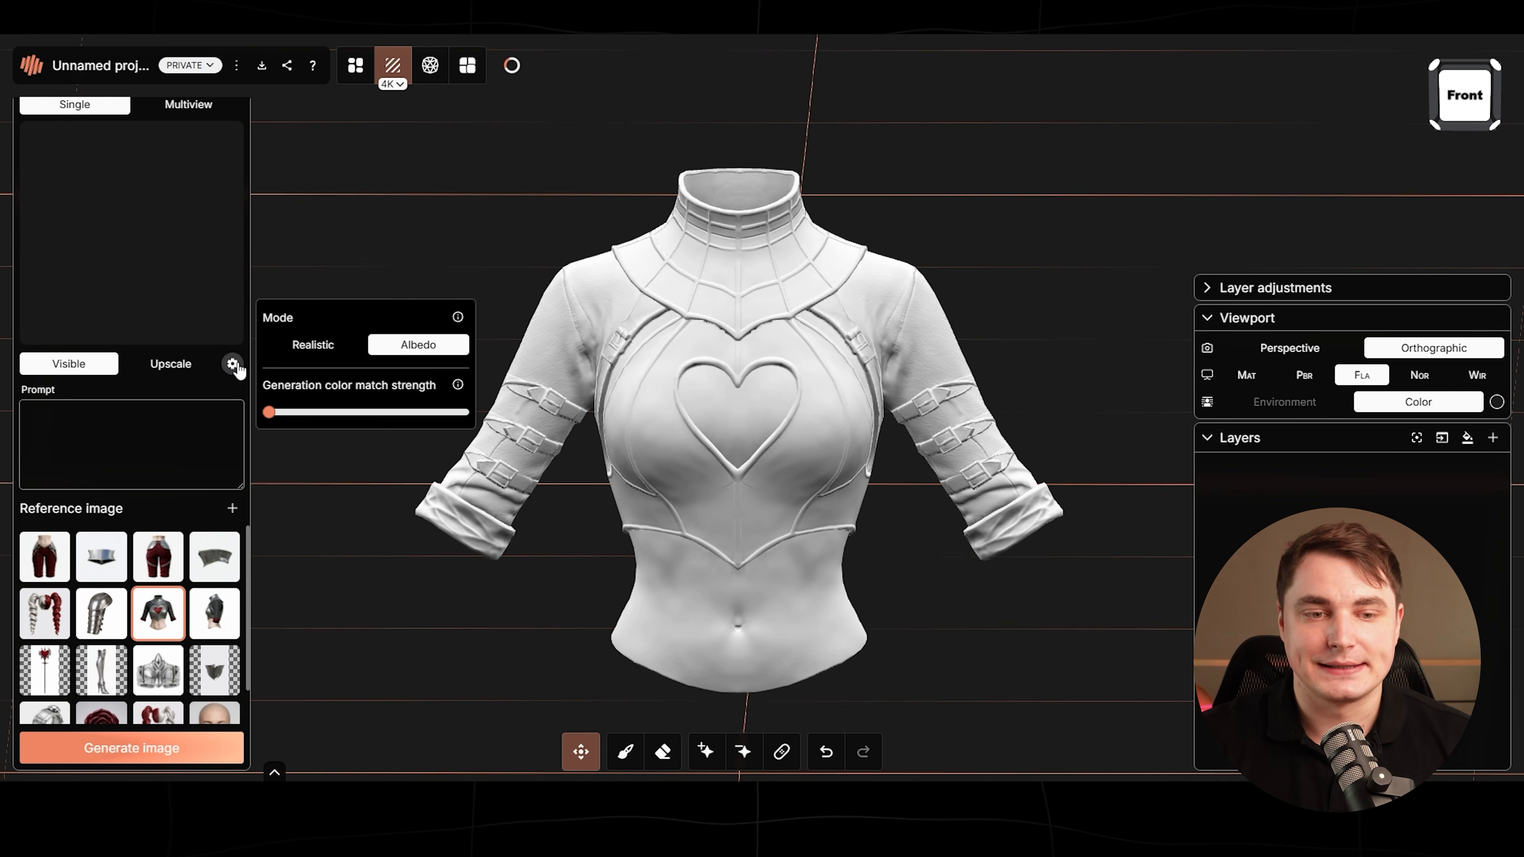
pyautogui.click(234, 364)
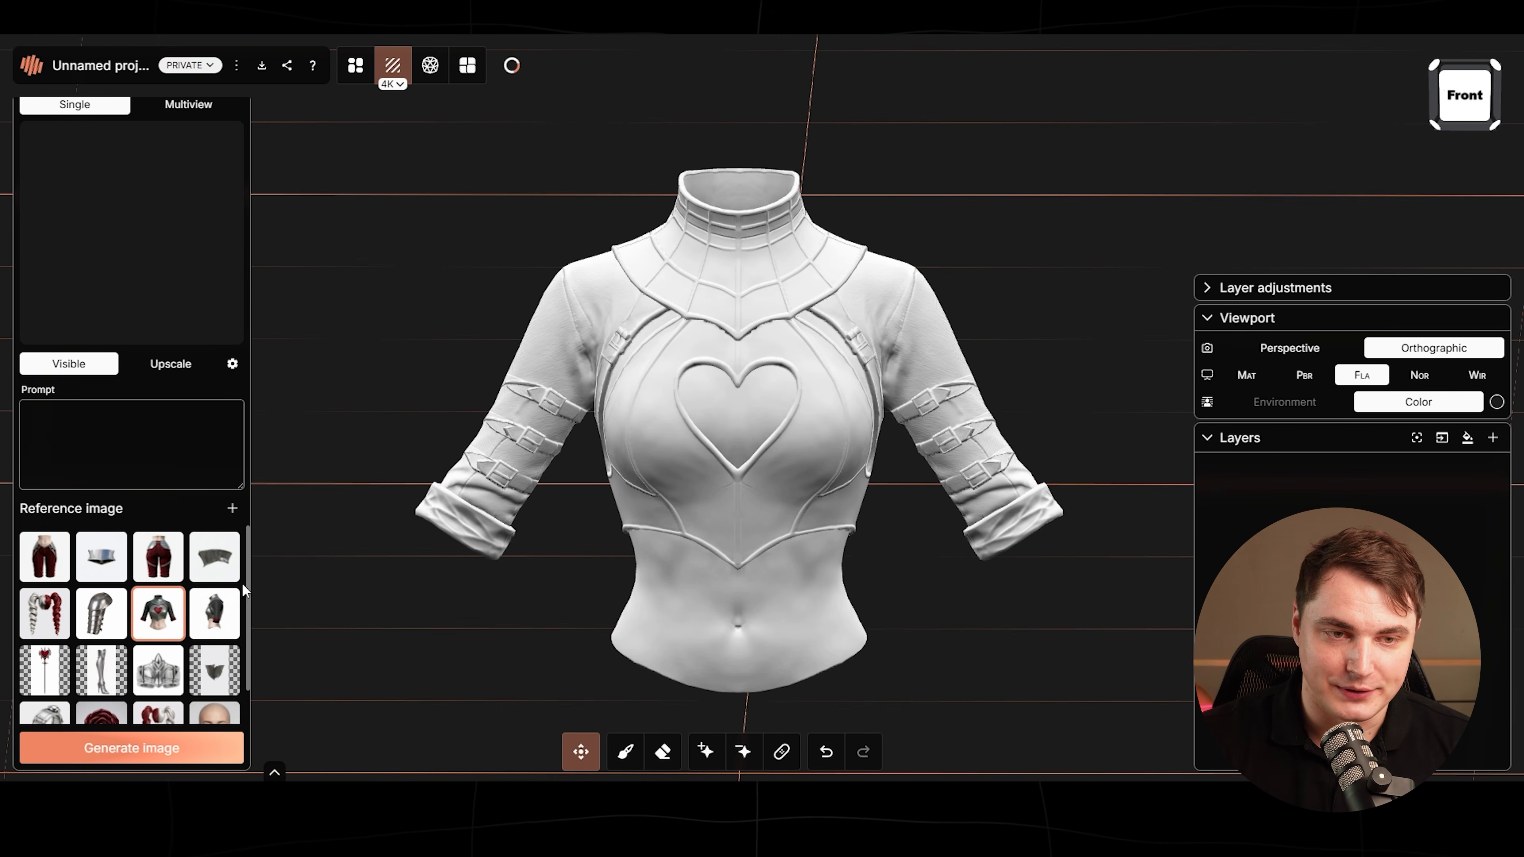
pyautogui.click(158, 750)
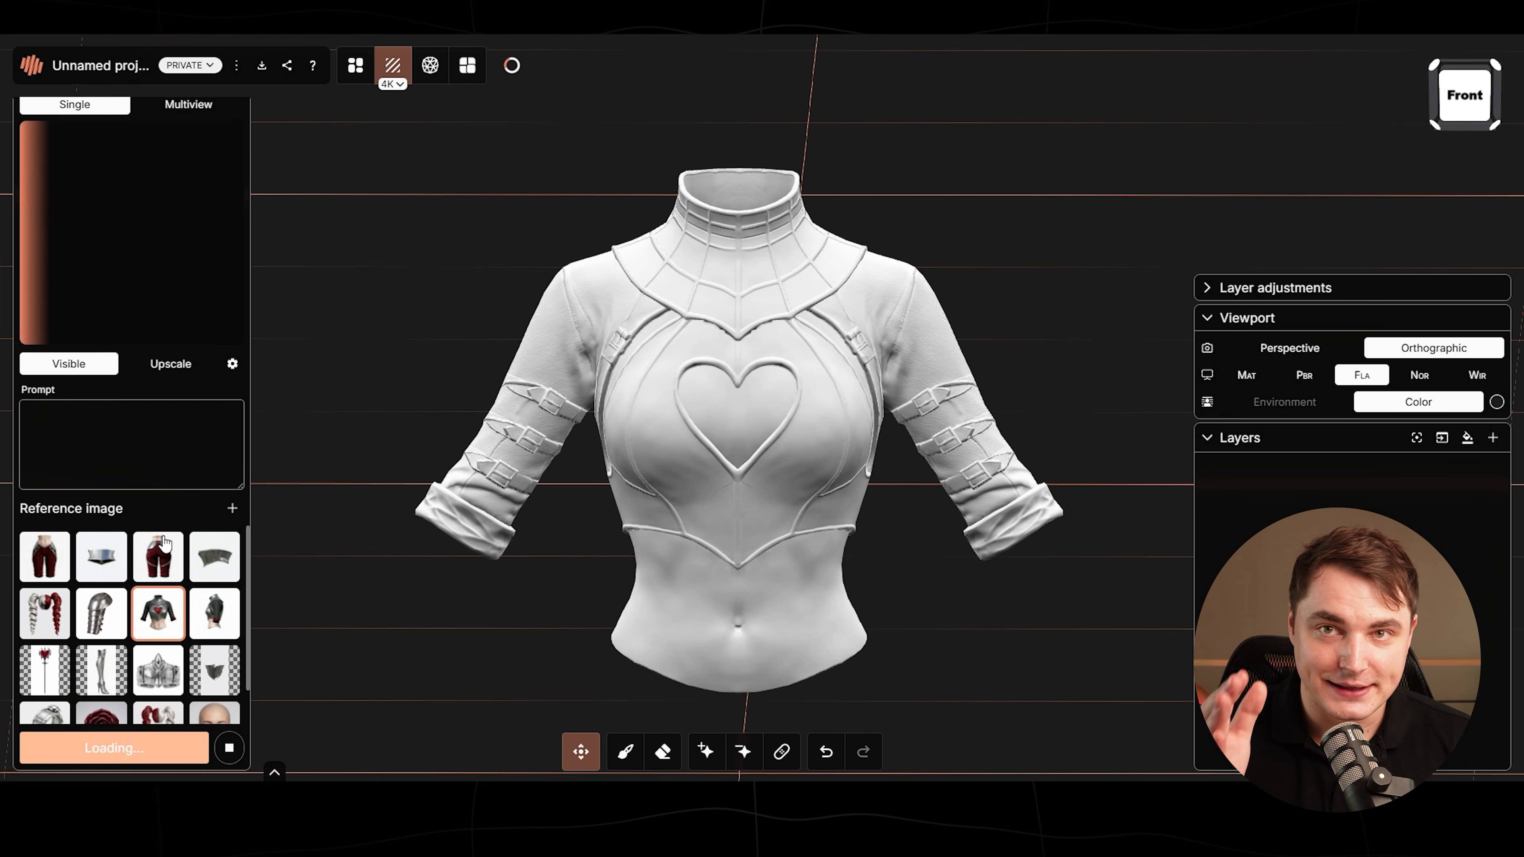
pyautogui.scroll(3, 187, 583)
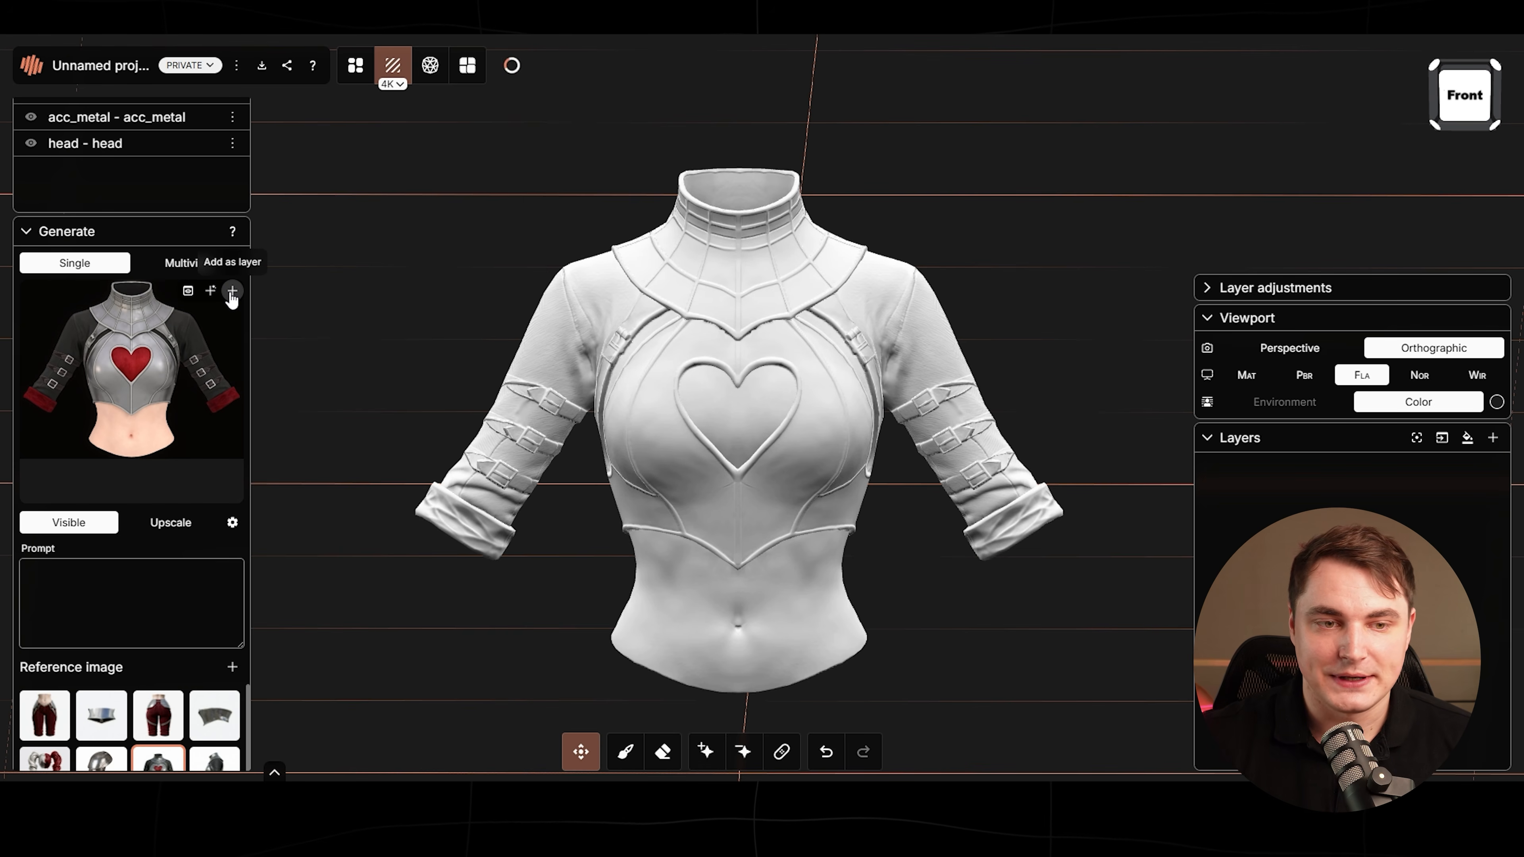
pyautogui.click(232, 293)
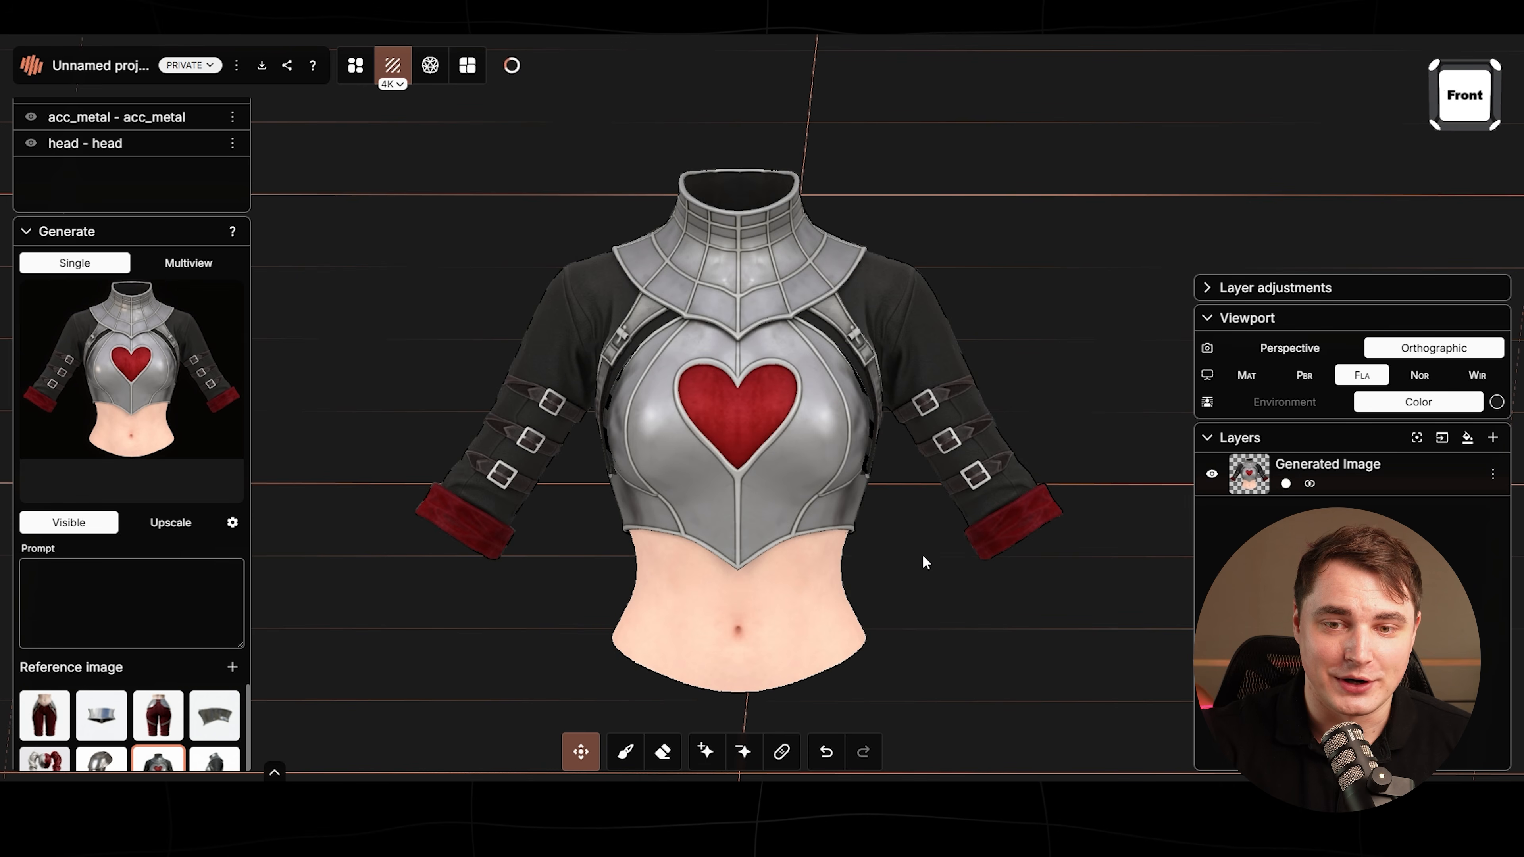
# - Generate a side texture for the top from the side-view reference and add it as a layer
pyautogui.moveTo(926, 571); pyautogui.dragTo(288, 630)
pyautogui.scroll(-1, 159, 744)
pyautogui.scroll(1, 159, 743)
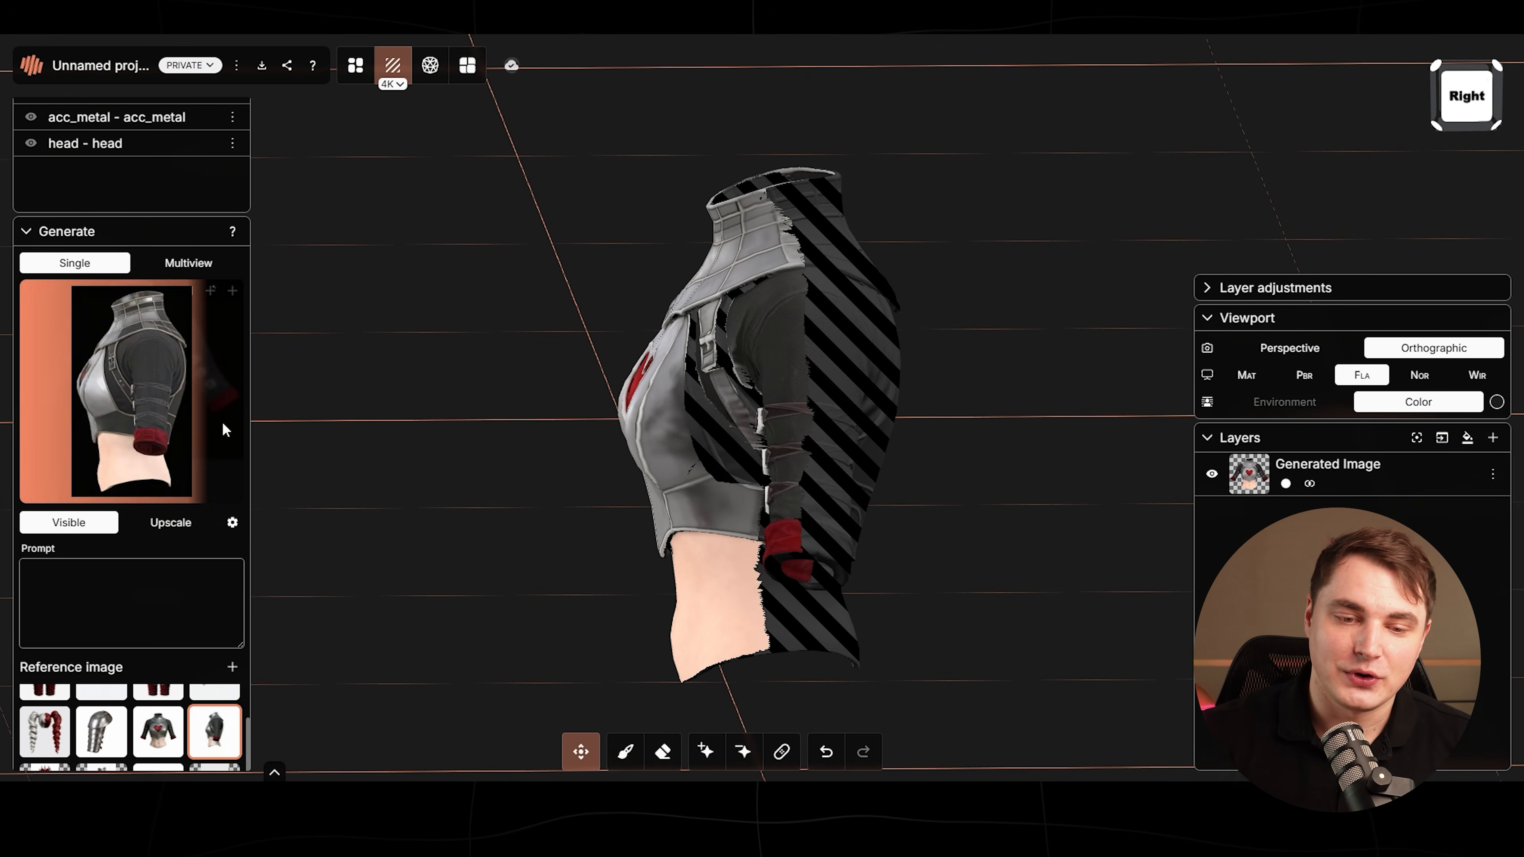
pyautogui.scroll(-4, 137, 713)
pyautogui.scroll(4, 212, 414)
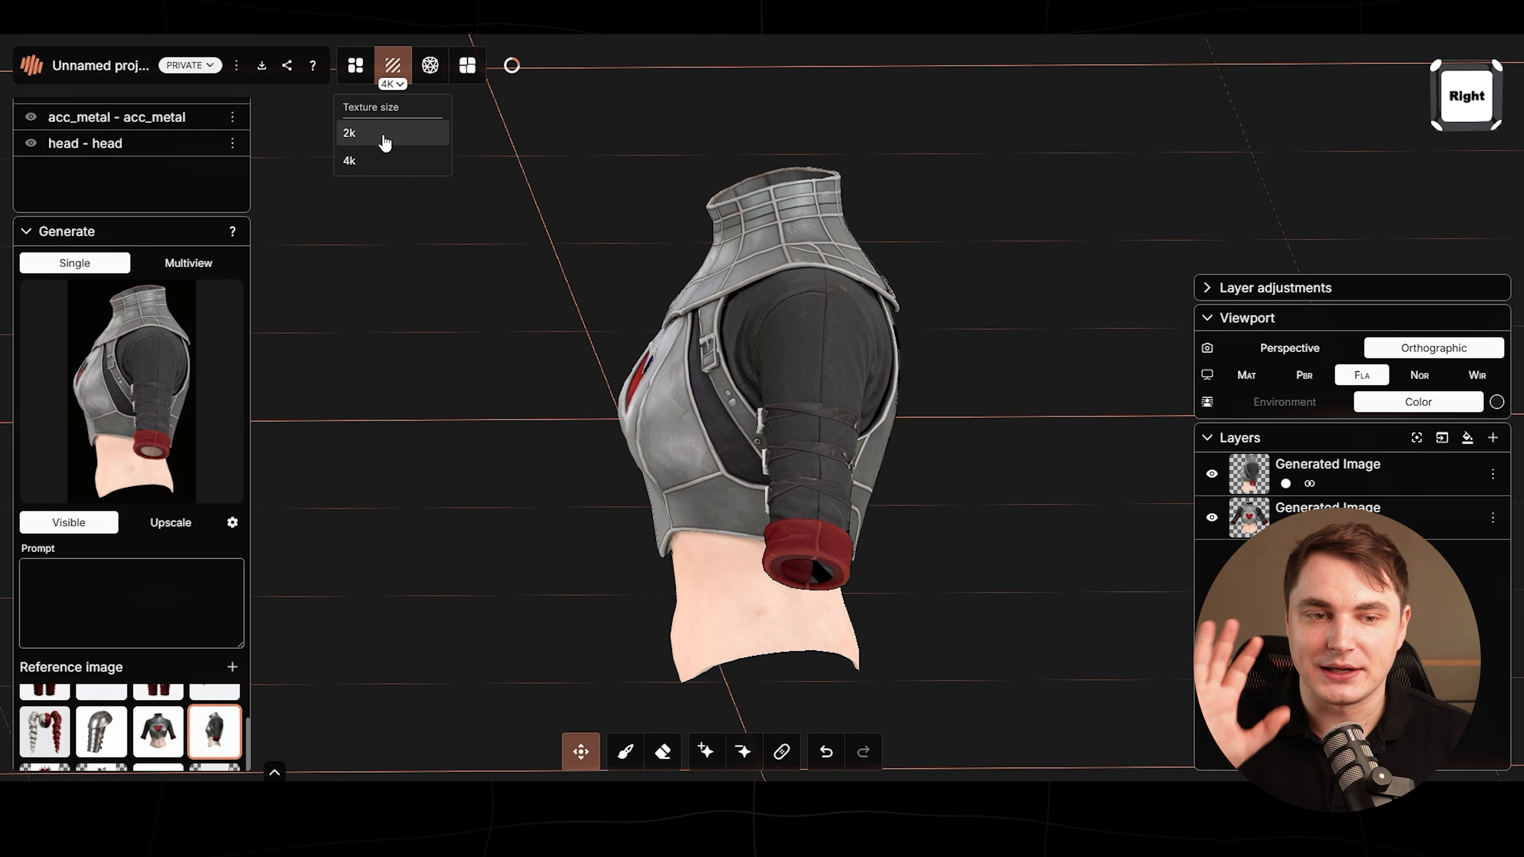
# - Set the texture size to 2k and create a back reference from the top's front image with the instruction "back side view"
pyautogui.moveTo(510, 427); pyautogui.dragTo(894, 530)
pyautogui.moveTo(565, 364); pyautogui.dragTo(335, 464)
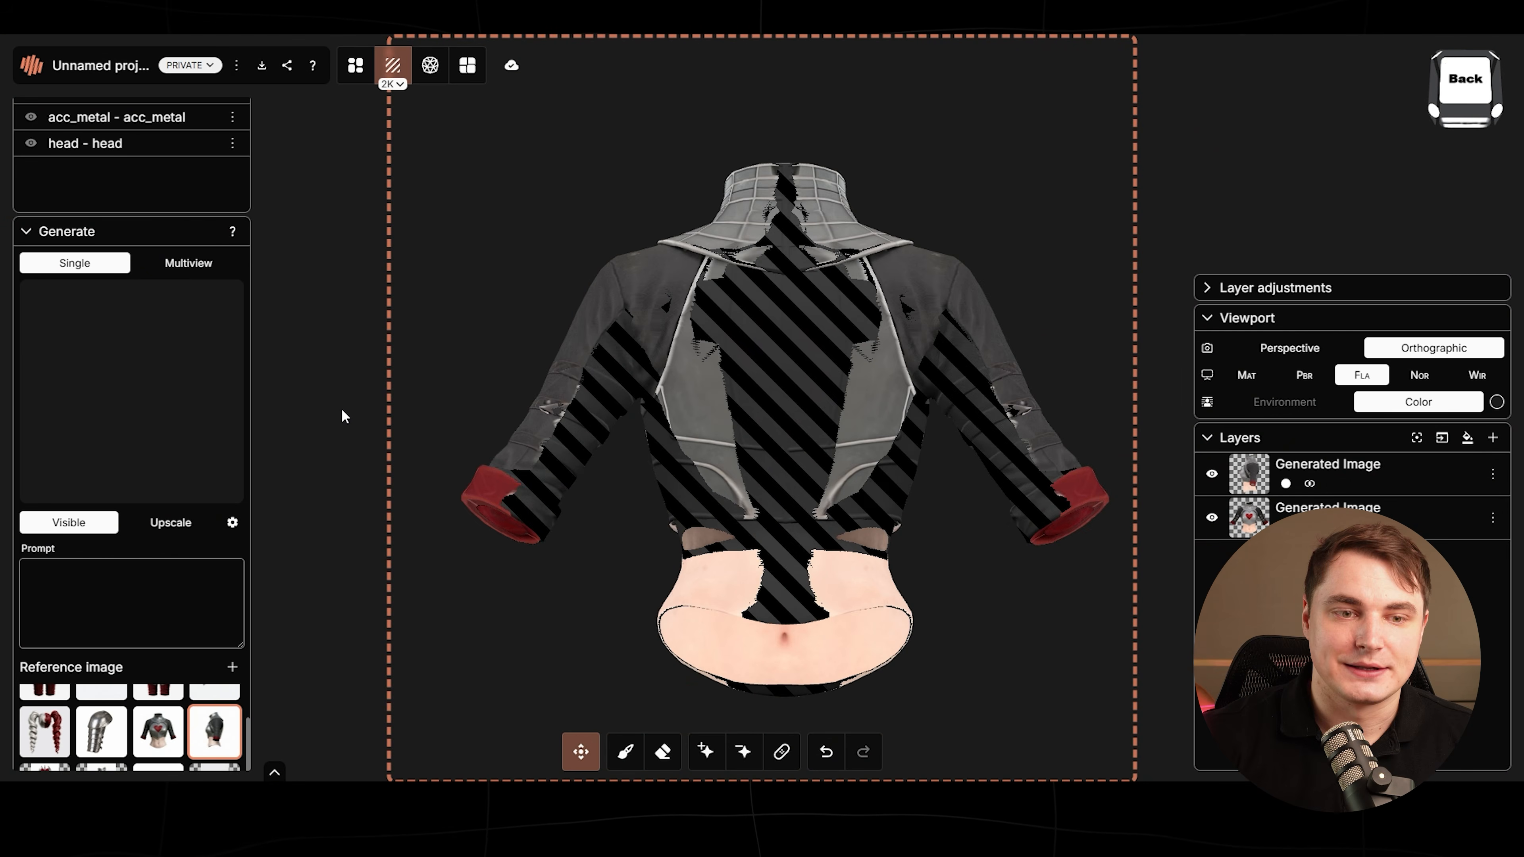
pyautogui.click(163, 749)
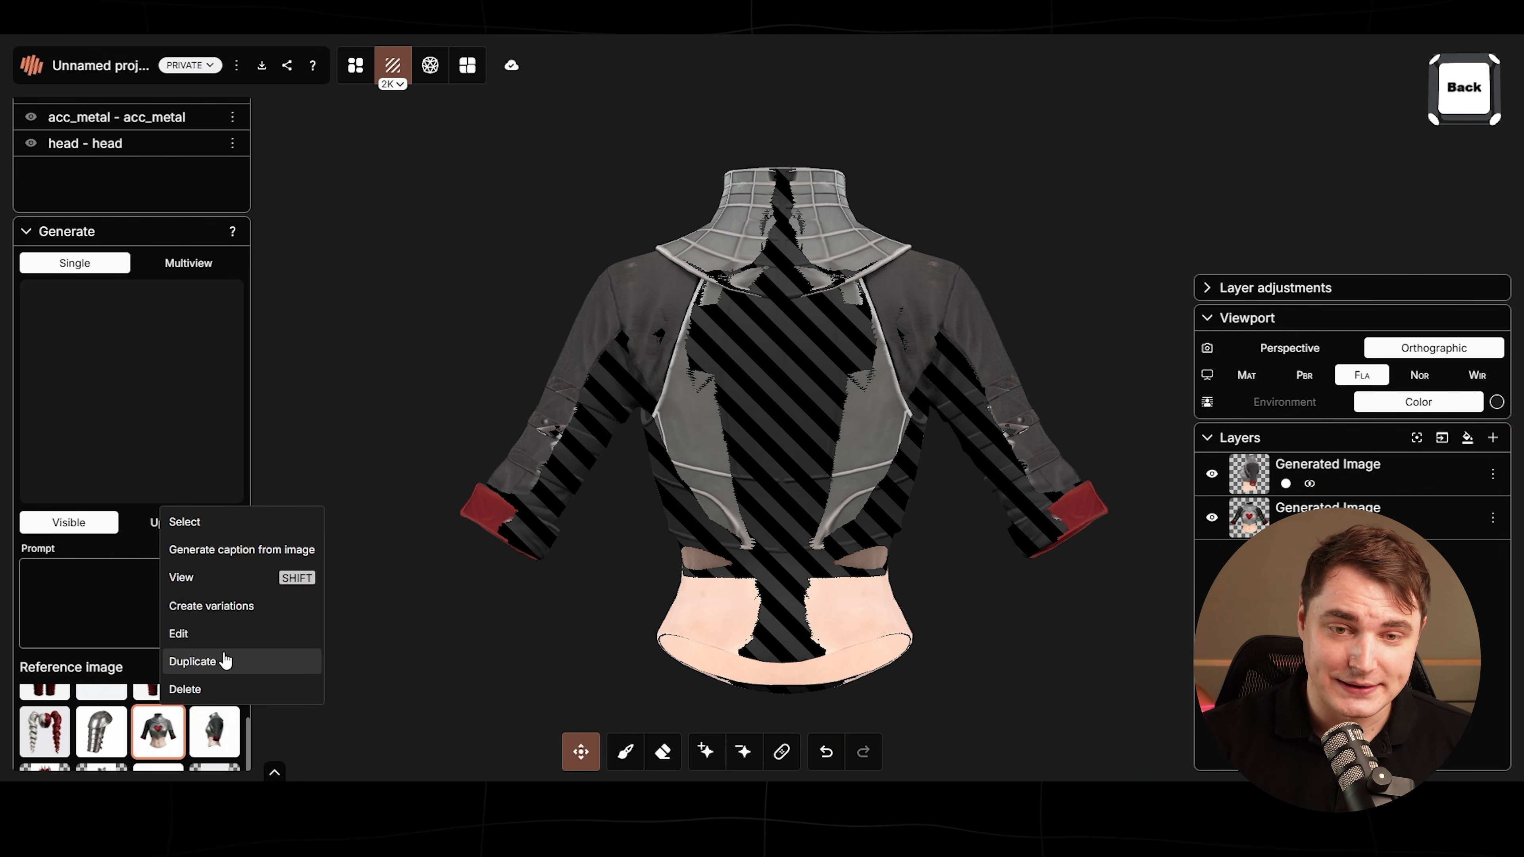
pyautogui.click(226, 606)
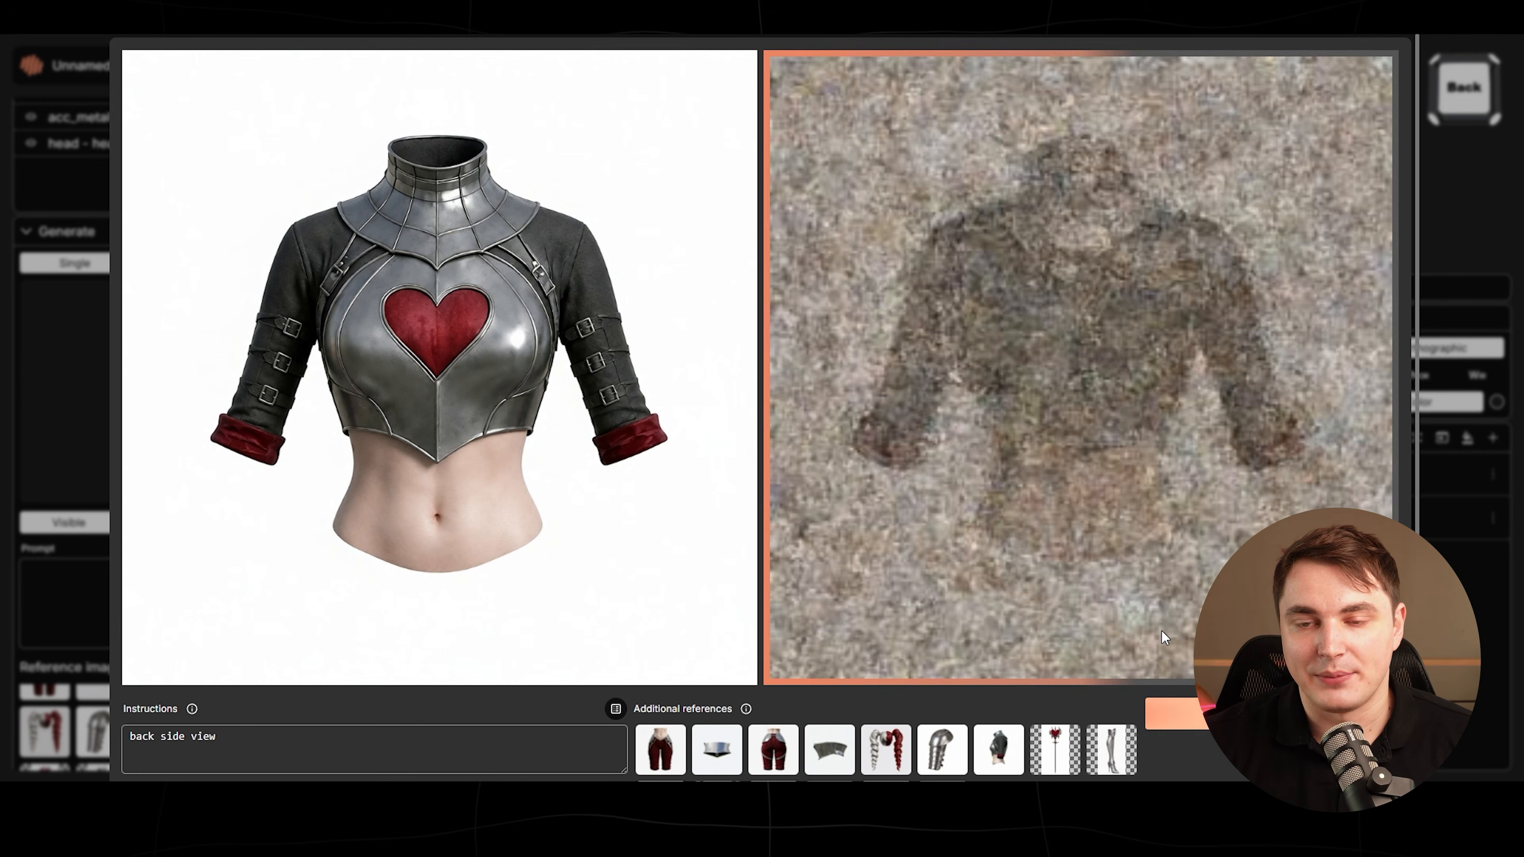
pyautogui.click(1181, 711)
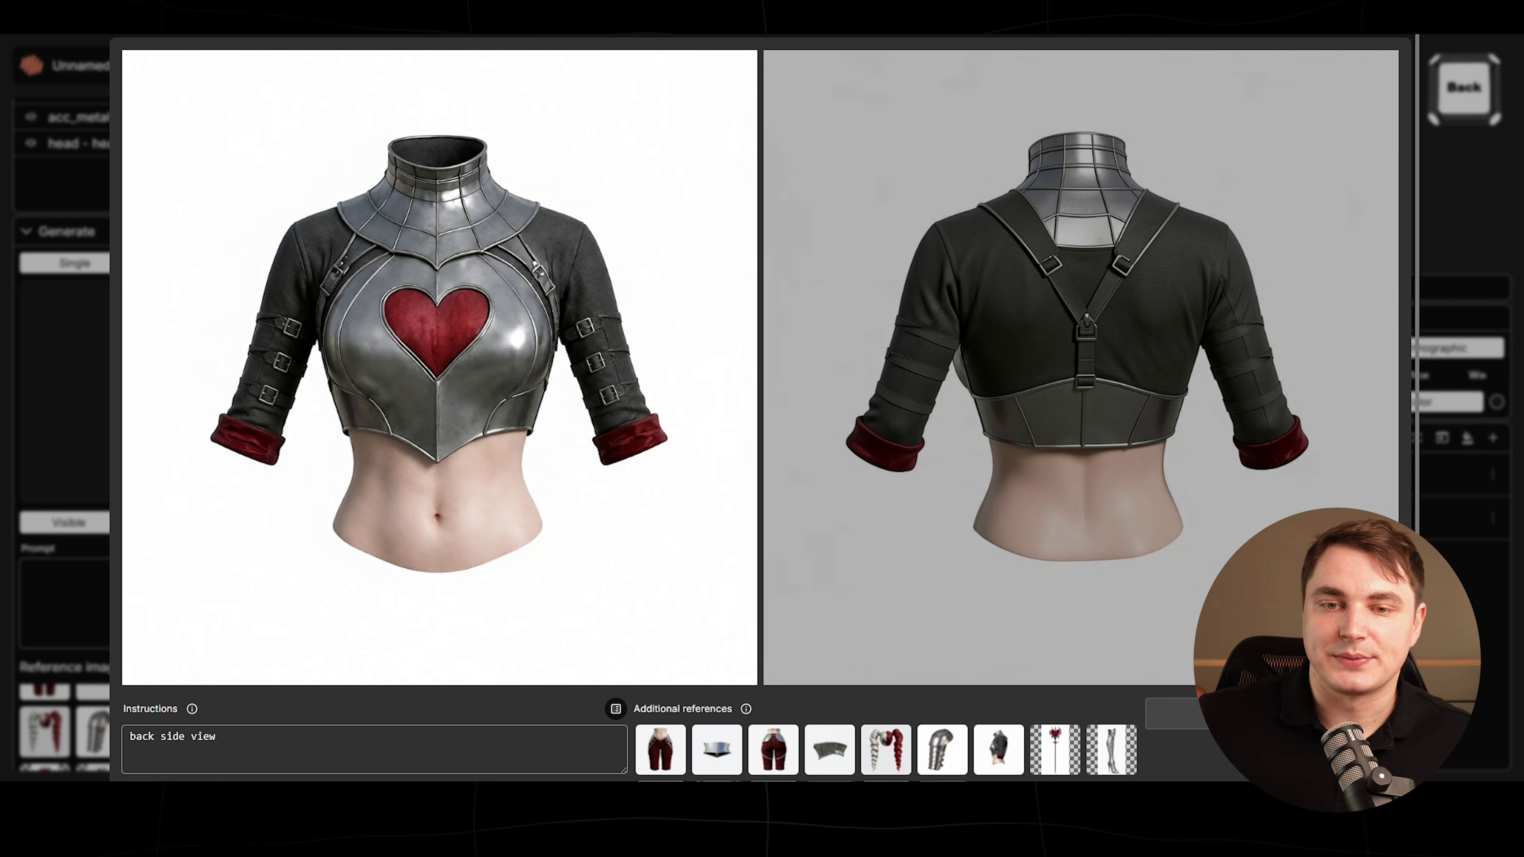
# - Add the back texture generated for the top as a layer and cover its remaining missing areas with further generated layers
pyautogui.scroll(-1, 1187, 694)
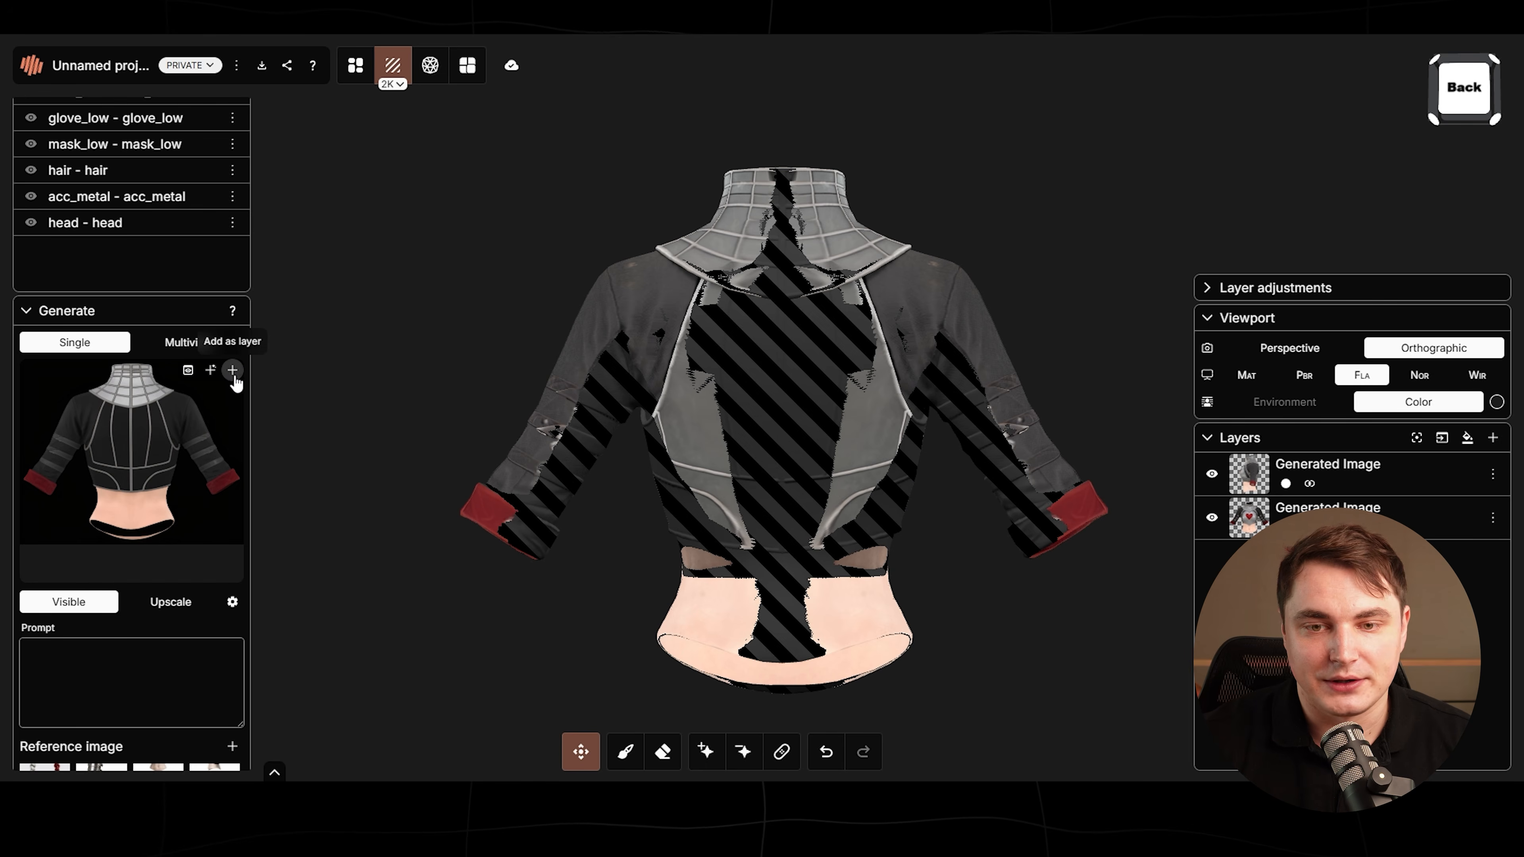
pyautogui.click(233, 371)
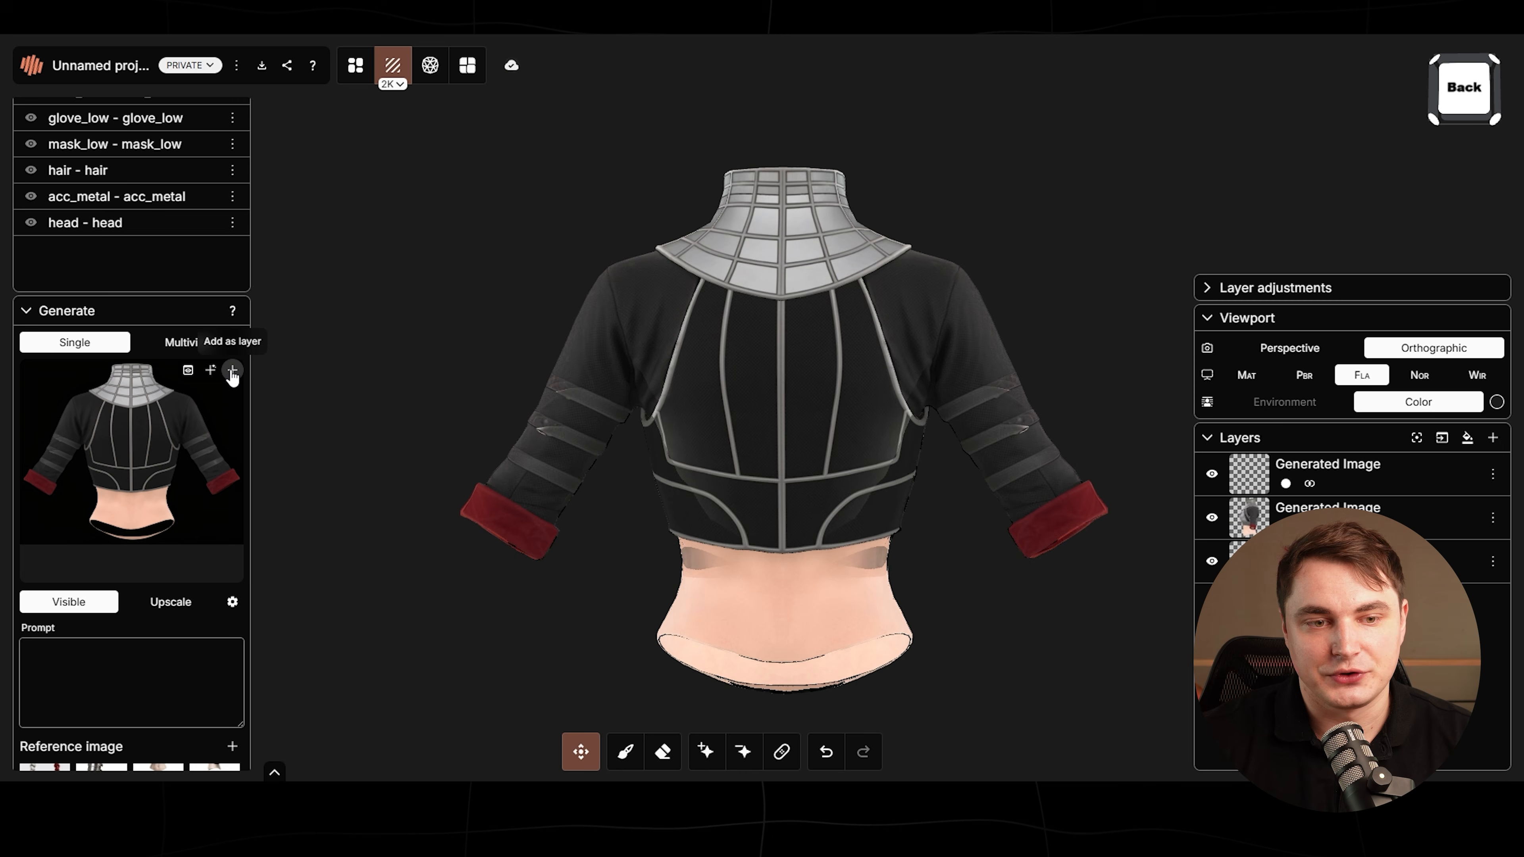
pyautogui.moveTo(593, 565); pyautogui.dragTo(748, 539)
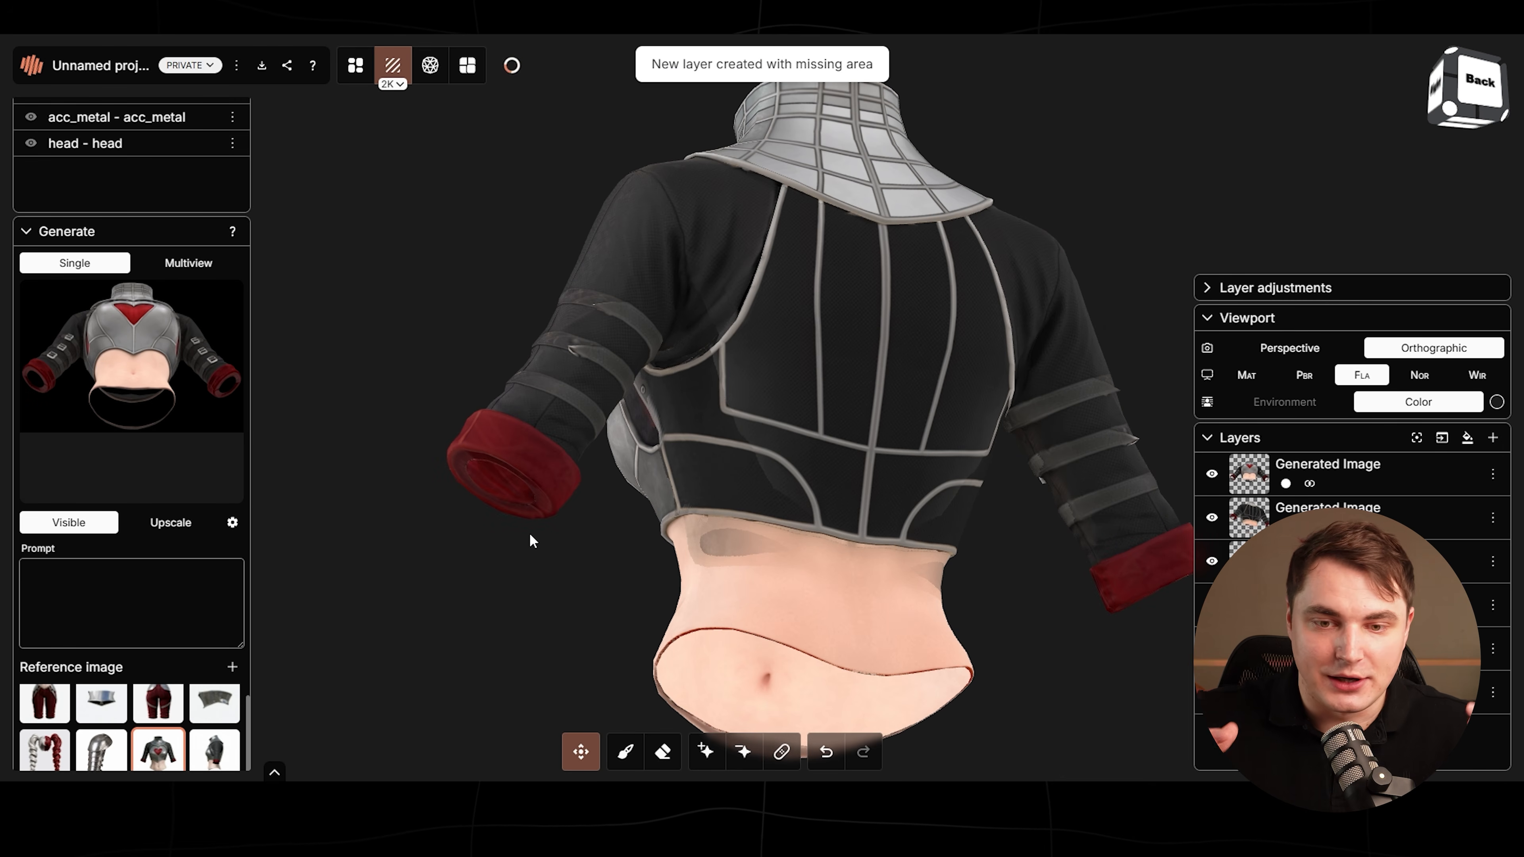
pyautogui.moveTo(557, 576); pyautogui.dragTo(1138, 607)
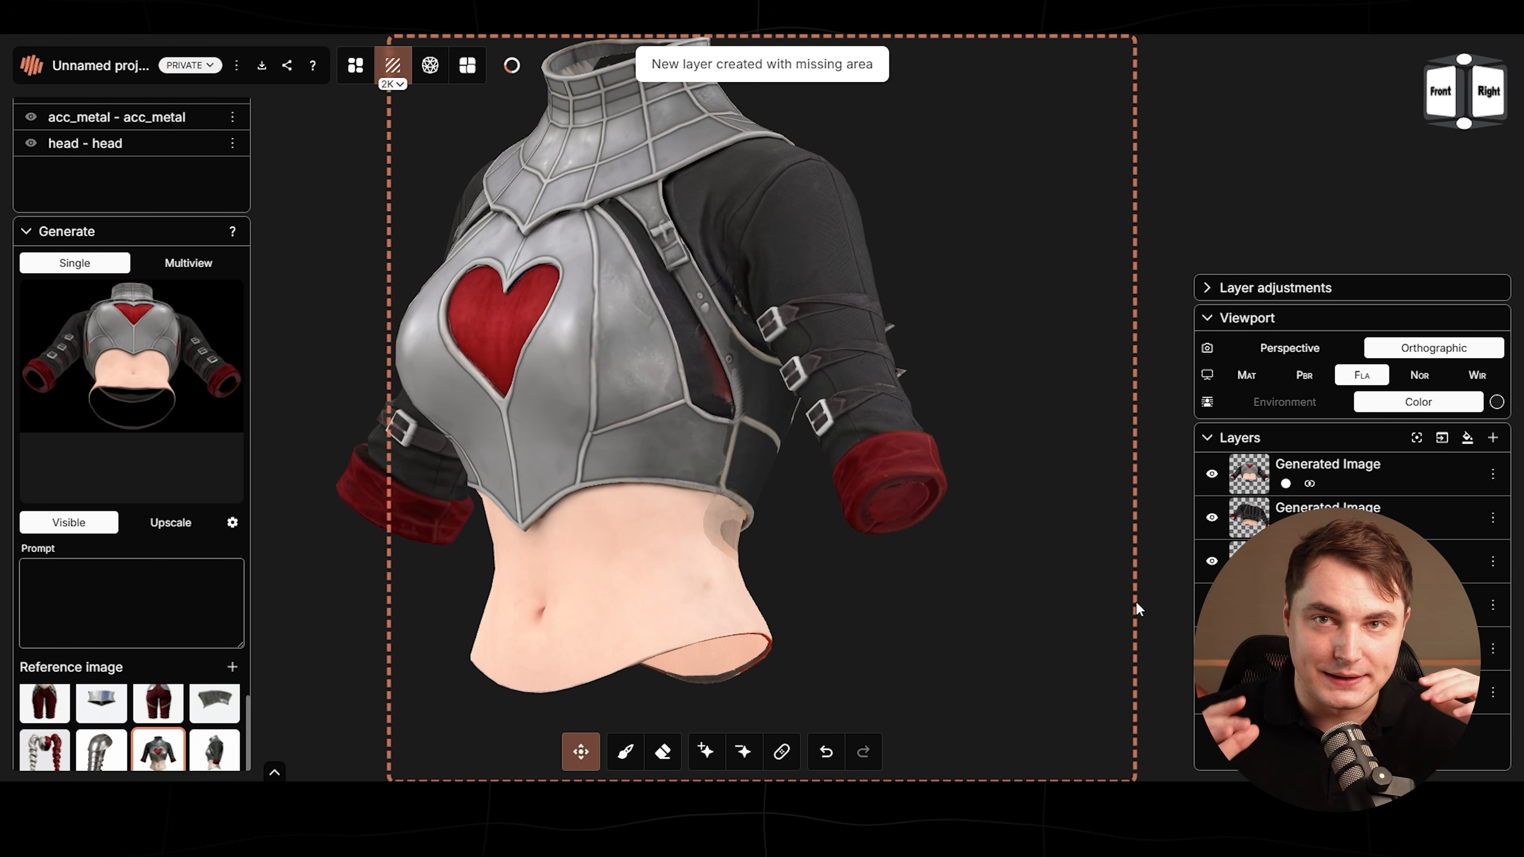
# - Add a new layer and regenerate the smudged area along the chest plate's side and strap with the generative brush
pyautogui.moveTo(852, 545); pyautogui.dragTo(889, 556, button='right')
pyautogui.scroll(2, 843, 593)
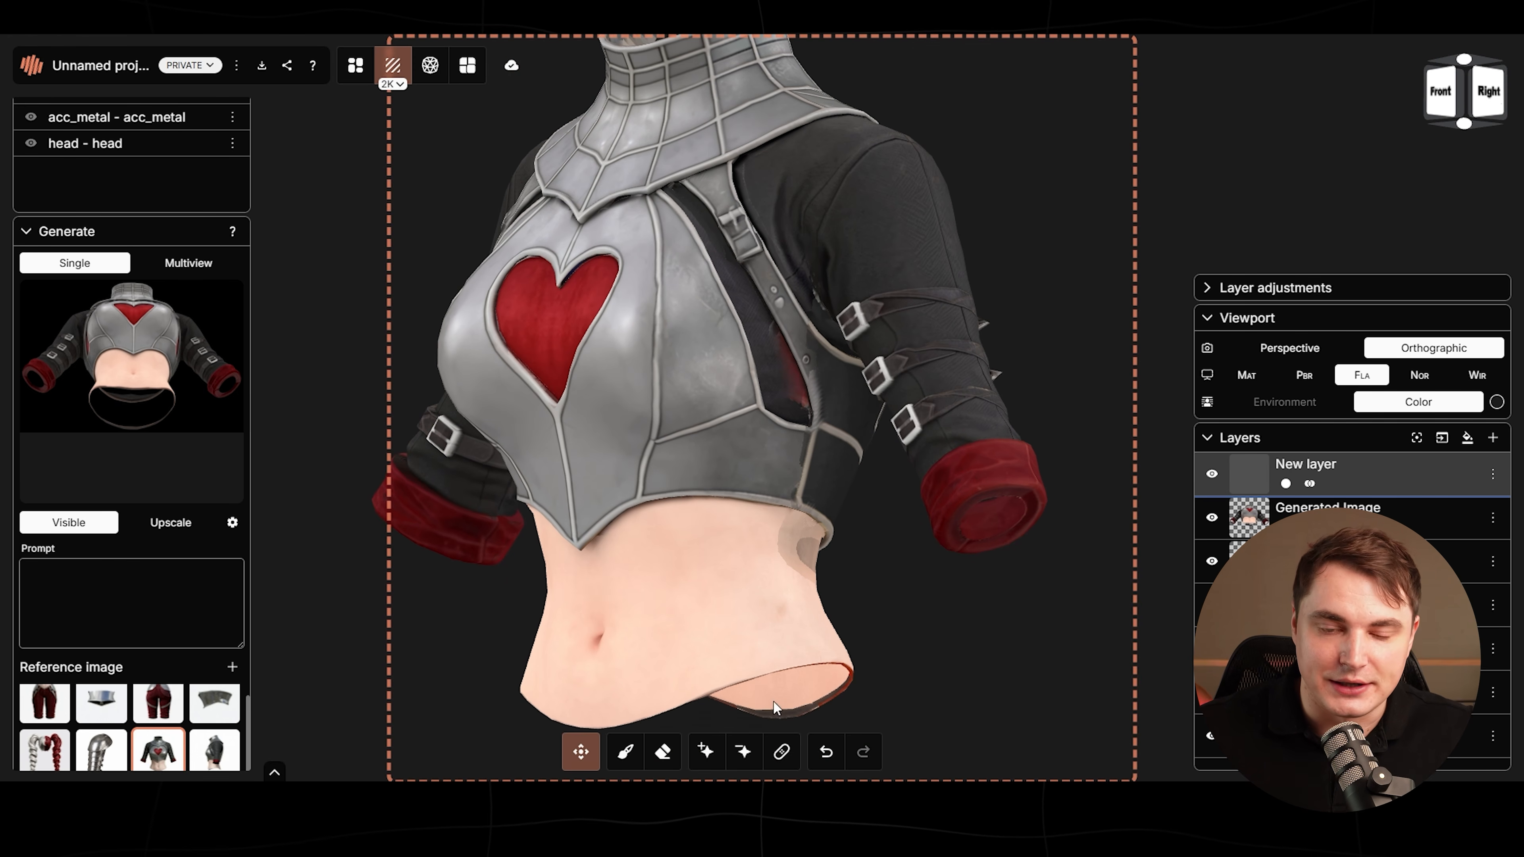
pyautogui.moveTo(916, 546)
pyautogui.mouseDown()
pyautogui.moveTo(891, 554)
pyautogui.moveTo(841, 364)
pyautogui.mouseUp()
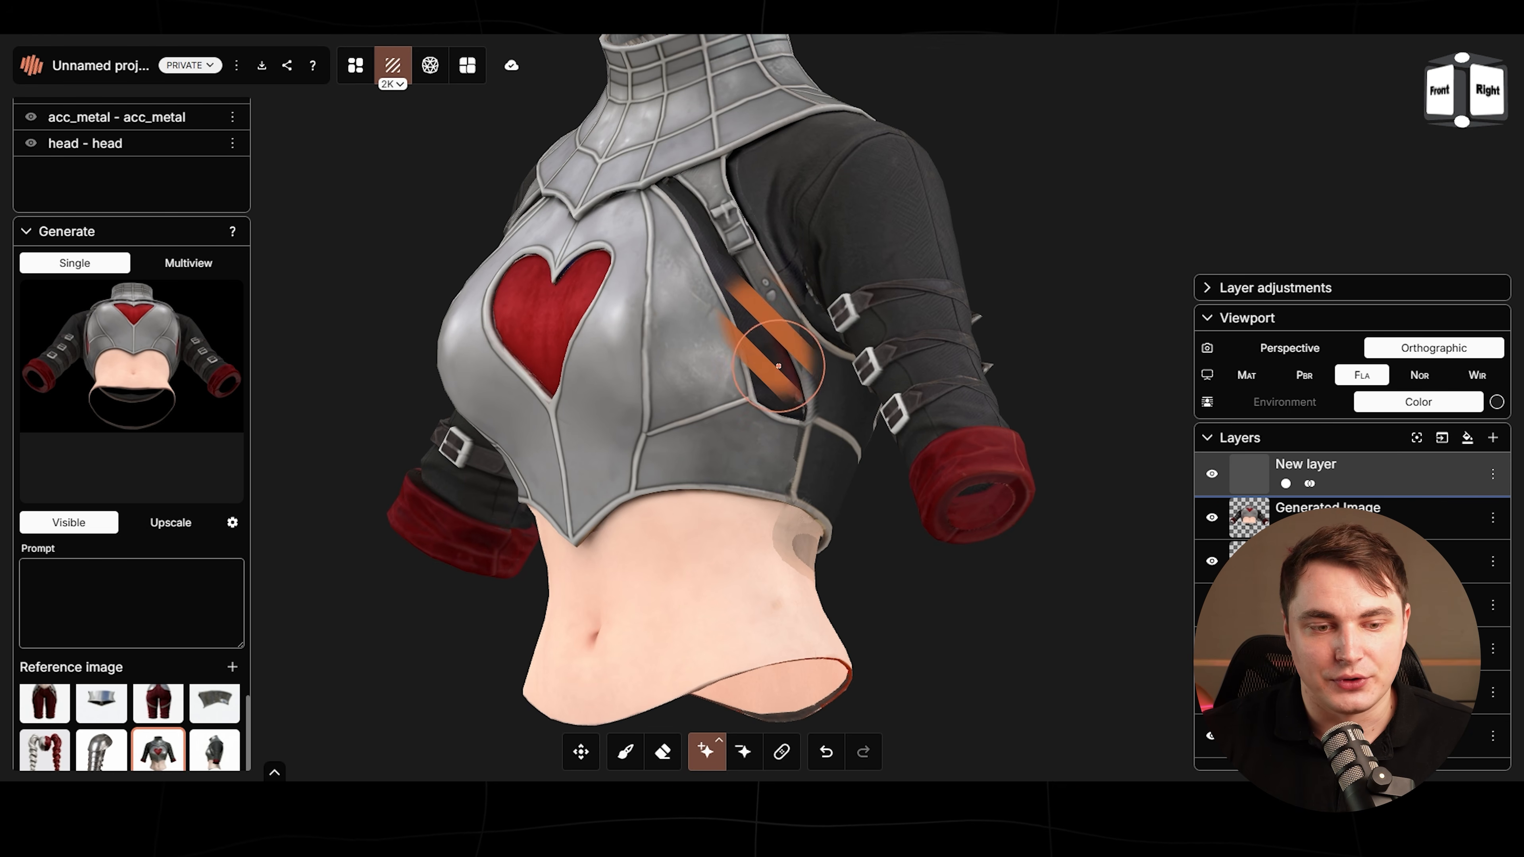
pyautogui.moveTo(768, 461); pyautogui.dragTo(766, 485)
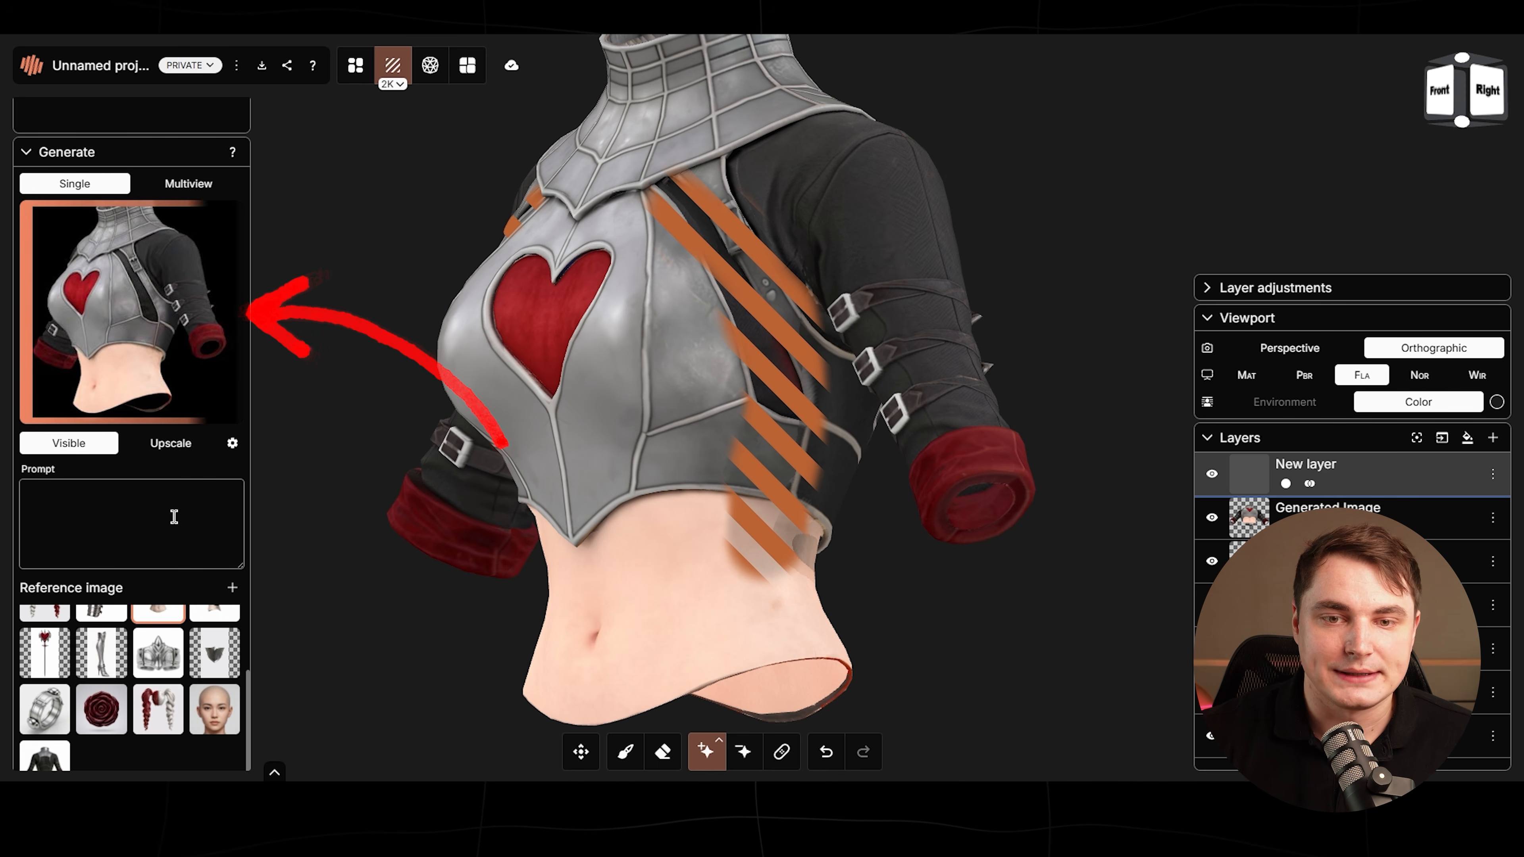
pyautogui.click(783, 753)
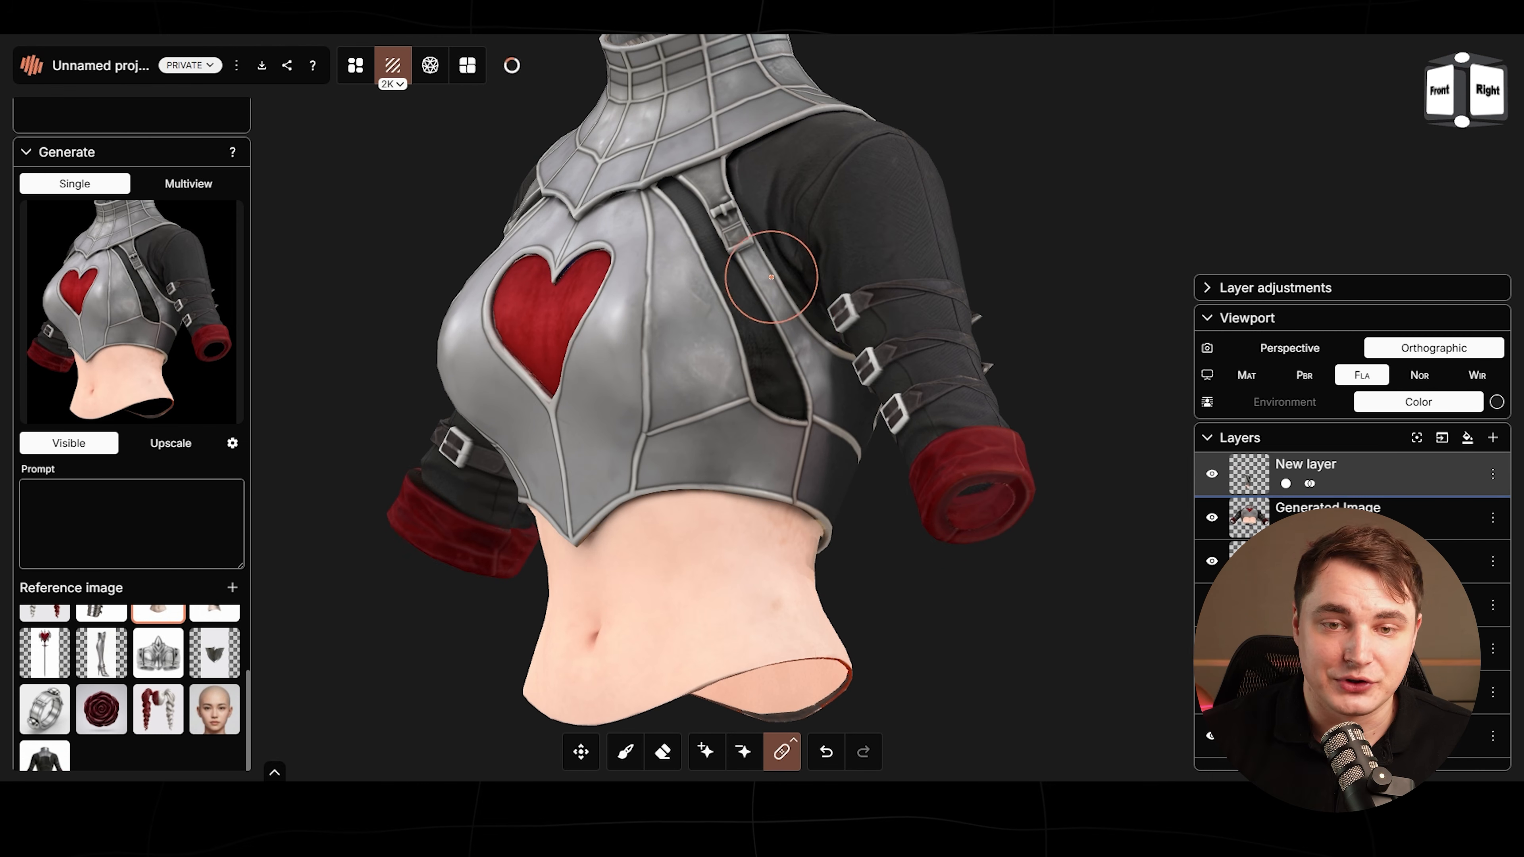
pyautogui.moveTo(840, 586); pyautogui.dragTo(1072, 533, button='middle')
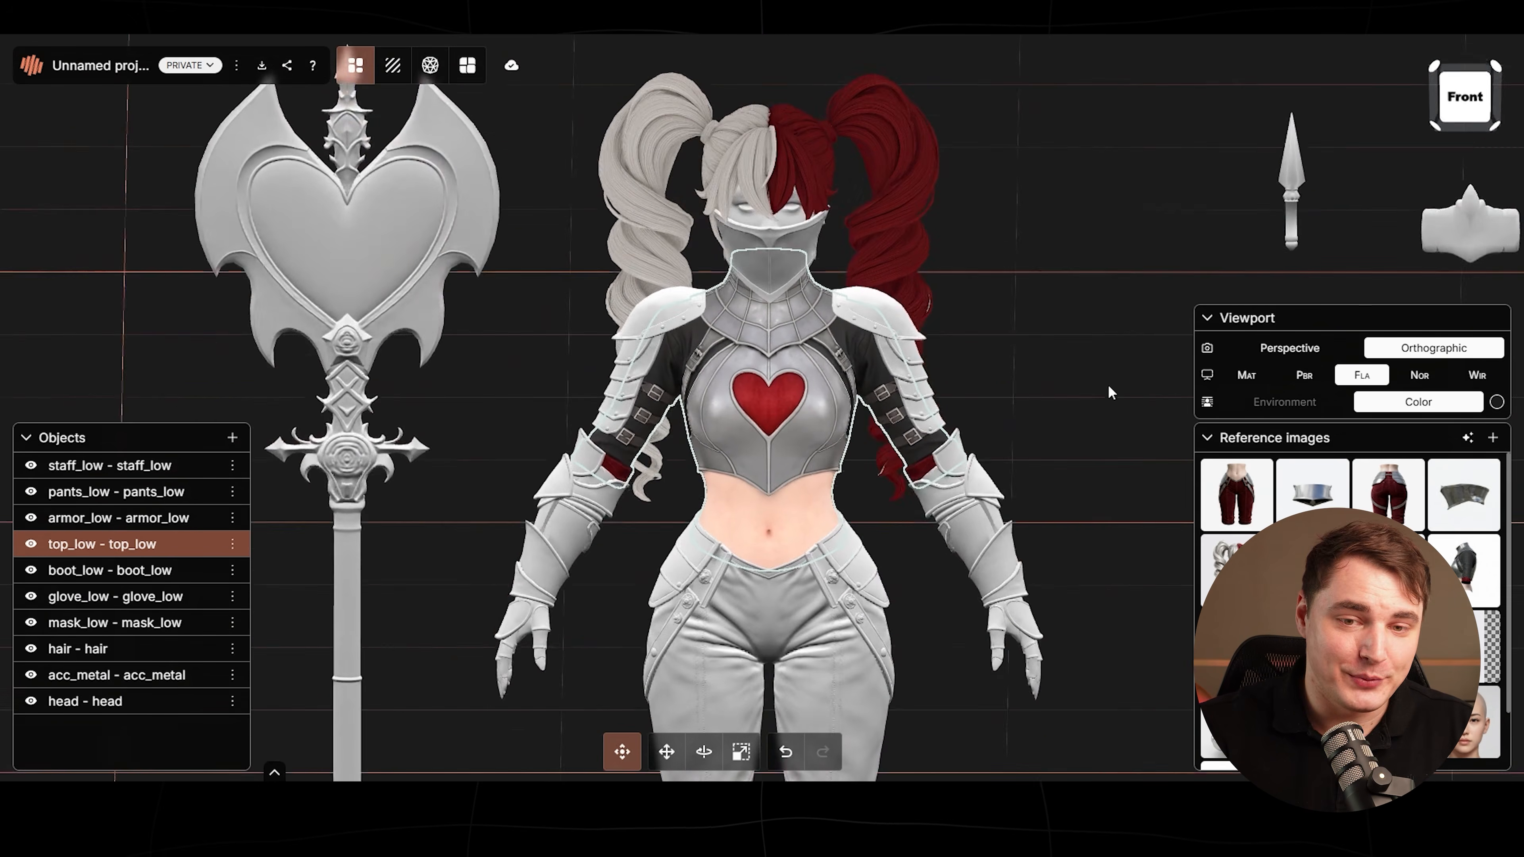
# - Regenerate patches on the glove's fingers with the prompt "clean gray metal", and create a back view for the head using "back view"
pyautogui.moveTo(1112, 393); pyautogui.dragTo(1023, 326, button='middle')
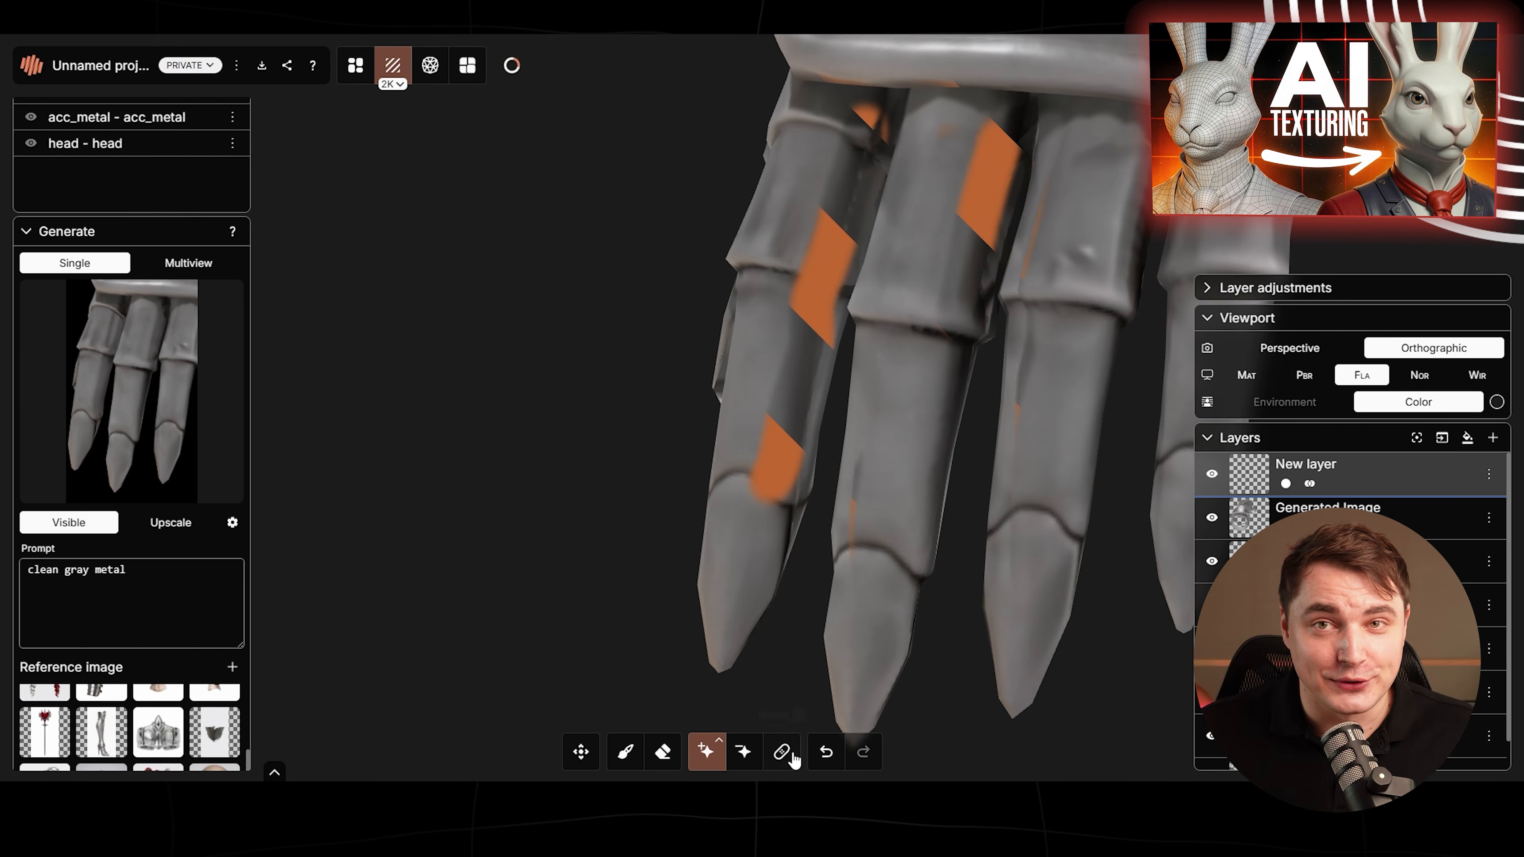
pyautogui.click(707, 750)
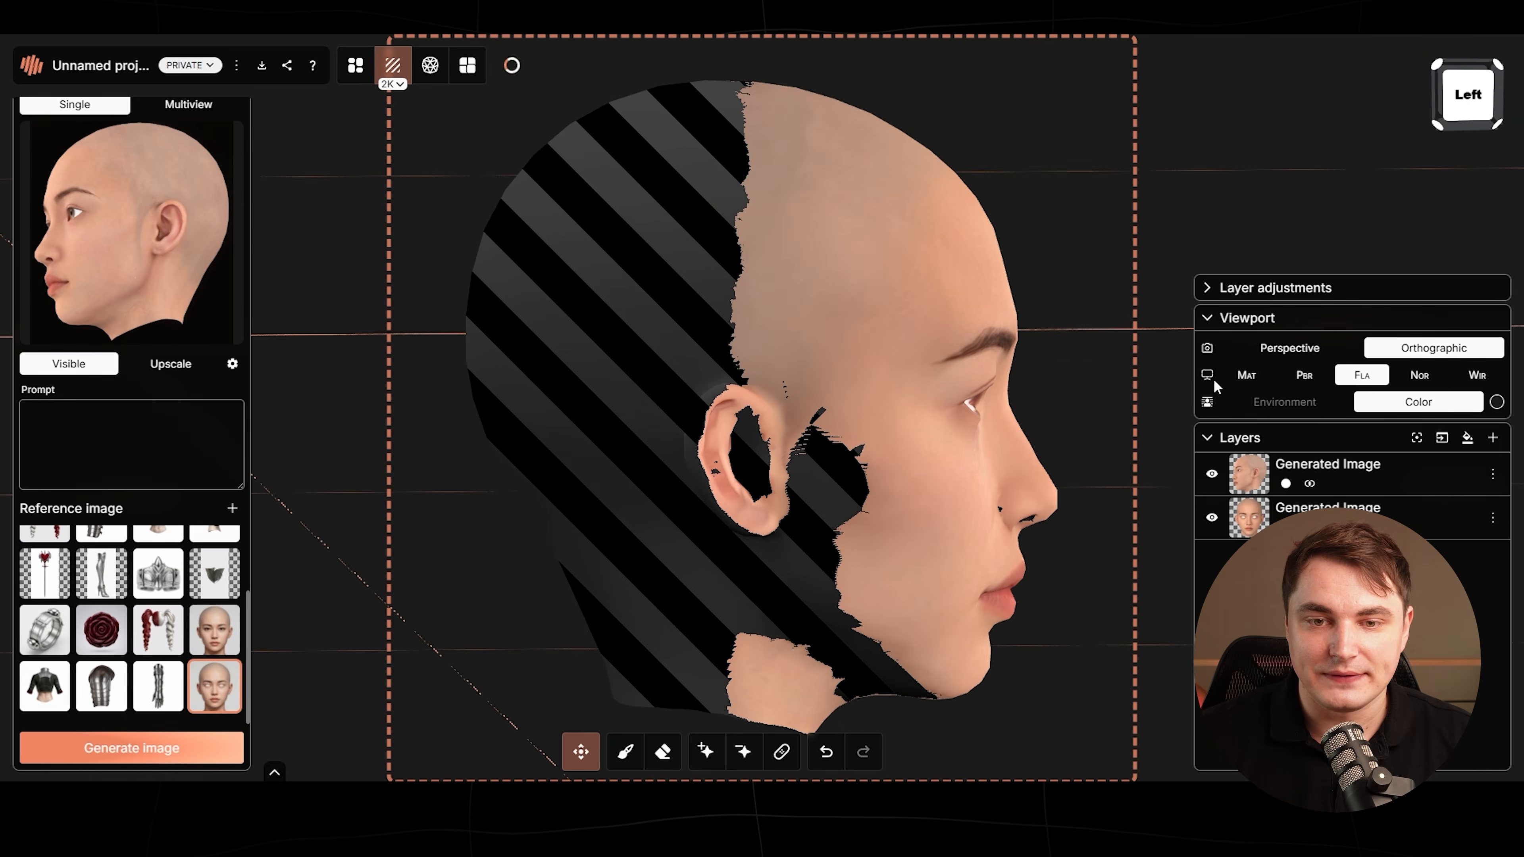
pyautogui.write('back view')
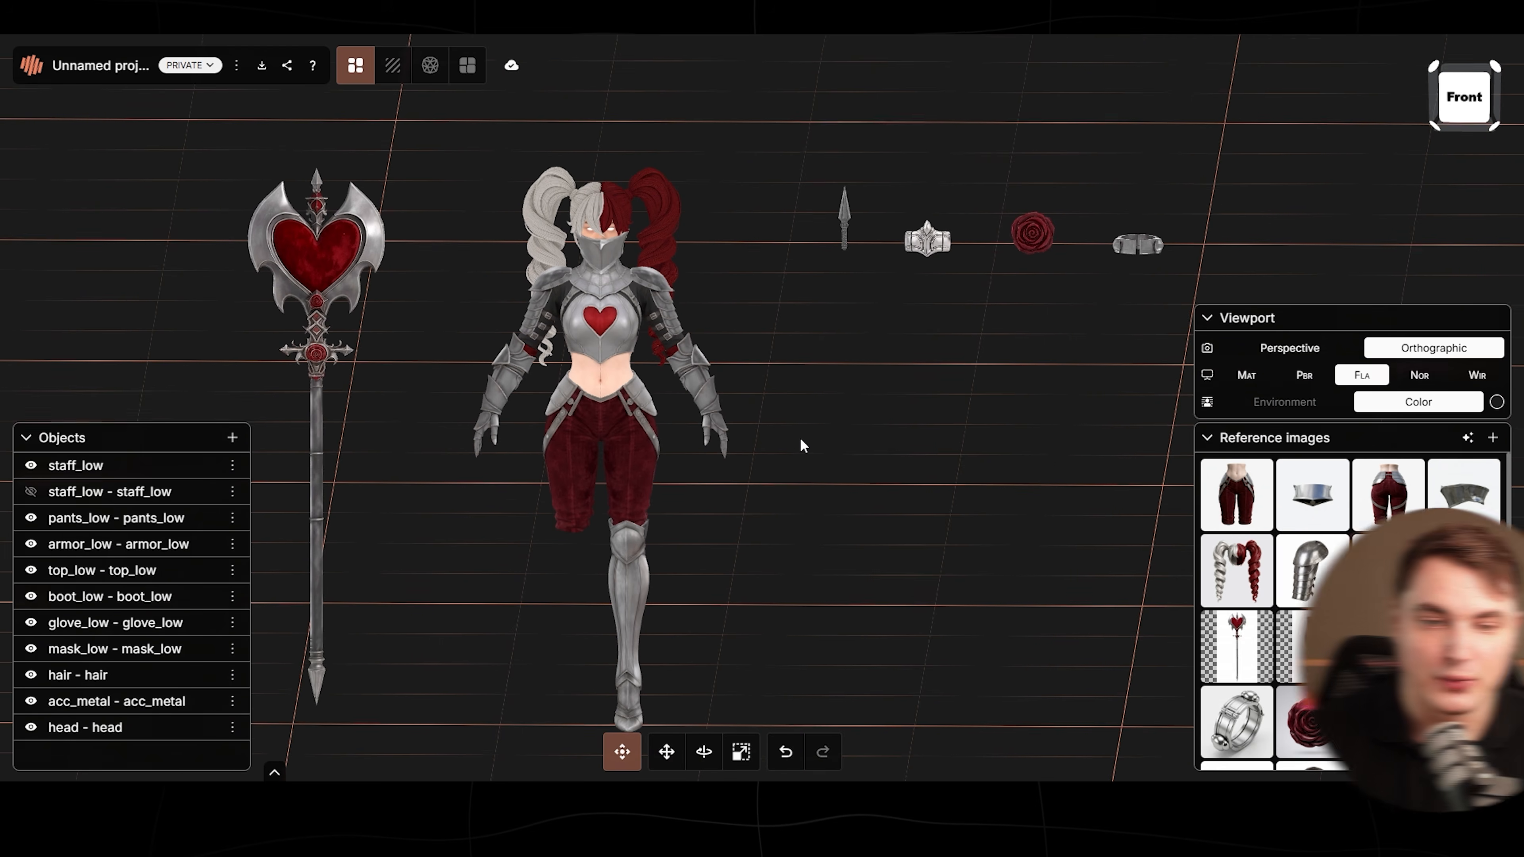
# - Select the armor_color.png, boot_color.png, glove_color.png and mask_color.png textures in the texture folder
pyautogui.scroll(3, 926, 490)
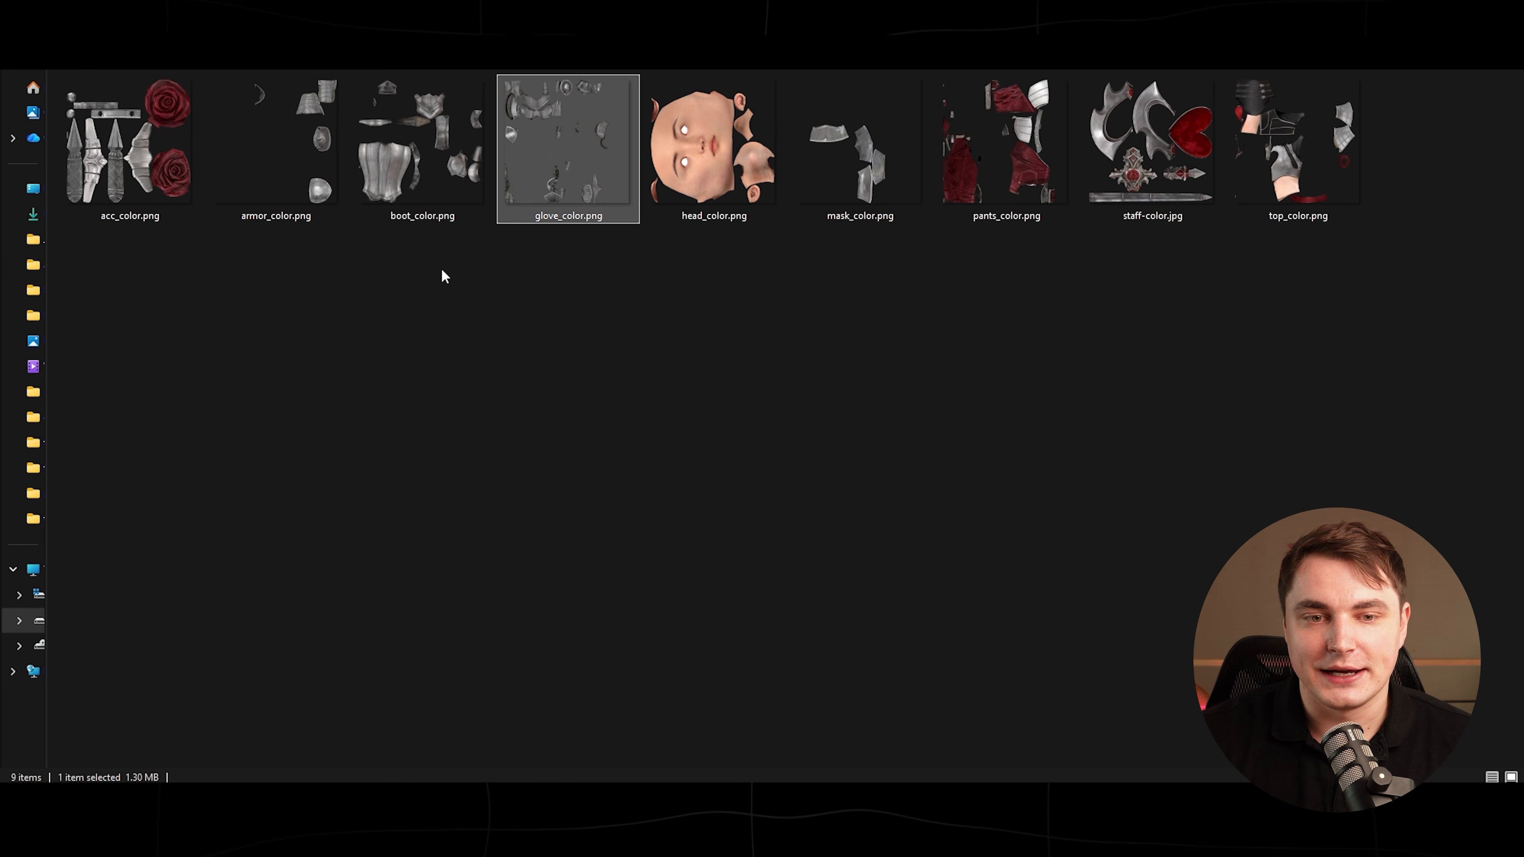
pyautogui.click(424, 179)
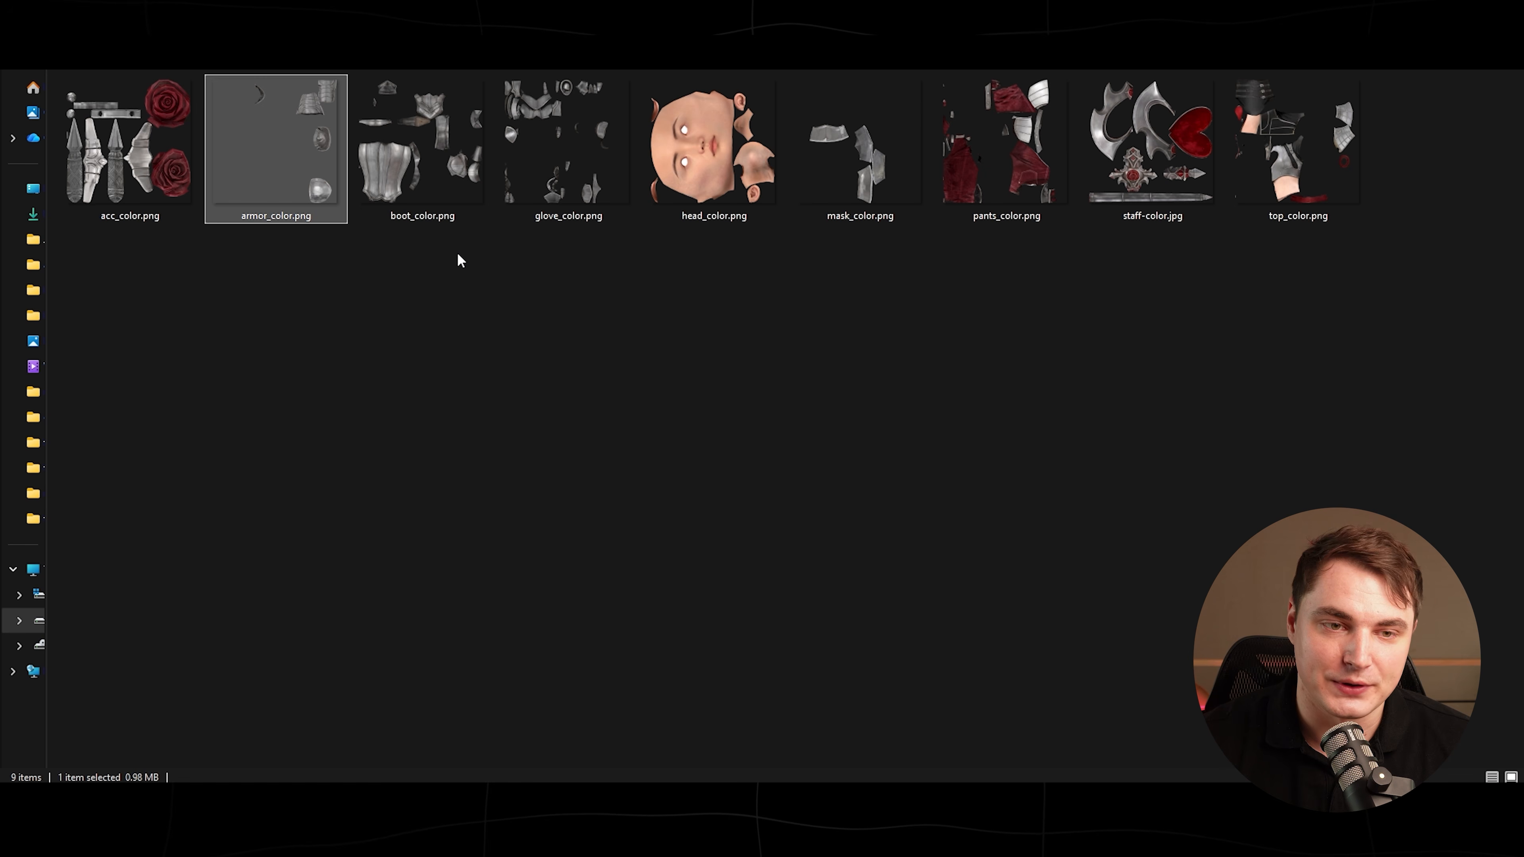
pyautogui.keyDown('shift'); pyautogui.click(567, 175); pyautogui.keyUp('shift')
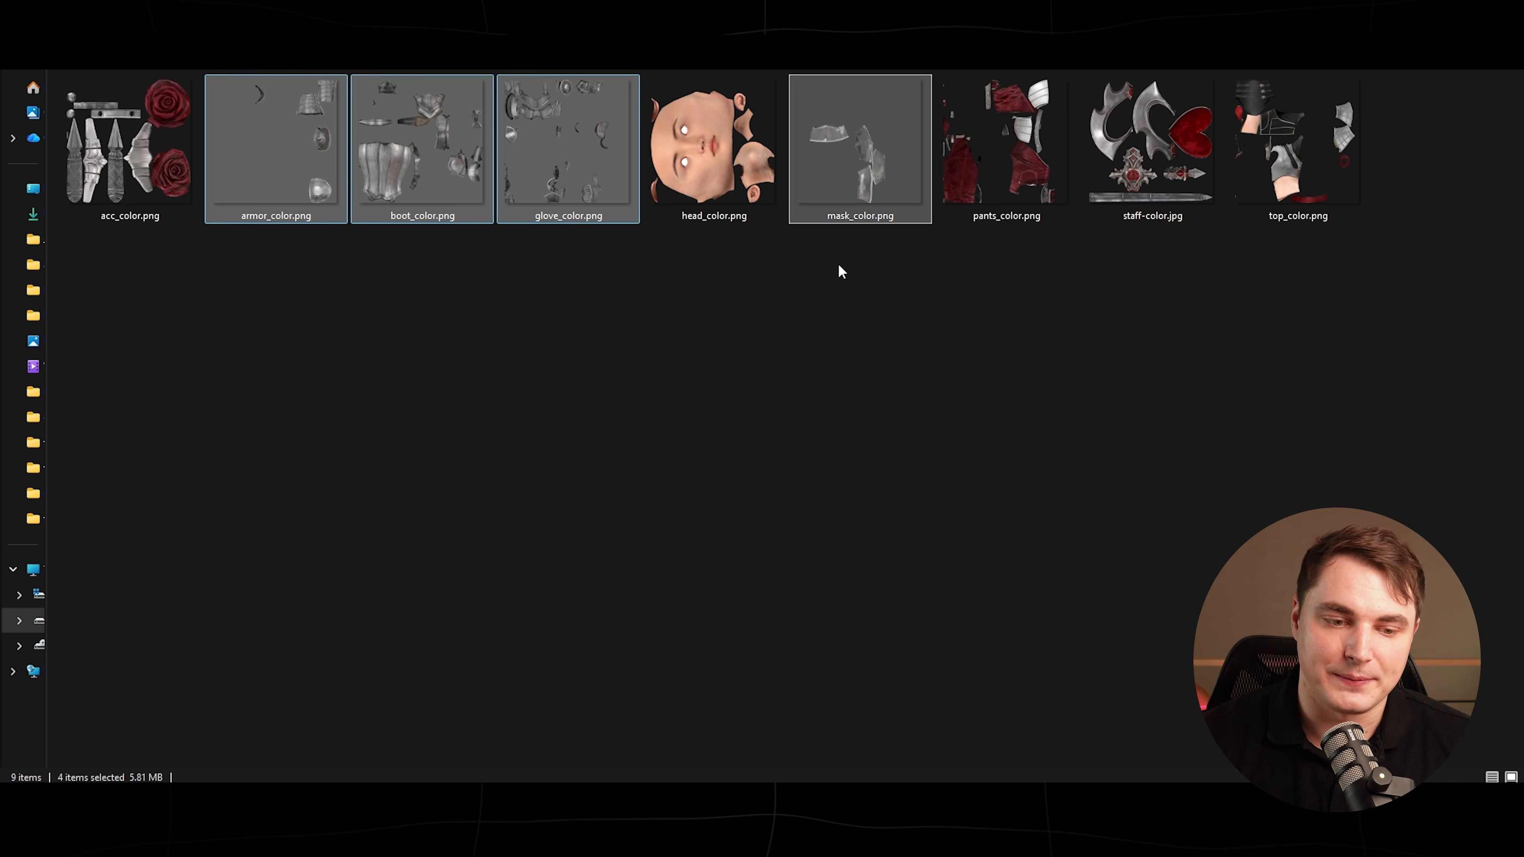
pyautogui.click(496, 365)
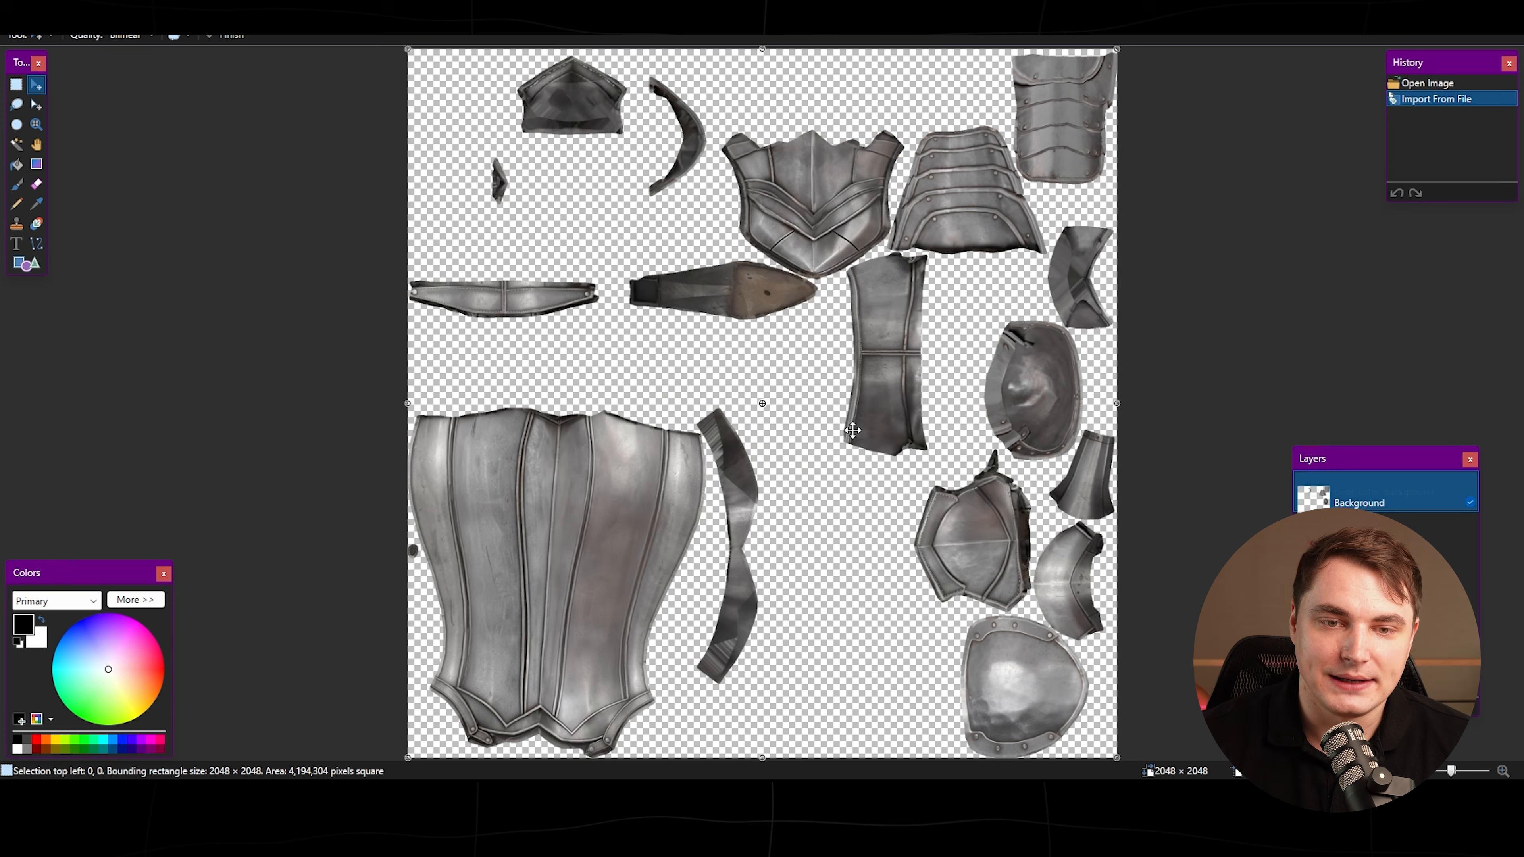
# - Add the glove and mask color textures as new layers over the armor and boot textures in the image editor
pyautogui.hotkey('alt', 'Tab')
pyautogui.moveTo(644, 210); pyautogui.dragTo(863, 503)
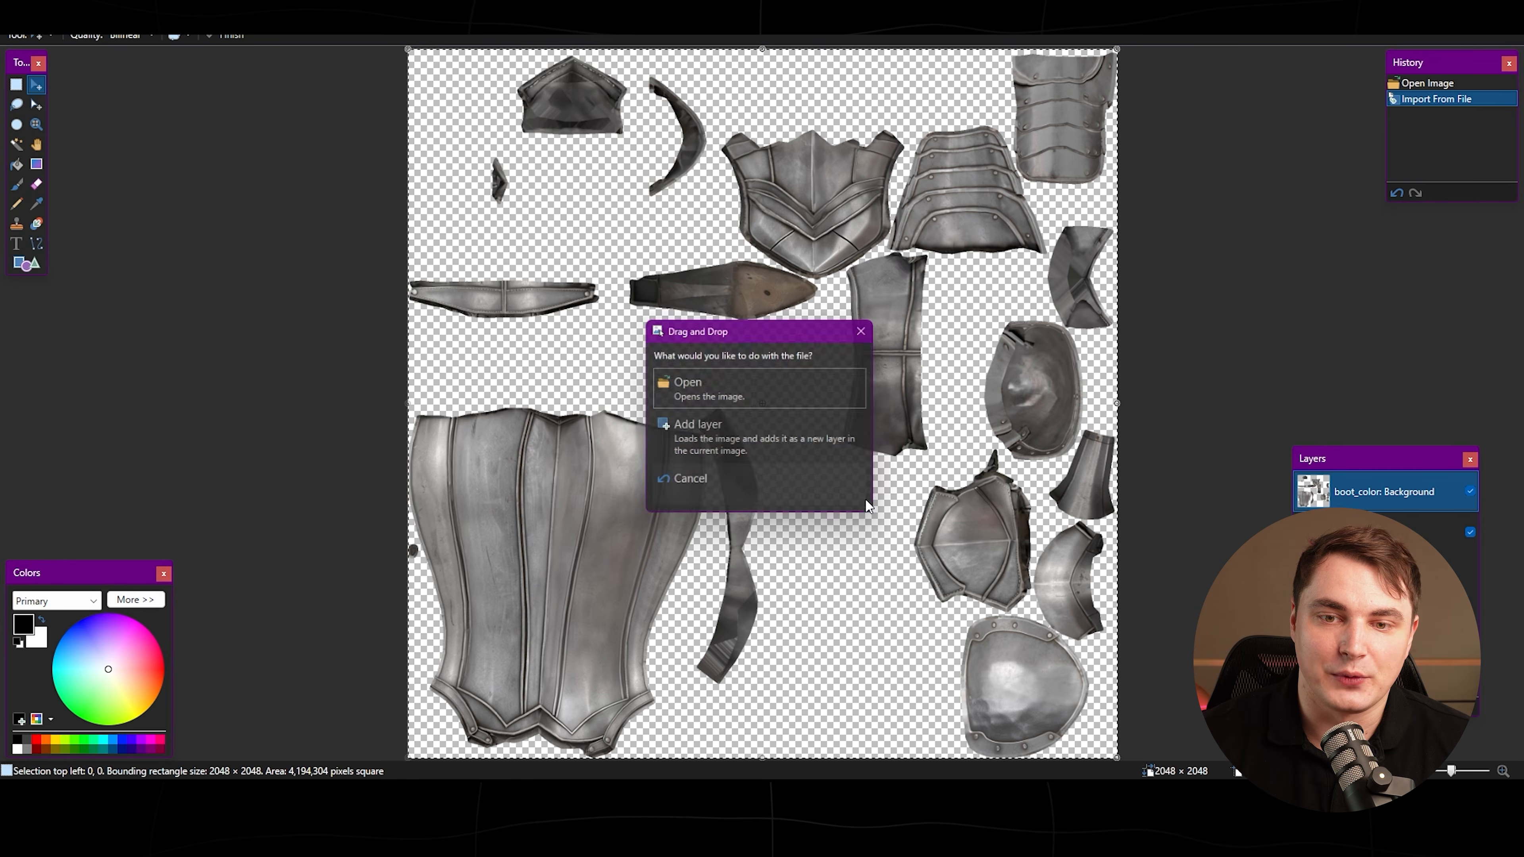
pyautogui.click(709, 442)
pyautogui.hotkey('alt', 'Tab')
pyautogui.moveTo(289, 354); pyautogui.dragTo(778, 444)
pyautogui.click(778, 444)
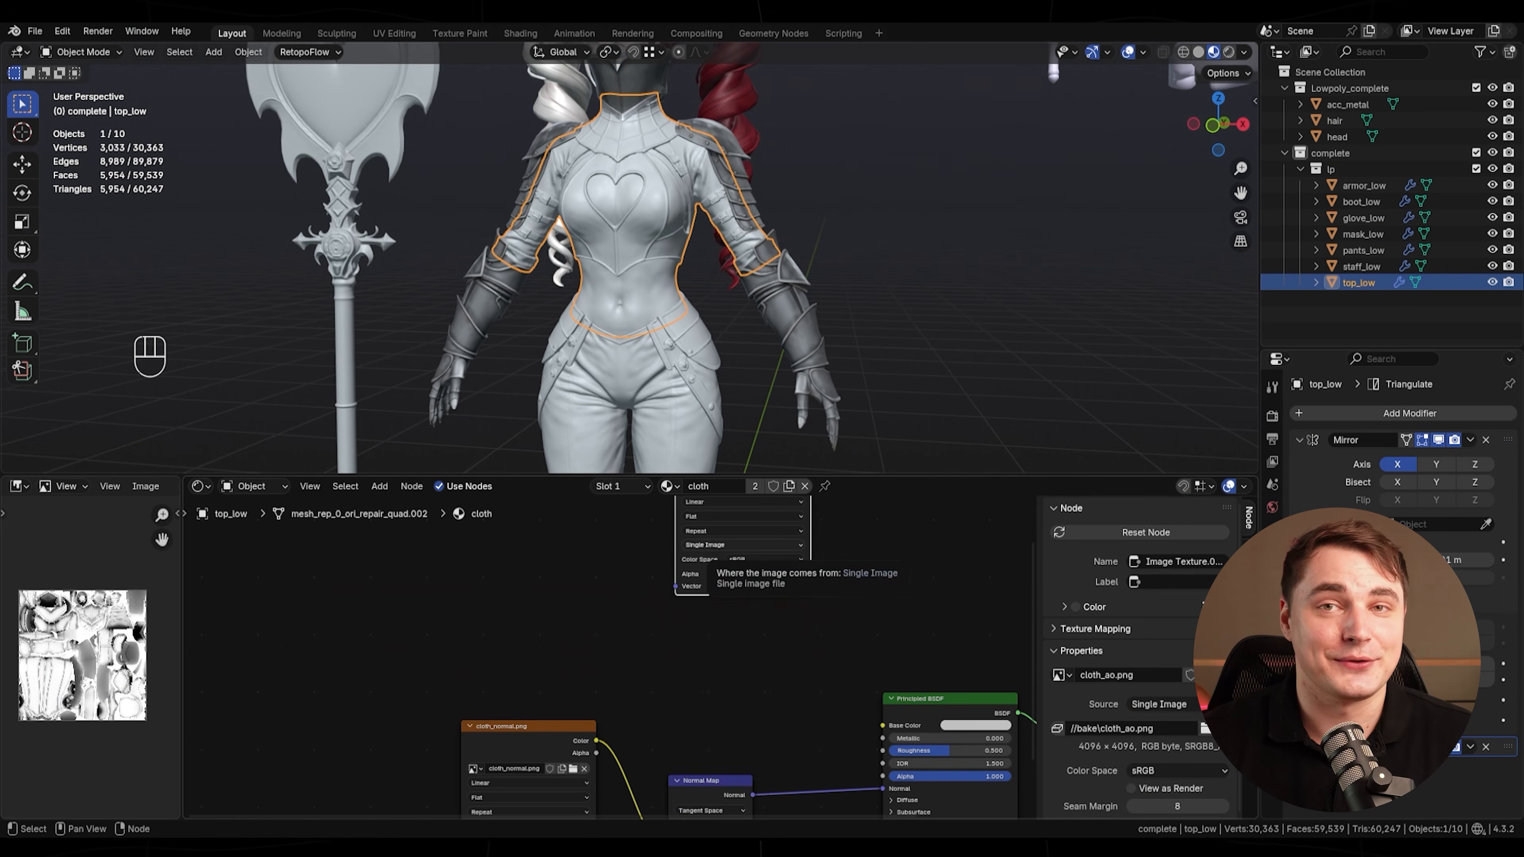
# - In Blender, place cloth_color.jpg in the top's cloth material and connect its color output to the shader's Base Color
pyautogui.moveTo(737, 674); pyautogui.dragTo(521, 545)
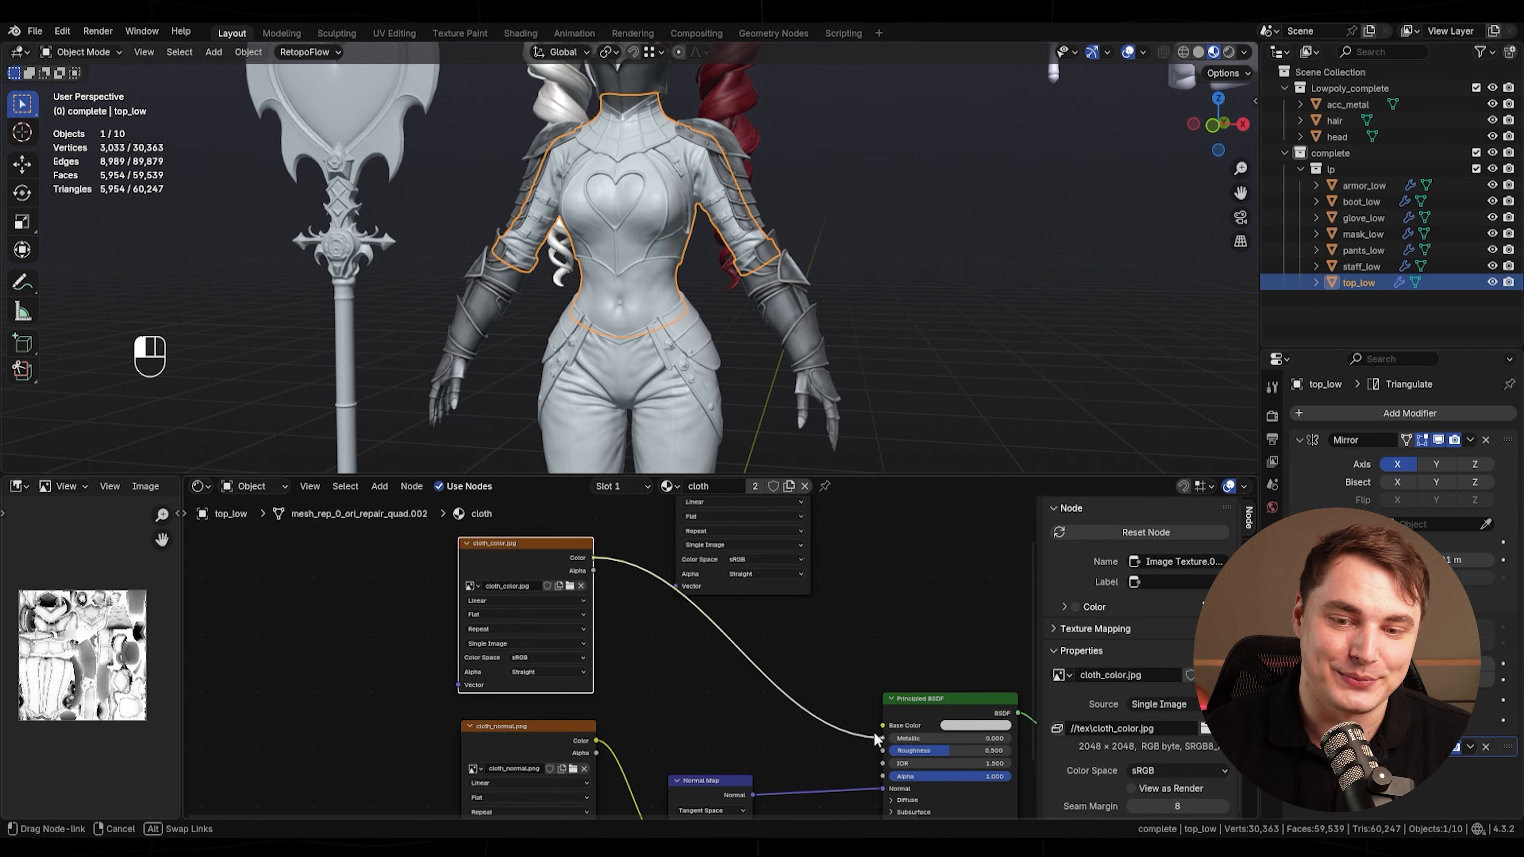
pyautogui.moveTo(874, 737); pyautogui.dragTo(888, 728)
pyautogui.scroll(-3, 738, 316)
pyautogui.keyDown('shift'); pyautogui.moveTo(738, 316); pyautogui.dragTo(773, 414, button='middle'); pyautogui.keyUp('shift')
pyautogui.scroll(1, 678, 264)
pyautogui.moveTo(679, 282); pyautogui.dragTo(694, 264, button='middle')
pyautogui.scroll(4, 687, 237)
pyautogui.click(677, 193)
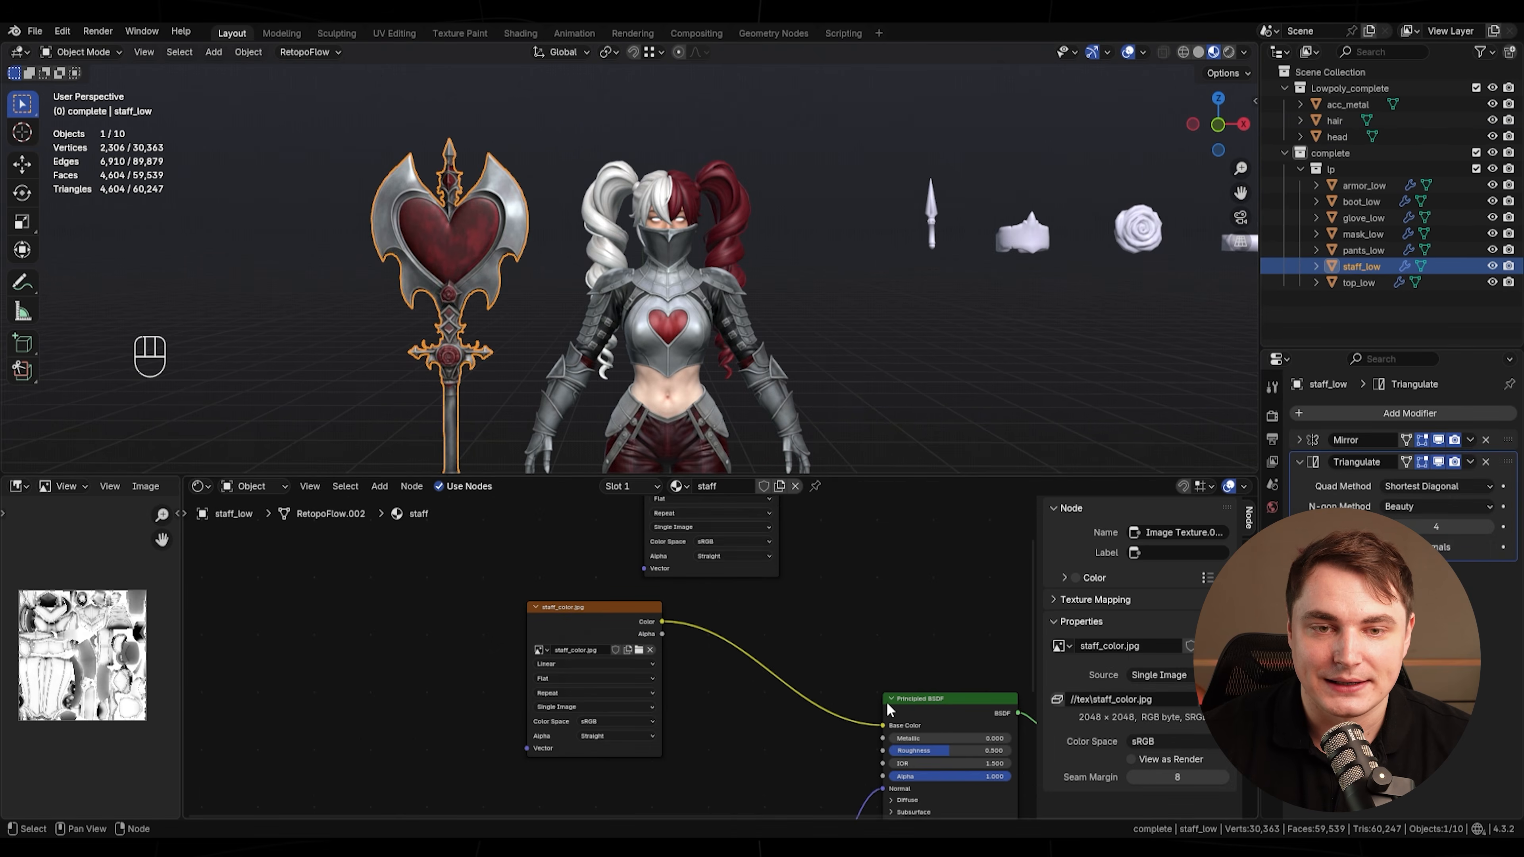
# - Connect acc_color.jpg to the Base Color of the accessories' material and adjust the shader's roughness
pyautogui.moveTo(722, 661); pyautogui.dragTo(896, 733)
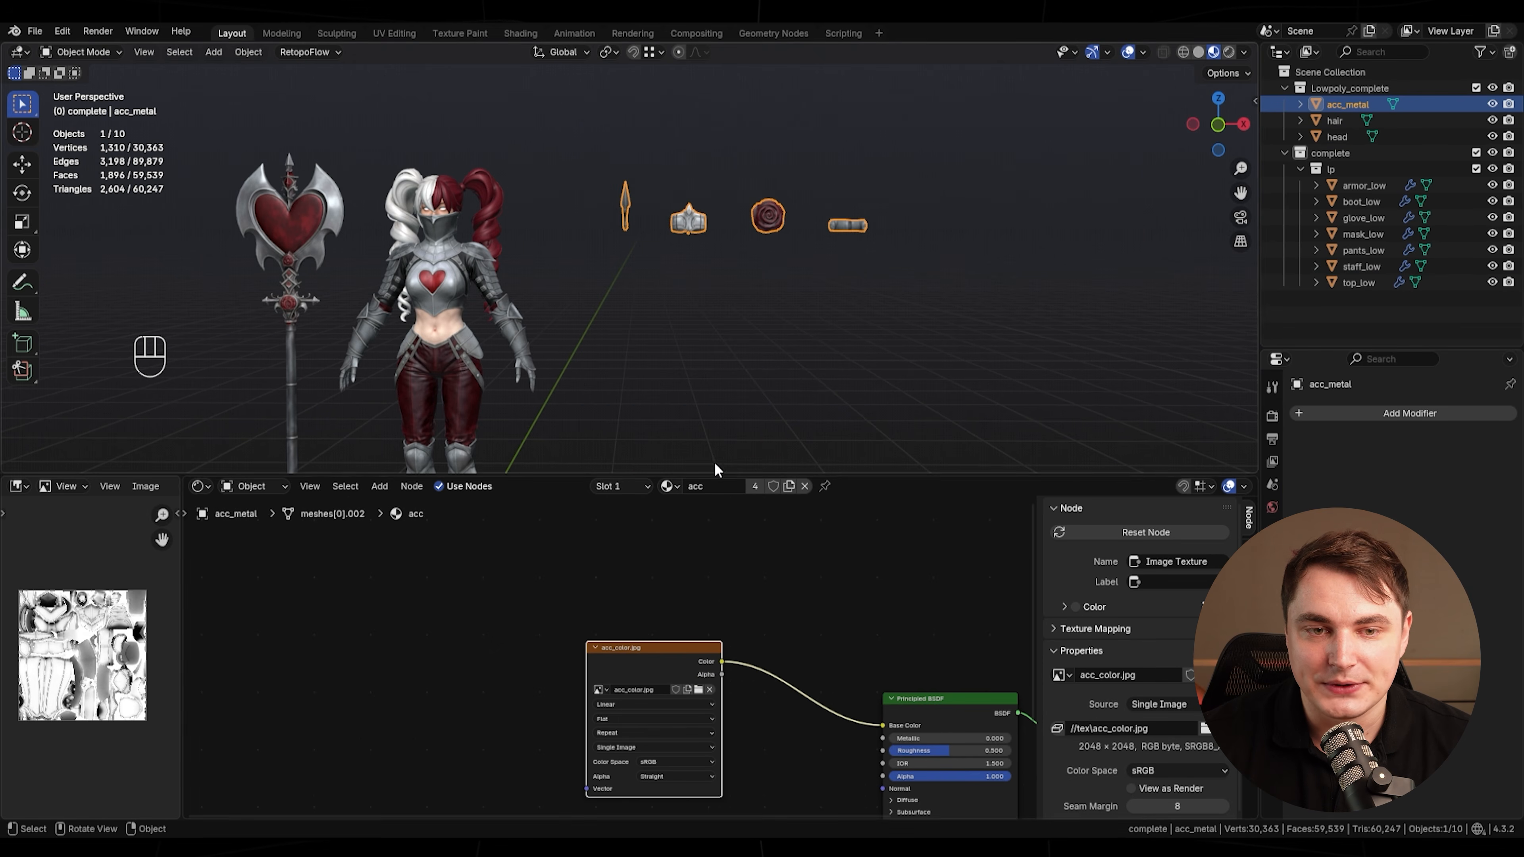
pyautogui.scroll(3, 769, 300)
pyautogui.keyDown('shift'); pyautogui.moveTo(769, 300); pyautogui.dragTo(673, 361, button='middle'); pyautogui.keyUp('shift')
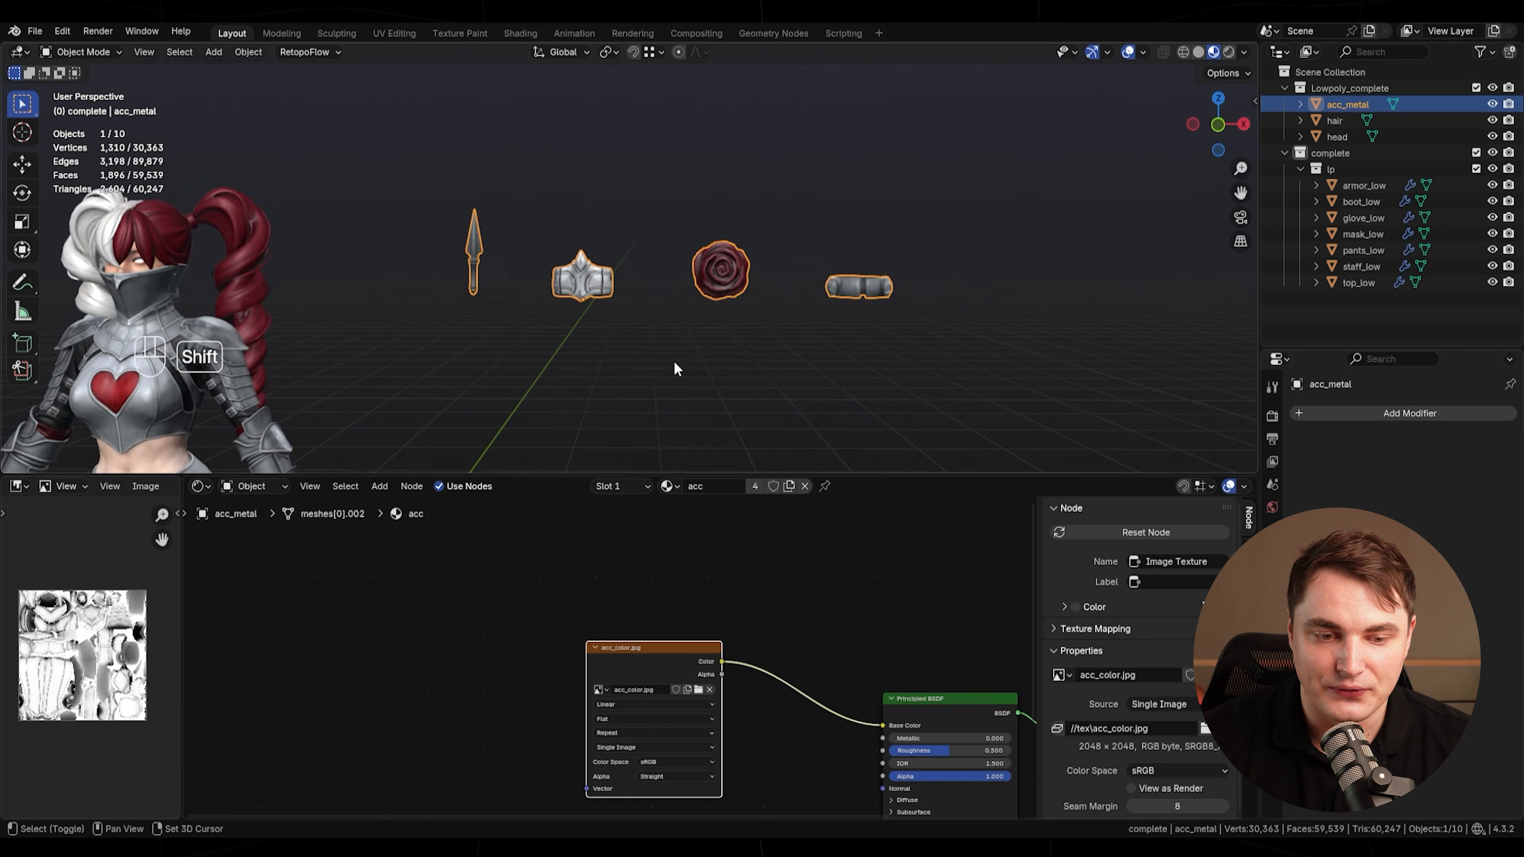
pyautogui.scroll(3, 673, 361)
pyautogui.moveTo(946, 747); pyautogui.dragTo(938, 747)
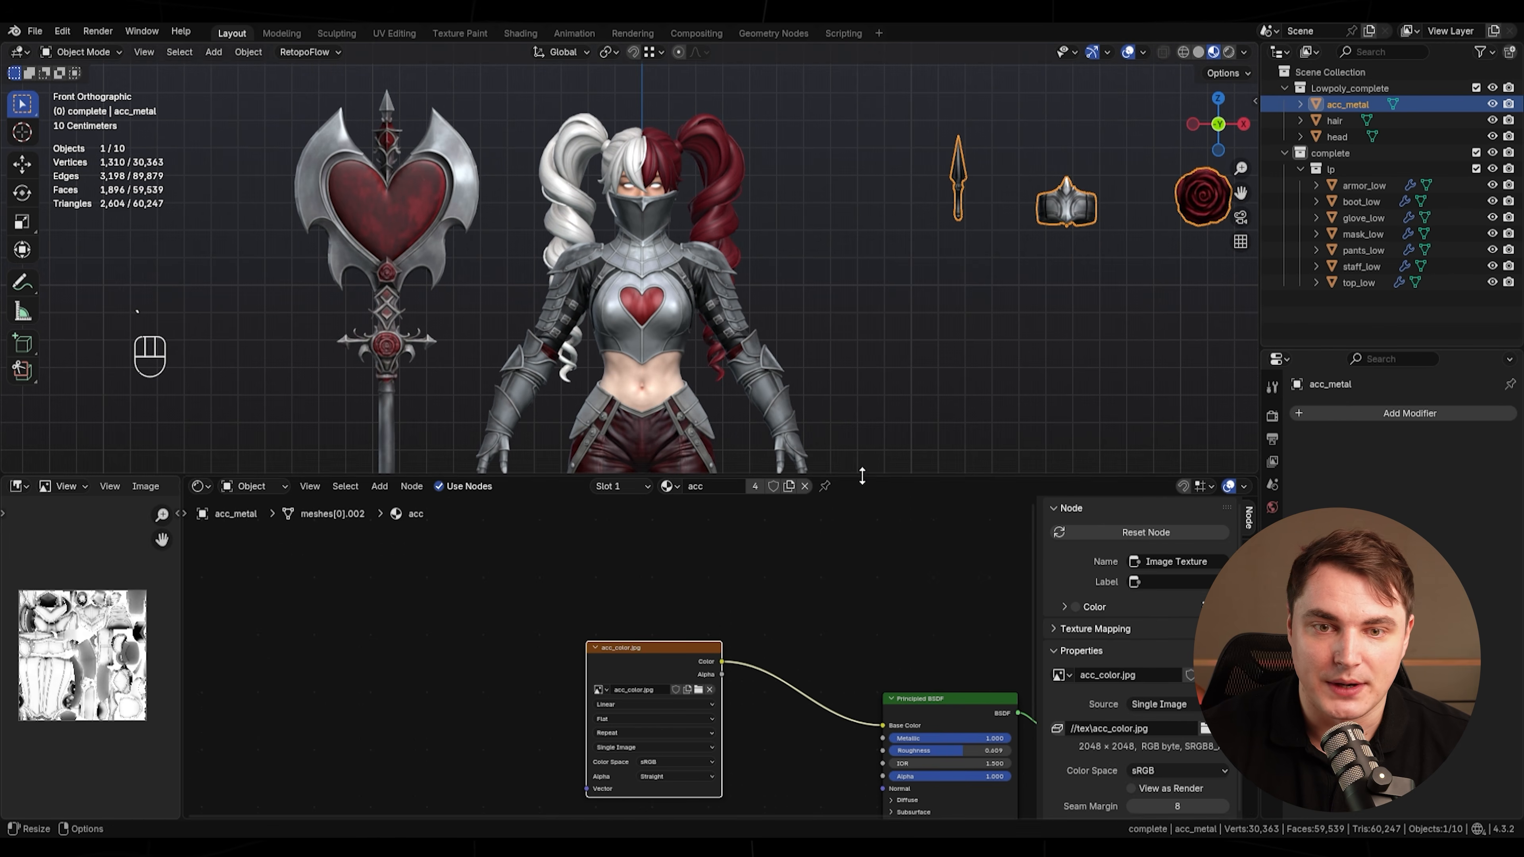
# - Enlarge the 3D viewport and examine the textured character, staff and accessories
pyautogui.moveTo(862, 476); pyautogui.dragTo(862, 716)
pyautogui.scroll(-2, 807, 504)
pyautogui.moveTo(806, 503)
pyautogui.keyDown('shift'); pyautogui.mouseDown(button='middle')
pyautogui.moveTo(831, 520)
pyautogui.moveTo(835, 492)
pyautogui.mouseUp(button='middle'); pyautogui.keyUp('shift')
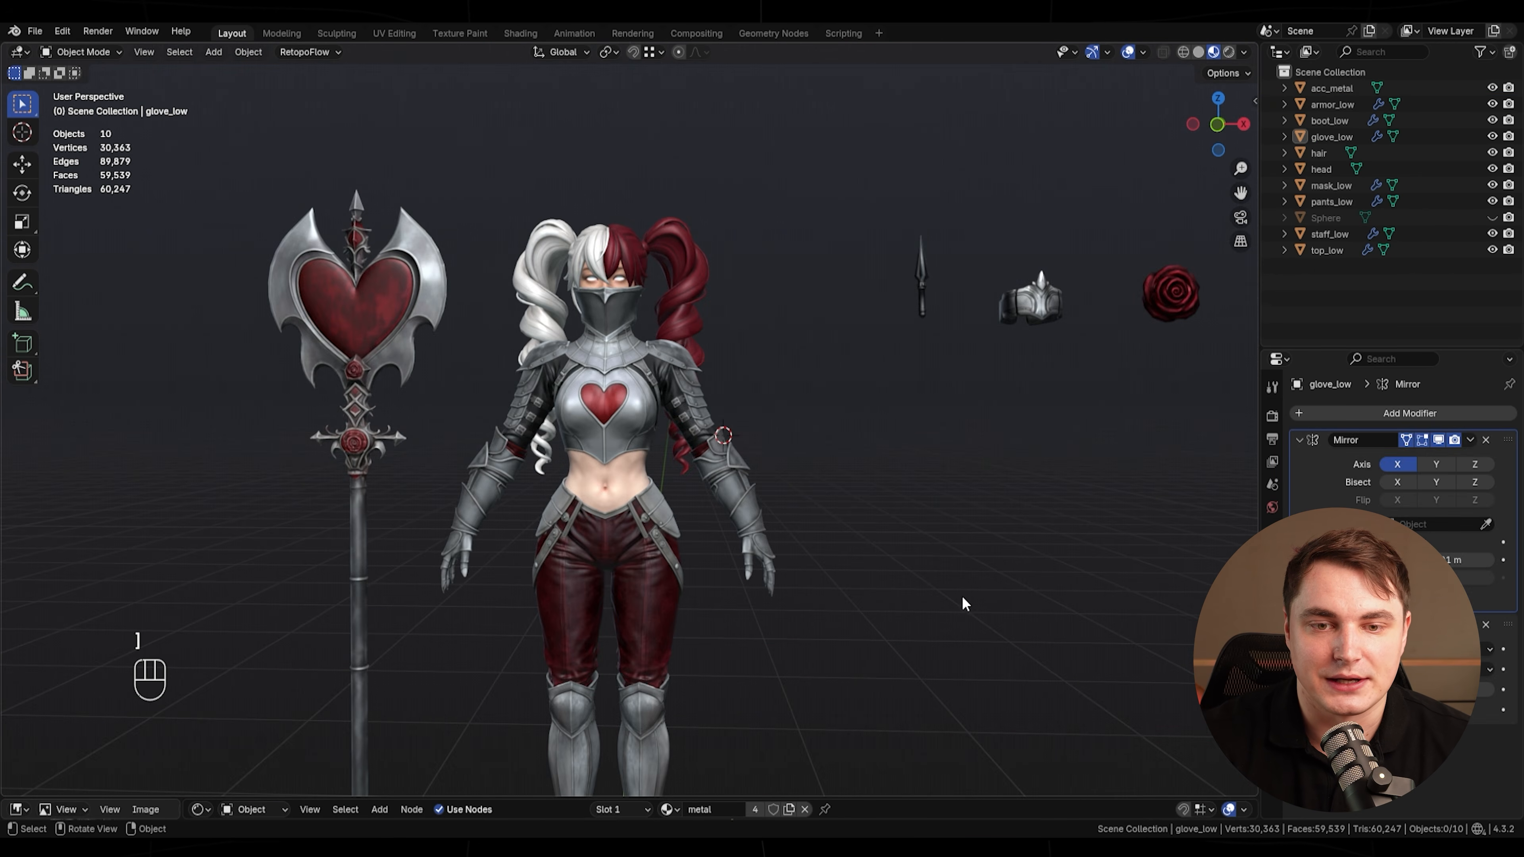
pyautogui.scroll(2, 807, 663)
pyautogui.moveTo(833, 675); pyautogui.dragTo(862, 689, button='middle')
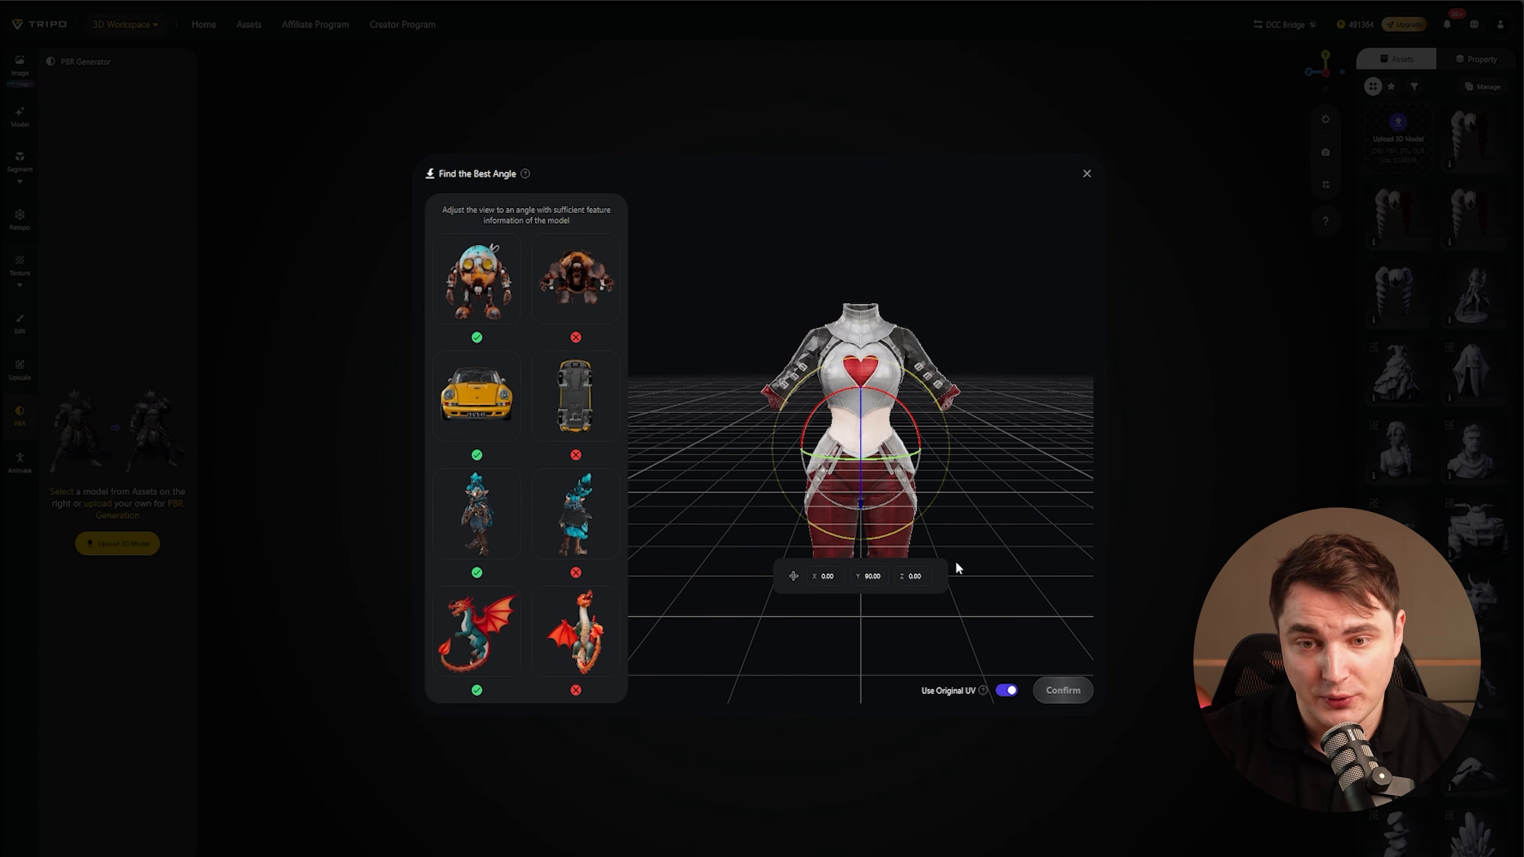
# - In Tripo, confirm the top and pants model's orientation with Use Original UV enabled and open the PBR generator
pyautogui.click(1062, 690)
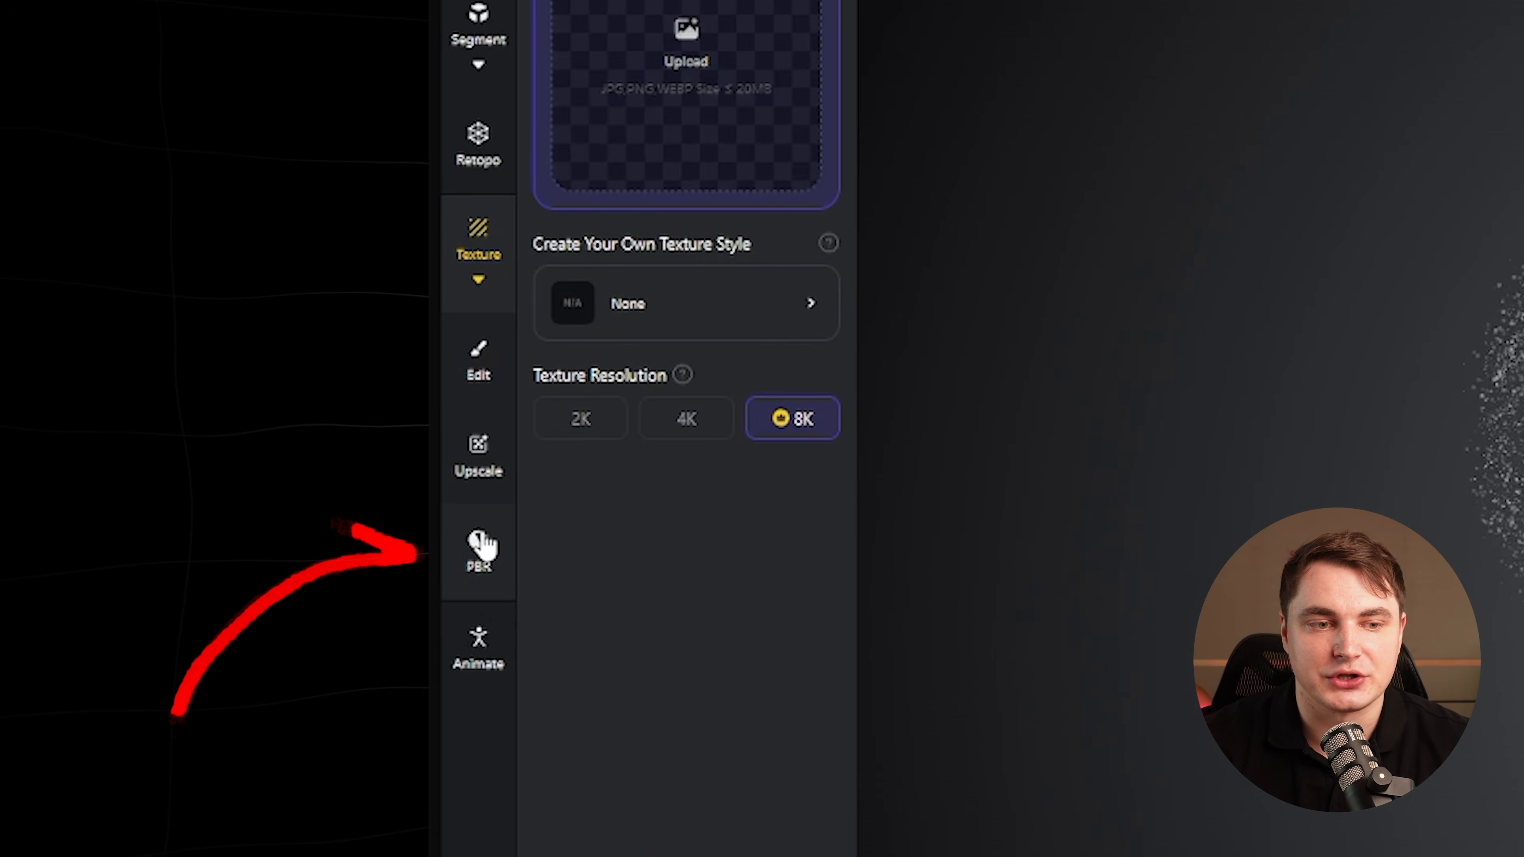
pyautogui.click(480, 543)
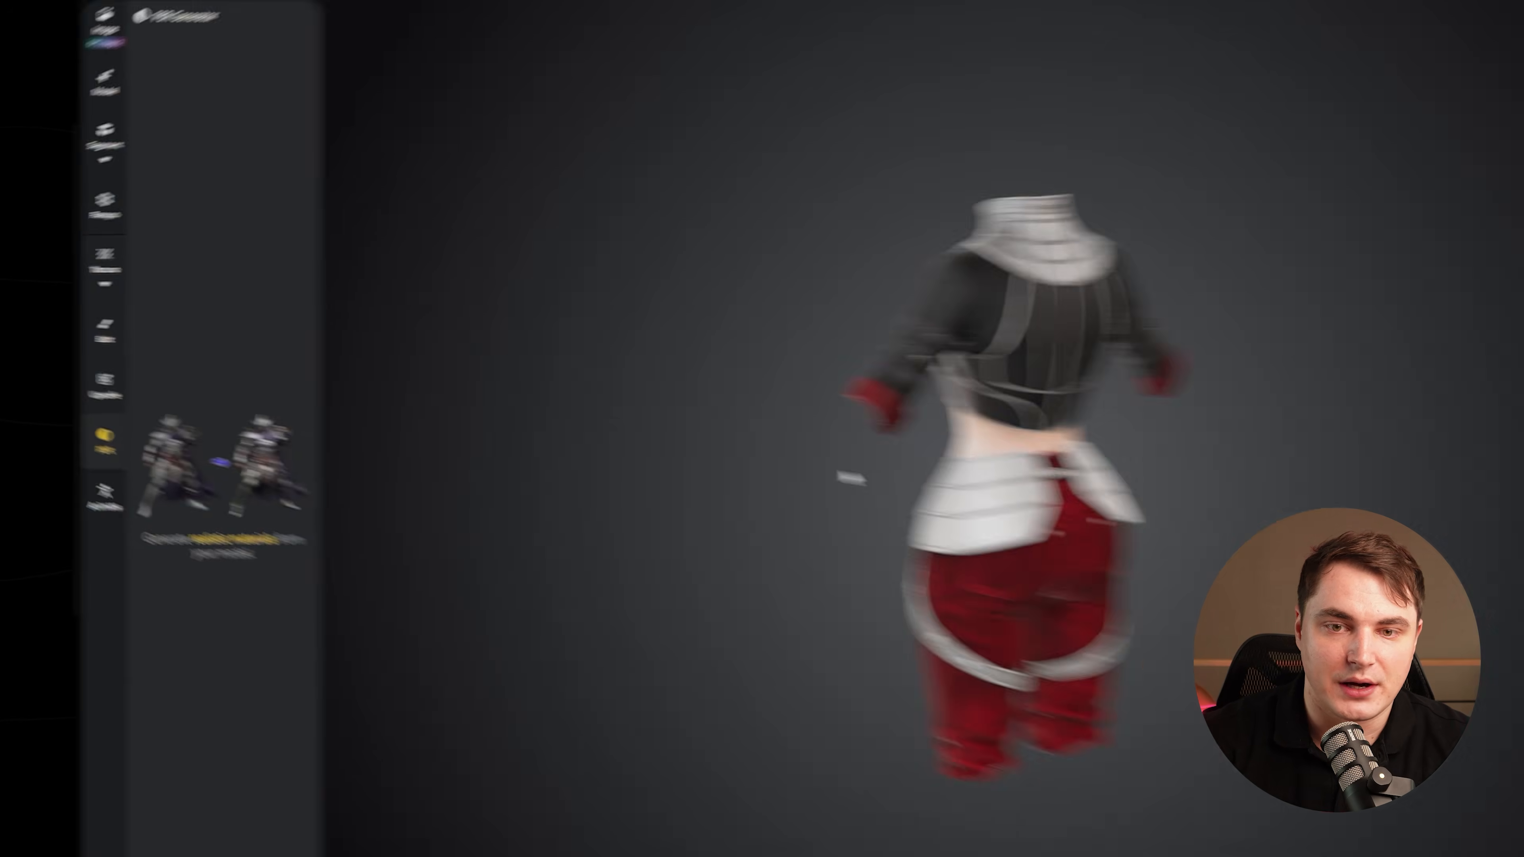
# - Examine the materials on the top and pants model from the front, back and sides
pyautogui.moveTo(850, 479); pyautogui.dragTo(1081, 293)
pyautogui.scroll(5, 1082, 293)
pyautogui.scroll(-2, 852, 400)
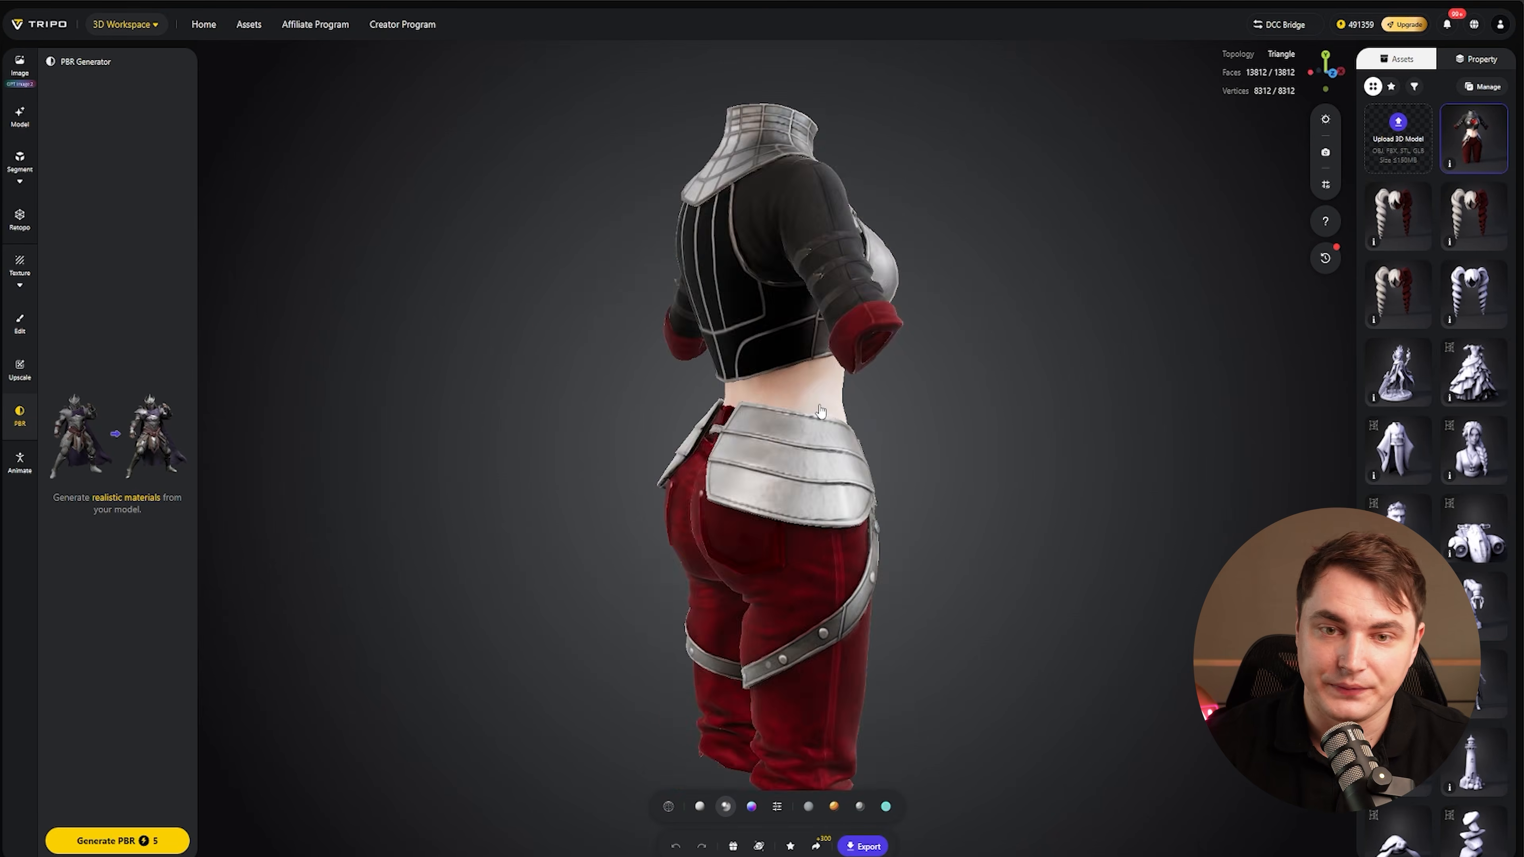
pyautogui.moveTo(819, 412); pyautogui.dragTo(582, 412)
pyautogui.scroll(5, 827, 426)
pyautogui.moveTo(954, 425); pyautogui.dragTo(611, 428)
pyautogui.scroll(-2, 780, 422)
pyautogui.moveTo(891, 415); pyautogui.dragTo(570, 416)
pyautogui.moveTo(776, 332); pyautogui.dragTo(775, 398, button='right')
pyautogui.scroll(5, 785, 400)
pyautogui.scroll(-6, 803, 402)
pyautogui.scroll(1, 935, 384)
pyautogui.moveTo(912, 443); pyautogui.dragTo(989, 447)
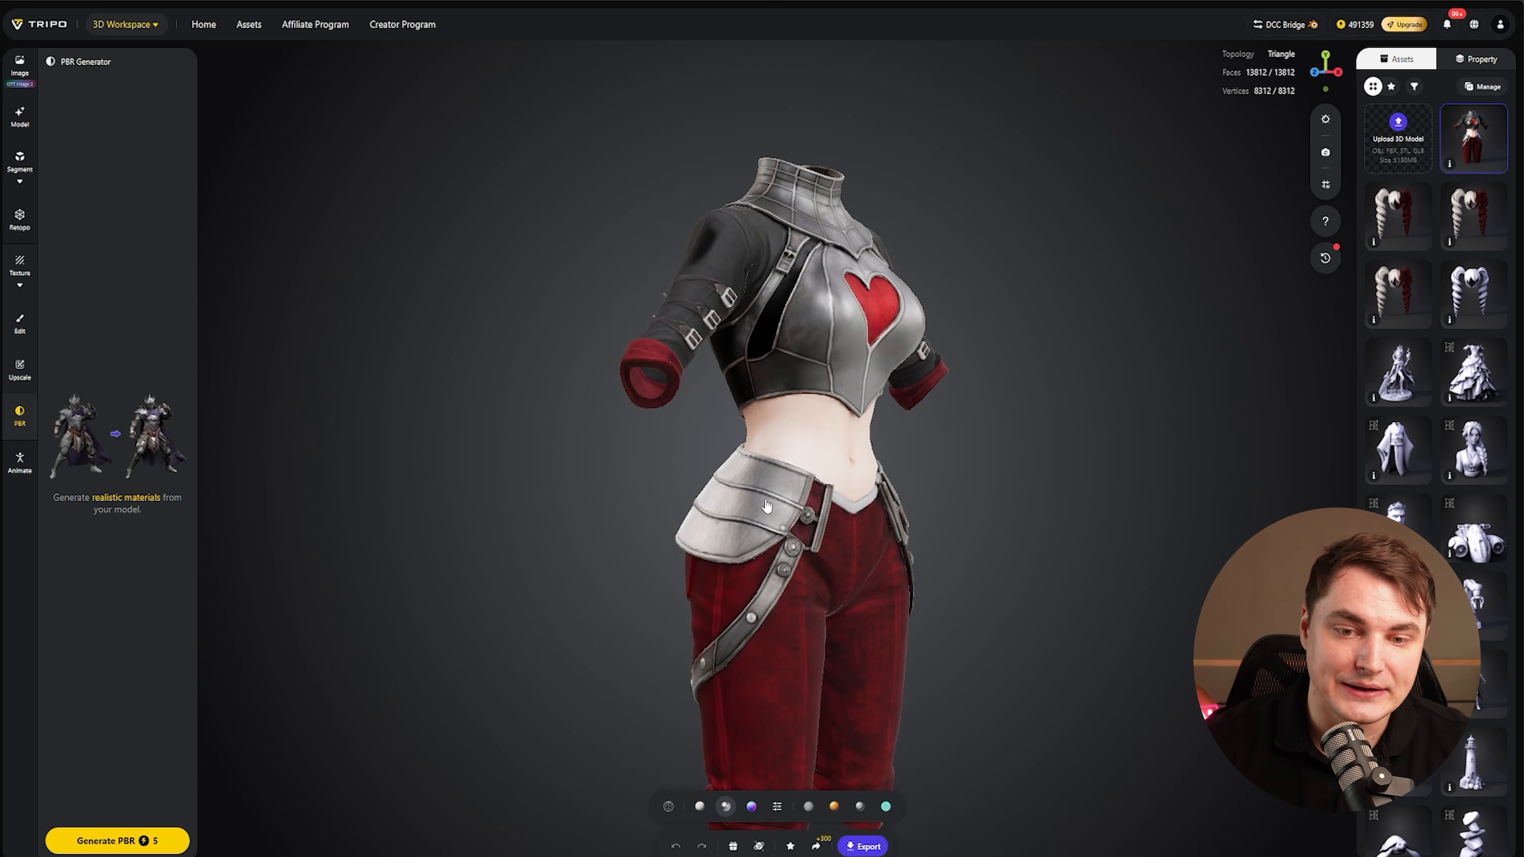
pyautogui.moveTo(767, 506); pyautogui.dragTo(1050, 382)
pyautogui.moveTo(500, 465); pyautogui.dragTo(928, 461)
pyautogui.scroll(-2, 932, 455)
pyautogui.moveTo(719, 444); pyautogui.dragTo(654, 475)
pyautogui.scroll(4, 837, 525)
pyautogui.scroll(-3, 835, 523)
pyautogui.moveTo(836, 523); pyautogui.dragTo(863, 519)
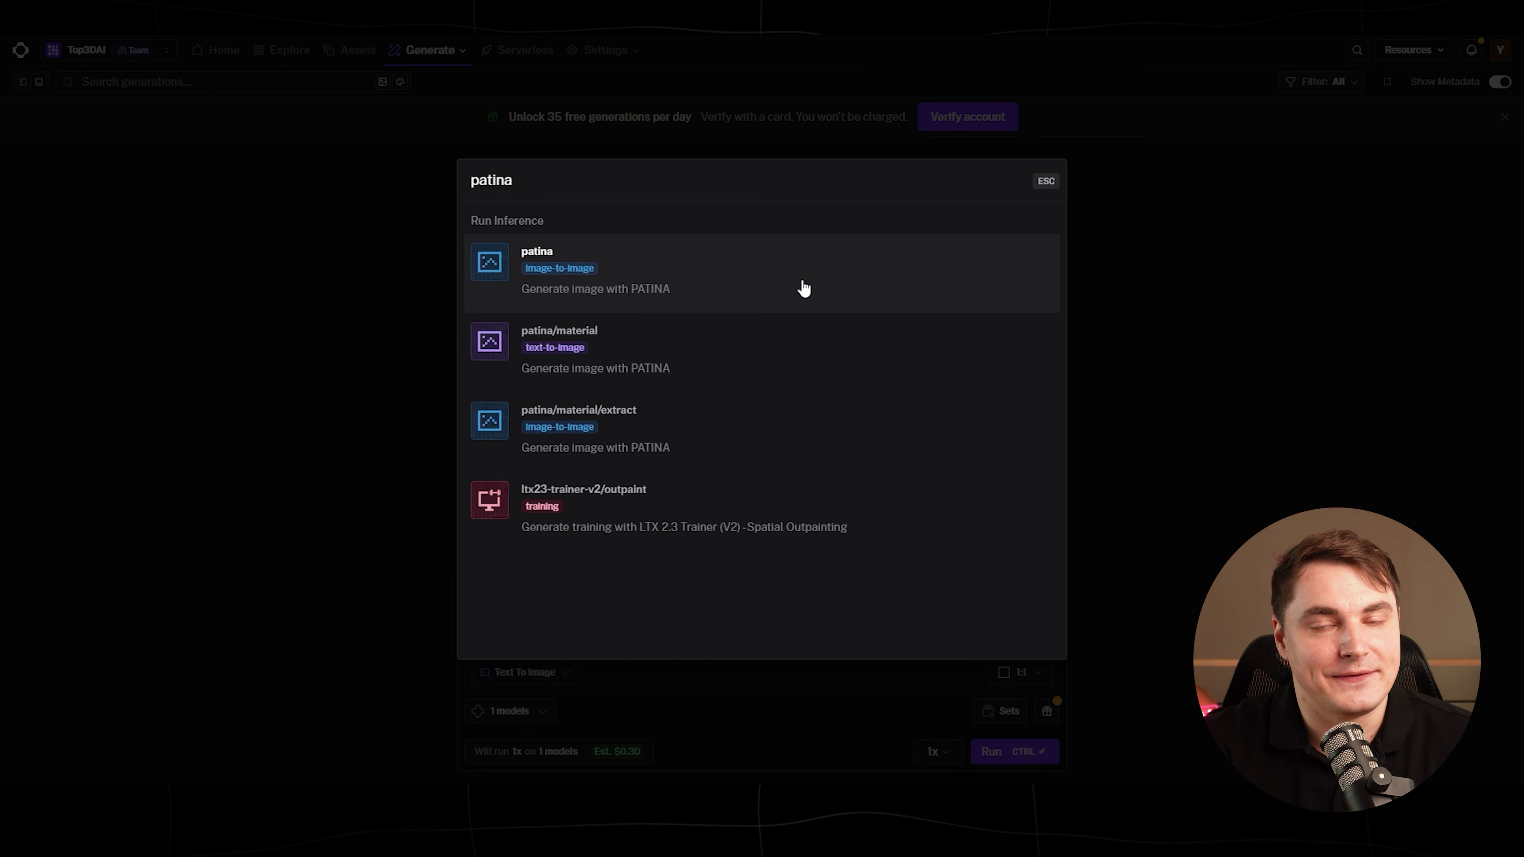
# - In fal, choose patina/material and generate a seamless brushed steel texture at 2048 × 2048 with basecolor, roughness and metalness maps
pyautogui.click(716, 377)
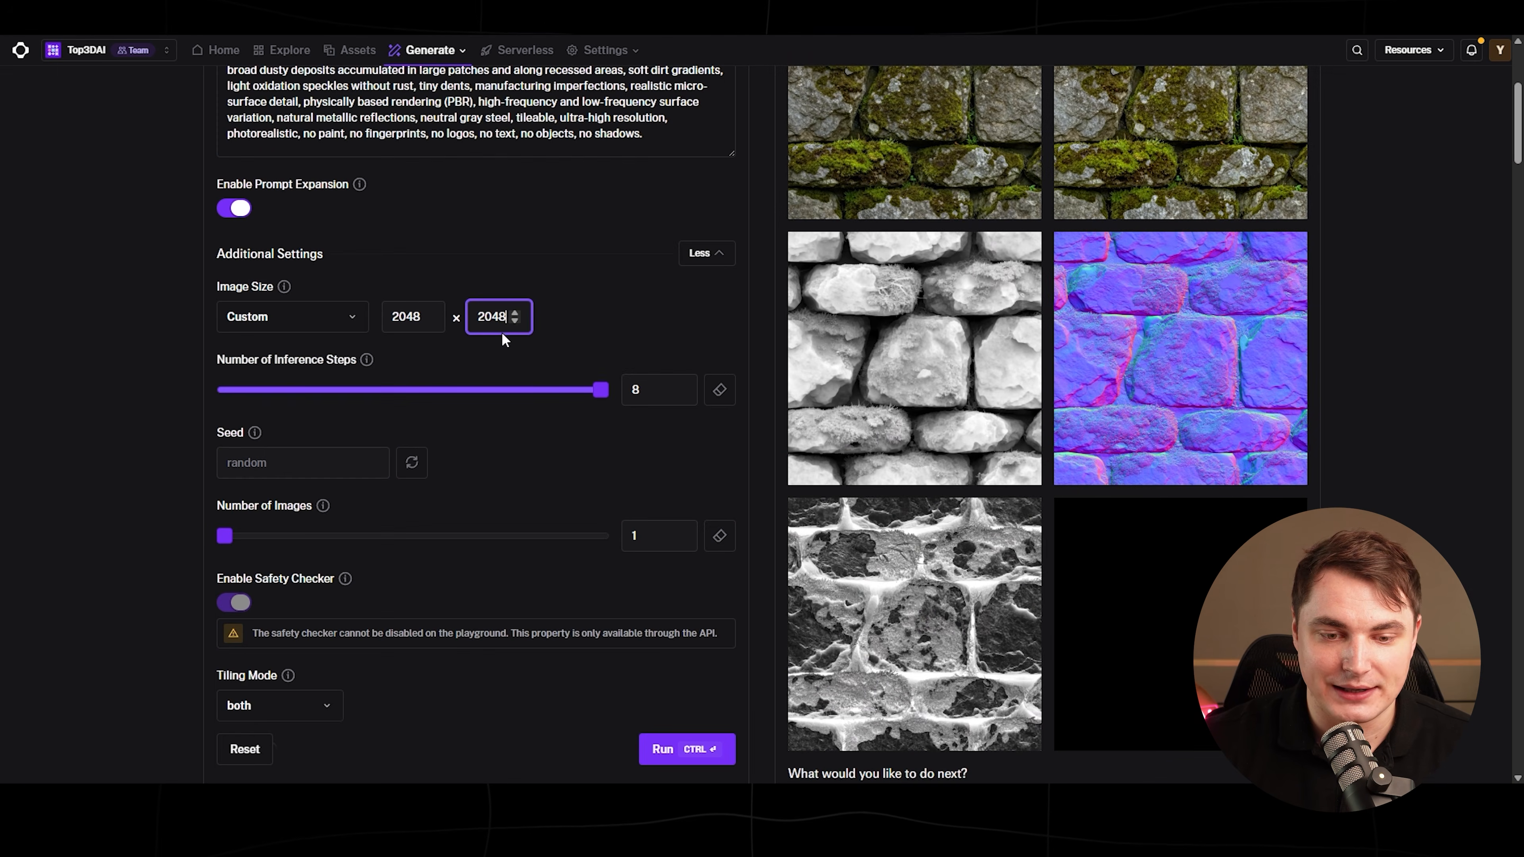
pyautogui.scroll(-5, 555, 532)
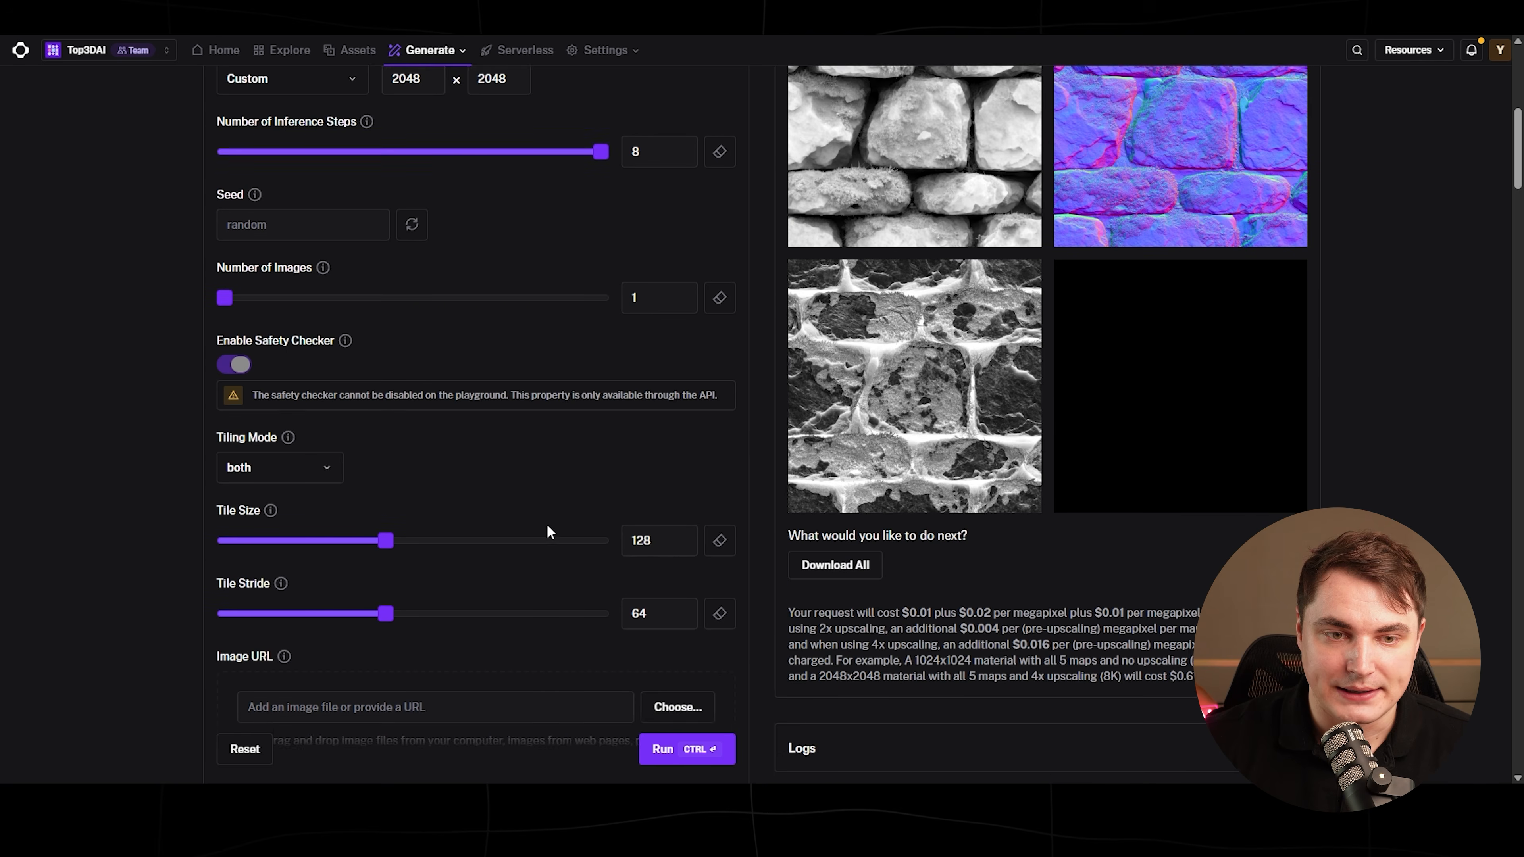
pyautogui.scroll(-2, 503, 477)
pyautogui.scroll(-2, 502, 476)
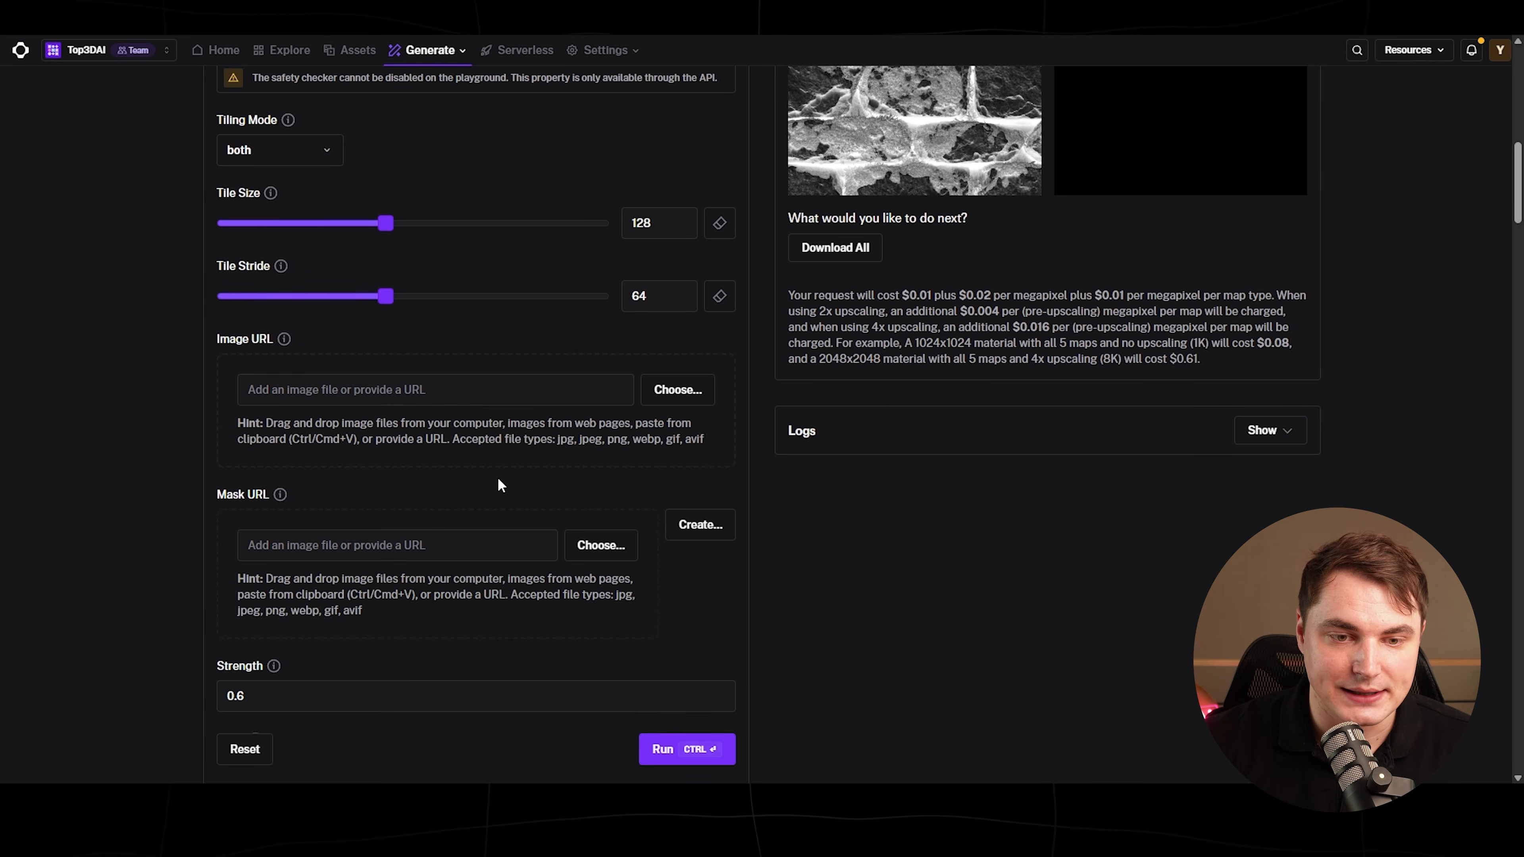
pyautogui.scroll(-4, 418, 443)
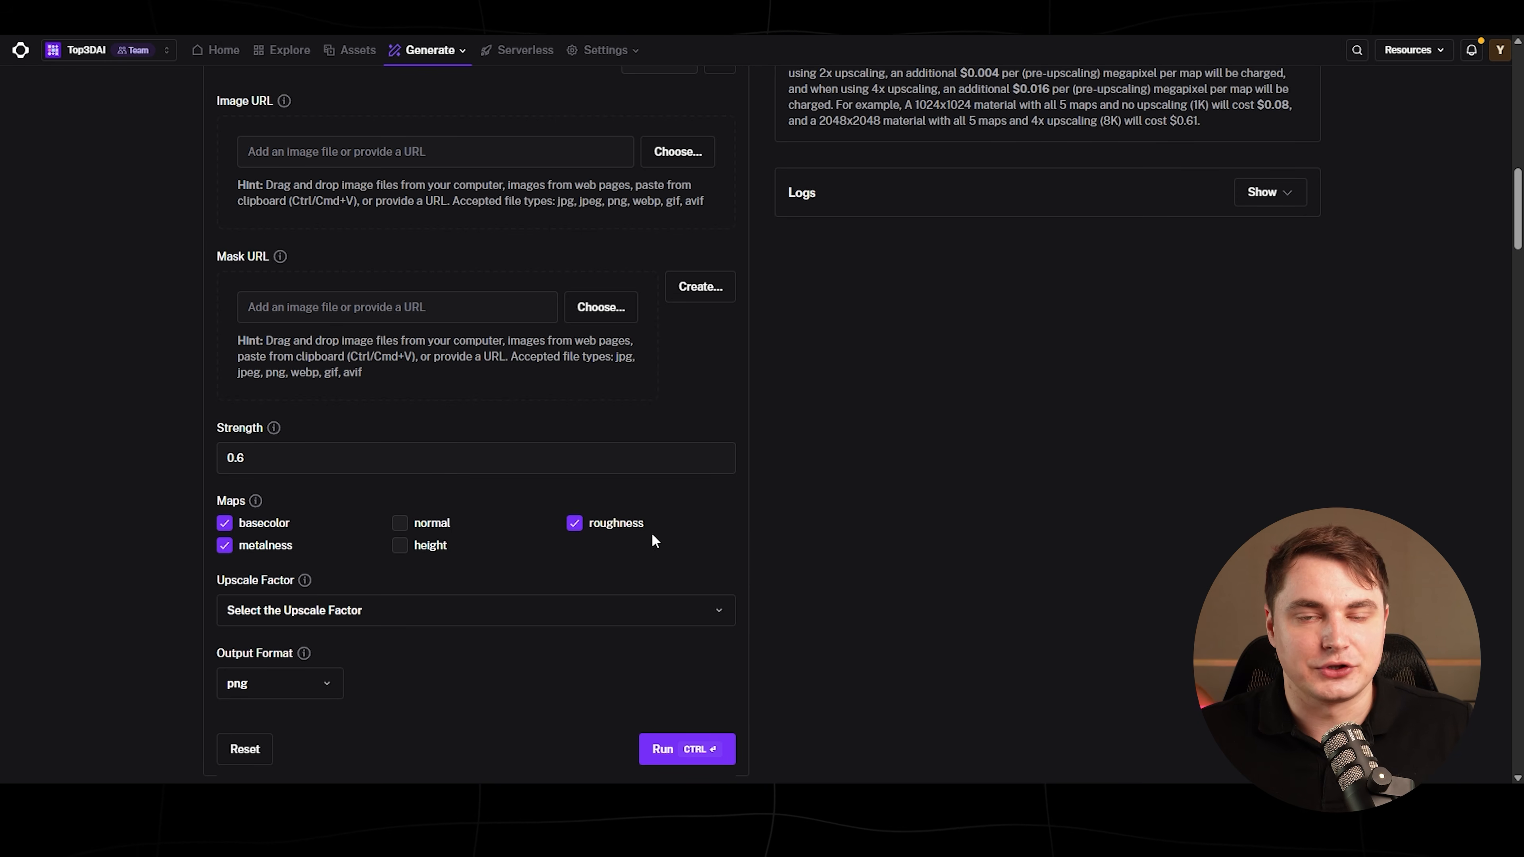
pyautogui.scroll(-3, 444, 600)
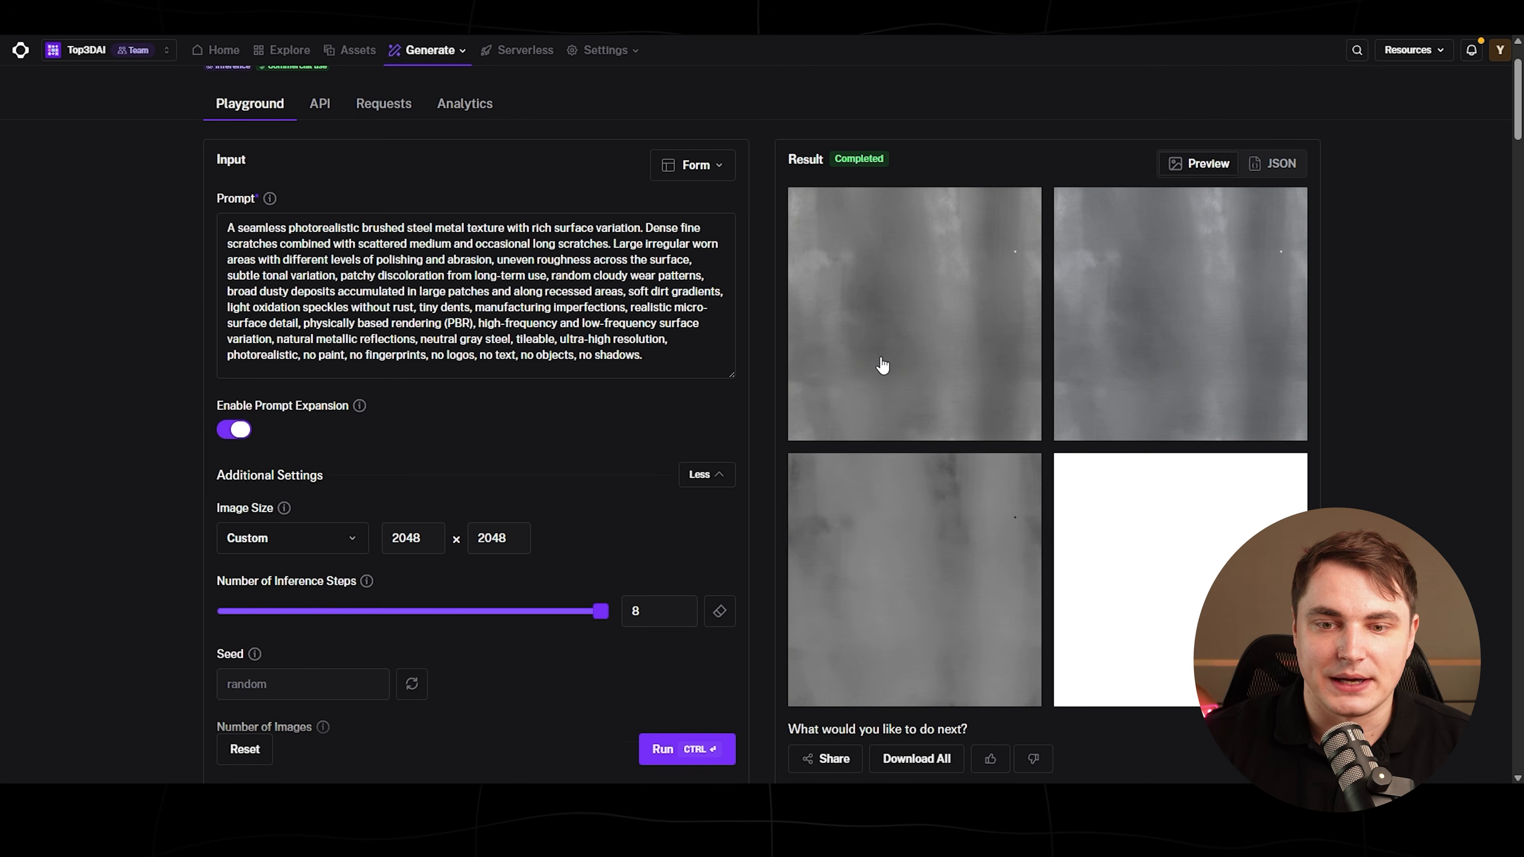
# - View the generated steel material maps at full size and compare them
pyautogui.click(882, 366)
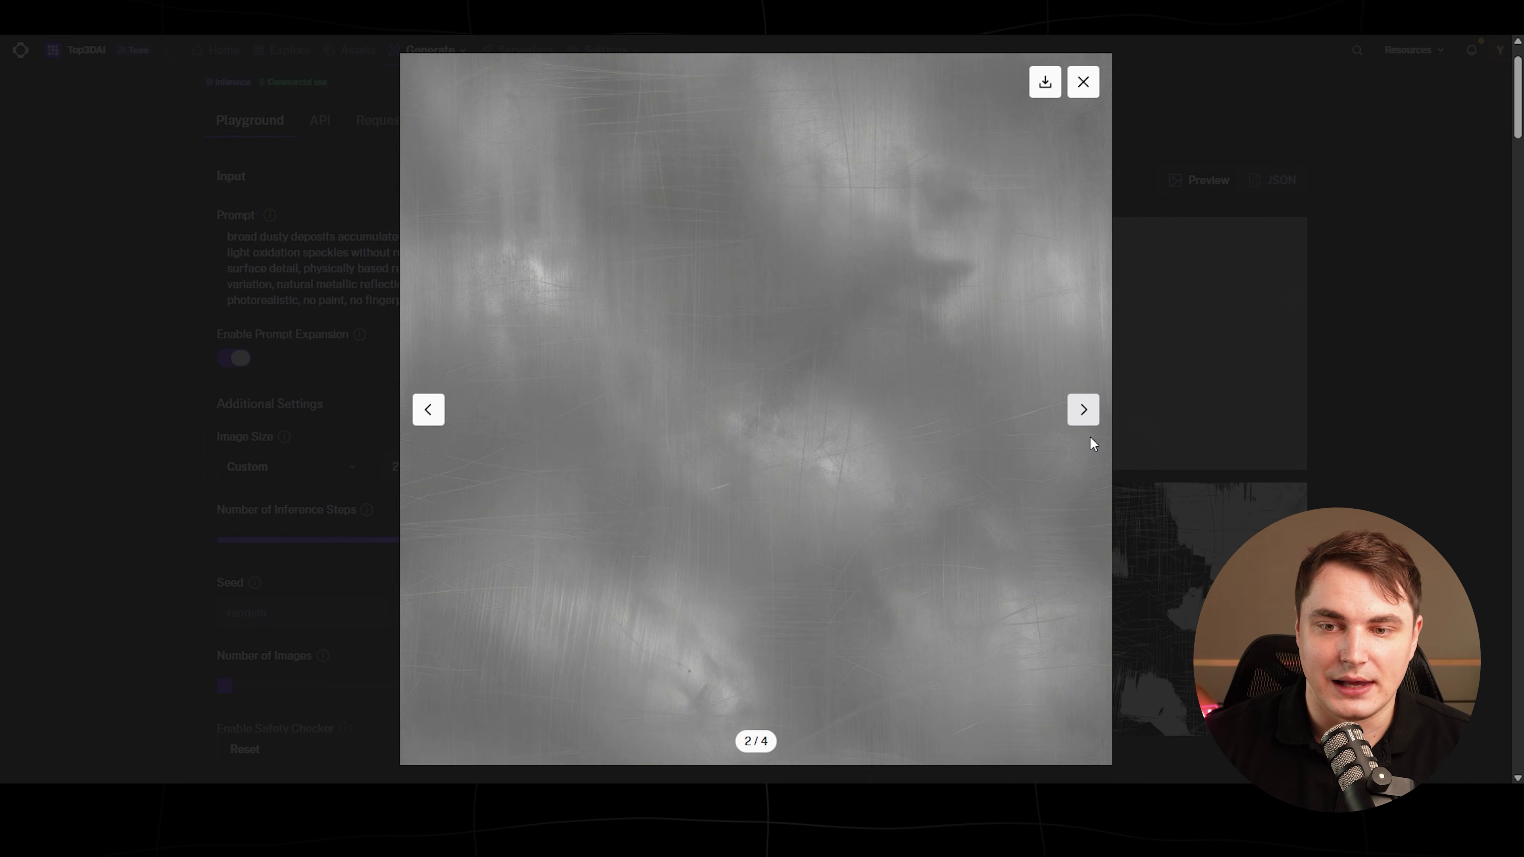
pyautogui.click(1078, 410)
pyautogui.click(427, 411)
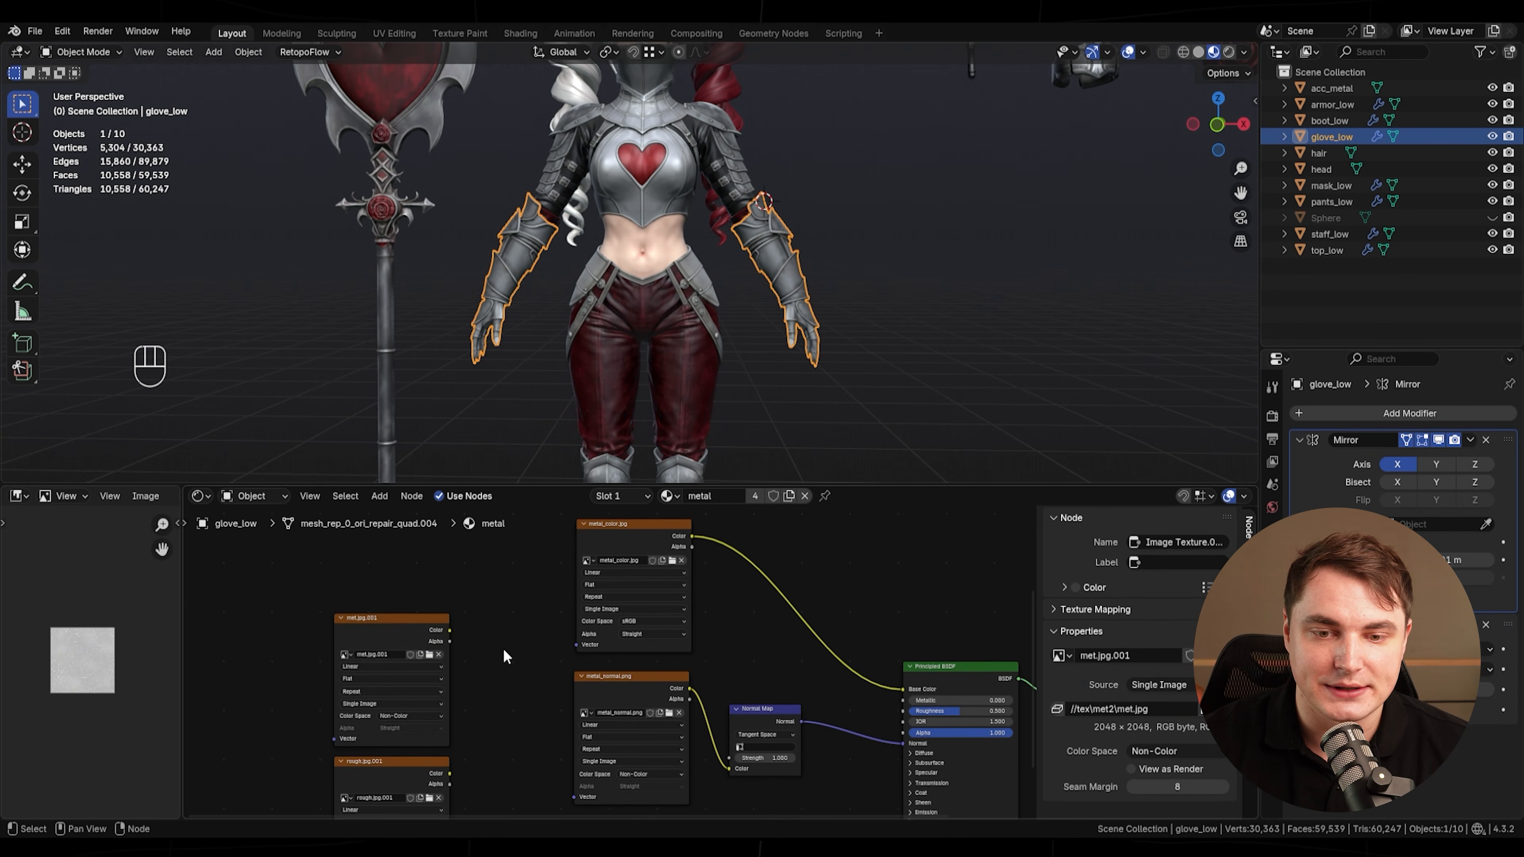
# - In Blender, connect met.jpg.001 to Metallic and rough.jpg.001 to Roughness in the glove's metal material
pyautogui.scroll(-1, 417, 654)
pyautogui.moveTo(468, 648); pyautogui.dragTo(390, 588, button='middle')
pyautogui.scroll(2, 492, 580)
pyautogui.moveTo(382, 583); pyautogui.dragTo(680, 671)
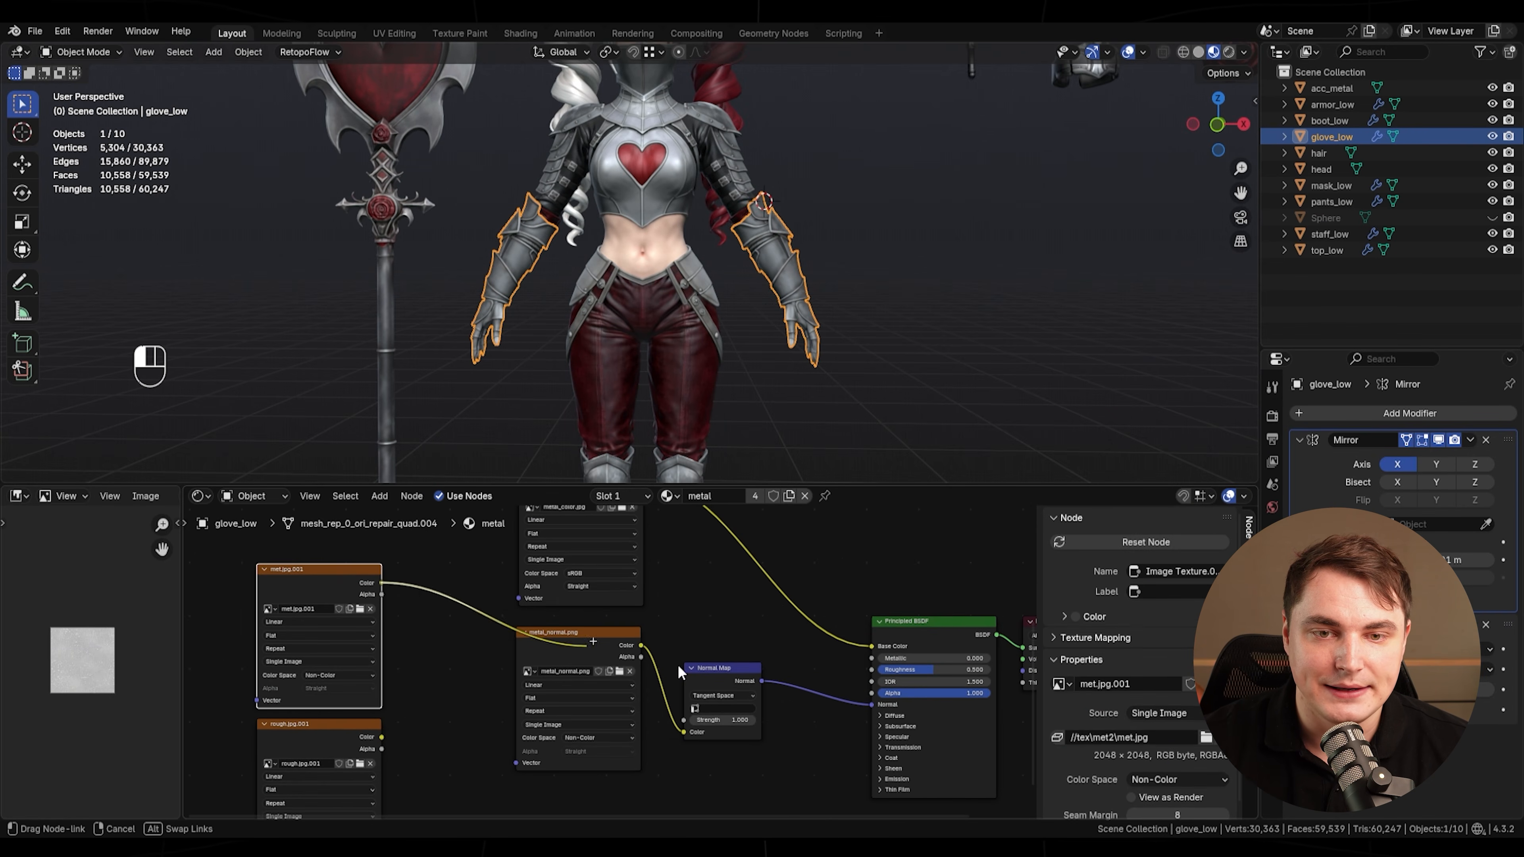
pyautogui.moveTo(876, 668); pyautogui.dragTo(874, 664)
pyautogui.moveTo(406, 675); pyautogui.dragTo(557, 597, button='middle')
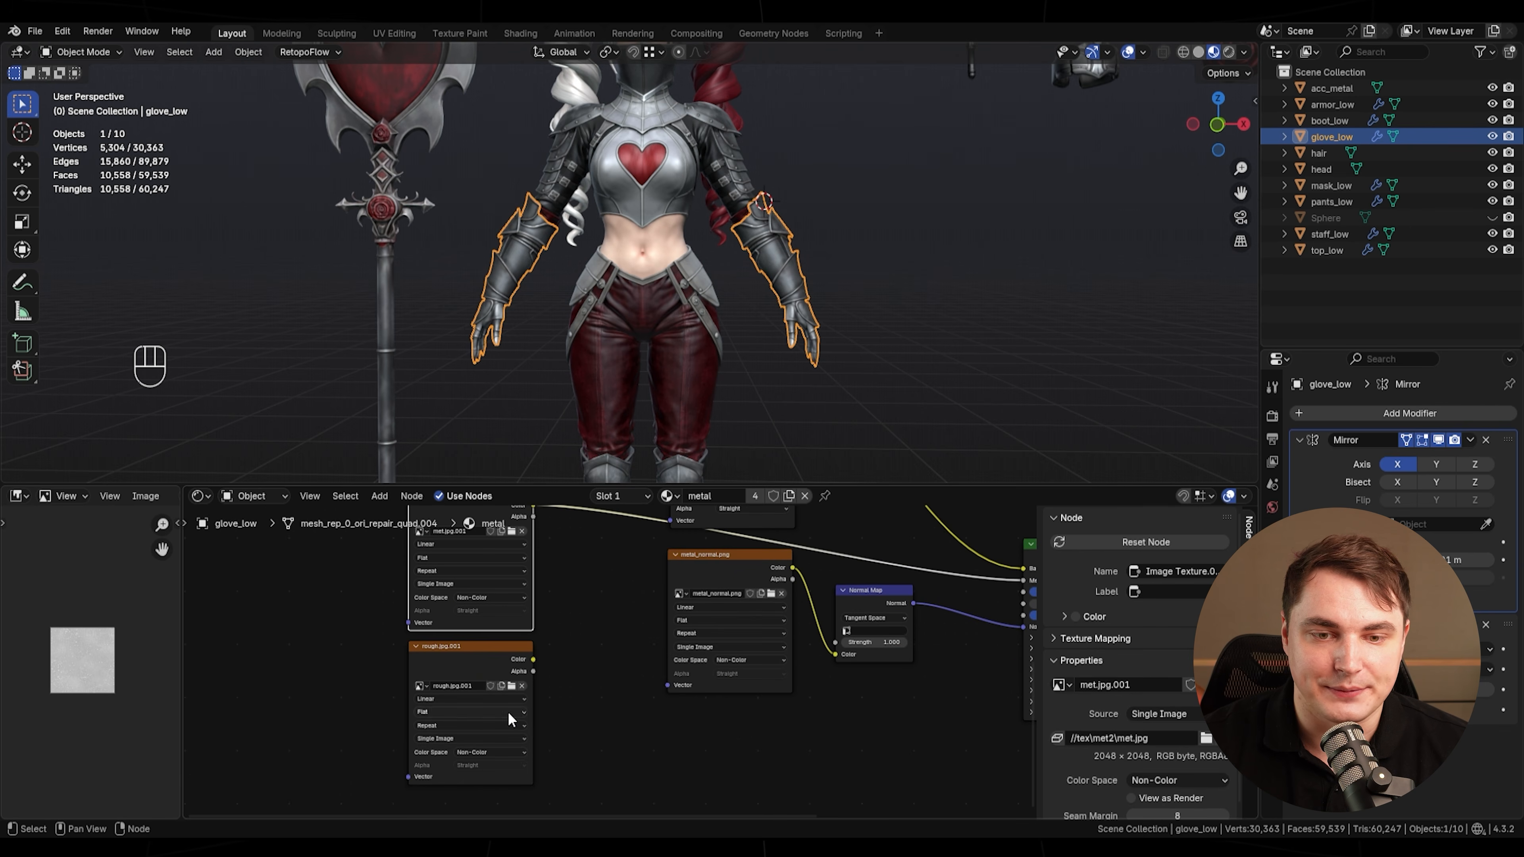
pyautogui.moveTo(606, 674); pyautogui.dragTo(423, 701, button='middle')
pyautogui.moveTo(351, 686); pyautogui.dragTo(821, 627)
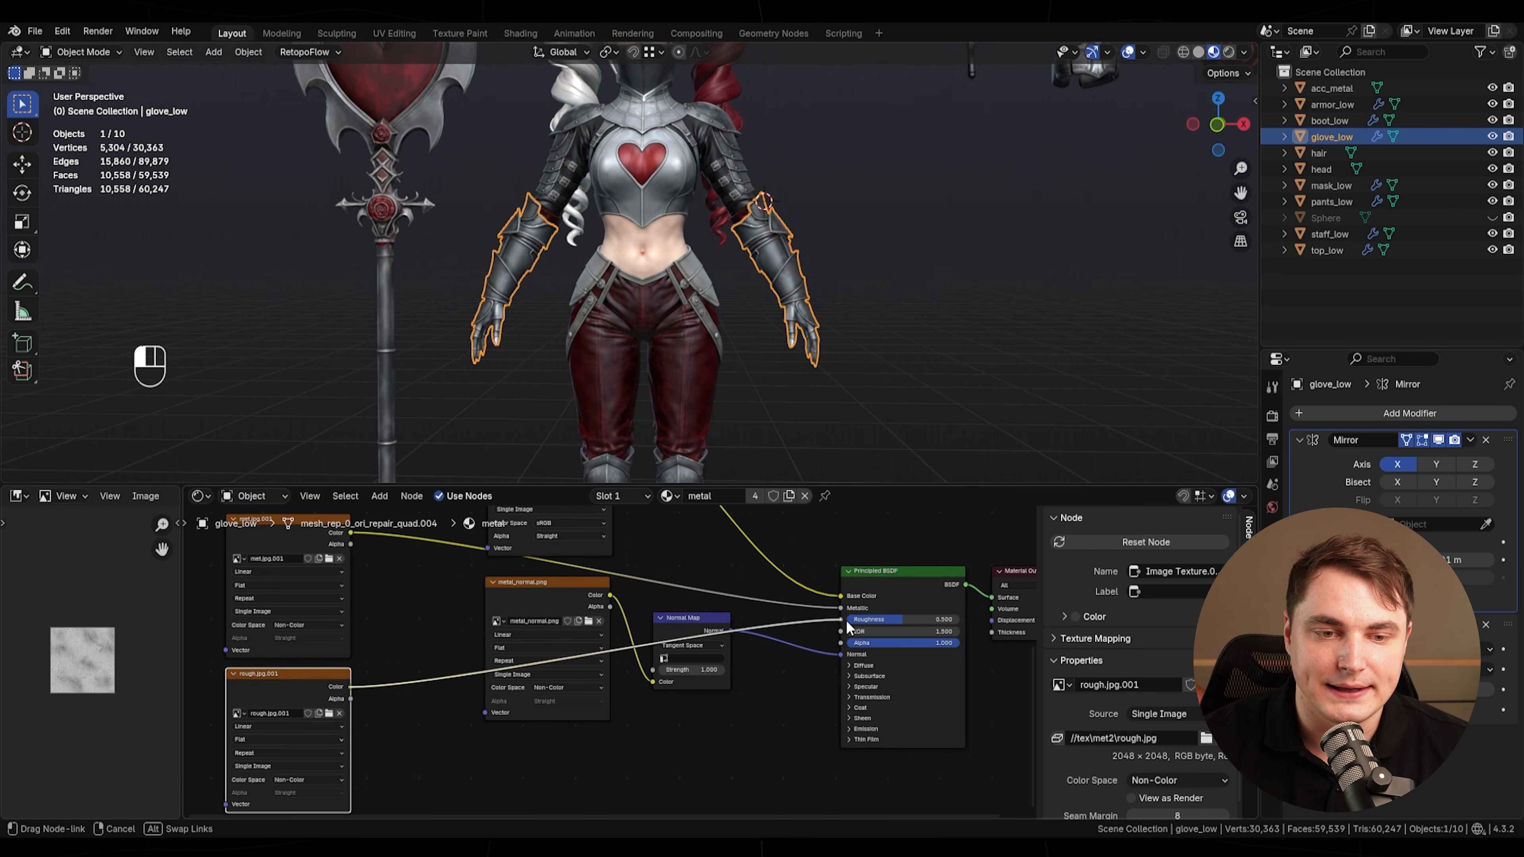
# - Move the metal_normal.png and Normal Map nodes together below the other texture connections
pyautogui.click(701, 686)
pyautogui.keyDown('shift'); pyautogui.click(549, 597); pyautogui.keyUp('shift')
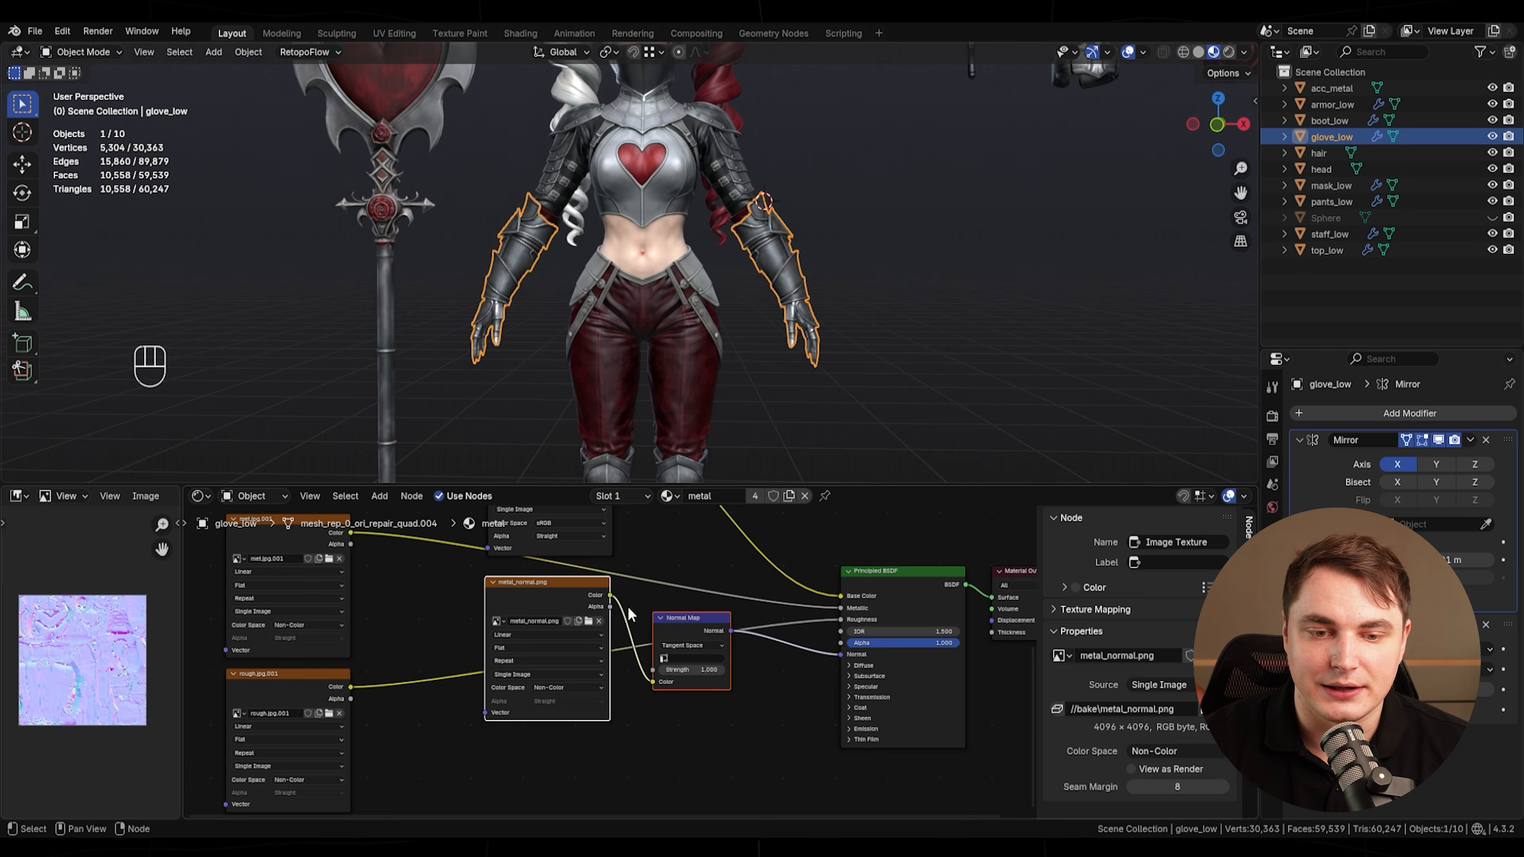
pyautogui.press('g')
pyautogui.click(627, 782)
# - Set the color space of the rough.jpg.001 image node to Non-Color
pyautogui.moveTo(342, 728); pyautogui.dragTo(560, 731, button='middle')
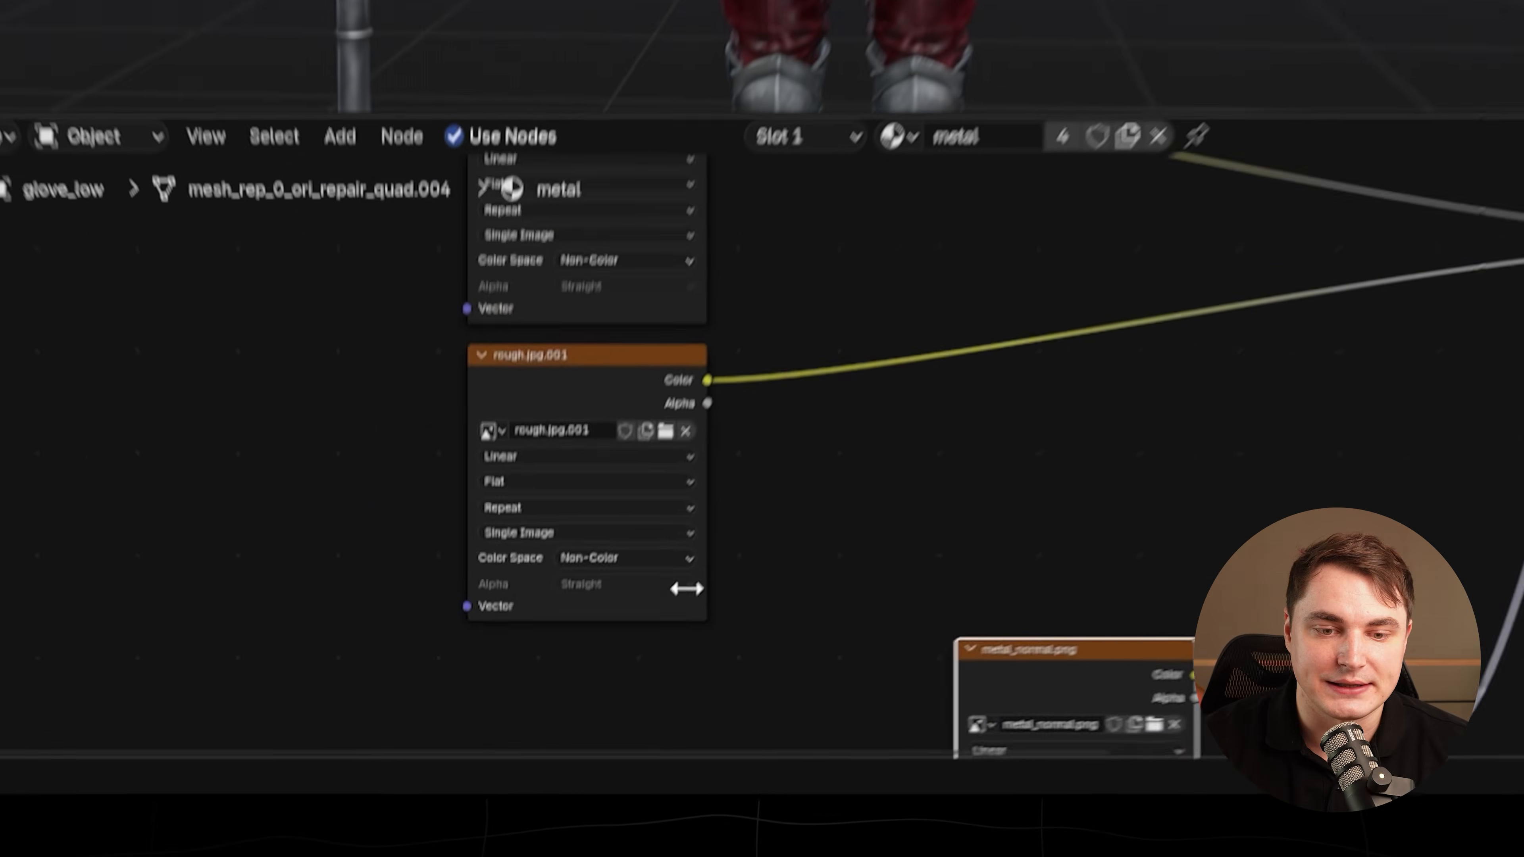
pyautogui.scroll(3, 686, 589)
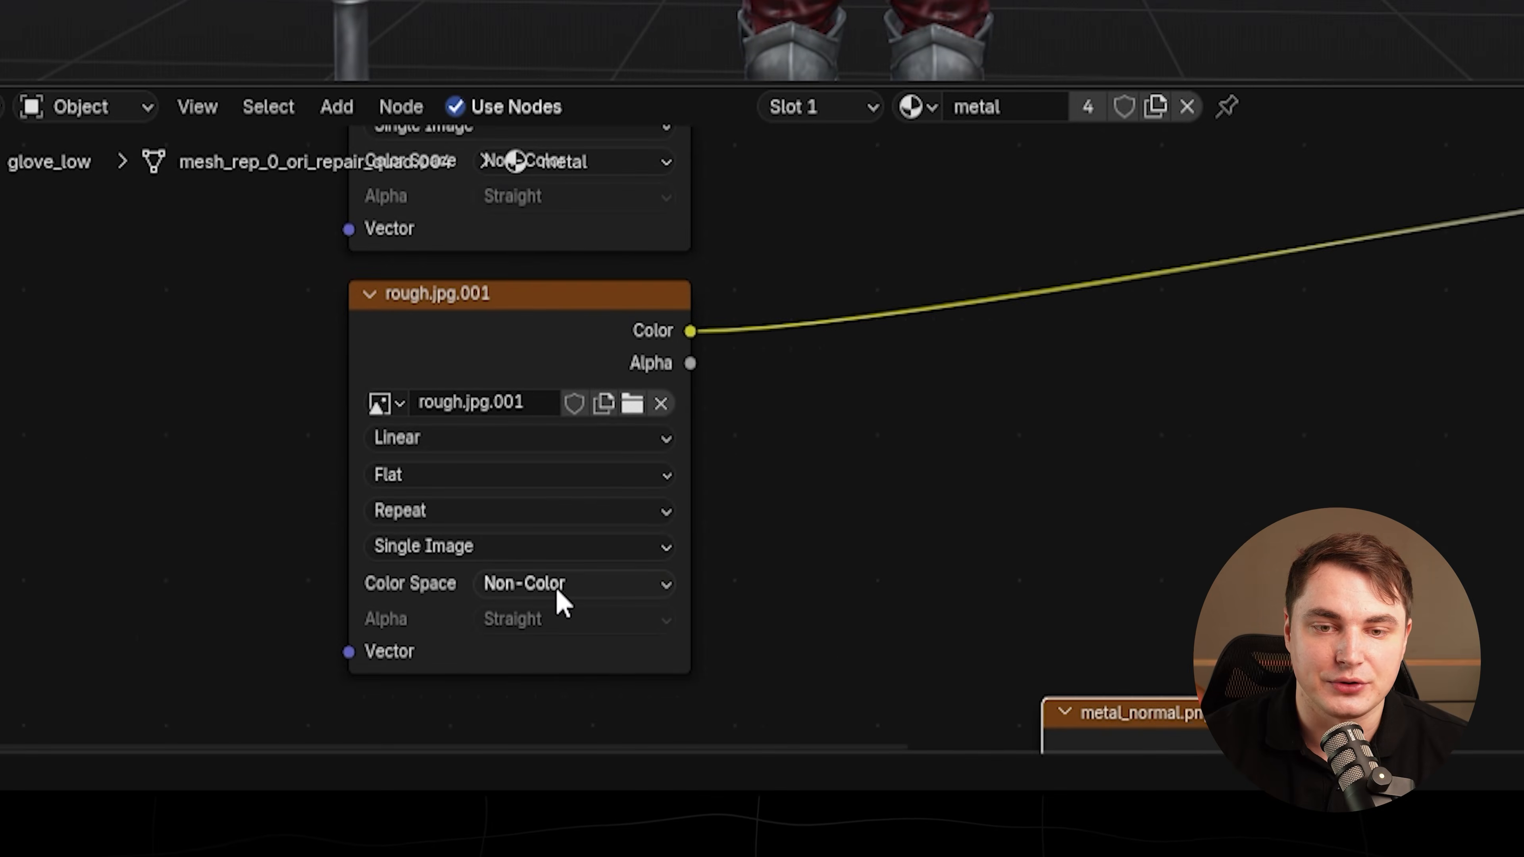
pyautogui.click(556, 570)
pyautogui.click(841, 428)
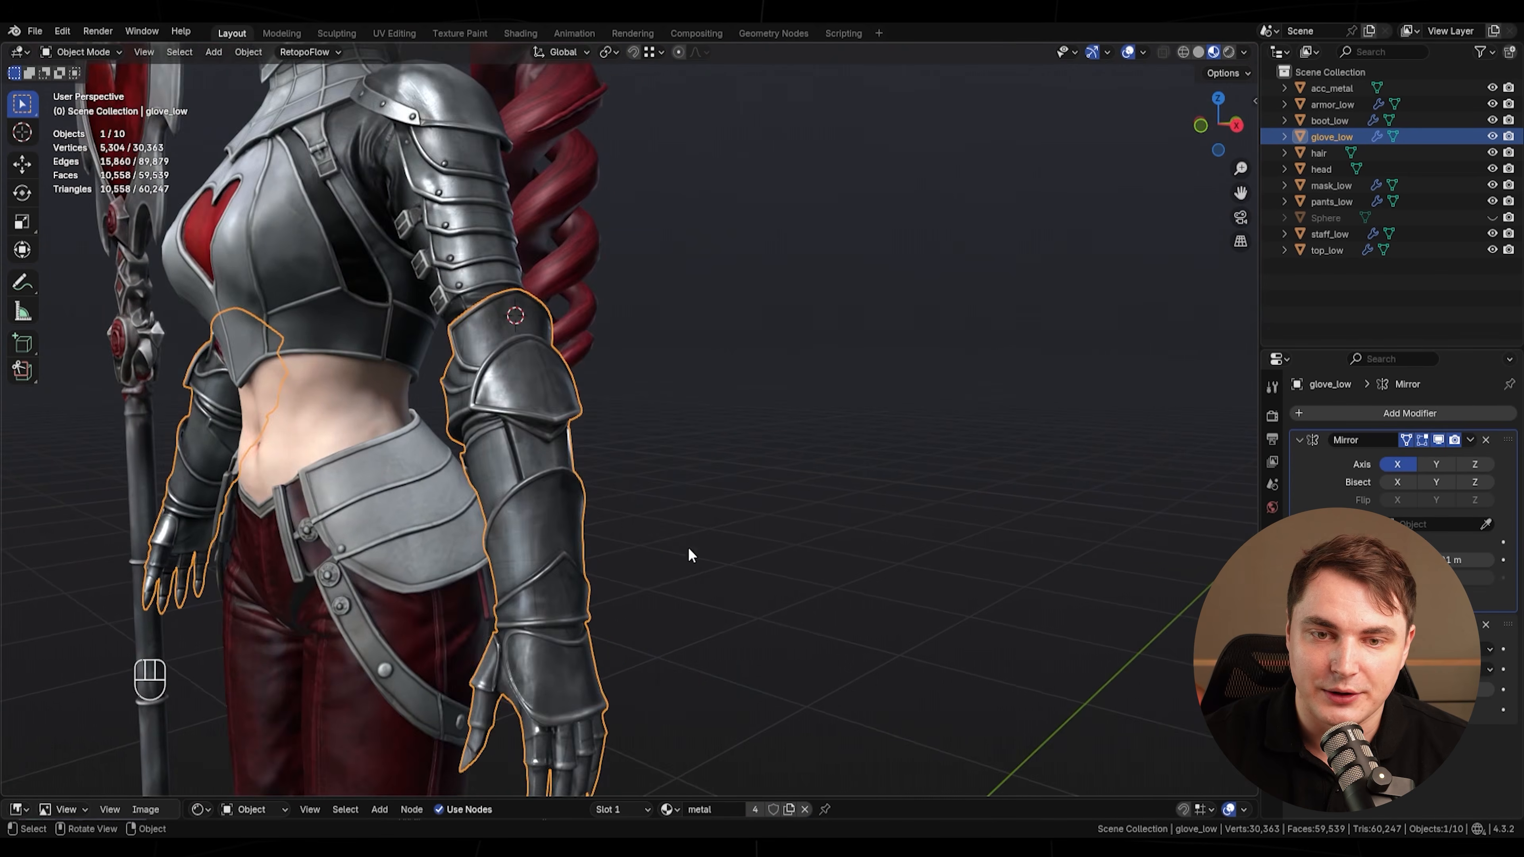
# - Add Texture Coordinate and Mapping nodes to met.jpg.001, move them aside, and connect the Mapping vector to rough.jpg.001 as well
pyautogui.moveTo(690, 551); pyautogui.dragTo(763, 549, button='middle')
pyautogui.scroll(3, 763, 549)
pyautogui.hotkey('shift', 'a')
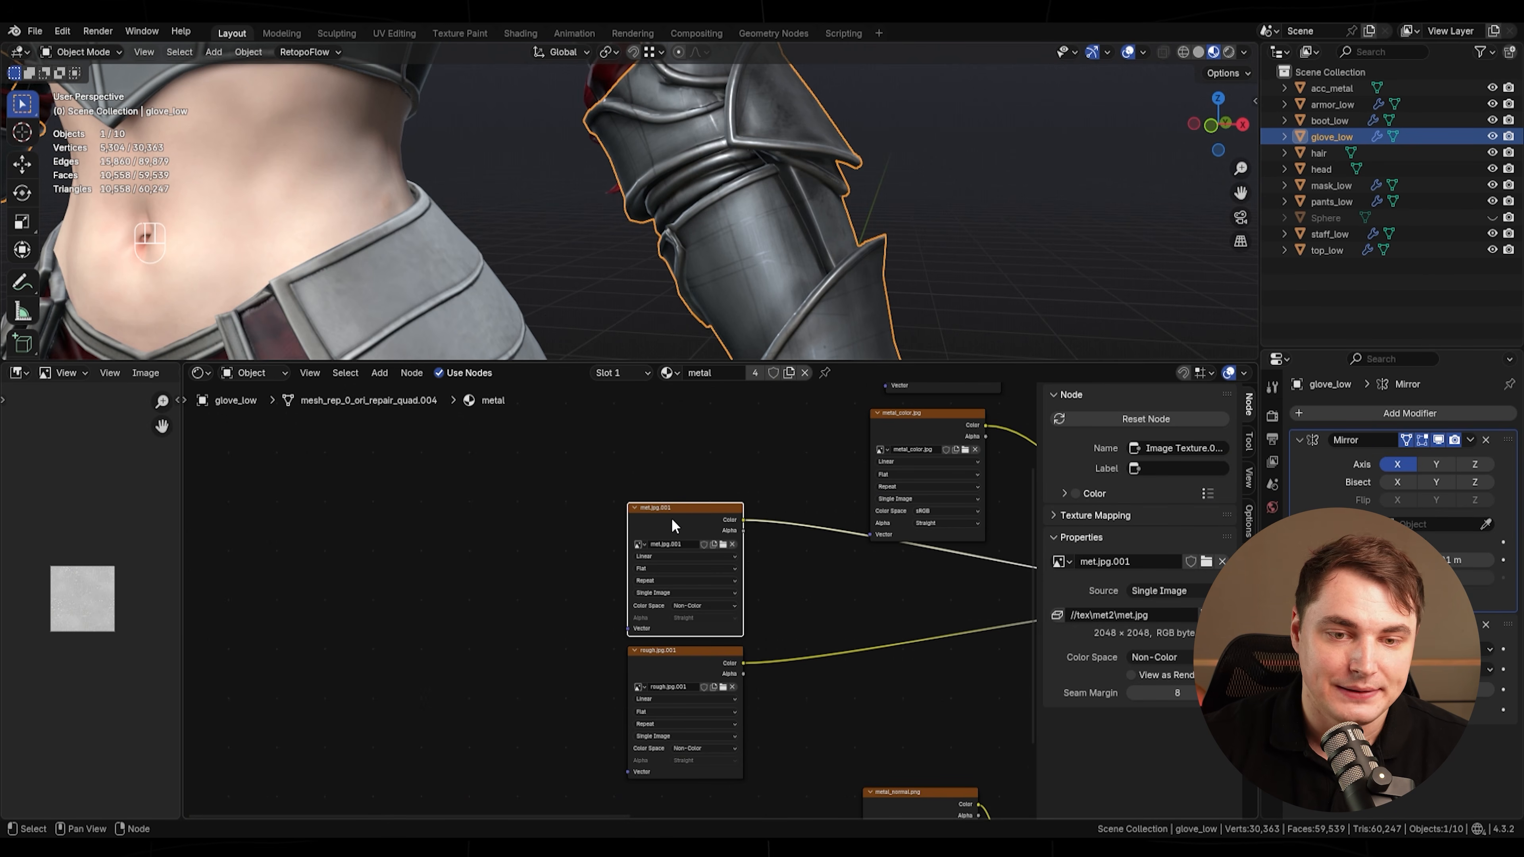
pyautogui.hotkey('ctrl', 't')
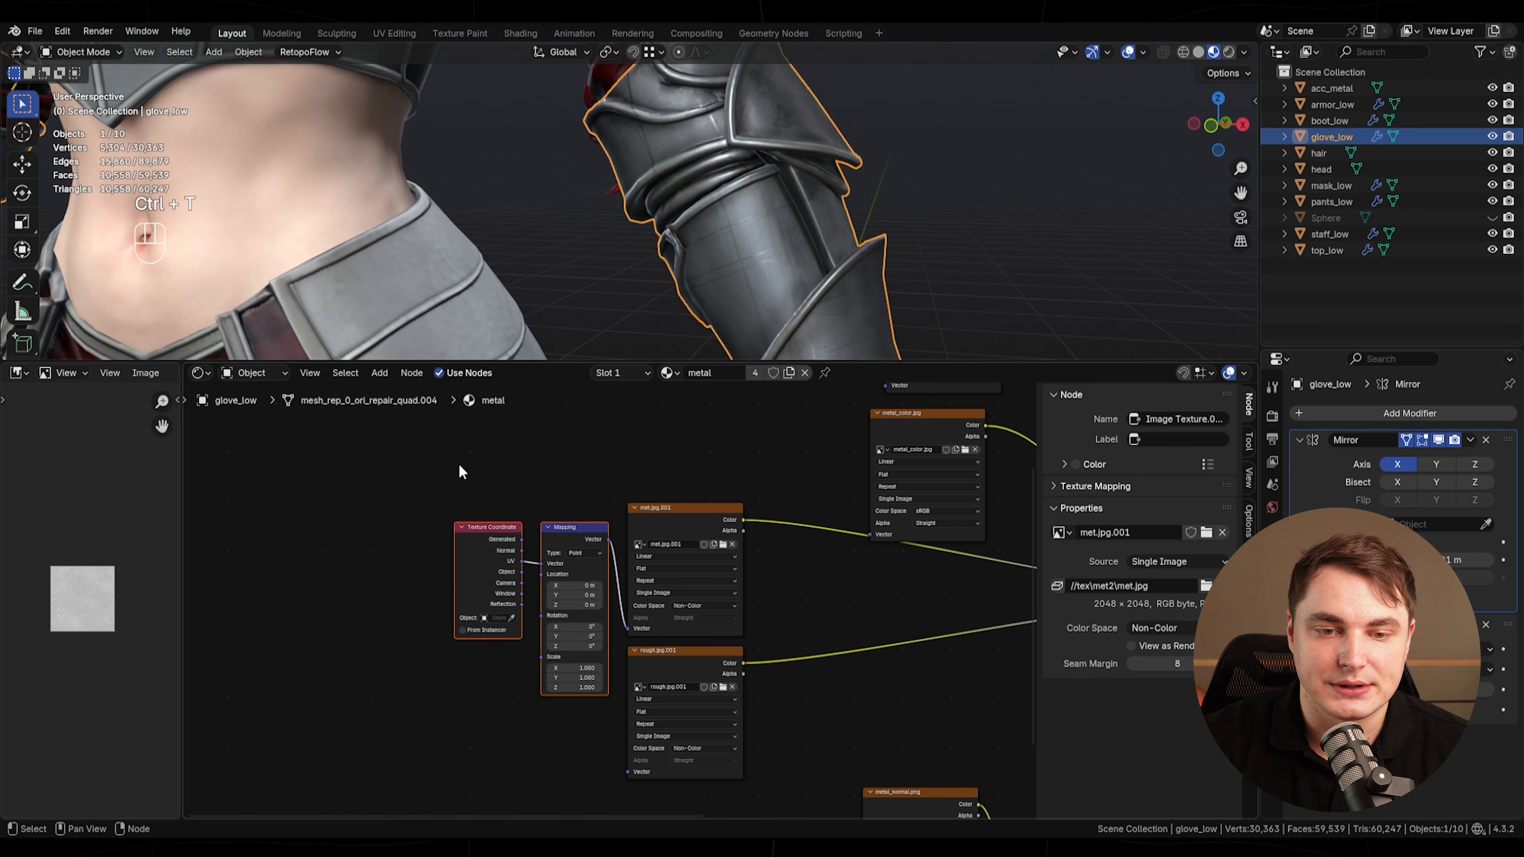
pyautogui.press('g')
pyautogui.click(422, 543)
pyautogui.scroll(1, 526, 512)
pyautogui.moveTo(613, 791); pyautogui.dragTo(629, 781)
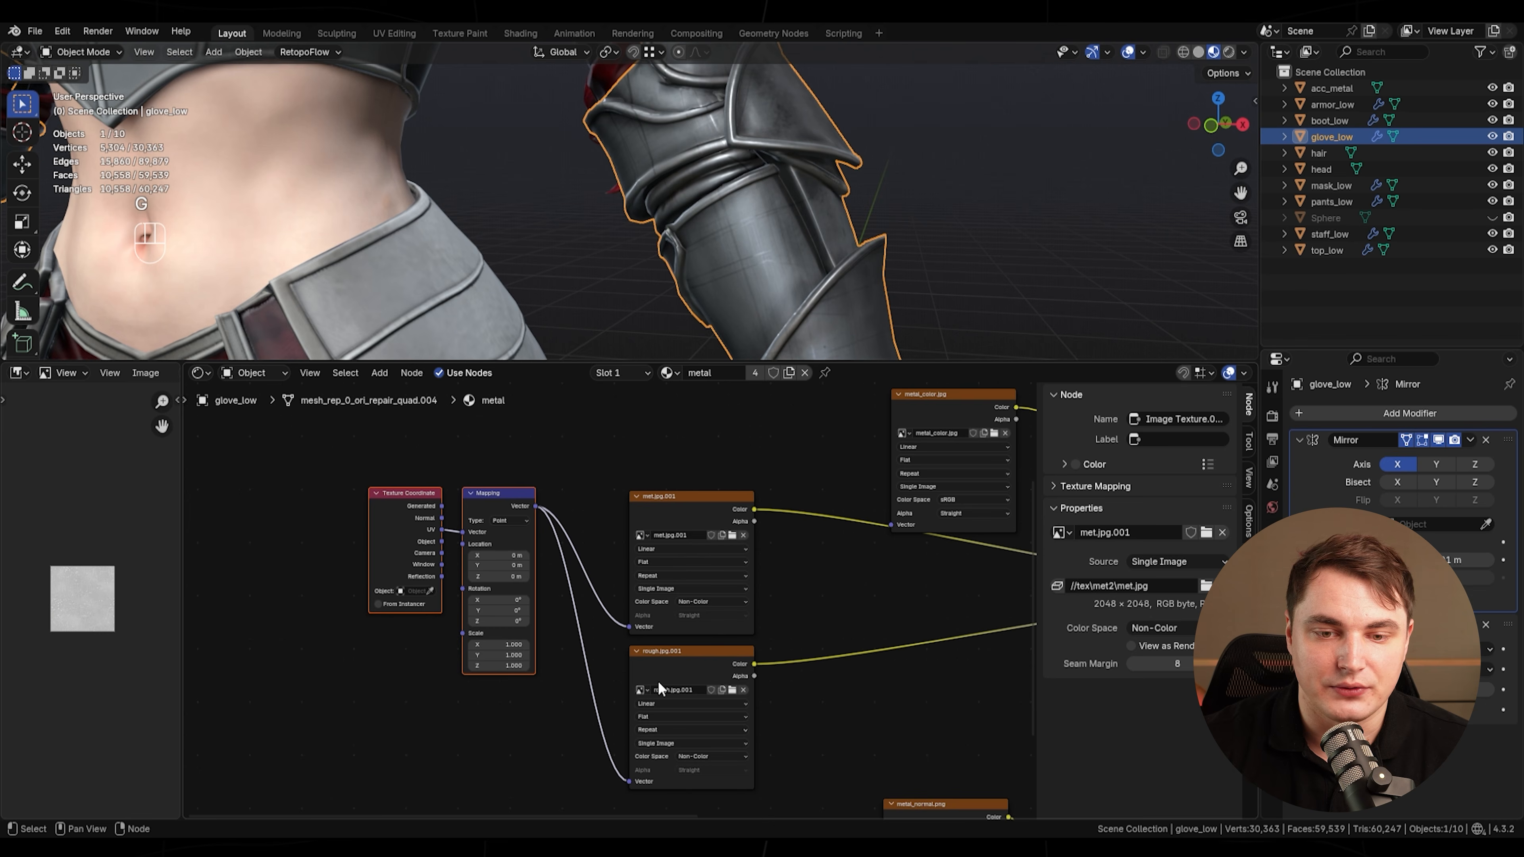
# - Set the Mapping node's scale to 3 on all axes and drive its vector with Generated texture coordinates
pyautogui.moveTo(877, 363); pyautogui.dragTo(878, 560)
pyautogui.keyDown('shift'); pyautogui.moveTo(888, 441); pyautogui.dragTo(779, 327, button='middle'); pyautogui.keyUp('shift')
pyautogui.scroll(1, 575, 720)
pyautogui.scroll(1, 529, 703)
pyautogui.moveTo(529, 701); pyautogui.dragTo(633, 694, button='middle')
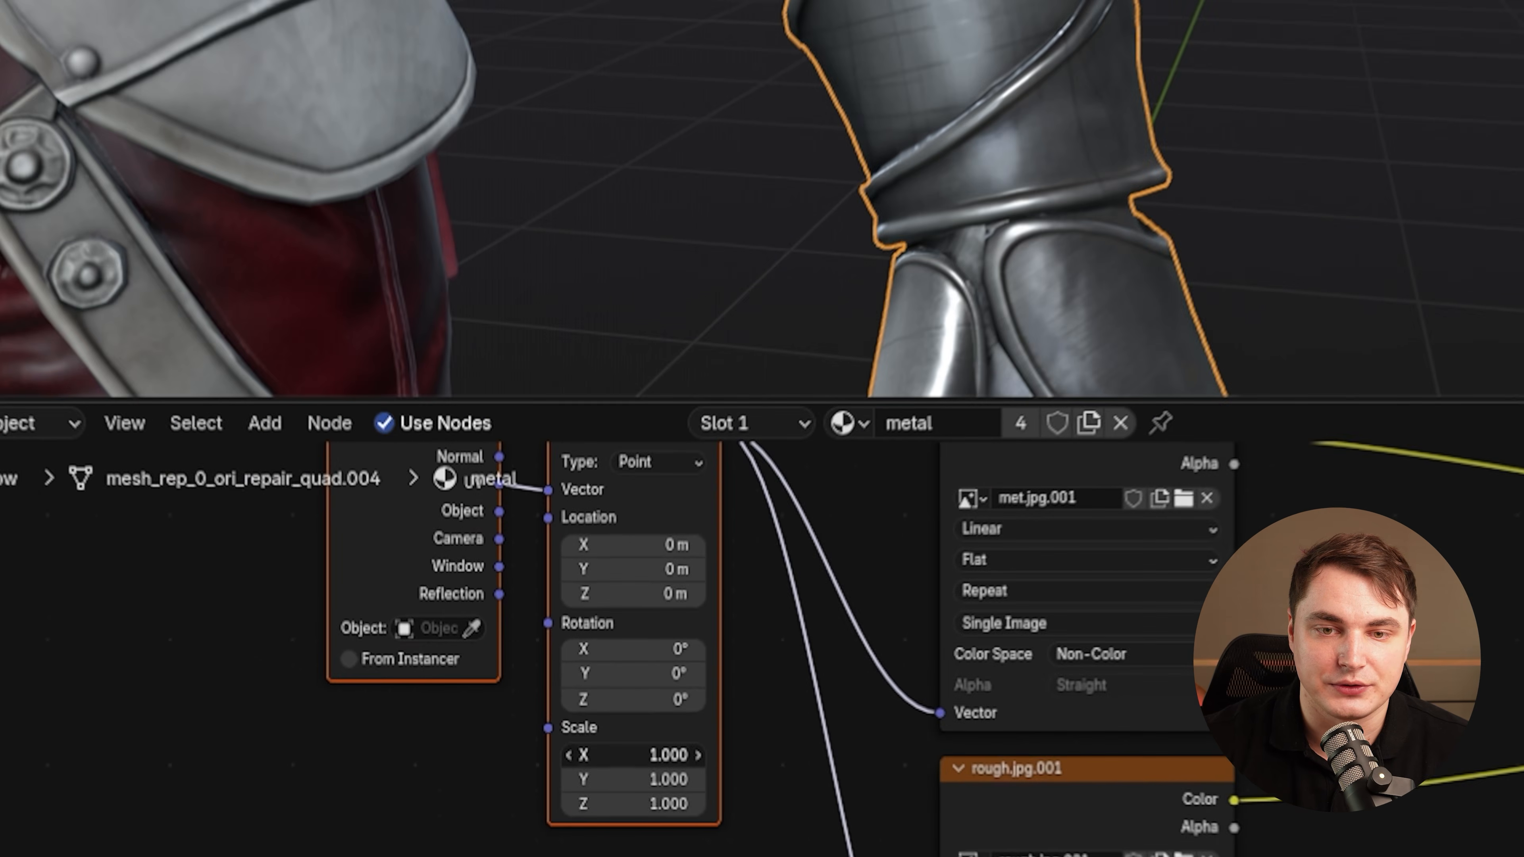
pyautogui.click(608, 748)
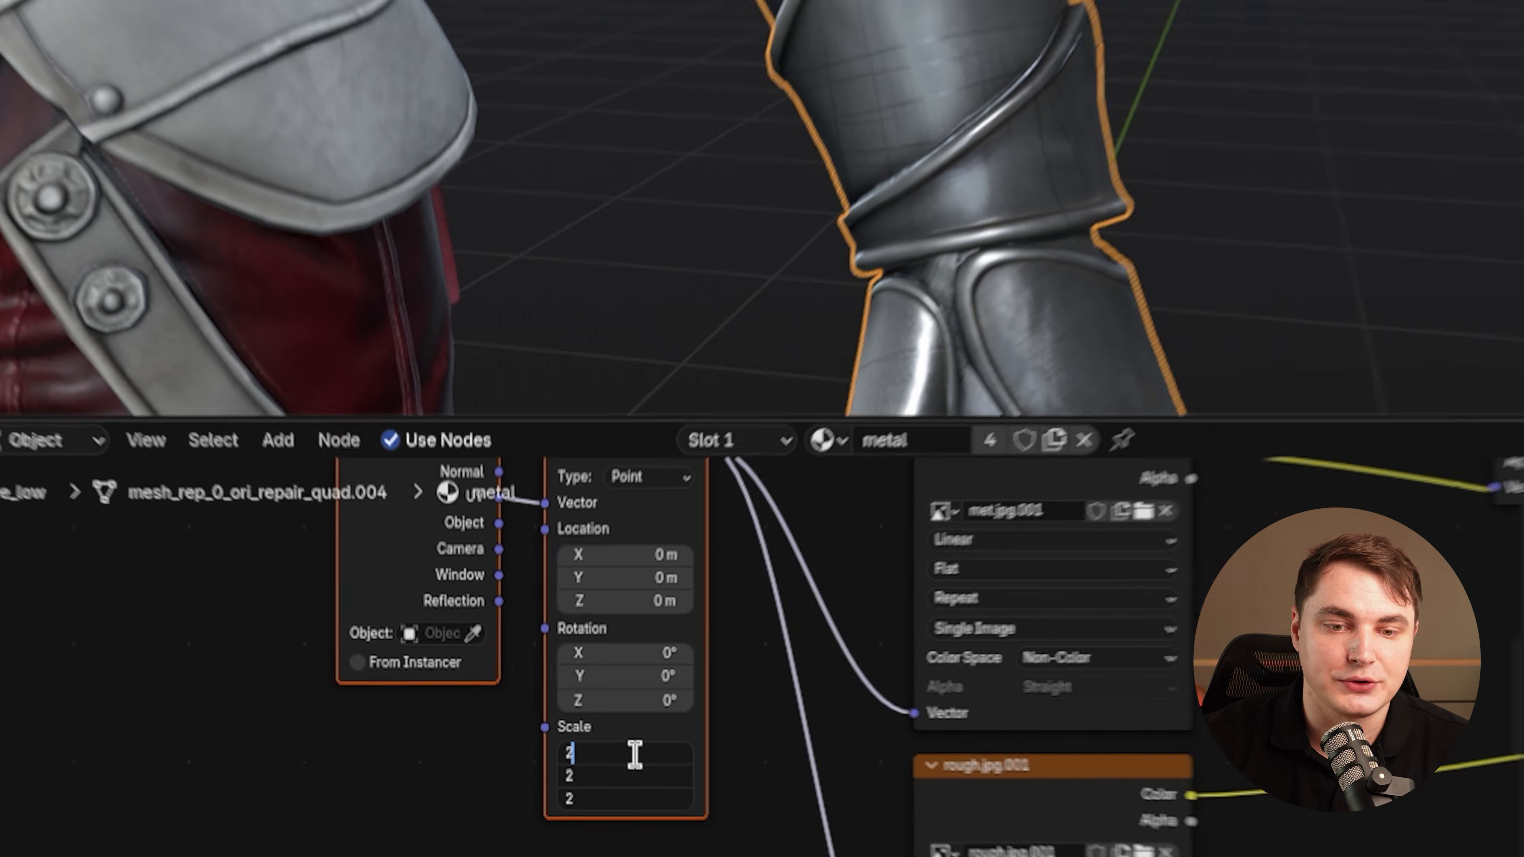
pyautogui.press('Return')
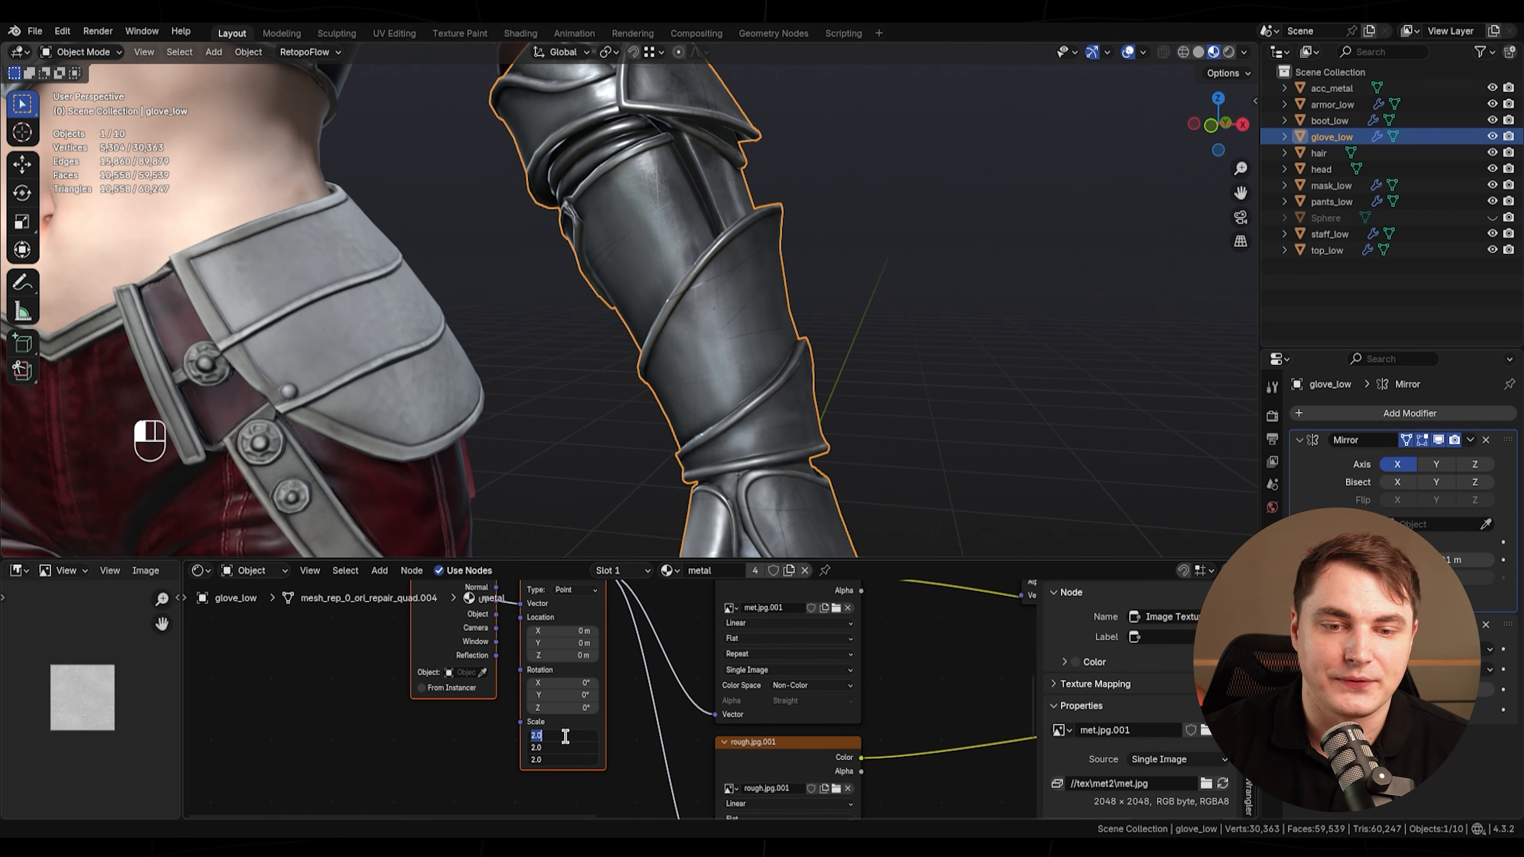
pyautogui.write('3')
pyautogui.press('Return')
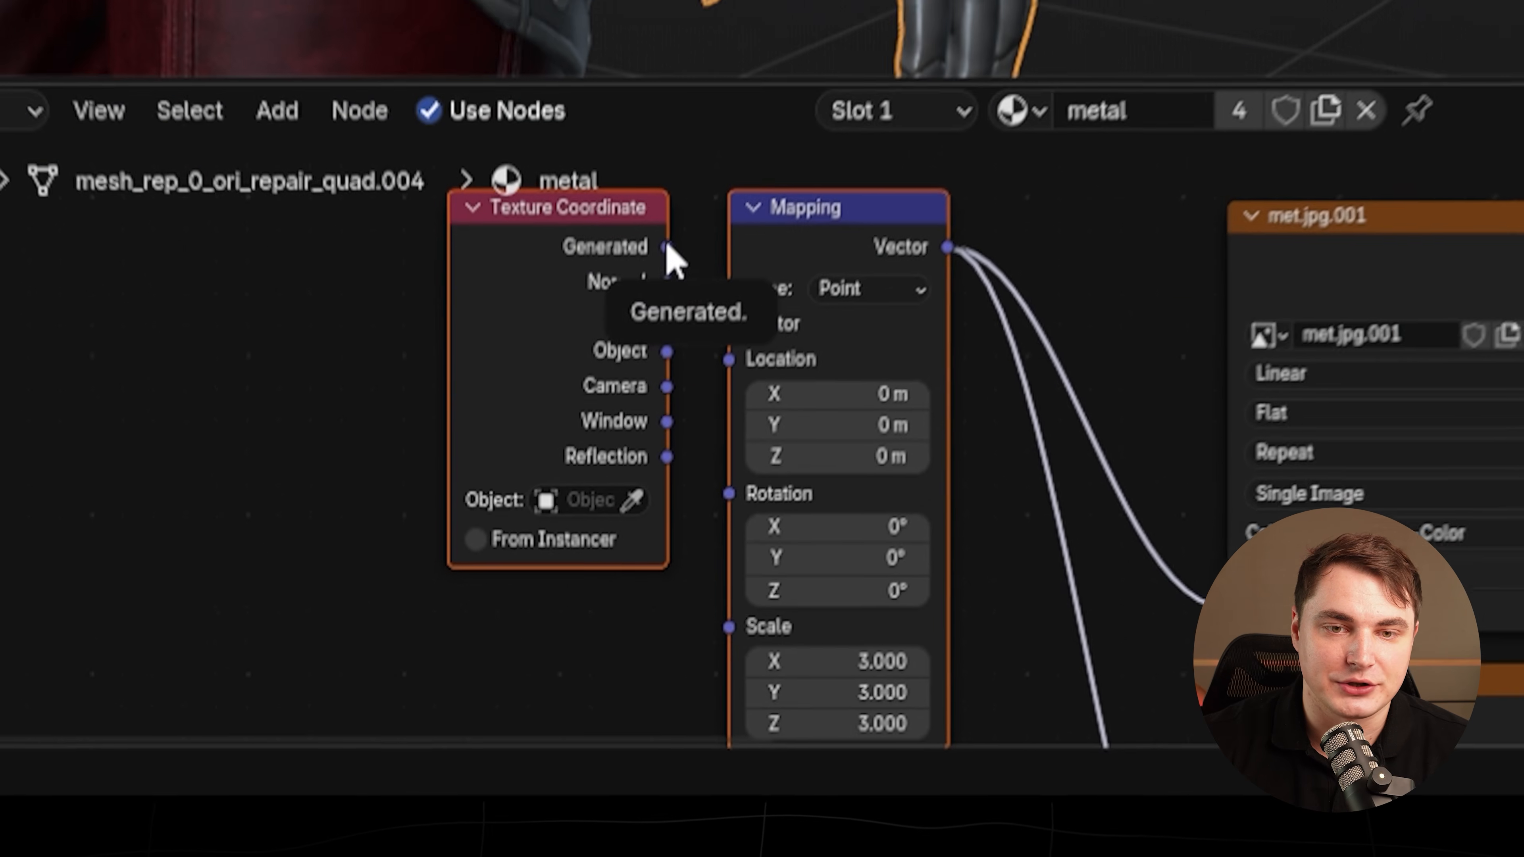
pyautogui.moveTo(667, 247); pyautogui.dragTo(744, 329)
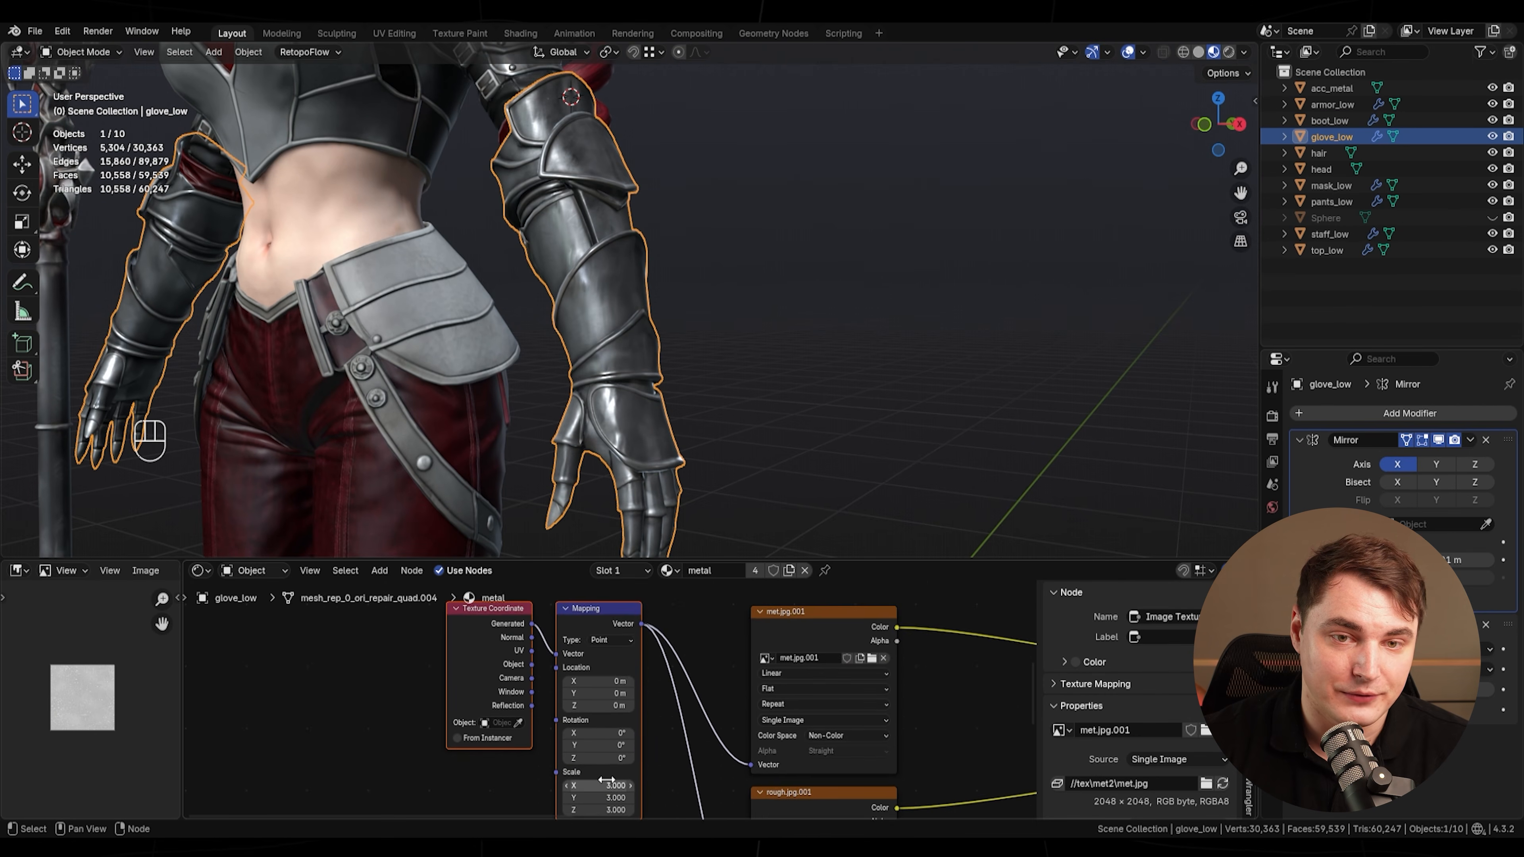
pyautogui.moveTo(671, 773); pyautogui.dragTo(689, 700, button='middle')
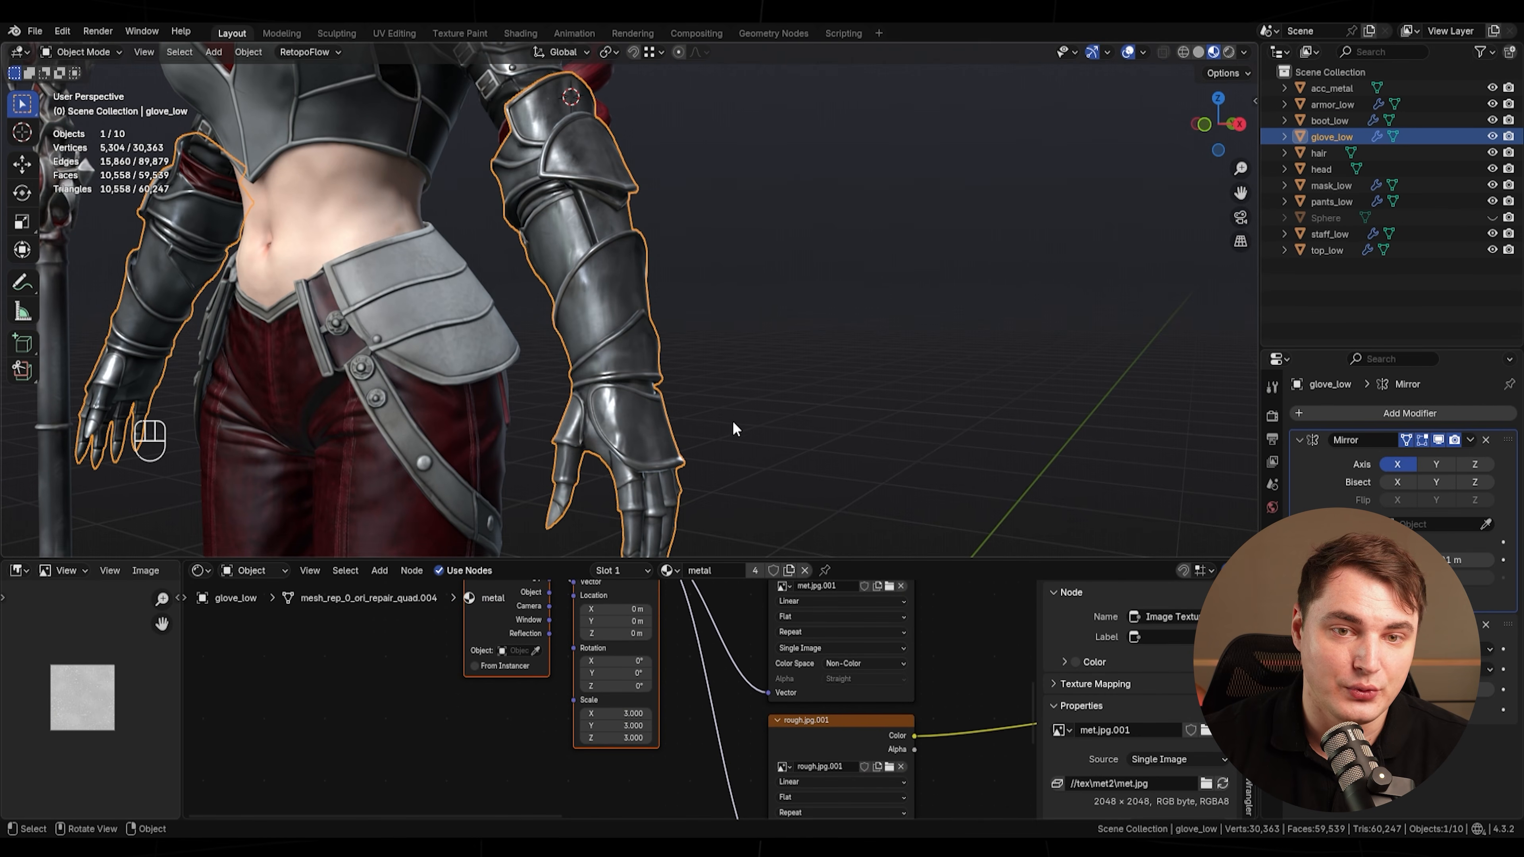
# - Examine the metal shading on the gloves, shoulder armor and breastplate from several angles and distances
pyautogui.moveTo(733, 423); pyautogui.dragTo(623, 432, button='middle')
pyautogui.moveTo(546, 643); pyautogui.dragTo(568, 781, button='middle')
pyautogui.scroll(4, 576, 733)
pyautogui.keyDown('shift'); pyautogui.moveTo(666, 321); pyautogui.dragTo(827, 398, button='middle'); pyautogui.keyUp('shift')
pyautogui.scroll(2, 771, 378)
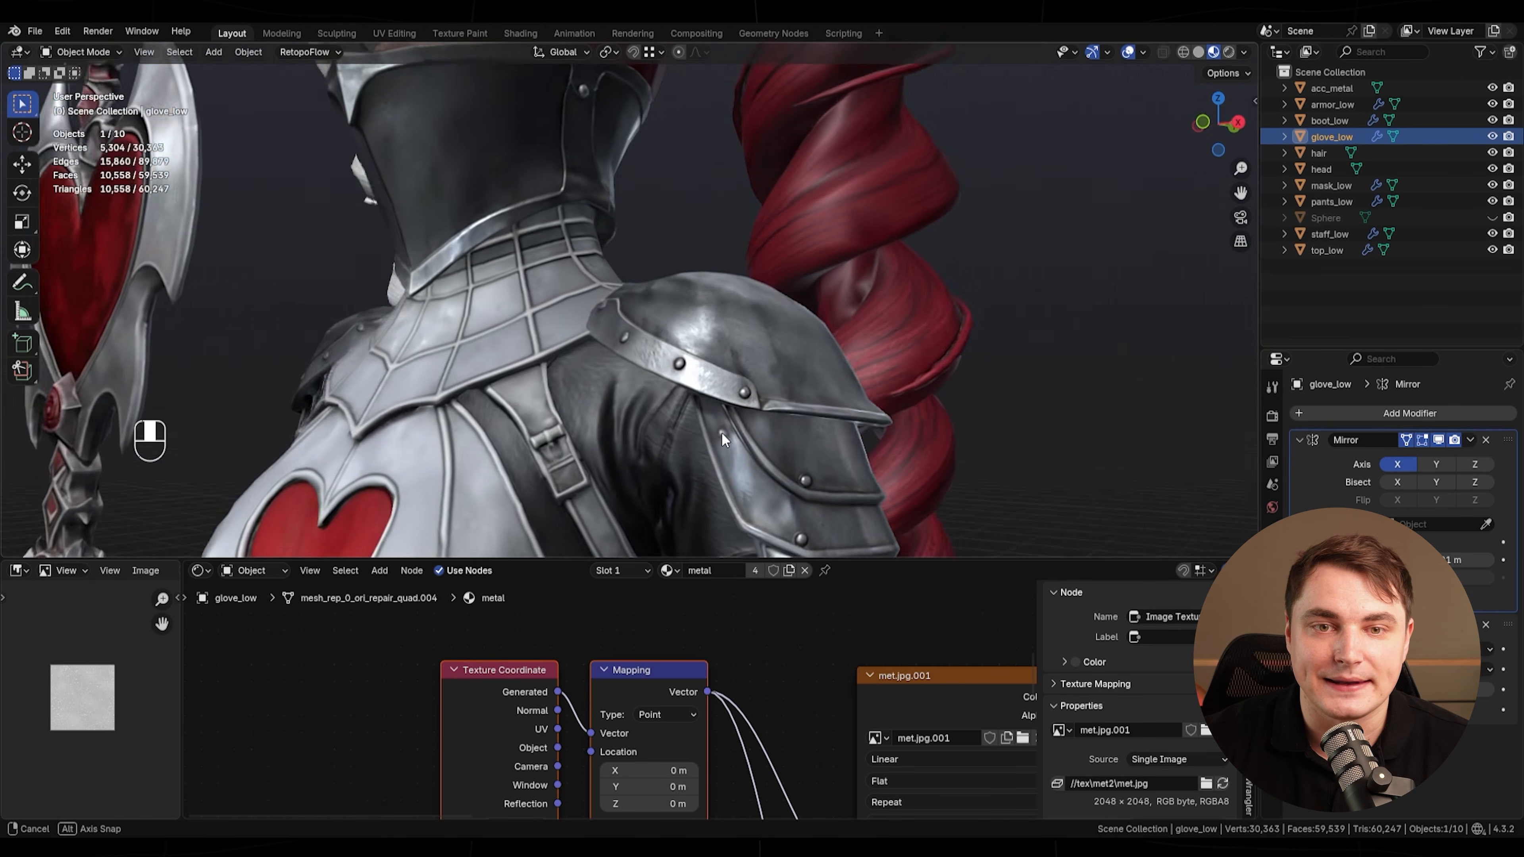
pyautogui.moveTo(722, 432)
pyautogui.mouseDown(button='middle')
pyautogui.moveTo(752, 441)
pyautogui.moveTo(651, 388)
pyautogui.moveTo(726, 462)
pyautogui.moveTo(737, 389)
pyautogui.moveTo(907, 383)
pyautogui.moveTo(937, 406)
pyautogui.moveTo(936, 426)
pyautogui.moveTo(714, 424)
pyautogui.mouseUp(button='middle')
pyautogui.scroll(-3, 712, 420)
pyautogui.scroll(-4, 818, 485)
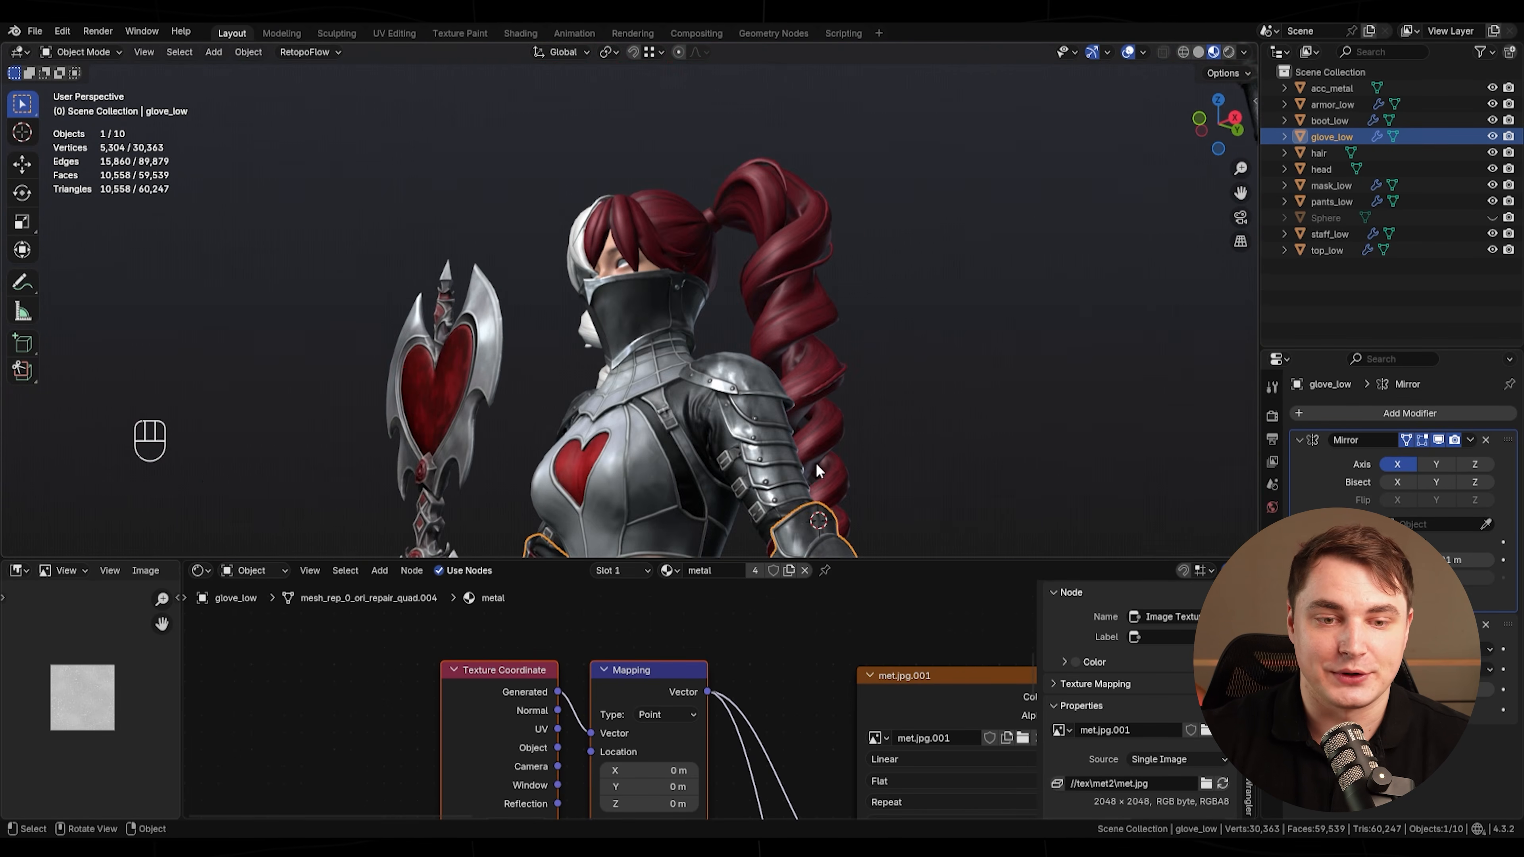
pyautogui.keyDown('shift'); pyautogui.moveTo(816, 478); pyautogui.dragTo(762, 300, button='middle'); pyautogui.keyUp('shift')
pyautogui.moveTo(753, 354); pyautogui.dragTo(825, 420, button='middle')
pyautogui.scroll(-3, 688, 610)
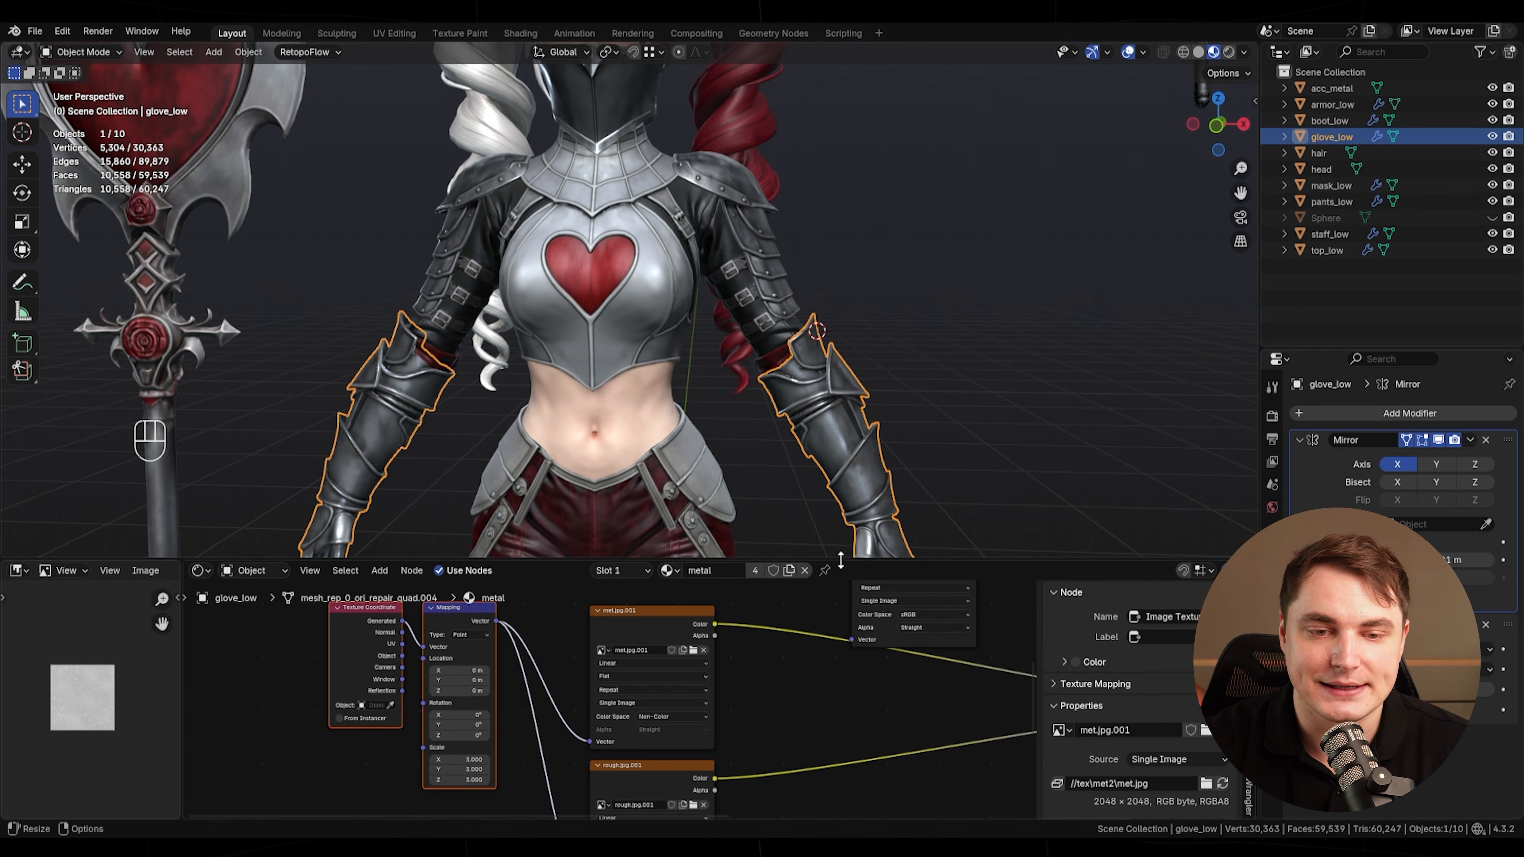
# - Add an Image Texture node to the metal material with a new 2048 px image named metal_rough, without alpha
pyautogui.moveTo(841, 560); pyautogui.dragTo(839, 440)
pyautogui.scroll(-2, 624, 615)
pyautogui.moveTo(621, 609); pyautogui.dragTo(714, 585, button='middle')
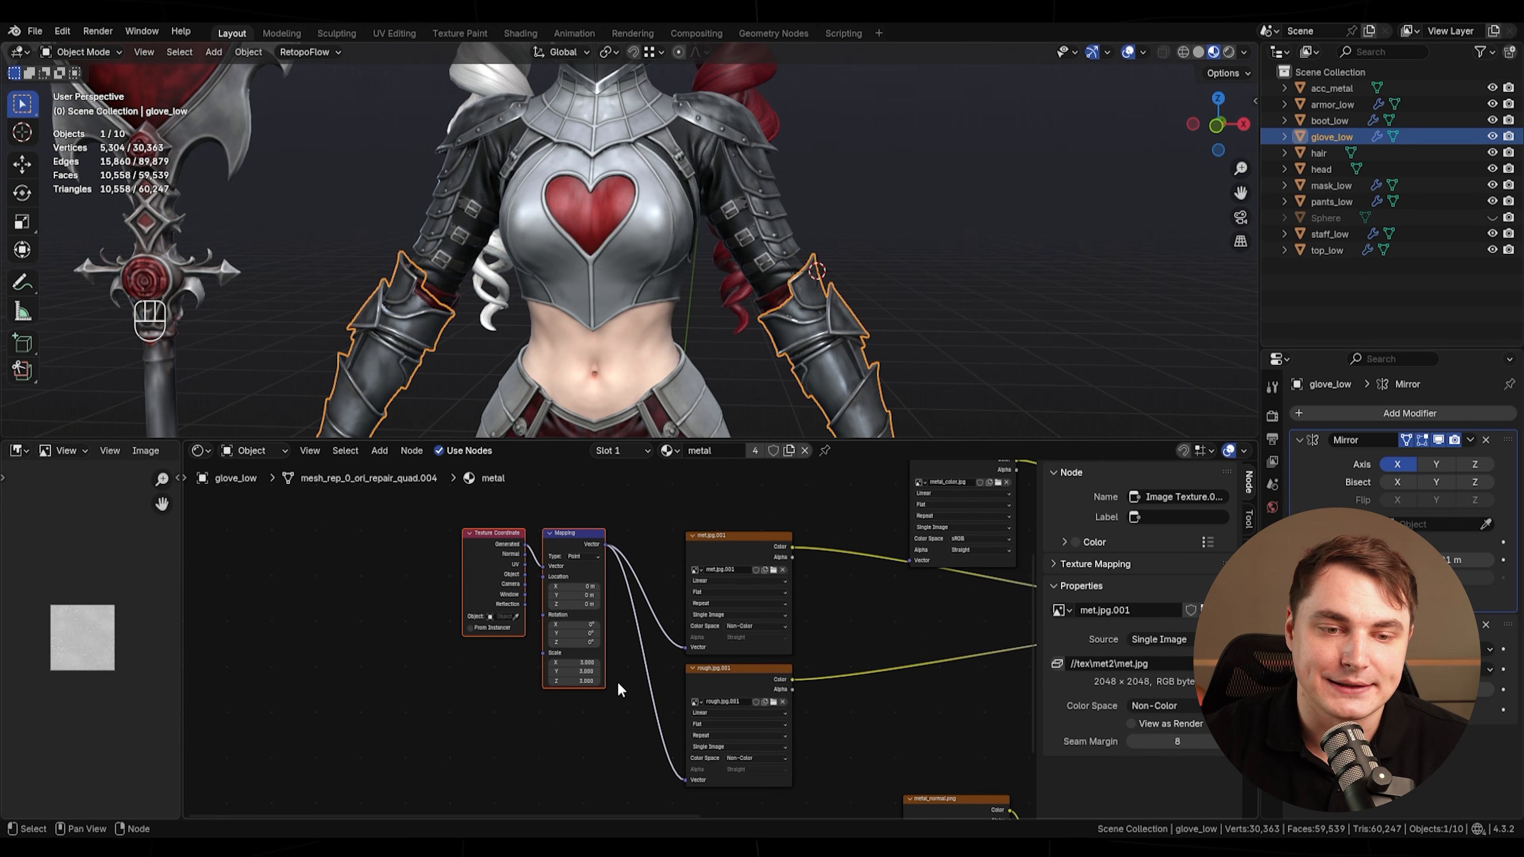
pyautogui.moveTo(816, 648); pyautogui.dragTo(480, 663, button='middle')
pyautogui.moveTo(389, 602); pyautogui.dragTo(696, 599, button='middle')
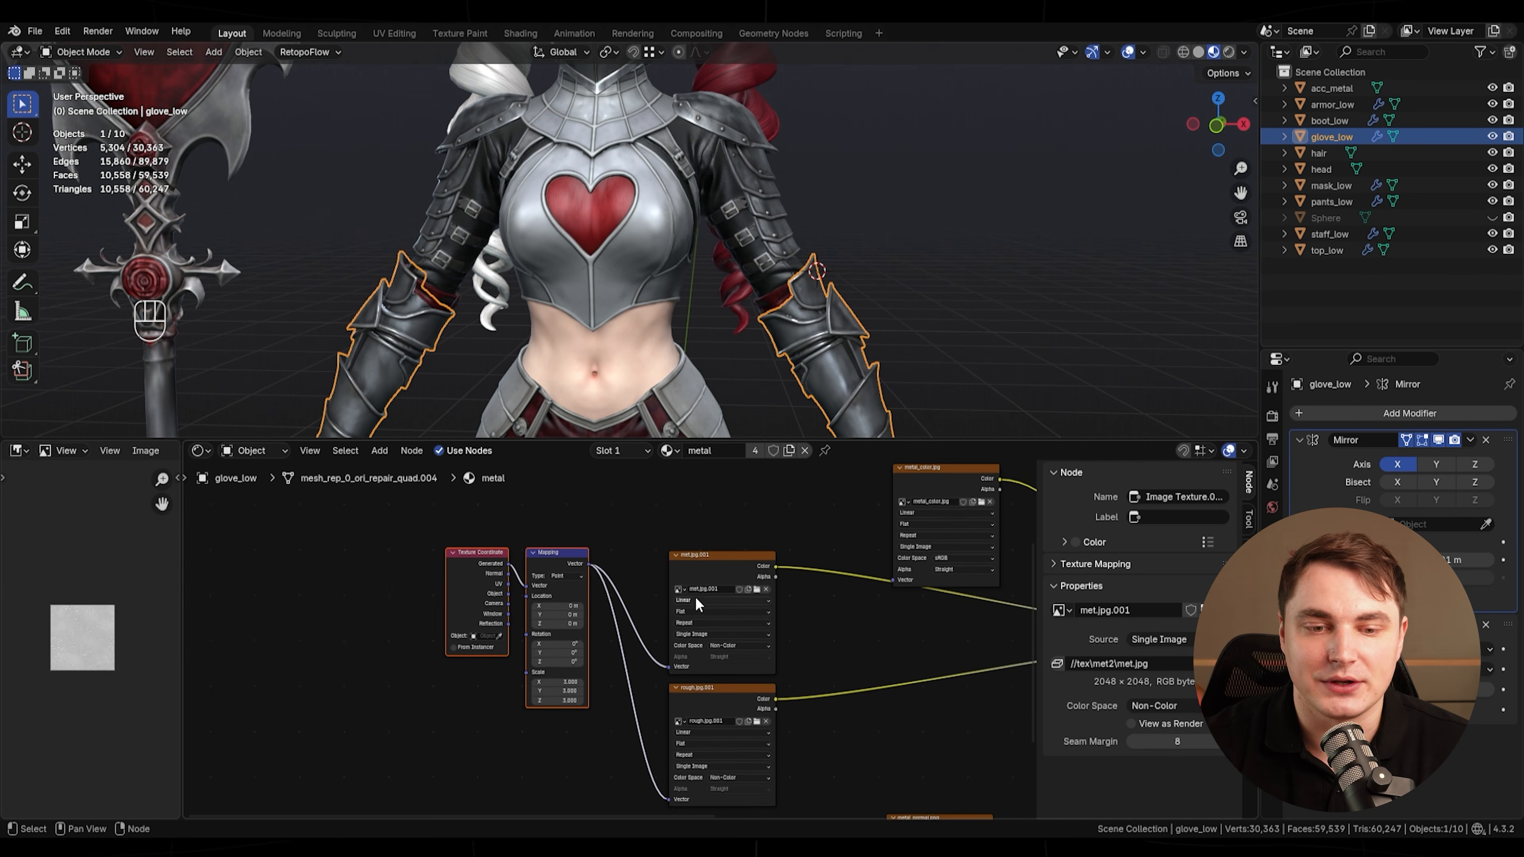
pyautogui.moveTo(297, 607); pyautogui.dragTo(467, 618, button='middle')
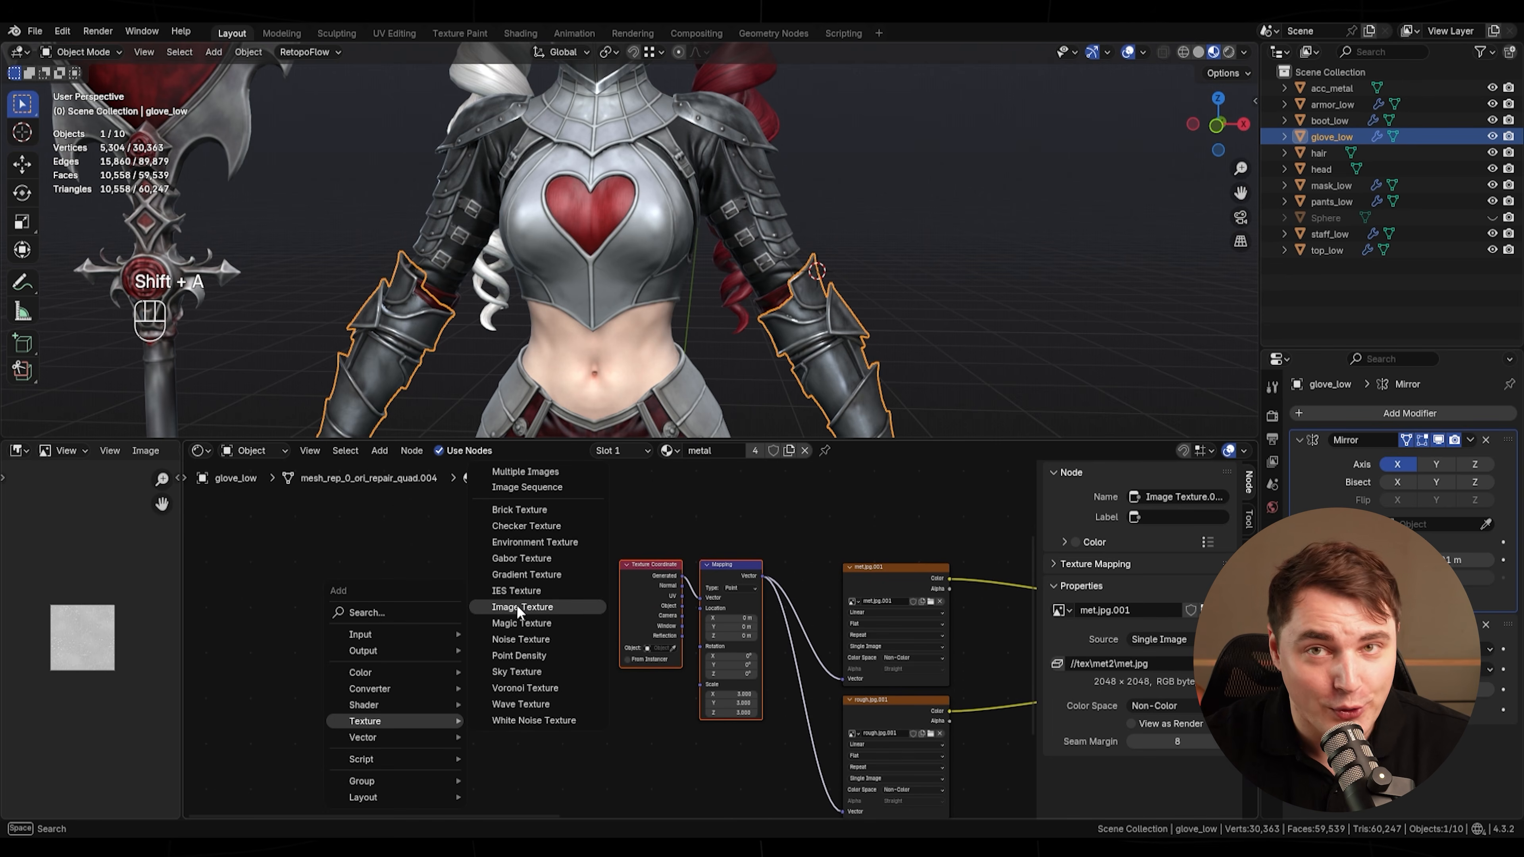
pyautogui.click(520, 606)
pyautogui.click(433, 588)
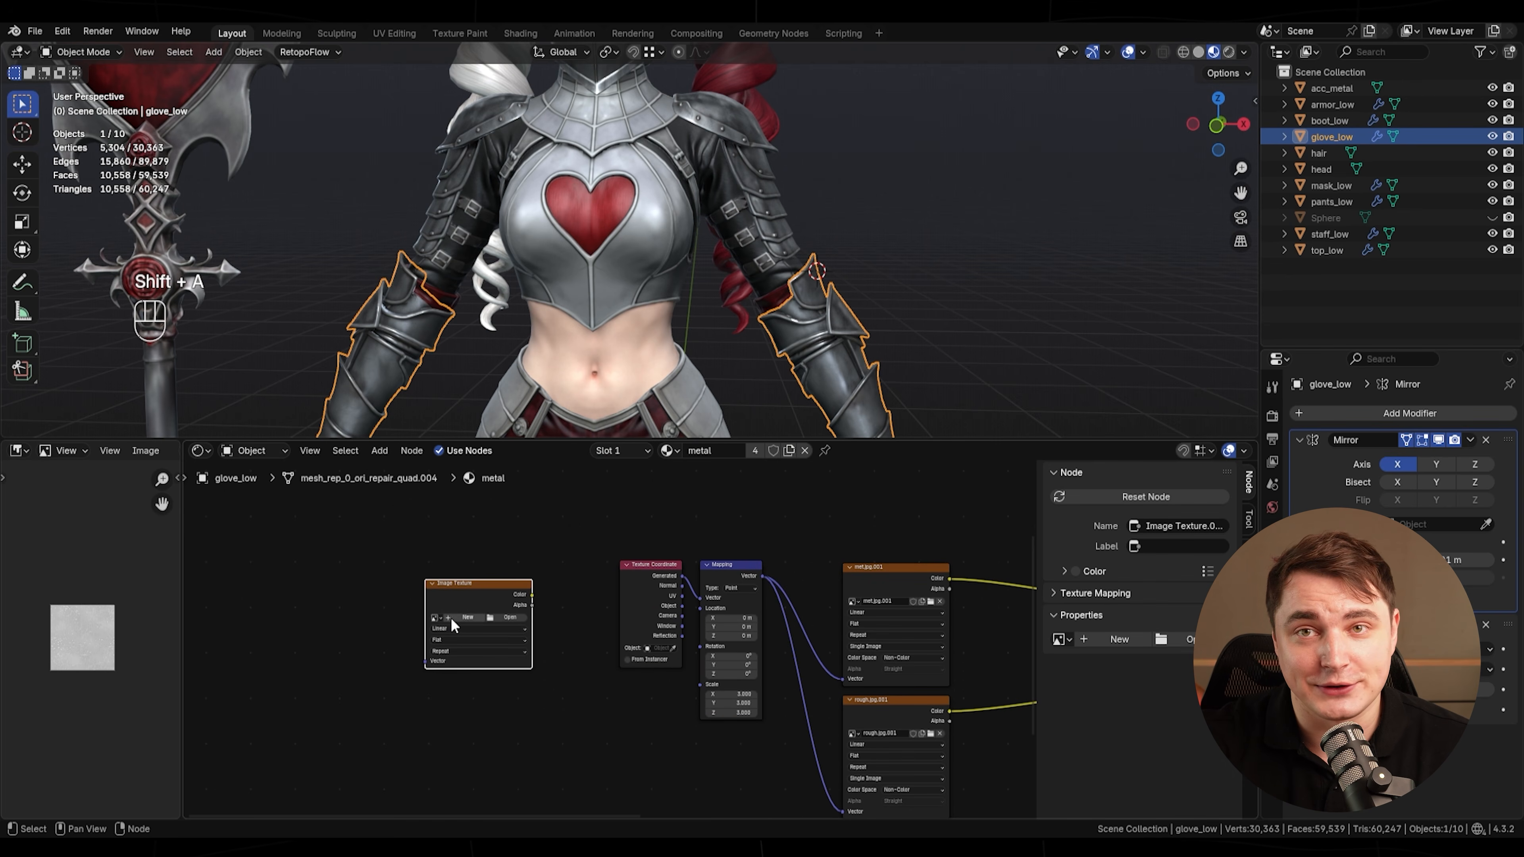
pyautogui.scroll(2, 453, 626)
pyautogui.click(396, 609)
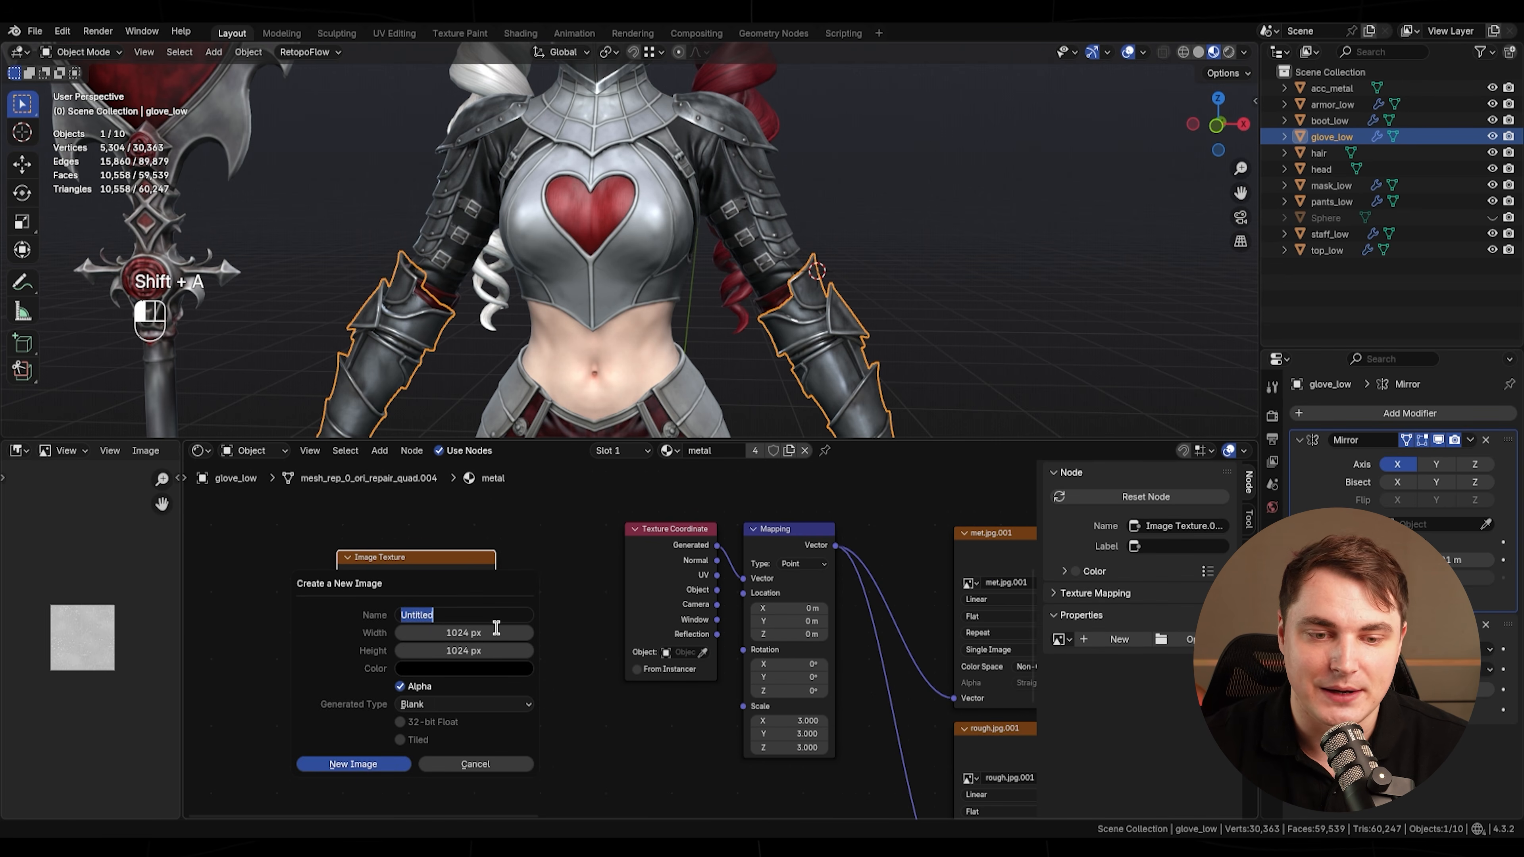
pyautogui.click(400, 687)
pyautogui.click(369, 764)
# - Select the Principled BSDF and metal_rough nodes together, leaving metal_rough as the active node
pyautogui.scroll(-6, 785, 621)
pyautogui.moveTo(918, 631); pyautogui.dragTo(859, 627, button='middle')
pyautogui.click(948, 609)
pyautogui.scroll(-1, 616, 611)
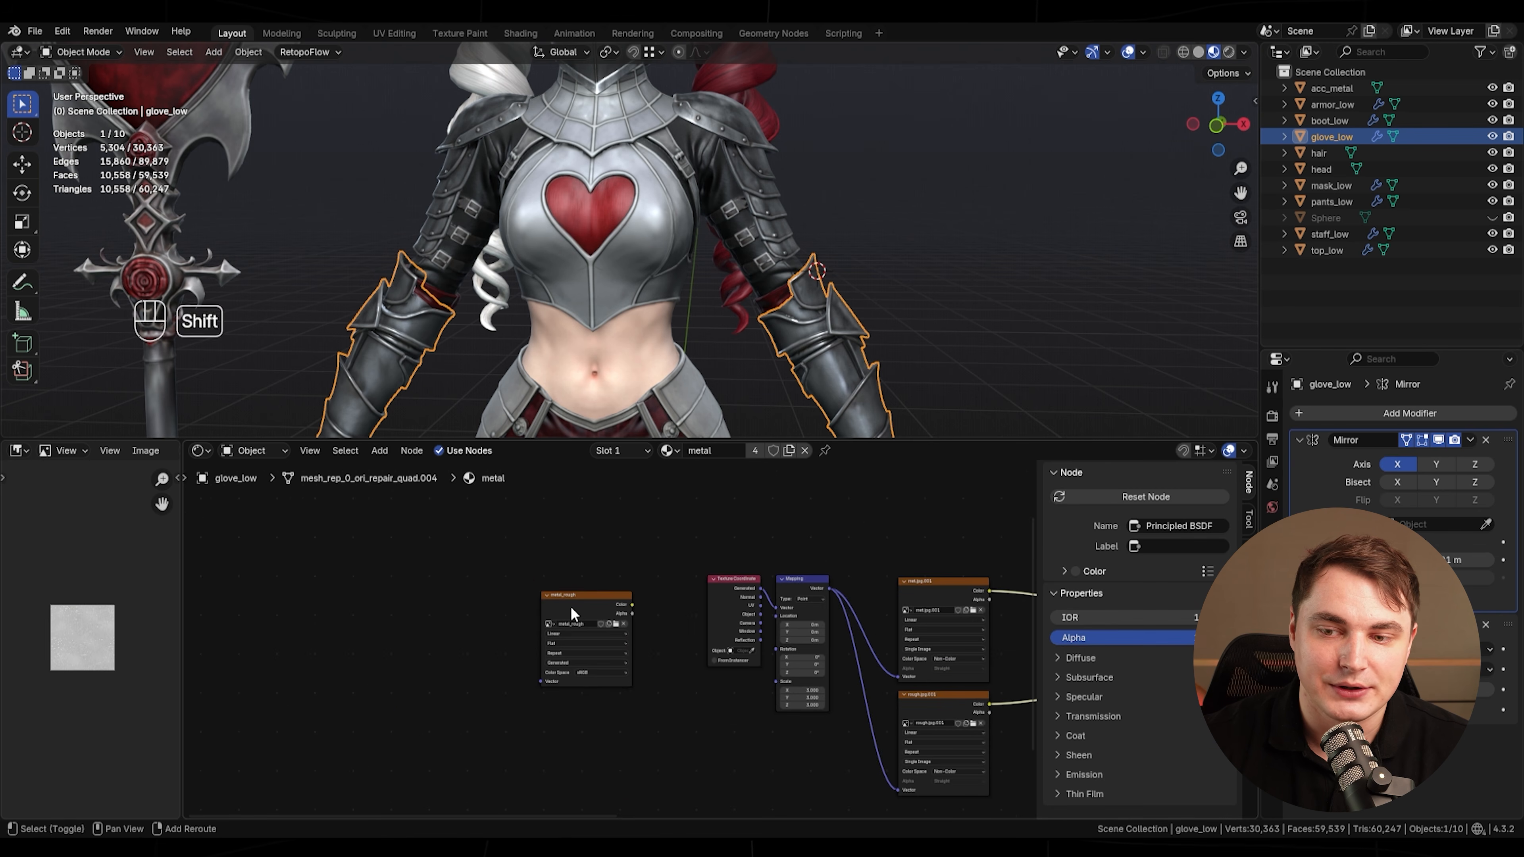
pyautogui.keyDown('shift'); pyautogui.click(572, 607); pyautogui.keyUp('shift')
# - Set the bake type to Roughness and turn off Selected to Active in the render settings
pyautogui.click(1272, 416)
pyautogui.scroll(-3, 1450, 442)
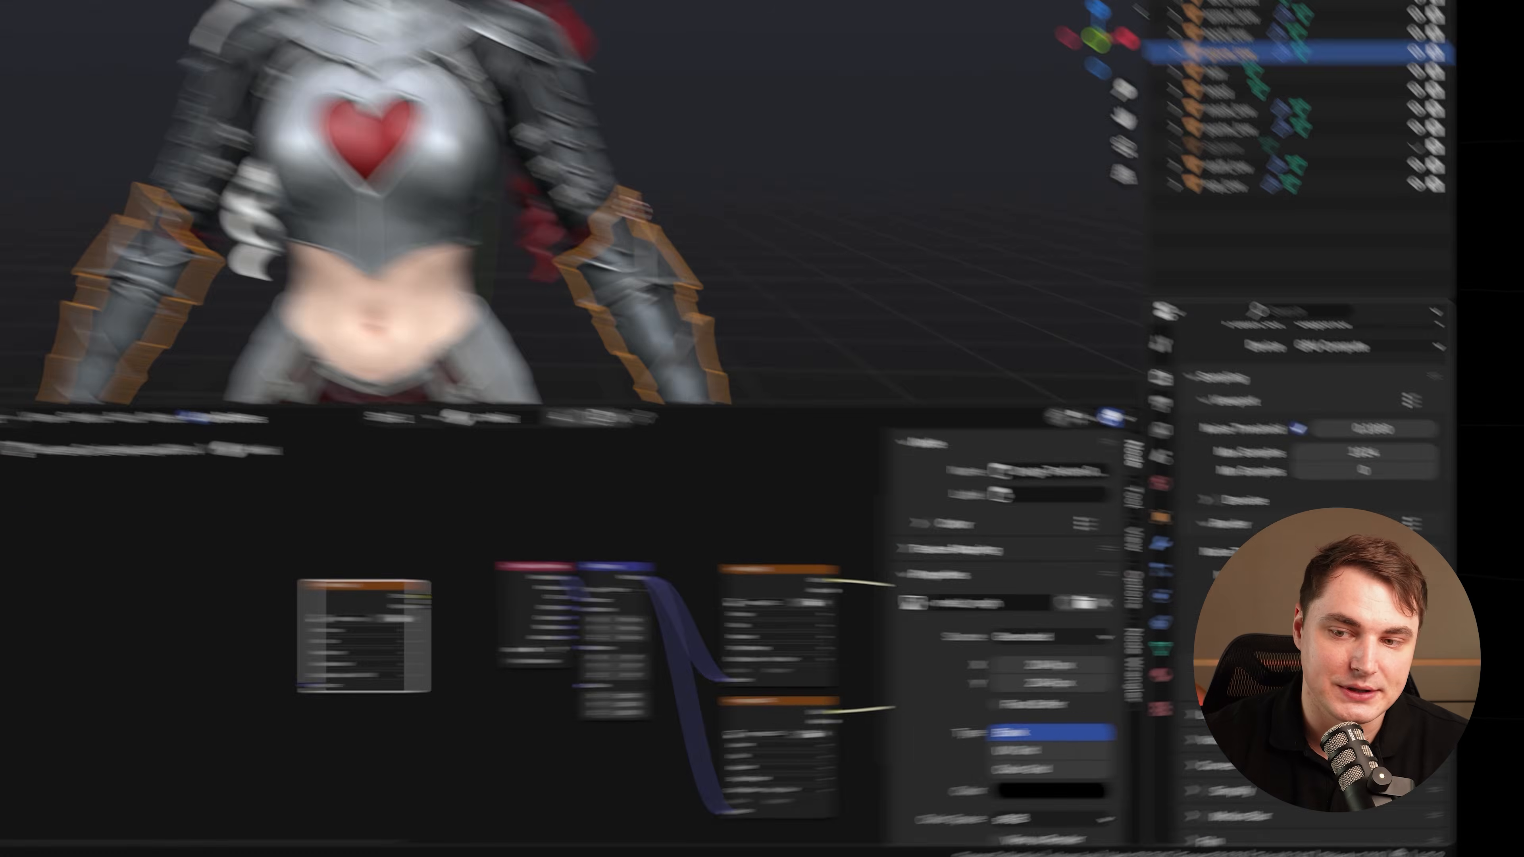
pyautogui.scroll(-8, 1272, 730)
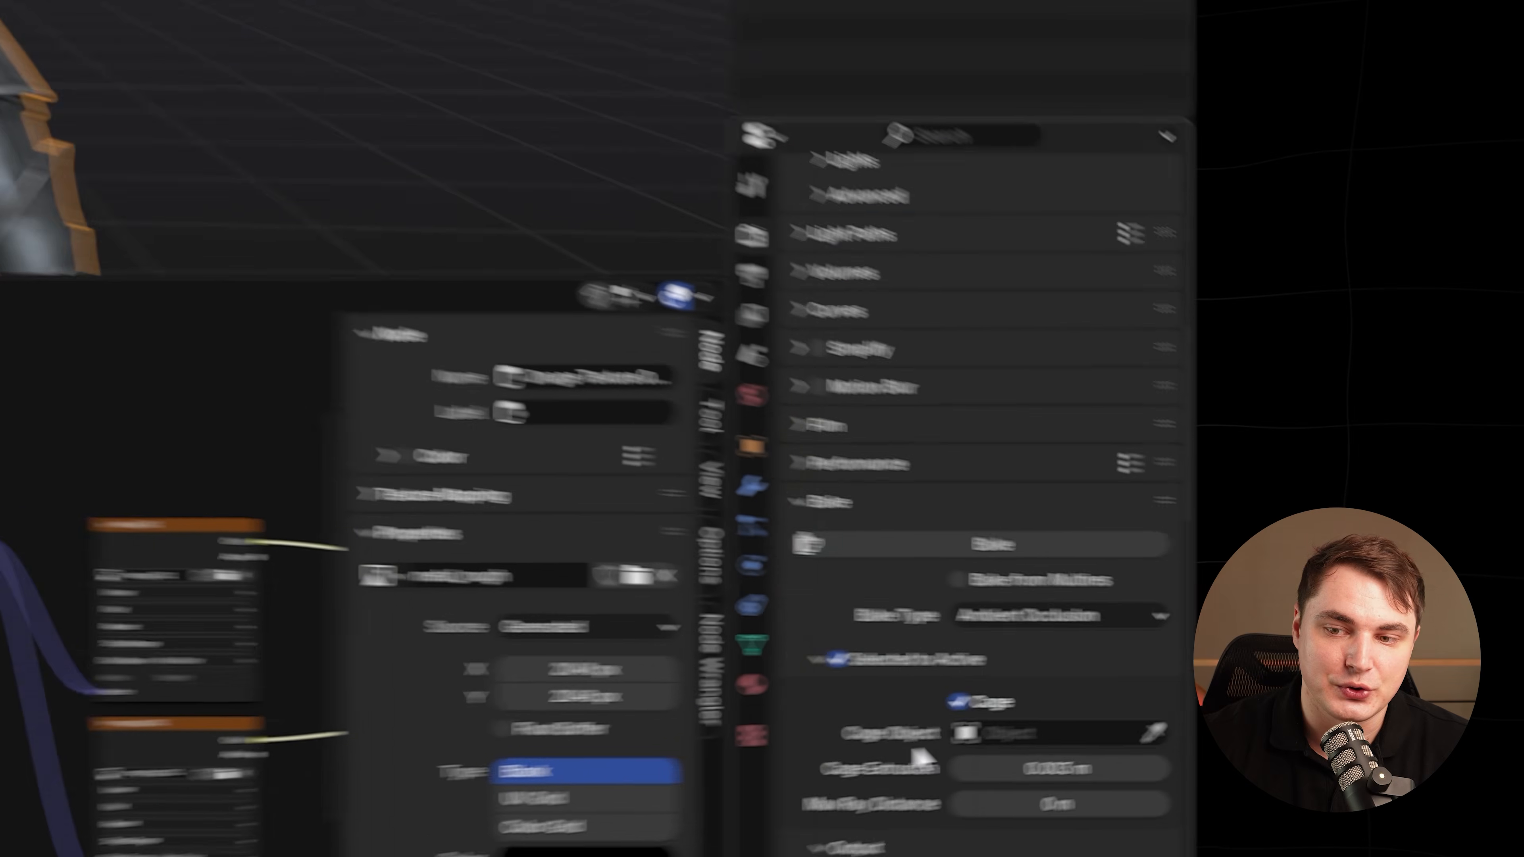
pyautogui.click(1383, 632)
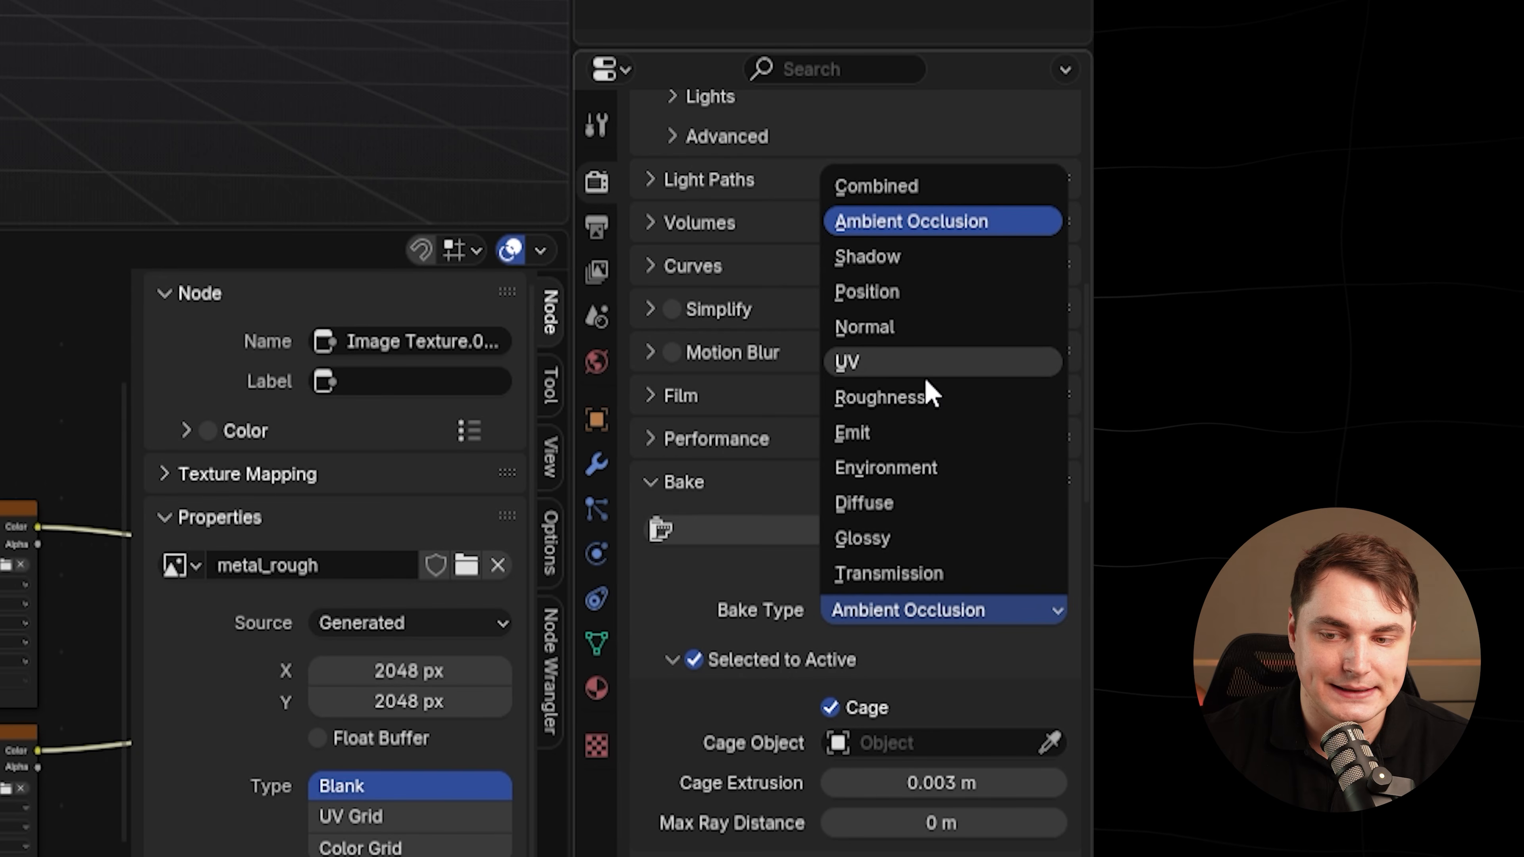
pyautogui.click(924, 398)
pyautogui.click(695, 661)
pyautogui.click(670, 660)
pyautogui.scroll(-2, 945, 772)
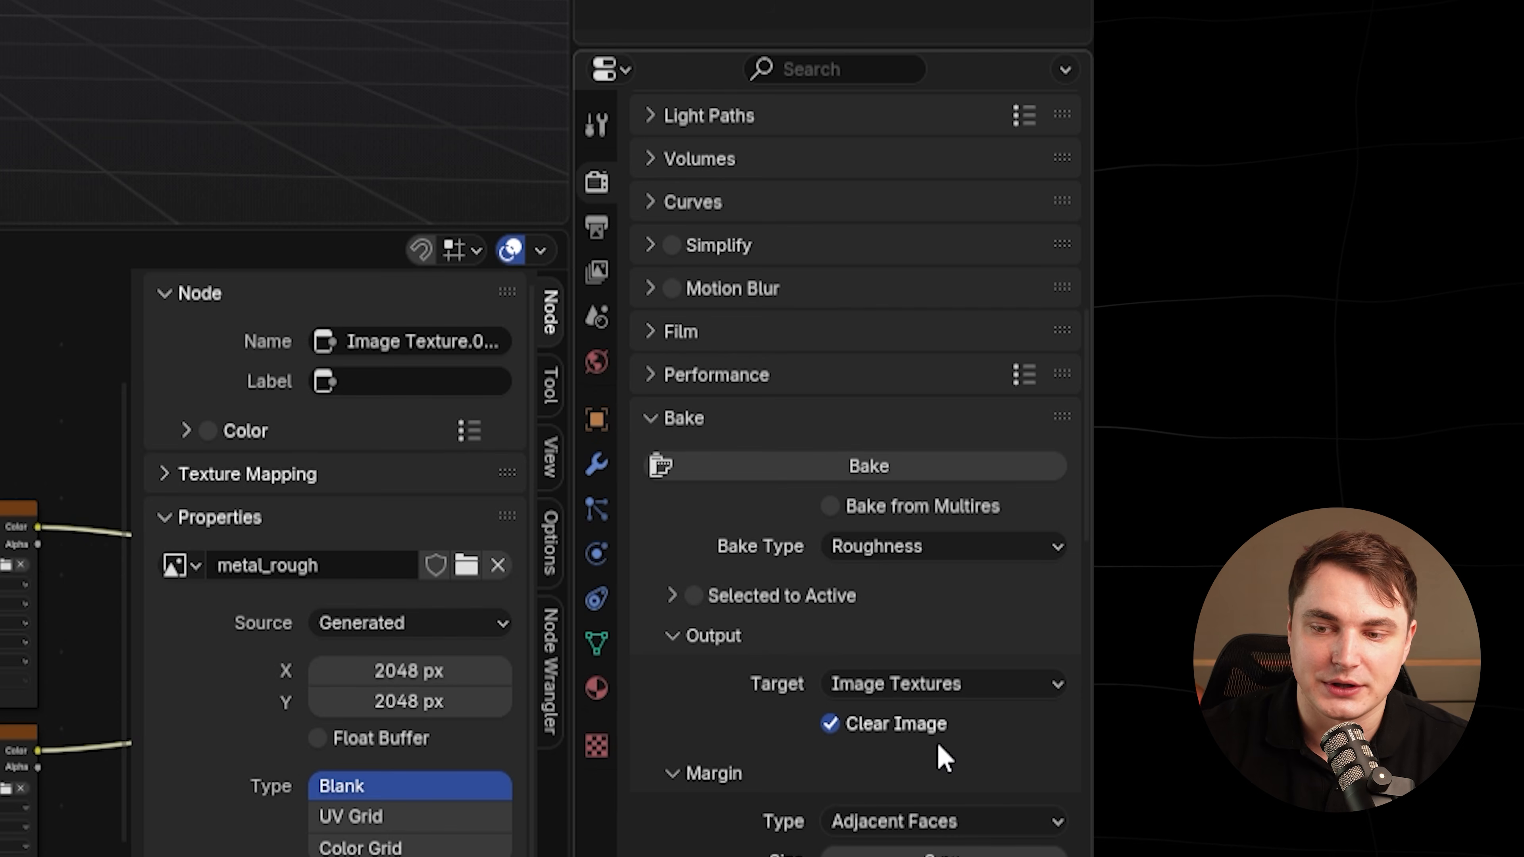
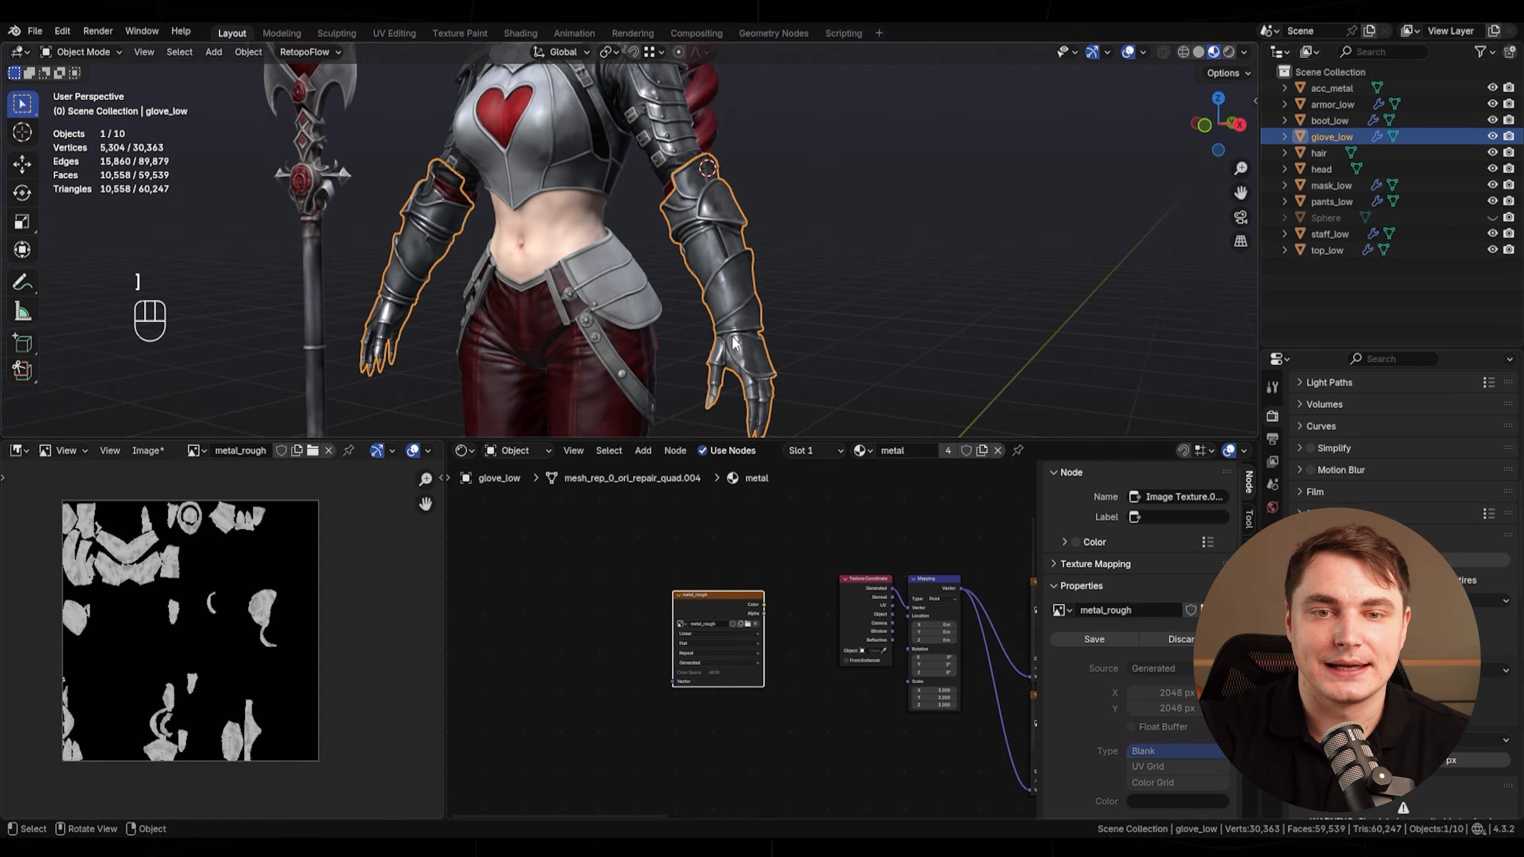
# - Try to join the gloves, shoulder armor, boots and mask into one object
pyautogui.moveTo(711, 304); pyautogui.dragTo(681, 374, button='middle')
pyautogui.keyDown('shift'); pyautogui.moveTo(718, 241); pyautogui.dragTo(735, 314, button='middle'); pyautogui.keyUp('shift')
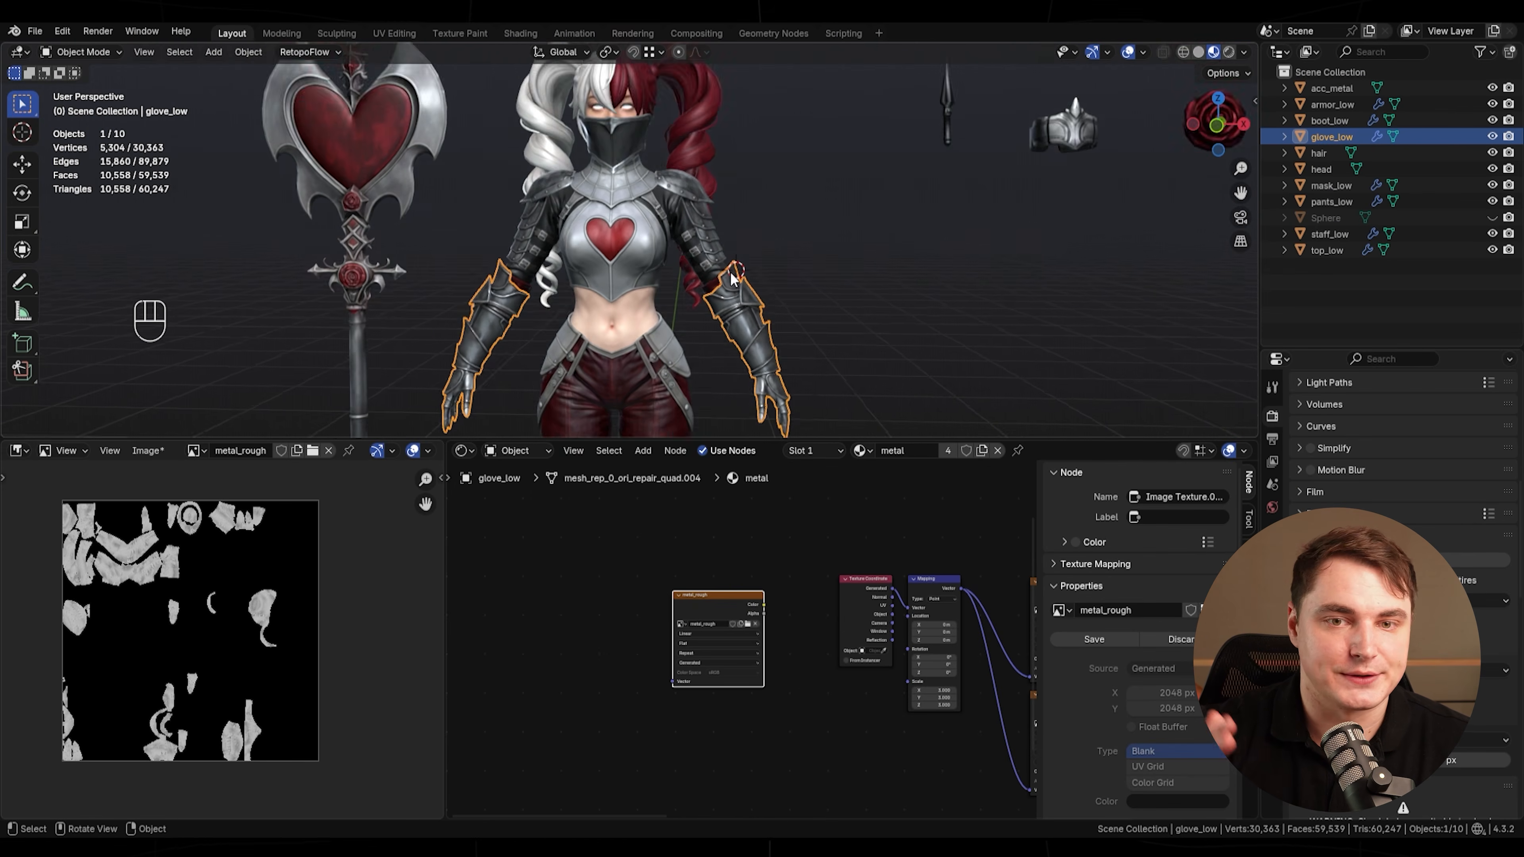
pyautogui.keyDown('shift'); pyautogui.click(687, 194); pyautogui.keyUp('shift')
pyautogui.keyDown('shift'); pyautogui.click(615, 125); pyautogui.keyUp('shift')
pyautogui.keyDown('shift'); pyautogui.moveTo(736, 423); pyautogui.dragTo(790, 345, button='middle'); pyautogui.keyUp('shift')
pyautogui.keyDown('shift'); pyautogui.click(680, 309); pyautogui.keyUp('shift')
pyautogui.keyDown('shift'); pyautogui.moveTo(694, 95); pyautogui.dragTo(712, 186, button='middle'); pyautogui.keyUp('shift')
pyautogui.keyDown('shift'); pyautogui.click(636, 109); pyautogui.keyUp('shift')
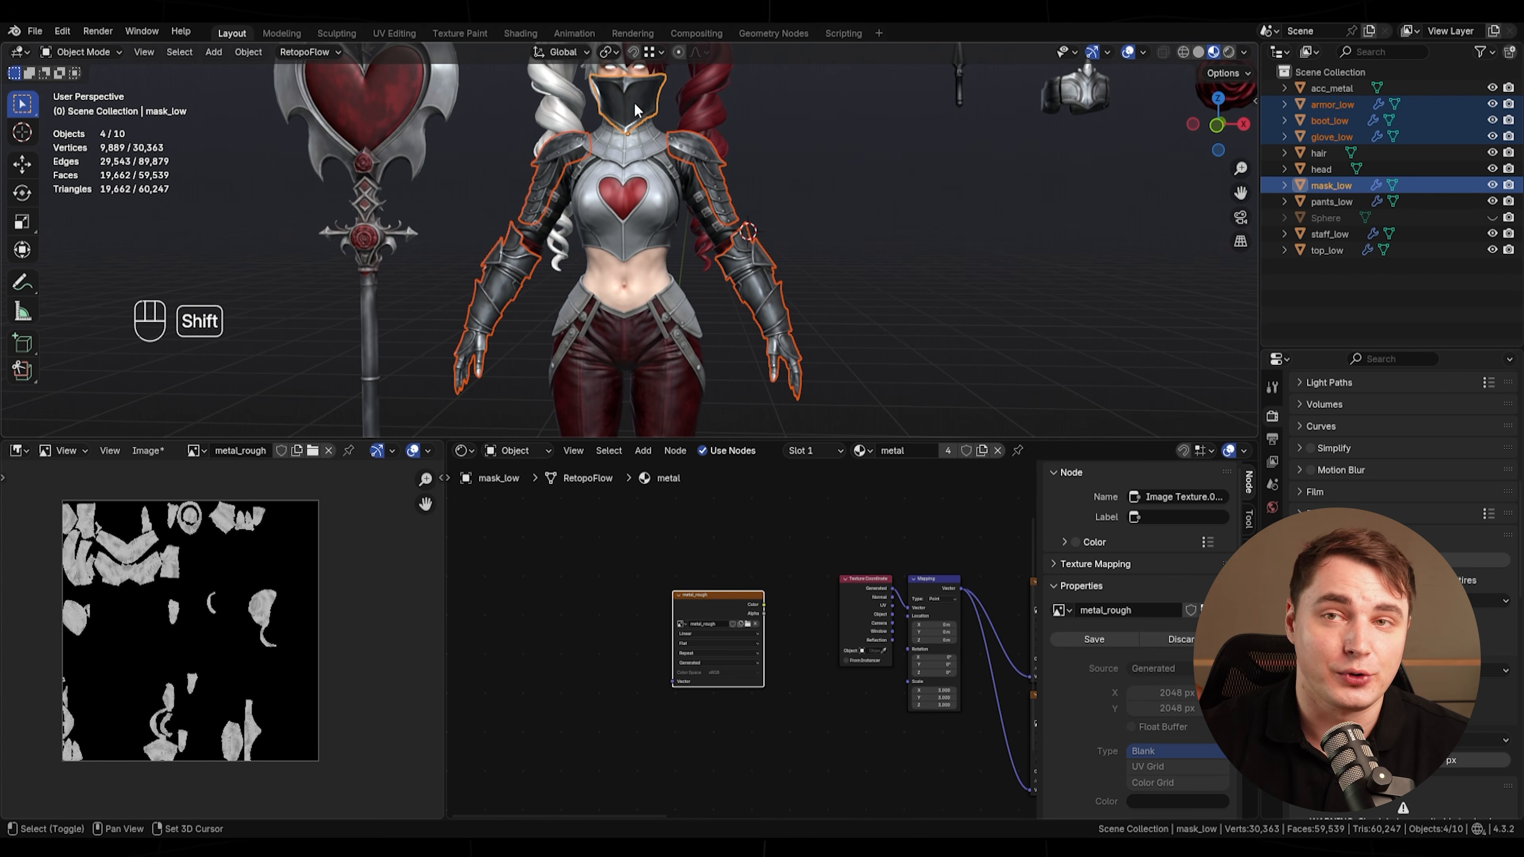
pyautogui.hotkey('ctrl', 'j')
pyautogui.hotkey('ctrl', 'z')
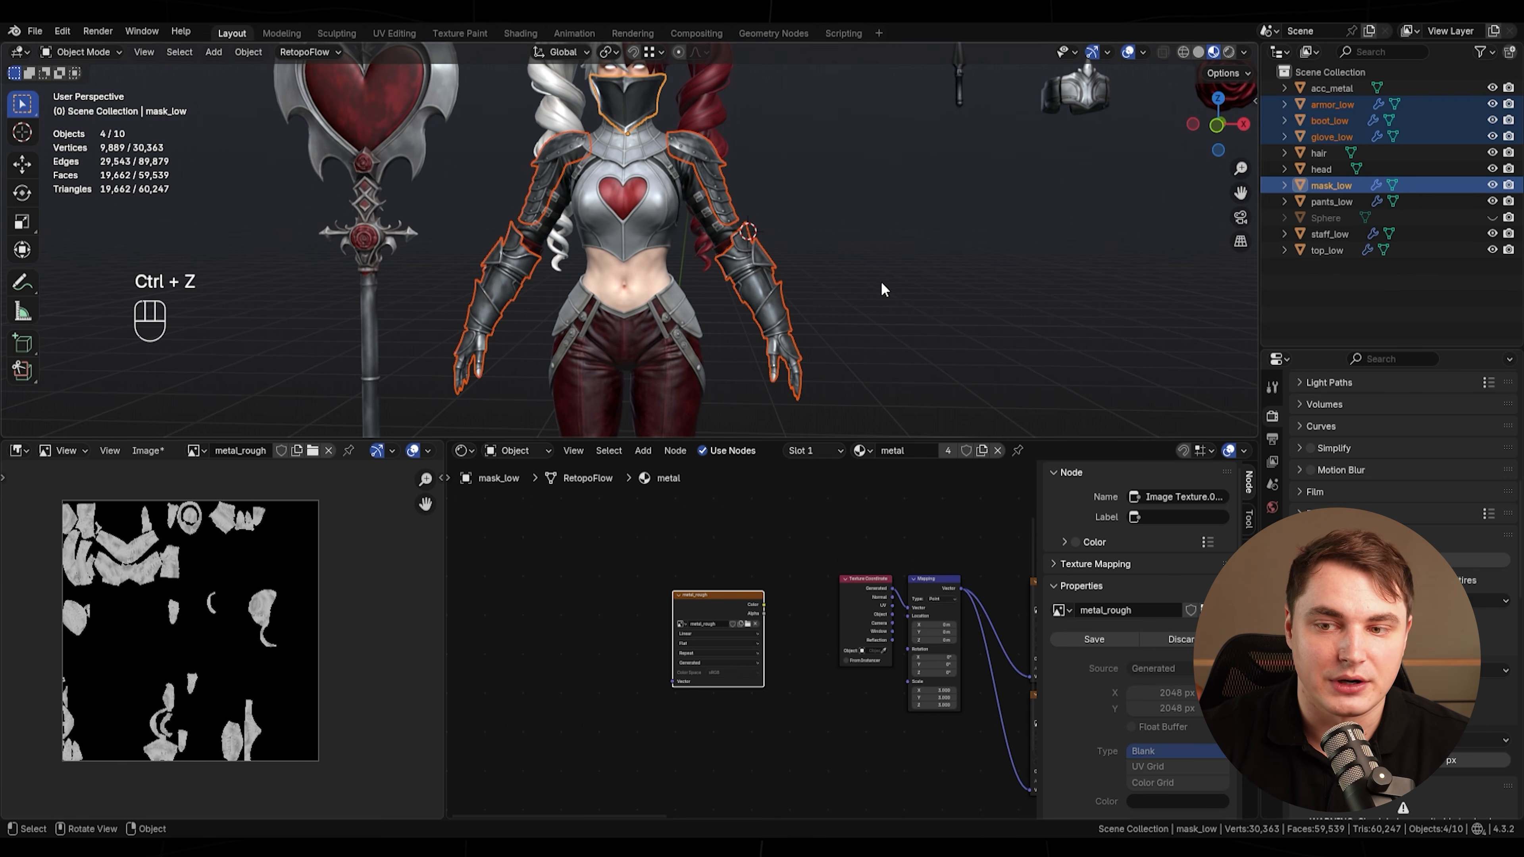
# - Apply the Mirror modifiers on the gloves and the other mirrored metal armor pieces
pyautogui.click(789, 314)
pyautogui.click(1271, 559)
pyautogui.click(1470, 440)
pyautogui.click(1440, 458)
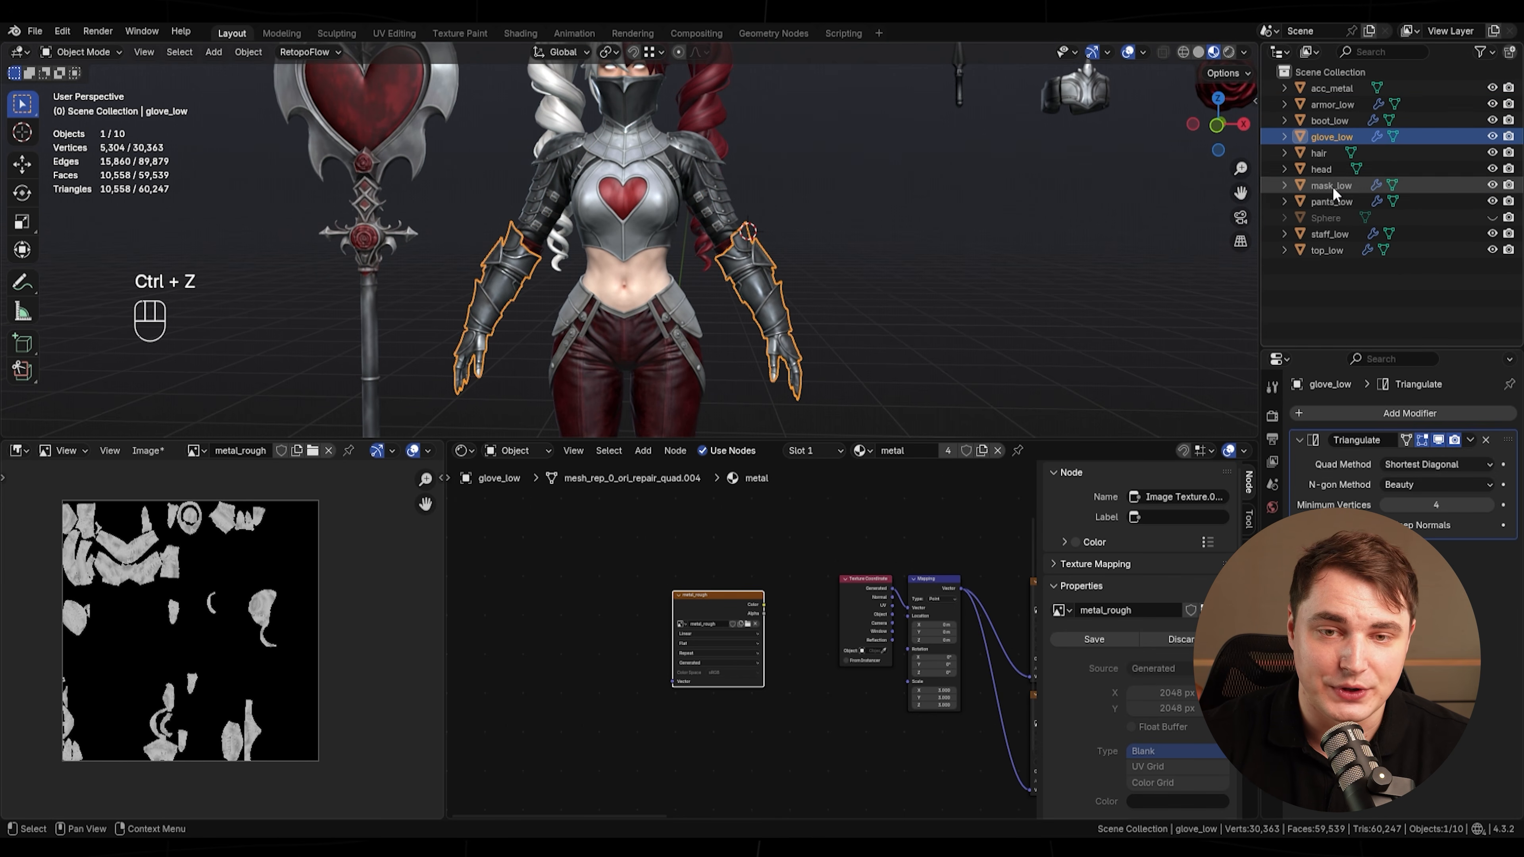
pyautogui.click(1332, 104)
pyautogui.scroll(-2, 792, 313)
pyautogui.keyDown('shift'); pyautogui.moveTo(792, 314); pyautogui.dragTo(858, 379, button='middle'); pyautogui.keyUp('shift')
pyautogui.click(663, 313)
pyautogui.click(1470, 440)
pyautogui.click(1440, 459)
pyautogui.click(756, 311)
pyautogui.click(713, 238)
# - Try again to merge the shoulder armor, gloves and boots with the mask as the active object
pyautogui.click(663, 179)
pyautogui.keyDown('shift'); pyautogui.click(720, 240); pyautogui.keyUp('shift')
pyautogui.keyDown('shift'); pyautogui.click(754, 308); pyautogui.keyUp('shift')
pyautogui.keyDown('shift'); pyautogui.click(699, 318); pyautogui.keyUp('shift')
pyautogui.keyDown('shift'); pyautogui.moveTo(759, 315); pyautogui.dragTo(767, 355, button='middle'); pyautogui.keyUp('shift')
pyautogui.keyDown('shift'); pyautogui.click(656, 189); pyautogui.keyUp('shift')
pyautogui.hotkey('ctrl', 'j')
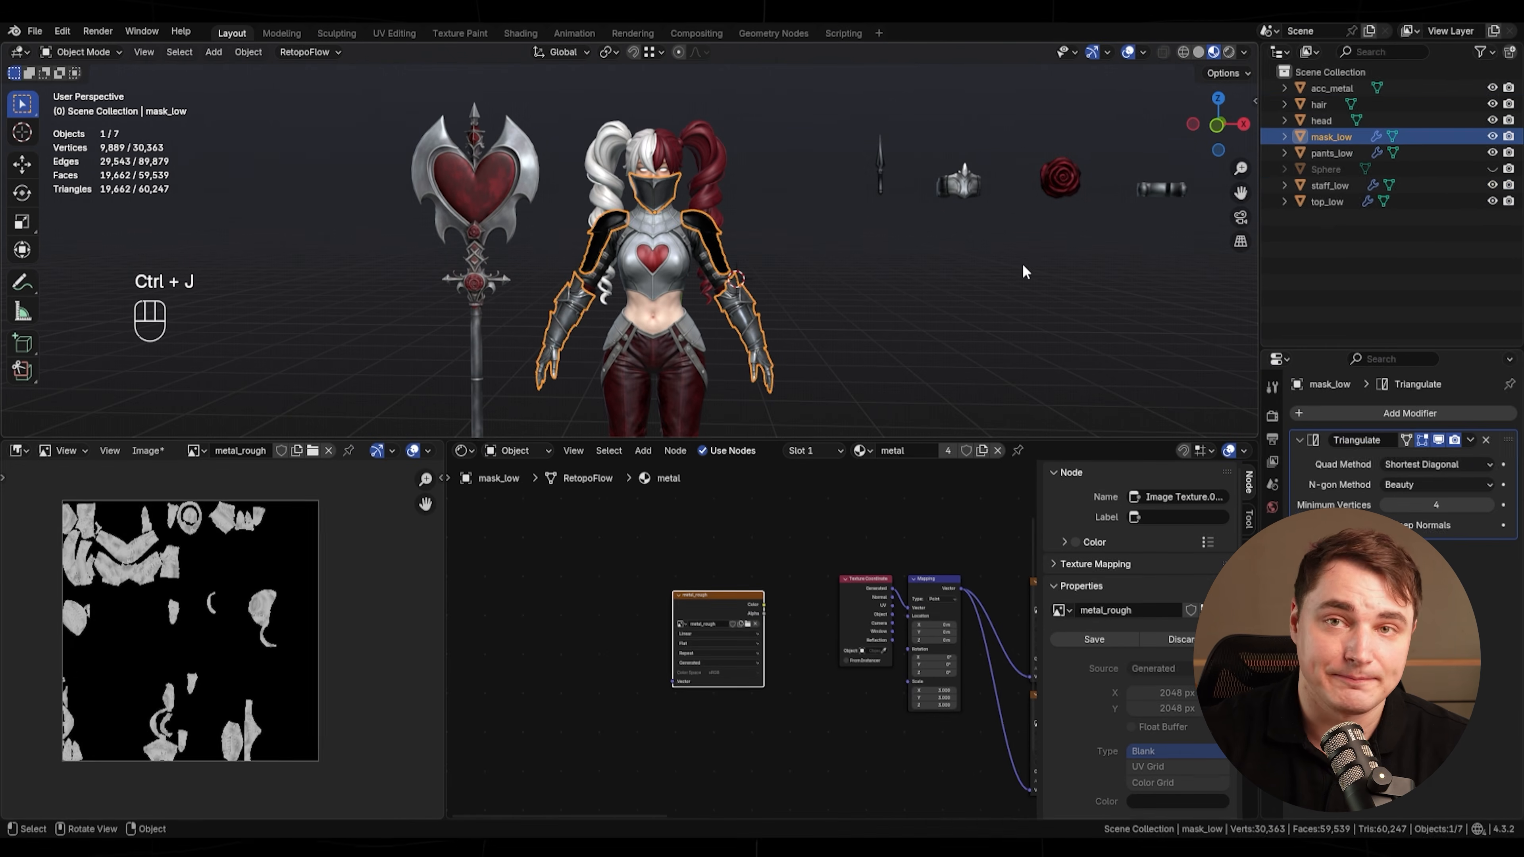
pyautogui.hotkey('ctrl', 'z')
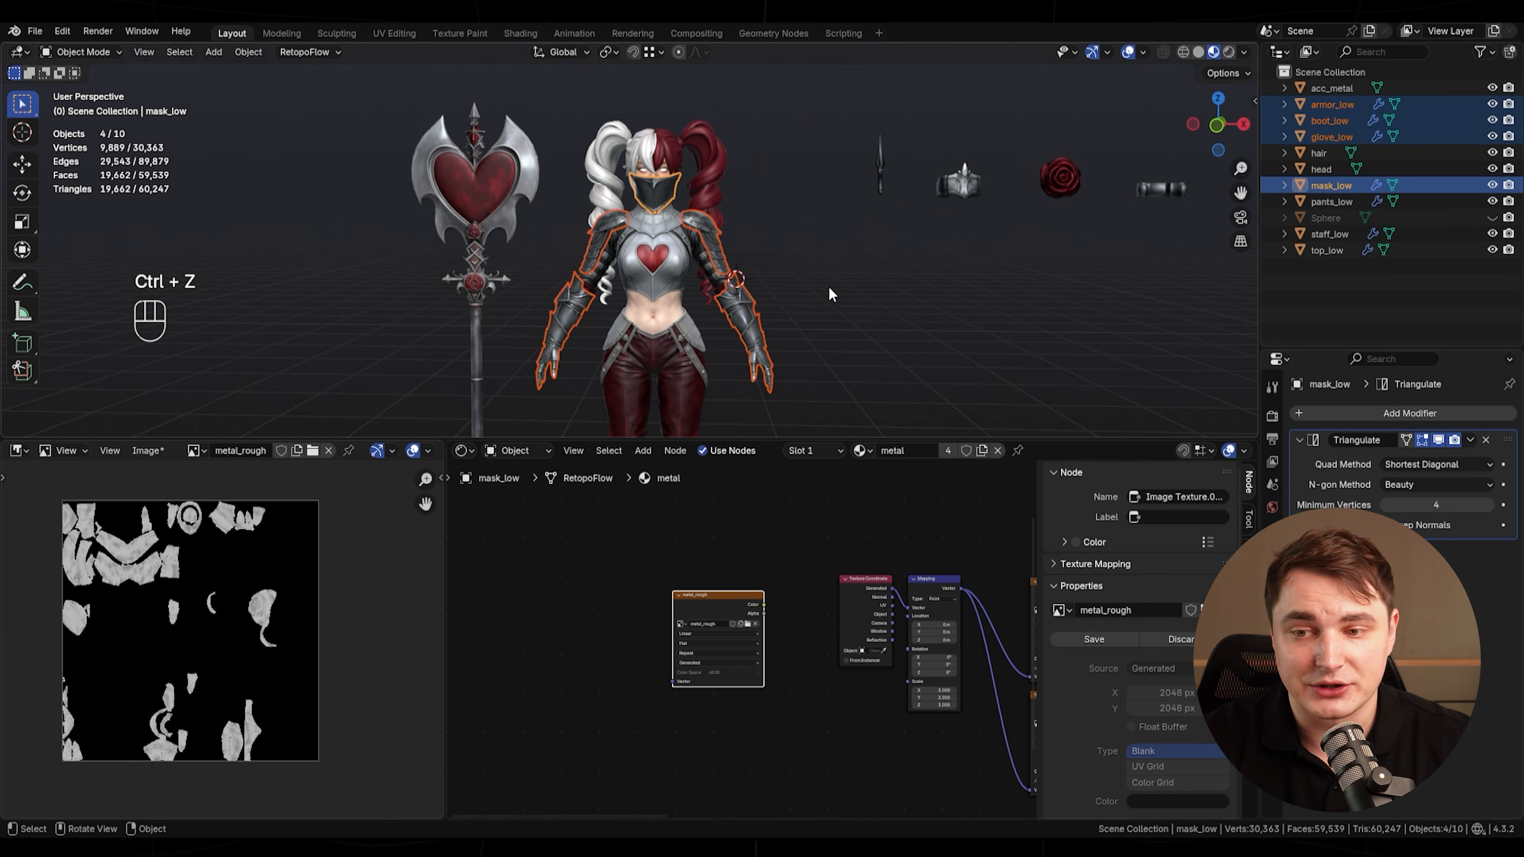
# - Open the name of the gloves' UV map in the mesh data
pyautogui.scroll(3, 841, 273)
pyautogui.click(772, 235)
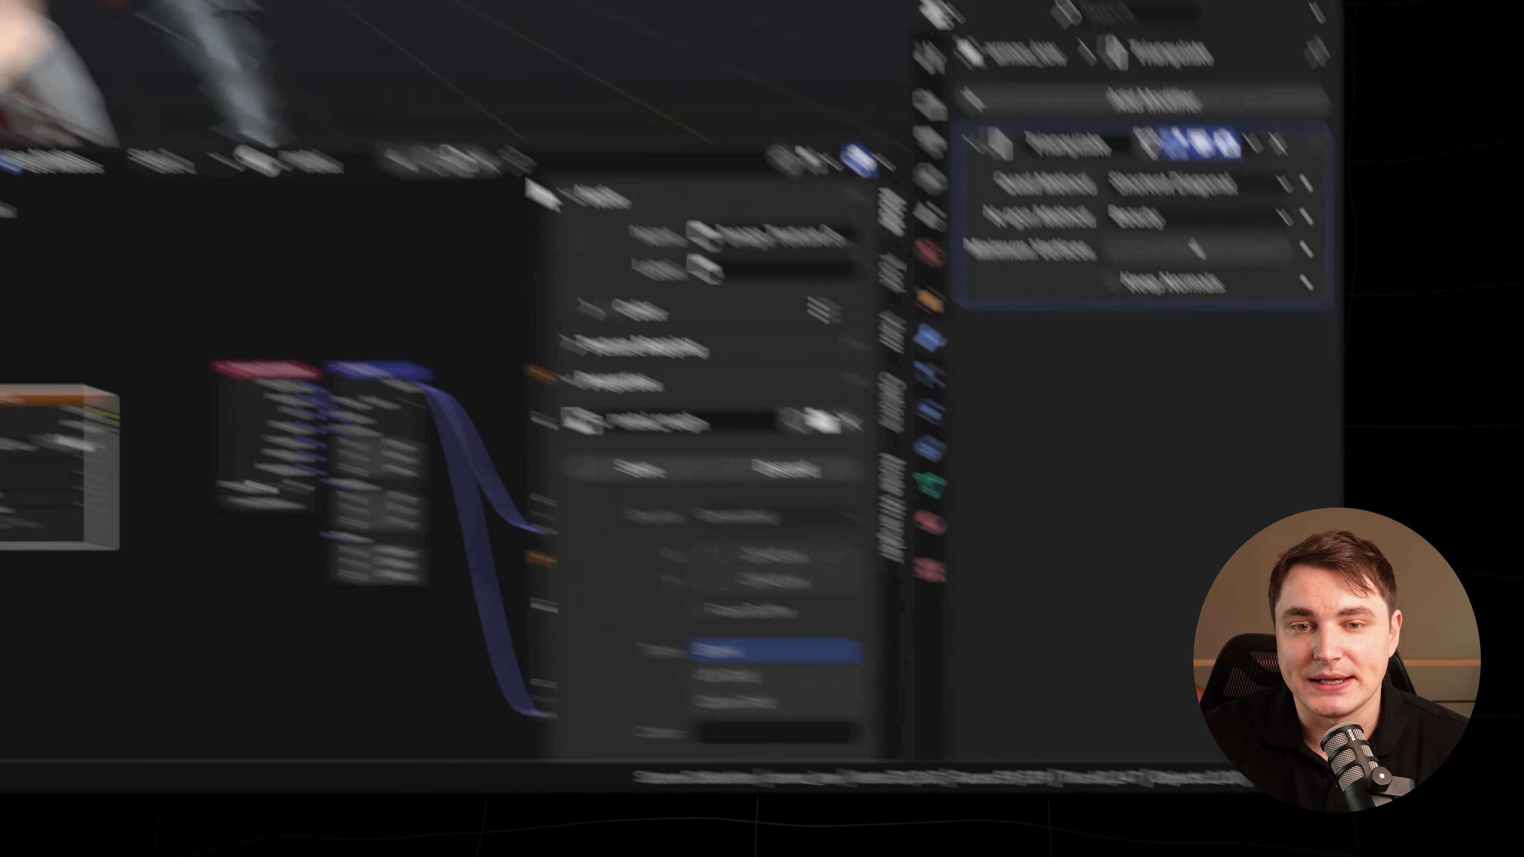
pyautogui.click(607, 331)
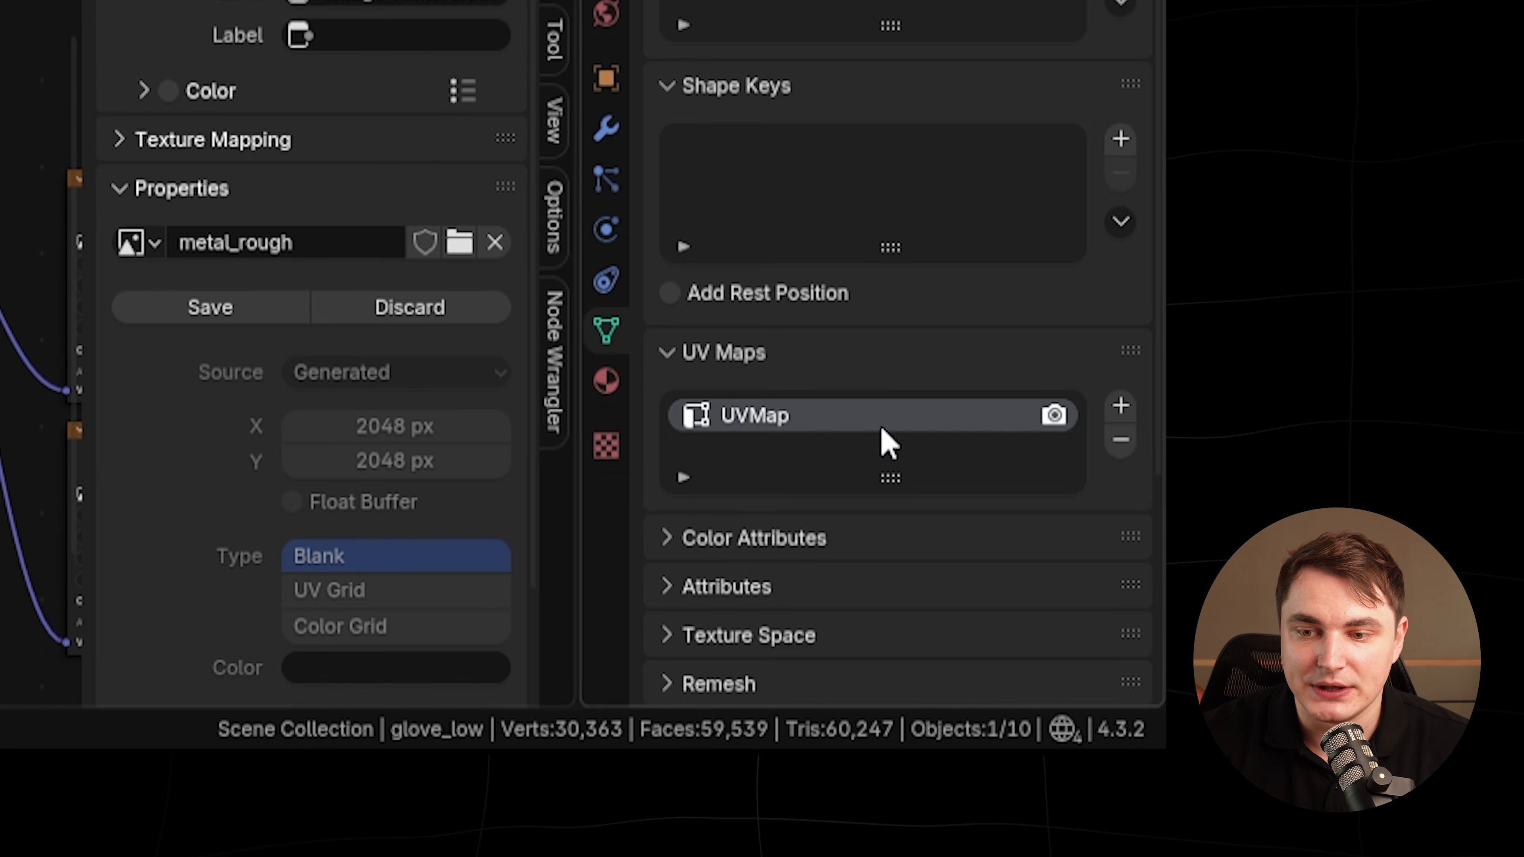
pyautogui.doubleClick(780, 420)
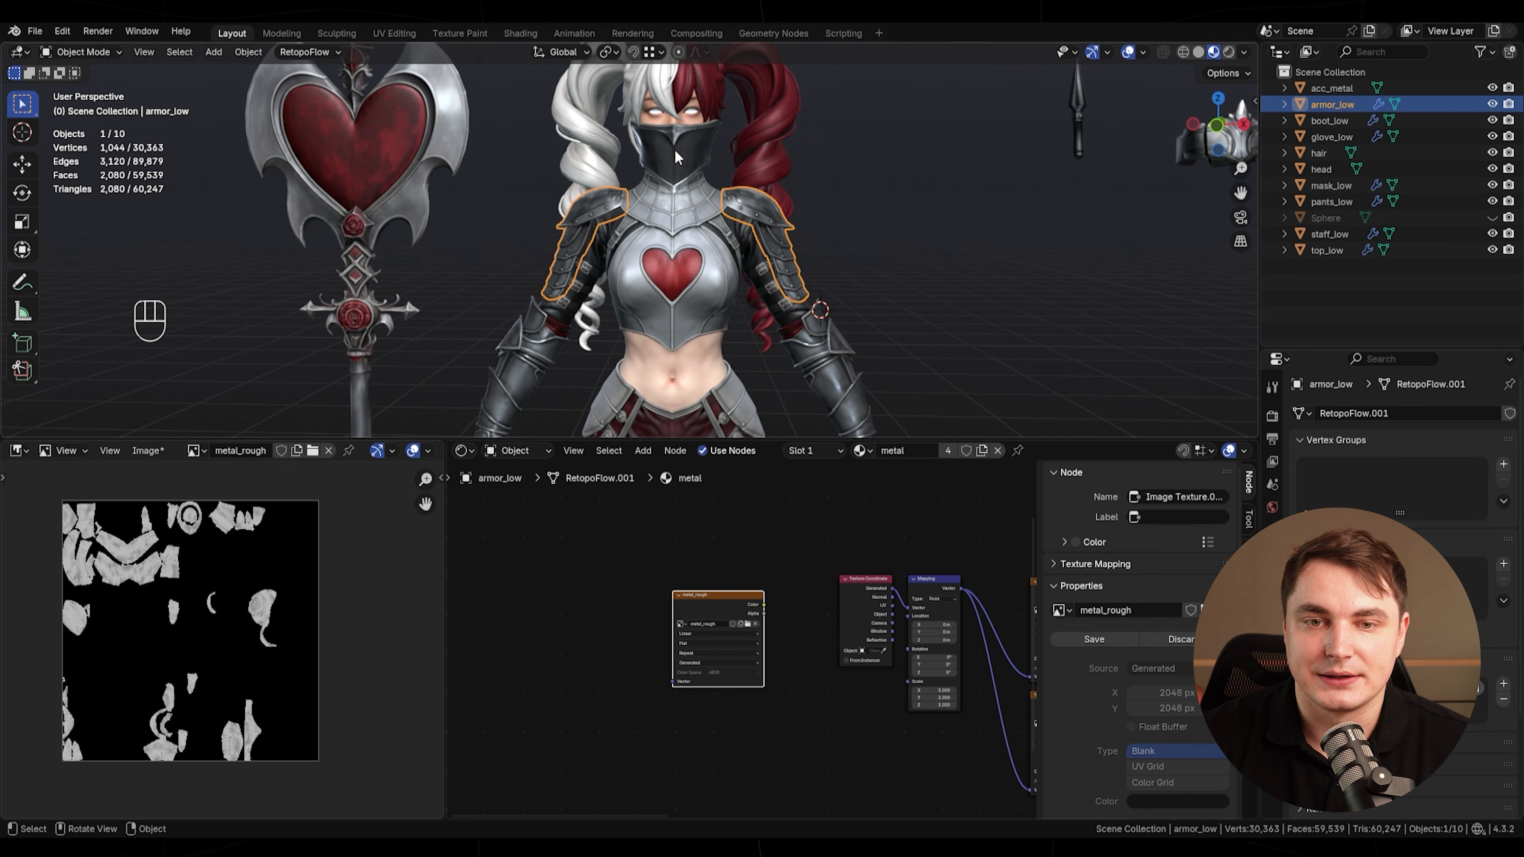
# - Join the shoulder armor, gloves and boots into the mask object
pyautogui.keyDown('shift'); pyautogui.click(849, 388); pyautogui.keyUp('shift')
pyautogui.scroll(-3, 793, 391)
pyautogui.keyDown('shift'); pyautogui.moveTo(793, 392); pyautogui.dragTo(791, 273, button='middle'); pyautogui.keyUp('shift')
pyautogui.keyDown('shift'); pyautogui.click(692, 345); pyautogui.keyUp('shift')
pyautogui.keyDown('shift'); pyautogui.moveTo(743, 218); pyautogui.dragTo(730, 338, button='middle'); pyautogui.keyUp('shift')
pyautogui.scroll(2, 669, 168)
pyautogui.hotkey('ctrl', 'j')
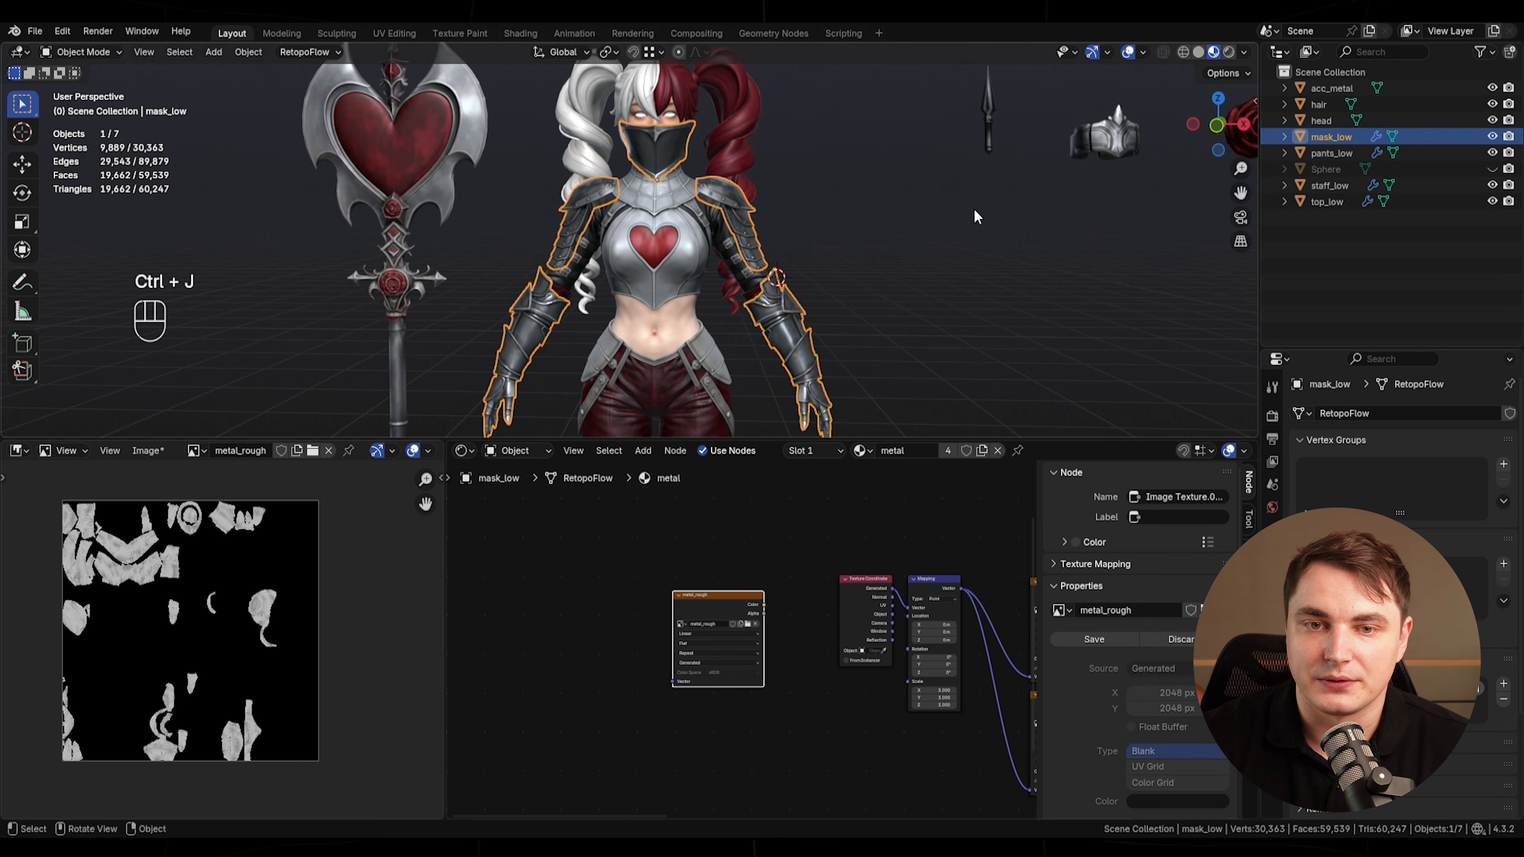
# - Rename the joined armor object as metal
pyautogui.doubleClick(1330, 137)
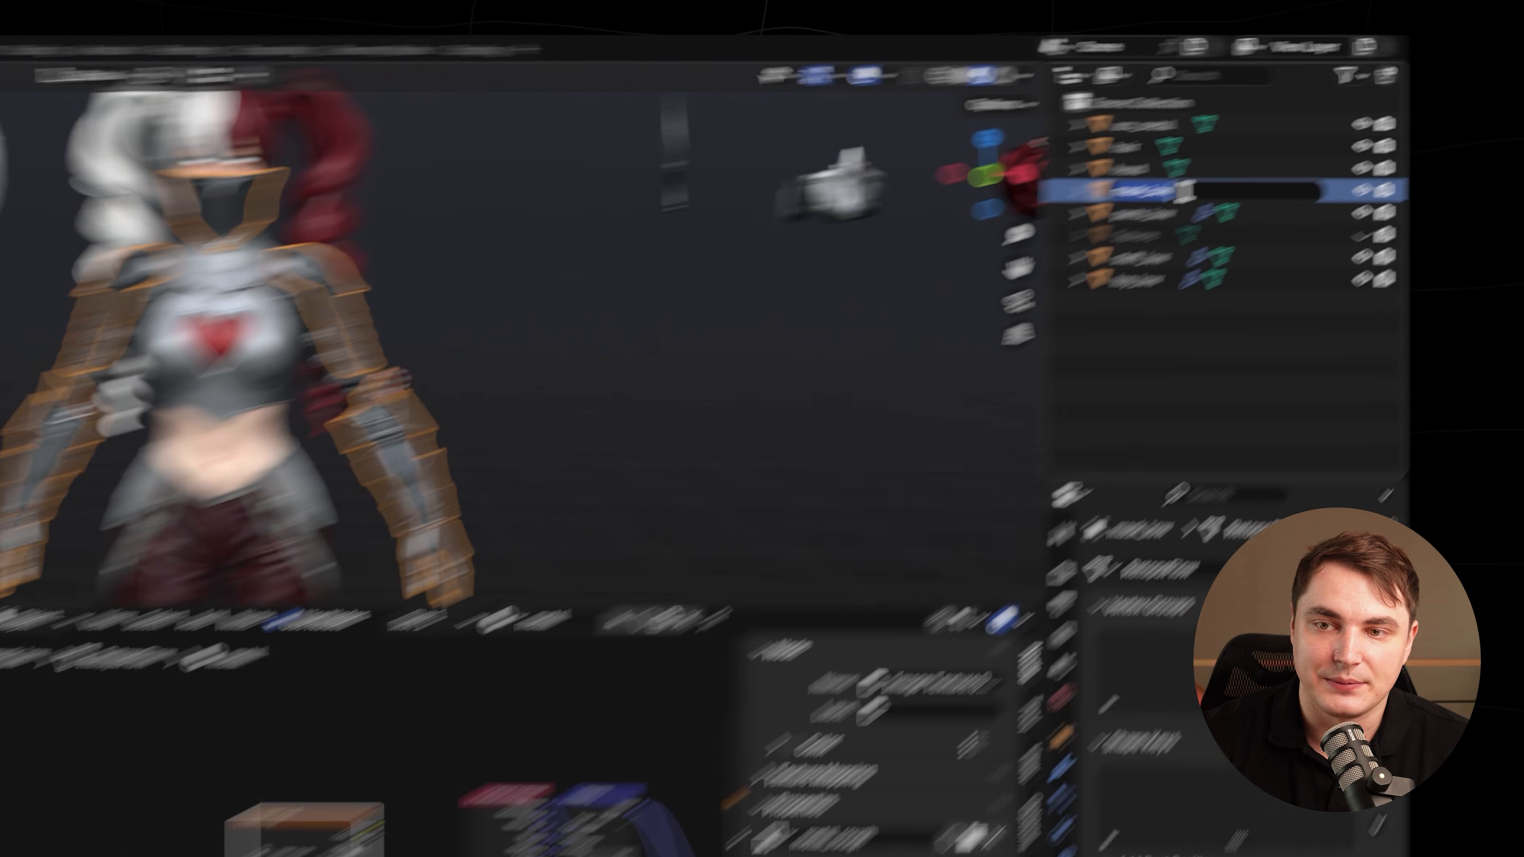
pyautogui.write('metal')
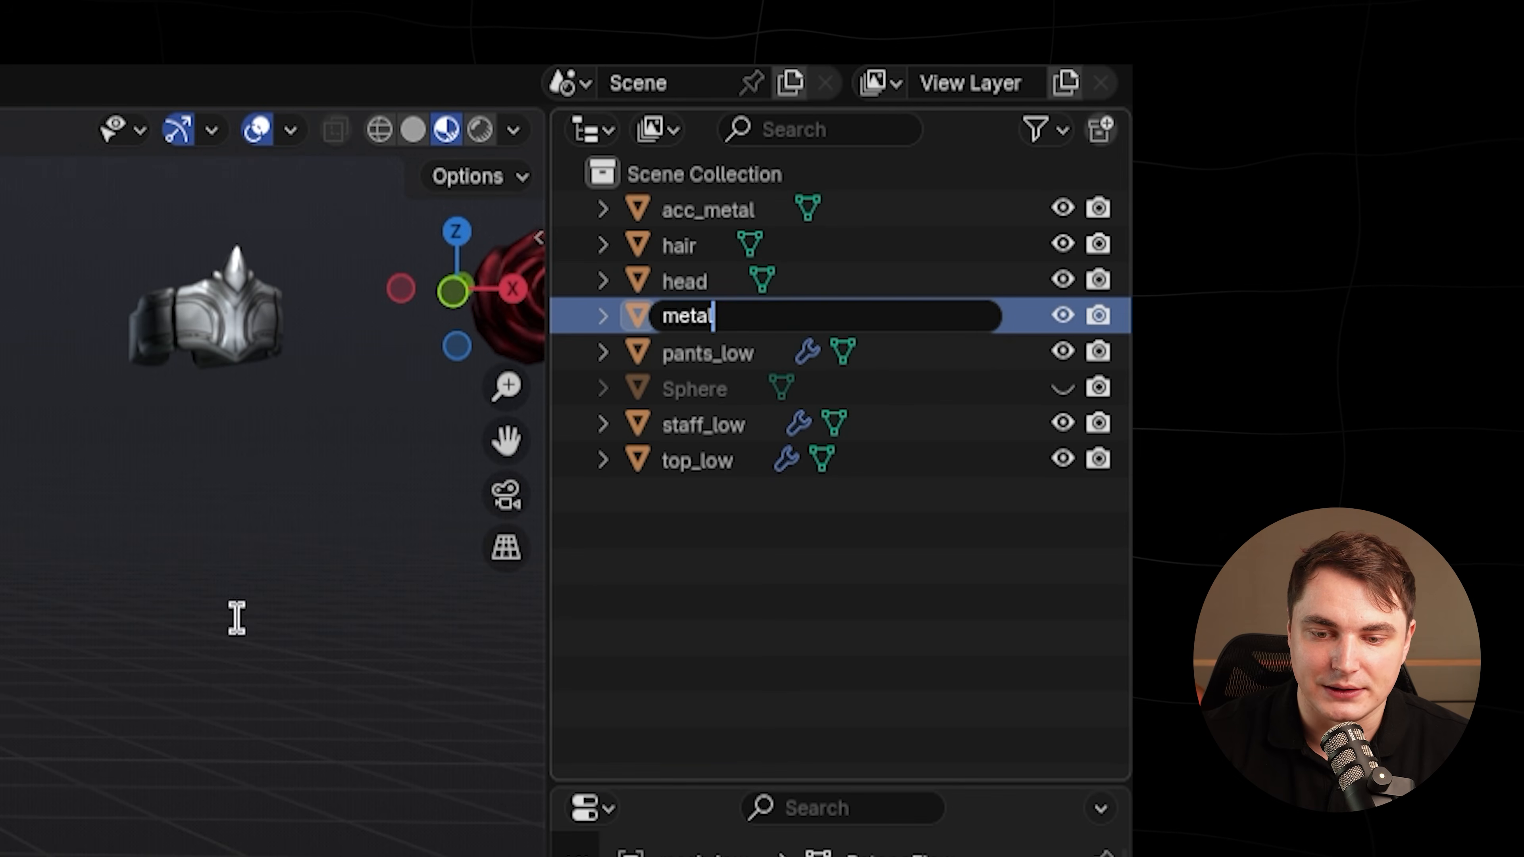
pyautogui.press('Return')
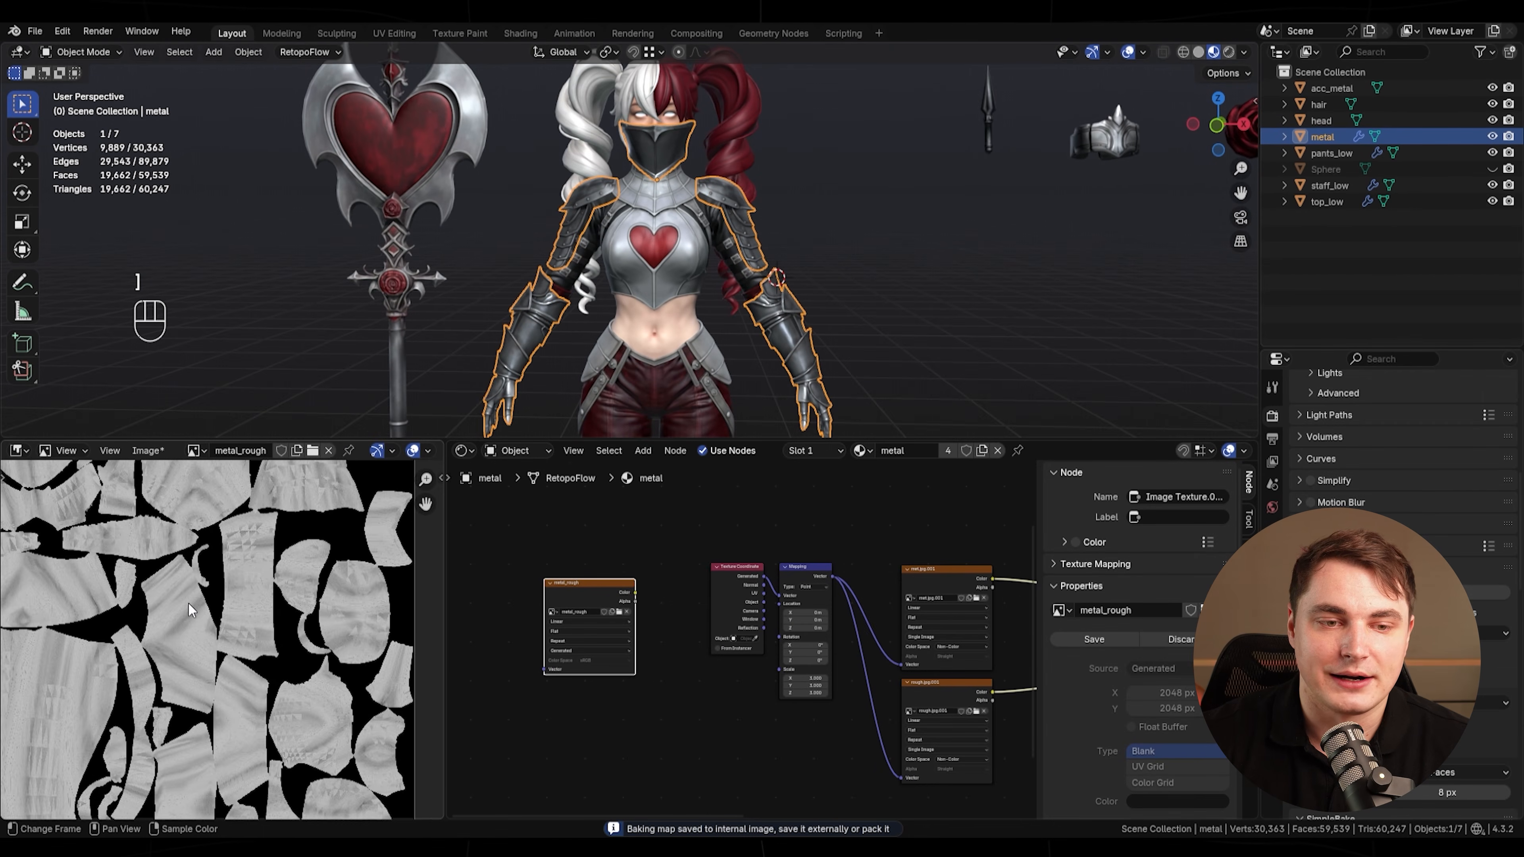
# - Examine the baked metal_rough map up close across its UV islands
pyautogui.scroll(3, 204, 645)
pyautogui.moveTo(250, 598); pyautogui.dragTo(253, 788, button='middle')
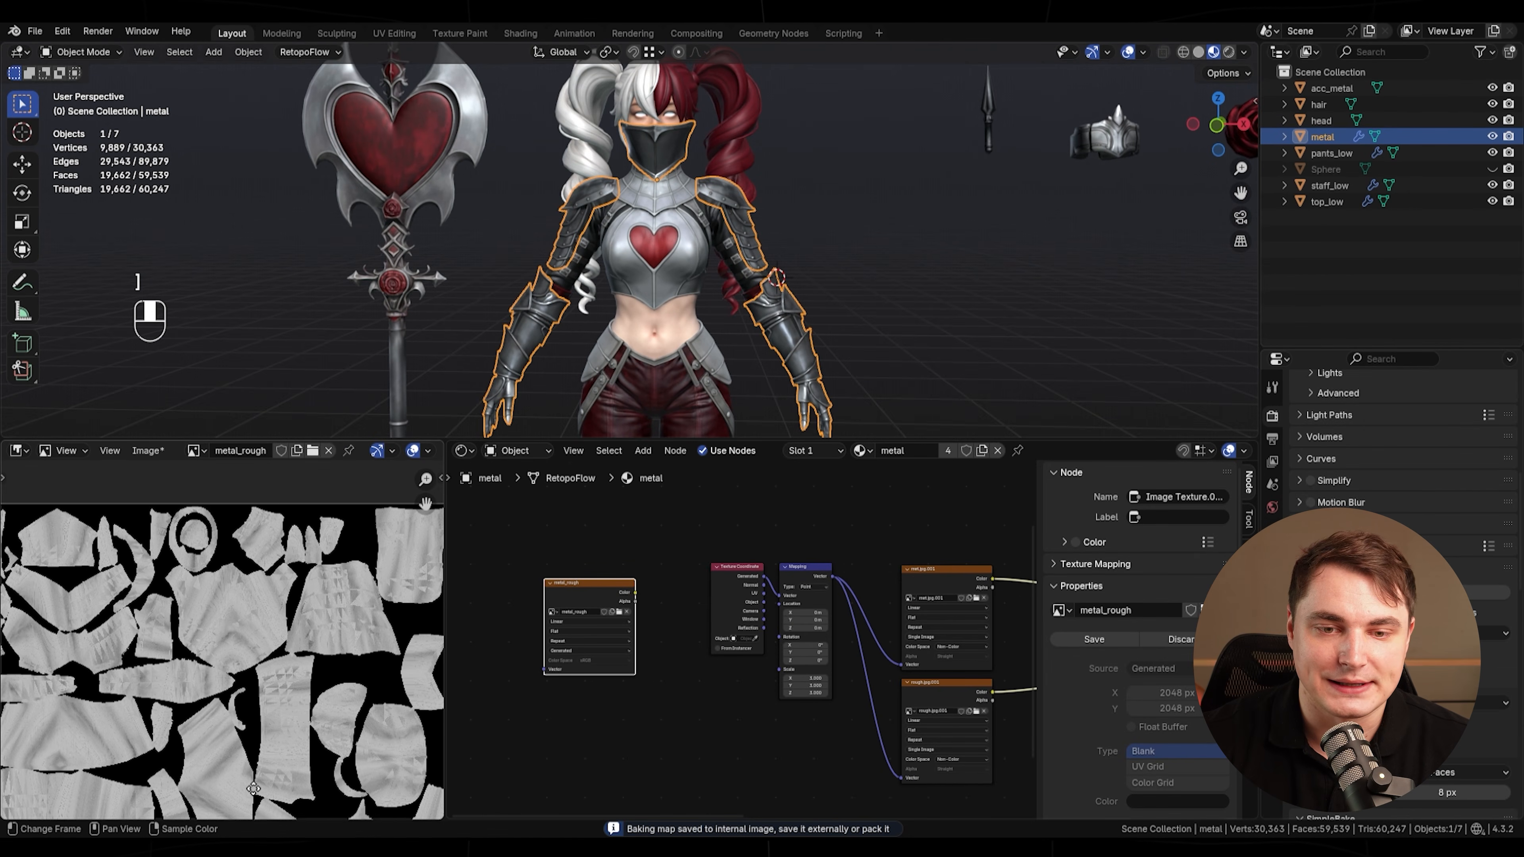
pyautogui.scroll(4, 206, 737)
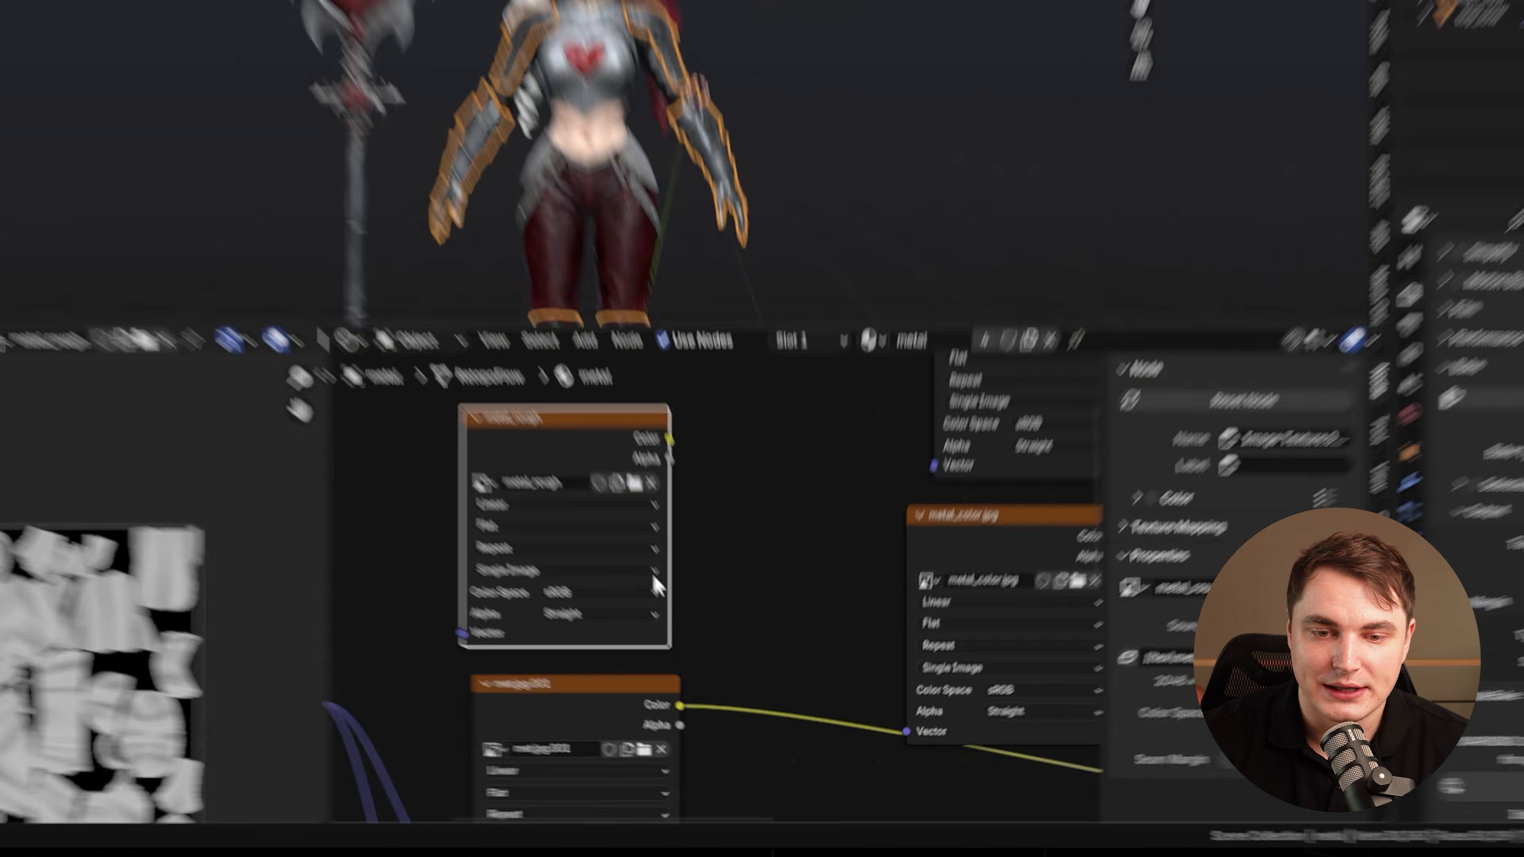
# - Set the metal_rough image's color space to Non-Color and connect its color to the metal shader's Roughness input
pyautogui.click(656, 644)
pyautogui.click(743, 668)
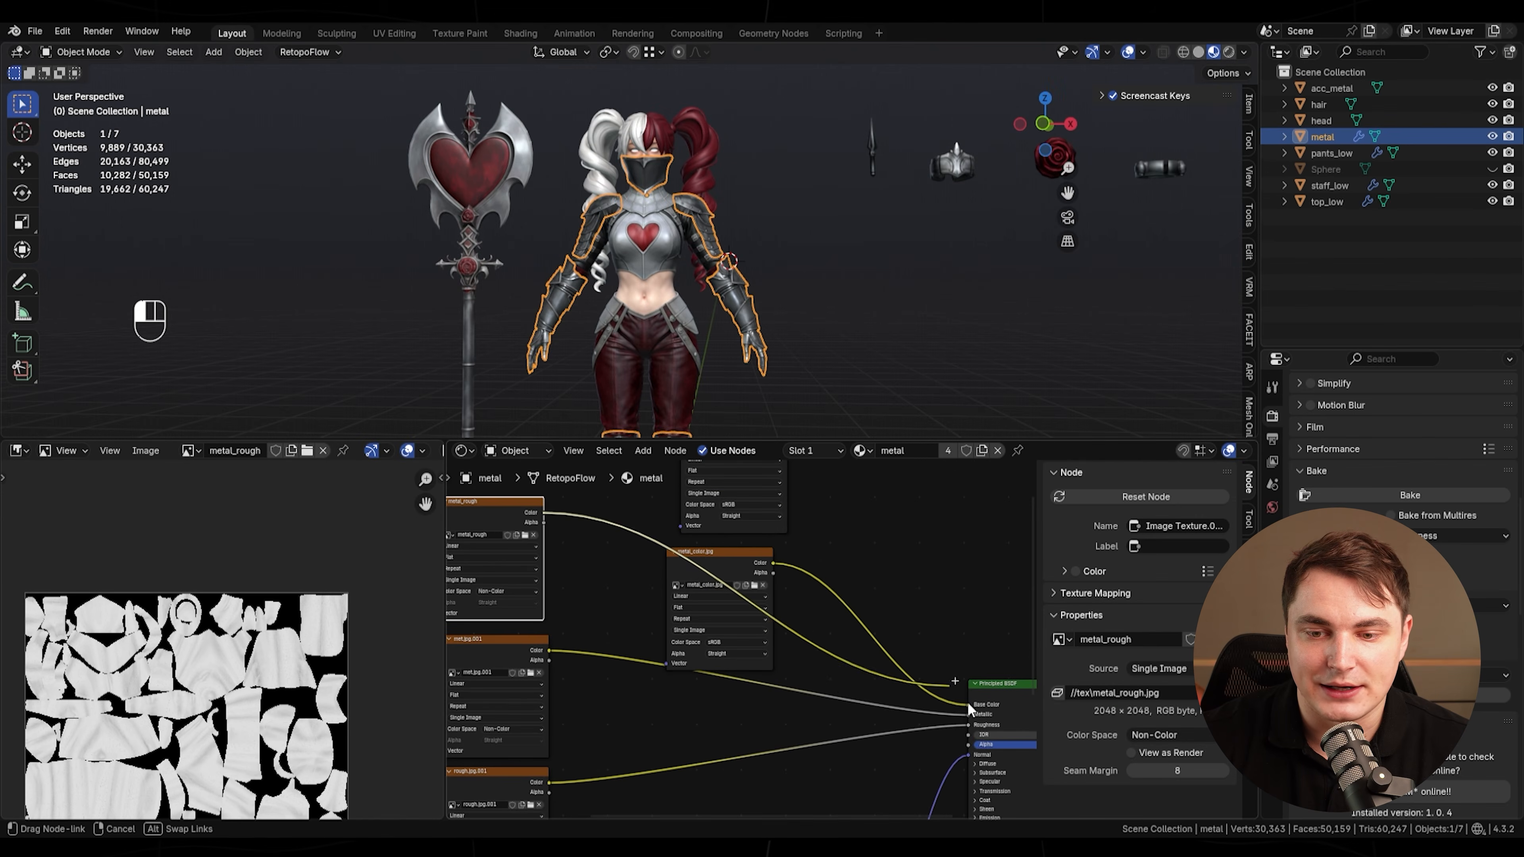
pyautogui.moveTo(977, 734); pyautogui.dragTo(970, 724)
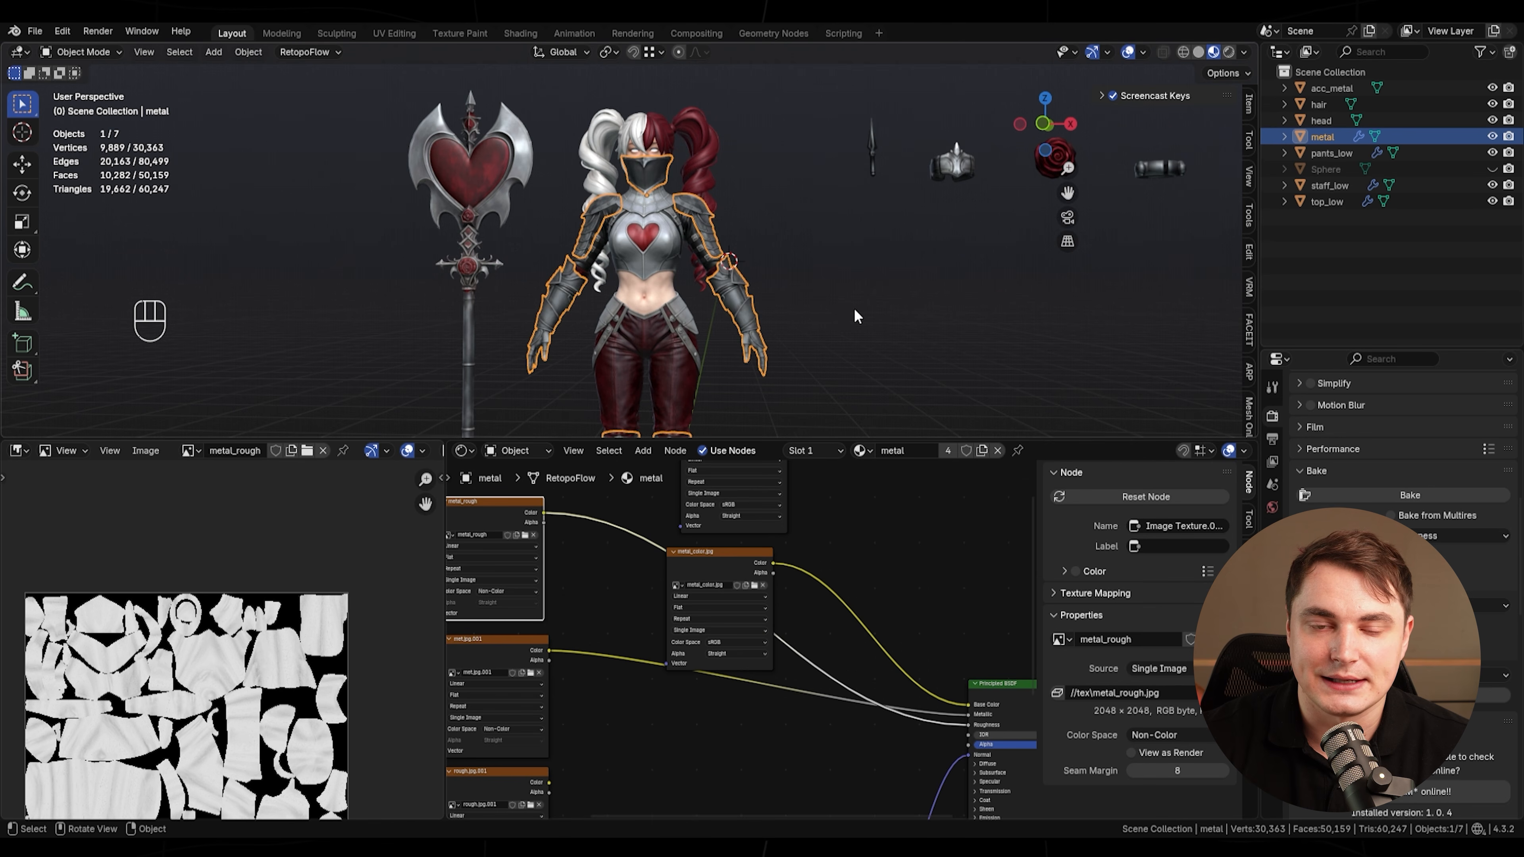
pyautogui.scroll(4, 858, 315)
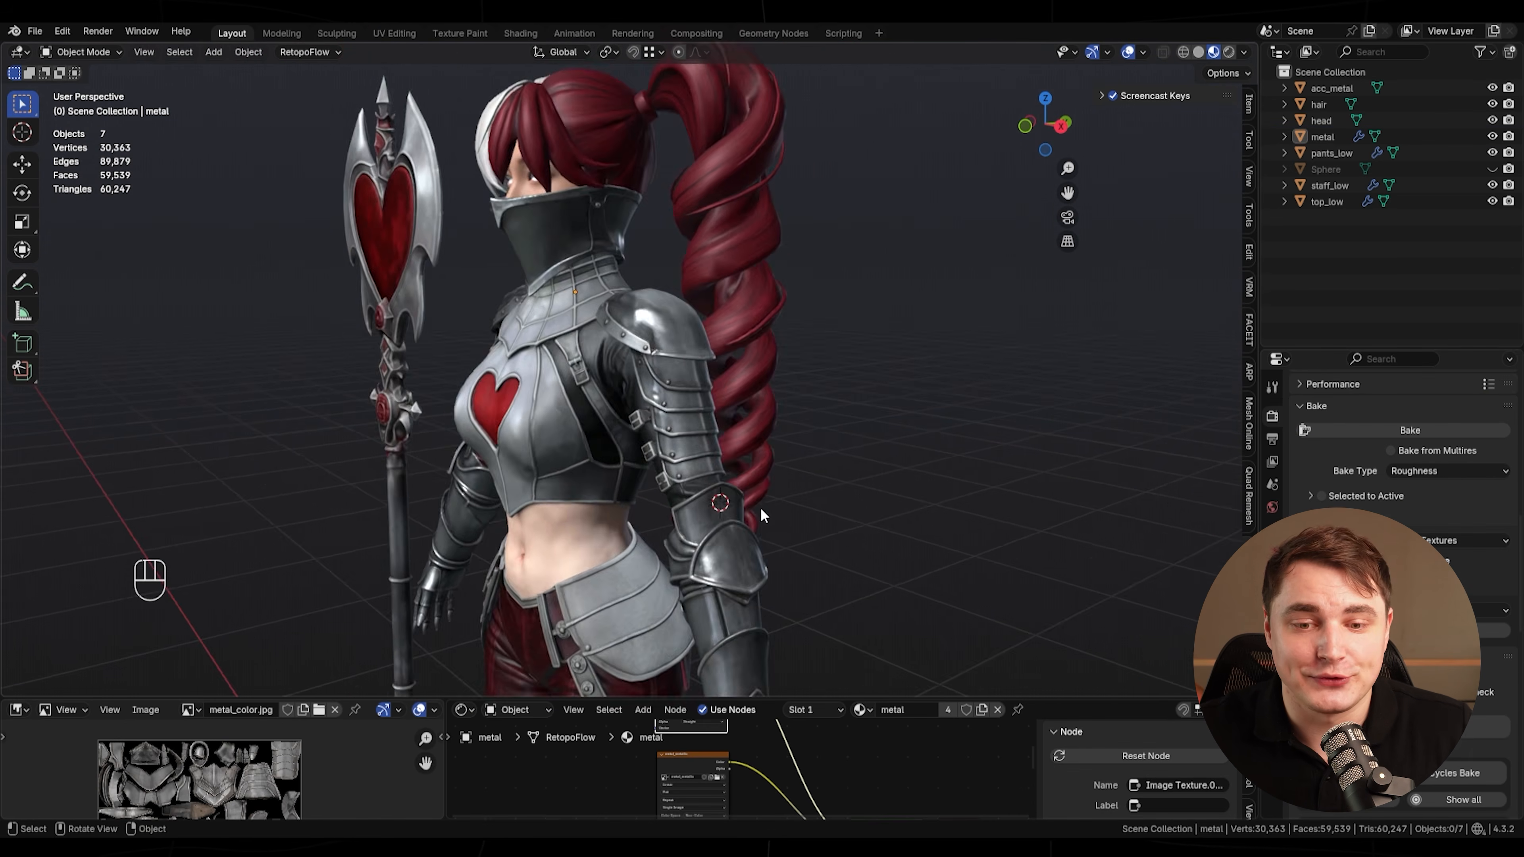
pyautogui.moveTo(760, 510); pyautogui.dragTo(861, 474, button='middle')
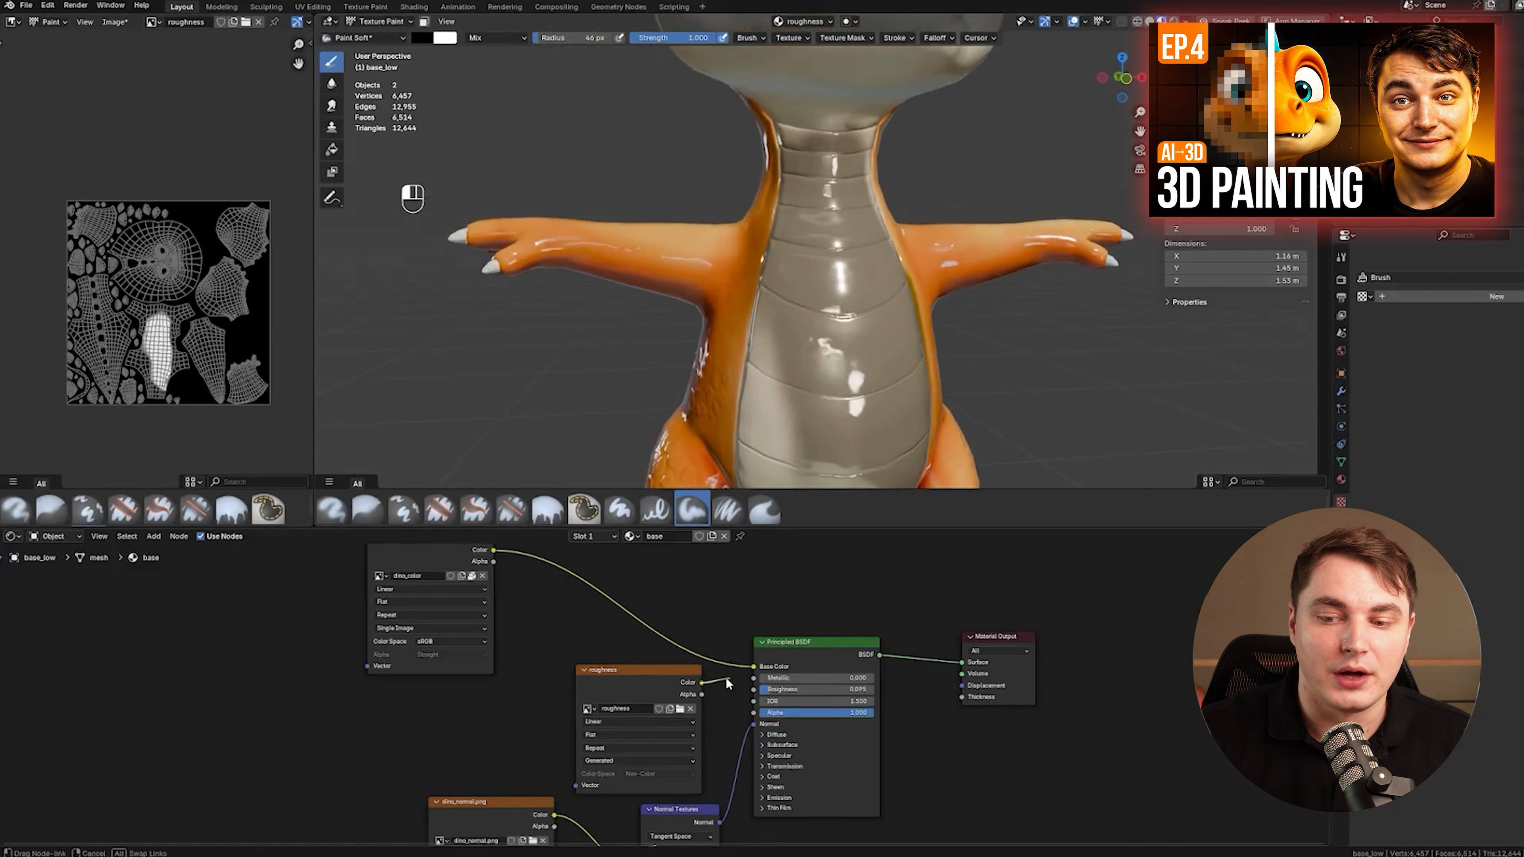
# - Connect the roughness image to the dinosaur shader's Roughness input and paint roughness on its body with a gray brush
pyautogui.moveTo(754, 678)
pyautogui.mouseDown()
pyautogui.moveTo(763, 699)
pyautogui.moveTo(754, 689)
pyautogui.mouseUp()
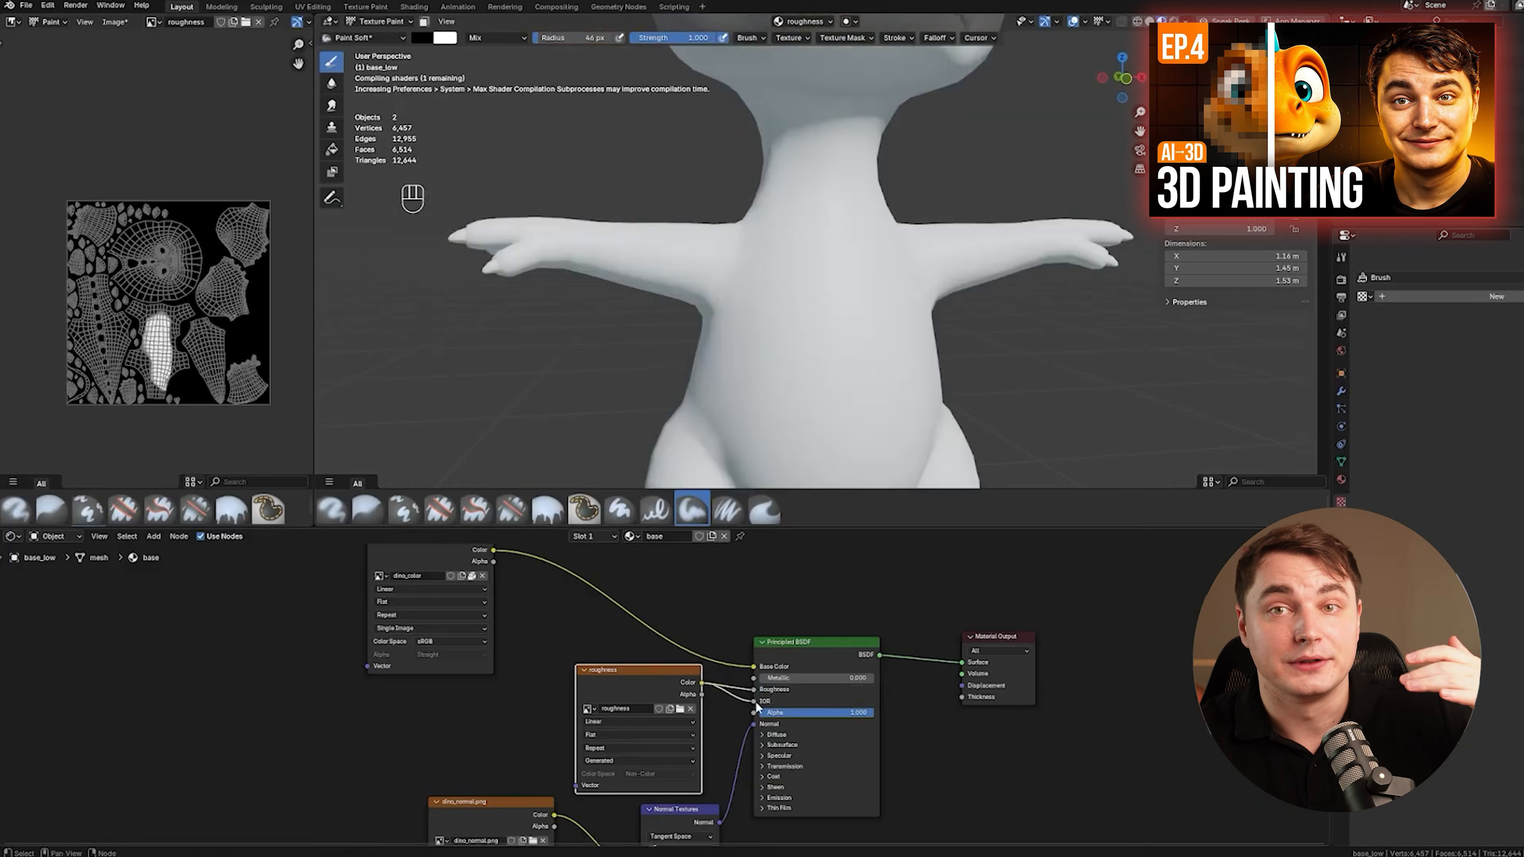
pyautogui.click(421, 37)
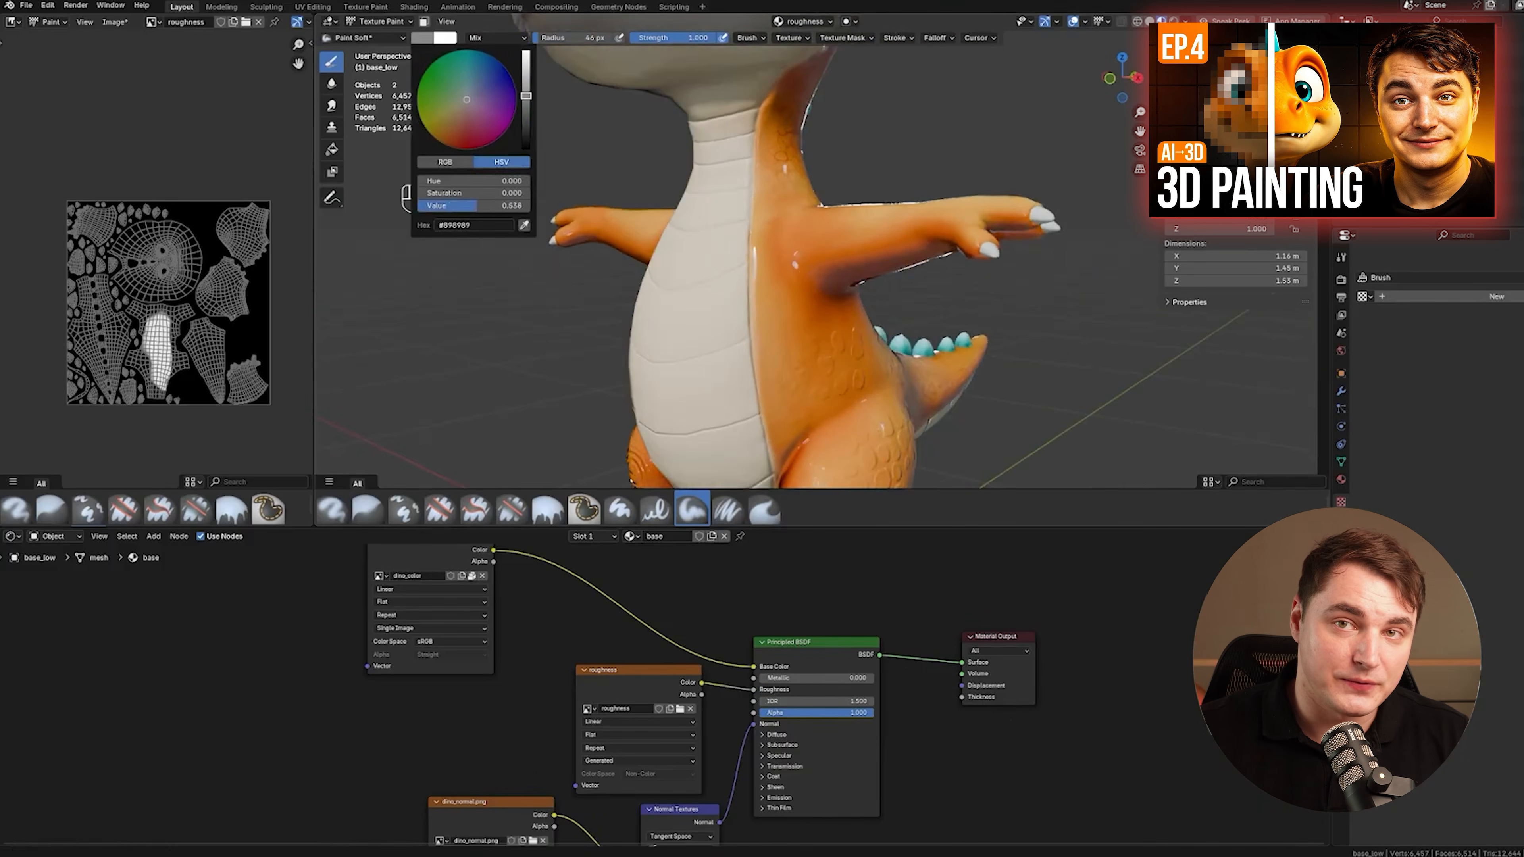
pyautogui.moveTo(801, 318); pyautogui.dragTo(723, 325, button='middle')
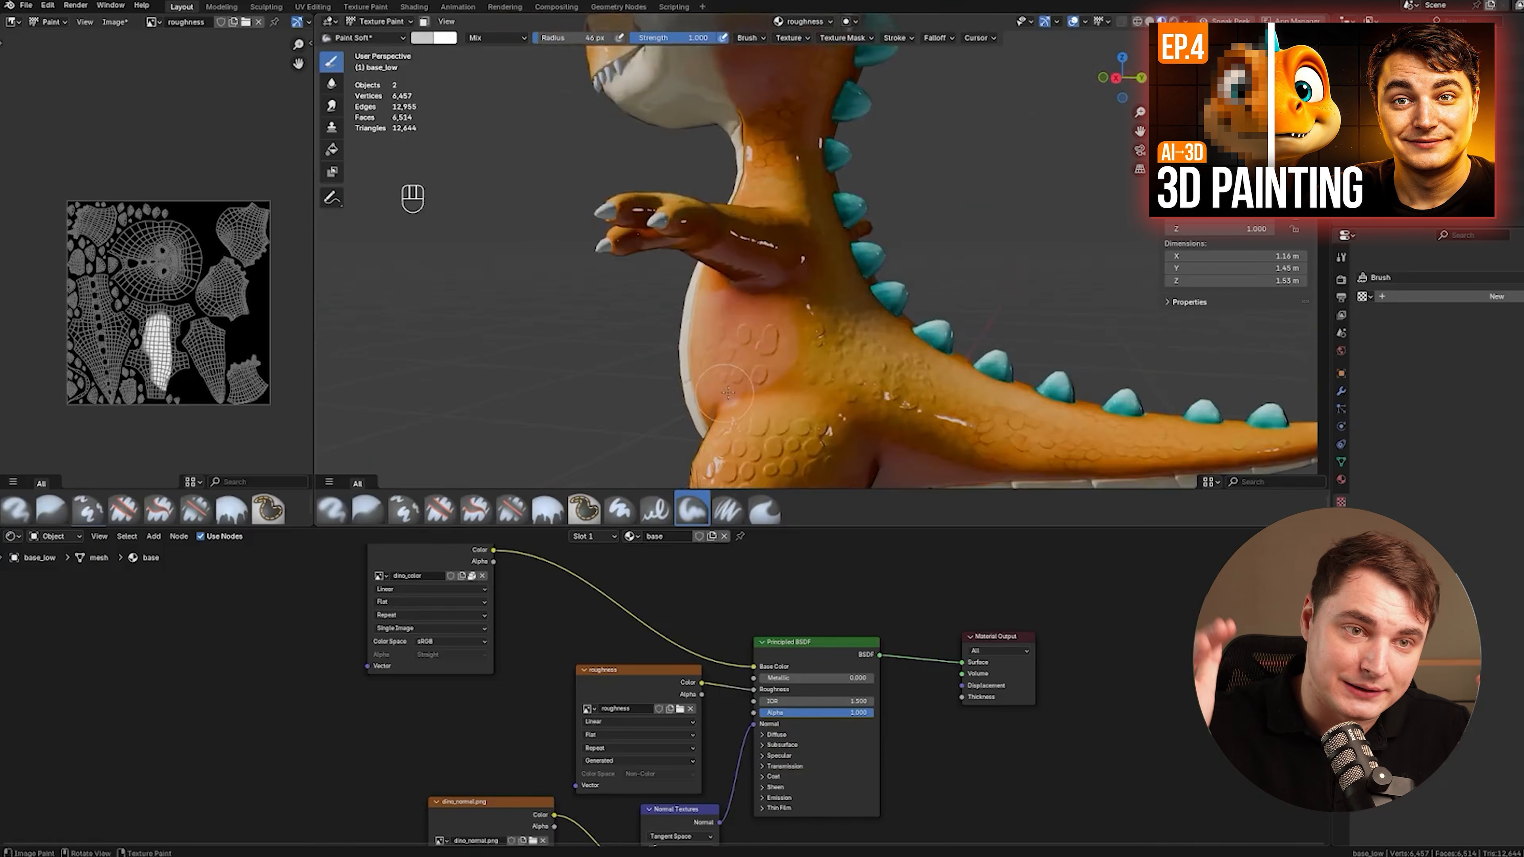
pyautogui.moveTo(727, 392); pyautogui.dragTo(800, 300)
pyautogui.moveTo(864, 288); pyautogui.dragTo(811, 286, button='middle')
pyautogui.moveTo(750, 231); pyautogui.dragTo(648, 252, button='middle')
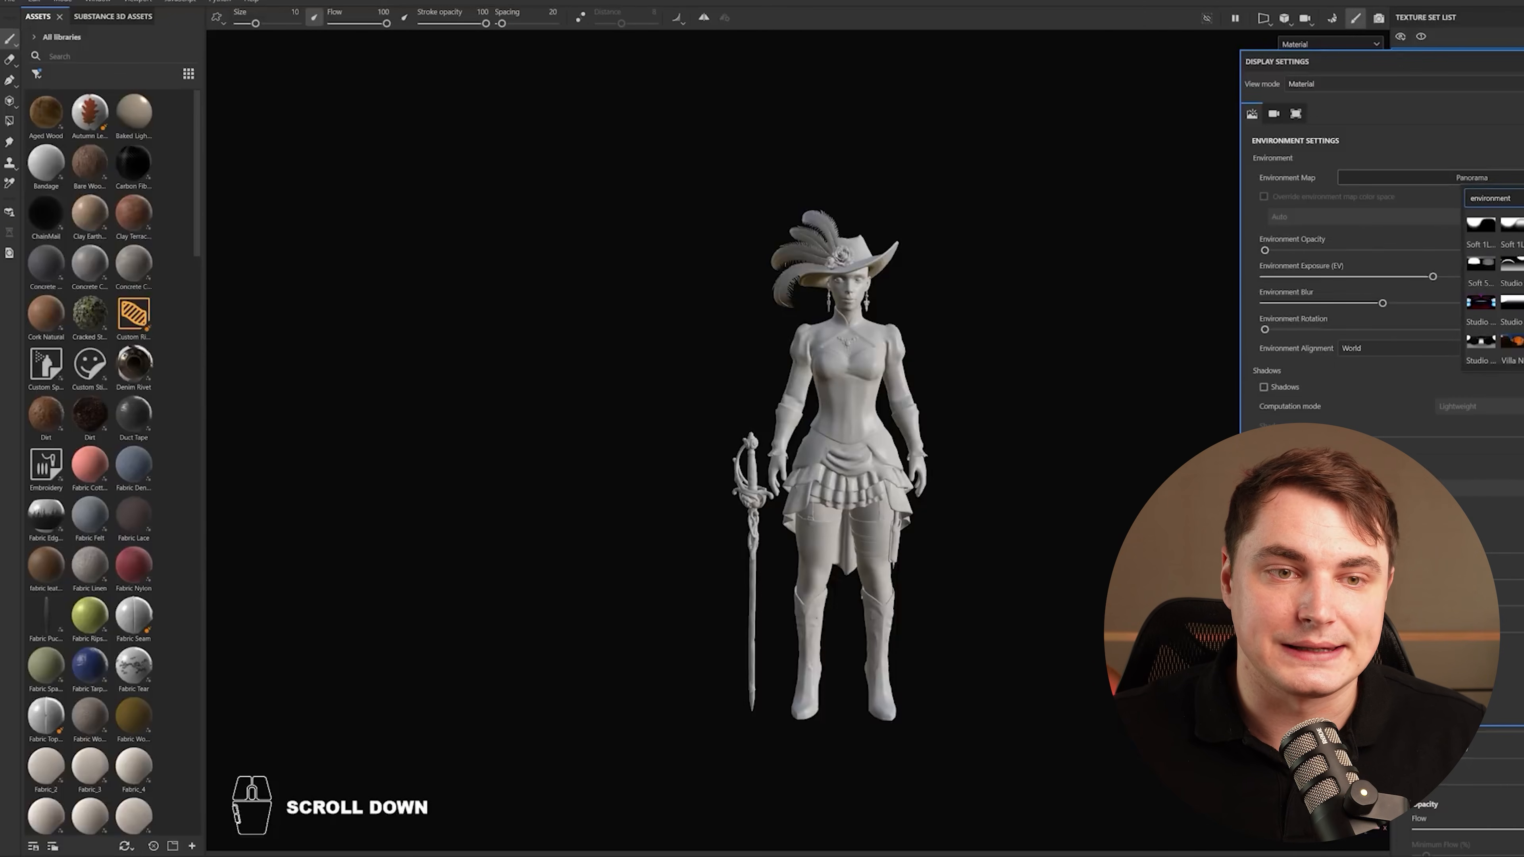
# - In Substance 3D Painter, set the environment map to Studio Tomoco and rotate the environment lighting around the character
pyautogui.click(1522, 302)
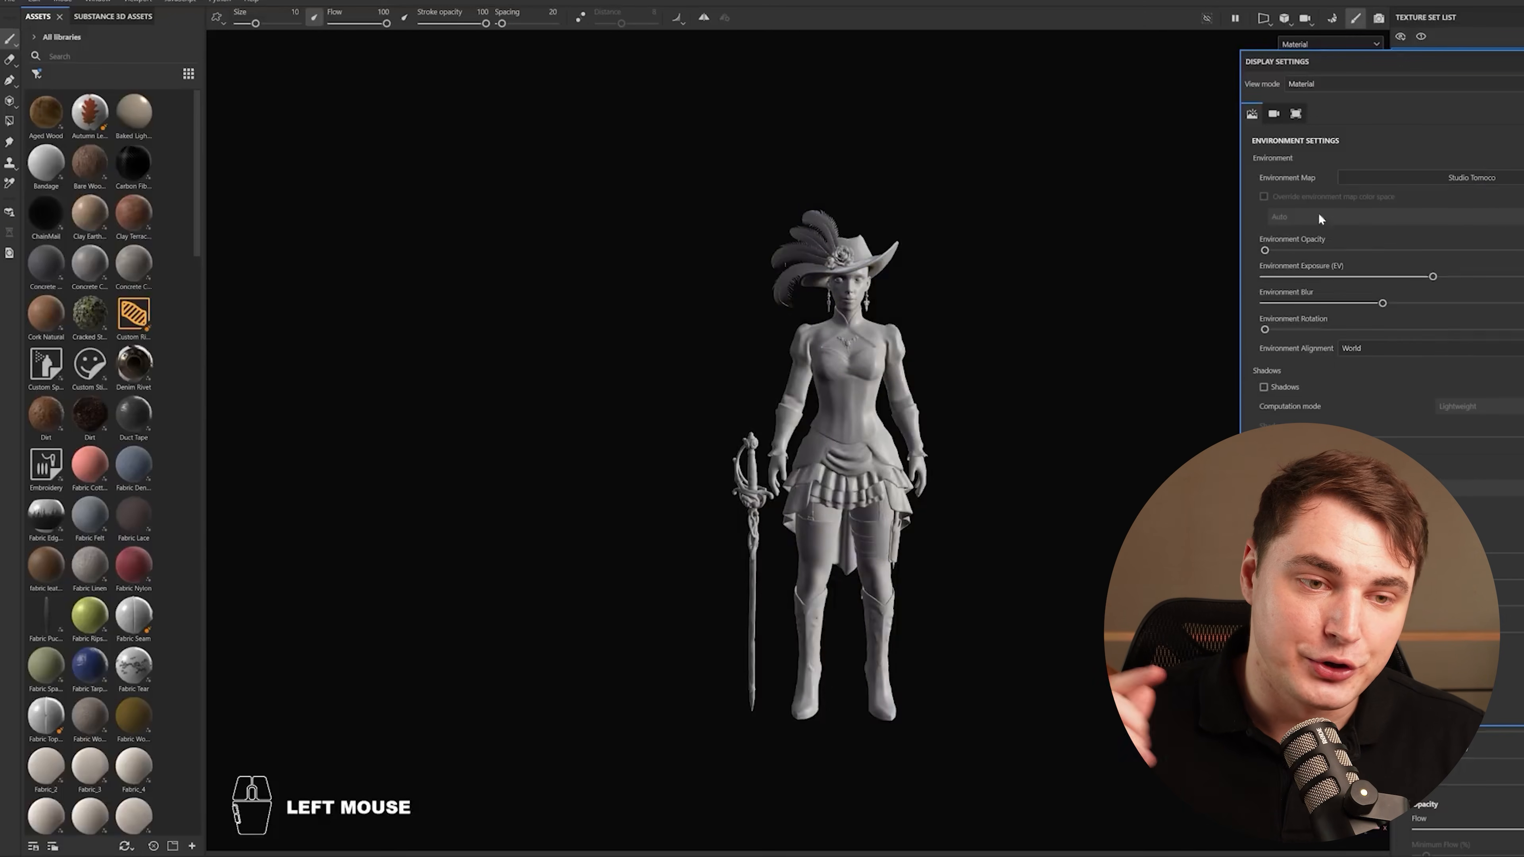
pyautogui.keyDown('shift'); pyautogui.moveTo(1145, 361); pyautogui.dragTo(1119, 359, button='right'); pyautogui.keyUp('shift')
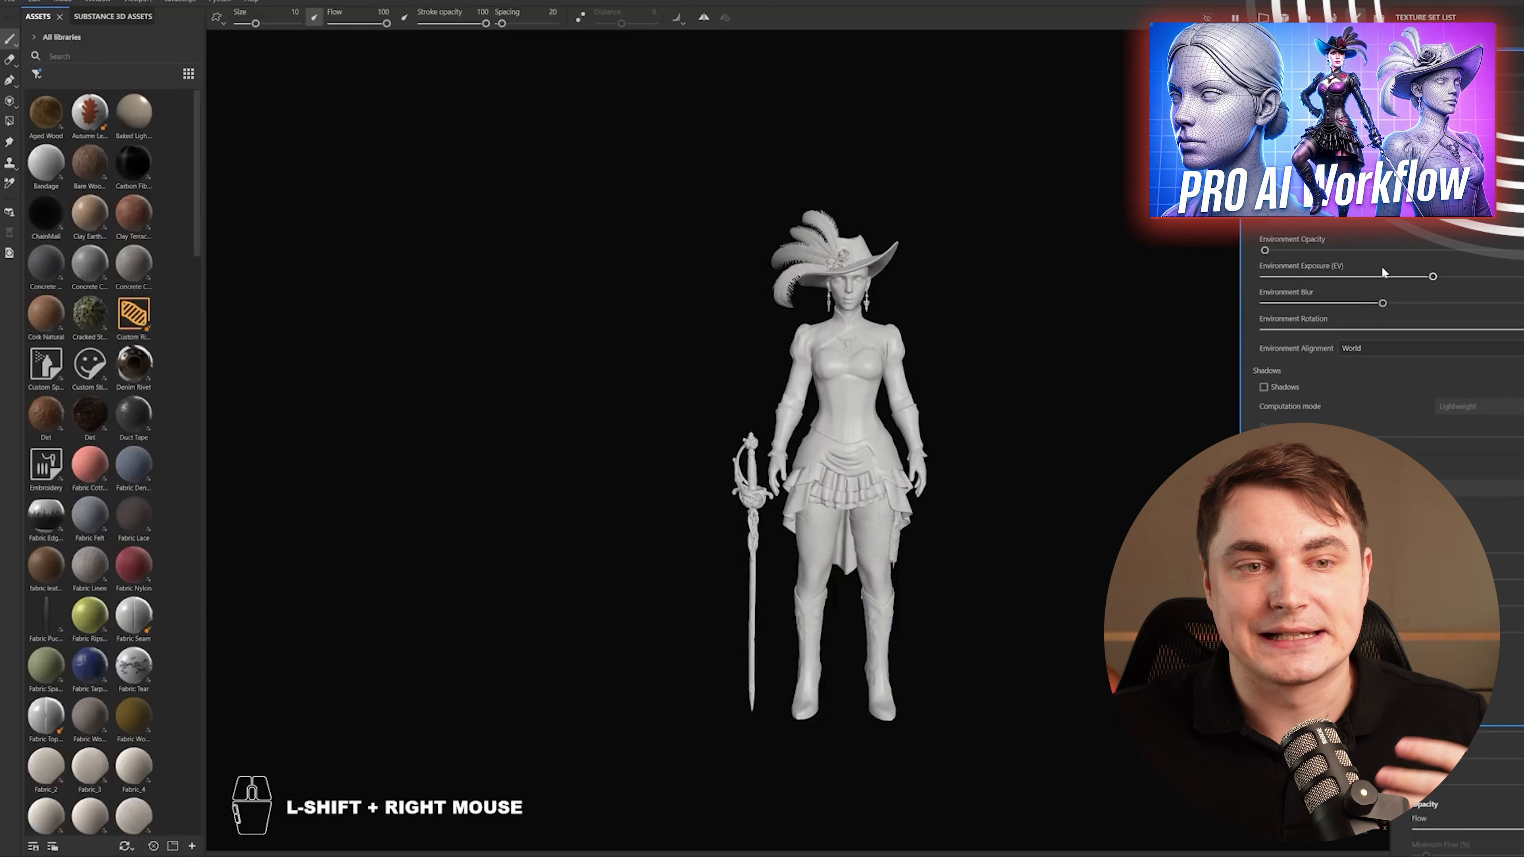
pyautogui.click(1379, 250)
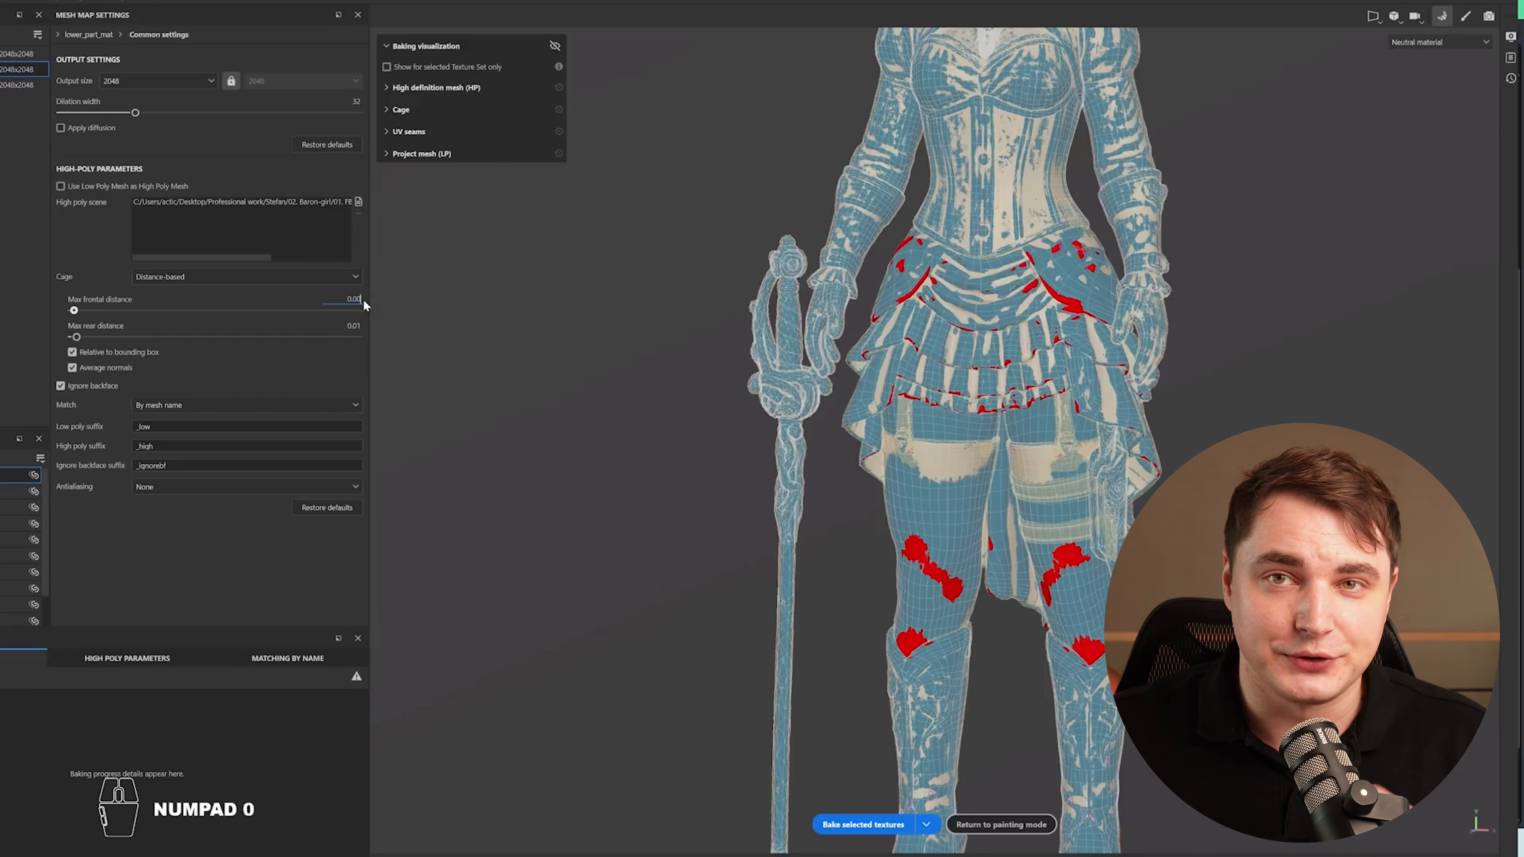
# - Apply the new max frontal distance for the baking cage and check the cage around the character
pyautogui.press('Return')
pyautogui.keyDown('alt'); pyautogui.moveTo(1207, 391); pyautogui.dragTo(1112, 396); pyautogui.keyUp('alt')
pyautogui.keyDown('alt'); pyautogui.moveTo(1112, 396); pyautogui.dragTo(1105, 530, button='middle'); pyautogui.keyUp('alt')
pyautogui.keyDown('alt'); pyautogui.moveTo(1105, 530); pyautogui.dragTo(1064, 532); pyautogui.keyUp('alt')
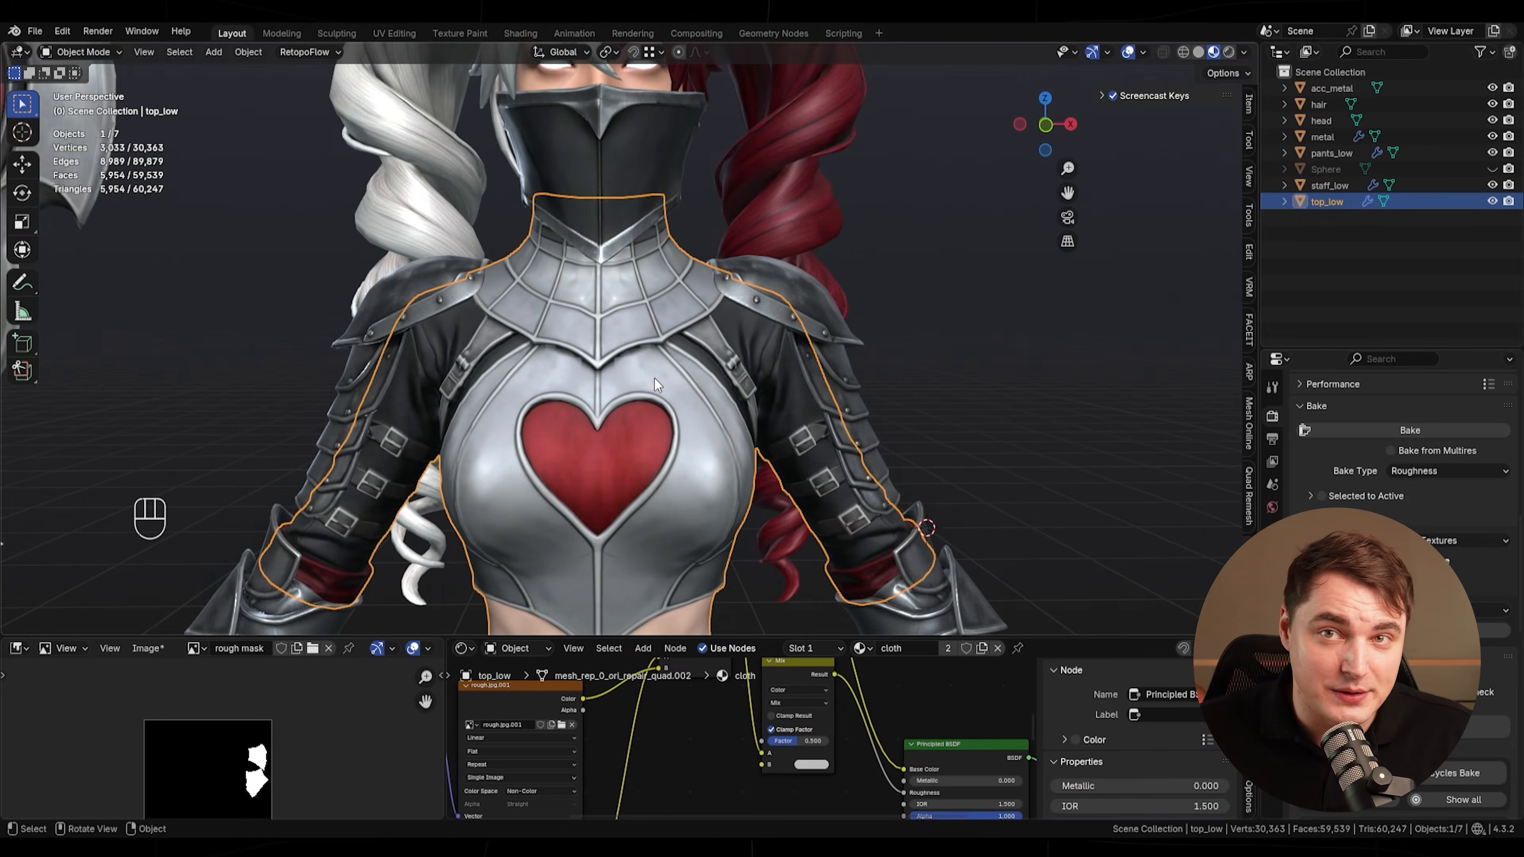
# - In Blender, examine the top's masked roughness setup in the cloth material and how its collar and chest armor reflect light
pyautogui.scroll(3, 677, 462)
pyautogui.keyDown('shift'); pyautogui.moveTo(666, 432); pyautogui.dragTo(666, 486, button='middle'); pyautogui.keyUp('shift')
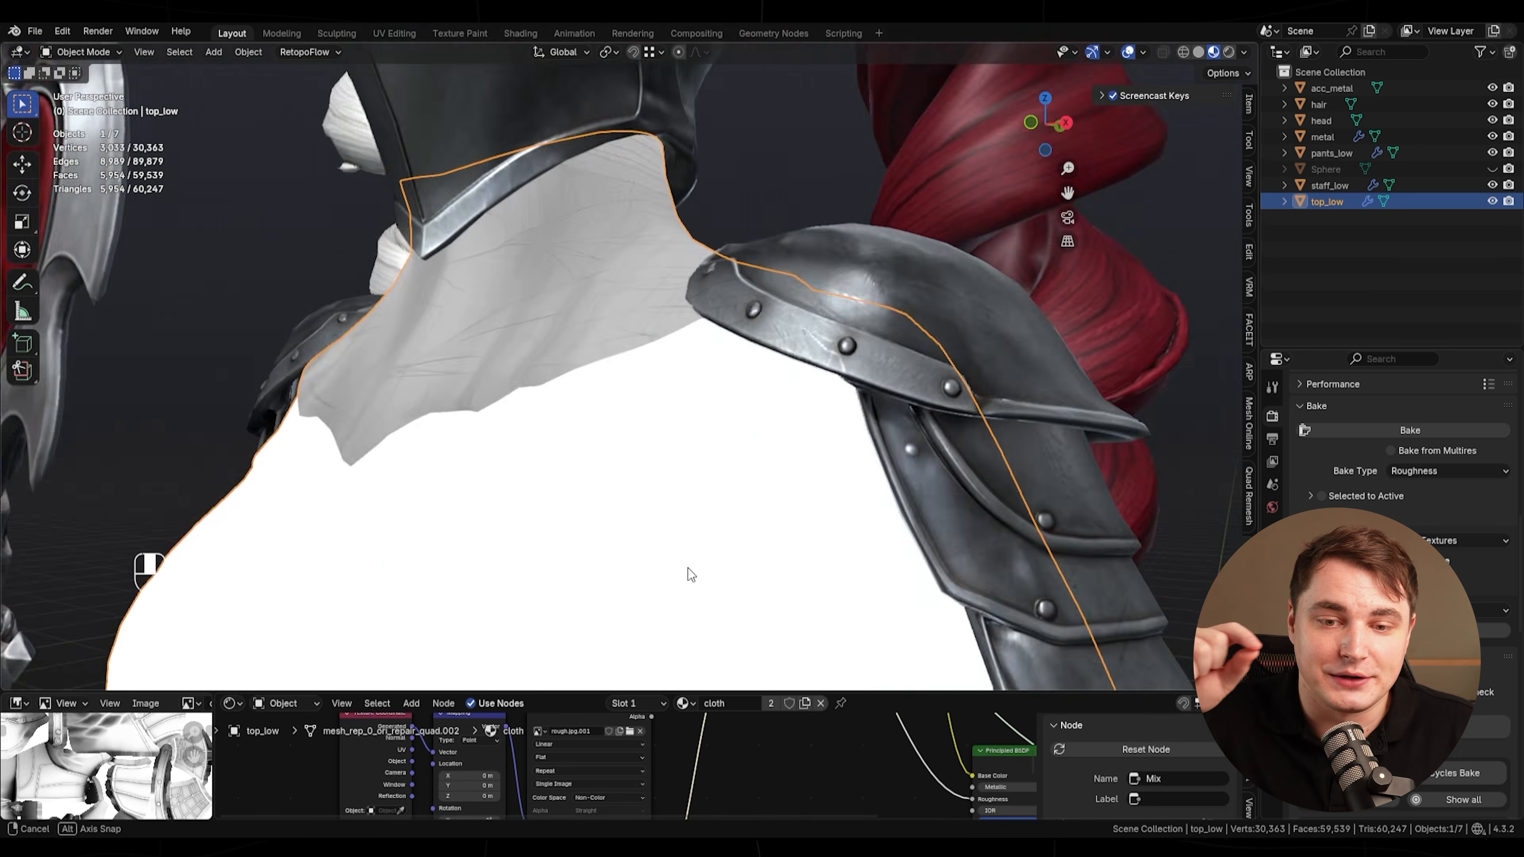
pyautogui.scroll(-2, 683, 561)
pyautogui.keyDown('shift'); pyautogui.moveTo(674, 551); pyautogui.dragTo(775, 638, button='middle'); pyautogui.keyUp('shift')
pyautogui.moveTo(864, 696); pyautogui.dragTo(864, 191)
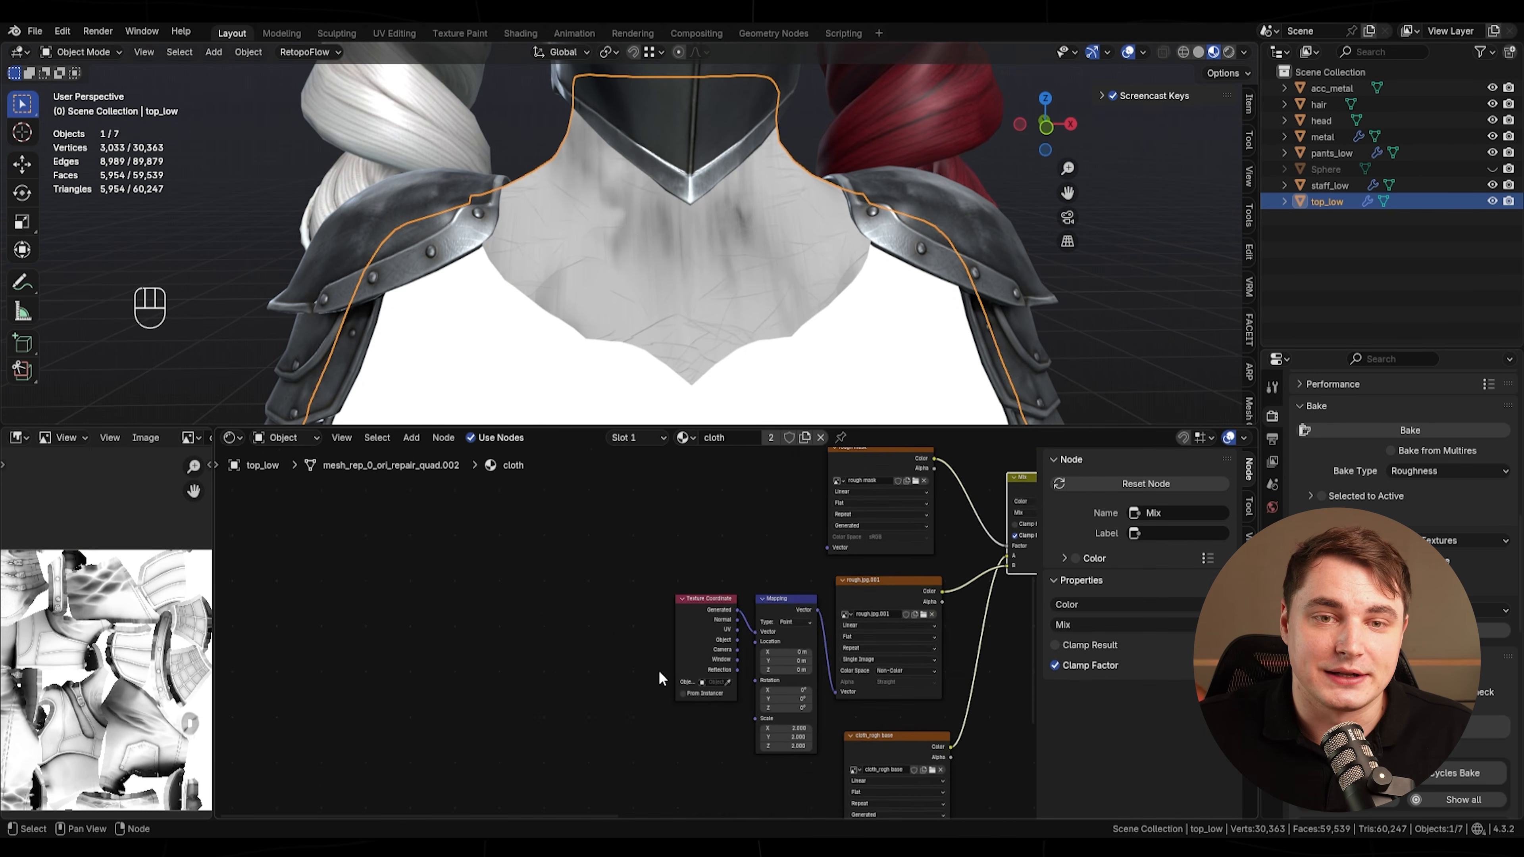
pyautogui.moveTo(468, 601); pyautogui.dragTo(473, 636, button='middle')
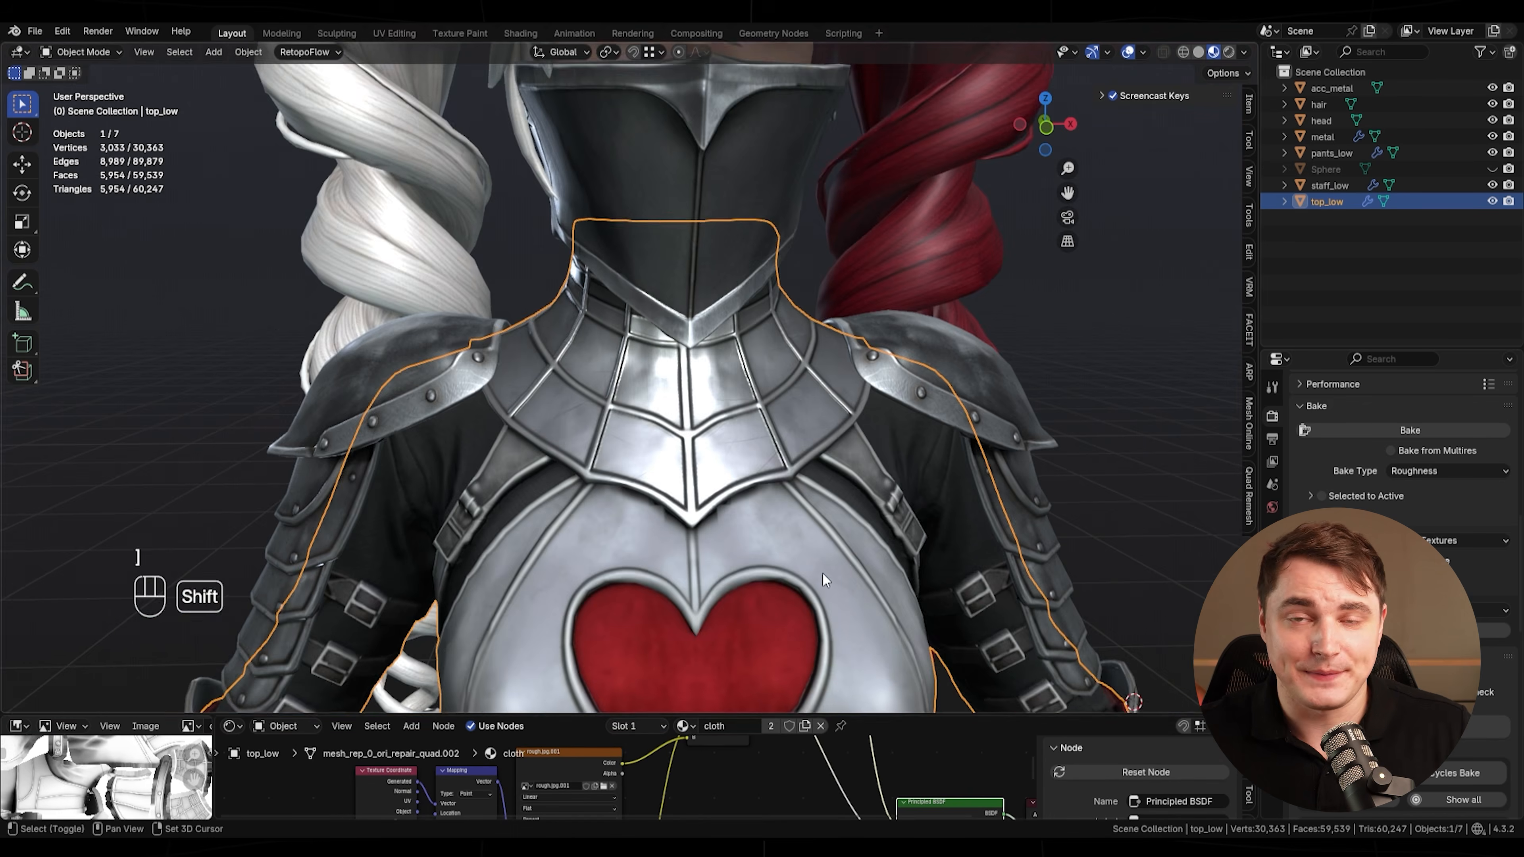
pyautogui.scroll(5, 600, 528)
pyautogui.moveTo(600, 528); pyautogui.dragTo(549, 561, button='middle')
pyautogui.keyDown('shift'); pyautogui.moveTo(842, 507); pyautogui.dragTo(840, 661, button='middle'); pyautogui.keyUp('shift')
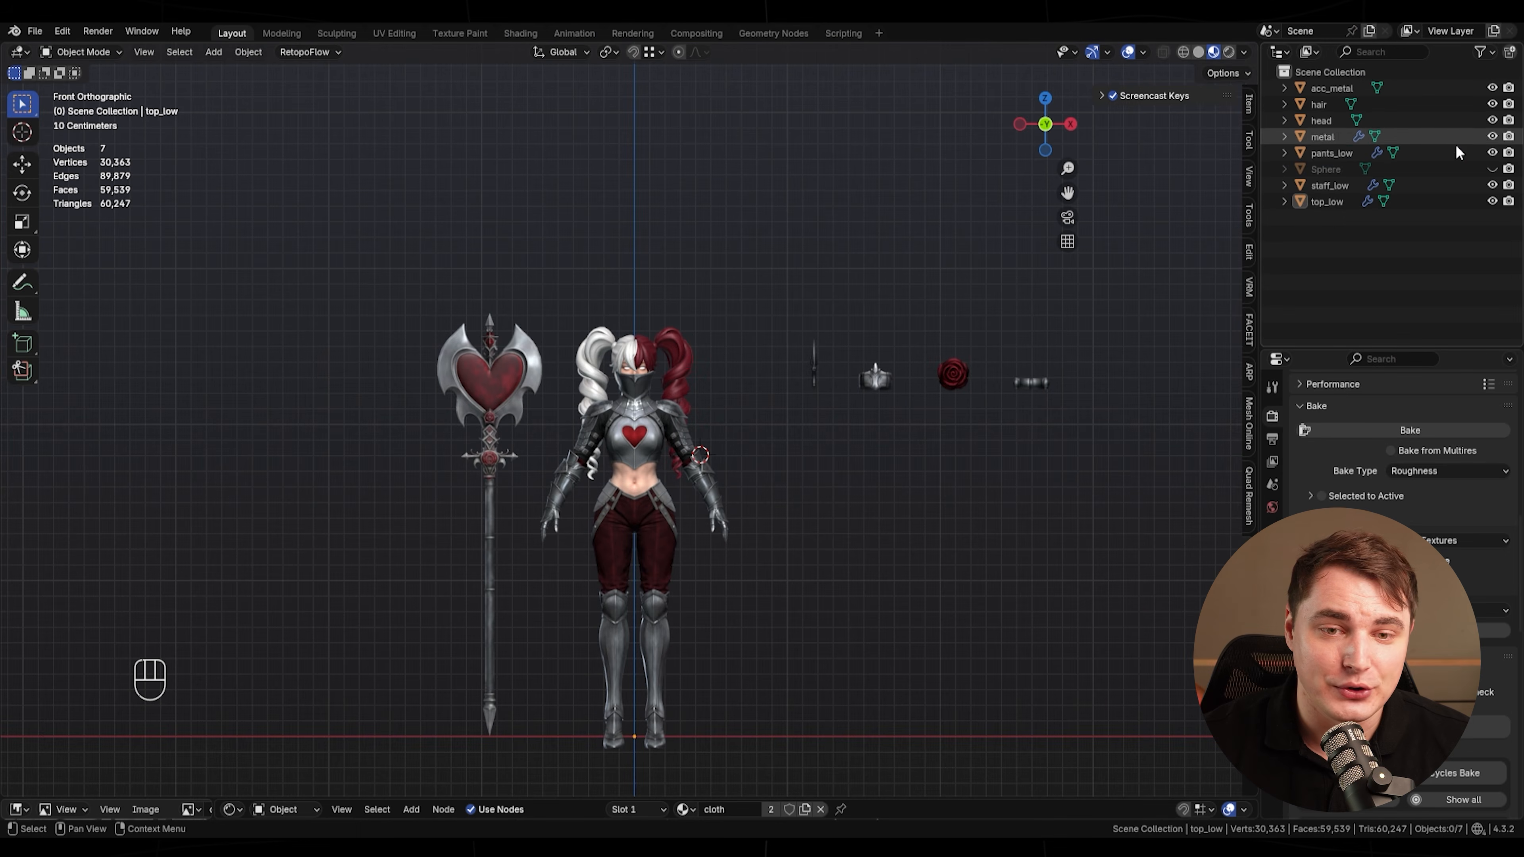
# - Unhide the Sphere eyeball and inspect its shape and eye texture in isolation
pyautogui.click(1492, 168)
pyautogui.keyDown('shift'); pyautogui.moveTo(1019, 559); pyautogui.dragTo(555, 310, button='middle'); pyautogui.keyUp('shift')
pyautogui.scroll(4, 762, 474)
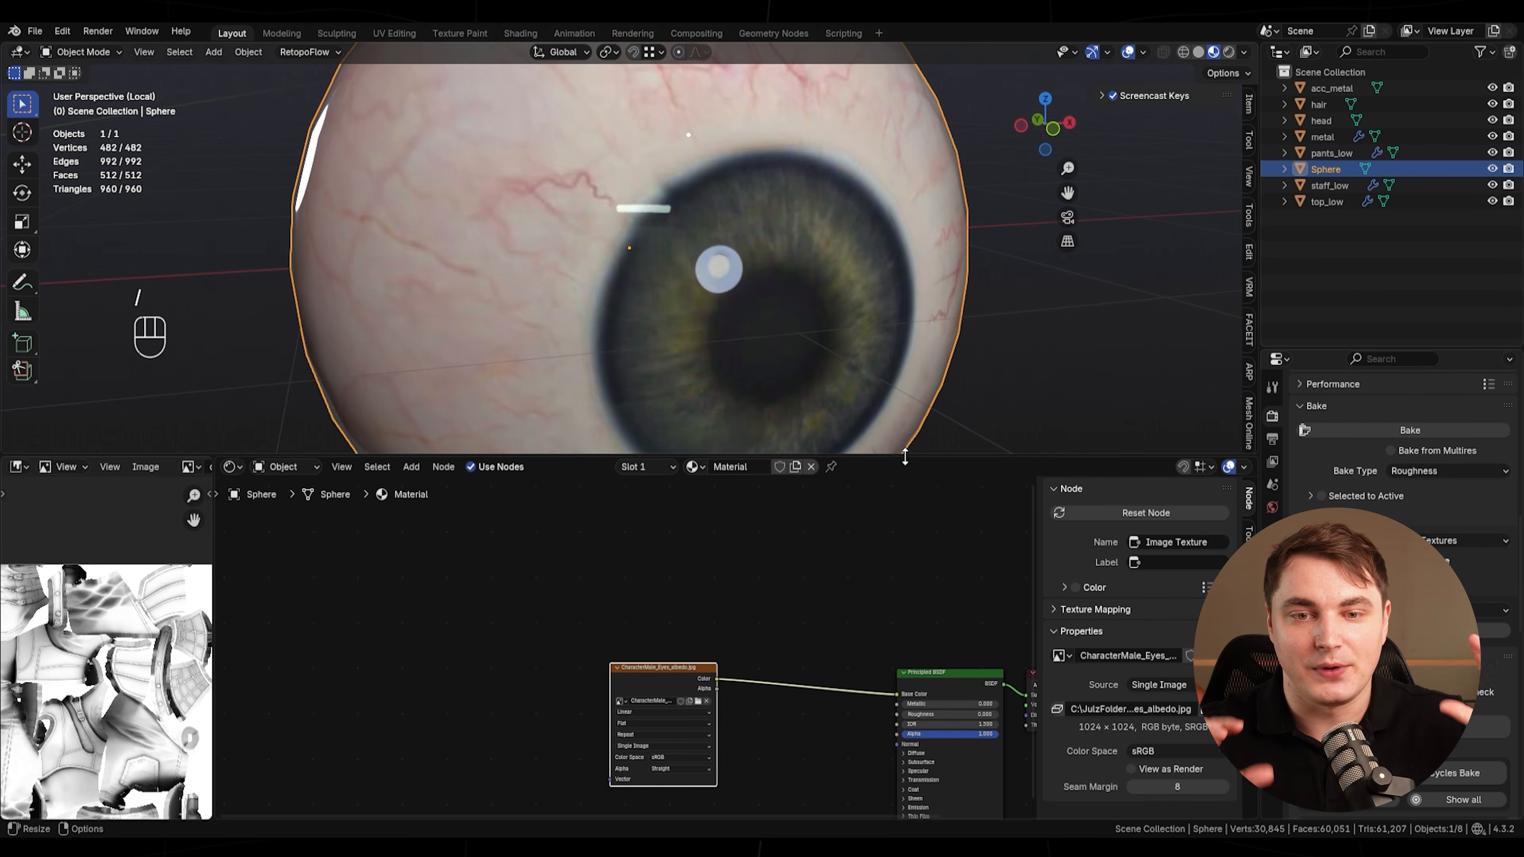
pyautogui.moveTo(904, 456); pyautogui.dragTo(887, 798)
pyautogui.scroll(-6, 864, 600)
pyautogui.moveTo(861, 537)
pyautogui.mouseDown(button='middle')
pyautogui.moveTo(791, 530)
pyautogui.moveTo(783, 586)
pyautogui.moveTo(987, 511)
pyautogui.moveTo(1074, 587)
pyautogui.moveTo(1102, 590)
pyautogui.moveTo(821, 574)
pyautogui.moveTo(924, 578)
pyautogui.moveTo(925, 552)
pyautogui.moveTo(880, 555)
pyautogui.mouseUp(button='middle')
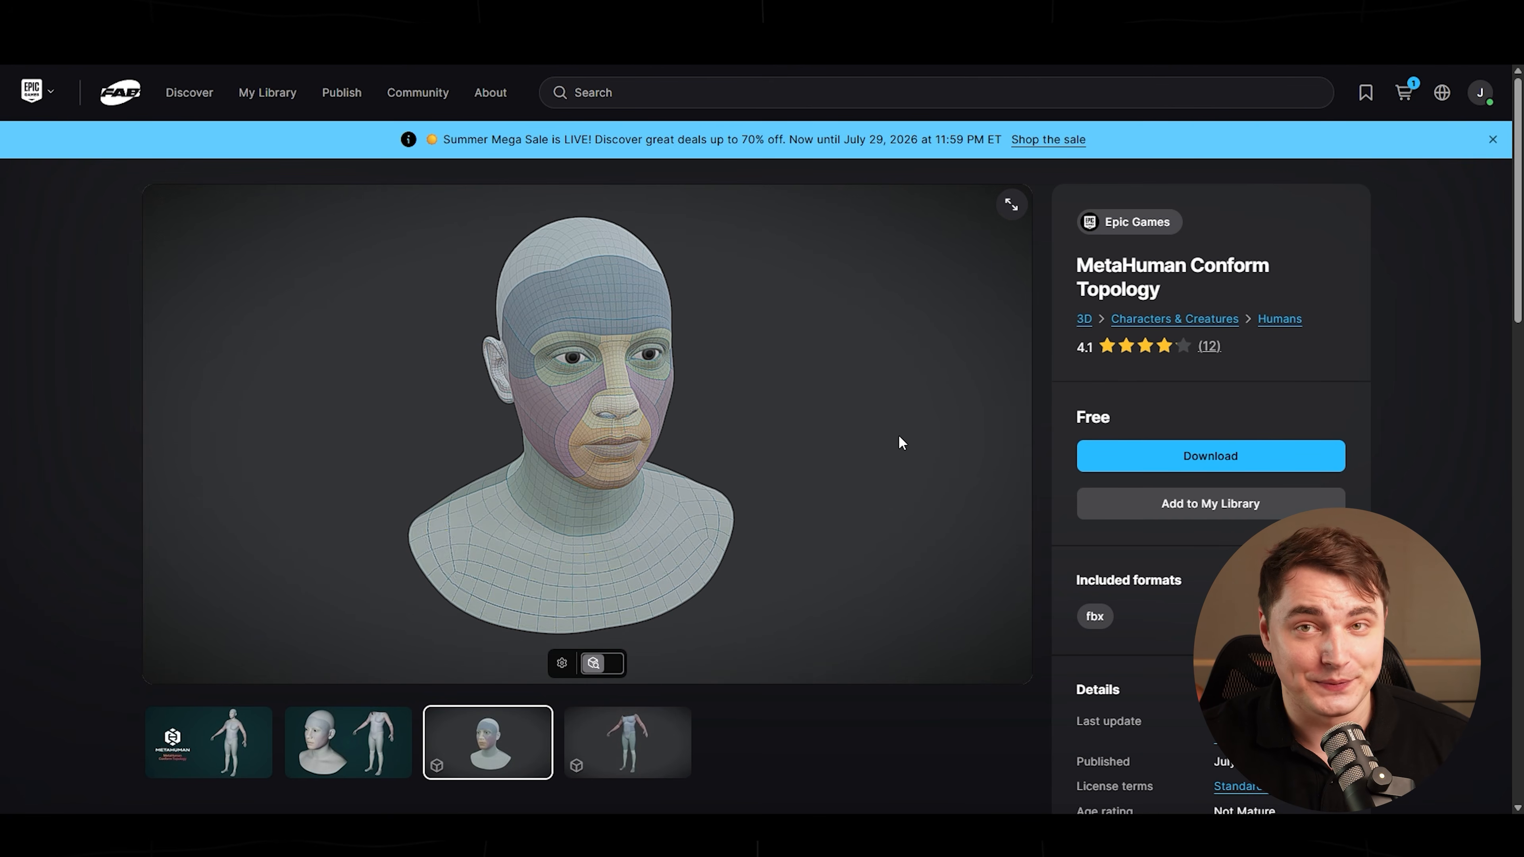
# - On Fab, examine the MetaHuman Conform Topology head up close in the 3D preview
pyautogui.moveTo(870, 423); pyautogui.dragTo(726, 419)
pyautogui.scroll(6, 819, 453)
pyautogui.moveTo(901, 571); pyautogui.dragTo(761, 484)
pyautogui.scroll(4, 804, 506)
pyautogui.scroll(3, 777, 488)
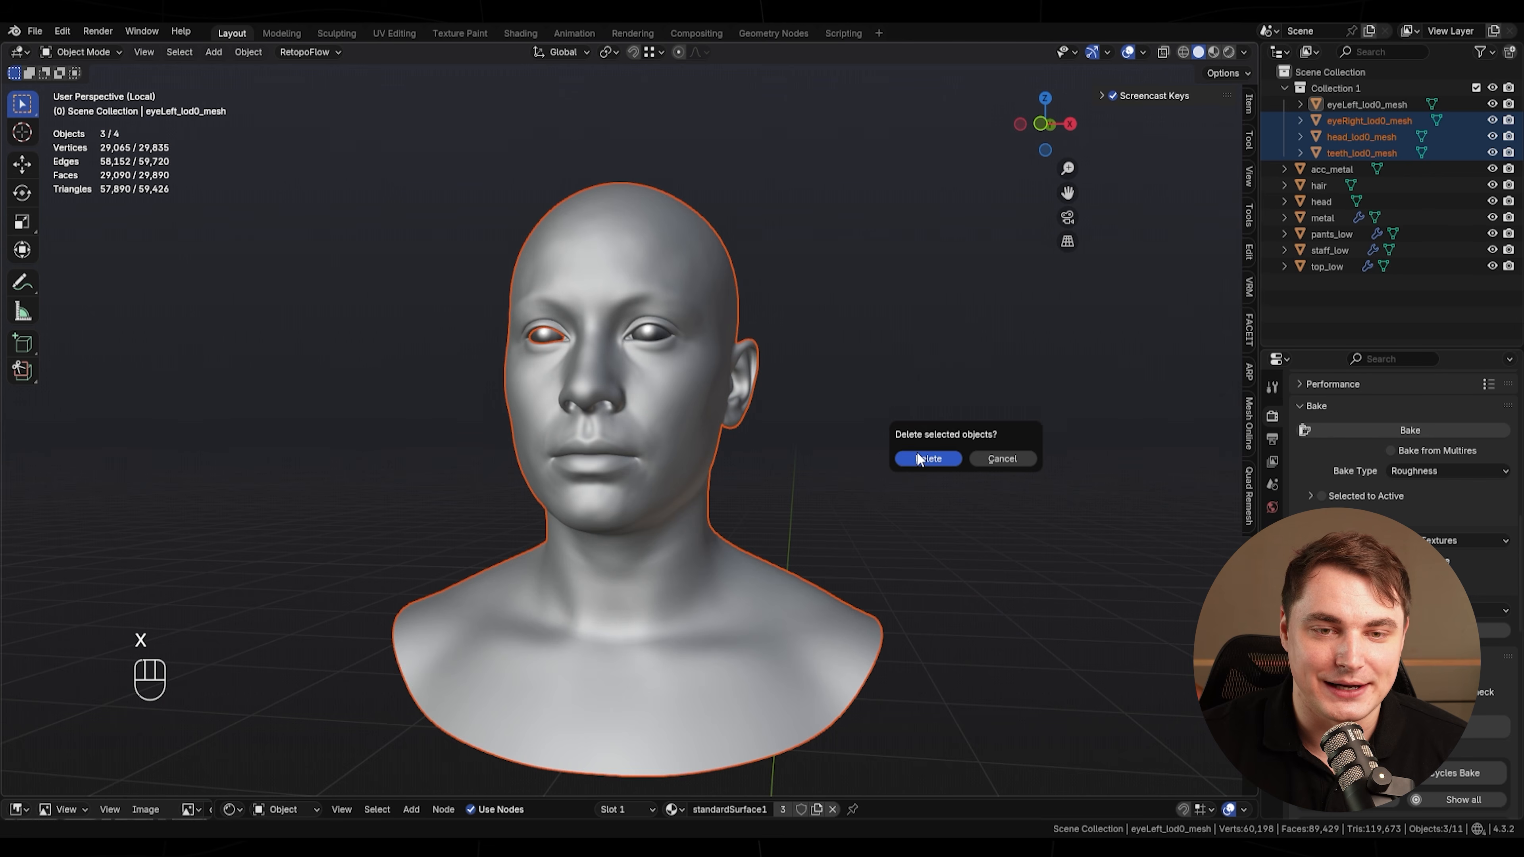
# - In Blender, delete the imported right eye, head and teeth meshes, and check the left eye's topology and UV layout
pyautogui.click(920, 460)
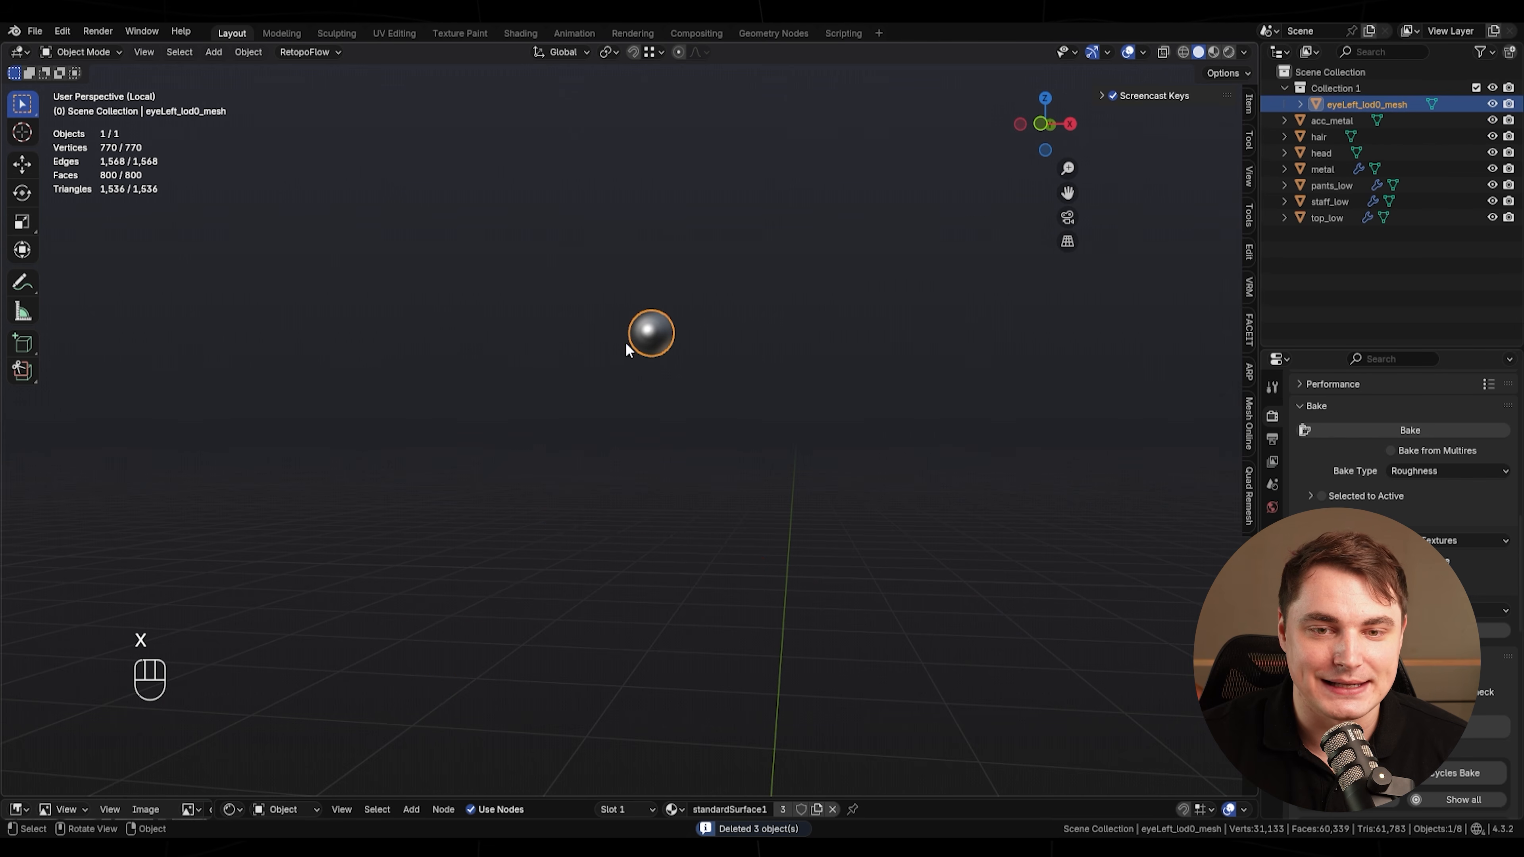
pyautogui.moveTo(892, 493); pyautogui.dragTo(696, 507, button='middle')
pyautogui.moveTo(693, 505)
pyautogui.keyDown('shift'); pyautogui.mouseDown(button='middle')
pyautogui.moveTo(706, 499)
pyautogui.moveTo(701, 463)
pyautogui.moveTo(630, 457)
pyautogui.mouseUp(button='middle'); pyautogui.keyUp('shift')
pyautogui.press('Tab')
pyautogui.moveTo(629, 457); pyautogui.dragTo(628, 449, button='middle')
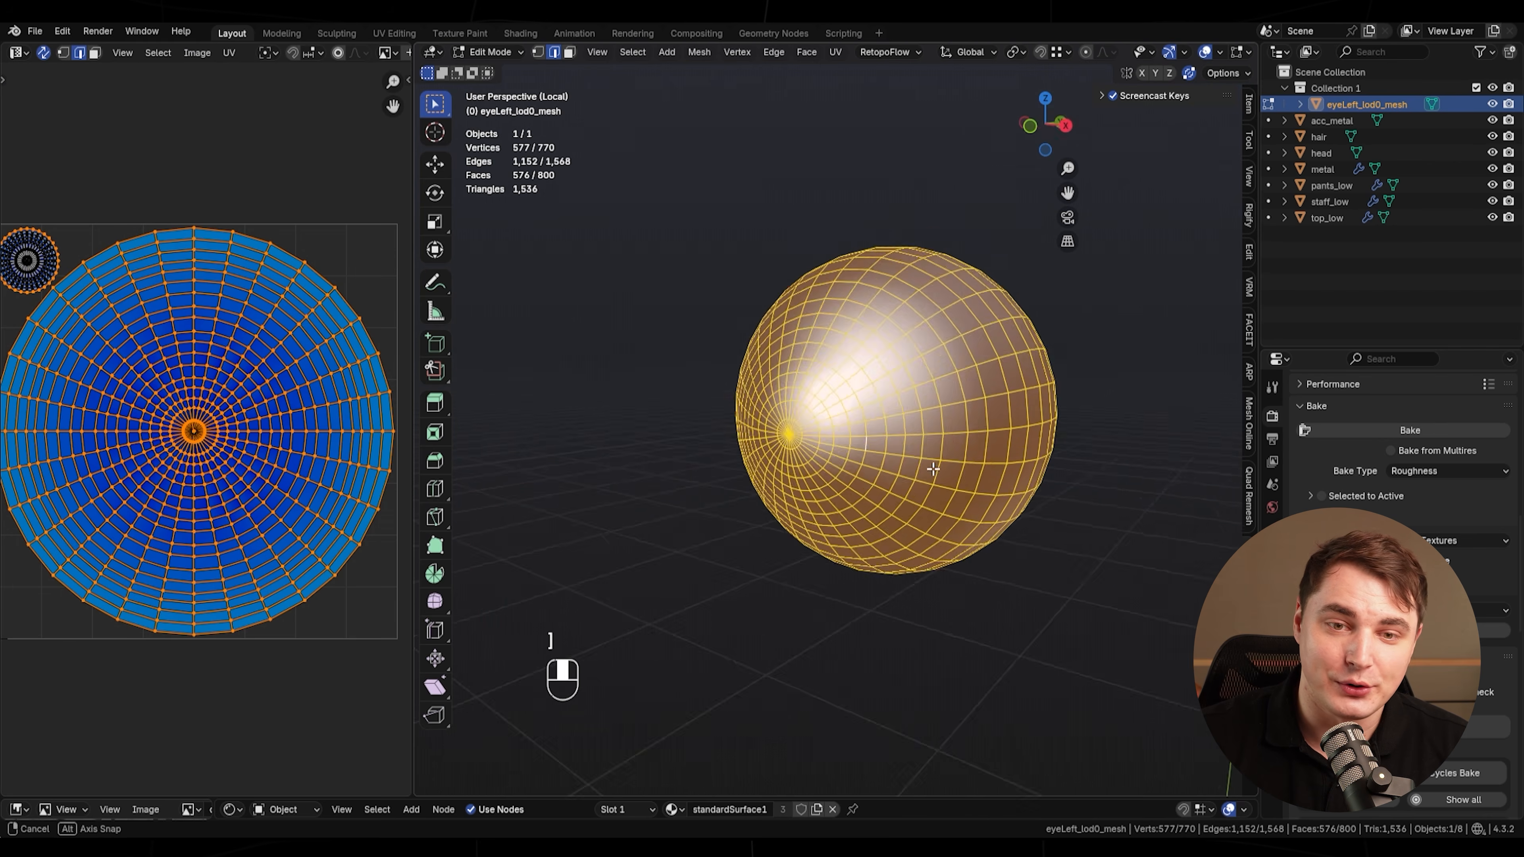
pyautogui.moveTo(837, 450); pyautogui.dragTo(973, 424, button='middle')
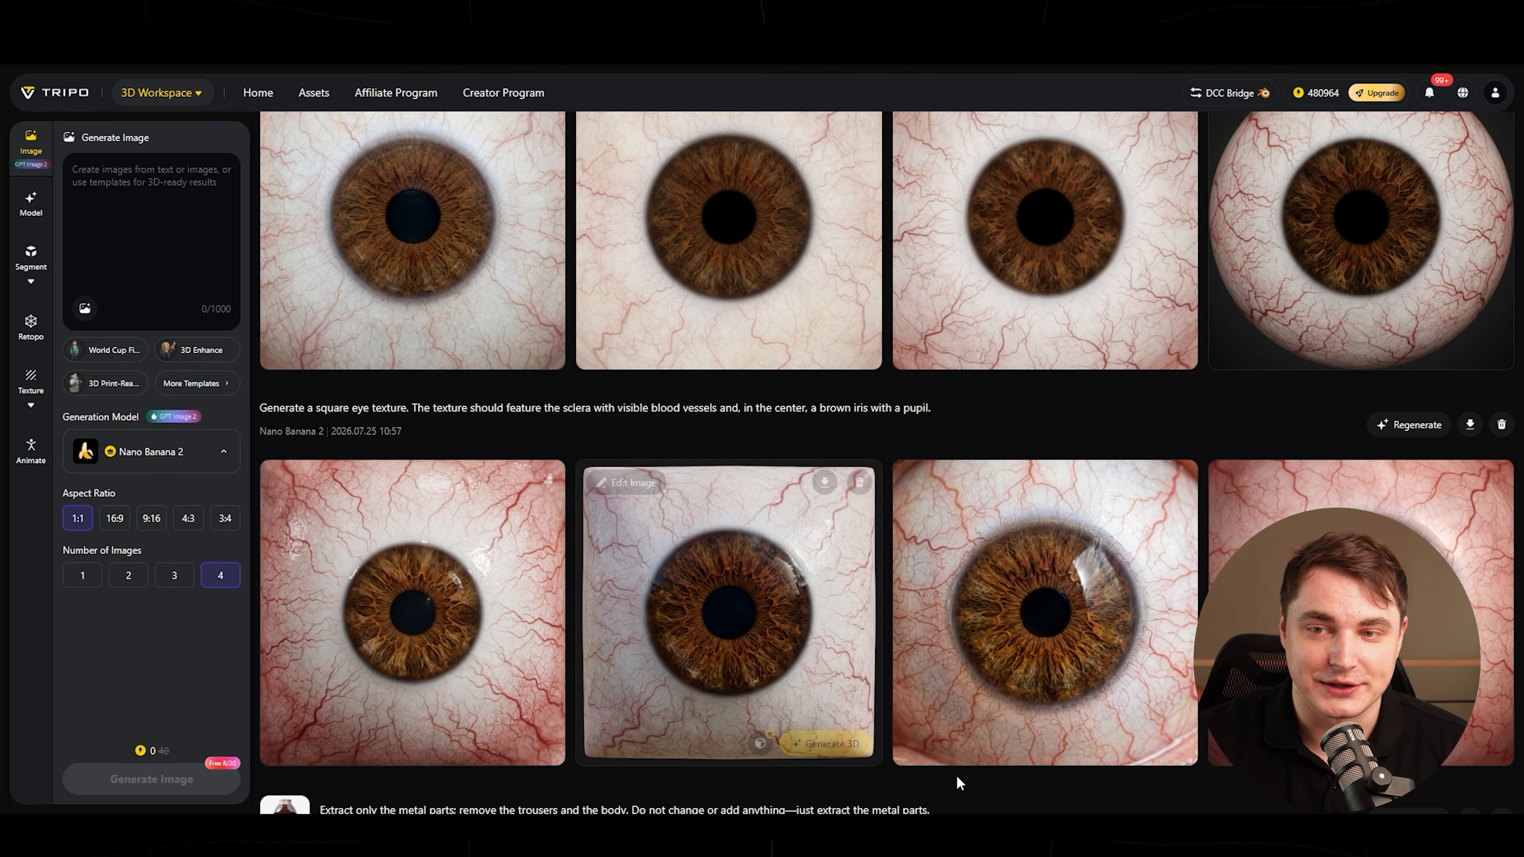
# - In Tripo, review the generated square eye textures with brown irises
pyautogui.scroll(3, 1517, 480)
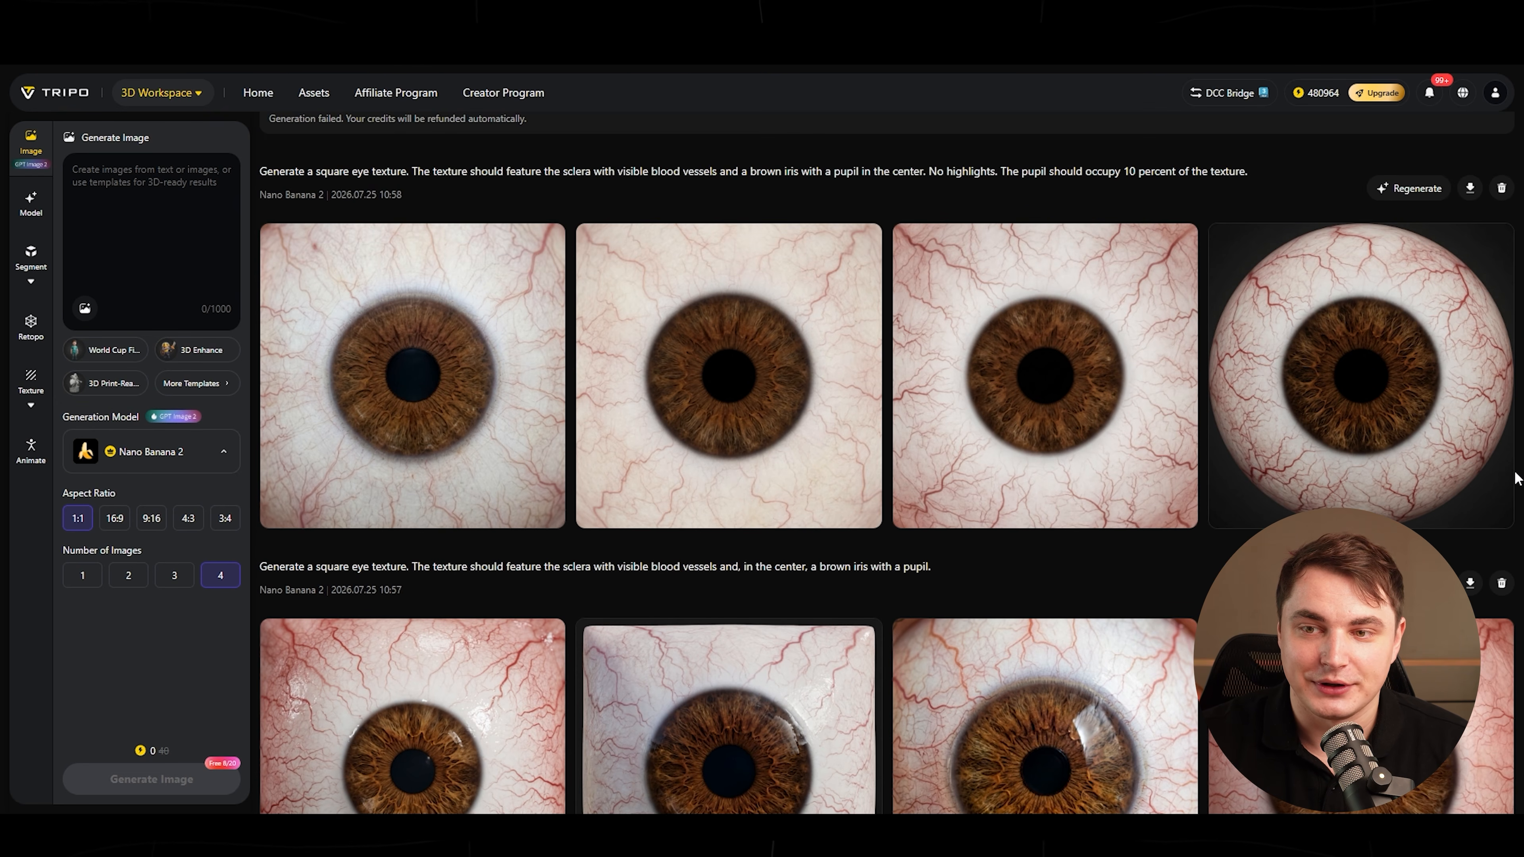
pyautogui.moveTo(679, 503)
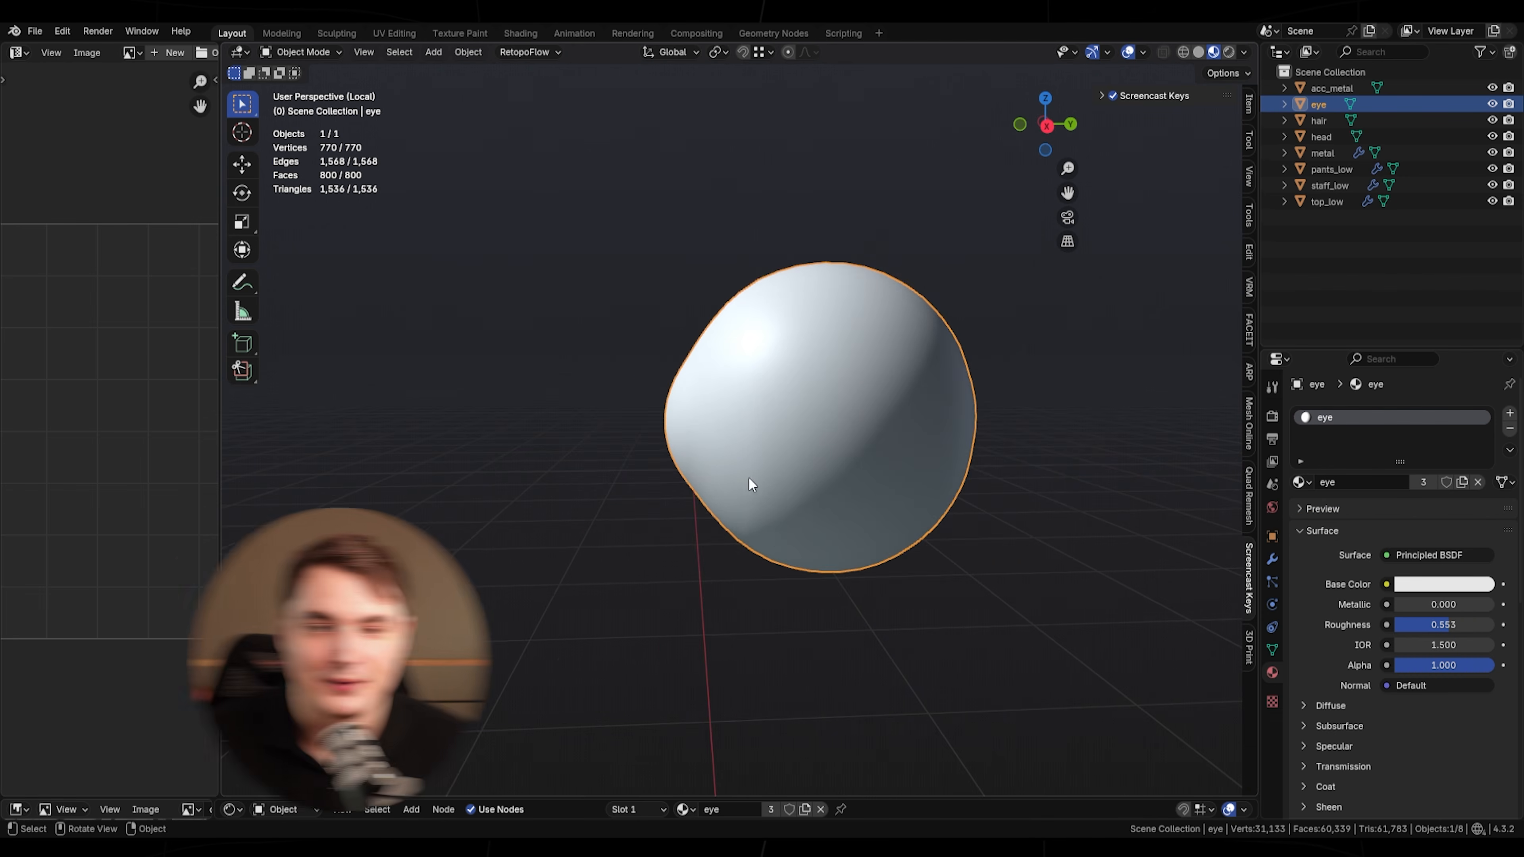
# - In Blender, duplicate the eye mesh in place and hide the copy
pyautogui.moveTo(752, 484); pyautogui.dragTo(804, 509, button='middle')
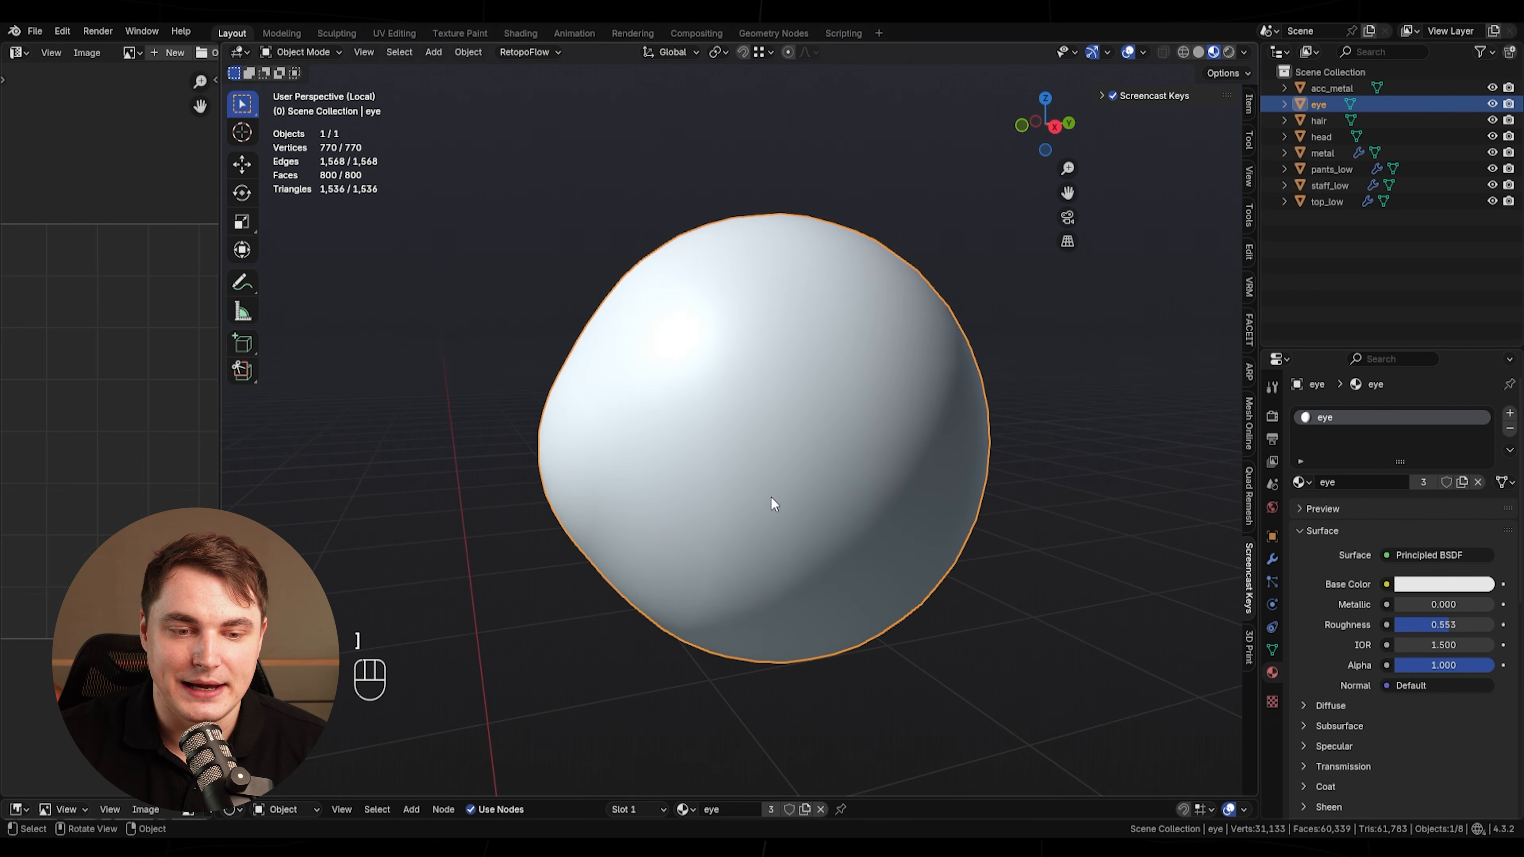
pyautogui.hotkey('shift', 'd')
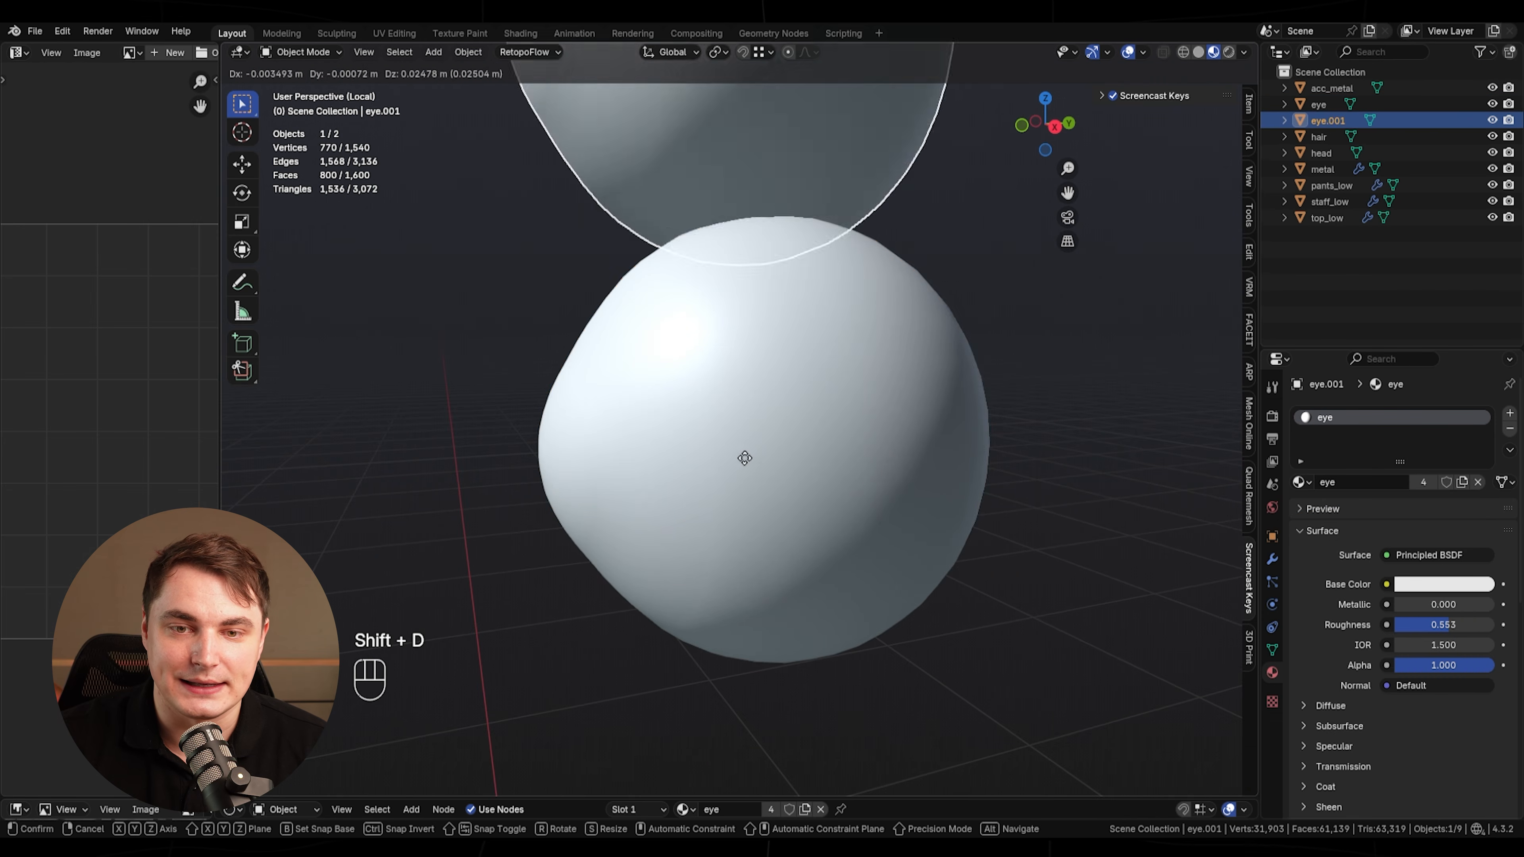
pyautogui.rightClick(783, 508)
pyautogui.click(1492, 121)
# - Make the eye material transparent and glossy with Alpha 0.094 and Roughness 0
pyautogui.moveTo(1477, 665); pyautogui.dragTo(1391, 665)
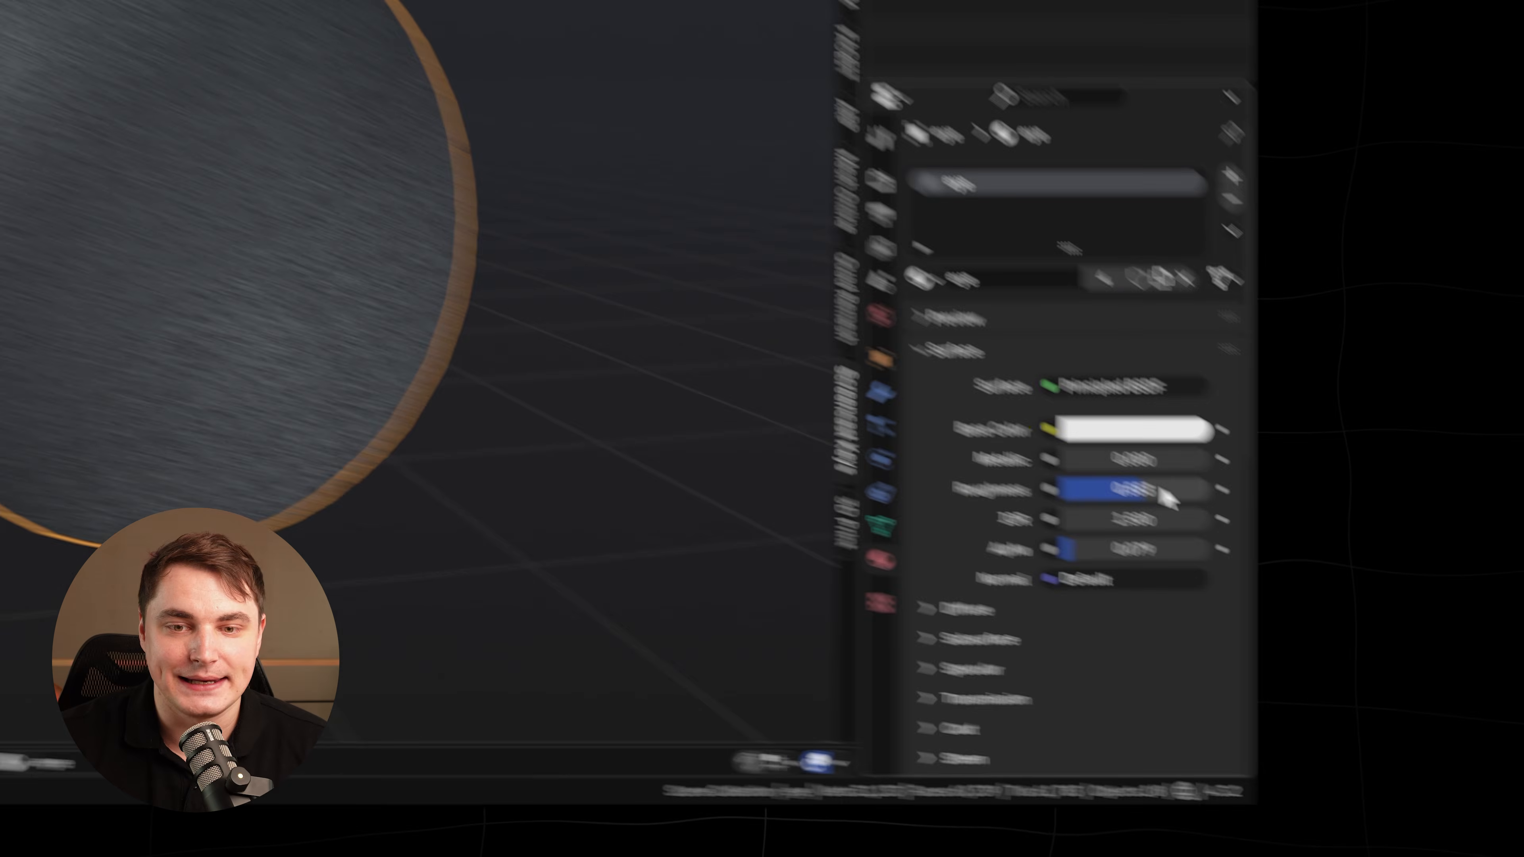
pyautogui.moveTo(1462, 625); pyautogui.dragTo(1410, 625)
pyautogui.moveTo(864, 406); pyautogui.dragTo(858, 406)
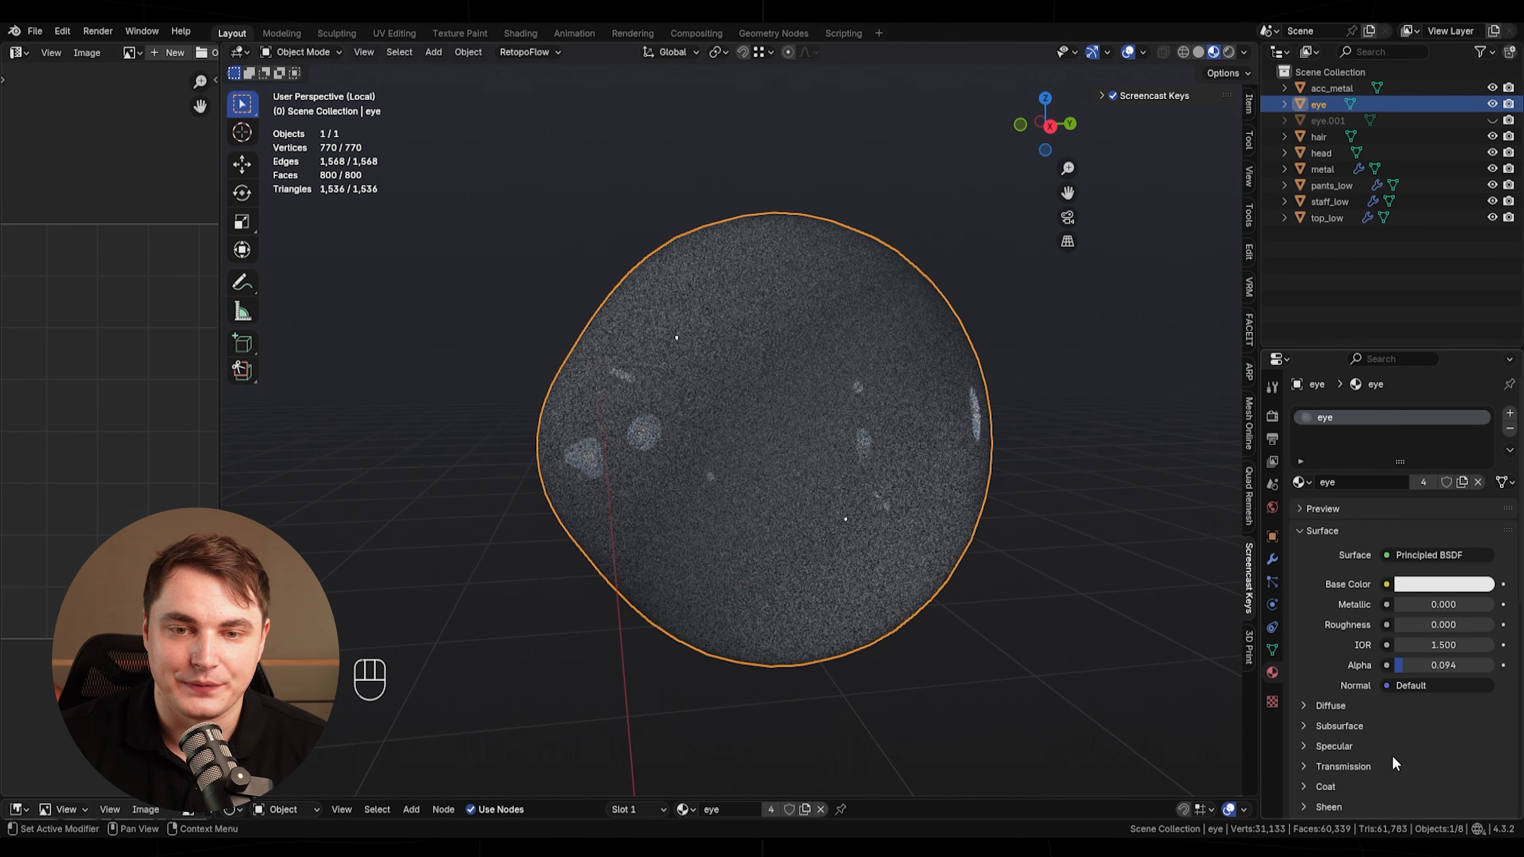
# - Switch the render engine to EEVEE and set the eye material's render method to Blended
pyautogui.scroll(-10, 1419, 725)
pyautogui.scroll(-1, 1419, 724)
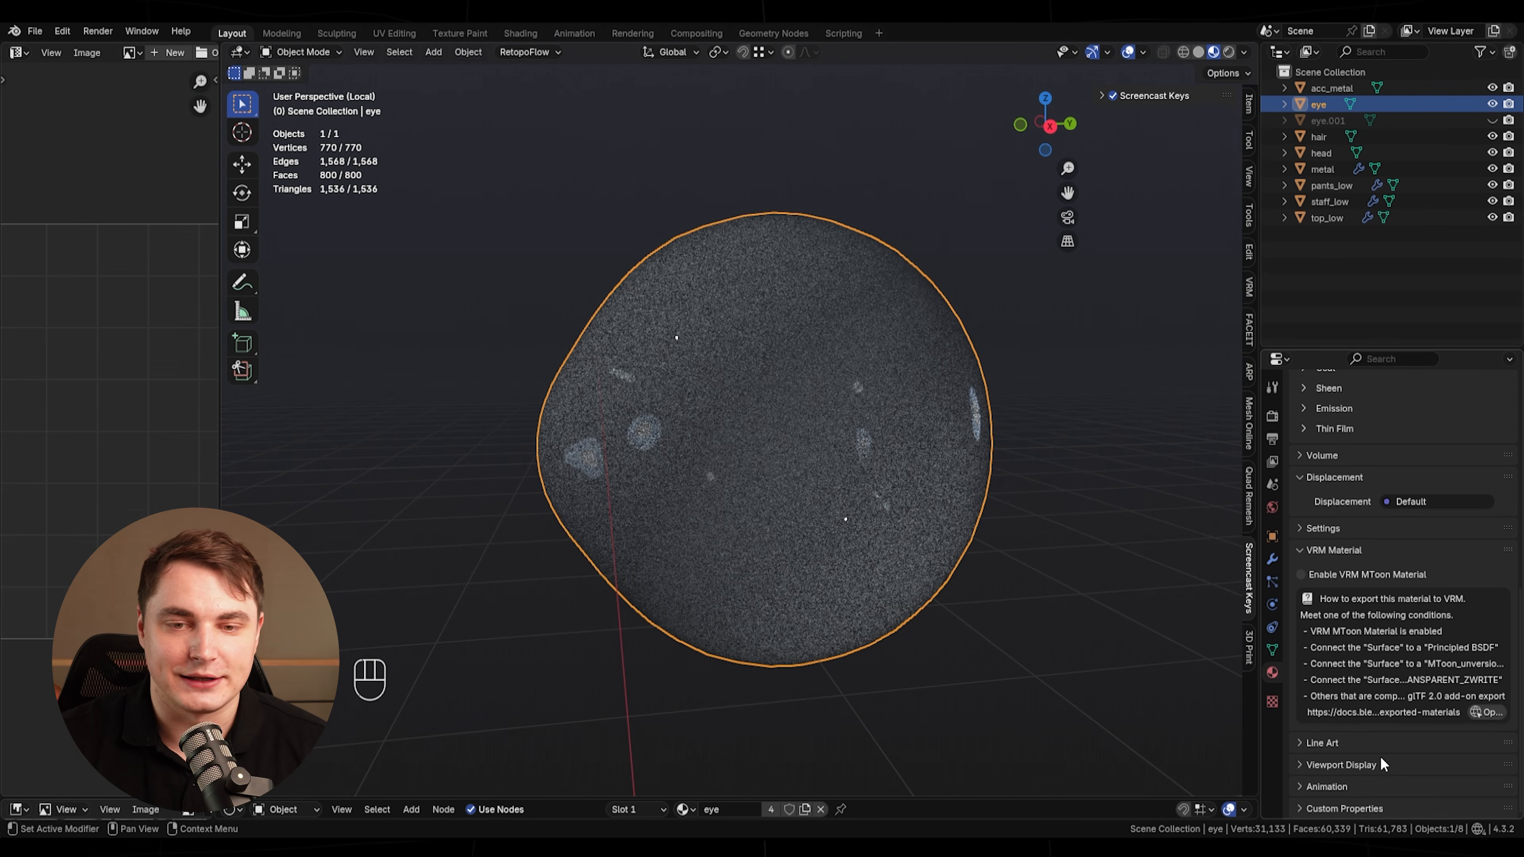
pyautogui.click(1271, 415)
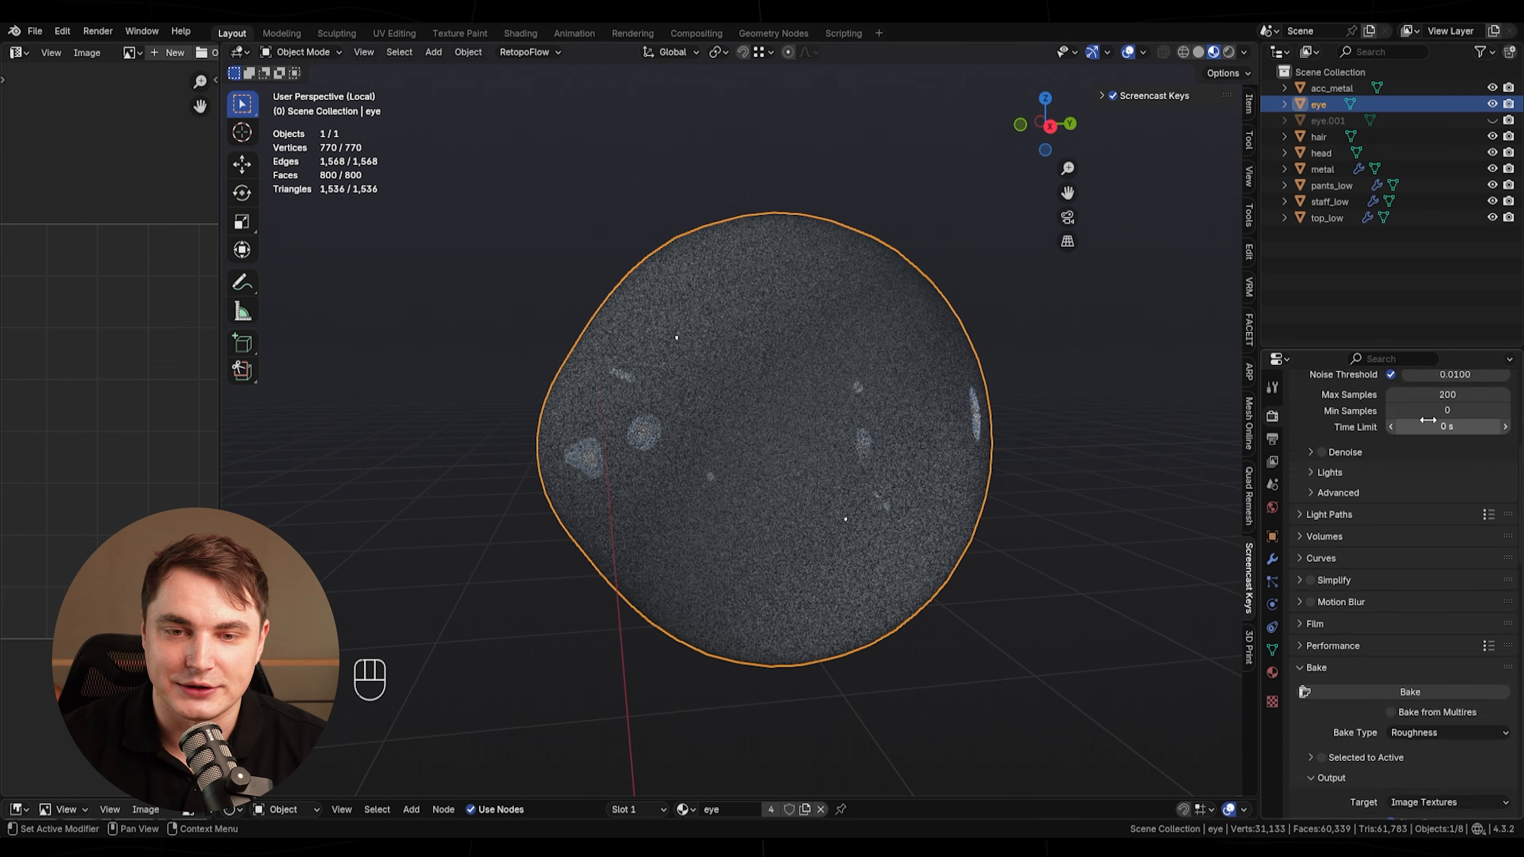
pyautogui.scroll(3, 1439, 415)
pyautogui.click(1426, 432)
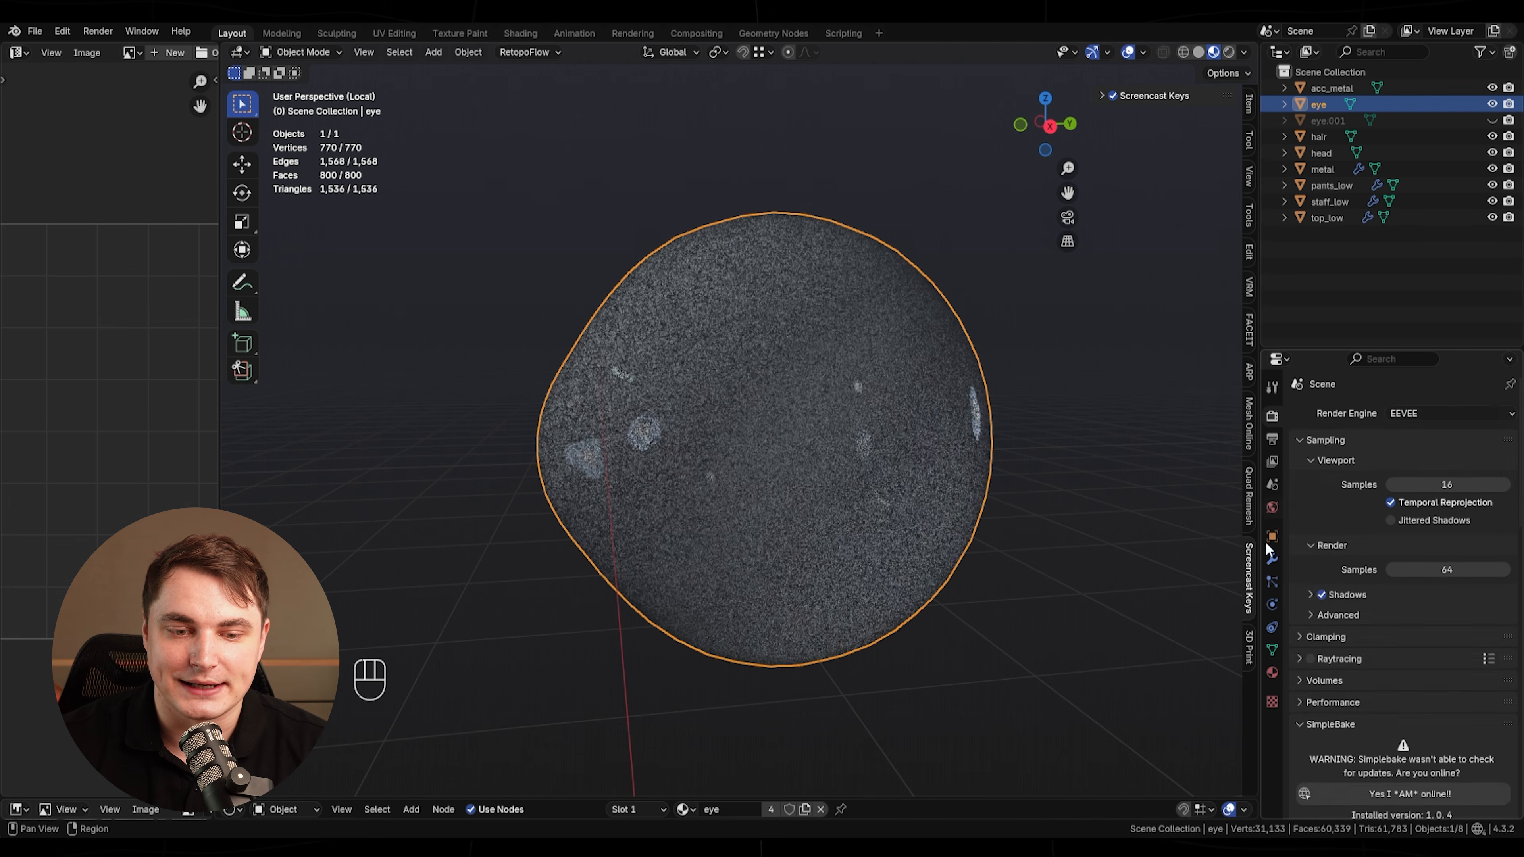
pyautogui.click(1272, 673)
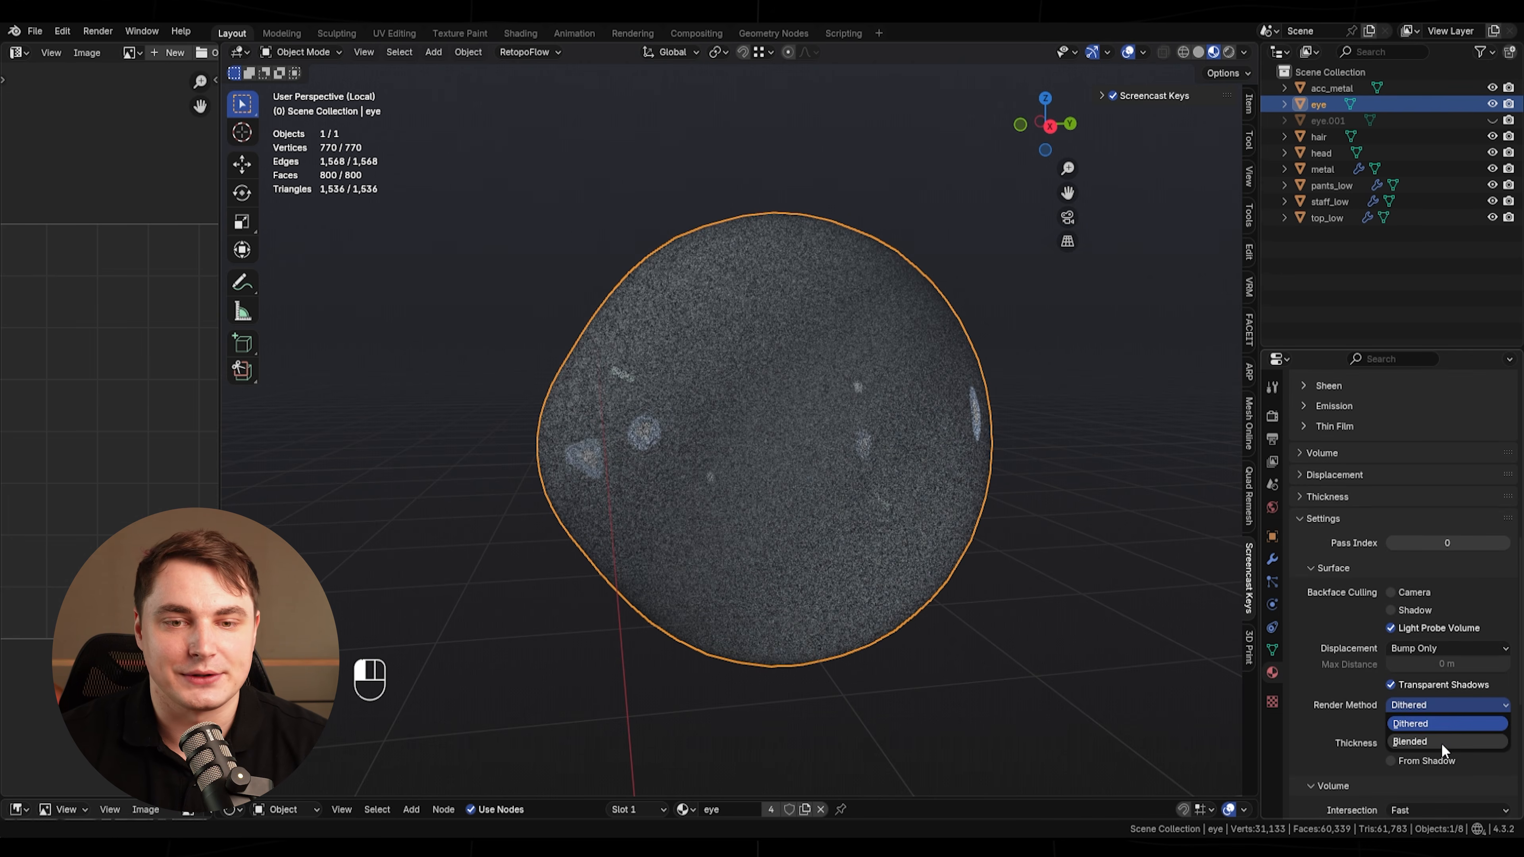
pyautogui.click(1442, 744)
pyautogui.moveTo(1013, 615); pyautogui.dragTo(984, 600, button='middle')
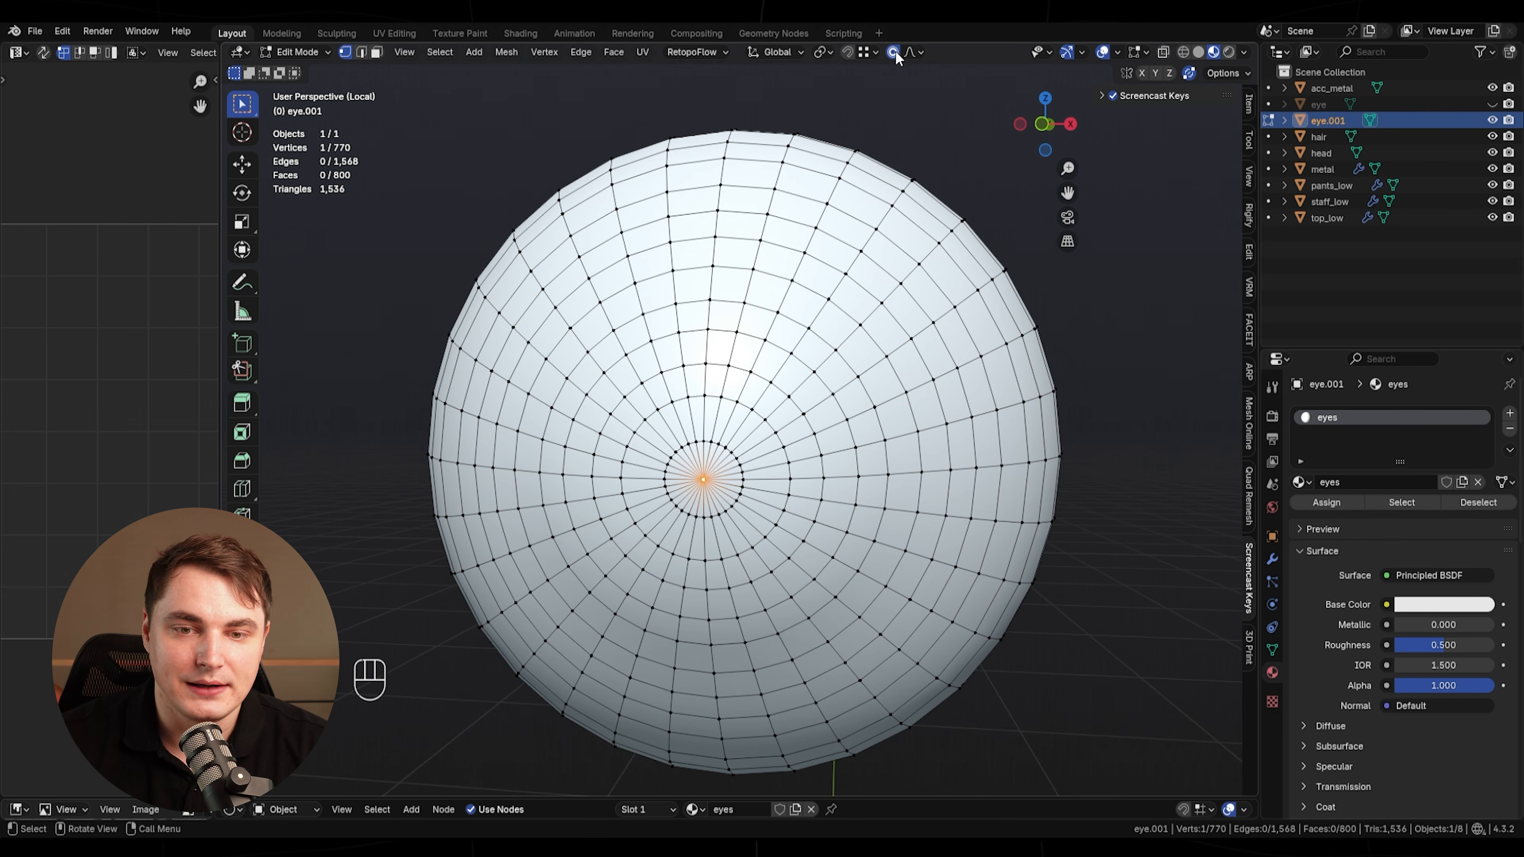
# - Push the eye's front pole vertex inward about 0.003 m along Y with smooth proportional editing to form a concave iris area
pyautogui.moveTo(645, 414); pyautogui.dragTo(679, 382, button='middle')
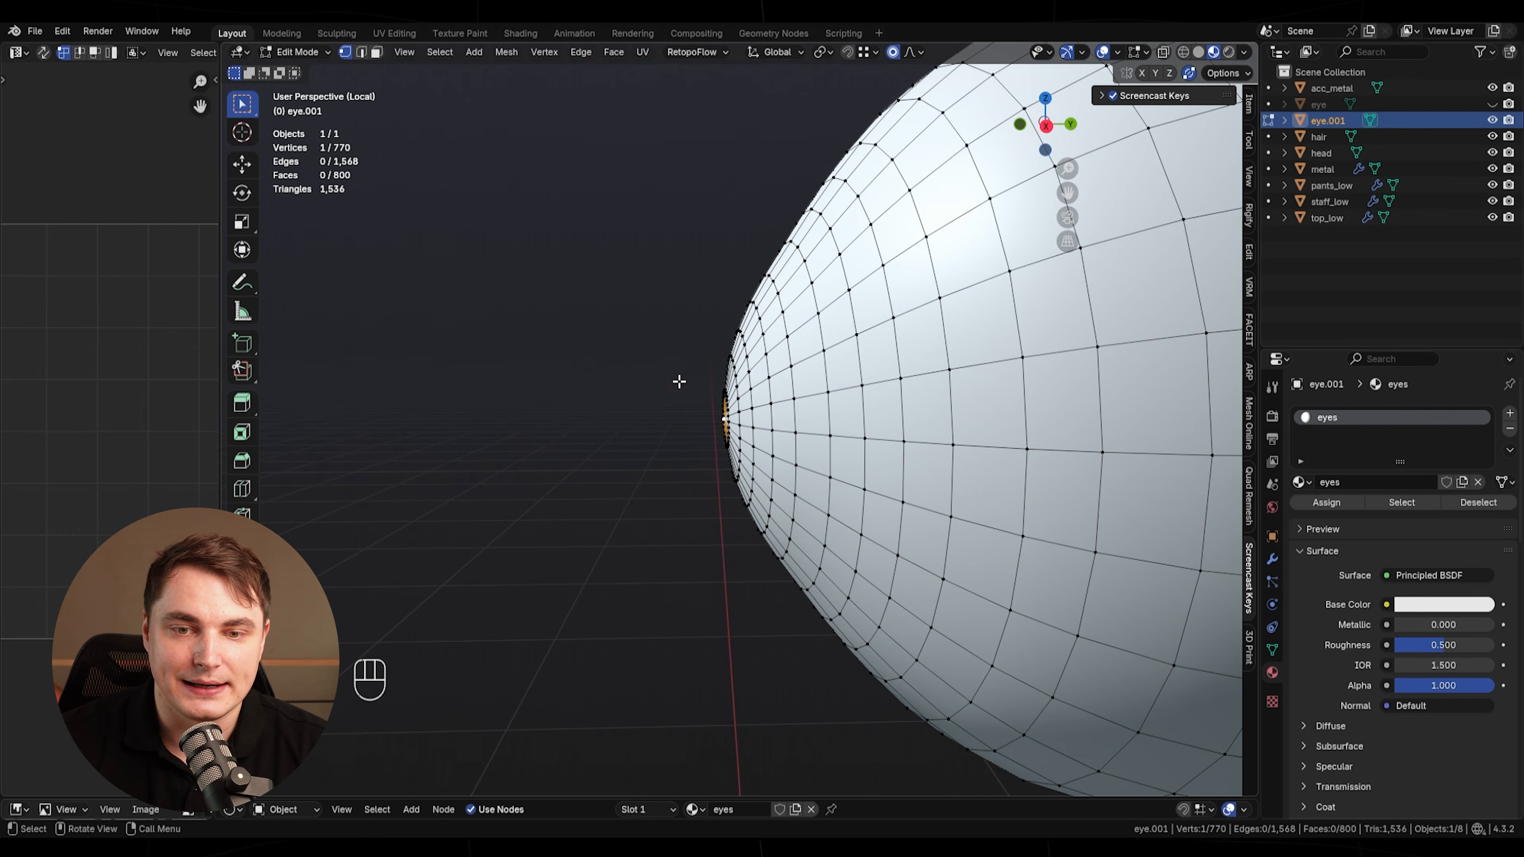
pyautogui.press('g')
pyautogui.press('y')
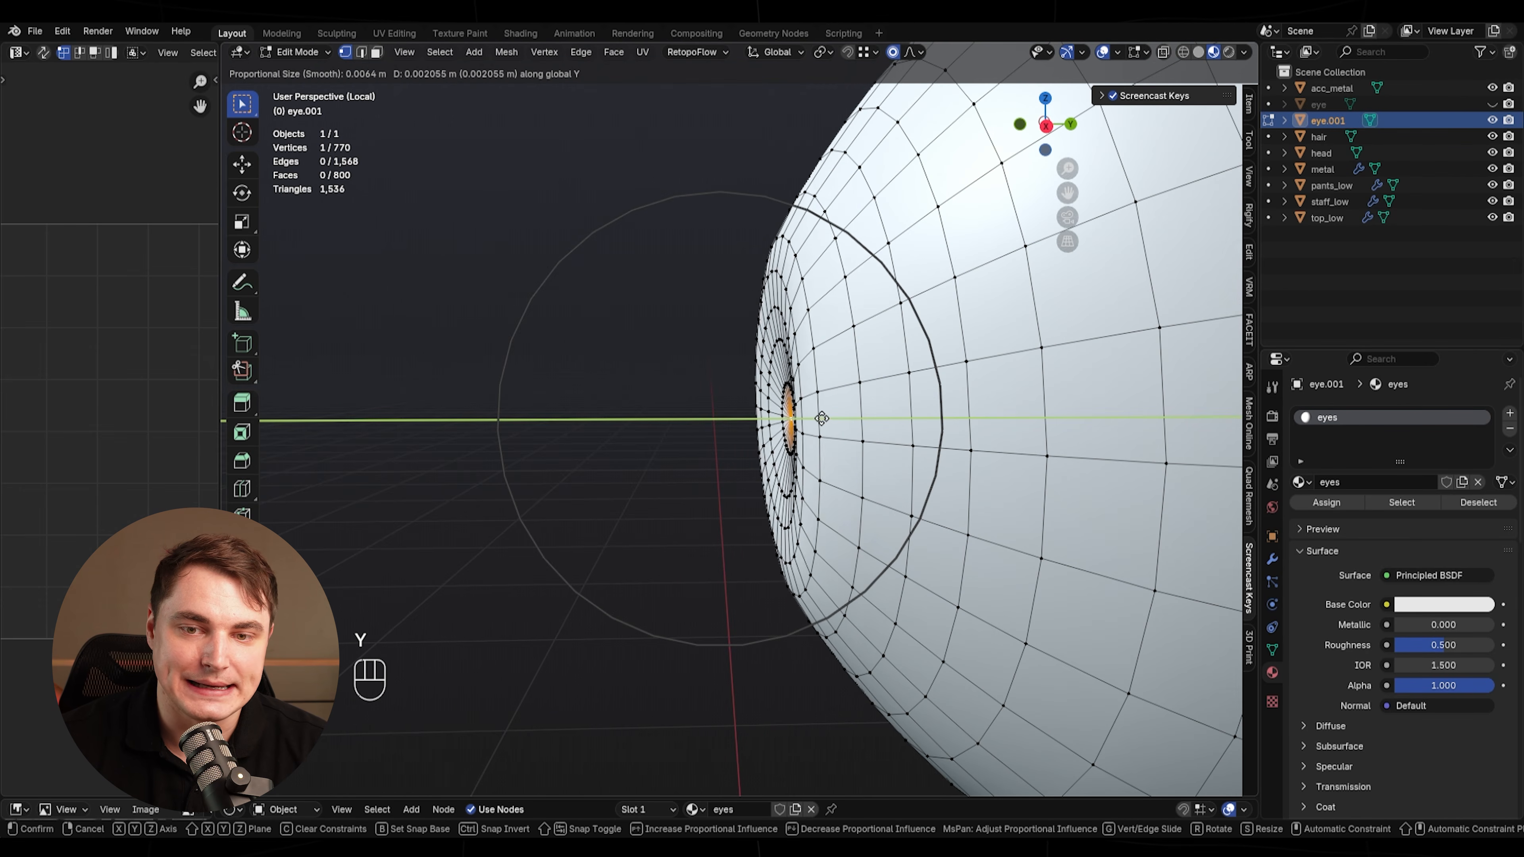
pyautogui.scroll(-1, 850, 421)
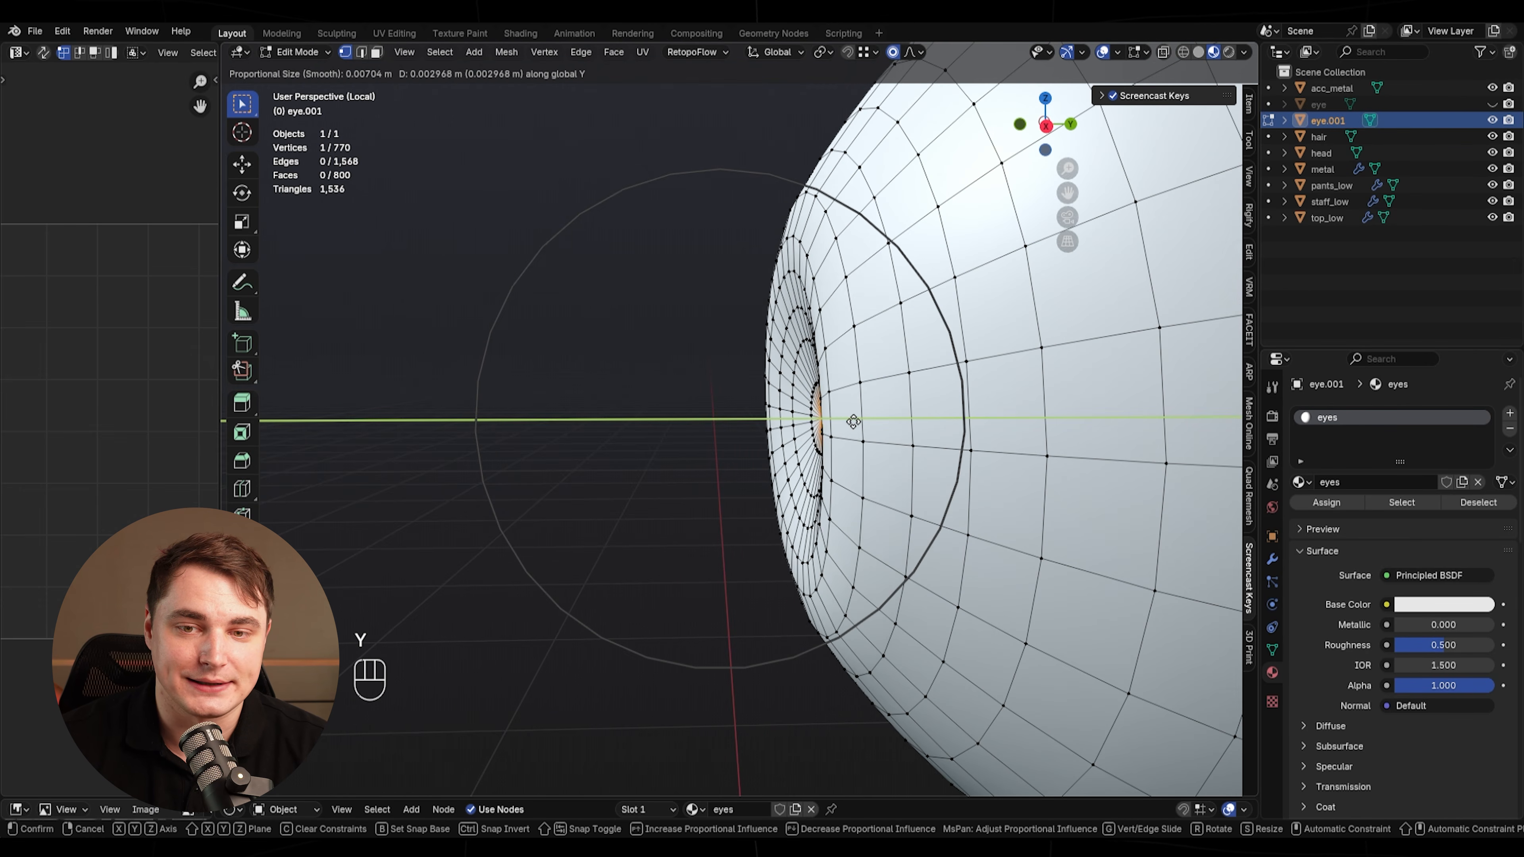
pyautogui.click(869, 423)
pyautogui.moveTo(881, 424); pyautogui.dragTo(967, 471, button='middle')
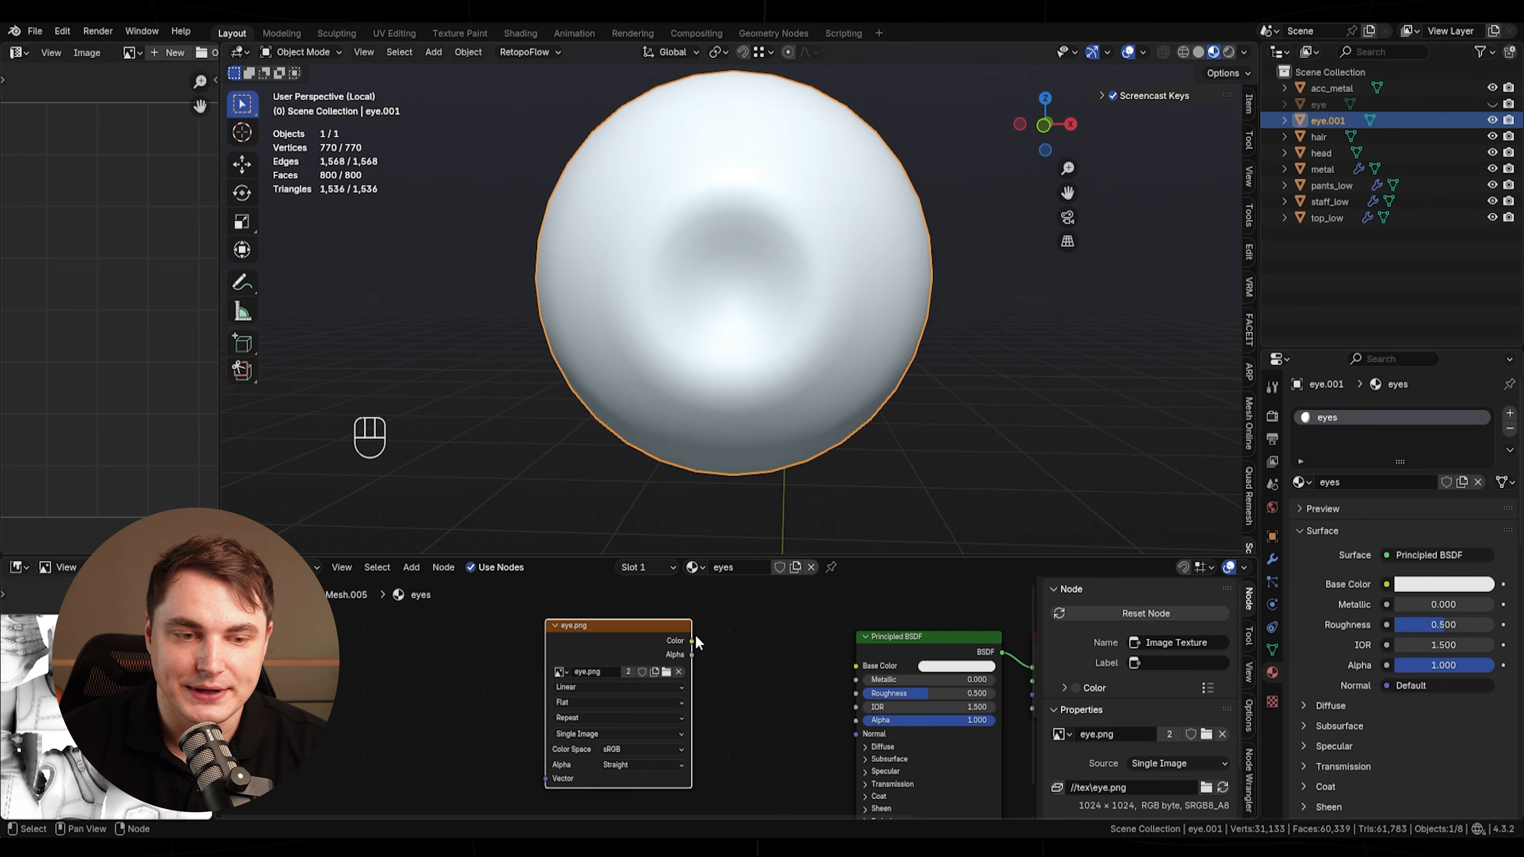
# - Connect the eye.png color to the eye material's Base Color and scale up the central UVs with proportional editing to shrink the iris
pyautogui.moveTo(691, 640); pyautogui.dragTo(855, 665)
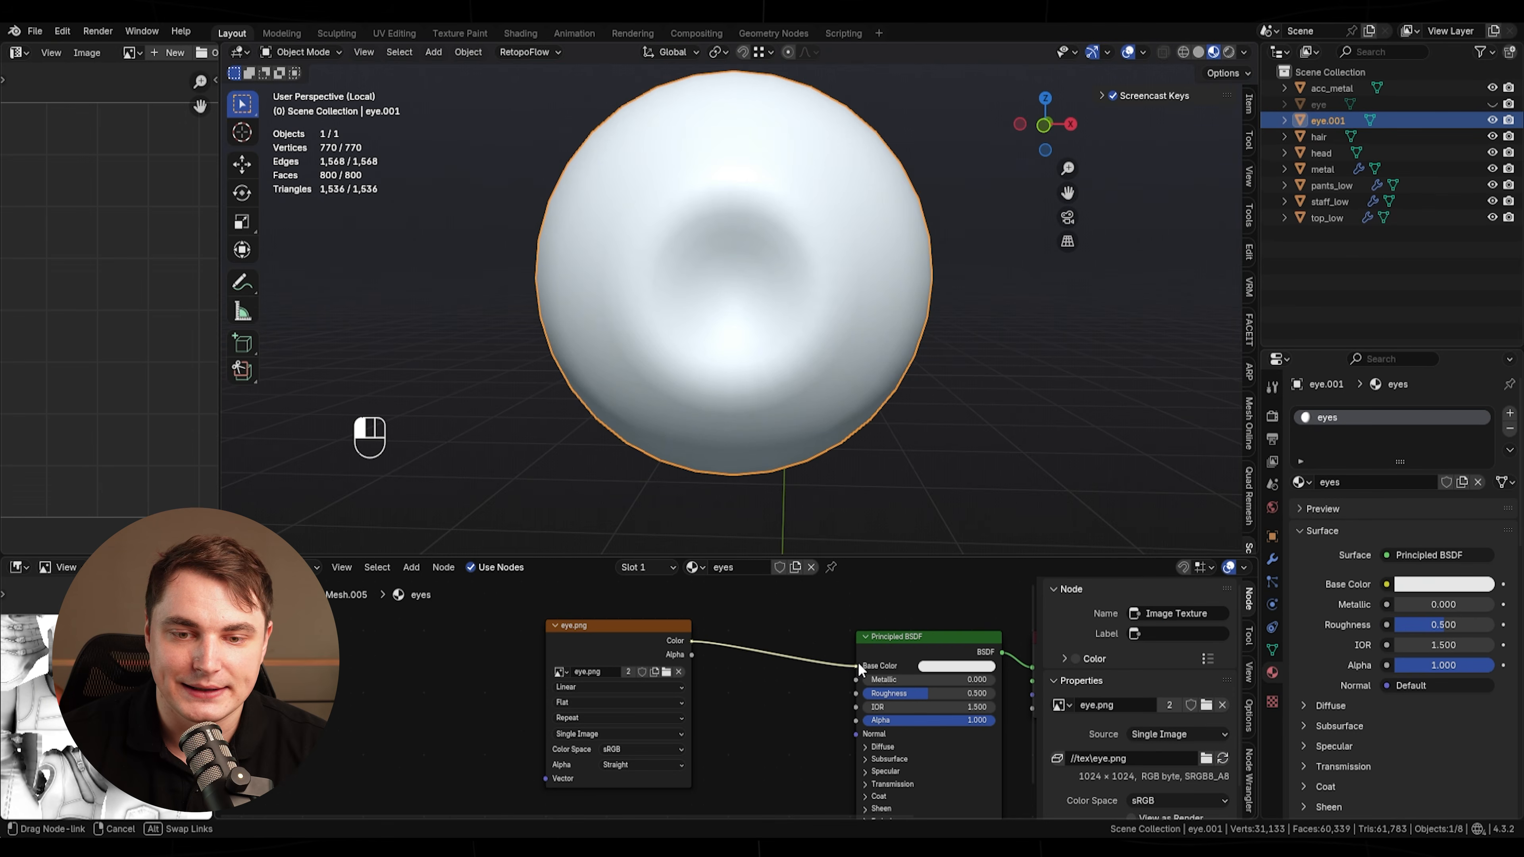
pyautogui.moveTo(902, 555); pyautogui.dragTo(883, 766)
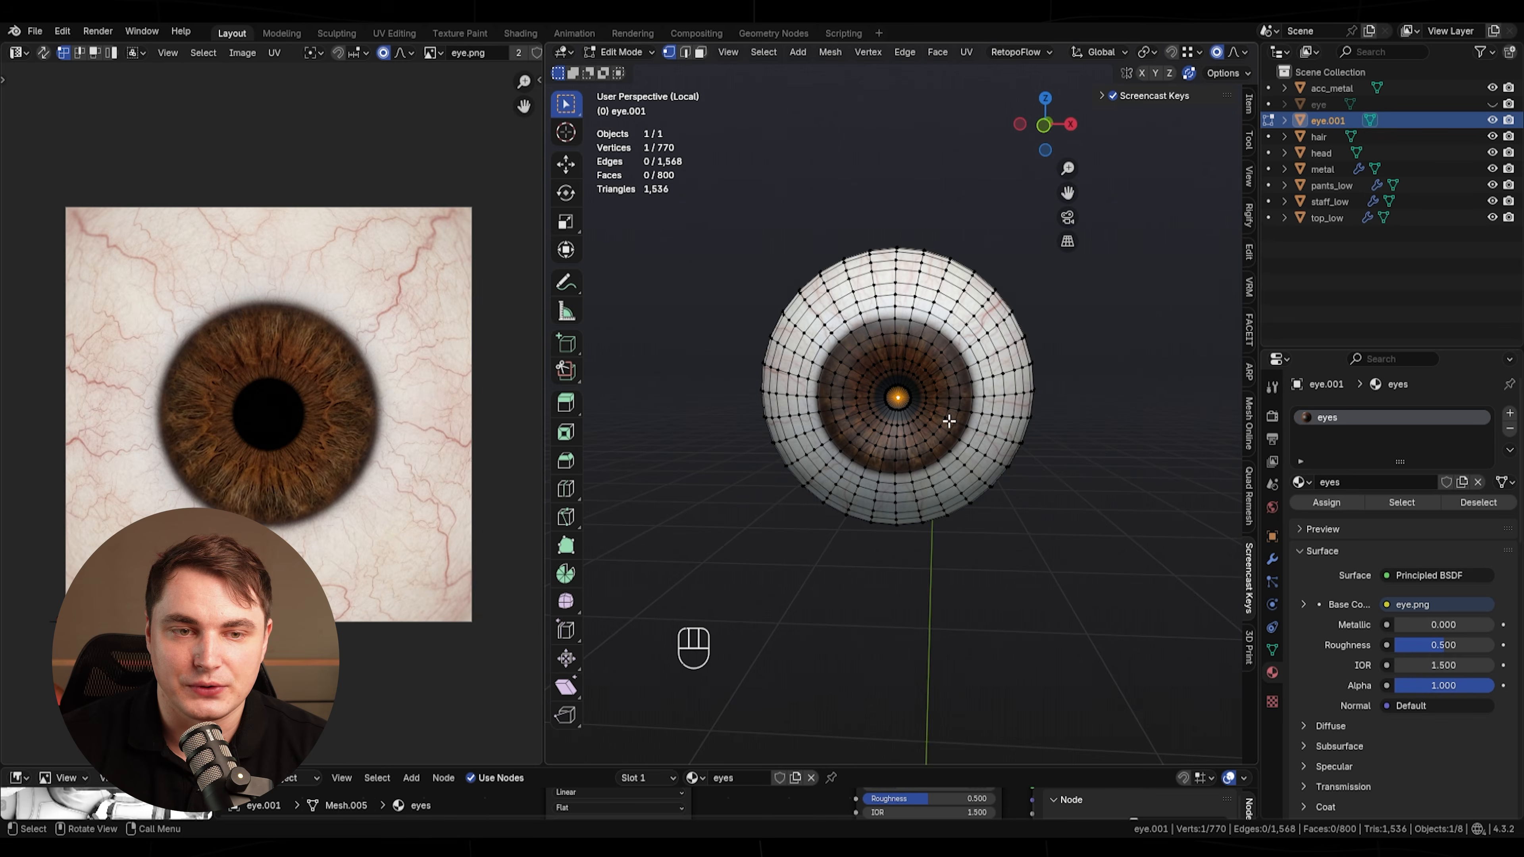
pyautogui.press('a')
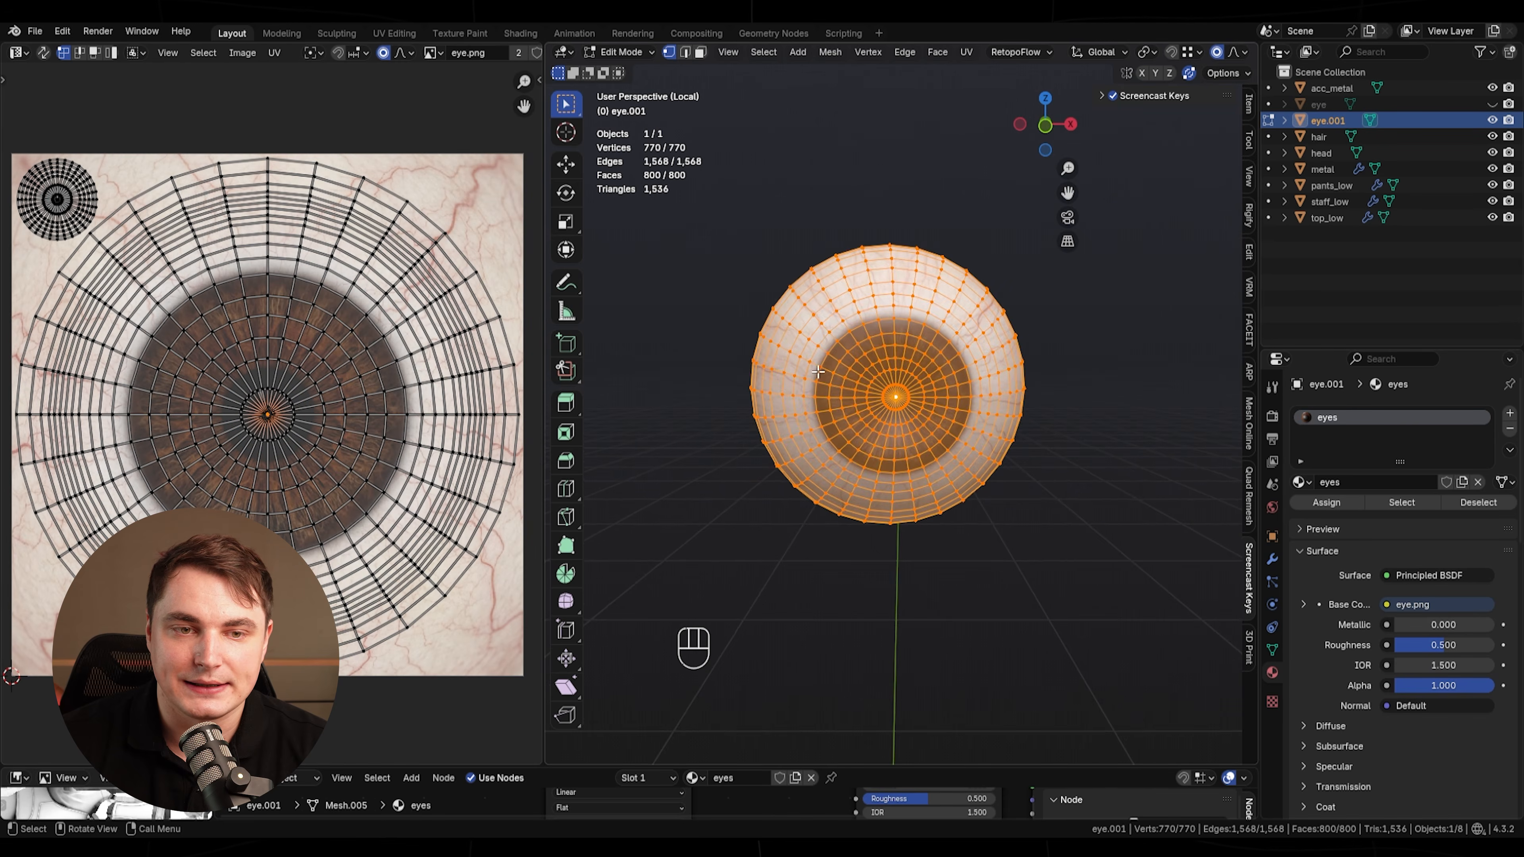
pyautogui.scroll(3, 942, 368)
pyautogui.moveTo(1074, 375)
pyautogui.mouseDown(button='middle')
pyautogui.moveTo(943, 368)
pyautogui.moveTo(1073, 372)
pyautogui.mouseUp(button='middle')
pyautogui.press('s')
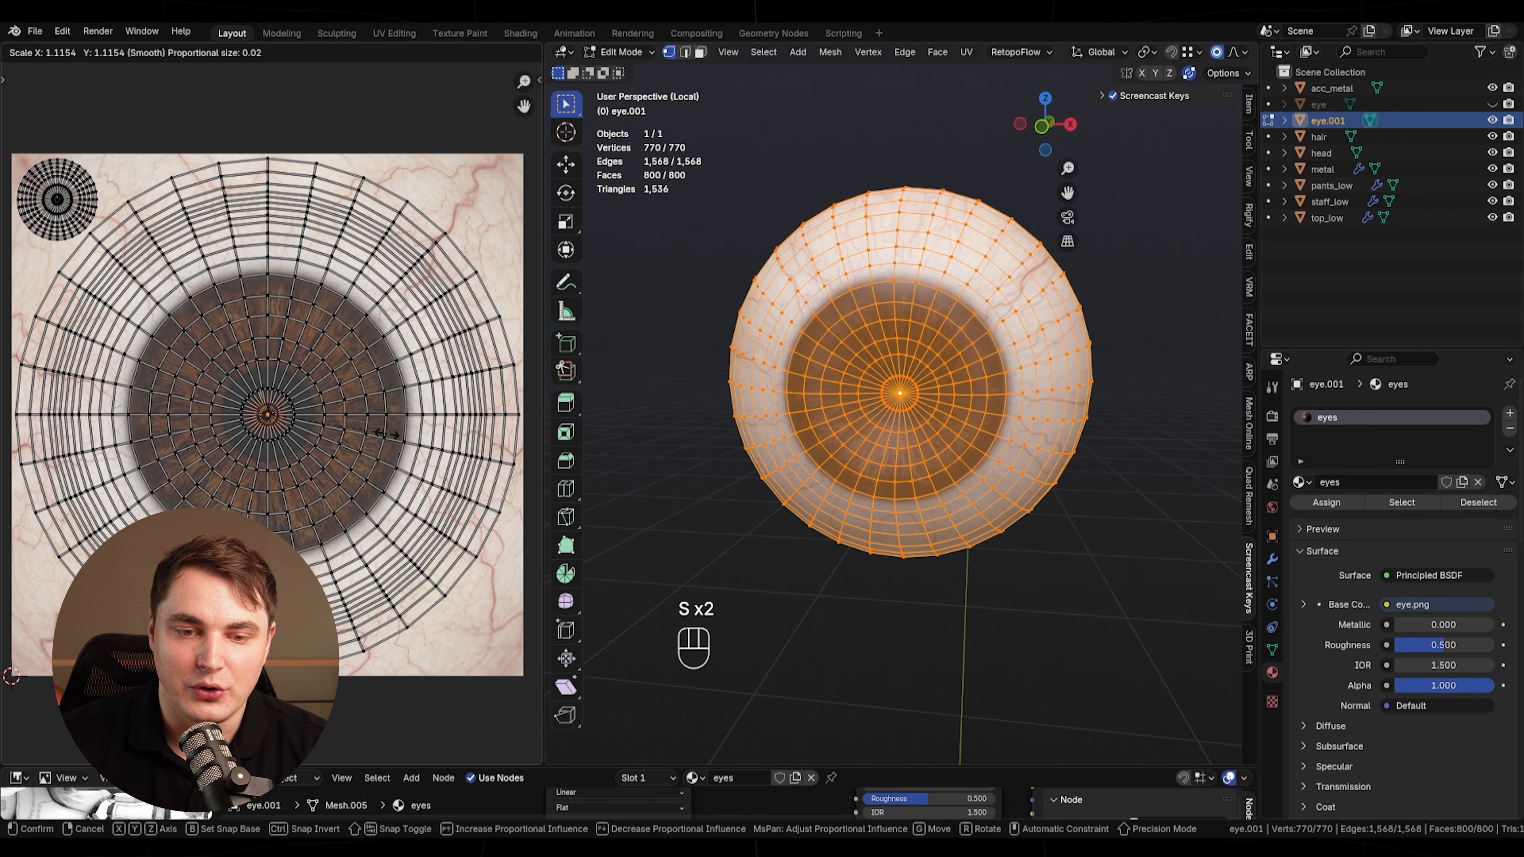
pyautogui.scroll(-9, 398, 440)
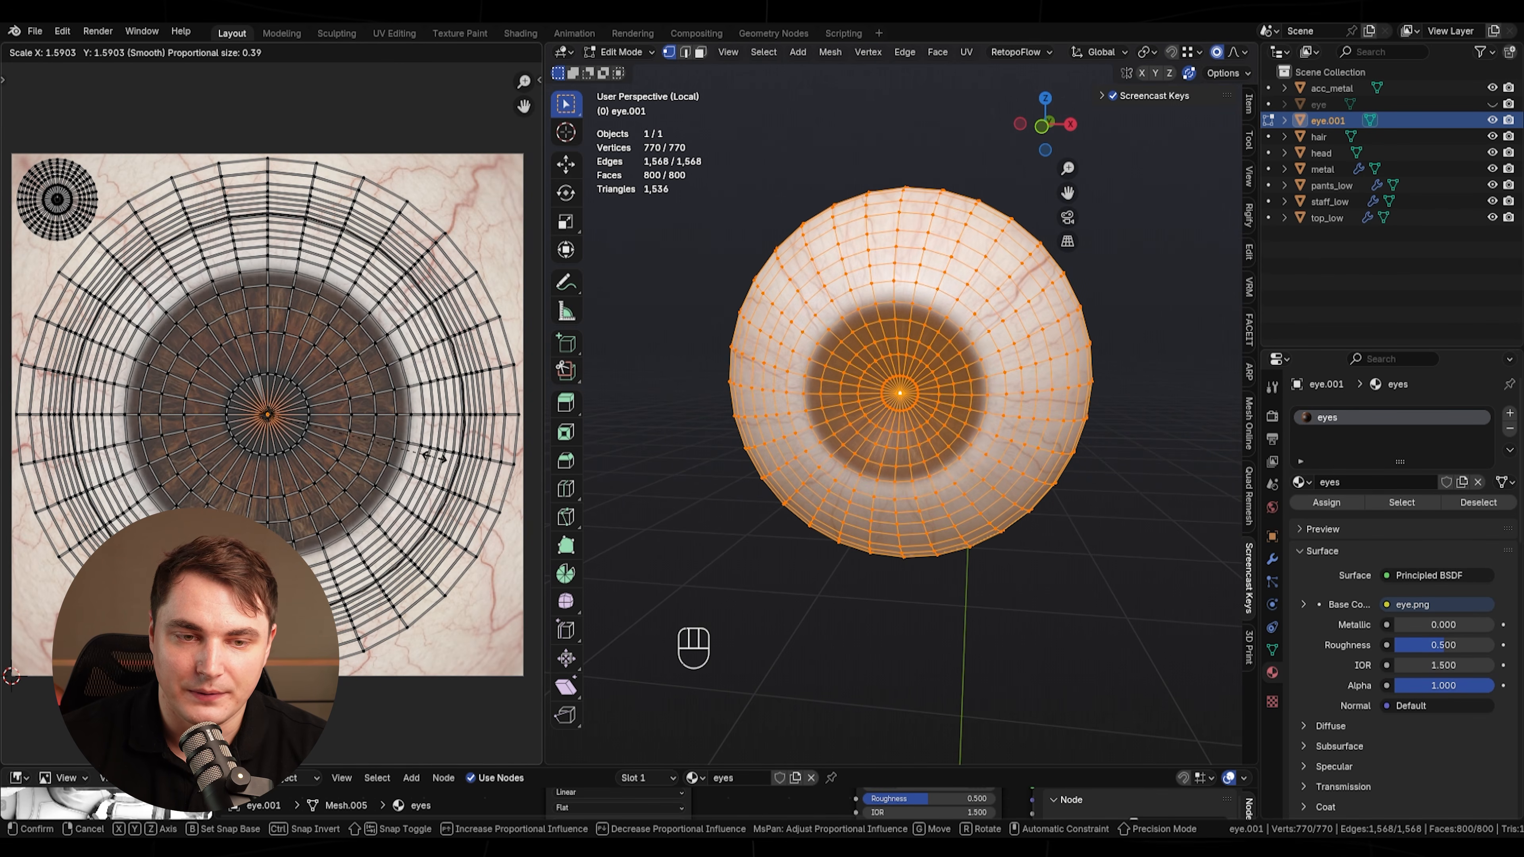
pyautogui.scroll(2, 436, 460)
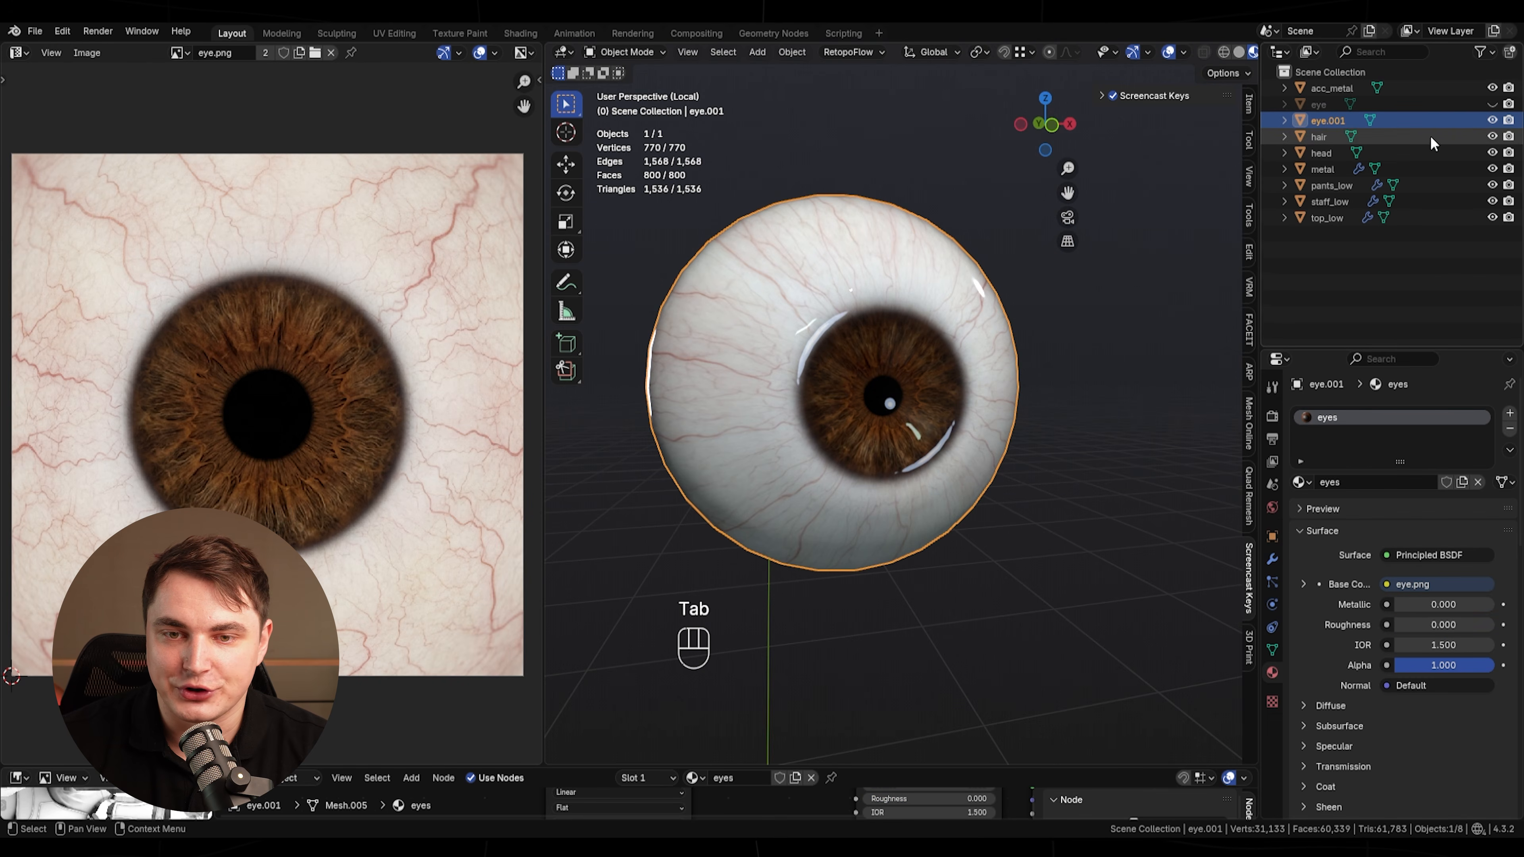
# - Unhide the outer eye mesh and set its material's Metallic to 1.000 and Alpha to 0.213
pyautogui.click(1492, 104)
pyautogui.click(924, 447)
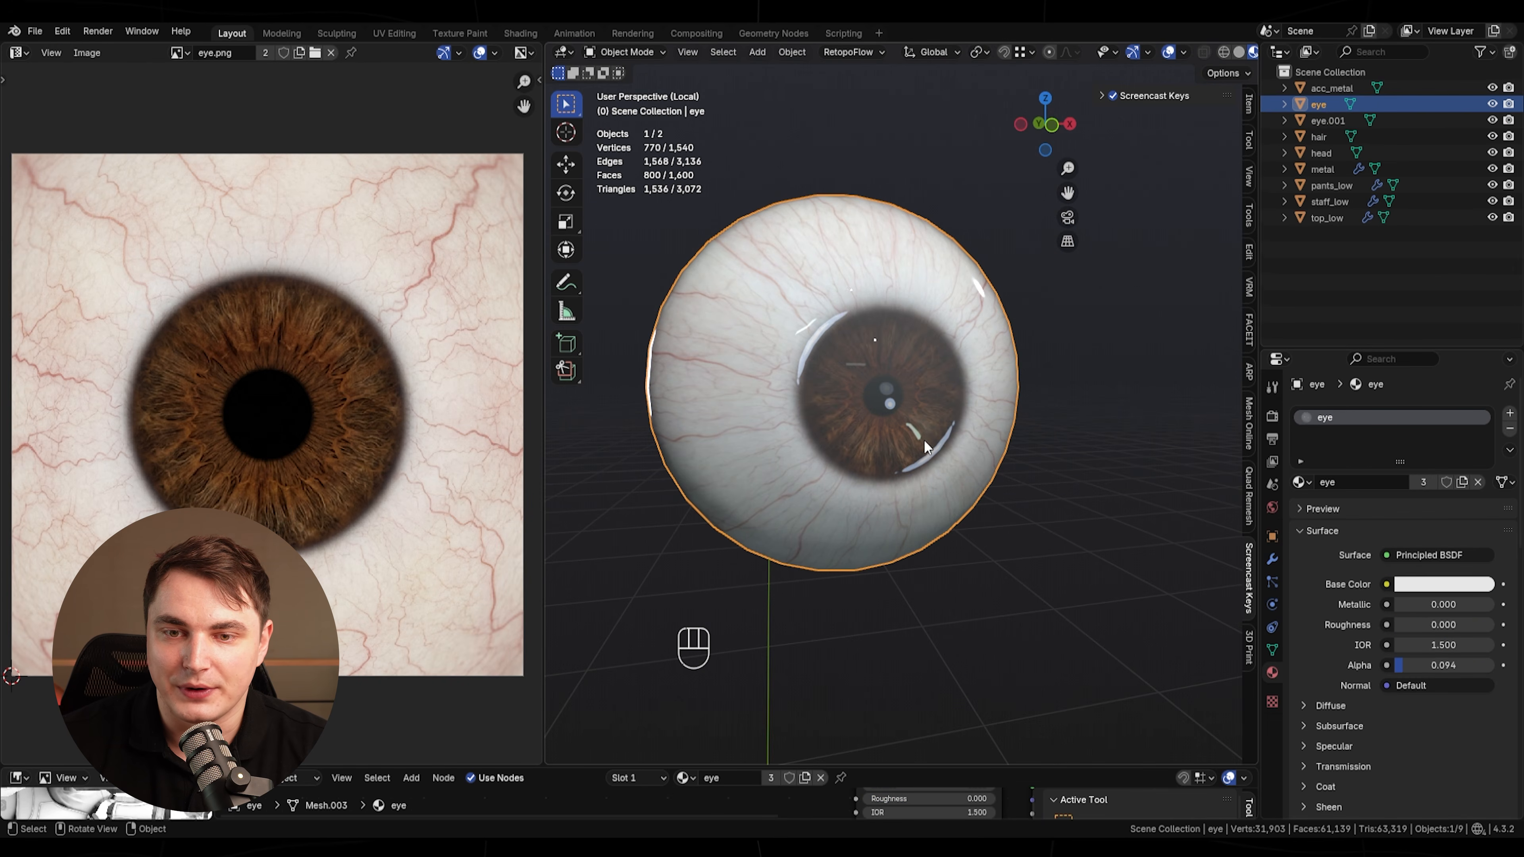
pyautogui.moveTo(1413, 607); pyautogui.dragTo(1493, 606)
pyautogui.moveTo(1123, 567); pyautogui.dragTo(1183, 561, button='middle')
pyautogui.moveTo(1404, 671); pyautogui.dragTo(1418, 671)
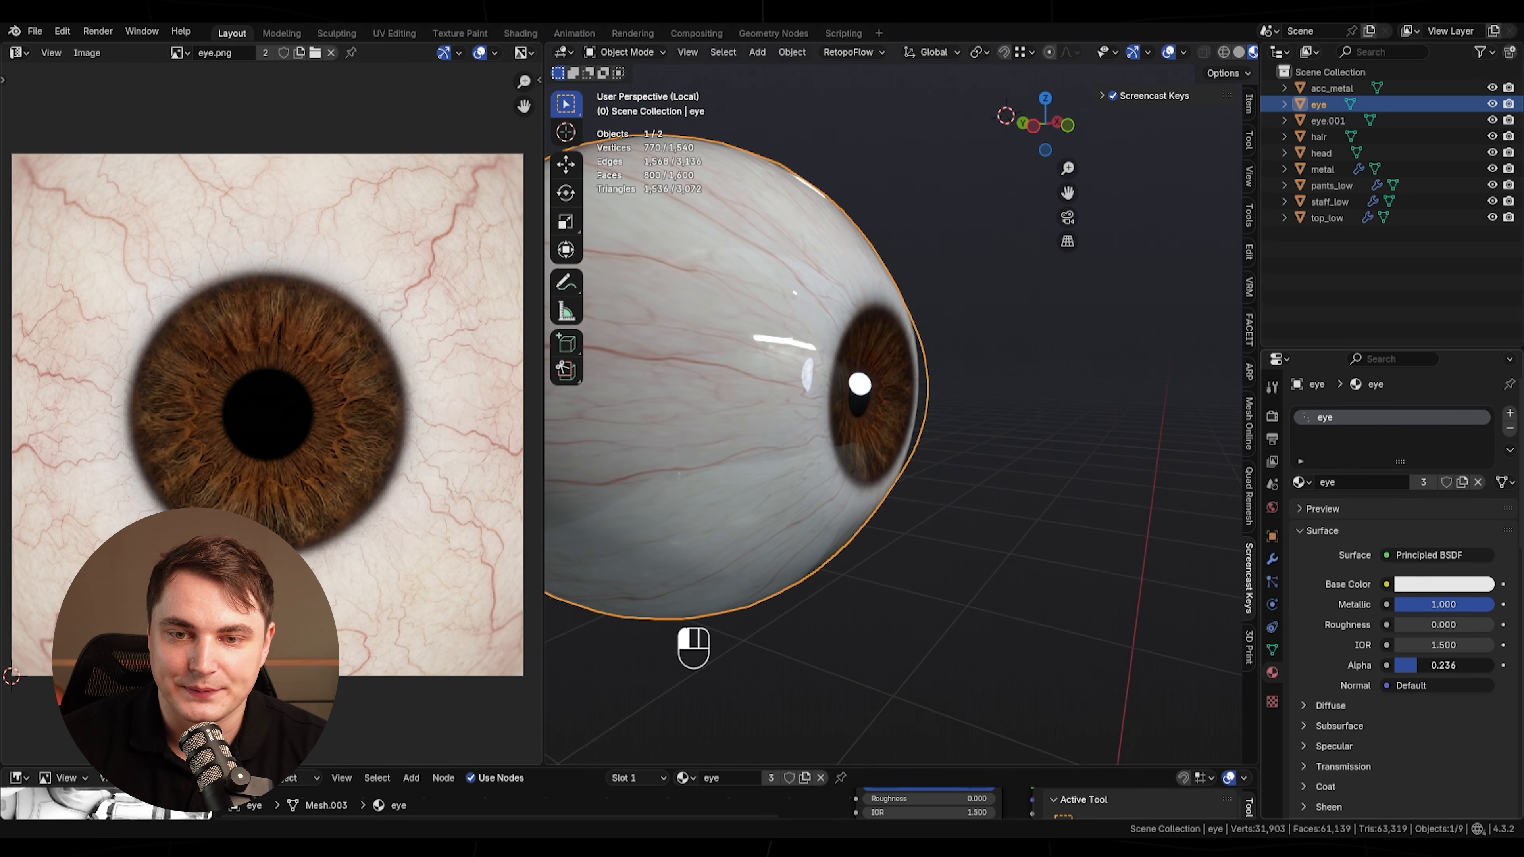
pyautogui.scroll(-4, 1007, 503)
pyautogui.click(1006, 503)
pyautogui.moveTo(1007, 503); pyautogui.dragTo(719, 486, button='middle')
pyautogui.scroll(2, 993, 517)
pyautogui.moveTo(993, 517); pyautogui.dragTo(1018, 517, button='middle')
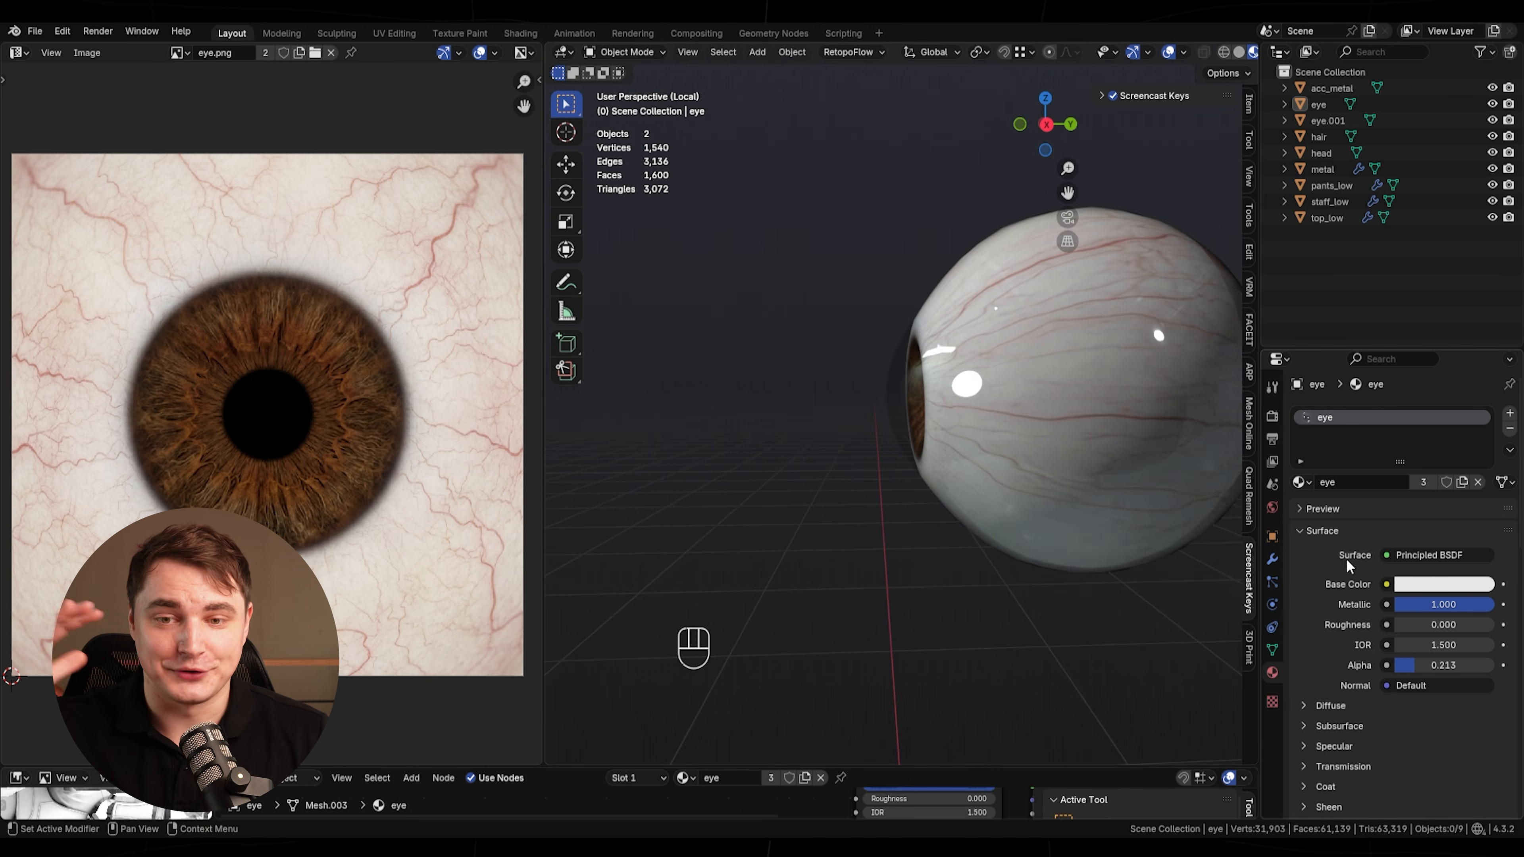
# - Examine the finished eyes on the character up close in rendered viewport shading
pyautogui.scroll(2, 1116, 540)
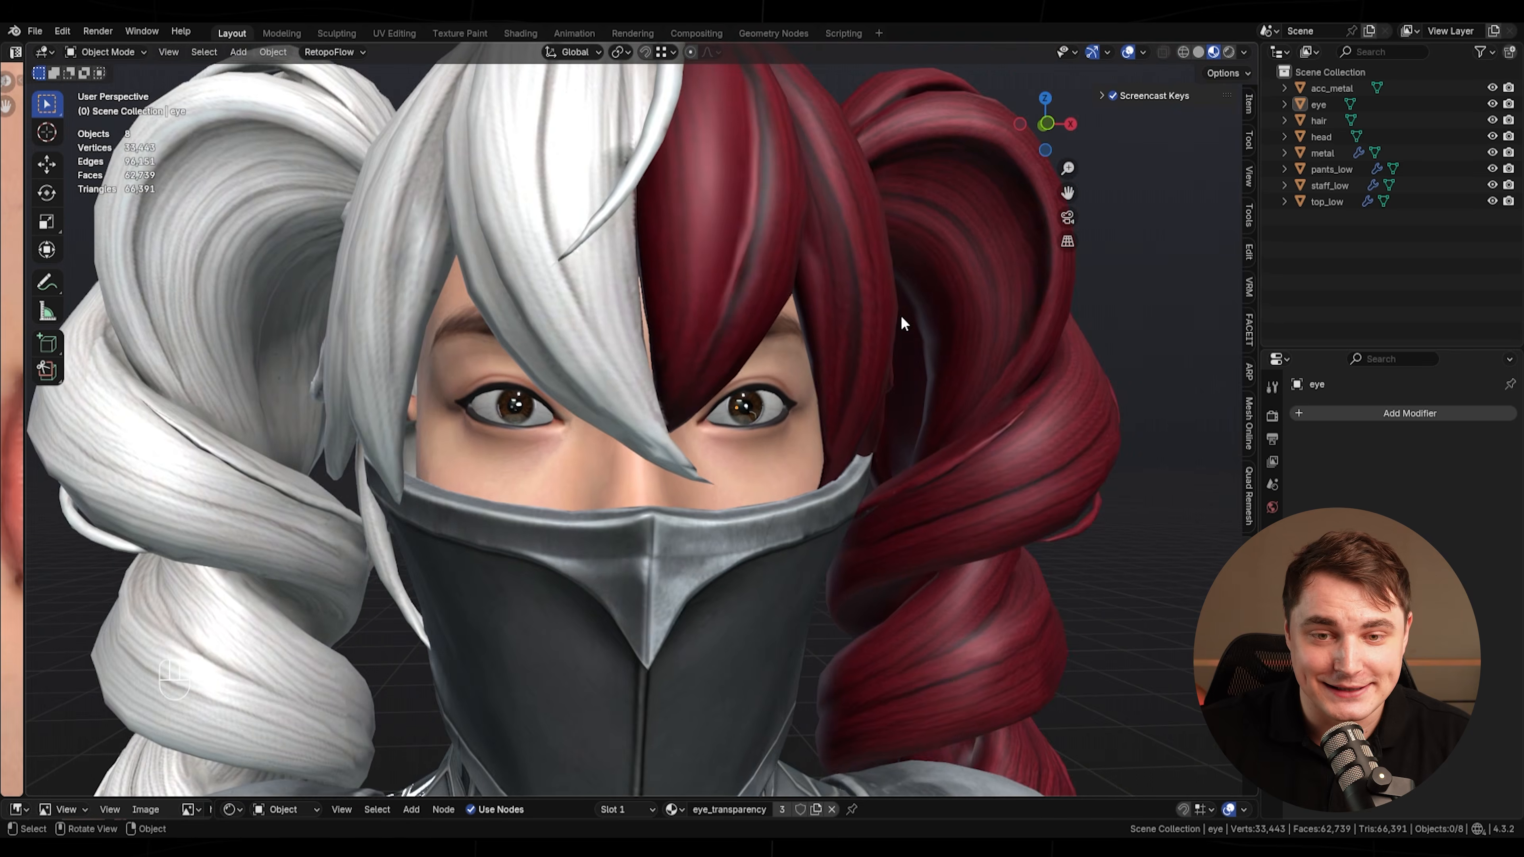
pyautogui.scroll(3, 900, 315)
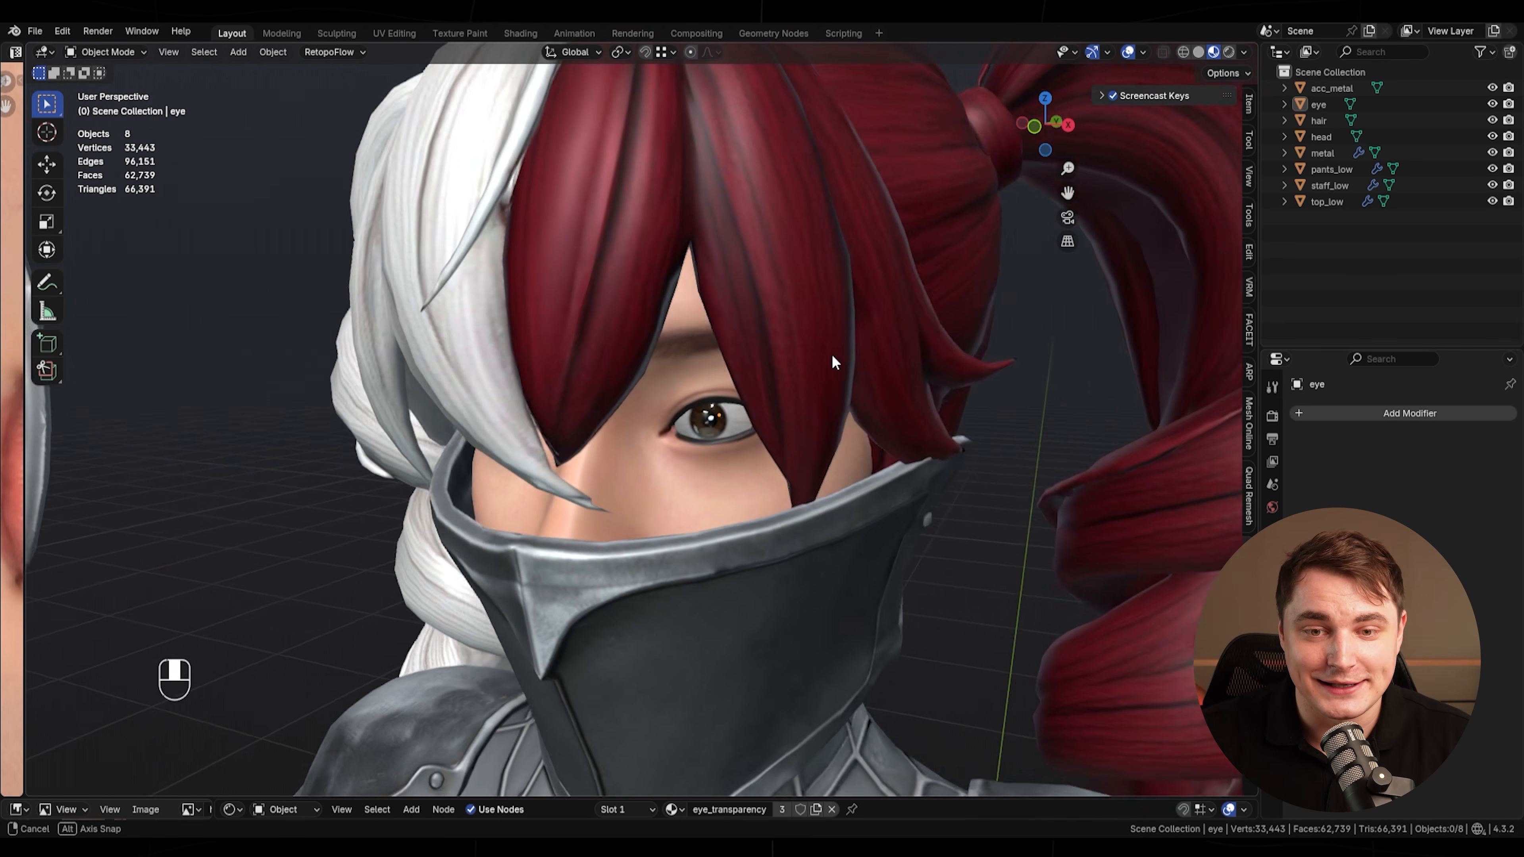
pyautogui.click(1228, 52)
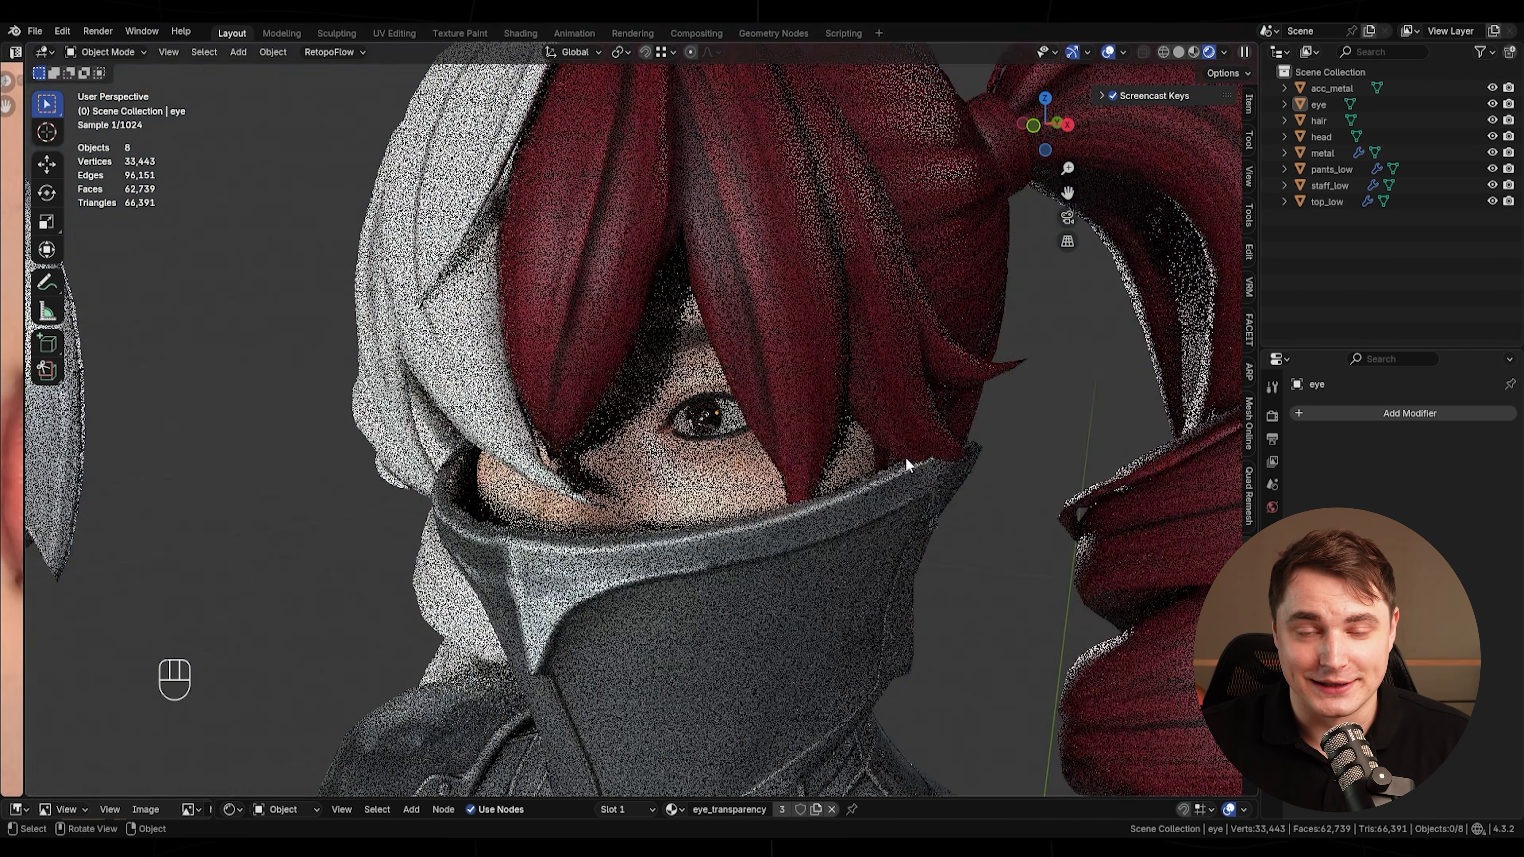
pyautogui.scroll(3, 882, 463)
pyautogui.moveTo(957, 460); pyautogui.dragTo(1031, 457, button='middle')
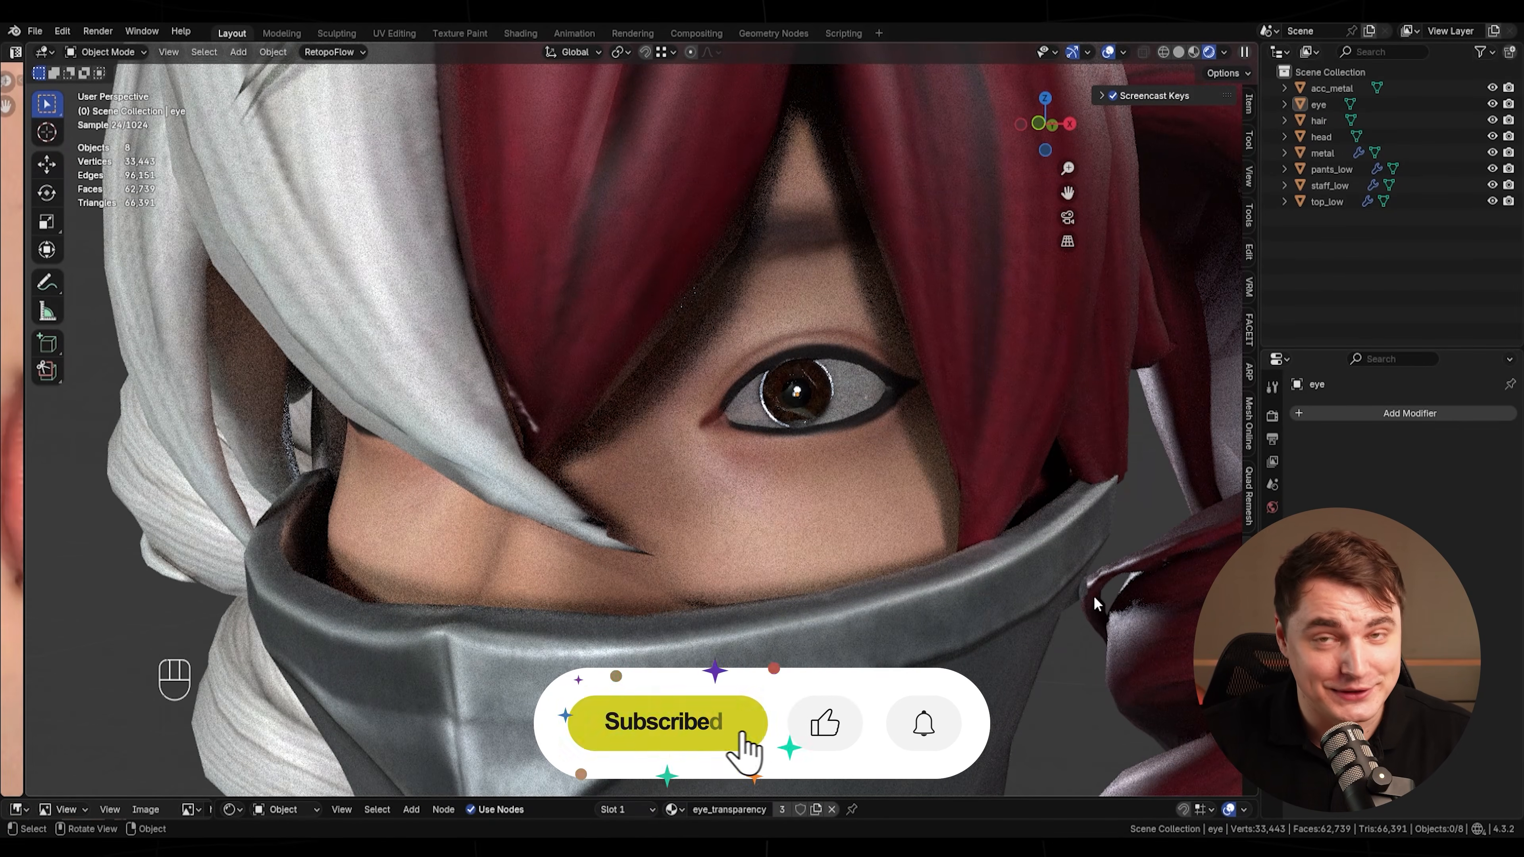
pyautogui.moveTo(1152, 594); pyautogui.dragTo(1189, 589, button='middle')
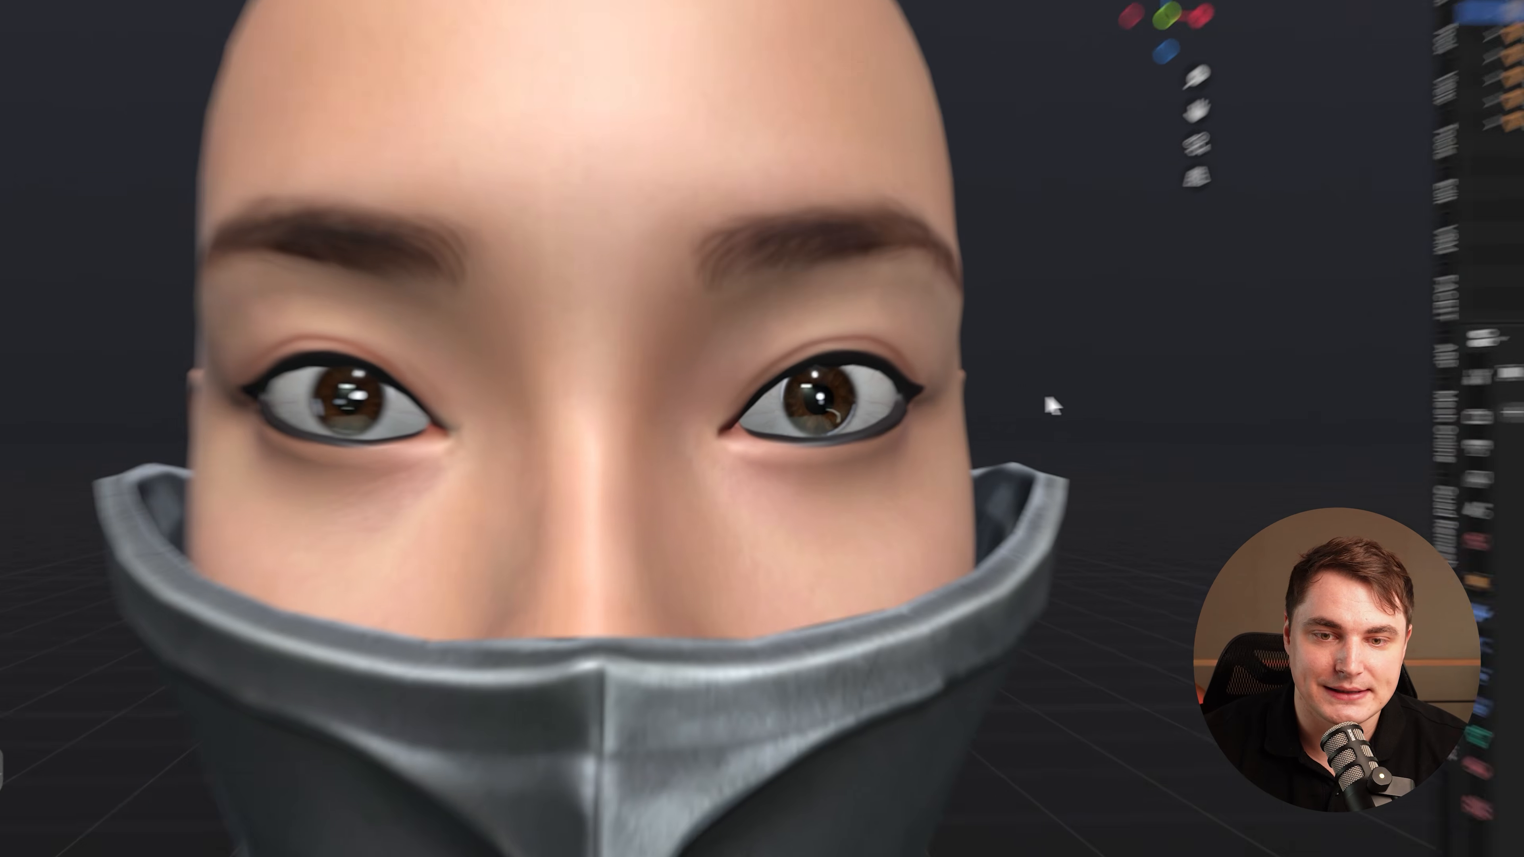
# - Place the 3D cursor at the eye's inner corner and add a single-vertex mesh there
pyautogui.keyDown('shift'); pyautogui.rightClick(728, 424); pyautogui.keyUp('shift')
pyautogui.scroll(1, 728, 424)
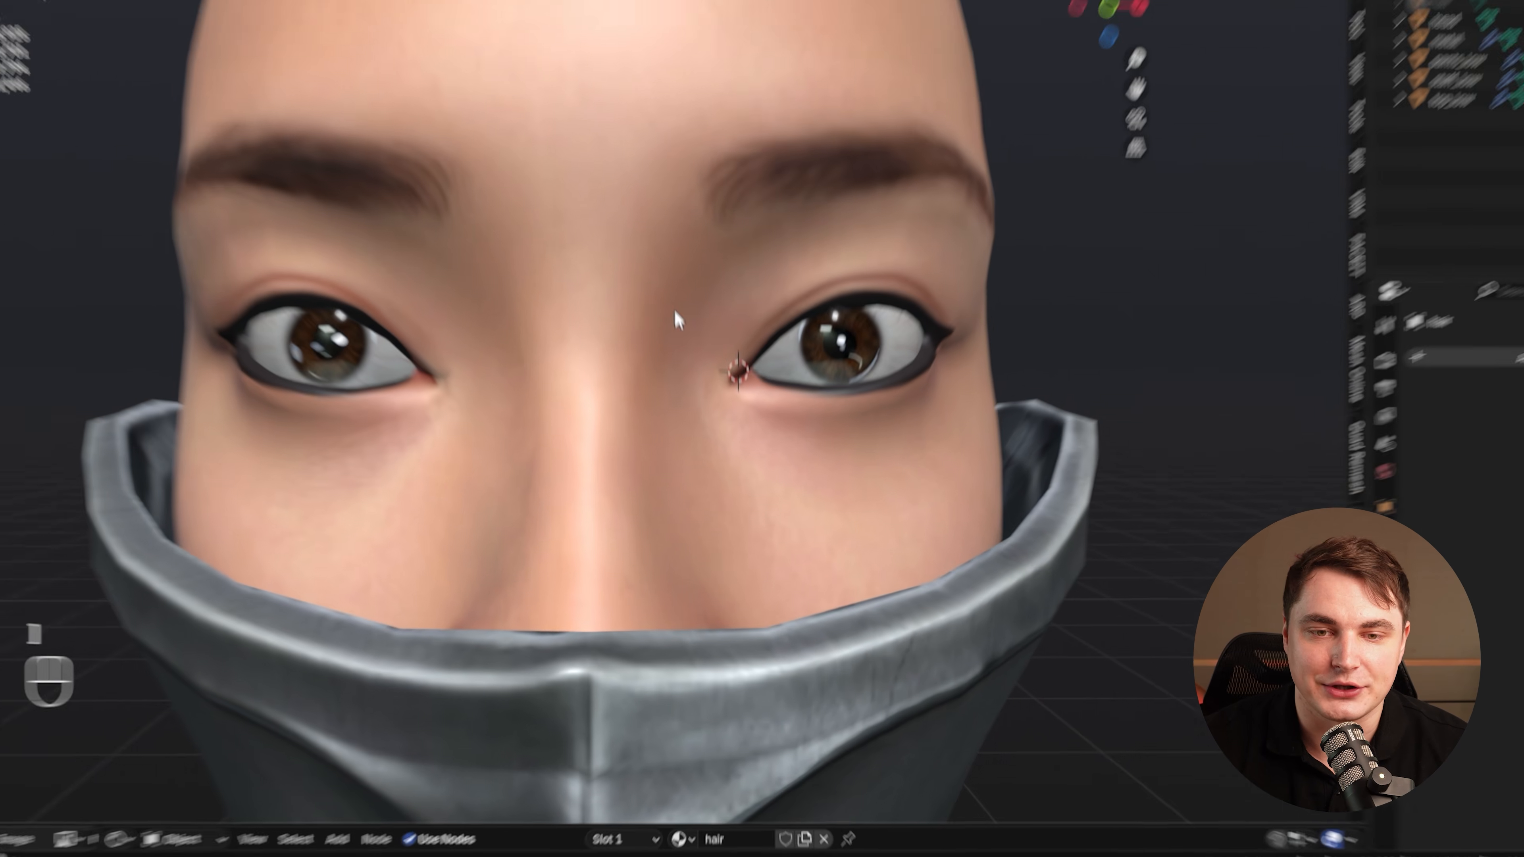
pyautogui.hotkey('shift', 'a')
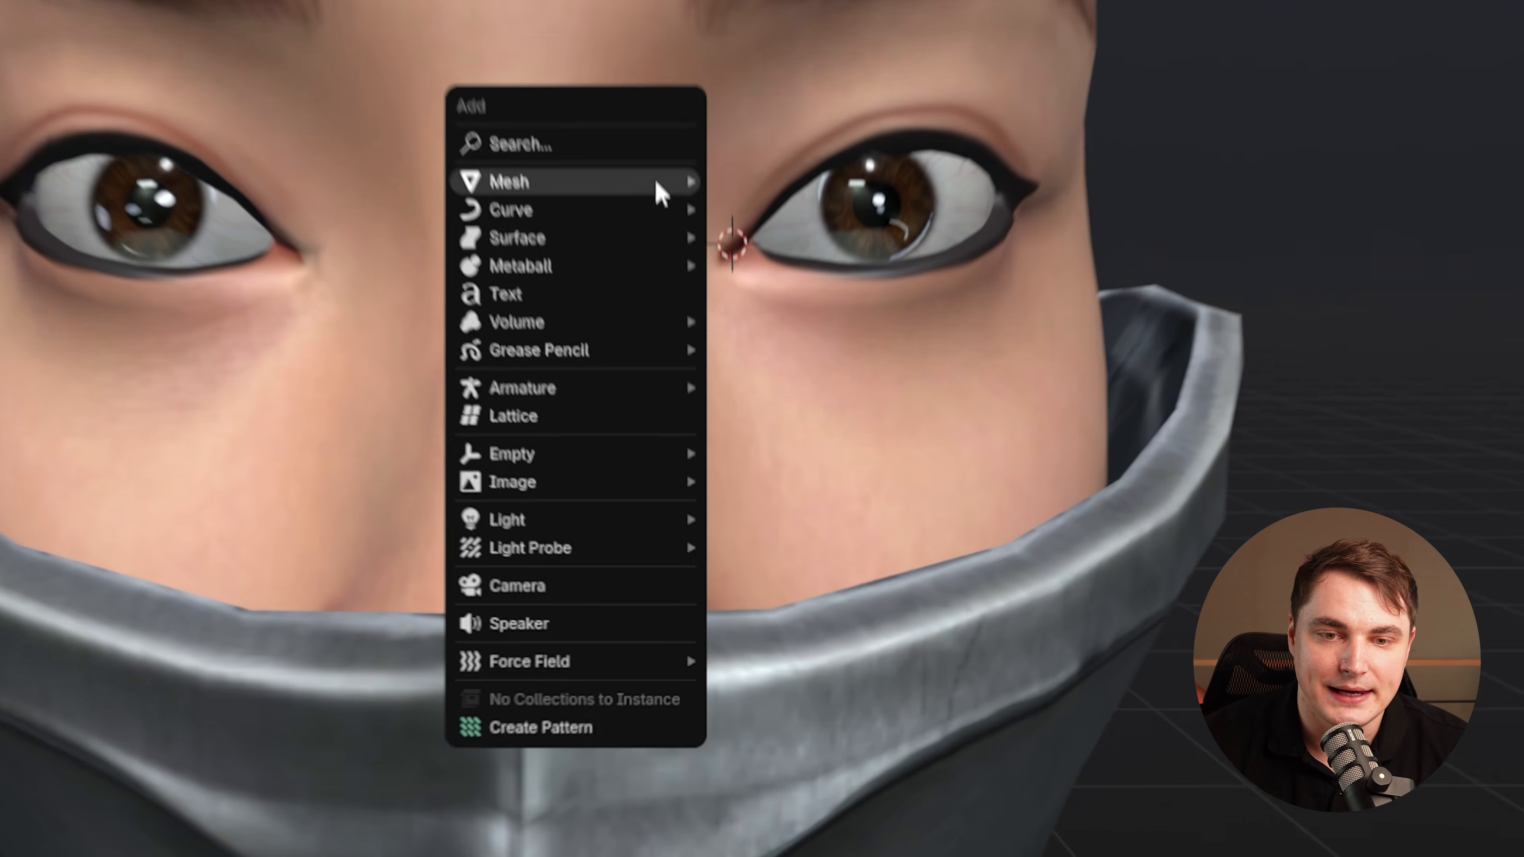
pyautogui.moveTo(719, 393)
pyautogui.moveTo(969, 508)
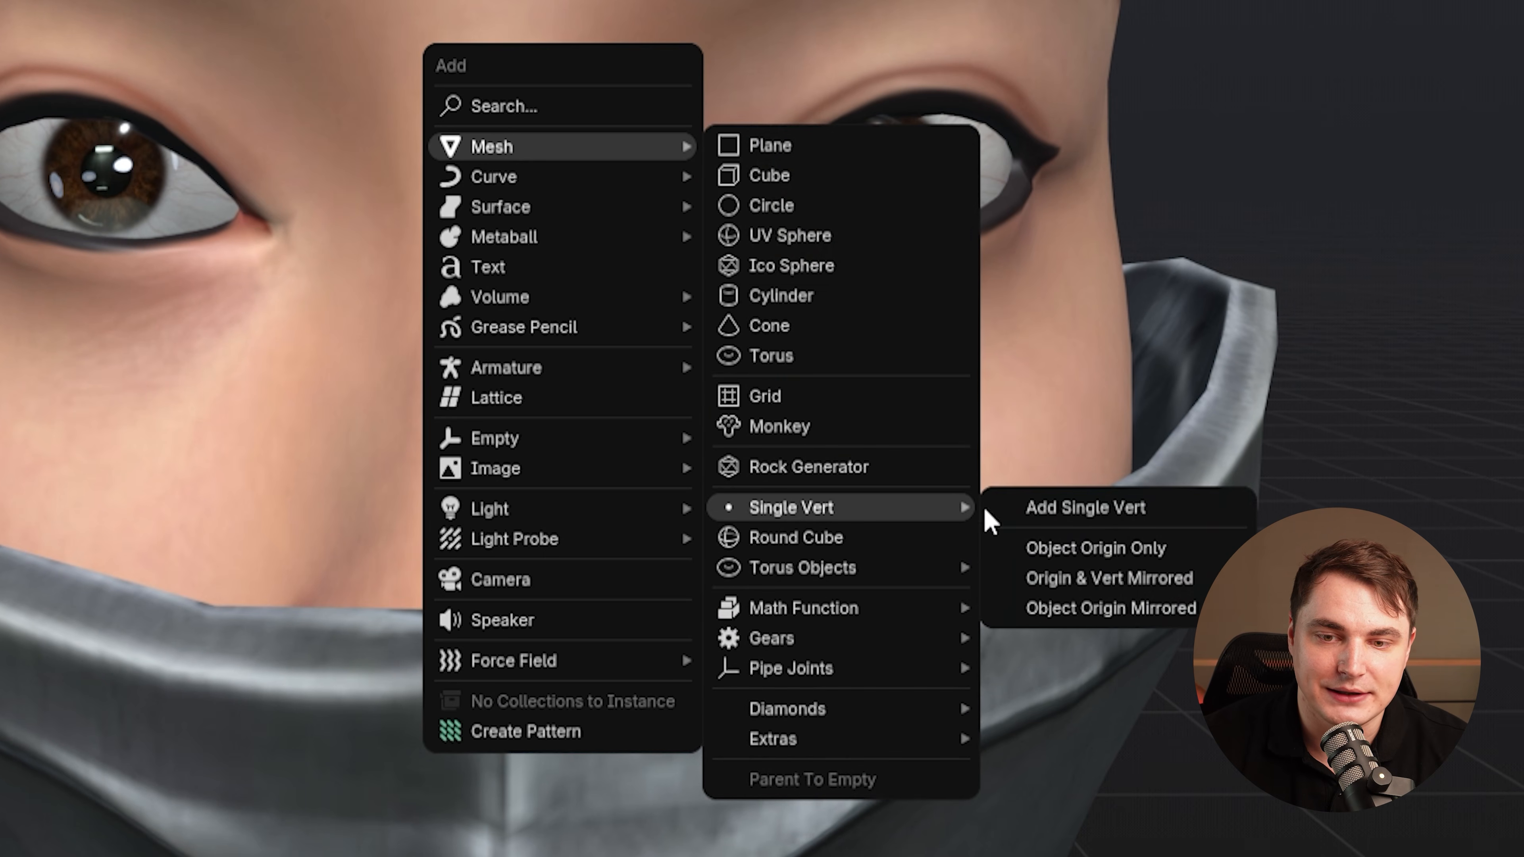
pyautogui.click(1122, 505)
pyautogui.keyDown('shift'); pyautogui.moveTo(670, 241); pyautogui.dragTo(582, 391, button='middle'); pyautogui.keyUp('shift')
pyautogui.scroll(4, 582, 391)
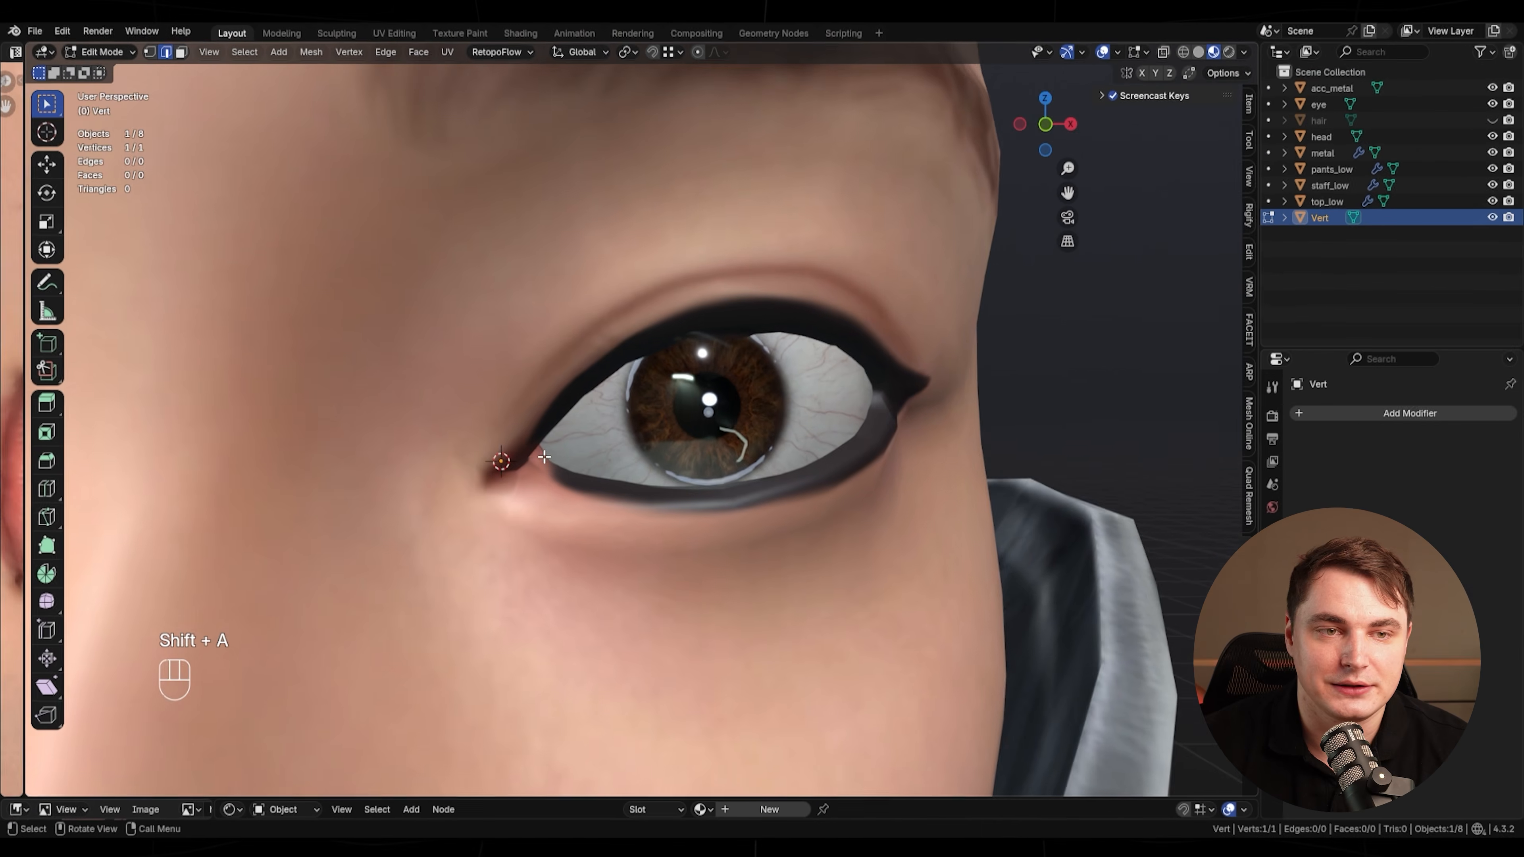
# - Turn on snapping with Face as the snap target
pyautogui.moveTo(537, 450); pyautogui.dragTo(551, 445, button='middle')
pyautogui.click(679, 52)
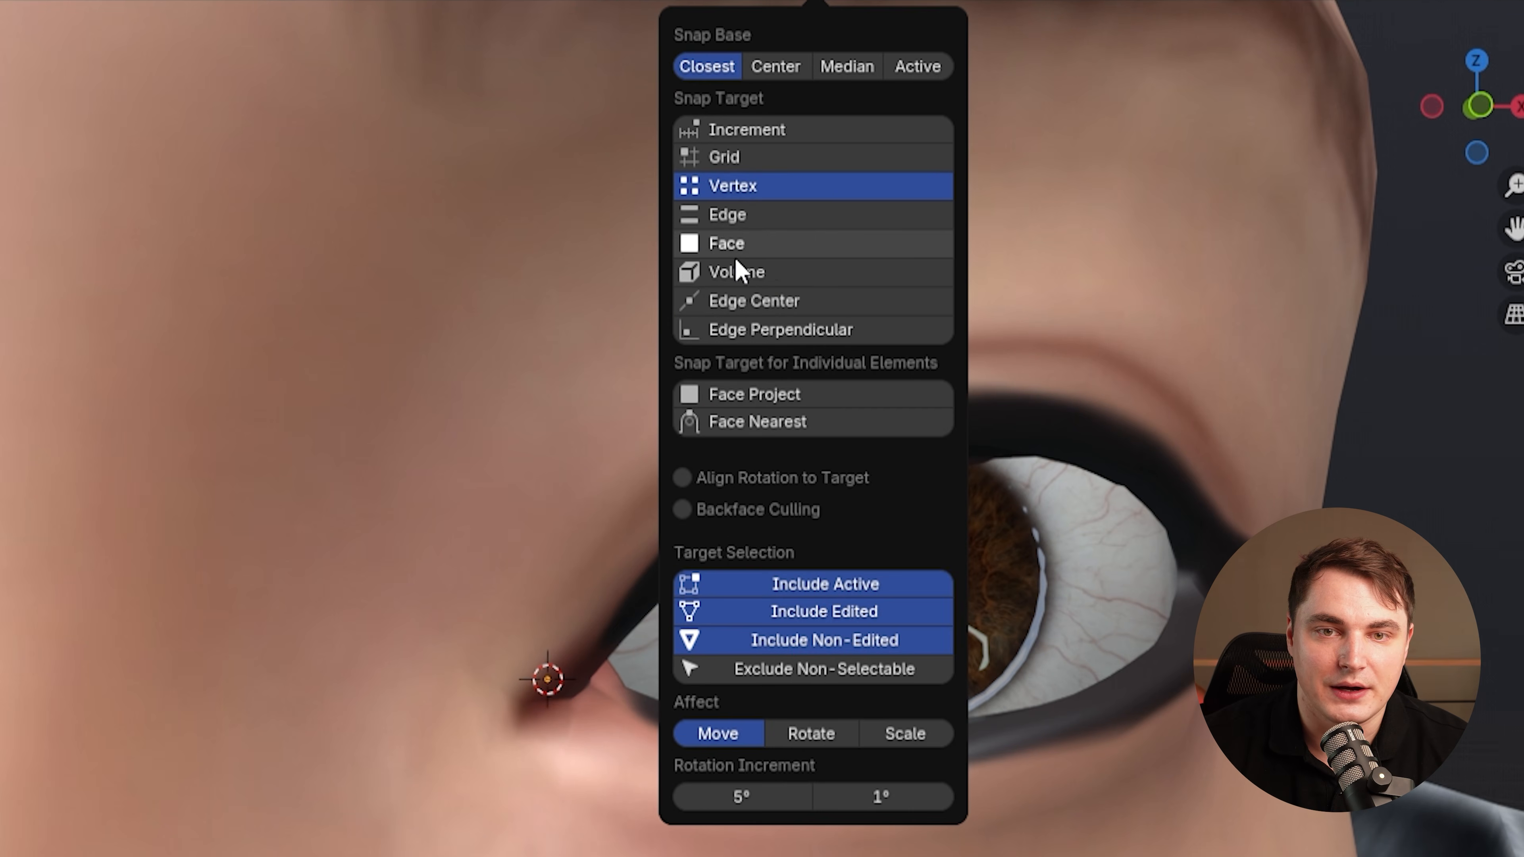
pyautogui.moveTo(960, 496); pyautogui.dragTo(846, 527, button='middle')
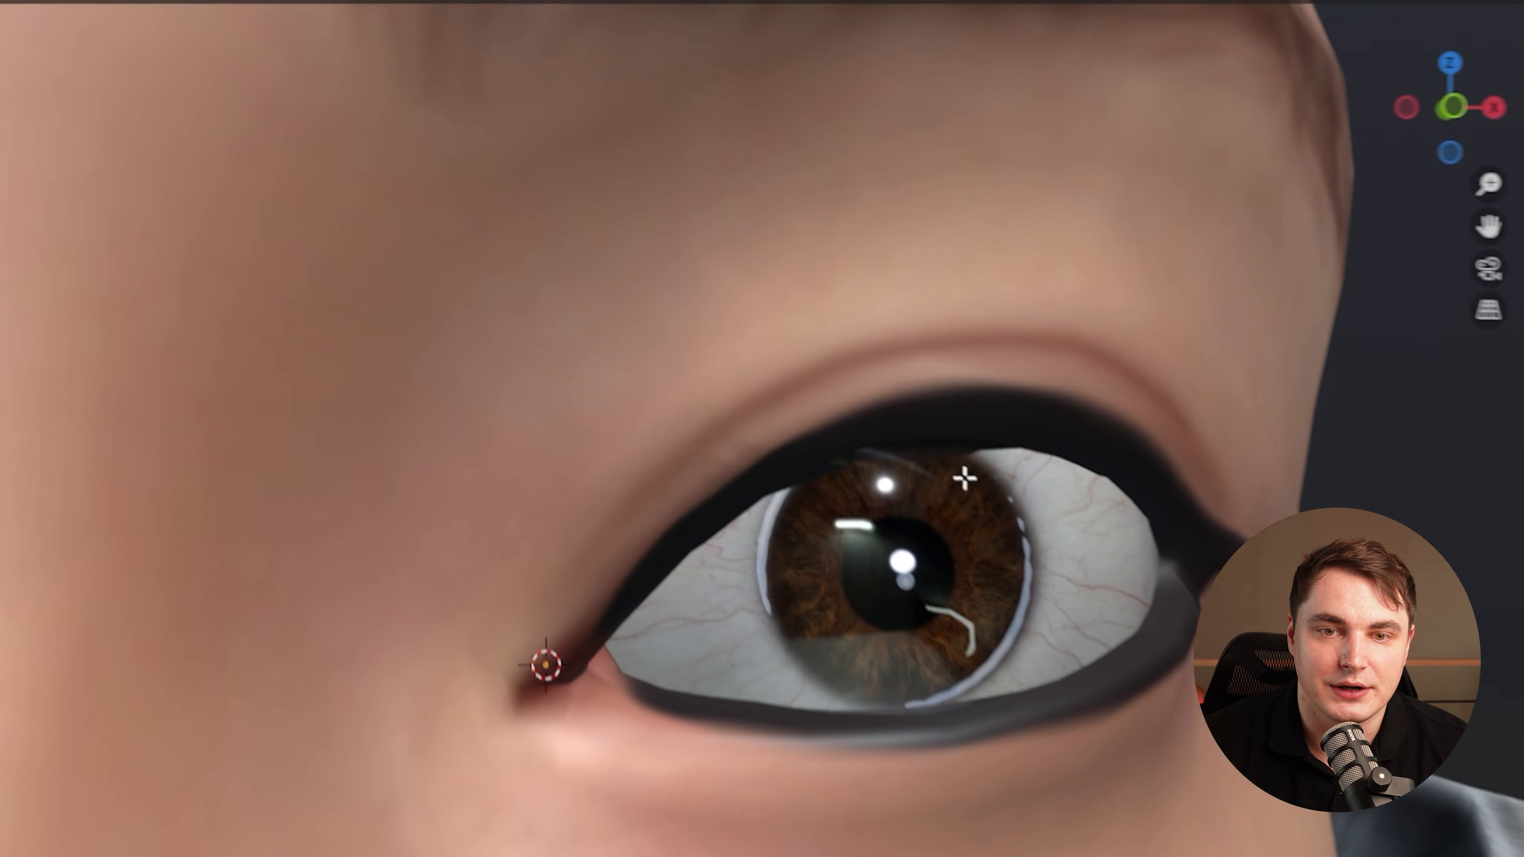
# - In front view, extrude the vertex into a six-segment chain along the upper eyelid from the inner to the outer corner
pyautogui.press('`')
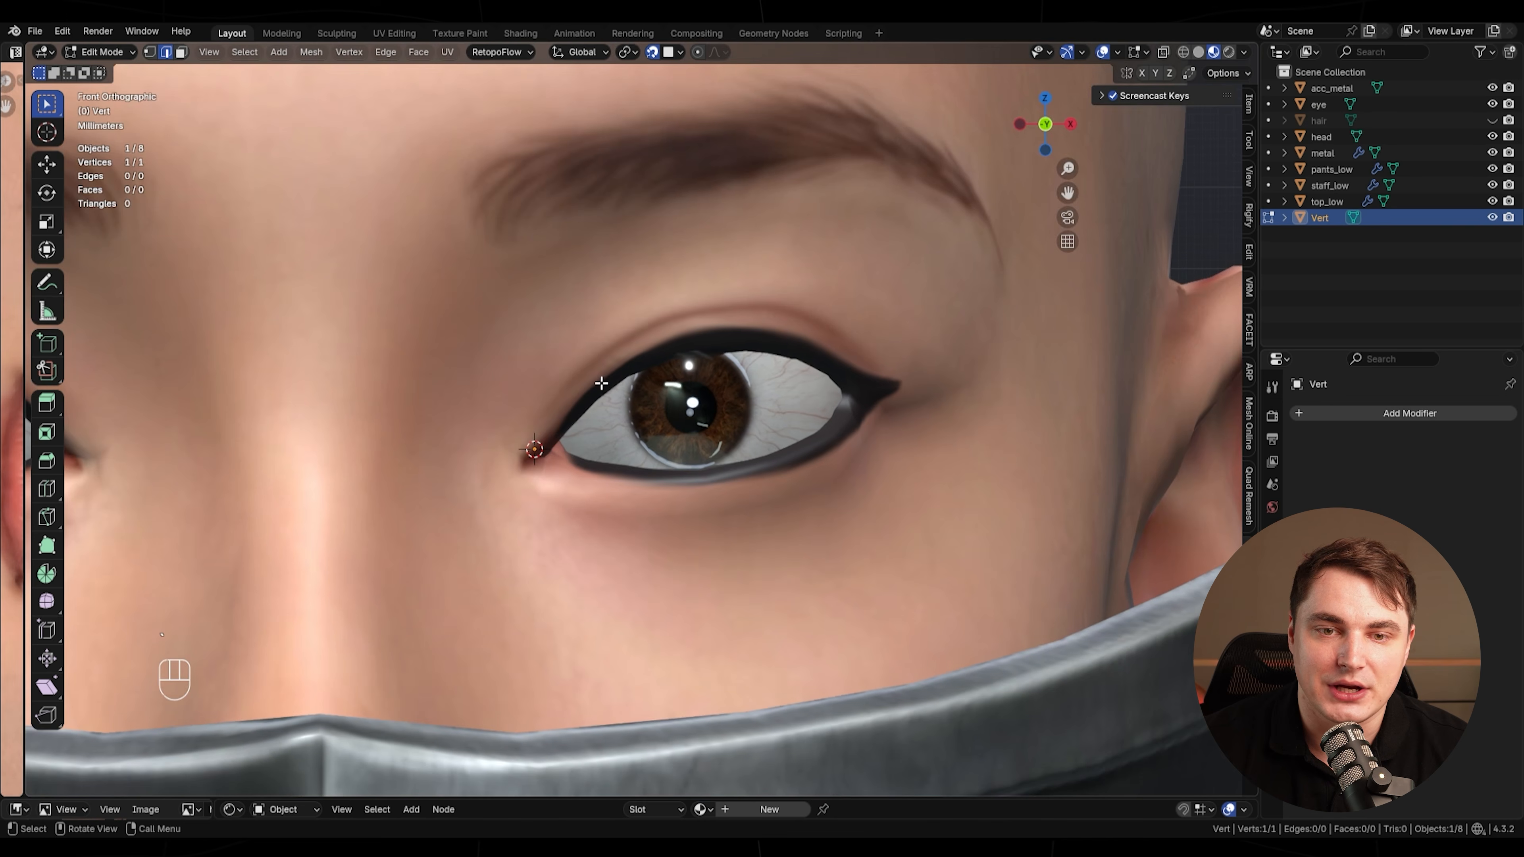
pyautogui.keyDown('shift'); pyautogui.moveTo(602, 384); pyautogui.dragTo(592, 406, button='middle'); pyautogui.keyUp('shift')
pyautogui.scroll(1, 558, 467)
pyautogui.press('e')
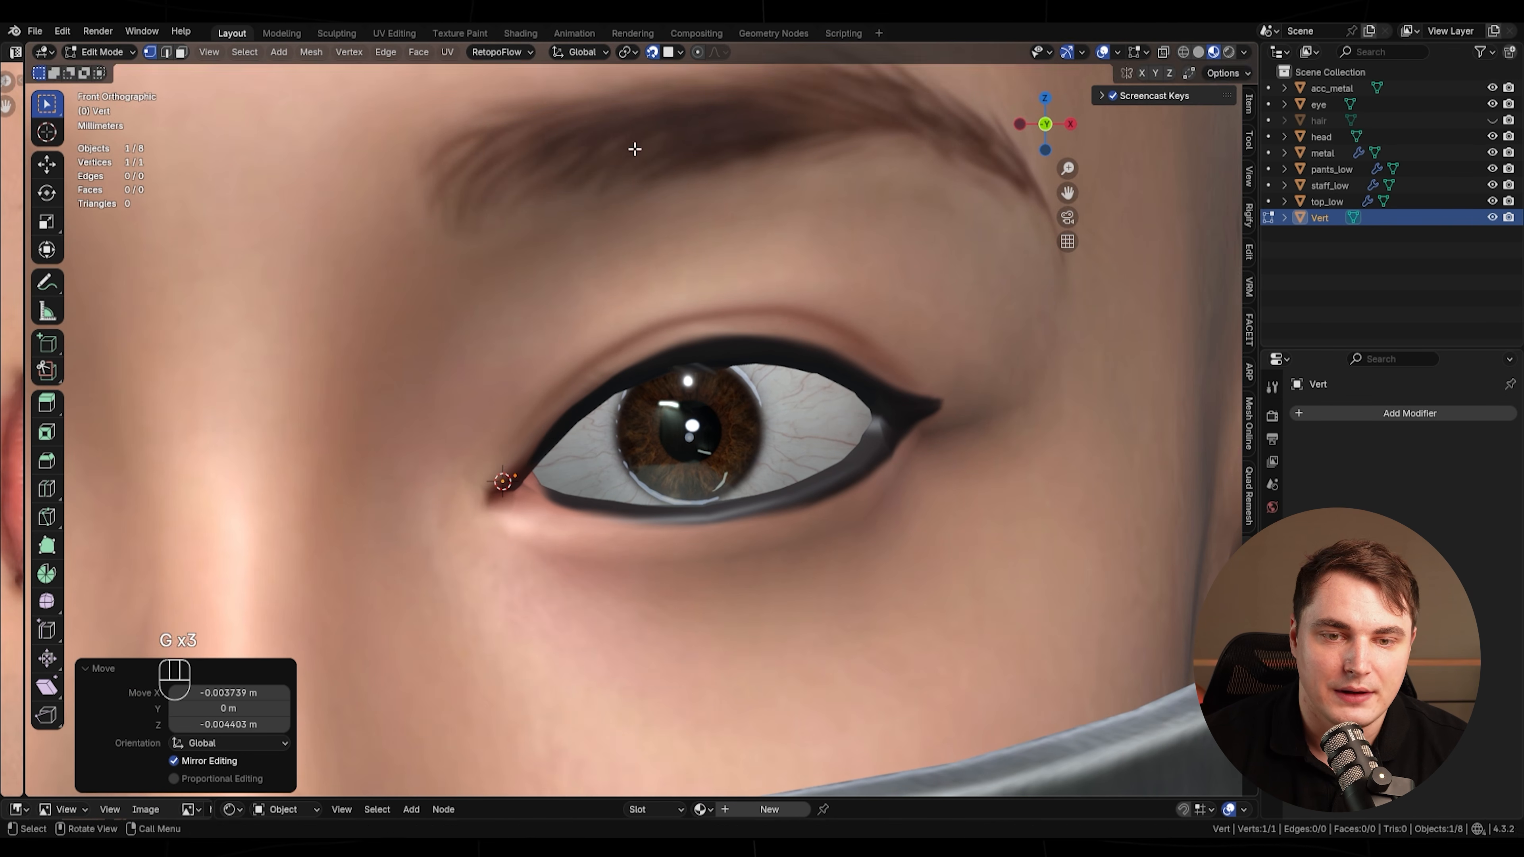
pyautogui.press('e')
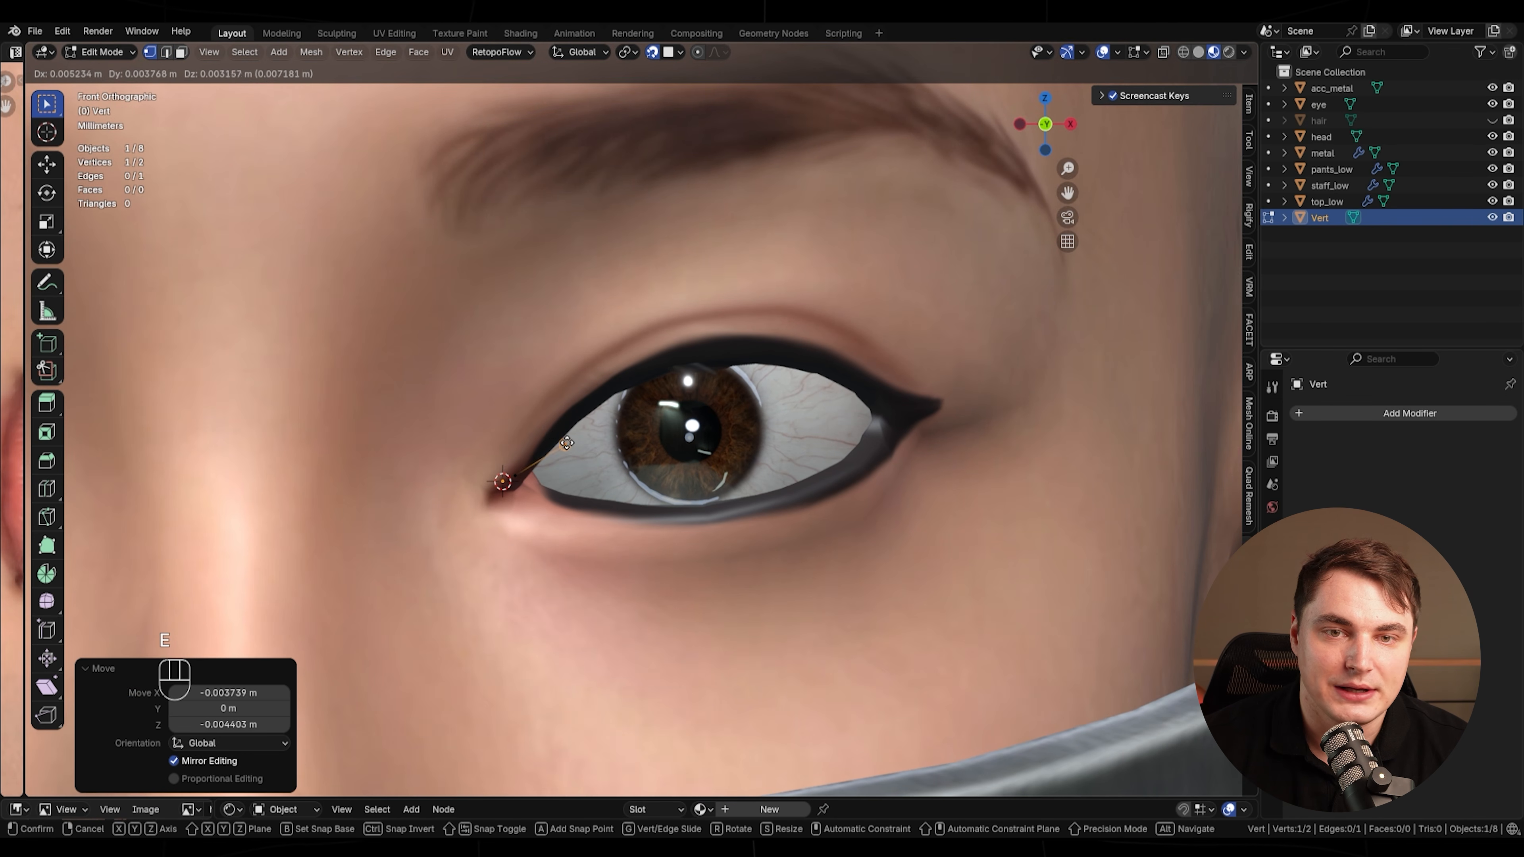
pyautogui.click(562, 421)
pyautogui.press('e')
pyautogui.click(637, 372)
pyautogui.press('e')
pyautogui.click(789, 350)
pyautogui.press('e')
pyautogui.click(849, 372)
pyautogui.press('e')
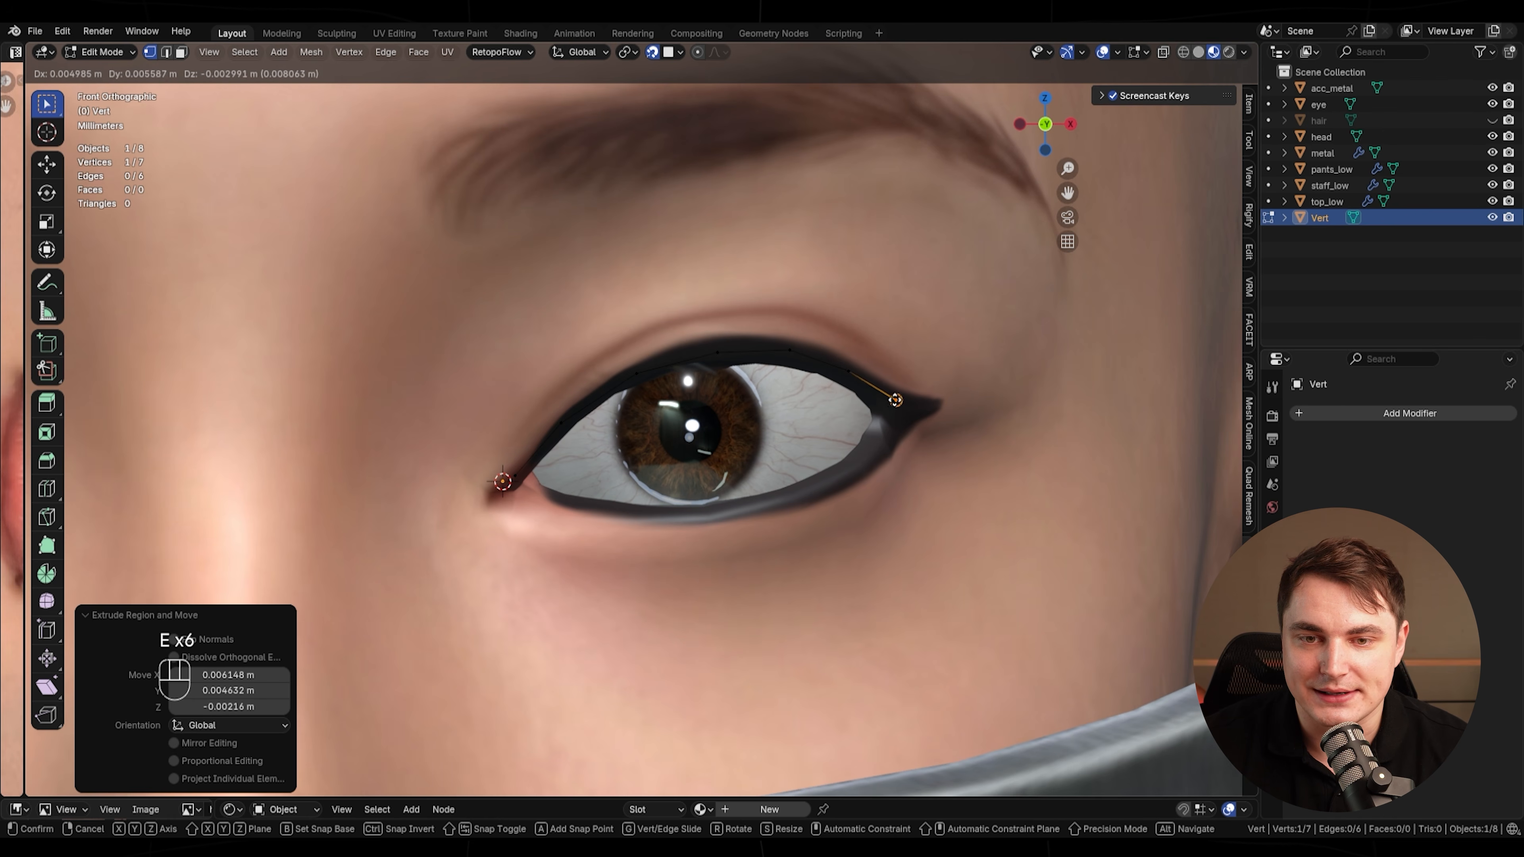
pyautogui.click(888, 401)
# - Nudge three middle vertices of the eyelid chain so that they follow the upper lid line more smoothly
pyautogui.click(789, 351)
pyautogui.press('g')
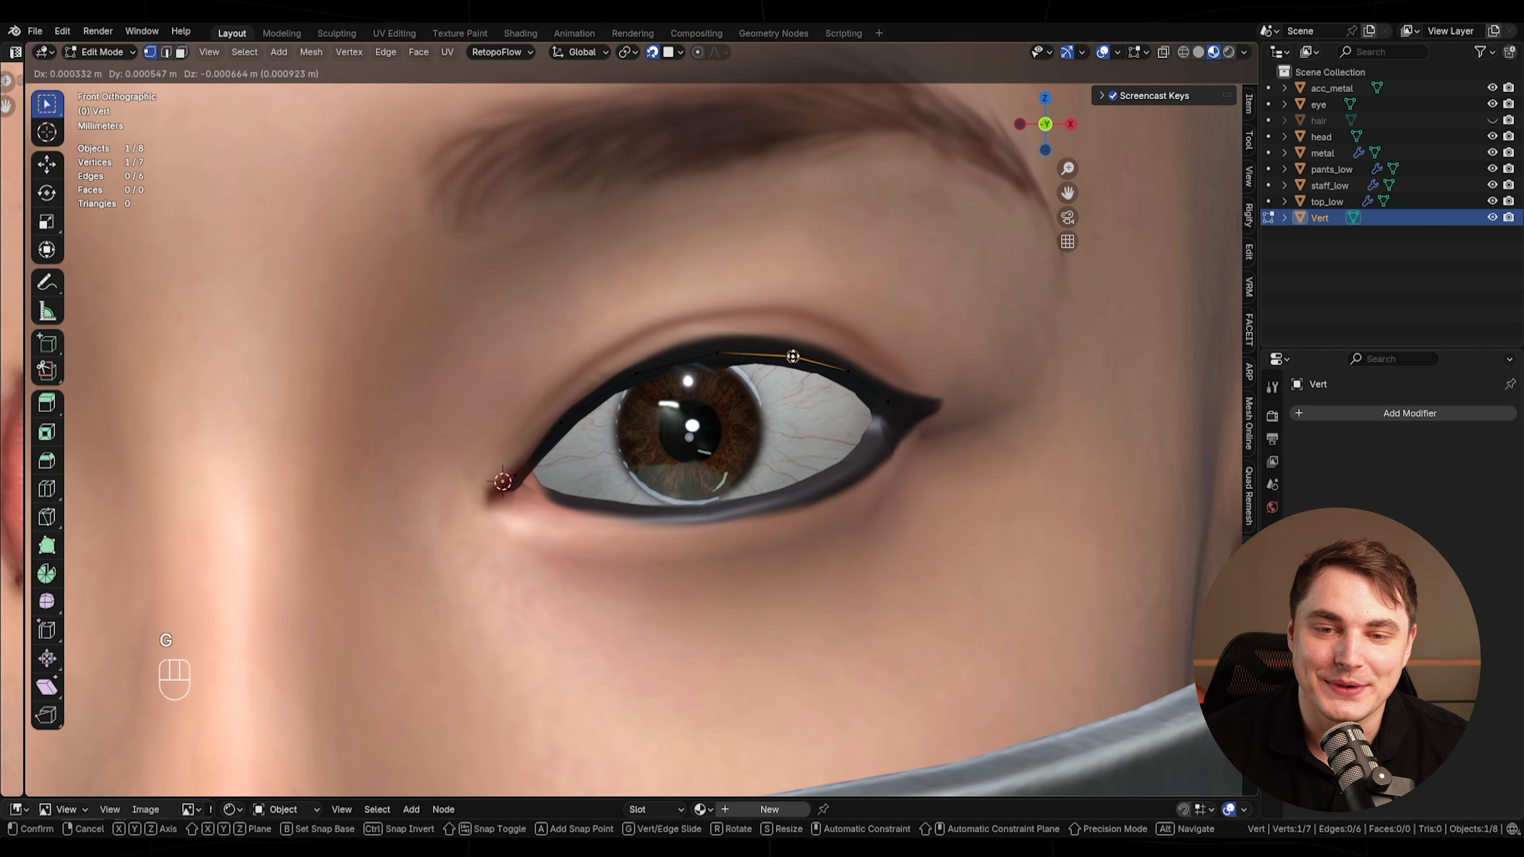
pyautogui.click(792, 356)
pyautogui.click(849, 372)
pyautogui.press('g')
pyautogui.click(851, 377)
pyautogui.click(717, 353)
pyautogui.press('g')
pyautogui.click(716, 353)
# - Switch to solid shading and reposition the chain's vertices, including the outer end one, to fit the lid edge
pyautogui.click(1198, 51)
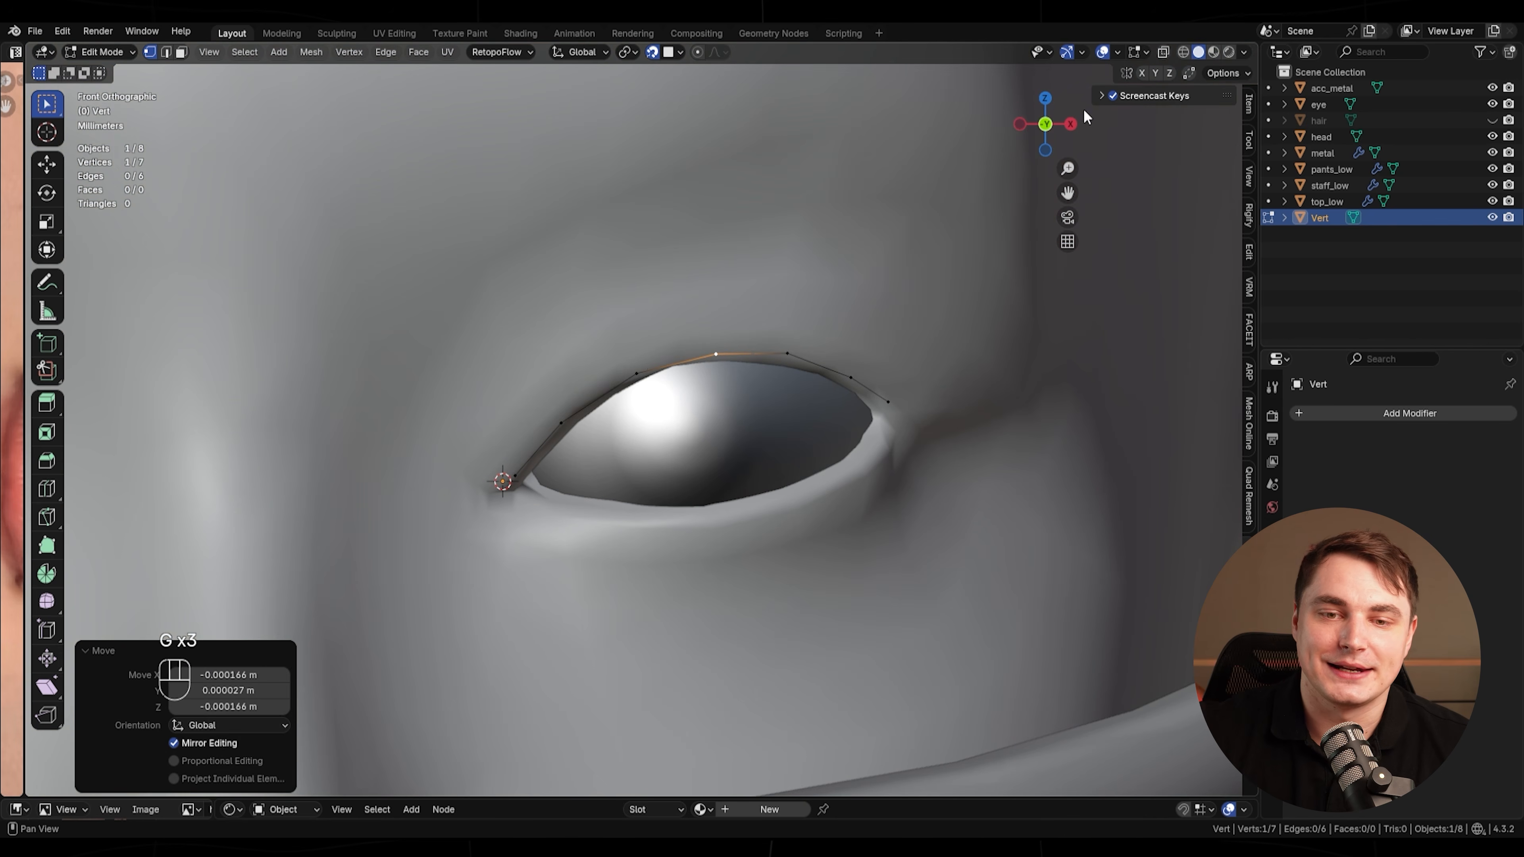
pyautogui.click(636, 373)
pyautogui.press('g')
pyautogui.click(638, 370)
pyautogui.click(789, 353)
pyautogui.press('g')
pyautogui.click(787, 357)
pyautogui.click(888, 402)
pyautogui.press('g')
pyautogui.click(882, 399)
# - With snapping off, extrude the whole eyelid chain forward and upward about 0.013 m in right view to form an eyelash strip
pyautogui.moveTo(881, 400); pyautogui.dragTo(606, 428, button='middle')
pyautogui.press('a')
pyautogui.press('`')
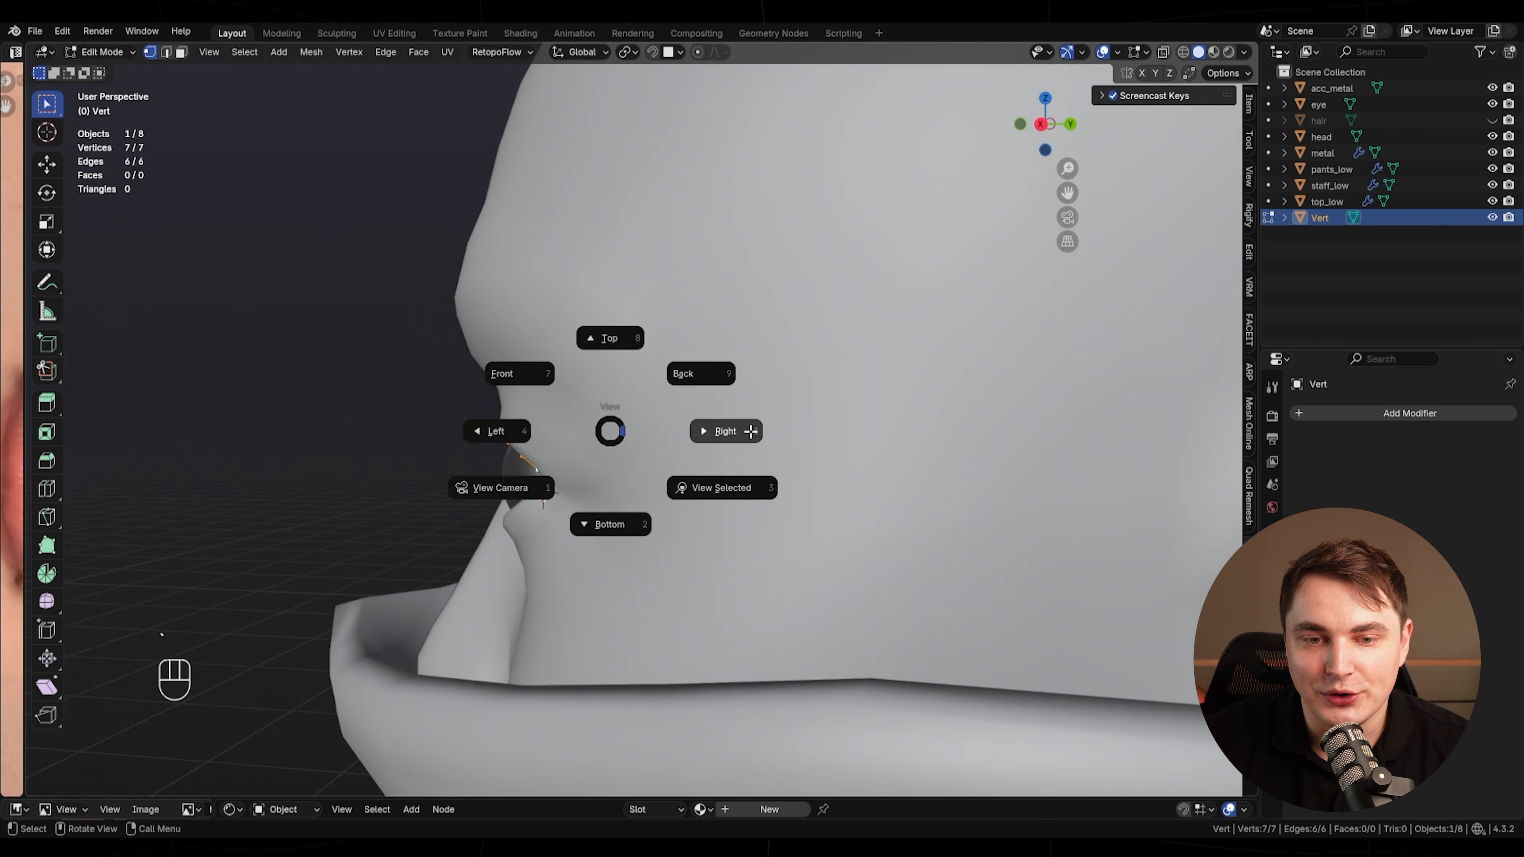
pyautogui.click(663, 434)
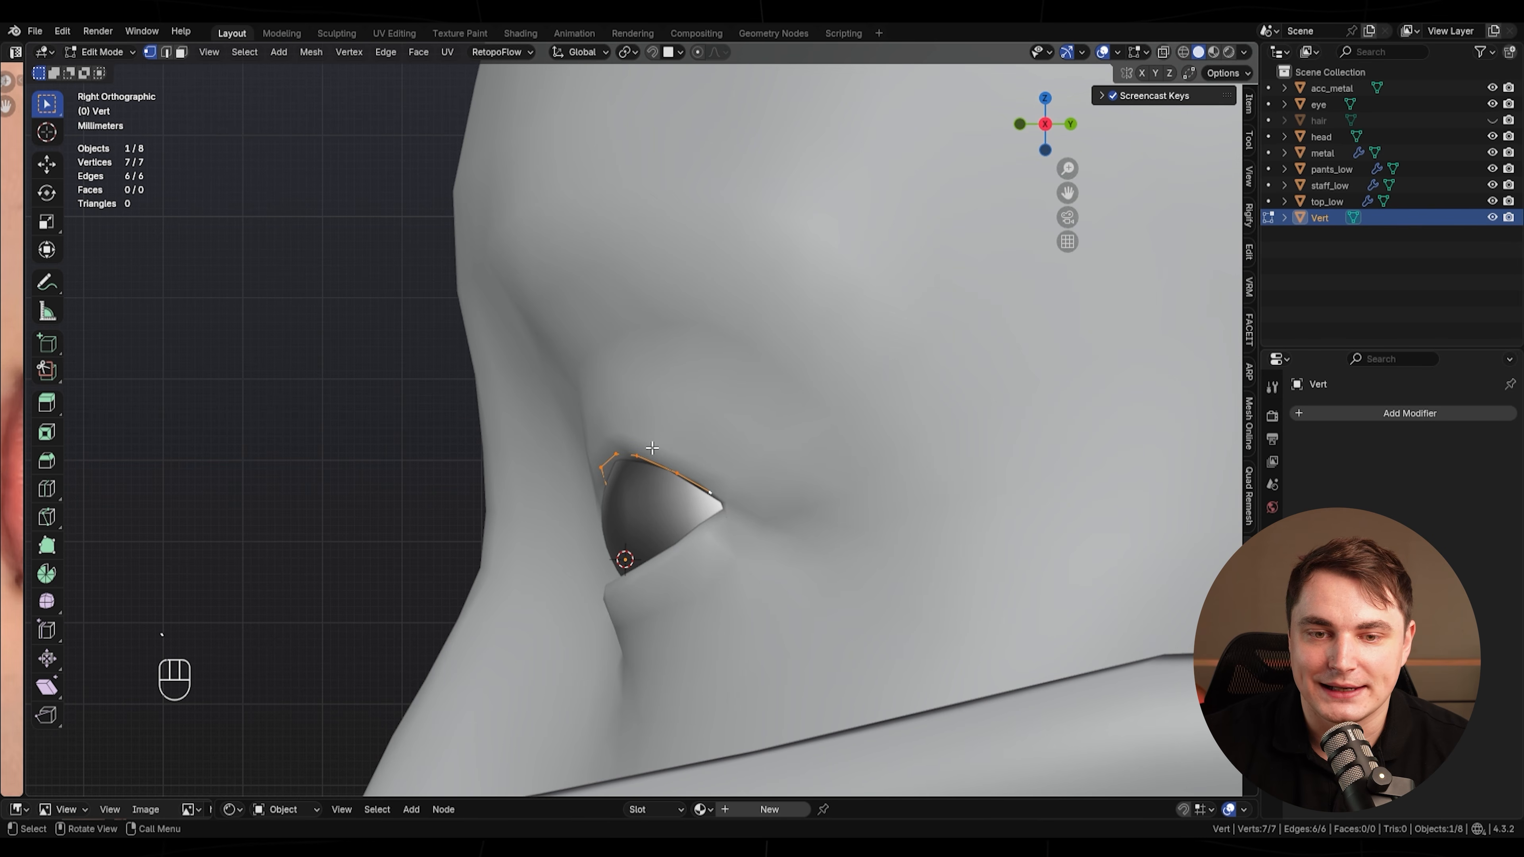
pyautogui.press('e')
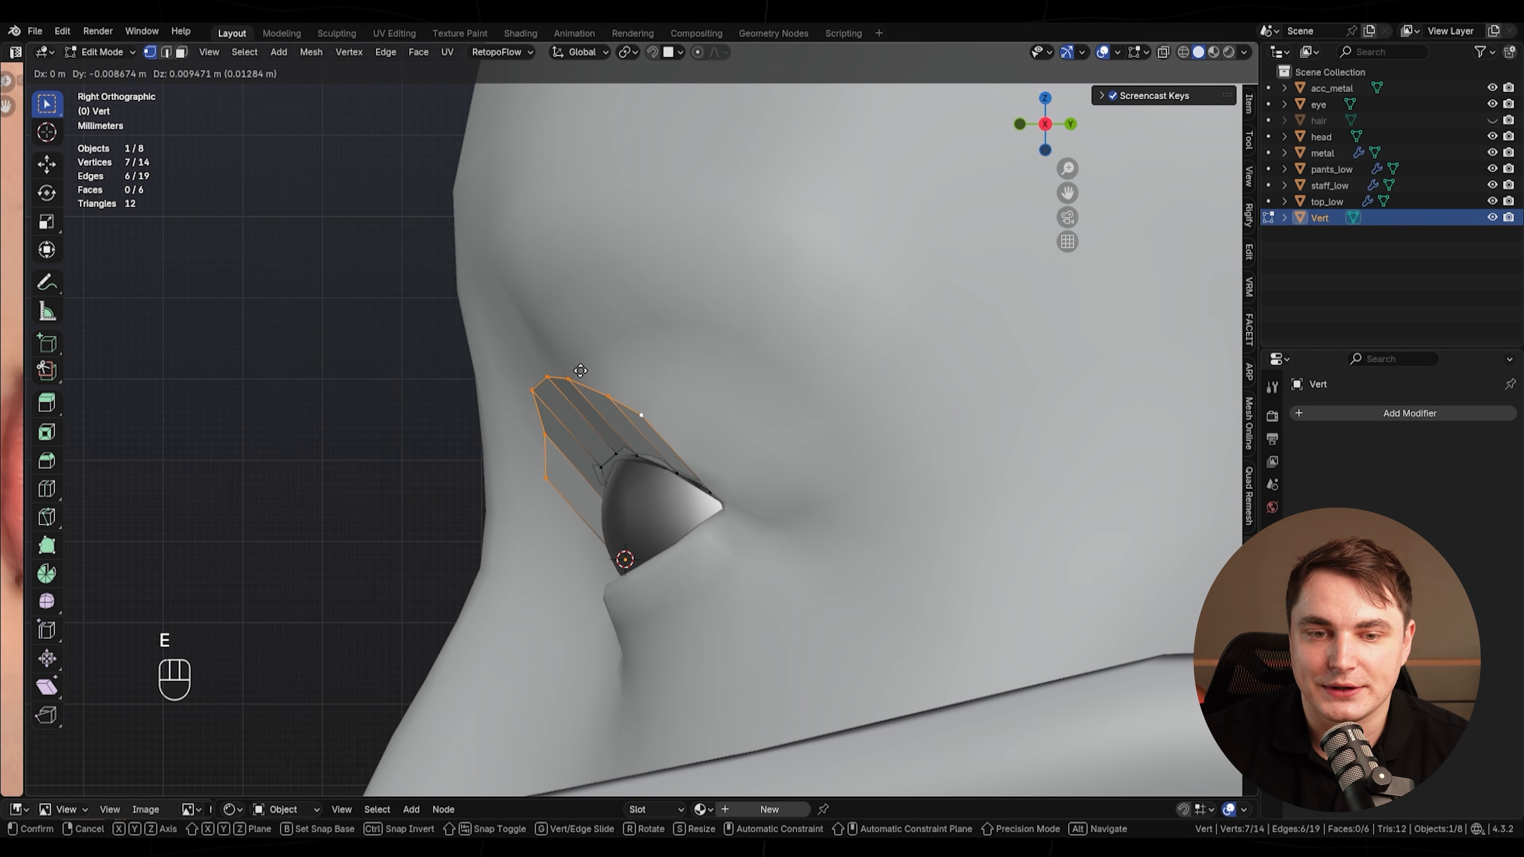
pyautogui.click(574, 364)
# - Slide the inner vertices along the eyelash strip's free edge to shape its curved outline
pyautogui.moveTo(575, 372); pyautogui.dragTo(864, 443, button='middle')
pyautogui.click(518, 447)
pyautogui.press('g')
pyautogui.press('g')
pyautogui.click(558, 403)
pyautogui.press('g')
pyautogui.press('g')
pyautogui.click(620, 342)
pyautogui.press('g')
pyautogui.press('g')
# - Move further vertices of the eyelash strip's free edge to refine the curve toward the outer corner
pyautogui.click(847, 387)
pyautogui.press('g')
pyautogui.click(646, 394)
pyautogui.press('g')
pyautogui.click(585, 439)
# - Add three evenly spaced loop cuts along the length of the eyelash strip and select one of the new loops
pyautogui.moveTo(648, 442); pyautogui.dragTo(578, 442, button='middle')
pyautogui.hotkey('ctrl', 'r')
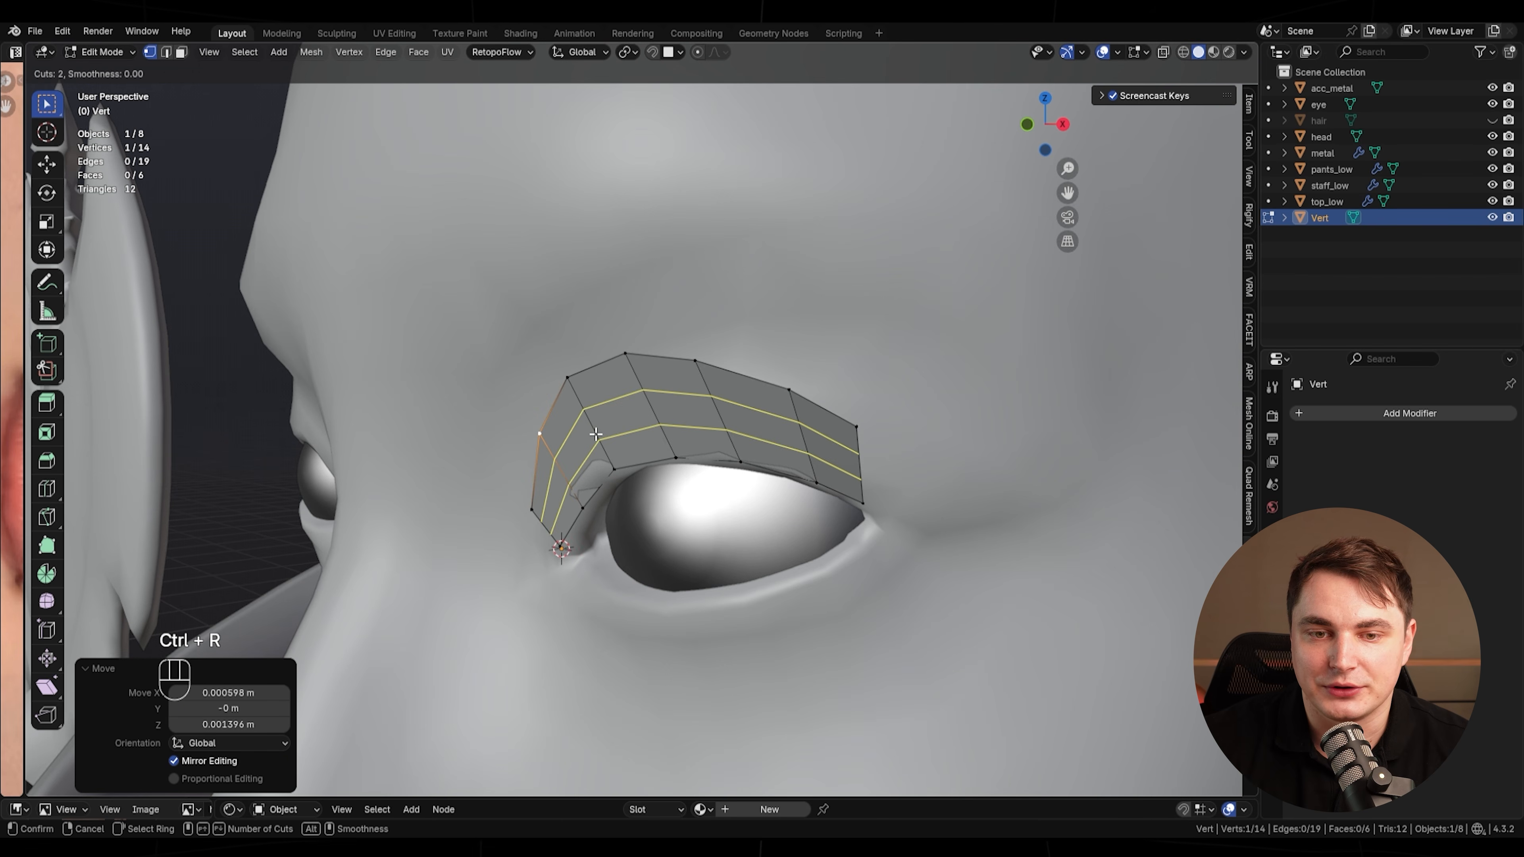
pyautogui.click(554, 406)
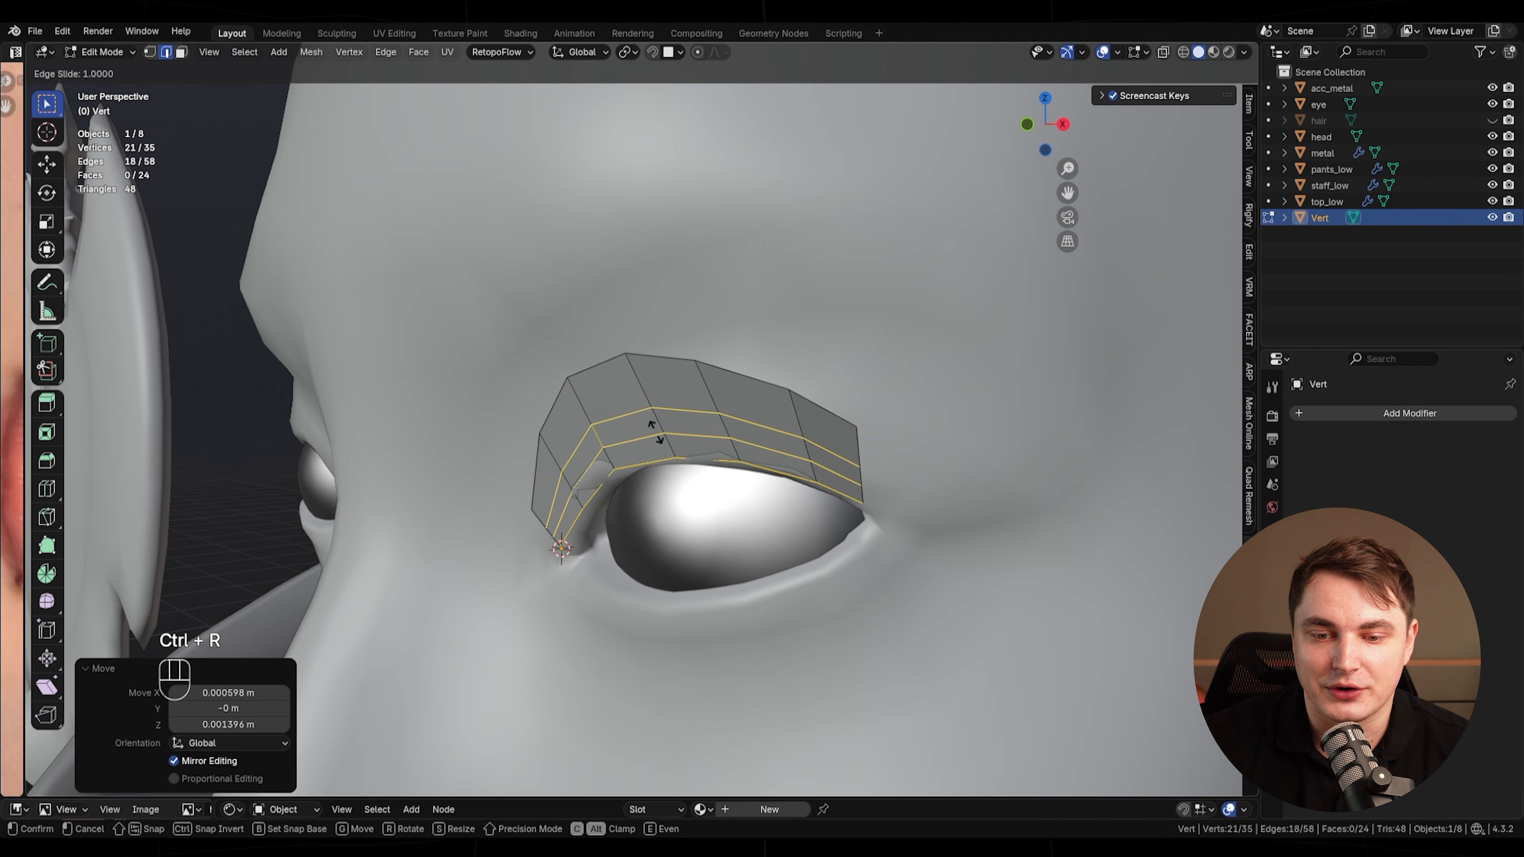
pyautogui.rightClick(627, 419)
pyautogui.keyDown('alt'); pyautogui.click(613, 425); pyautogui.keyUp('alt')
pyautogui.moveTo(741, 205); pyautogui.dragTo(650, 200, button='middle')
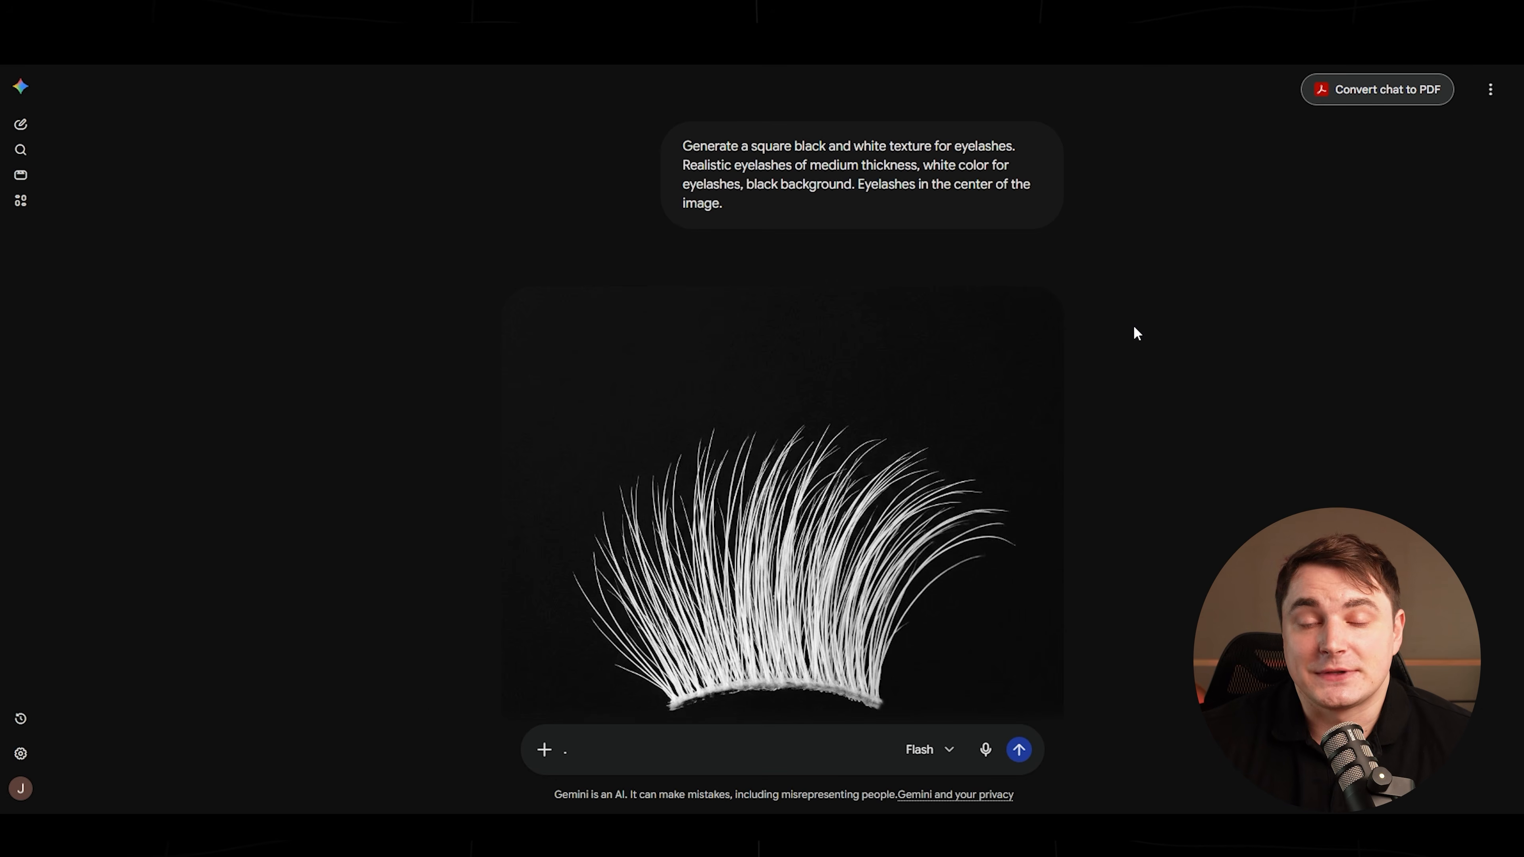
# - In the Gemini chat, review the eyelash texture prompts and generated images down to the version with lower eyelashes
pyautogui.scroll(-8, 1172, 372)
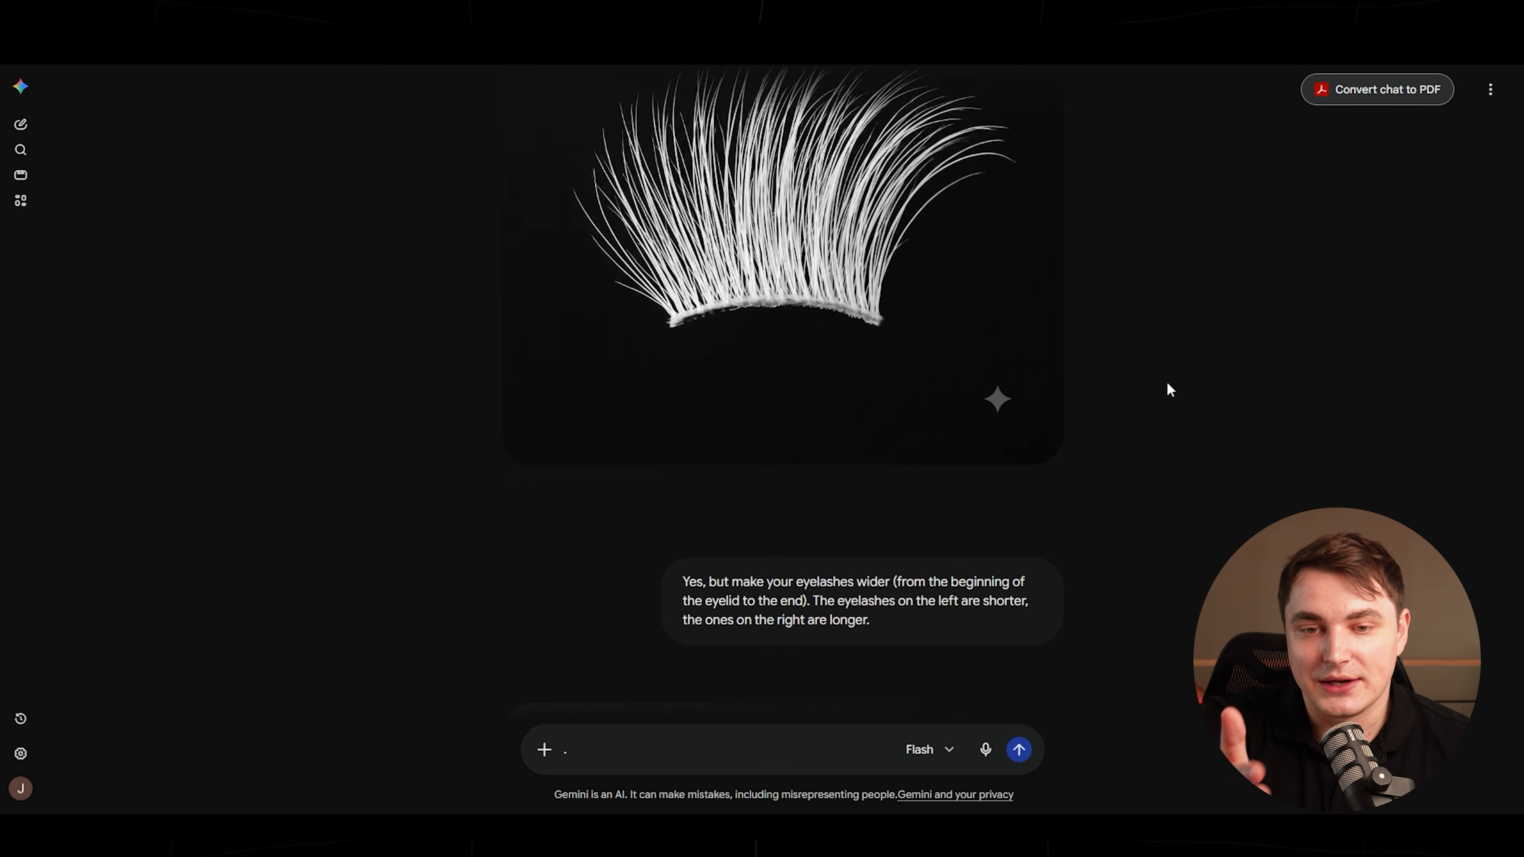
pyautogui.scroll(-12, 1192, 438)
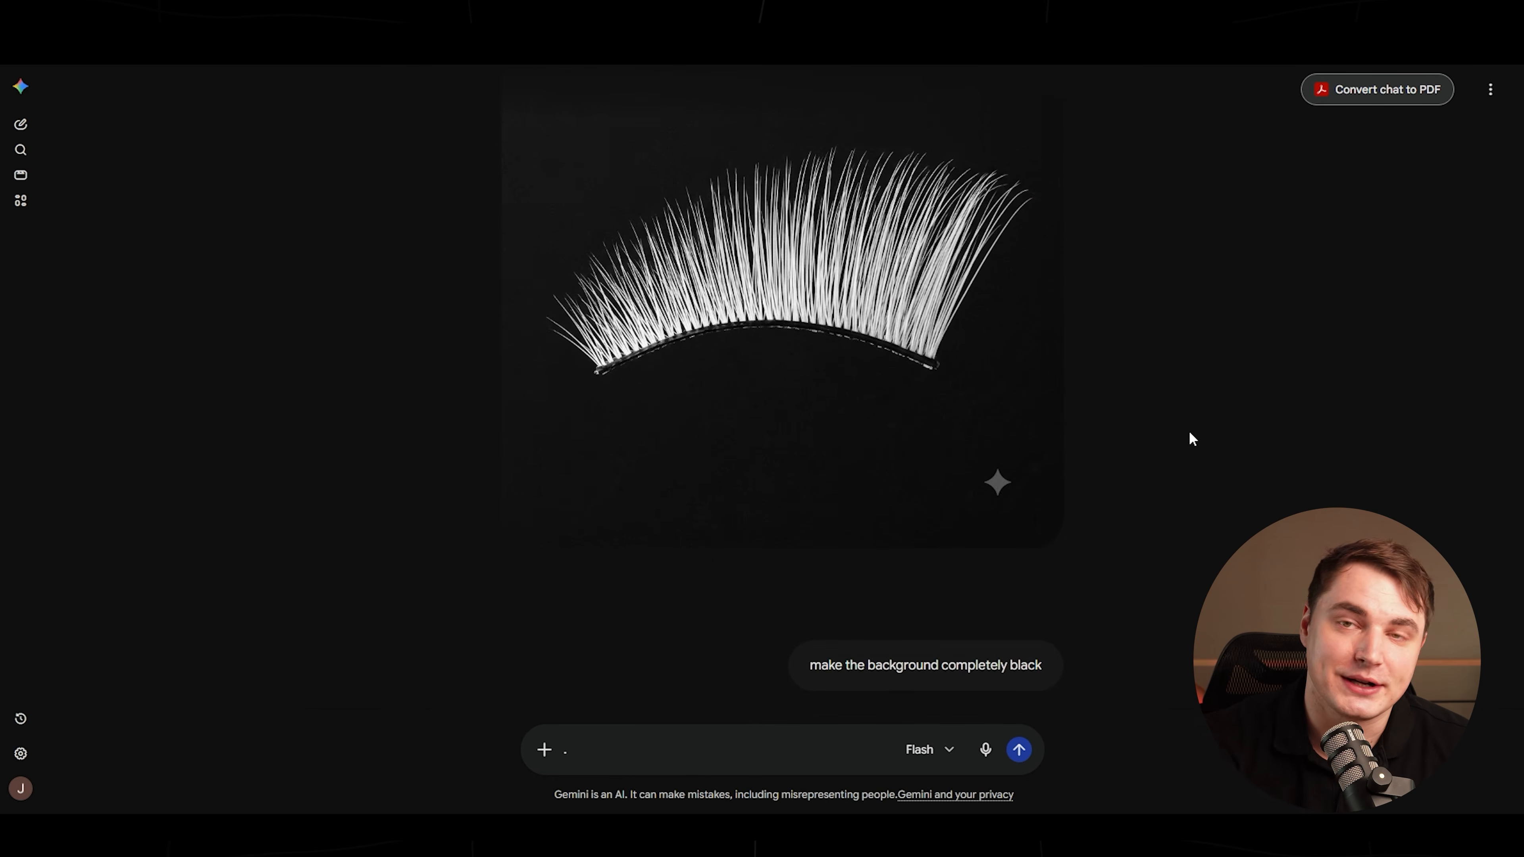
pyautogui.scroll(-15, 1190, 433)
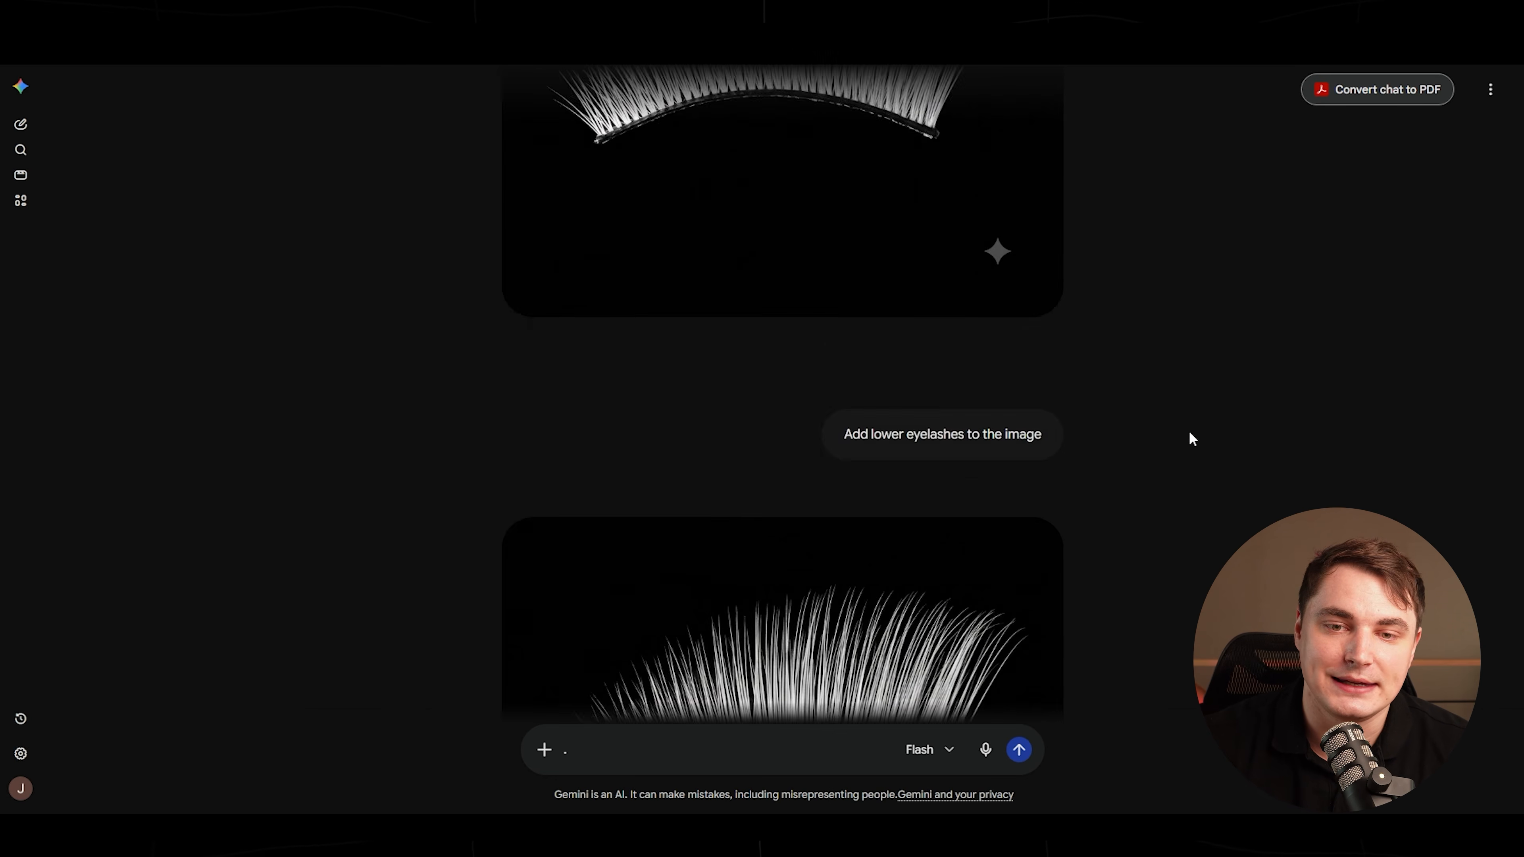
pyautogui.scroll(-3, 1189, 432)
pyautogui.scroll(3, 1189, 432)
pyautogui.scroll(-1, 1189, 432)
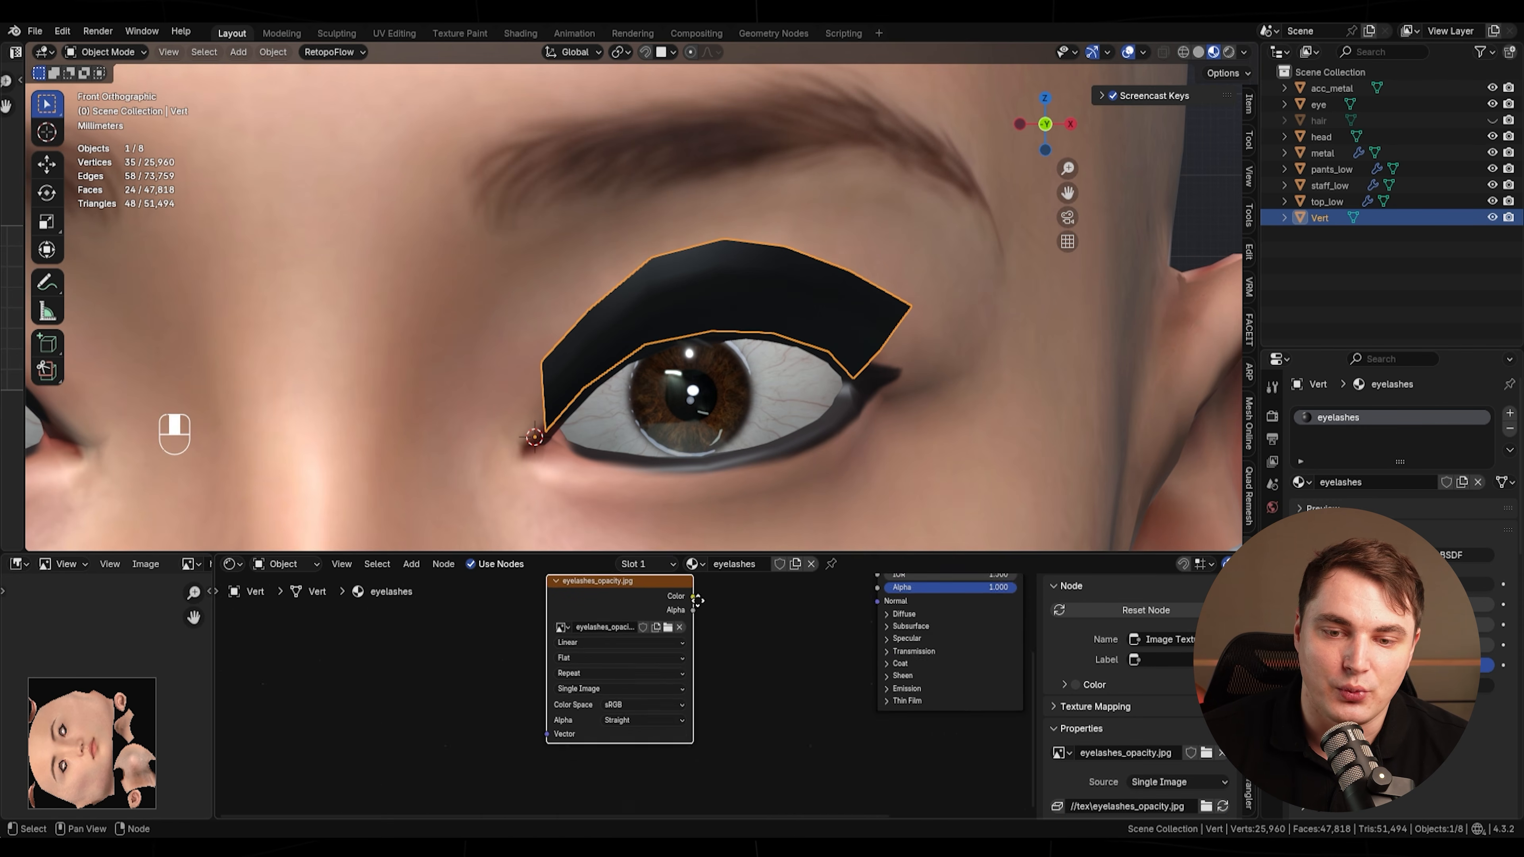
# - Back in Blender, set the eyelashes_opacity.jpg texture's color space to Non-Color and connect its Color output to the shader's Alpha
pyautogui.moveTo(697, 604); pyautogui.dragTo(654, 669, button='middle')
pyautogui.moveTo(550, 654); pyautogui.dragTo(549, 623)
pyautogui.click(582, 740)
pyautogui.click(714, 674)
pyautogui.moveTo(646, 631); pyautogui.dragTo(839, 657)
# - In an enlarged UV editor, rotate and move the whole eyelash strip's UVs over the upper lashes of the texture
pyautogui.moveTo(25, 186); pyautogui.dragTo(541, 210)
pyautogui.press('Tab')
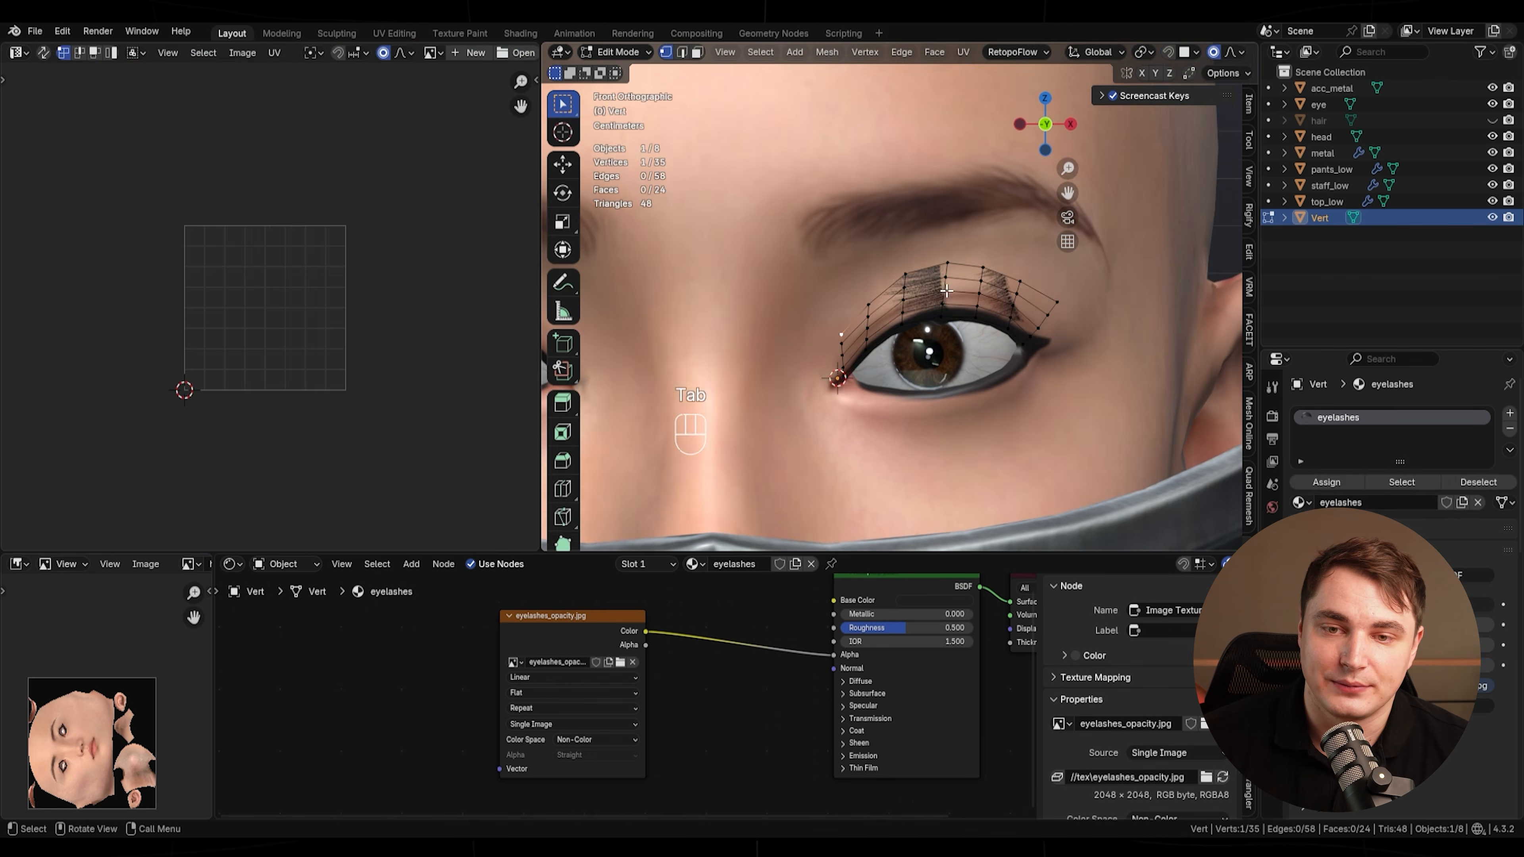
pyautogui.press('a')
pyautogui.scroll(-10, 264, 315)
pyautogui.scroll(3, 262, 317)
pyautogui.press('r')
pyautogui.press('g')
pyautogui.scroll(4, 960, 288)
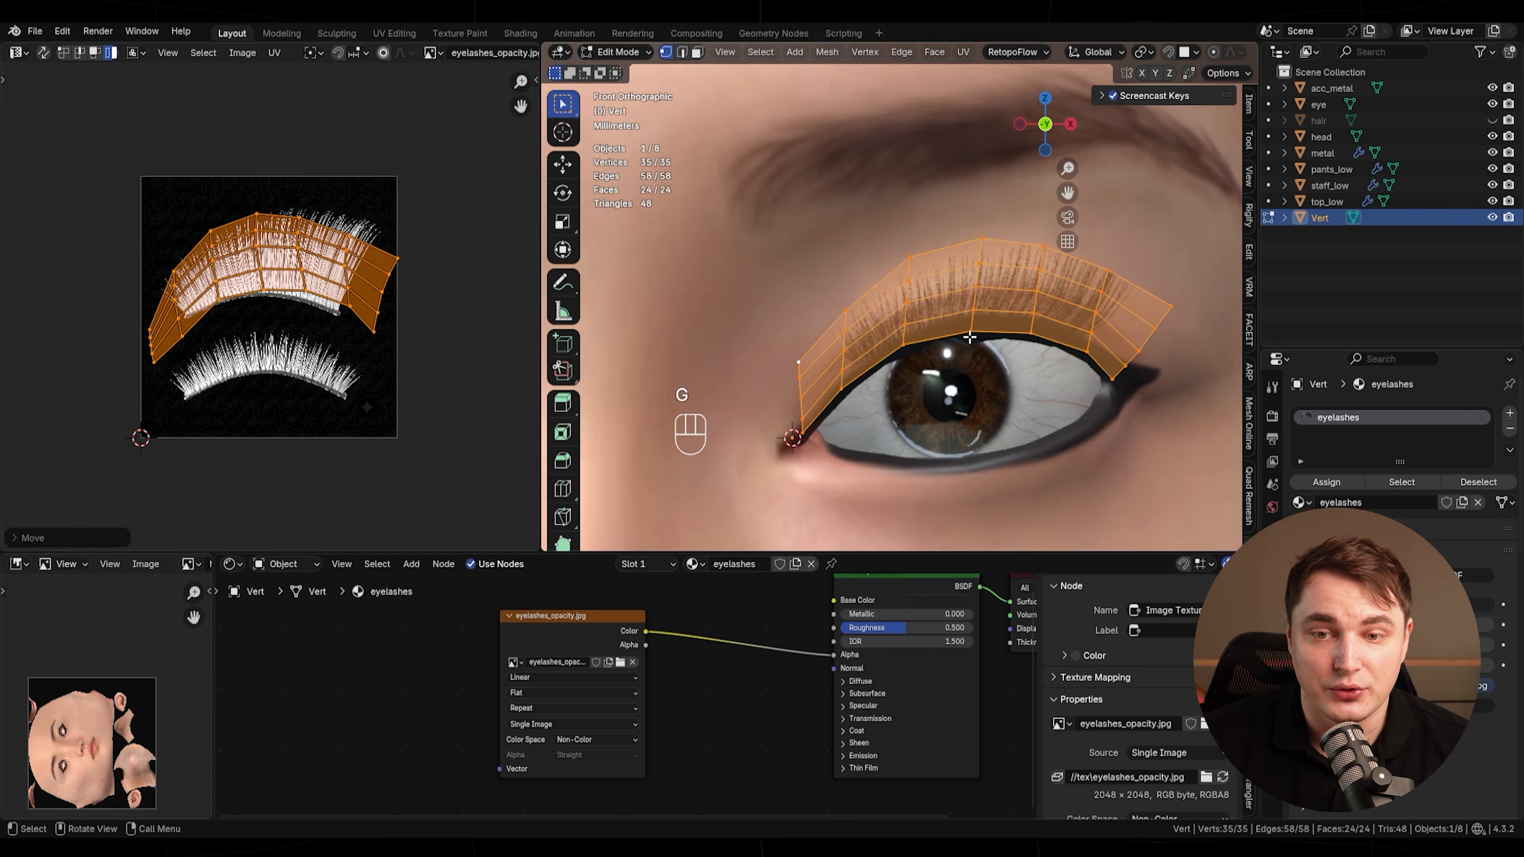
# - With proportional editing on, move UV points at the strip's outer end to fit the upper lashes
pyautogui.scroll(3, 270, 305)
pyautogui.press('o')
pyautogui.press('g')
pyautogui.click(460, 225)
pyautogui.press('g')
pyautogui.click(506, 141)
pyautogui.press('g')
pyautogui.press('g')
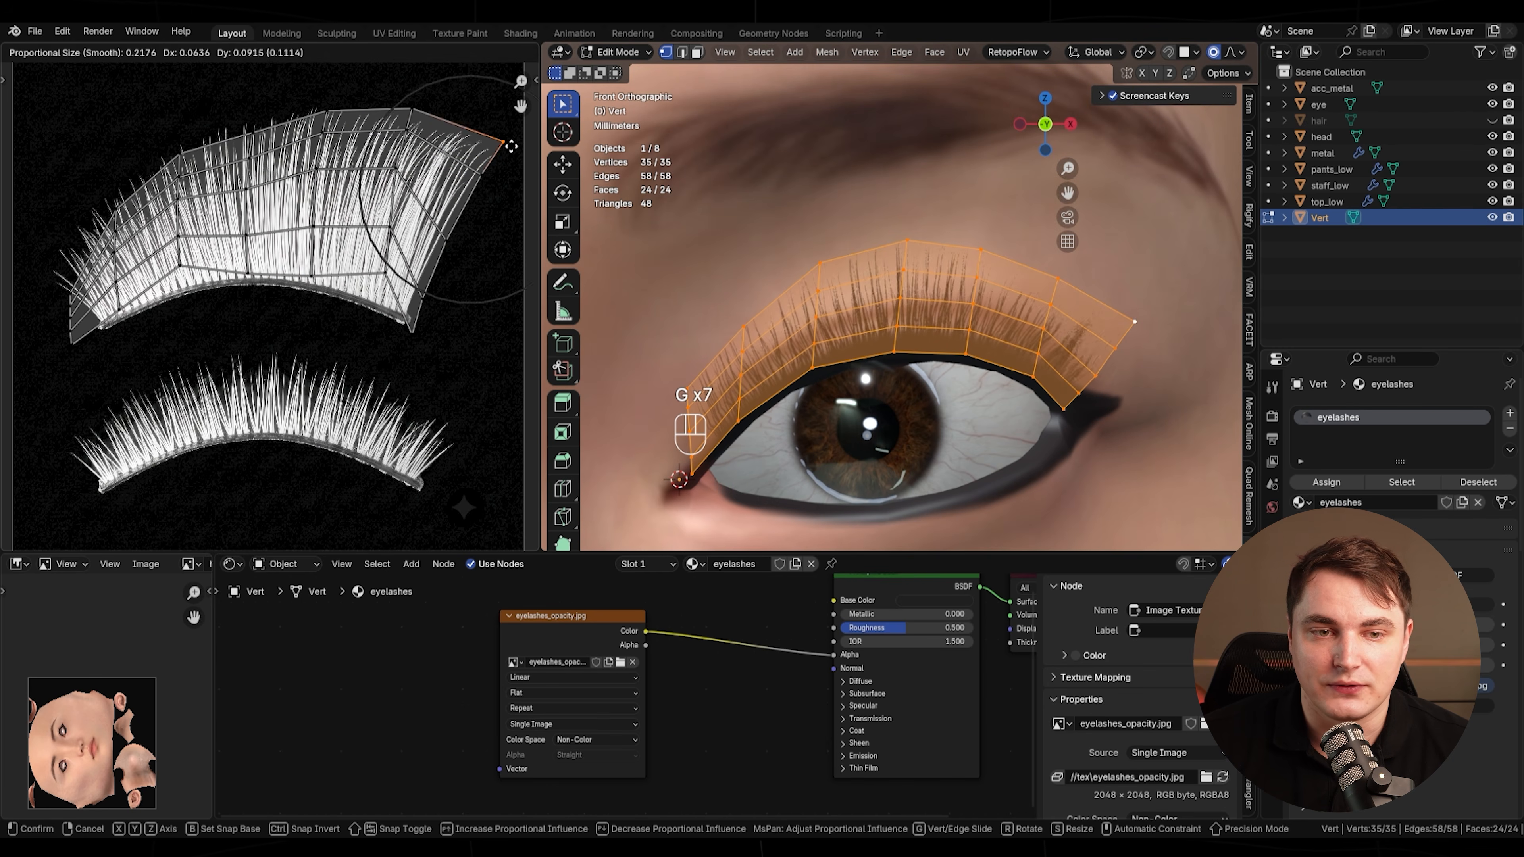
# - Move further UV points around the outer half of the strip to follow the curve of the texture's upper lashes
pyautogui.click(449, 238)
pyautogui.press('g')
pyautogui.press('g')
pyautogui.press('g')
pyautogui.press('g')
pyautogui.press('g')
pyautogui.press('g')
# - Fit the UV strip's upper edge and lower outer corner to the lashes, and hide the viewport overlays
pyautogui.click(176, 142)
pyautogui.press('g')
pyautogui.press('g')
pyautogui.press('g')
pyautogui.press('g')
pyautogui.click(408, 312)
pyautogui.scroll(-5, 900, 52)
pyautogui.click(1103, 53)
pyautogui.scroll(-3, 900, 337)
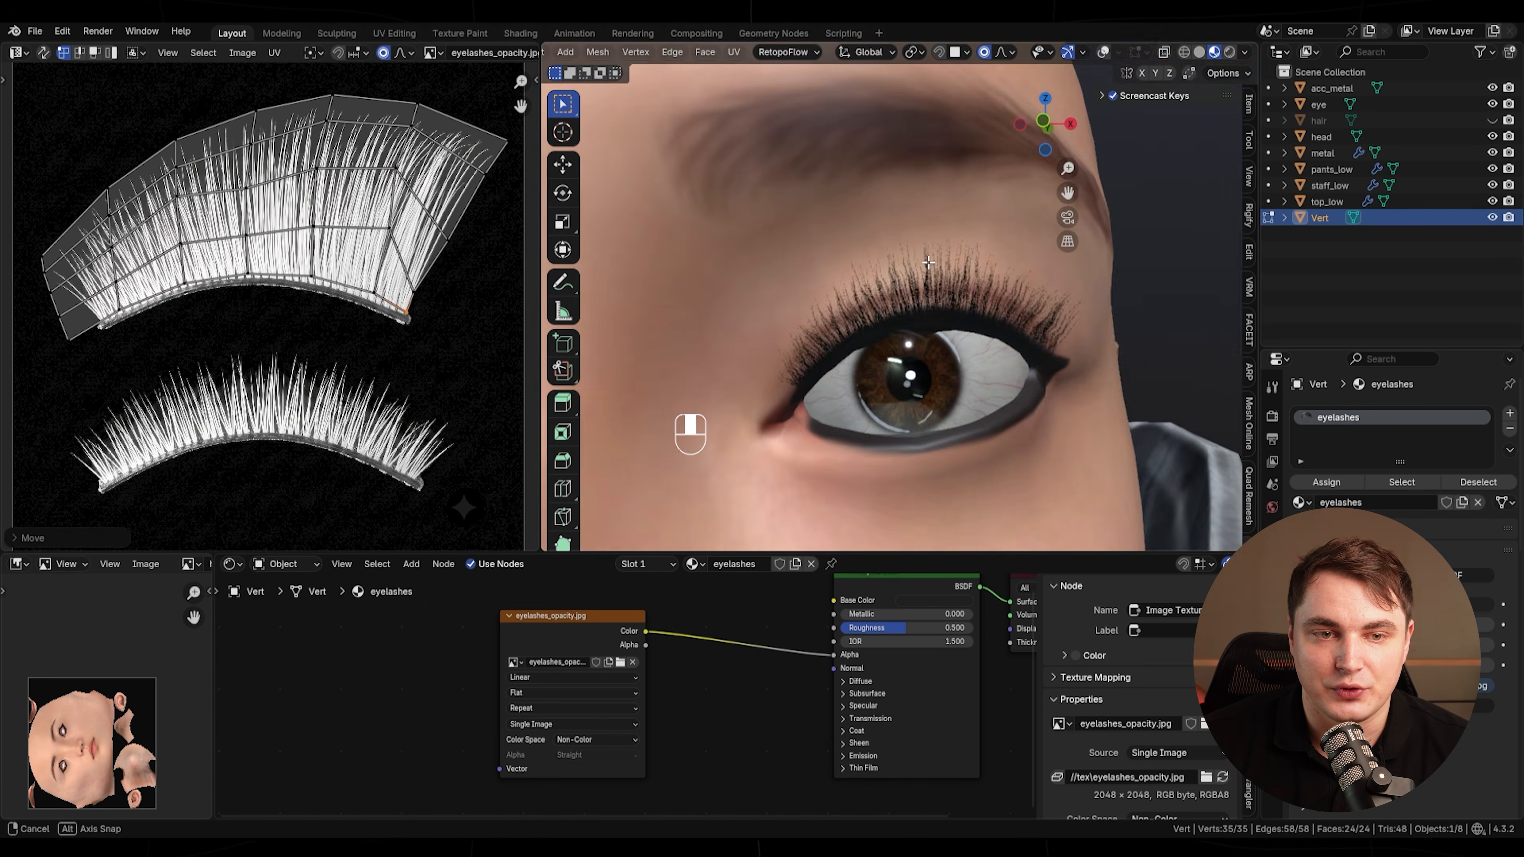
# - Fine-tune the position of more upper eyelash UV points while checking the lashes on the model
pyautogui.scroll(2, 900, 336)
pyautogui.press('g')
pyautogui.press('g')
pyautogui.press('g')
pyautogui.press('g')
# - Smooth the upper eyelash UV layout with the Relax brush and check the lashes on the model
pyautogui.press('t')
pyautogui.click(22, 354)
pyautogui.moveTo(200, 289); pyautogui.dragTo(380, 219)
pyautogui.moveTo(270, 270); pyautogui.dragTo(199, 271, button='middle')
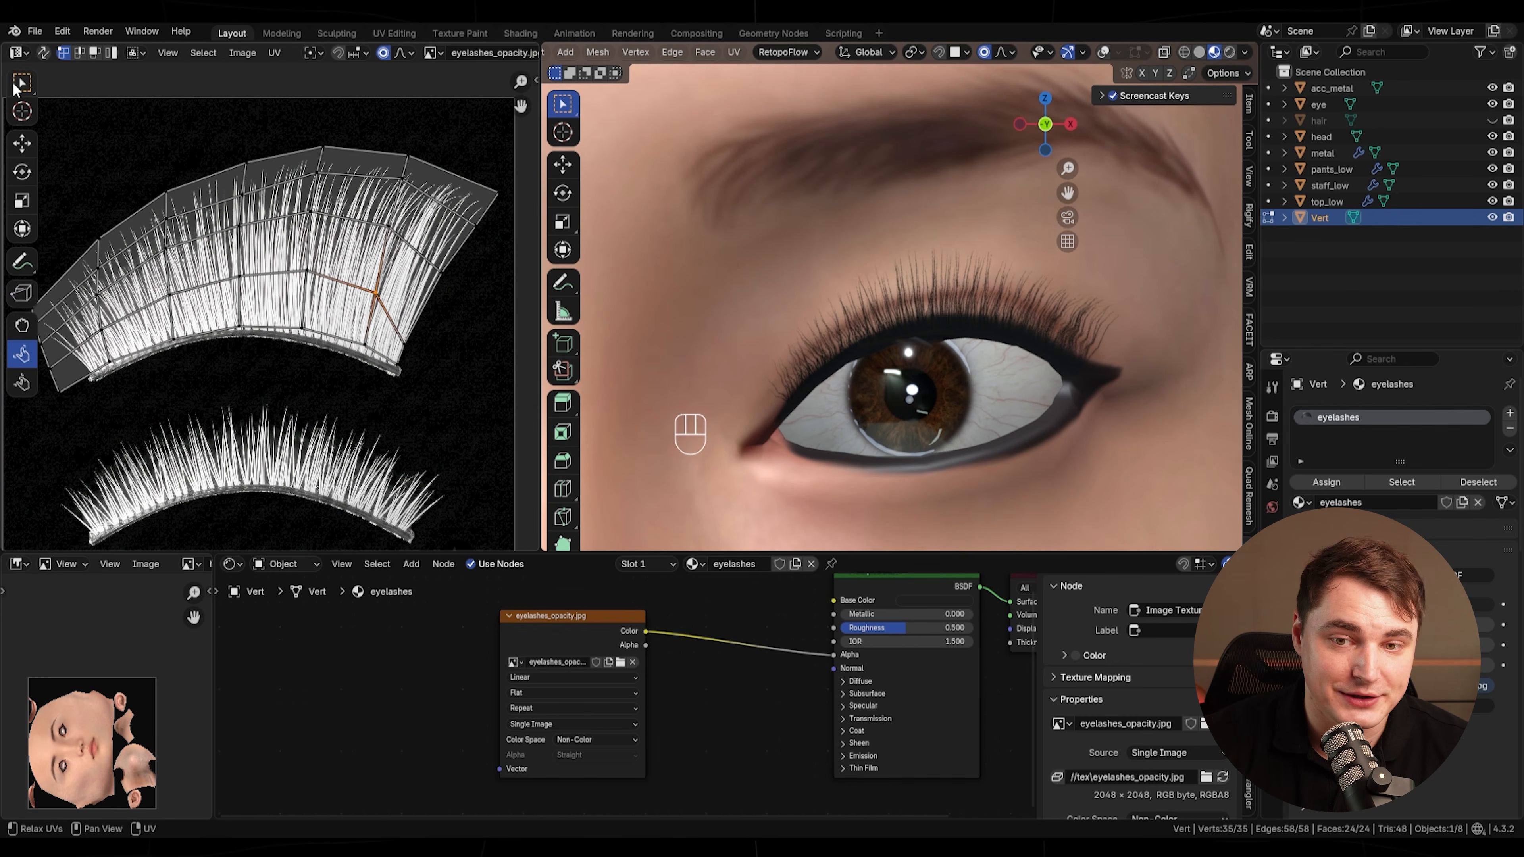
pyautogui.keyDown('shift'); pyautogui.moveTo(916, 289); pyautogui.dragTo(798, 277, button='middle'); pyautogui.keyUp('shift')
pyautogui.press('Tab')
pyautogui.press('Tab')
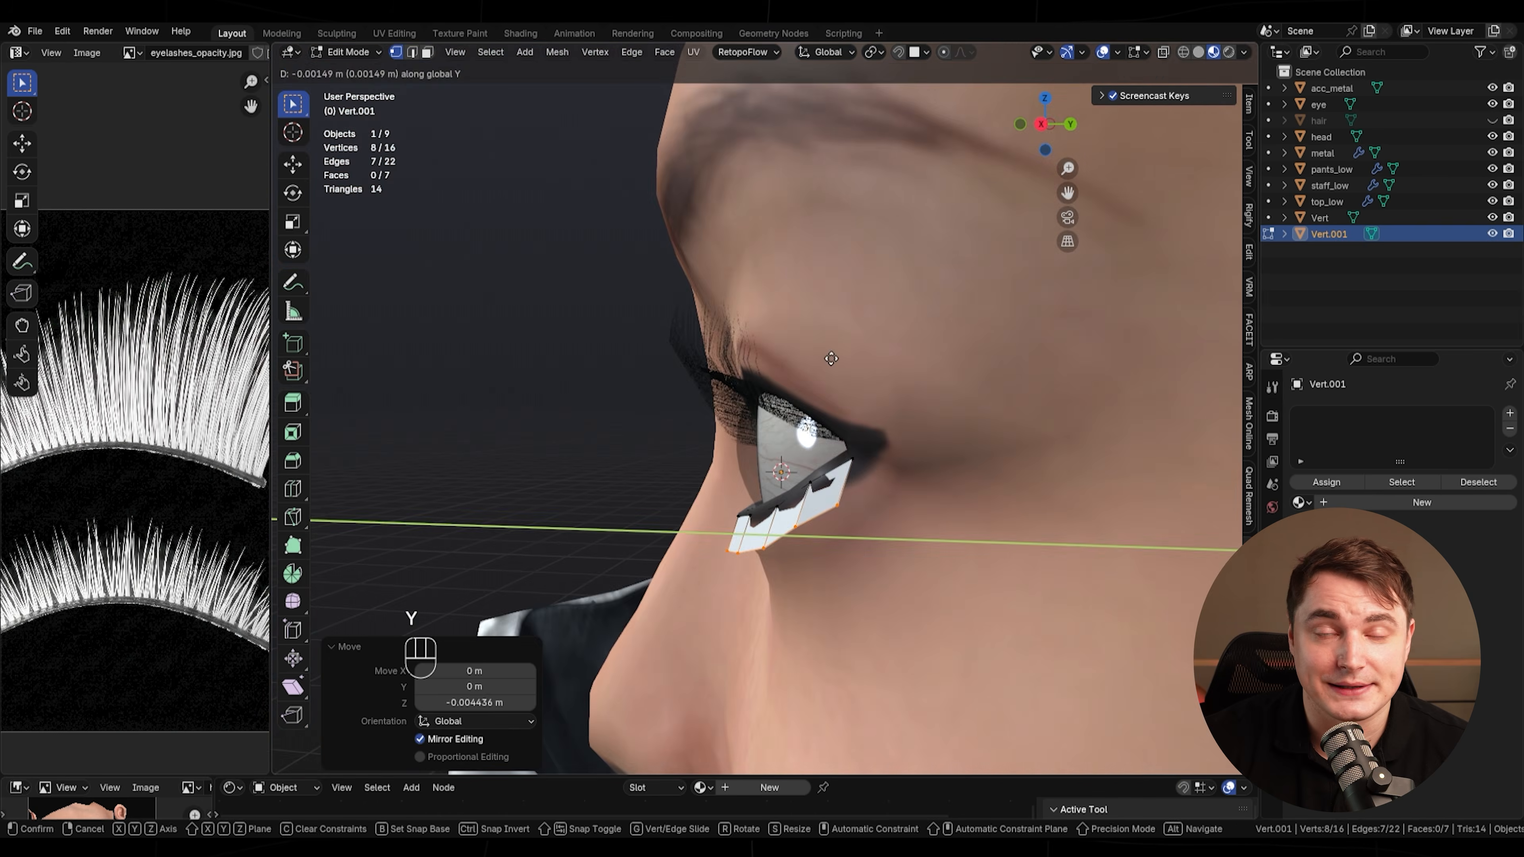
# - Fit the lower eyelash strip's vertices below the eye and unwrap it, placing its UVs over the texture's lower lashes
pyautogui.moveTo(690, 456); pyautogui.dragTo(757, 504, button='middle')
pyautogui.press('g')
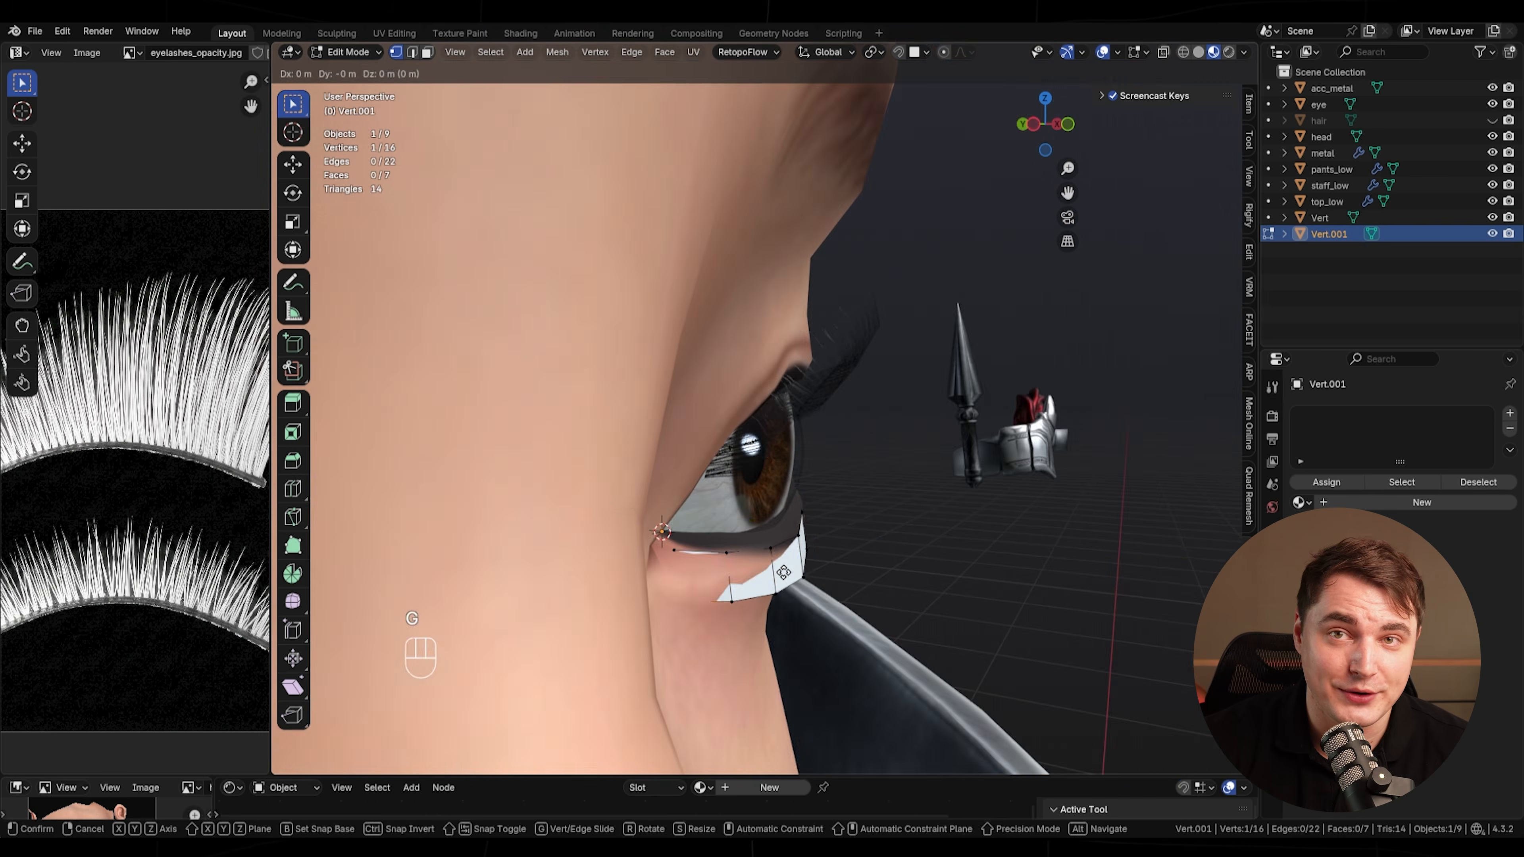
pyautogui.click(758, 539)
pyautogui.press('u')
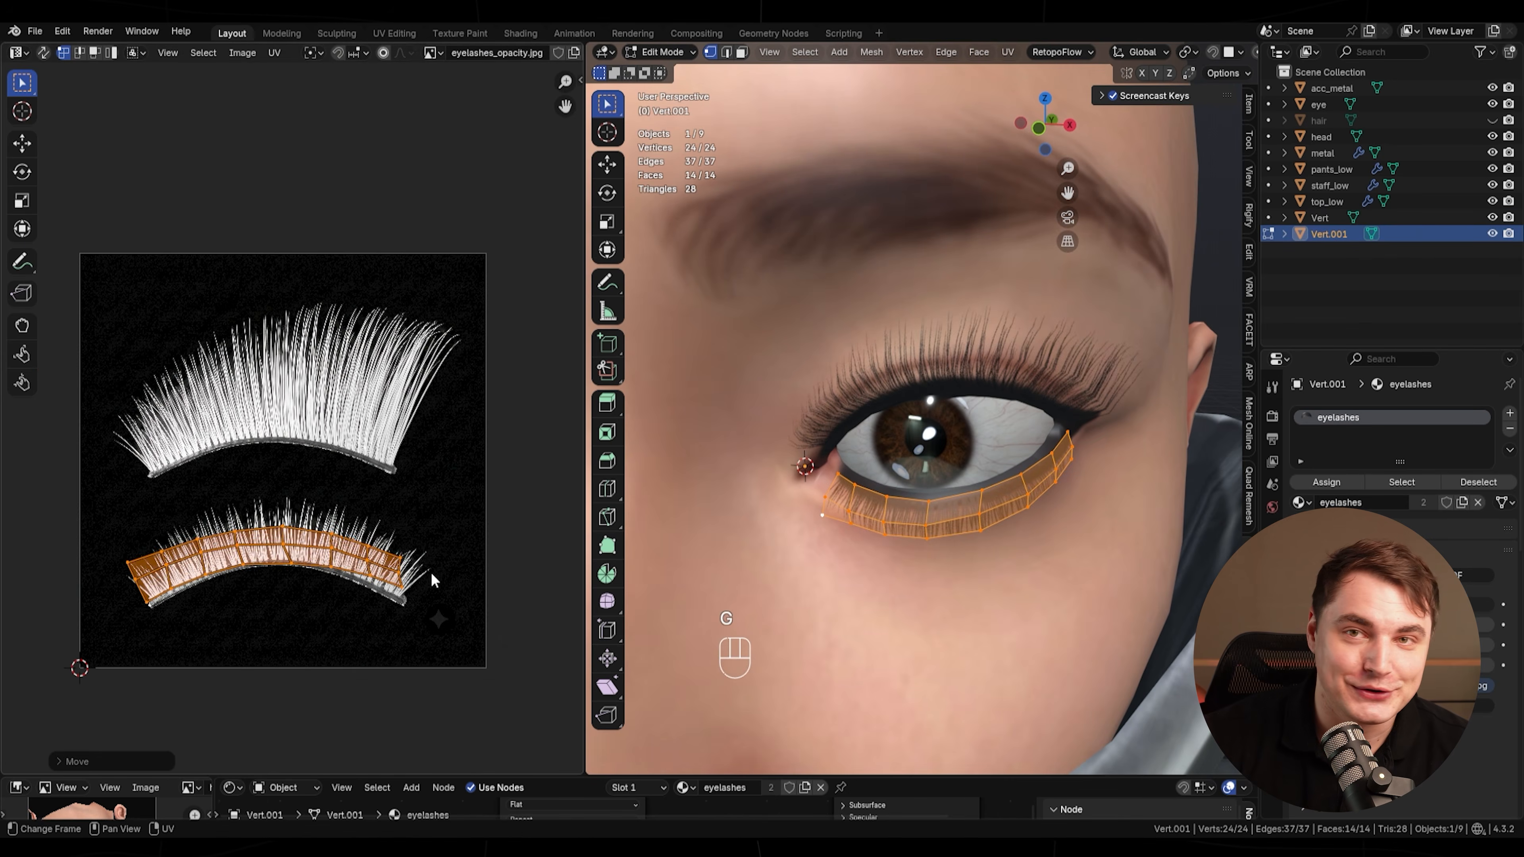
pyautogui.press('g')
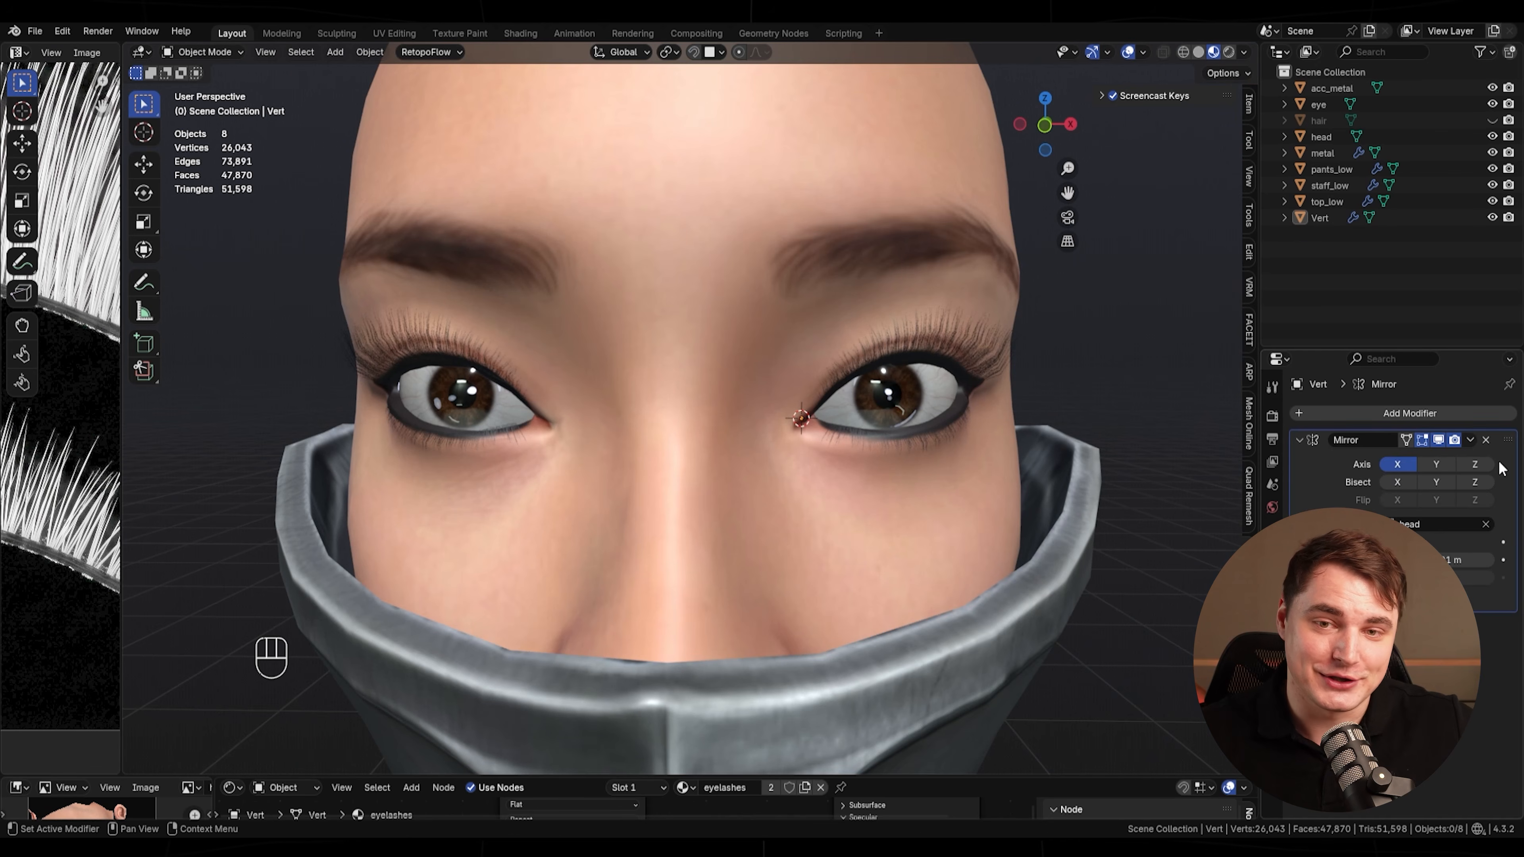
# - Apply the X-axis Mirror modifier on the joined eyelashes
pyautogui.click(1497, 460)
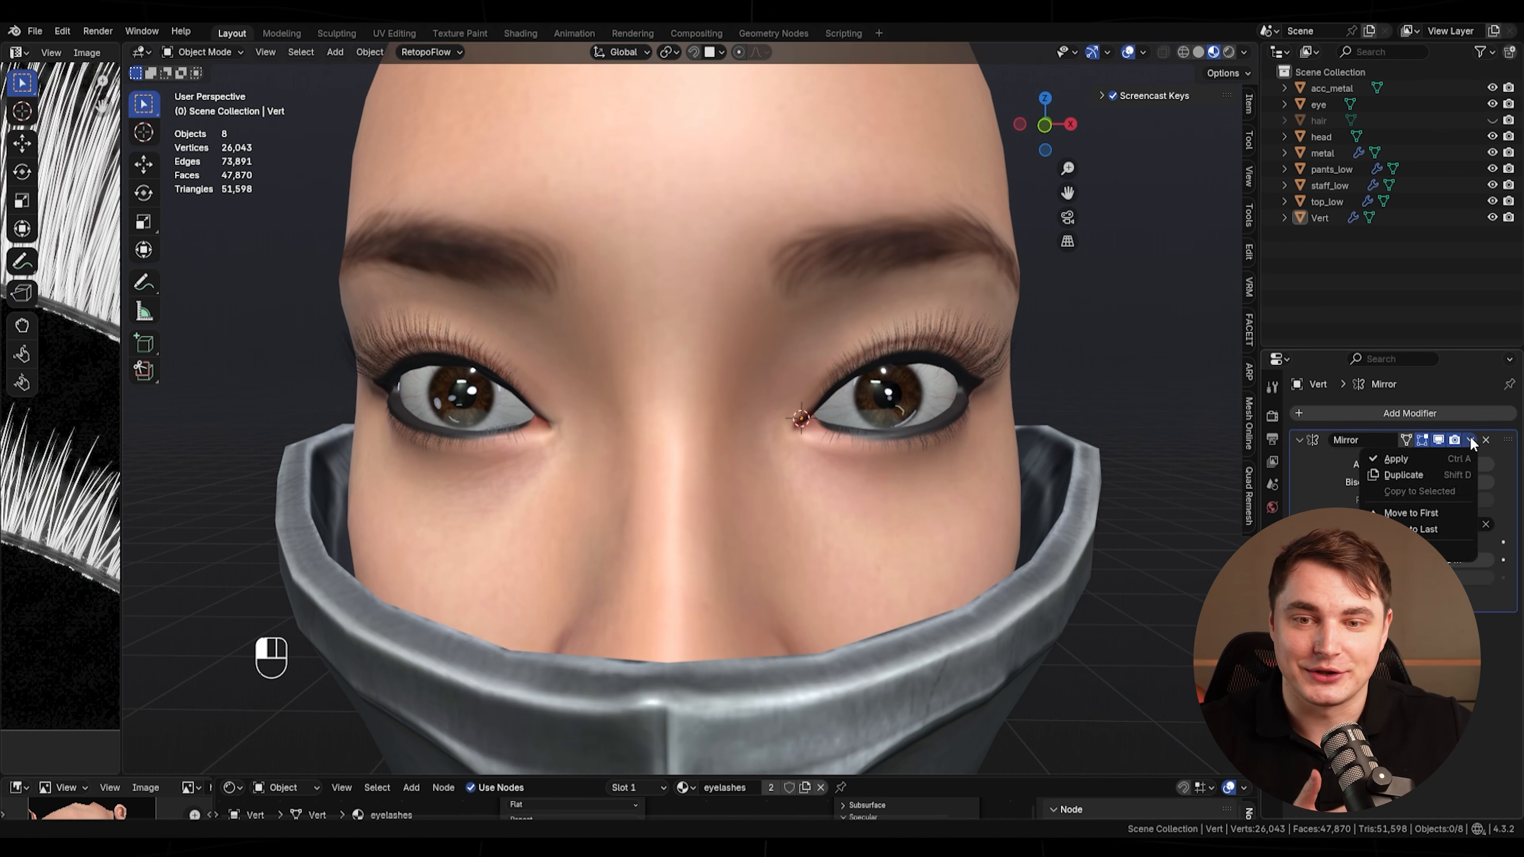
pyautogui.click(1398, 465)
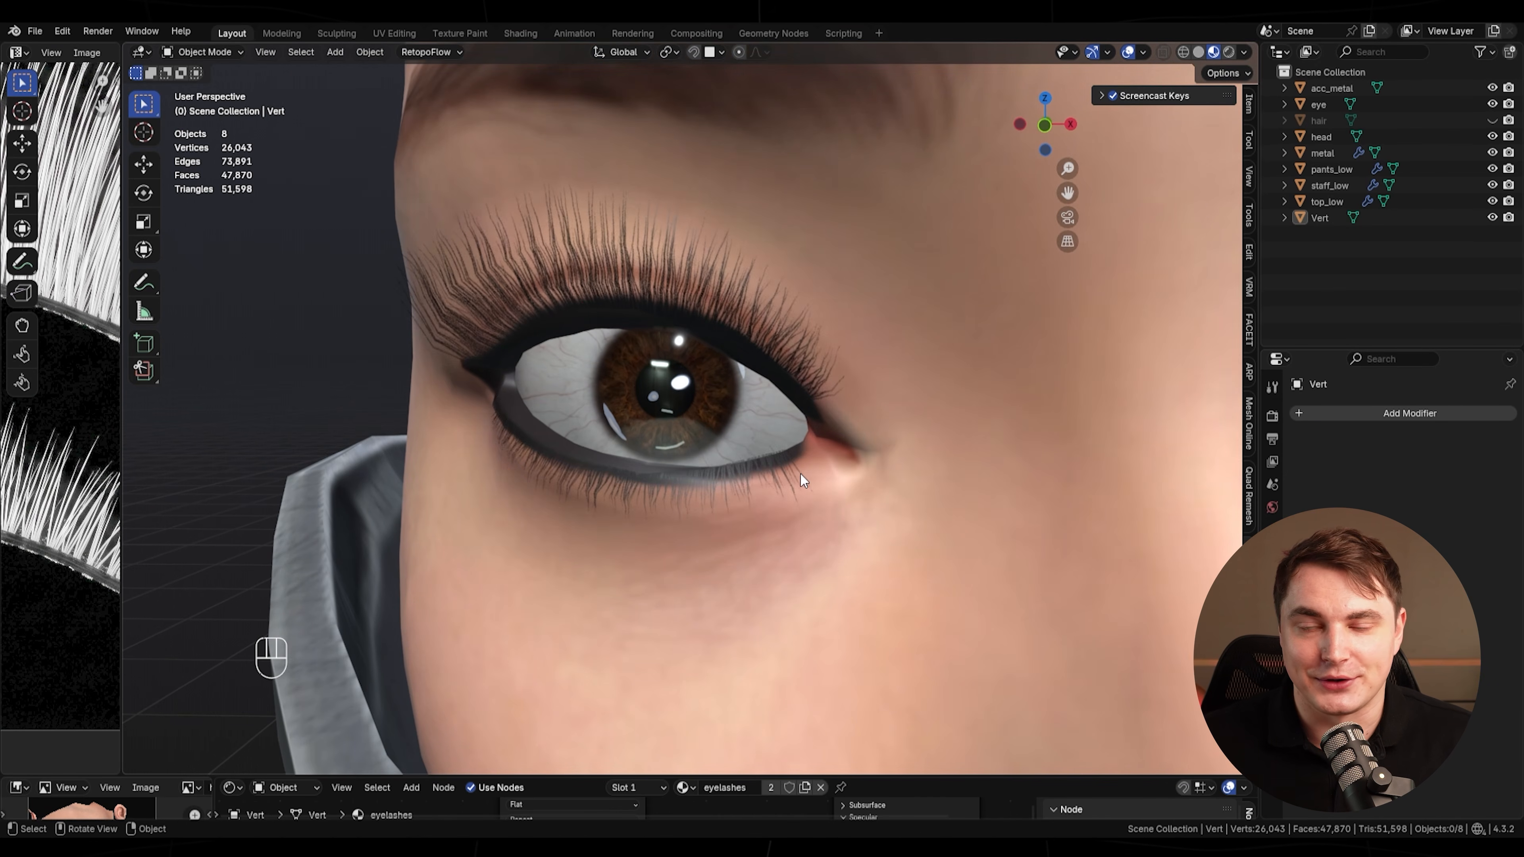
# - Using proportional editing, lower the inner-corner vertex of the mirrored lower eyelash strip by about 0.0015 m
pyautogui.click(802, 471)
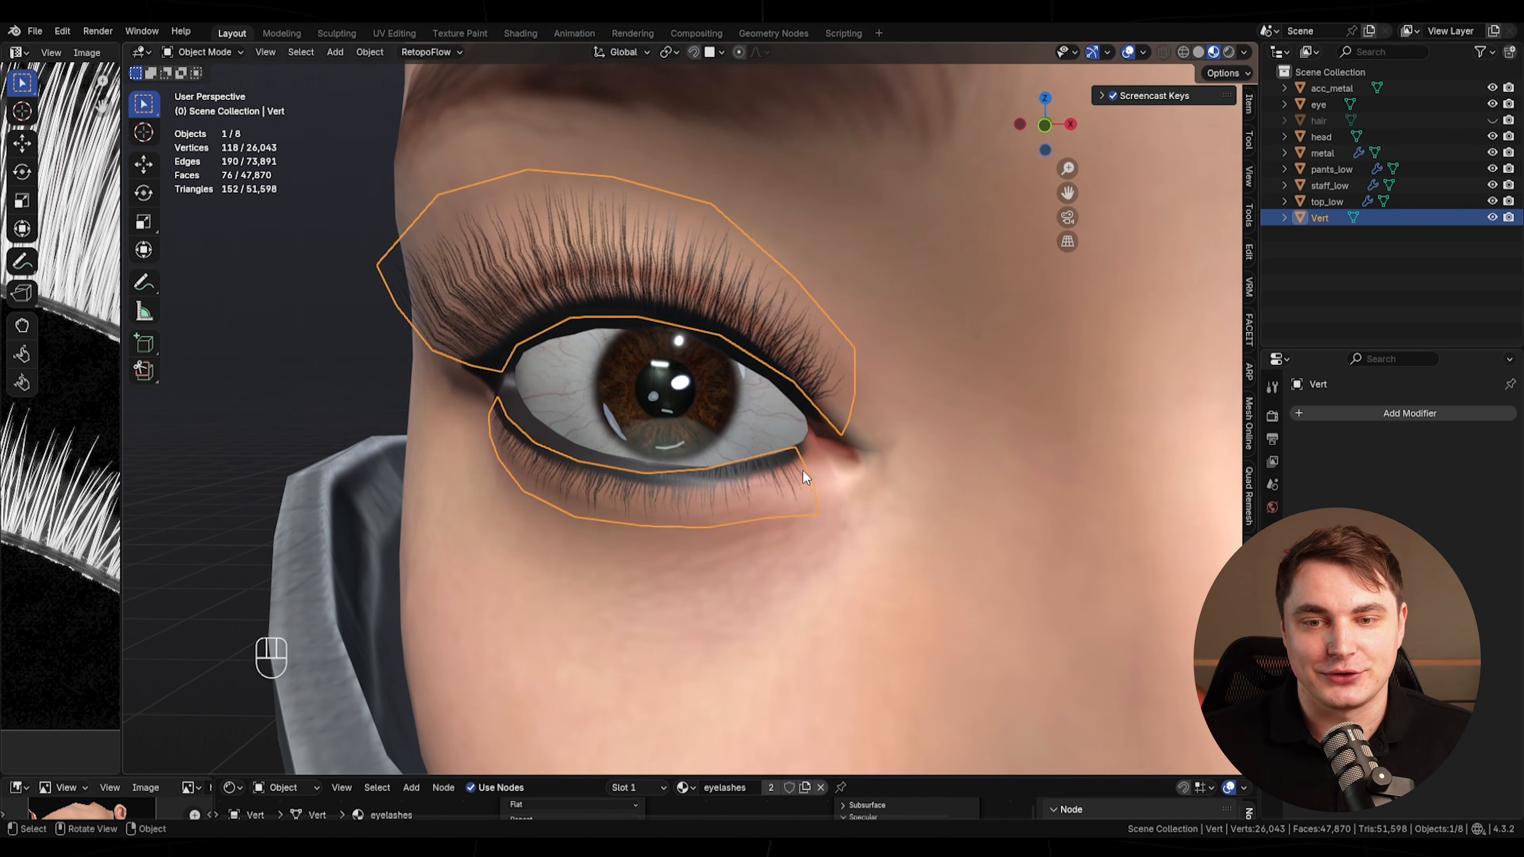
pyautogui.press('Tab')
pyautogui.click(795, 454)
pyautogui.press('g')
pyautogui.click(850, 478)
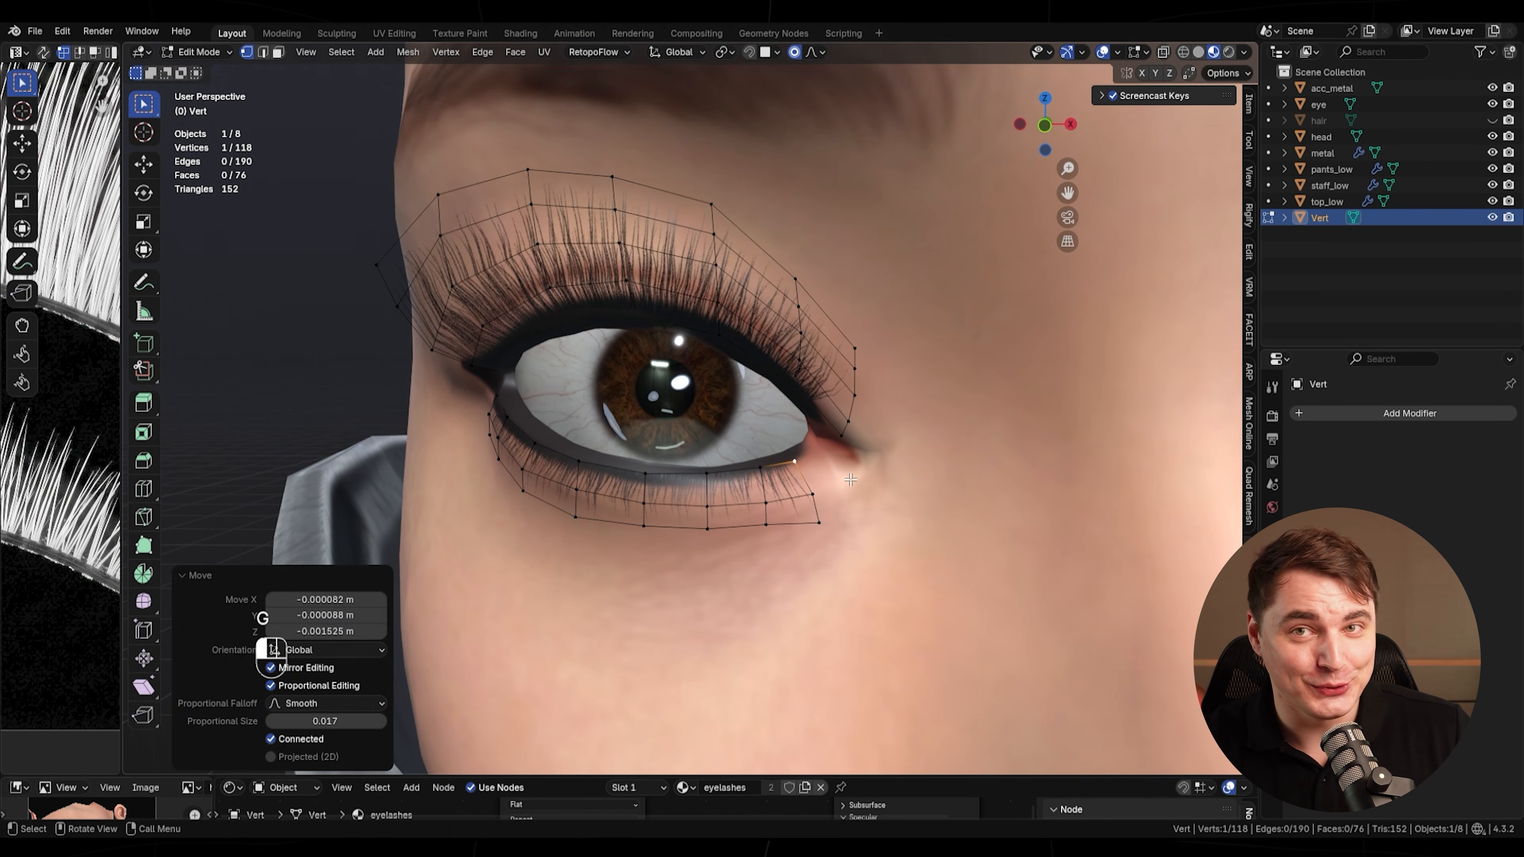
pyautogui.press('Tab')
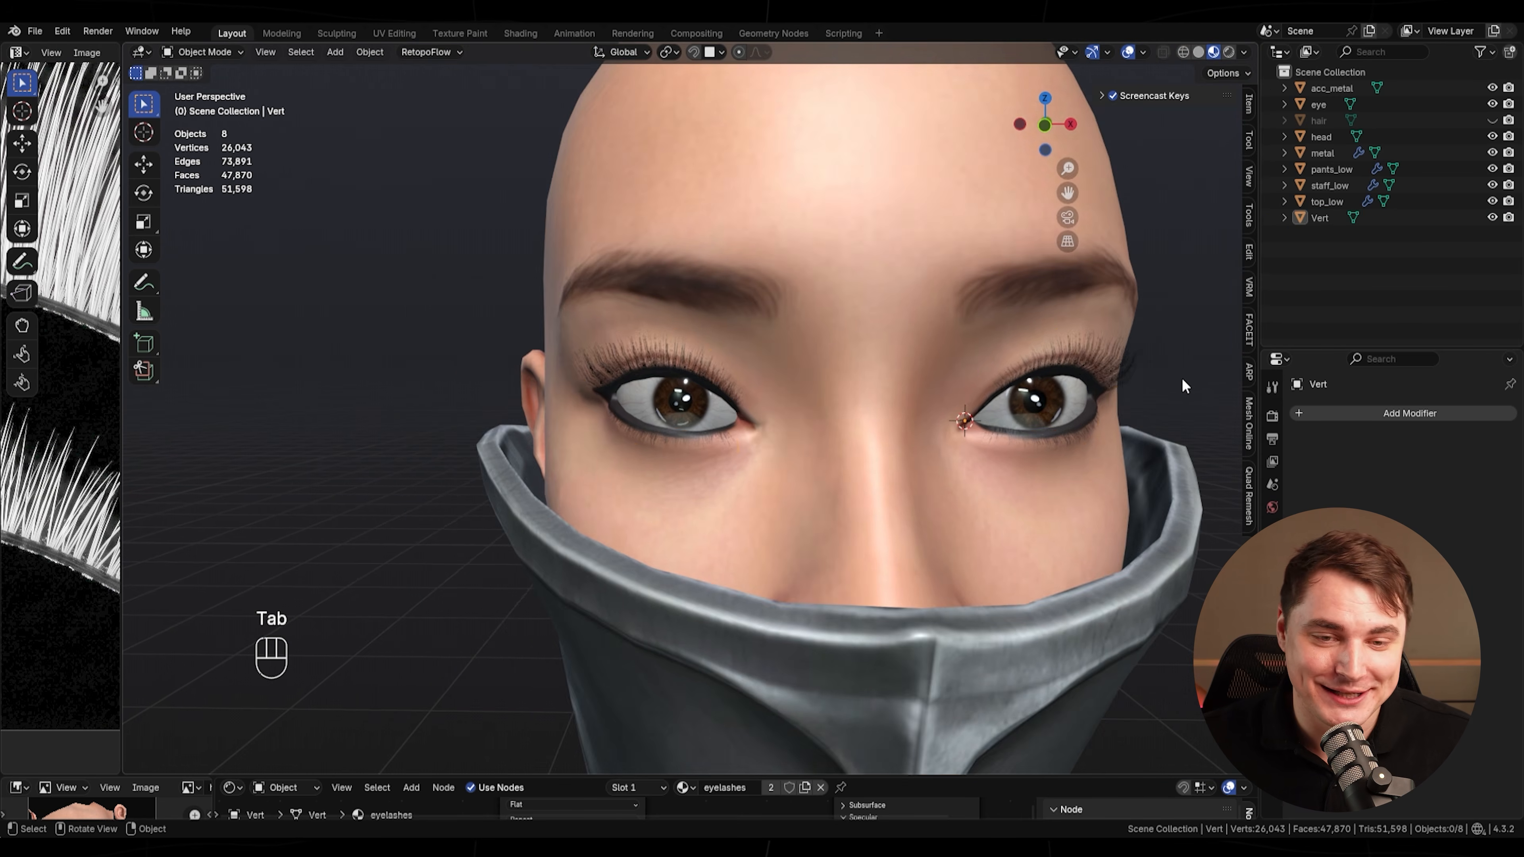
# - Unhide the hair object and inspect the complete textured character from several angles and distances
pyautogui.moveTo(1182, 379); pyautogui.dragTo(1140, 215, button='middle')
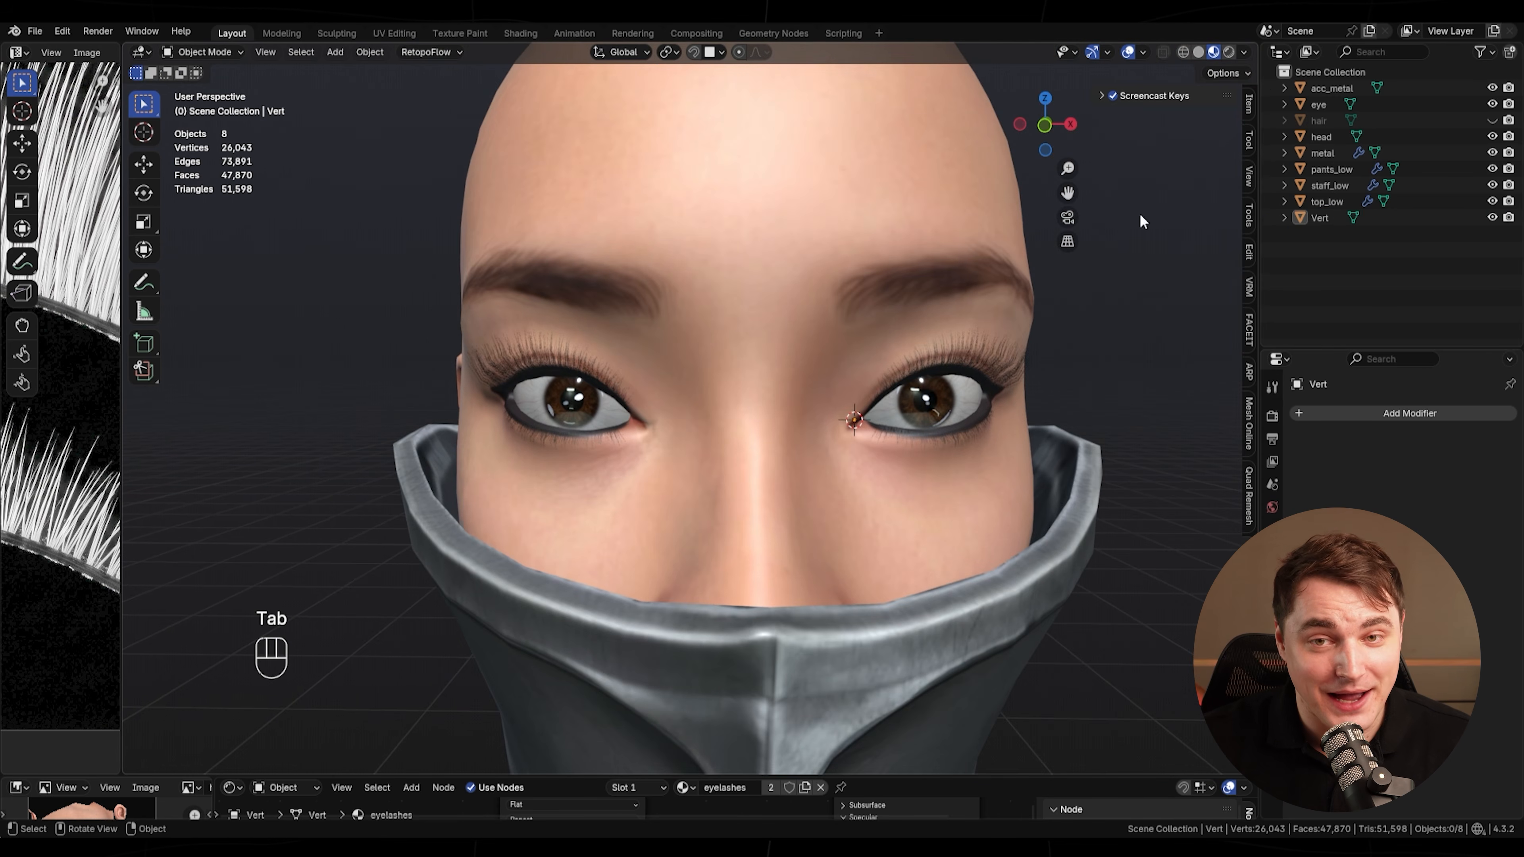
pyautogui.click(1492, 120)
pyautogui.scroll(-3, 1103, 326)
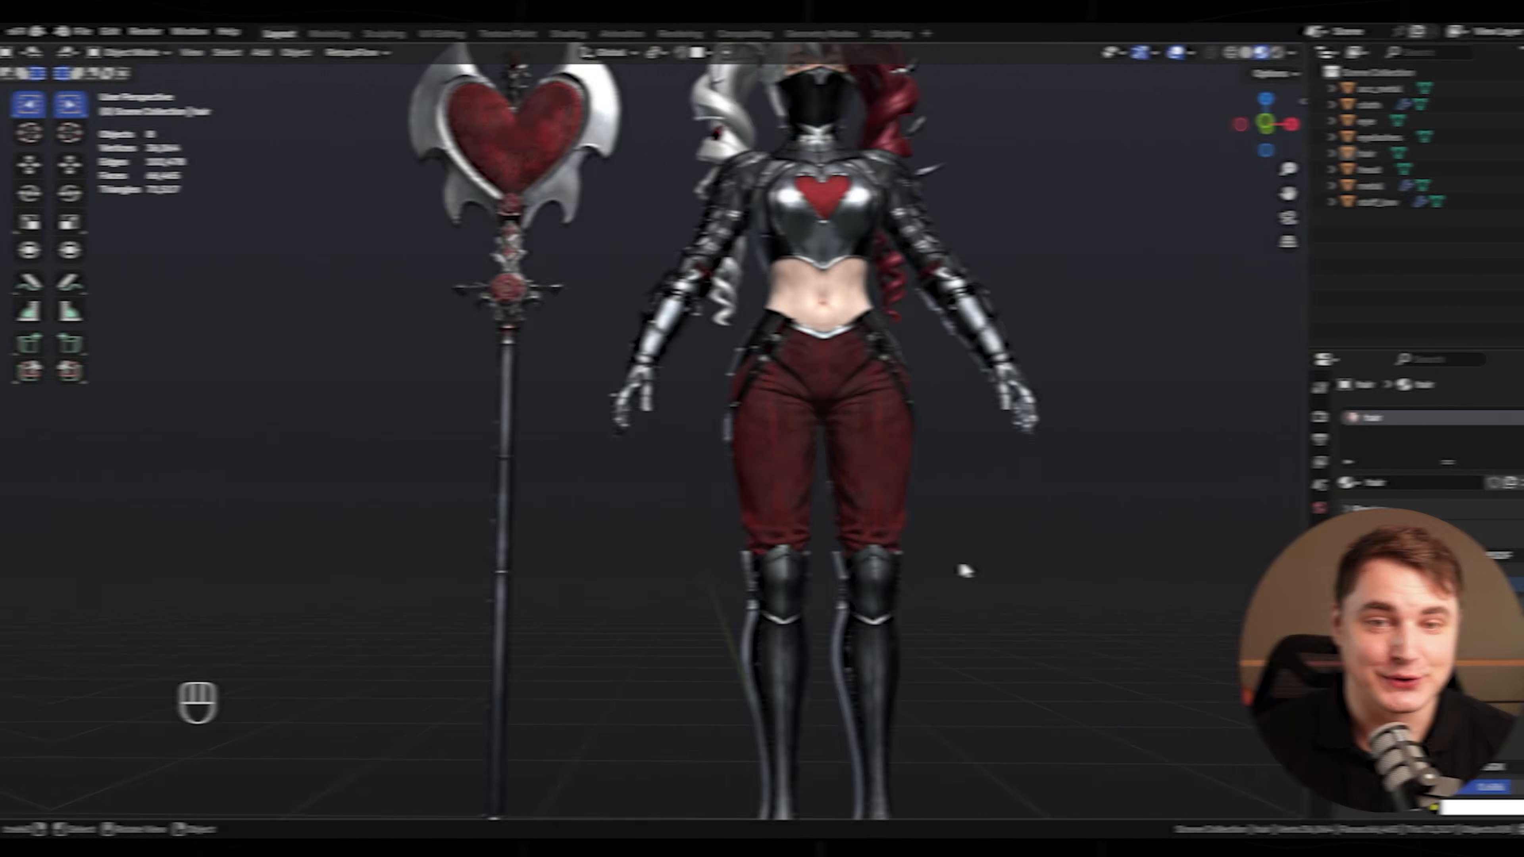
pyautogui.scroll(5, 1096, 544)
pyautogui.moveTo(1105, 559); pyautogui.dragTo(1044, 566, button='middle')
pyautogui.keyDown('shift'); pyautogui.moveTo(1033, 681); pyautogui.dragTo(973, 441, button='middle'); pyautogui.keyUp('shift')
pyautogui.scroll(-5, 970, 434)
pyautogui.moveTo(945, 568); pyautogui.dragTo(1028, 594, button='middle')
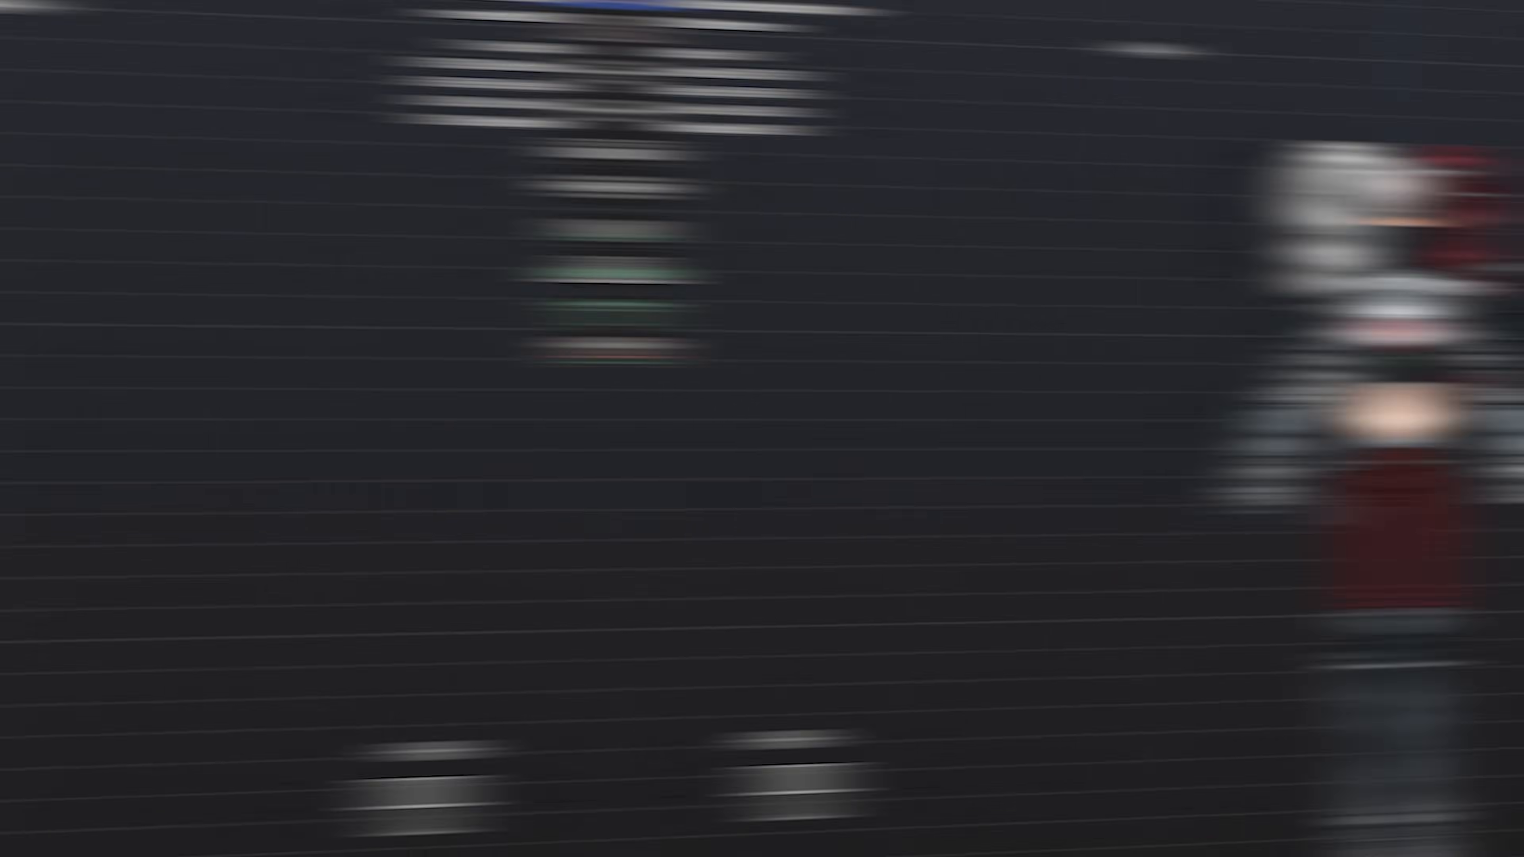
# - With the staff hidden, select all the character's objects and open the export formats
pyautogui.moveTo(441, 120); pyautogui.dragTo(923, 815)
pyautogui.click(34, 32)
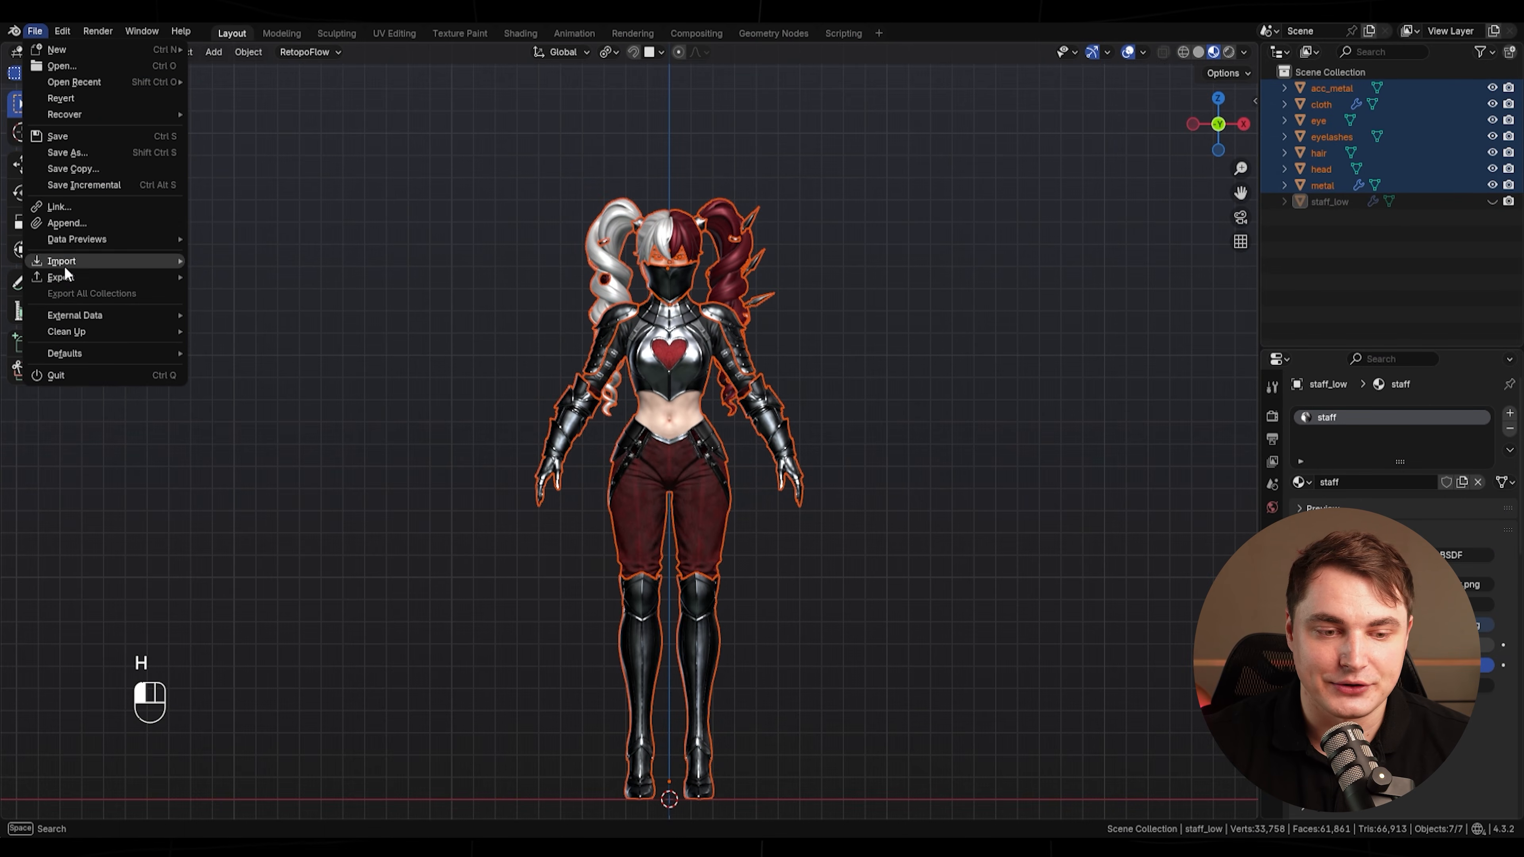
pyautogui.moveTo(68, 280)
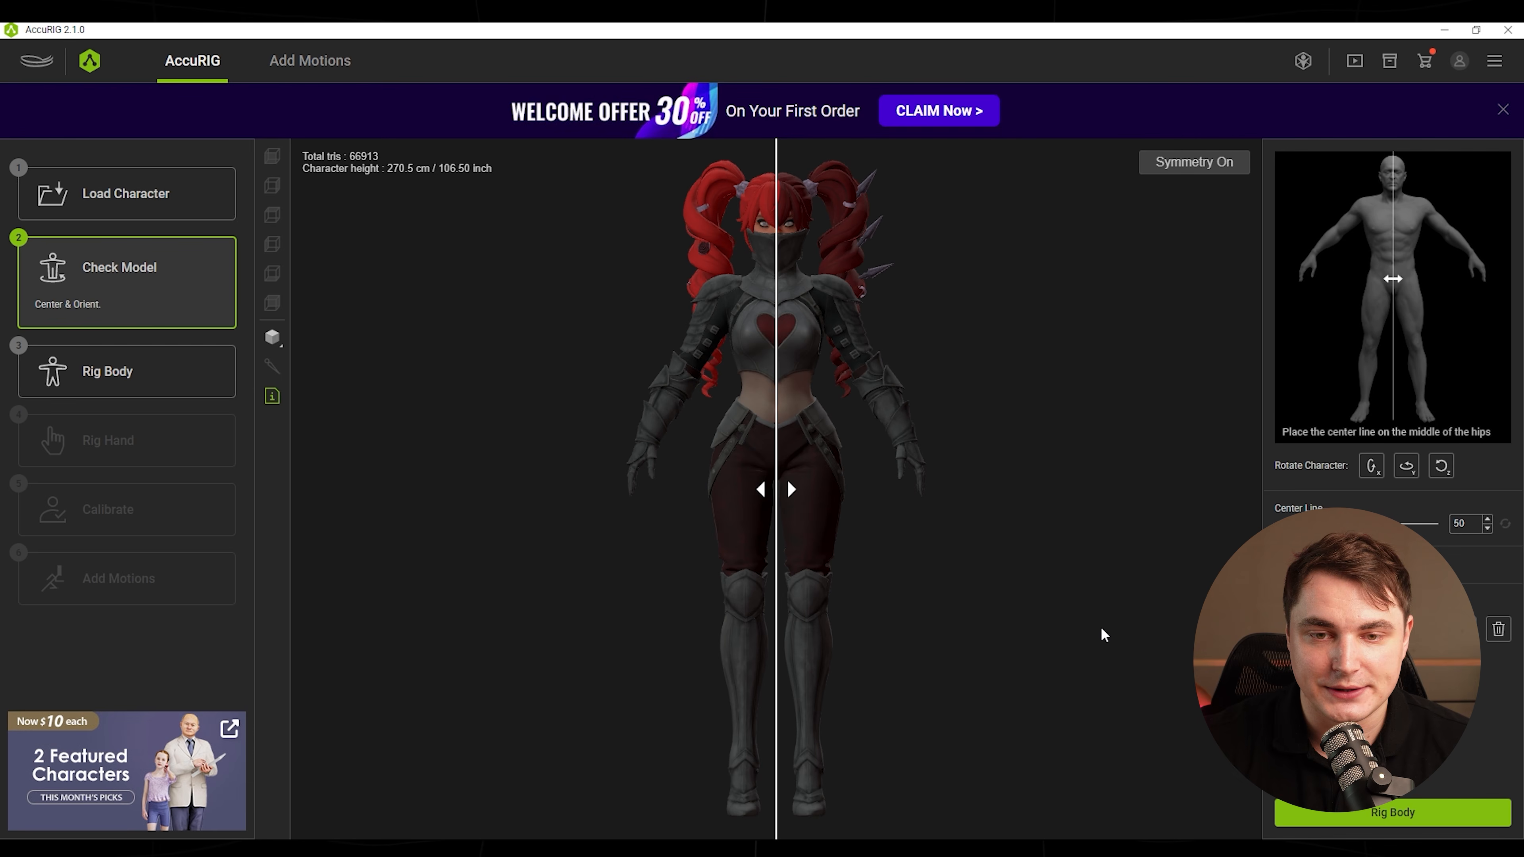
# - In AccuRIG, generate the body joints, raise the pelvis joint slightly and shift the left hip joint inward and down
pyautogui.click(1385, 814)
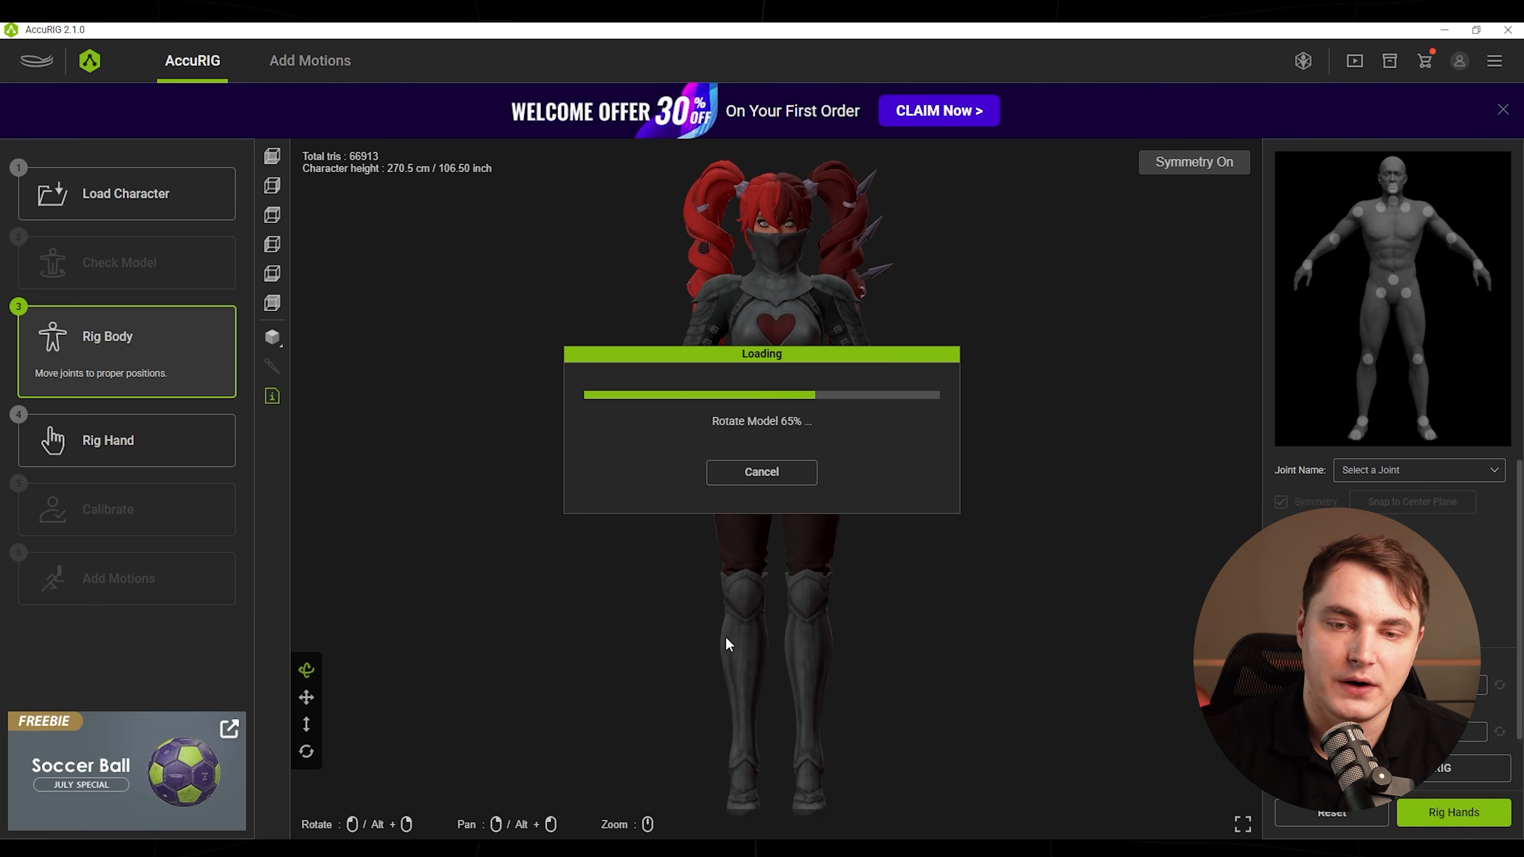
pyautogui.scroll(5, 847, 571)
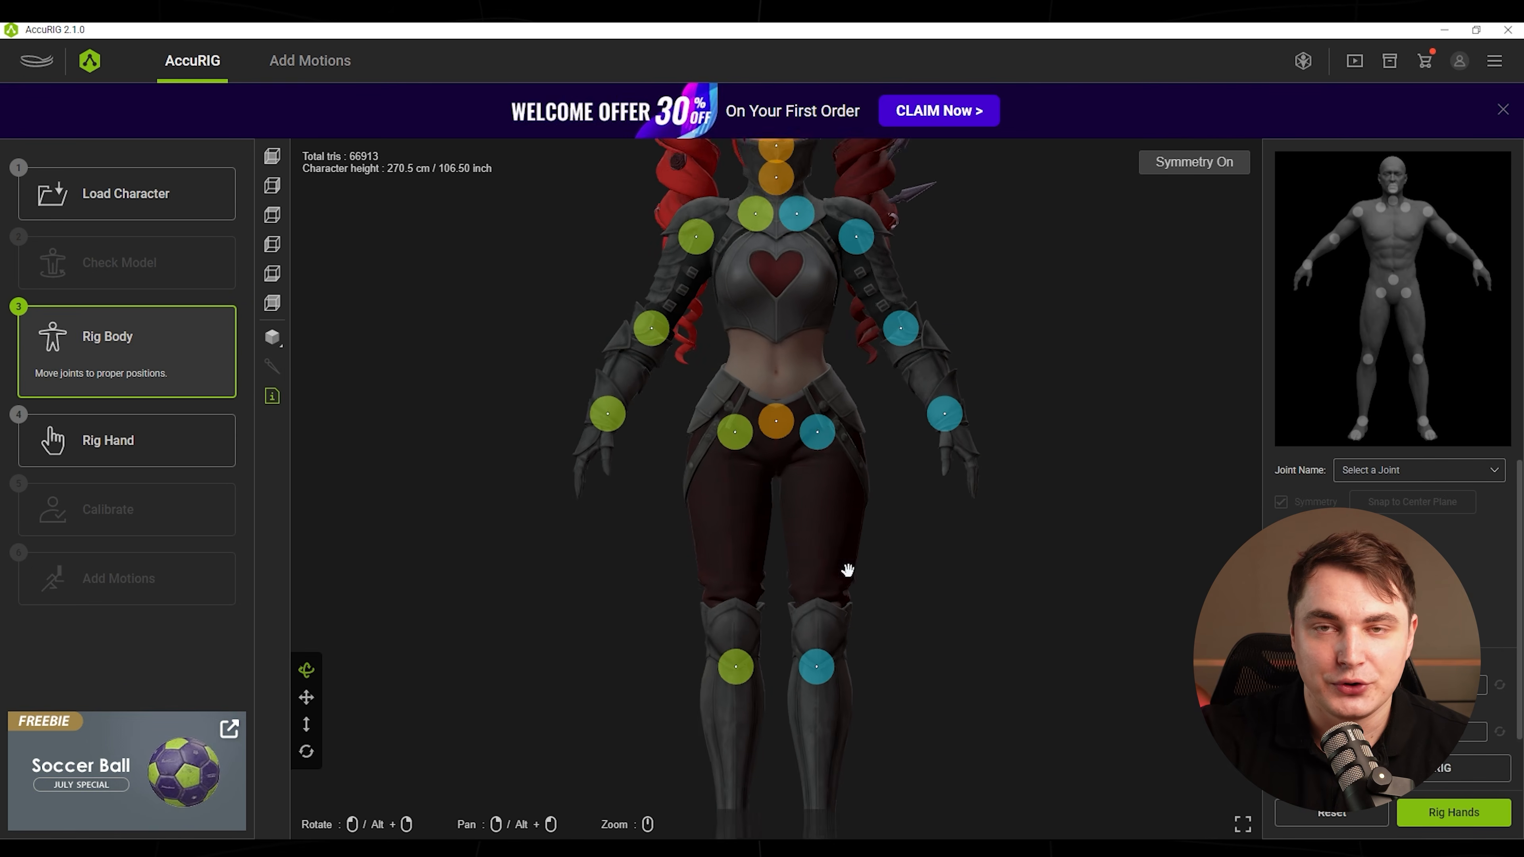
pyautogui.moveTo(847, 571); pyautogui.dragTo(828, 678, button='right')
pyautogui.scroll(3, 880, 599)
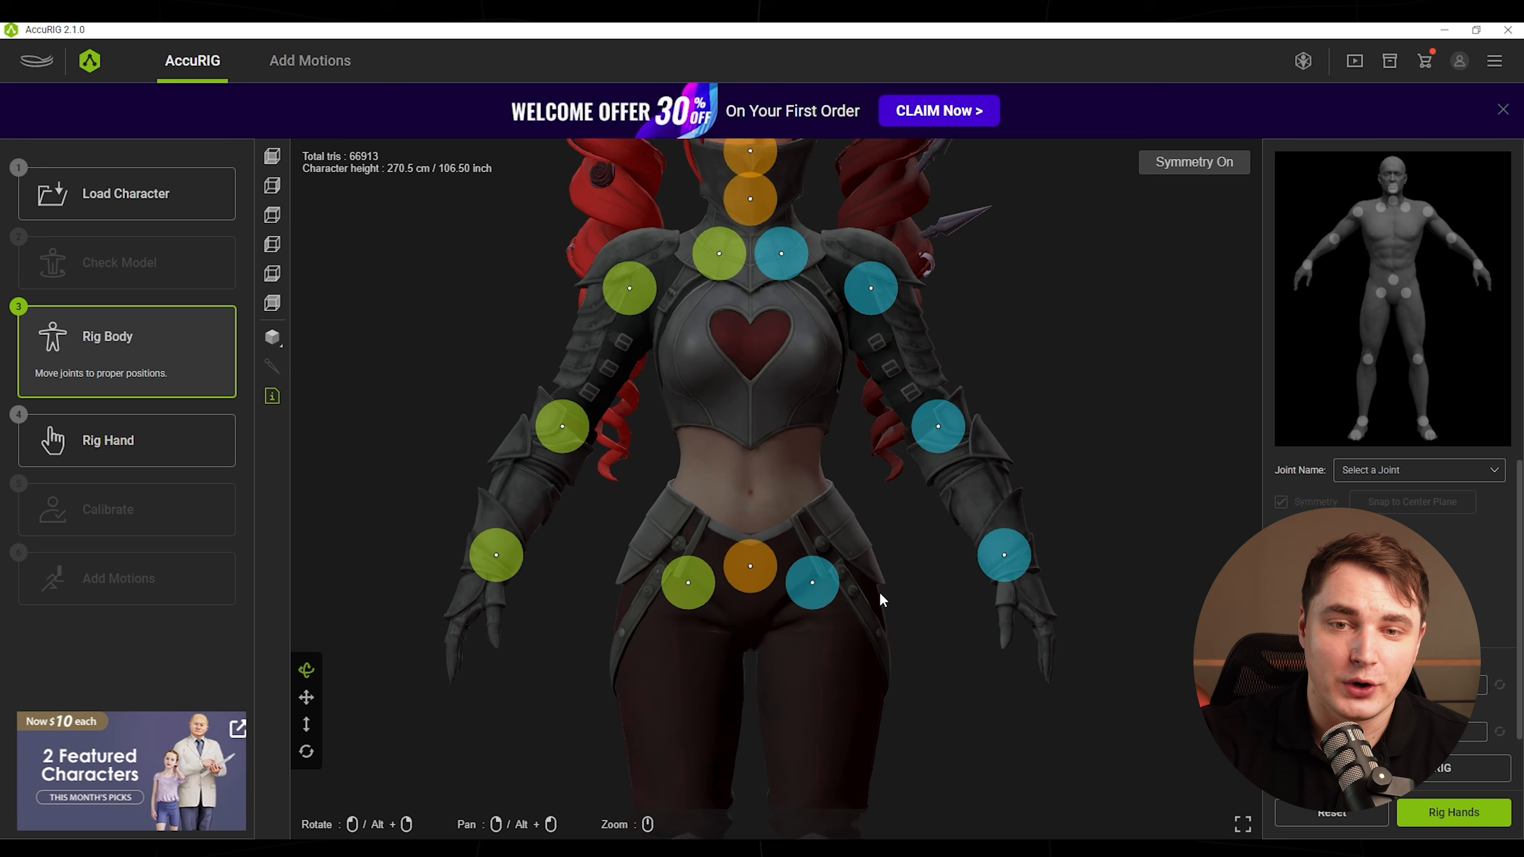
pyautogui.moveTo(742, 565); pyautogui.dragTo(743, 553)
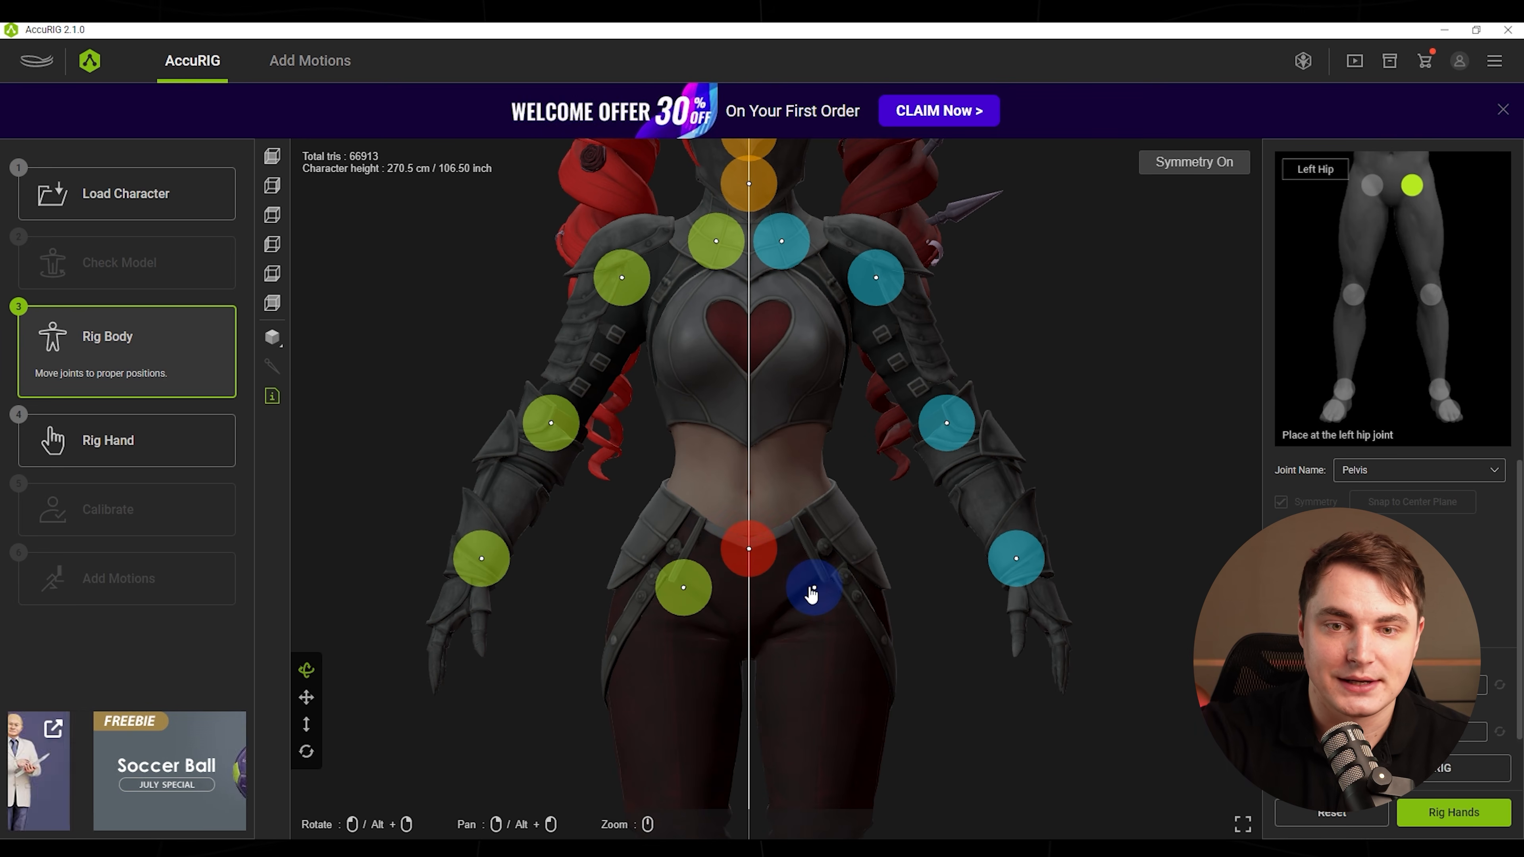
pyautogui.moveTo(811, 587); pyautogui.dragTo(796, 598)
# - Adjust the left leg's lower joints to fit the high-heeled boot, checking the ankle and toe base from the side
pyautogui.scroll(-3, 796, 598)
pyautogui.moveTo(797, 585); pyautogui.dragTo(802, 318, button='right')
pyautogui.moveTo(854, 610); pyautogui.dragTo(843, 437, button='right')
pyautogui.moveTo(804, 642); pyautogui.dragTo(799, 636)
pyautogui.moveTo(915, 641); pyautogui.dragTo(918, 751)
pyautogui.moveTo(803, 630); pyautogui.dragTo(802, 640)
pyautogui.moveTo(870, 624); pyautogui.dragTo(790, 514)
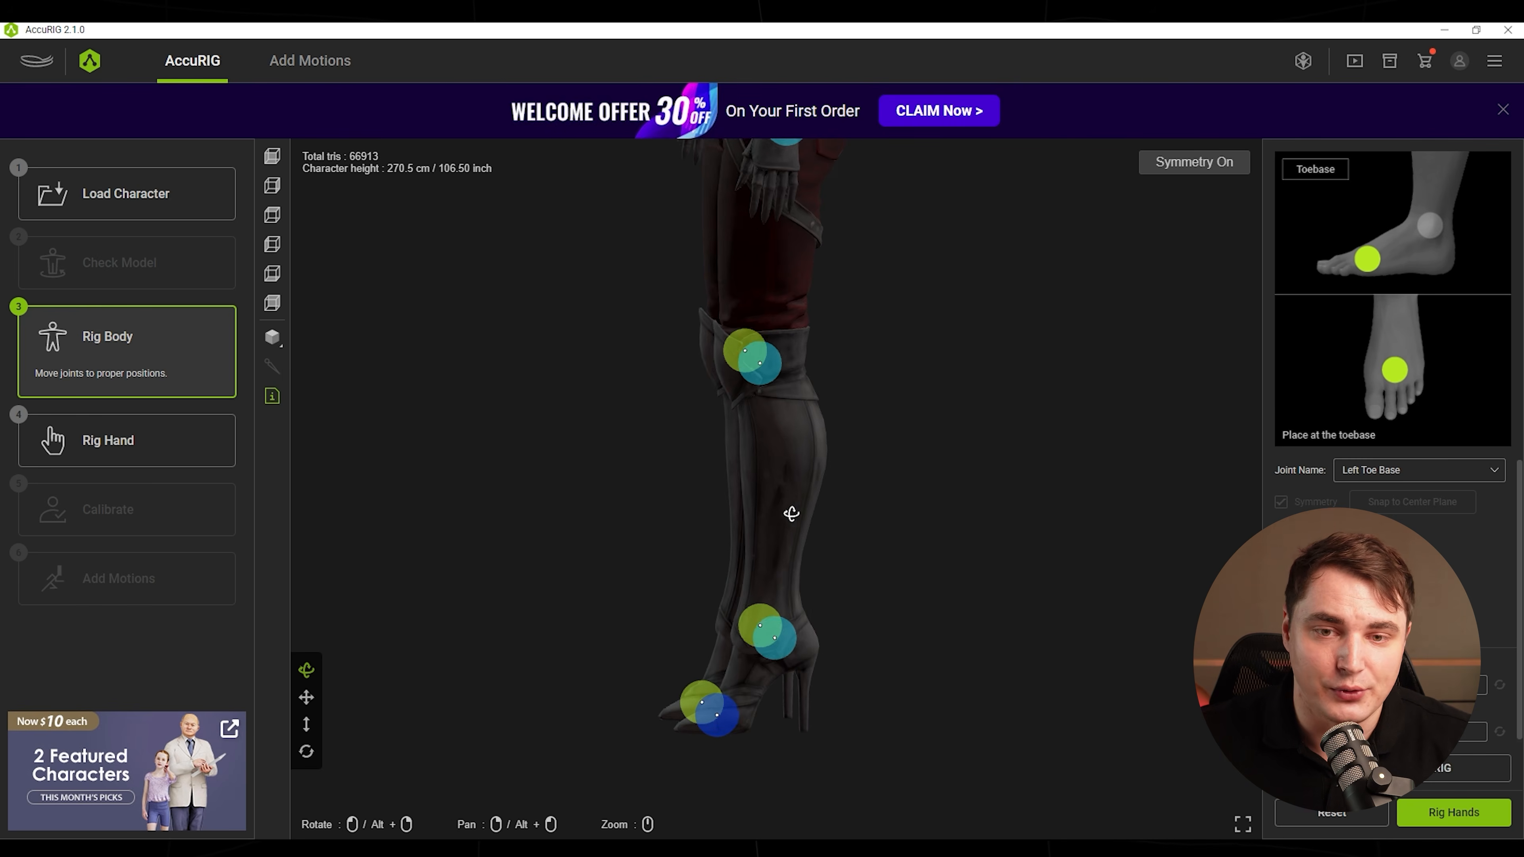
pyautogui.moveTo(984, 636); pyautogui.dragTo(1131, 591)
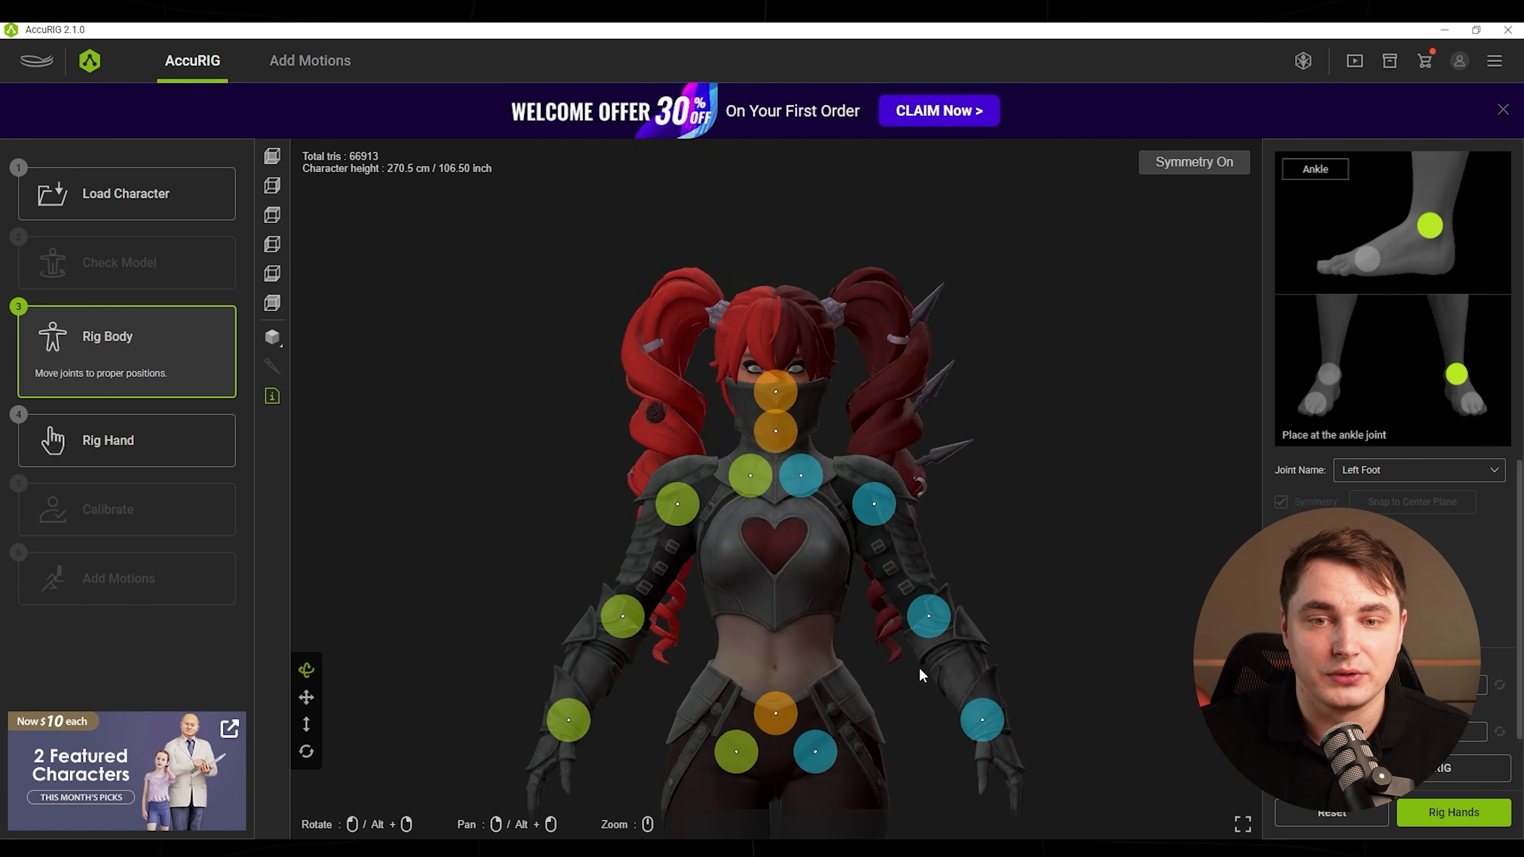
# - Move the left clavicle joint slightly inward and place the left shoulder joint closer to the body and higher
pyautogui.scroll(5, 836, 638)
pyautogui.click(836, 638)
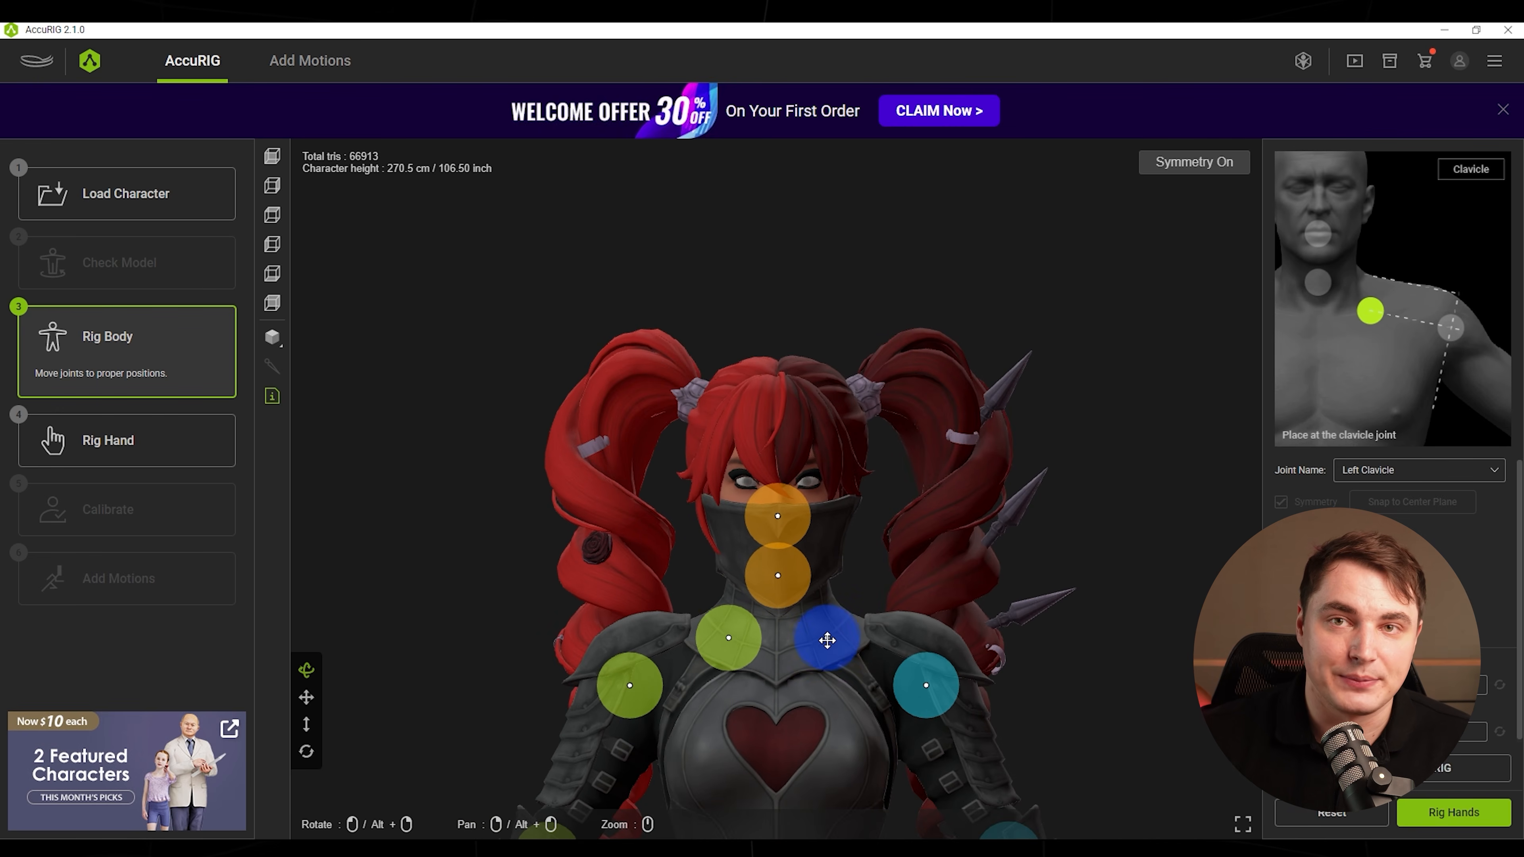
pyautogui.moveTo(828, 640); pyautogui.dragTo(822, 638)
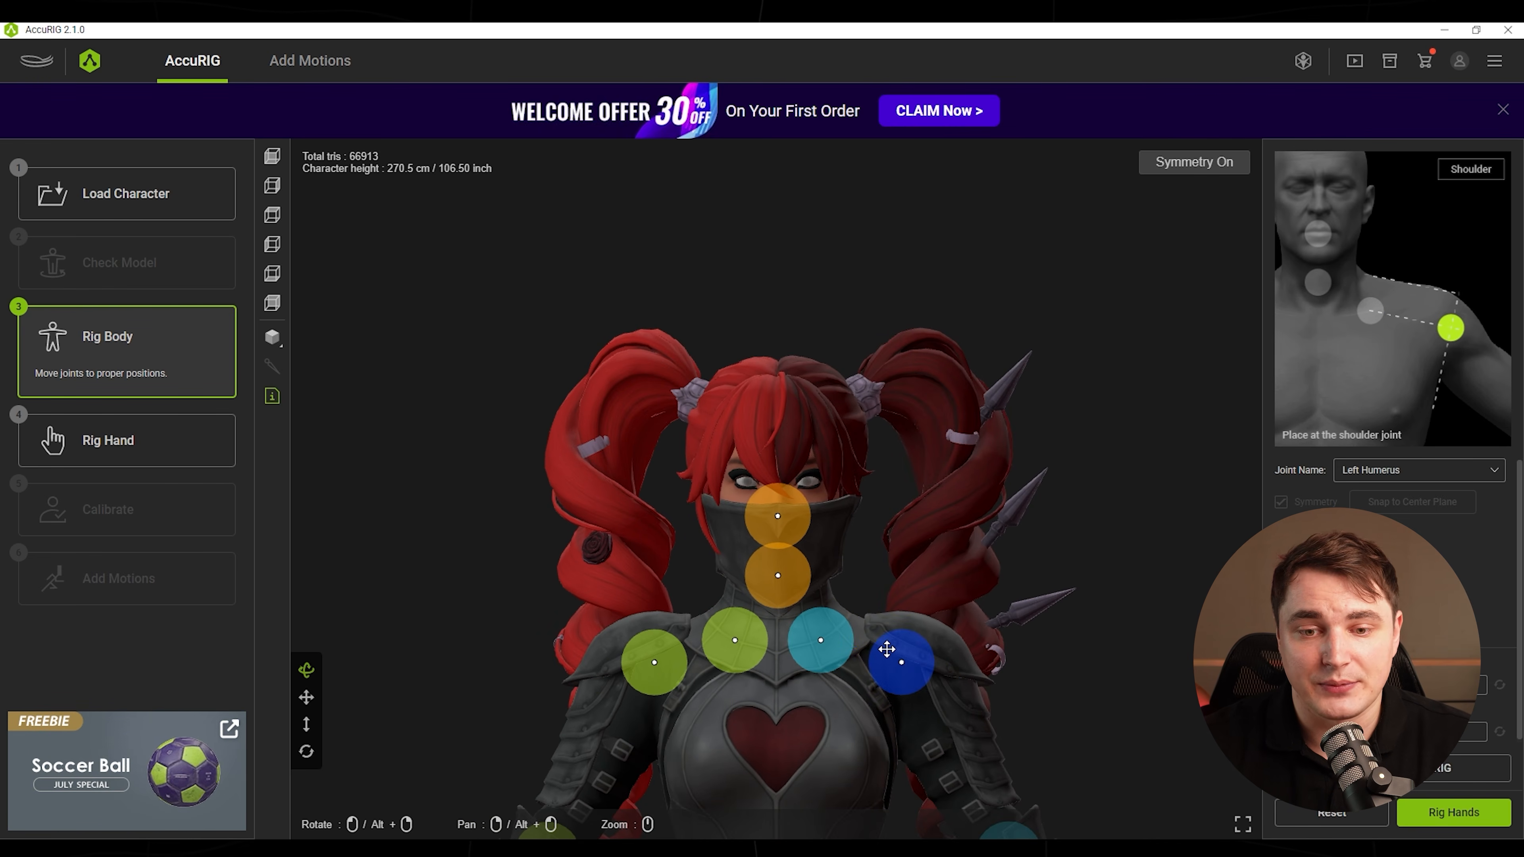
pyautogui.click(822, 635)
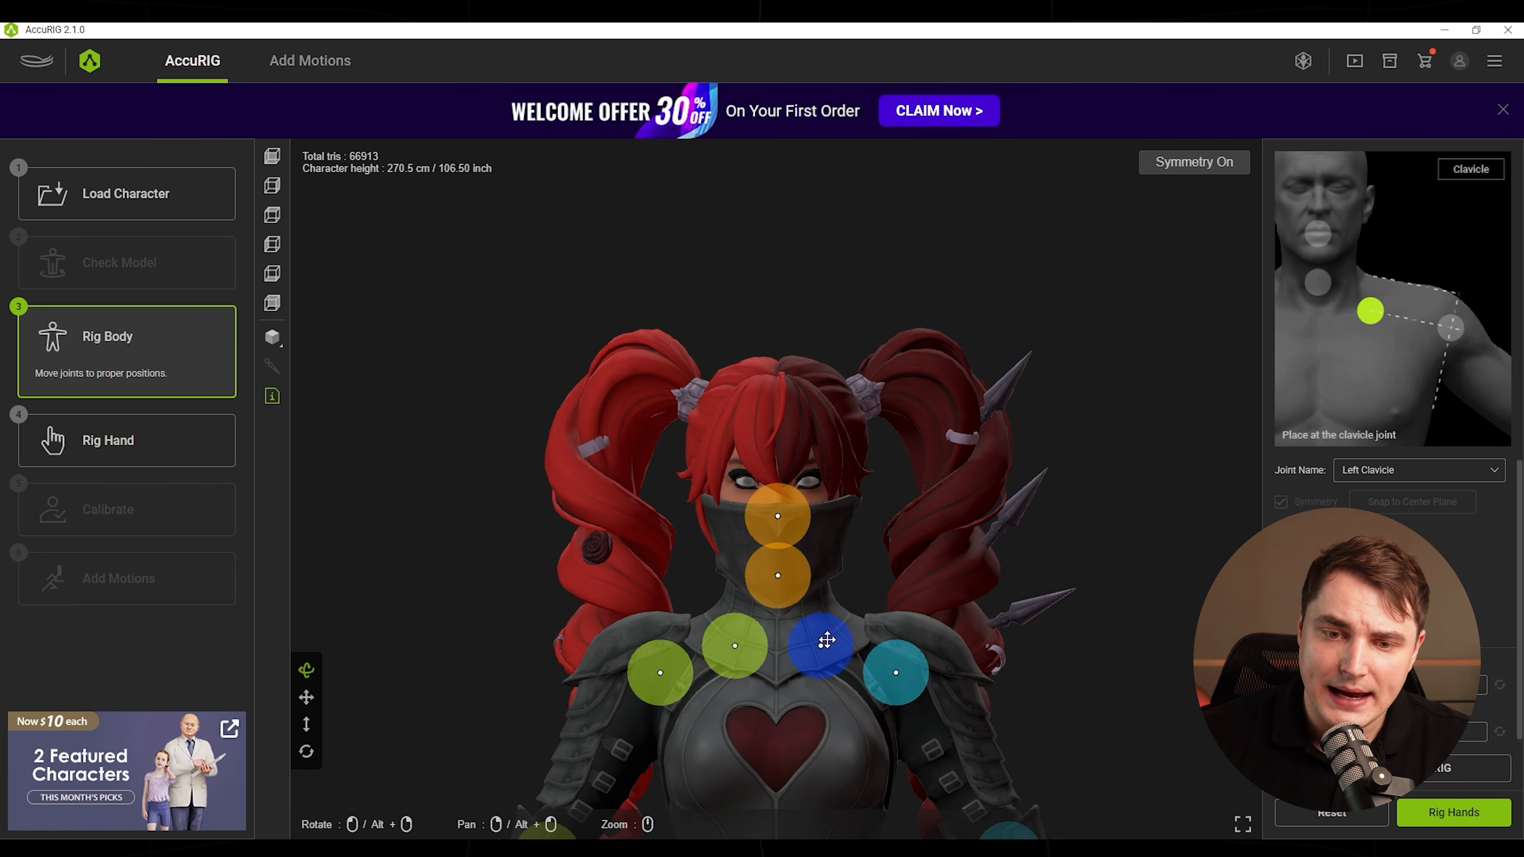
# - Lower the left clavicle joint slightly and nudge the left forearm joint inward and down onto the elbow
pyautogui.moveTo(826, 640); pyautogui.dragTo(825, 648)
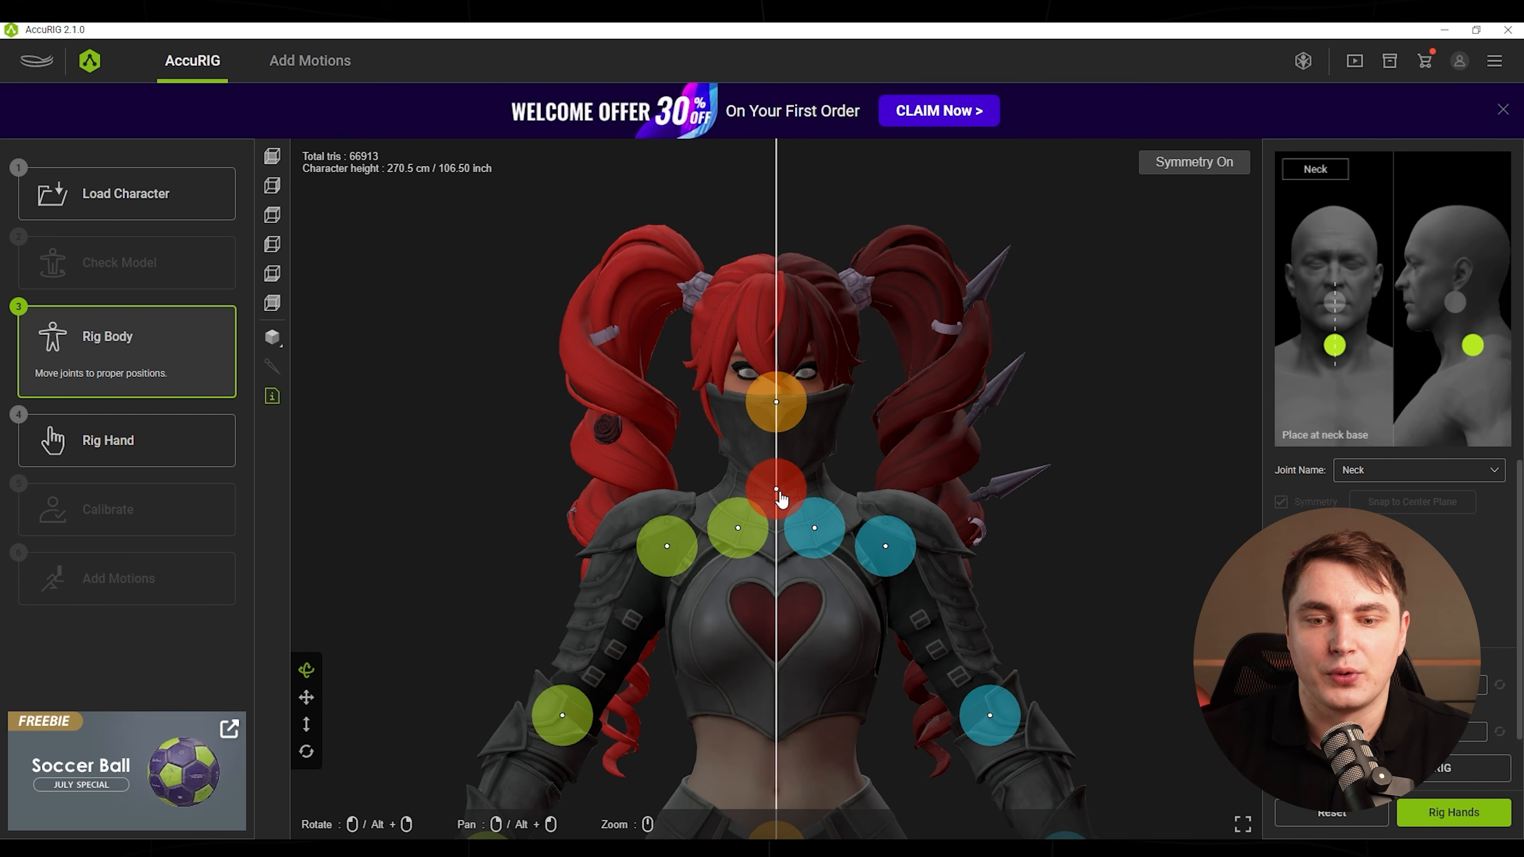
pyautogui.moveTo(1091, 646); pyautogui.dragTo(1000, 423, button='right')
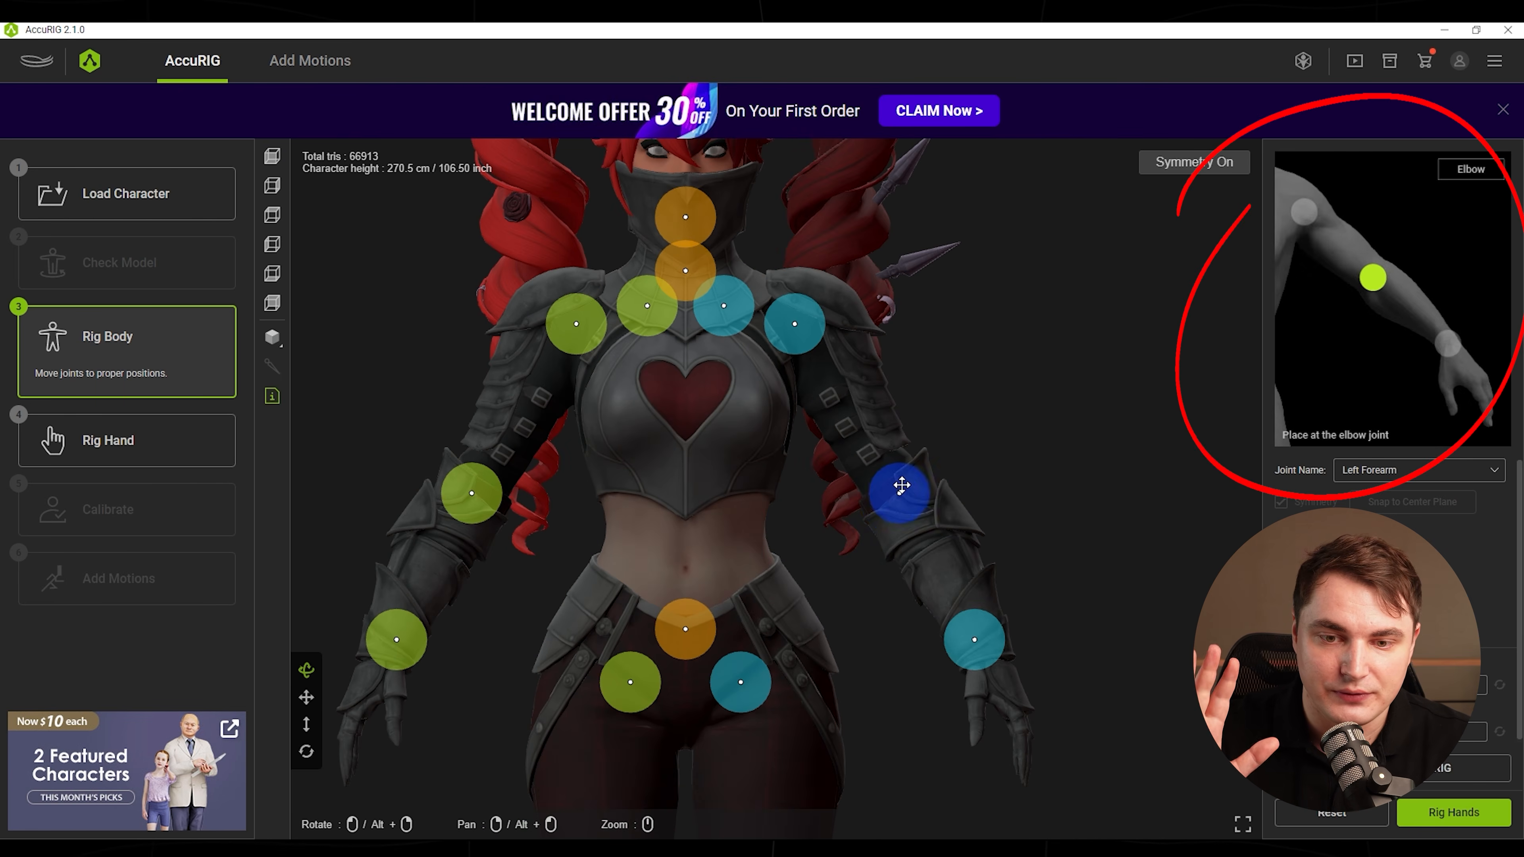
pyautogui.moveTo(901, 488); pyautogui.dragTo(892, 494)
pyautogui.moveTo(979, 634); pyautogui.dragTo(1001, 687, button='right')
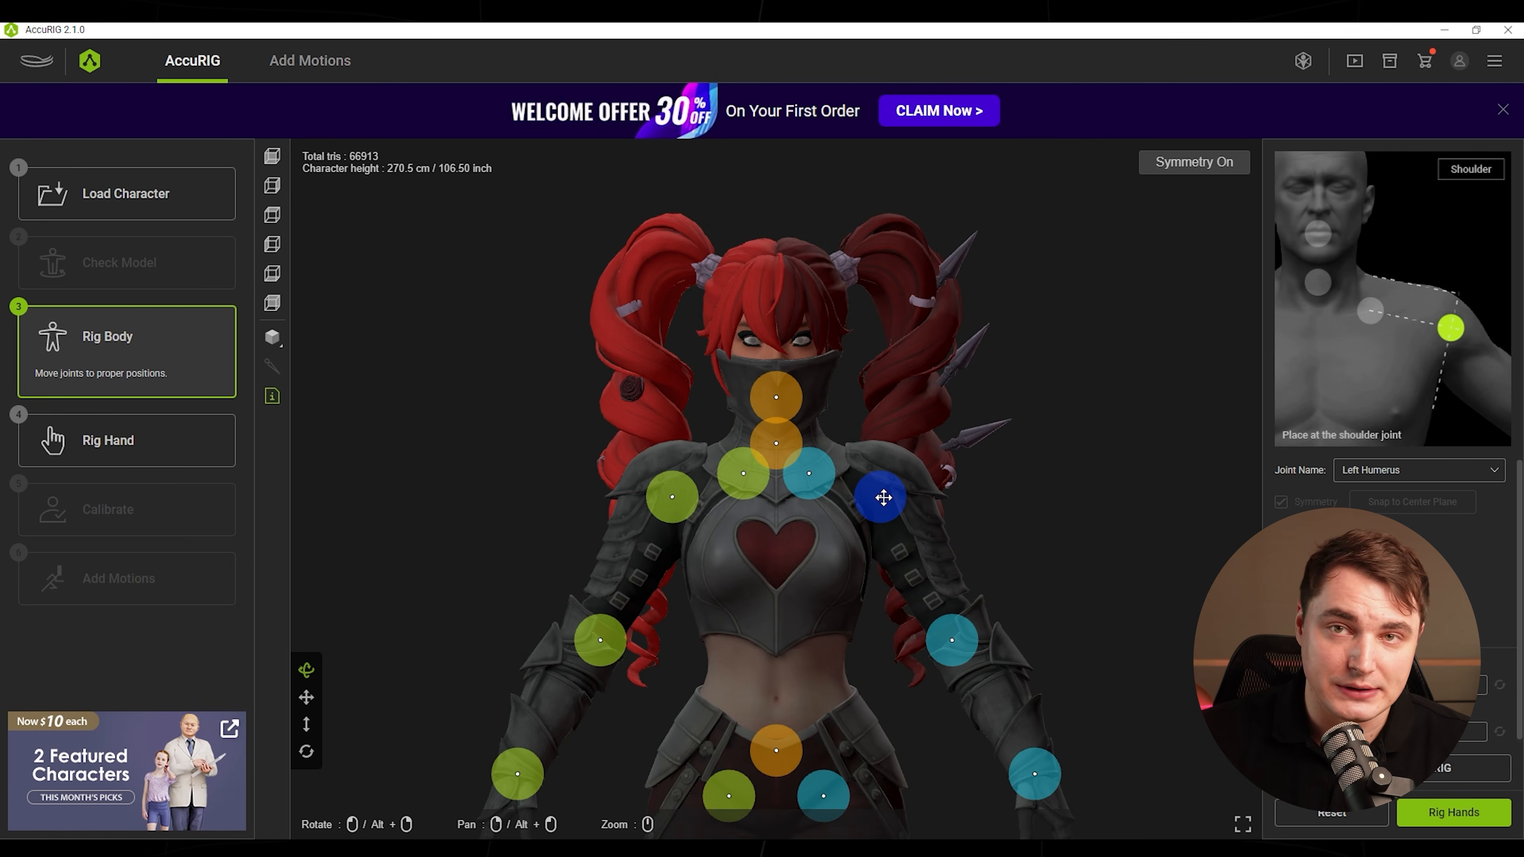
# - Fine-tune the left shoulder joint against the reference placement and raise the neck joint slightly
pyautogui.moveTo(1031, 504); pyautogui.dragTo(1027, 630)
pyautogui.moveTo(1014, 514); pyautogui.dragTo(890, 437)
pyautogui.moveTo(1011, 560); pyautogui.dragTo(988, 600)
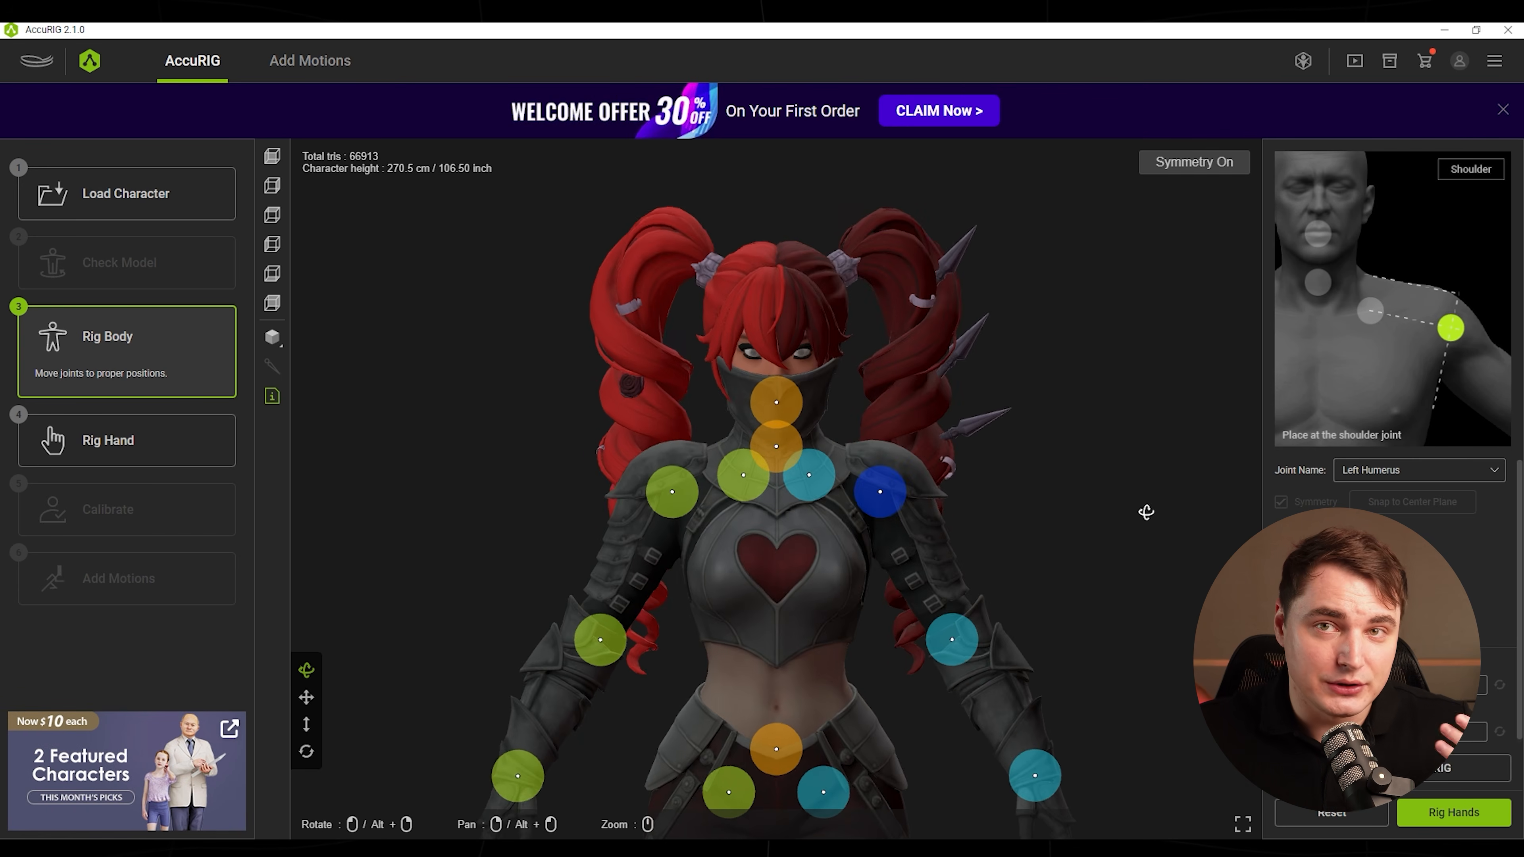
pyautogui.moveTo(1147, 510); pyautogui.dragTo(891, 428, button='middle')
pyautogui.scroll(3, 1058, 539)
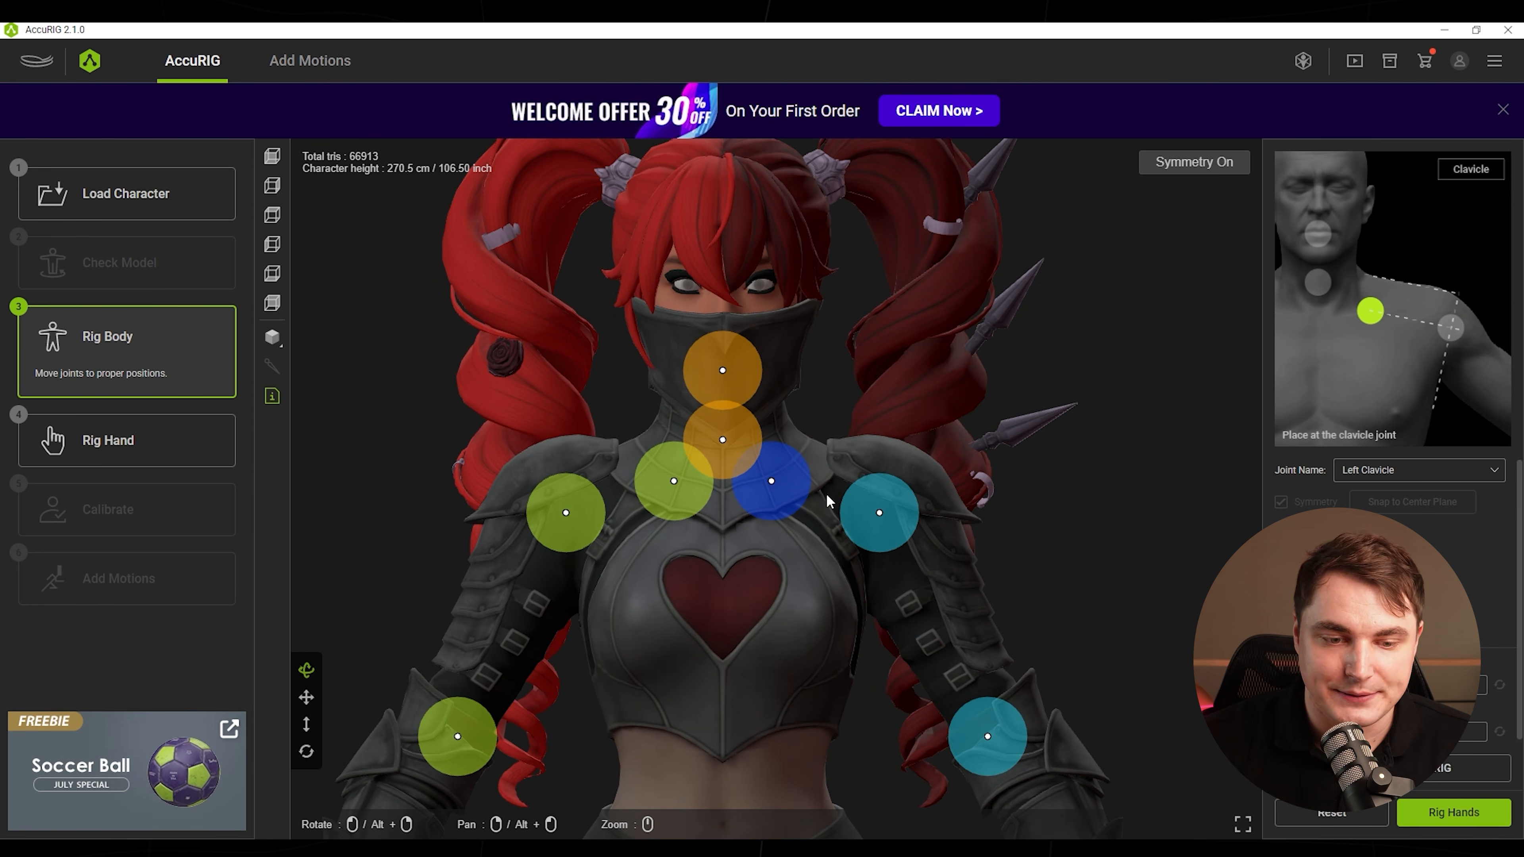
pyautogui.moveTo(878, 513); pyautogui.dragTo(877, 514)
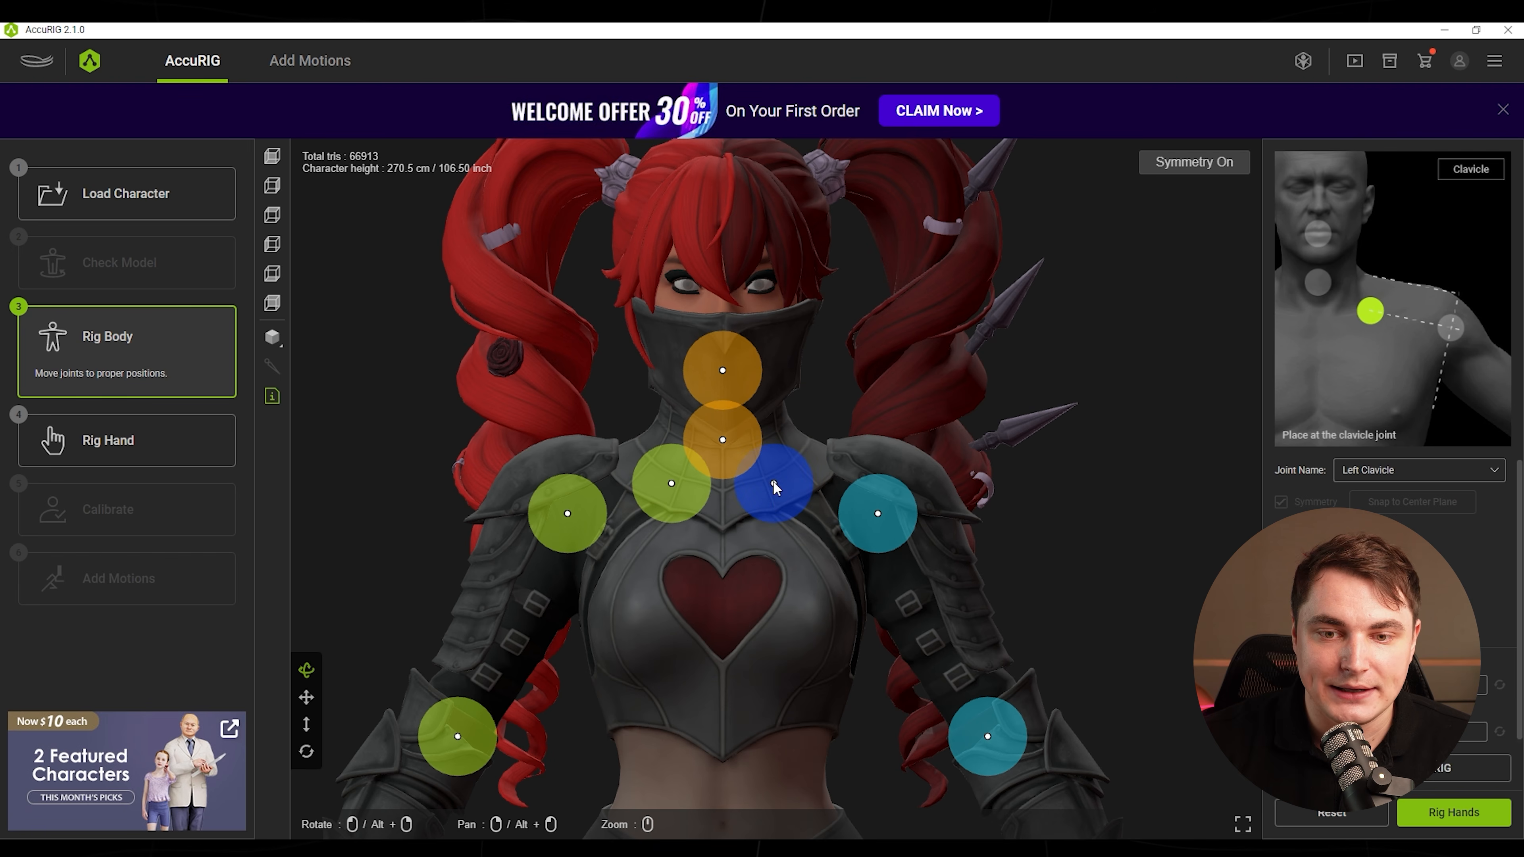
pyautogui.click(726, 443)
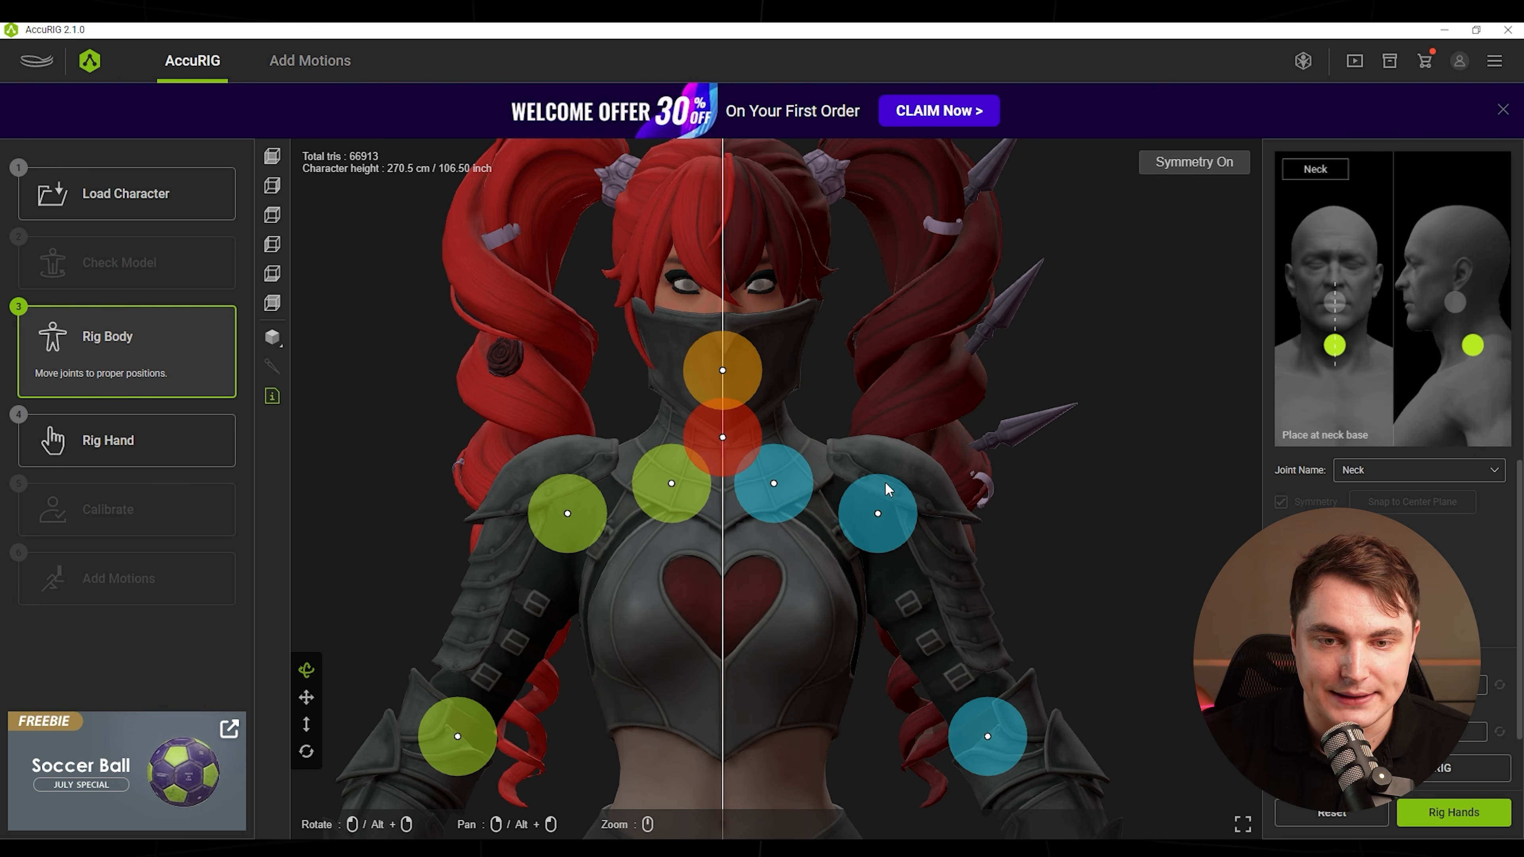
# - Generate the hand joints with five fingers and check the right hand's finger and thumb joints from several angles
pyautogui.click(157, 445)
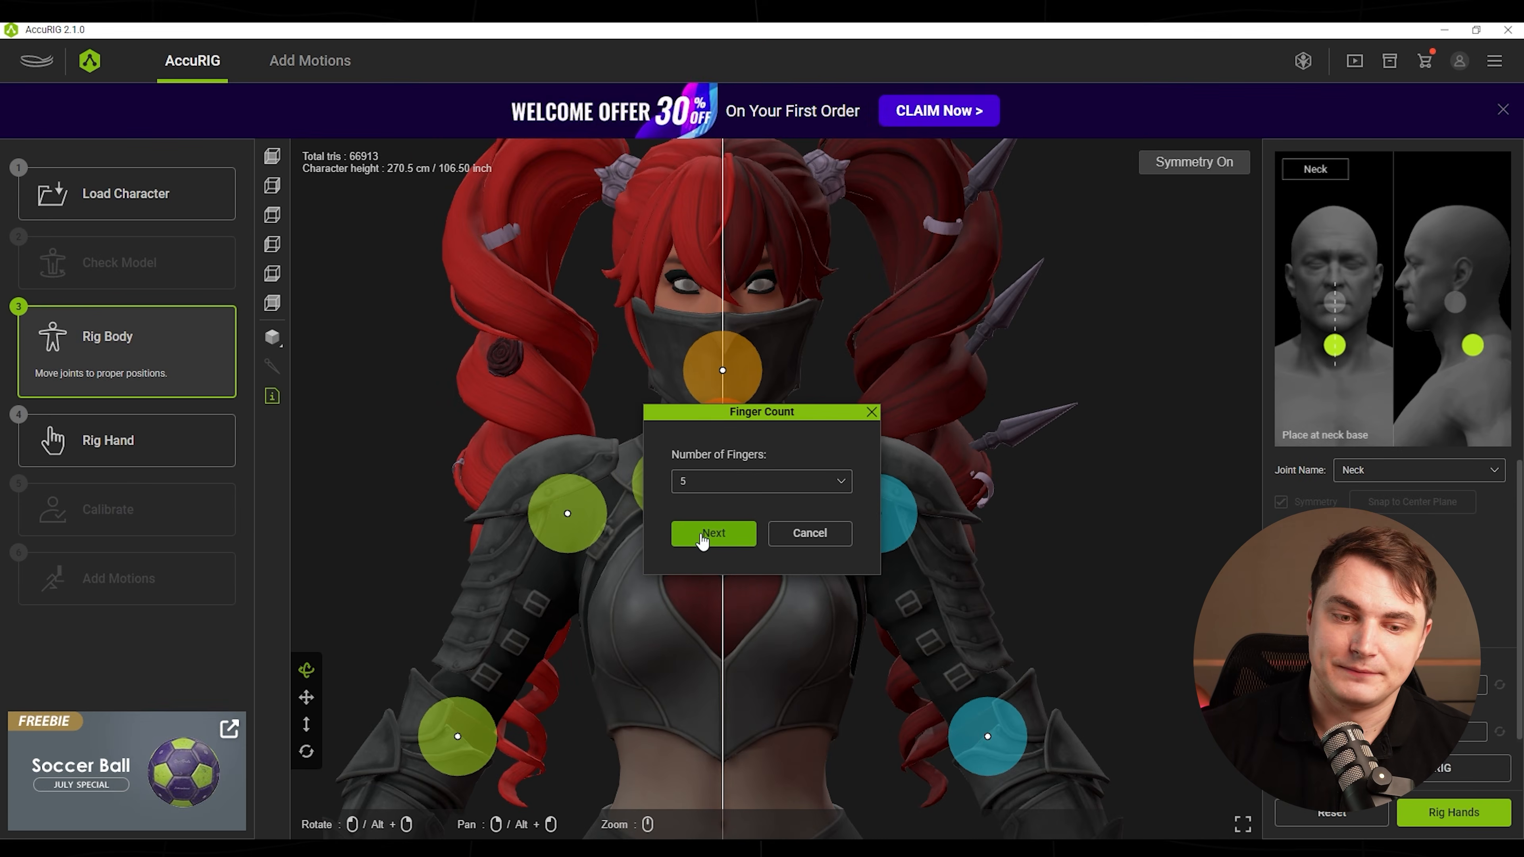
pyautogui.click(678, 521)
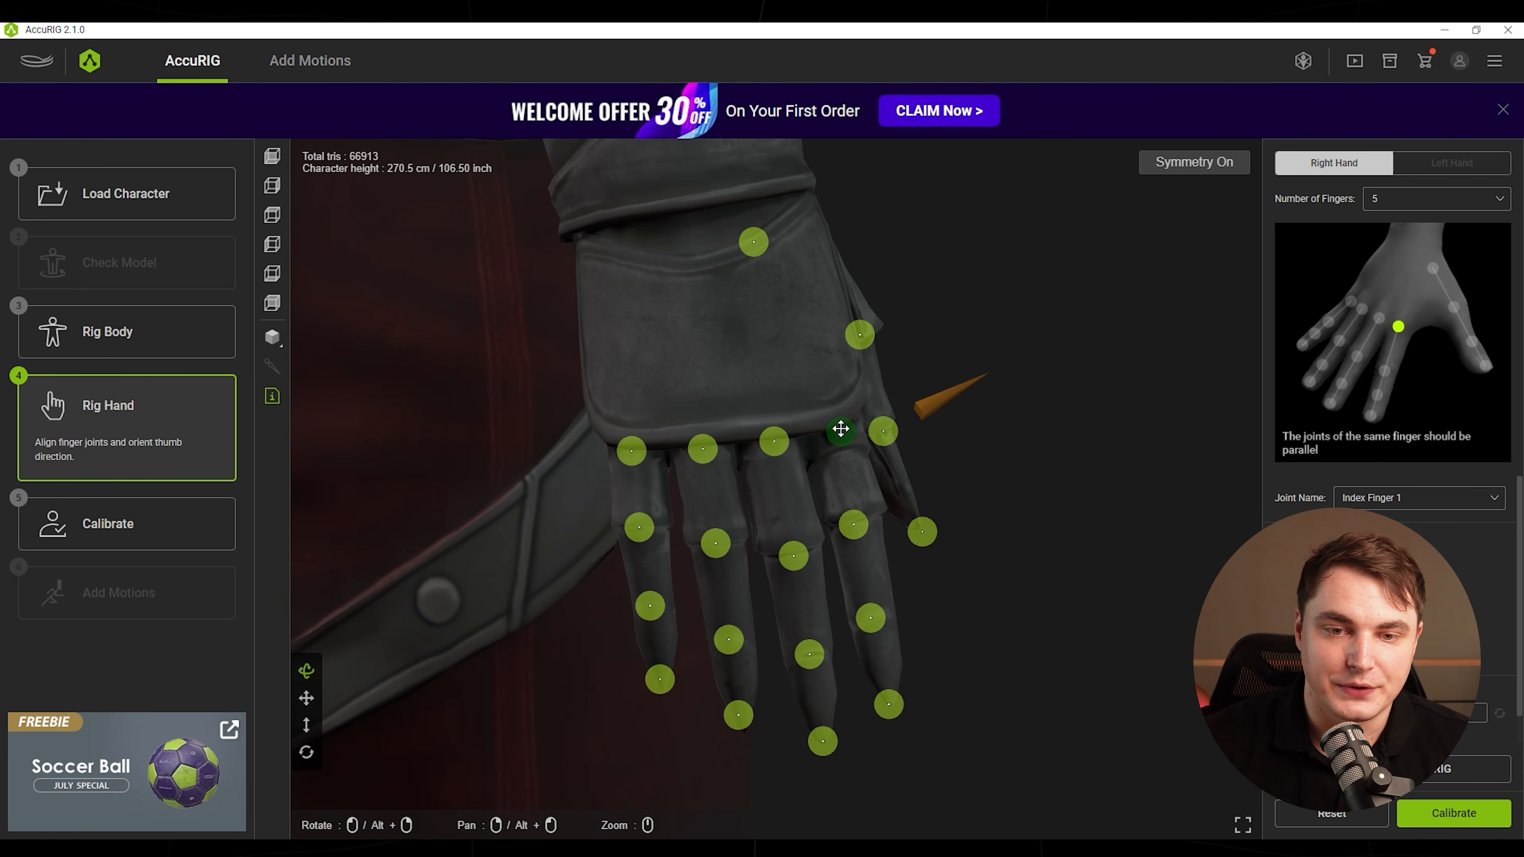
pyautogui.moveTo(840, 429); pyautogui.dragTo(836, 539)
pyautogui.moveTo(1067, 586); pyautogui.dragTo(864, 256)
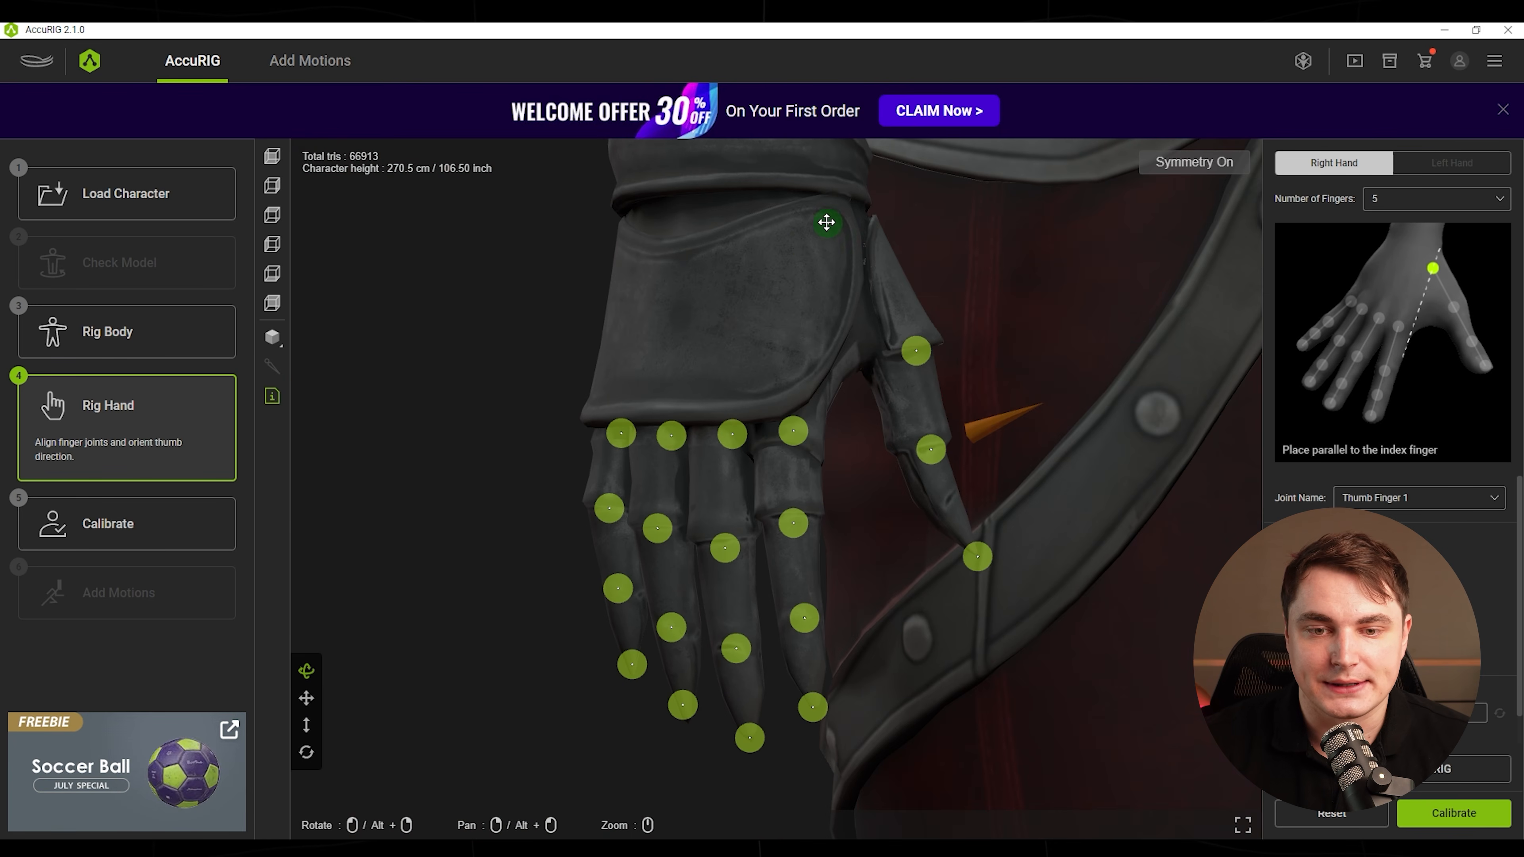
pyautogui.moveTo(1011, 491); pyautogui.dragTo(1178, 530)
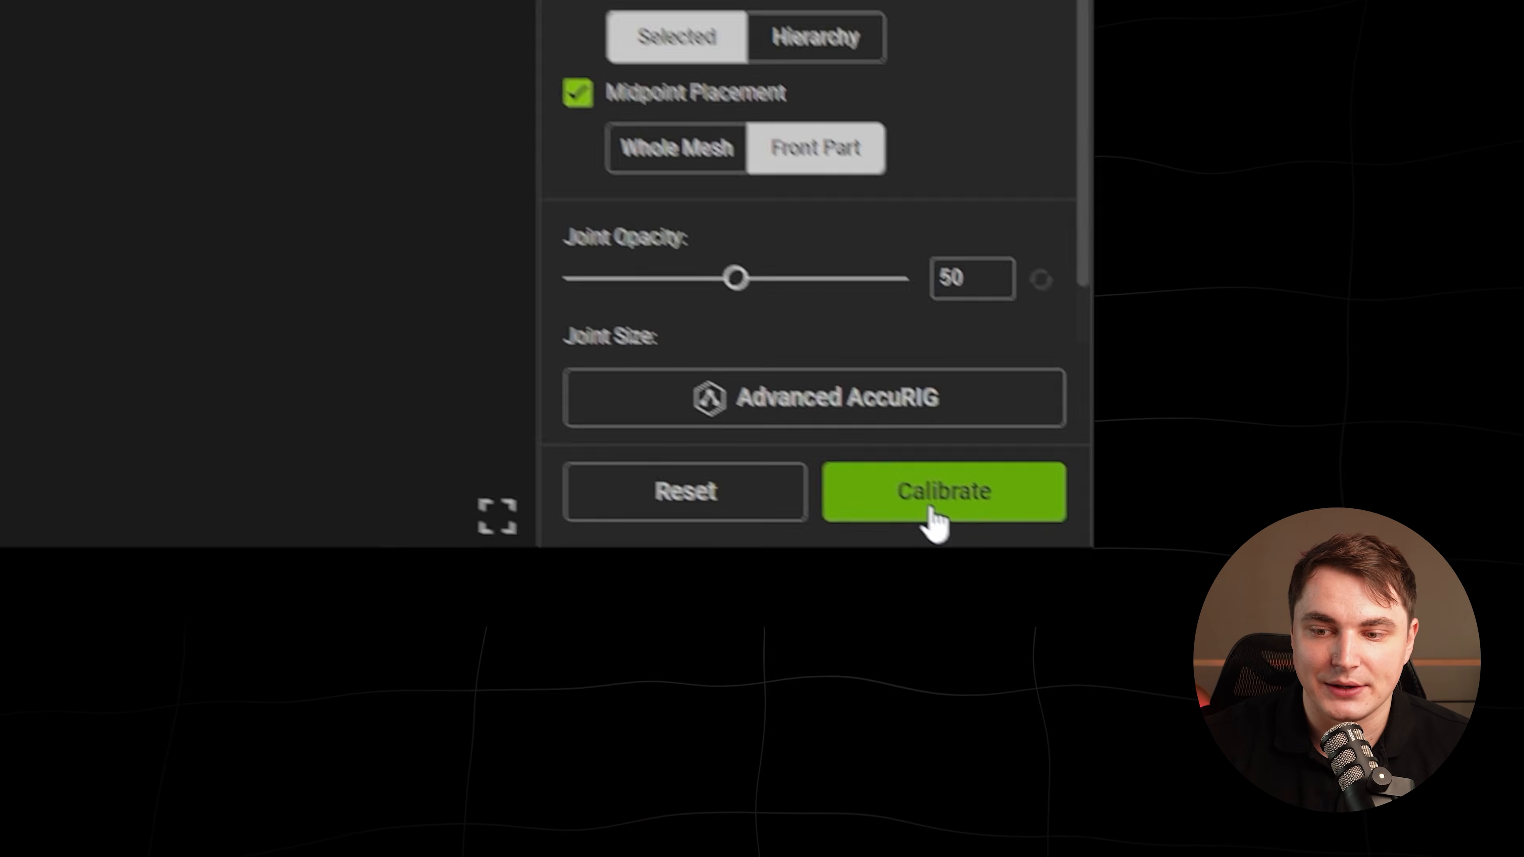
# - Calibrate the rig and preview a Hand motion on the character, inspecting the hands up close
pyautogui.click(930, 508)
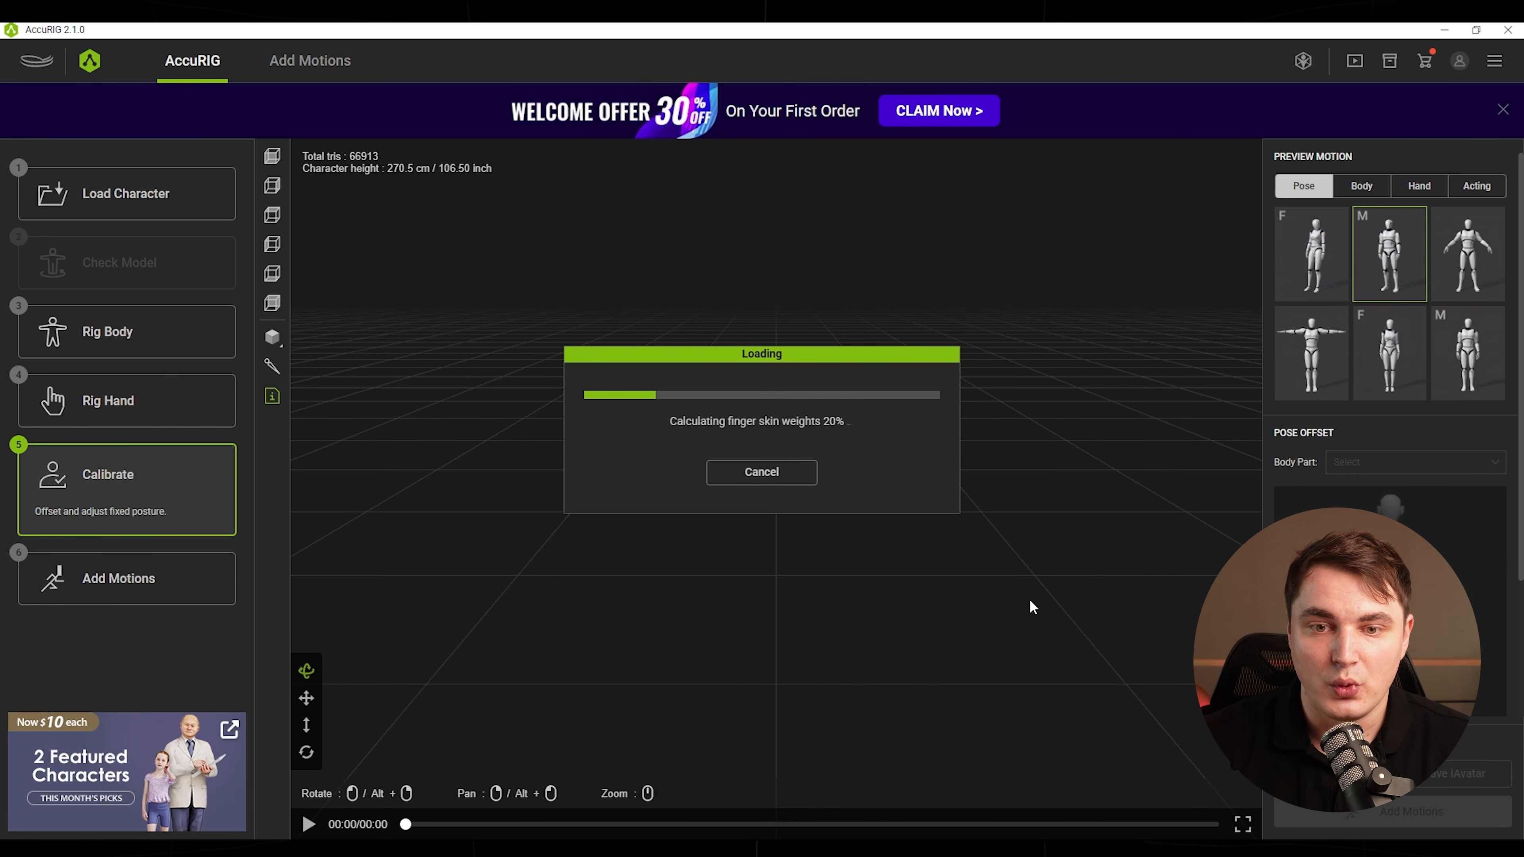
pyautogui.moveTo(973, 568); pyautogui.dragTo(804, 568)
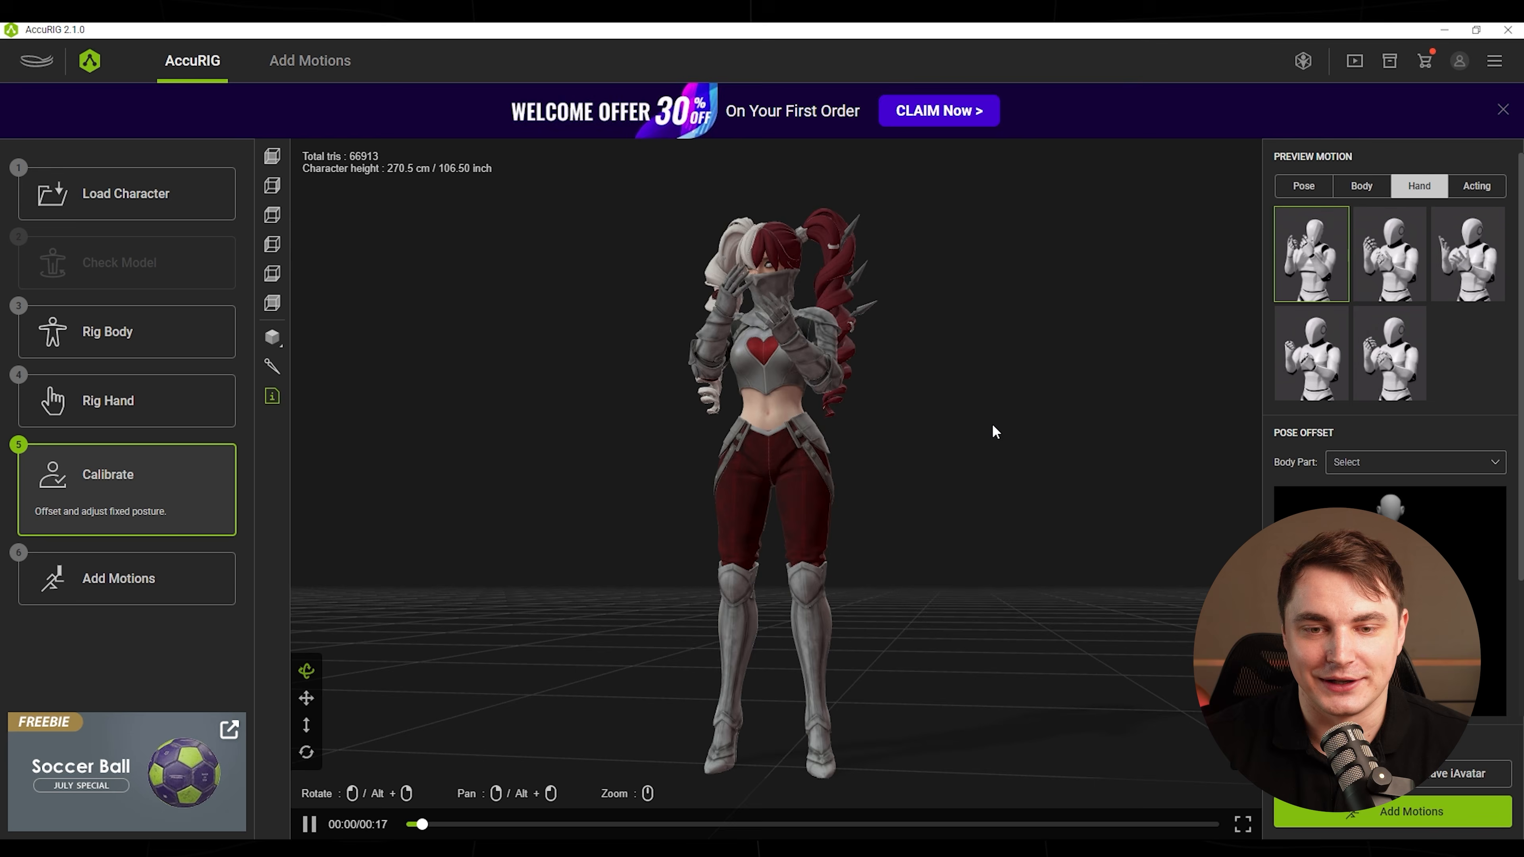
pyautogui.scroll(5, 976, 367)
pyautogui.moveTo(976, 366); pyautogui.dragTo(1035, 593, button='right')
pyautogui.moveTo(563, 825); pyautogui.dragTo(932, 804)
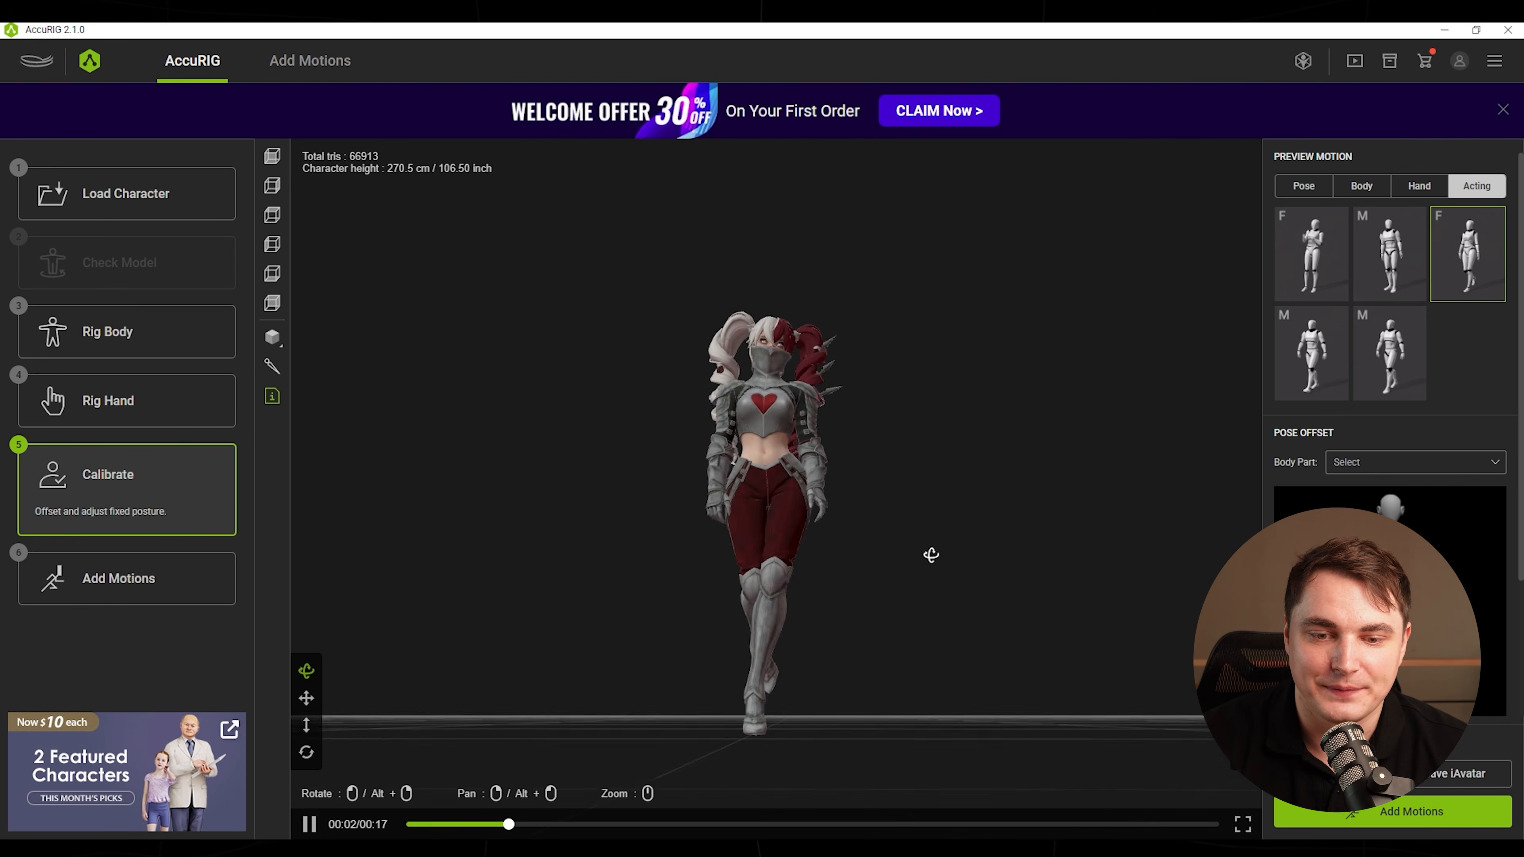
# - Examine the character's deformation from several sides while the female Acting walk motion plays
pyautogui.moveTo(929, 555); pyautogui.dragTo(797, 577)
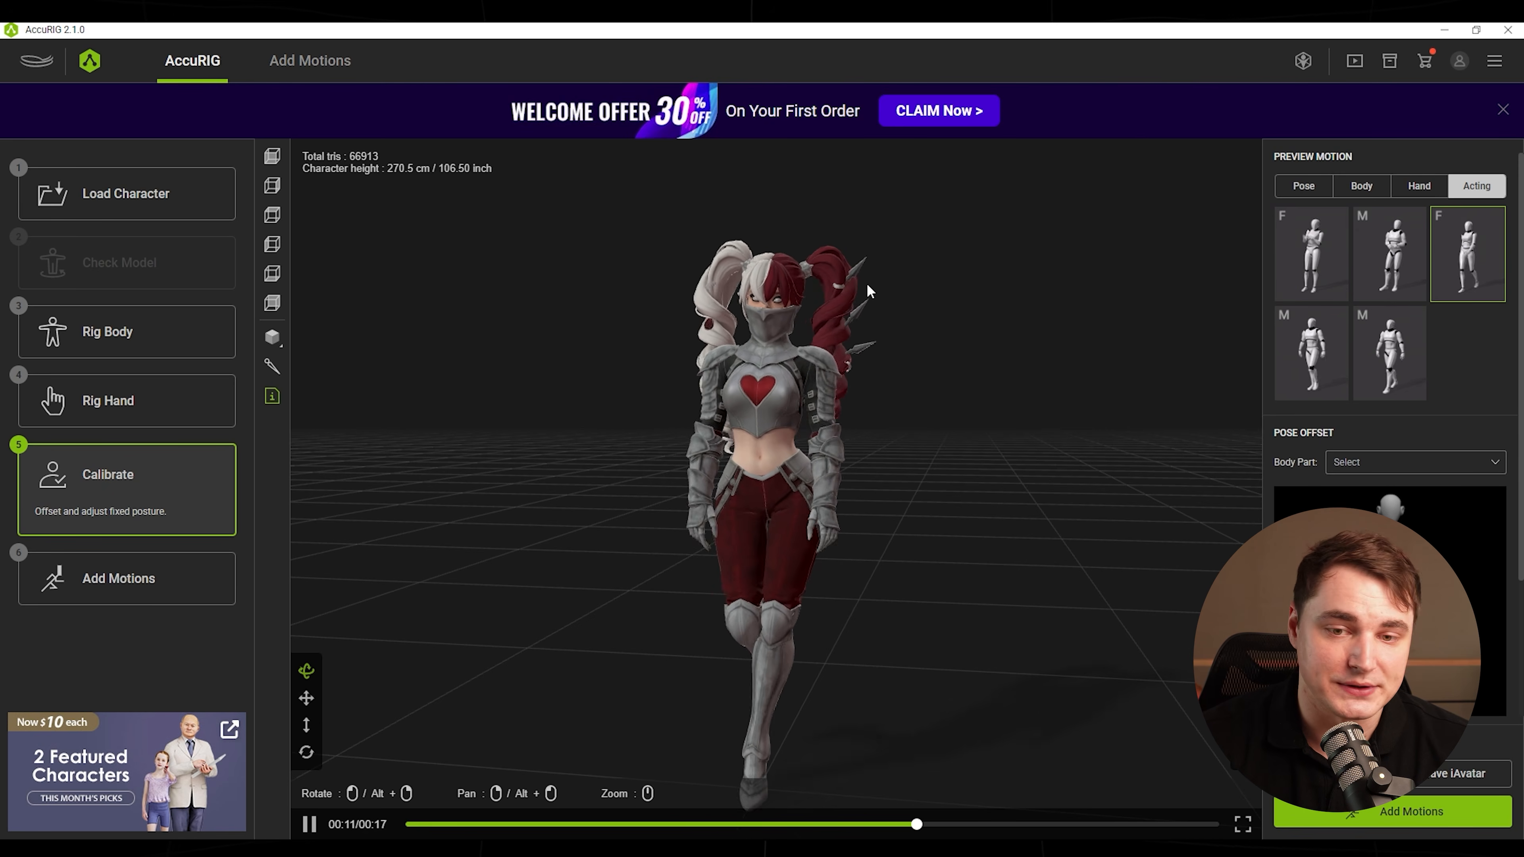
pyautogui.moveTo(955, 517); pyautogui.dragTo(785, 512)
pyautogui.moveTo(994, 533); pyautogui.dragTo(846, 542)
pyautogui.moveTo(1044, 548); pyautogui.dragTo(891, 548)
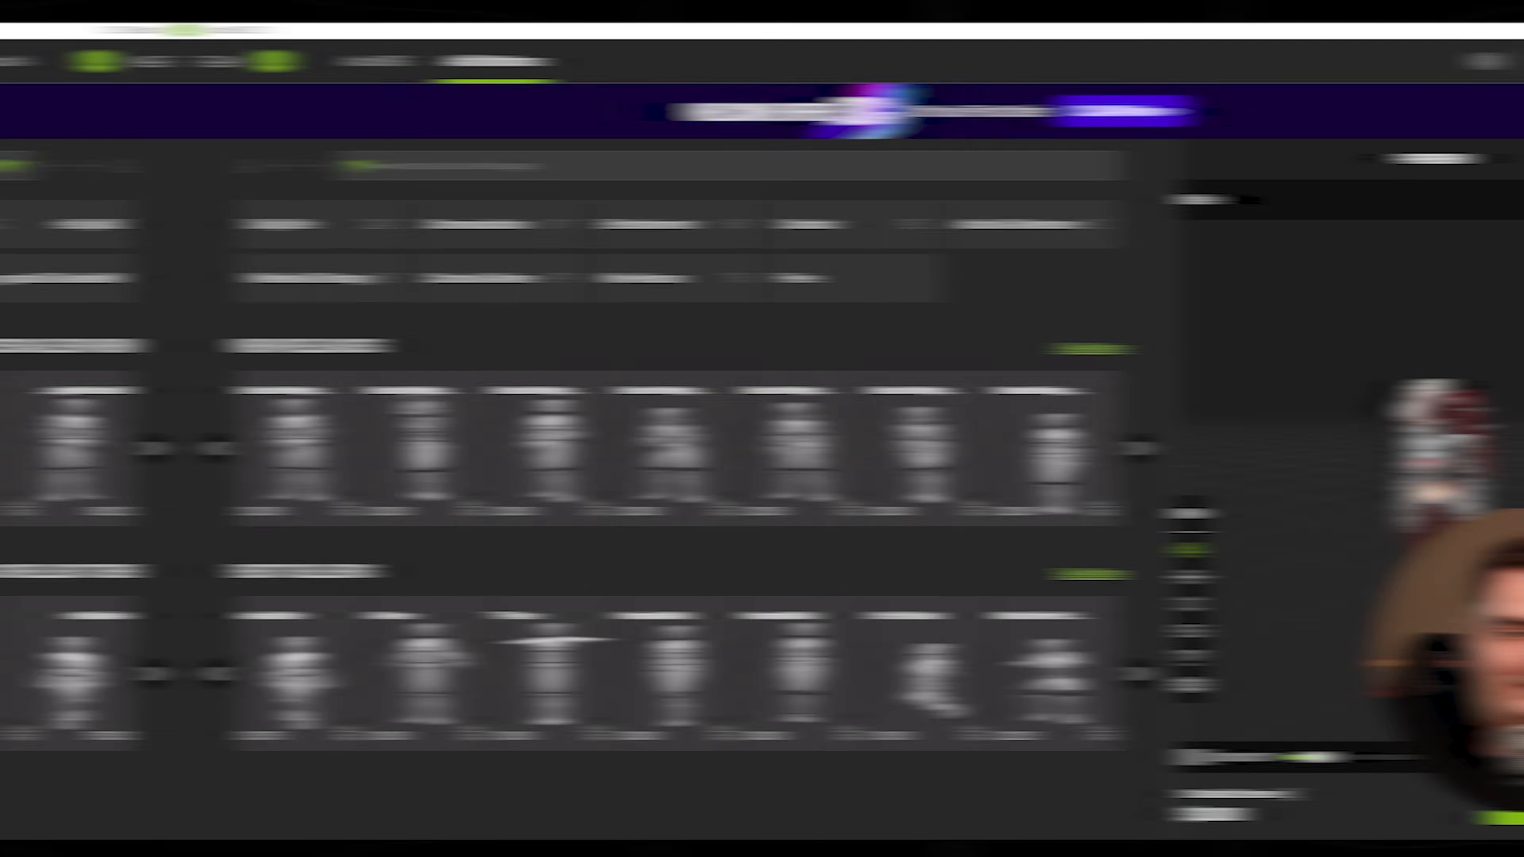
# - Export the rigged character as FBX with Blender as the target application
pyautogui.click(1464, 811)
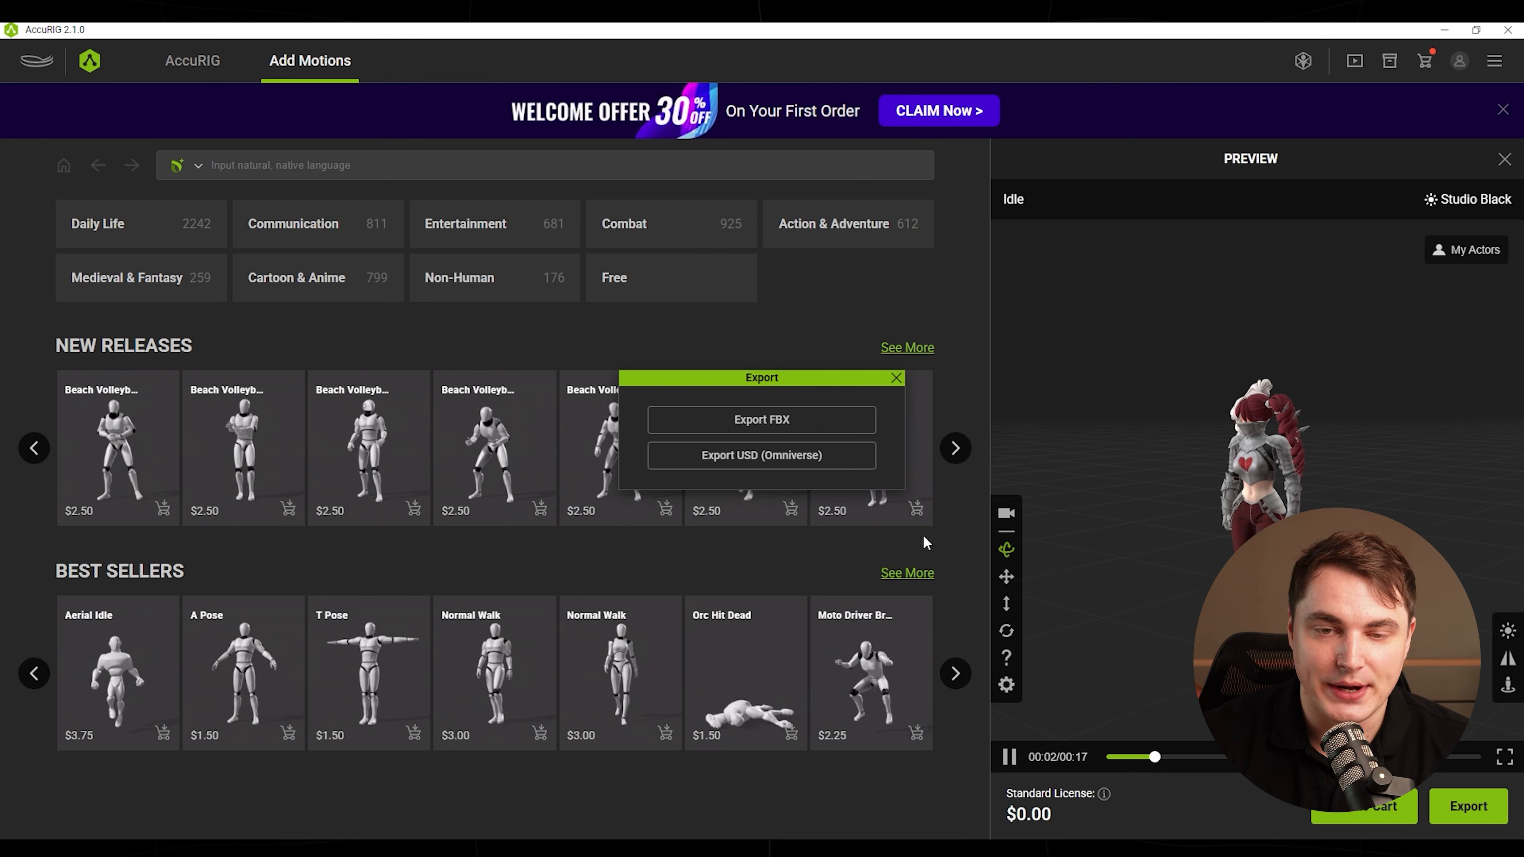
pyautogui.click(761, 420)
pyautogui.click(822, 219)
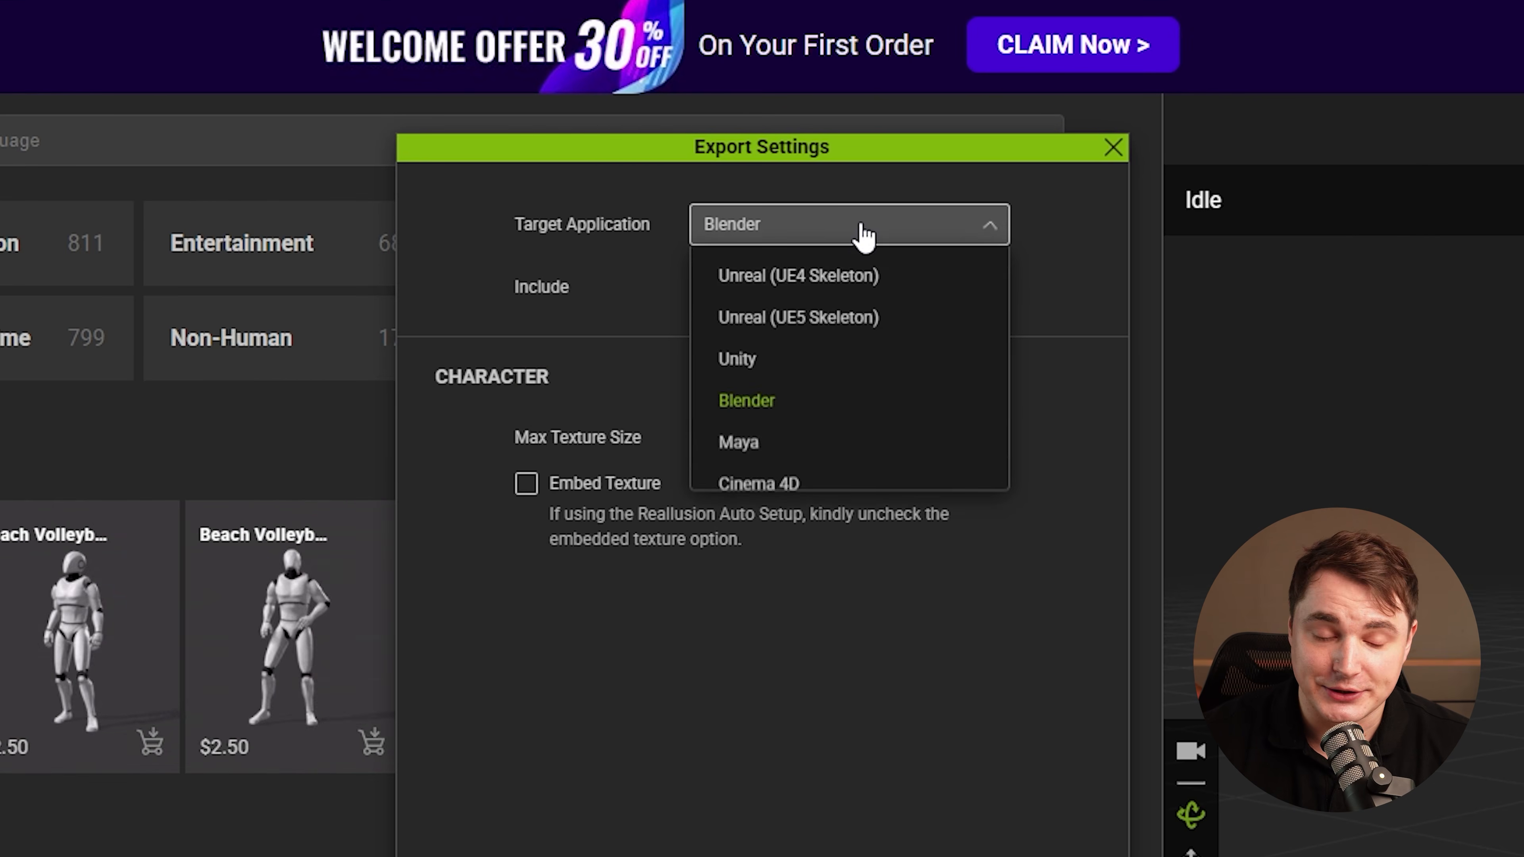
pyautogui.click(876, 324)
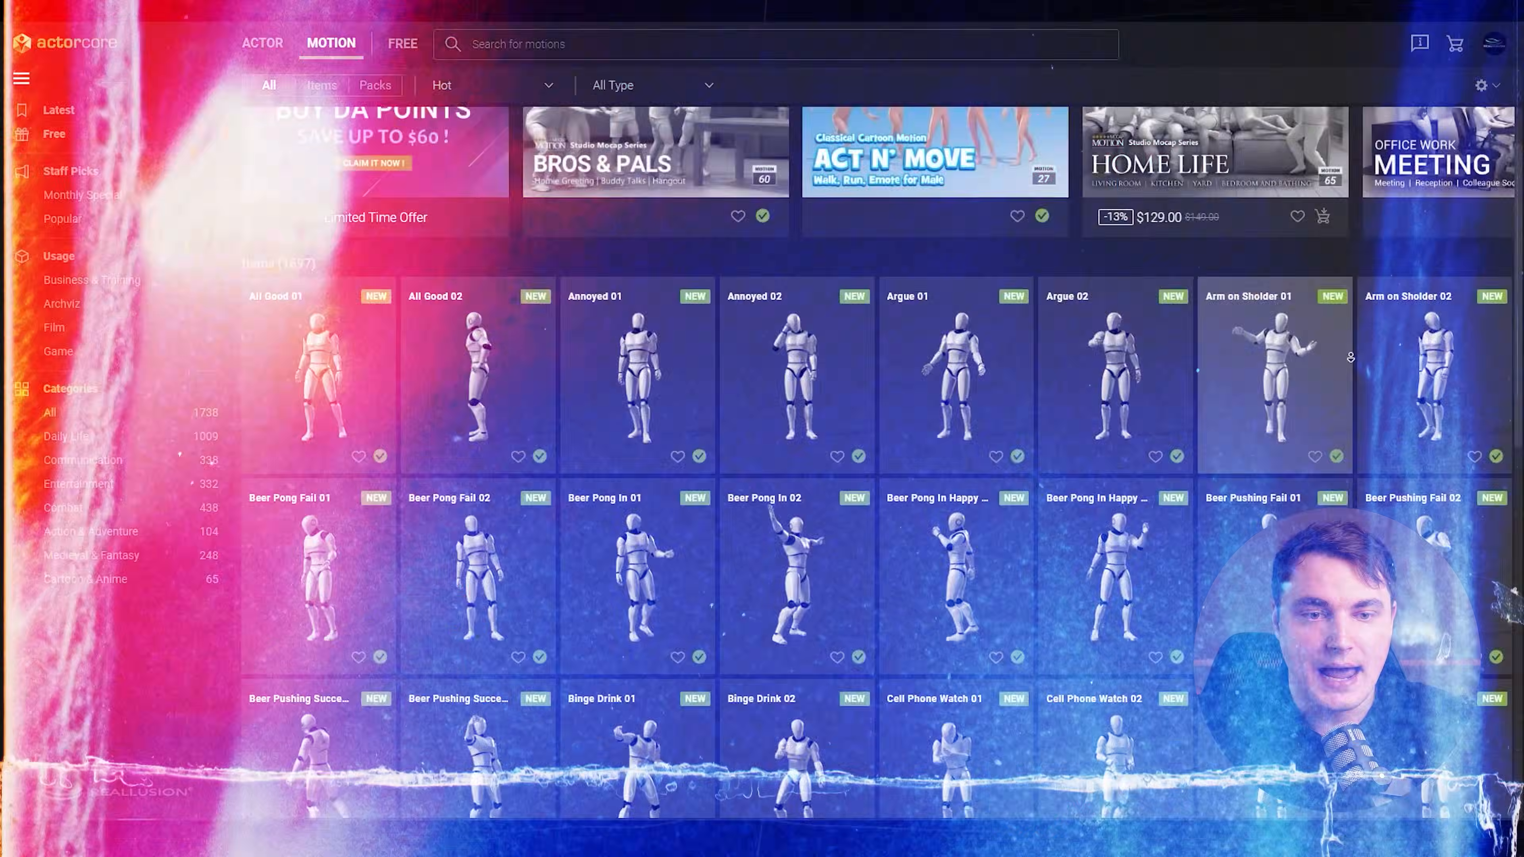
# - Browse the motion items in the ActorCore library
pyautogui.scroll(-1, 1350, 359)
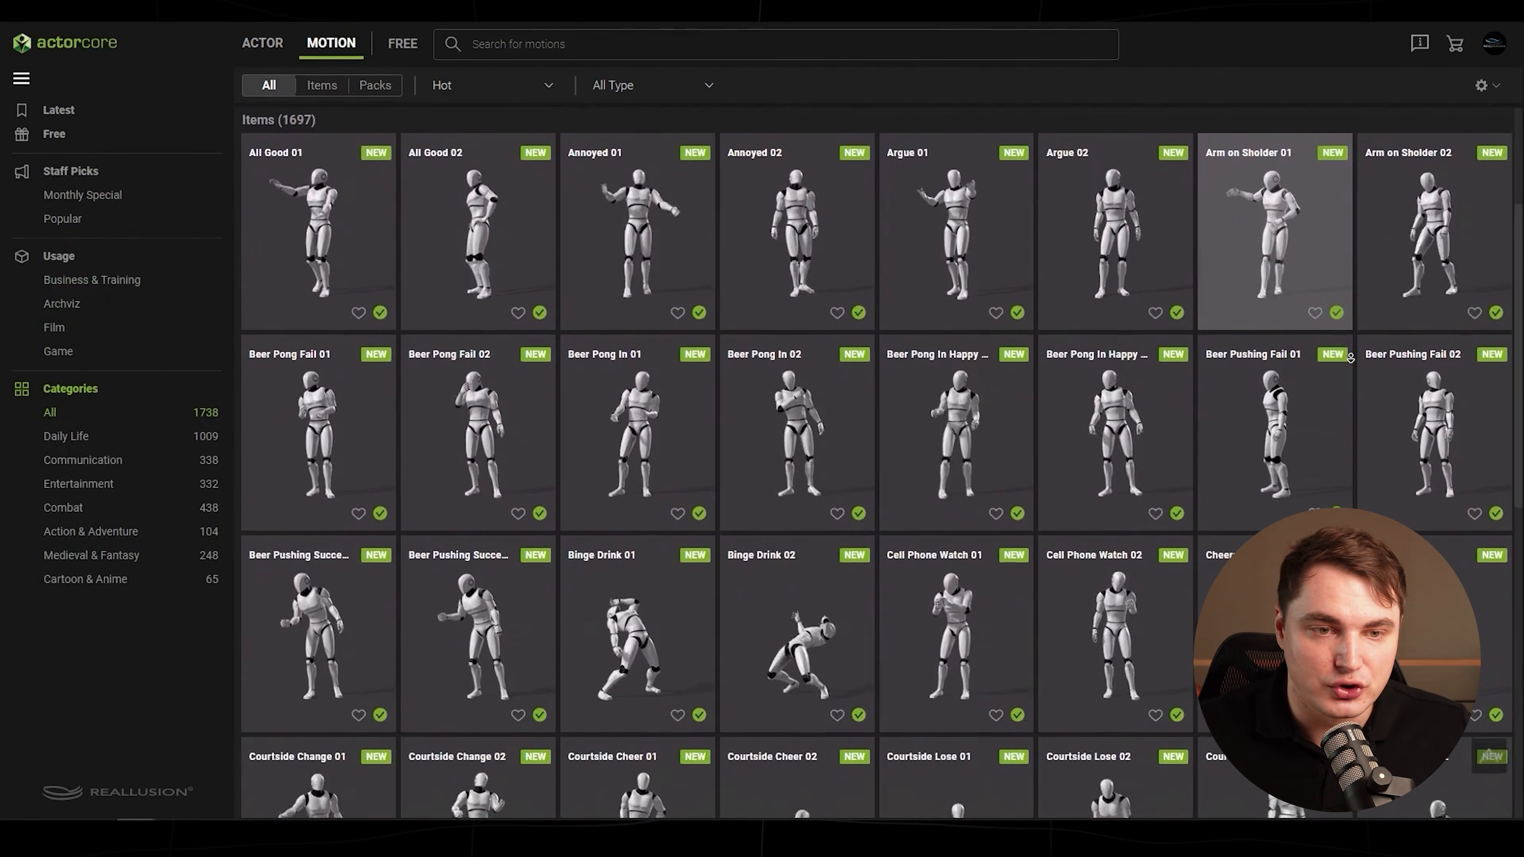
pyautogui.scroll(-2, 1351, 358)
pyautogui.scroll(-2, 1351, 359)
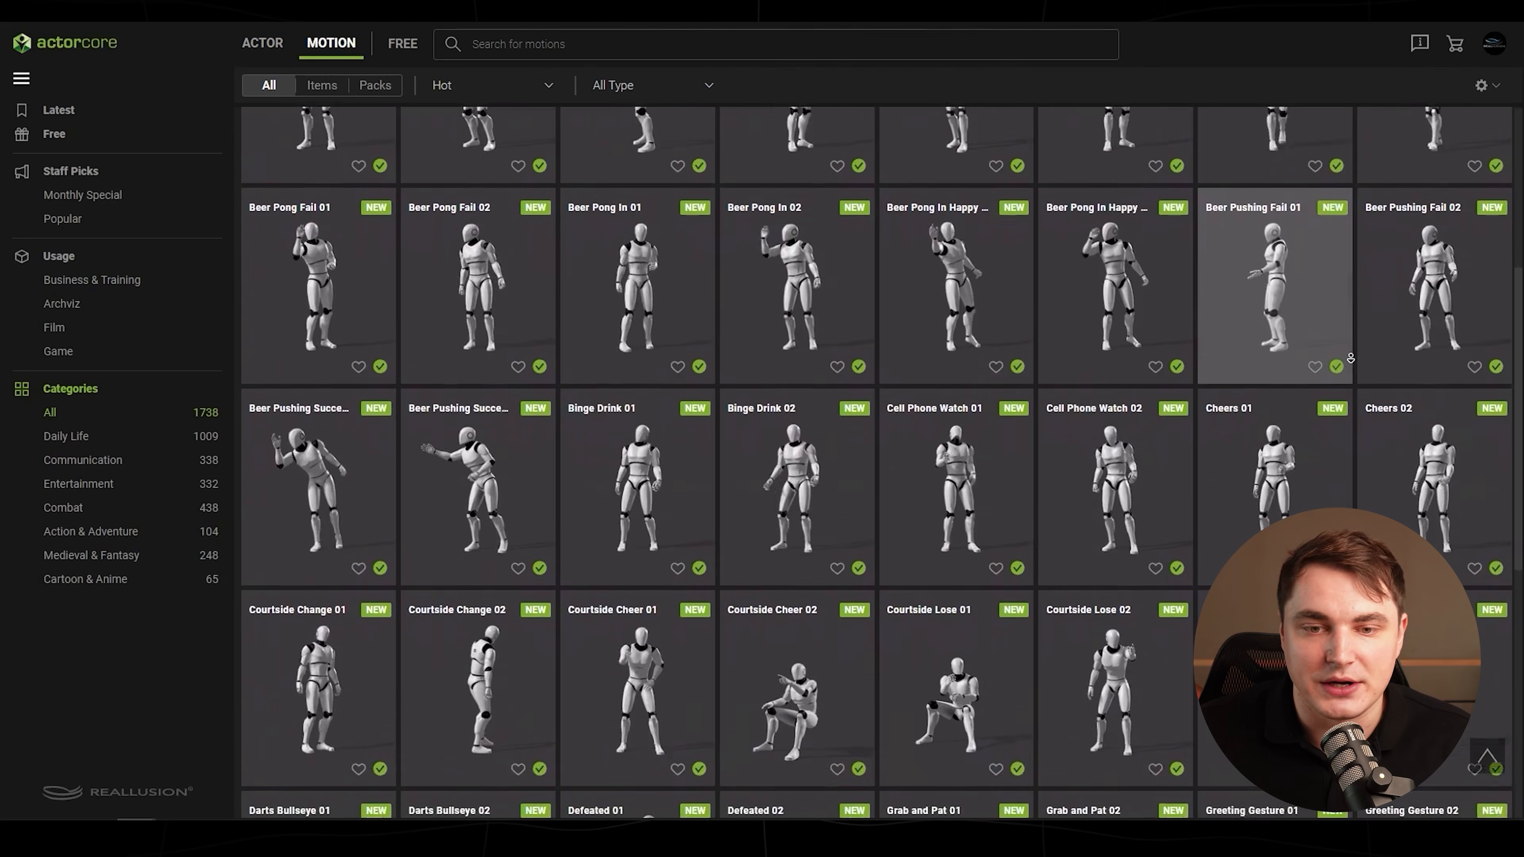
pyautogui.scroll(-2, 1351, 358)
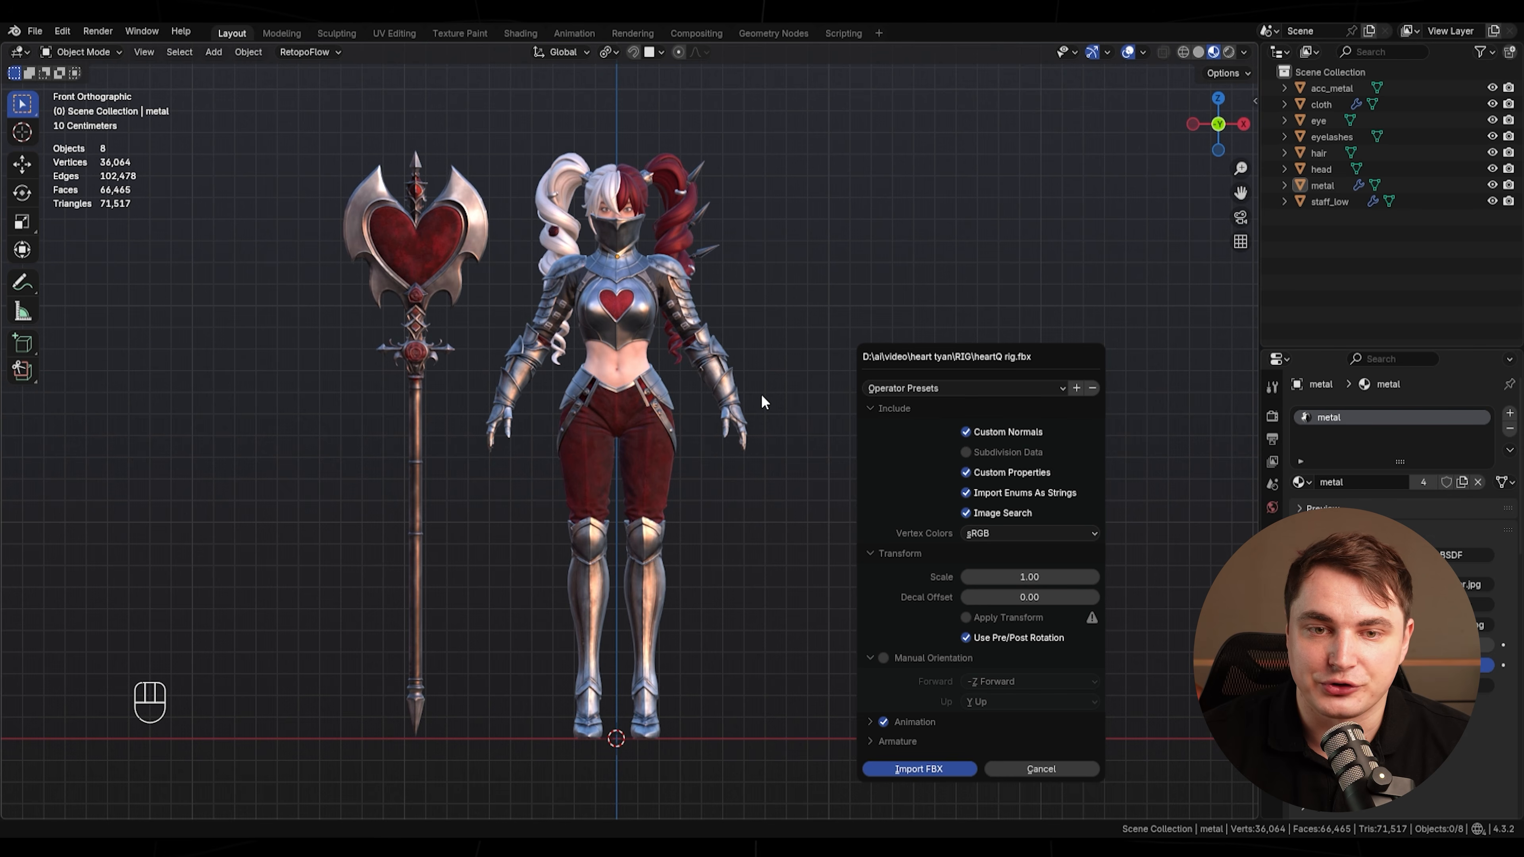
# - In Blender, import heartQ rig.fbx and assign the original hair and metal materials to their matching meshes
pyautogui.press('Return')
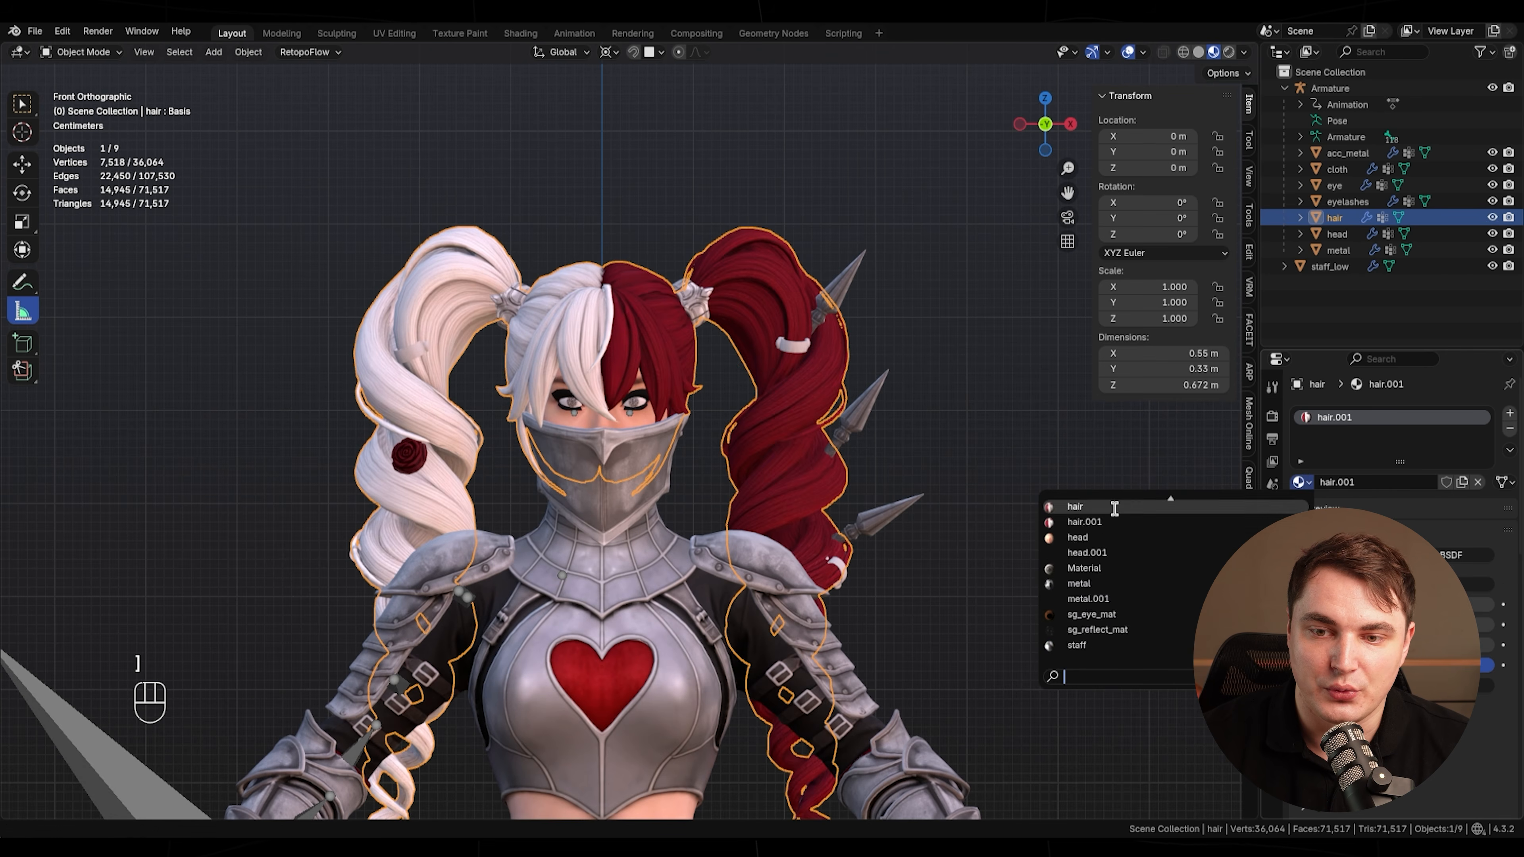
pyautogui.click(1301, 507)
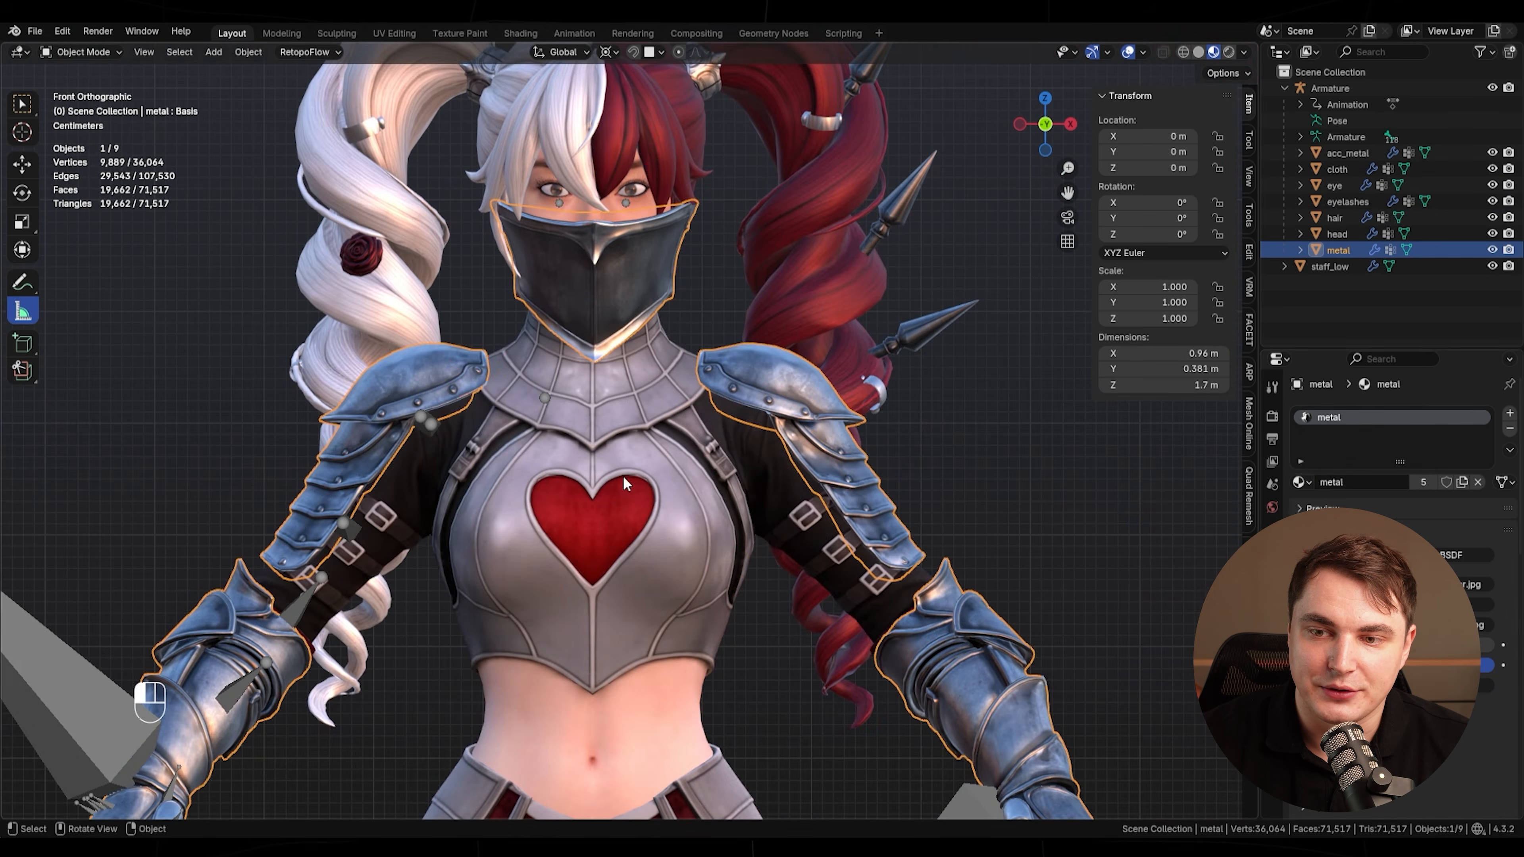
# - Select the character's armature and switch it to Pose Mode
pyautogui.keyDown('shift'); pyautogui.moveTo(623, 475); pyautogui.dragTo(826, 382, button='middle'); pyautogui.keyUp('shift')
pyautogui.scroll(-5, 826, 382)
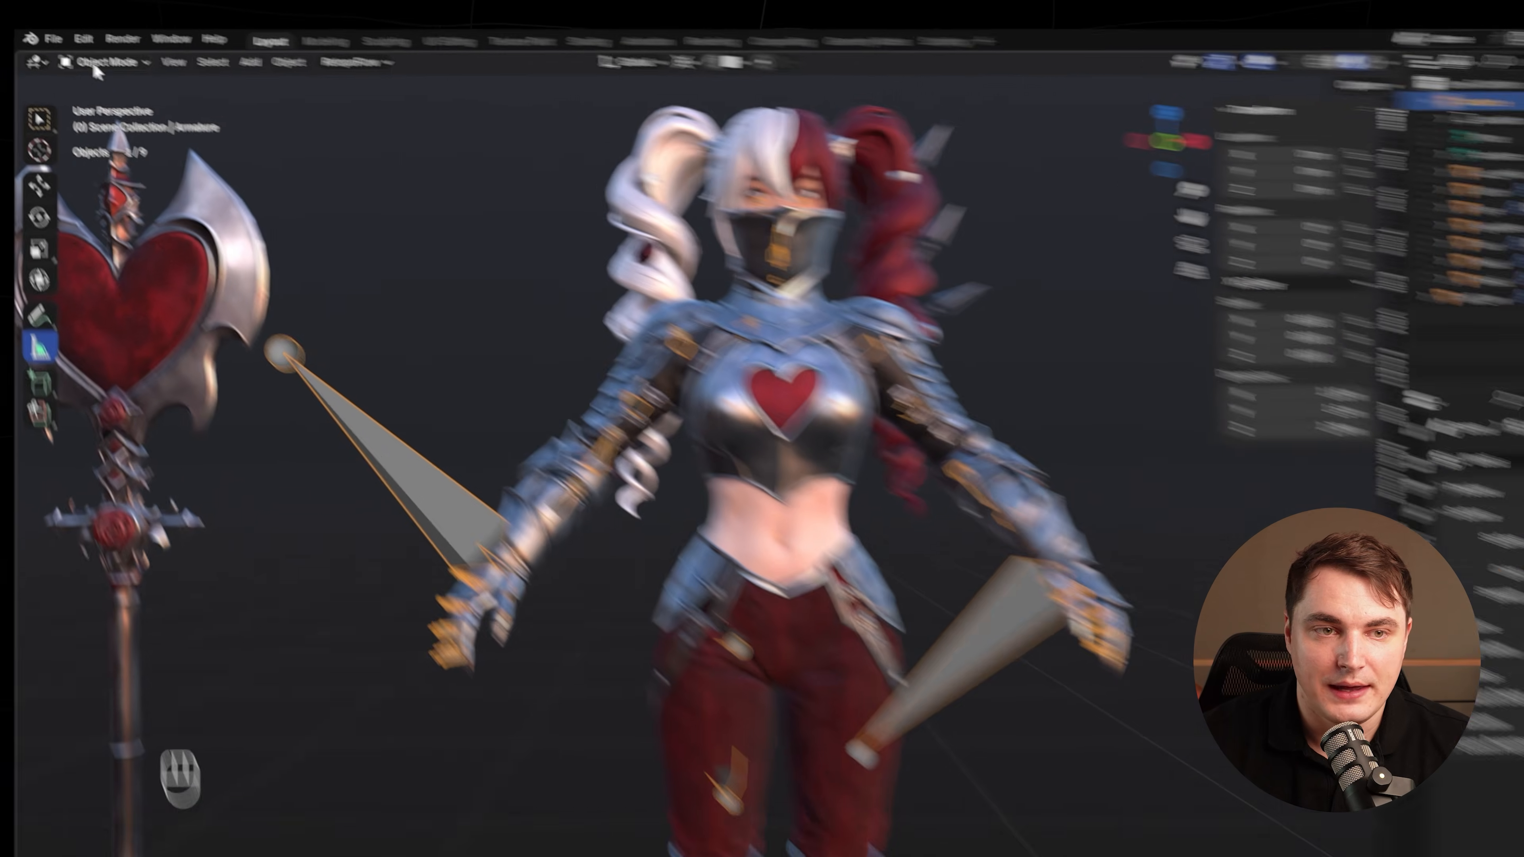
pyautogui.click(83, 52)
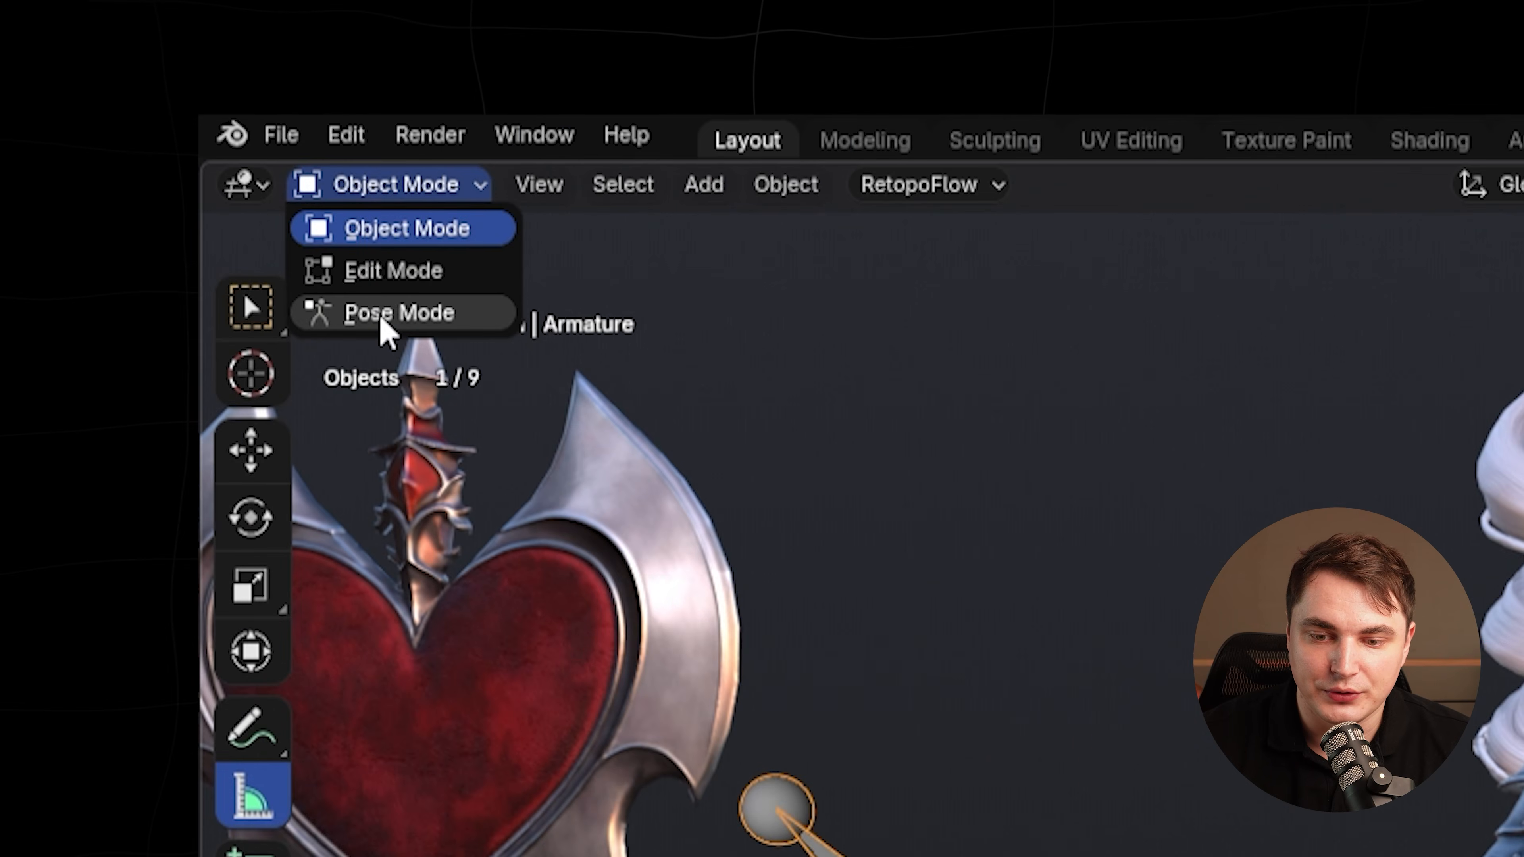
pyautogui.click(344, 293)
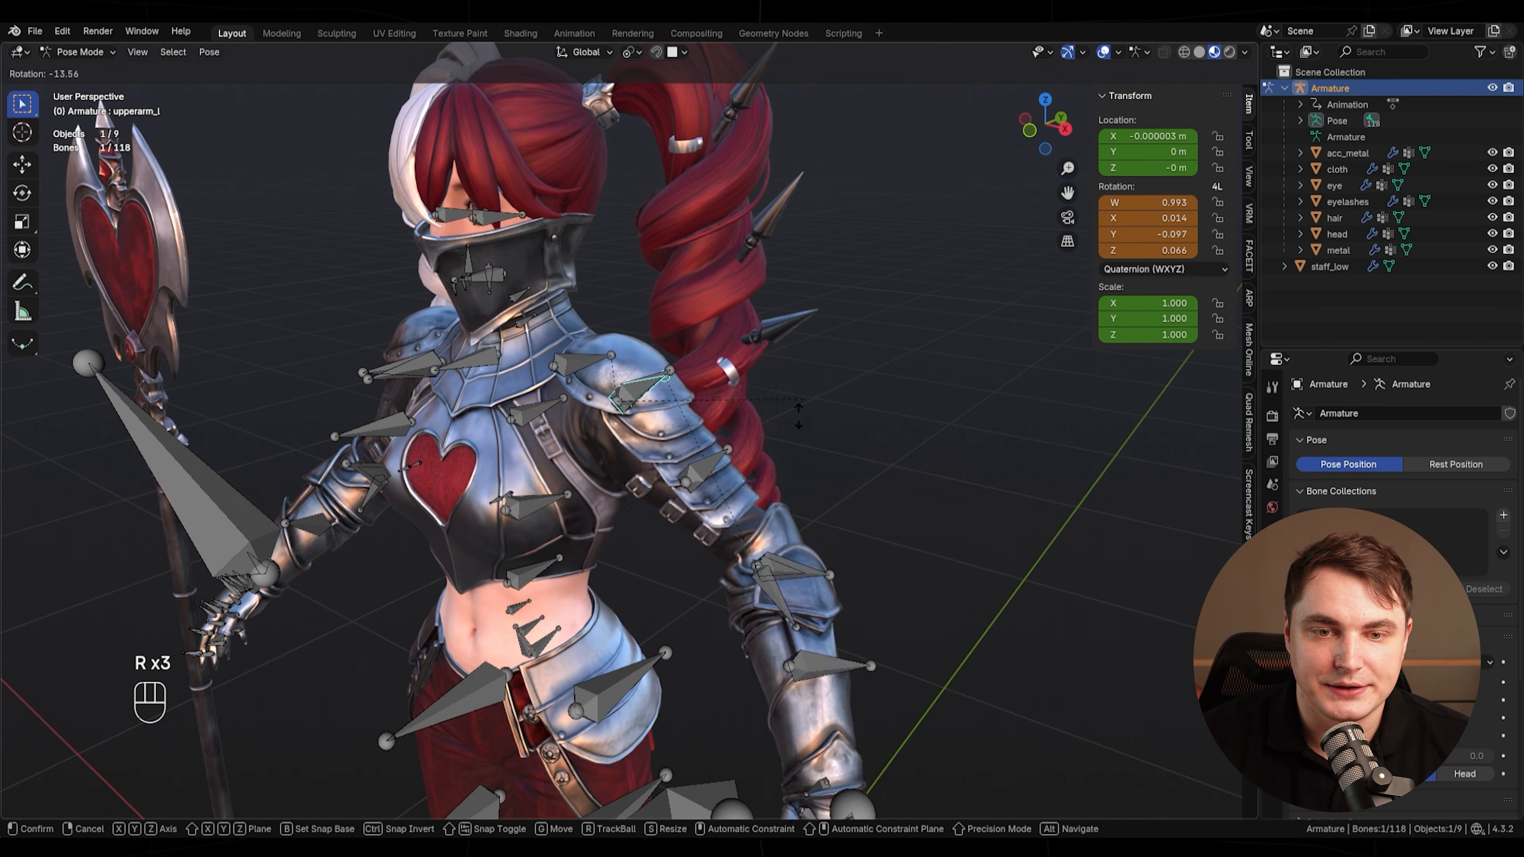
# - Test-rotate the left upper arm bone from several view angles to check the shoulder deformation, cancelling each rotation
pyautogui.moveTo(776, 402); pyautogui.dragTo(743, 404, button='middle')
pyautogui.press('r')
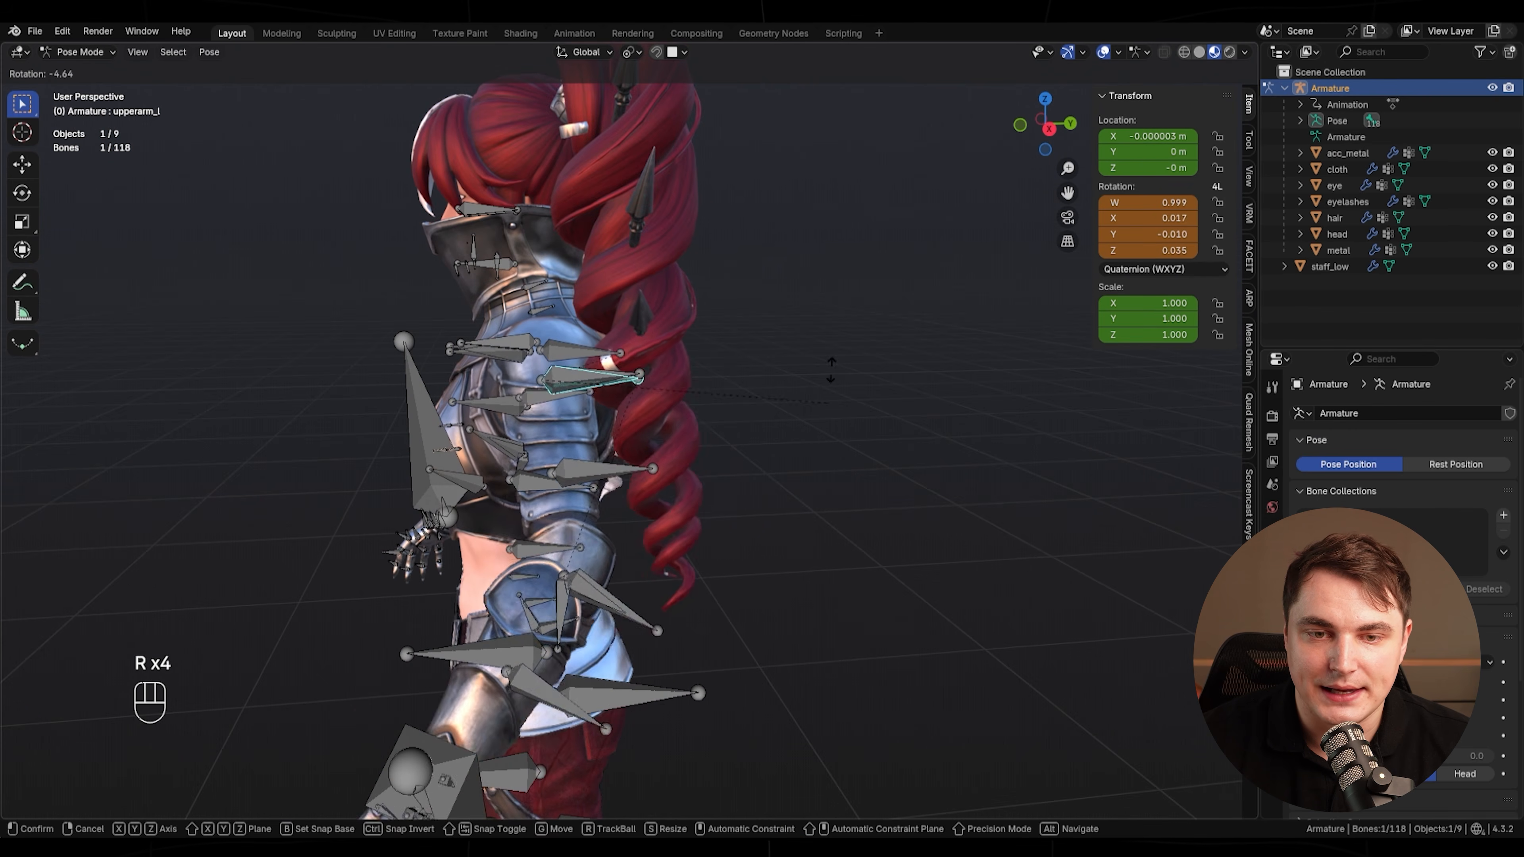
pyautogui.rightClick(796, 412)
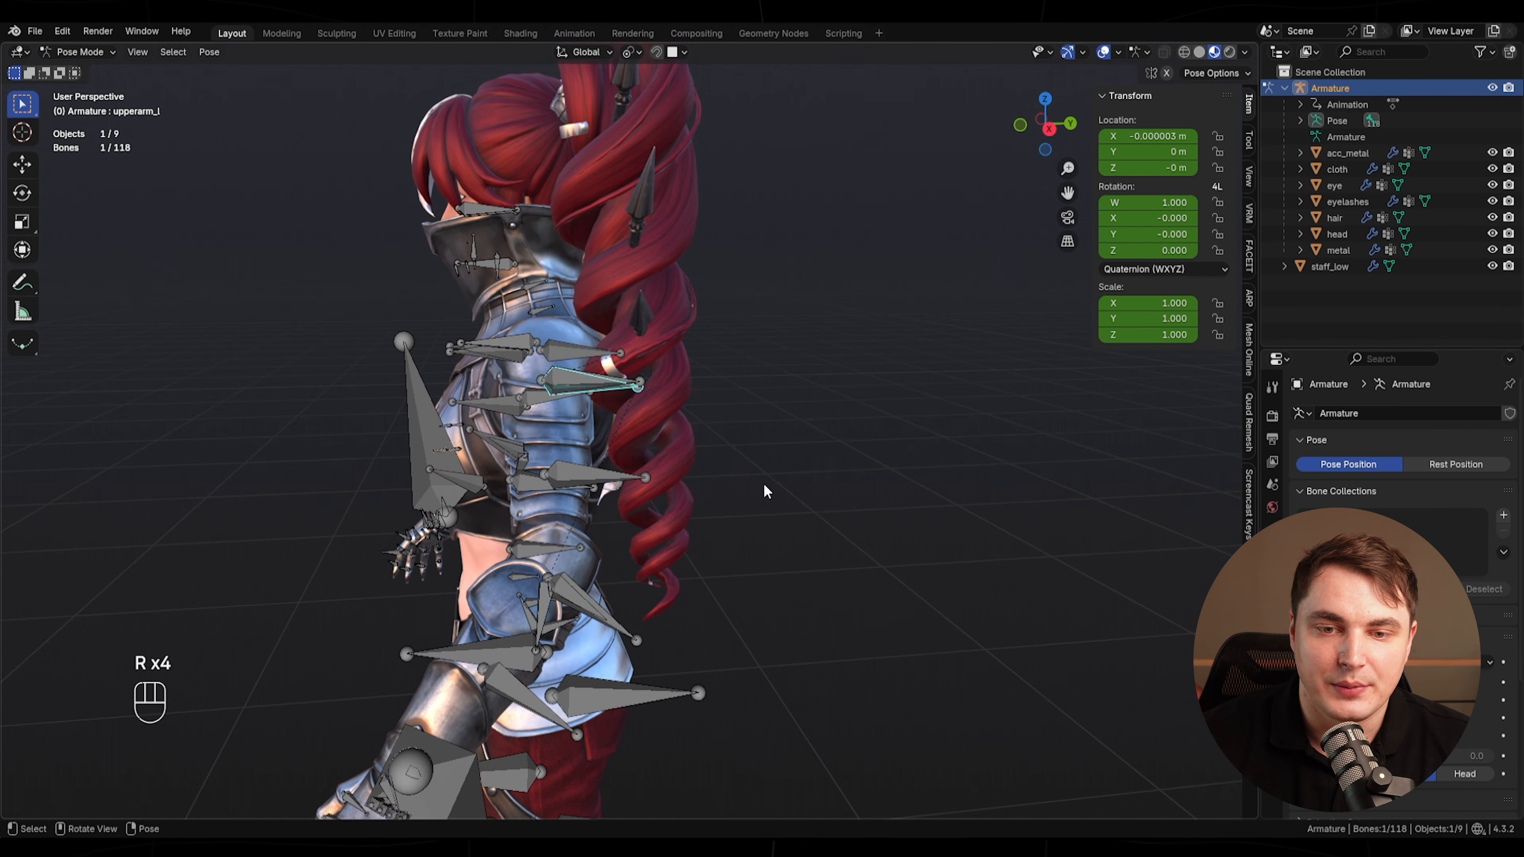
pyautogui.moveTo(765, 485); pyautogui.dragTo(837, 473, button='middle')
pyautogui.moveTo(648, 435); pyautogui.dragTo(781, 453, button='middle')
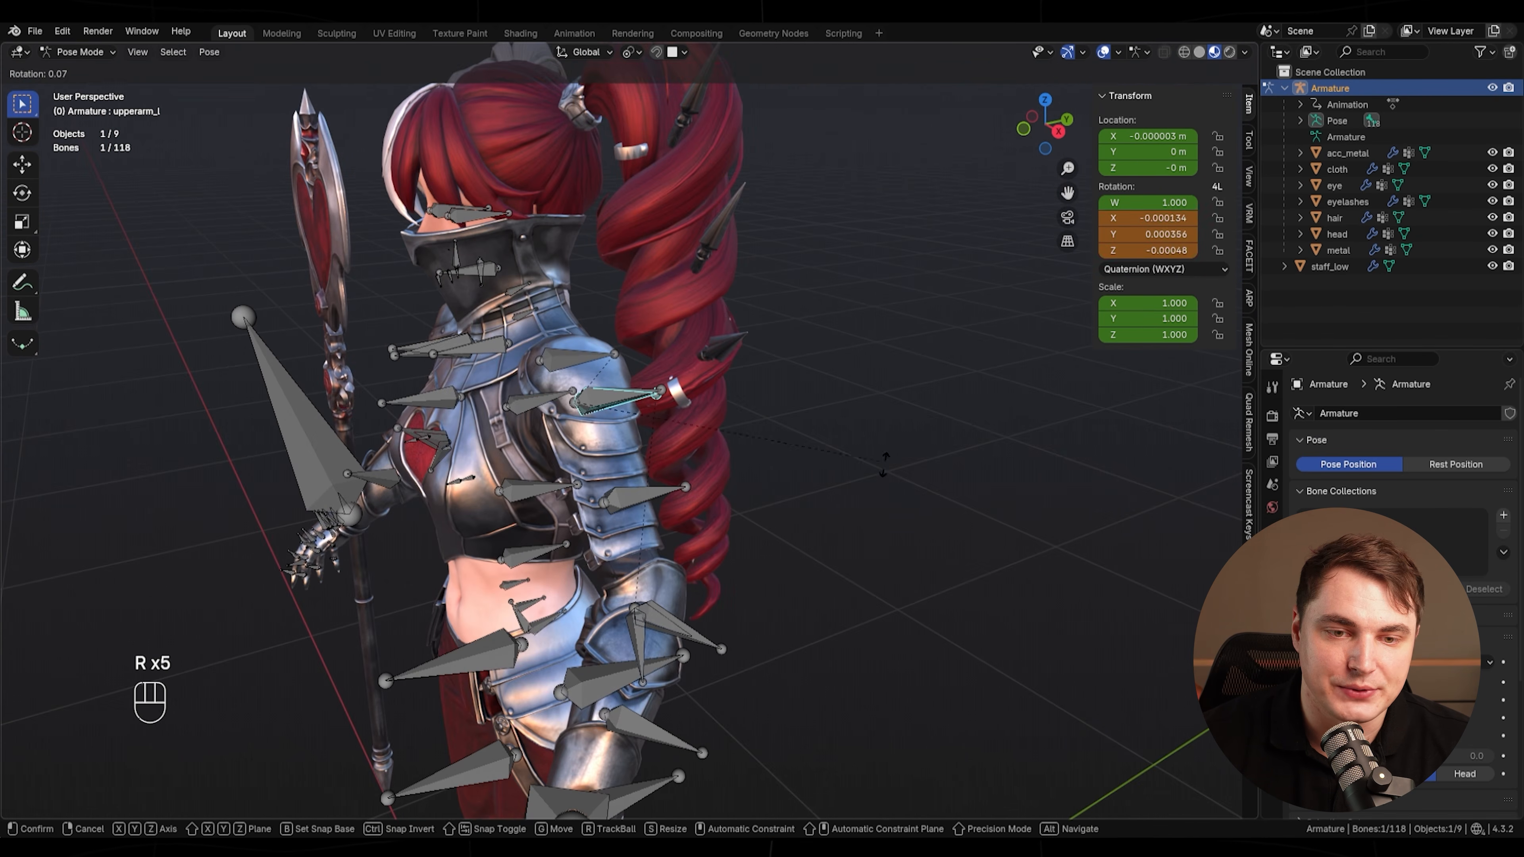
pyautogui.rightClick(883, 433)
pyautogui.moveTo(900, 467); pyautogui.dragTo(824, 452, button='middle')
# - Test-rotate the left clavicle bone and the lower spine bone at the waist to check how the armor deforms
pyautogui.click(713, 319)
pyautogui.press('r')
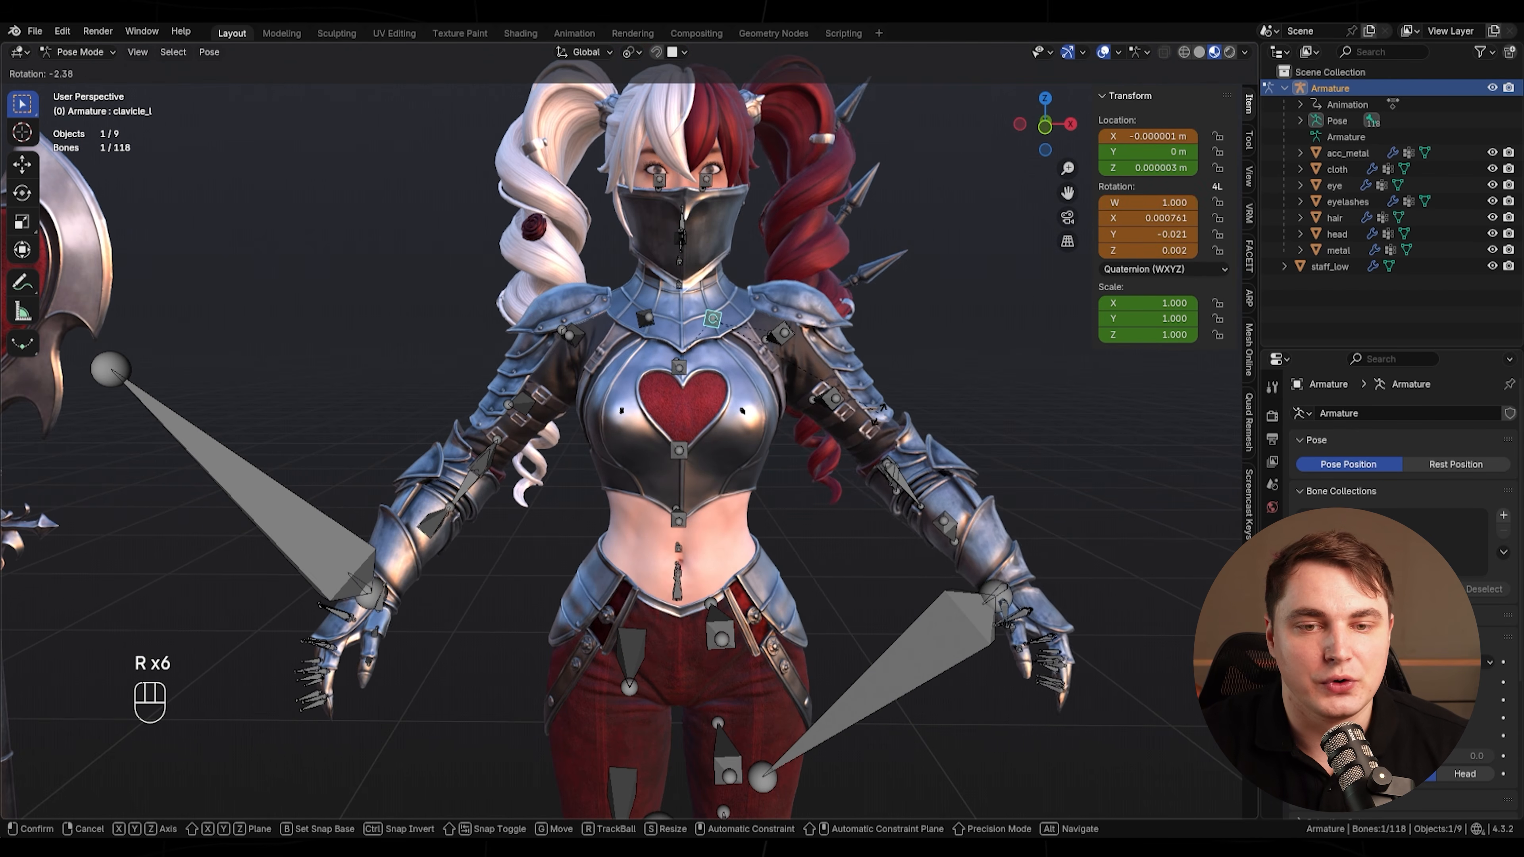
pyautogui.rightClick(879, 414)
pyautogui.click(679, 522)
pyautogui.keyDown('shift'); pyautogui.moveTo(680, 523); pyautogui.dragTo(646, 439, button='middle'); pyautogui.keyUp('shift')
pyautogui.press('r')
# - Test raising the left upper arm bone again from the front to check the shoulder armor, cancelling the rotations
pyautogui.press('r')
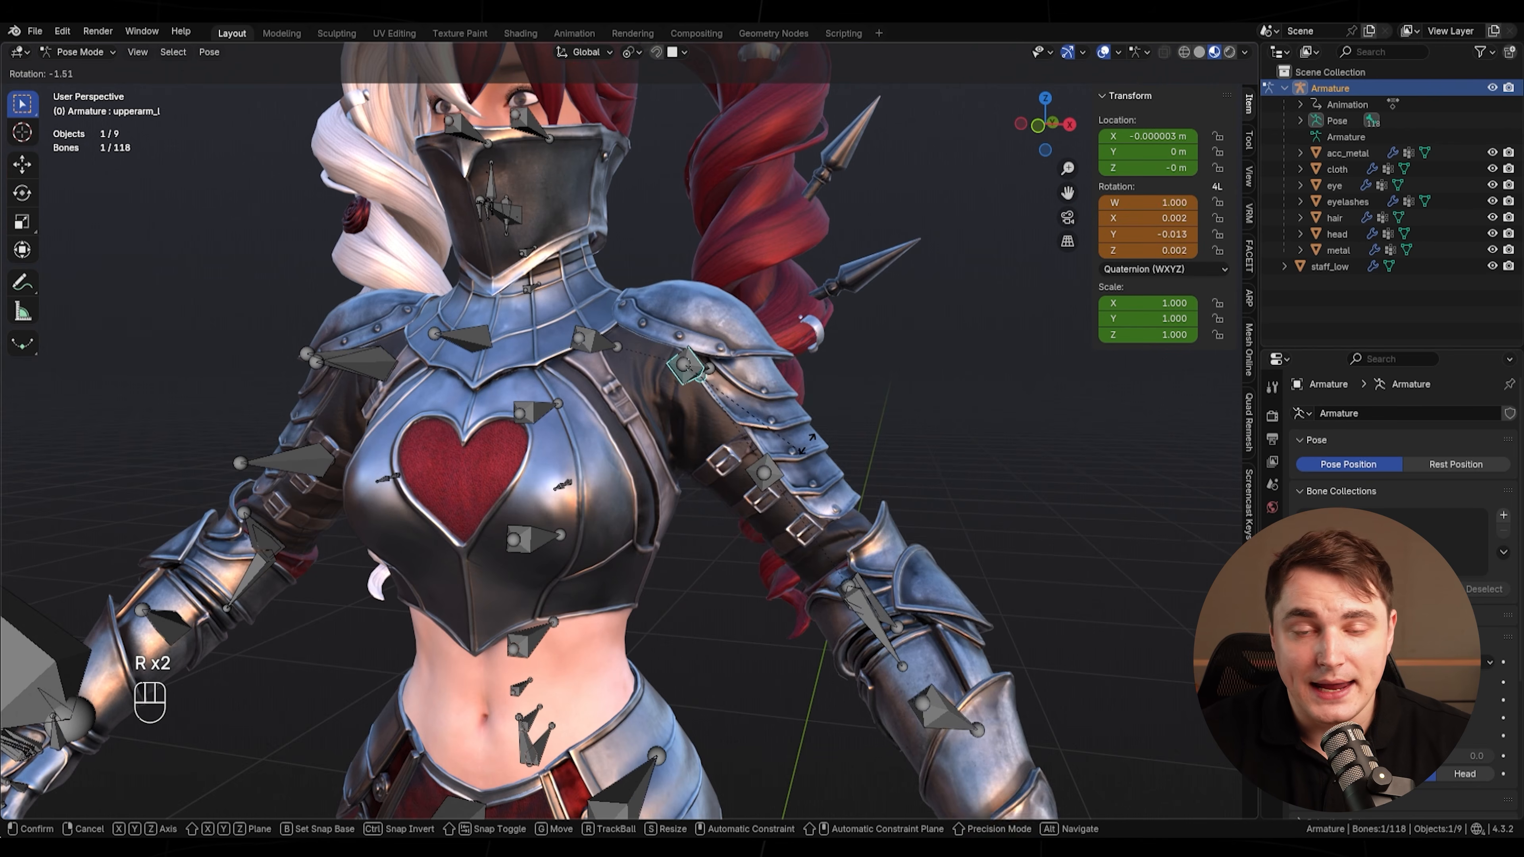
pyautogui.rightClick(840, 372)
pyautogui.moveTo(789, 441); pyautogui.dragTo(828, 455, button='middle')
pyautogui.press('r')
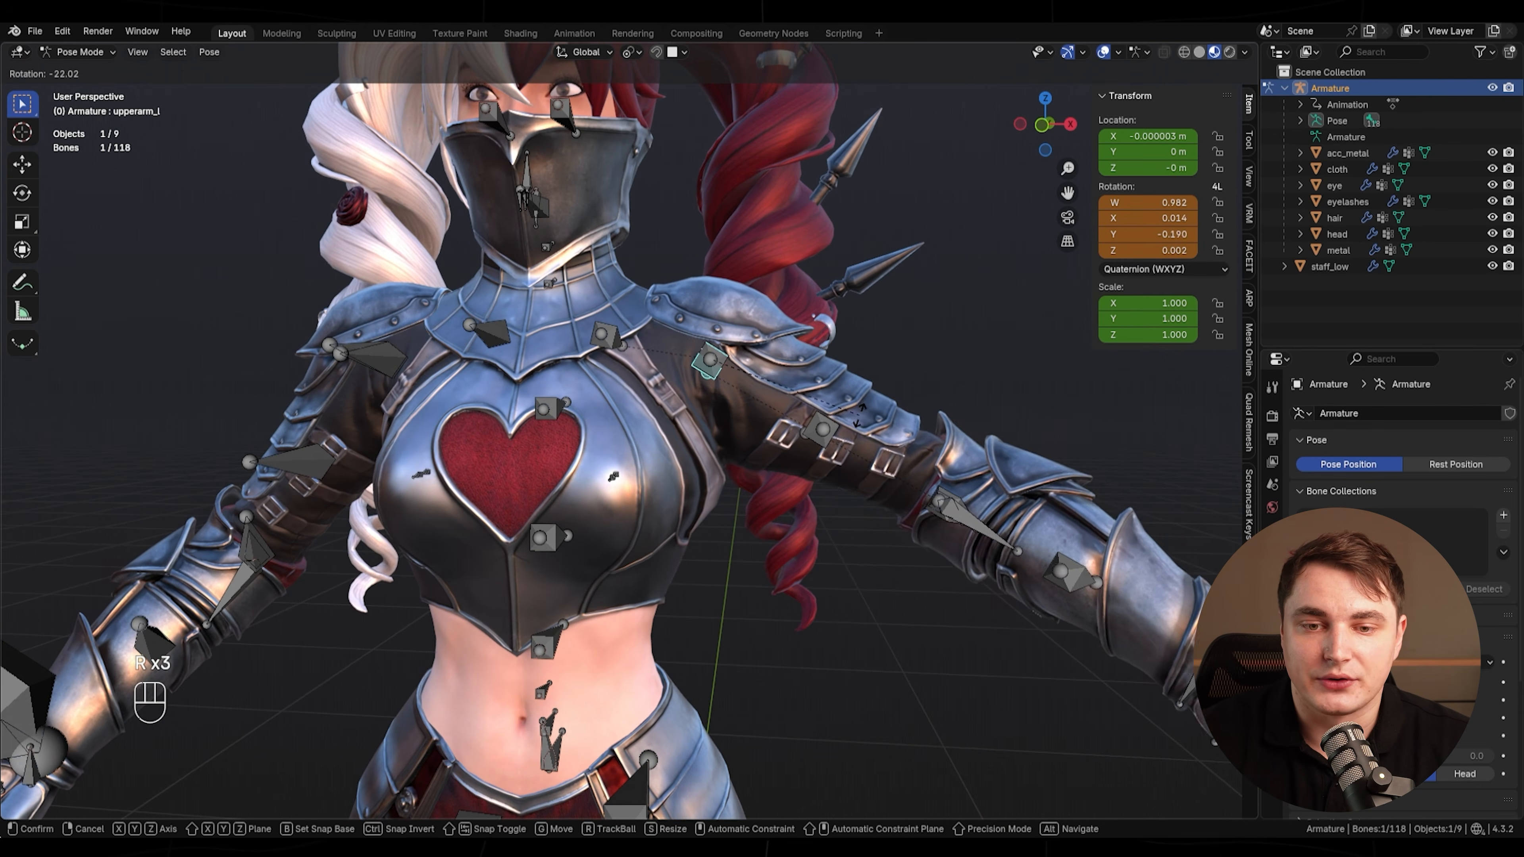
pyautogui.rightClick(846, 442)
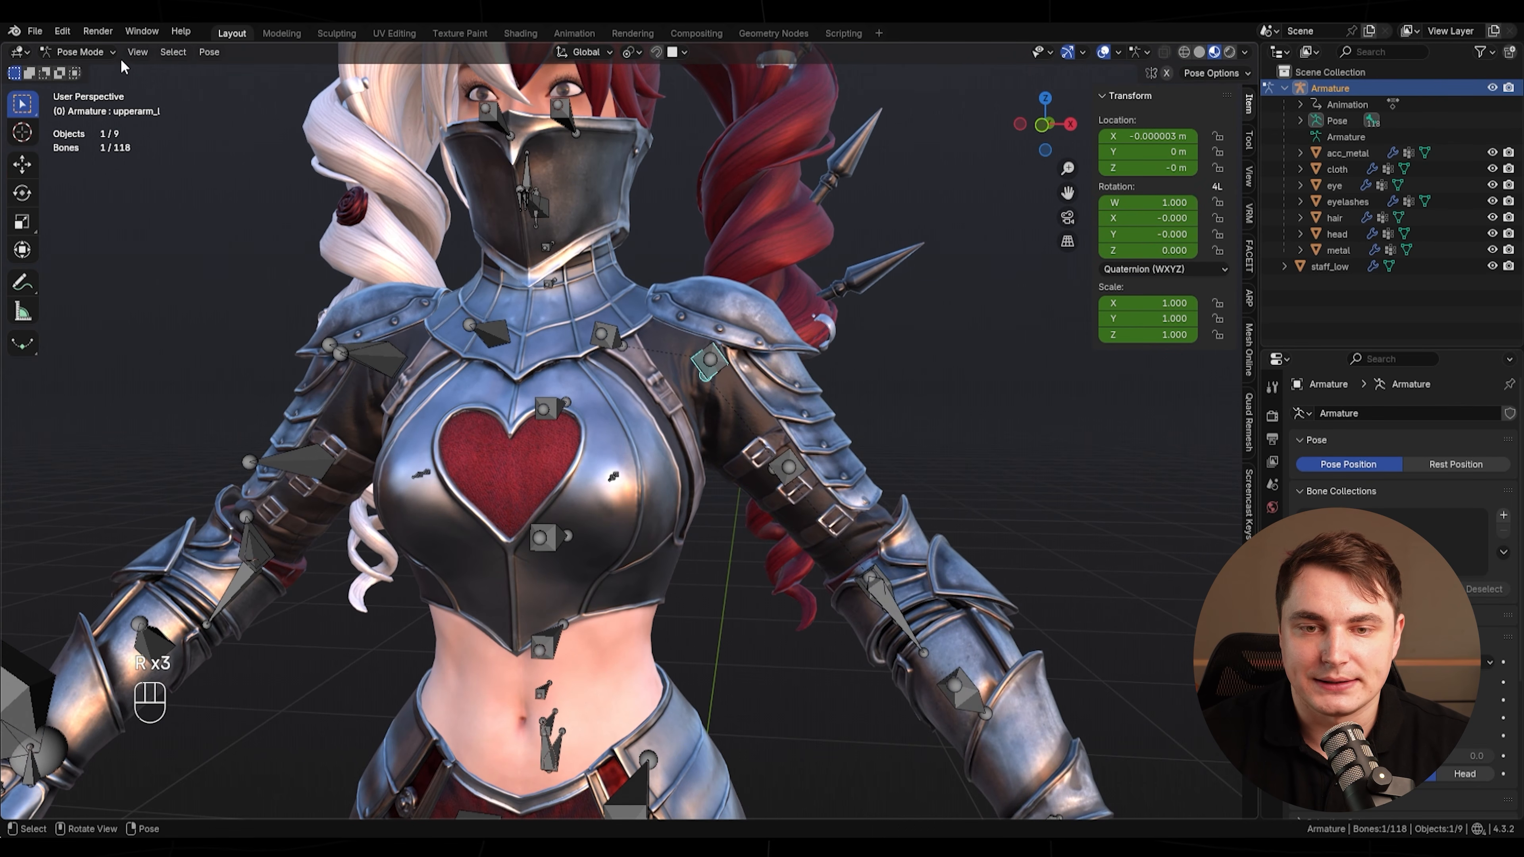
# - Return to Object Mode and select the armature together with the cloth mesh
pyautogui.click(66, 70)
pyautogui.moveTo(704, 378); pyautogui.dragTo(590, 432, button='middle')
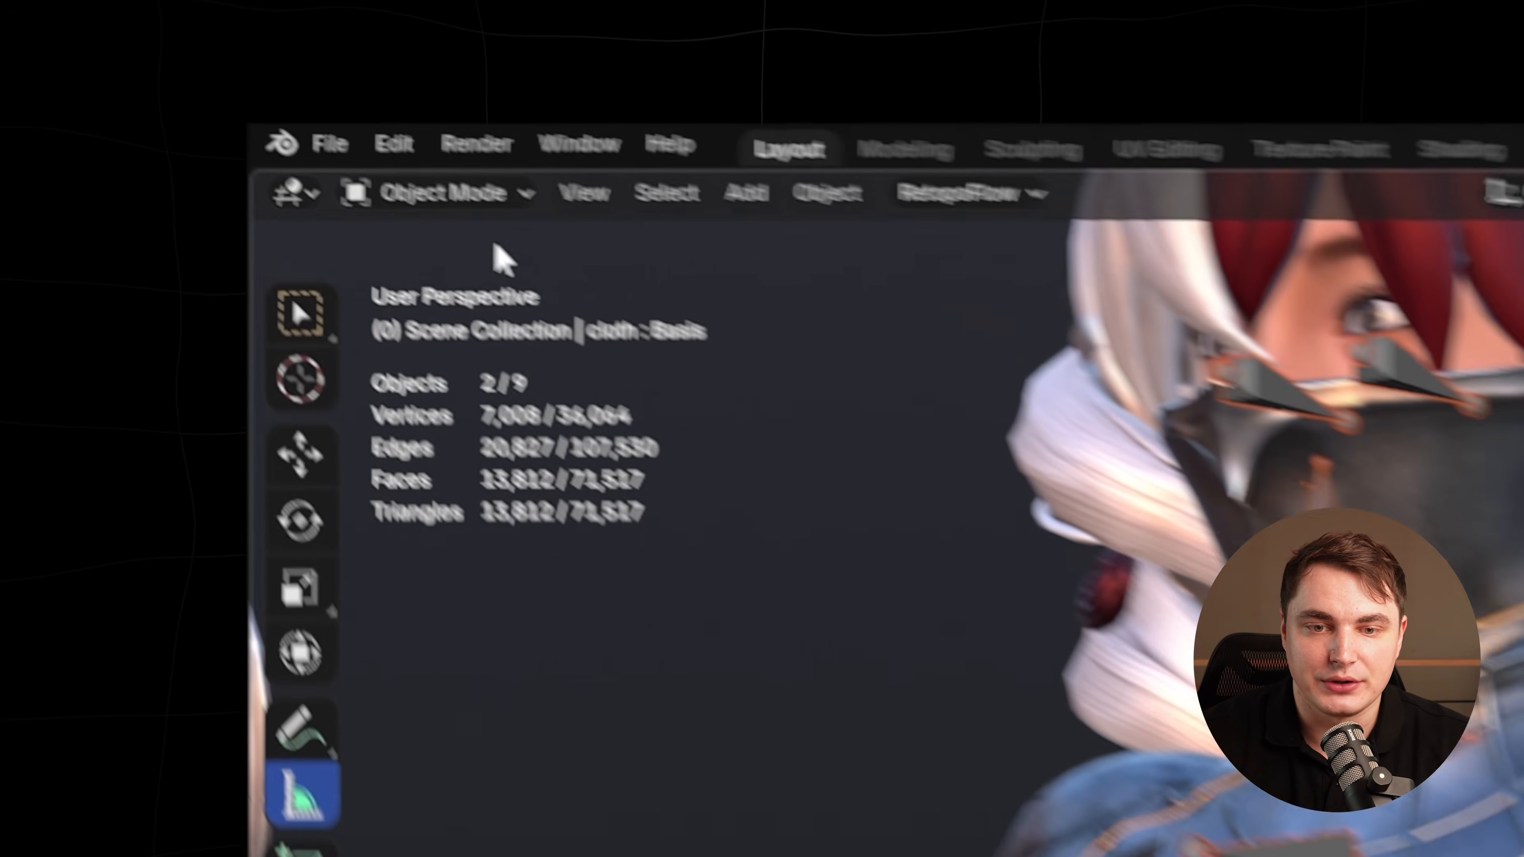
# - Switch the cloth mesh to Weight Paint mode and show the weights of the left upper arm twist bone
pyautogui.click(446, 195)
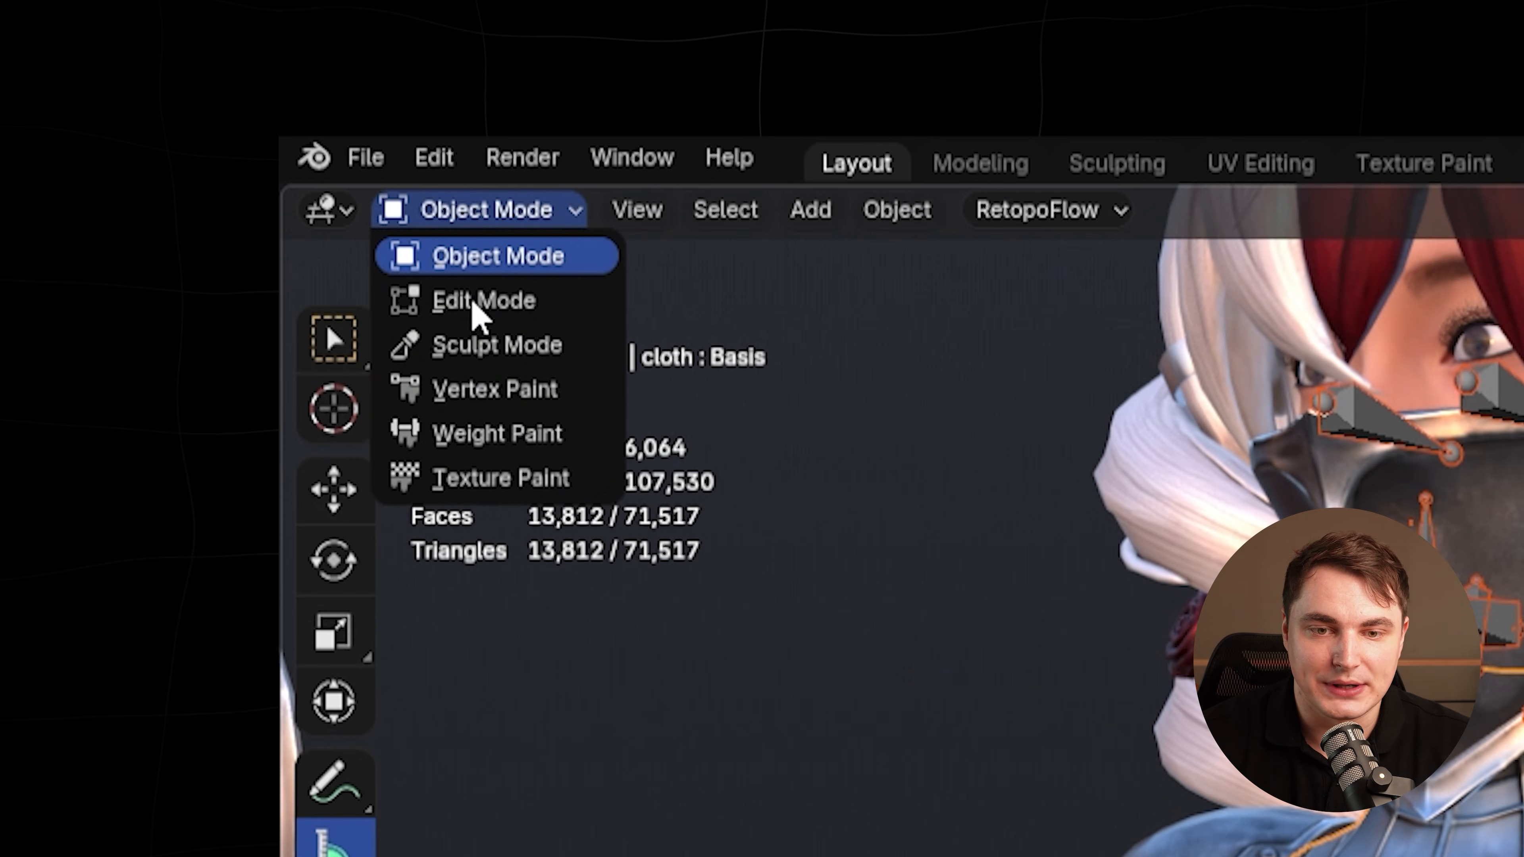
pyautogui.click(533, 451)
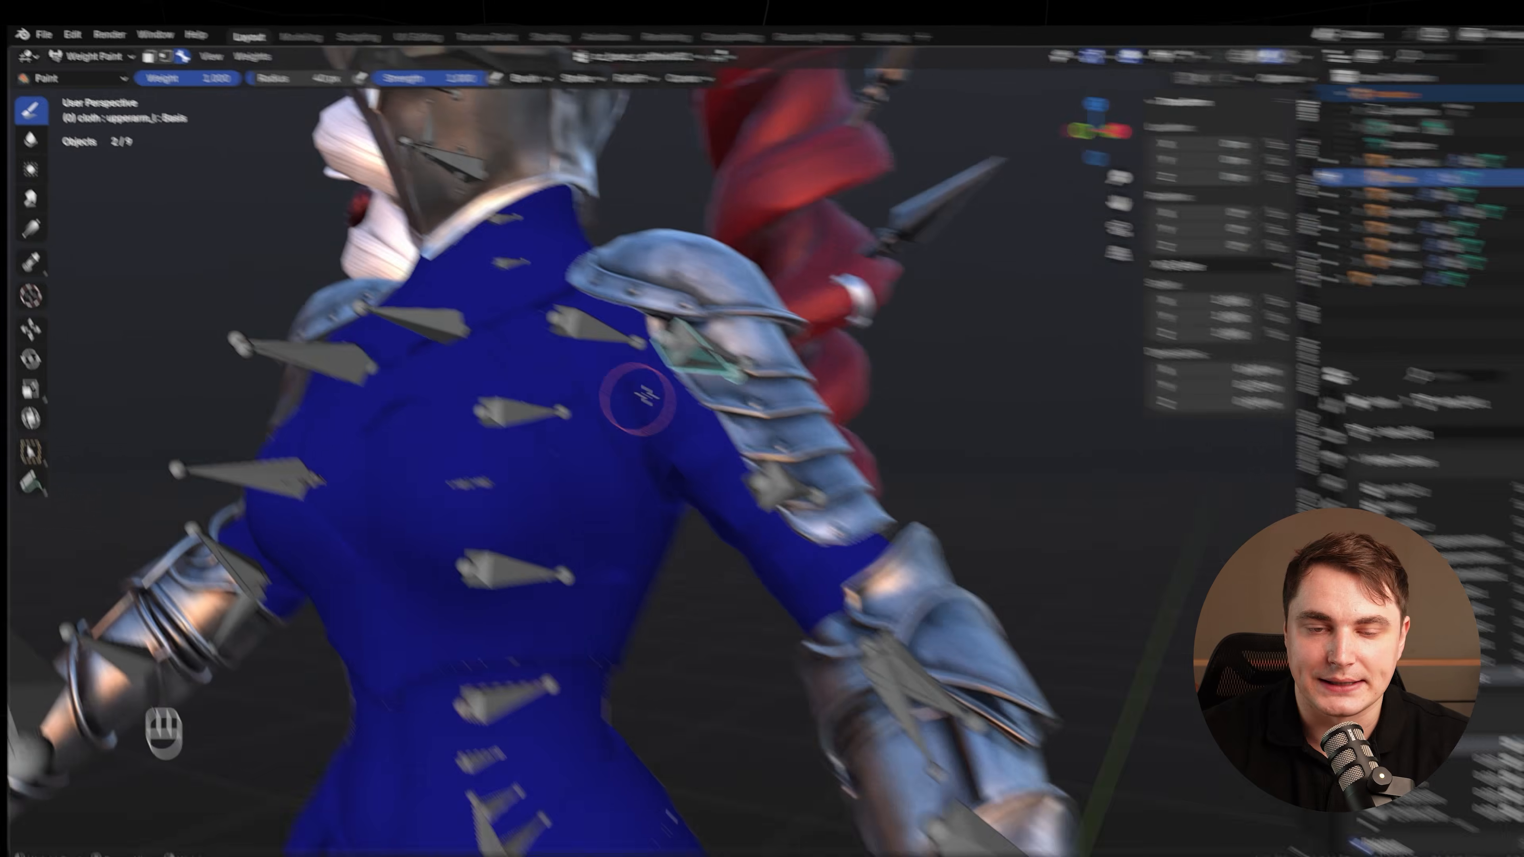
pyautogui.keyDown('ctrl'); pyautogui.moveTo(636, 398); pyautogui.dragTo(678, 312, button='middle'); pyautogui.keyUp('ctrl')
pyautogui.keyDown('ctrl'); pyautogui.keyDown('shift'); pyautogui.click(678, 311); pyautogui.keyUp('shift'); pyautogui.keyUp('ctrl')
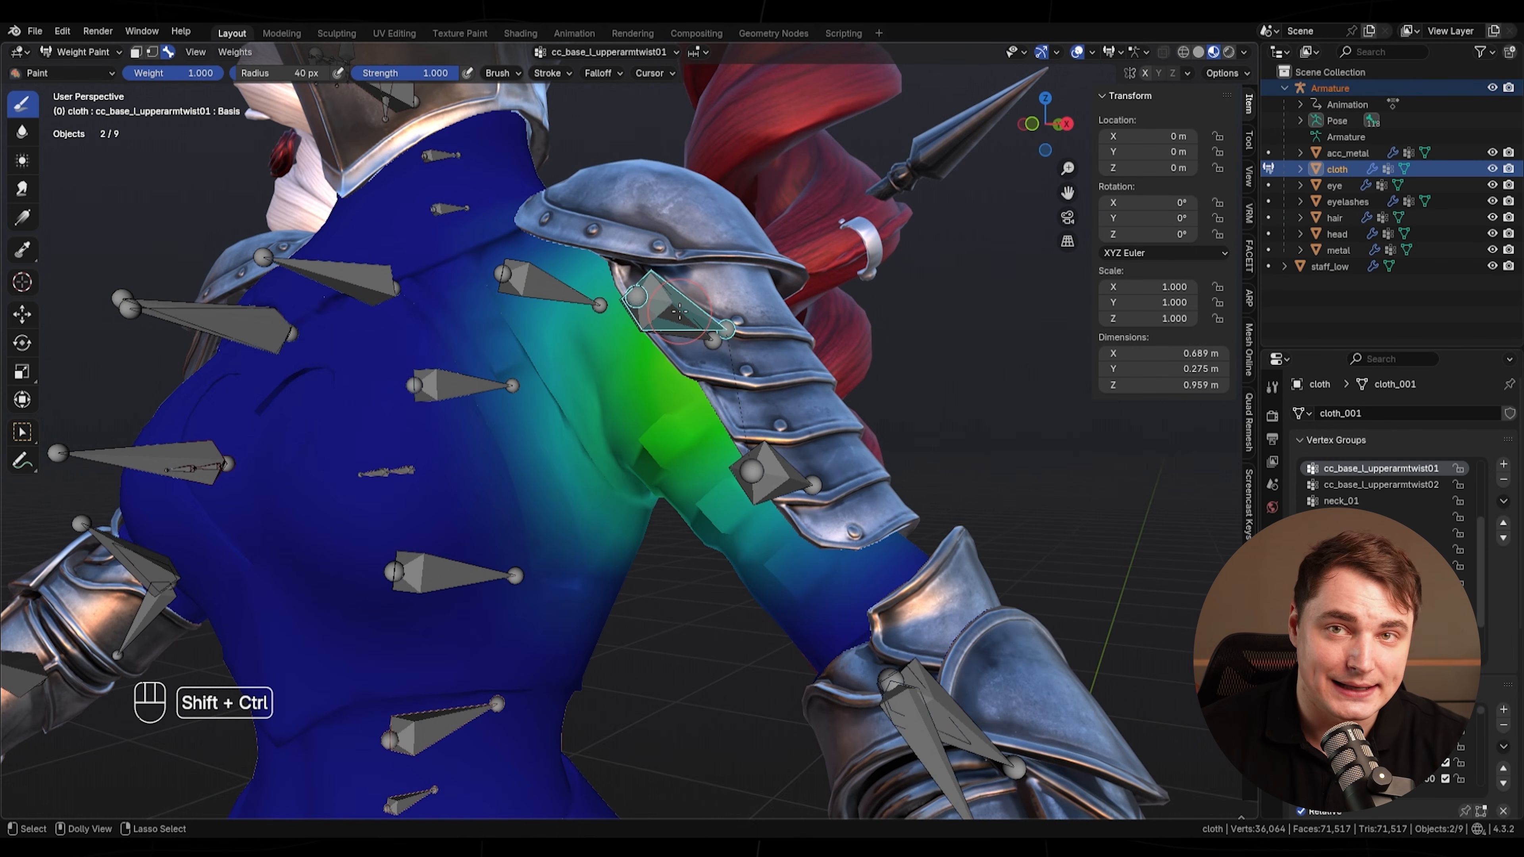
# - Test-rotate the left upper arm twist bone to see how its weights pull the torso cloth, cancelling the rotation
pyautogui.moveTo(765, 393); pyautogui.dragTo(852, 402, button='middle')
pyautogui.press('r')
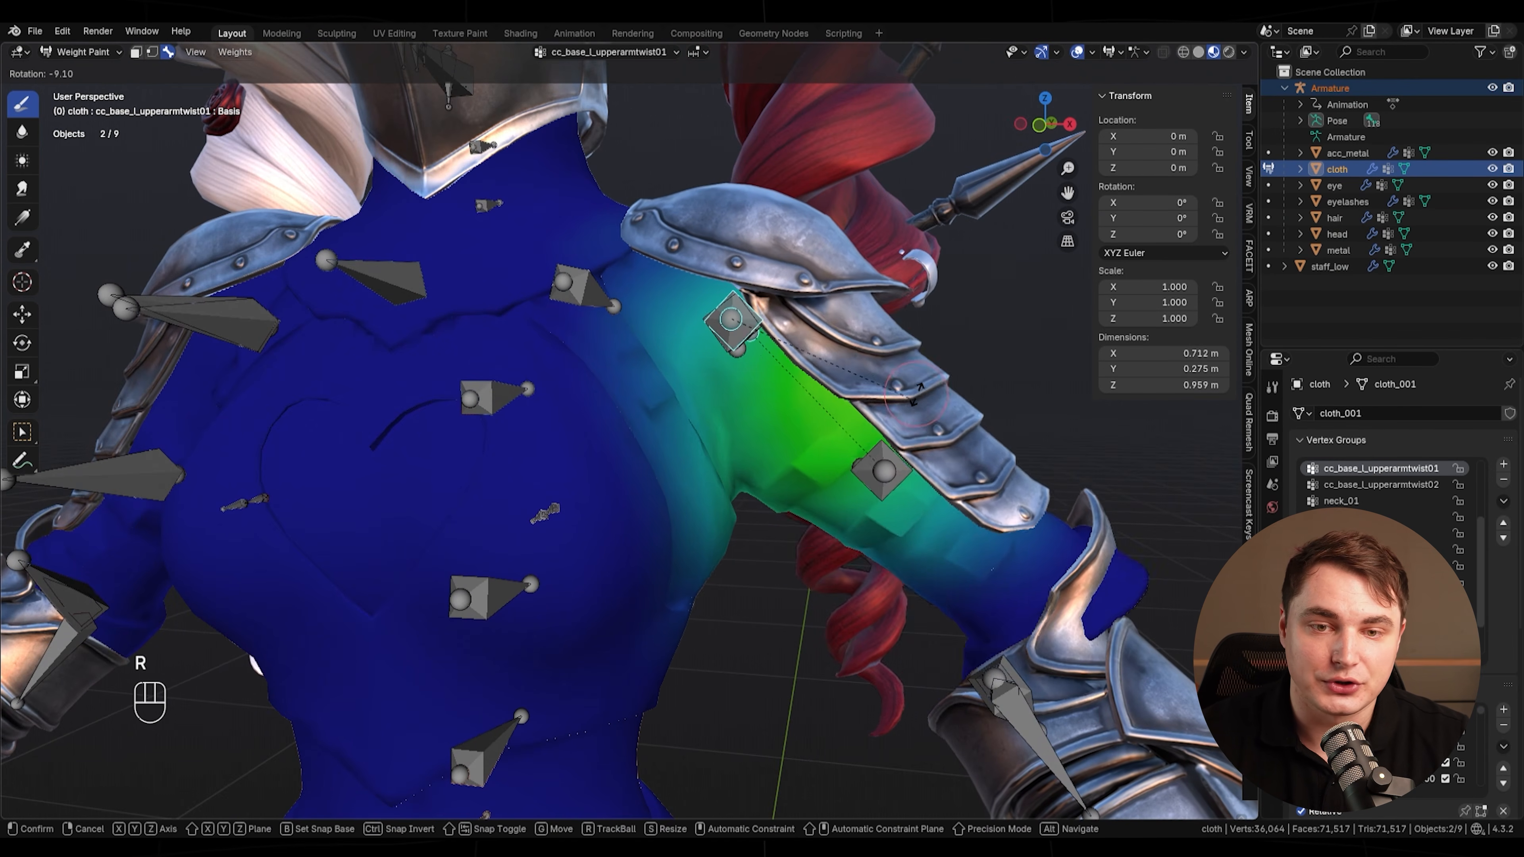
pyautogui.rightClick(924, 402)
# - Paint away the twist bone's influence on the side of the torso and the back with a 159 px brush at weight 0
pyautogui.moveTo(744, 420); pyautogui.dragTo(664, 459, button='middle')
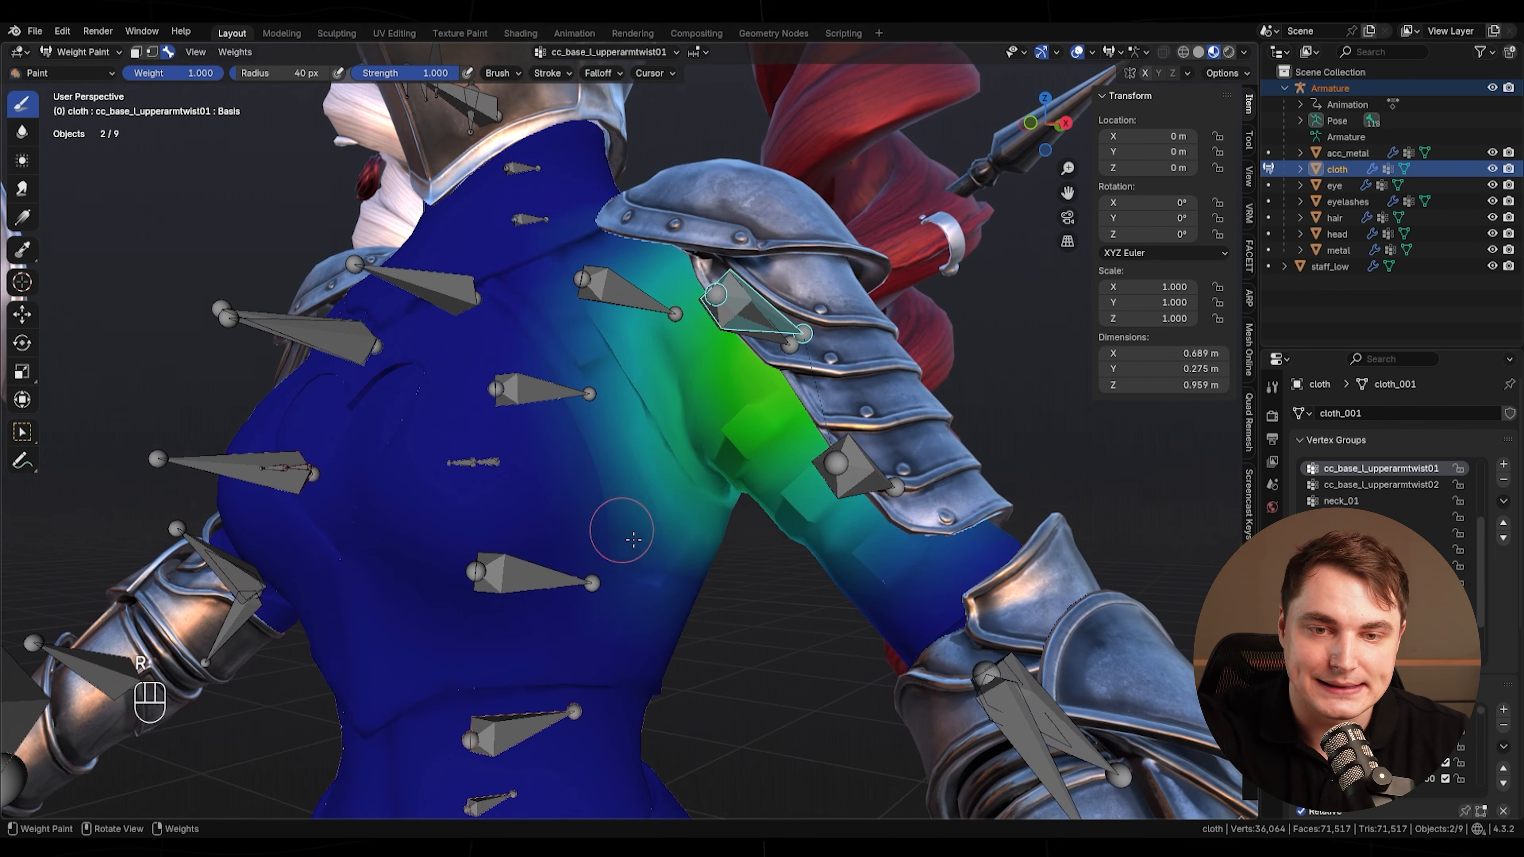
pyautogui.scroll(3, 605, 465)
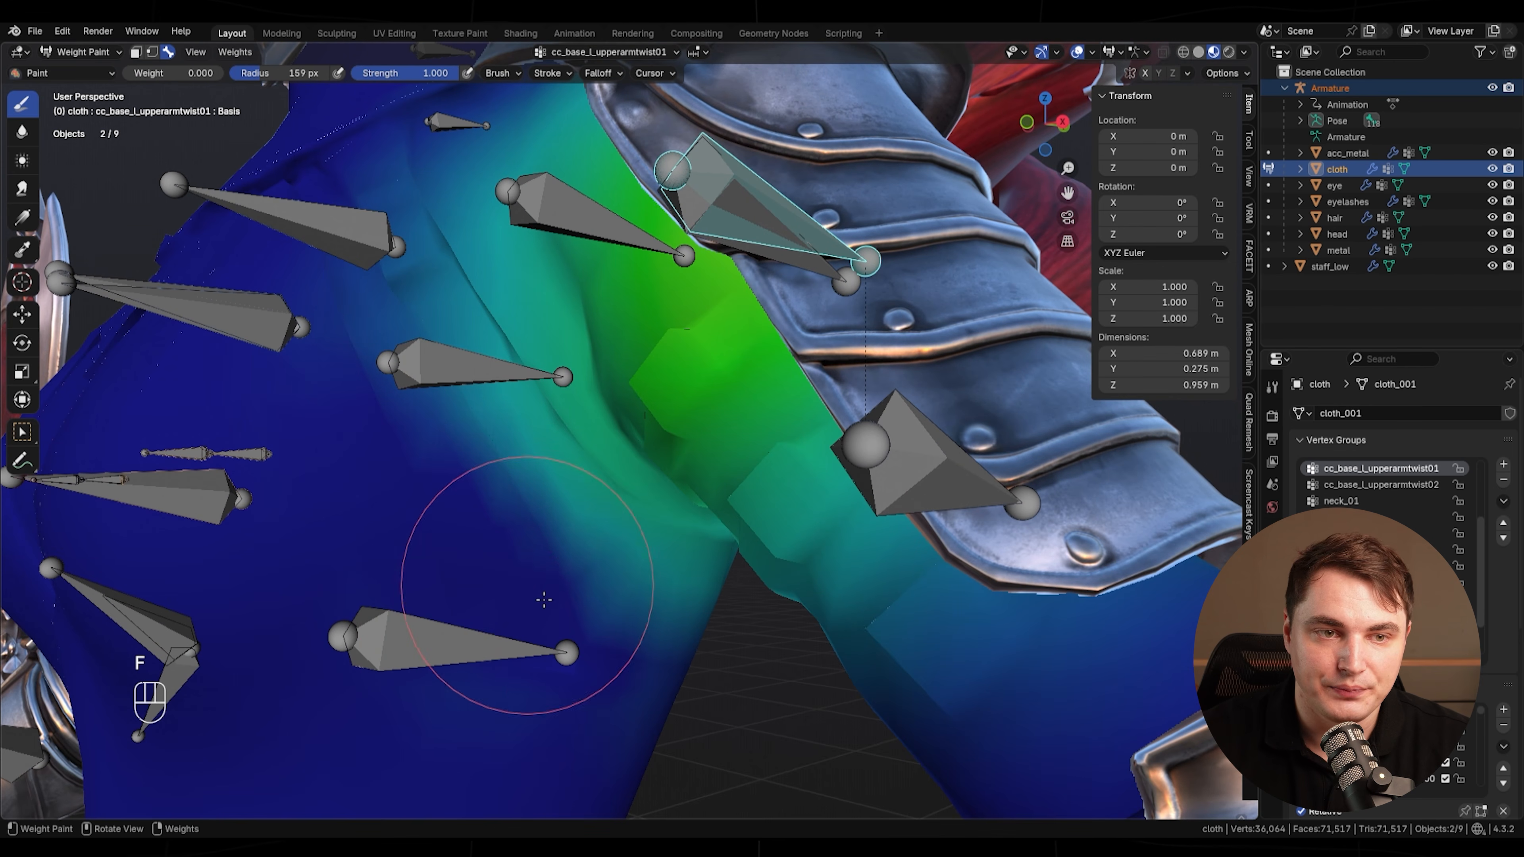
pyautogui.keyDown('shift'); pyautogui.moveTo(547, 610); pyautogui.dragTo(661, 502, button='middle'); pyautogui.keyUp('shift')
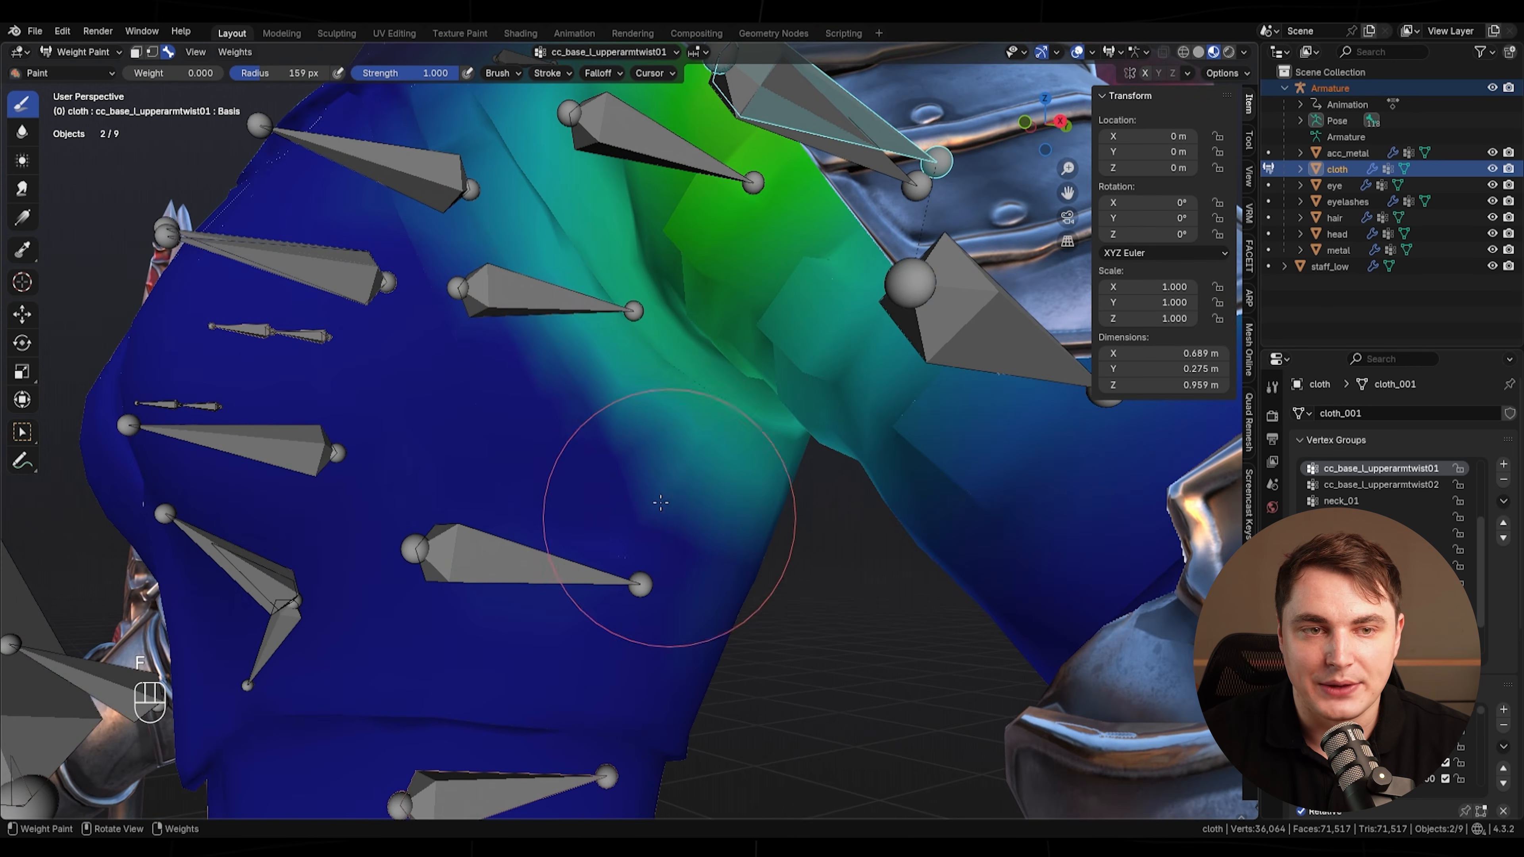
pyautogui.moveTo(424, 286); pyautogui.dragTo(456, 546, button='middle')
pyautogui.moveTo(456, 546); pyautogui.dragTo(543, 475)
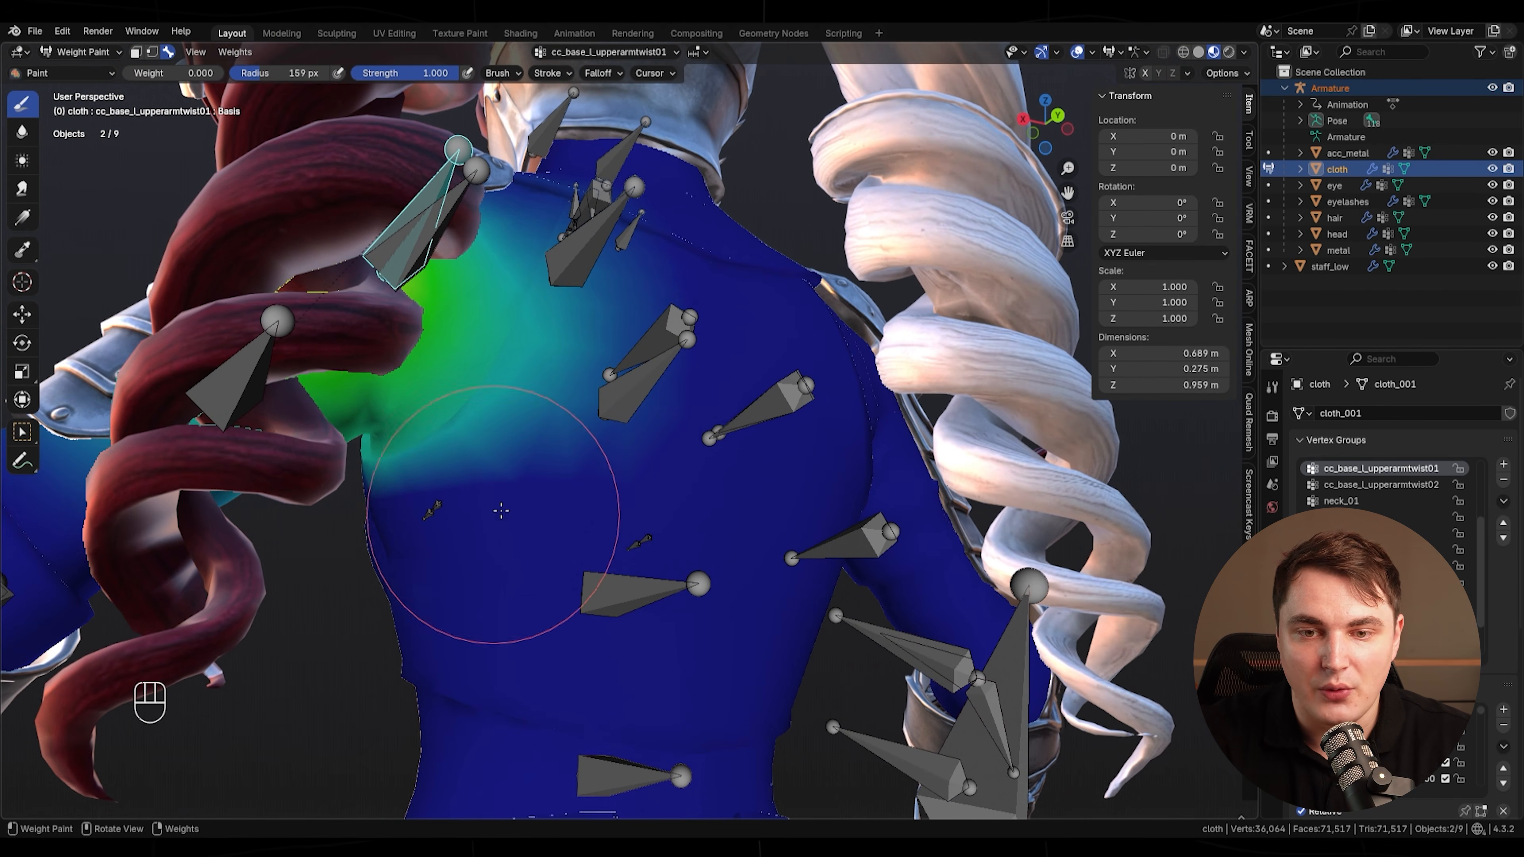
pyautogui.moveTo(520, 481); pyautogui.dragTo(789, 547, button='middle')
# - Compare the cloth weights of the left shoulder bones and test-rotate the left upper arm bone
pyautogui.moveTo(632, 381); pyautogui.dragTo(757, 384, button='middle')
pyautogui.keyDown('ctrl'); pyautogui.keyDown('shift'); pyautogui.click(678, 278); pyautogui.keyUp('shift'); pyautogui.keyUp('ctrl')
pyautogui.moveTo(678, 277); pyautogui.dragTo(707, 390, button='middle')
pyautogui.keyDown('ctrl'); pyautogui.keyDown('shift'); pyautogui.click(762, 290); pyautogui.keyUp('shift'); pyautogui.keyUp('ctrl')
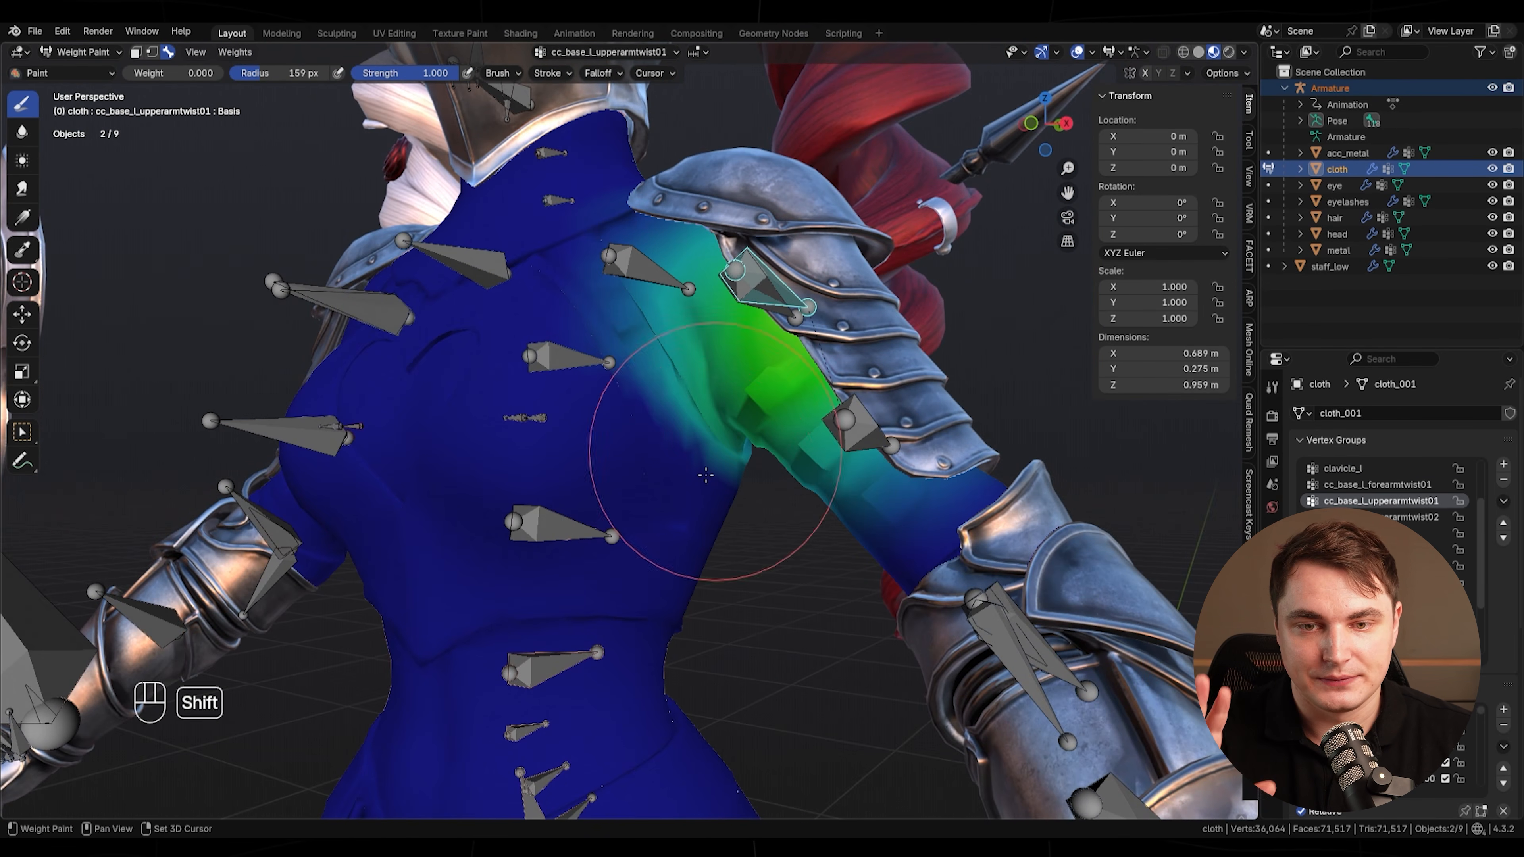
pyautogui.moveTo(663, 460); pyautogui.dragTo(720, 577, button='middle')
pyautogui.moveTo(707, 656); pyautogui.dragTo(891, 408, button='middle')
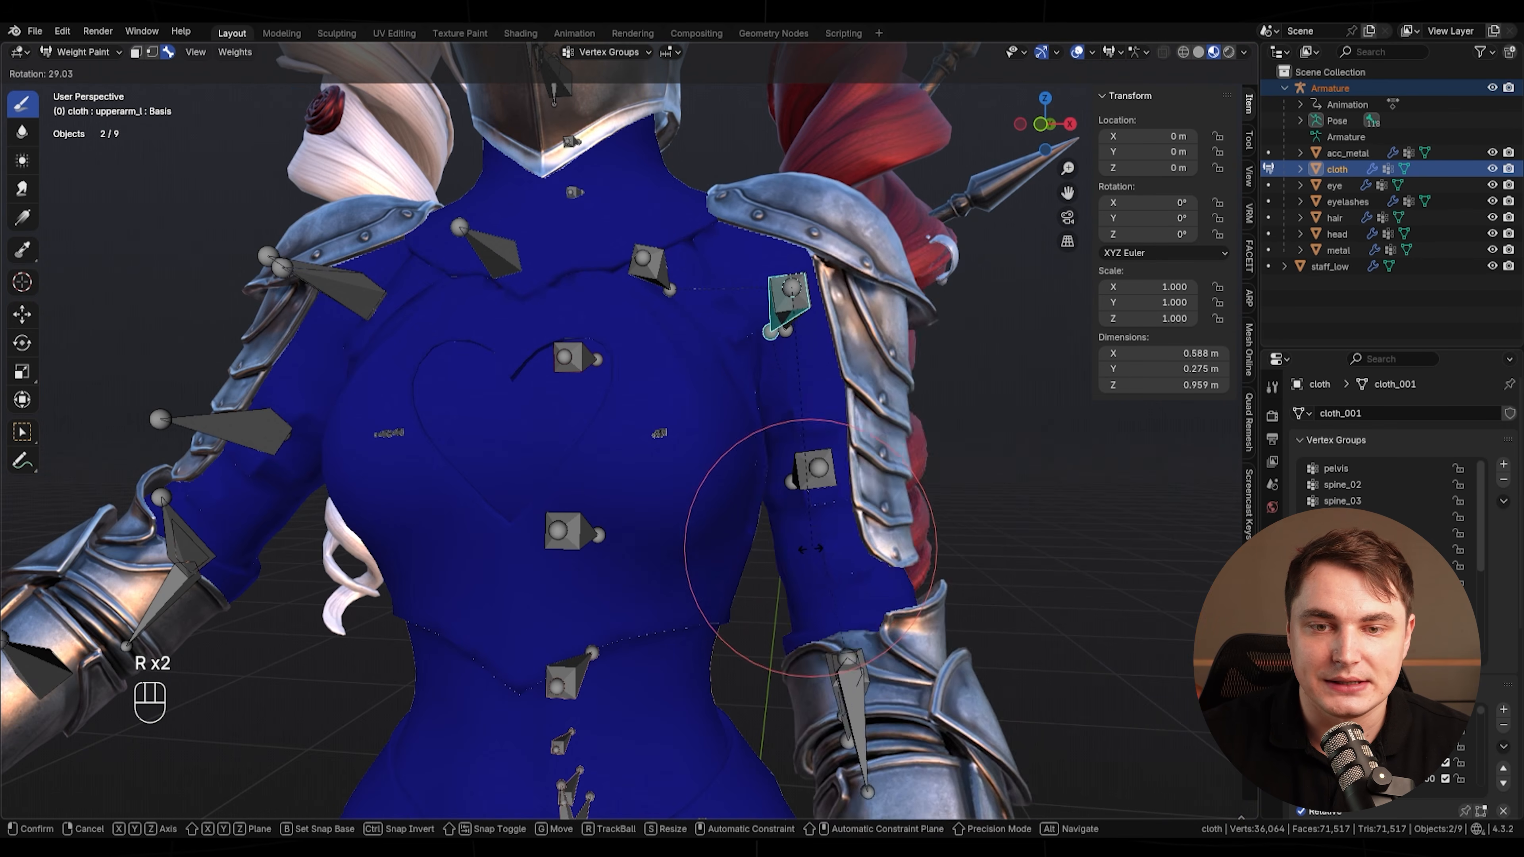
# - Erase the left upper arm twist bone's remaining chest and back influence at weight 0, and test-rotate the bone
pyautogui.keyDown('ctrl'); pyautogui.keyDown('shift'); pyautogui.click(826, 314); pyautogui.keyUp('shift'); pyautogui.keyUp('ctrl')
pyautogui.keyDown('ctrl'); pyautogui.keyDown('shift'); pyautogui.click(826, 314); pyautogui.keyUp('shift'); pyautogui.keyUp('ctrl')
pyautogui.moveTo(826, 314); pyautogui.dragTo(742, 391, button='middle')
pyautogui.scroll(6, 742, 391)
pyautogui.moveTo(455, 387); pyautogui.dragTo(344, 411, button='middle')
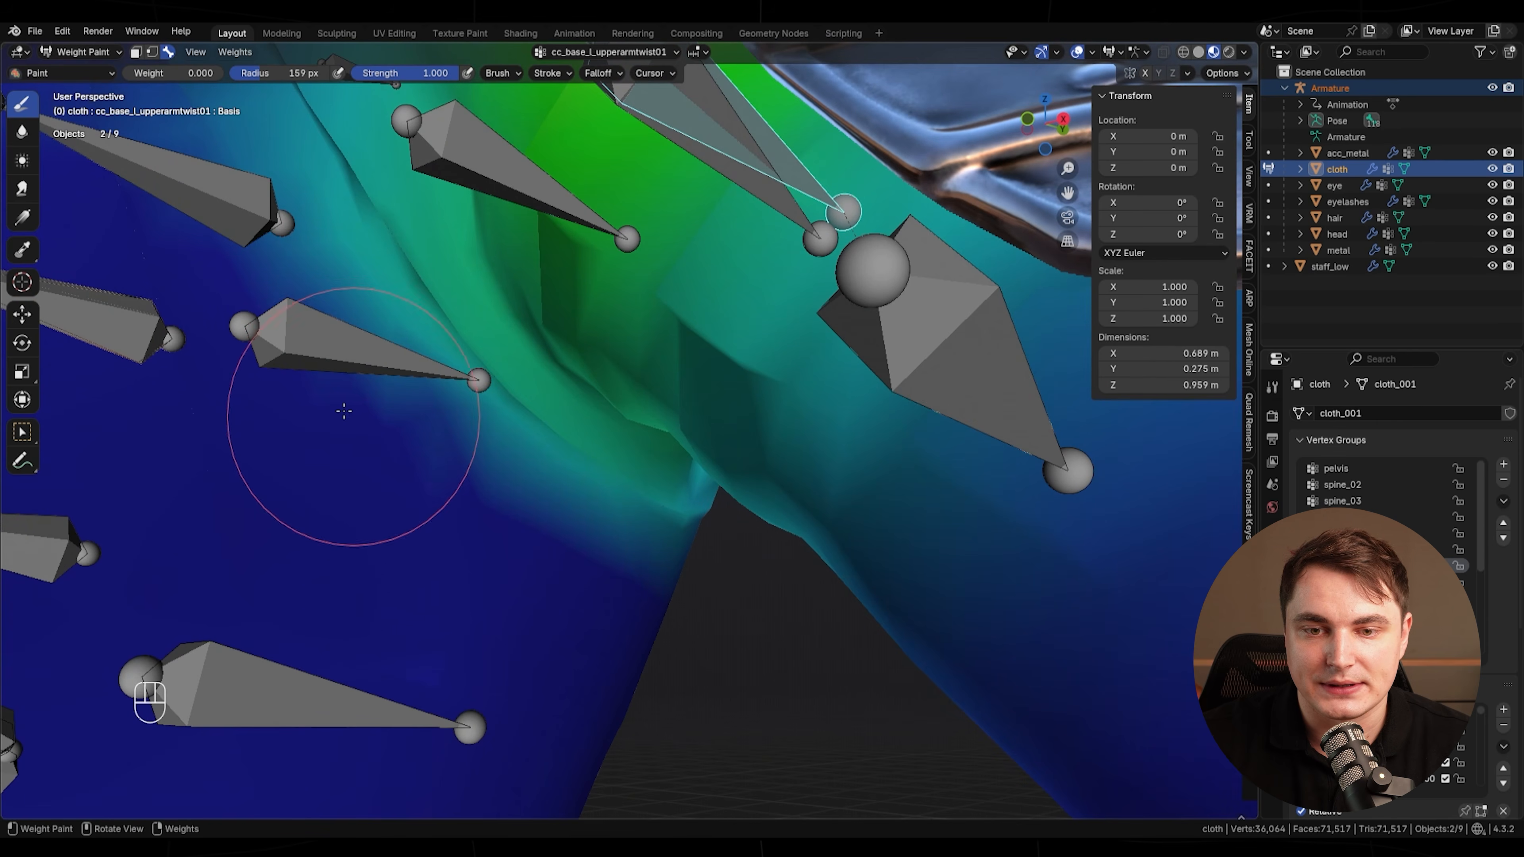
pyautogui.moveTo(255, 193); pyautogui.dragTo(319, 570, button='middle')
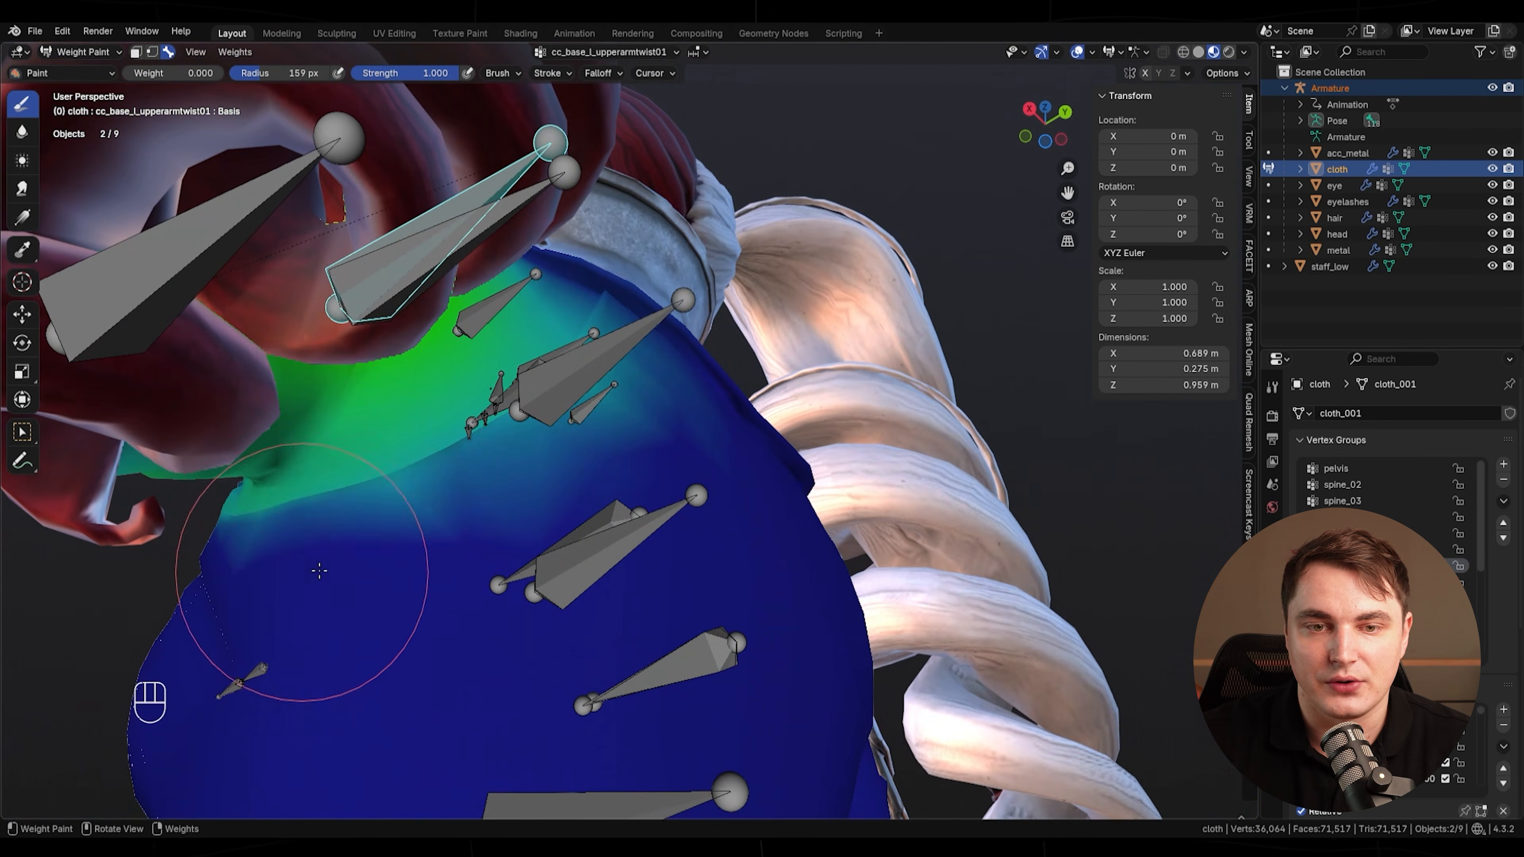
pyautogui.moveTo(594, 466)
pyautogui.mouseDown(button='middle')
pyautogui.moveTo(528, 432)
pyautogui.moveTo(436, 335)
pyautogui.mouseUp(button='middle')
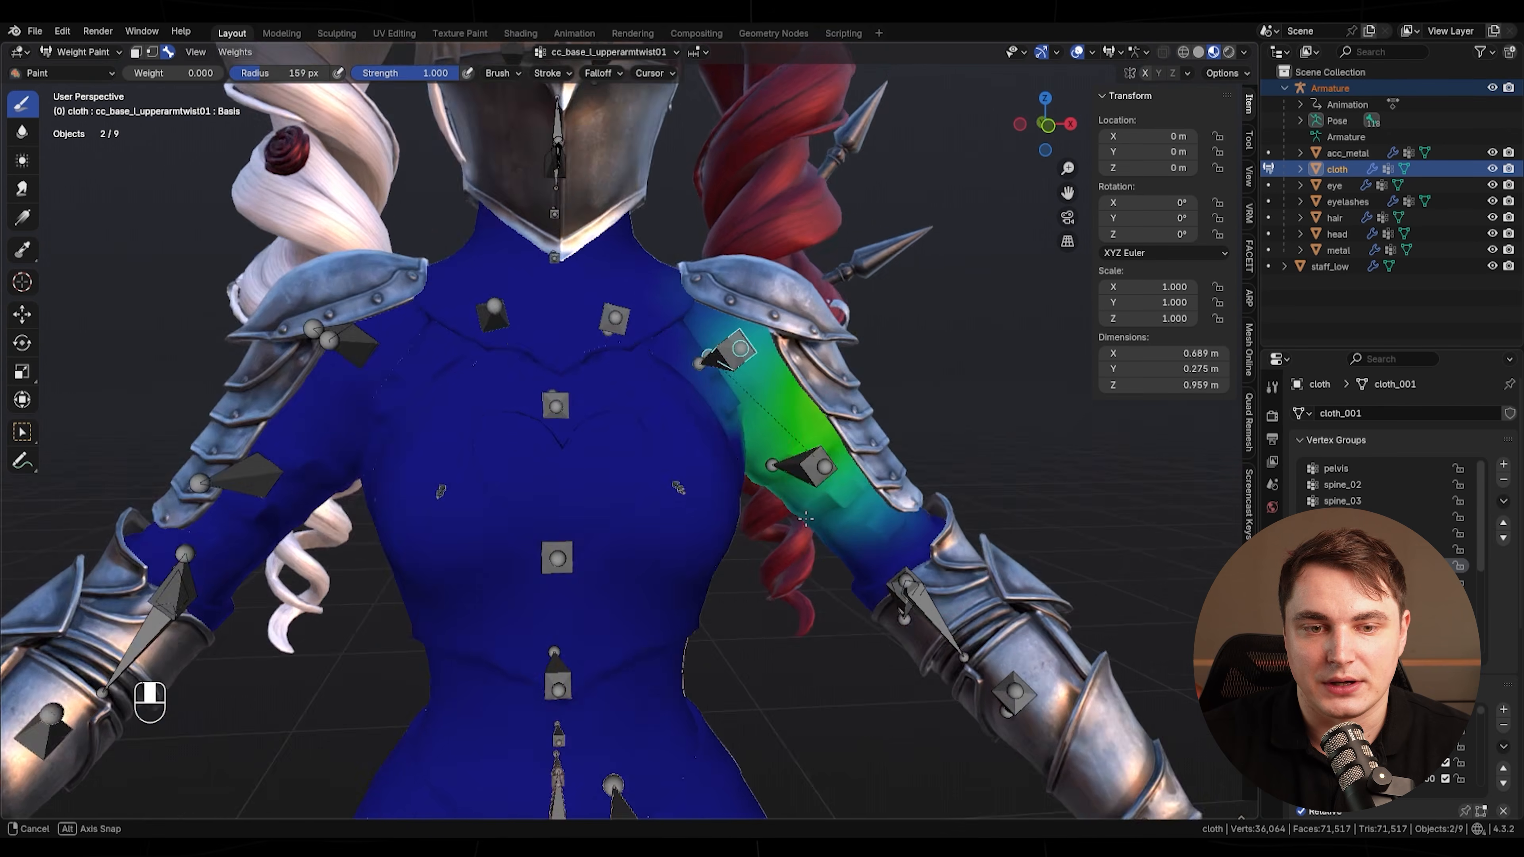
pyautogui.press('r')
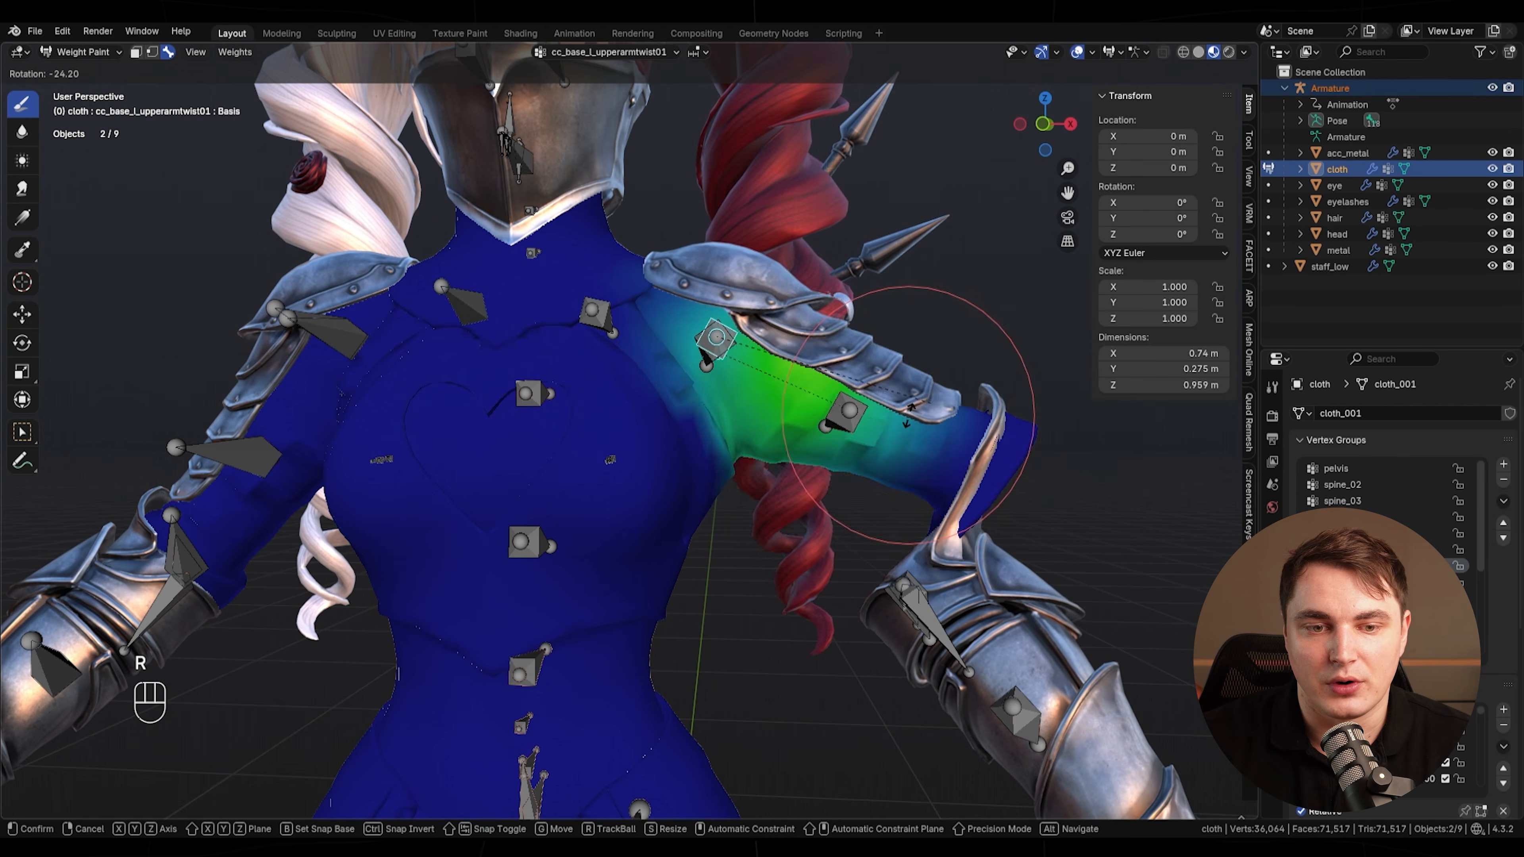
# - Test-rotate the neck bone around the global Z axis to check how the hair and its accessories follow, cancelling each rotation
pyautogui.press('r')
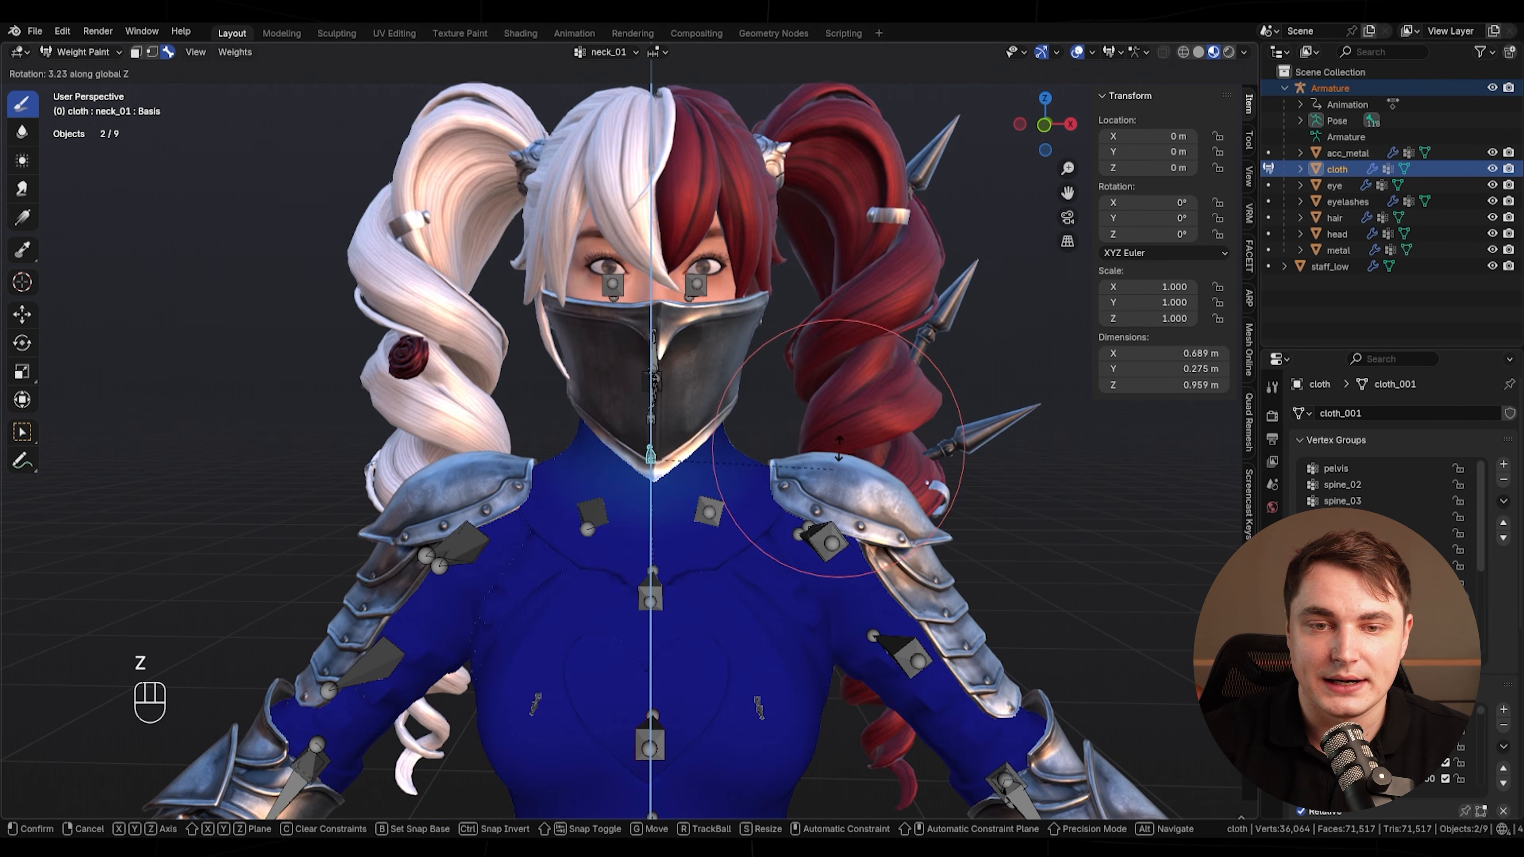
pyautogui.rightClick(831, 594)
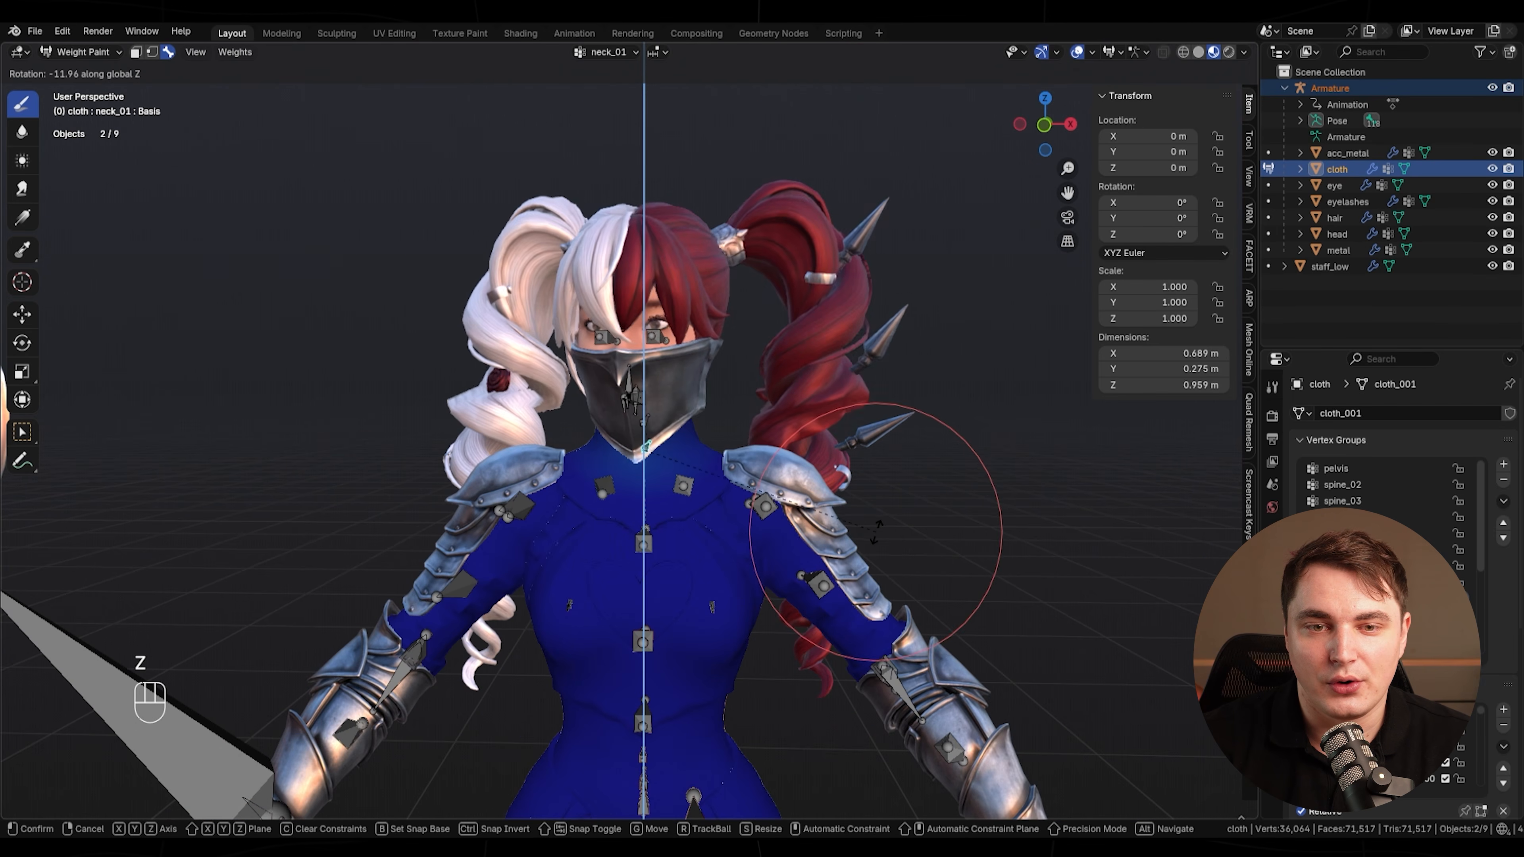
pyautogui.rightClick(904, 489)
pyautogui.moveTo(904, 489)
pyautogui.mouseDown(button='middle')
pyautogui.moveTo(840, 494)
pyautogui.moveTo(881, 450)
pyautogui.moveTo(874, 408)
pyautogui.mouseUp(button='middle')
pyautogui.press('r')
pyautogui.press('z')
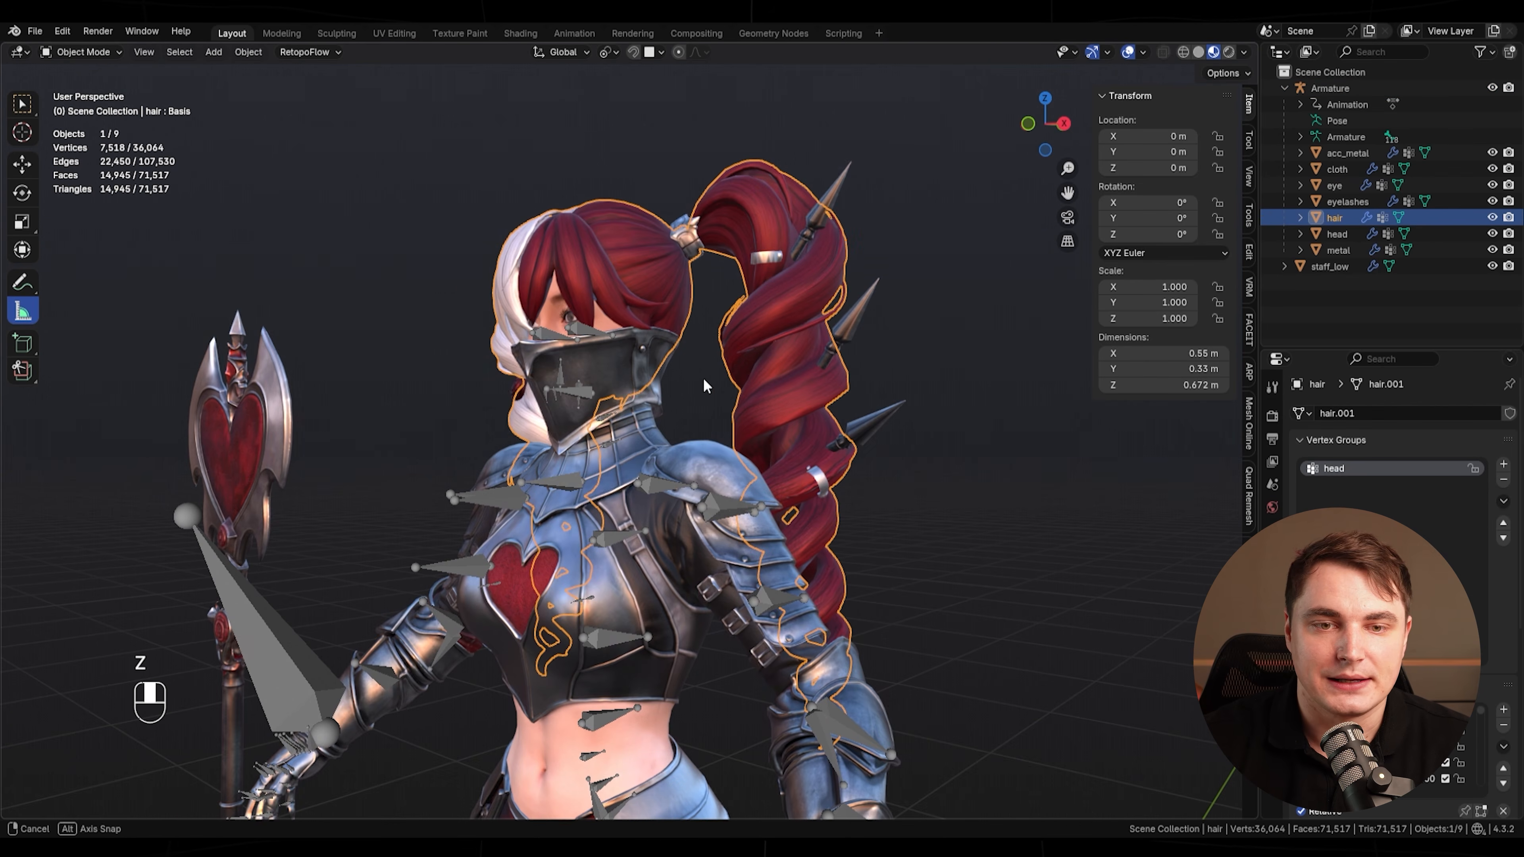
# - Select the armature with the hair mesh, enter Weight Paint mode and show the head bone's weights
pyautogui.click(580, 394)
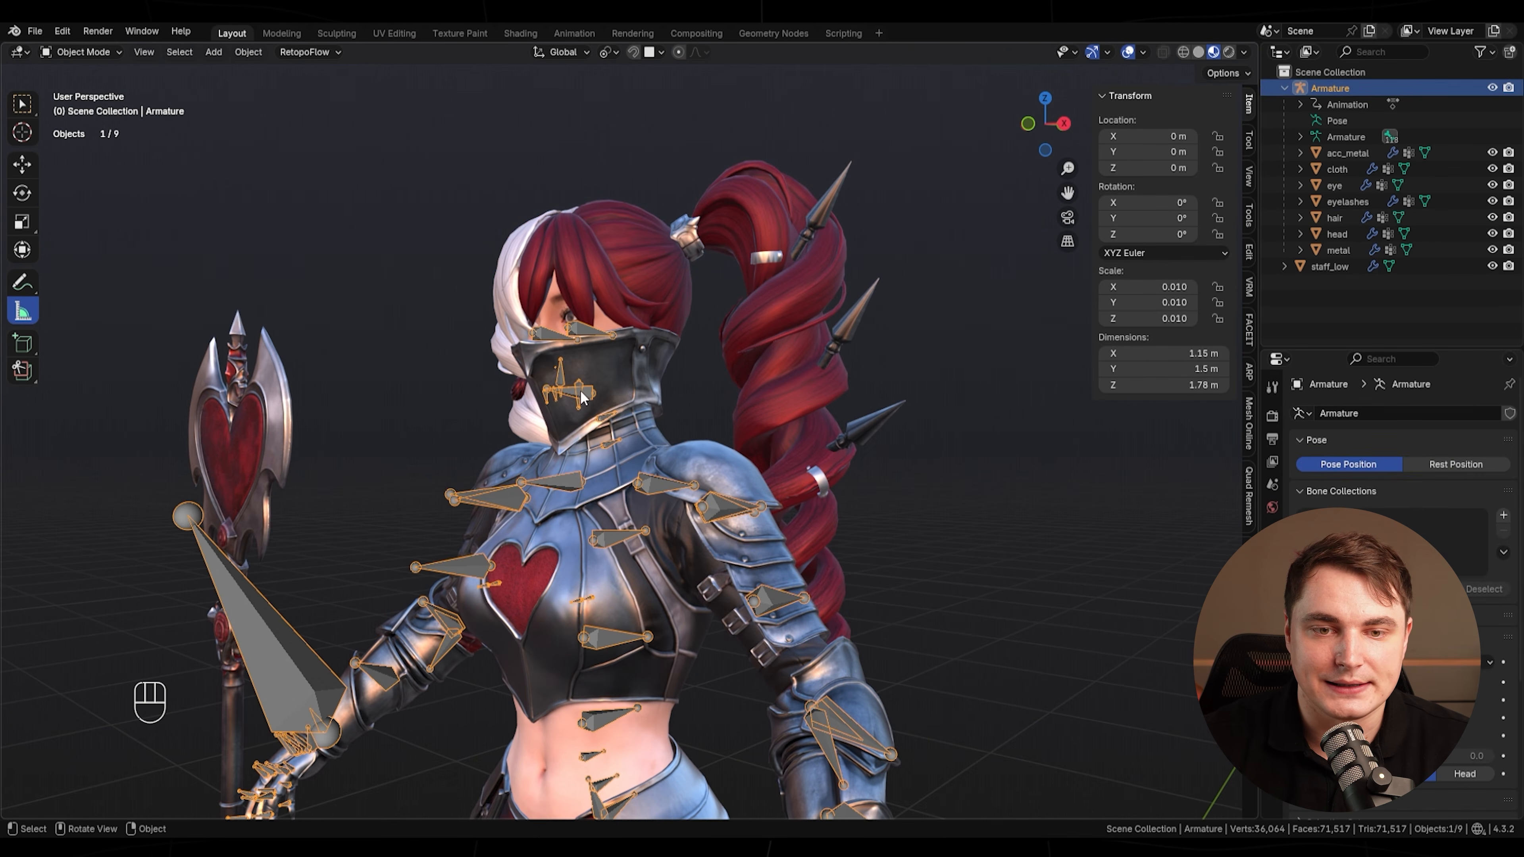
pyautogui.keyDown('shift'); pyautogui.click(769, 387); pyautogui.keyUp('shift')
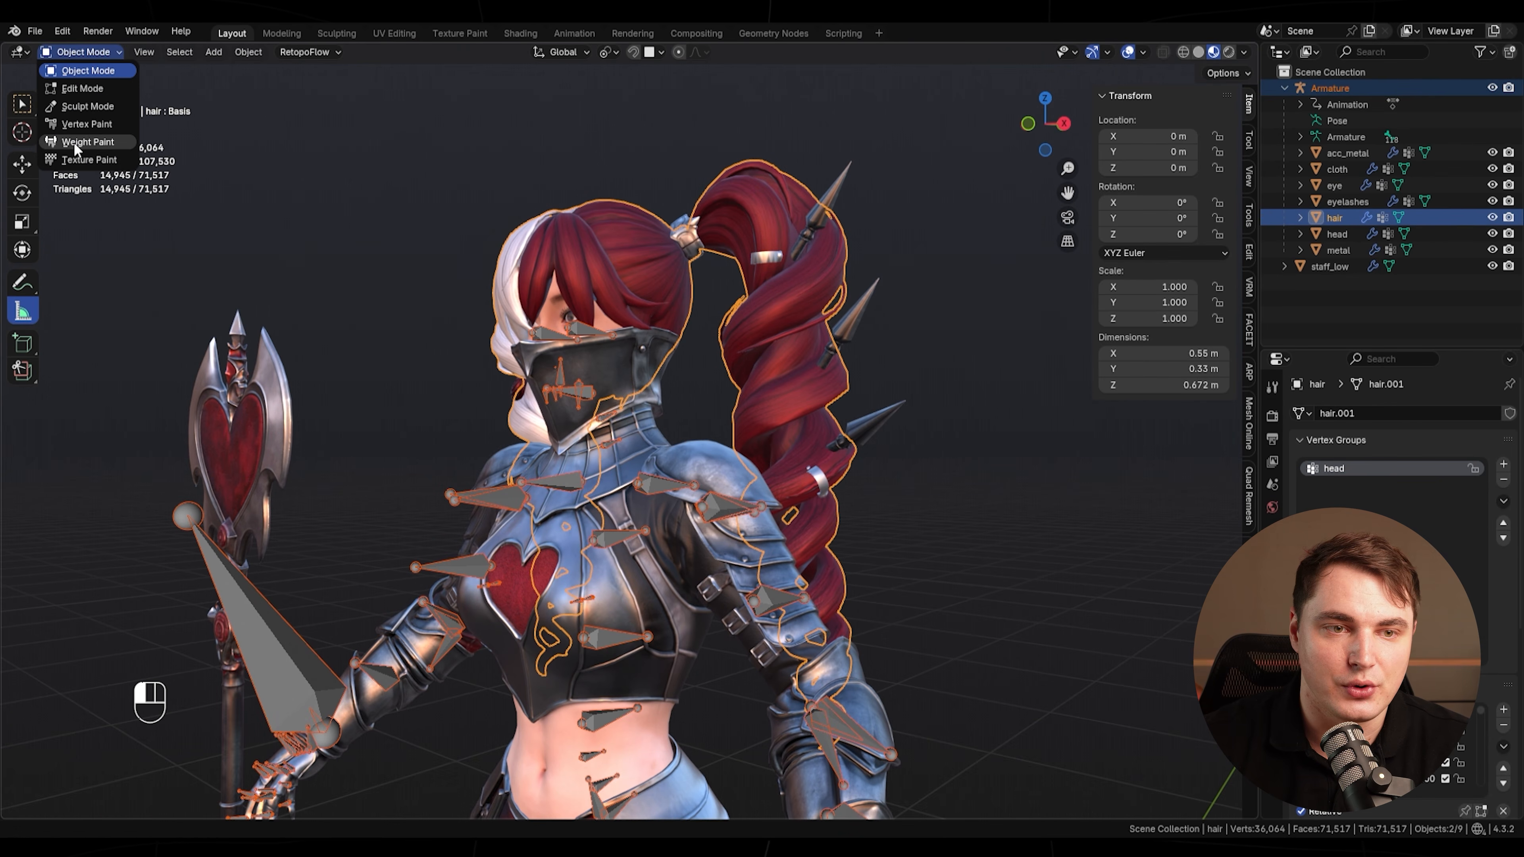
pyautogui.click(73, 147)
pyautogui.scroll(2, 612, 336)
pyautogui.moveTo(612, 336)
pyautogui.mouseDown(button='middle')
pyautogui.moveTo(603, 372)
pyautogui.moveTo(636, 393)
pyautogui.moveTo(600, 403)
pyautogui.moveTo(618, 426)
pyautogui.mouseUp(button='middle')
pyautogui.keyDown('ctrl'); pyautogui.keyDown('shift'); pyautogui.click(696, 494); pyautogui.keyUp('shift'); pyautogui.keyUp('ctrl')
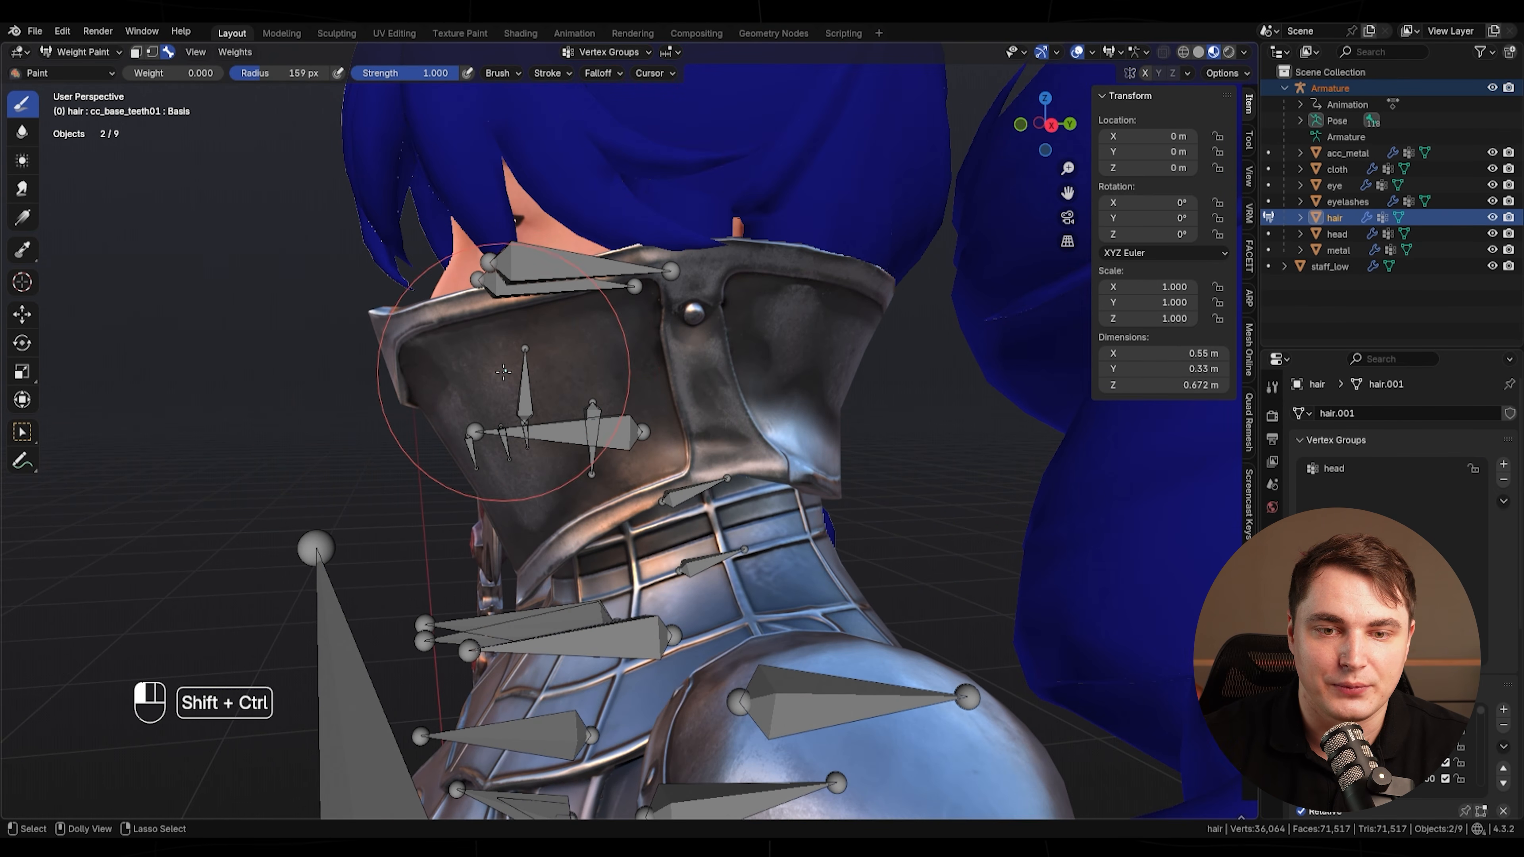
pyautogui.scroll(2, 620, 416)
pyautogui.keyDown('shift'); pyautogui.moveTo(566, 394); pyautogui.dragTo(601, 410, button='middle'); pyautogui.keyUp('shift')
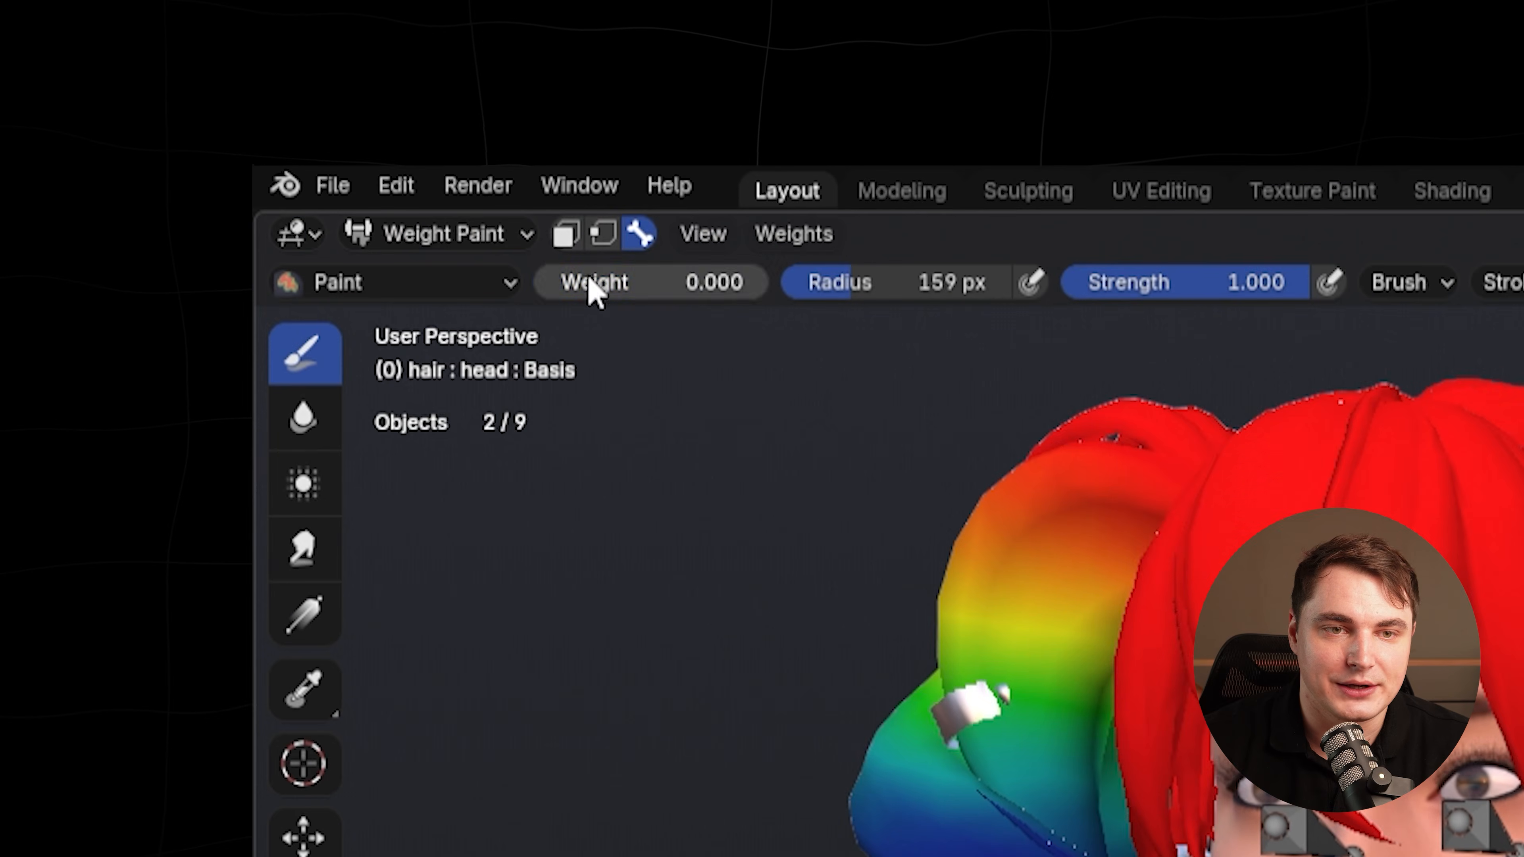
# - Fill the whole hair mesh with weight 1.000 for the head bone using Set Weight, and return to Object Mode
pyautogui.moveTo(152, 73); pyautogui.dragTo(198, 73)
pyautogui.moveTo(1143, 594); pyautogui.dragTo(1109, 607, button='middle')
pyautogui.click(538, 151)
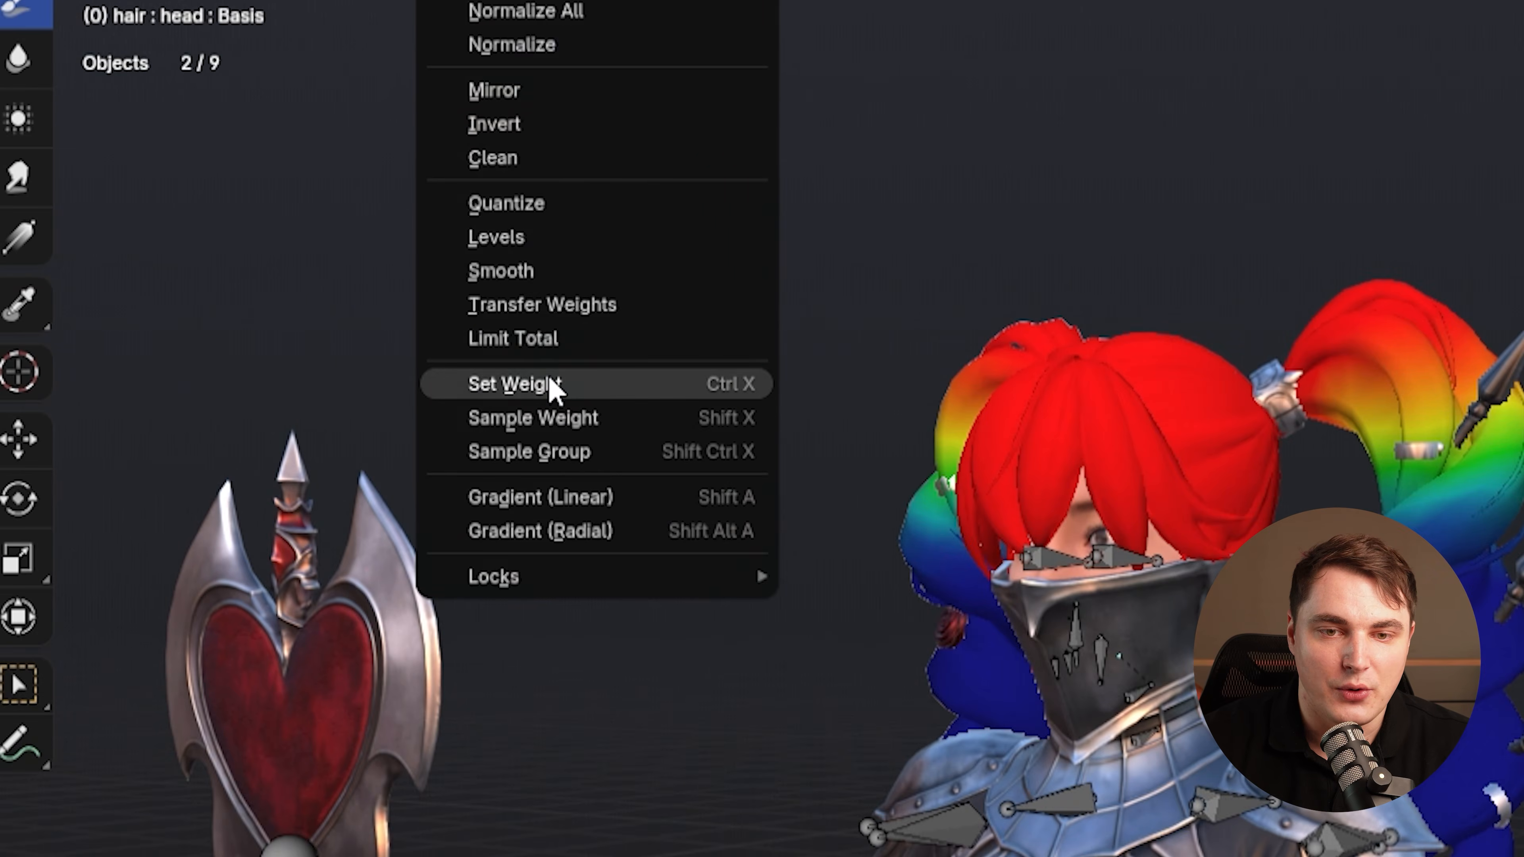
pyautogui.click(547, 393)
pyautogui.moveTo(548, 393); pyautogui.dragTo(681, 482, button='middle')
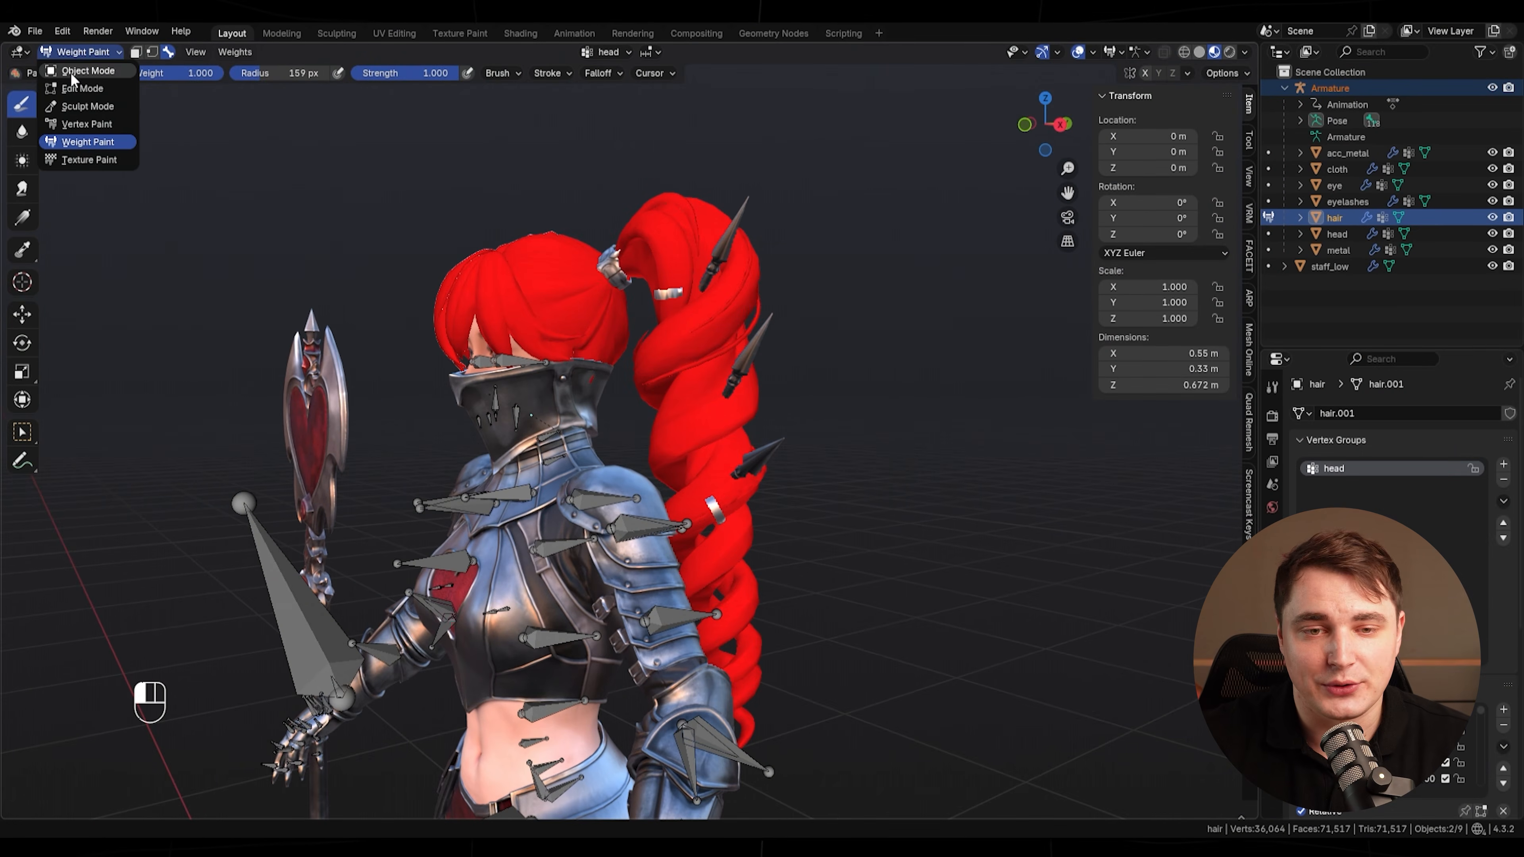
pyautogui.click(72, 71)
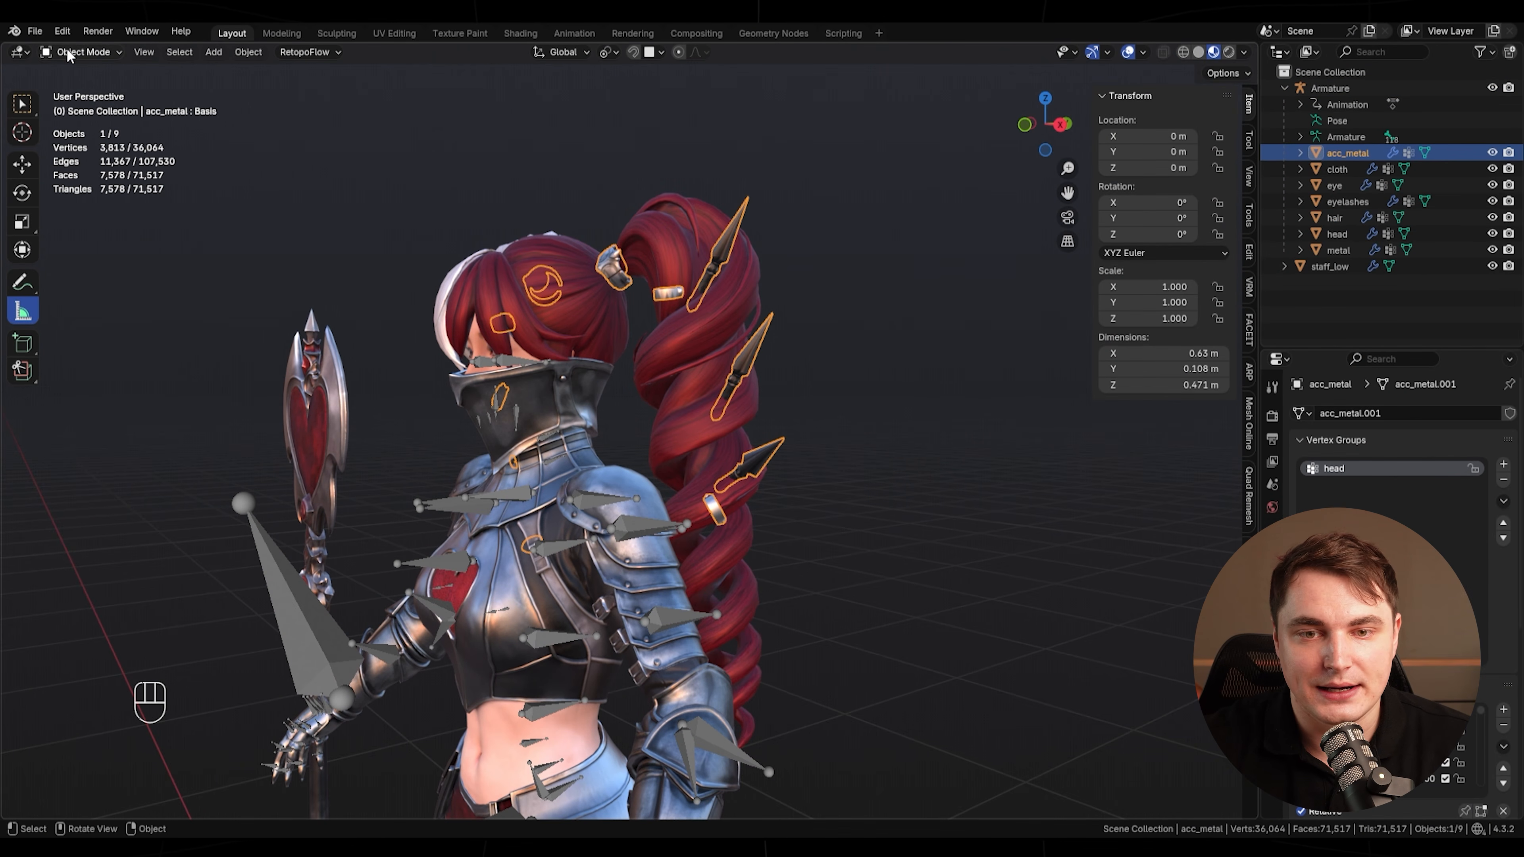
# - Fill the acc_metal hair accessories with weight 1.000 for the head bone in Weight Paint mode, and return to Object Mode
pyautogui.click(517, 424)
pyautogui.keyDown('shift'); pyautogui.click(615, 271); pyautogui.keyUp('shift')
pyautogui.click(91, 53)
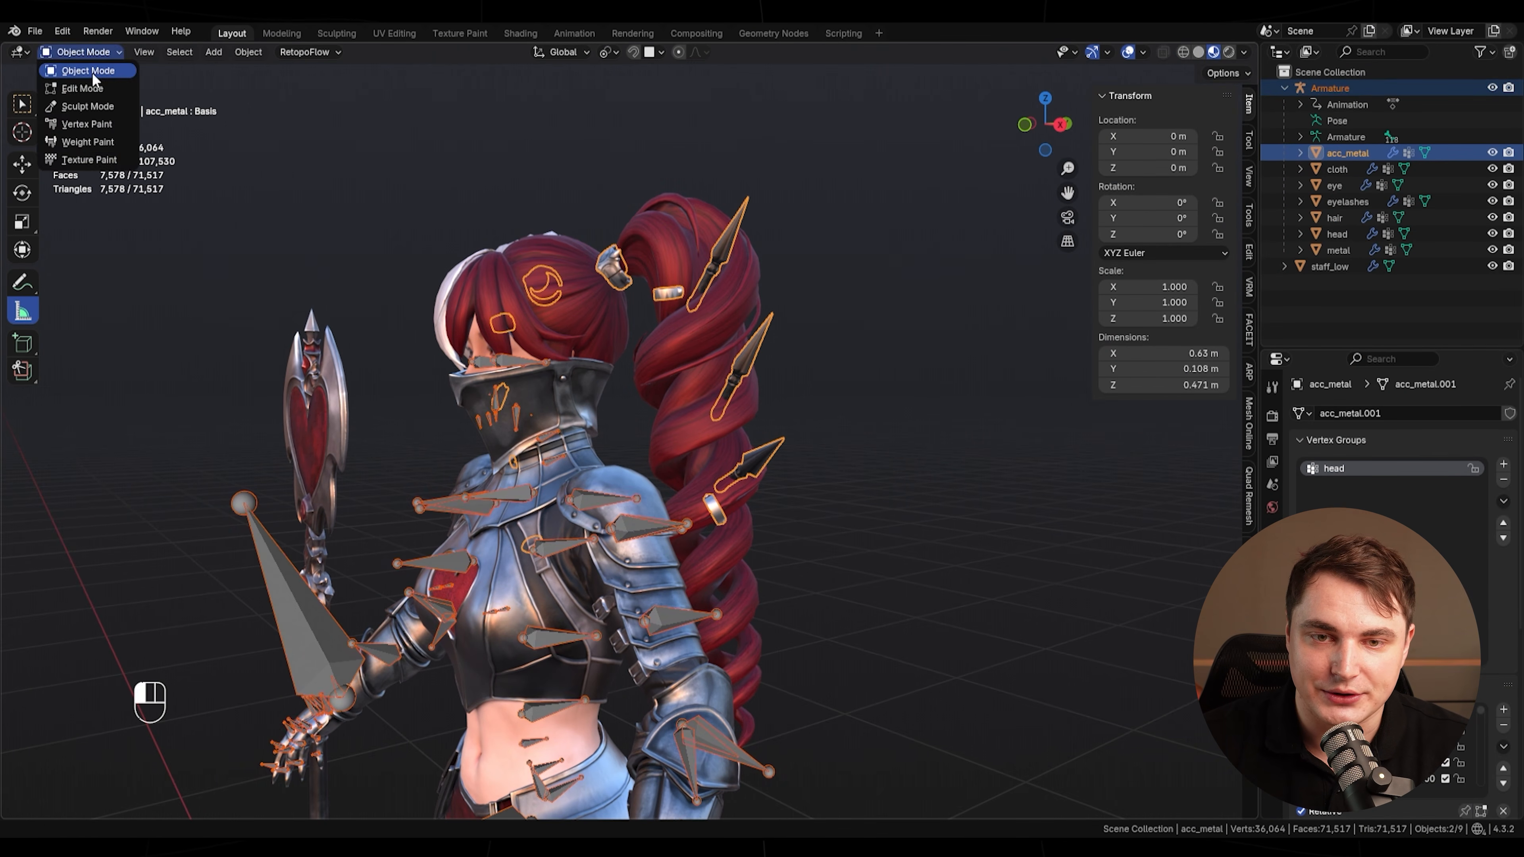
pyautogui.click(90, 142)
pyautogui.click(234, 51)
pyautogui.click(351, 287)
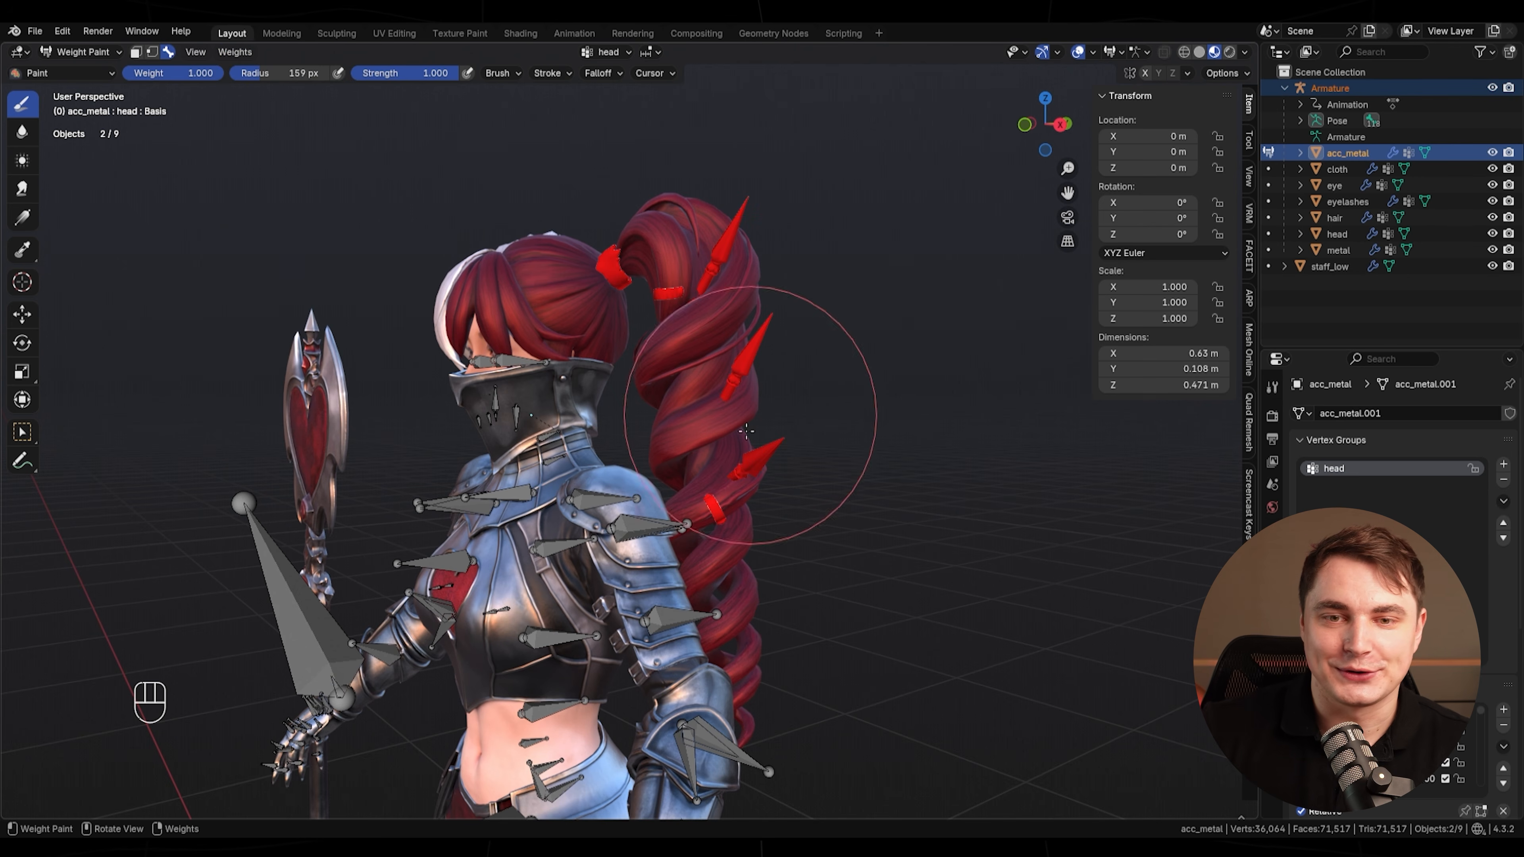
pyautogui.click(72, 71)
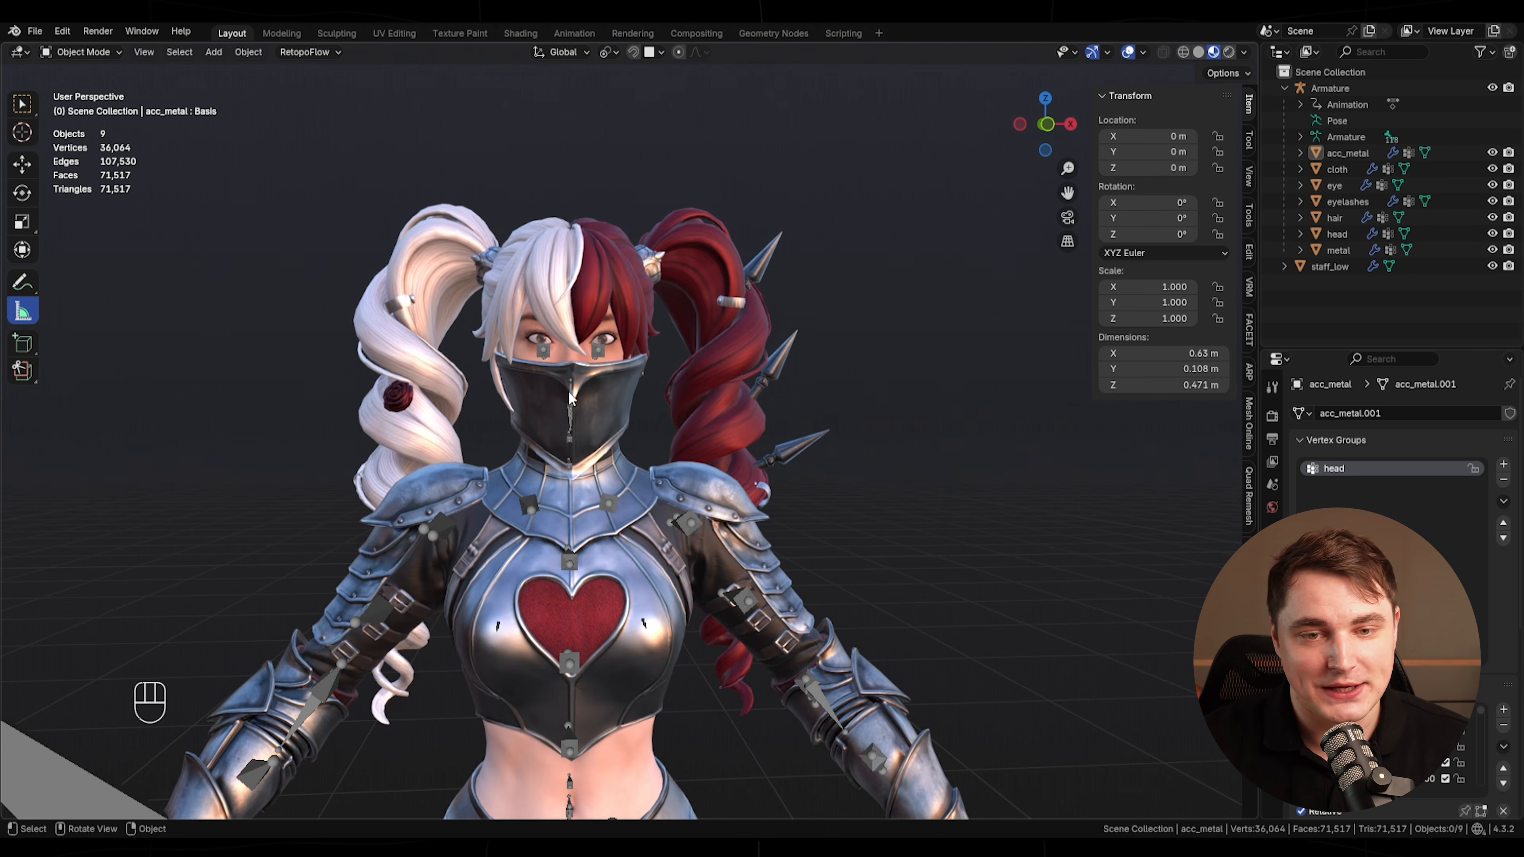
# - Test-rotate the neck bone around global Z in Pose Mode, cancel the rotation and return to Object Mode
pyautogui.hotkey('ctrl', 'Tab')
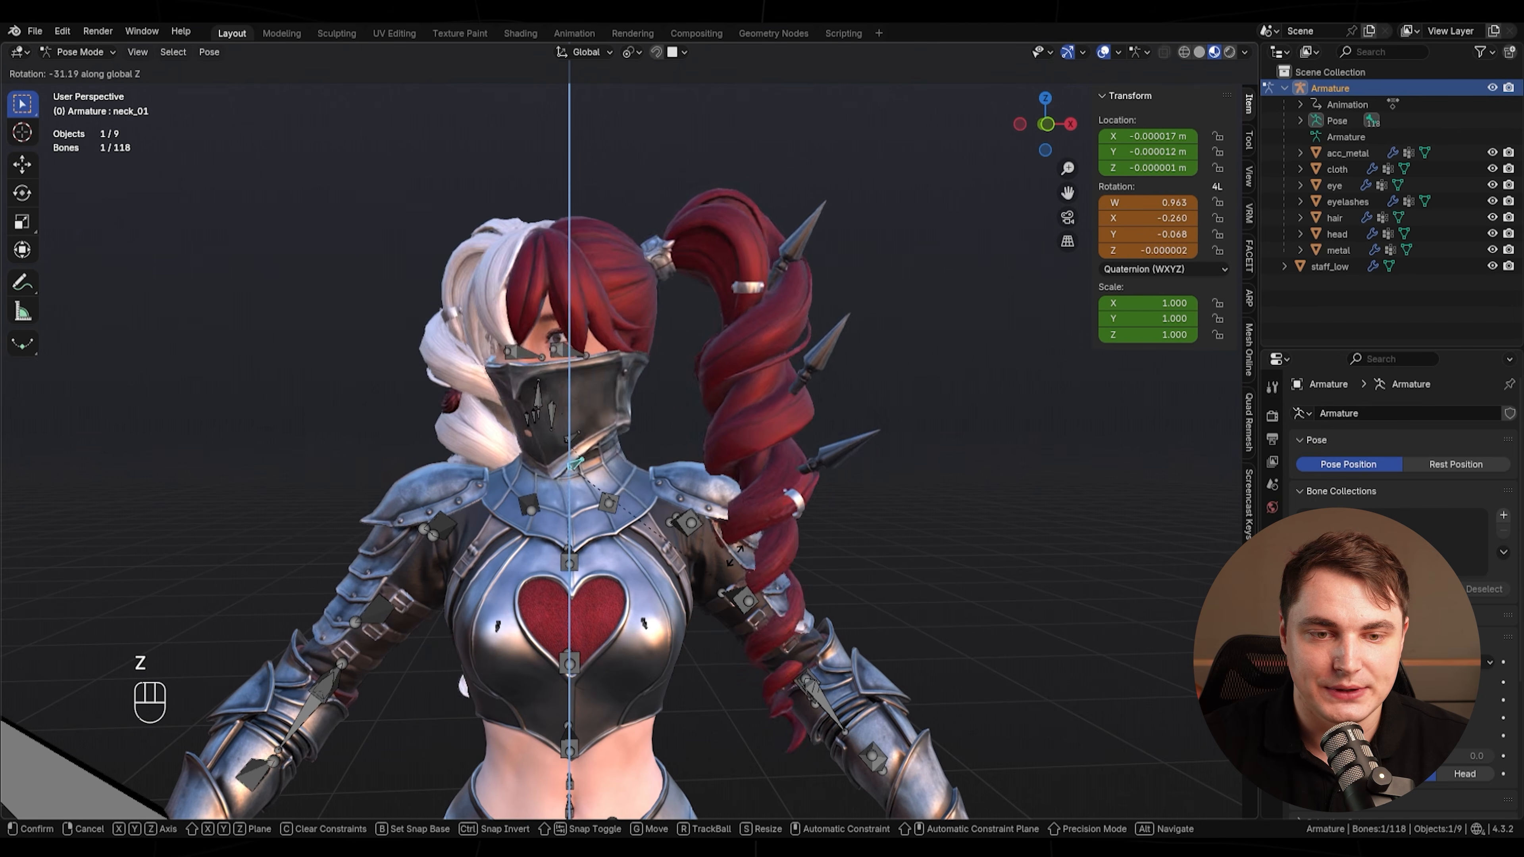
pyautogui.rightClick(789, 436)
pyautogui.scroll(-5, 789, 435)
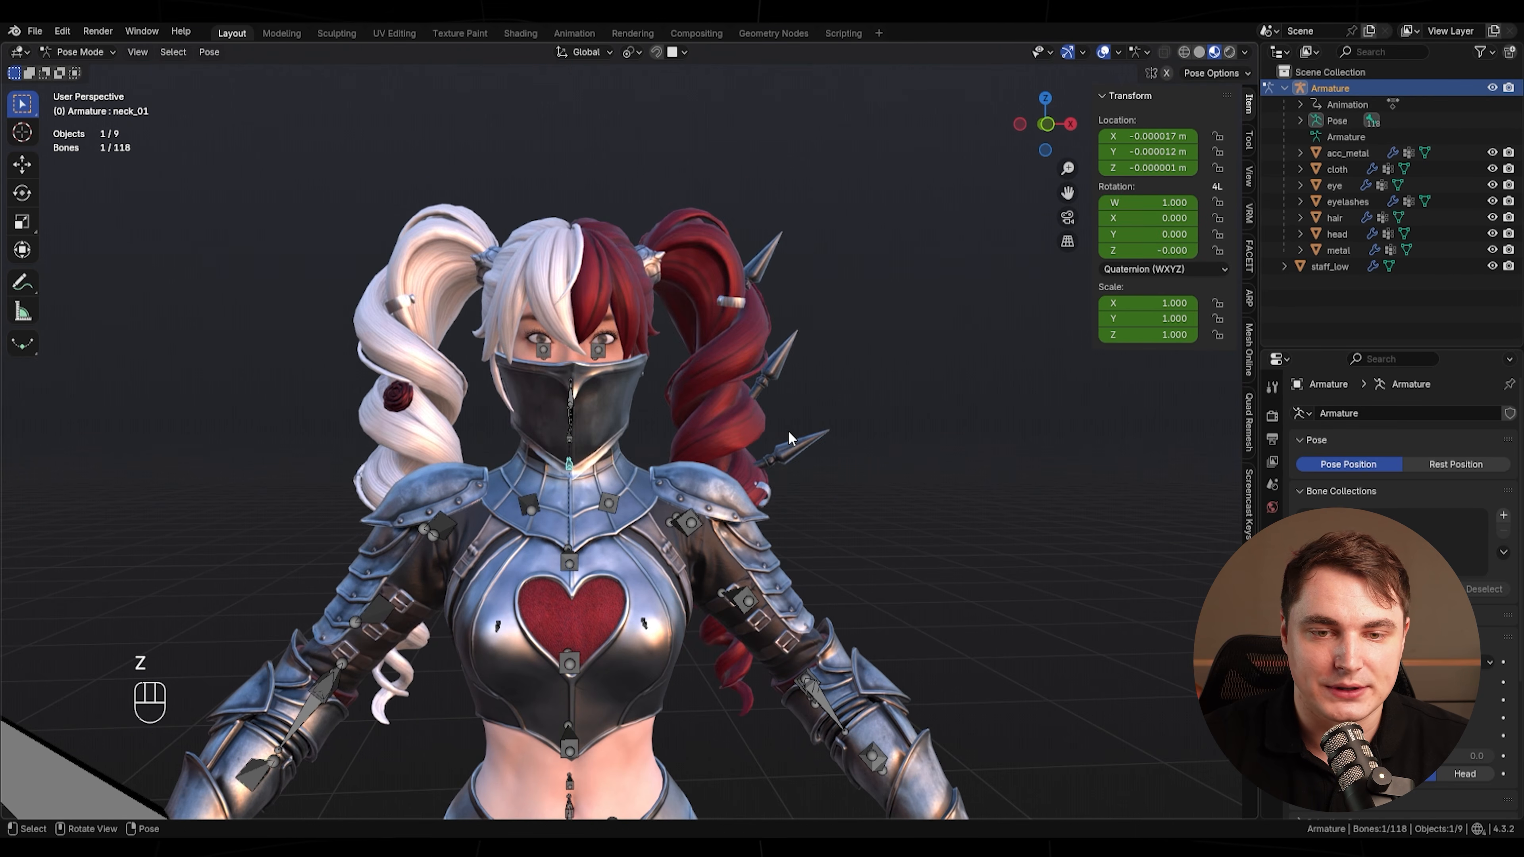
pyautogui.click(78, 71)
pyautogui.moveTo(798, 465); pyautogui.dragTo(861, 488, button='middle')
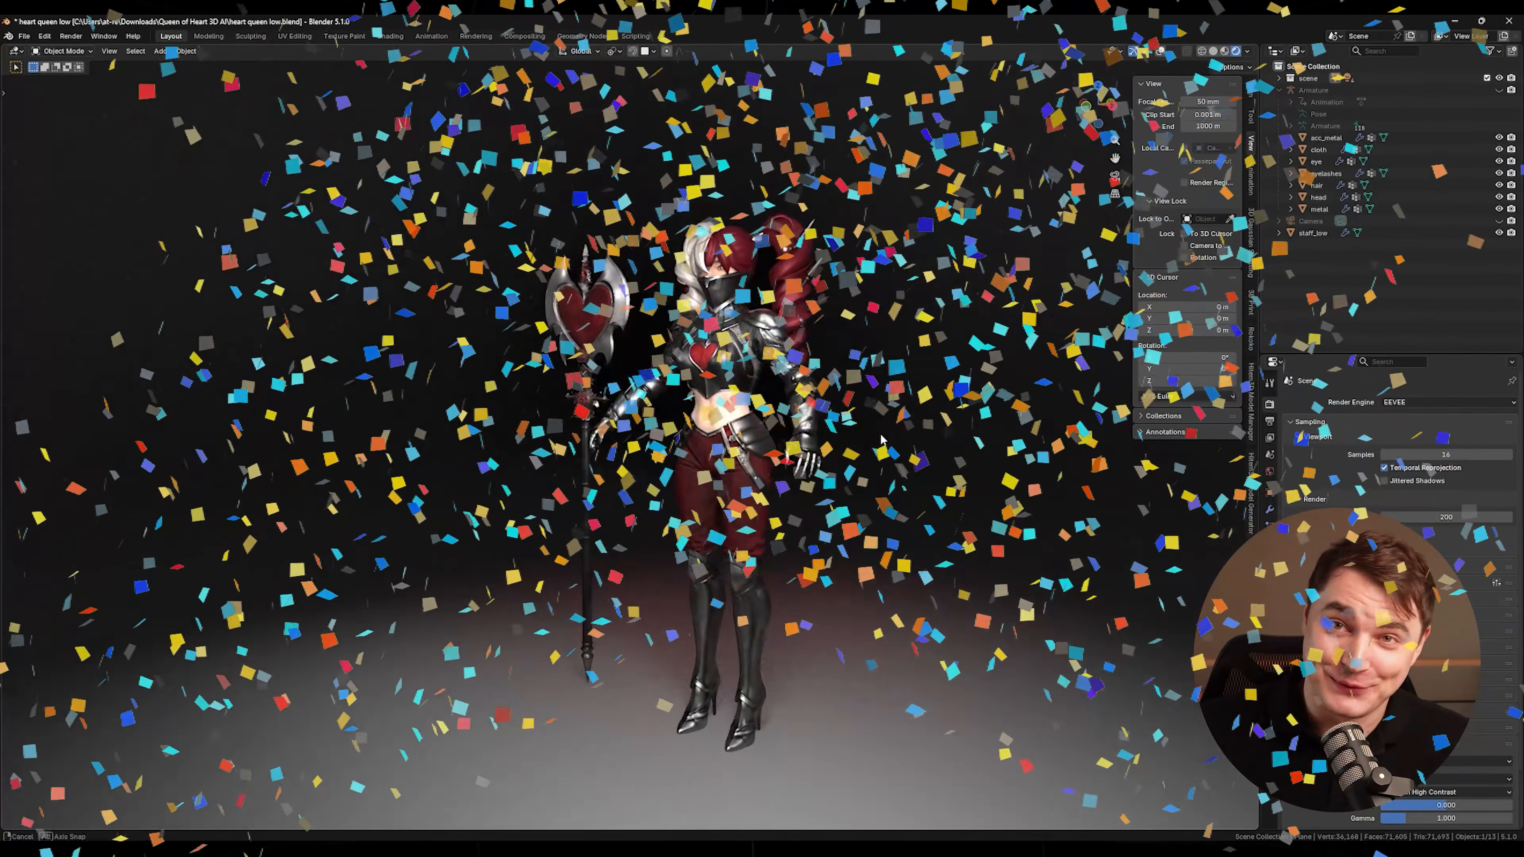
pyautogui.moveTo(880, 440); pyautogui.dragTo(839, 444, button='middle')
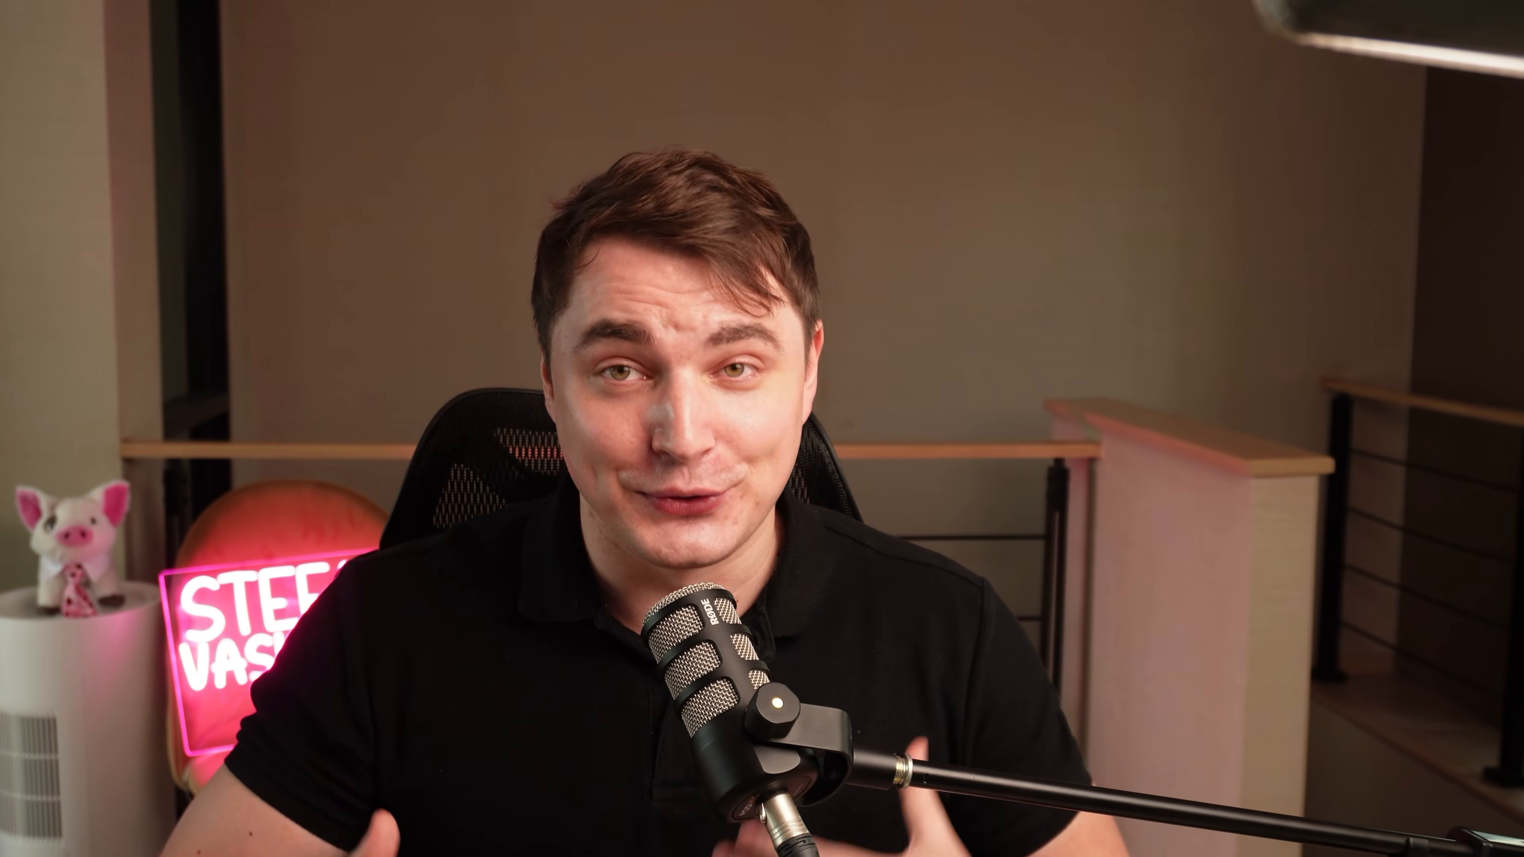